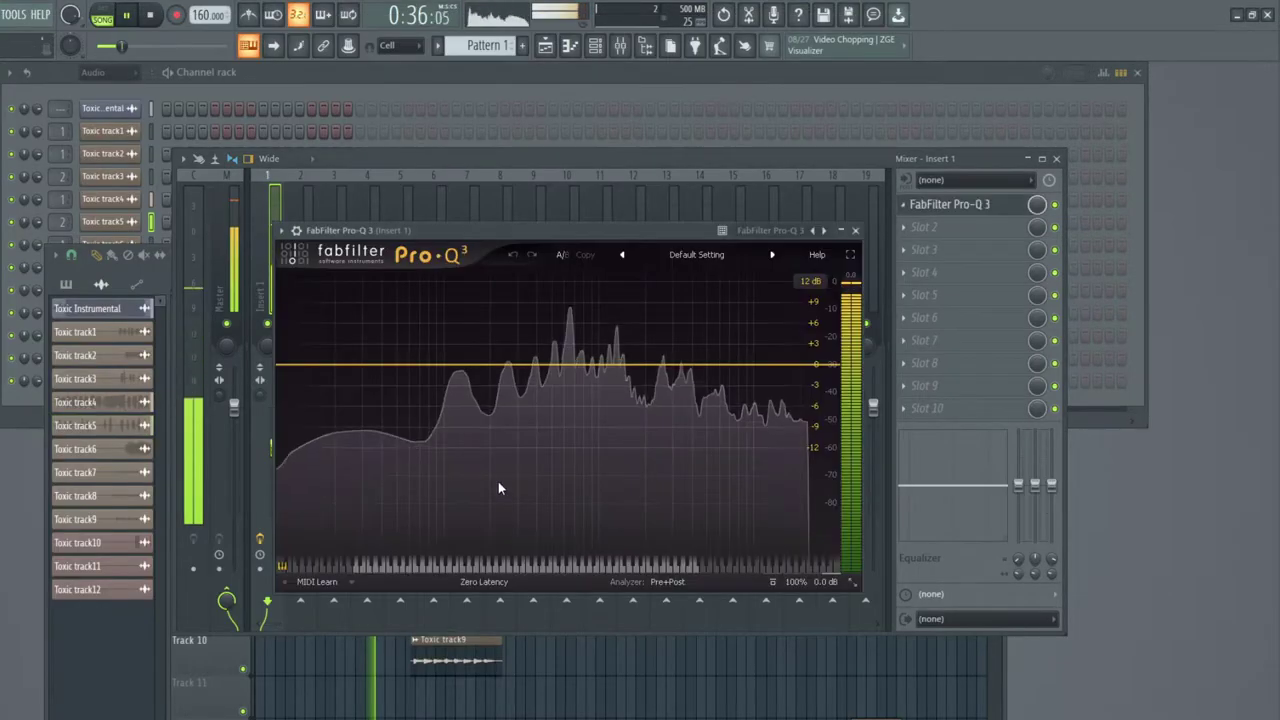
Add a band at about 28.7 Hz to Insert 1's EQ curve and set its shape to Low Cut.
{"action": "left_click", "coordinate": [390, 365]}
{"action": "left_click_drag", "start_coordinate": [390, 365], "coordinate": [359, 410]}
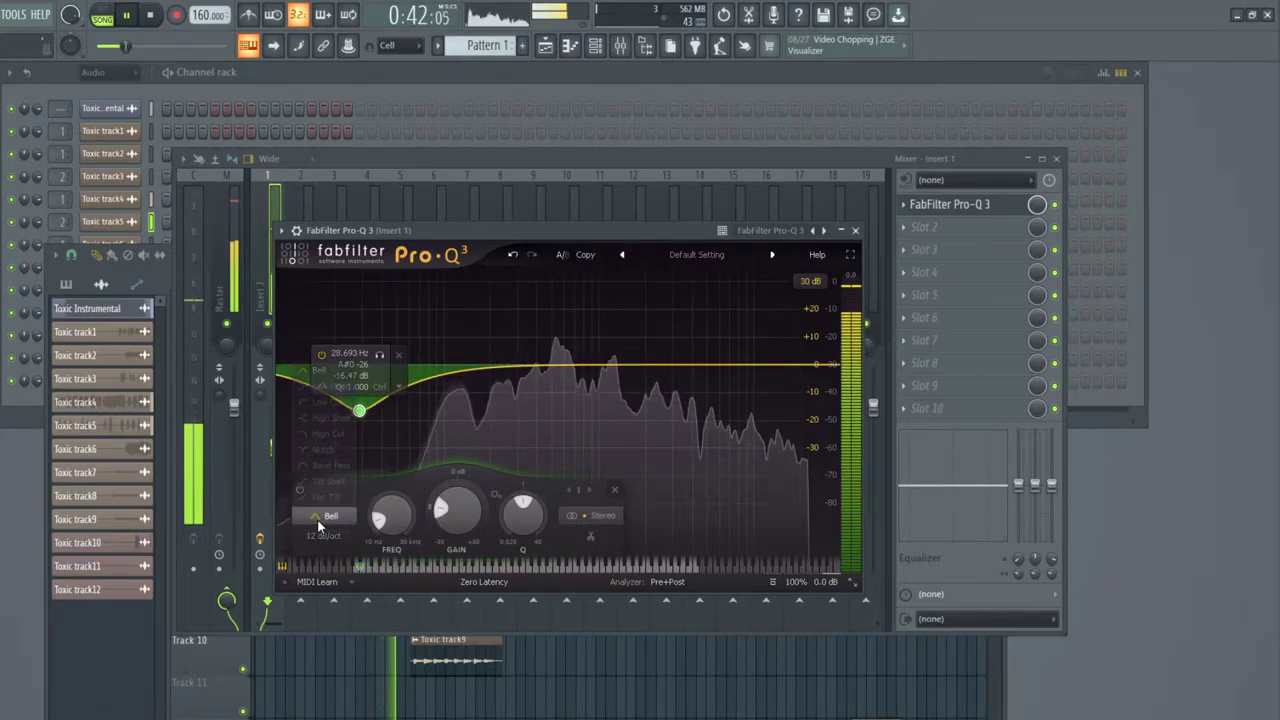
{"action": "left_click", "coordinate": [322, 515]}
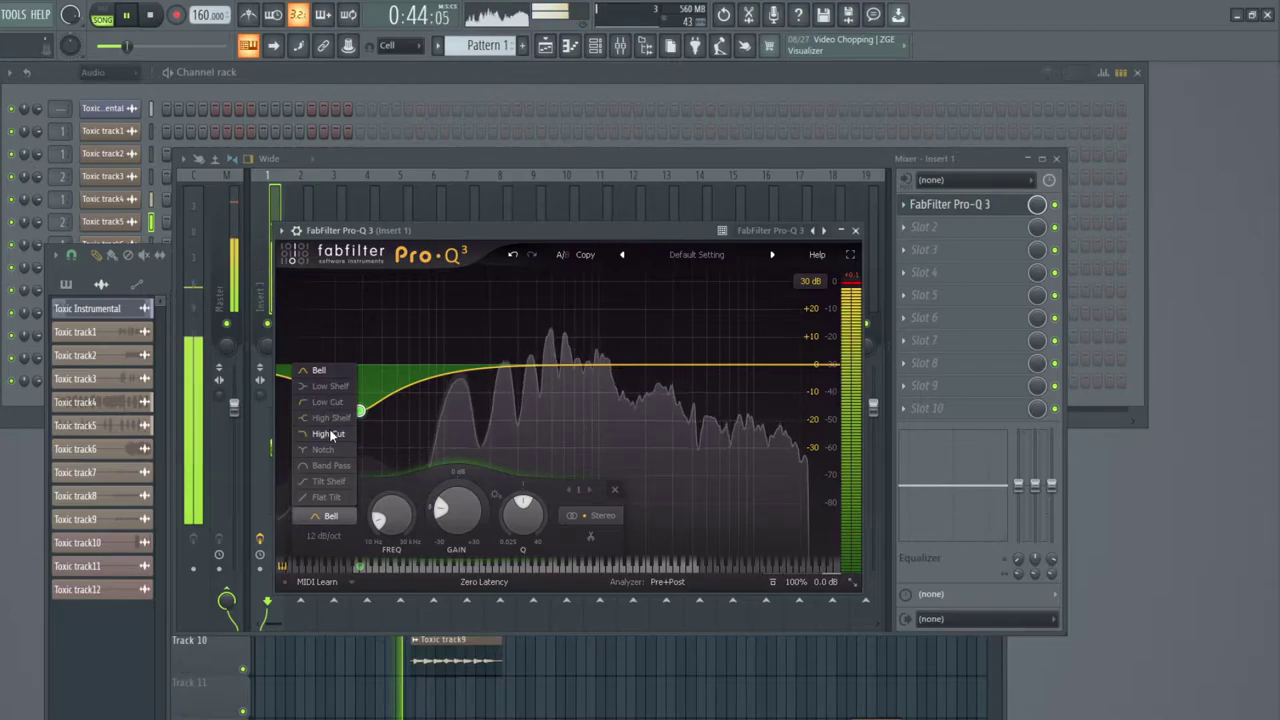
{"action": "left_click", "coordinate": [332, 497]}
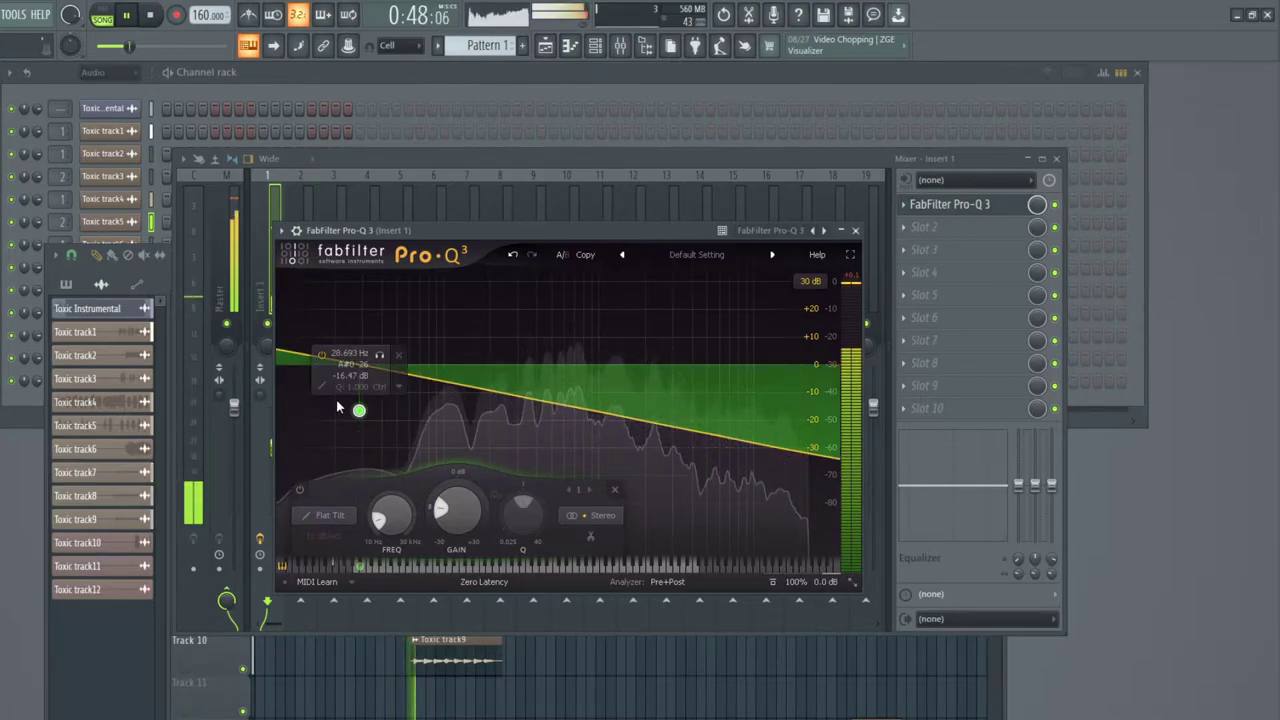
{"action": "mouse_move", "coordinate": [408, 396]}
{"action": "left_mouse_down"}
{"action": "mouse_move", "coordinate": [417, 354]}
{"action": "mouse_move", "coordinate": [384, 391]}
{"action": "left_mouse_up"}
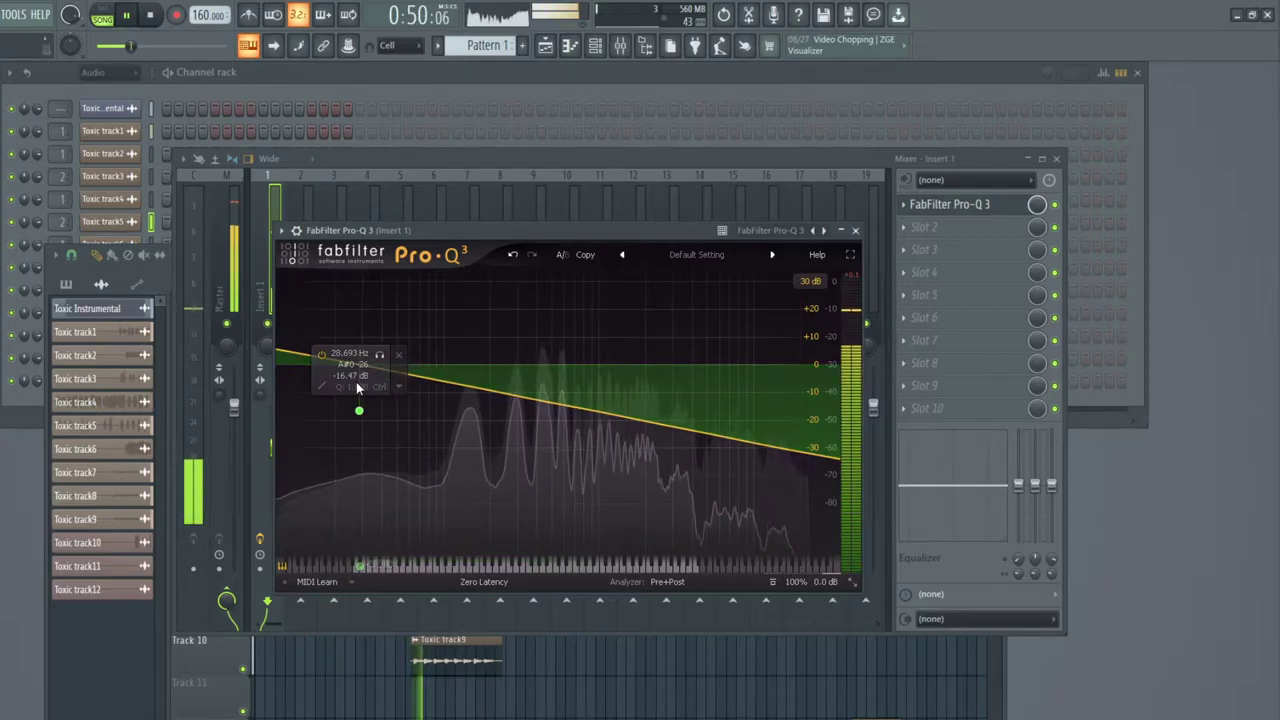
{"action": "mouse_move", "coordinate": [325, 388]}
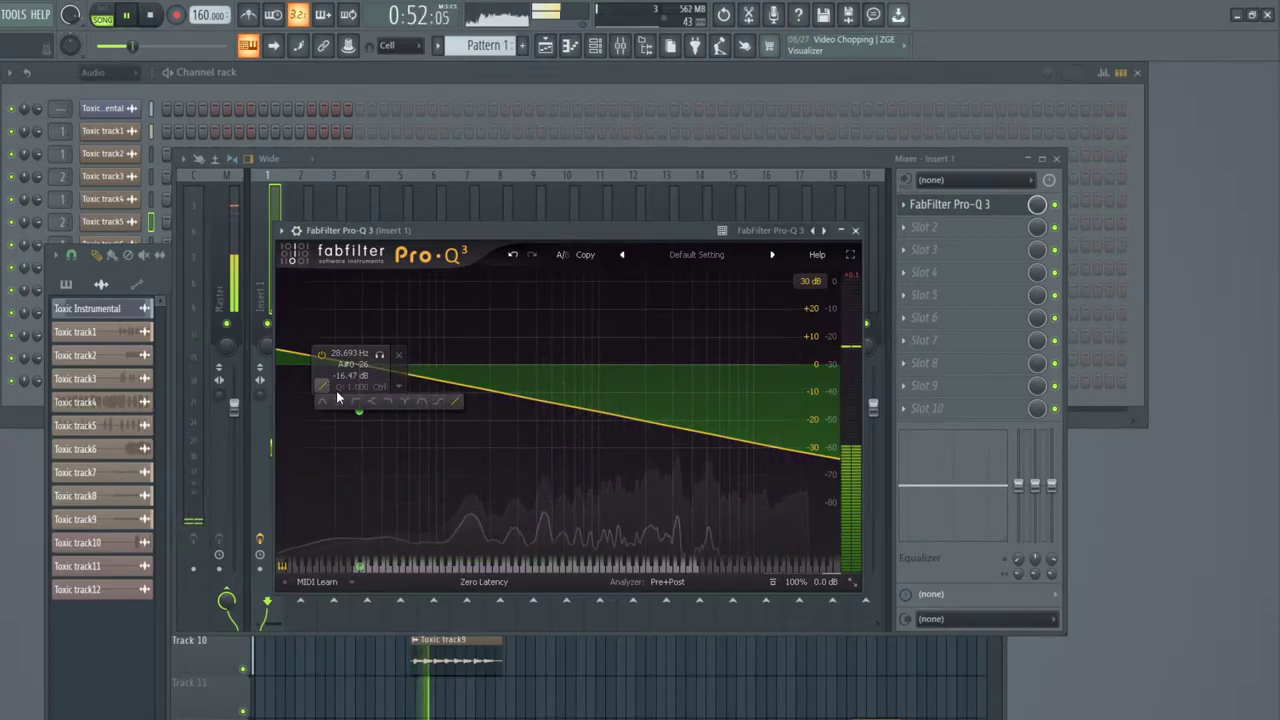
{"action": "left_click", "coordinate": [359, 402]}
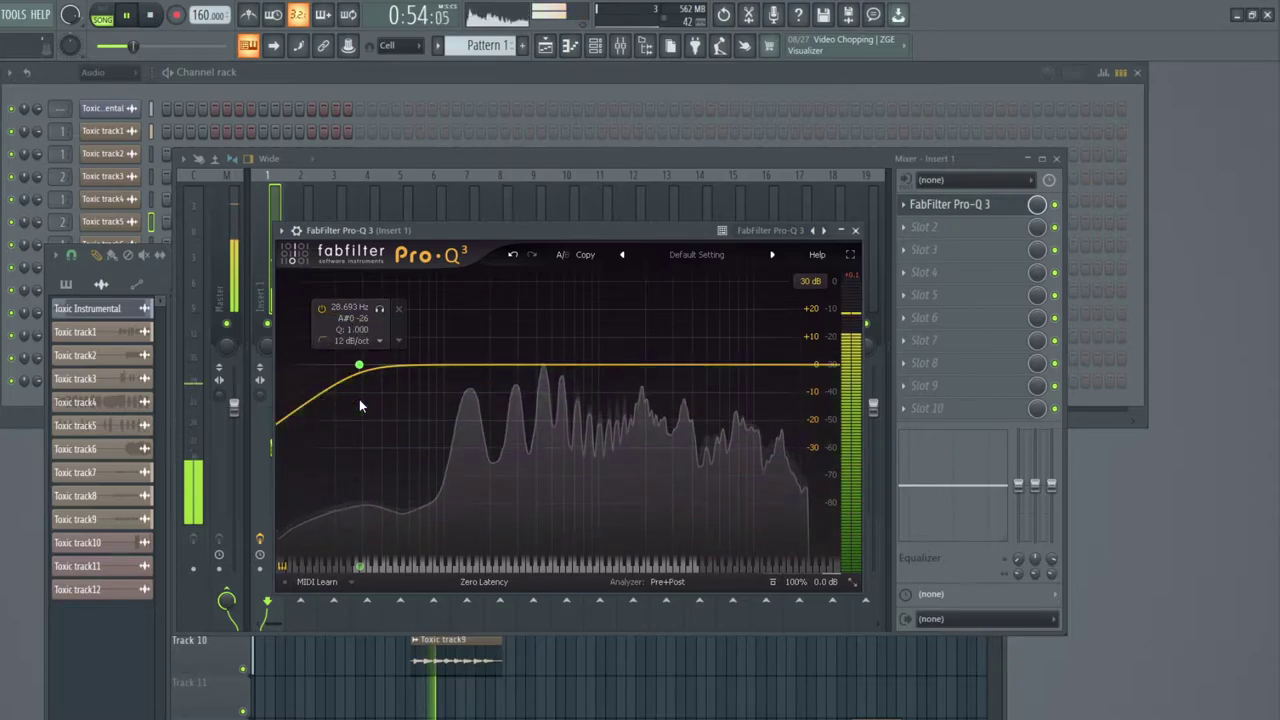
Raise the low cut to about 55.6 Hz and set its slope to 36 dB/oct.
{"action": "left_click_drag", "start_coordinate": [359, 366], "coordinate": [403, 366]}
{"action": "left_click", "coordinate": [324, 536]}
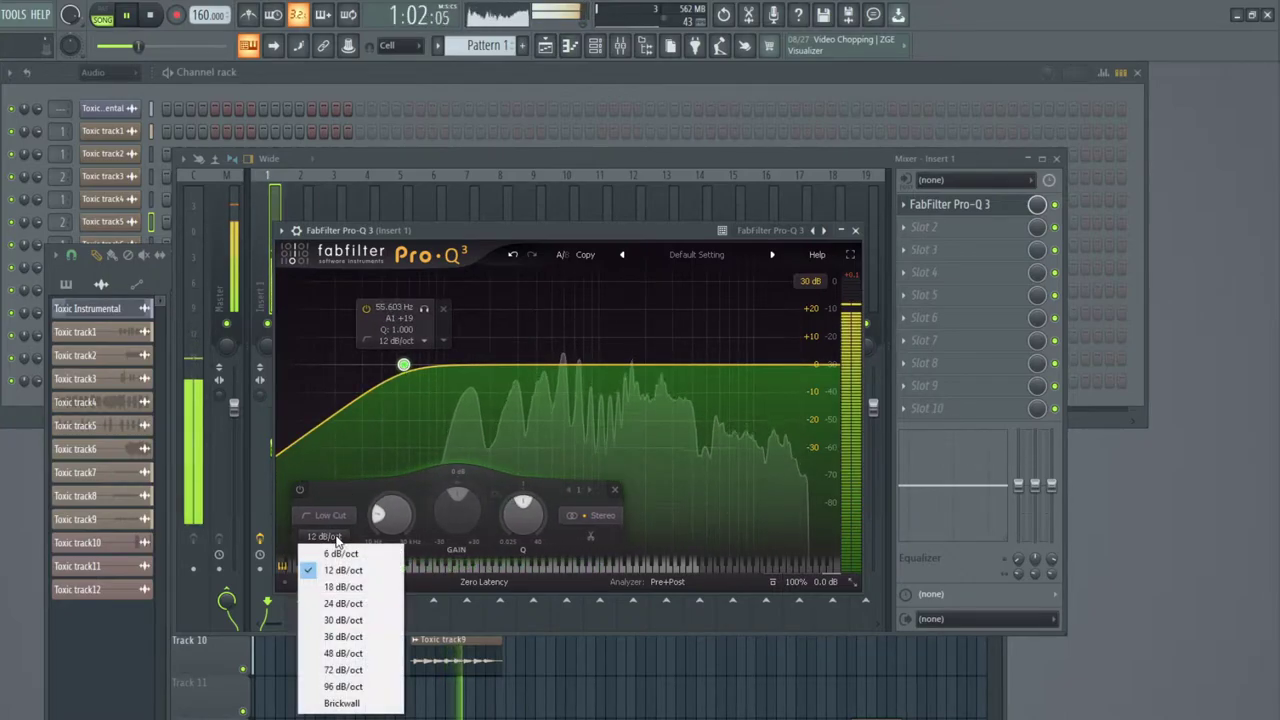
{"action": "left_click", "coordinate": [343, 637]}
Shift the low cut up to about 142.6 Hz with a Q of about 3.02 and a 24 dB/oct slope.
{"action": "left_click_drag", "start_coordinate": [404, 366], "coordinate": [433, 368]}
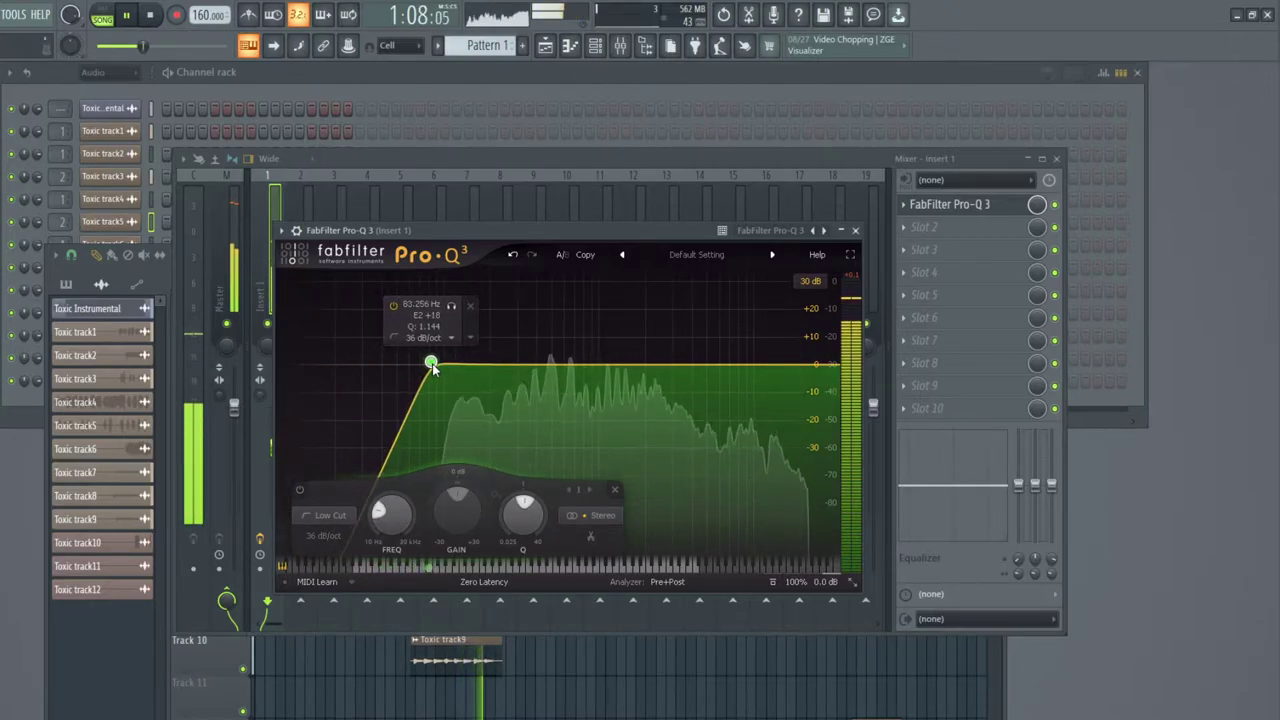
{"action": "left_click_drag", "start_coordinate": [516, 242], "coordinate": [498, 224]}
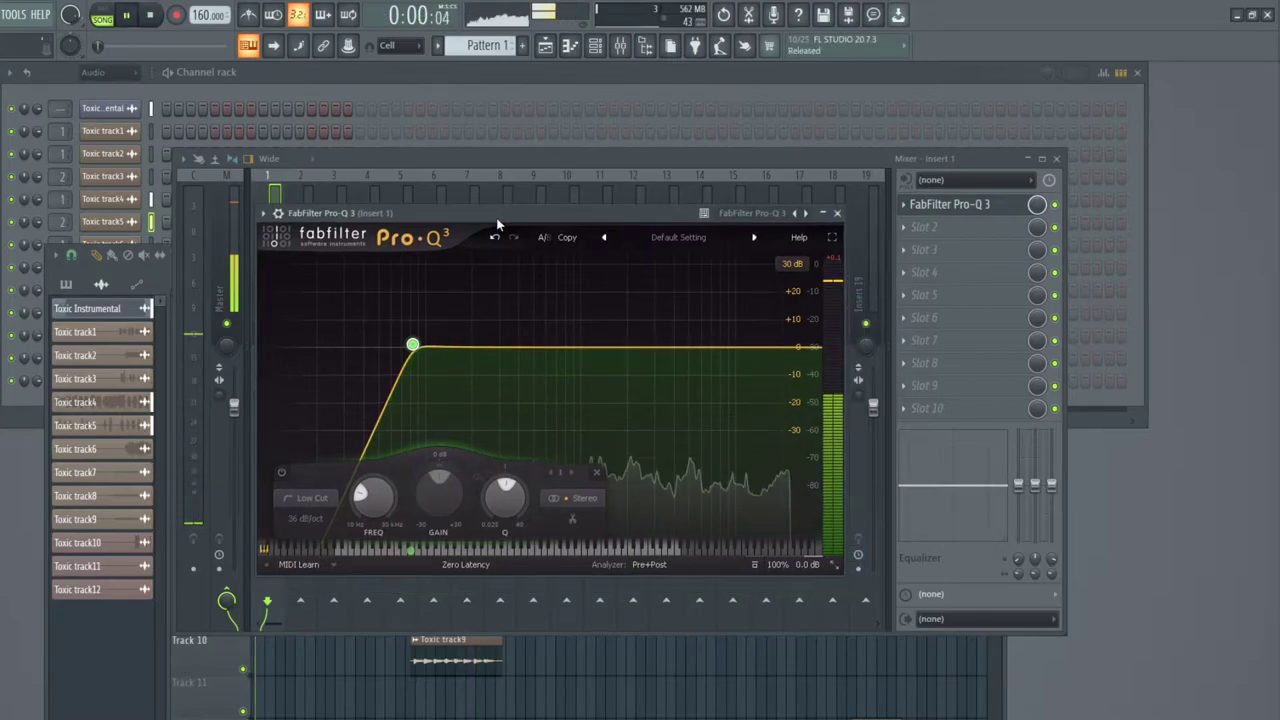
{"action": "left_click_drag", "start_coordinate": [413, 345], "coordinate": [452, 323]}
{"action": "scroll", "coordinate": [423, 324], "scroll_direction": "down", "scroll_amount": 2}
Add a narrow bell cut of about -6.8 dB at about 613 Hz with a Q of about 5.8.
{"action": "left_click_drag", "start_coordinate": [566, 343], "coordinate": [546, 368]}
{"action": "scroll", "coordinate": [577, 381], "scroll_direction": "up", "scroll_amount": 8}
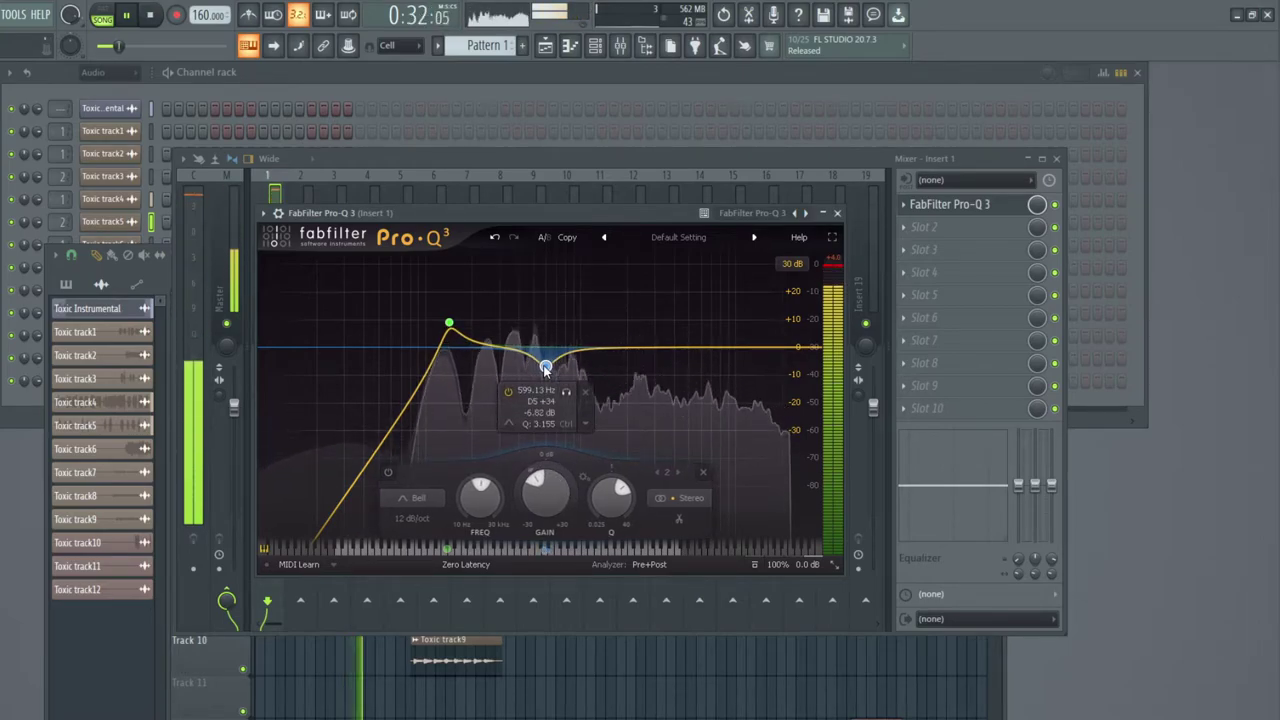
{"action": "scroll", "coordinate": [546, 366], "scroll_direction": "up", "scroll_amount": 3}
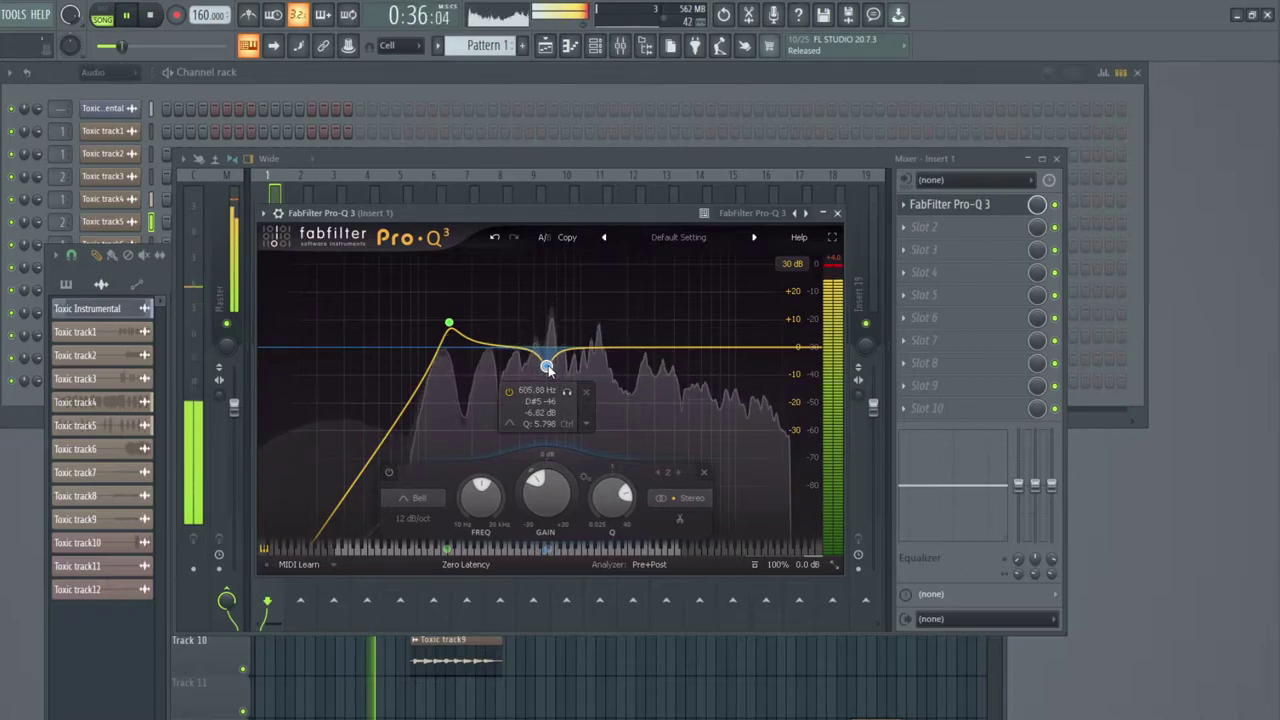
{"action": "left_click_drag", "start_coordinate": [547, 368], "coordinate": [549, 368]}
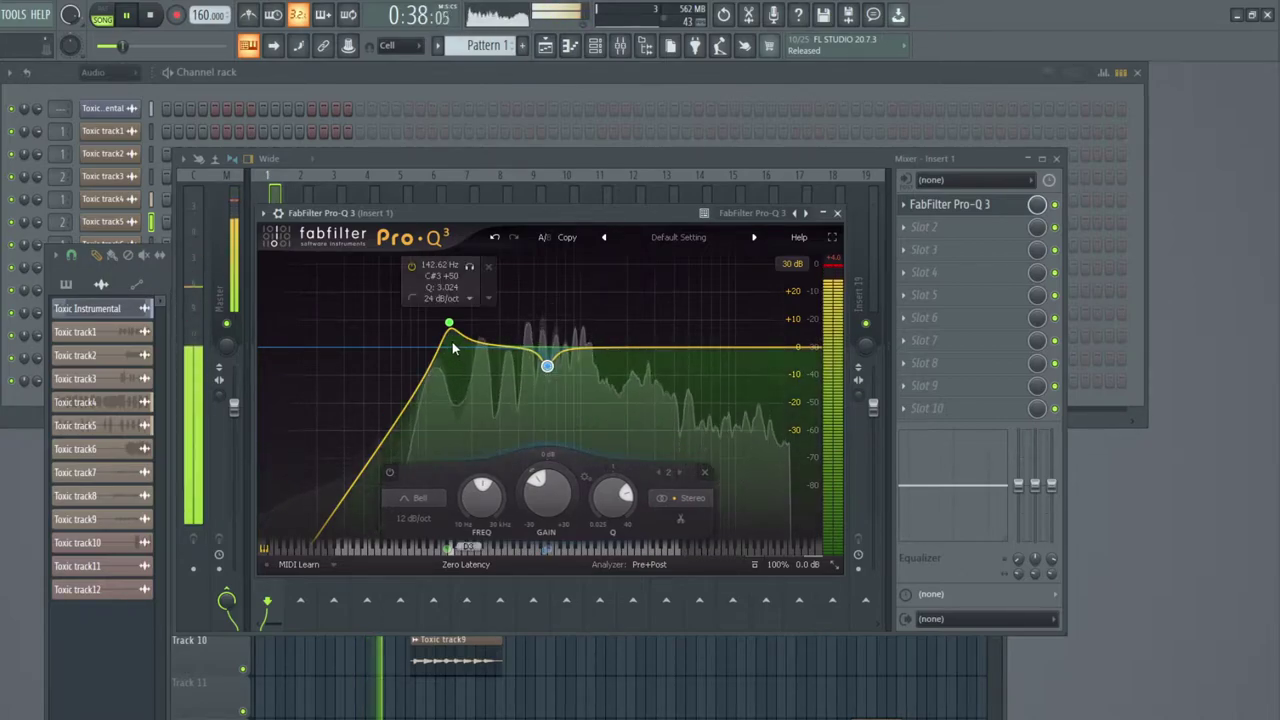
Set the low cut's slope to 30 dB/oct and nudge its frequency slightly lower.
{"action": "left_click", "coordinate": [440, 304]}
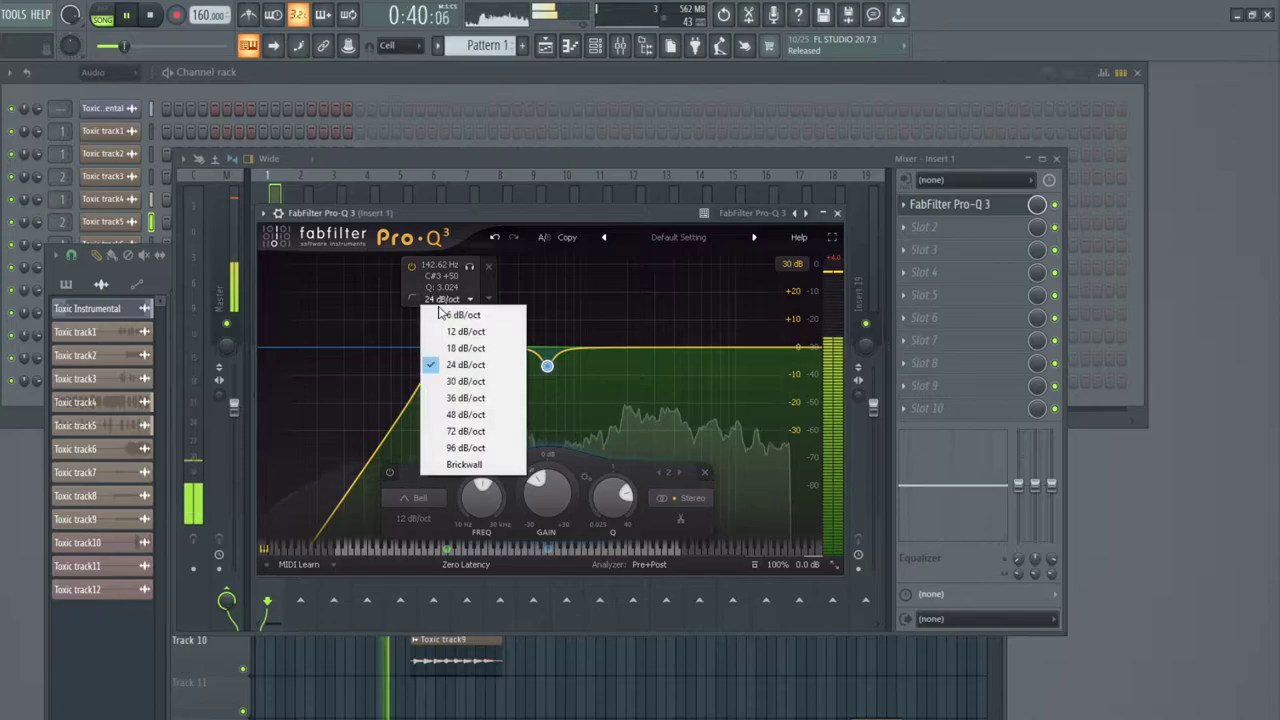
{"action": "left_click", "coordinate": [453, 377]}
{"action": "left_click_drag", "start_coordinate": [448, 326], "coordinate": [441, 326]}
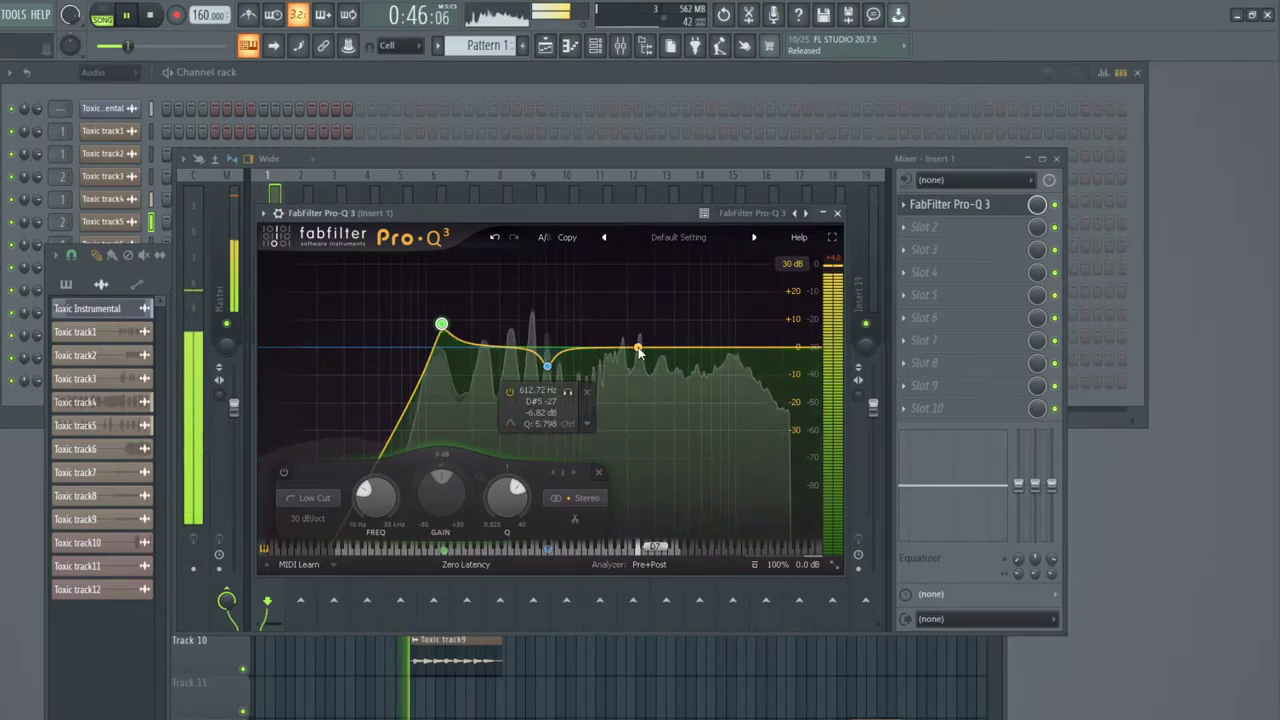
Add a narrow bell boost of about +3.3 dB at about 2301 Hz with a Q of about 6.2, and close the EQ.
{"action": "left_click", "coordinate": [638, 347]}
{"action": "left_click_drag", "start_coordinate": [638, 347], "coordinate": [638, 334]}
{"action": "scroll", "coordinate": [638, 334], "scroll_direction": "up", "scroll_amount": 3}
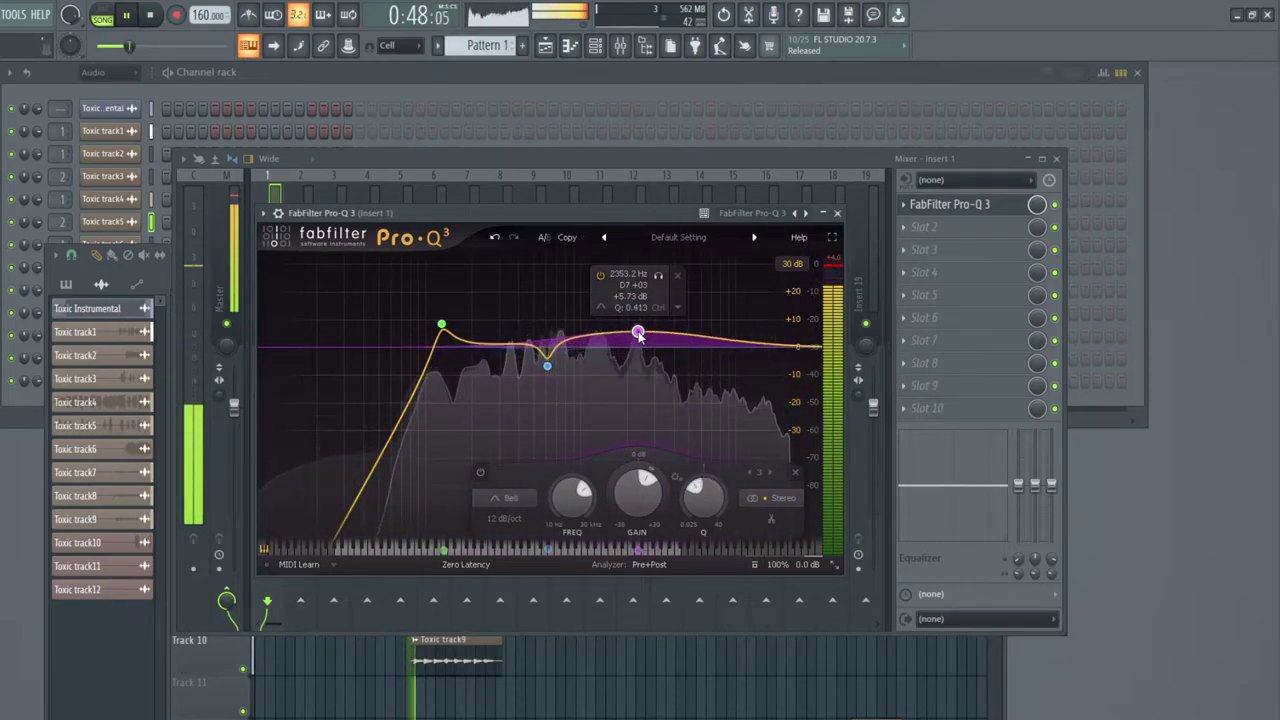
{"action": "scroll", "coordinate": [638, 333], "scroll_direction": "up", "scroll_amount": 5}
{"action": "left_click_drag", "start_coordinate": [638, 333], "coordinate": [639, 340]}
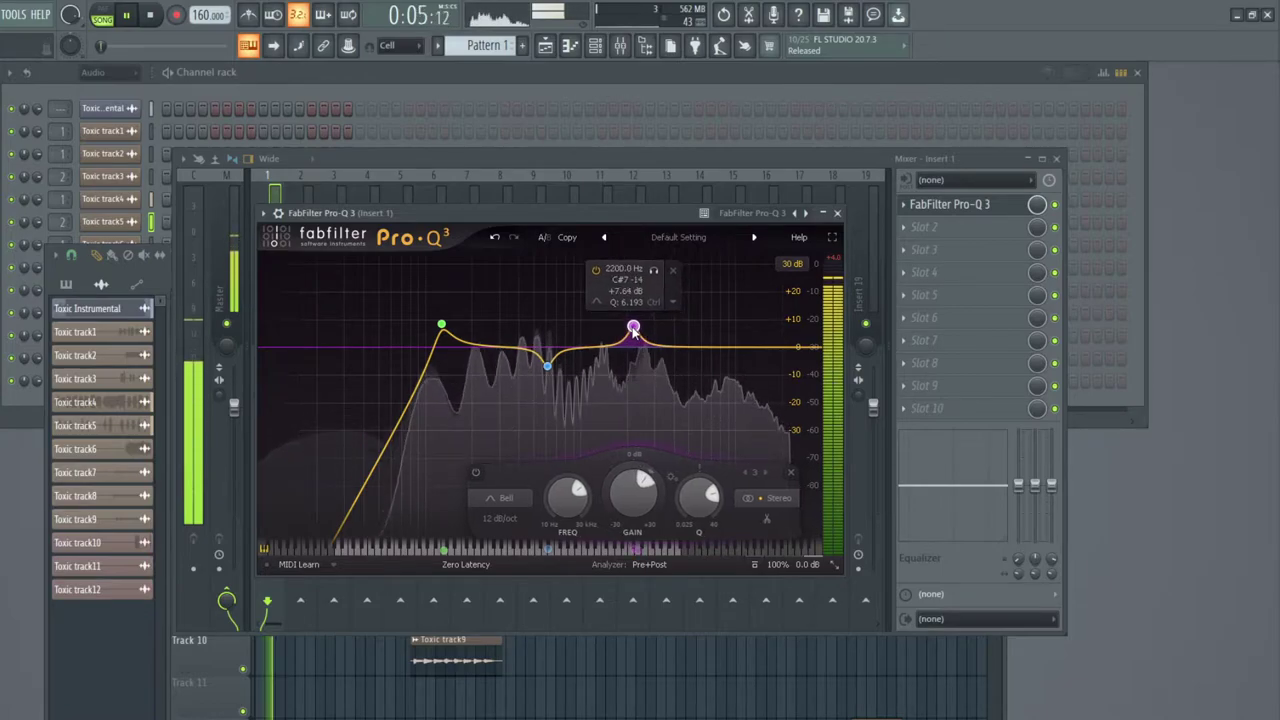
{"action": "mouse_move", "coordinate": [638, 341]}
{"action": "left_mouse_down"}
{"action": "mouse_move", "coordinate": [635, 312]}
{"action": "mouse_move", "coordinate": [637, 340]}
{"action": "left_mouse_up"}
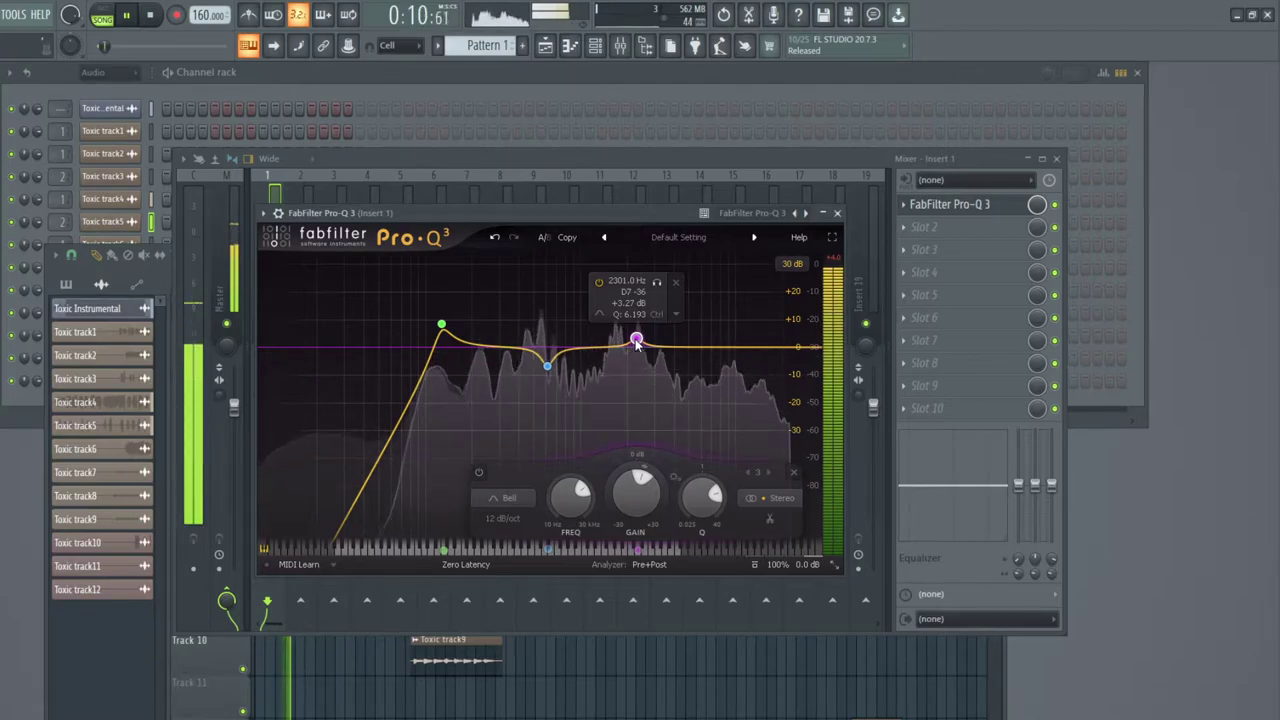
{"action": "left_click", "coordinate": [837, 213]}
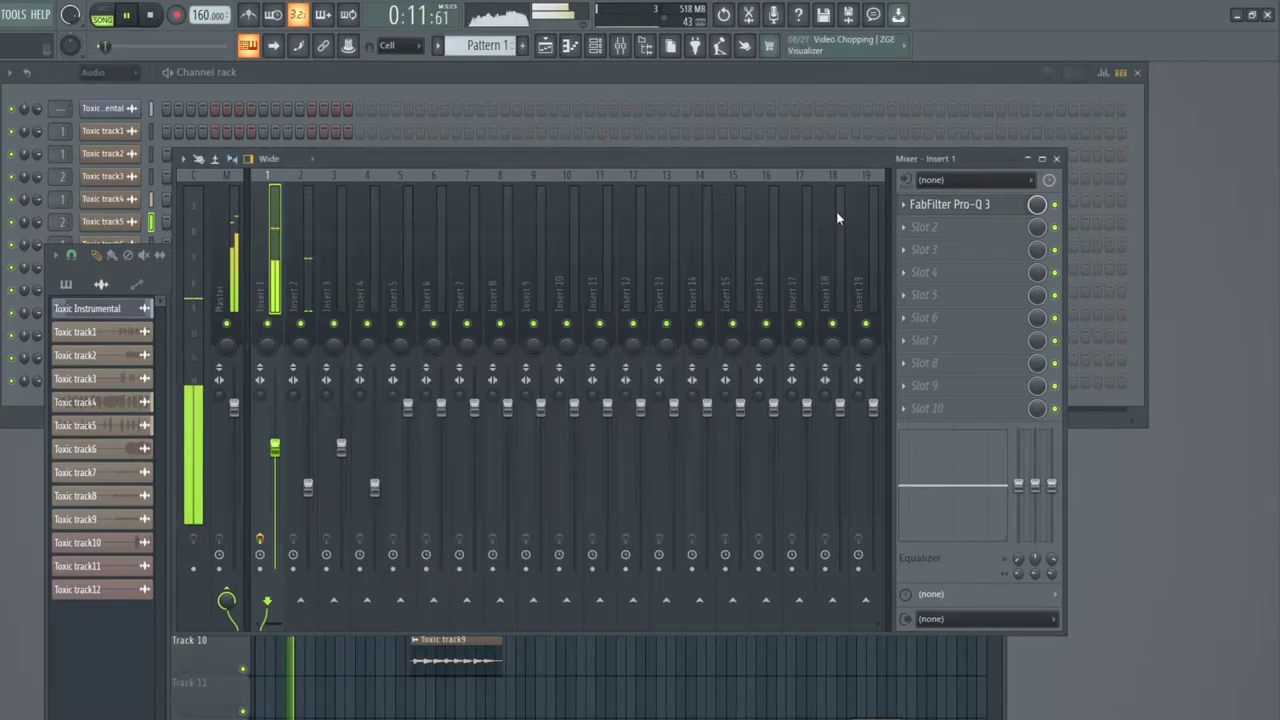
Copy Insert 1's FabFilter Pro-Q 3 with its settings onto Insert 2 and close the copied EQ.
{"action": "right_click", "coordinate": [928, 210]}
{"action": "left_click_drag", "start_coordinate": [928, 292], "coordinate": [291, 290]}
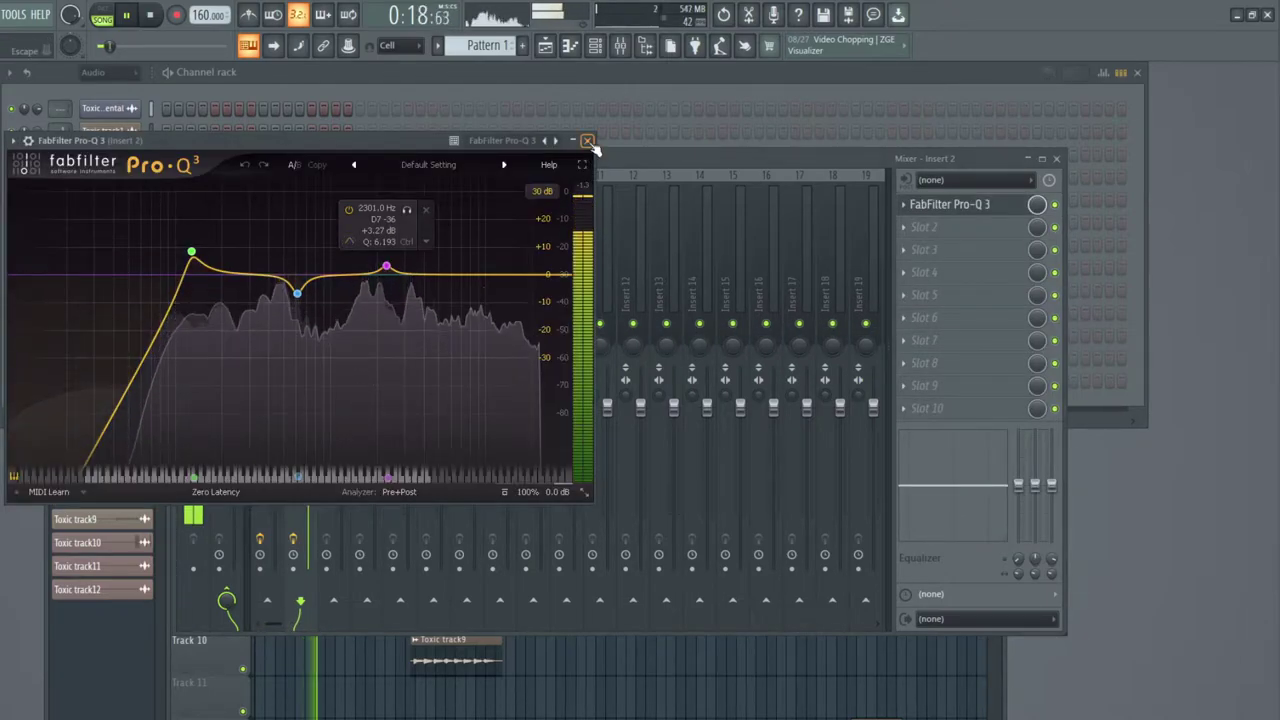
{"action": "left_click", "coordinate": [587, 140]}
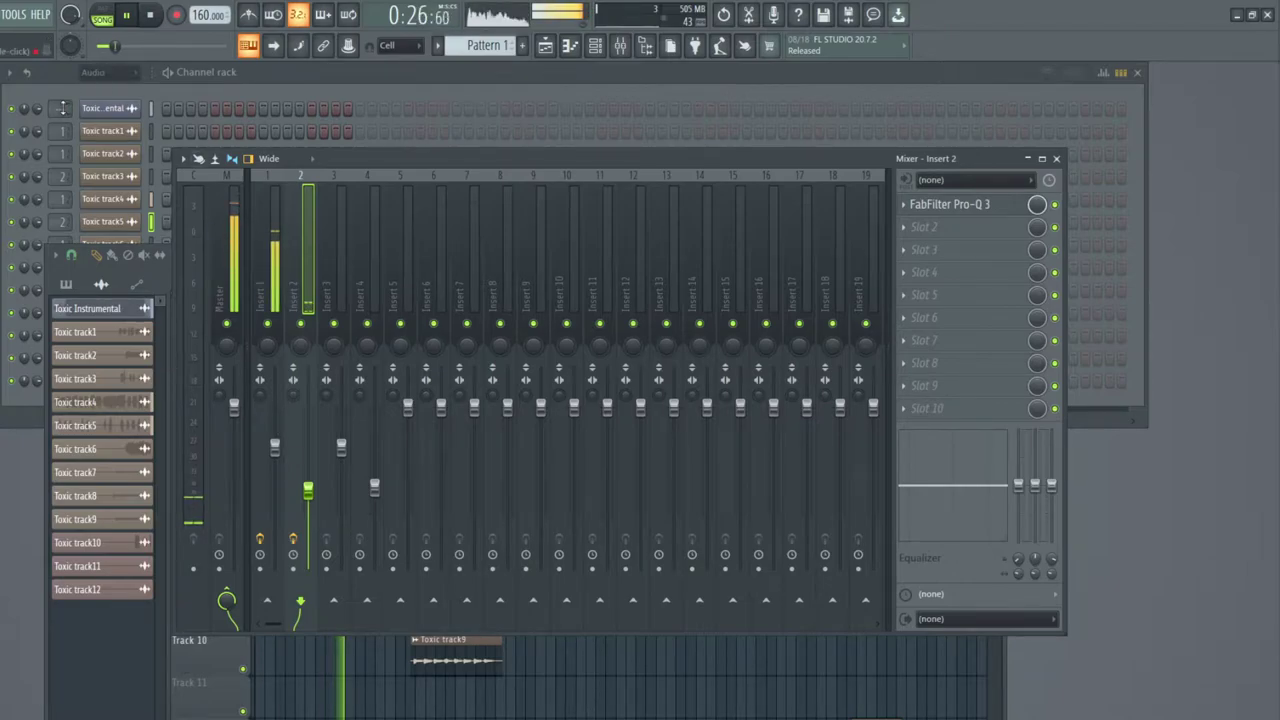
Route the Toxic Instrumental channel to mixer track 5, lower Insert 5's fader slightly and restart playback.
{"action": "left_click", "coordinate": [62, 108]}
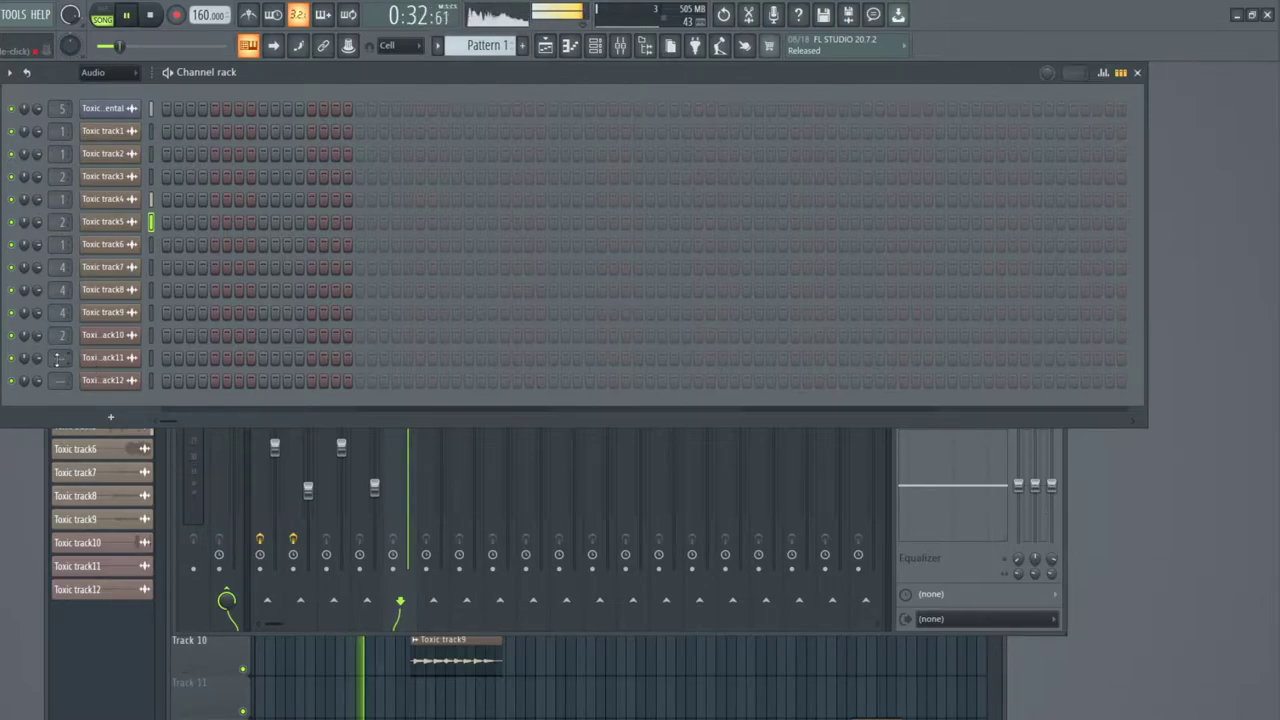
{"action": "left_click", "coordinate": [172, 546]}
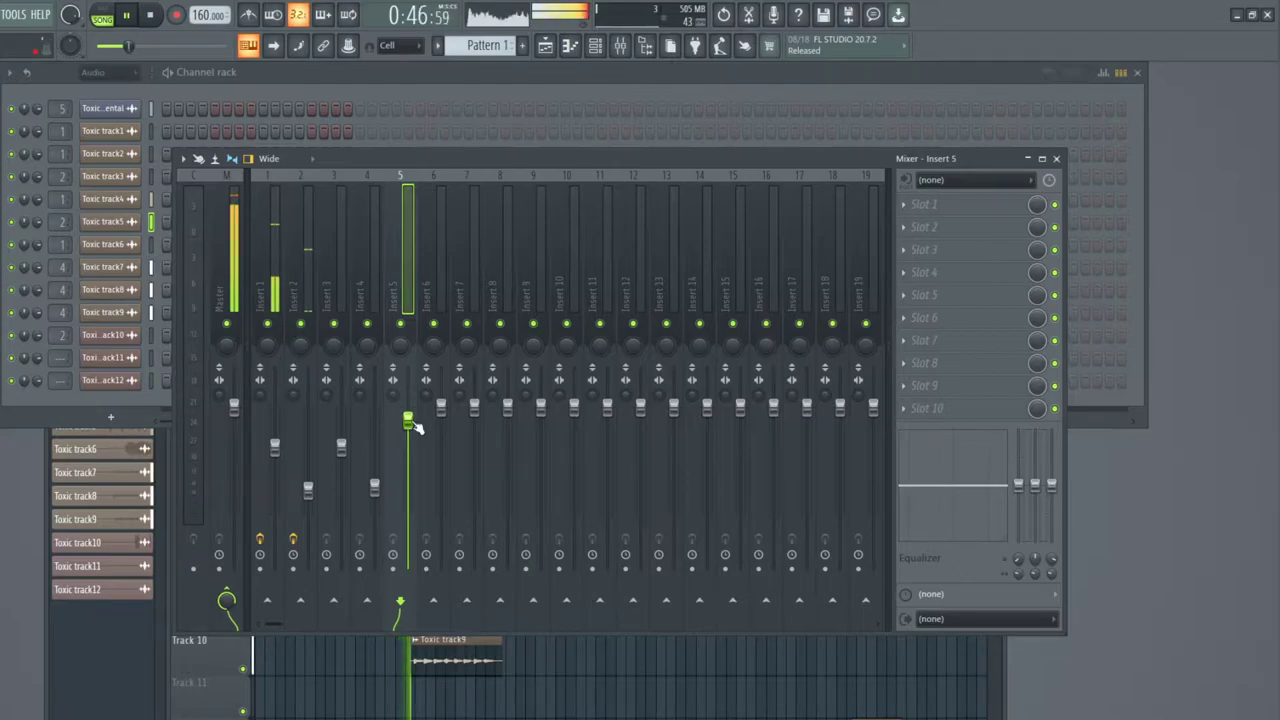
{"action": "key", "text": "space"}
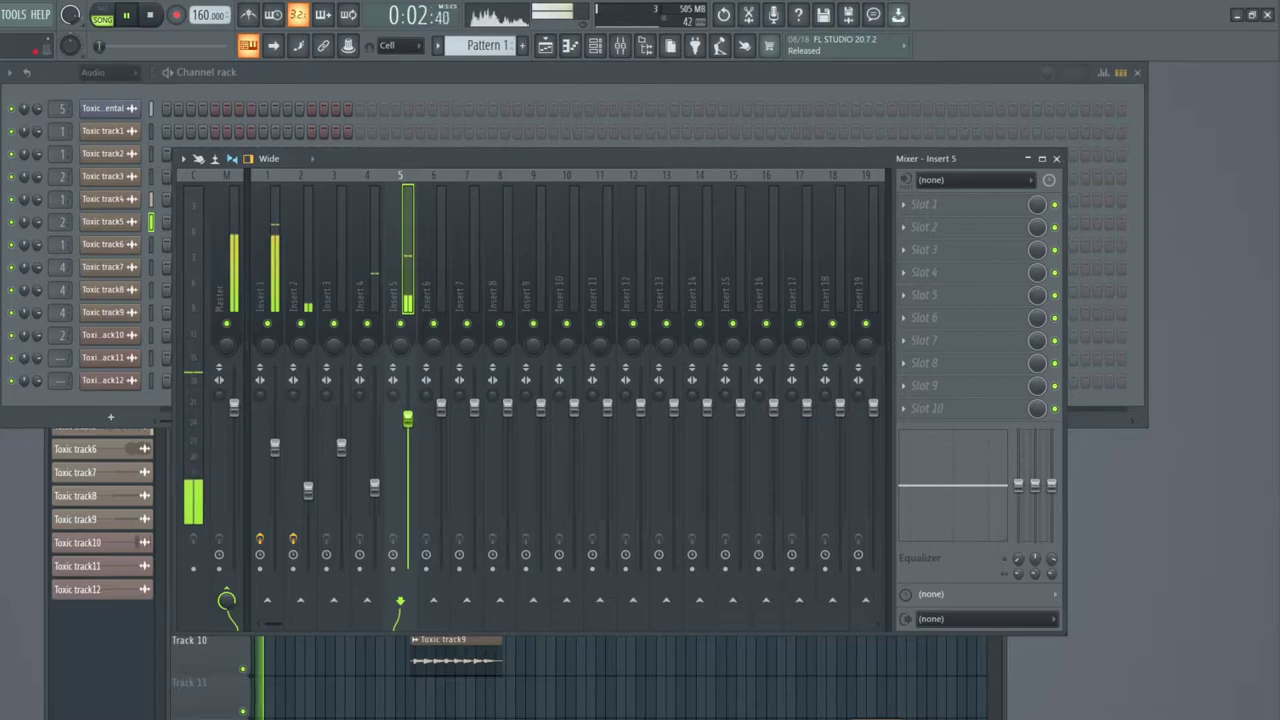
Rename mixer track Insert 13 as Rev.
{"action": "left_click", "coordinate": [658, 286]}
{"action": "right_click", "coordinate": [676, 180]}
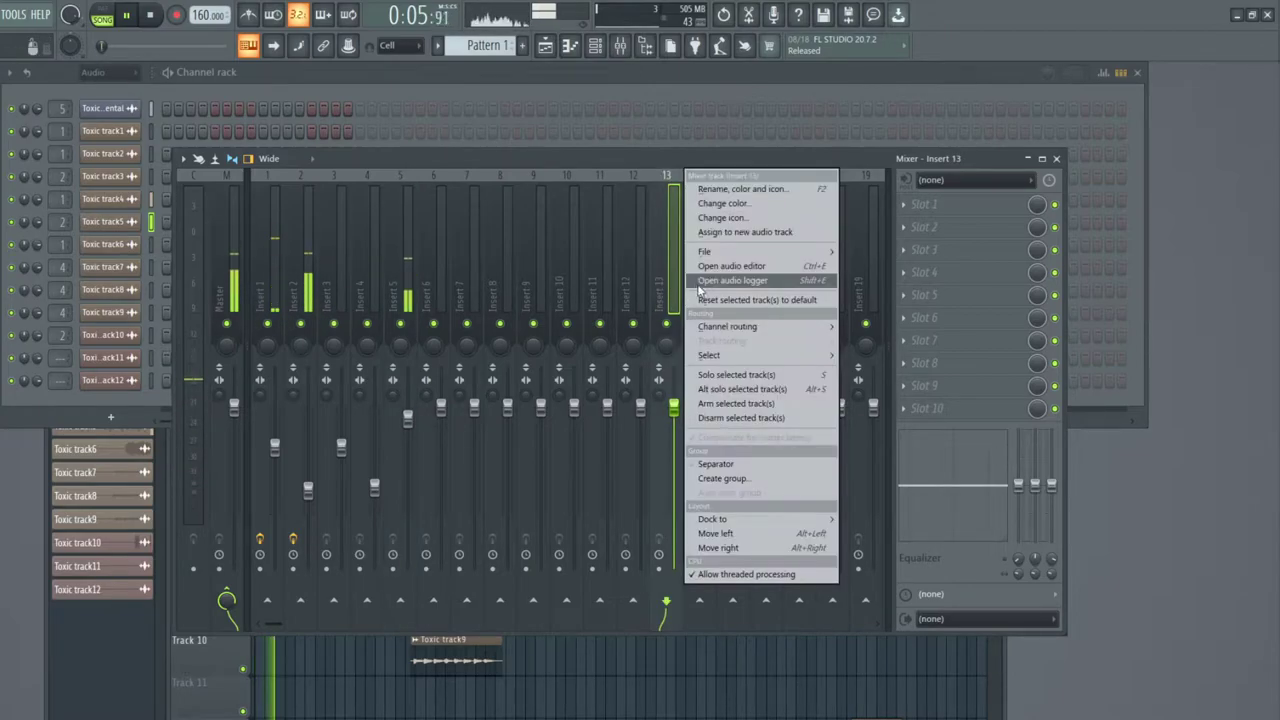
{"action": "left_click", "coordinate": [734, 189]}
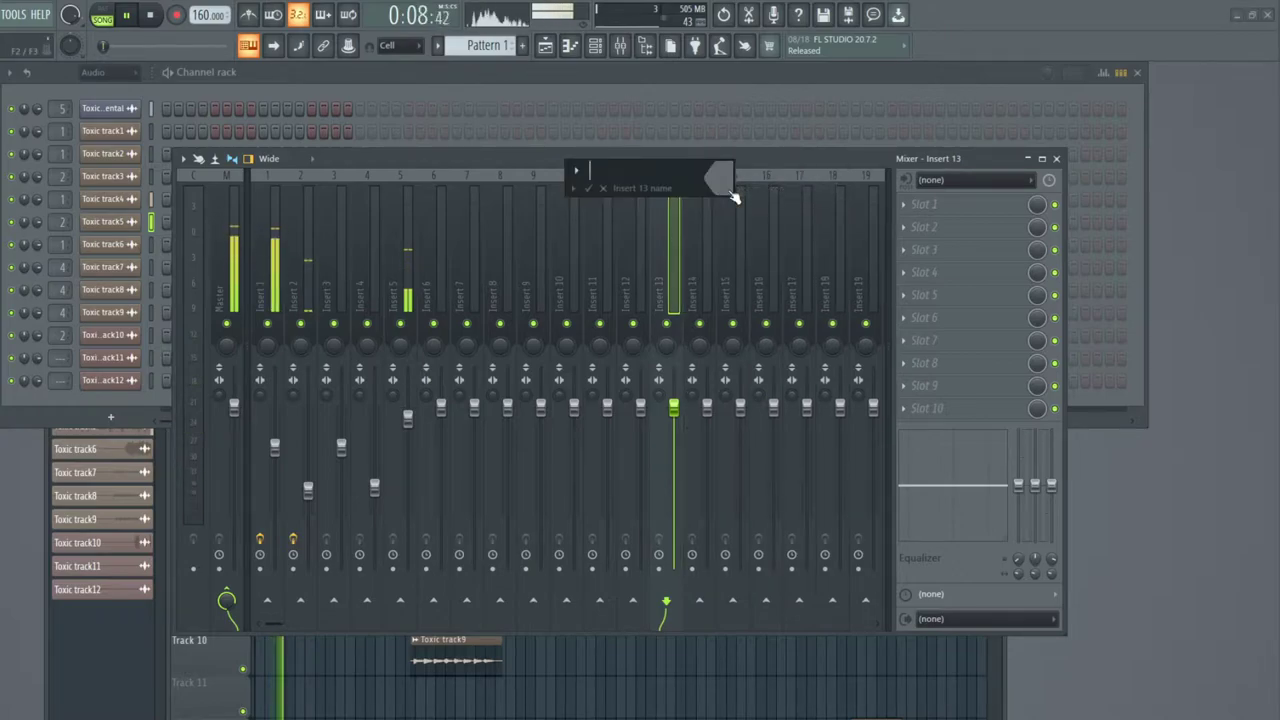
{"action": "type", "text": "Rev"}
{"action": "key", "text": "Return"}
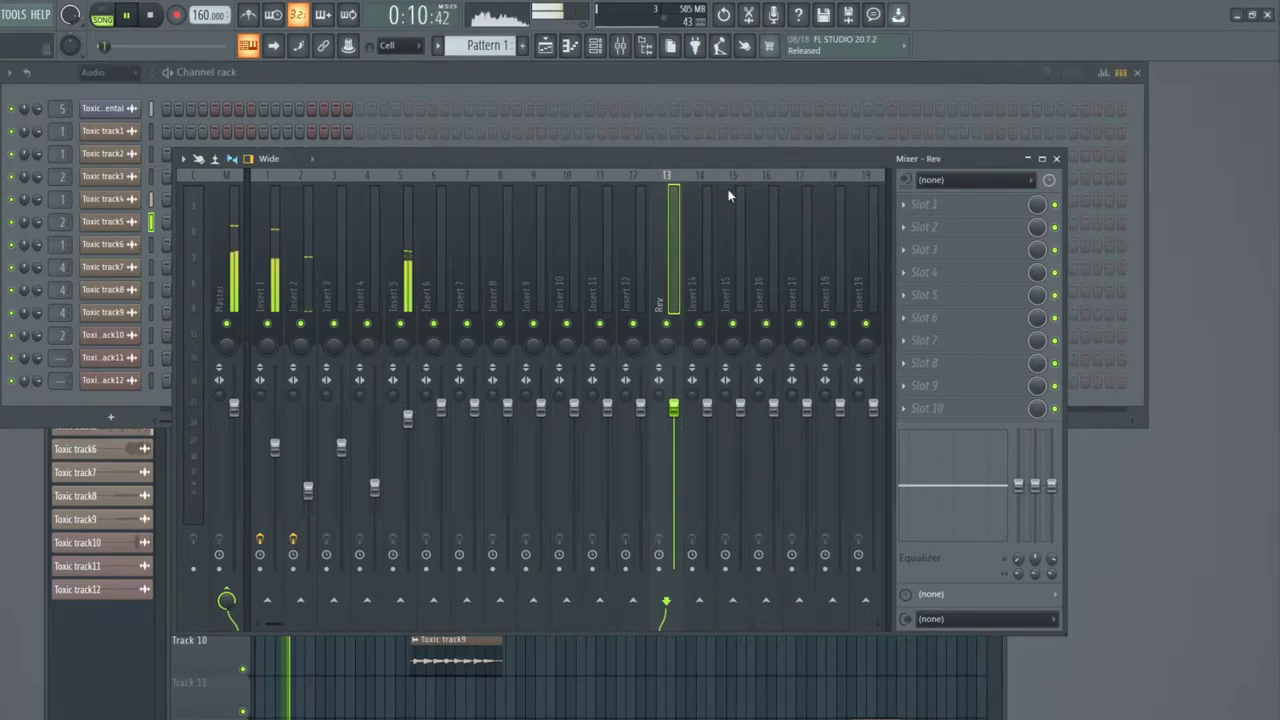
Load FabFilter Pro-R into the first effect slot of the Rev mixer track.
{"action": "left_click", "coordinate": [698, 255]}
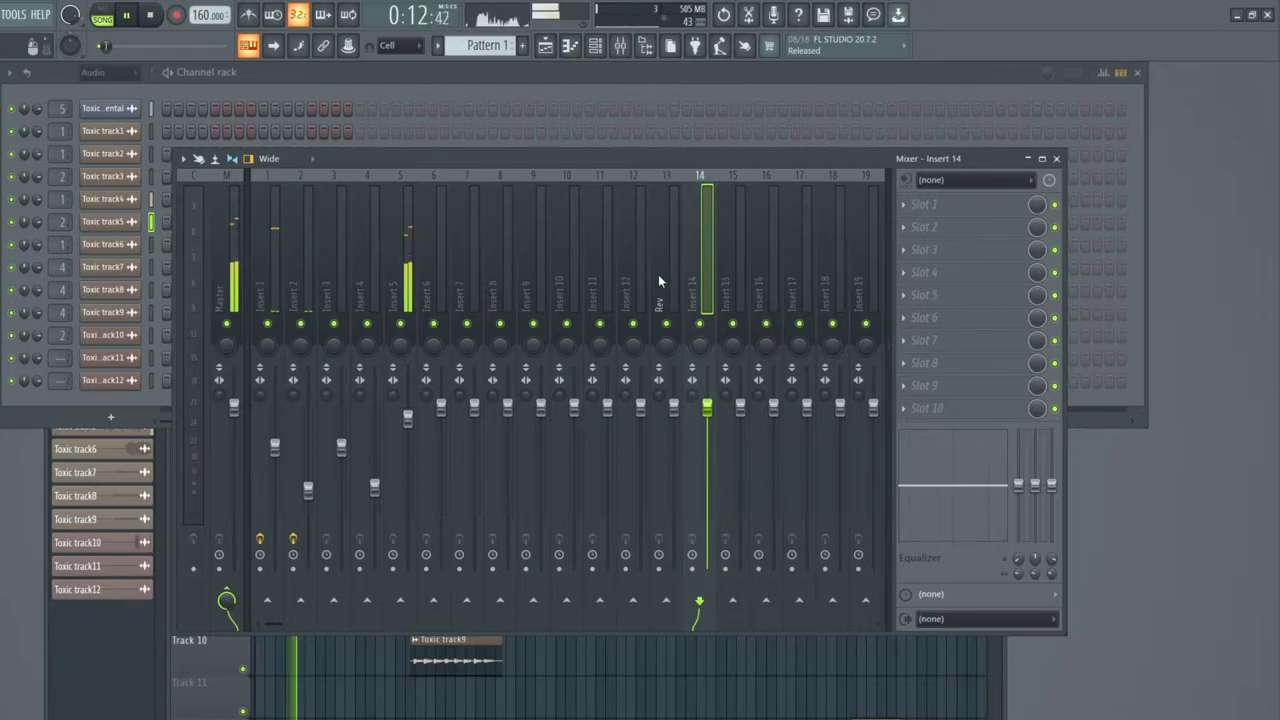
{"action": "left_click", "coordinate": [659, 281]}
{"action": "left_click", "coordinate": [923, 210]}
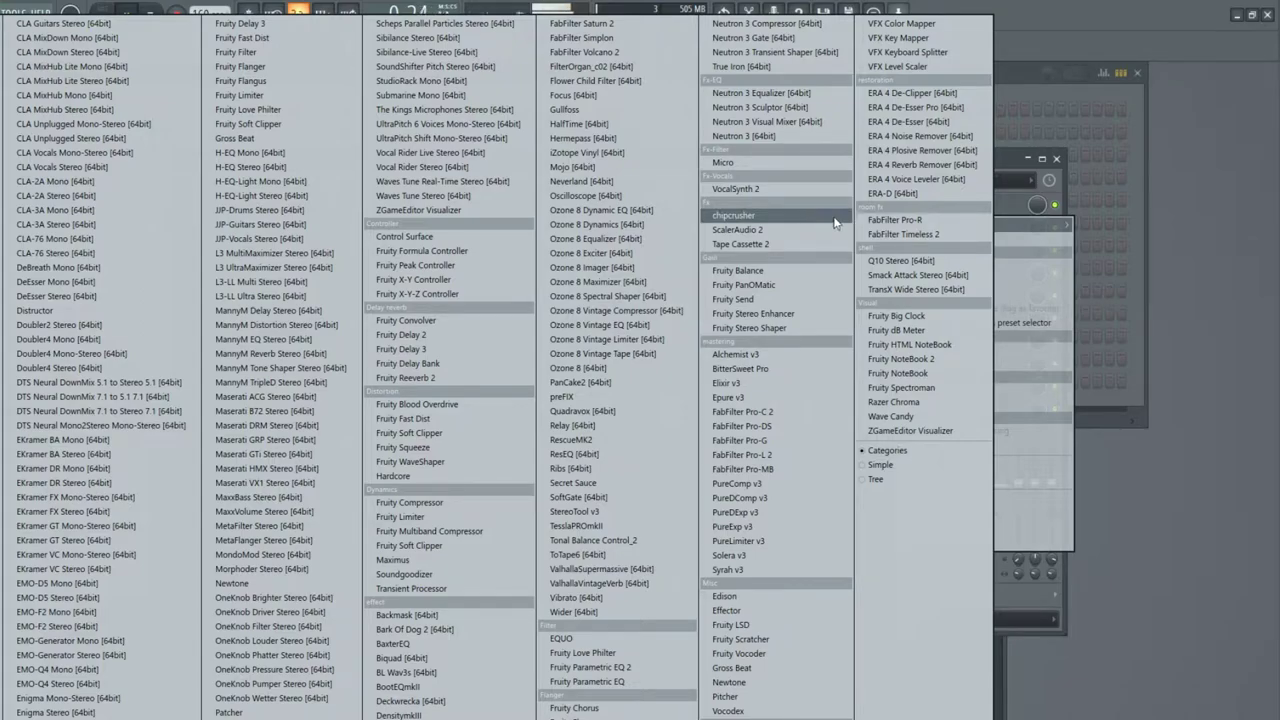
{"action": "left_click", "coordinate": [884, 222]}
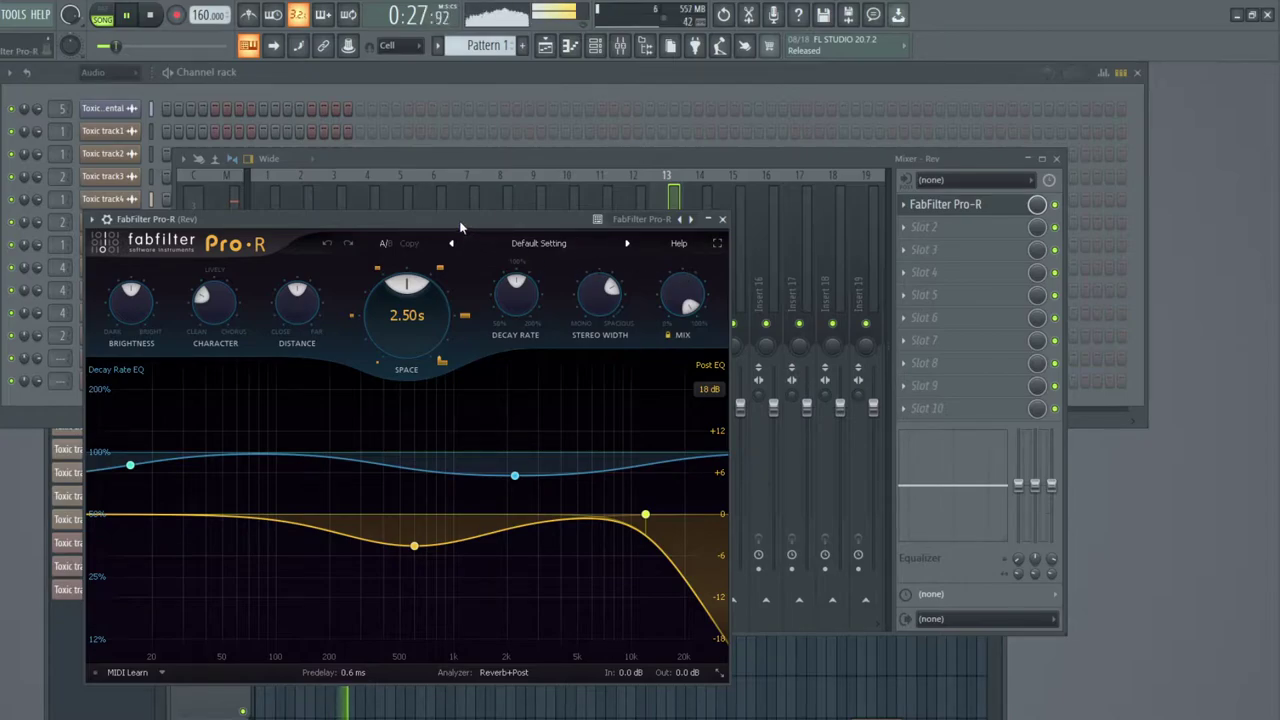
Load the Tempo Synced preset 16th Note Very Bright Scooped Slapback in Pro-R and return to the mixer.
{"action": "left_click_drag", "start_coordinate": [465, 222], "coordinate": [637, 224]}
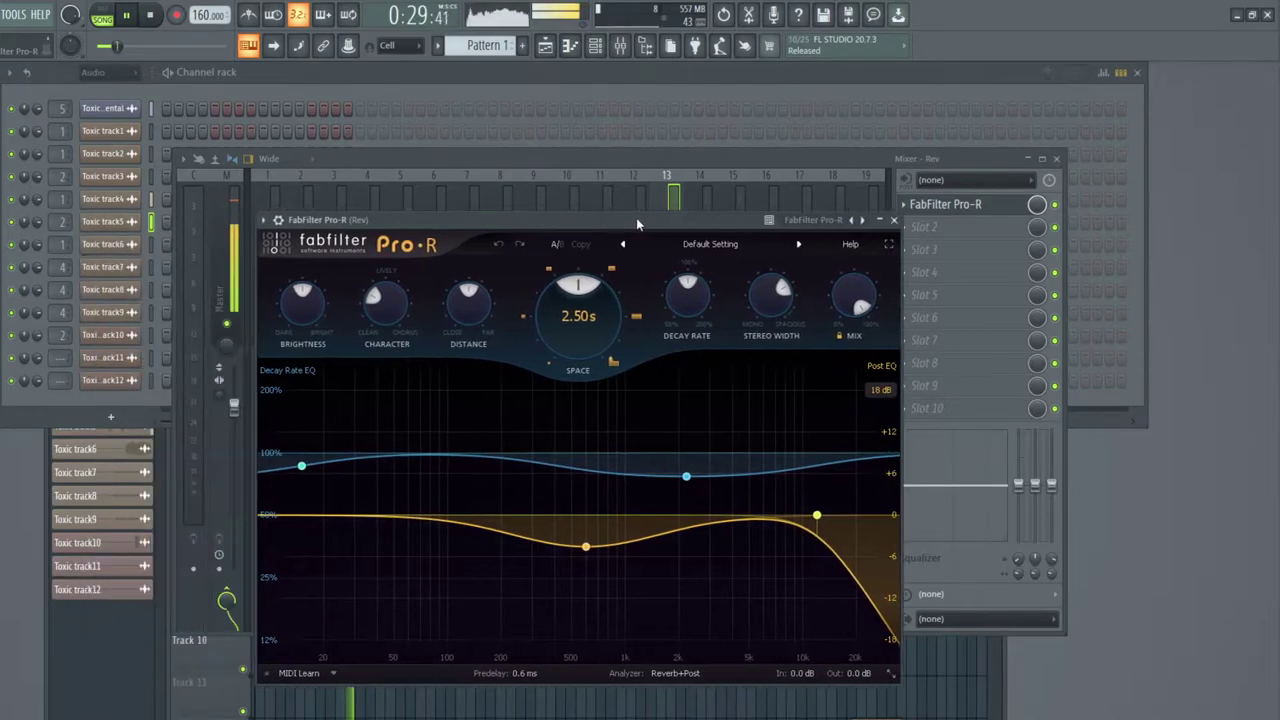
{"action": "left_click", "coordinate": [730, 248]}
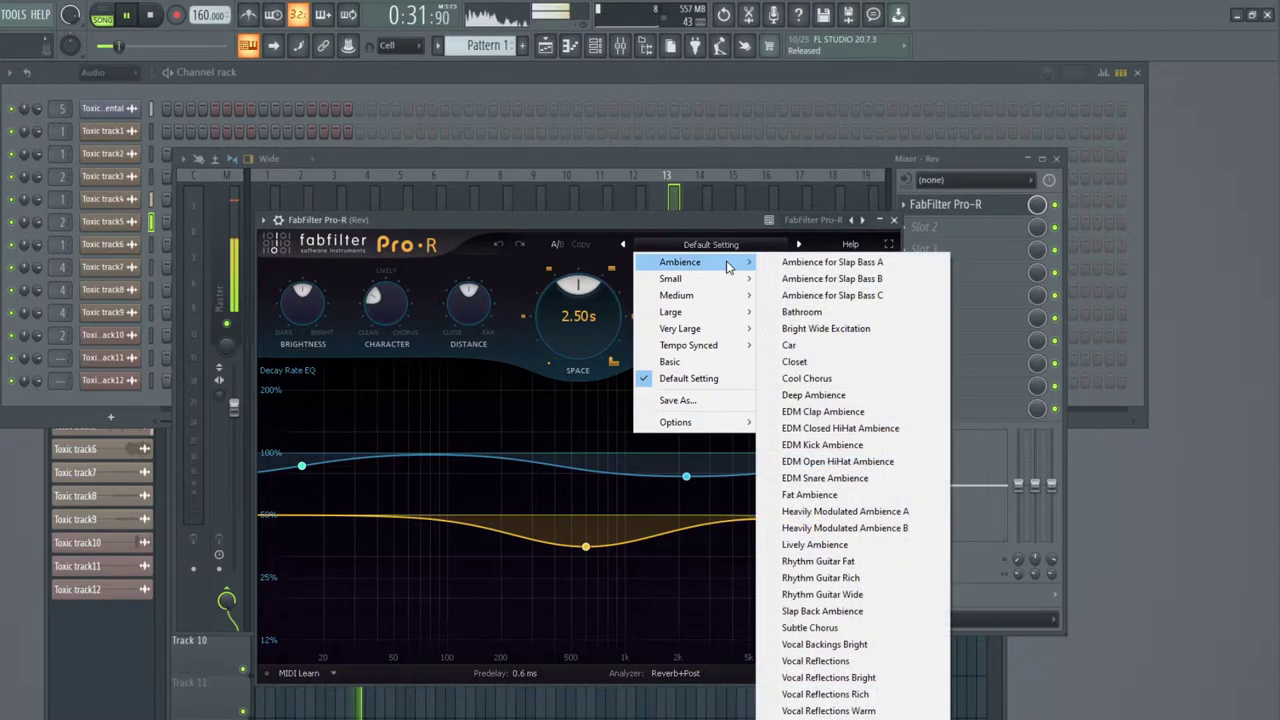
{"action": "mouse_move", "coordinate": [738, 279]}
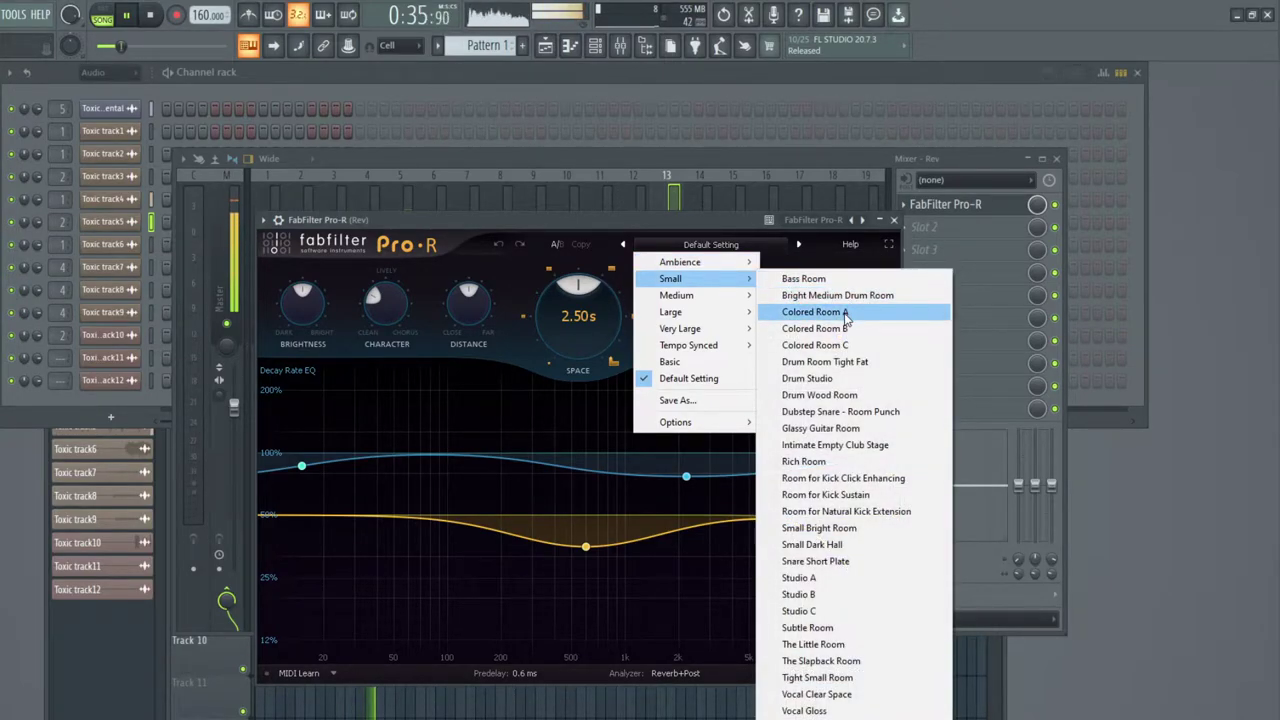
{"action": "mouse_move", "coordinate": [753, 350]}
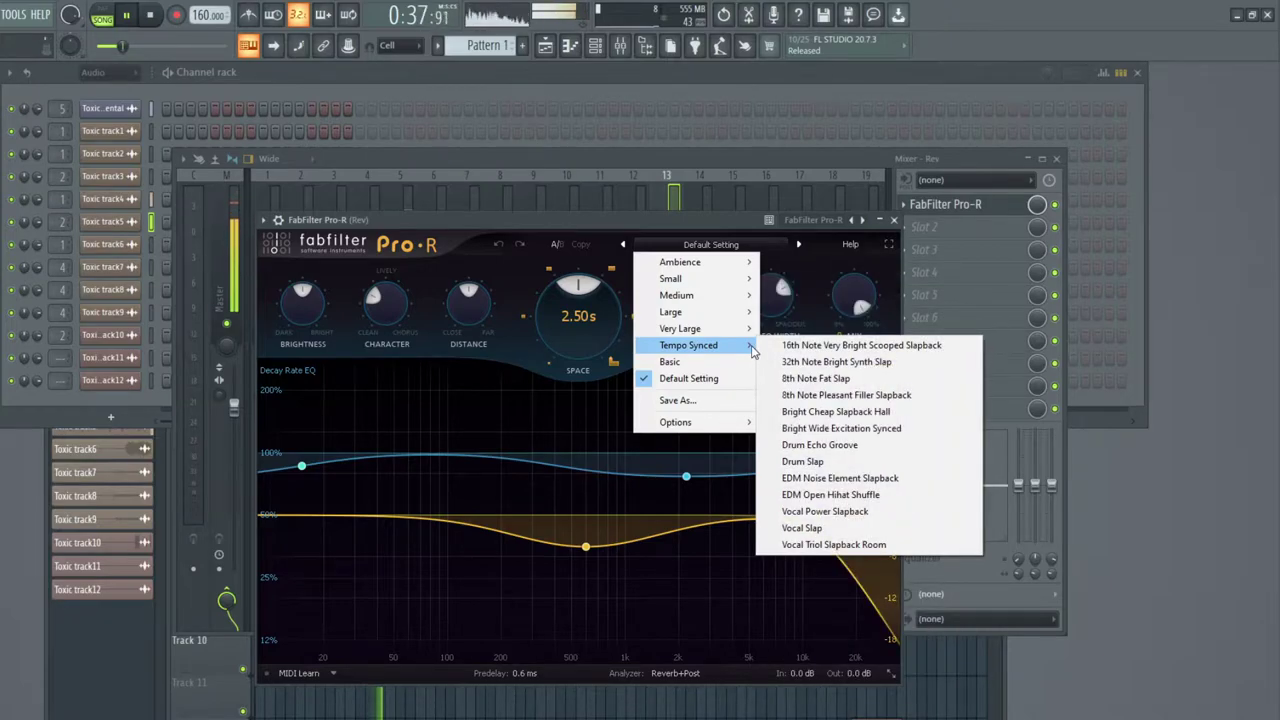
{"action": "left_click", "coordinate": [786, 347]}
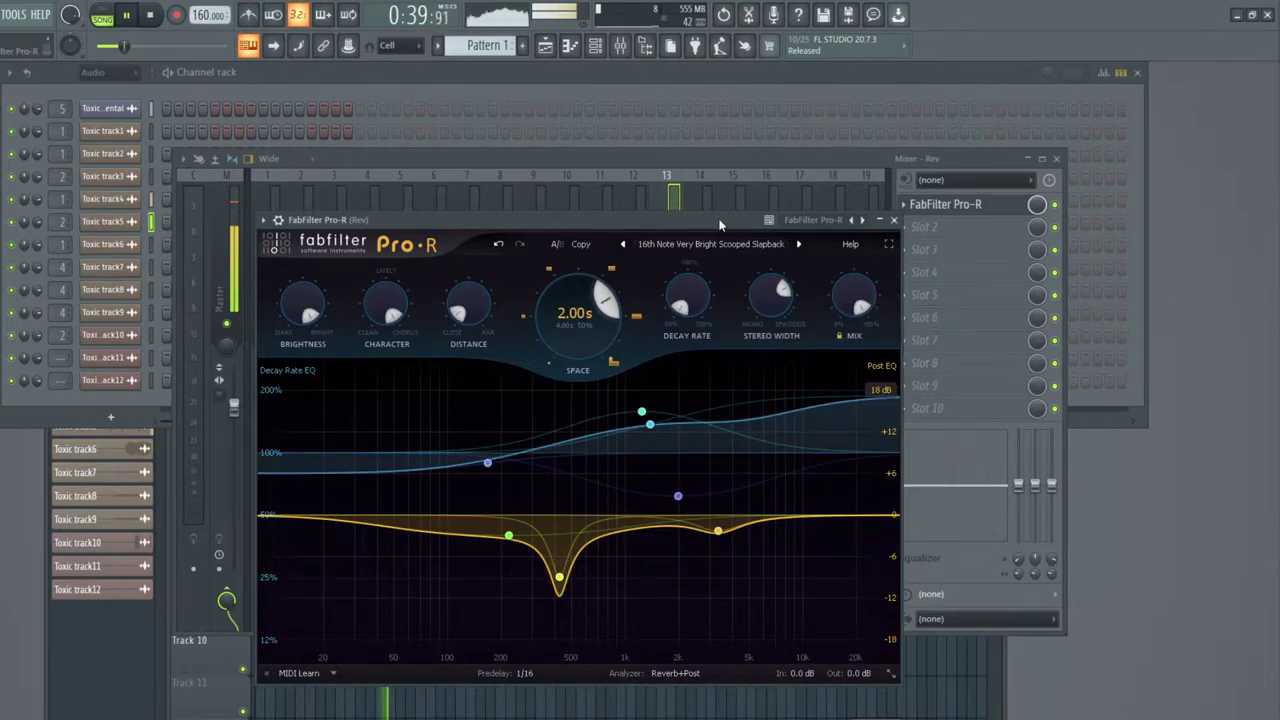
{"action": "left_click", "coordinate": [674, 163]}
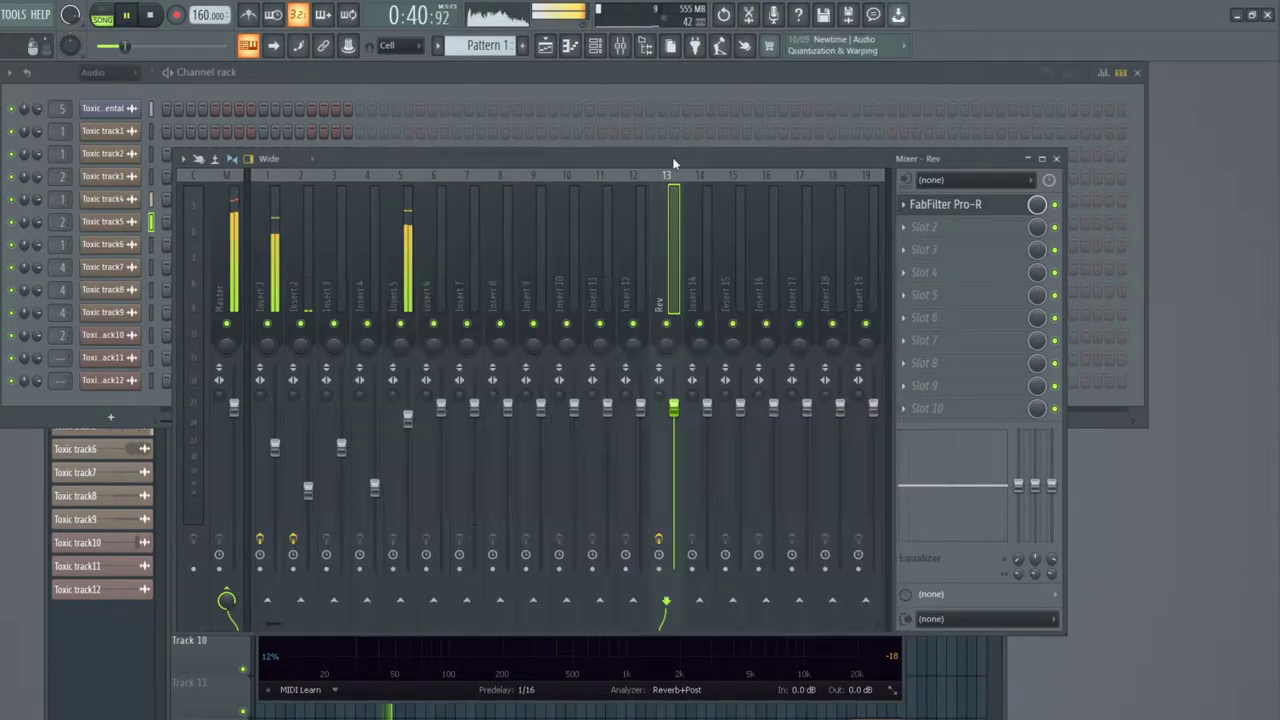
Send the Insert 1 mixer track to the Rev track while keeping its master routing.
{"action": "left_click", "coordinate": [281, 310]}
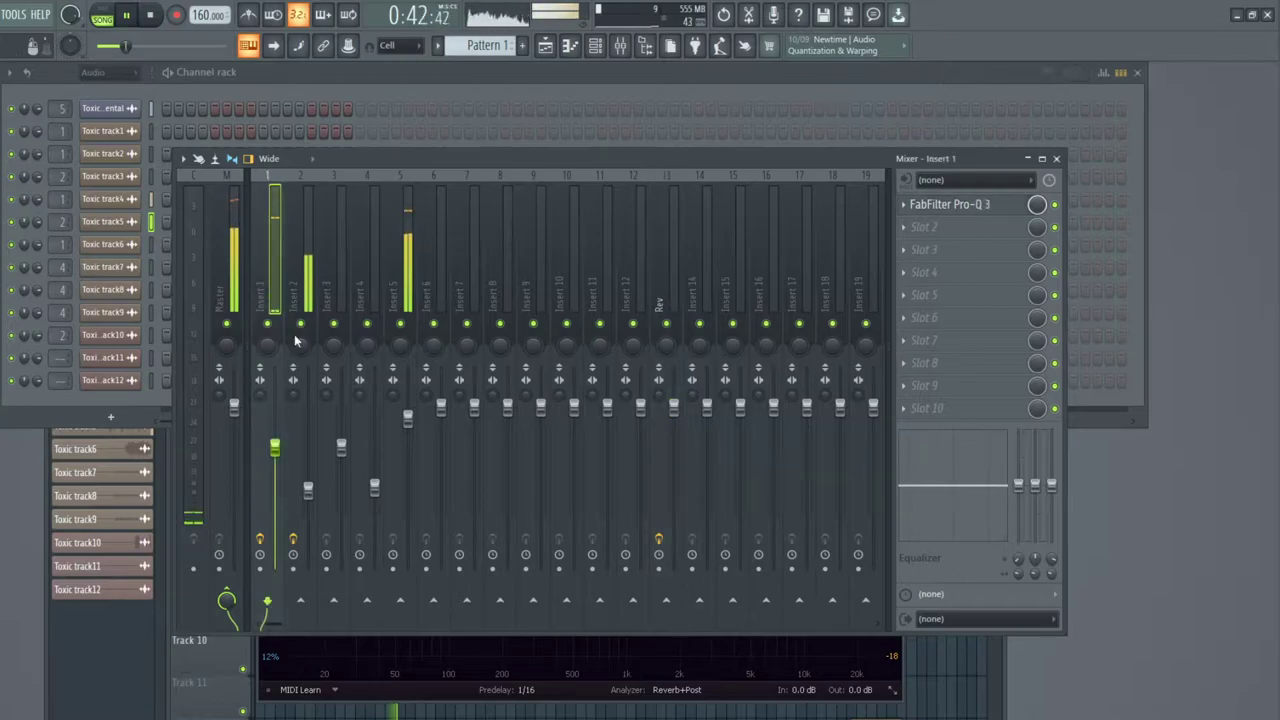
{"action": "left_click", "coordinate": [666, 601]}
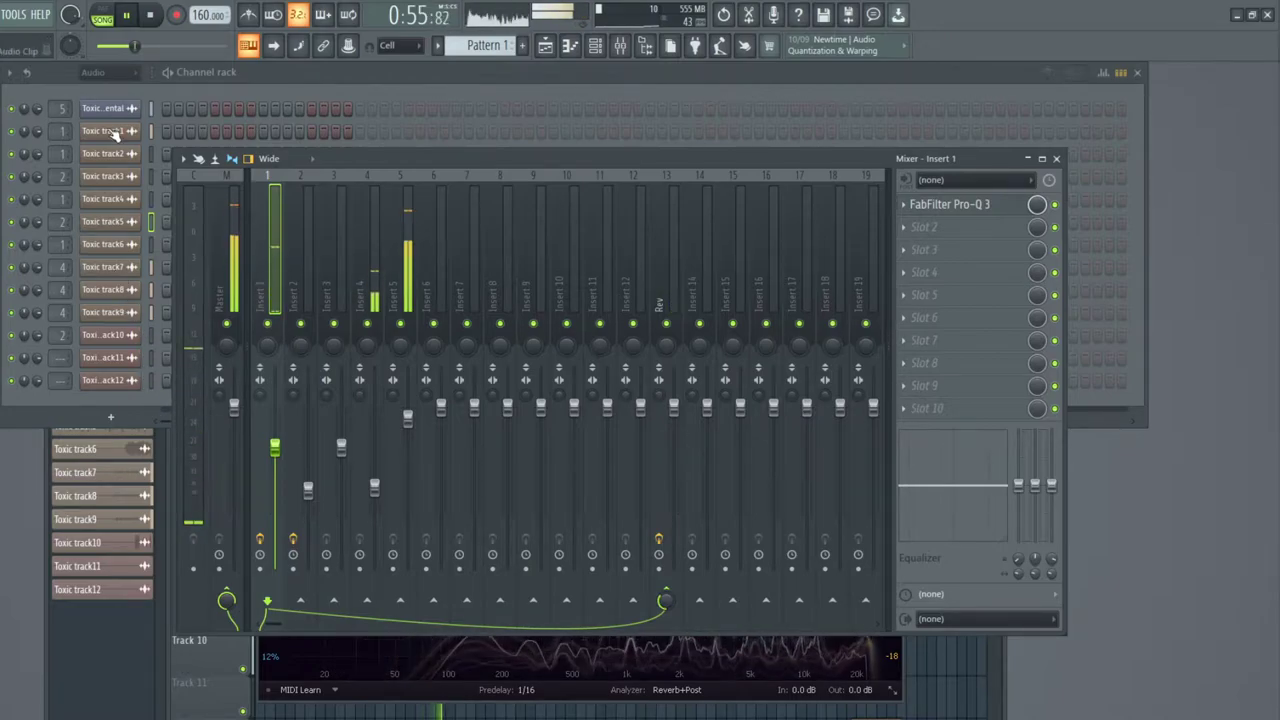
Add a slight precomputed Boost to the Toxic track1 sample and close its channel settings.
{"action": "left_click", "coordinate": [105, 131]}
{"action": "left_click", "coordinate": [547, 439]}
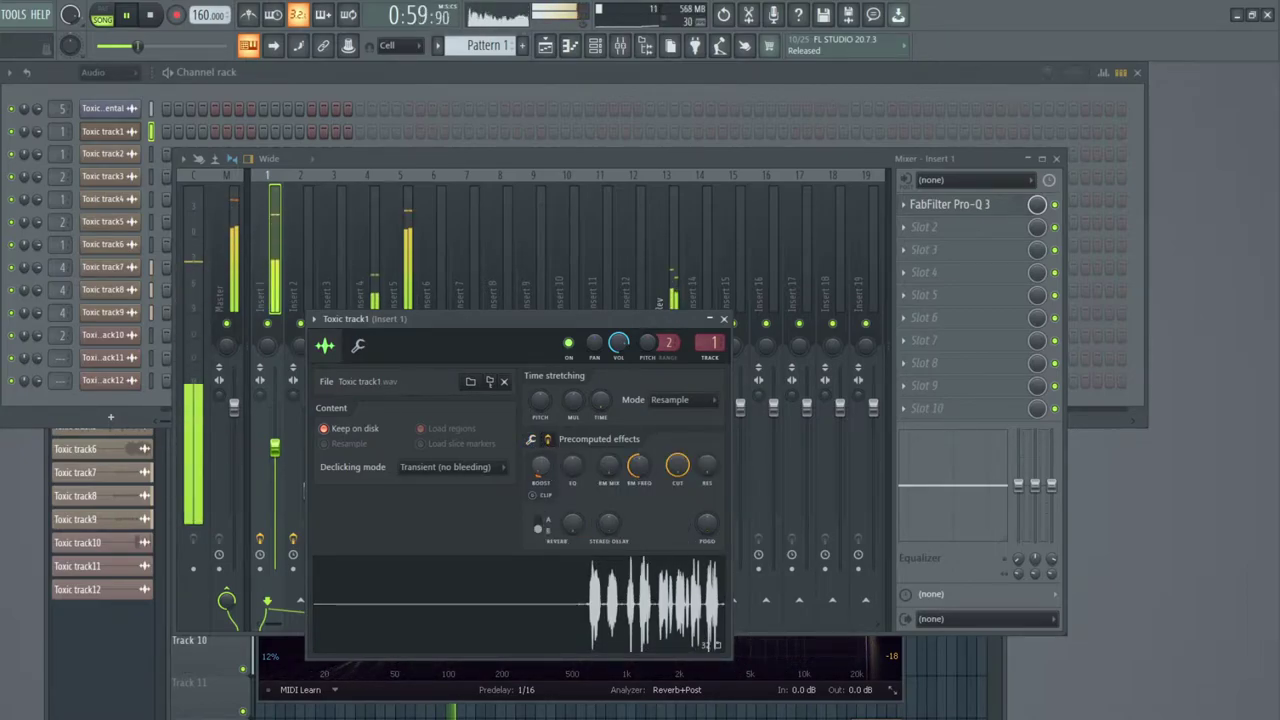
{"action": "left_click", "coordinate": [724, 318]}
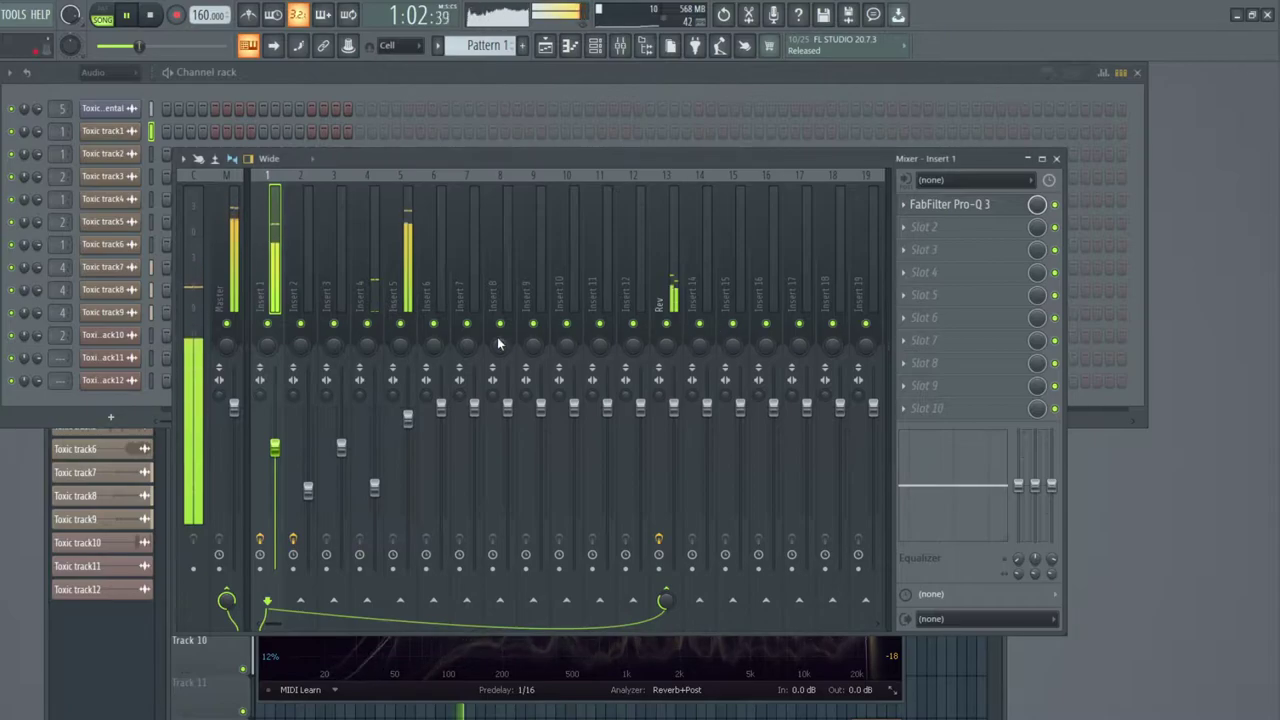
Load PureComp v3 into the second effect slot of Insert 1 and stop playback.
{"action": "left_click", "coordinate": [978, 208]}
{"action": "left_click", "coordinate": [925, 208]}
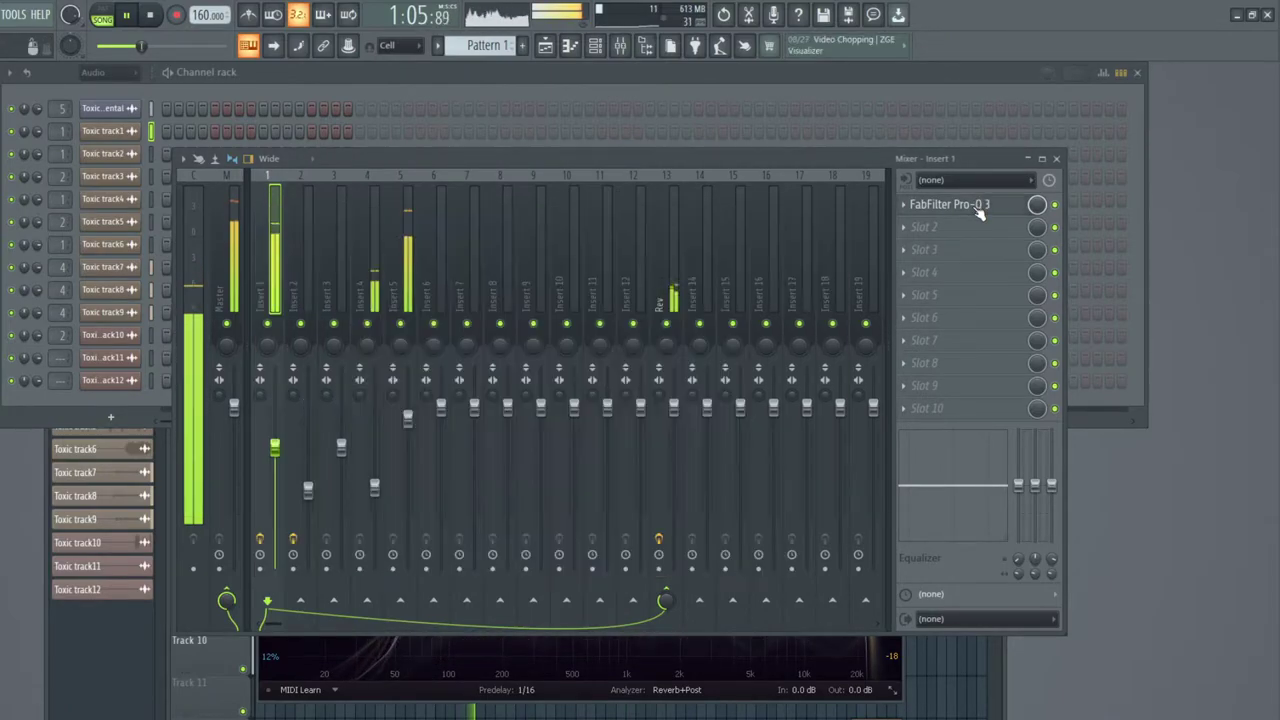
{"action": "left_click", "coordinate": [910, 228]}
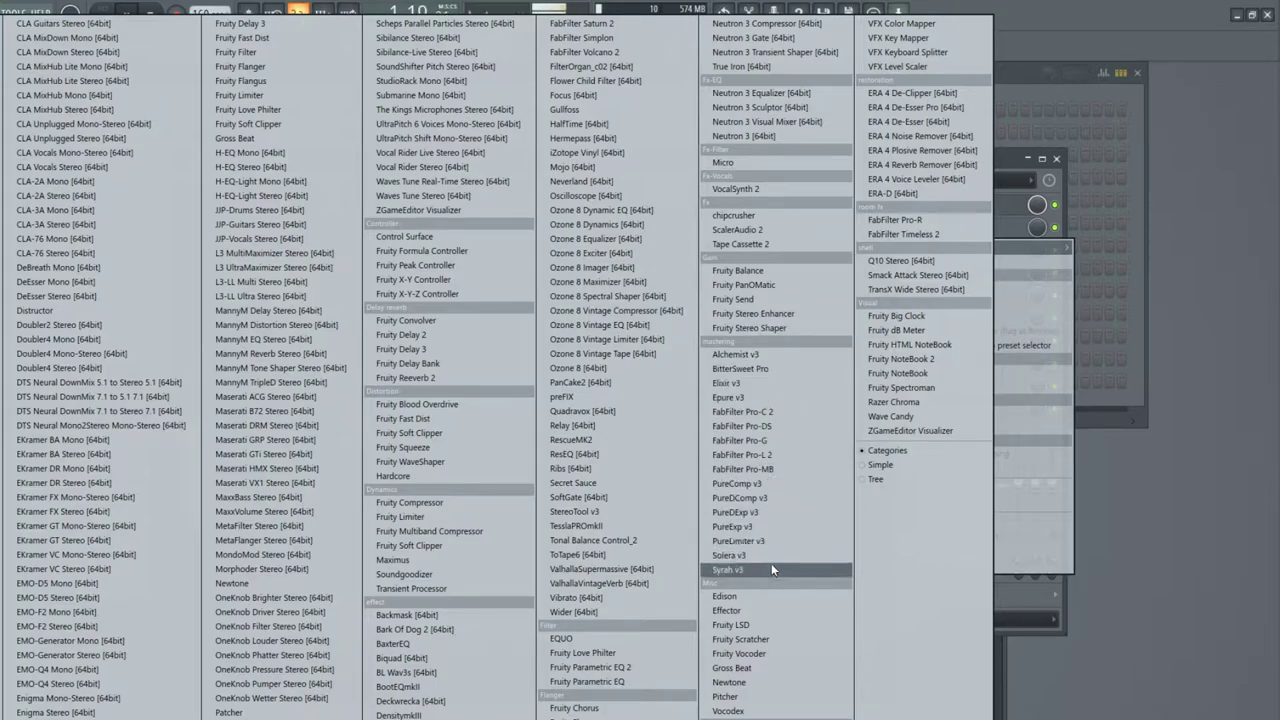
{"action": "left_click", "coordinate": [750, 655]}
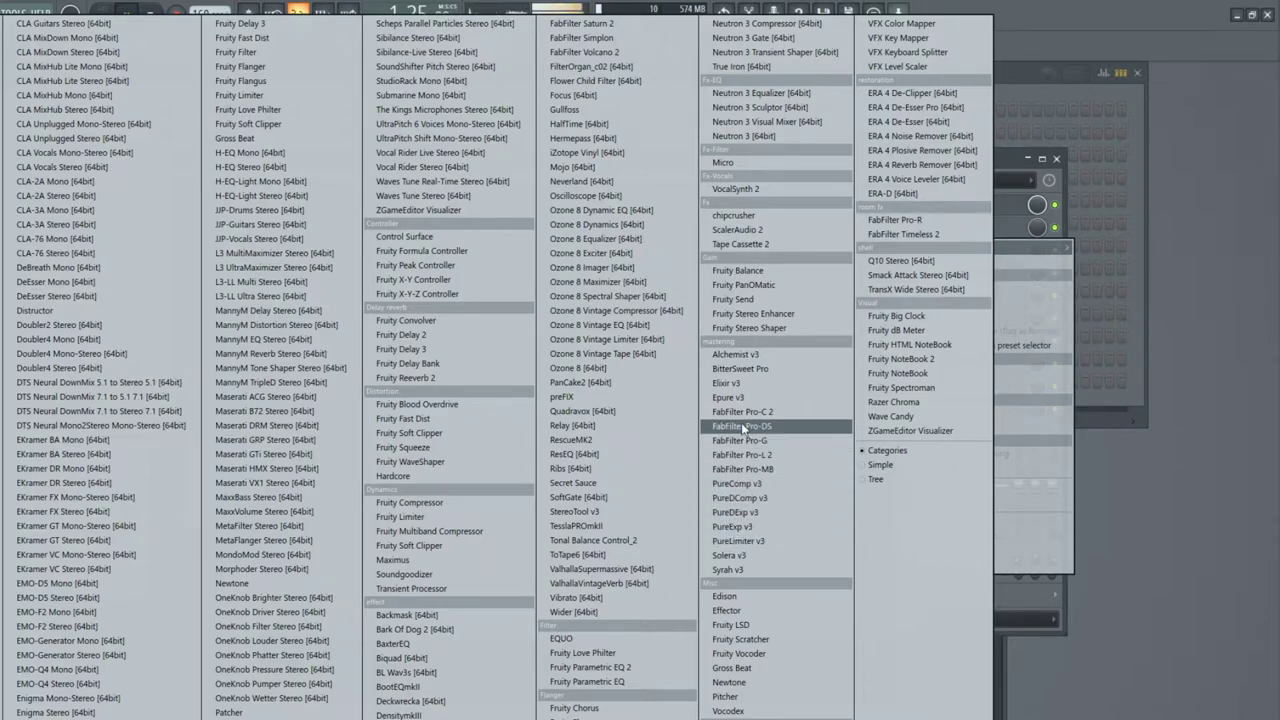
{"action": "left_click", "coordinate": [769, 484]}
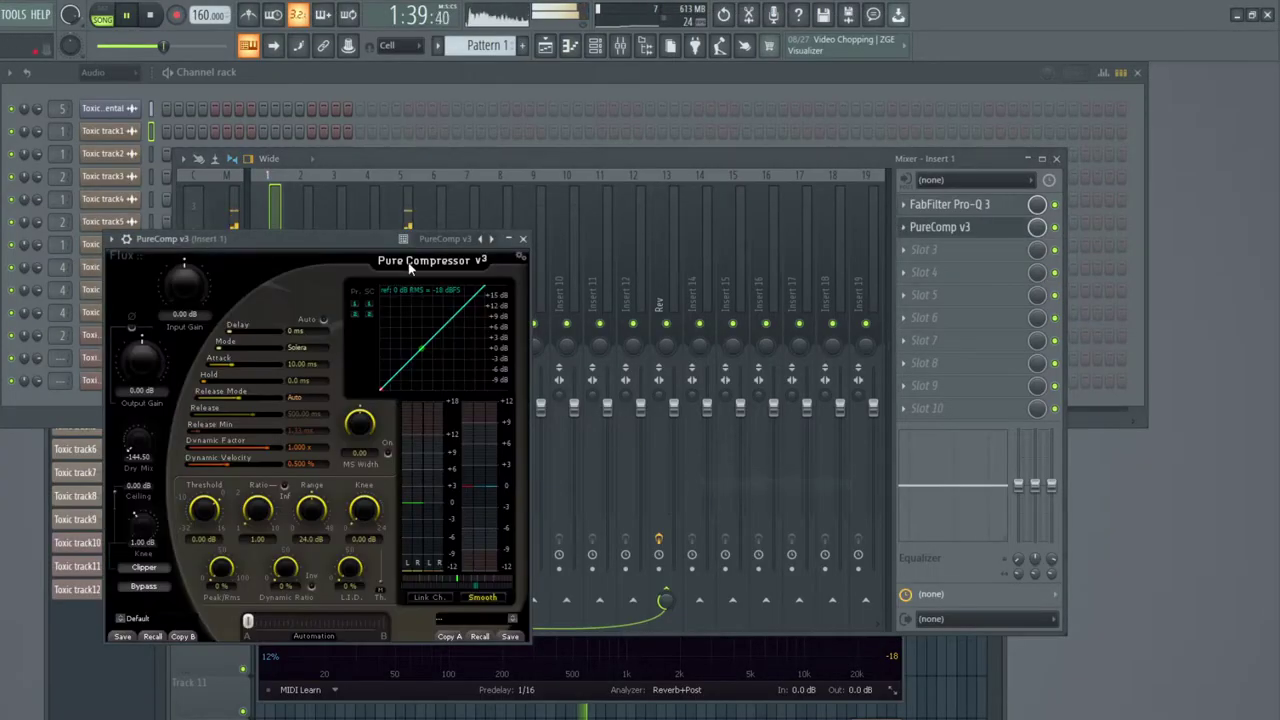
{"action": "left_click_drag", "start_coordinate": [465, 240], "coordinate": [545, 236]}
{"action": "key", "text": "space"}
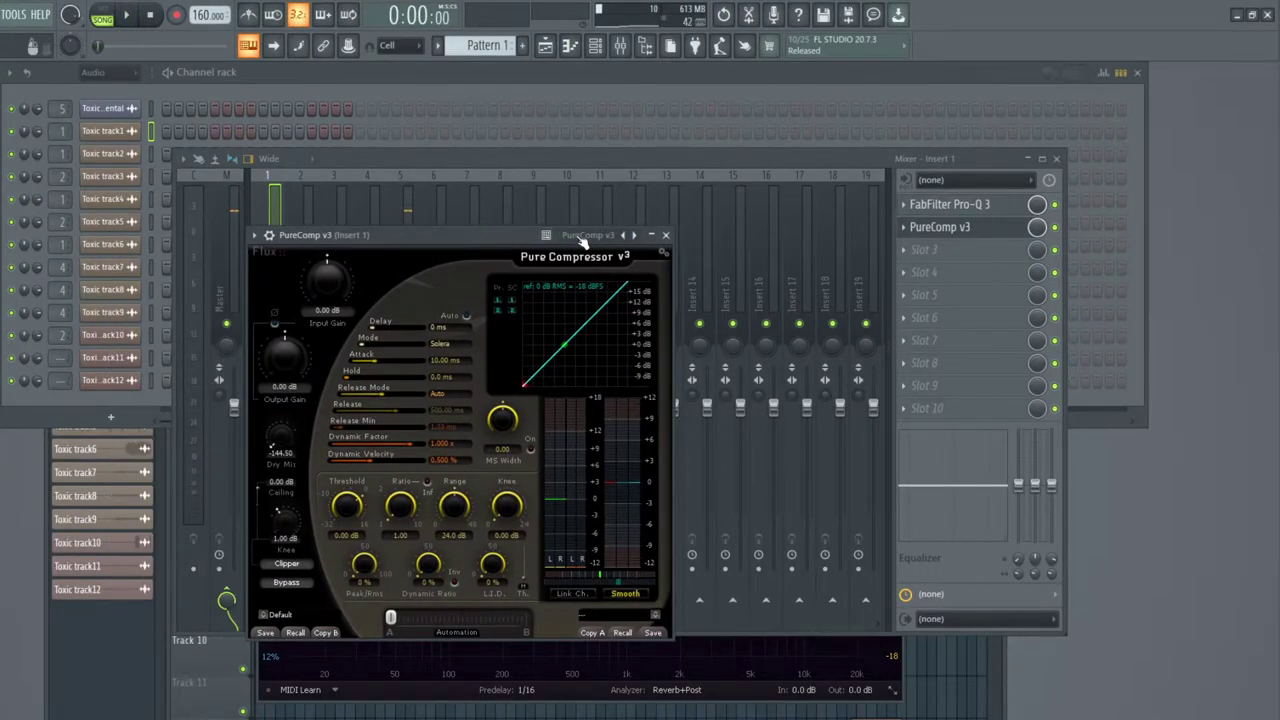
Try to recall the factory preset Voice 6dB to A in PureComp's preset manager.
{"action": "left_click", "coordinate": [583, 238]}
{"action": "left_click", "coordinate": [488, 240]}
{"action": "left_click", "coordinate": [288, 618]}
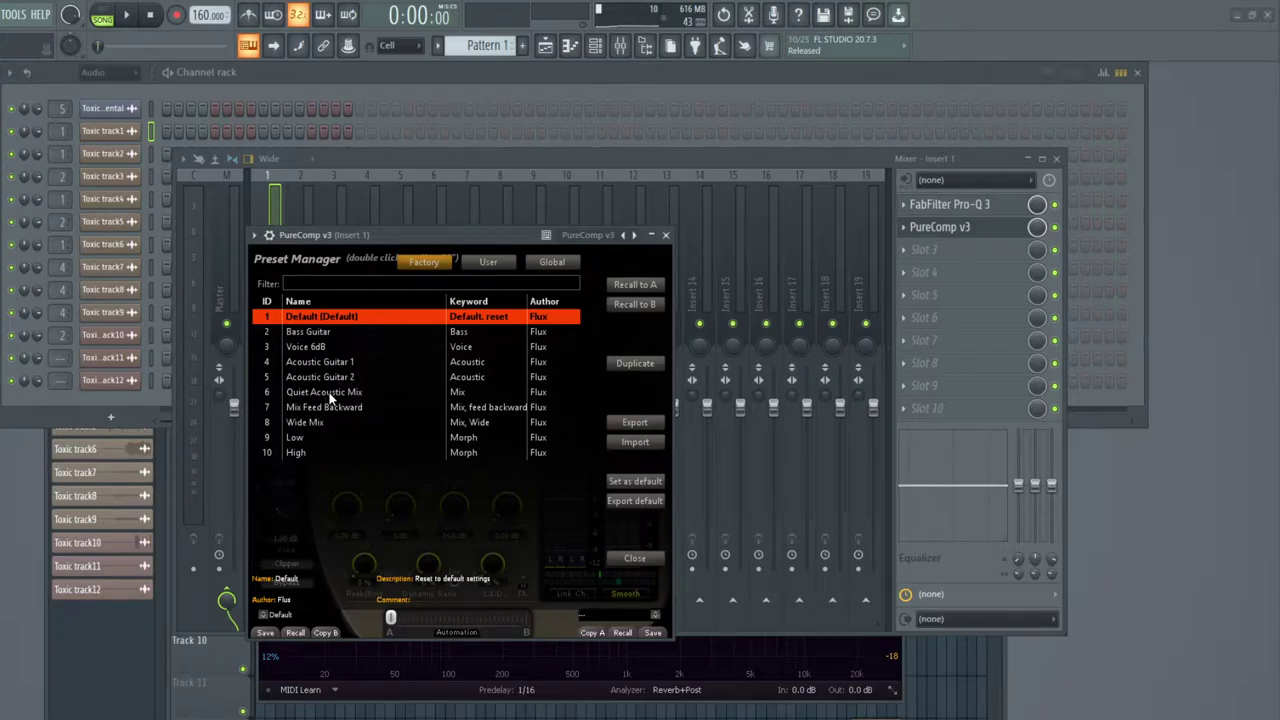
{"action": "left_click", "coordinate": [324, 346]}
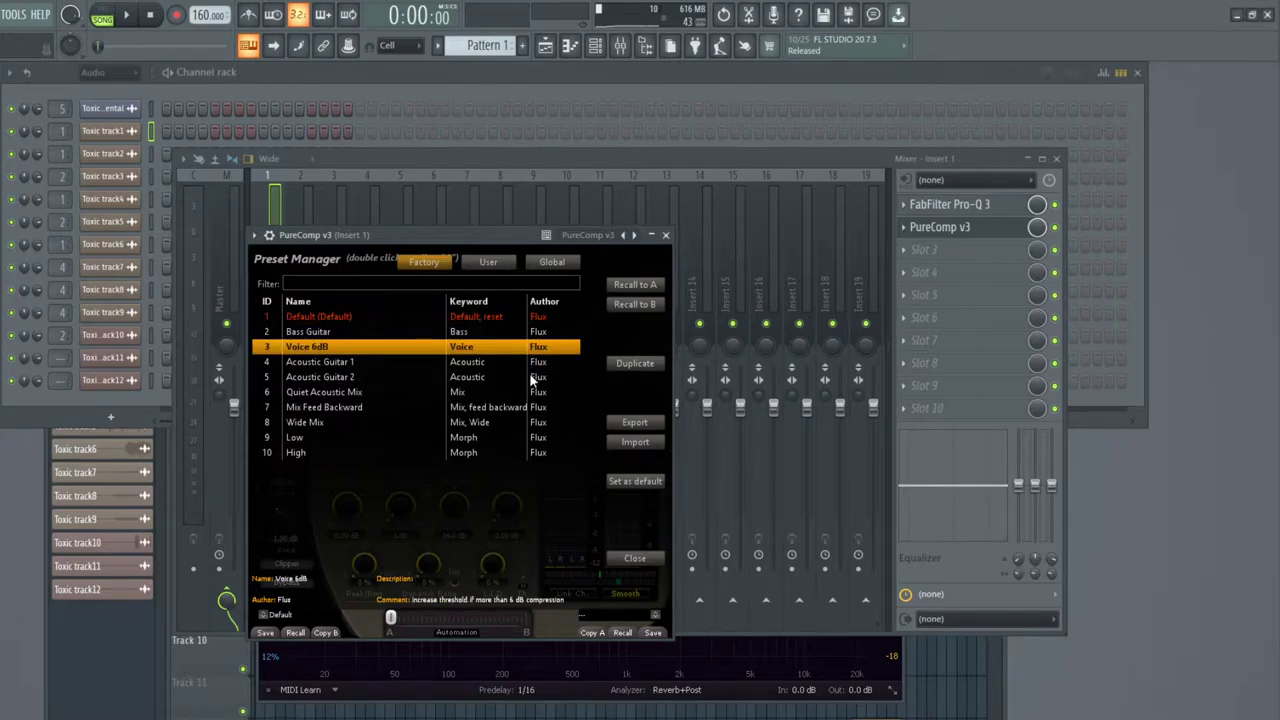
{"action": "left_click", "coordinate": [632, 287]}
{"action": "left_click", "coordinate": [617, 558]}
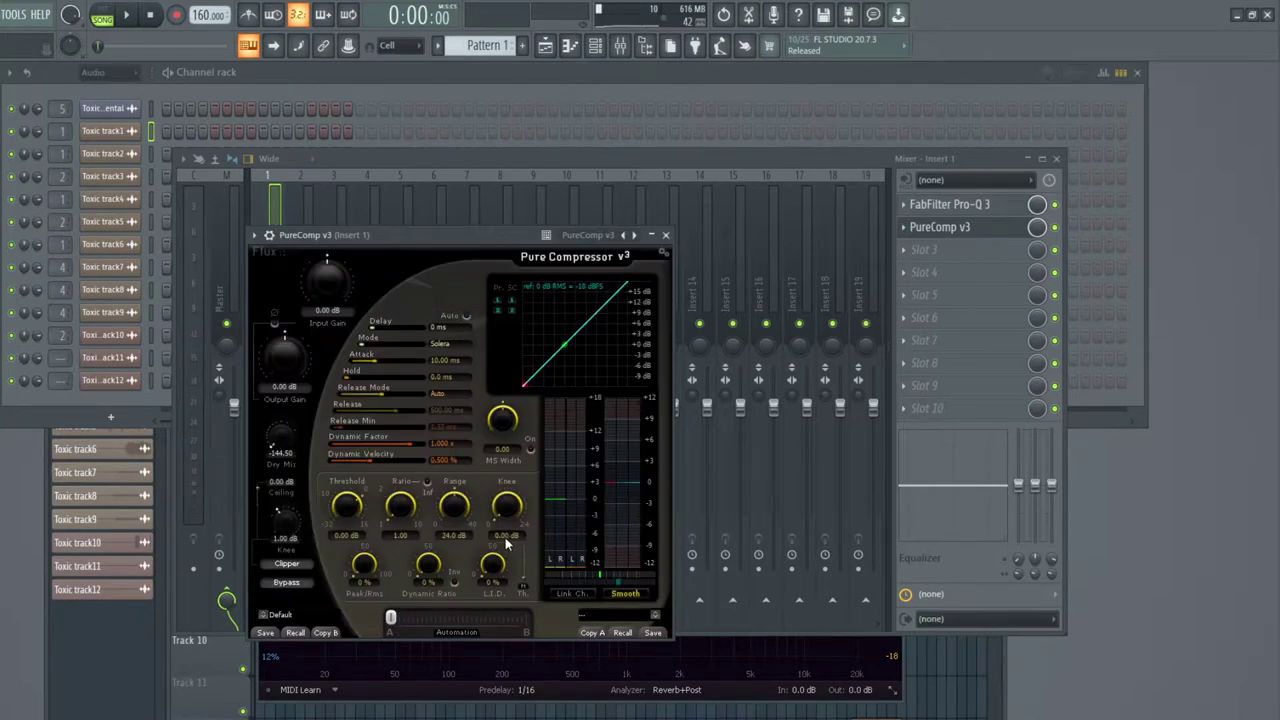
Restart playback and shorten PureComp's attack to 1.85 ms on Insert 1.
{"action": "key", "text": "space"}
{"action": "left_click_drag", "start_coordinate": [463, 236], "coordinate": [594, 248]}
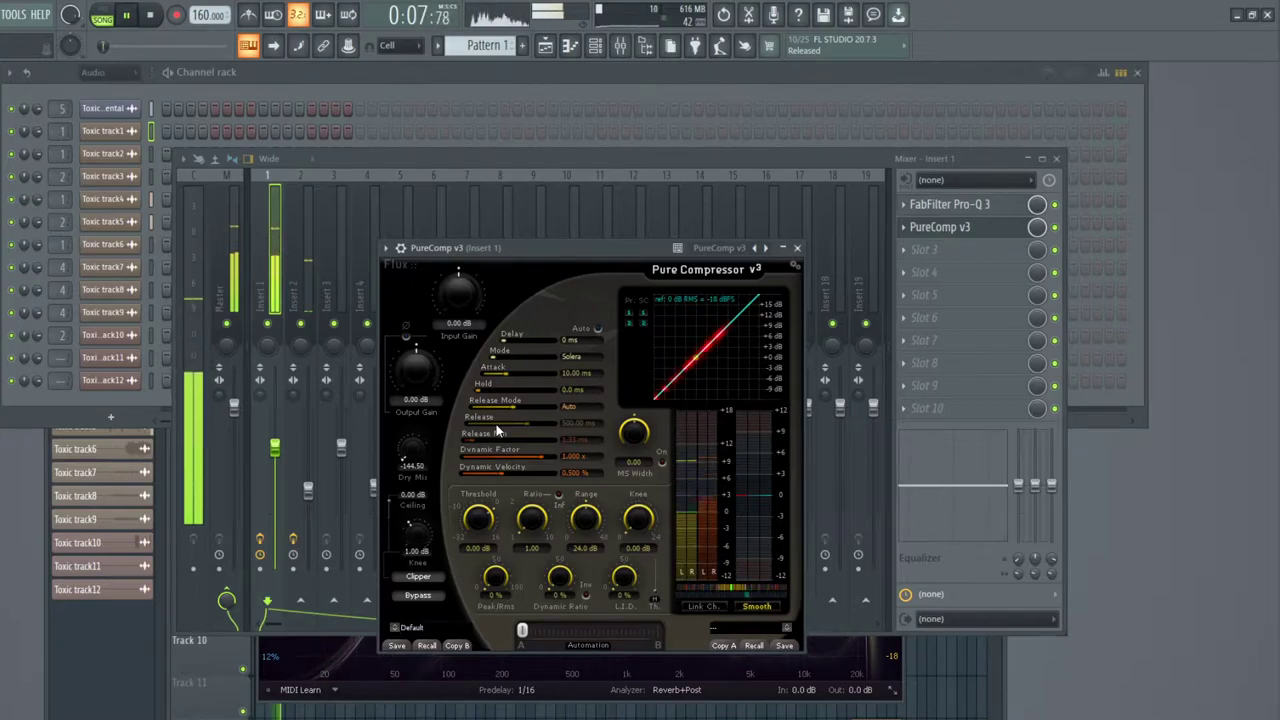
{"action": "left_click_drag", "start_coordinate": [506, 375], "coordinate": [499, 375]}
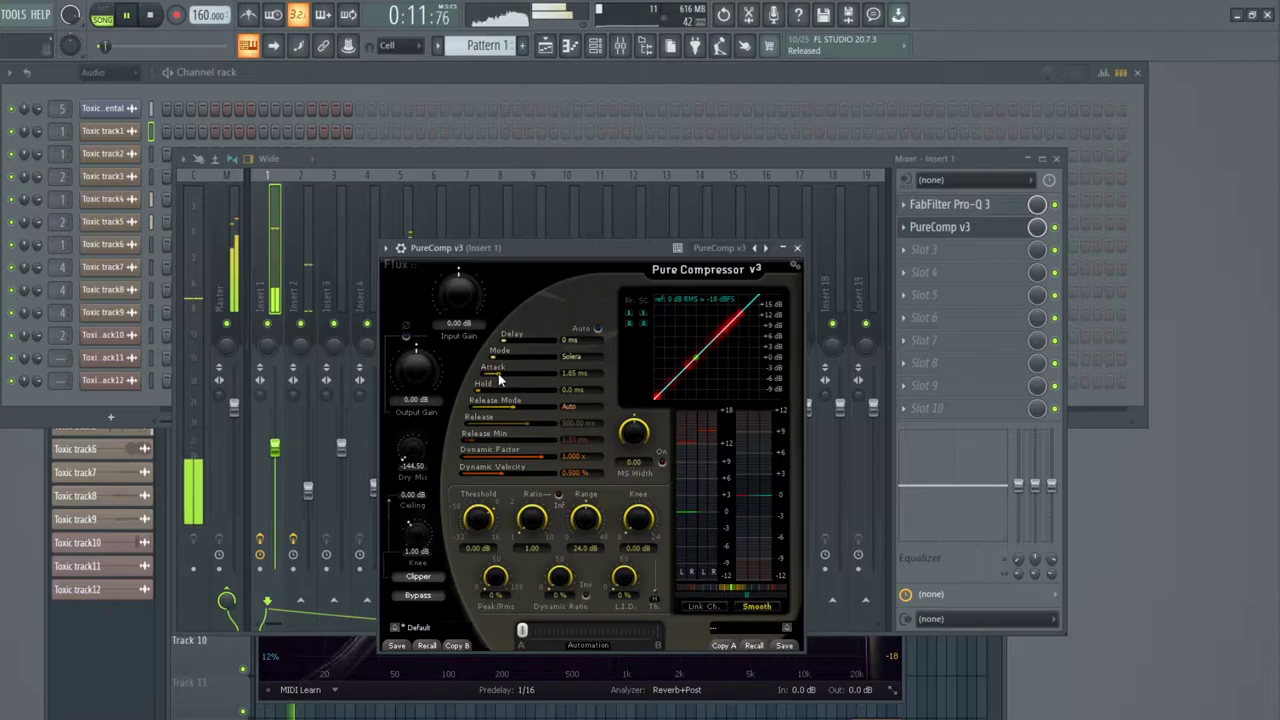
Audition PureComp's other fast detection modes and return the mode to Solera.
{"action": "left_click_drag", "start_coordinate": [493, 366], "coordinate": [510, 364]}
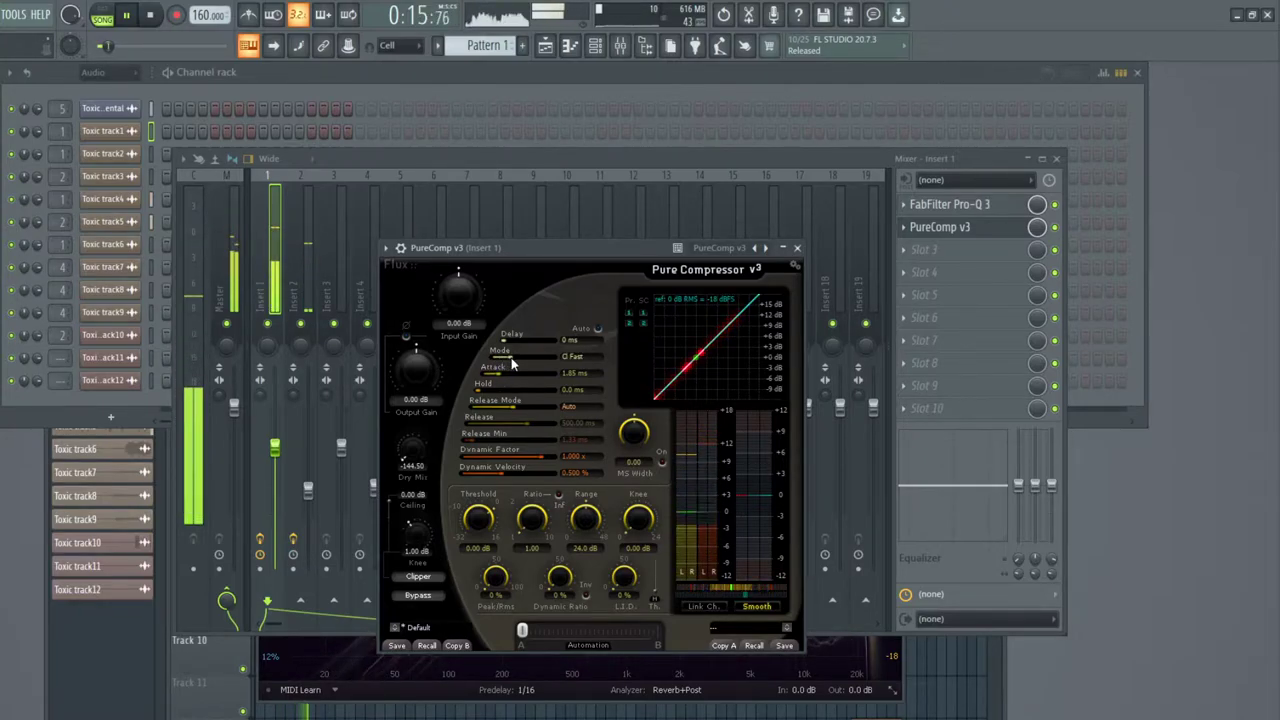
{"action": "left_click_drag", "start_coordinate": [510, 364], "coordinate": [527, 364]}
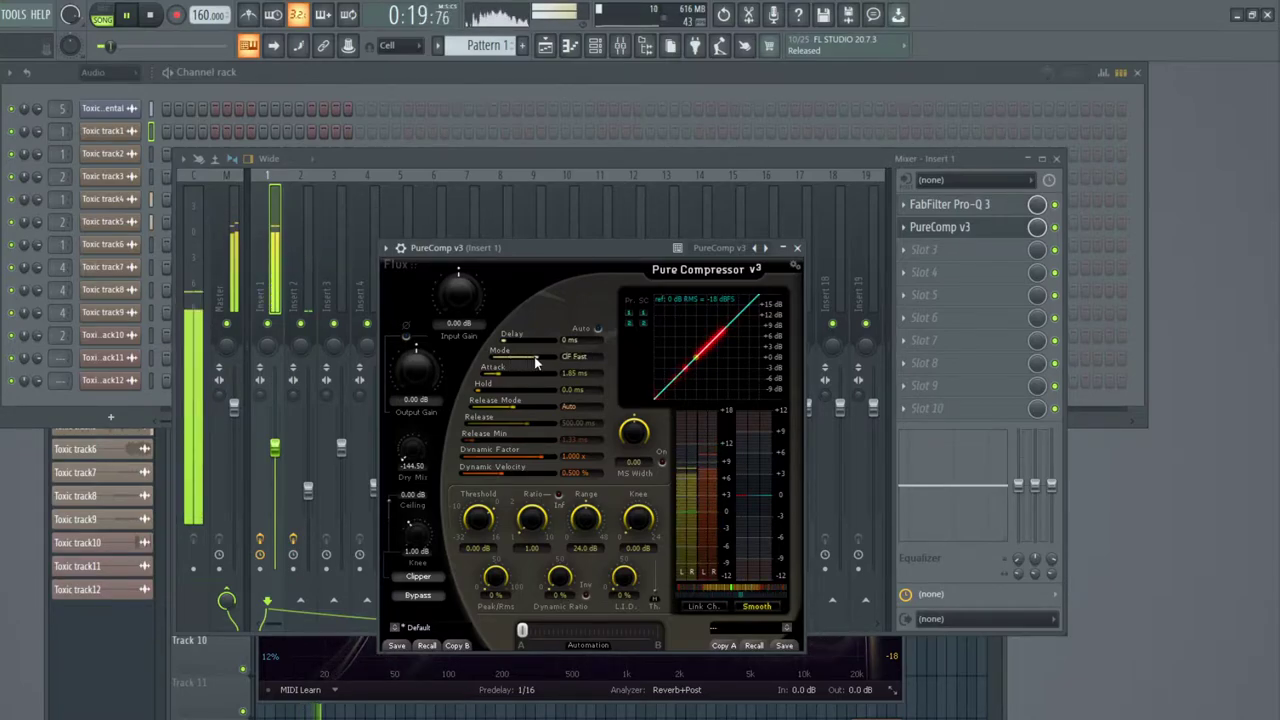
{"action": "left_click_drag", "start_coordinate": [520, 364], "coordinate": [483, 364]}
Enable PureComp's Auto delay, raise its output gain to 0.89 dB and close the plugin.
{"action": "left_click", "coordinate": [598, 329]}
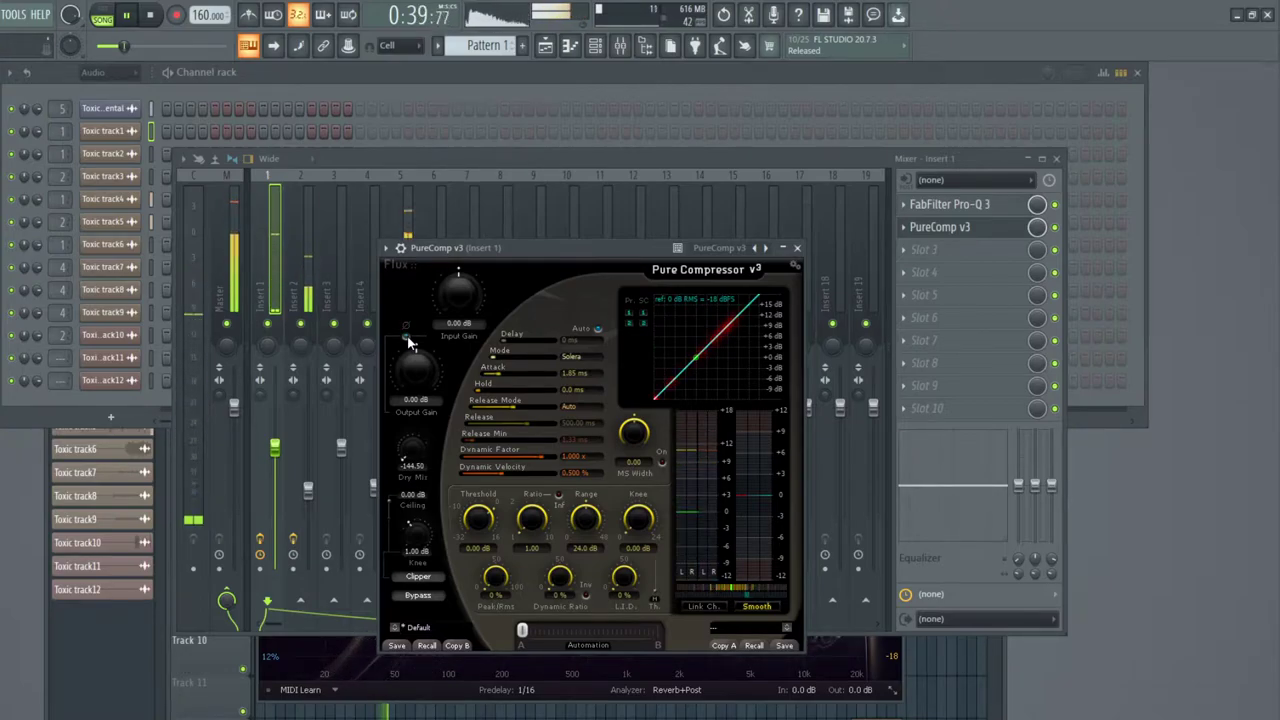
{"action": "left_click_drag", "start_coordinate": [417, 366], "coordinate": [422, 358]}
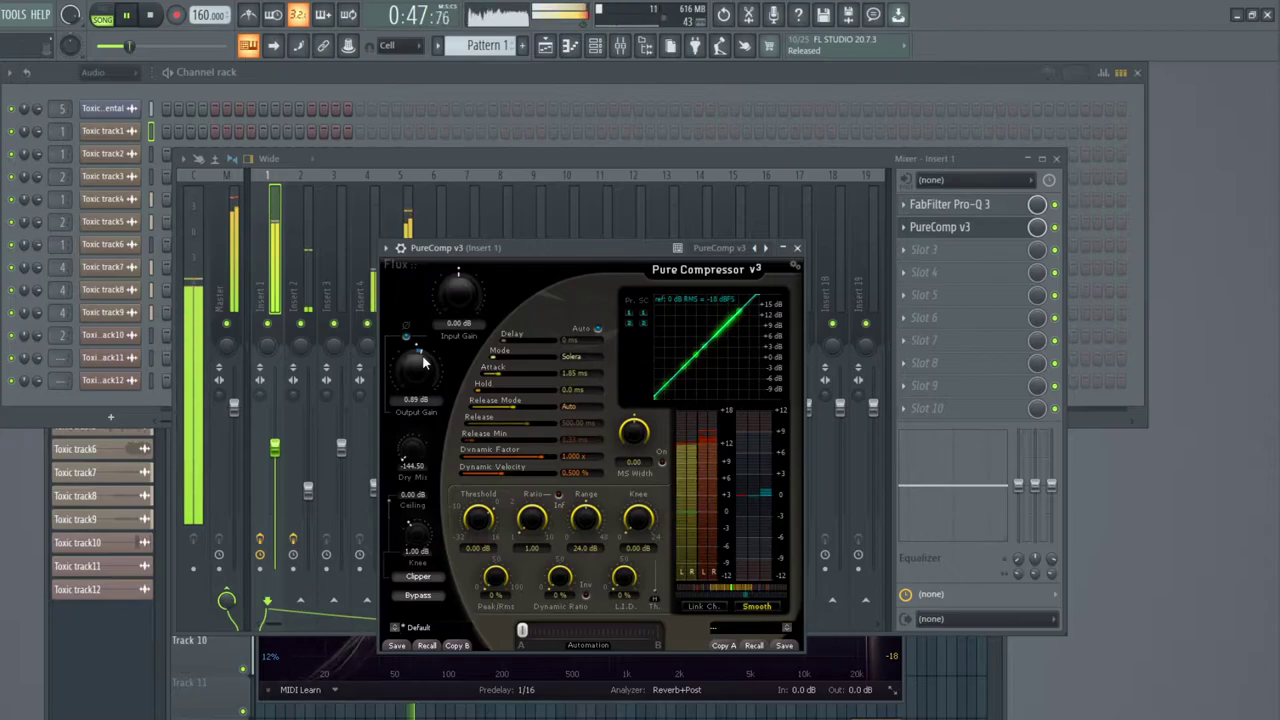
{"action": "left_click", "coordinate": [797, 248]}
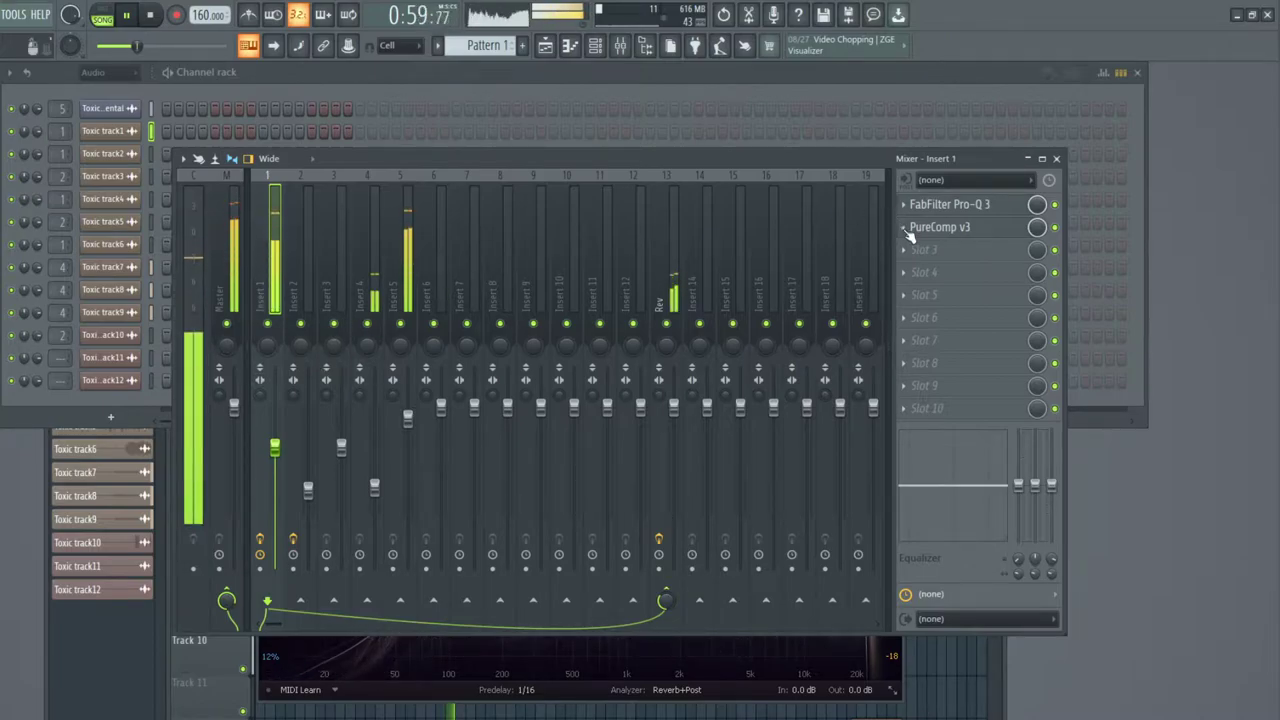
Copy the PureComp v3 preset with its settings from Insert 1 to Insert 2.
{"action": "left_click", "coordinate": [904, 229]}
{"action": "left_click_drag", "start_coordinate": [925, 316], "coordinate": [293, 292]}
{"action": "left_click", "coordinate": [574, 200]}
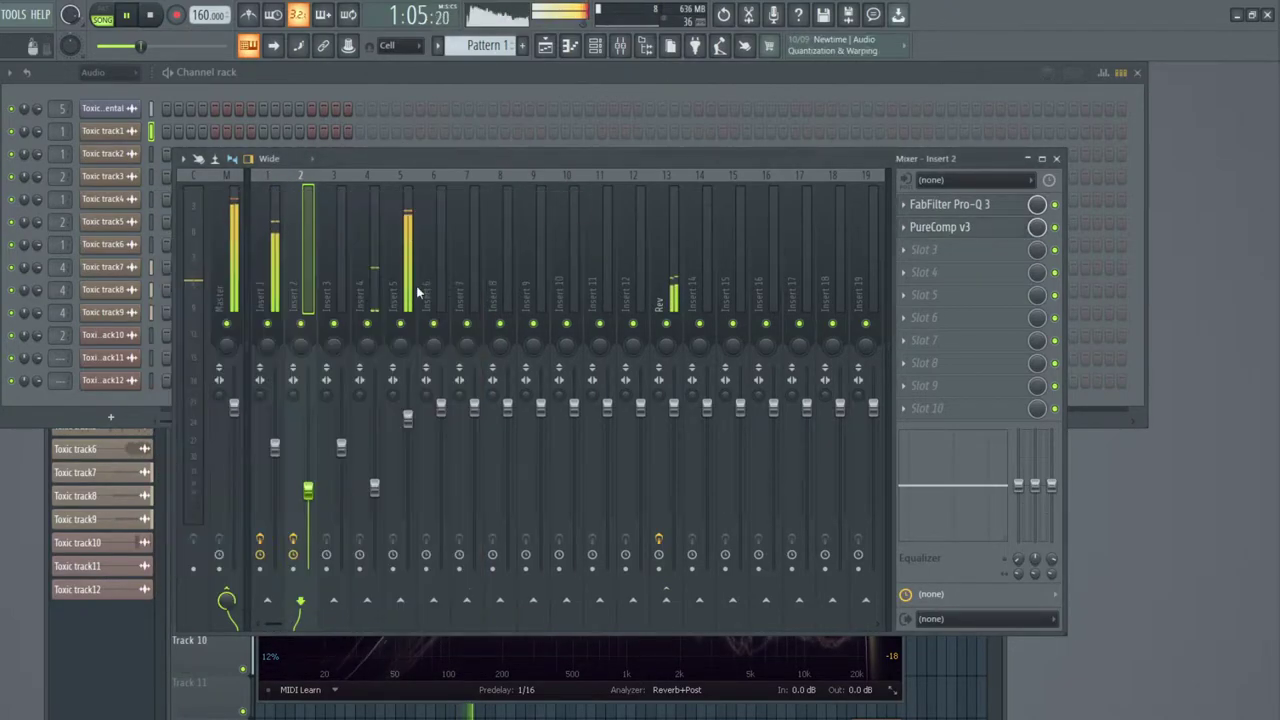
Copy the PureComp v3 preset from Insert 2 to Insert 4 and lower Insert 4's fader slightly.
{"action": "left_click", "coordinate": [906, 230]}
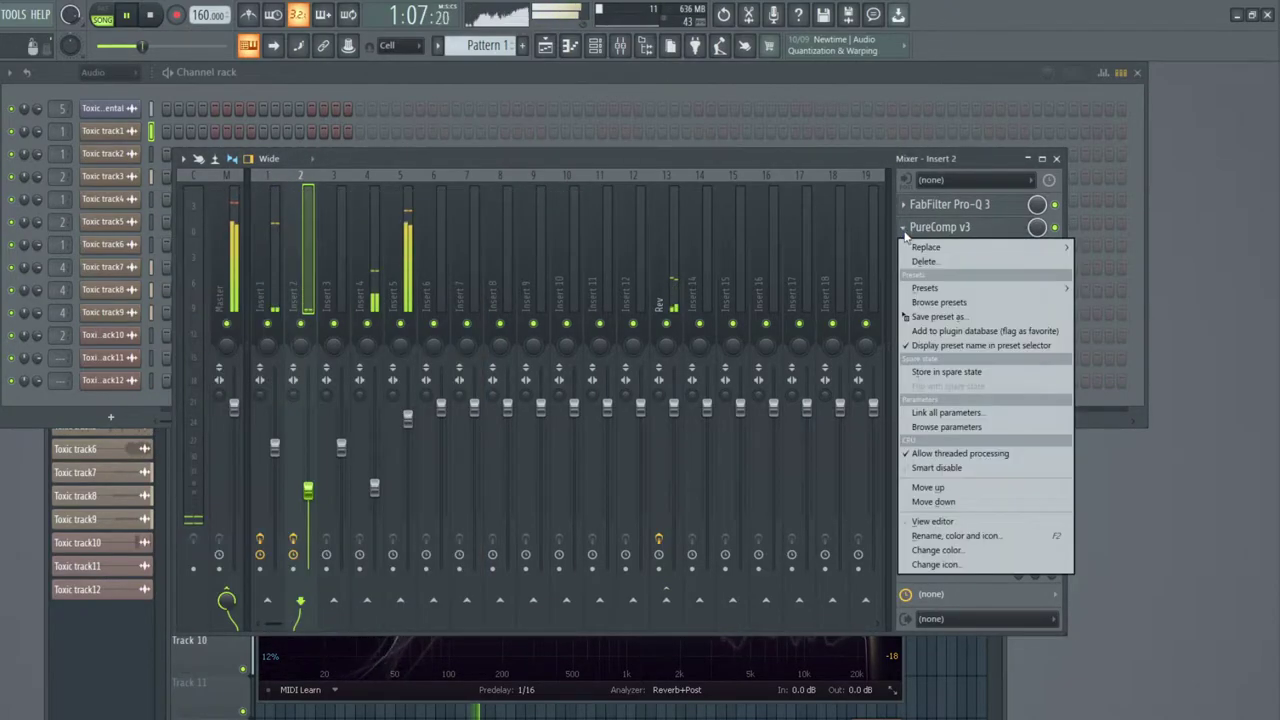
{"action": "left_click_drag", "start_coordinate": [900, 311], "coordinate": [357, 286]}
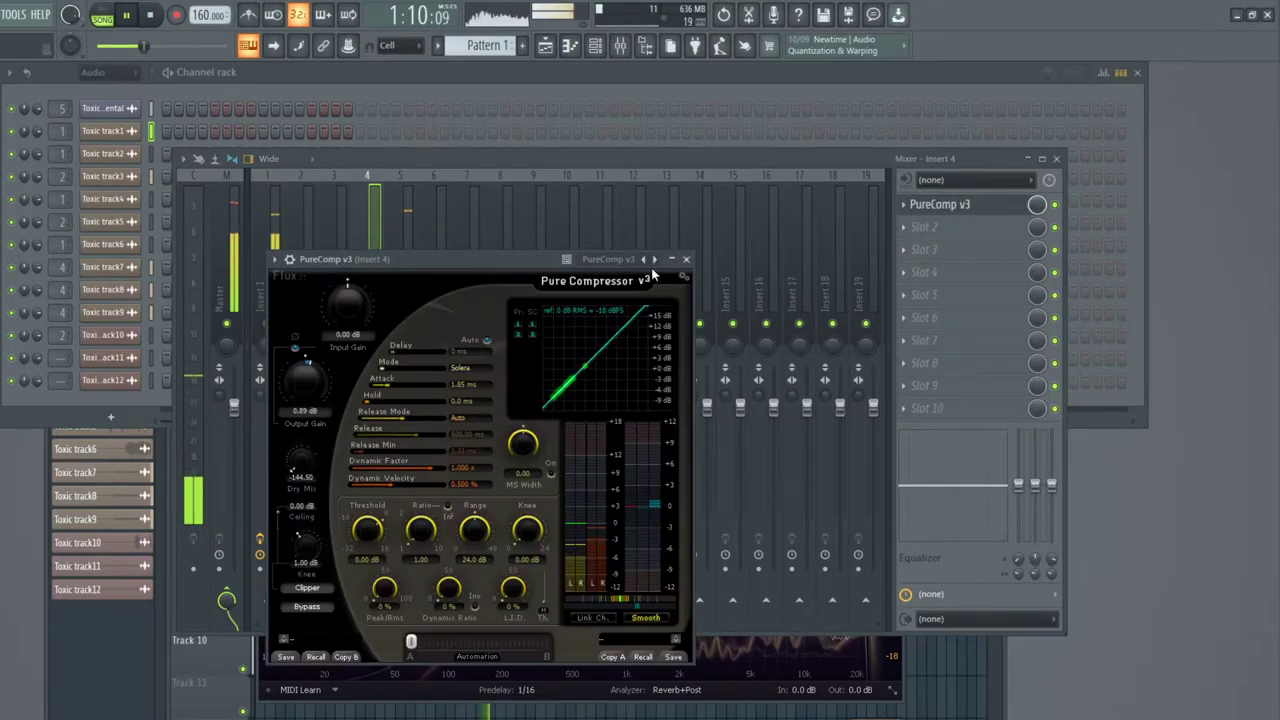
{"action": "left_click", "coordinate": [686, 259]}
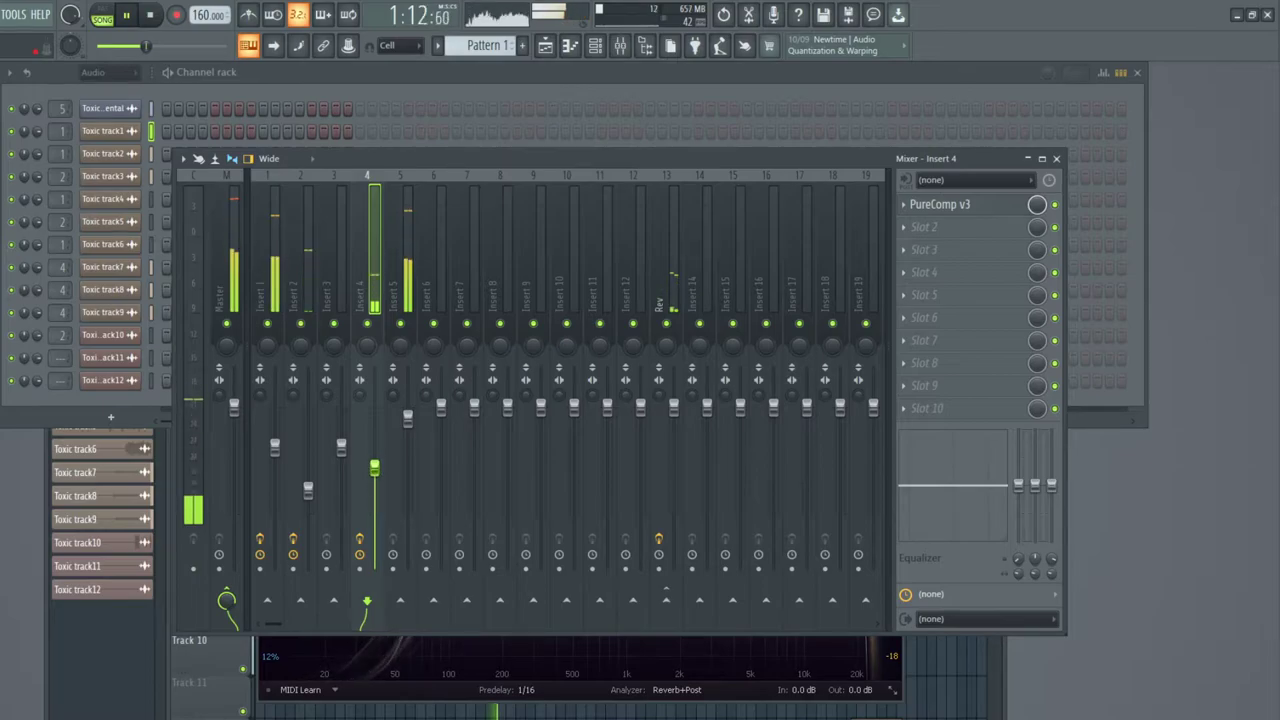
{"action": "left_click_drag", "start_coordinate": [374, 467], "coordinate": [374, 485]}
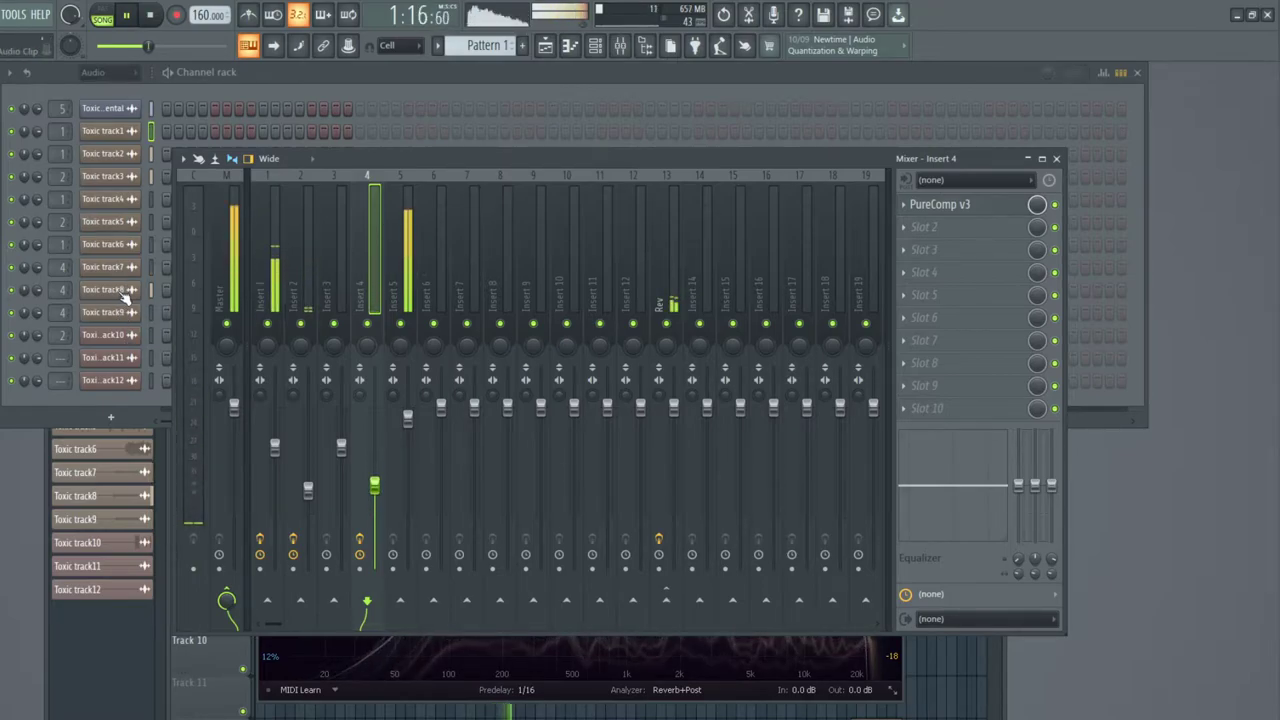
Add a slight precomputed Boost to the Toxic track2 sample.
{"action": "left_click", "coordinate": [116, 155]}
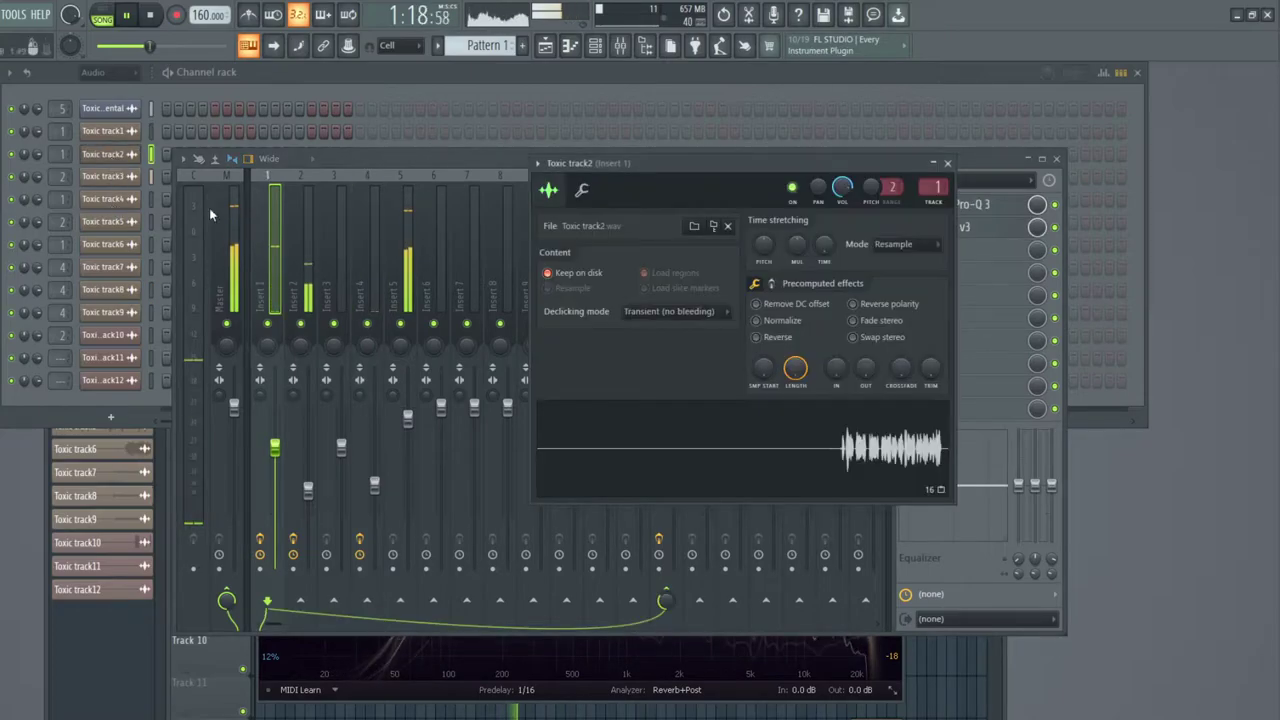
{"action": "left_click", "coordinate": [771, 284]}
{"action": "left_click_drag", "start_coordinate": [768, 320], "coordinate": [768, 298]}
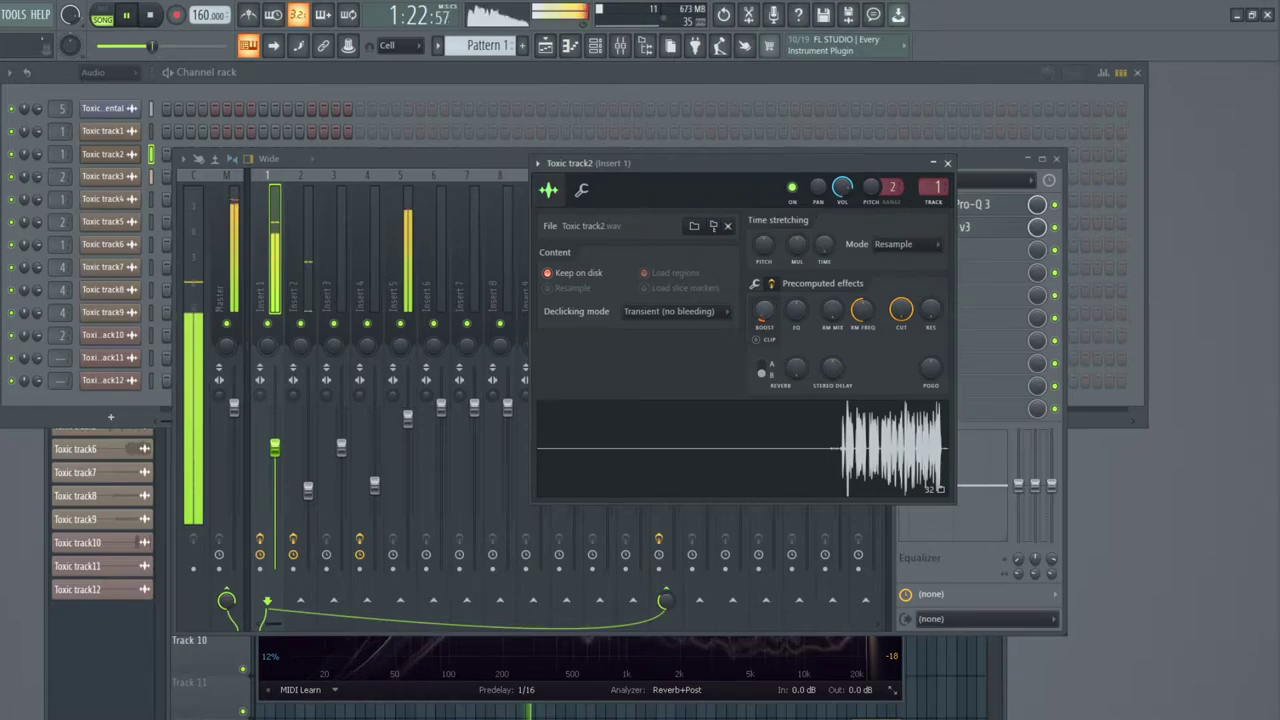
Raise the precomputed Boost and fade-in amounts of the Toxic track3 sample.
{"action": "left_click", "coordinate": [105, 179]}
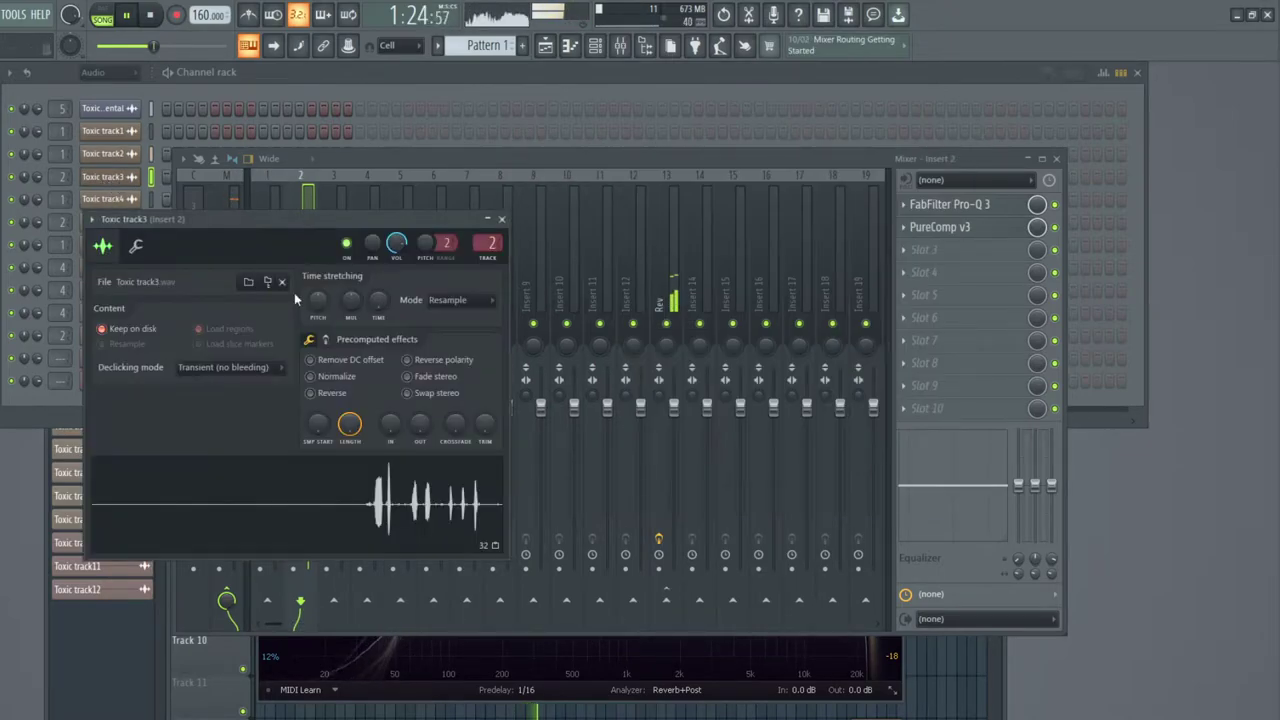
{"action": "left_click", "coordinate": [326, 340]}
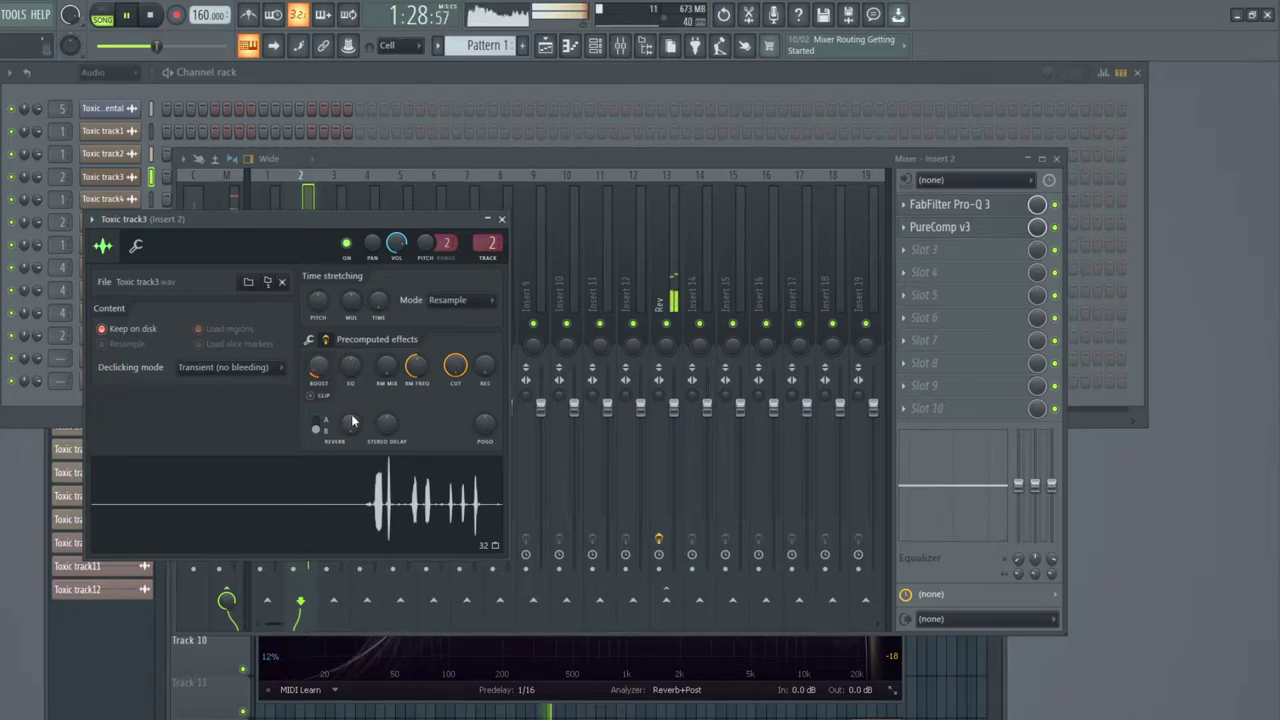
{"action": "left_click", "coordinate": [325, 340]}
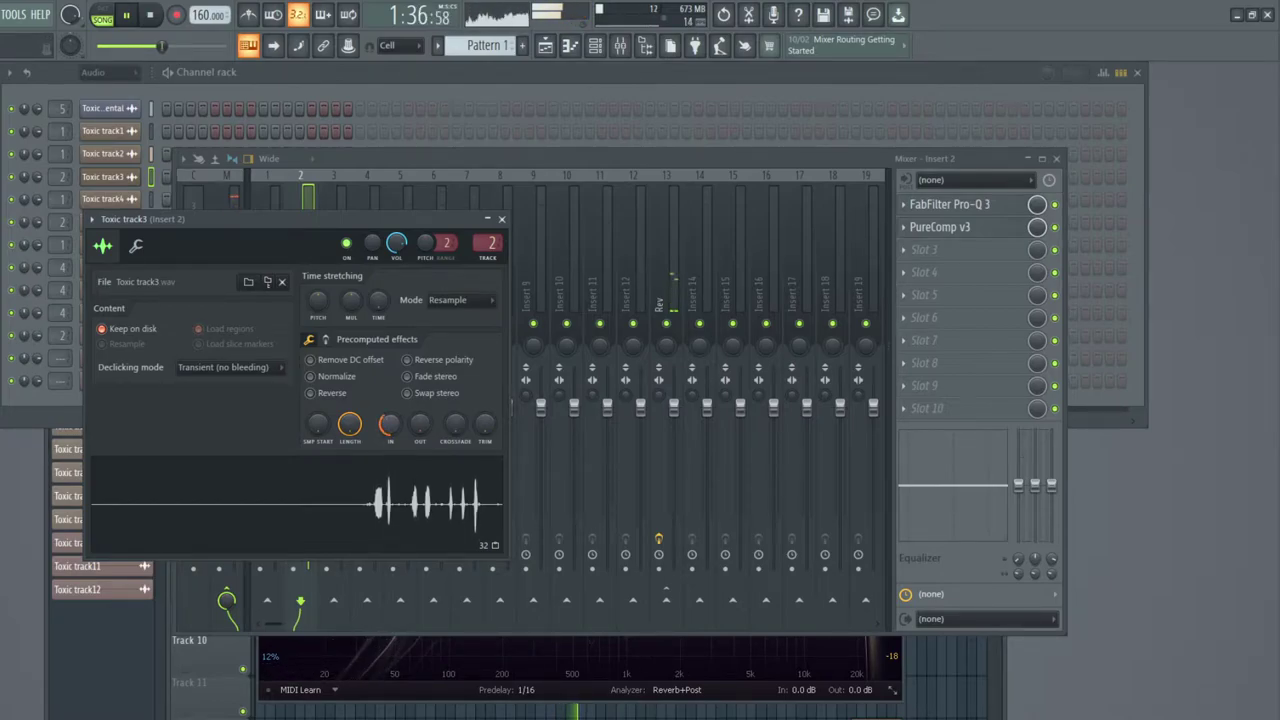
{"action": "left_click", "coordinate": [326, 341]}
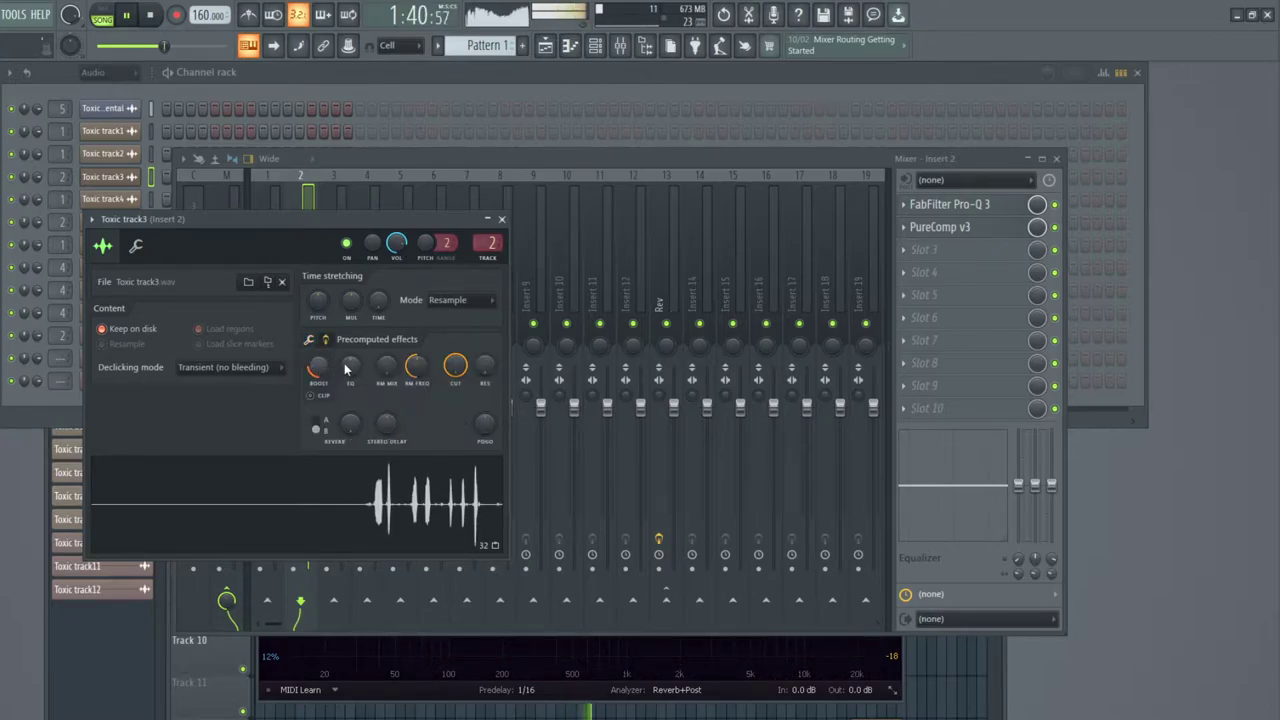
Turn on Remove DC offset for Toxic track3, adjust its fade-in amount and close its channel settings.
{"action": "left_click", "coordinate": [310, 340]}
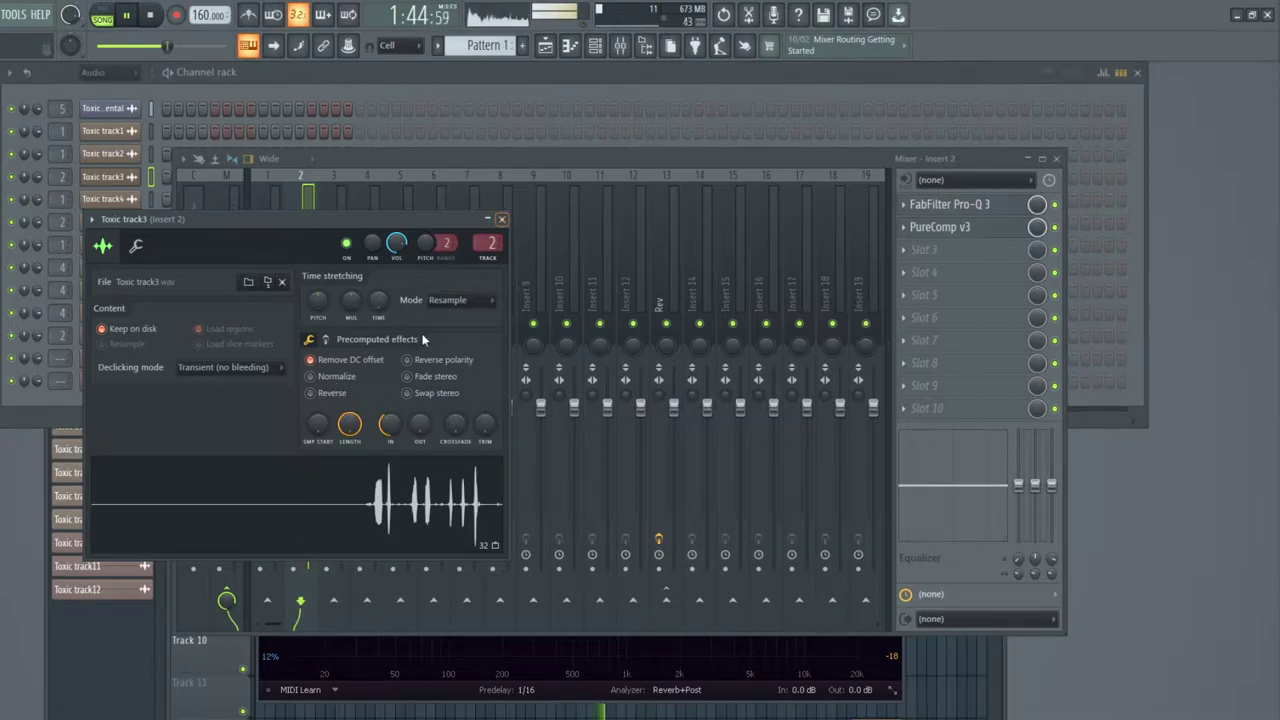
{"action": "left_click_drag", "start_coordinate": [385, 424], "coordinate": [385, 450]}
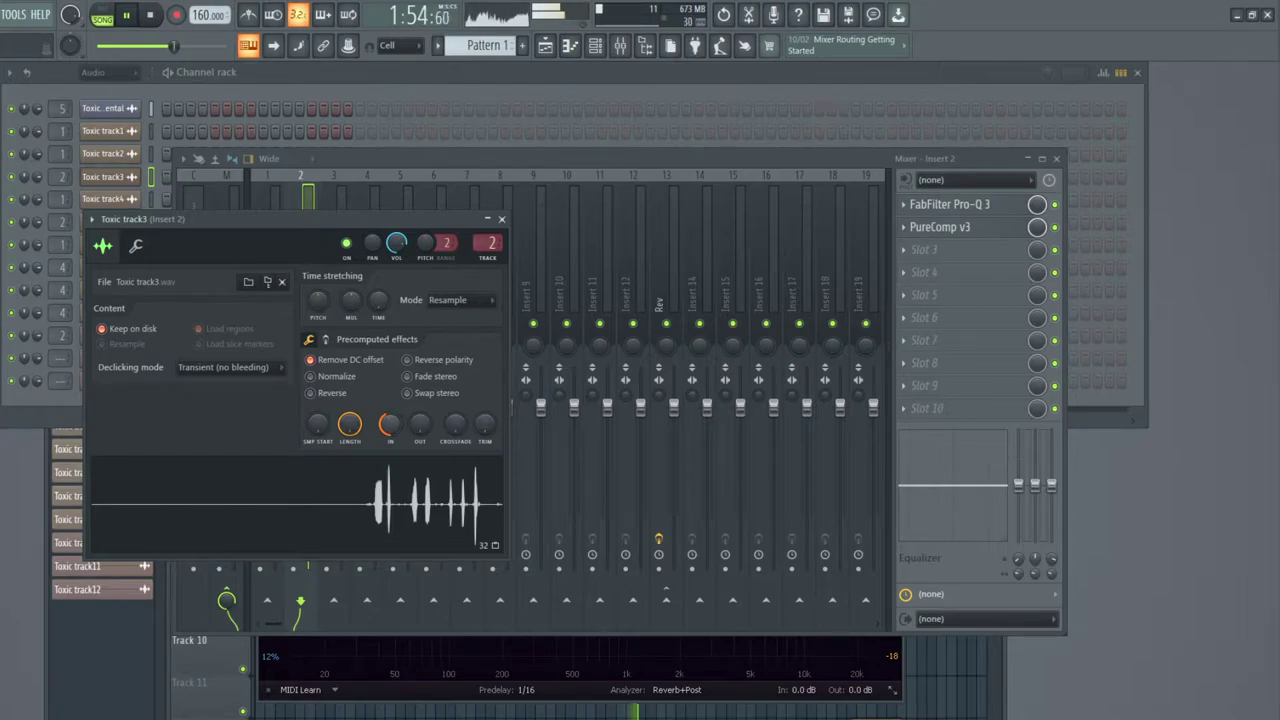
{"action": "left_click", "coordinate": [325, 339]}
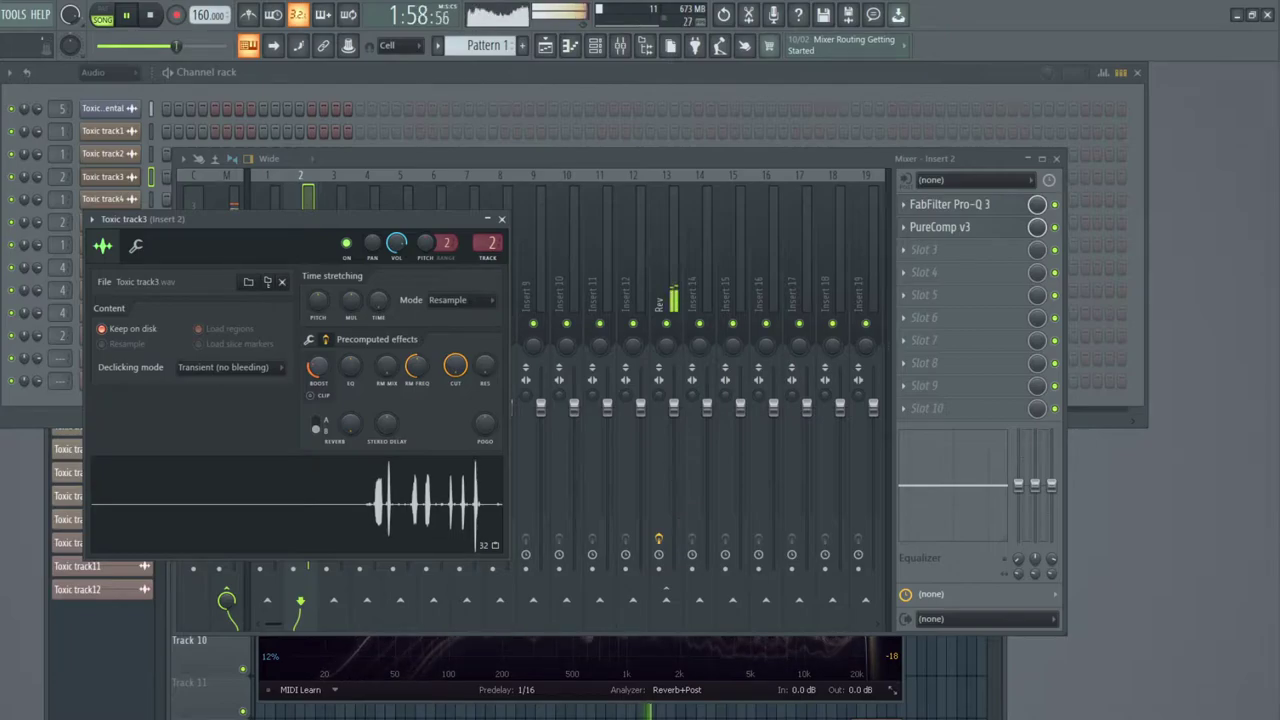
{"action": "left_click", "coordinate": [502, 219]}
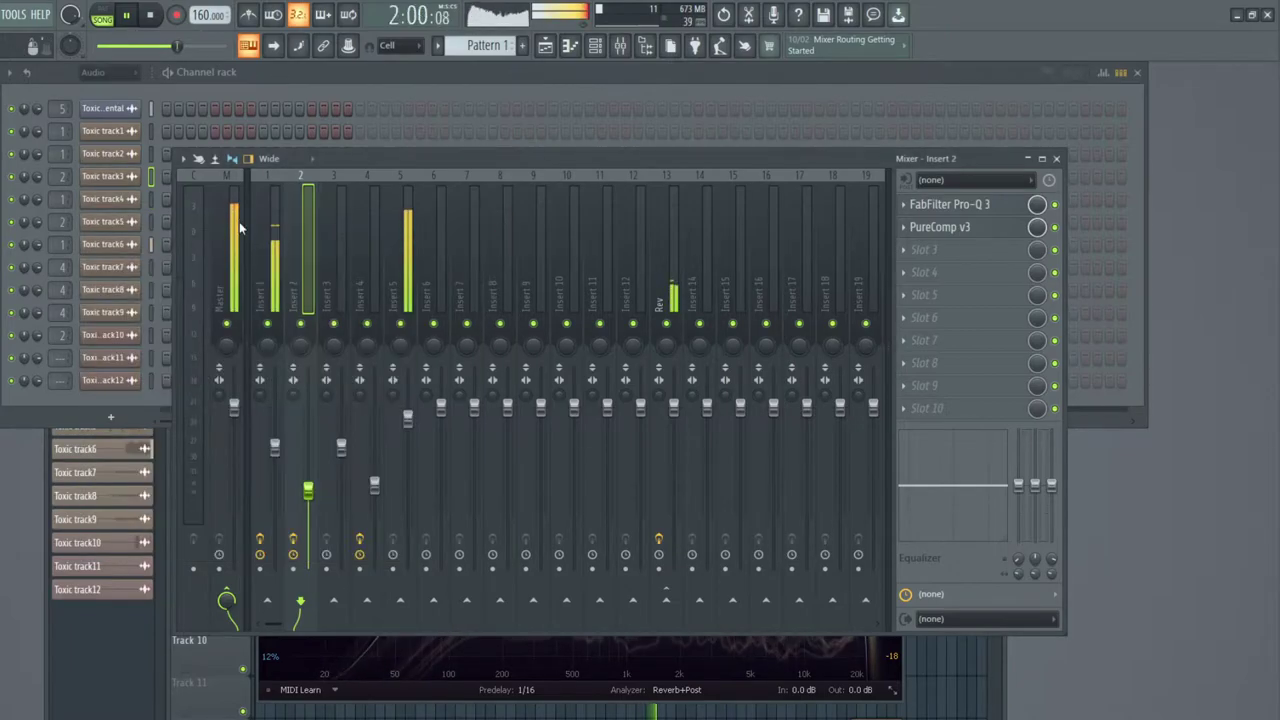
Add a slight precomputed Boost to the Toxic track6 sample, close its channel settings and restart playback.
{"action": "left_click", "coordinate": [118, 244]}
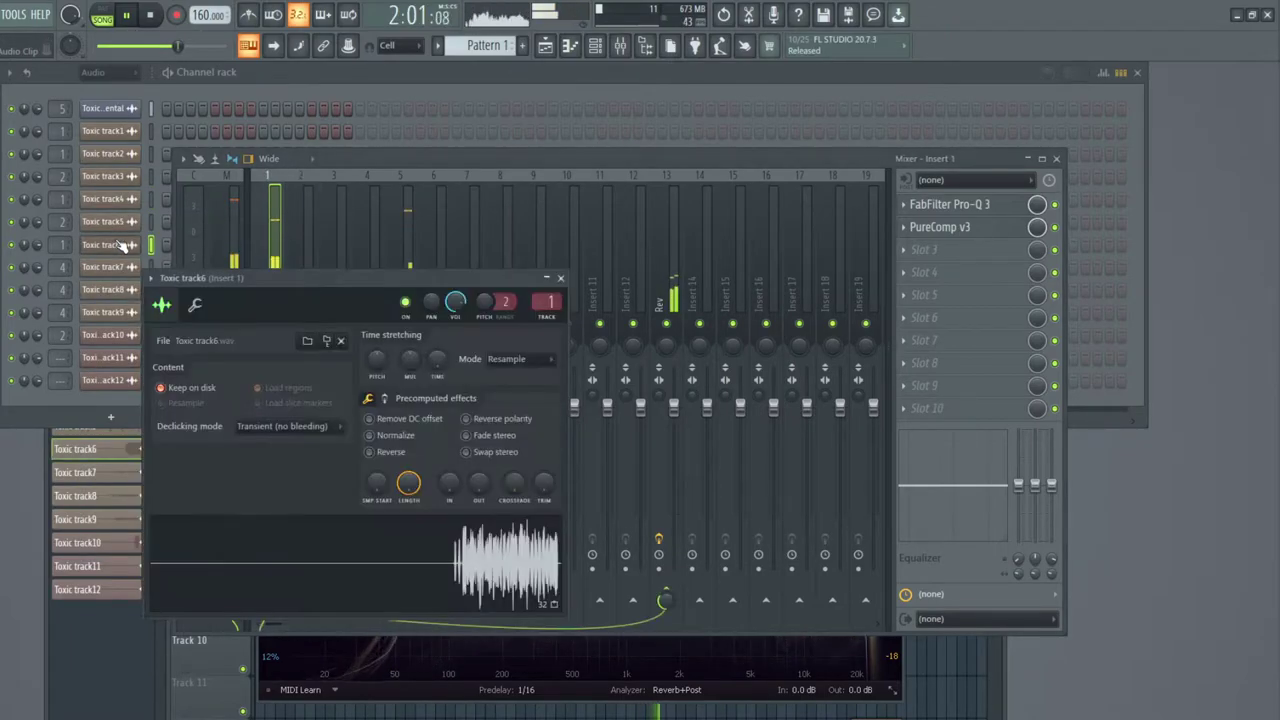
{"action": "left_click", "coordinate": [382, 404]}
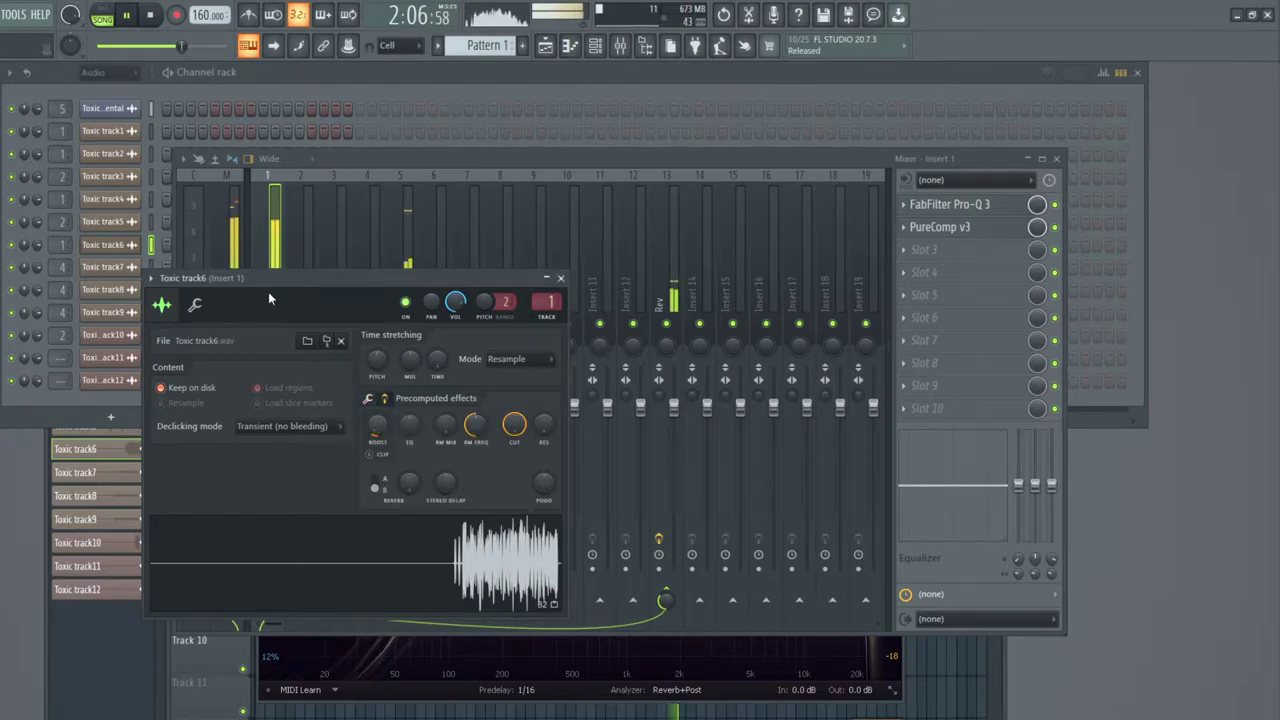
{"action": "left_click", "coordinate": [560, 279]}
{"action": "key", "text": "space"}
{"action": "key", "text": "space"}
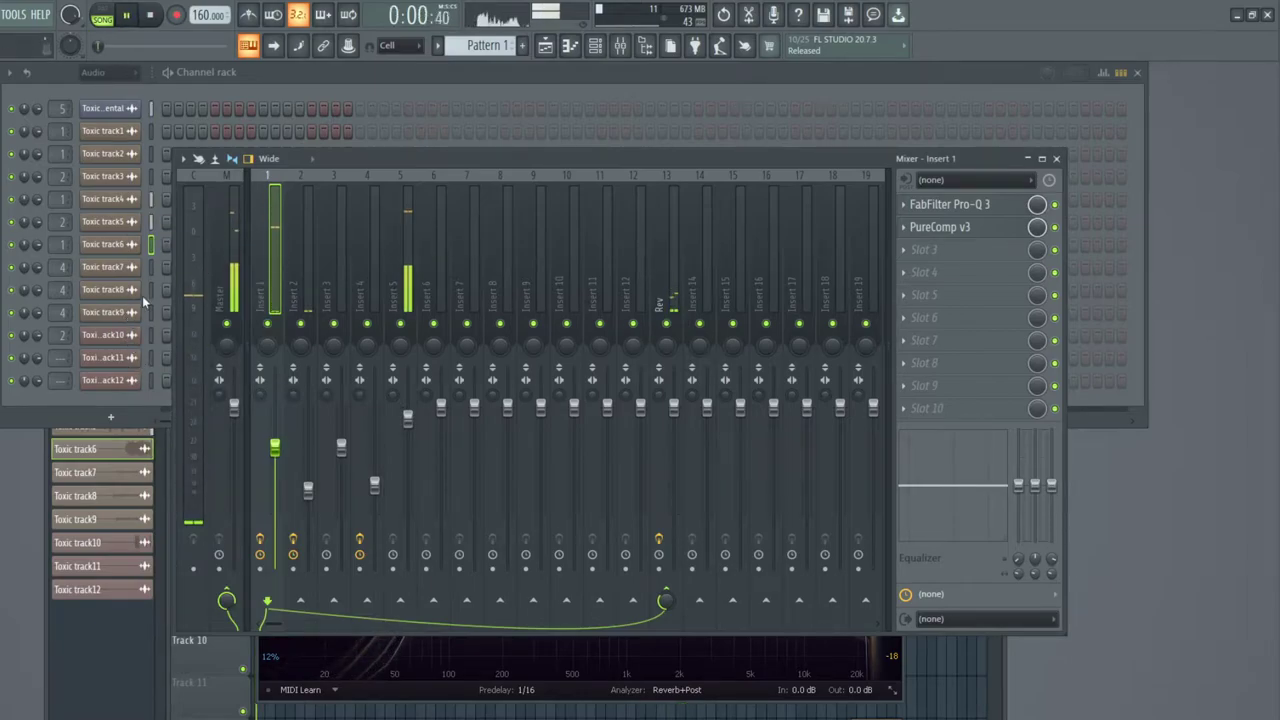
Lower the Insert 5 and Insert 1 faders slightly to balance the instrumental and lead vocal.
{"action": "left_click", "coordinate": [408, 419]}
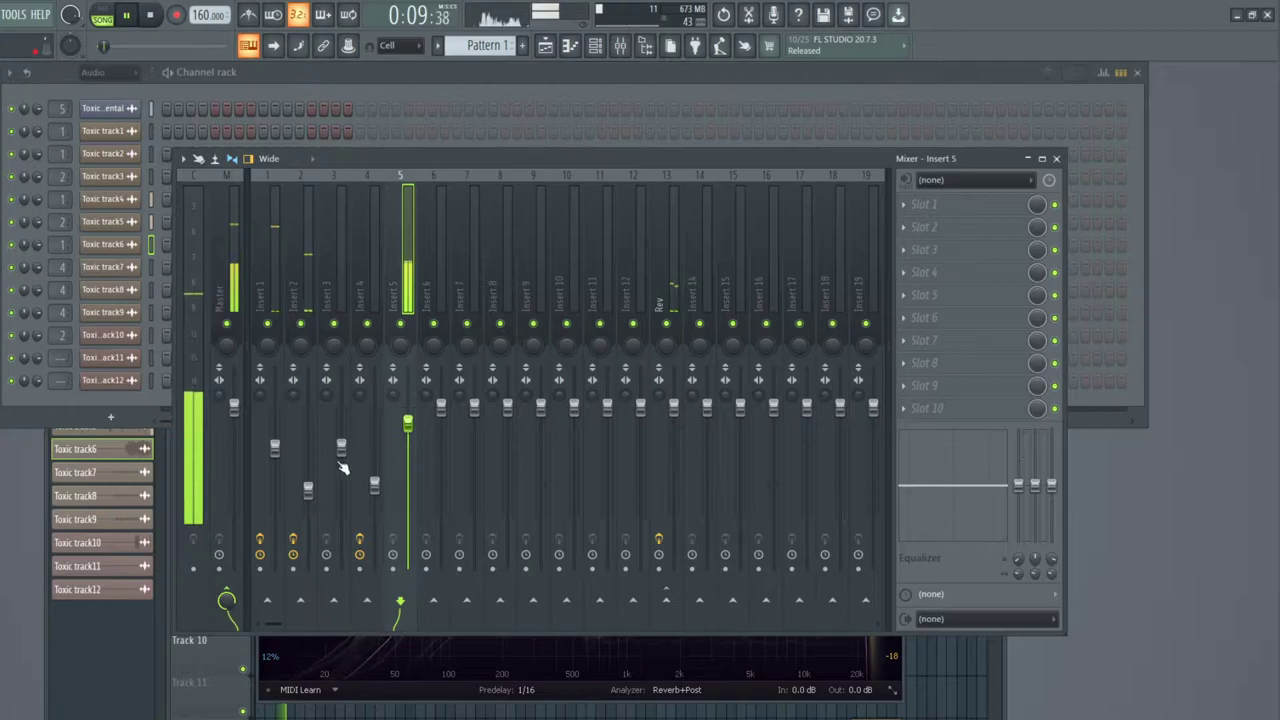
{"action": "left_click", "coordinate": [275, 449]}
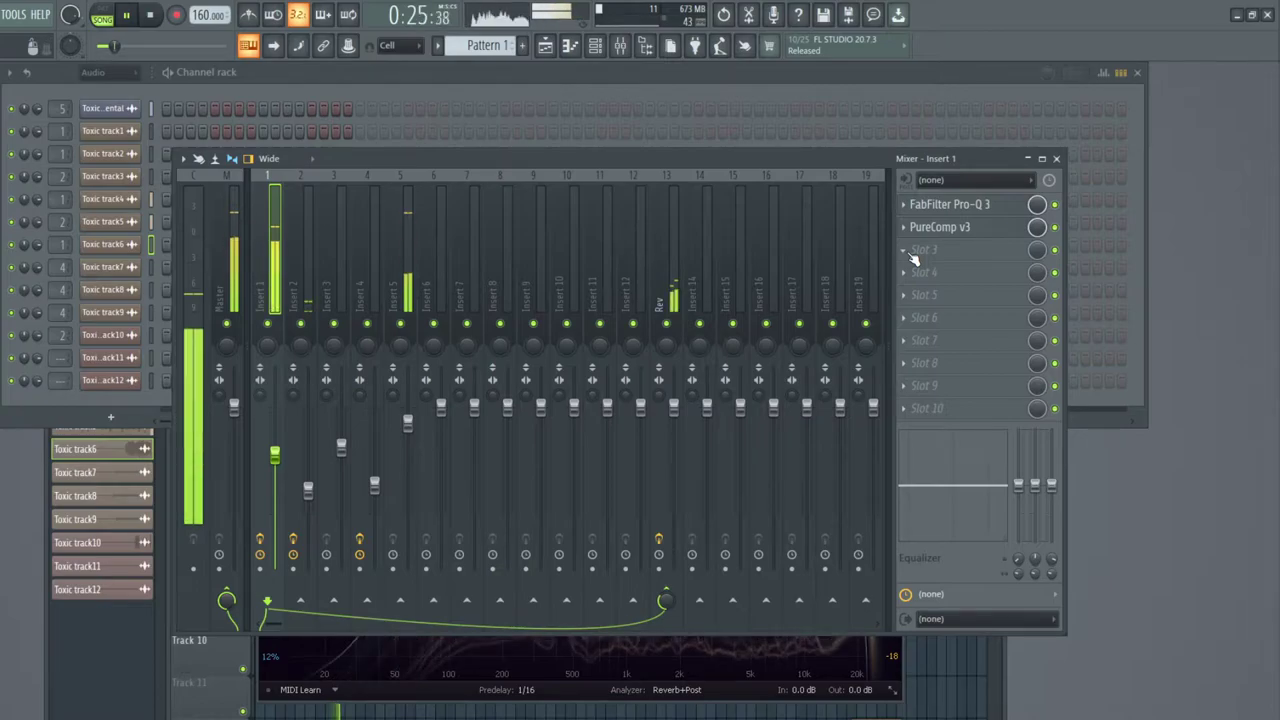
Load JJP-Vocals Stereo into Slot 3 of Insert 1 and move its window below the level meters.
{"action": "left_click", "coordinate": [912, 255]}
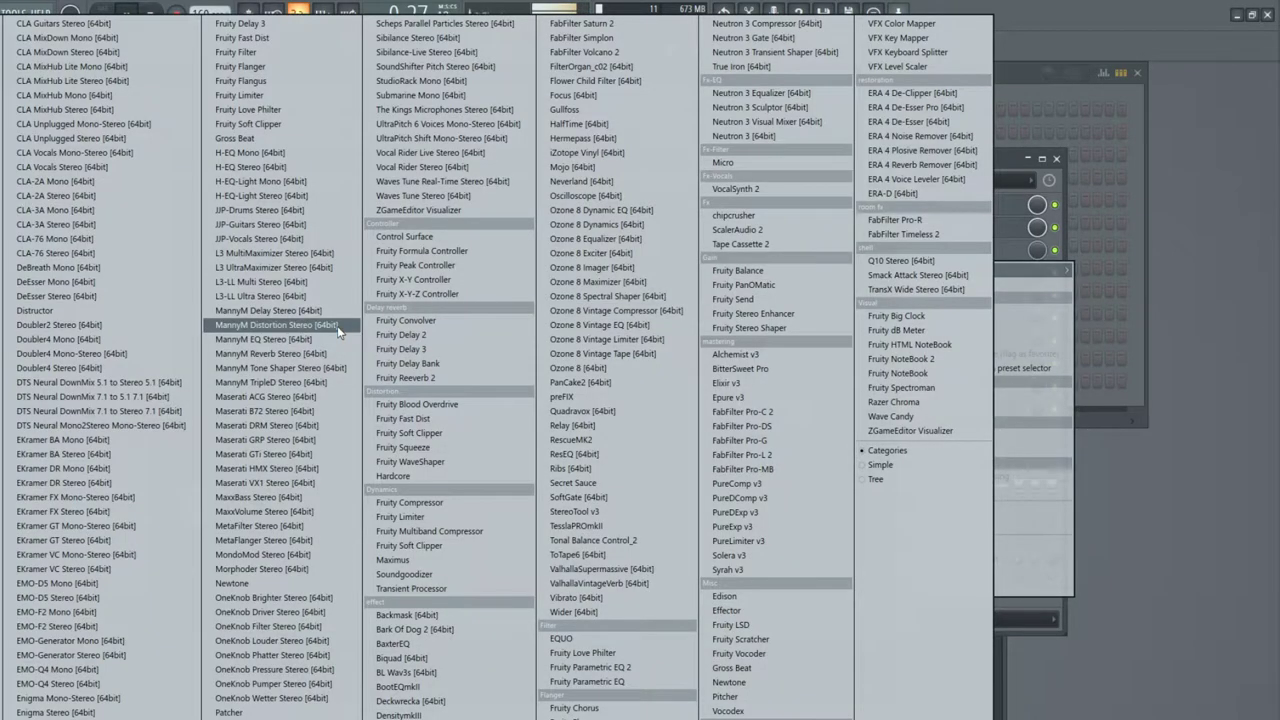
{"action": "left_click", "coordinate": [230, 240]}
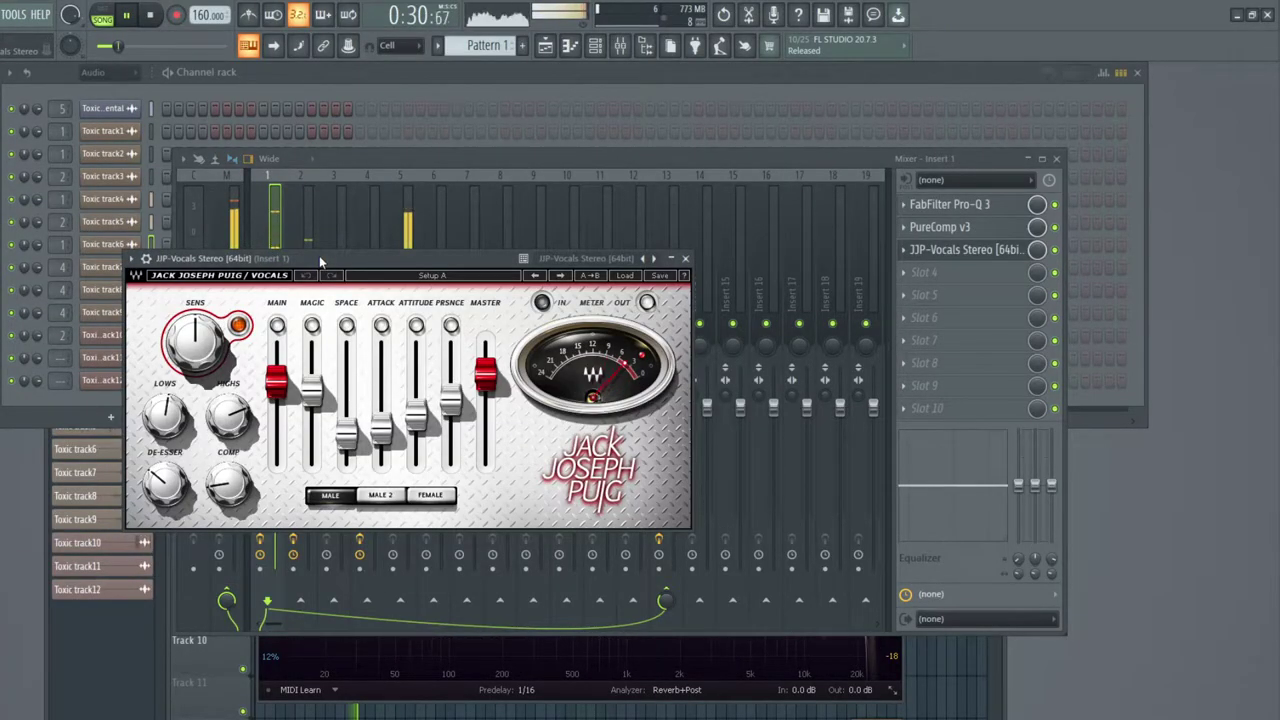
{"action": "left_click_drag", "start_coordinate": [326, 268], "coordinate": [401, 348]}
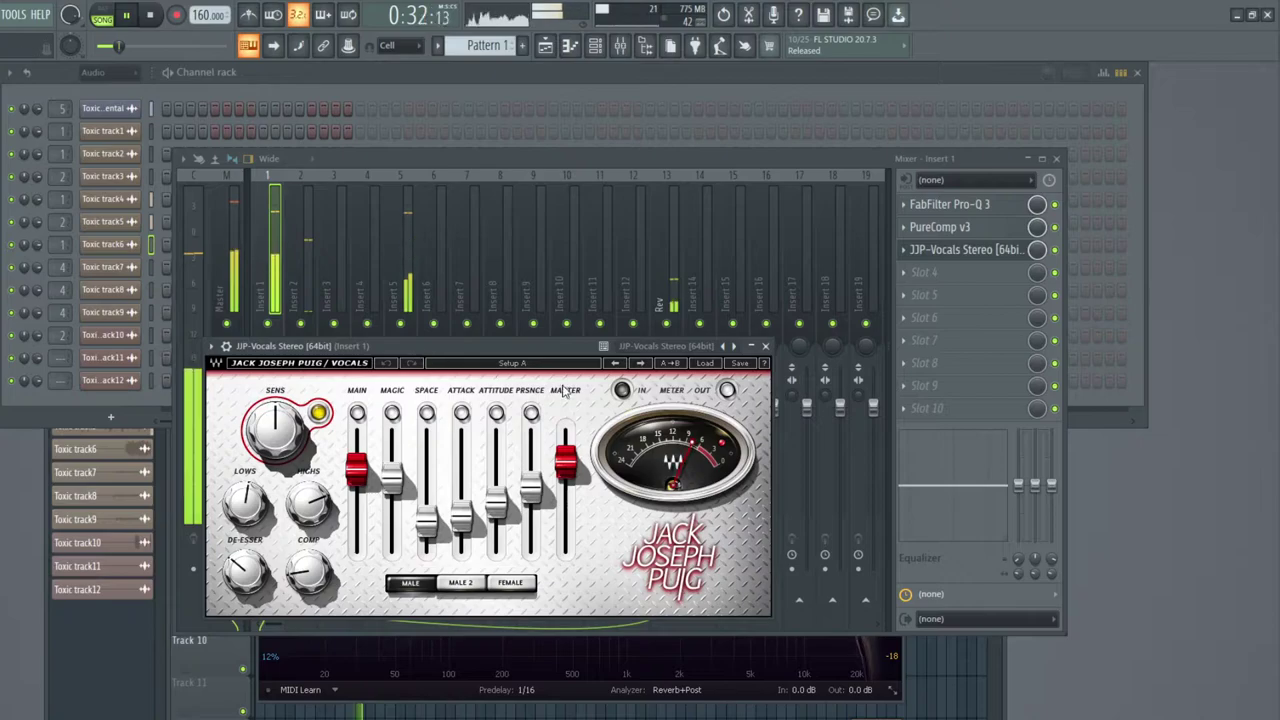
Audition the JJP-Vocals presets in sequence on Insert 1 and settle on SPW VOCAL.
{"action": "left_click", "coordinate": [640, 364]}
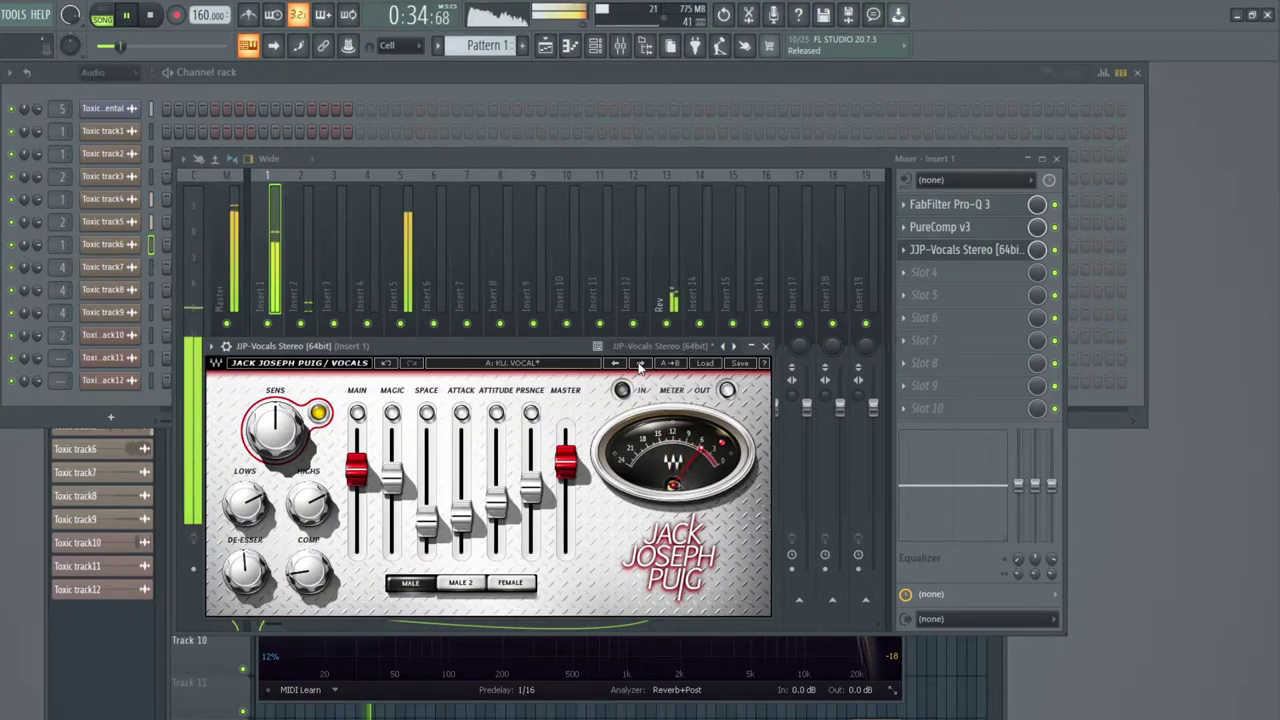
{"action": "left_click", "coordinate": [640, 364]}
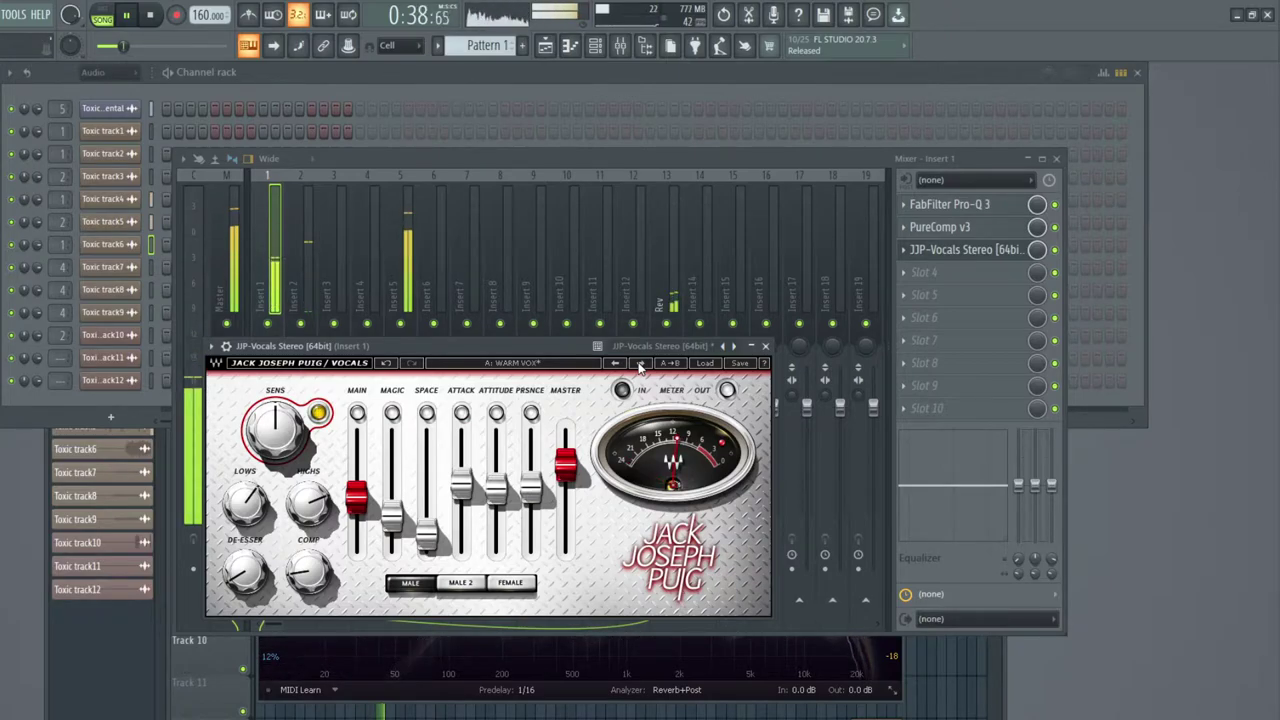
{"action": "left_click", "coordinate": [640, 364]}
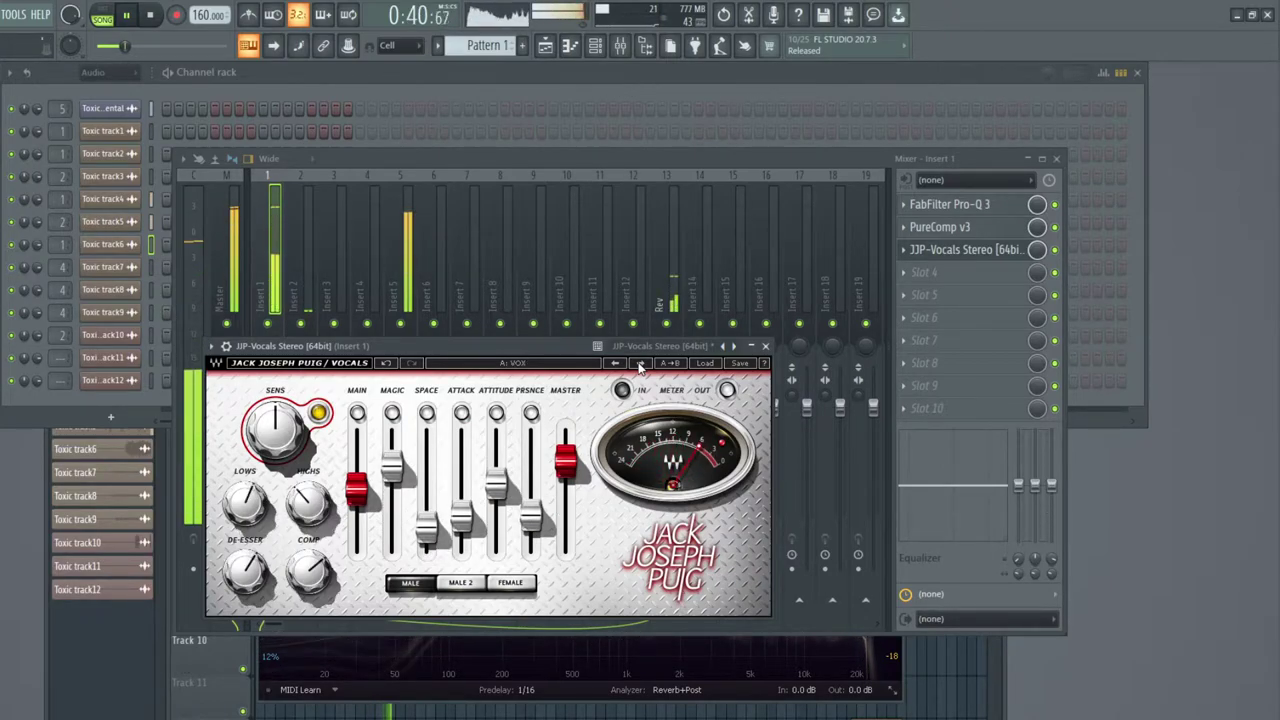
{"action": "left_click", "coordinate": [640, 364]}
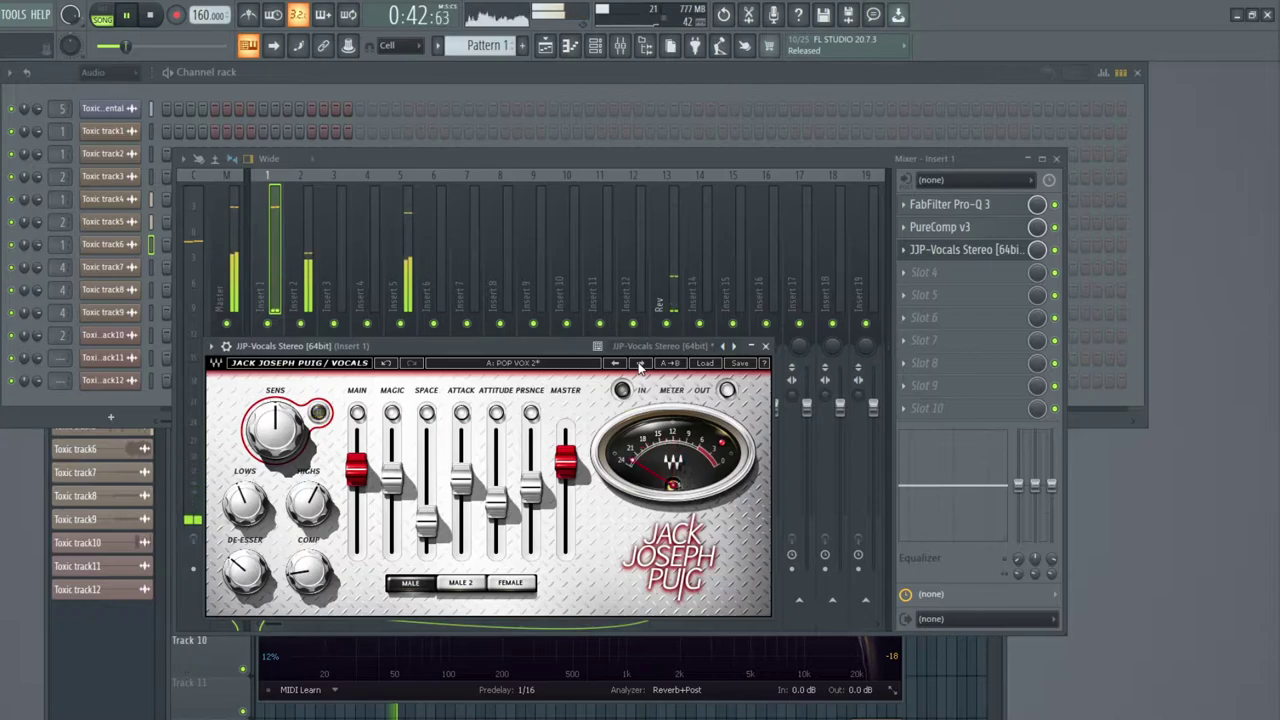
{"action": "left_click", "coordinate": [640, 364]}
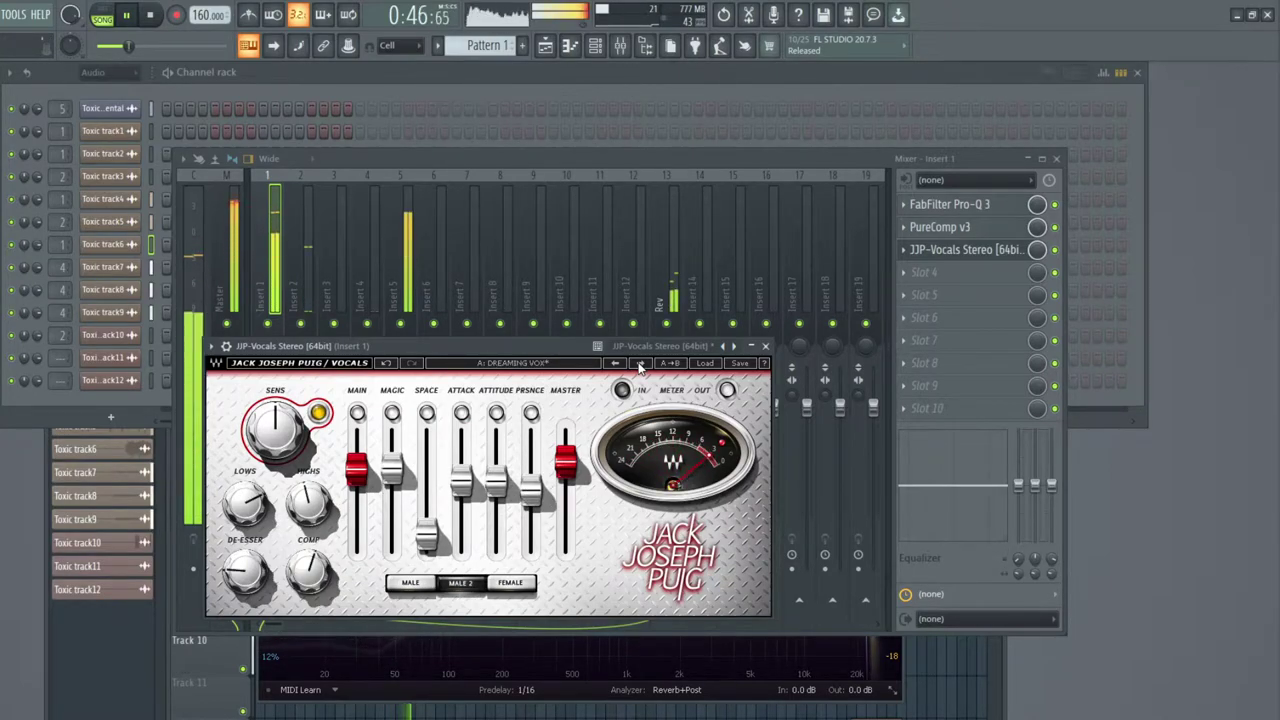
{"action": "left_click", "coordinate": [640, 364]}
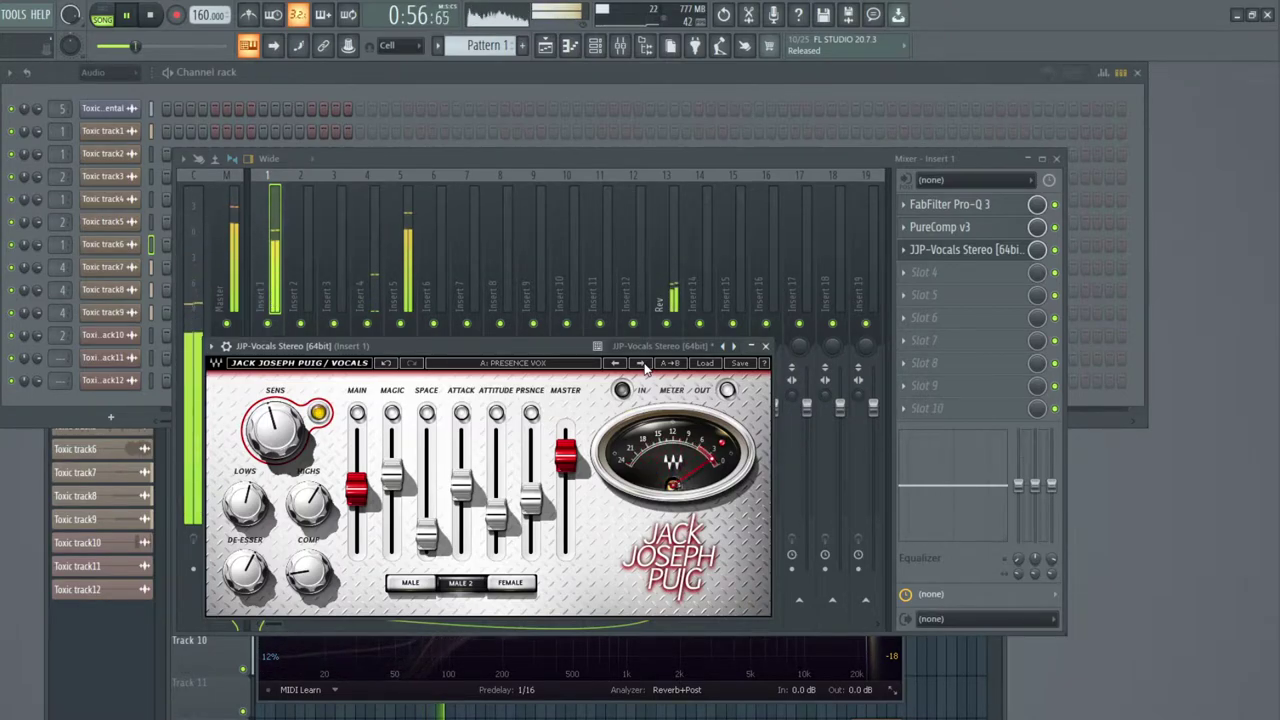
{"action": "left_click", "coordinate": [645, 367]}
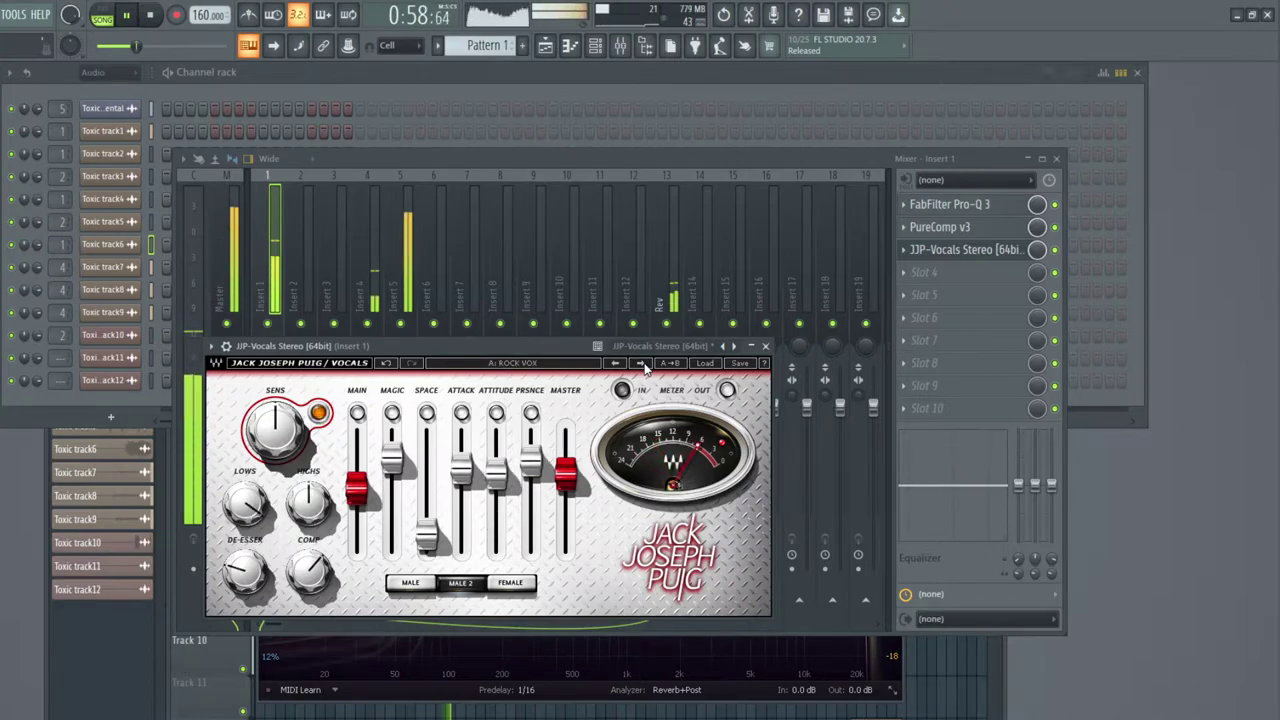
{"action": "left_click", "coordinate": [645, 367]}
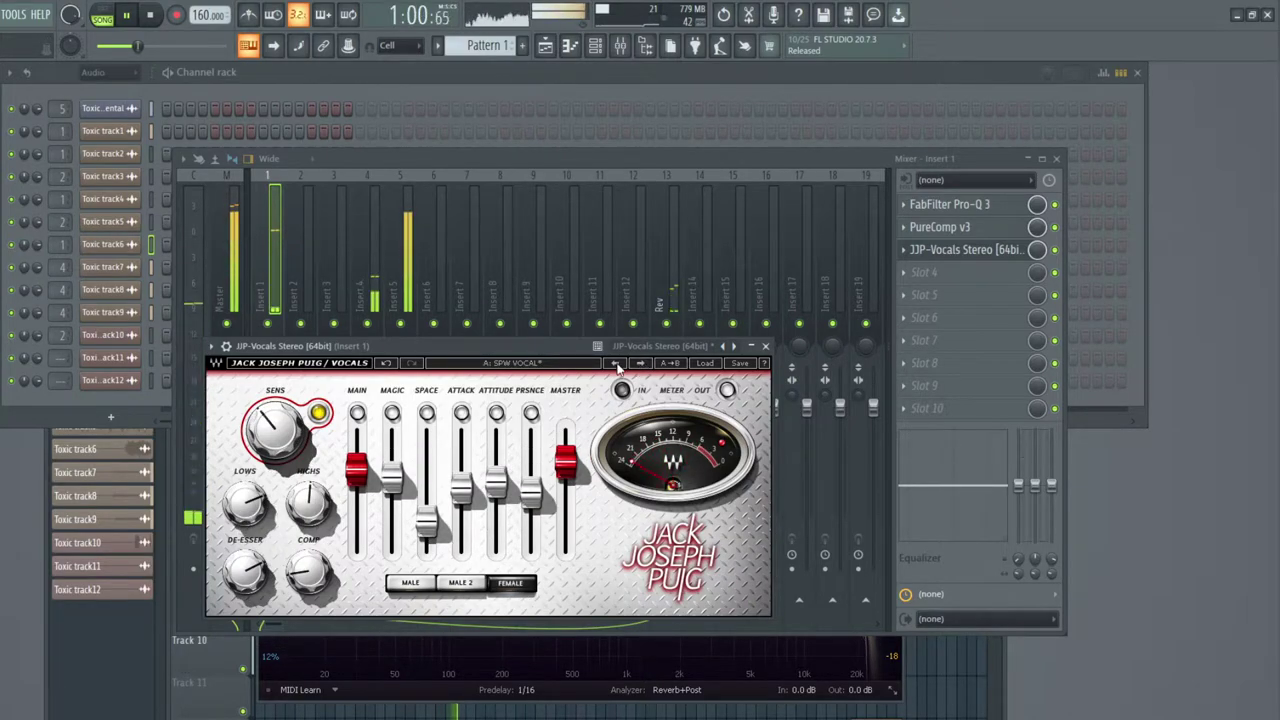
Move the JJP-Vocals window aside and lower Insert 1's fader slightly.
{"action": "left_click_drag", "start_coordinate": [501, 346], "coordinate": [730, 212]}
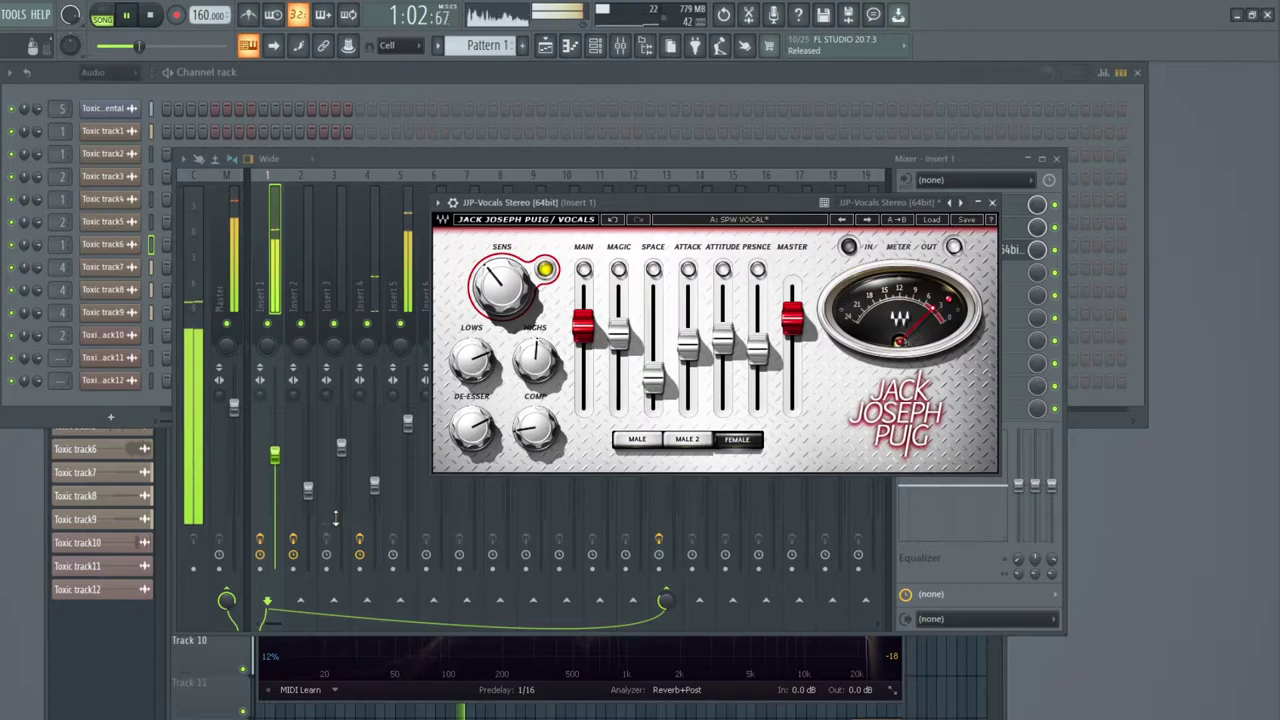
{"action": "left_click", "coordinate": [275, 457]}
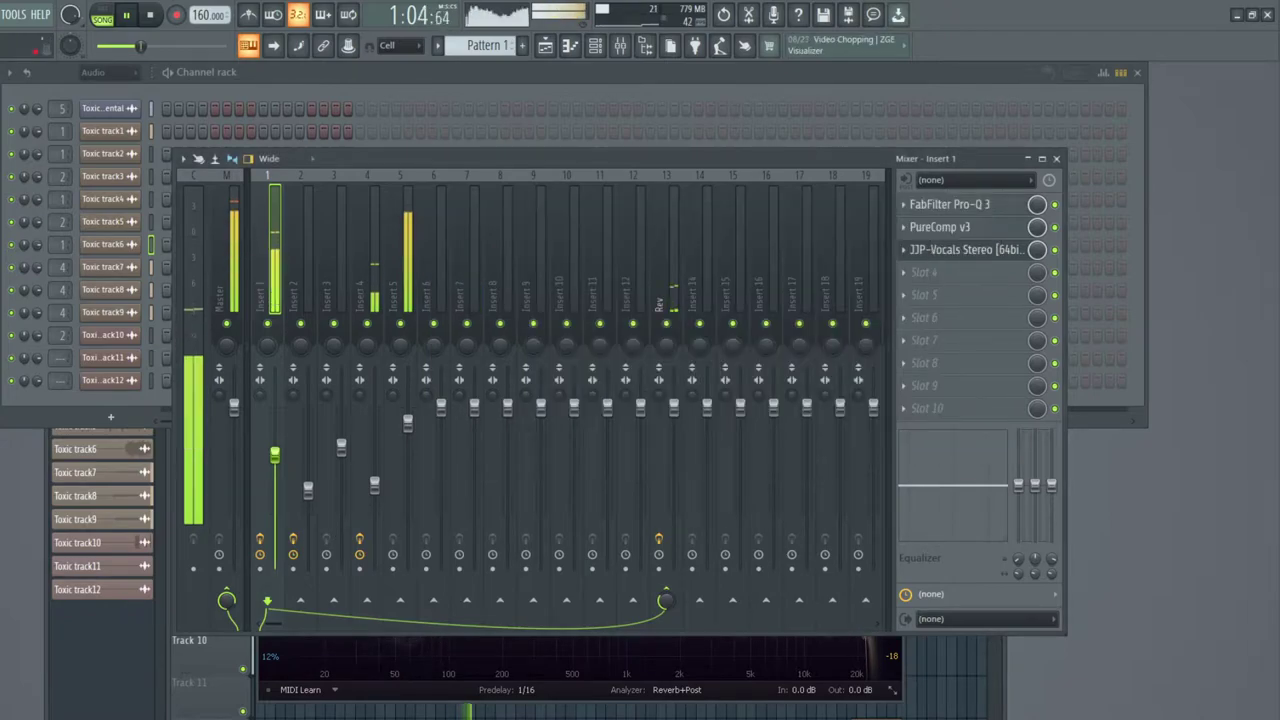
{"action": "left_click_drag", "start_coordinate": [275, 457], "coordinate": [275, 462]}
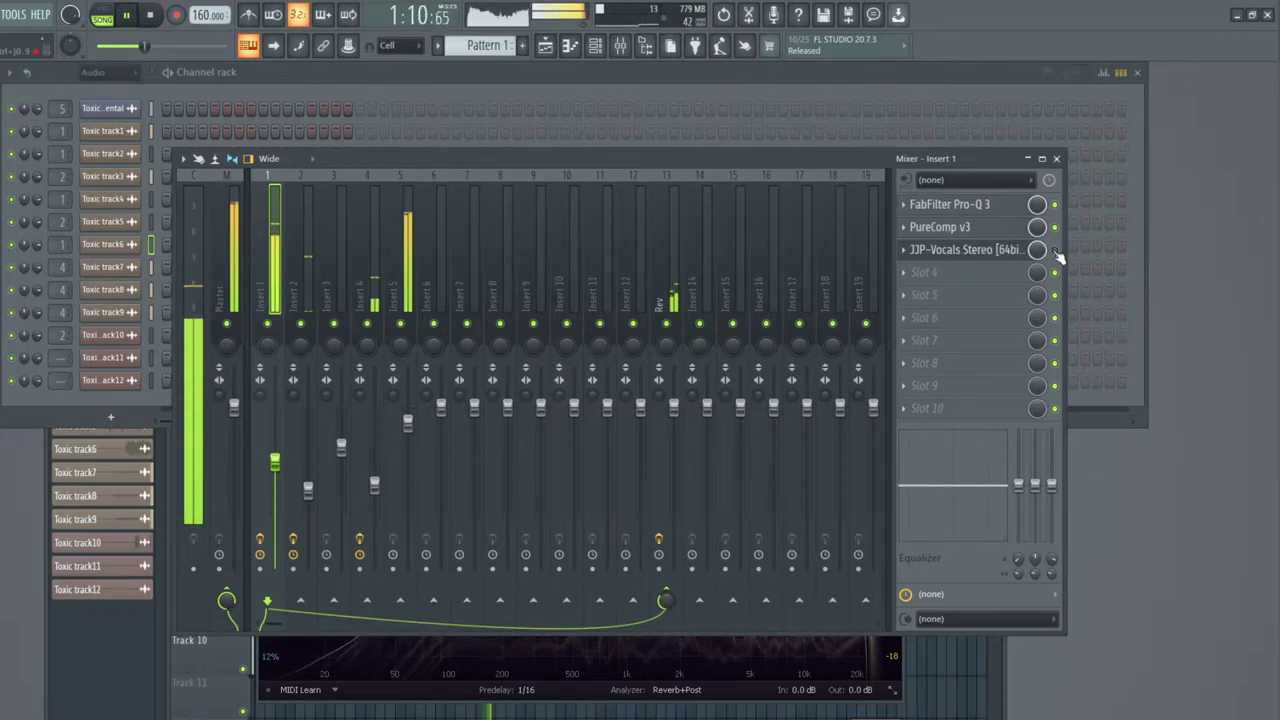
Raise the low cut in Insert 1's FabFilter Pro-Q 3 to about 156 Hz.
{"action": "left_click", "coordinate": [969, 205]}
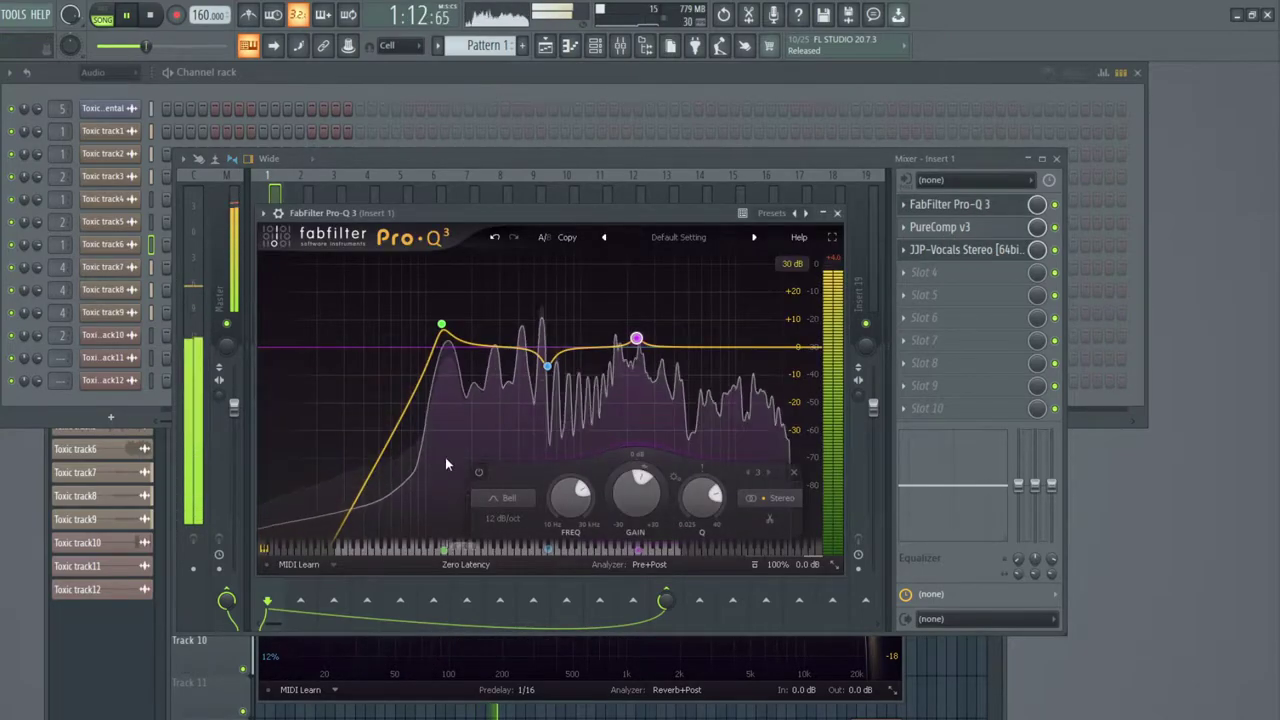
{"action": "mouse_move", "coordinate": [441, 326]}
{"action": "left_mouse_down"}
{"action": "mouse_move", "coordinate": [371, 323]}
{"action": "mouse_move", "coordinate": [455, 336]}
{"action": "left_mouse_up"}
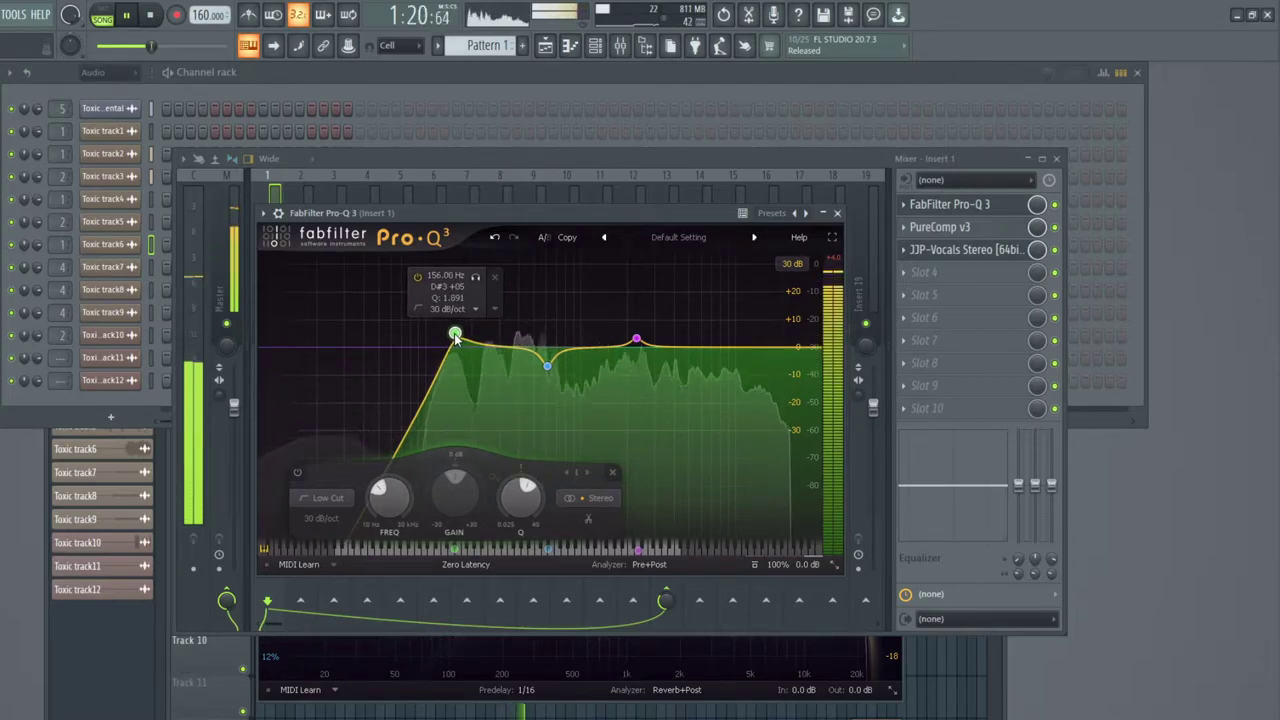
Sweep the upper bell boost through the highs and set it to about 3257 Hz, +4.64 dB, with Q 6.379.
{"action": "left_click_drag", "start_coordinate": [636, 340], "coordinate": [716, 332]}
{"action": "scroll", "coordinate": [717, 334], "scroll_direction": "up", "scroll_amount": 1}
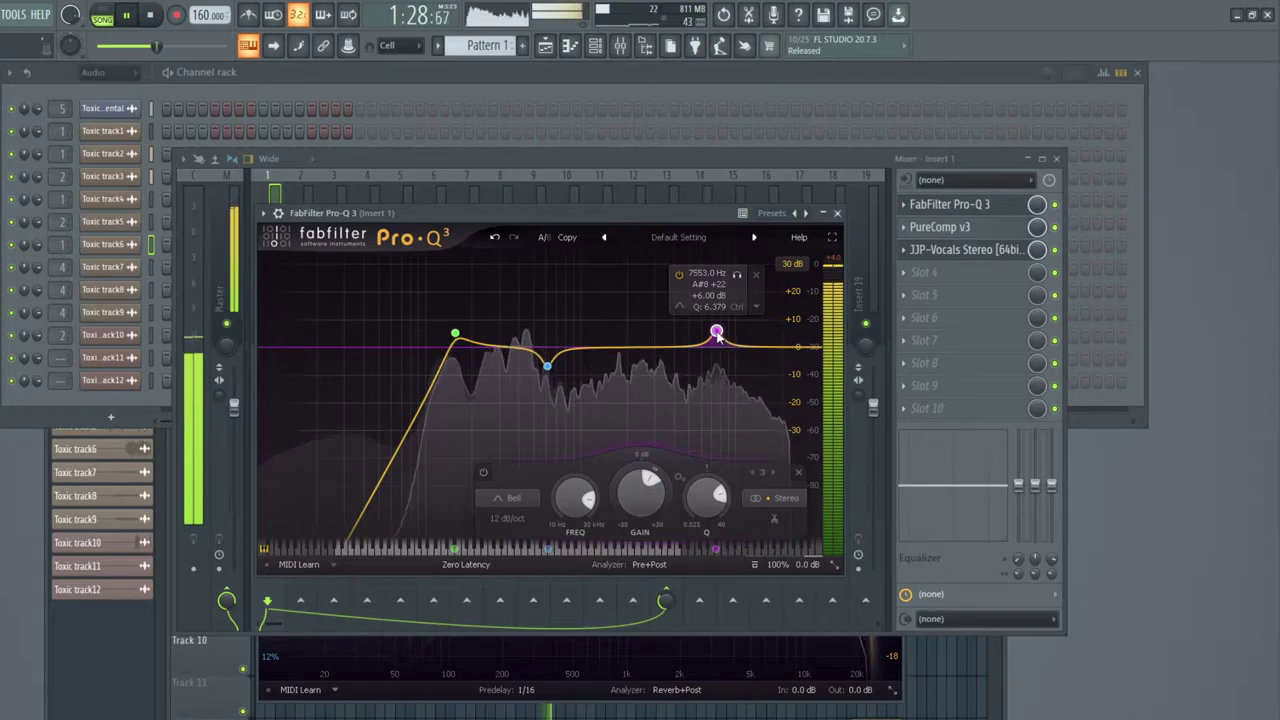
{"action": "left_click_drag", "start_coordinate": [717, 336], "coordinate": [698, 337]}
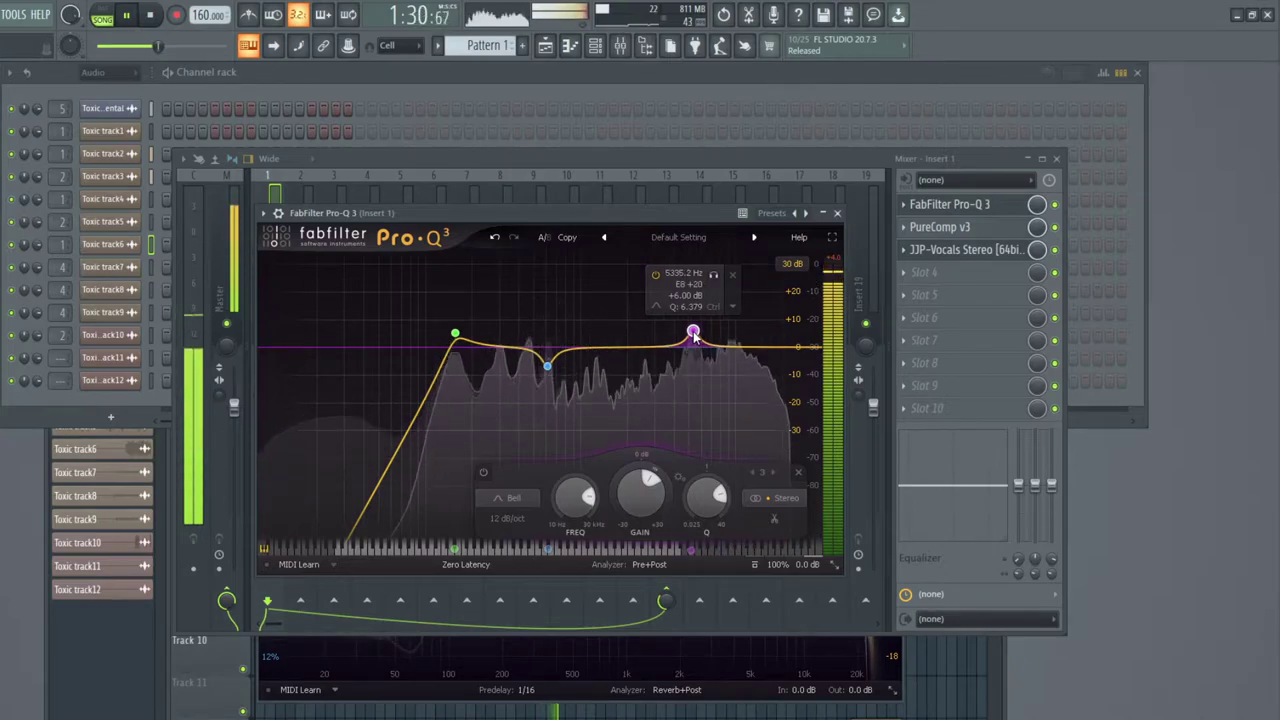
{"action": "left_click_drag", "start_coordinate": [694, 336], "coordinate": [661, 340]}
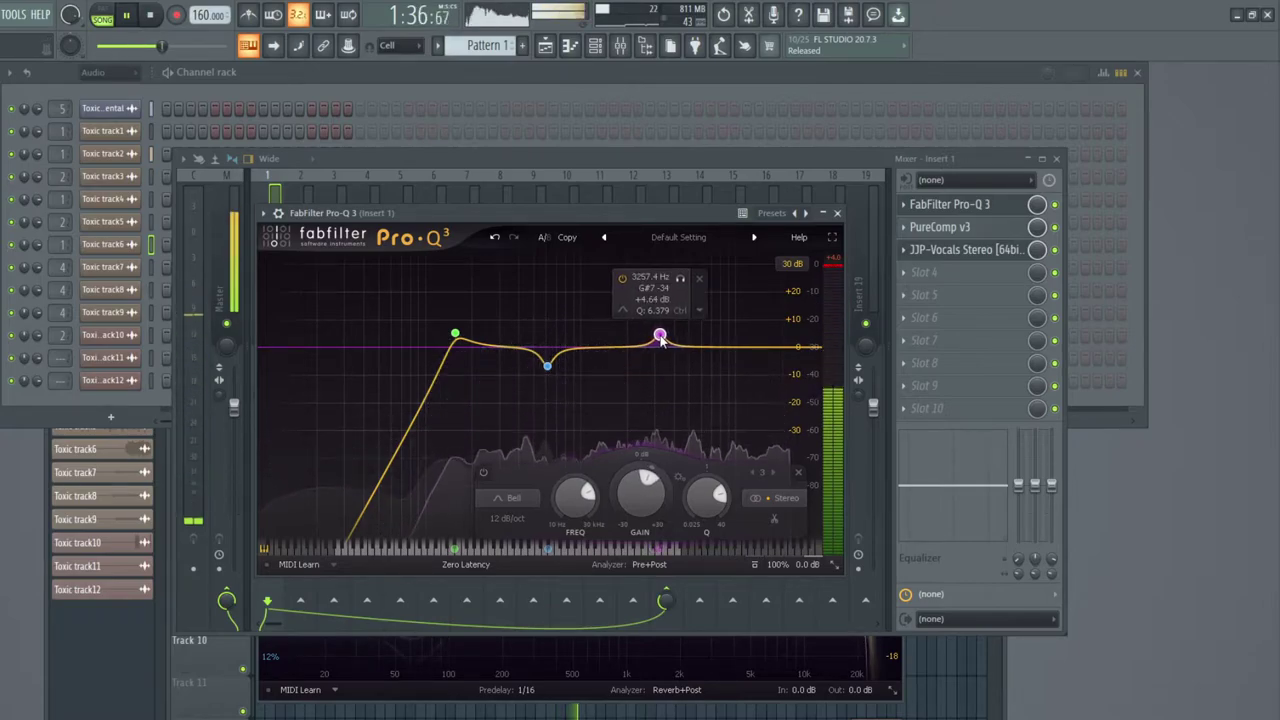
Add a high shelf at about 11962 Hz with +2.73 dB gain and Q 1.073.
{"action": "left_click", "coordinate": [753, 349]}
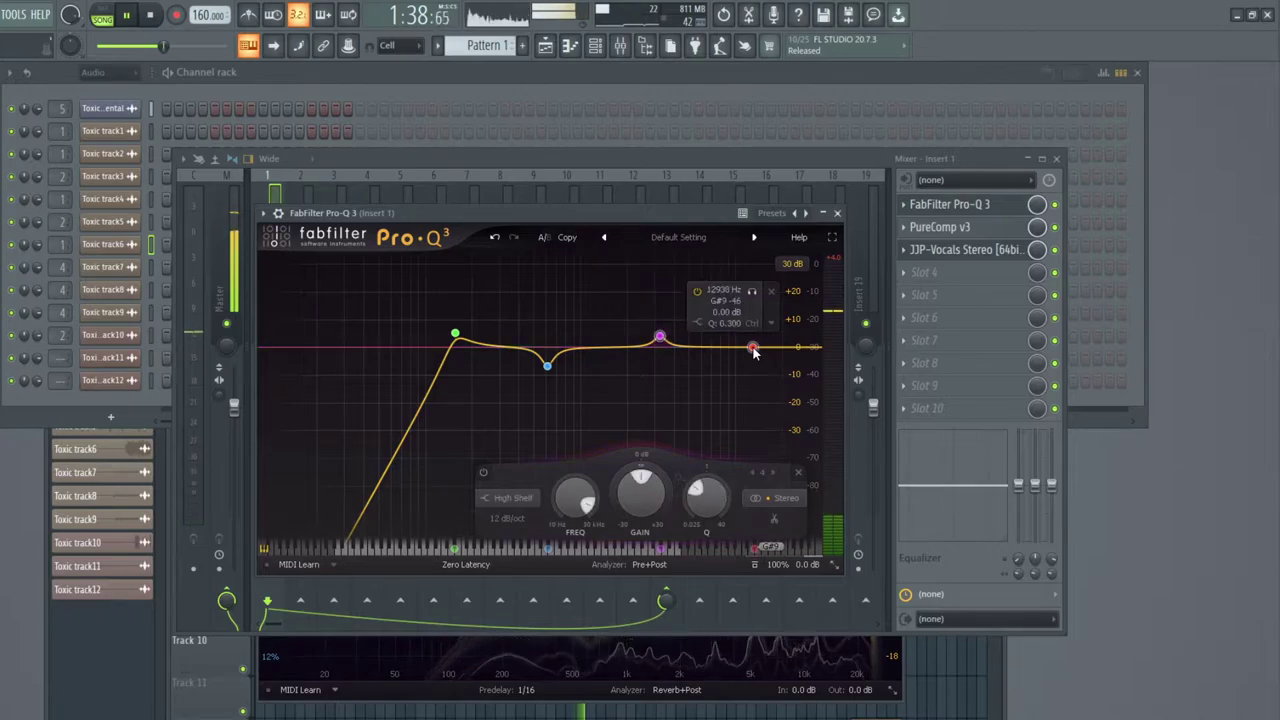
{"action": "left_click_drag", "start_coordinate": [753, 349], "coordinate": [755, 343]}
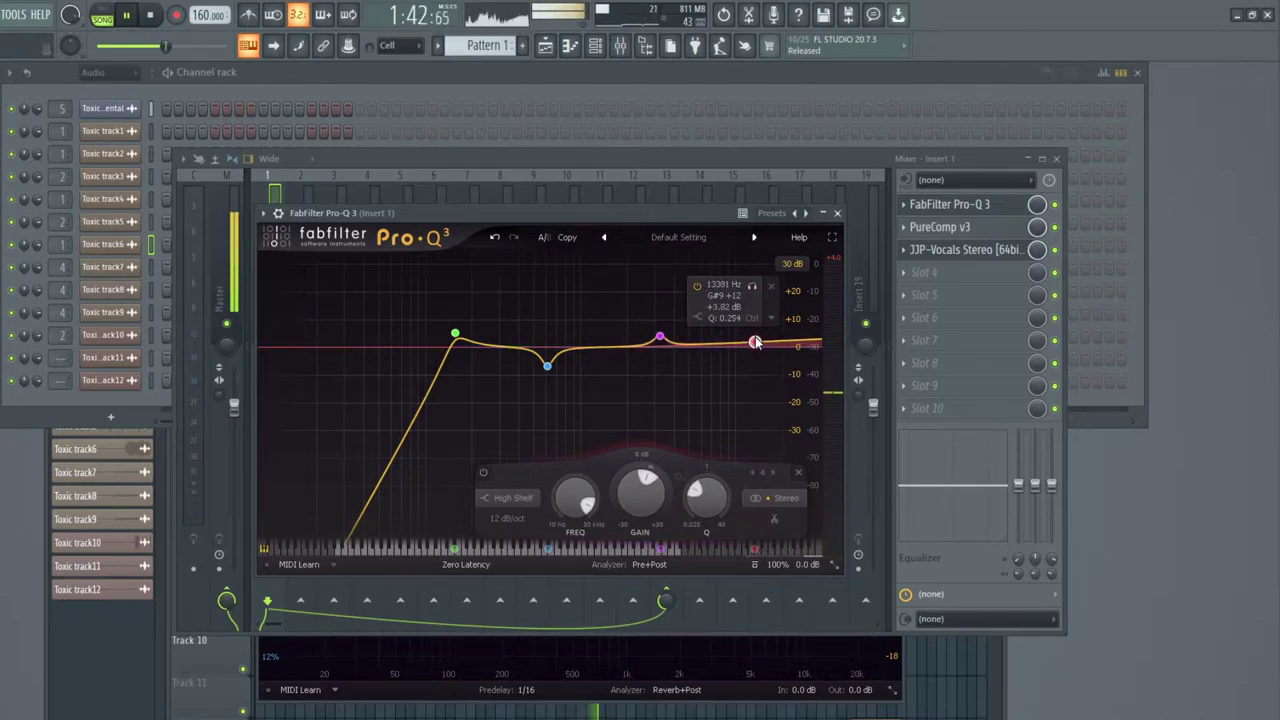
{"action": "scroll", "coordinate": [755, 343], "scroll_direction": "up", "scroll_amount": 6}
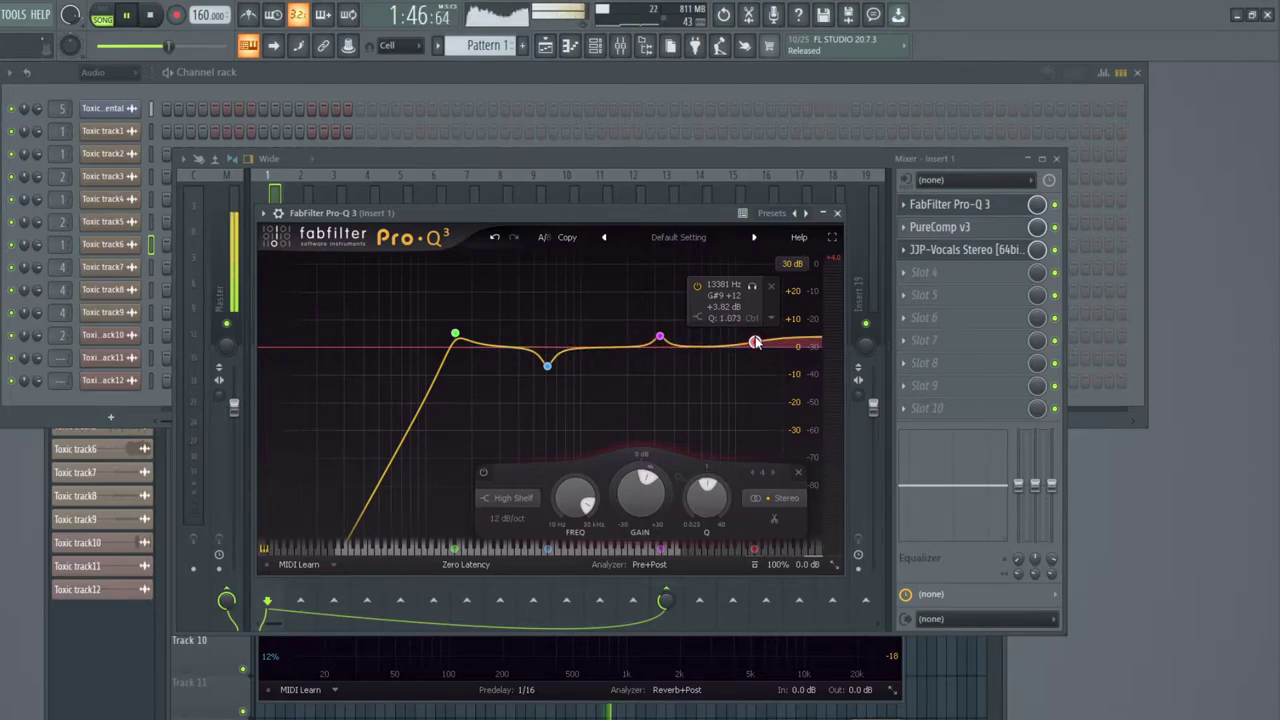
{"action": "left_click_drag", "start_coordinate": [755, 342], "coordinate": [749, 344]}
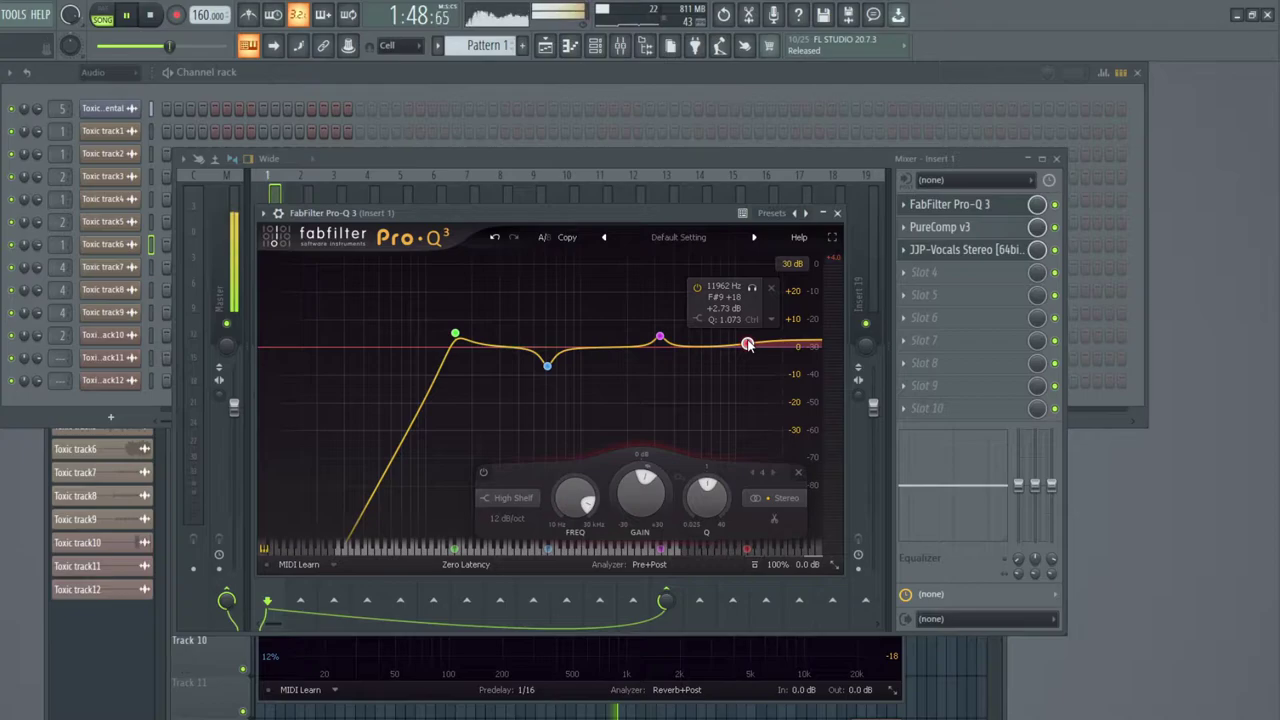
Restart playback, move the upper bell boost to about 2151 Hz at +3.00 dB, check the low cut and close the EQ.
{"action": "key", "text": "space"}
{"action": "left_click_drag", "start_coordinate": [660, 337], "coordinate": [631, 339]}
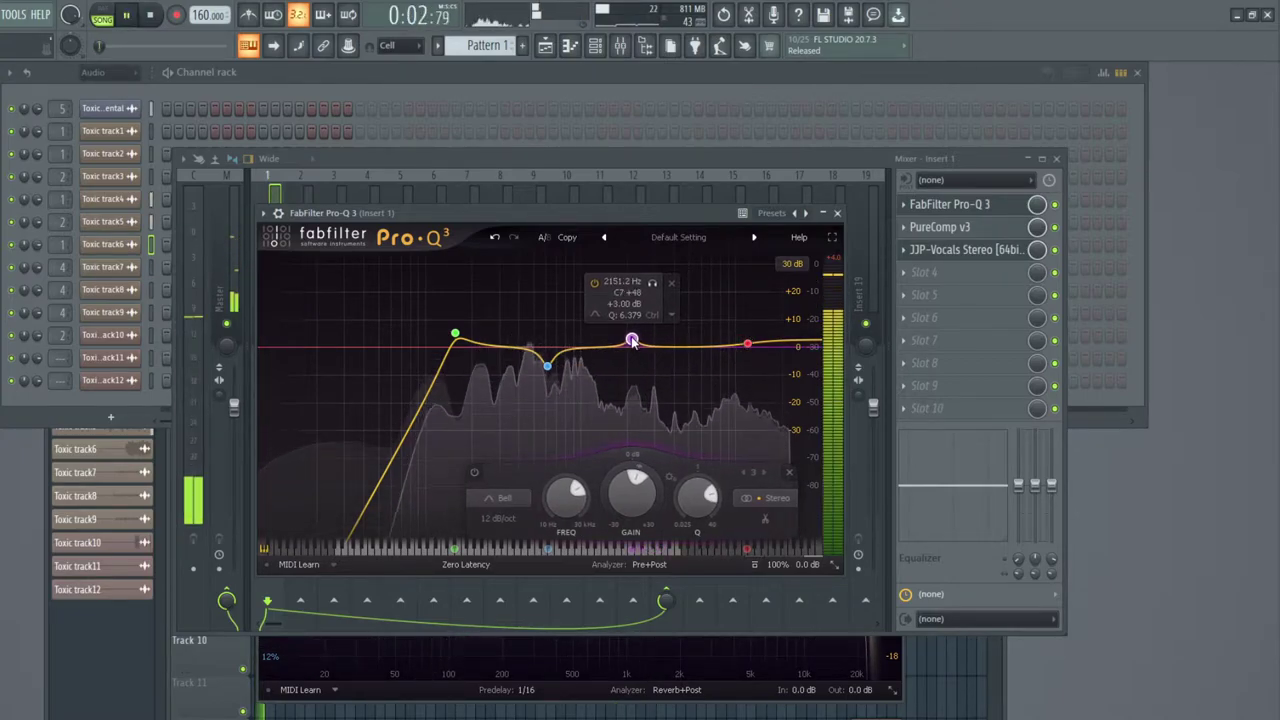
{"action": "left_click", "coordinate": [455, 334]}
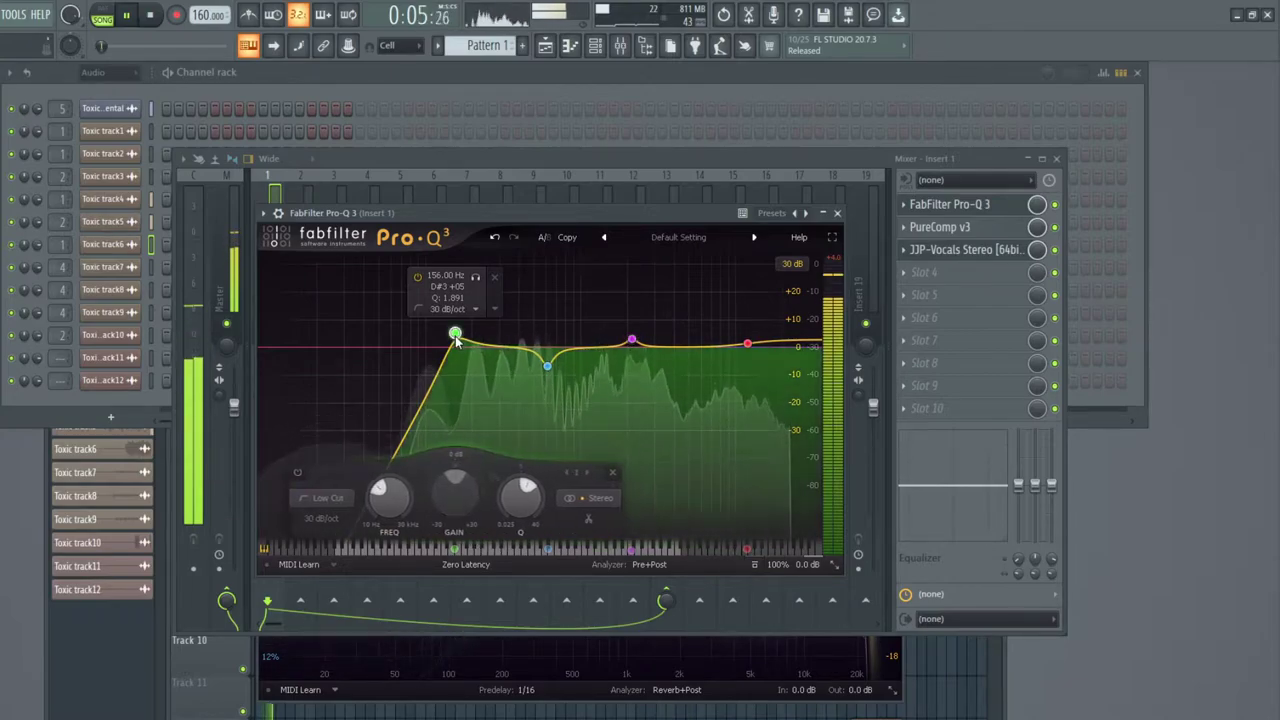
{"action": "left_click", "coordinate": [837, 213]}
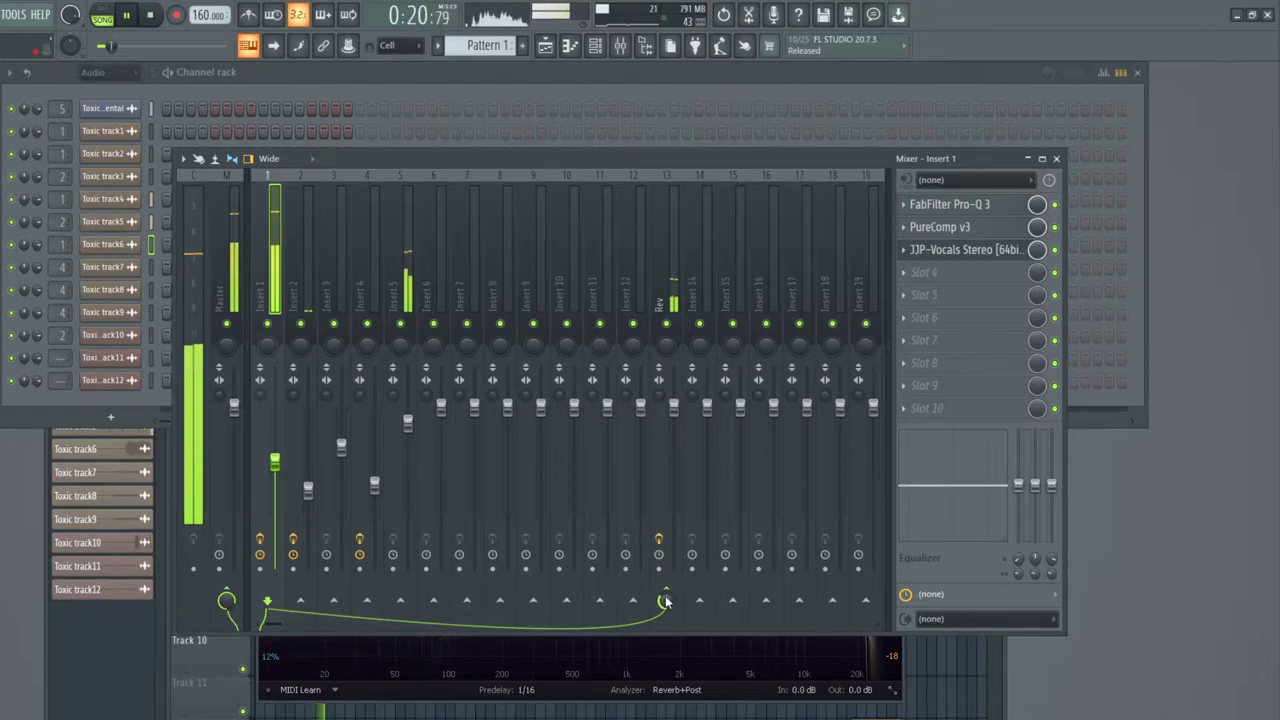
Send Insert 2 to the Rev track, adjust the send level and compare it with Insert 1's send.
{"action": "left_click", "coordinate": [297, 312]}
{"action": "left_click", "coordinate": [666, 600]}
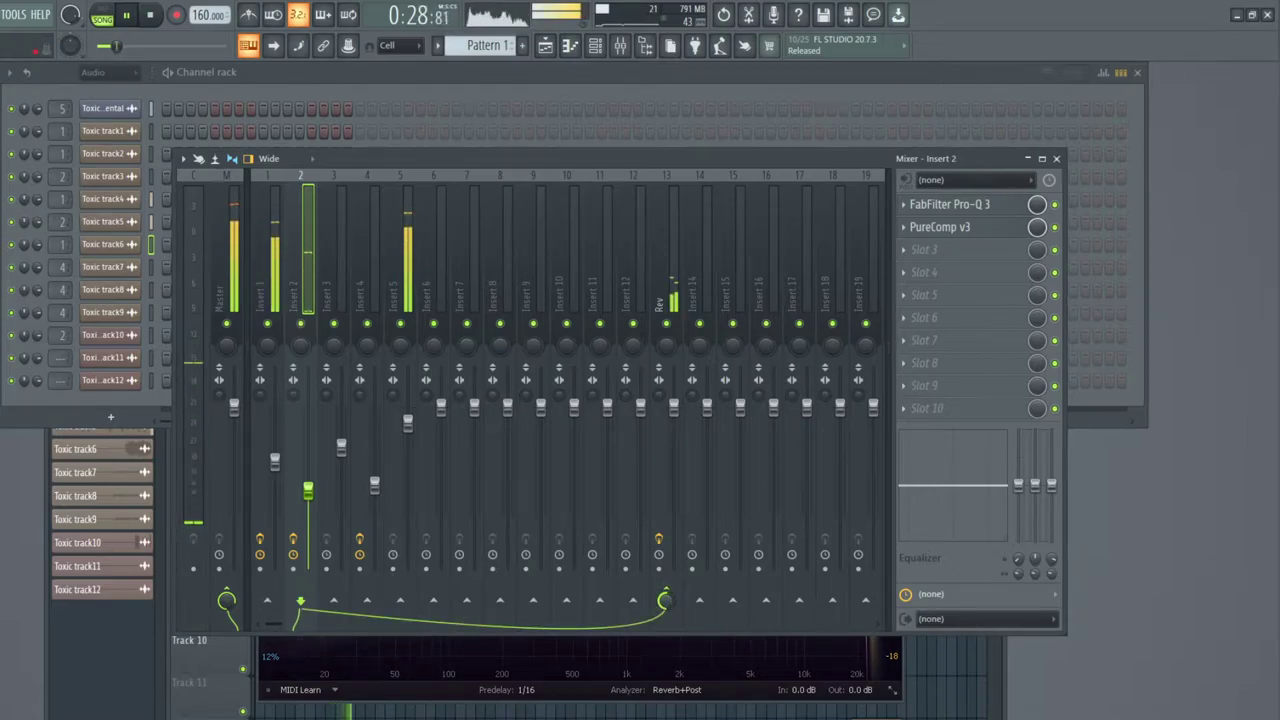
{"action": "left_click", "coordinate": [263, 304]}
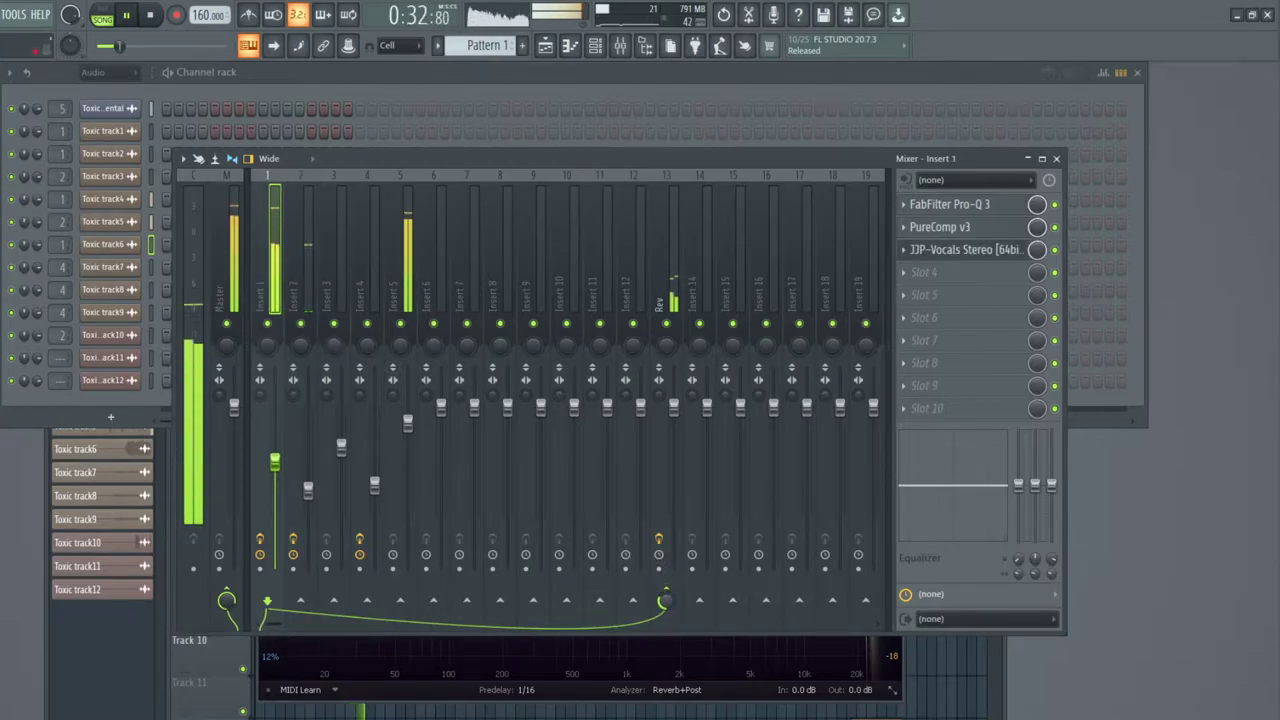
{"action": "left_click", "coordinate": [305, 290]}
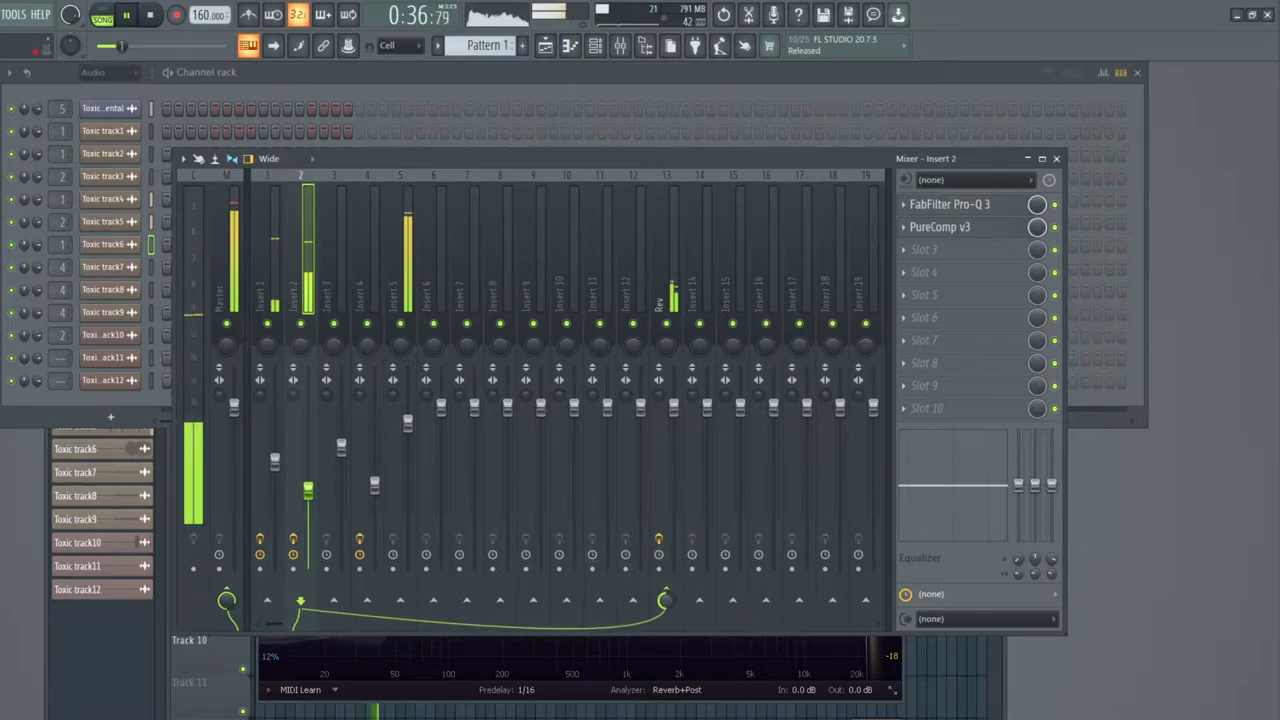
Send mixer track Insert 4 to the Rev track.
{"action": "left_click", "coordinate": [337, 303]}
{"action": "left_click", "coordinate": [367, 315]}
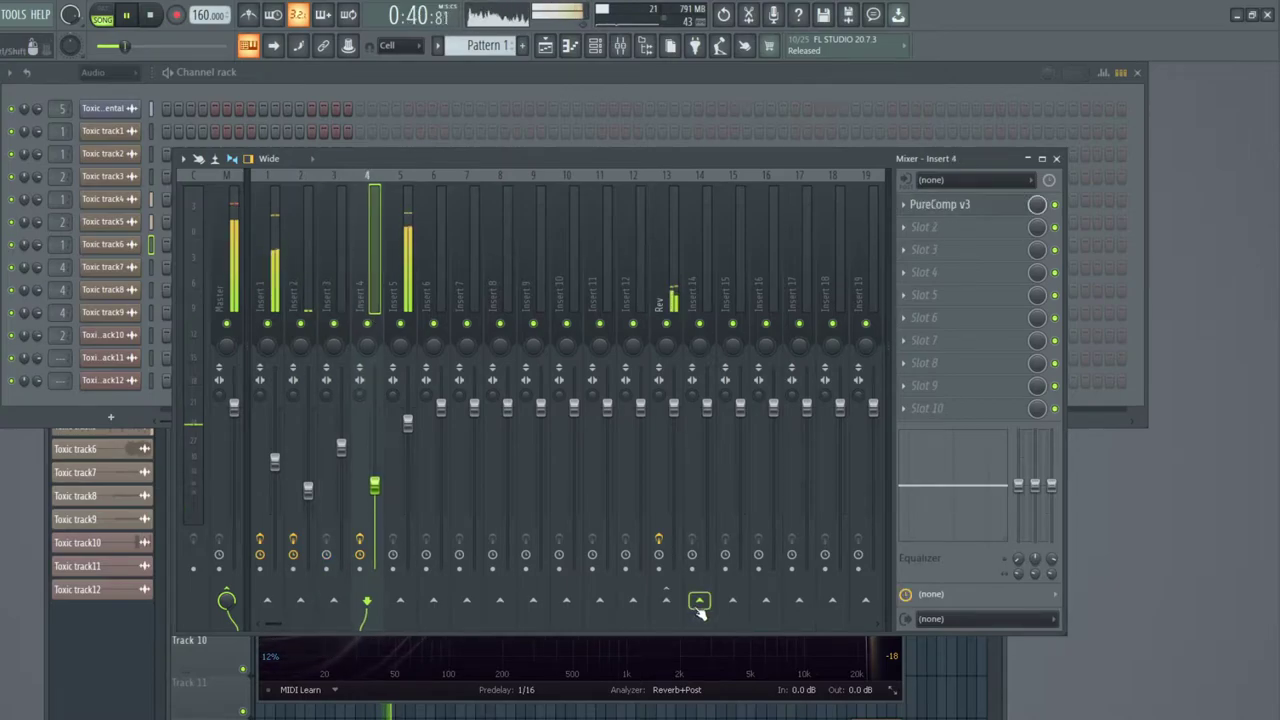
{"action": "left_click", "coordinate": [666, 601]}
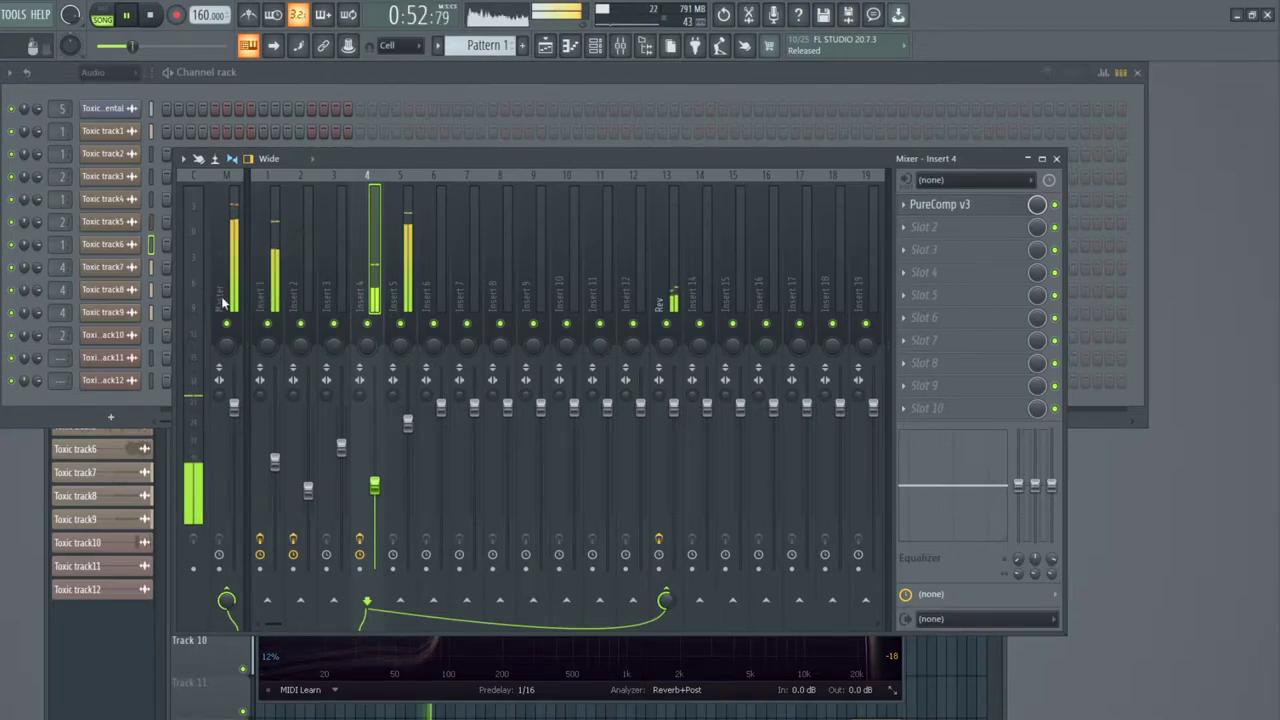
Raise the precomputed Boost on the Toxic track9 sample and close its channel settings.
{"action": "left_click", "coordinate": [125, 313]}
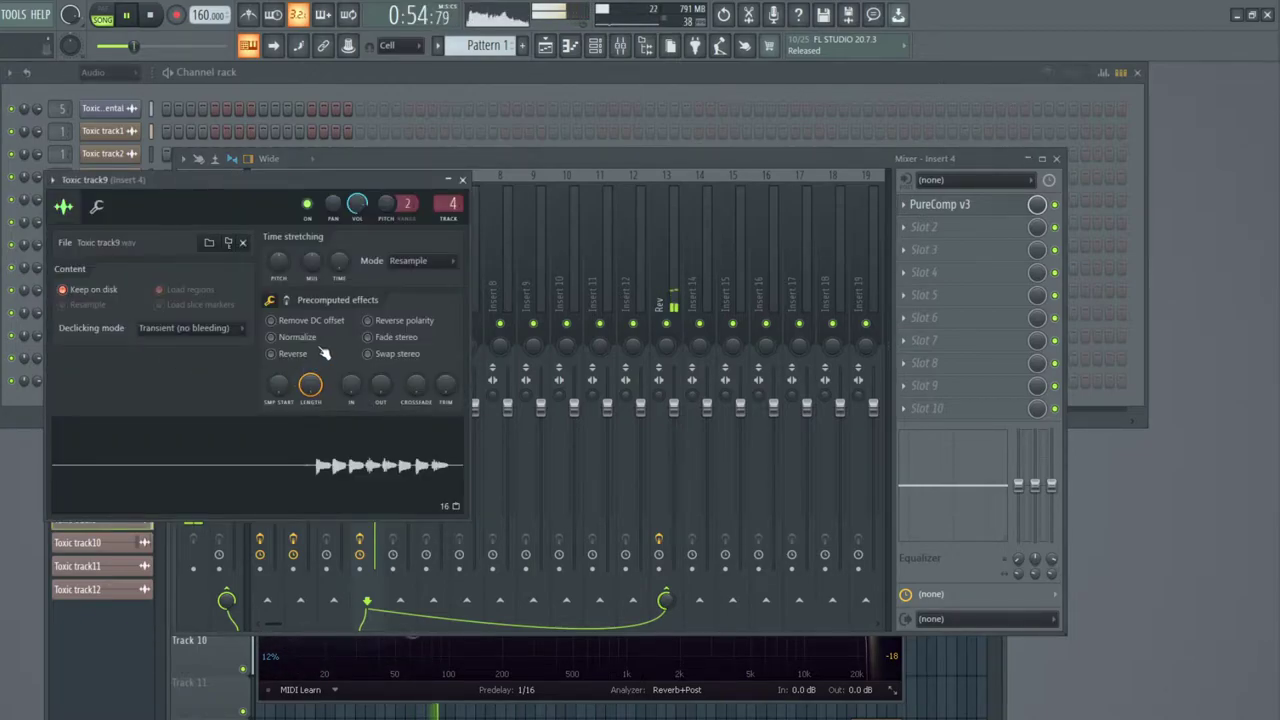
{"action": "left_click", "coordinate": [288, 301]}
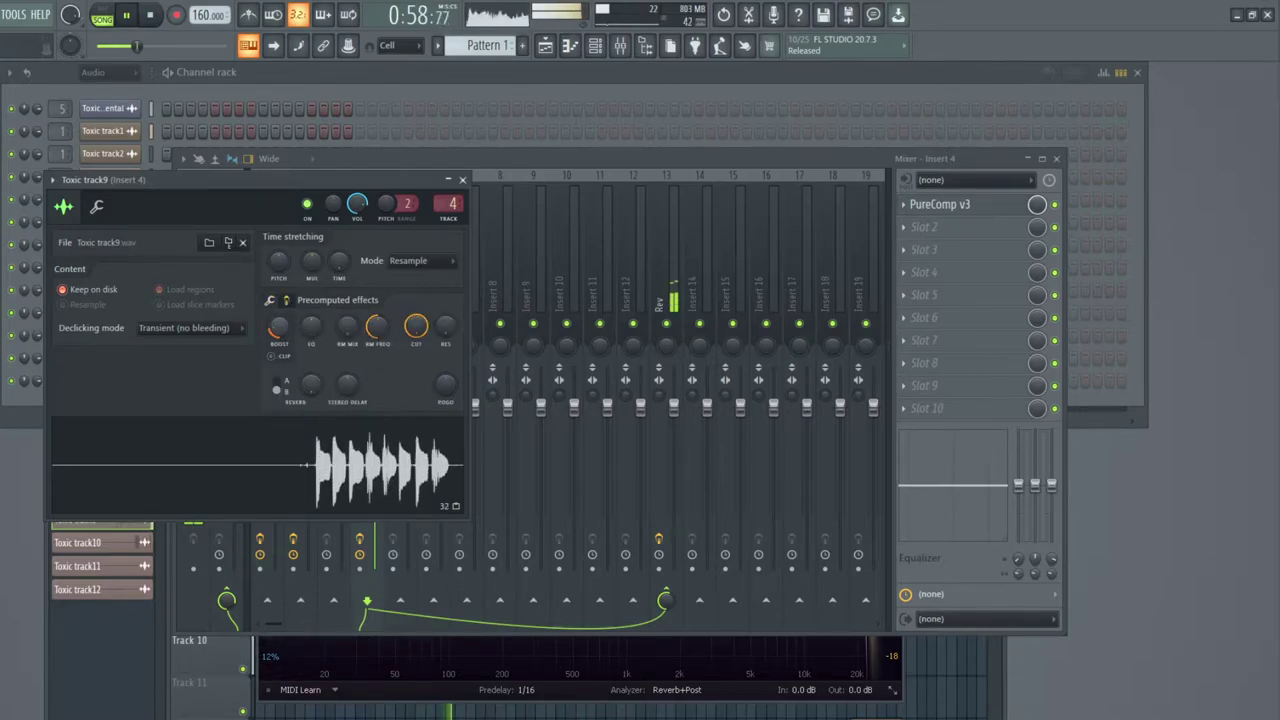
{"action": "left_click", "coordinate": [463, 180]}
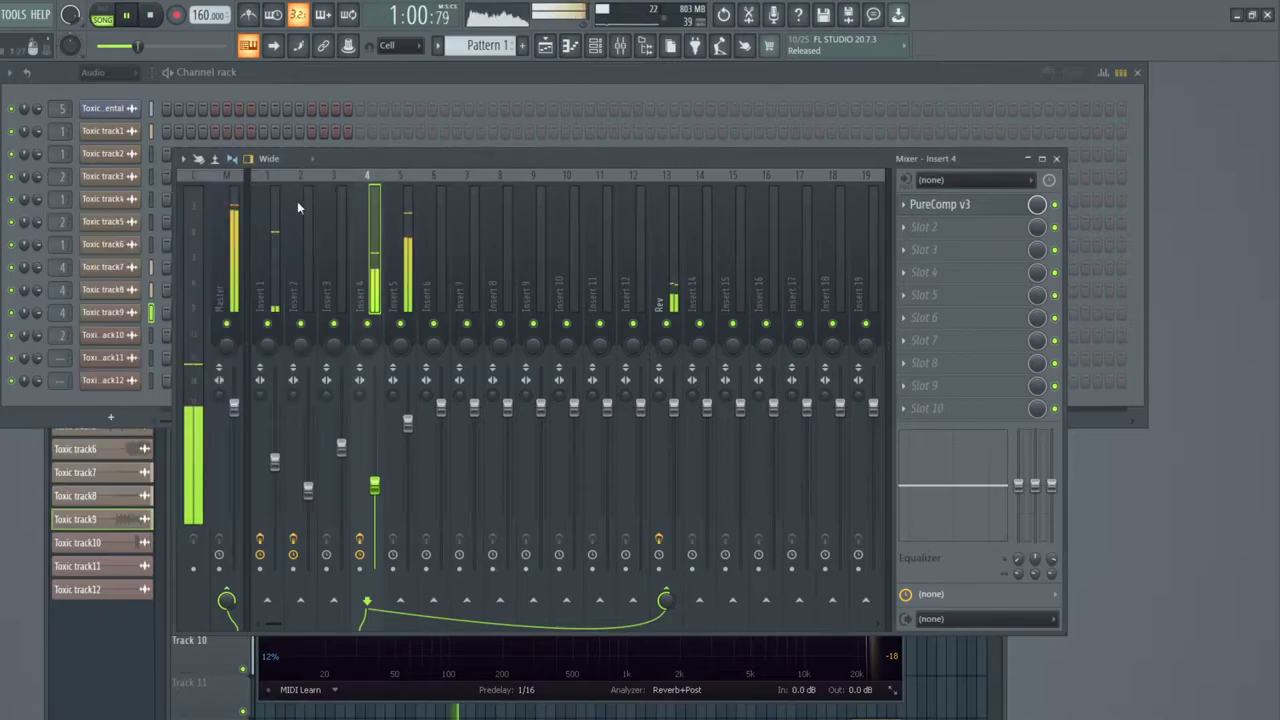
Raise the precomputed Boost on the Toxic track8 sample, enable Remove DC offset and close its channel settings.
{"action": "left_click", "coordinate": [129, 288]}
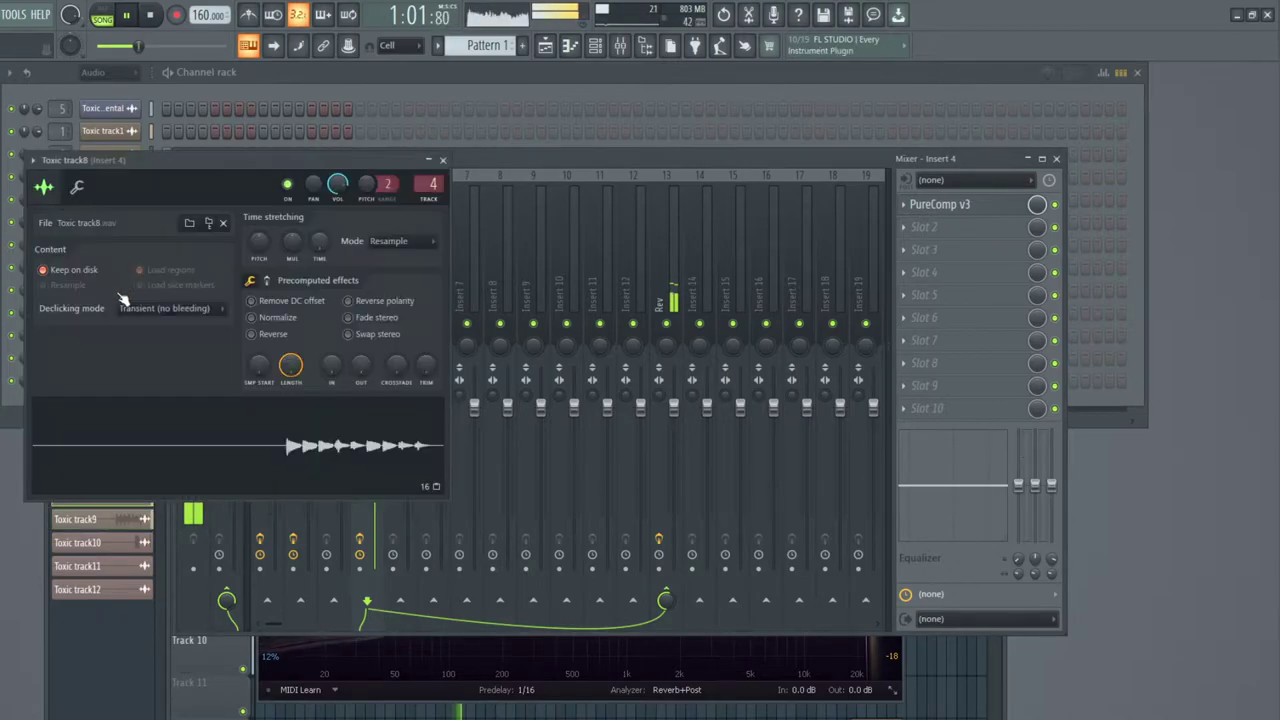
{"action": "left_click", "coordinate": [266, 283]}
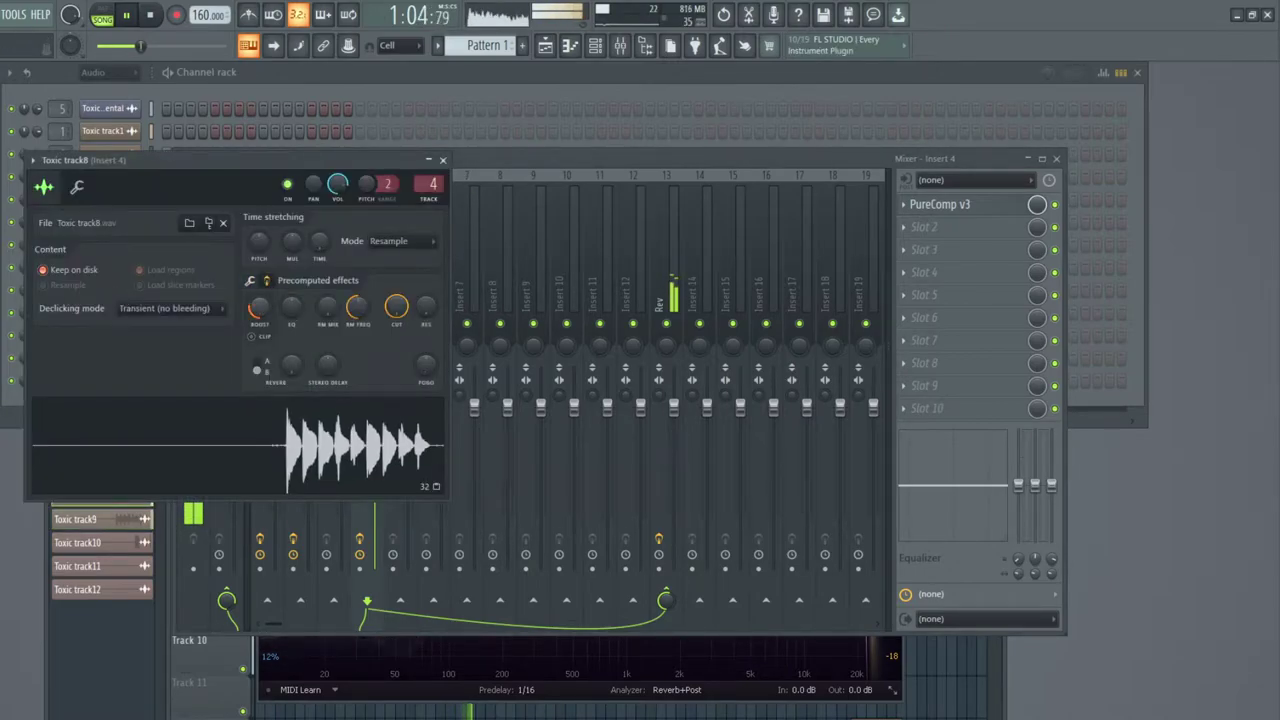
{"action": "left_click", "coordinate": [251, 281]}
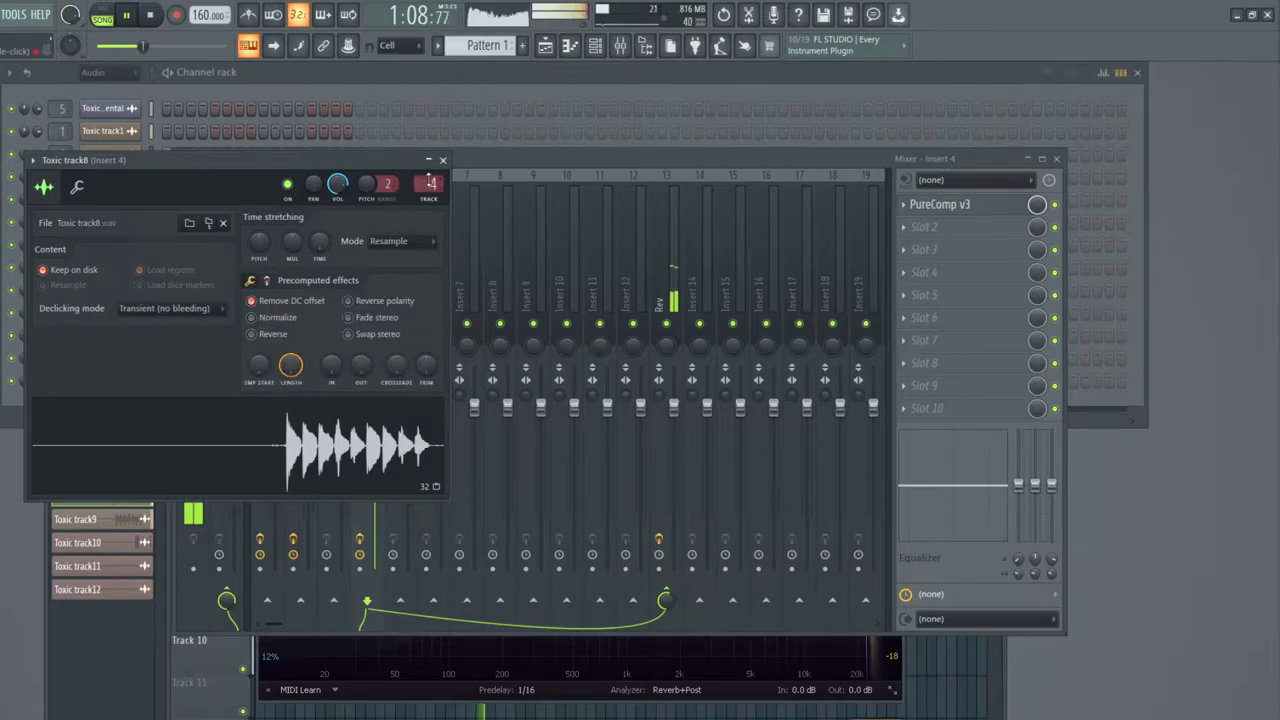
{"action": "left_click", "coordinate": [443, 160]}
Raise the precomputed Boost on the Toxic track7 sample and close its channel settings.
{"action": "left_click", "coordinate": [128, 272]}
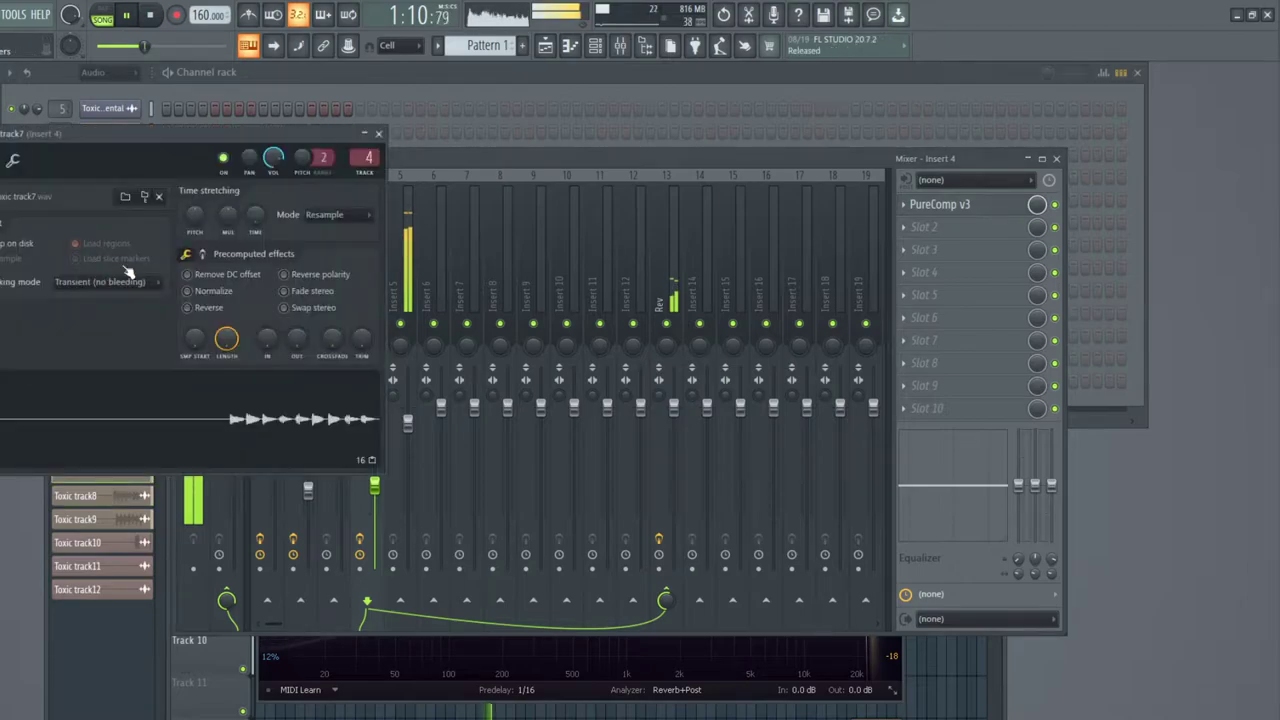
{"action": "left_click_drag", "start_coordinate": [203, 282], "coordinate": [203, 246]}
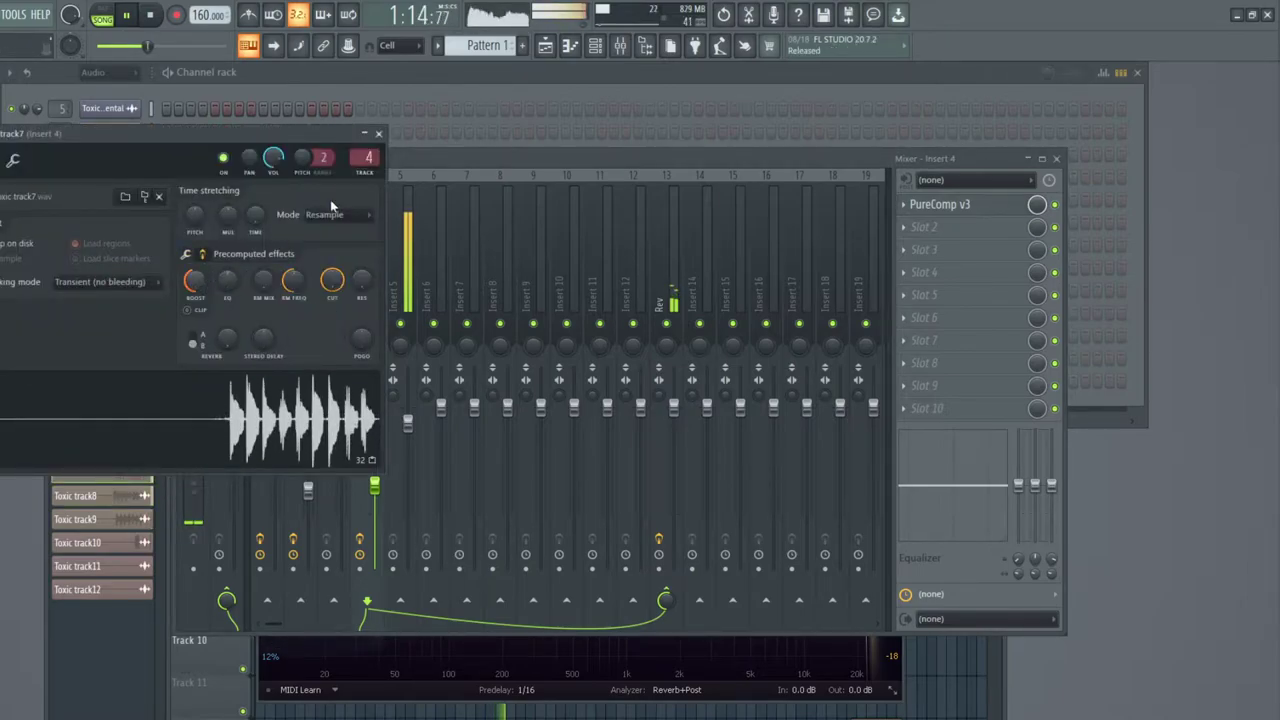
{"action": "left_click", "coordinate": [379, 134]}
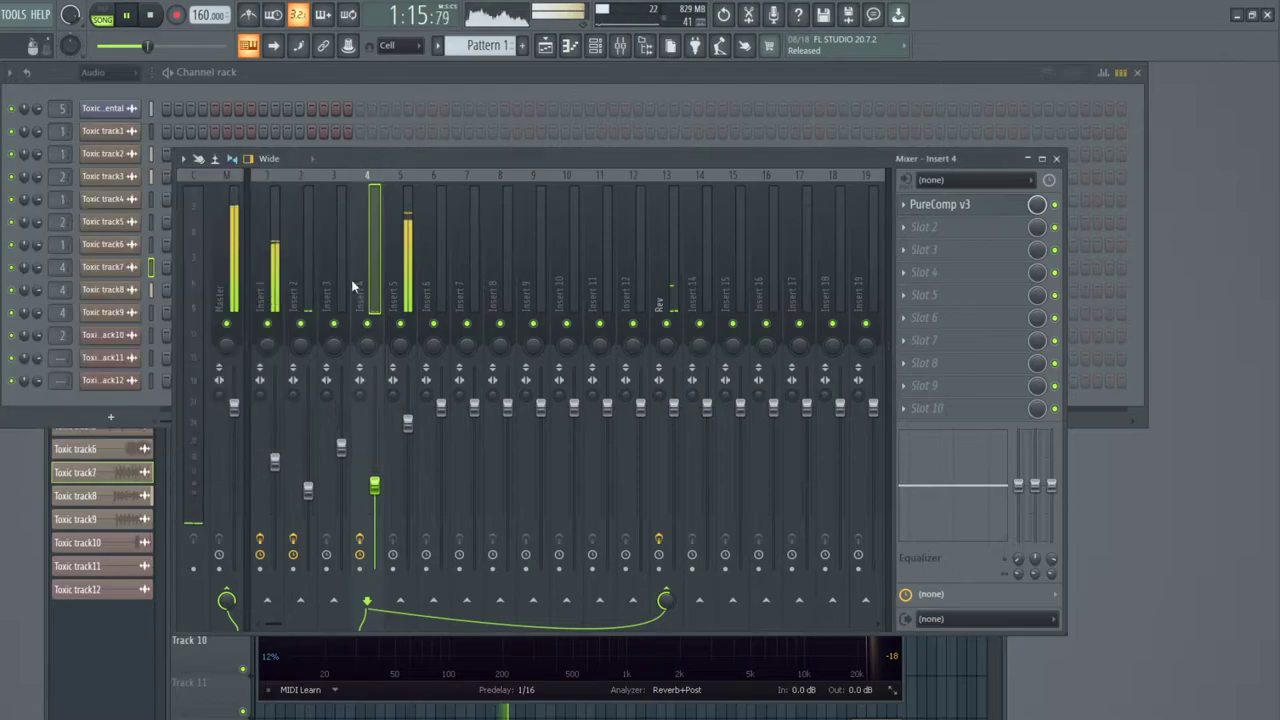
Check the Rev sends of Insert 2 and Insert 4, and rename mixer track Insert 14 as Delay.
{"action": "left_click", "coordinate": [297, 312]}
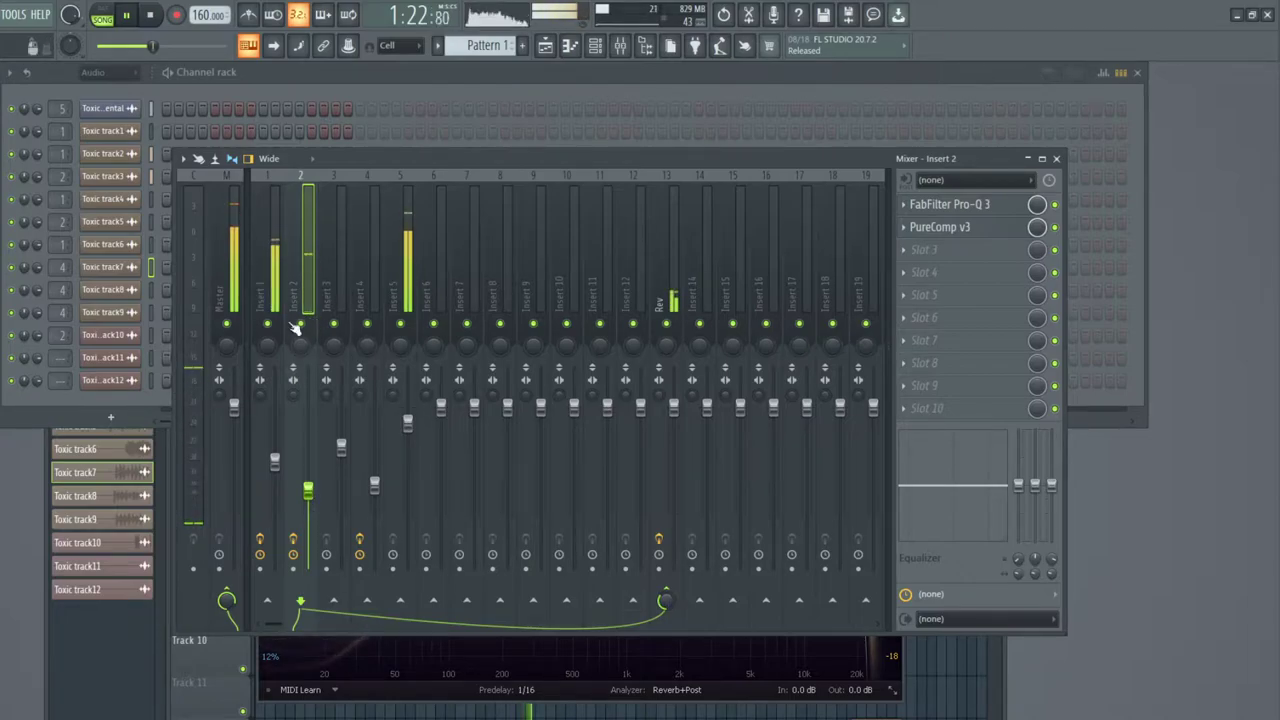
{"action": "left_click", "coordinate": [362, 299]}
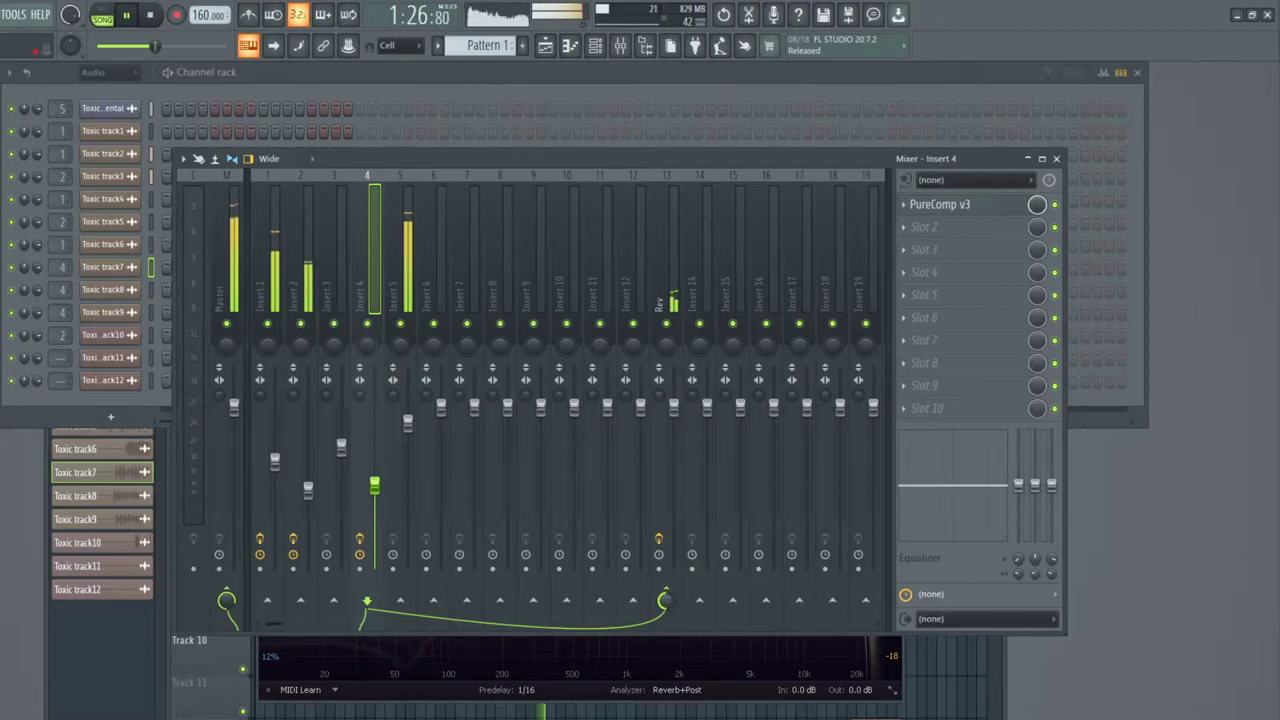
{"action": "left_click", "coordinate": [703, 285]}
{"action": "right_click", "coordinate": [714, 170]}
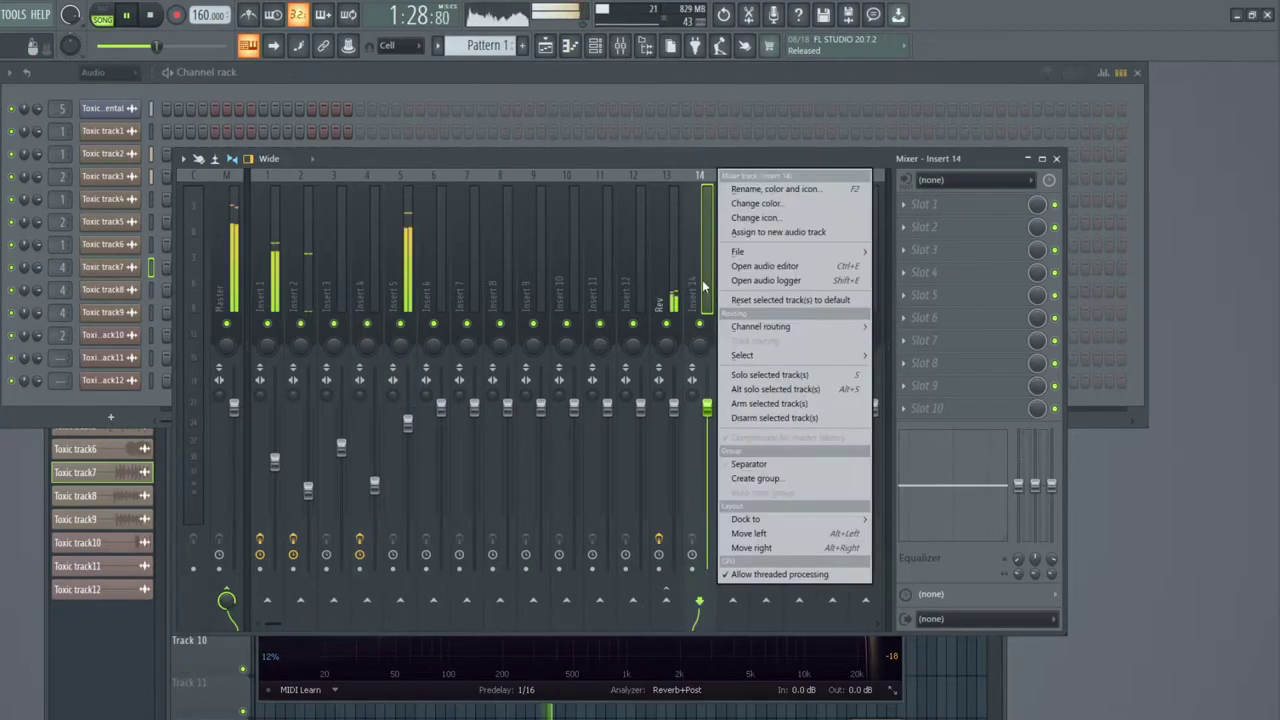
{"action": "left_click", "coordinate": [760, 197]}
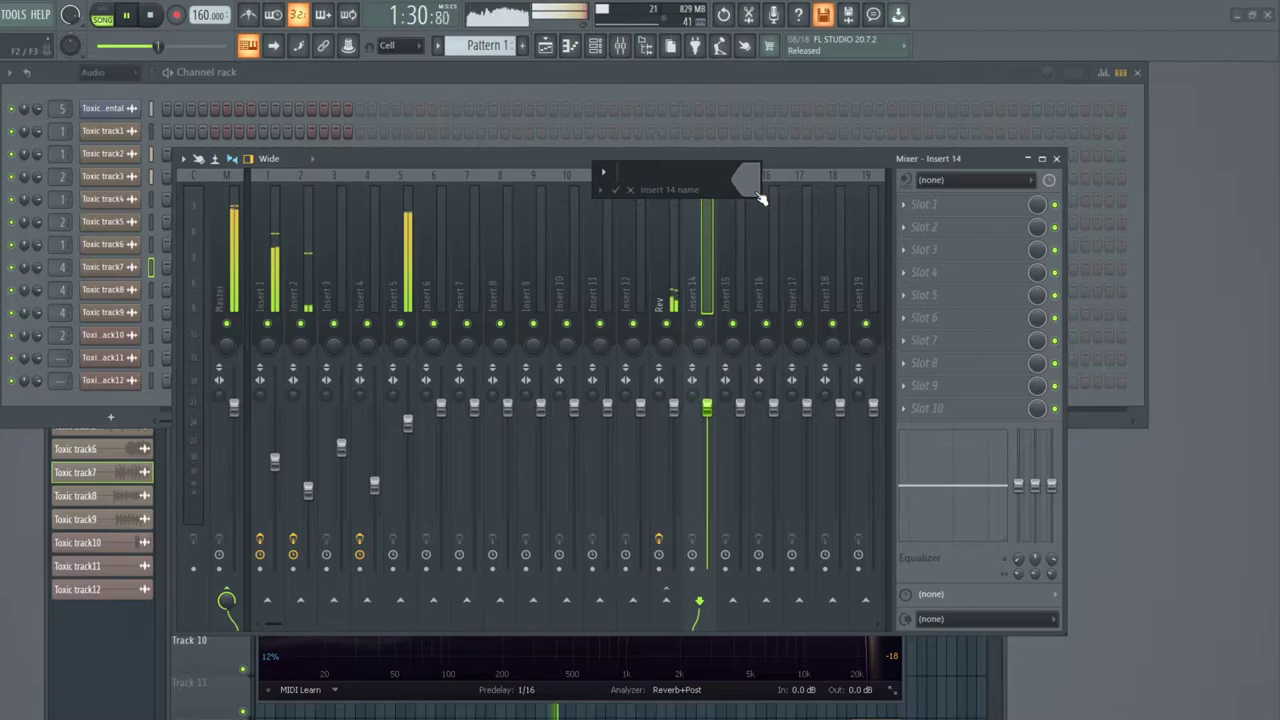
{"action": "type", "text": "Delay"}
{"action": "key", "text": "Return"}
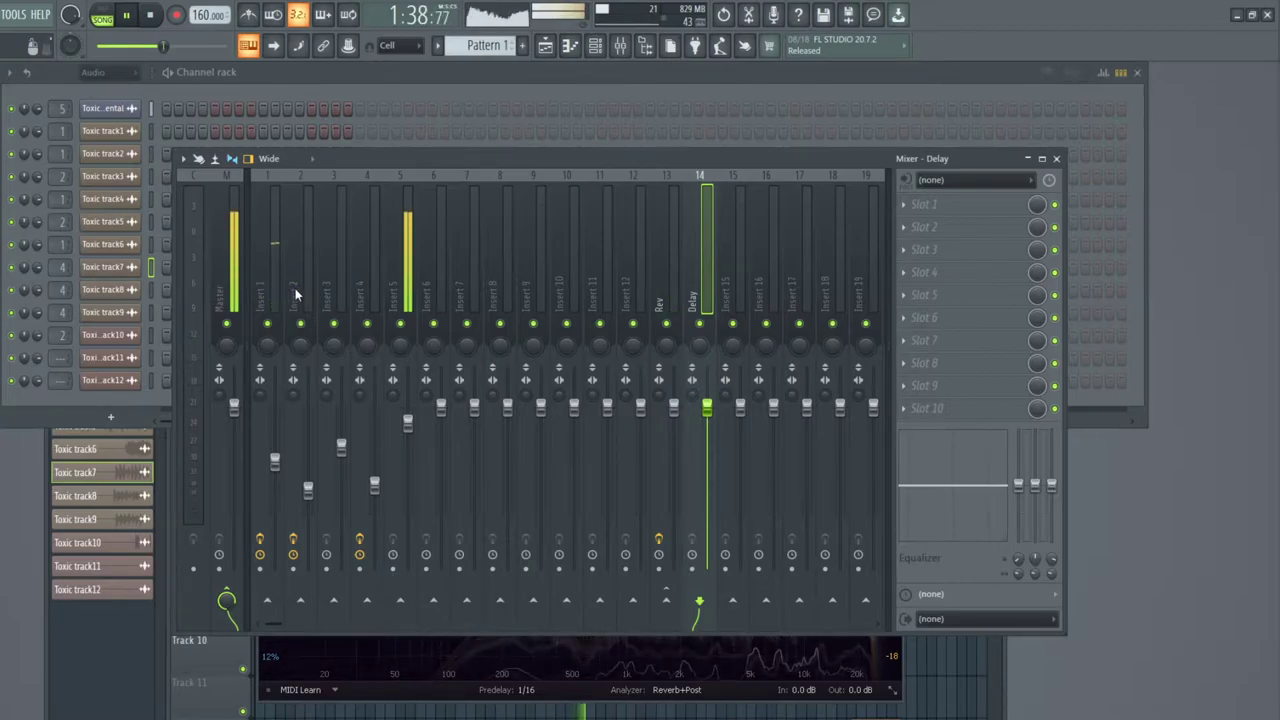
Duplicate the Toxic track1, track7, track8 and track9 clips to the gap before Toxic track6 in the Playlist.
{"action": "left_click", "coordinate": [159, 647]}
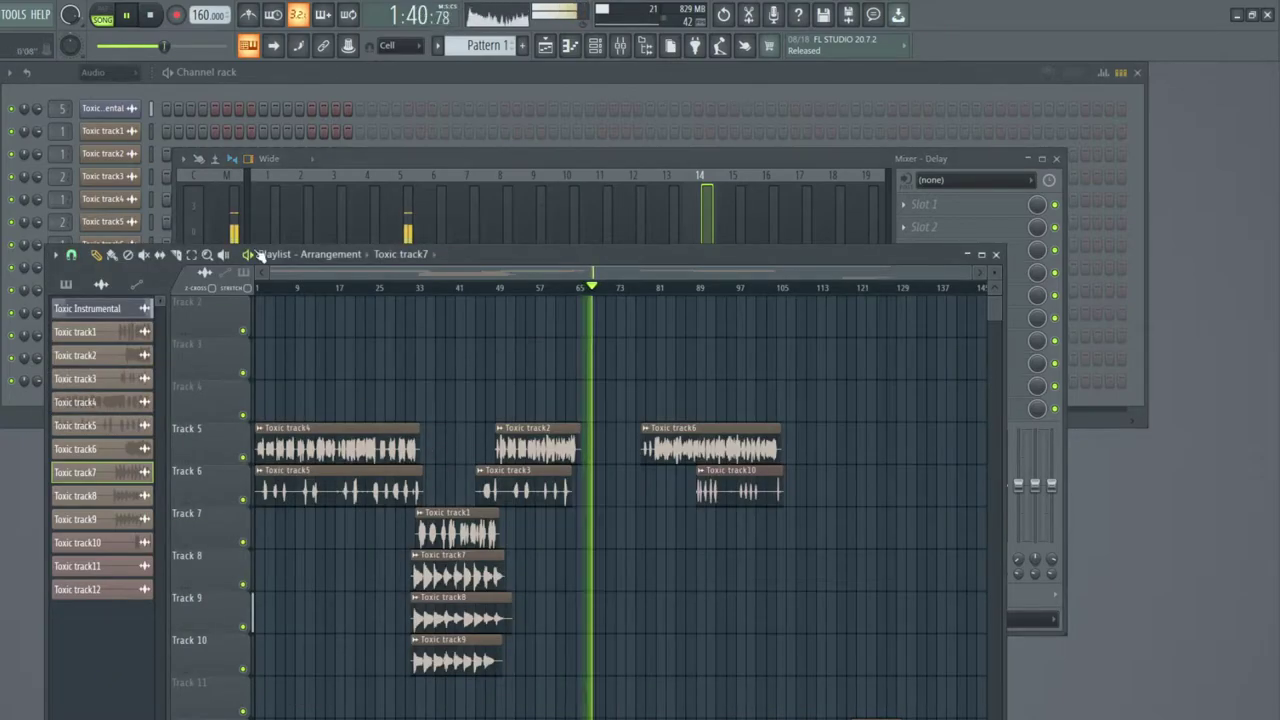
{"action": "left_click_drag", "start_coordinate": [383, 510], "coordinate": [505, 655]}
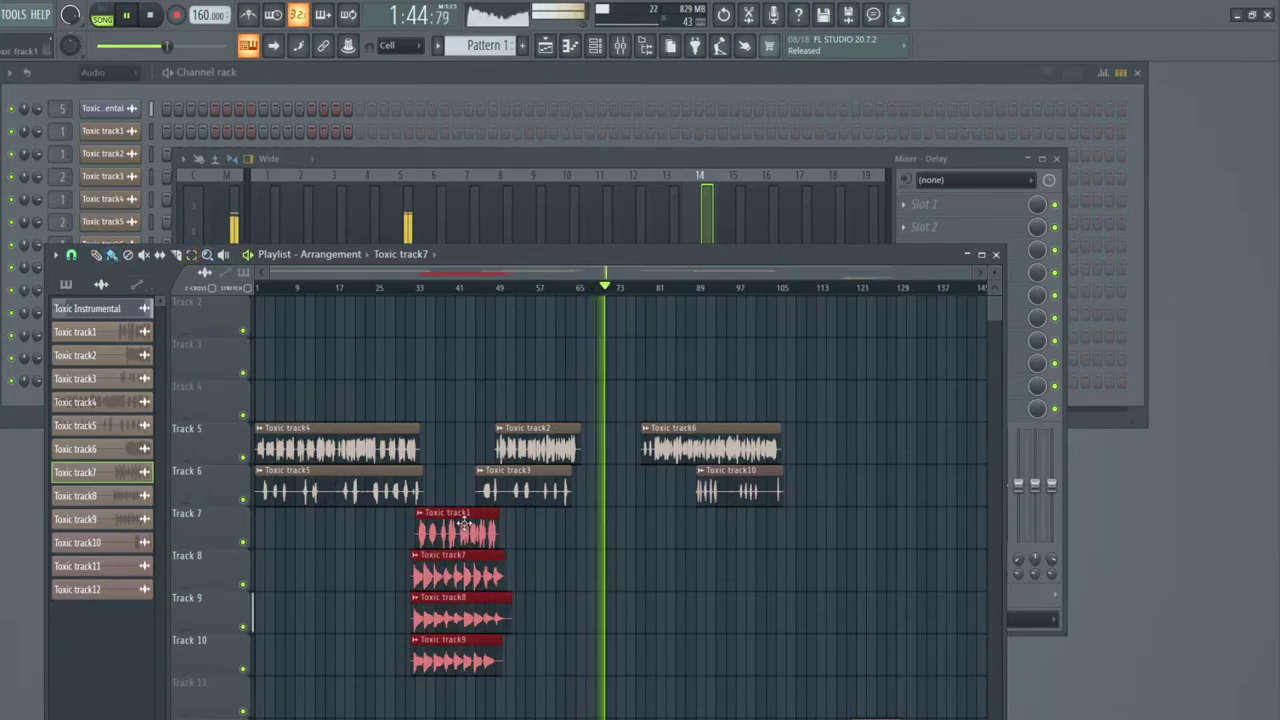
{"action": "left_click_drag", "start_coordinate": [443, 512], "coordinate": [594, 512]}
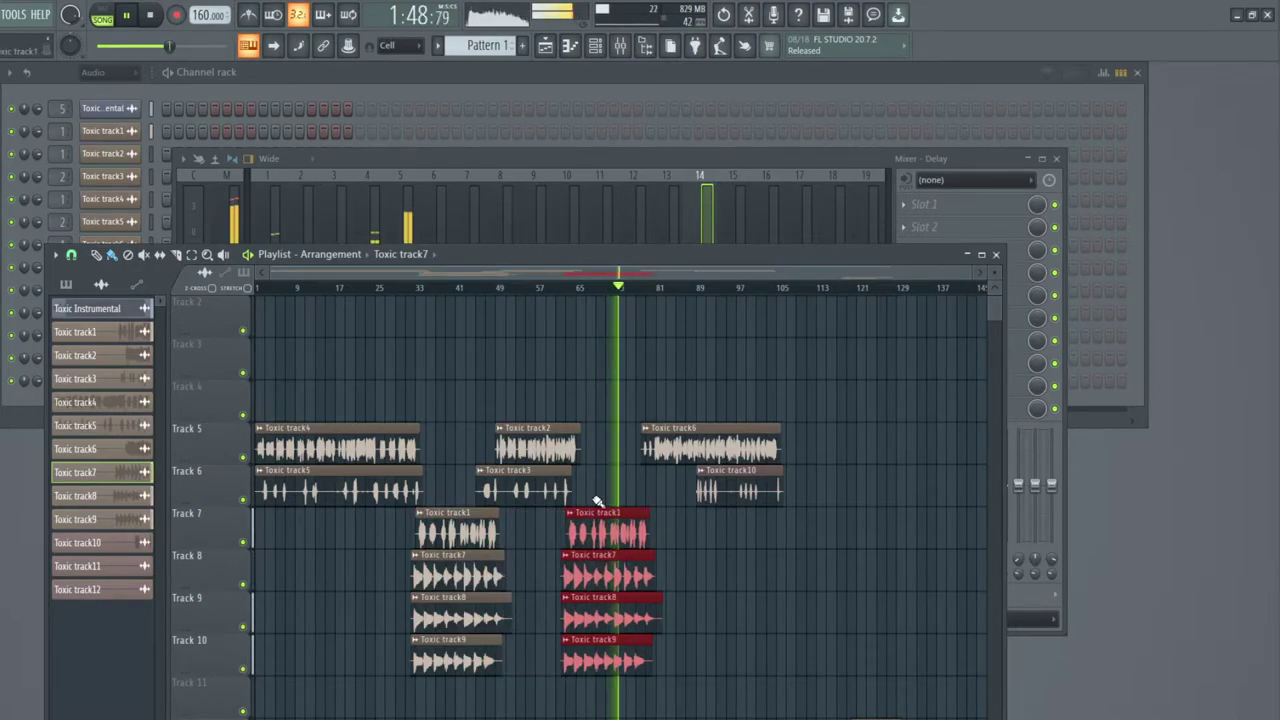
Compare playback of the original and copied clips, and shift the copies so Toxic track1 starts at bar 65.
{"action": "scroll", "coordinate": [589, 287], "scroll_direction": "up", "scroll_amount": 3}
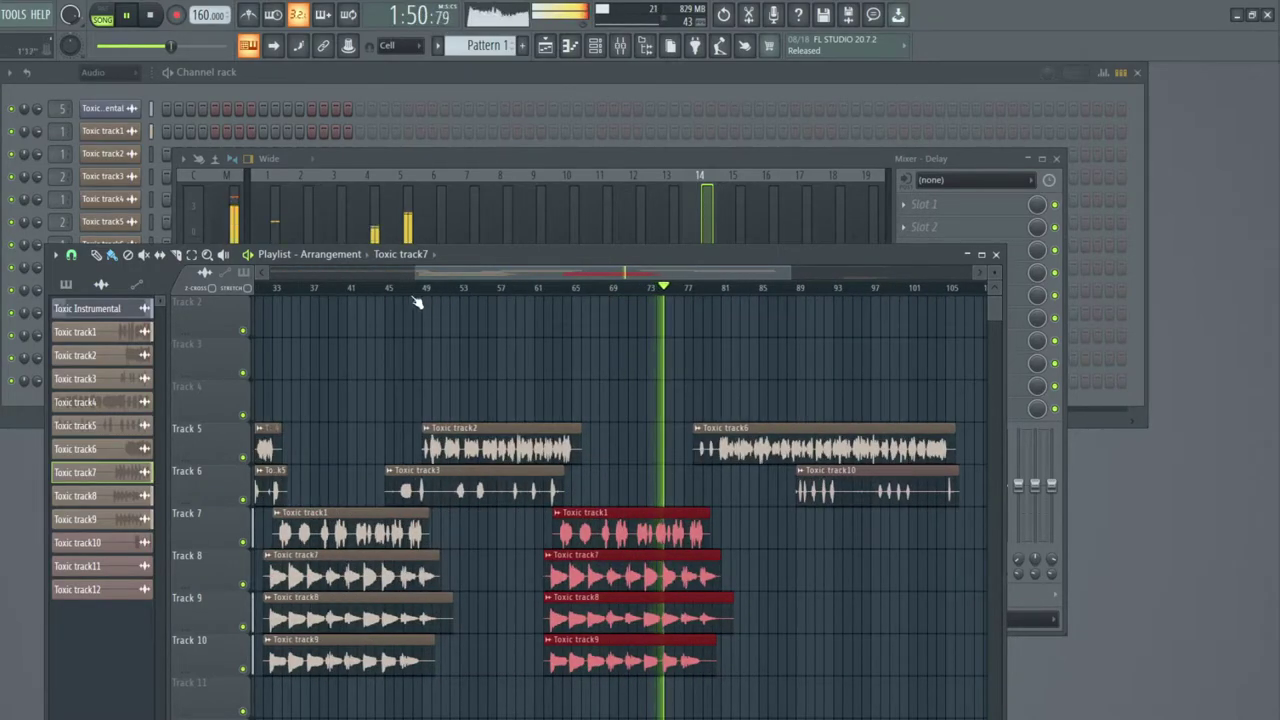
{"action": "left_click", "coordinate": [277, 287]}
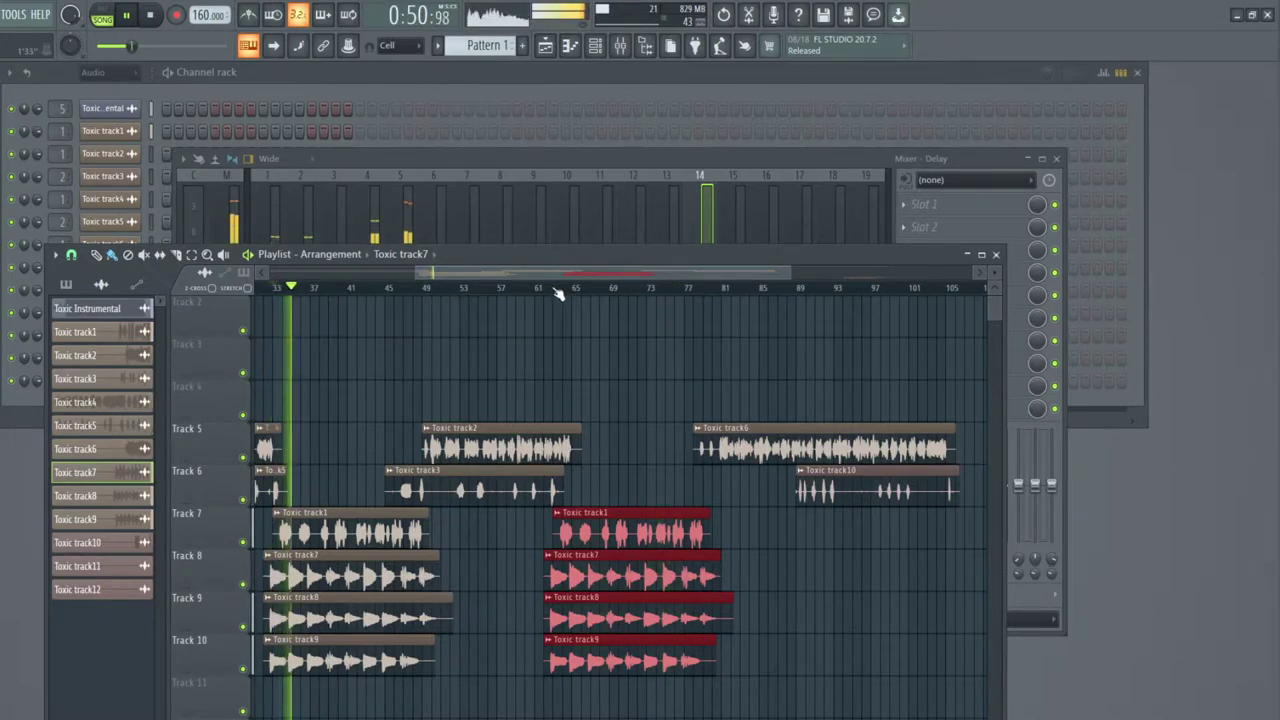
{"action": "left_click_drag", "start_coordinate": [568, 275], "coordinate": [560, 276]}
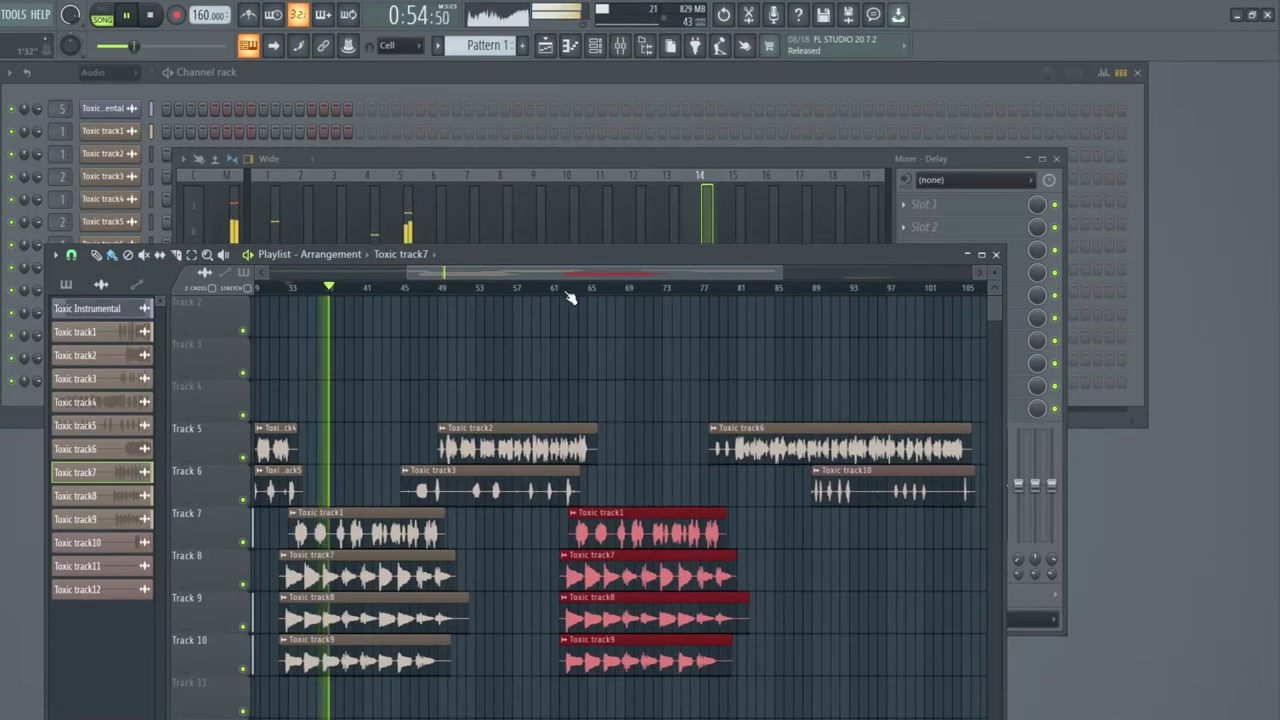
{"action": "left_click", "coordinate": [565, 289]}
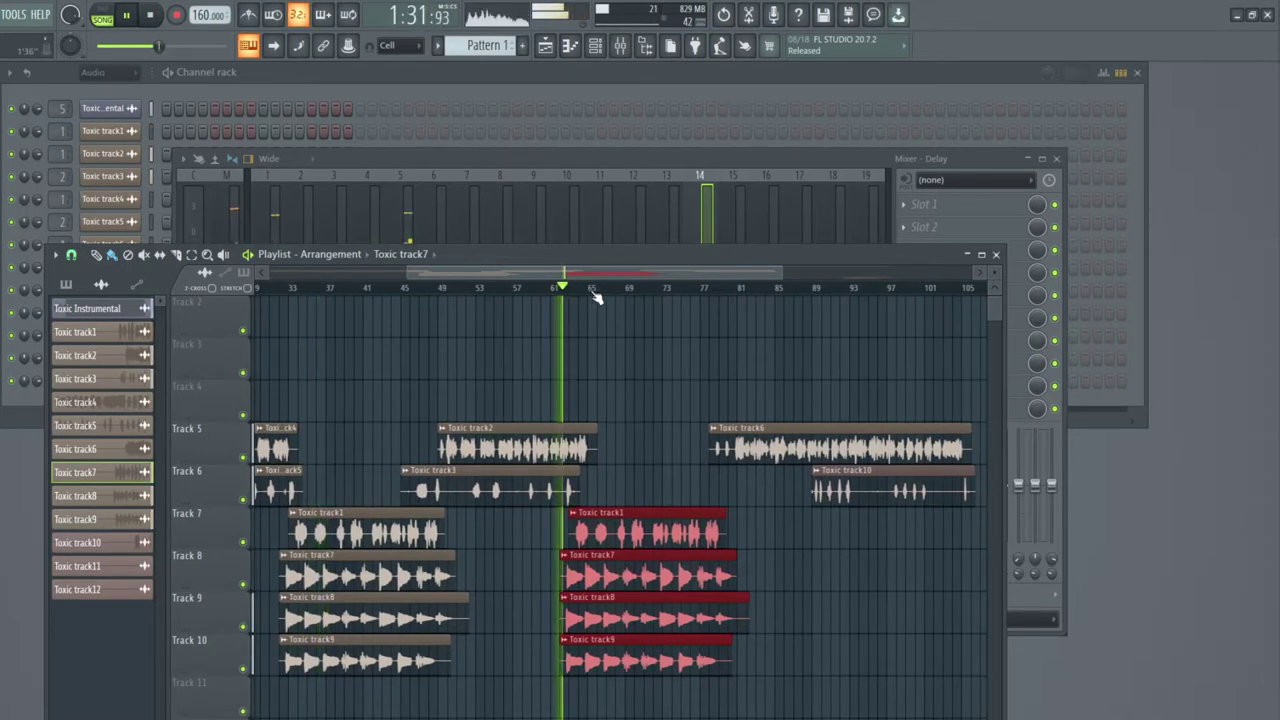
{"action": "scroll", "coordinate": [597, 292], "scroll_direction": "up", "scroll_amount": 4}
{"action": "left_click_drag", "start_coordinate": [601, 512], "coordinate": [652, 513]}
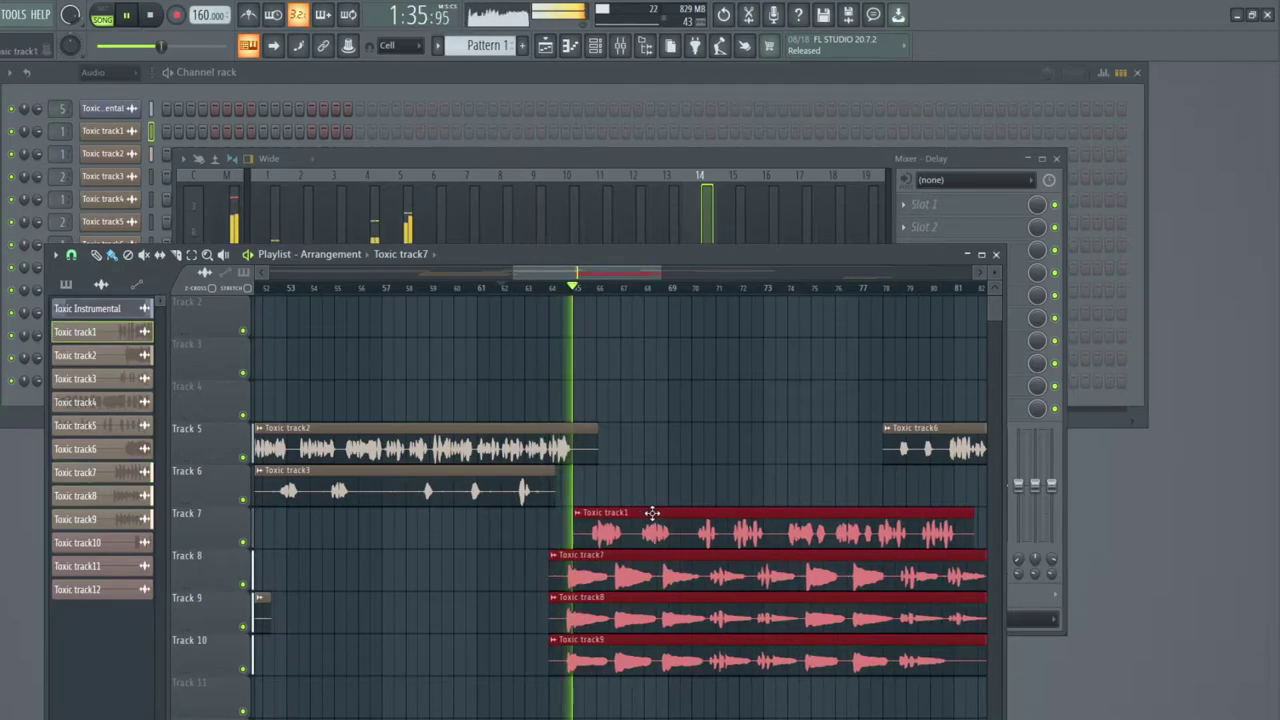
Trim the silent start and the end of the four copied clips by about half a bar each.
{"action": "left_click_drag", "start_coordinate": [607, 273], "coordinate": [645, 273]}
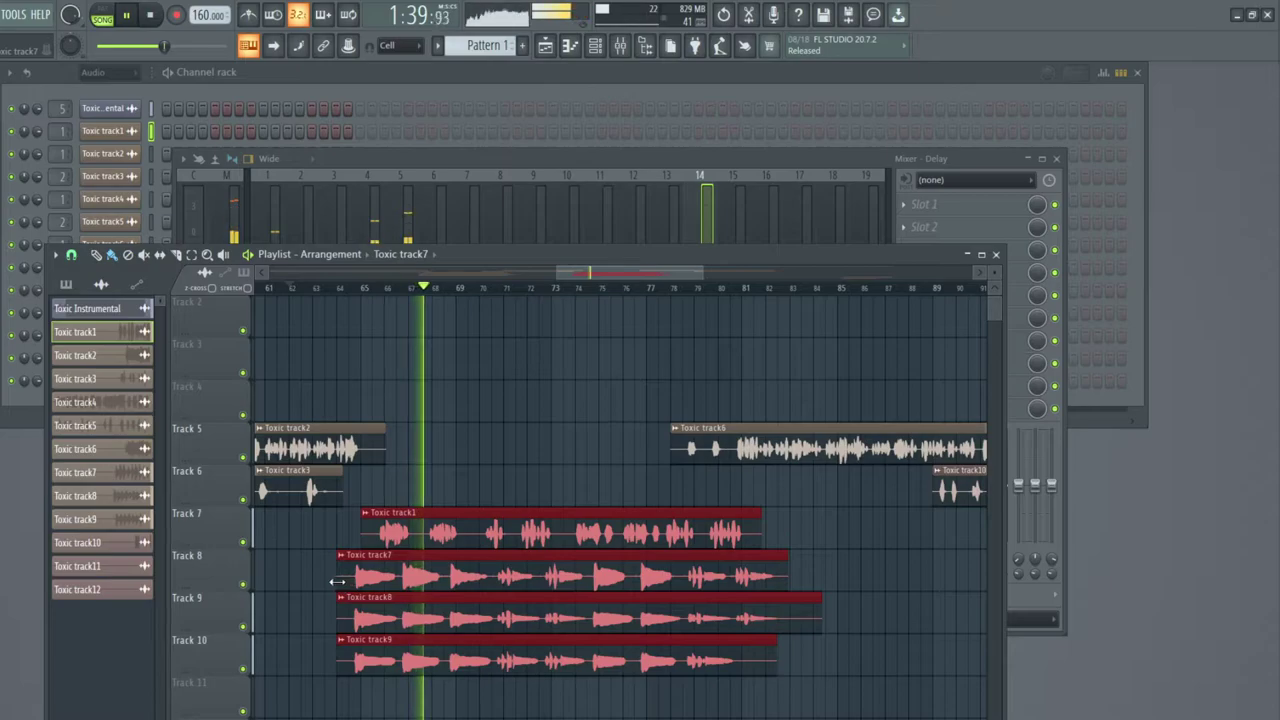
{"action": "left_click_drag", "start_coordinate": [337, 581], "coordinate": [349, 587]}
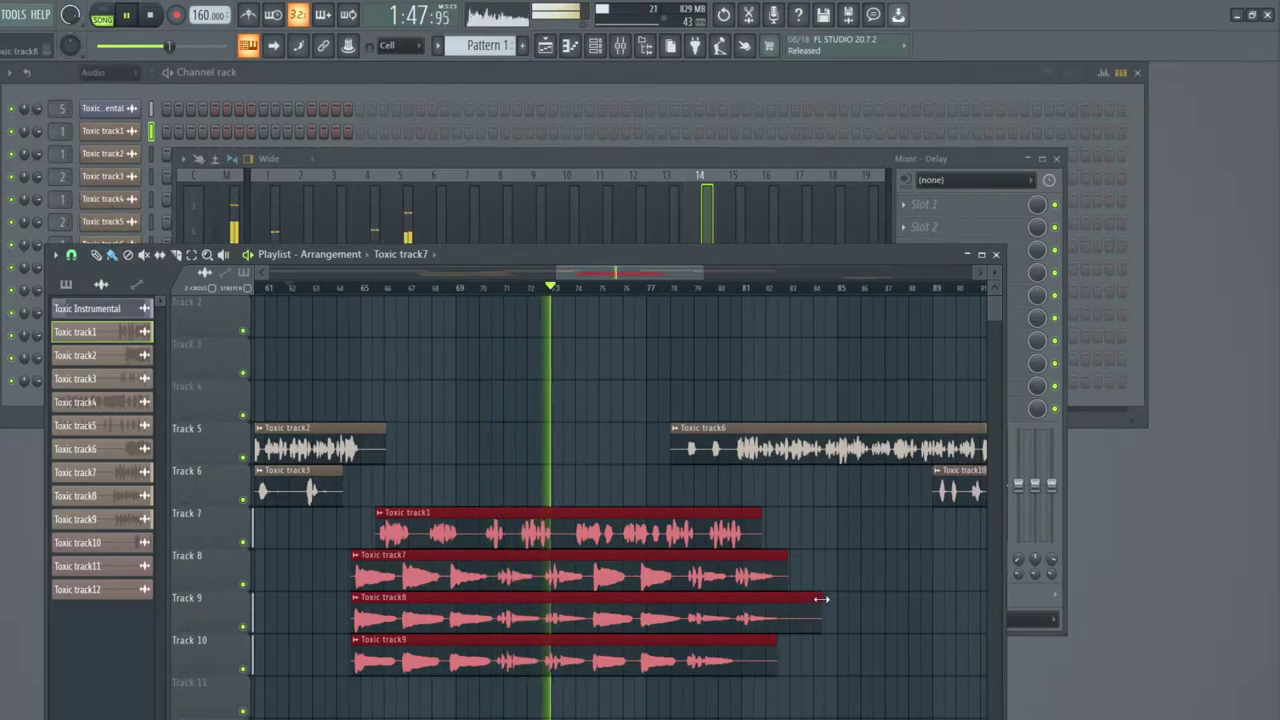
{"action": "left_click_drag", "start_coordinate": [821, 598], "coordinate": [810, 598]}
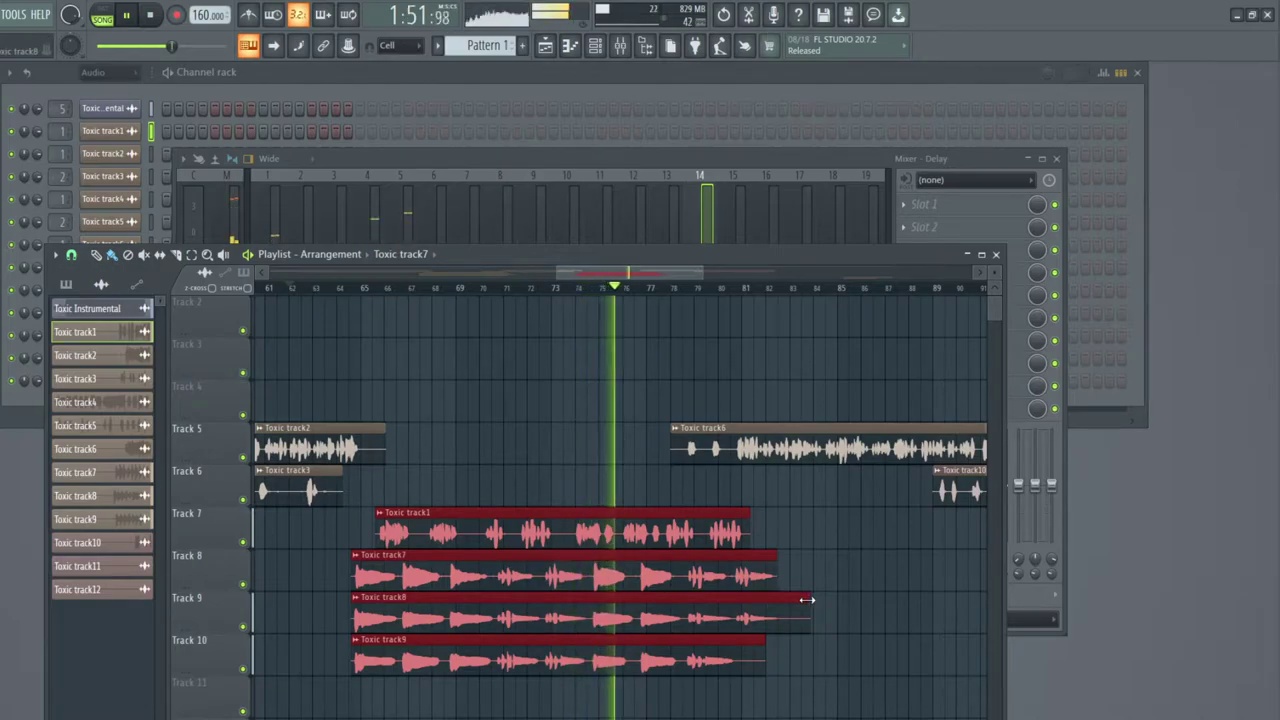
Replay the copied section, move the Playlist window up and raise Insert 4's fader slightly in the mixer.
{"action": "left_click", "coordinate": [470, 156]}
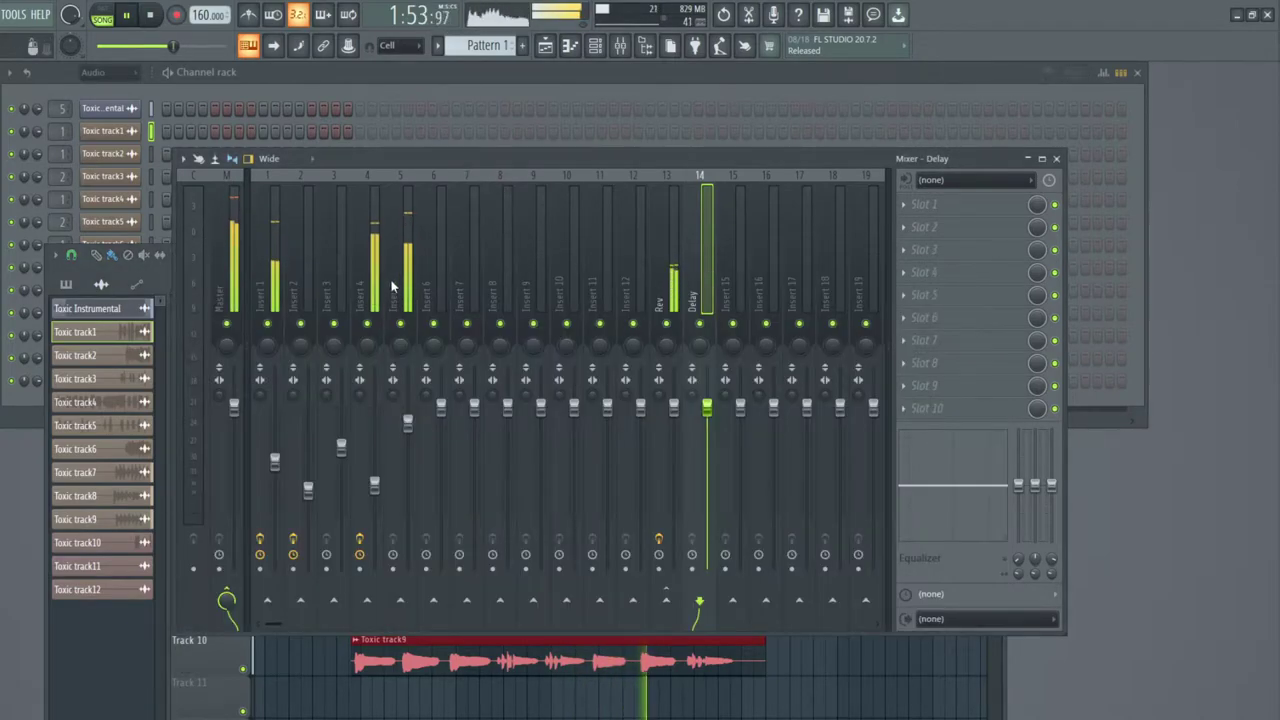
{"action": "left_click", "coordinate": [363, 287]}
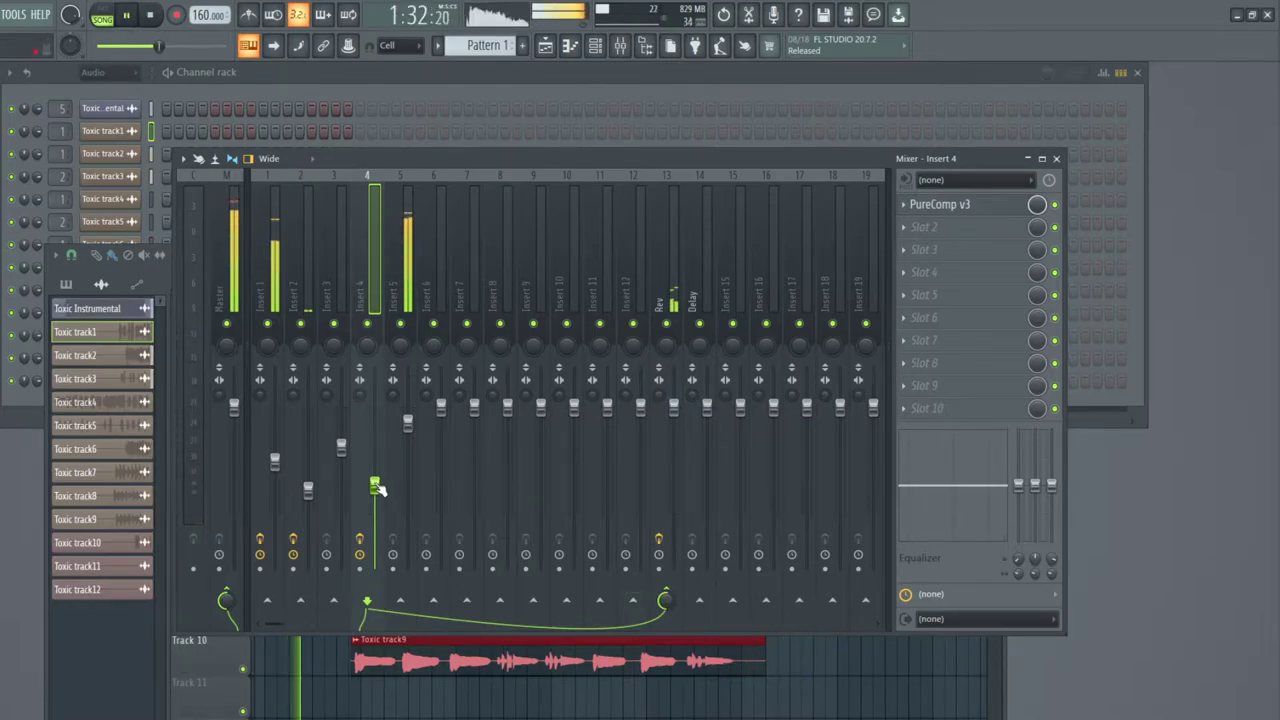
{"action": "left_click", "coordinate": [30, 404]}
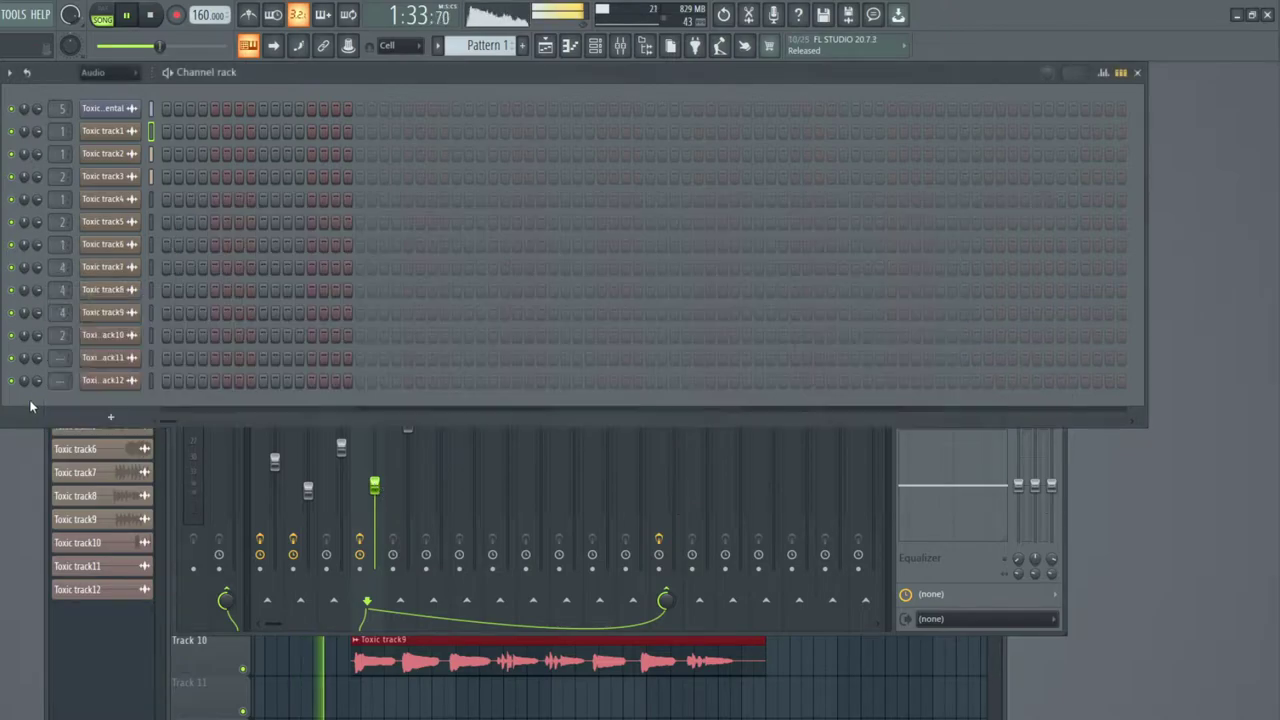
{"action": "left_click", "coordinate": [39, 516]}
{"action": "left_click_drag", "start_coordinate": [506, 247], "coordinate": [561, 153]}
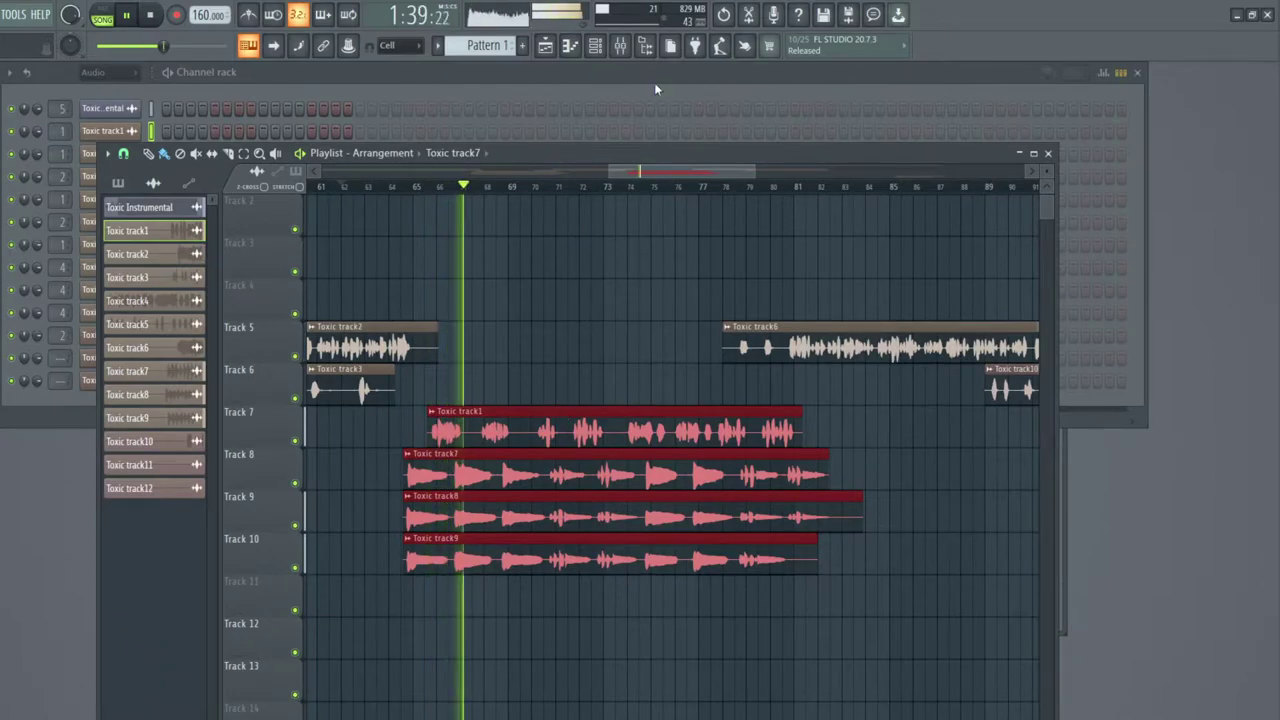
{"action": "left_click", "coordinate": [620, 46]}
{"action": "mouse_move", "coordinate": [375, 480]}
{"action": "left_mouse_down"}
{"action": "mouse_move", "coordinate": [375, 466]}
{"action": "mouse_move", "coordinate": [376, 477]}
{"action": "left_mouse_up"}
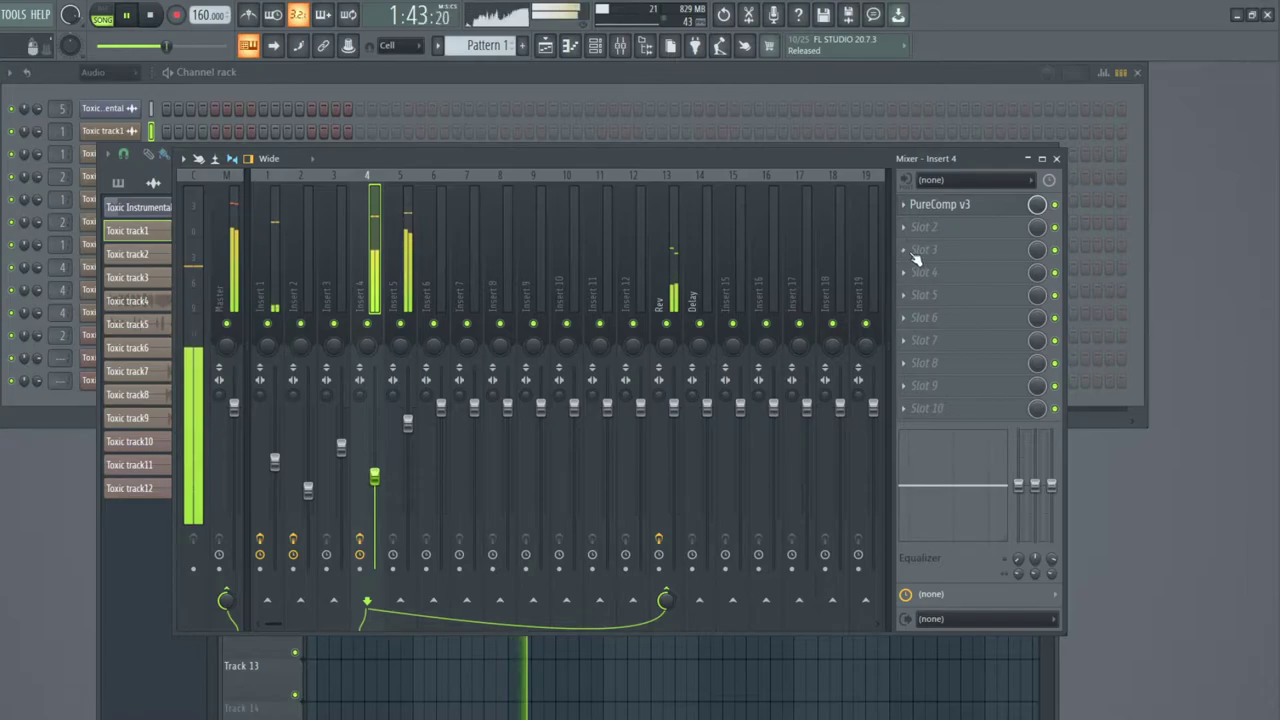
Copy Insert 1's PureComp v3 preset into the second effect slot of Insert 4.
{"action": "left_click", "coordinate": [258, 274]}
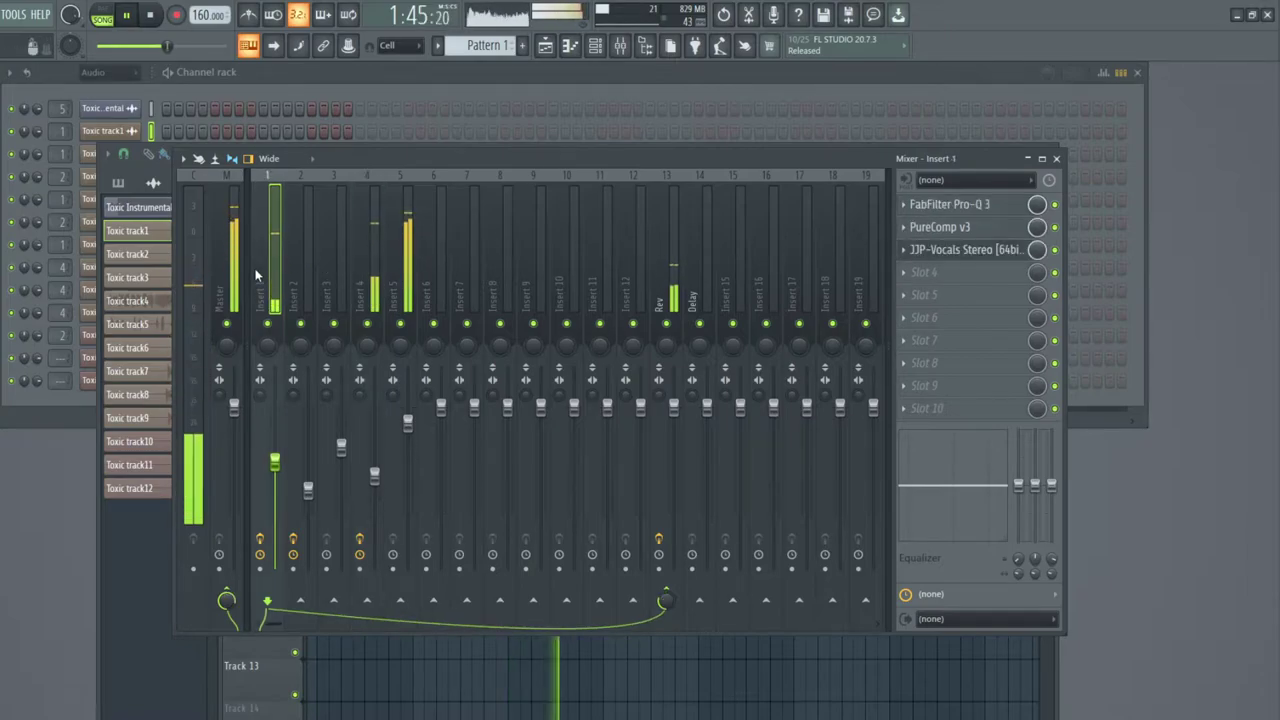
{"action": "left_click", "coordinate": [905, 227]}
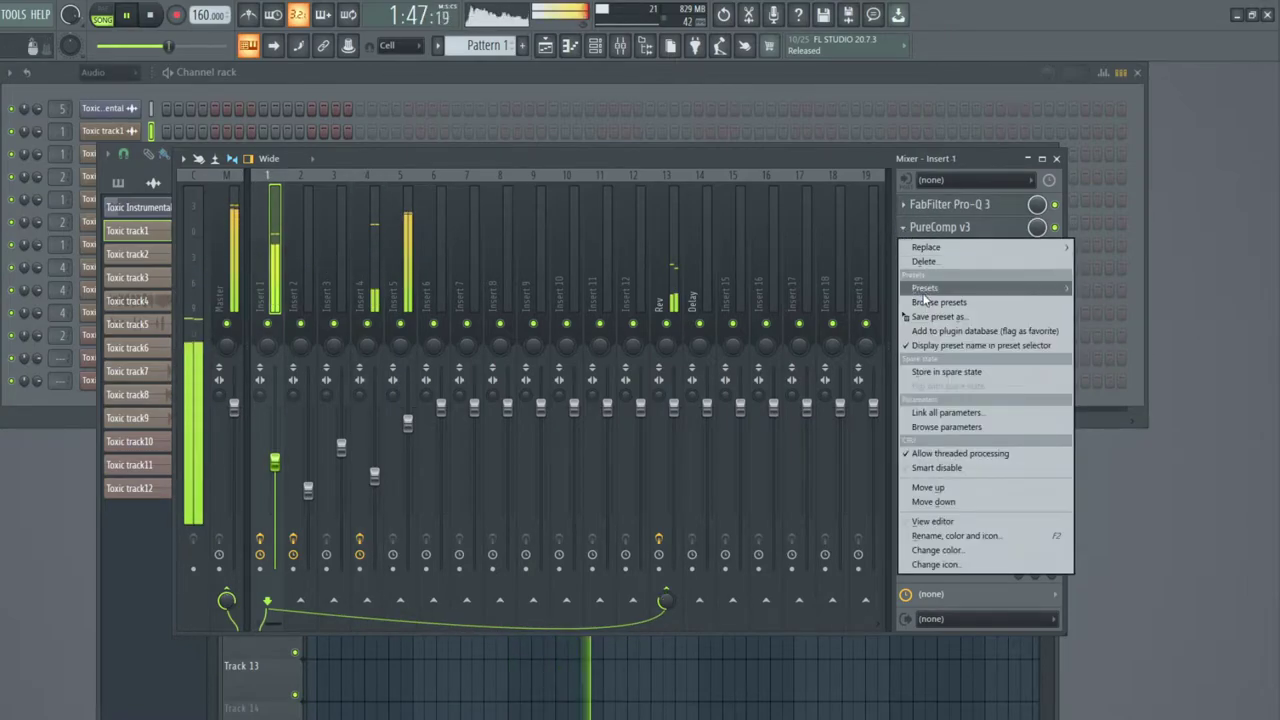
{"action": "left_click", "coordinate": [936, 316]}
{"action": "left_click_drag", "start_coordinate": [420, 320], "coordinate": [367, 320]}
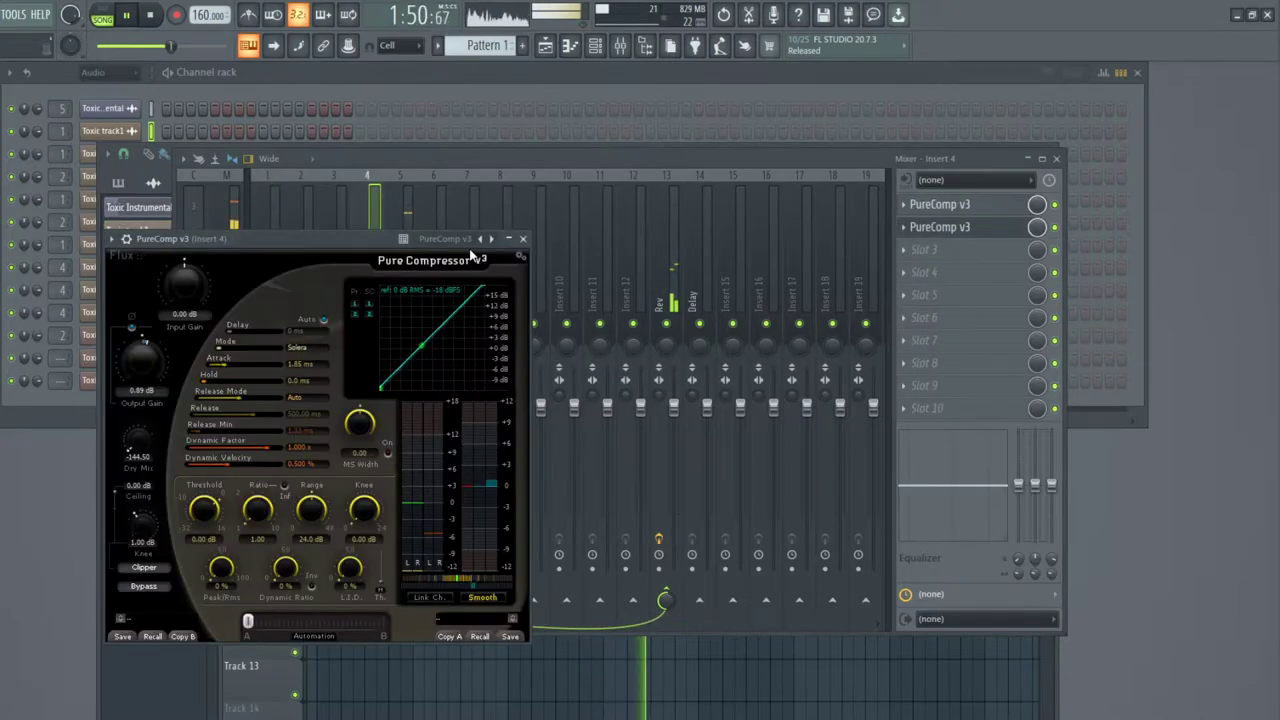
Close Insert 4's compressor window and bypass JJP-Vocals Stereo on Insert 1 to compare the vocal sound.
{"action": "left_click", "coordinate": [522, 238]}
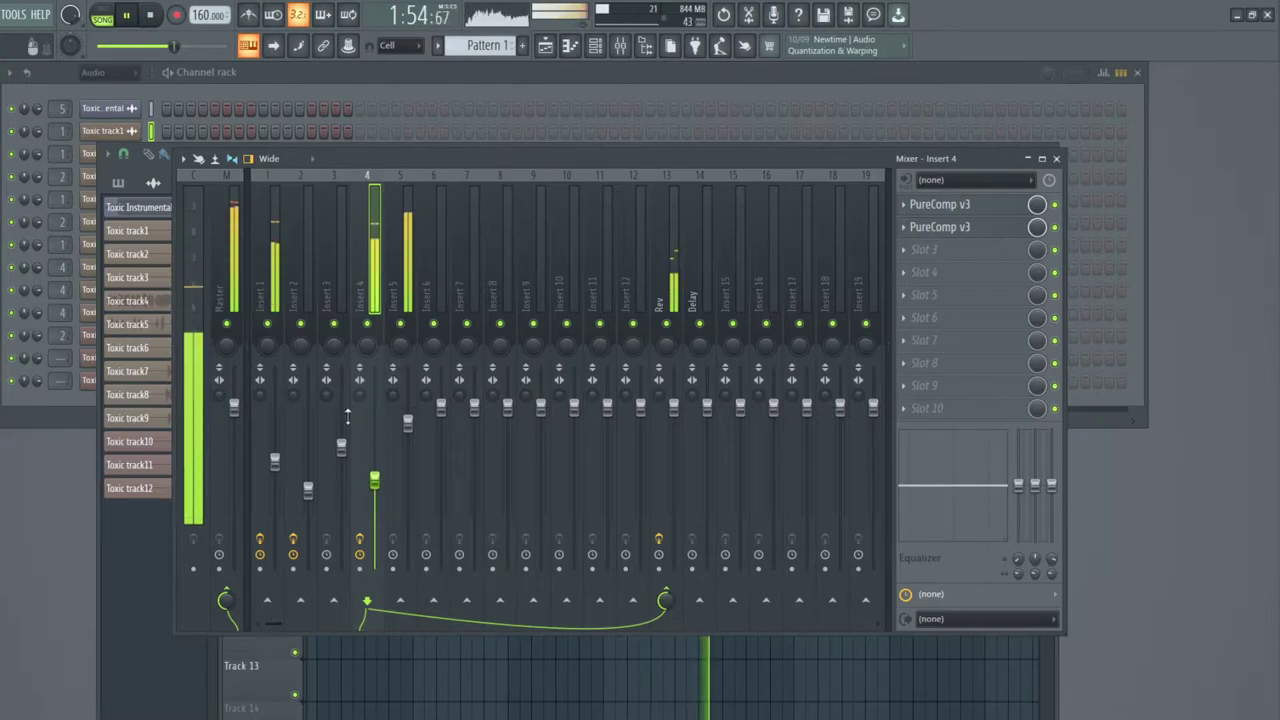
{"action": "left_click", "coordinate": [266, 287]}
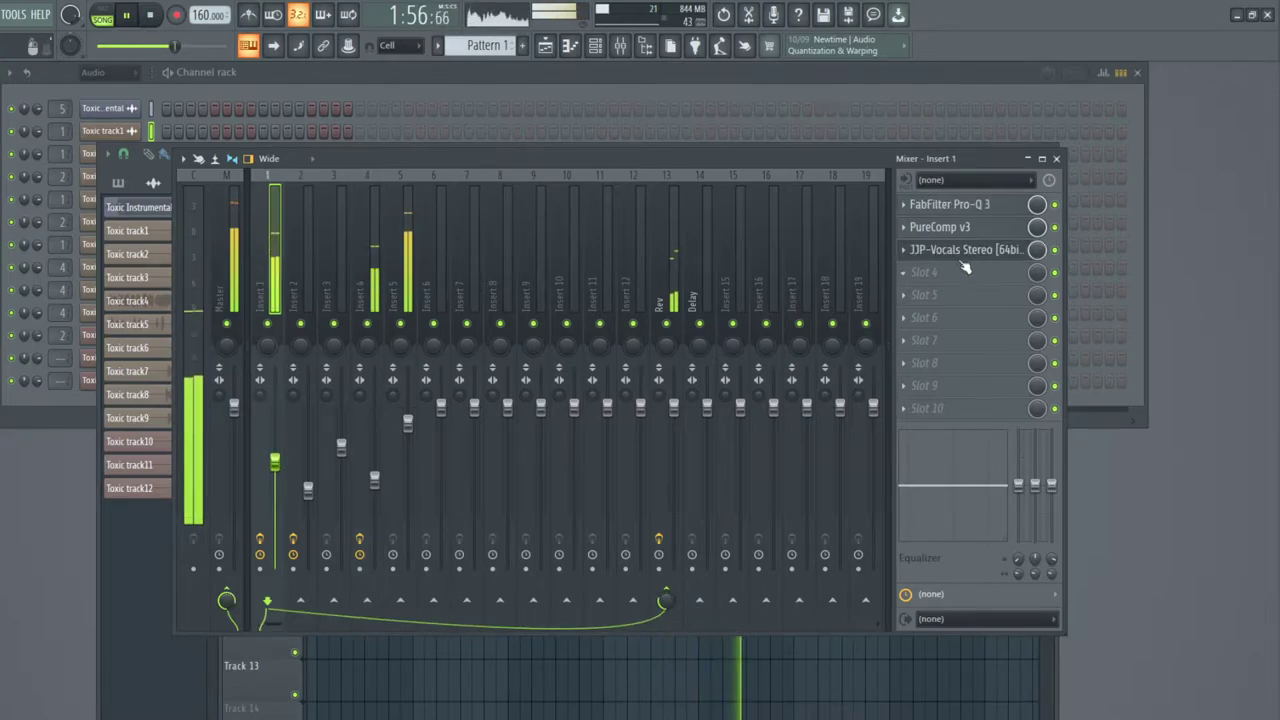
{"action": "left_click", "coordinate": [904, 251]}
{"action": "left_click", "coordinate": [1055, 251]}
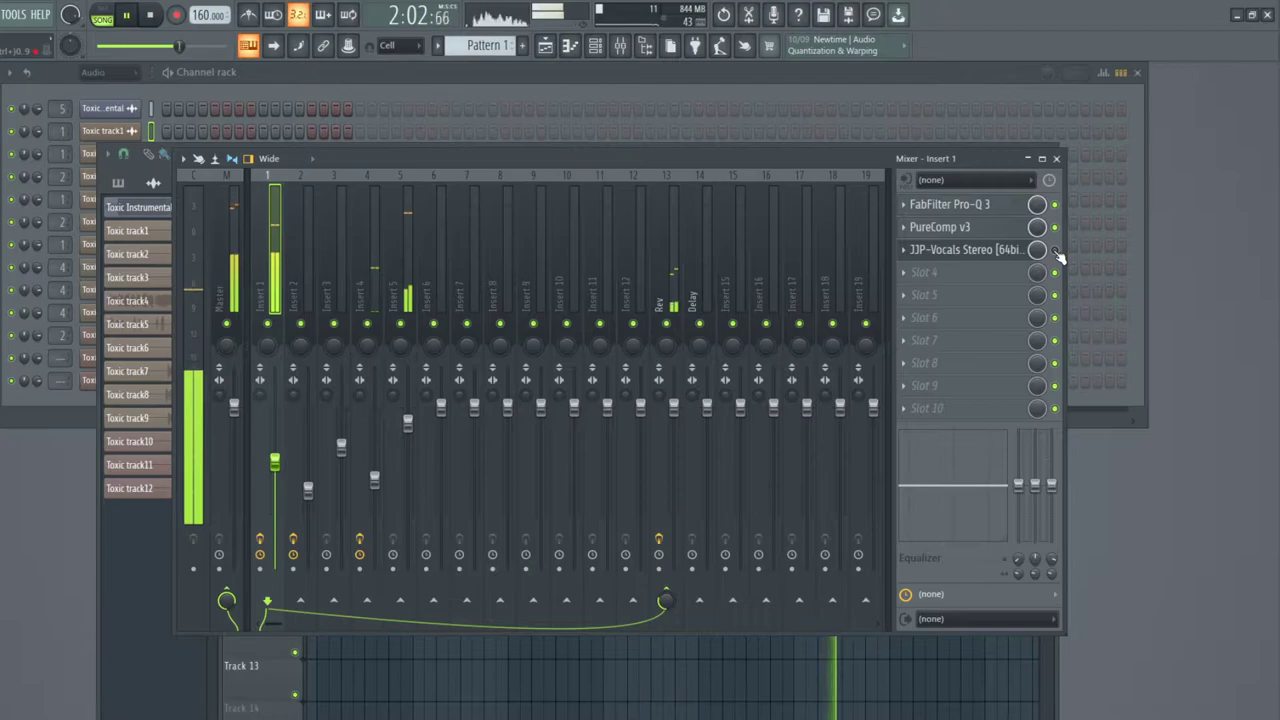
Copy Insert 1's JJP-Vocals Stereo preset into Insert 2's third effect slot and nudge Insert 2's fader.
{"action": "right_click", "coordinate": [980, 255]}
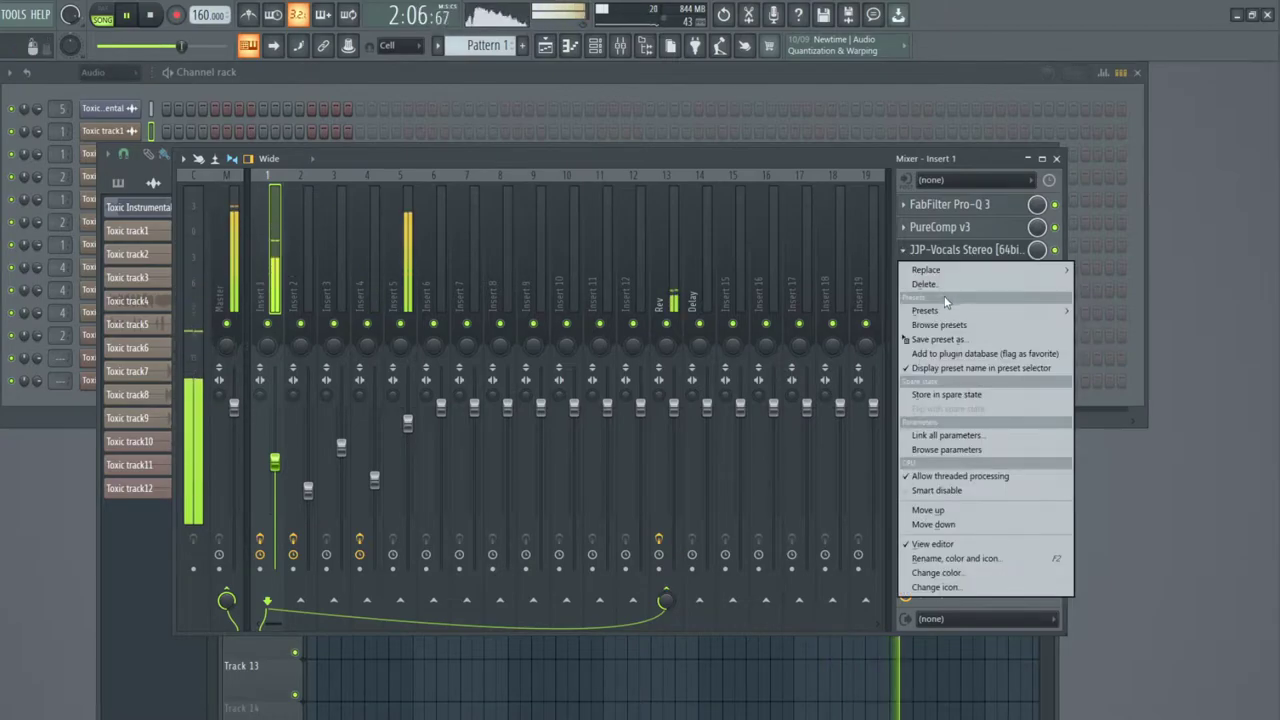
{"action": "mouse_move", "coordinate": [946, 314]}
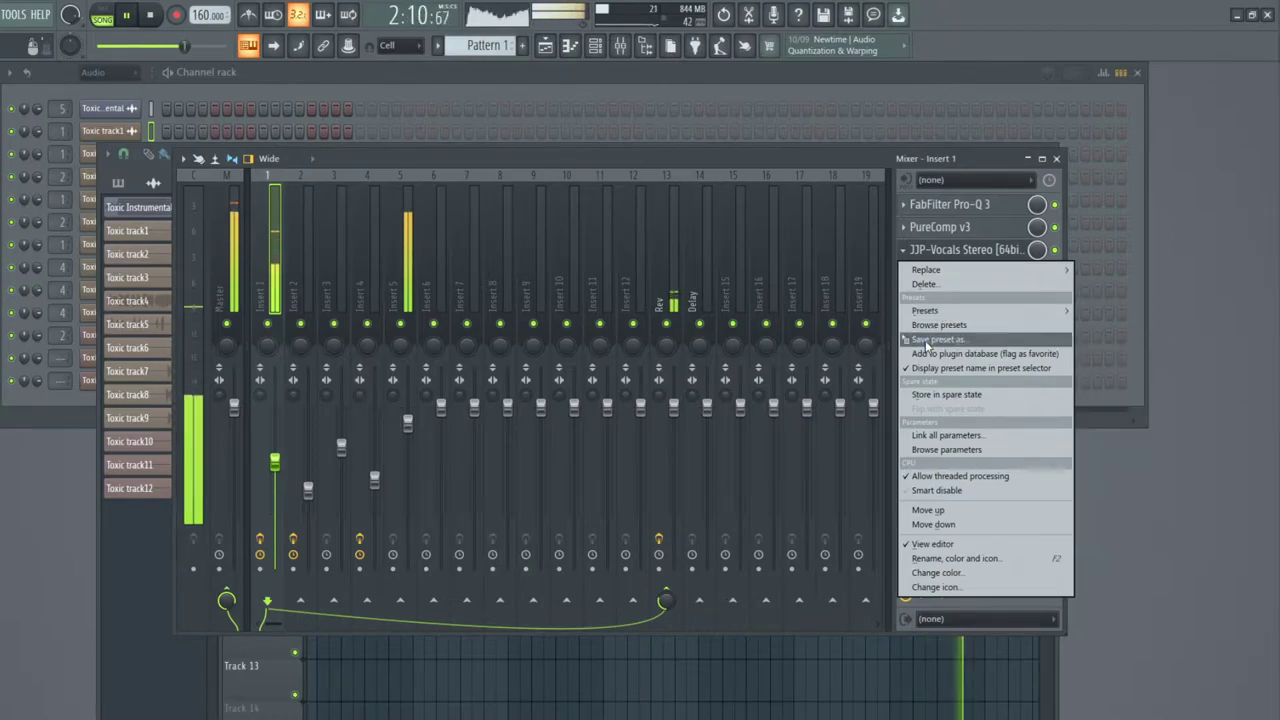
{"action": "left_click", "coordinate": [938, 339]}
{"action": "left_click", "coordinate": [294, 312]}
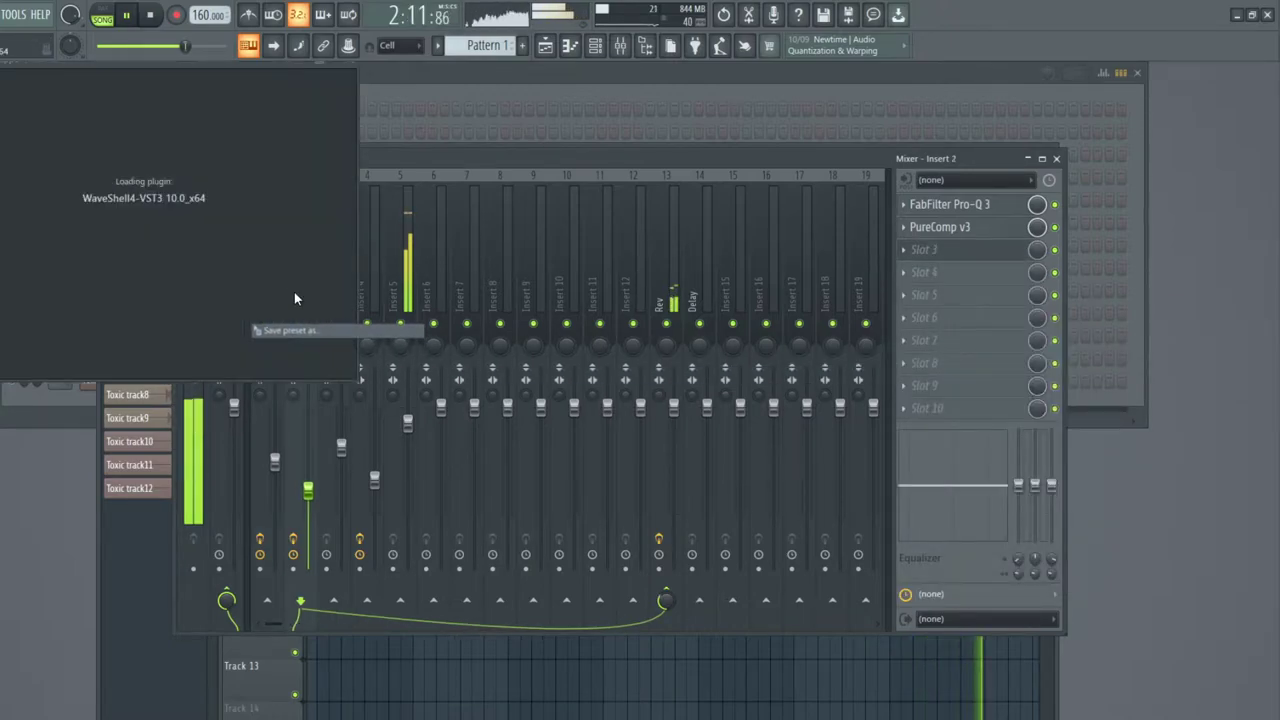
{"action": "left_click", "coordinate": [492, 69]}
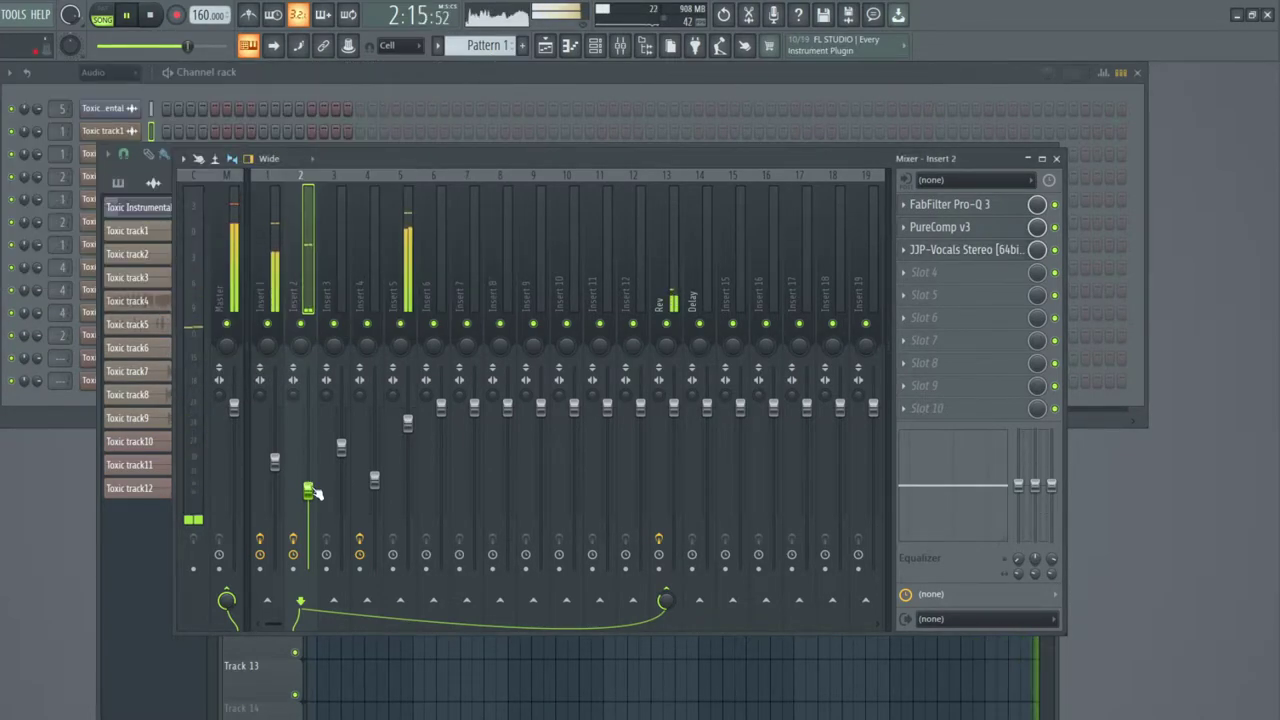
{"action": "left_click_drag", "start_coordinate": [309, 493], "coordinate": [310, 500]}
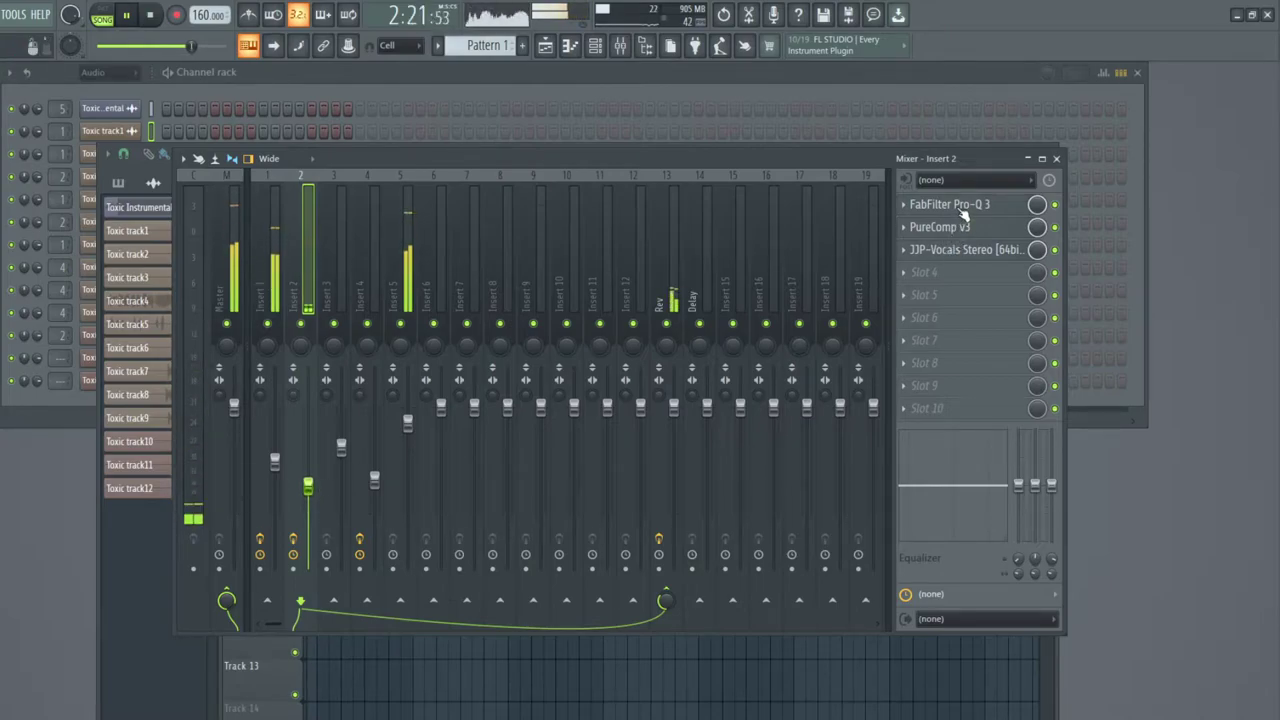
Try different orders for the FabFilter Pro-Q 3, PureComp v3 and JJP-Vocals Stereo effects on Insert 2.
{"action": "left_click_drag", "start_coordinate": [964, 210], "coordinate": [965, 257]}
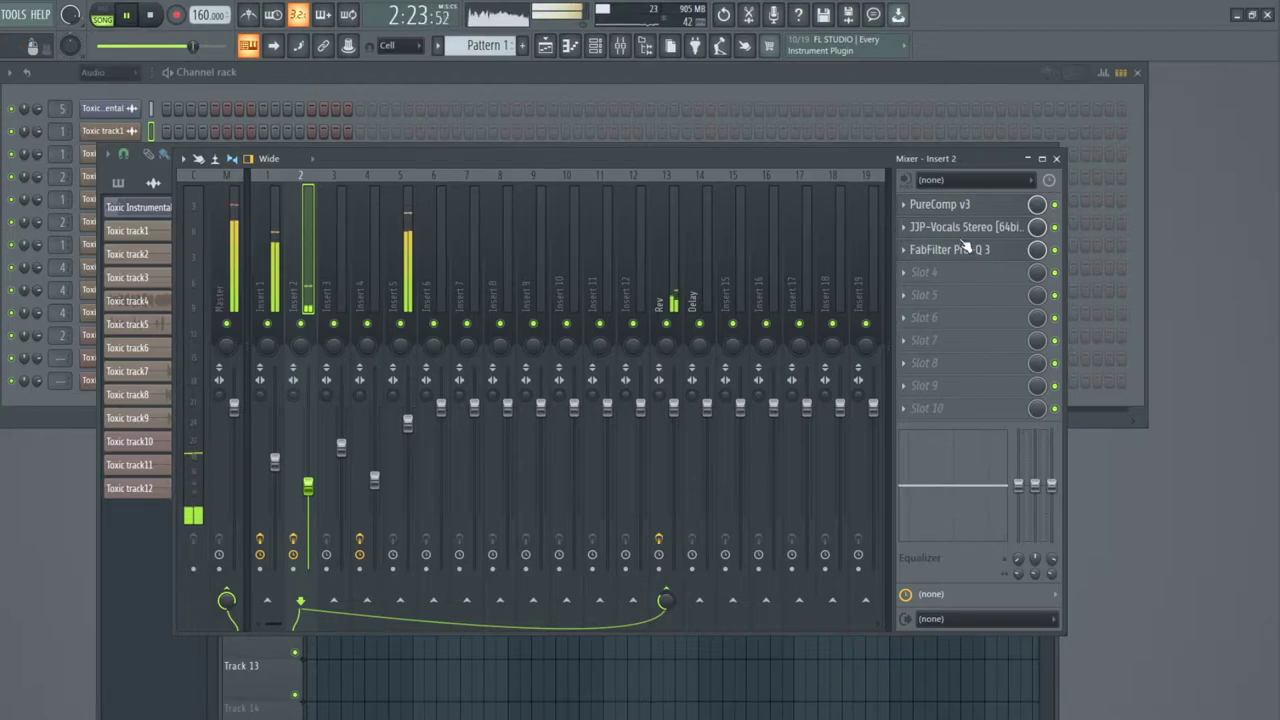
{"action": "left_click_drag", "start_coordinate": [965, 210], "coordinate": [966, 251]}
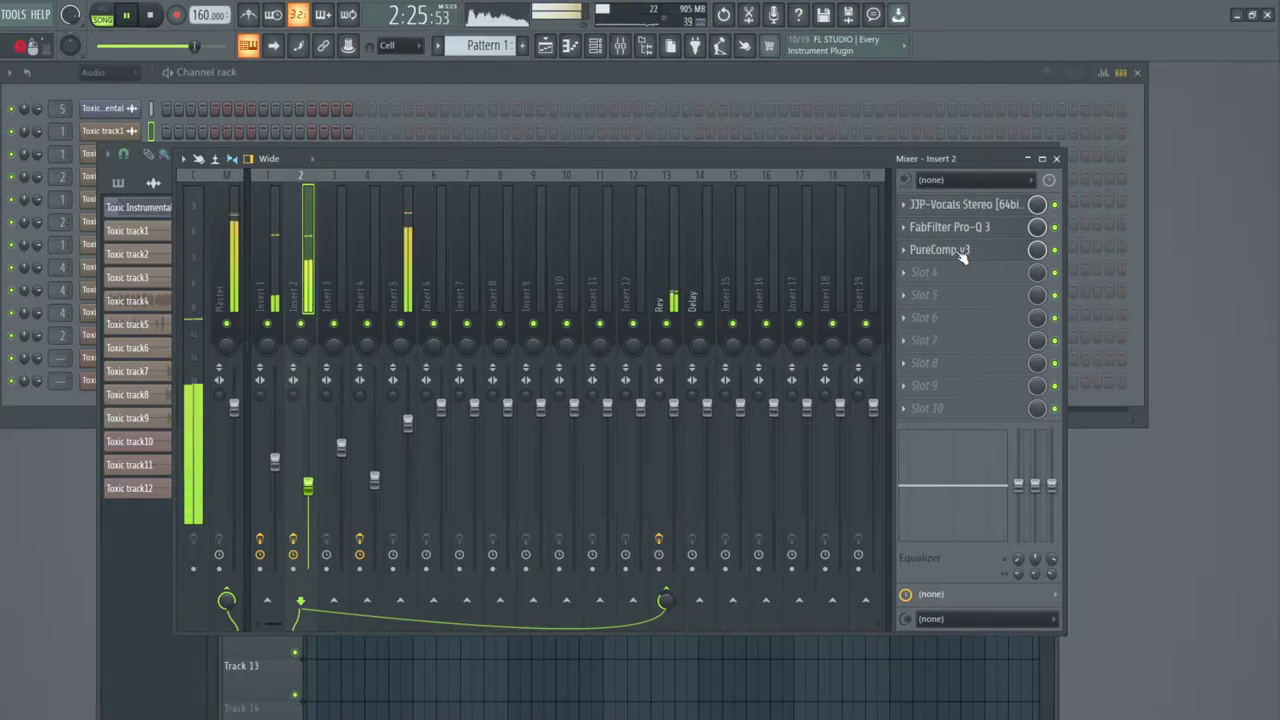
{"action": "left_click_drag", "start_coordinate": [966, 210], "coordinate": [970, 256]}
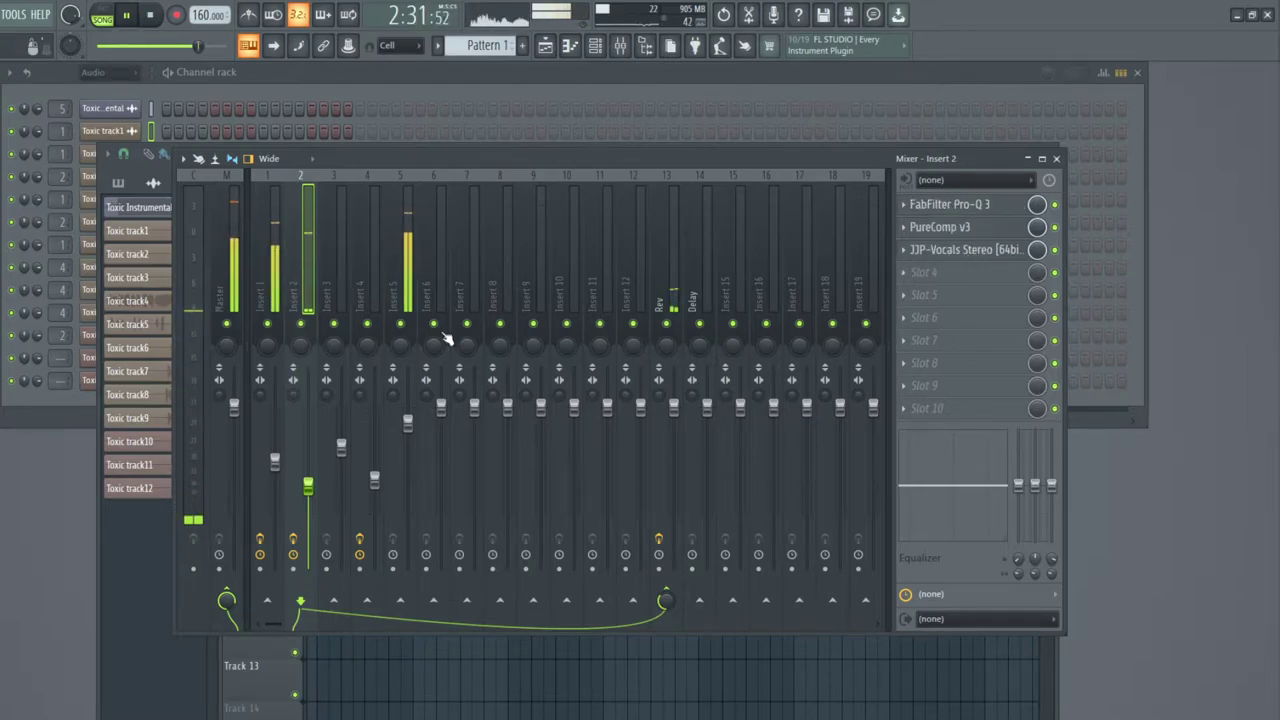
Copy Insert 2's JJP-Vocals Stereo preset into Insert 4's third effect slot and adjust the Highs in Insert 4's copy.
{"action": "left_click", "coordinate": [906, 252]}
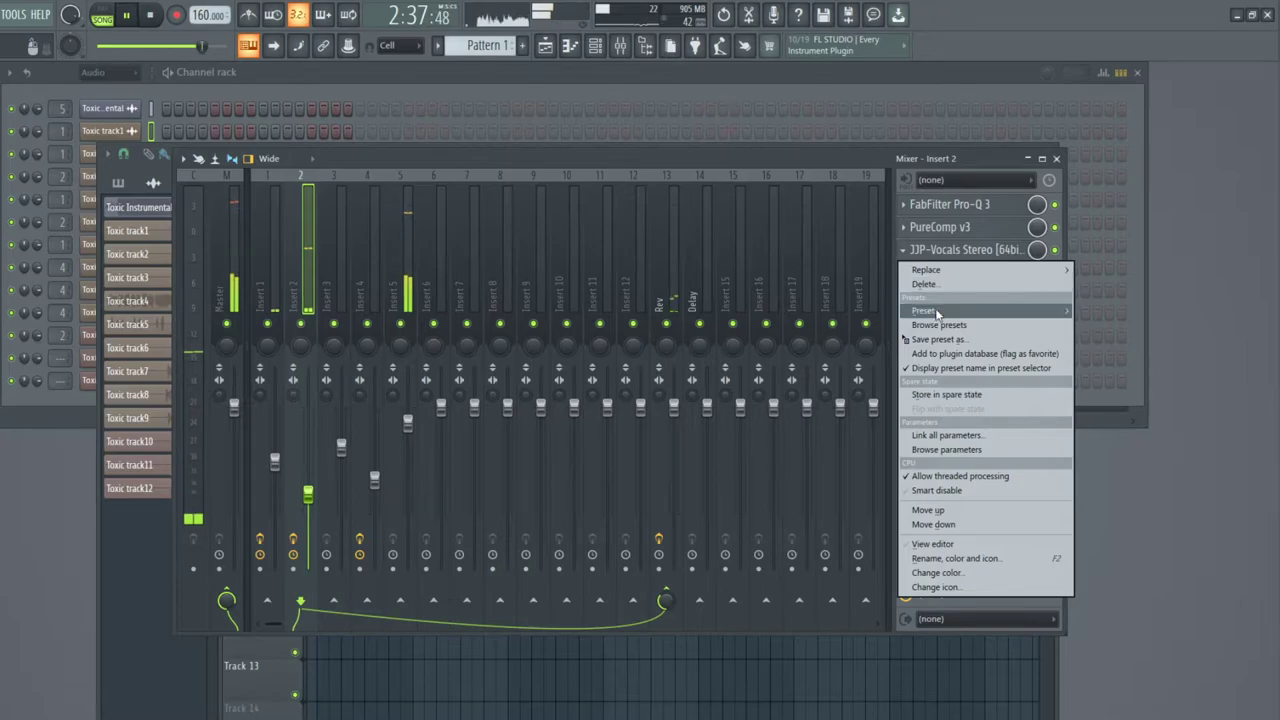
{"action": "left_click_drag", "start_coordinate": [936, 338], "coordinate": [360, 284]}
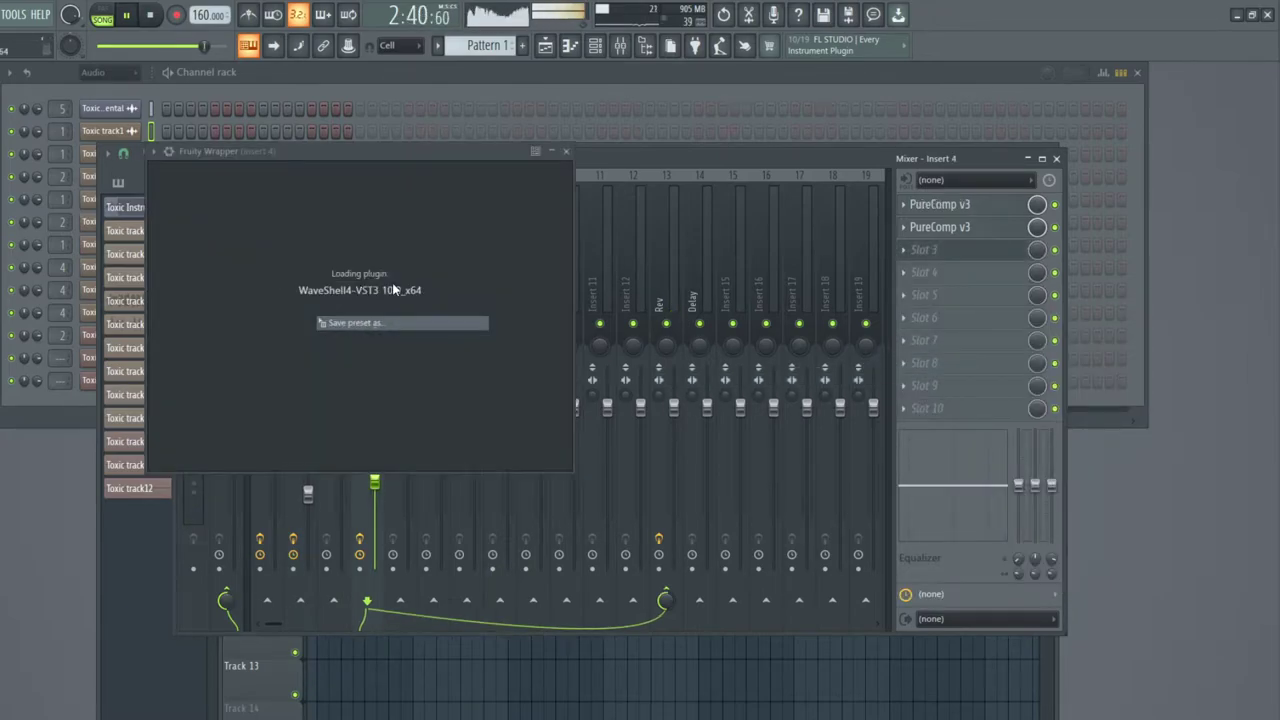
{"action": "left_click", "coordinate": [709, 152]}
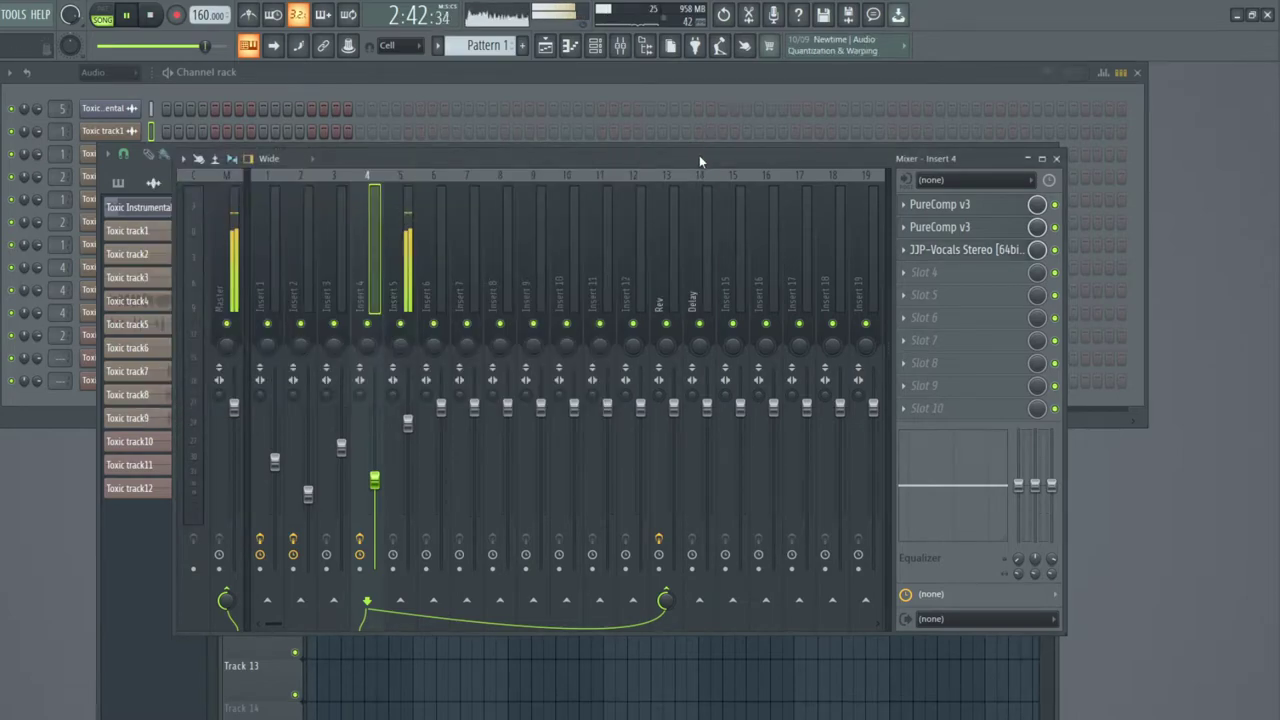
{"action": "left_click", "coordinate": [982, 252]}
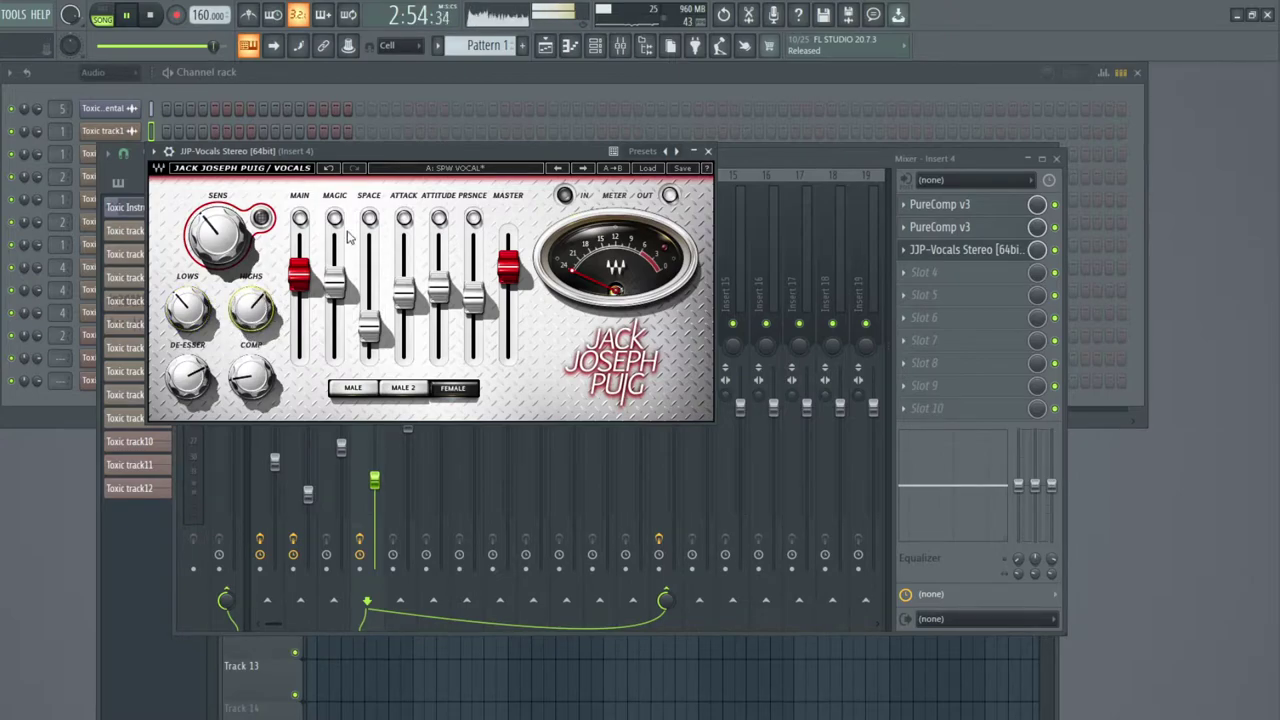
{"action": "left_click", "coordinate": [709, 152]}
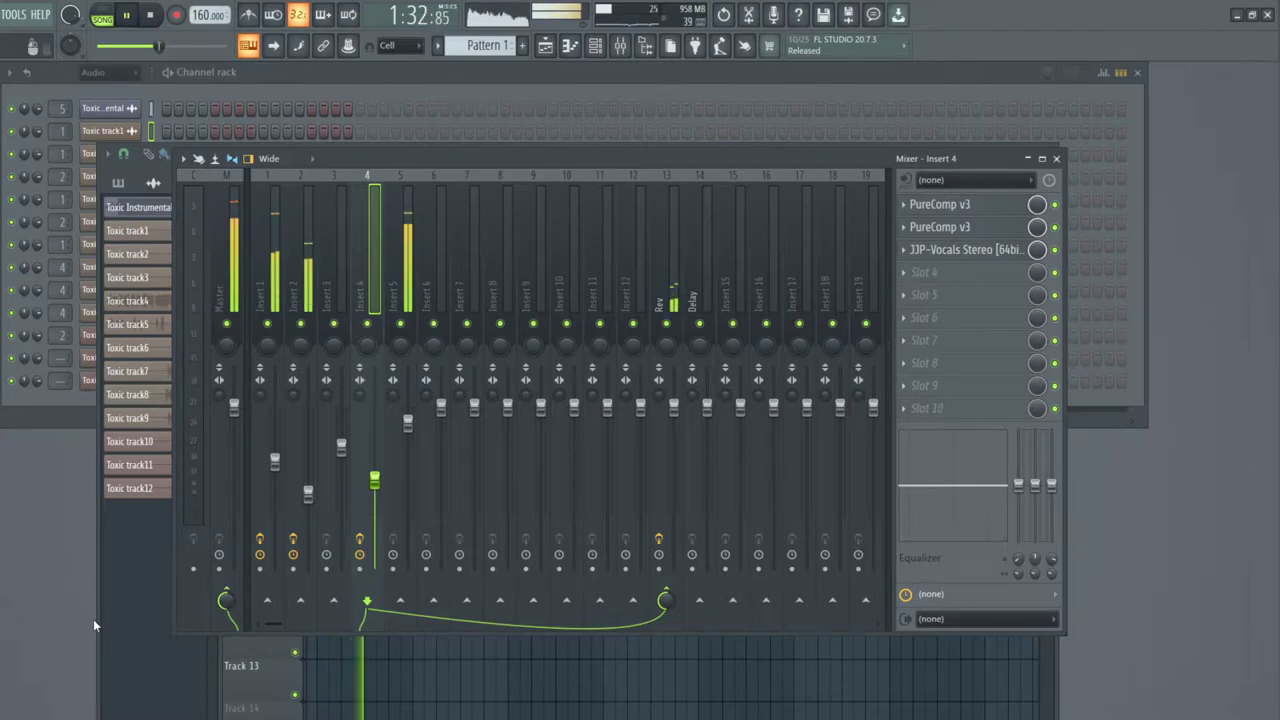
Replay the arrangement from about bar 63, just before the copied clips, and return to the mixer.
{"action": "left_click", "coordinate": [105, 613]}
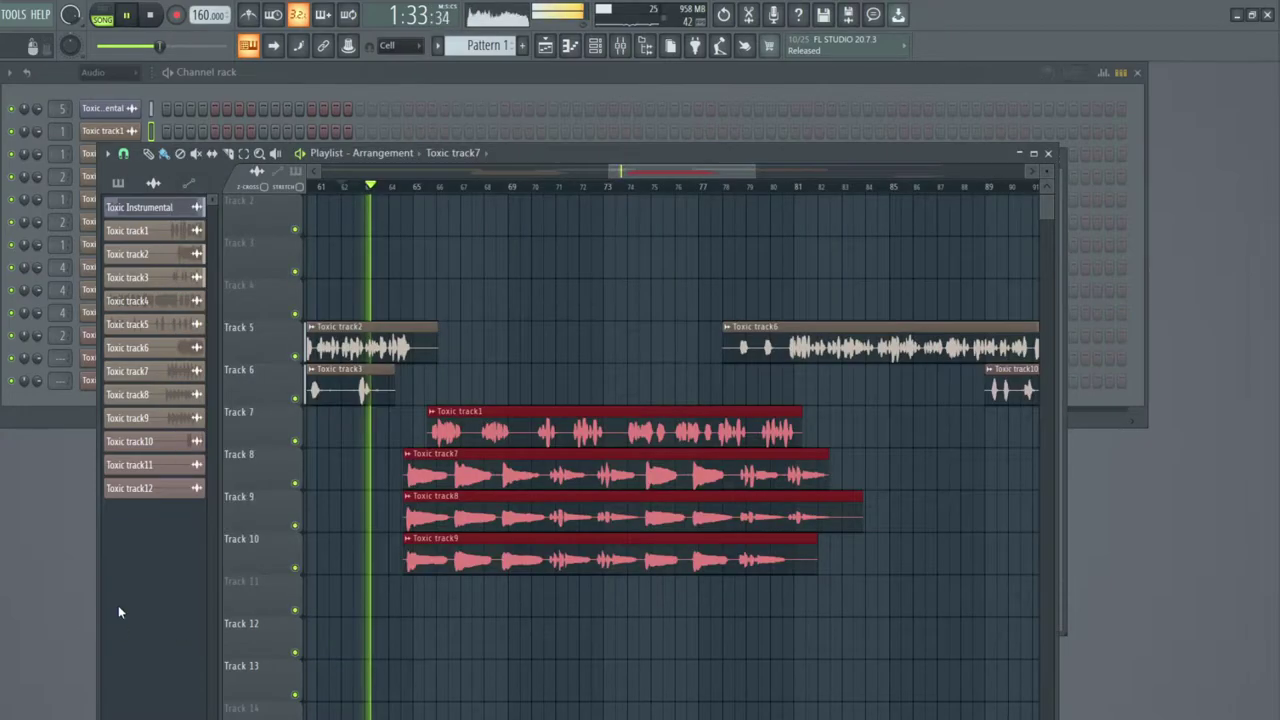
{"action": "scroll", "coordinate": [551, 190], "scroll_direction": "down", "scroll_amount": 1}
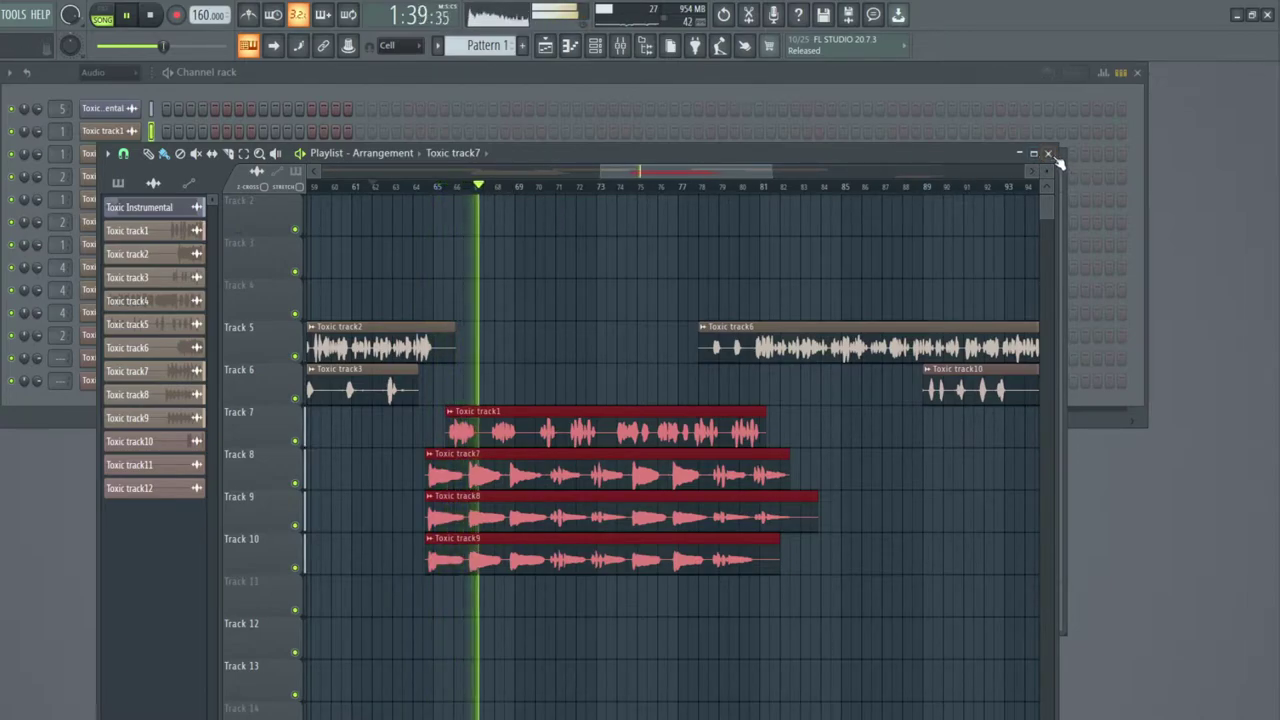
{"action": "left_click", "coordinate": [434, 186]}
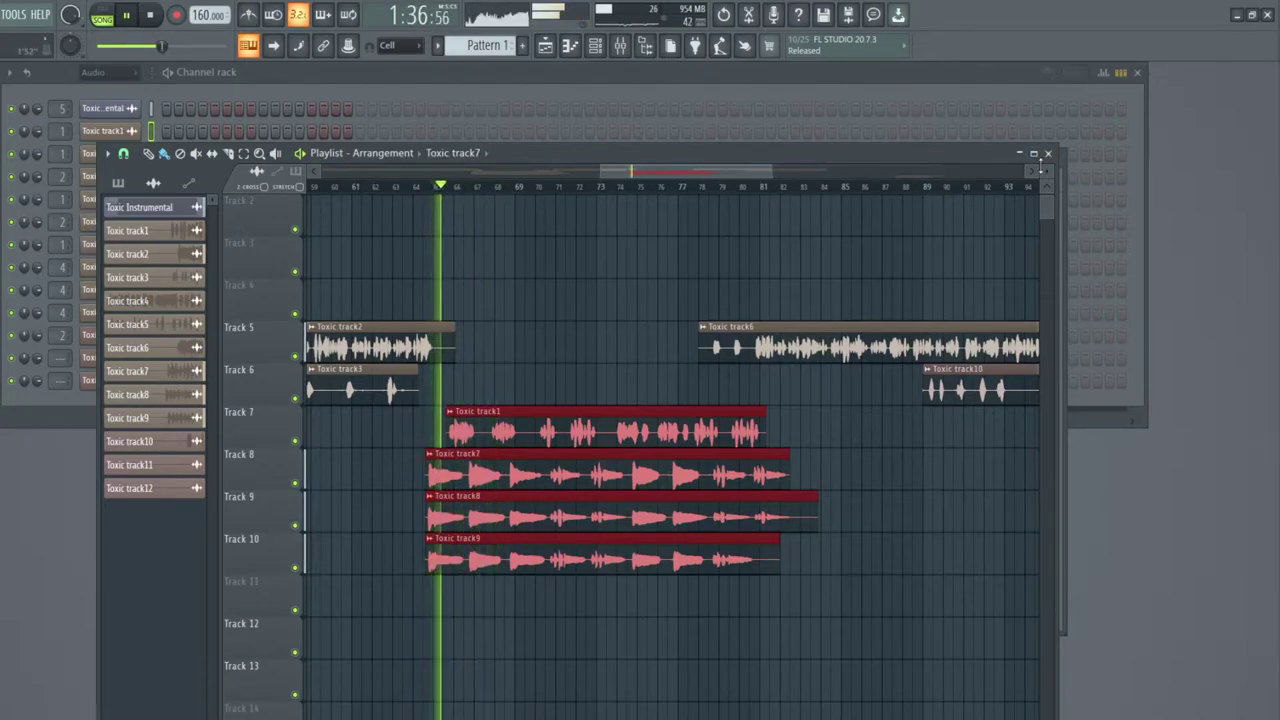
{"action": "left_click", "coordinate": [400, 186]}
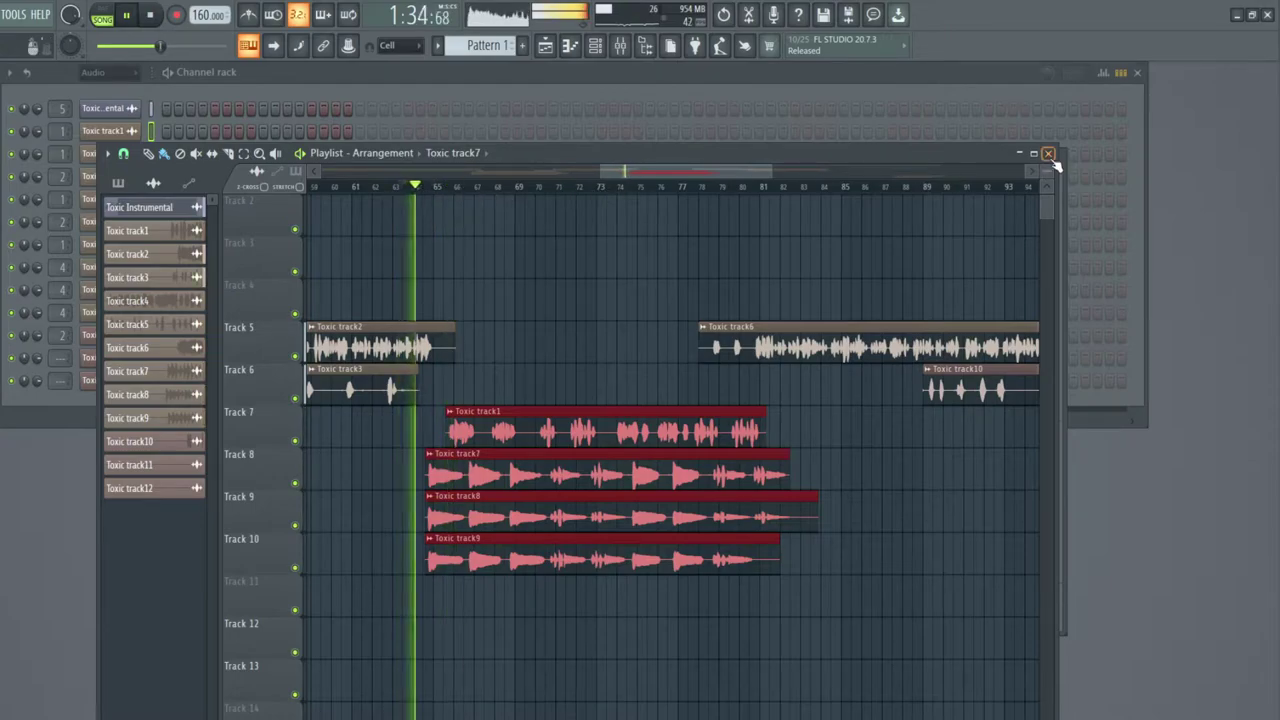
{"action": "left_click", "coordinate": [1048, 153]}
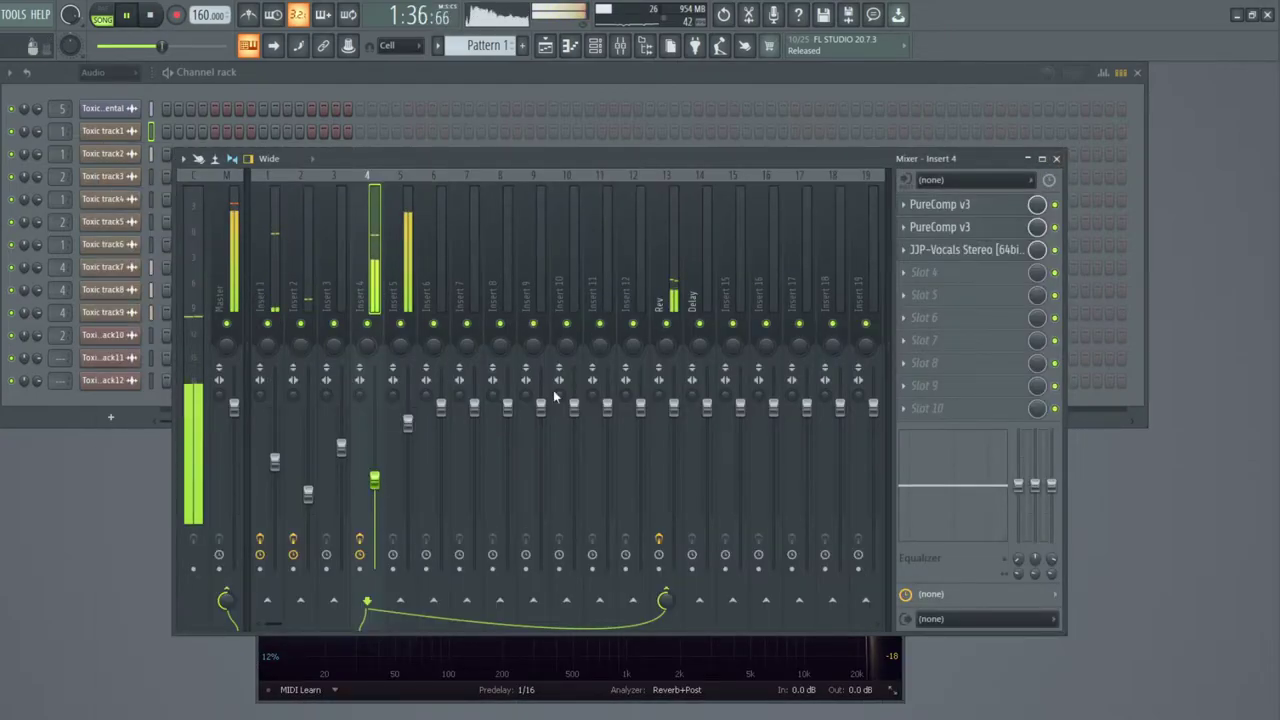
Set Highs to about 25 and Comp to 31 in Insert 4's JJP-Vocals Stereo, and return to the mixer.
{"action": "left_click", "coordinate": [935, 252]}
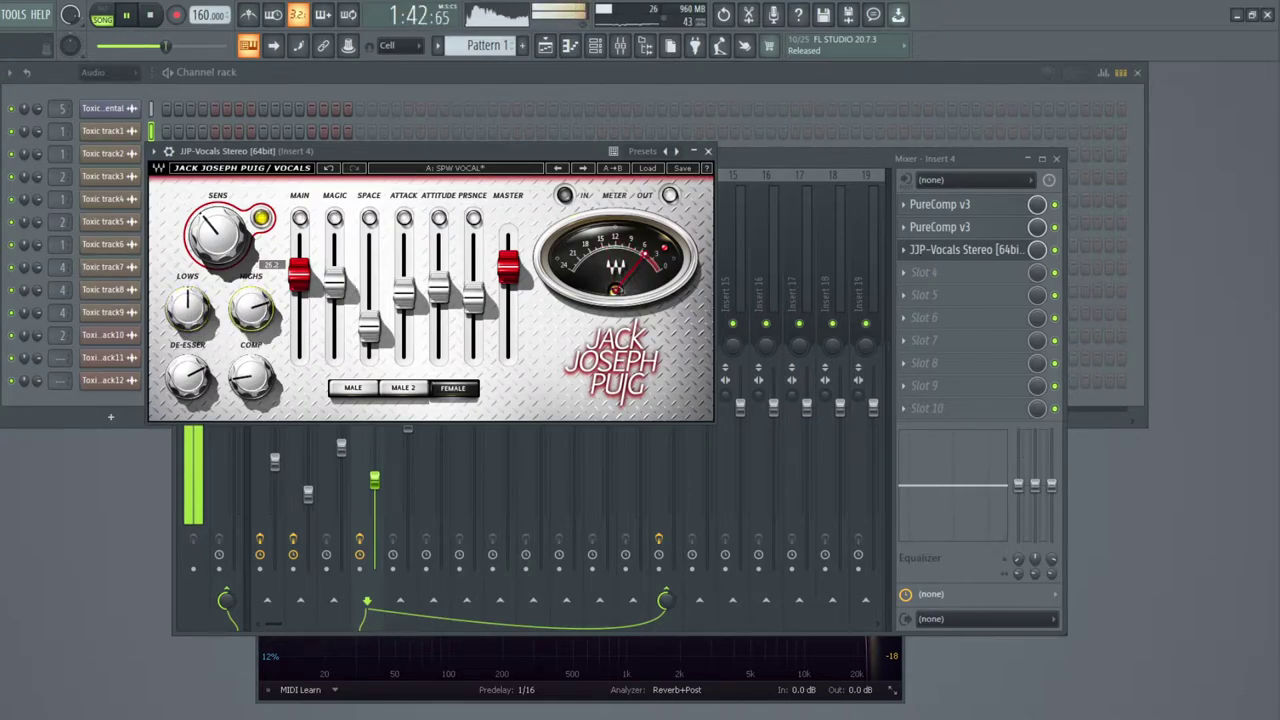
{"action": "left_click_drag", "start_coordinate": [256, 397], "coordinate": [256, 390]}
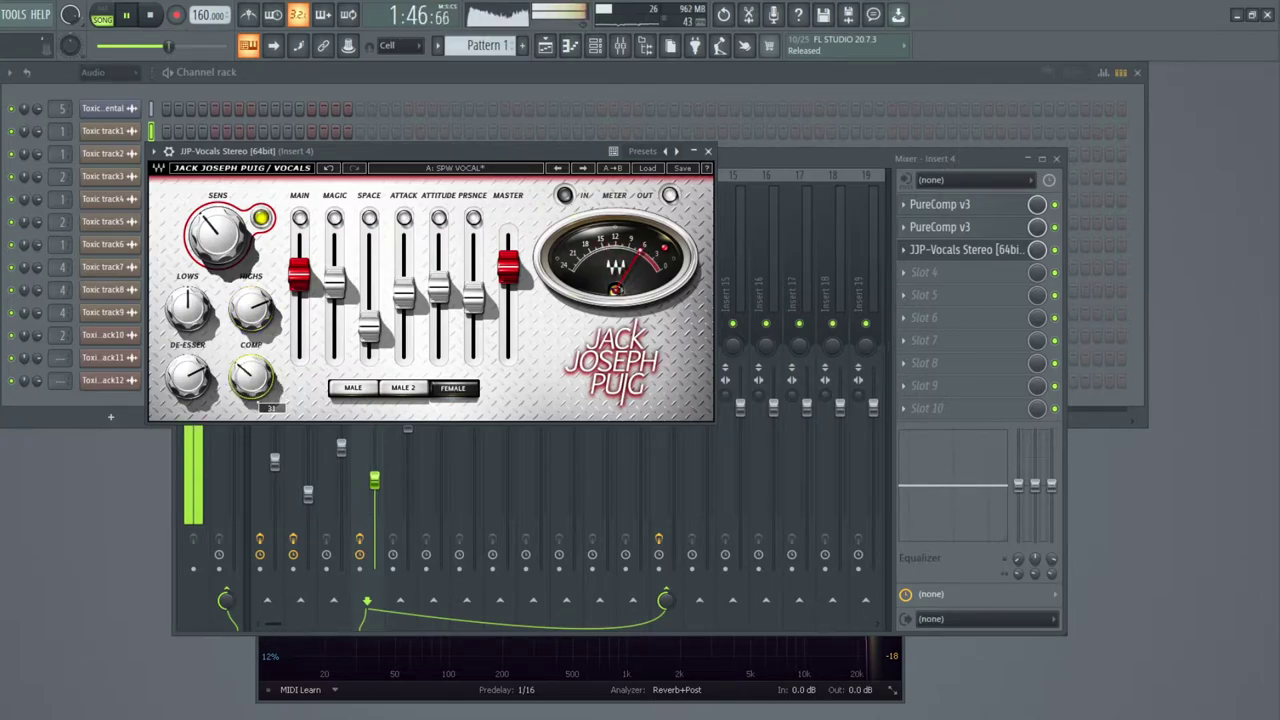
{"action": "left_click", "coordinate": [243, 575]}
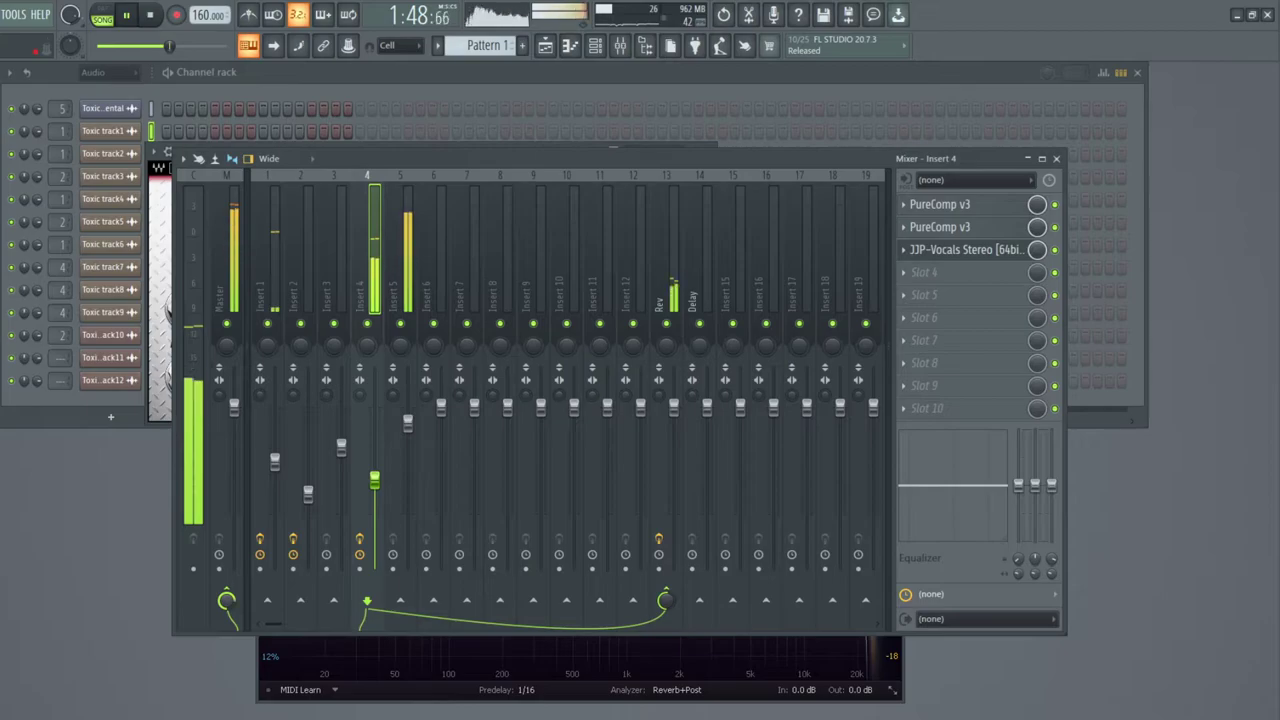
{"action": "right_click", "coordinate": [227, 603]}
{"action": "left_click", "coordinate": [276, 604]}
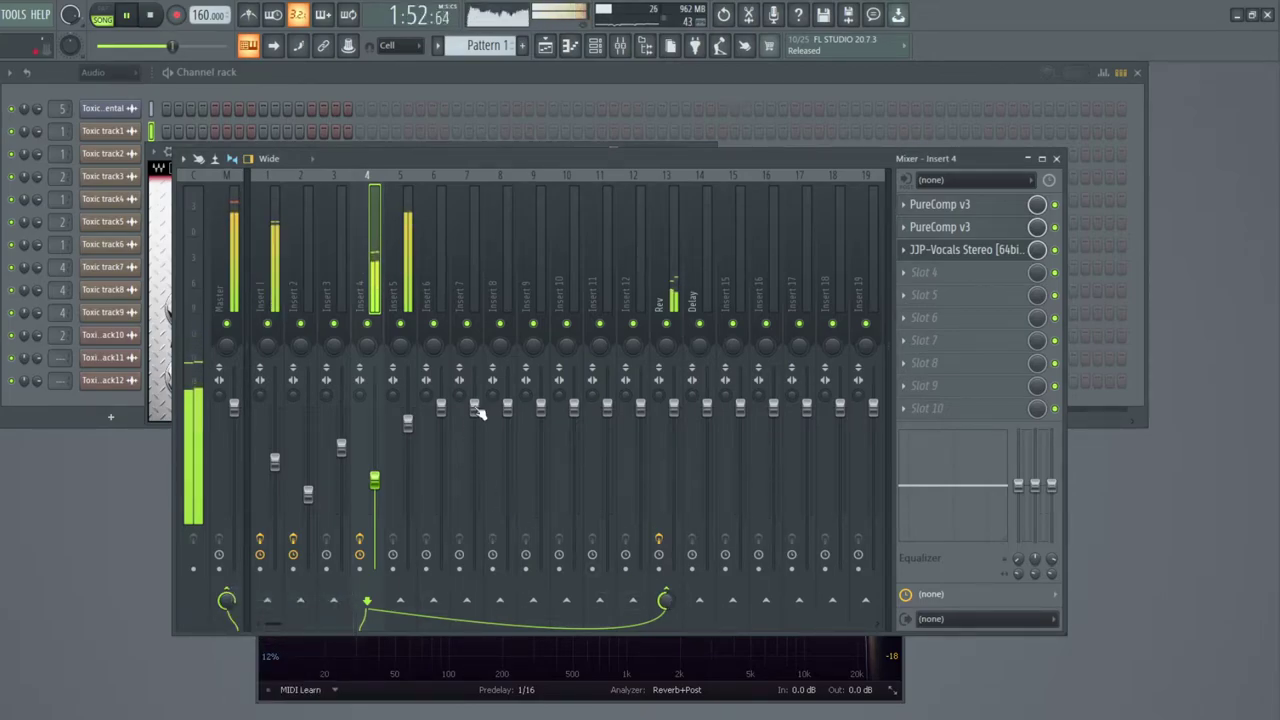
Nudge Presence and raise Space to about -12.4 in Insert 4's JJP-Vocals Stereo, and close the effect window.
{"action": "left_click", "coordinate": [151, 289]}
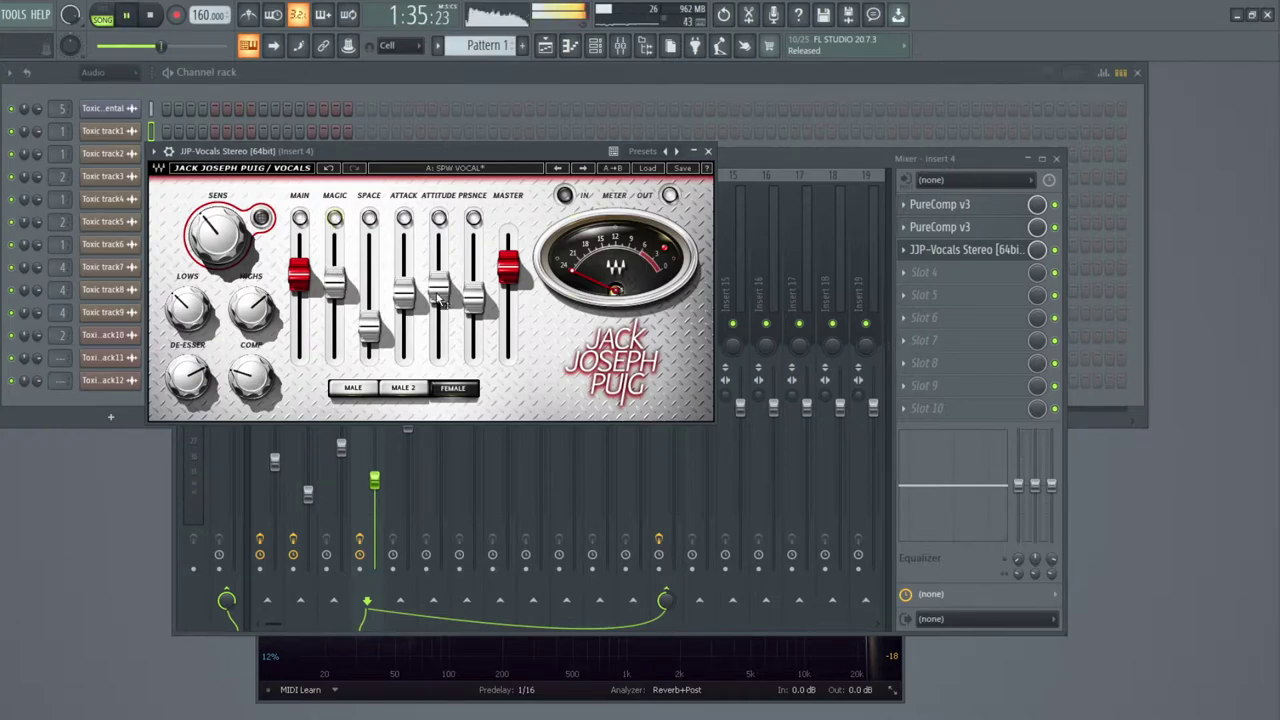
{"action": "mouse_move", "coordinate": [440, 300]}
{"action": "mouse_move", "coordinate": [473, 300]}
{"action": "left_mouse_down"}
{"action": "mouse_move", "coordinate": [473, 262]}
{"action": "mouse_move", "coordinate": [473, 297]}
{"action": "left_mouse_up"}
{"action": "left_click_drag", "start_coordinate": [369, 325], "coordinate": [369, 295]}
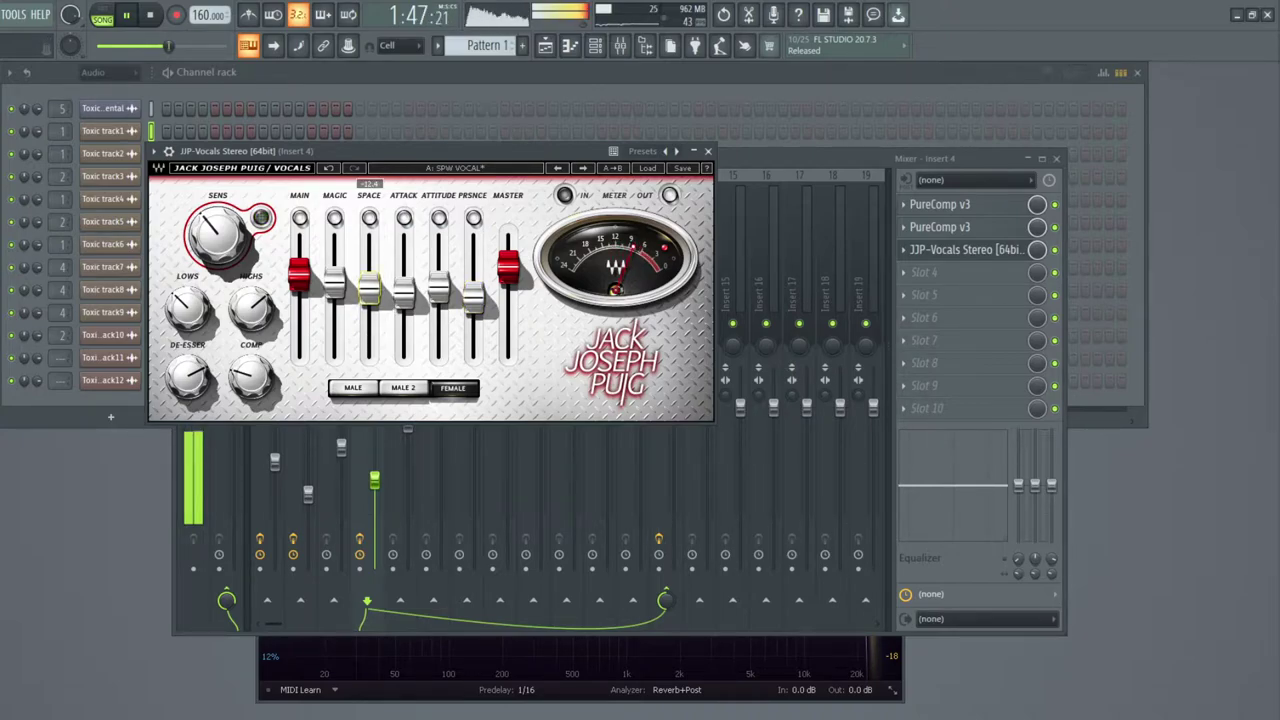
{"action": "left_click", "coordinate": [709, 152]}
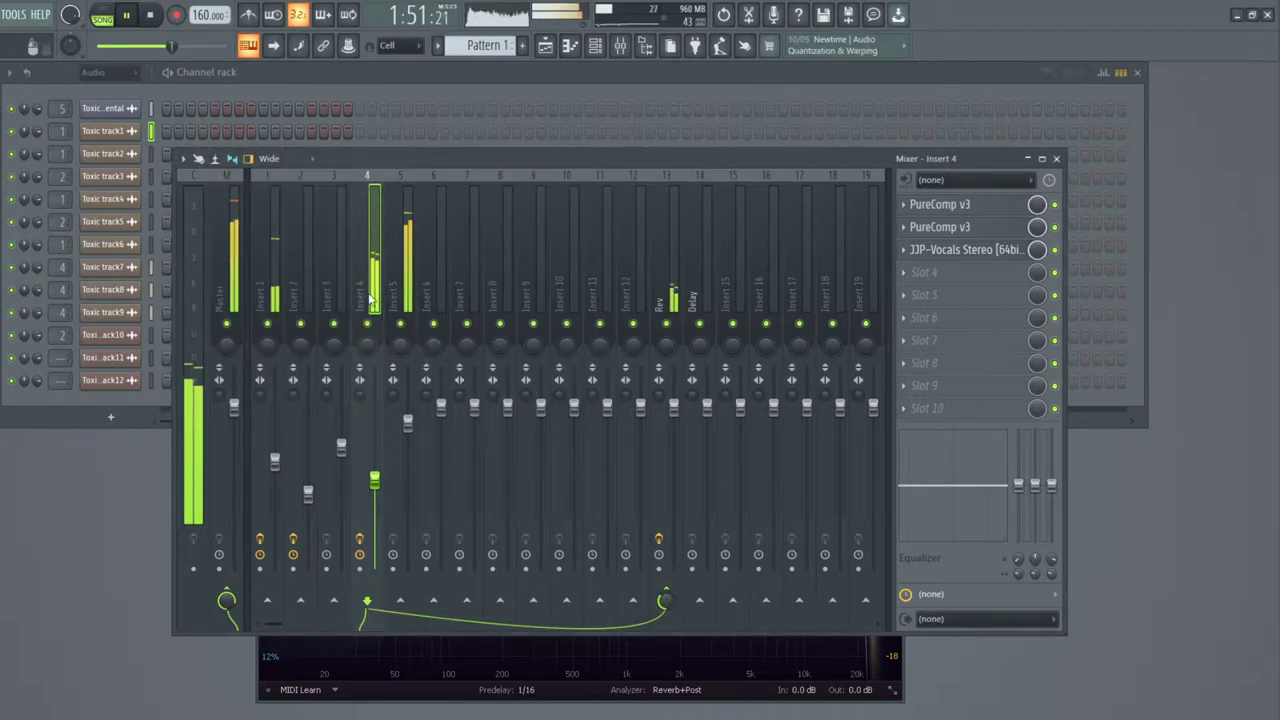
Raise Presence and reduce Comp to 15 in Insert 1's JJP-Vocals Stereo.
{"action": "left_click", "coordinate": [261, 290]}
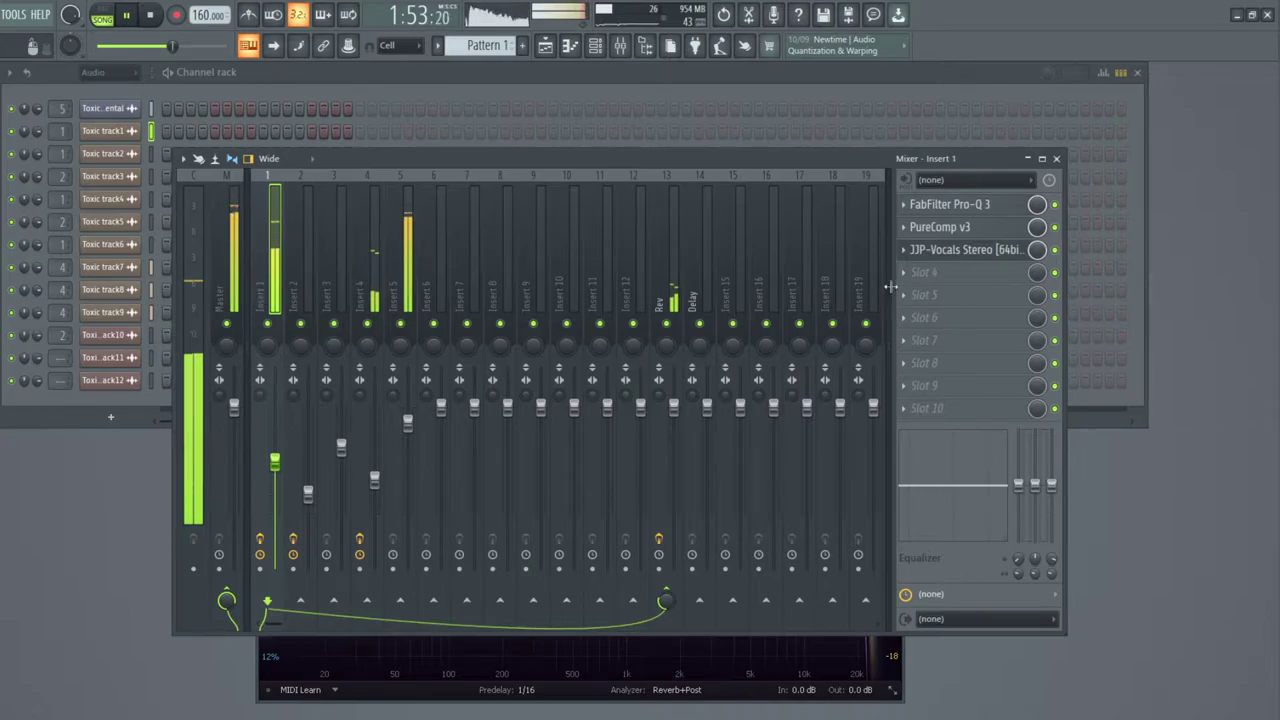
{"action": "left_click", "coordinate": [953, 252]}
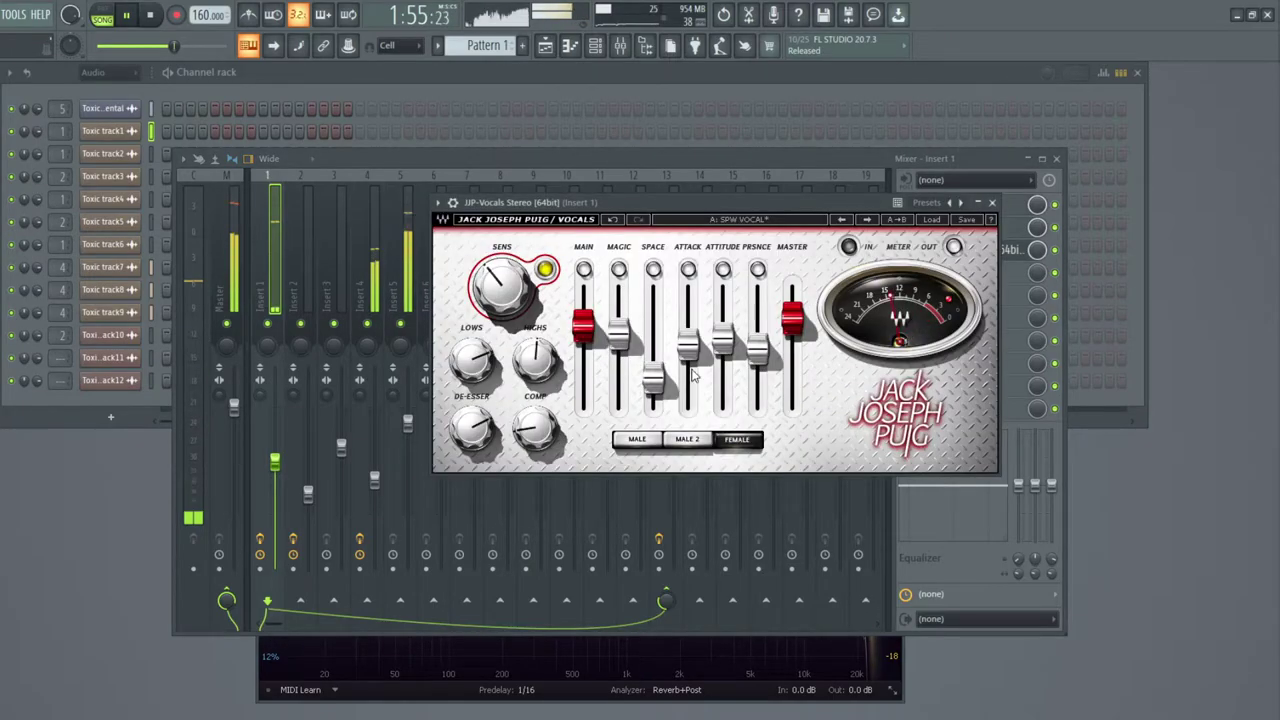
{"action": "left_click_drag", "start_coordinate": [757, 348], "coordinate": [757, 318]}
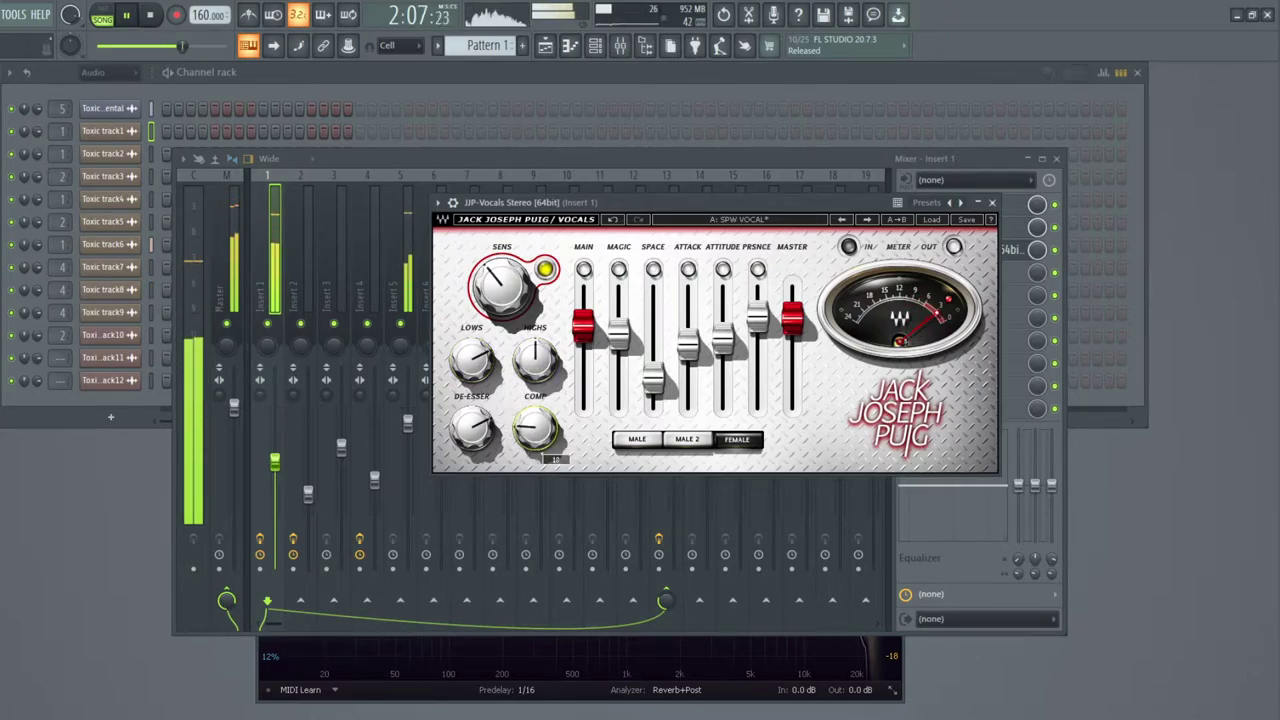
{"action": "left_click_drag", "start_coordinate": [535, 428], "coordinate": [535, 432]}
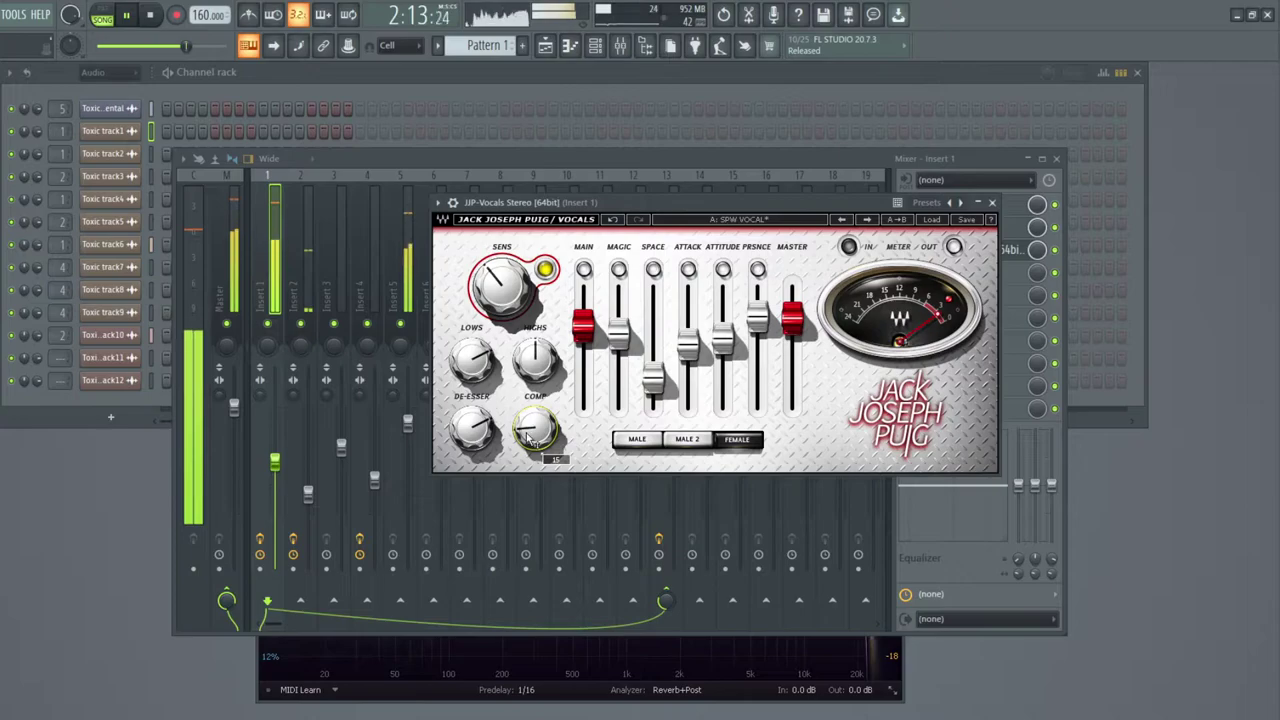
Reduce the De-esser amount and lower Space slightly in Insert 1's JJP-Vocals Stereo, and close its window.
{"action": "left_click_drag", "start_coordinate": [473, 428], "coordinate": [473, 440]}
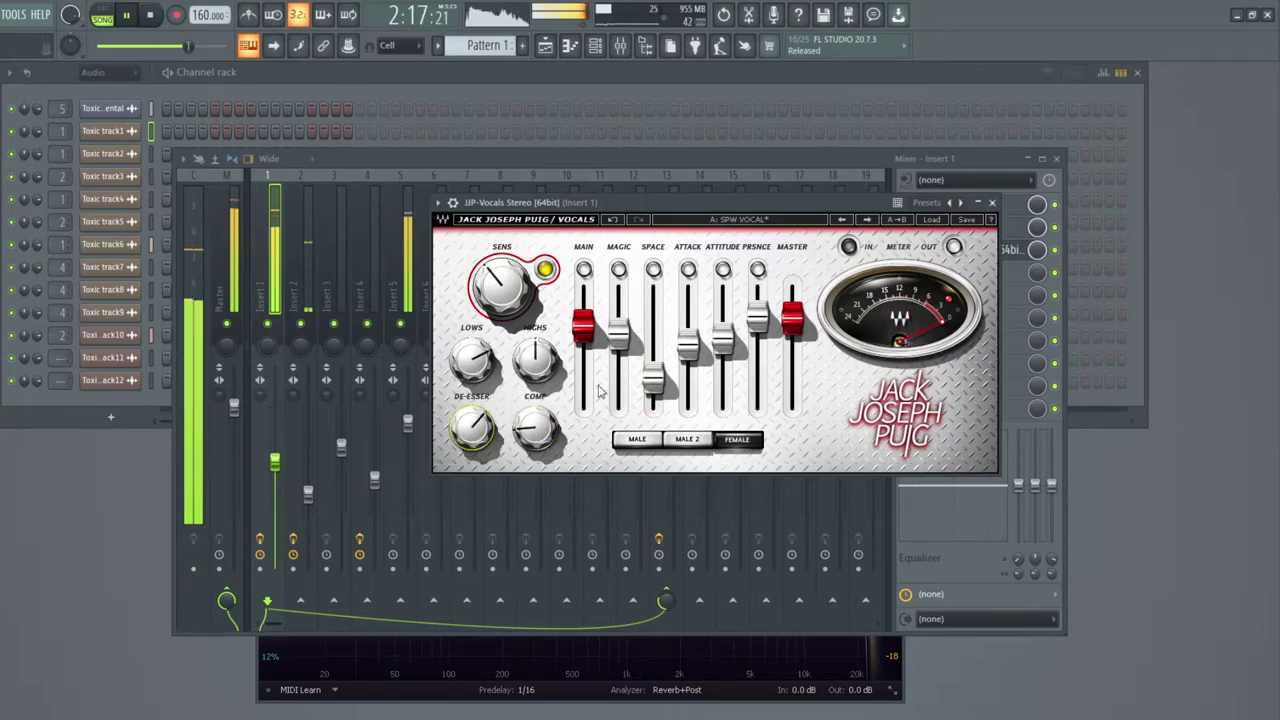
{"action": "left_click_drag", "start_coordinate": [658, 385], "coordinate": [658, 400]}
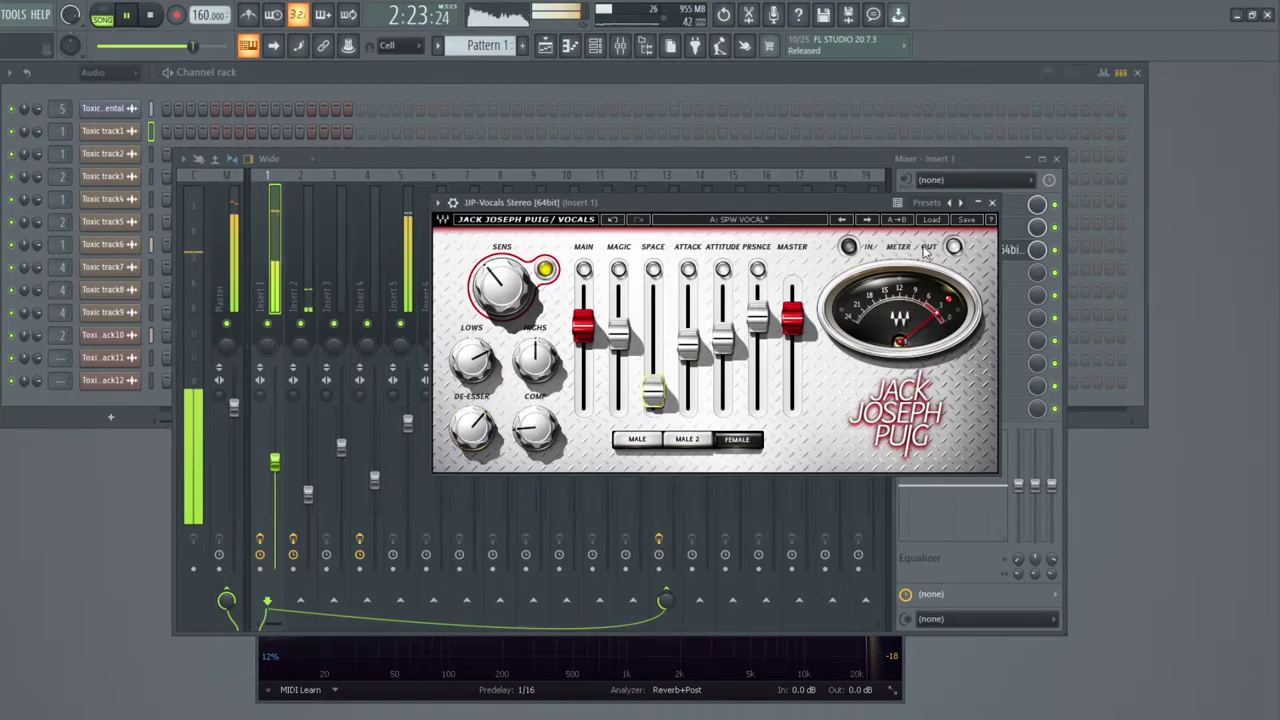
{"action": "left_click", "coordinate": [992, 202]}
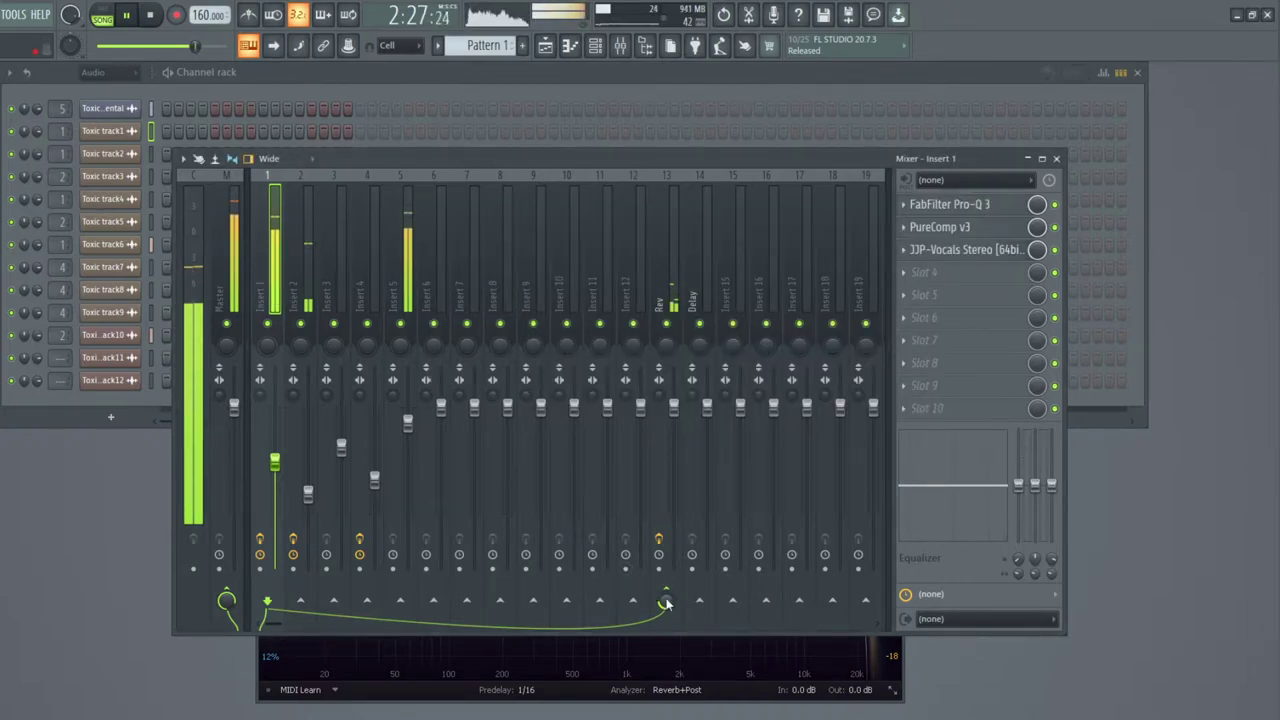
Raise Space and Comp and reduce Lows in Insert 2's JJP-Vocals Stereo, and close its window.
{"action": "left_click", "coordinate": [312, 312]}
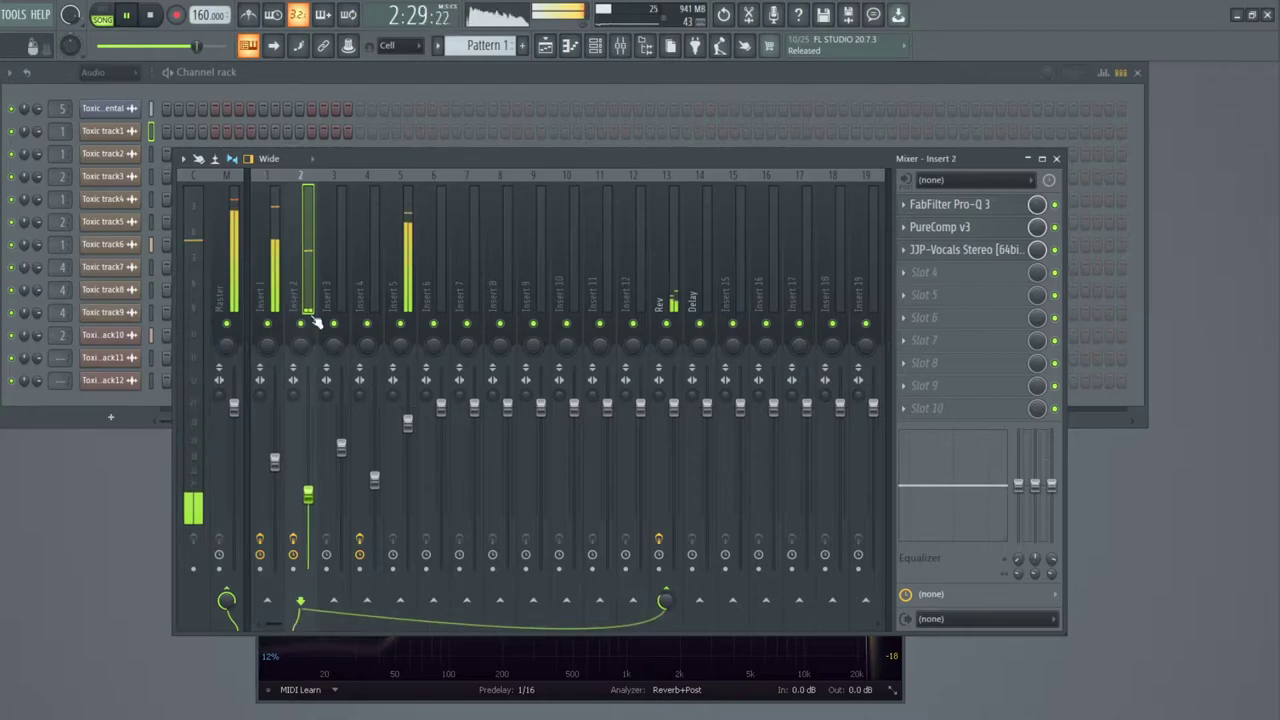
{"action": "left_click", "coordinate": [945, 250]}
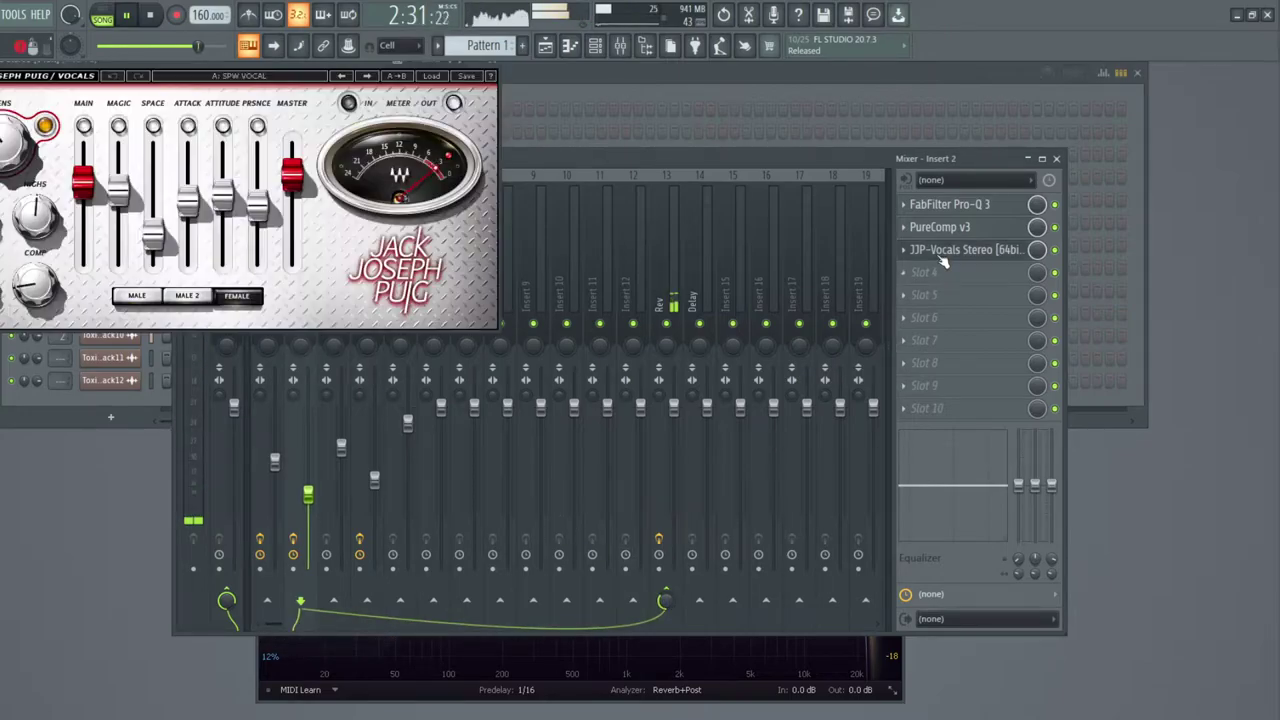
{"action": "left_click_drag", "start_coordinate": [303, 63], "coordinate": [647, 303]}
{"action": "left_click_drag", "start_coordinate": [498, 476], "coordinate": [498, 453]}
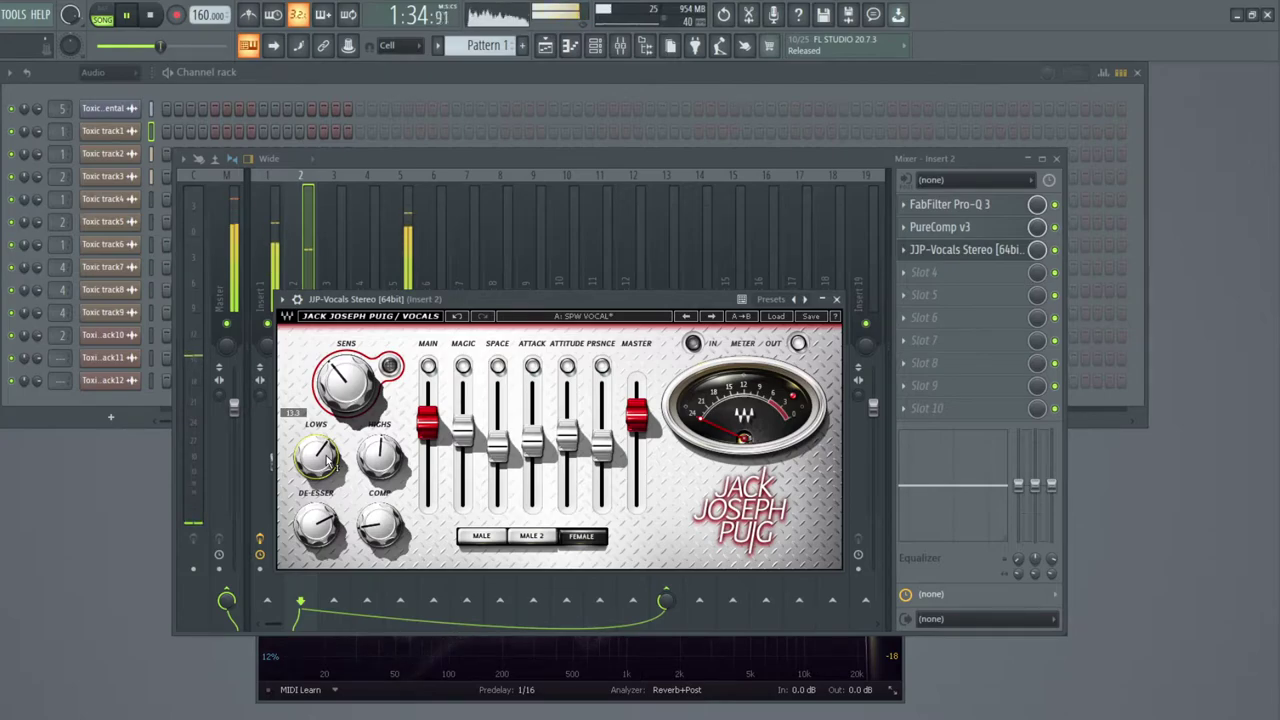
{"action": "mouse_move", "coordinate": [327, 460]}
{"action": "left_mouse_down"}
{"action": "mouse_move", "coordinate": [391, 459]}
{"action": "mouse_move", "coordinate": [316, 462]}
{"action": "left_mouse_up"}
{"action": "left_click_drag", "start_coordinate": [367, 537], "coordinate": [367, 528]}
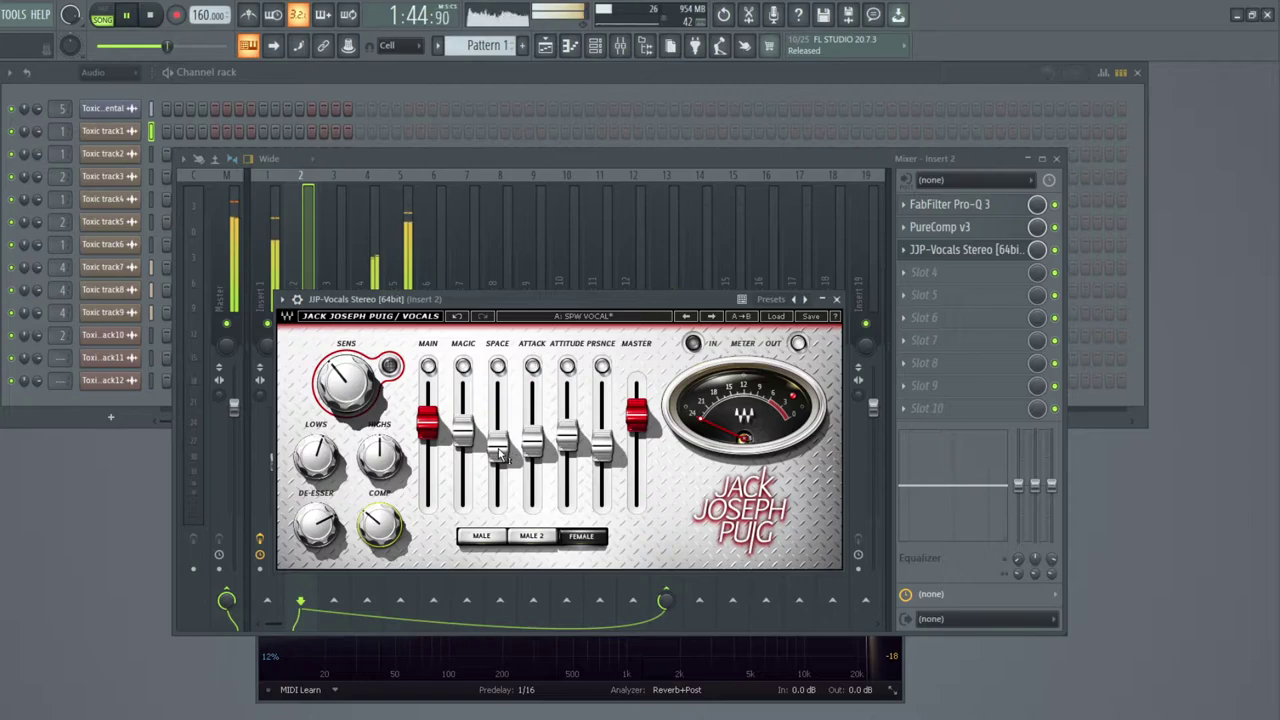
{"action": "left_click", "coordinate": [838, 300]}
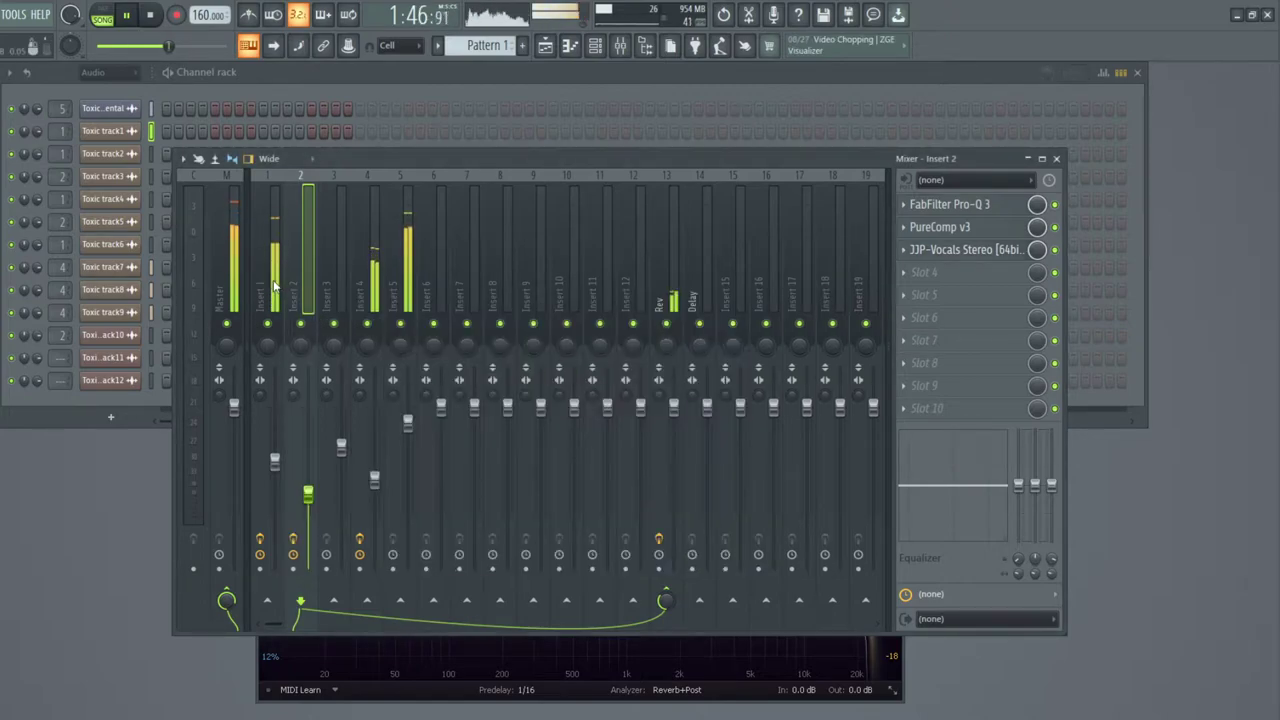
Raise Insert 4's volume fader slightly to bring its vocals up in the mix.
{"action": "left_click", "coordinate": [277, 288]}
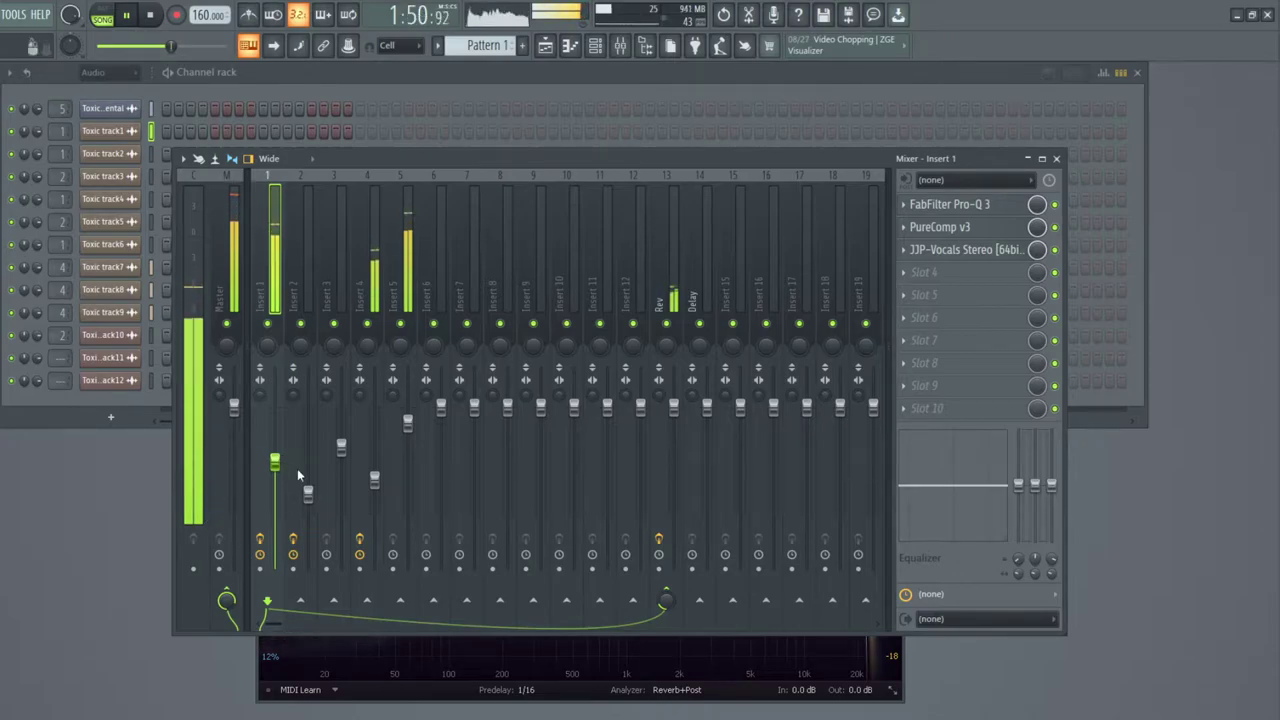
{"action": "left_click_drag", "start_coordinate": [374, 479], "coordinate": [374, 456]}
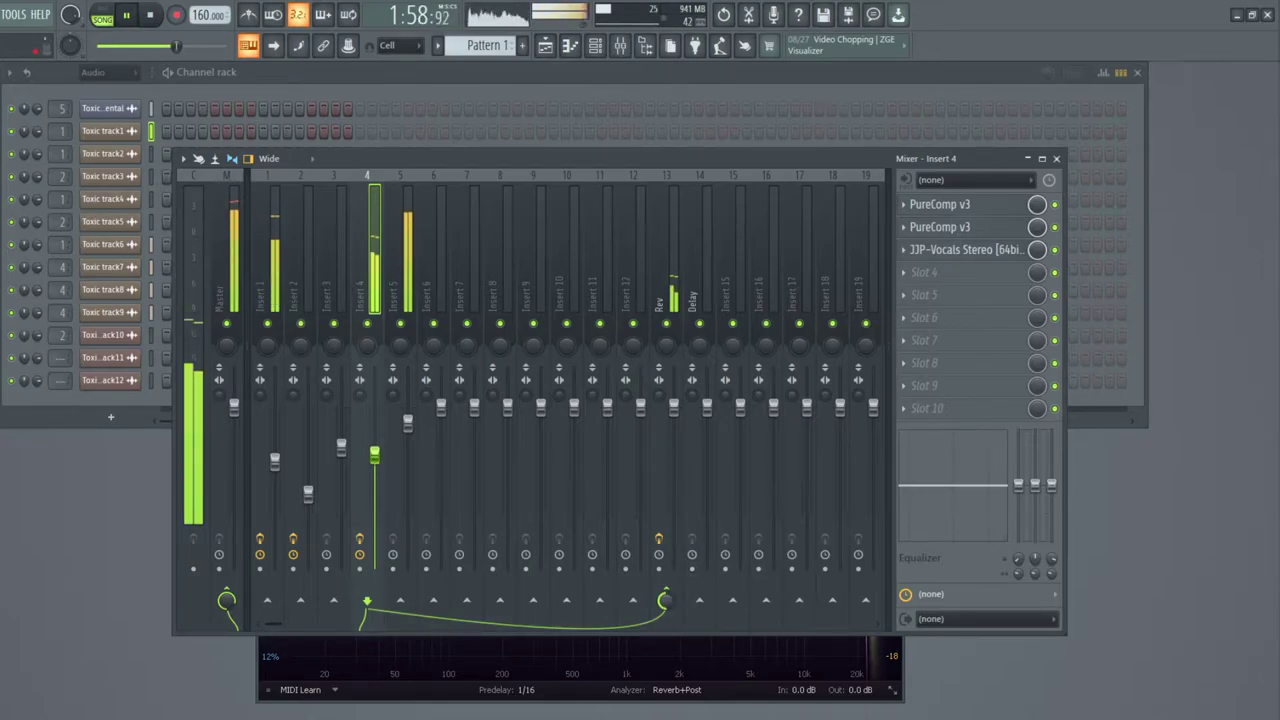
Load Quadravox in the first effect slot of the Delay track and send Insert 4 to that track.
{"action": "left_click", "coordinate": [690, 290]}
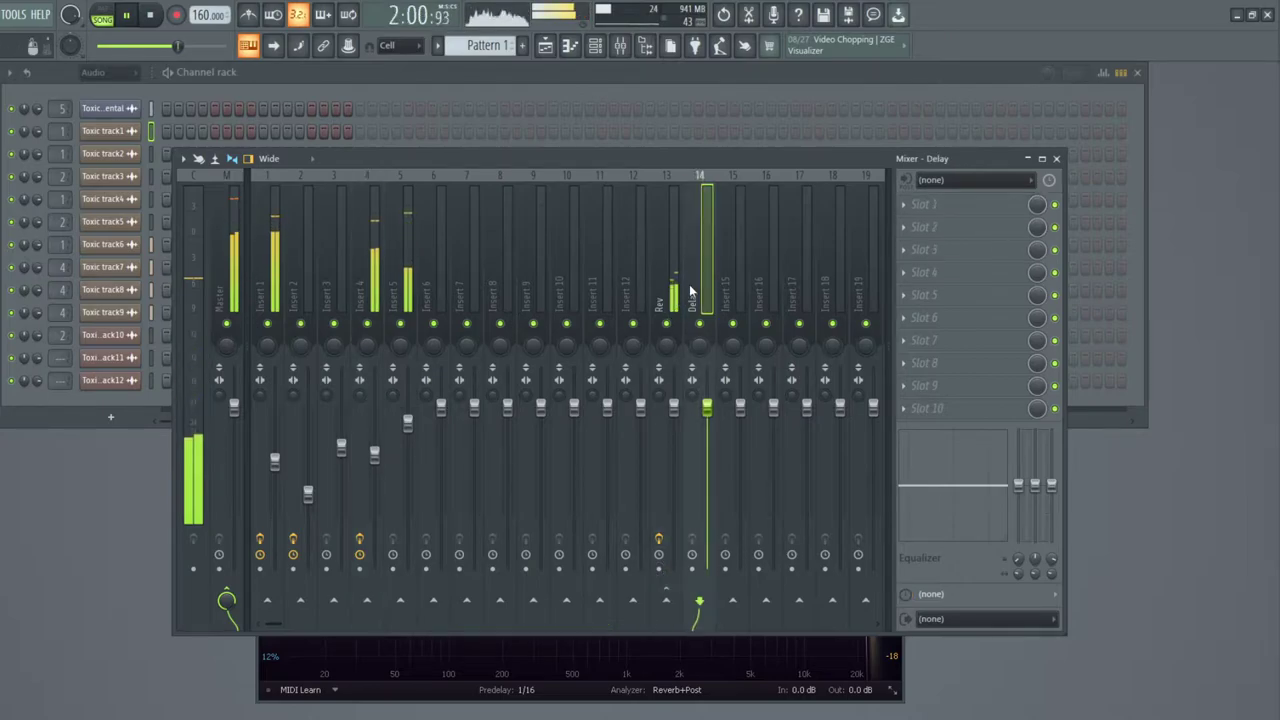
{"action": "left_click", "coordinate": [937, 206]}
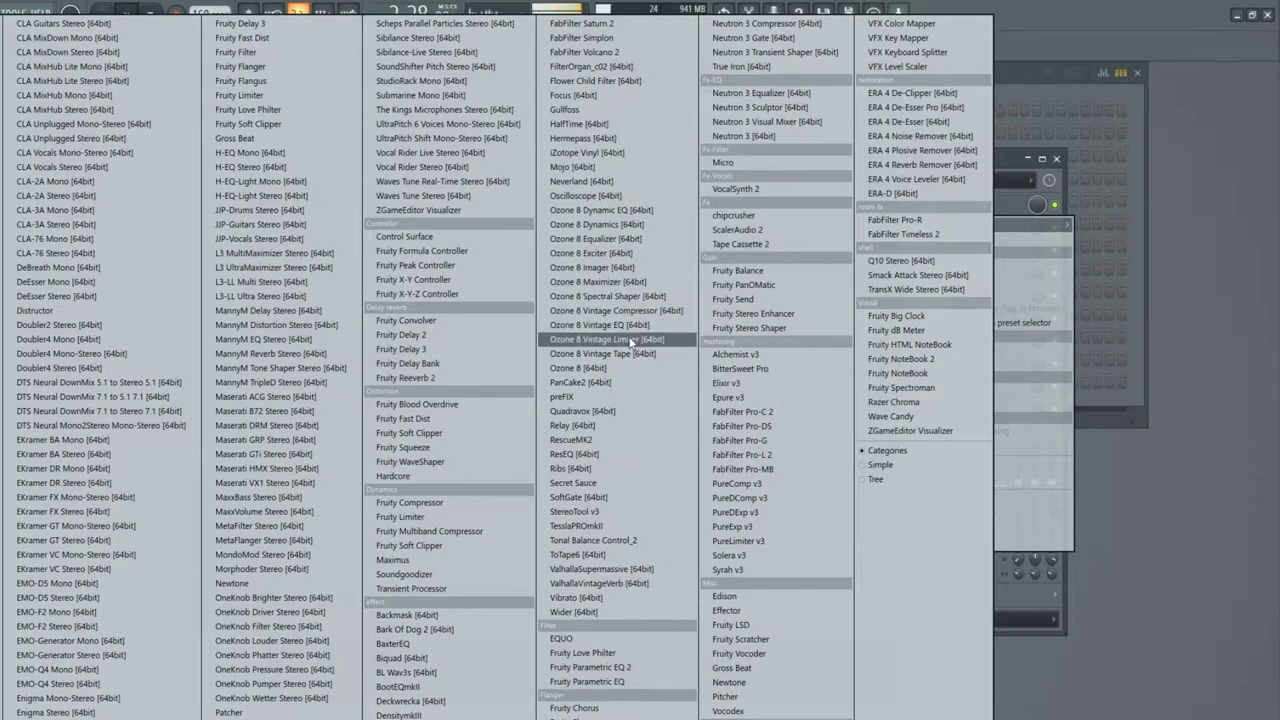
{"action": "left_click", "coordinate": [627, 410]}
{"action": "left_click_drag", "start_coordinate": [399, 269], "coordinate": [423, 407]}
{"action": "left_click", "coordinate": [337, 160]}
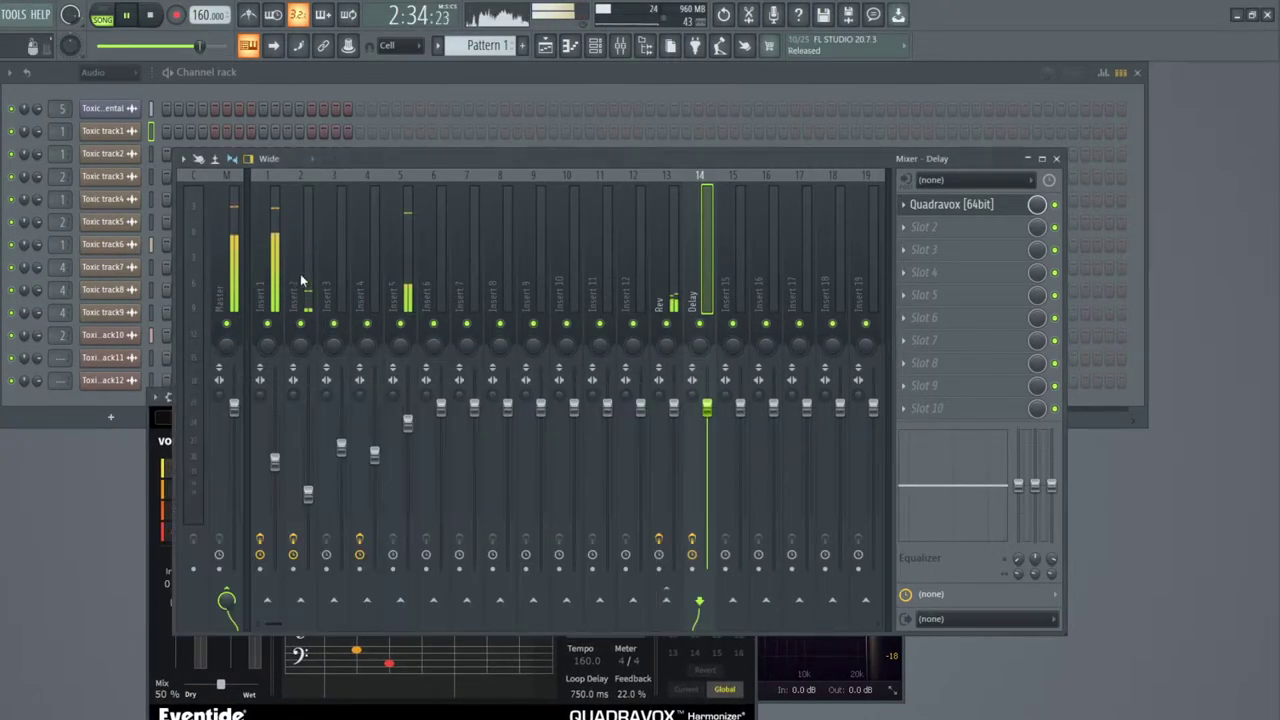
{"action": "left_click", "coordinate": [365, 292]}
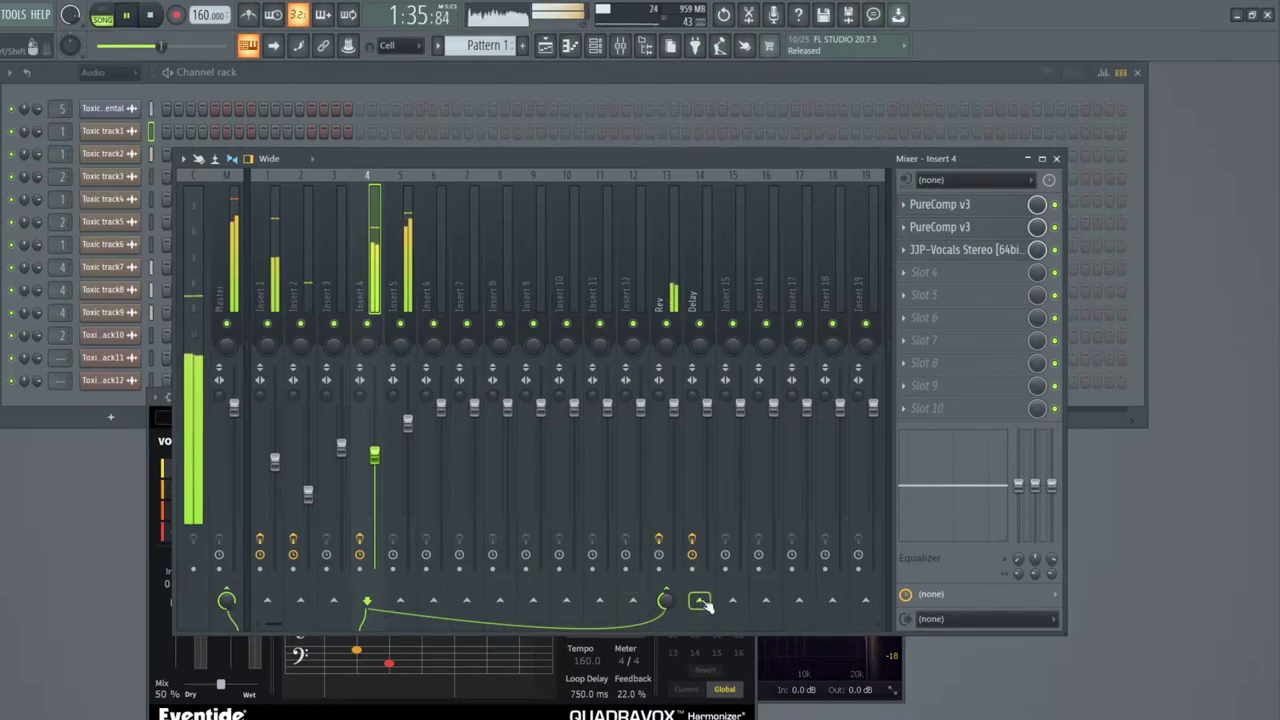
{"action": "left_click", "coordinate": [700, 601]}
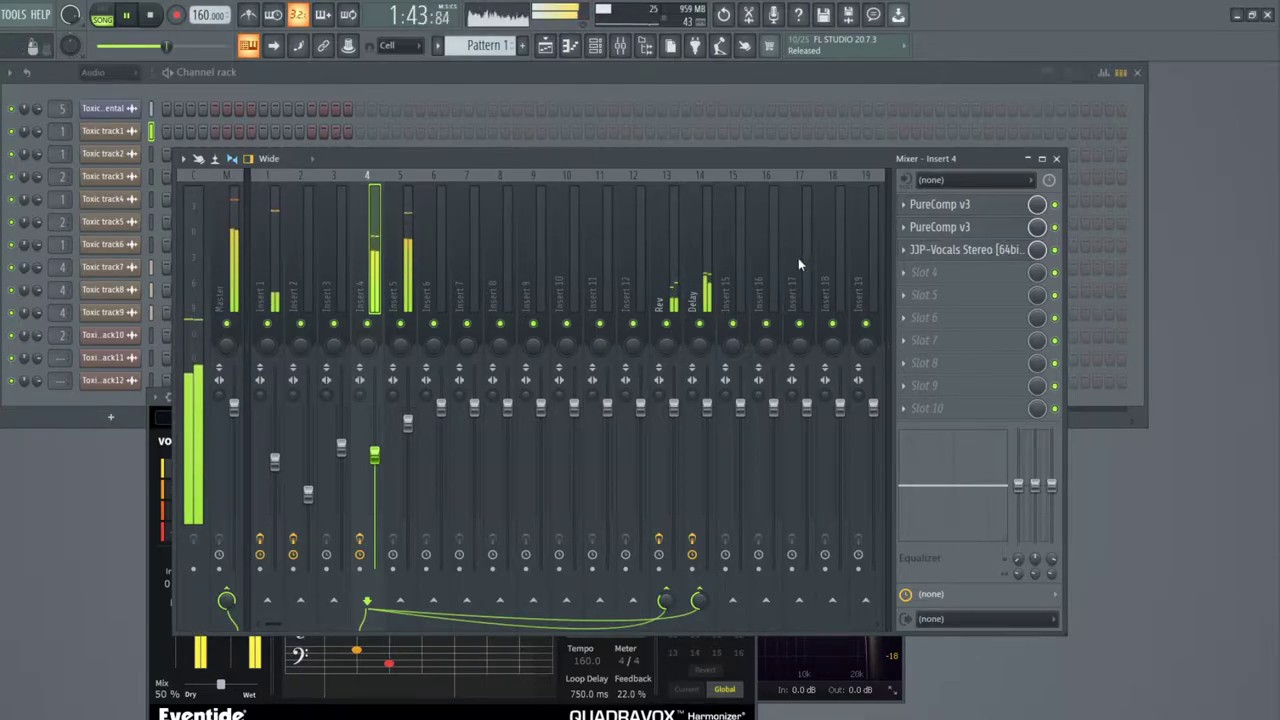
Load the MicroPitch Octave Delays preset from Rhythms and Delays in the Delay track's Quadravox and set Mix to 100%.
{"action": "left_click", "coordinate": [698, 292]}
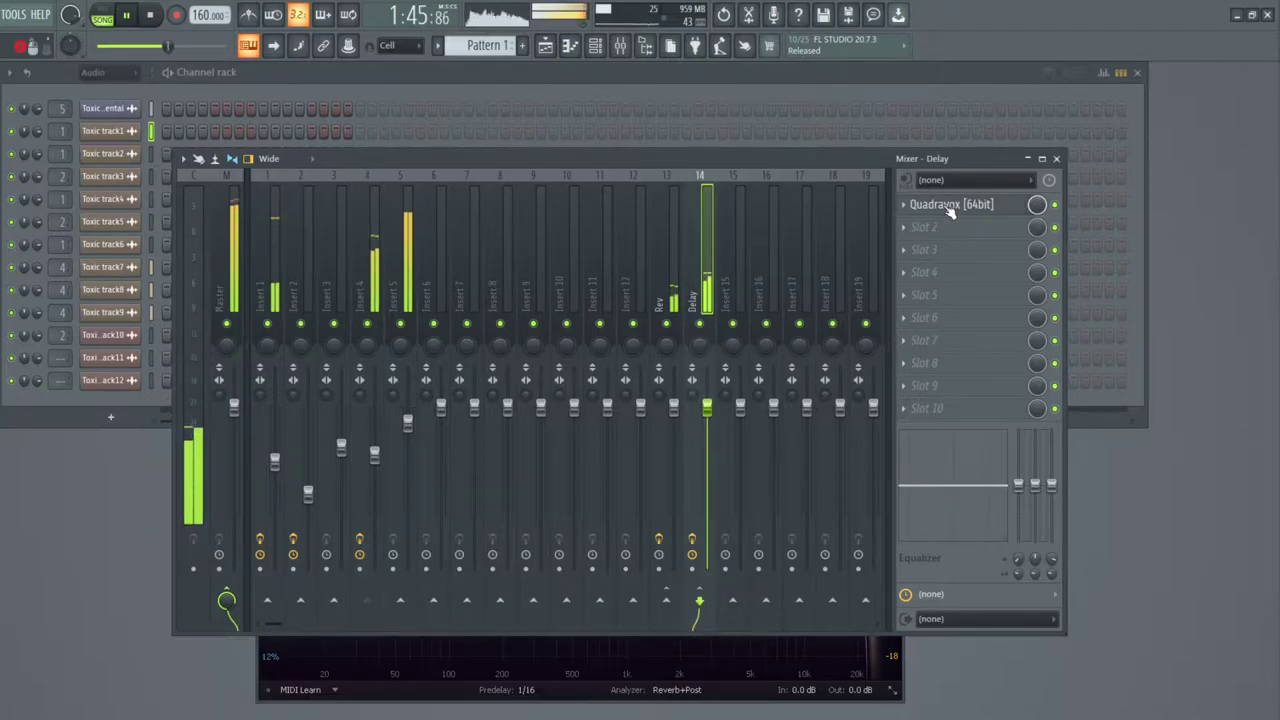
{"action": "left_click", "coordinate": [951, 205]}
{"action": "left_click_drag", "start_coordinate": [584, 399], "coordinate": [669, 294]}
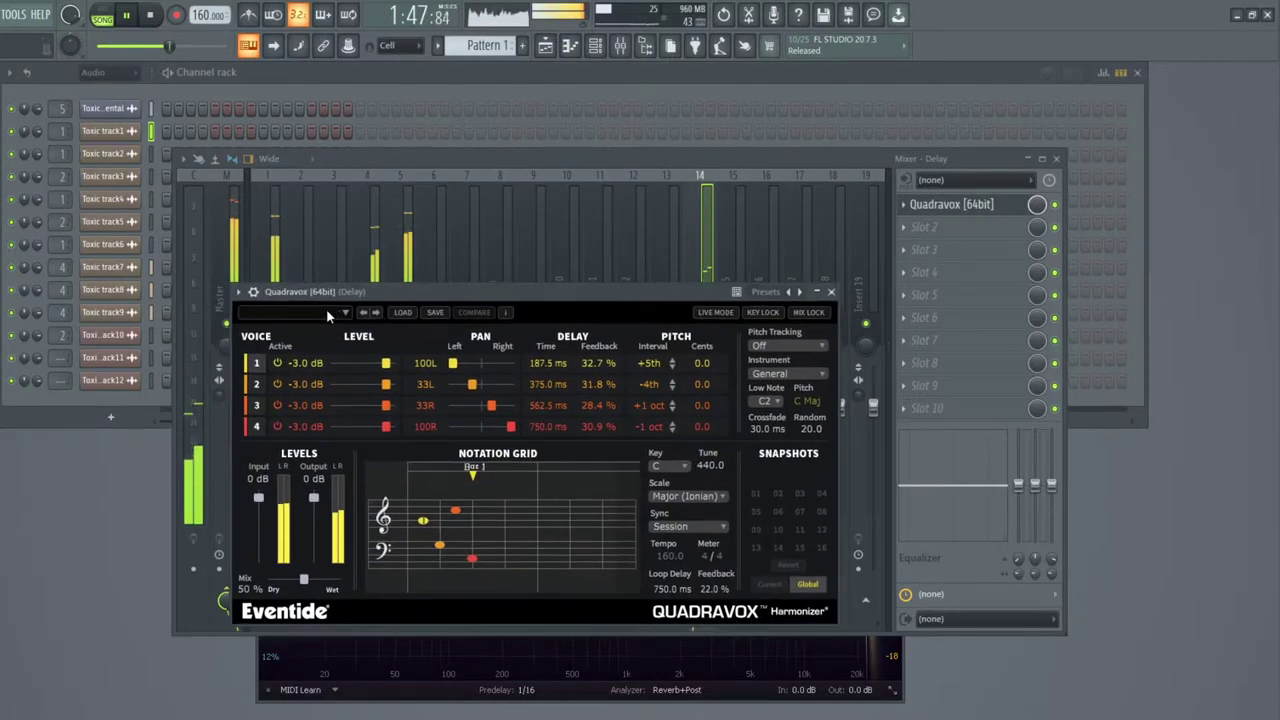
{"action": "left_click", "coordinate": [343, 311]}
{"action": "mouse_move", "coordinate": [435, 333]}
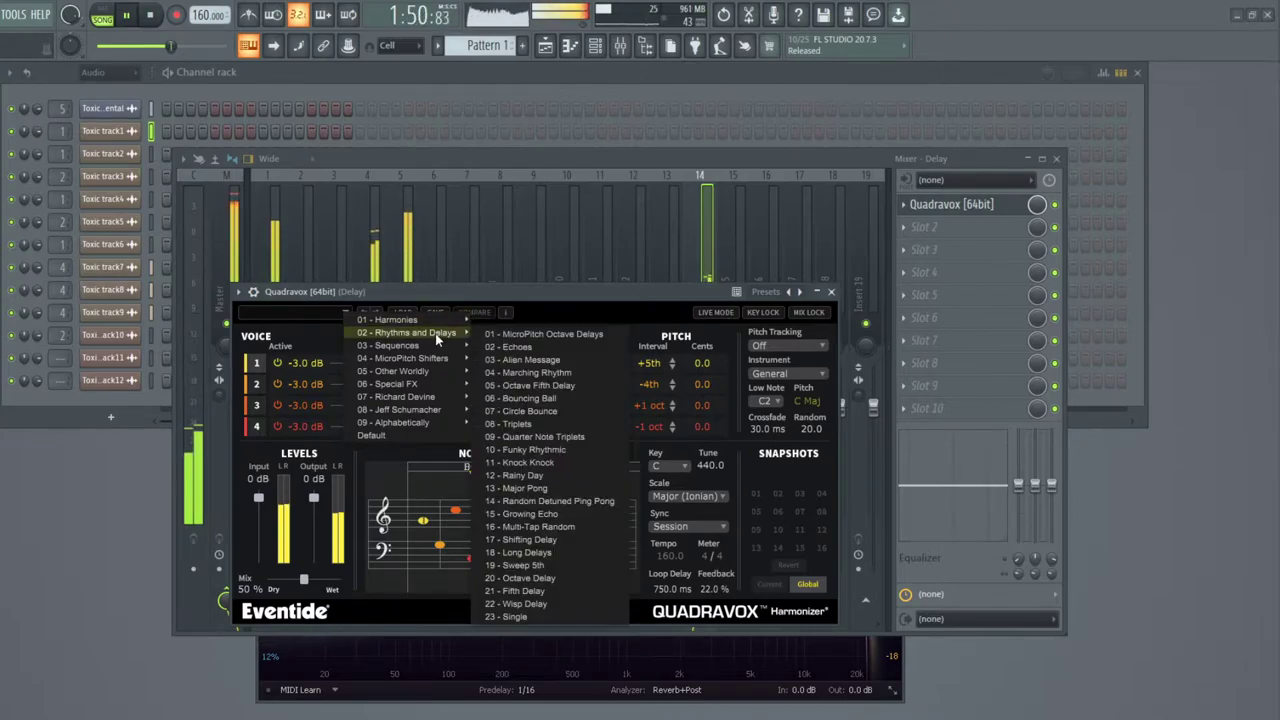
{"action": "left_click", "coordinate": [528, 336]}
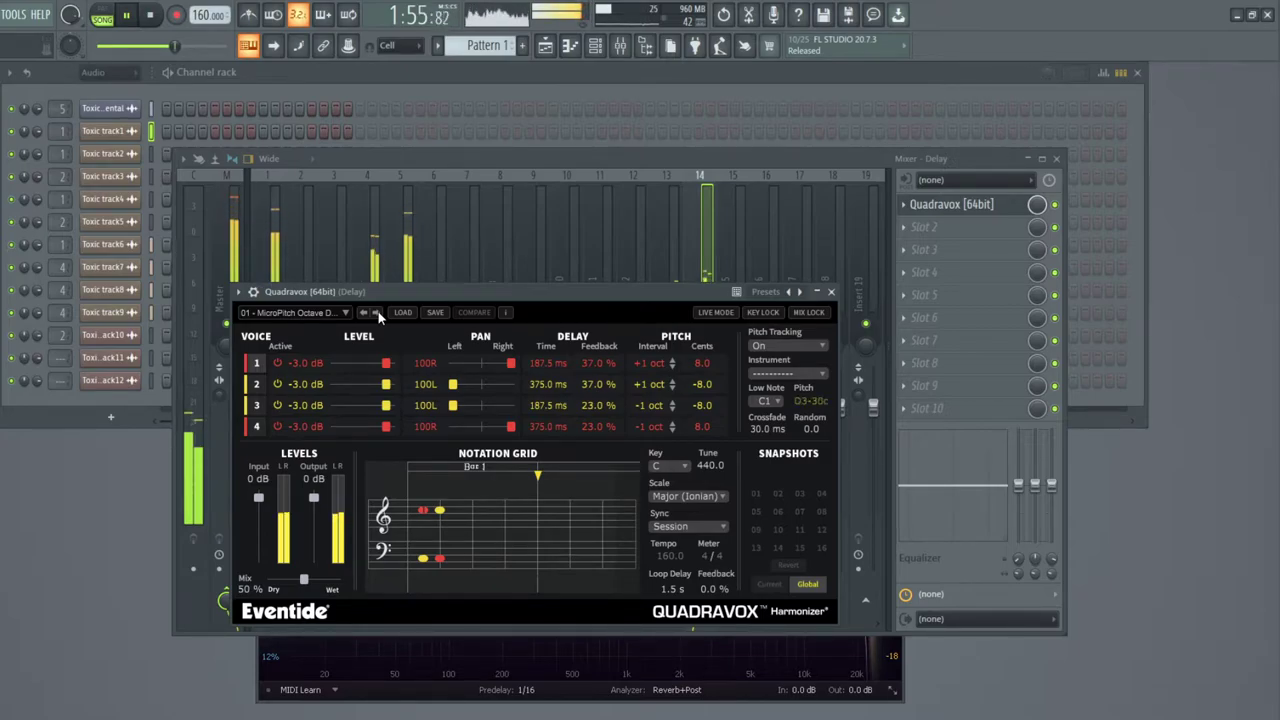
{"action": "left_click_drag", "start_coordinate": [304, 581], "coordinate": [347, 579]}
{"action": "left_click_drag", "start_coordinate": [417, 292], "coordinate": [407, 271]}
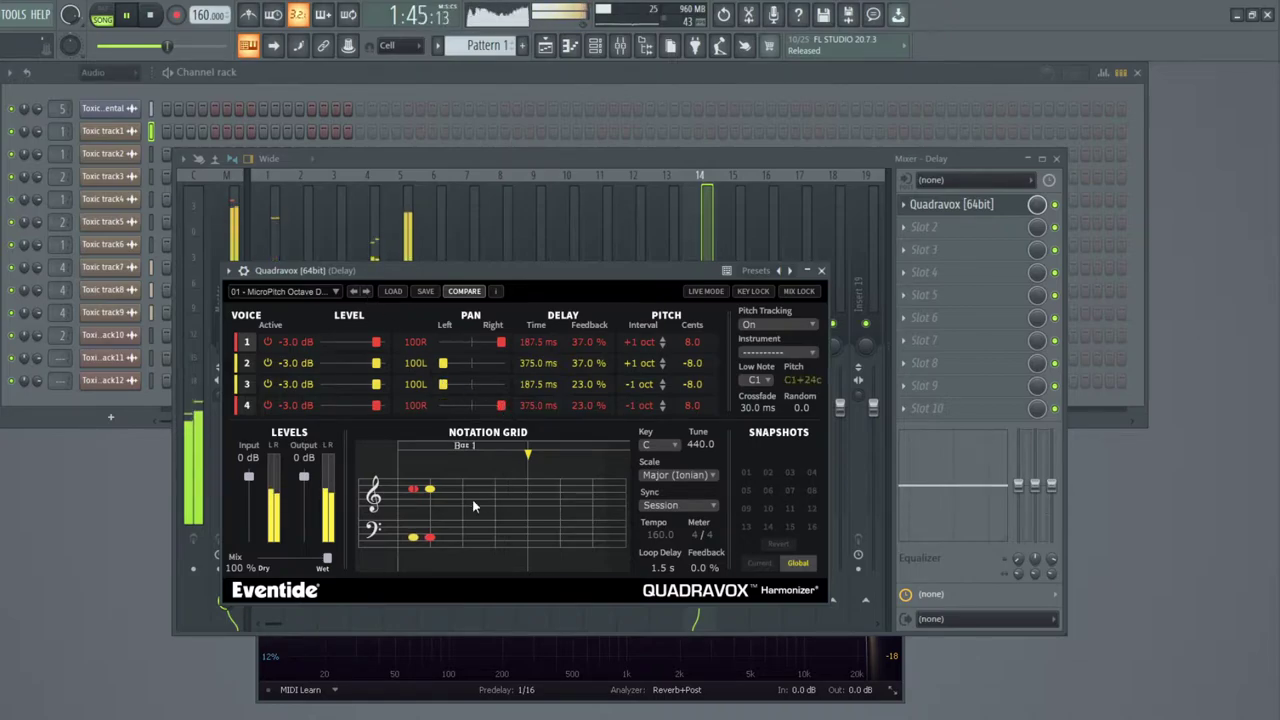
Set voice 1's delay time to 50.5 ms in Quadravox and try to change voice 4's delay time.
{"action": "double_click", "coordinate": [528, 343]}
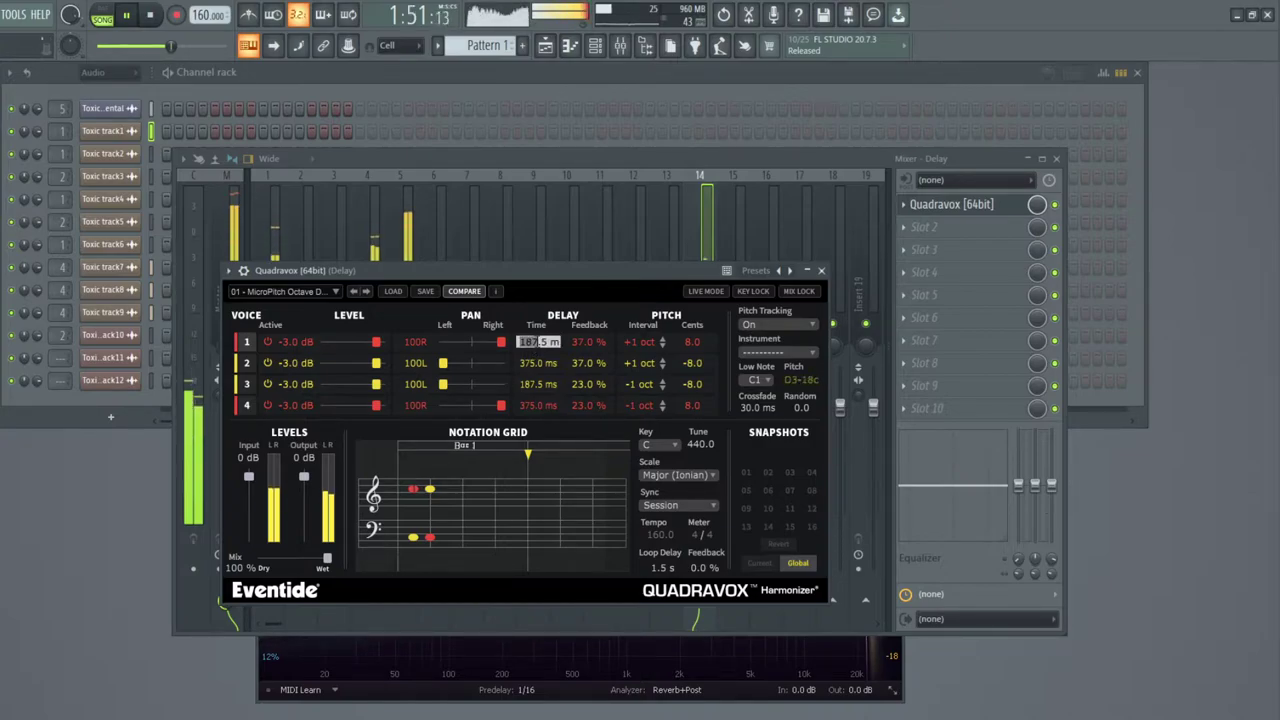
{"action": "type", "text": "50"}
{"action": "key", "text": "Return"}
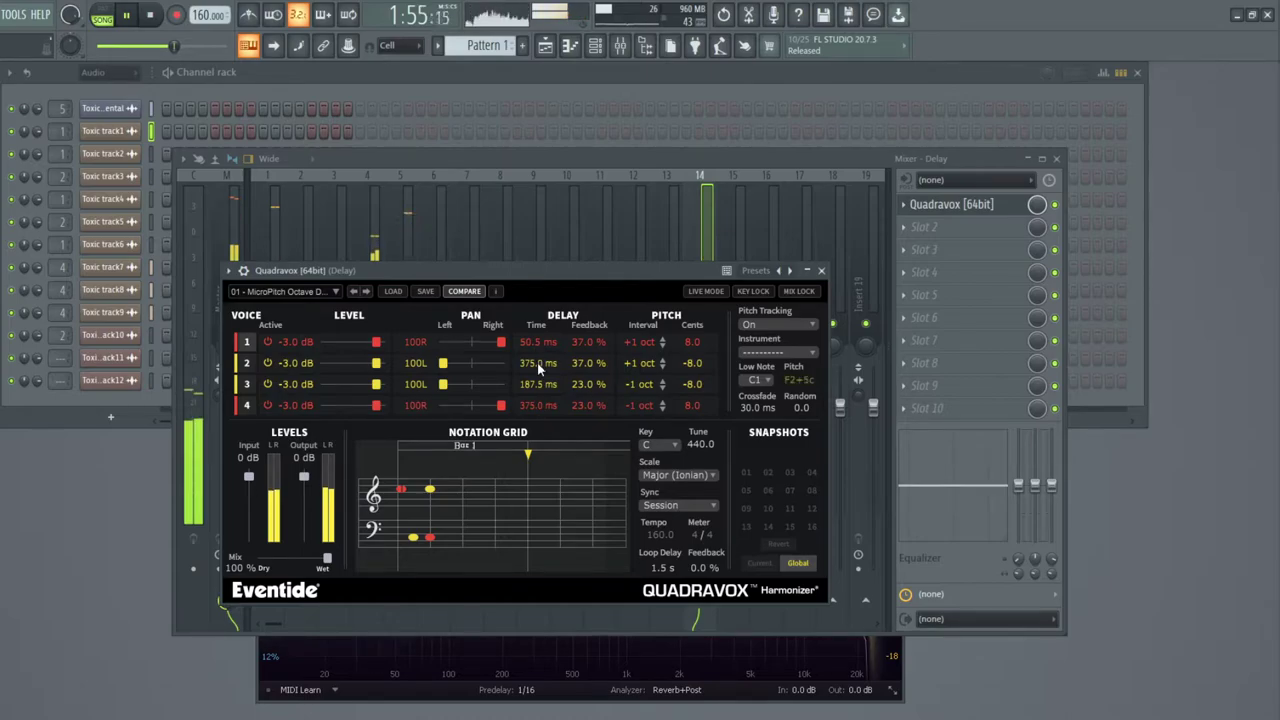
{"action": "double_click", "coordinate": [529, 407]}
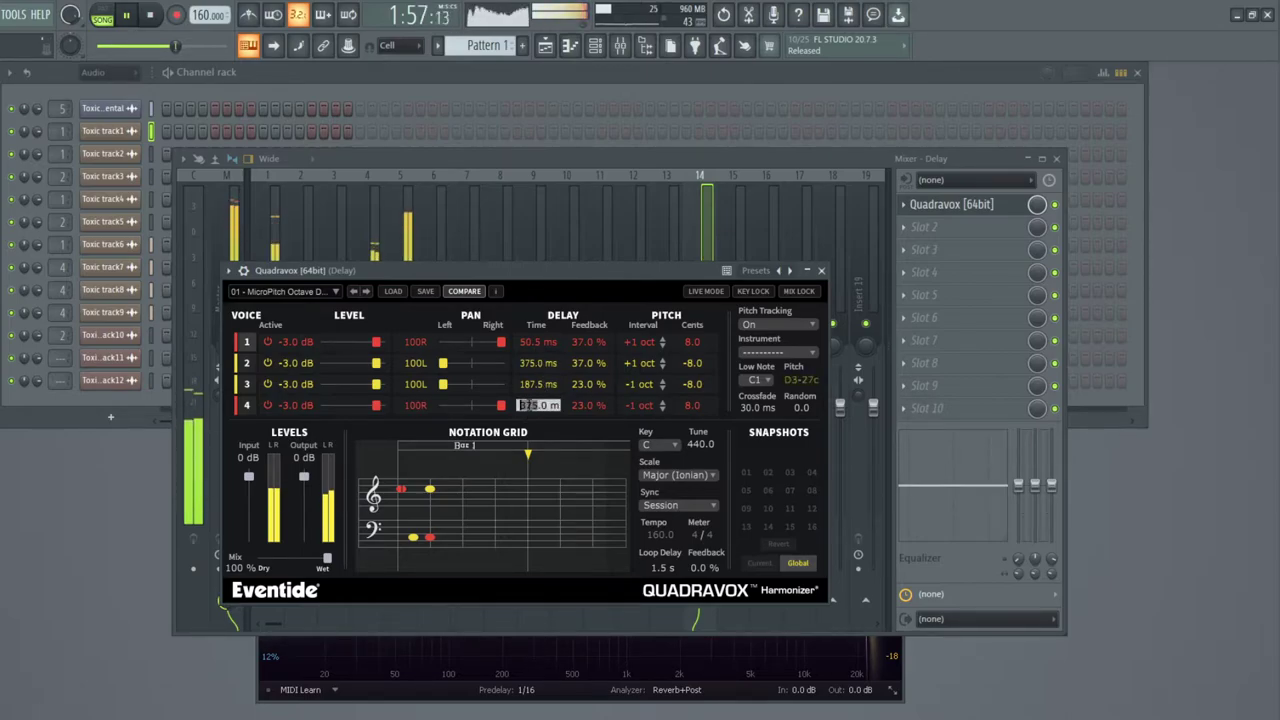
{"action": "type", "text": "30"}
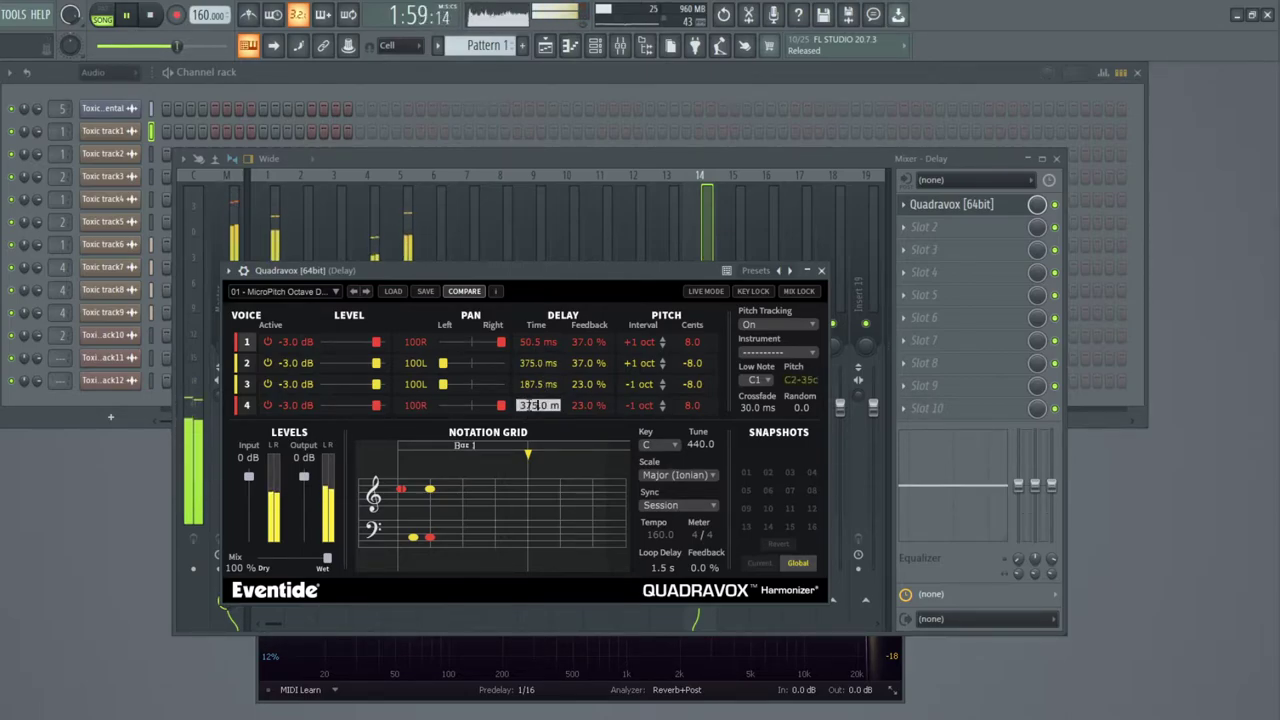
{"action": "key", "text": "Return"}
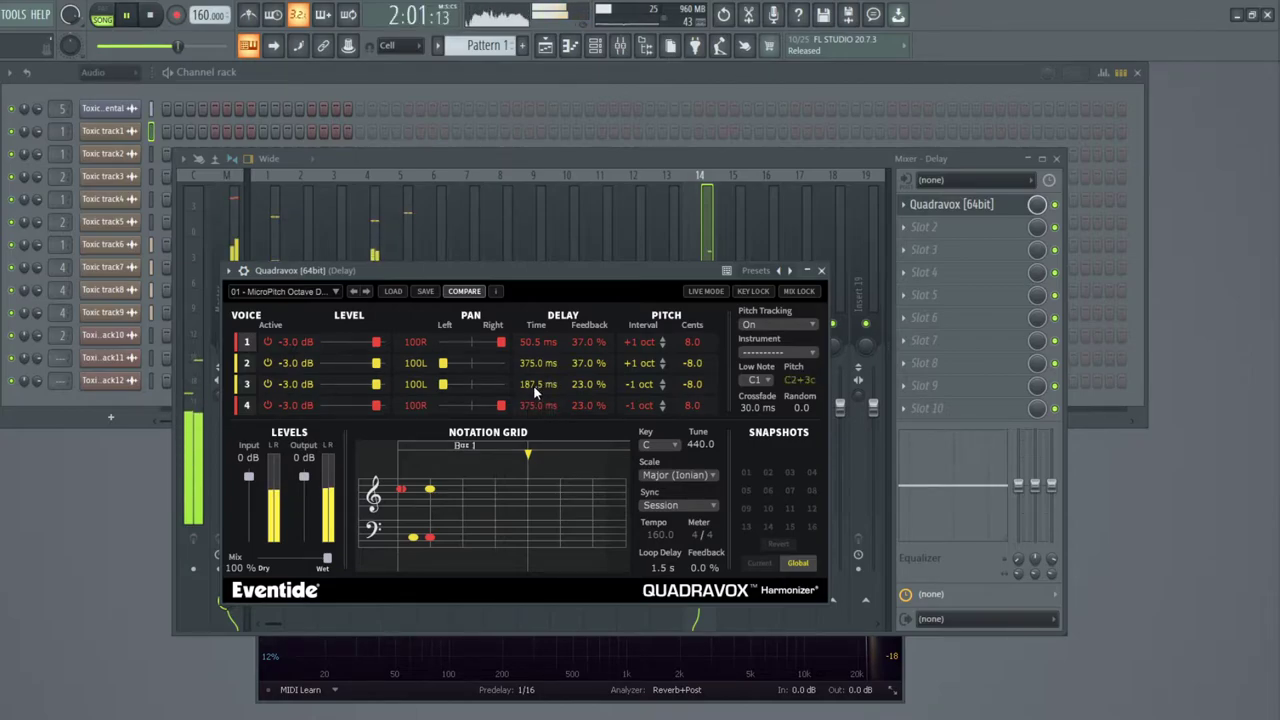
Set the Quadravox delay times to 100.5 ms for voice 3 and 250 ms for voice 2.
{"action": "type", "text": "10"}
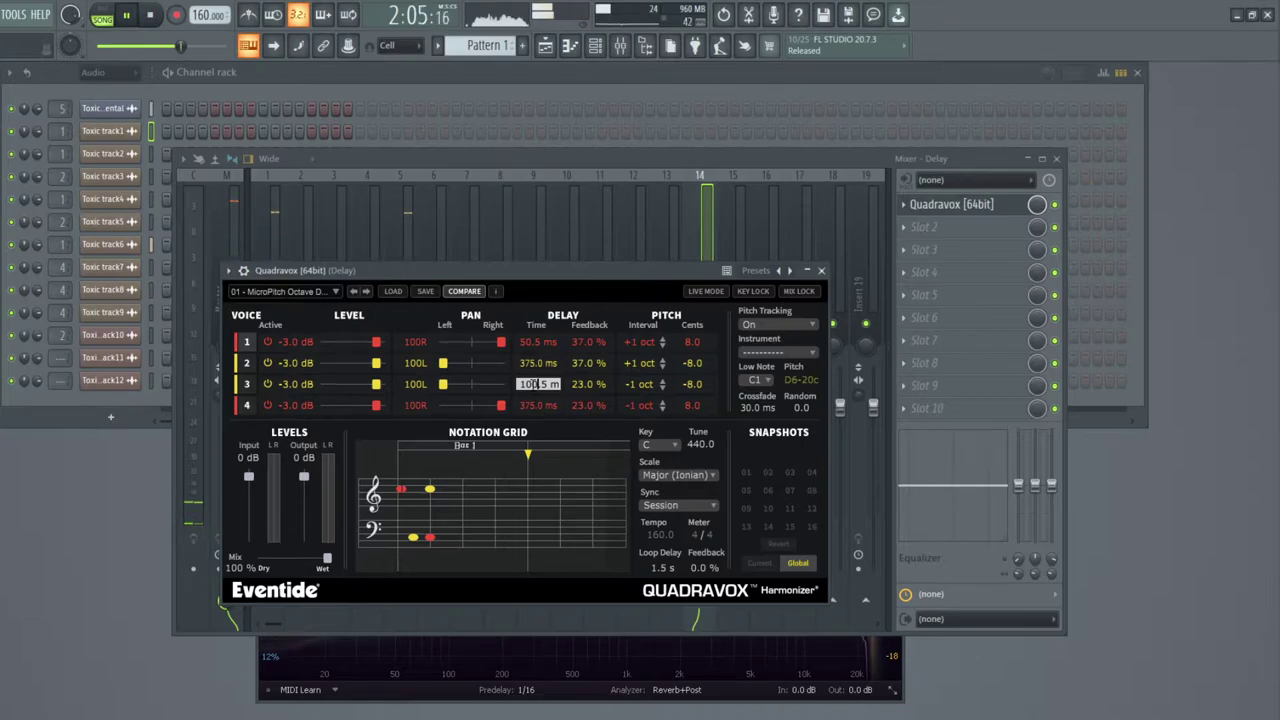
{"action": "type", "text": "0"}
{"action": "key", "text": "Return"}
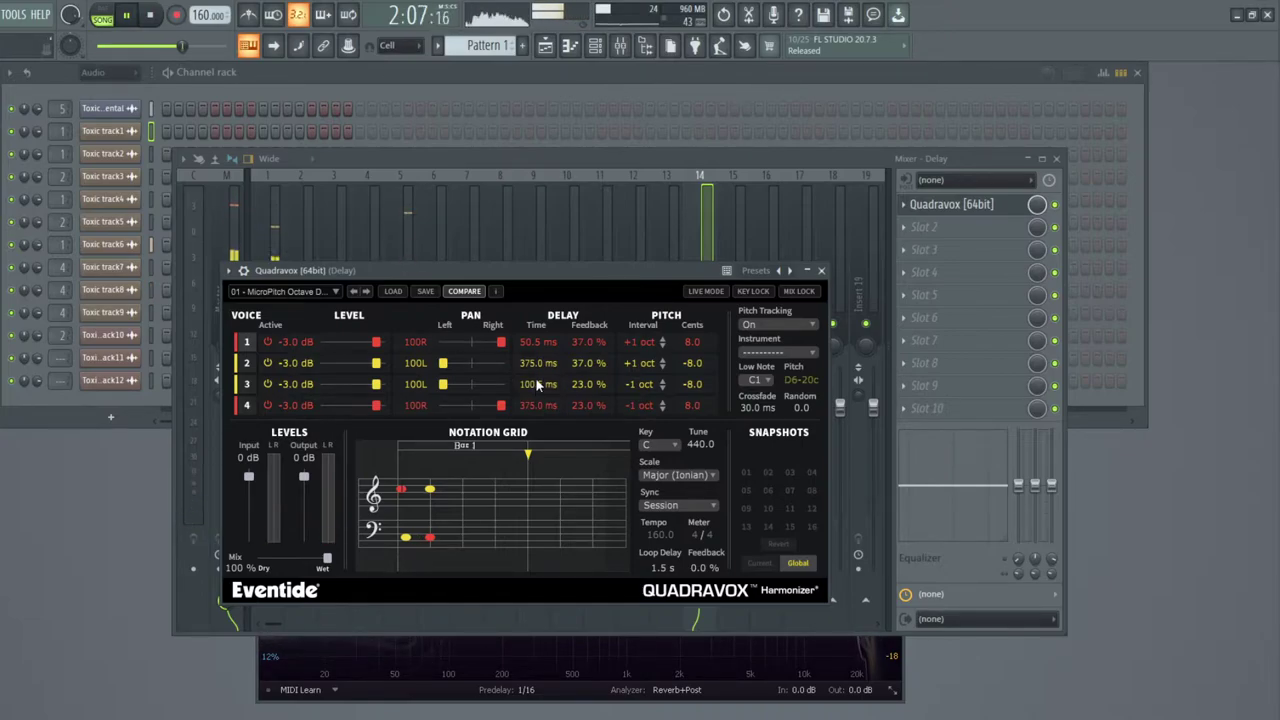
{"action": "double_click", "coordinate": [537, 363]}
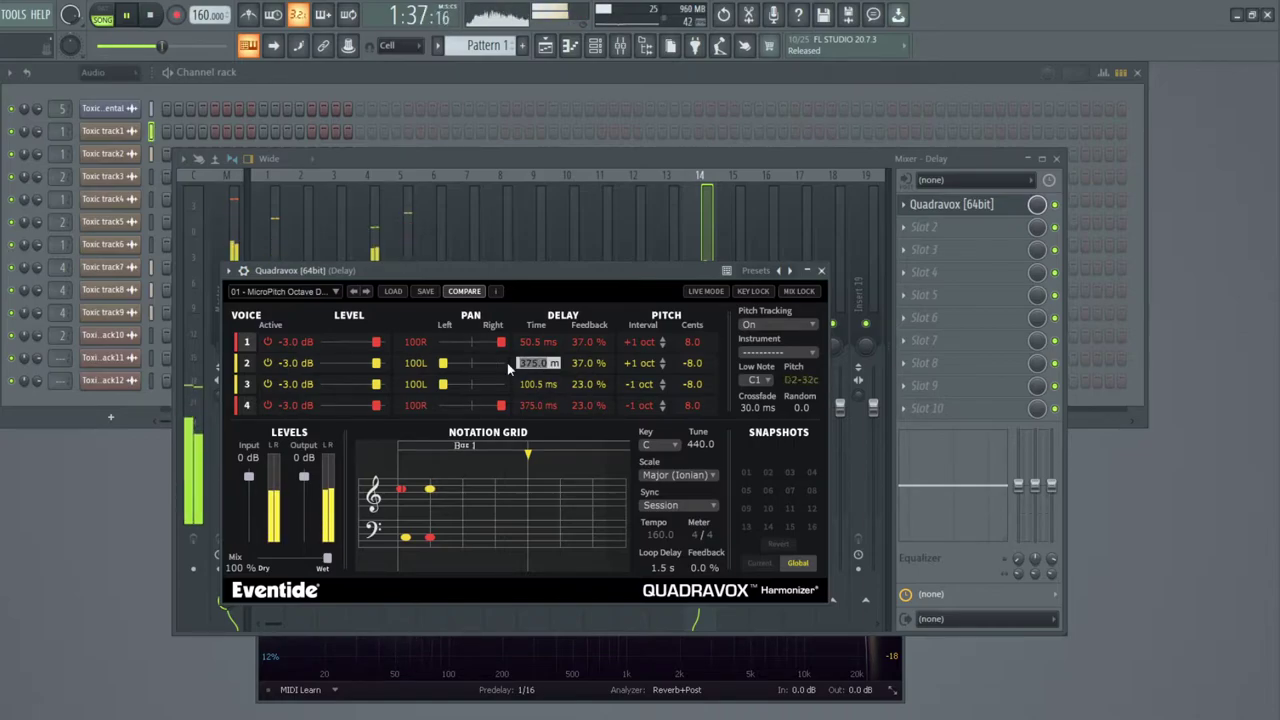
{"action": "type", "text": "250"}
{"action": "key", "text": "Return"}
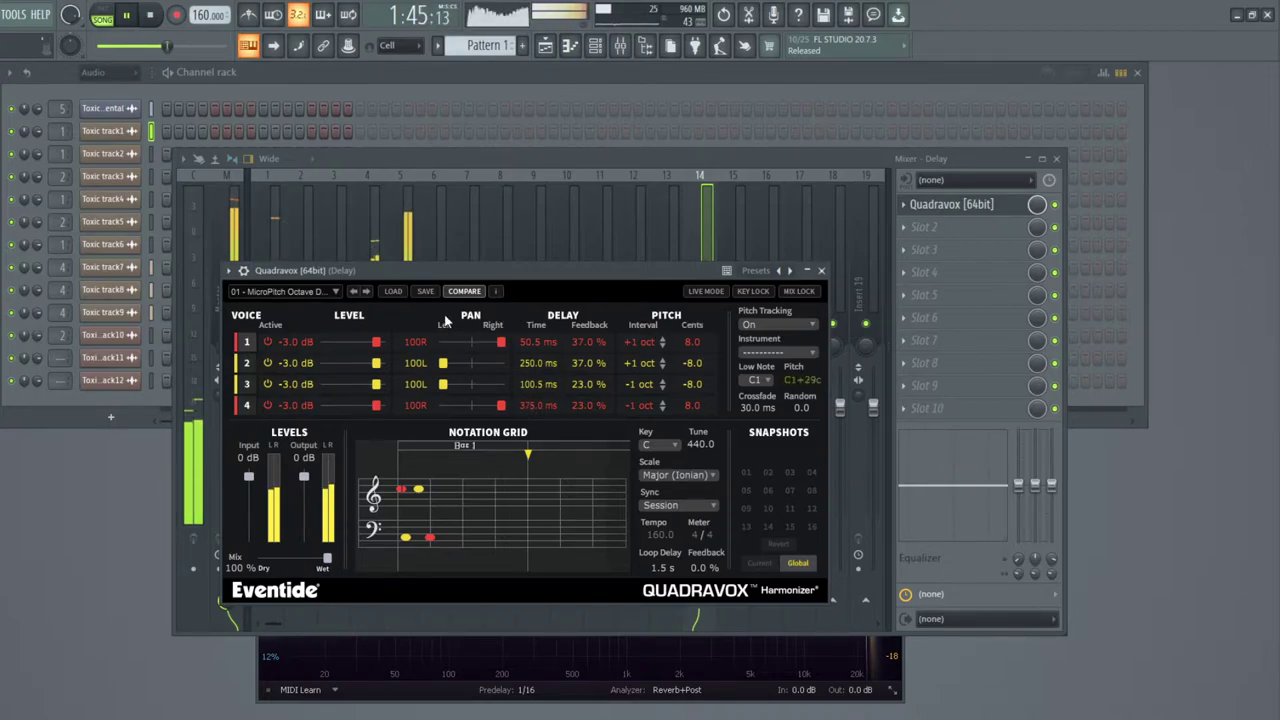
Step through the Quadravox presets to 04 - Marching Rhythm, set its Mix fully wet, and move the window clear of the mixer tracks.
{"action": "left_click", "coordinate": [365, 291]}
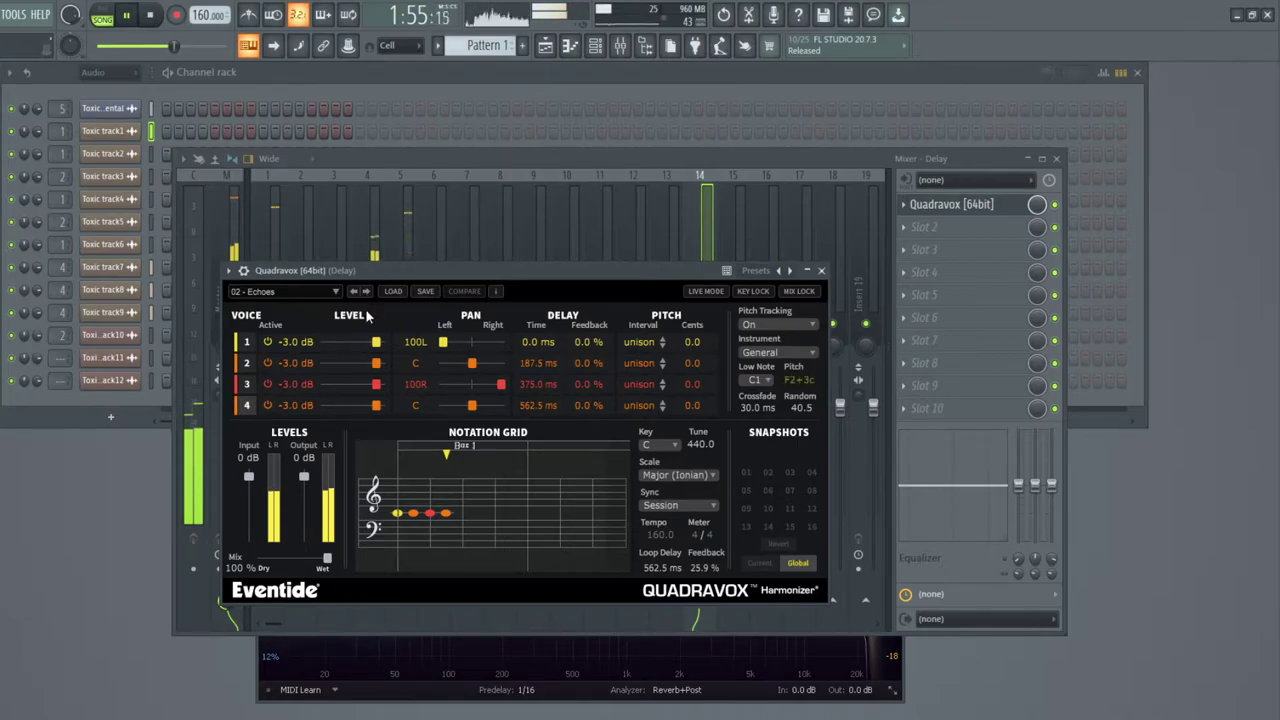
{"action": "left_click", "coordinate": [368, 291]}
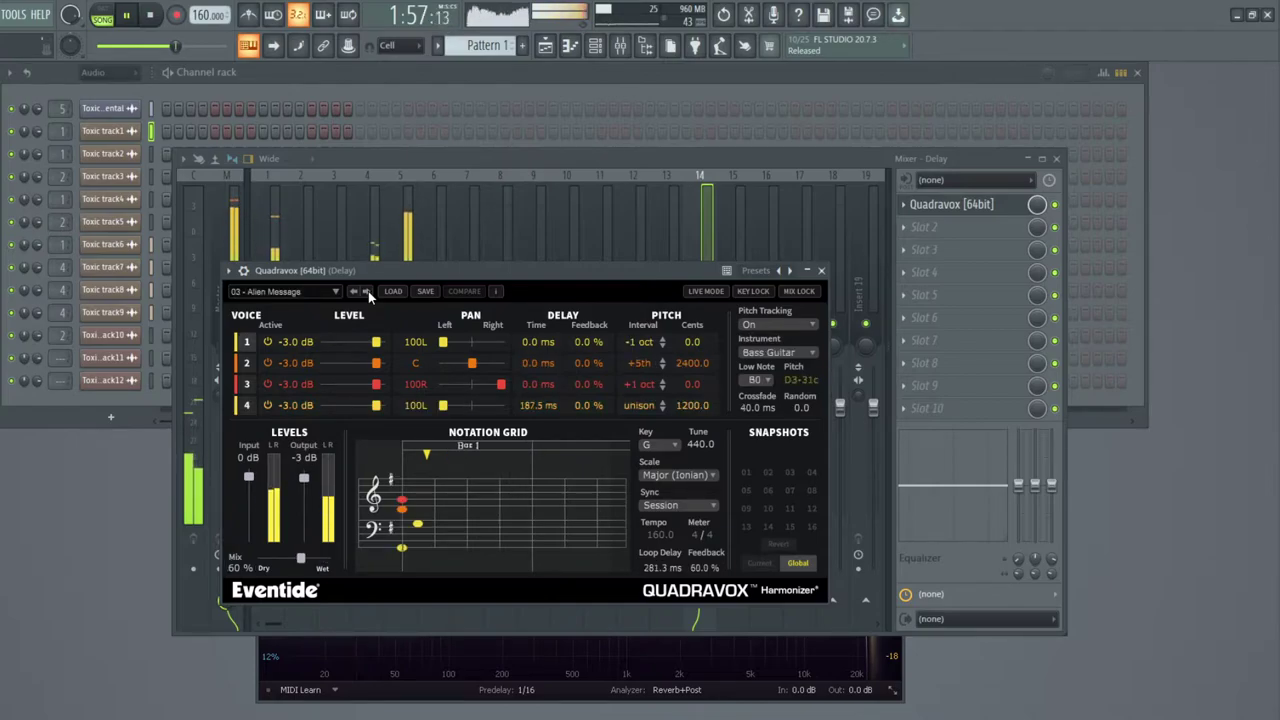
{"action": "left_click_drag", "start_coordinate": [300, 557], "coordinate": [359, 556]}
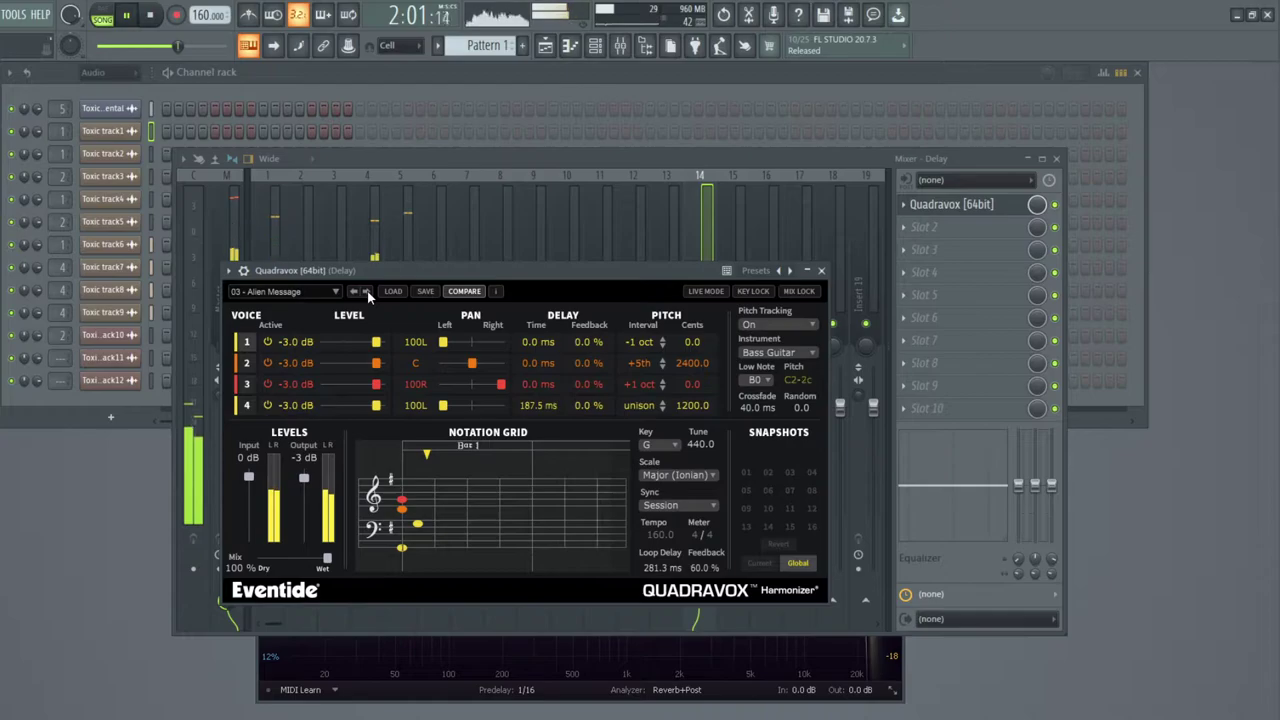
{"action": "left_click", "coordinate": [367, 292]}
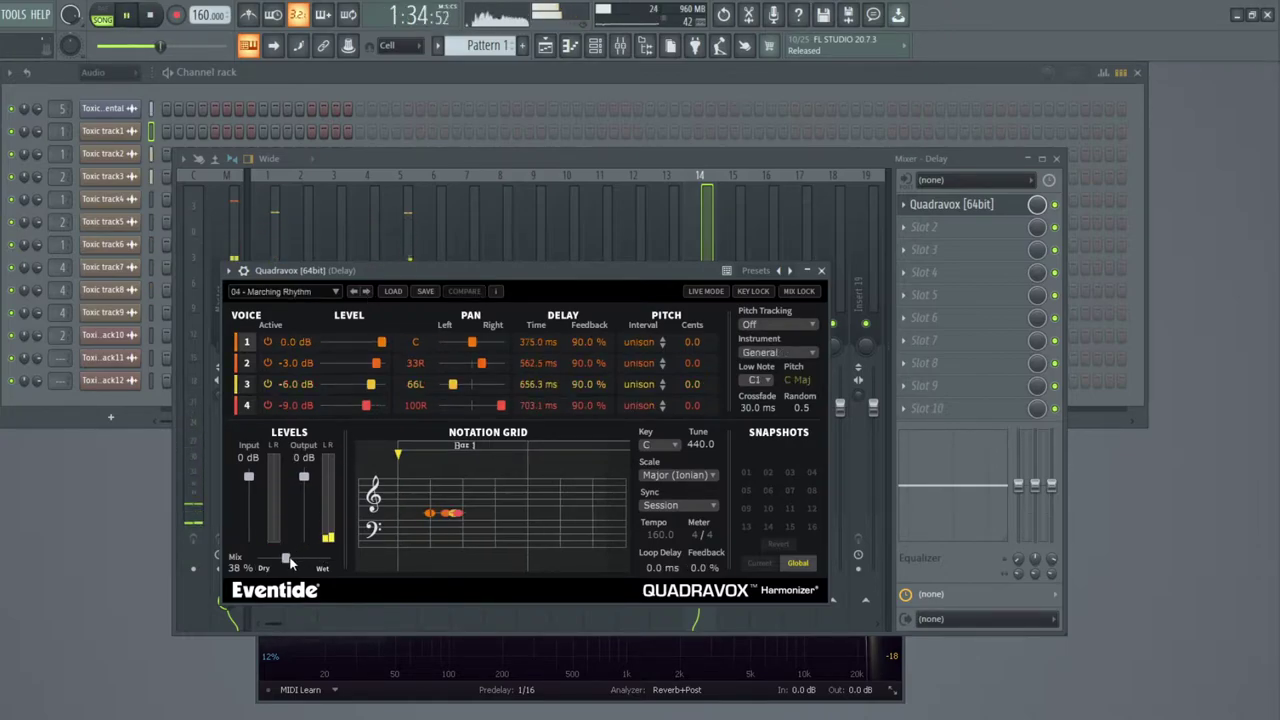
{"action": "left_click_drag", "start_coordinate": [290, 558], "coordinate": [382, 554]}
{"action": "left_click_drag", "start_coordinate": [432, 273], "coordinate": [430, 462]}
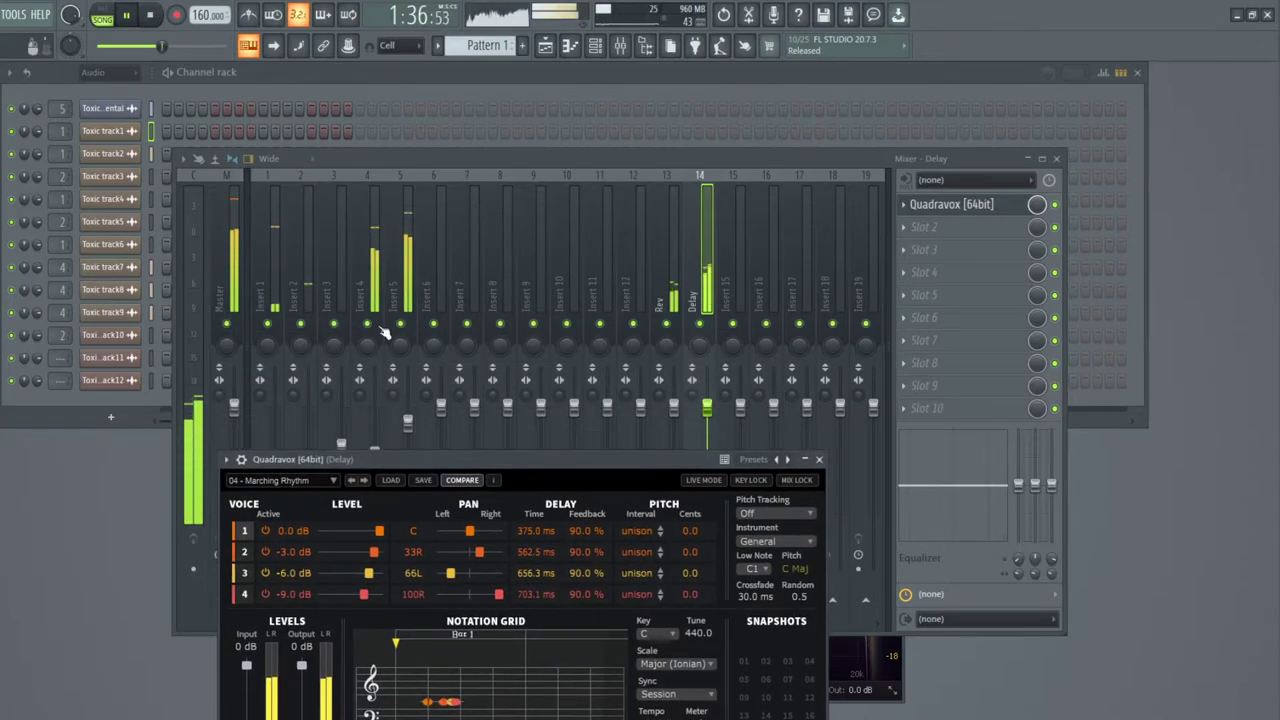
Solo Insert 4 with its sends and lower the output gain of its first PureComp v3 to 0.28 dB.
{"action": "right_click", "coordinate": [367, 325]}
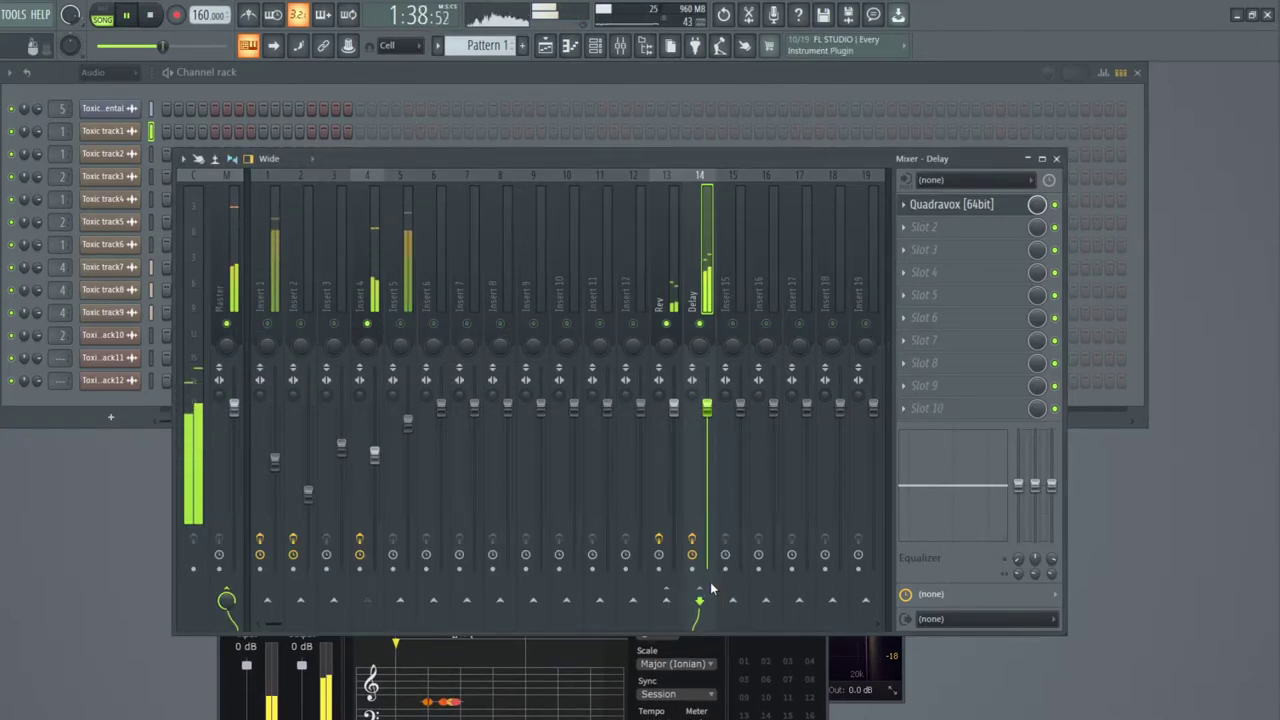
{"action": "left_click", "coordinate": [362, 300]}
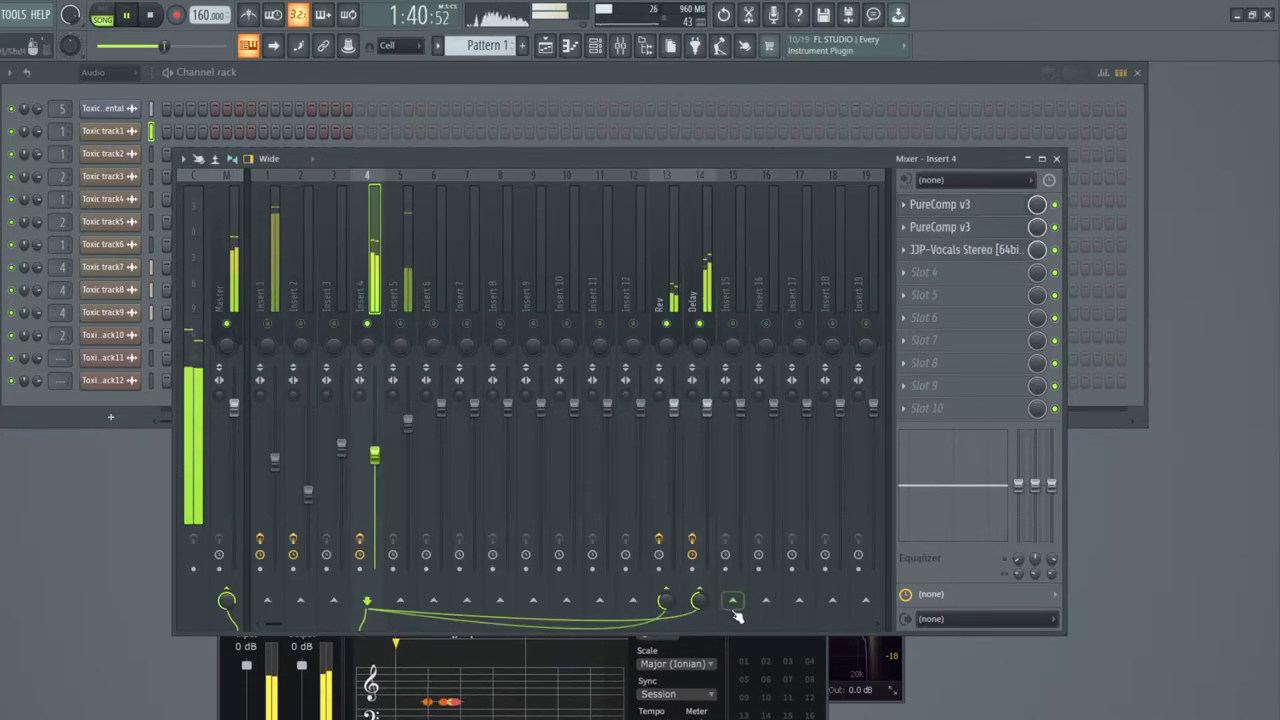
{"action": "left_click", "coordinate": [950, 206]}
{"action": "left_click_drag", "start_coordinate": [612, 220], "coordinate": [624, 209]}
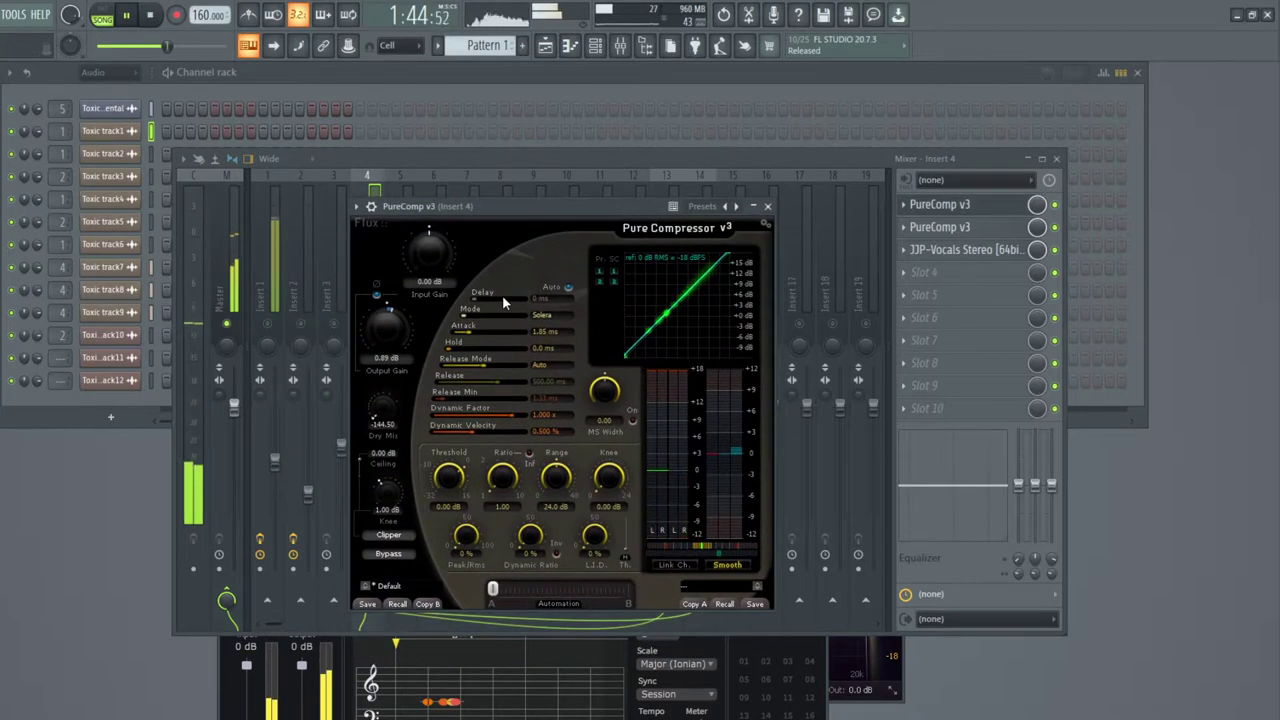
{"action": "left_click_drag", "start_coordinate": [396, 318], "coordinate": [398, 329]}
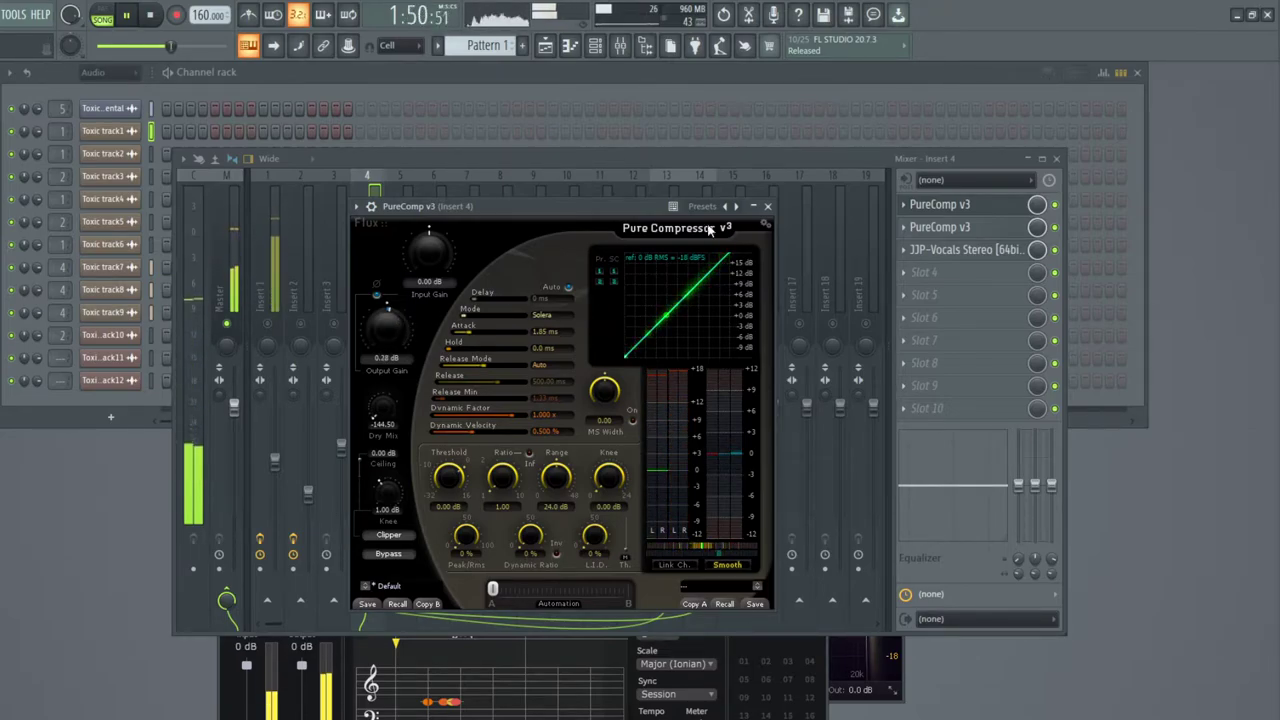
Close the compressor window, move the mixer aside, and adjust the panning of the Toxic track7 to track9 channels in the channel rack.
{"action": "left_click", "coordinate": [768, 207]}
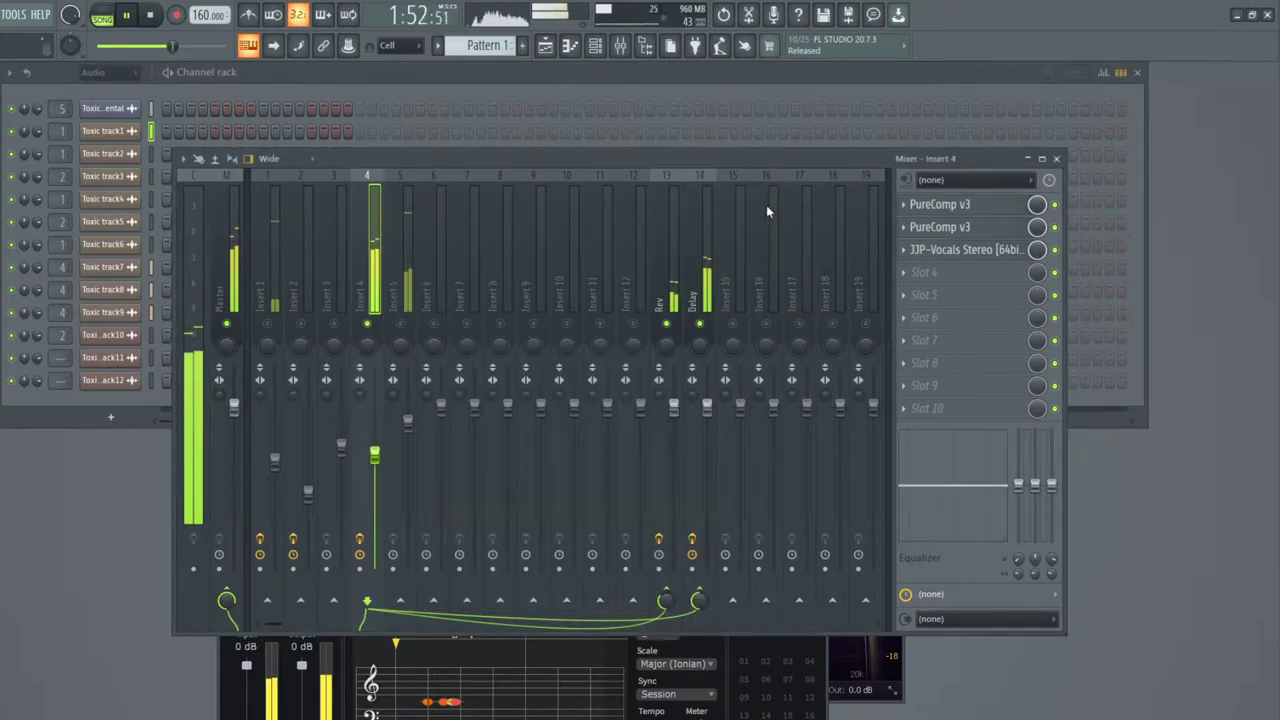
{"action": "left_click_drag", "start_coordinate": [536, 165], "coordinate": [519, 151]}
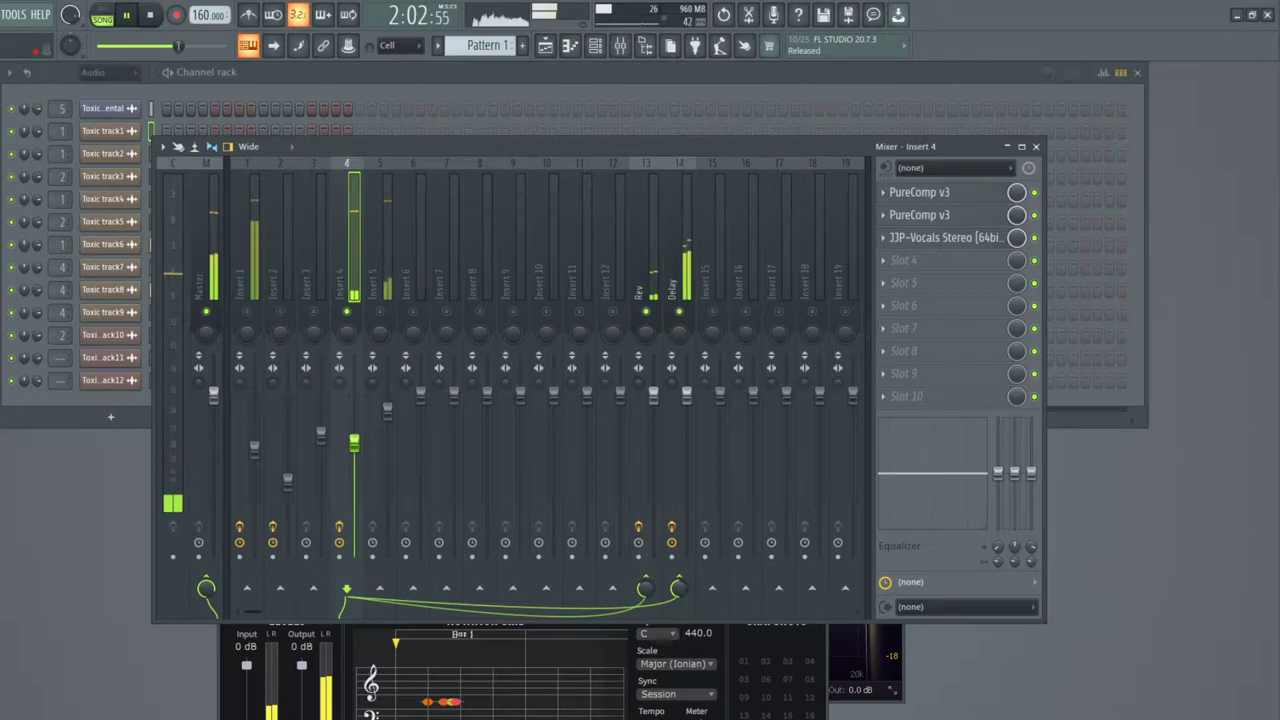
{"action": "left_click", "coordinate": [22, 251]}
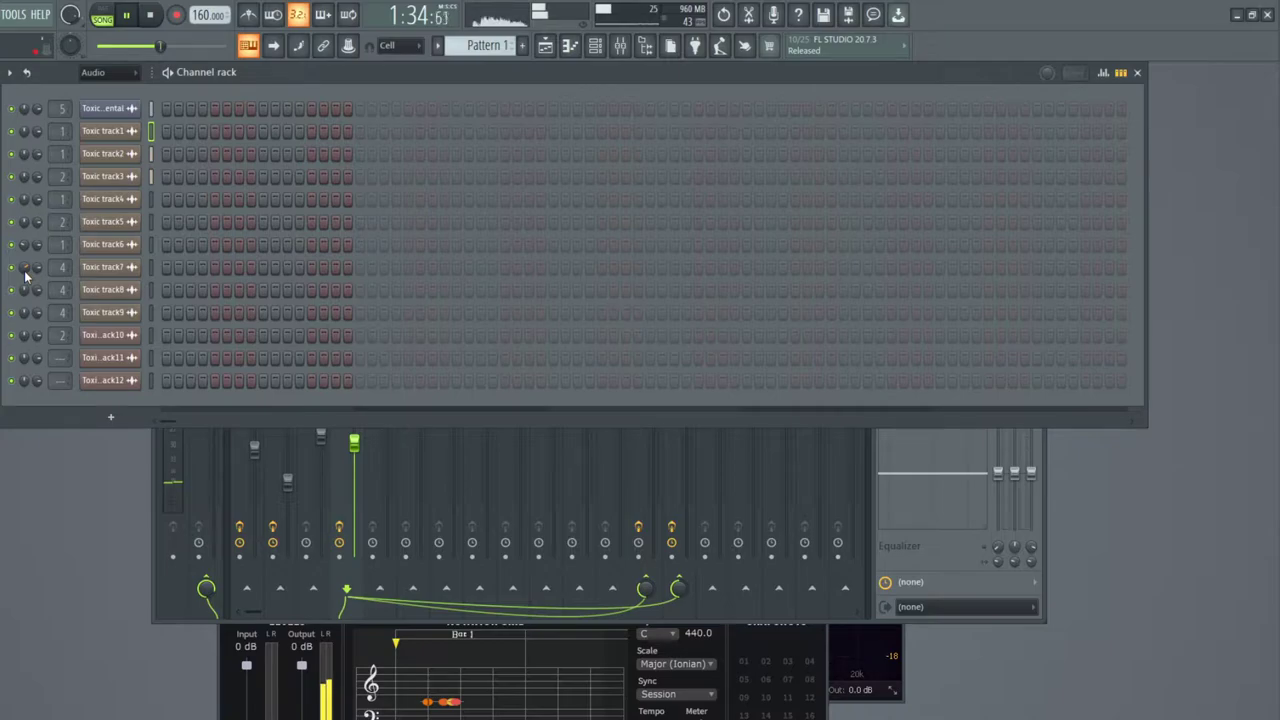
{"action": "right_click", "coordinate": [25, 249]}
{"action": "left_click", "coordinate": [27, 311]}
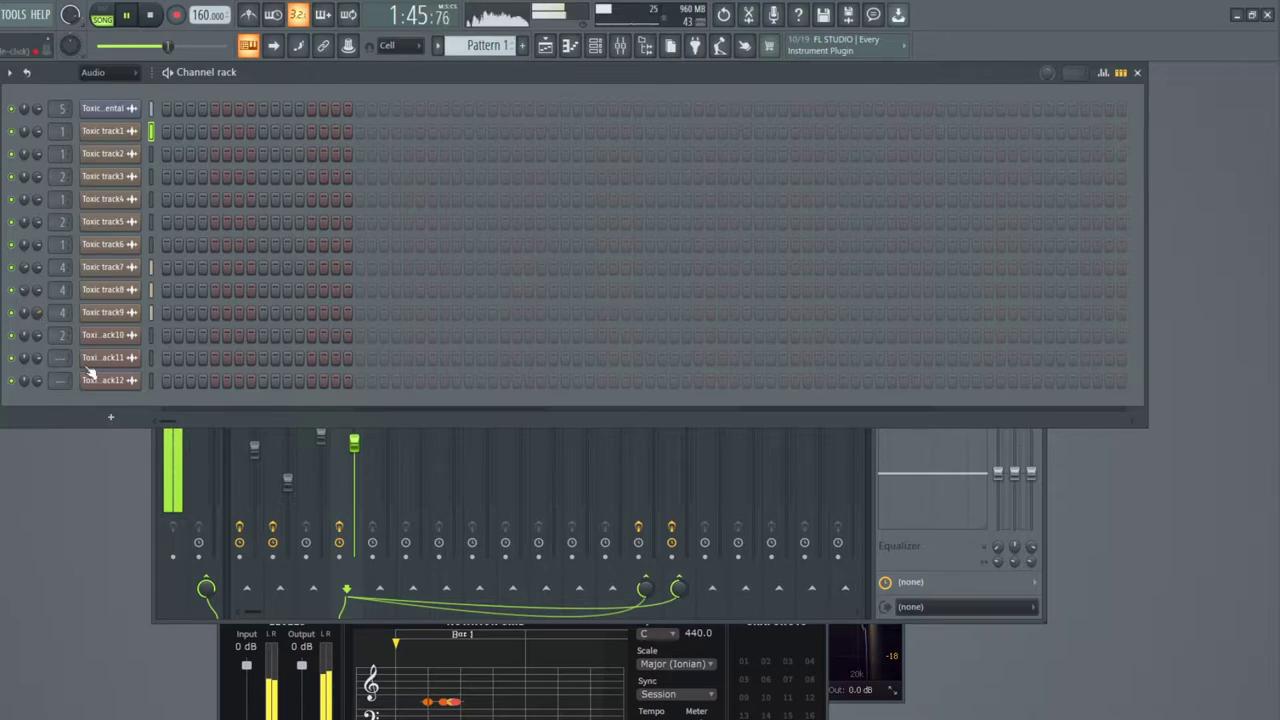
{"action": "left_click", "coordinate": [160, 545]}
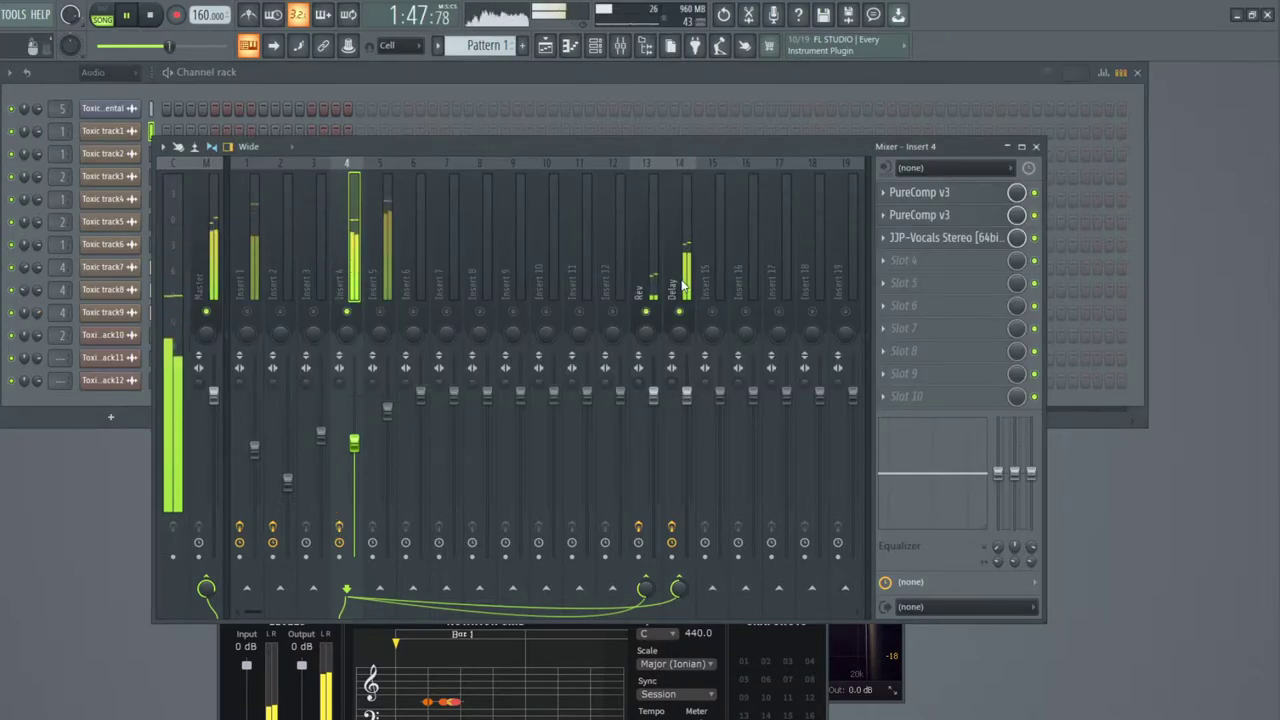
Set the delay feedback to 50% for all four Quadravox voices on the Delay track and close the plugin.
{"action": "left_click", "coordinate": [680, 280]}
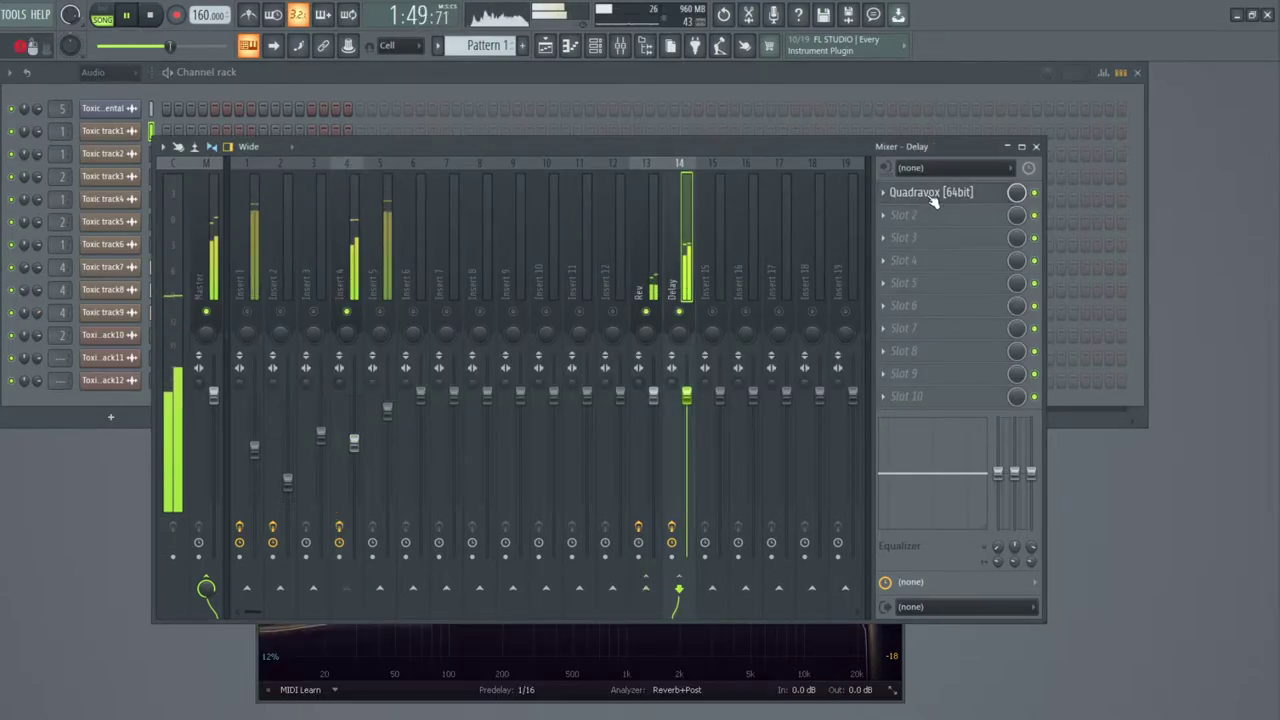
{"action": "left_click", "coordinate": [926, 194]}
{"action": "left_click_drag", "start_coordinate": [653, 461], "coordinate": [680, 345]}
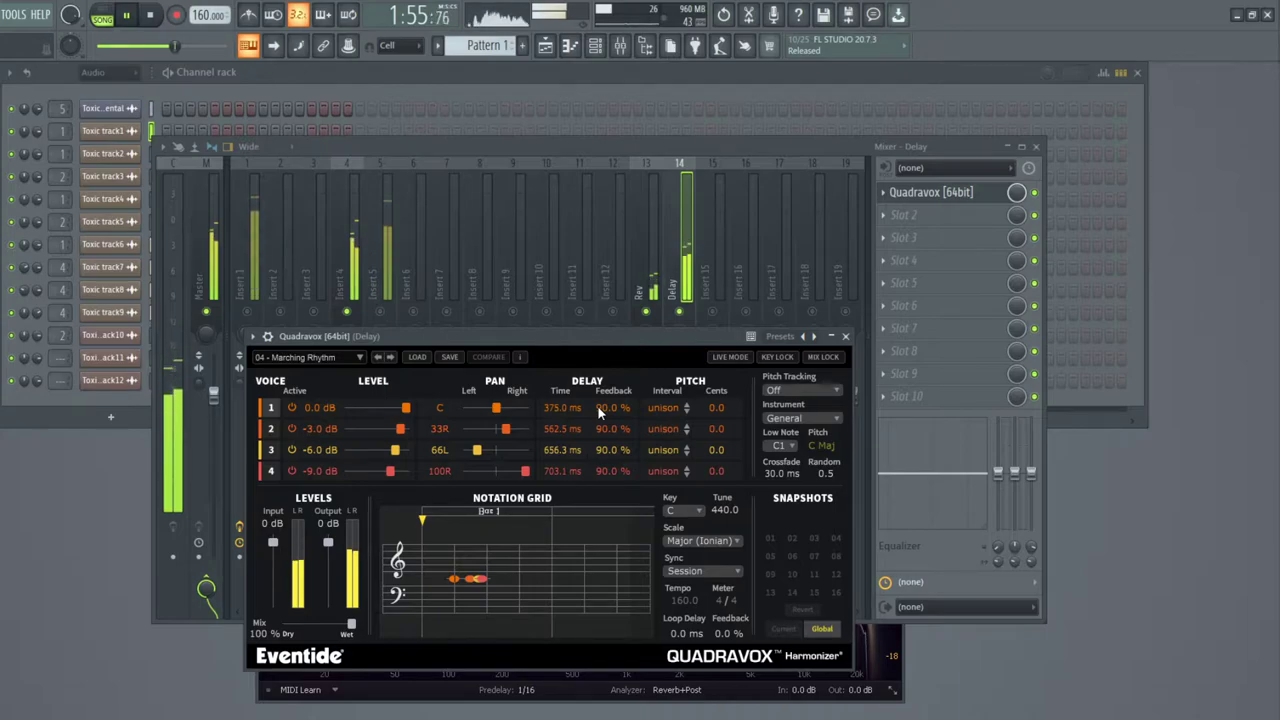
{"action": "left_click_drag", "start_coordinate": [598, 408], "coordinate": [603, 487]}
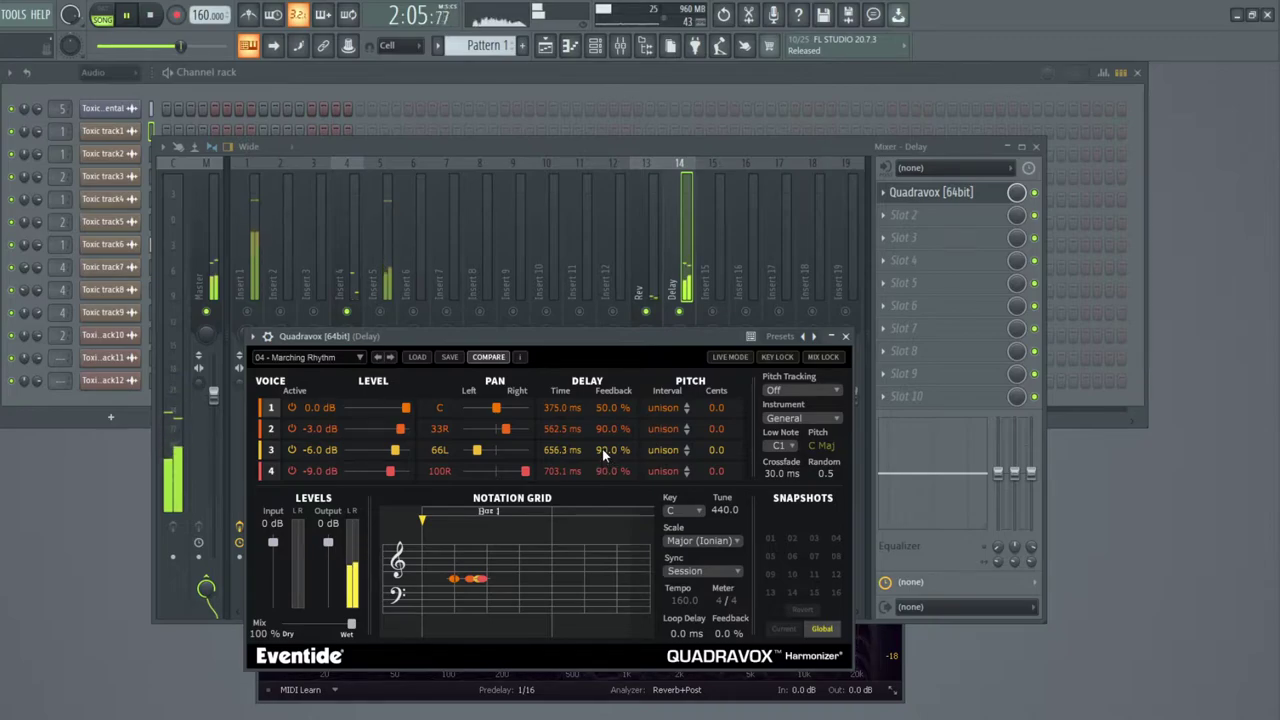
{"action": "left_click_drag", "start_coordinate": [603, 523], "coordinate": [603, 526]}
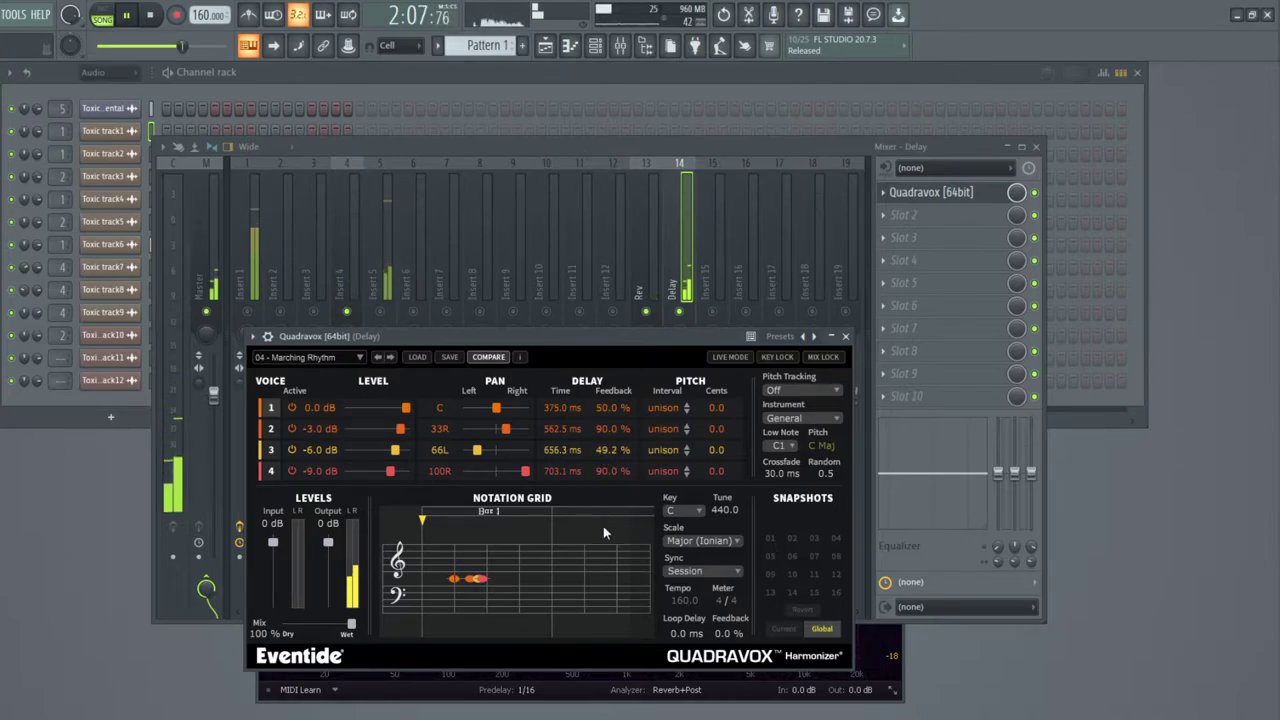
{"action": "left_click_drag", "start_coordinate": [599, 428], "coordinate": [600, 503]}
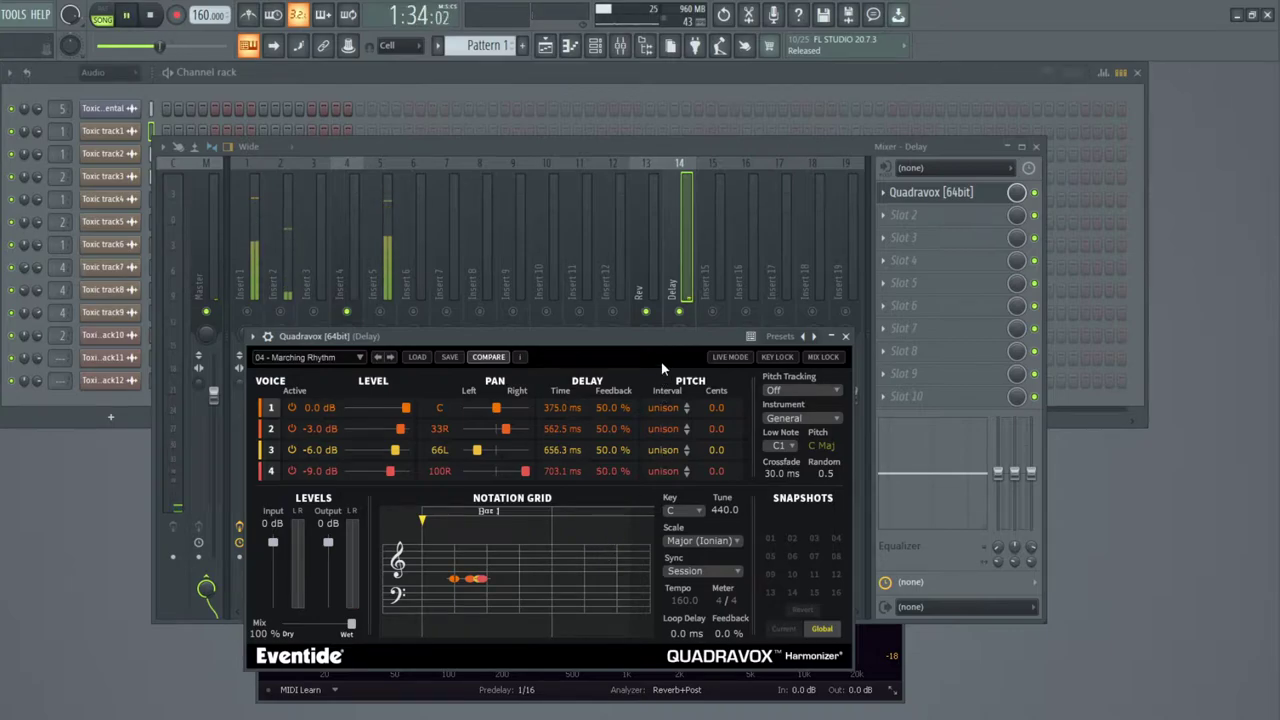
{"action": "left_click_drag", "start_coordinate": [661, 340], "coordinate": [686, 307]}
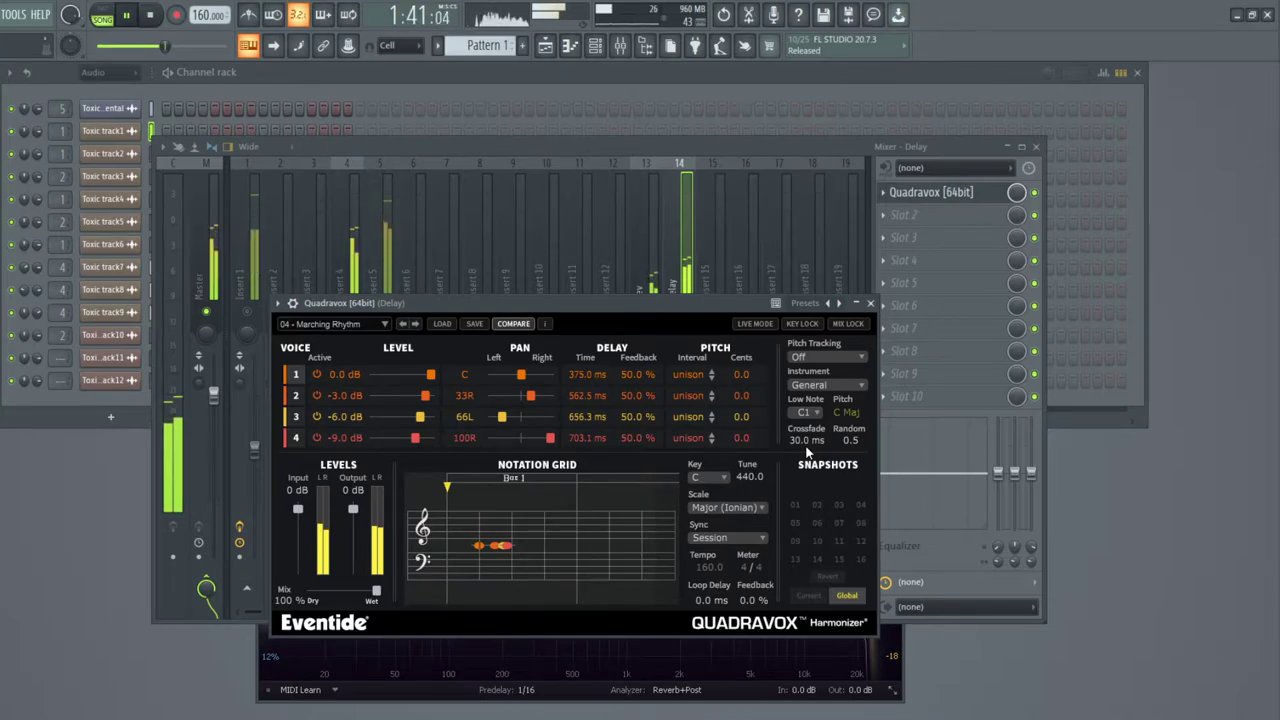
{"action": "left_click", "coordinate": [870, 303]}
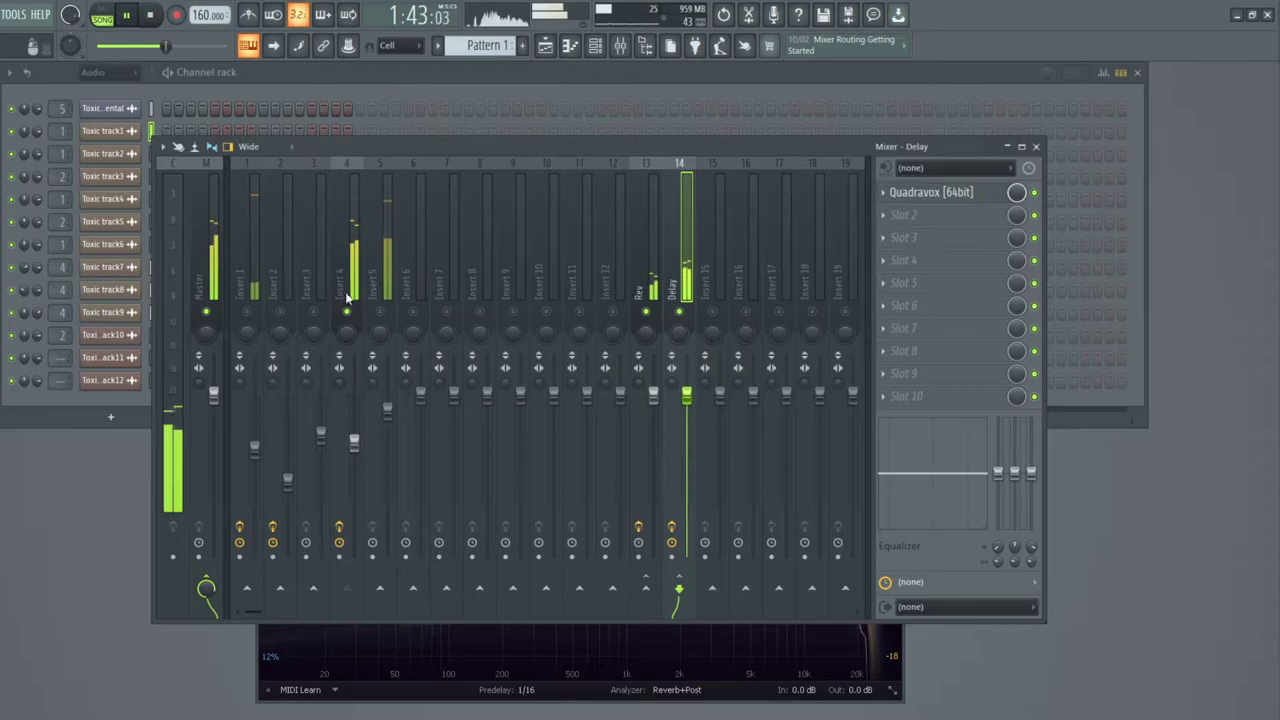
Bypass and delete the second PureComp v3 from Insert 4's effect slots.
{"action": "left_click", "coordinate": [355, 285]}
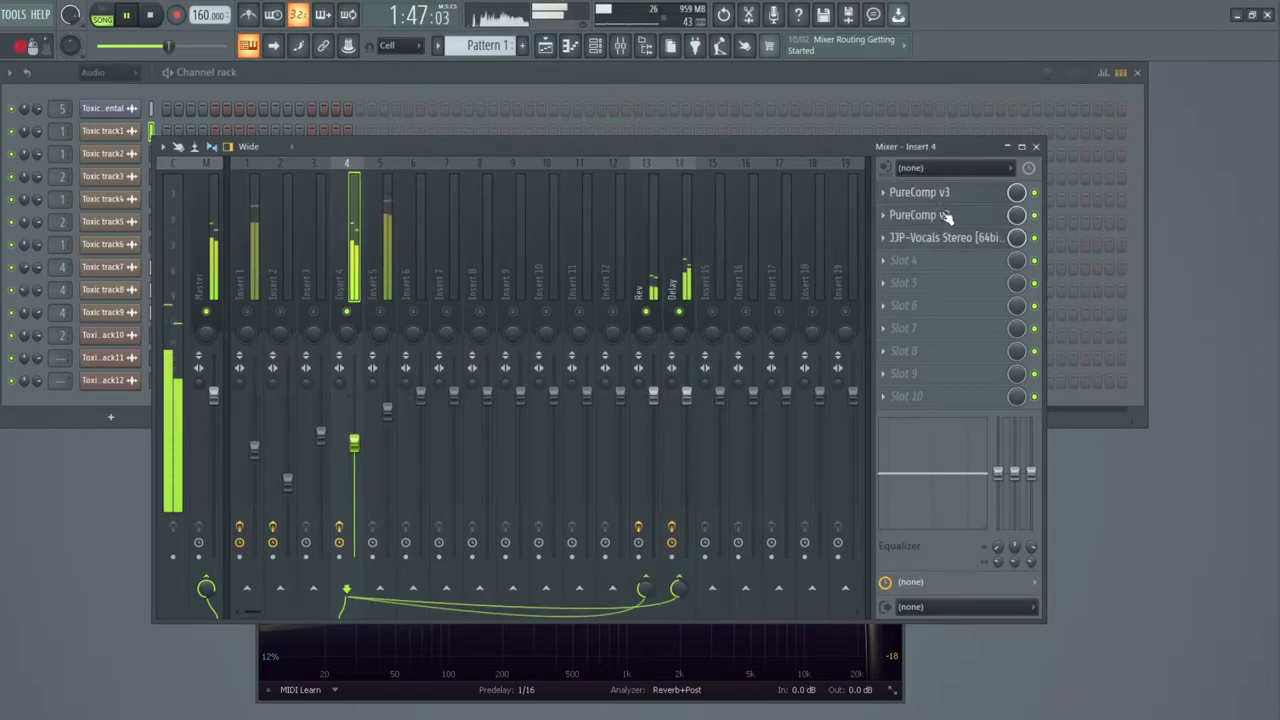
{"action": "left_click", "coordinate": [1034, 215]}
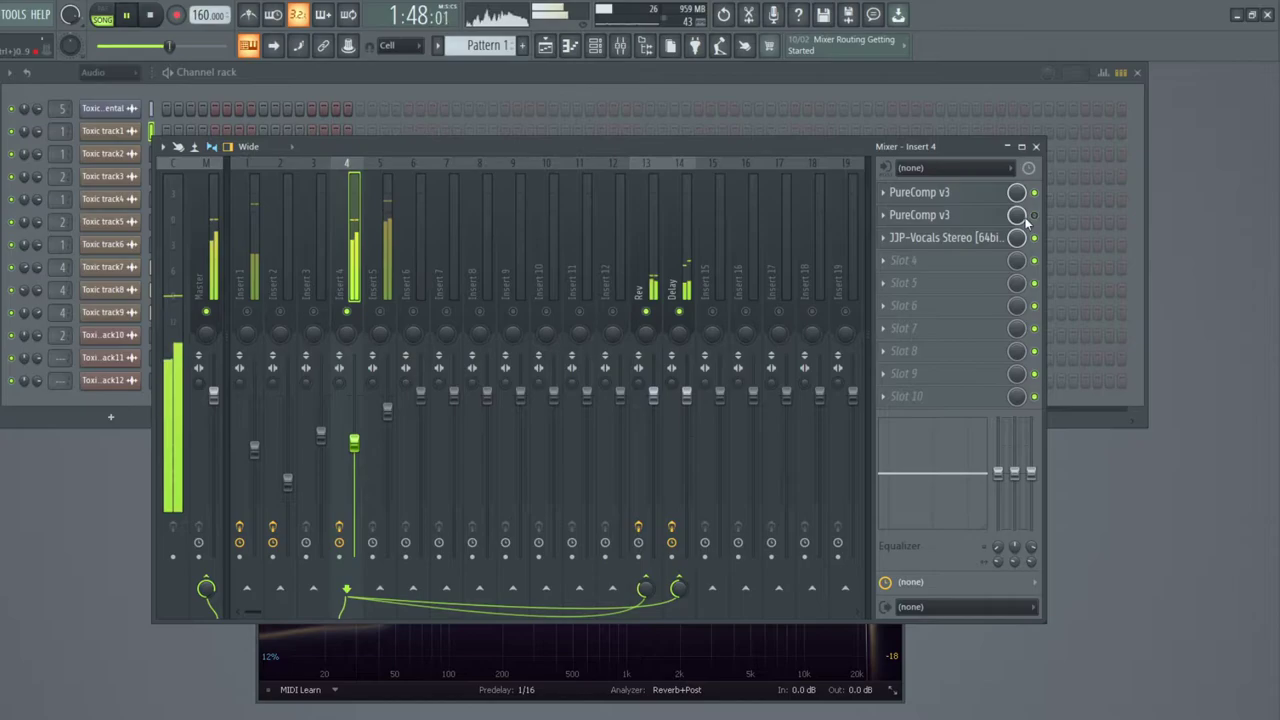
{"action": "left_click", "coordinate": [884, 215]}
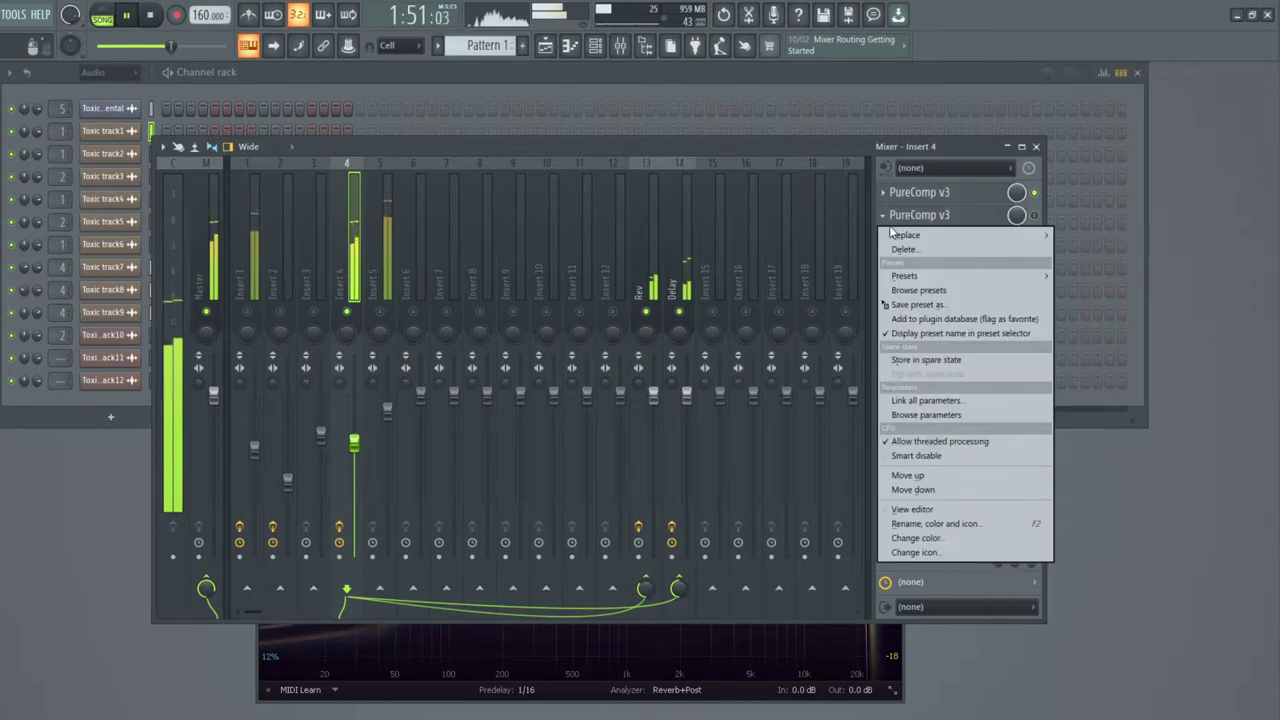
{"action": "mouse_move", "coordinate": [900, 237]}
{"action": "left_click", "coordinate": [1033, 248]}
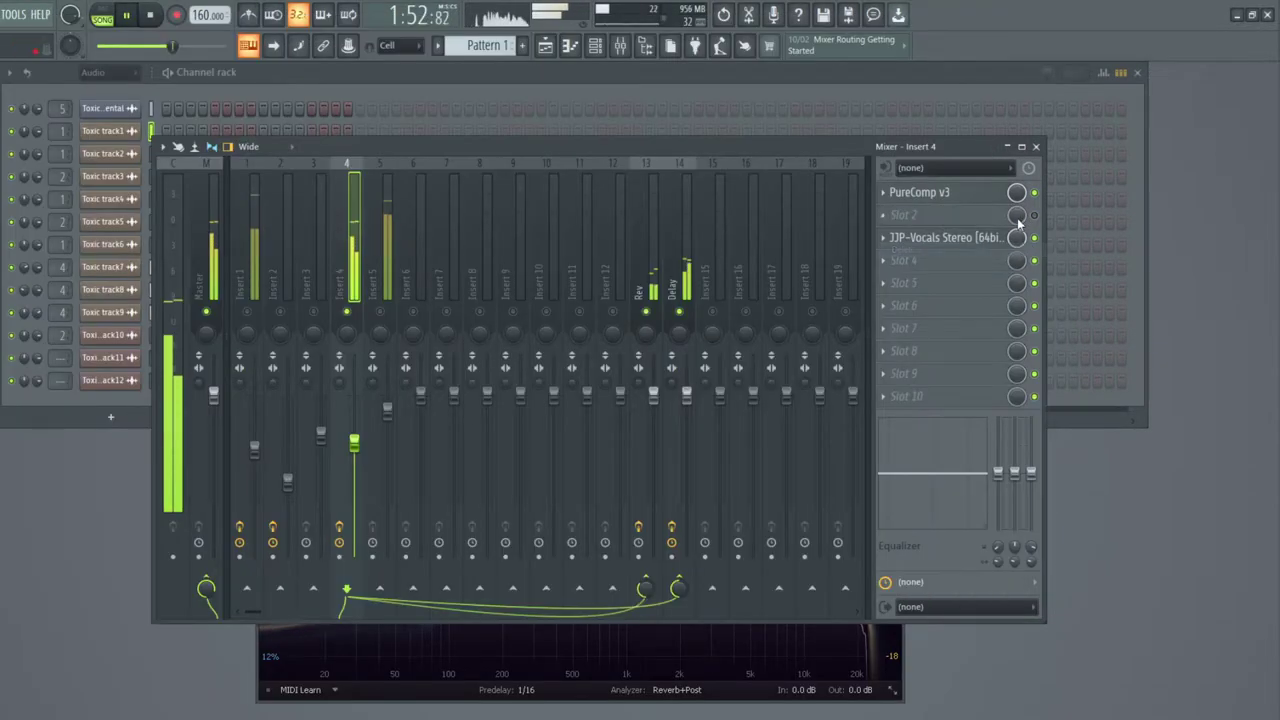
Copy Insert 2's FabFilter Pro-Q 3 with its settings into Insert 4, in the slot ahead of PureComp v3.
{"action": "left_click", "coordinate": [310, 265]}
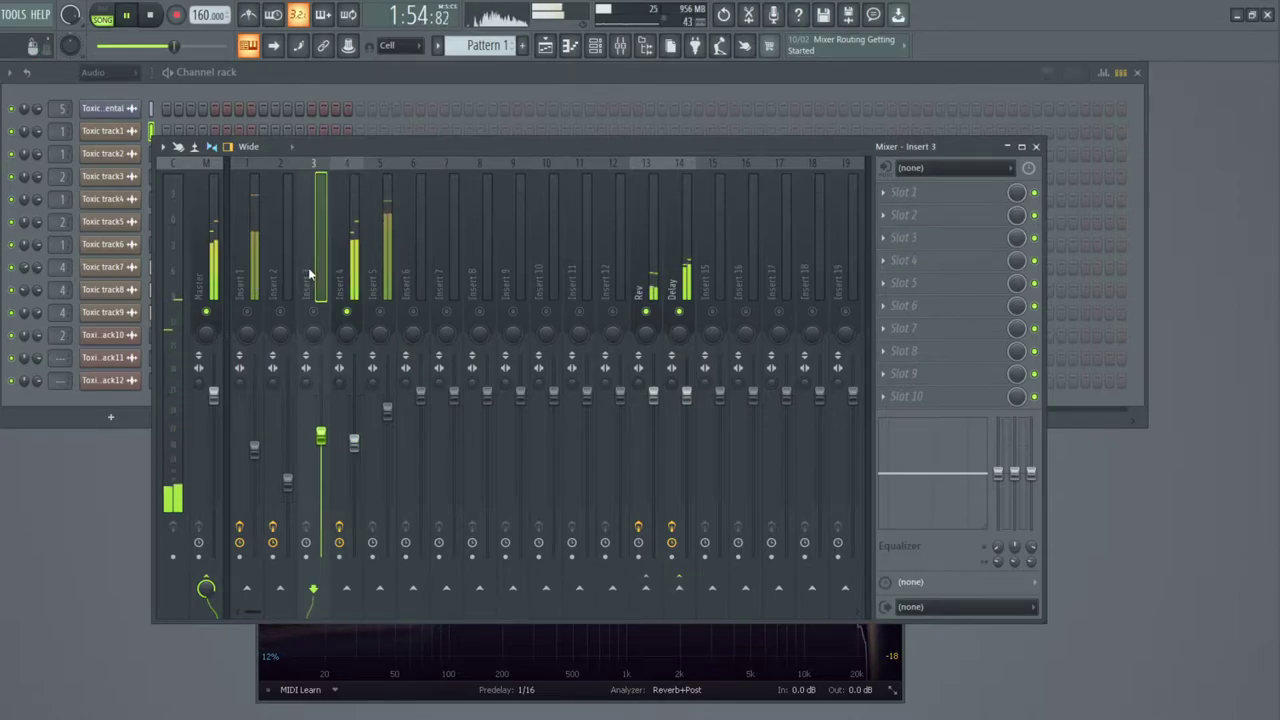
{"action": "left_click", "coordinate": [281, 267]}
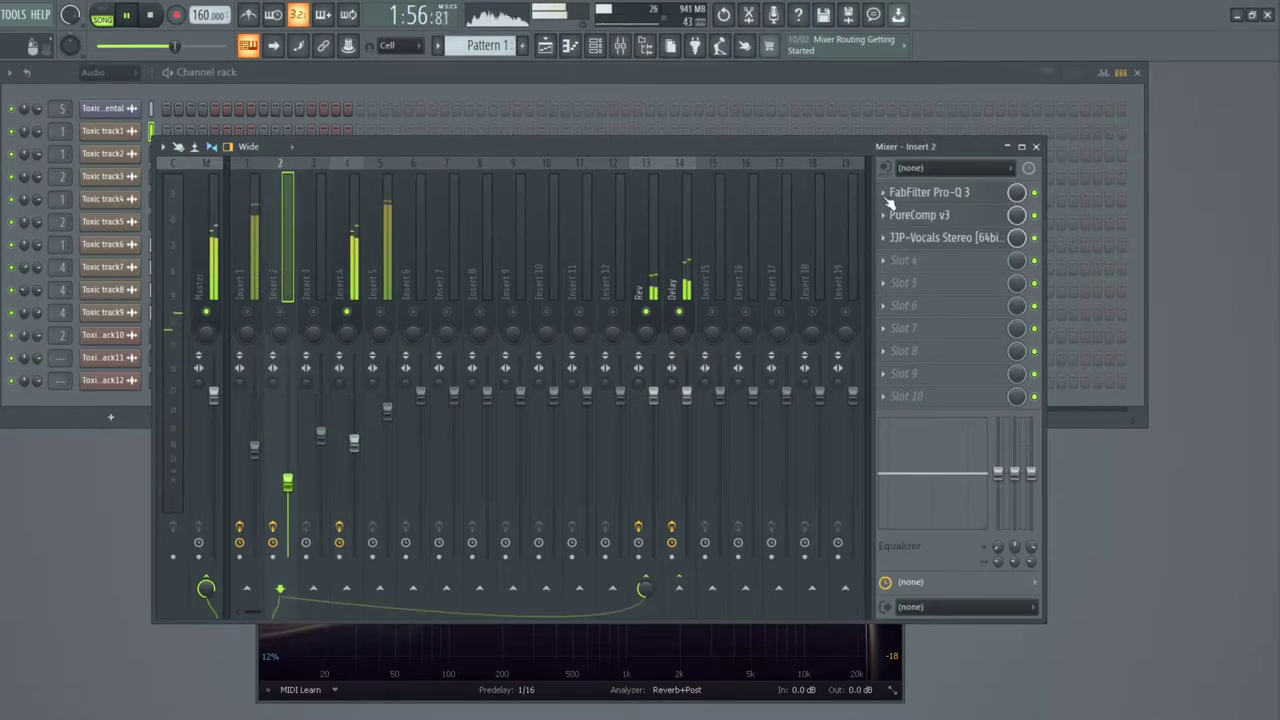
{"action": "left_click", "coordinate": [334, 271]}
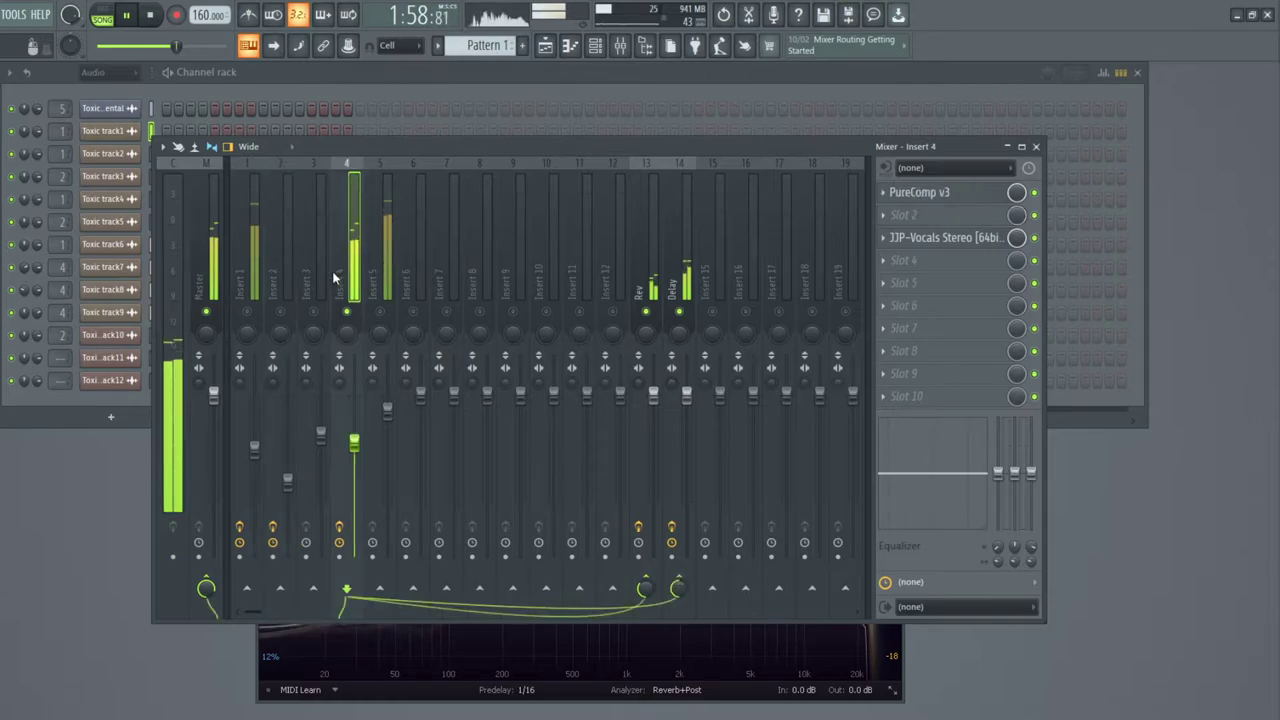
{"action": "scroll", "coordinate": [945, 215], "scroll_direction": "up", "scroll_amount": 1}
{"action": "left_click", "coordinate": [276, 272]}
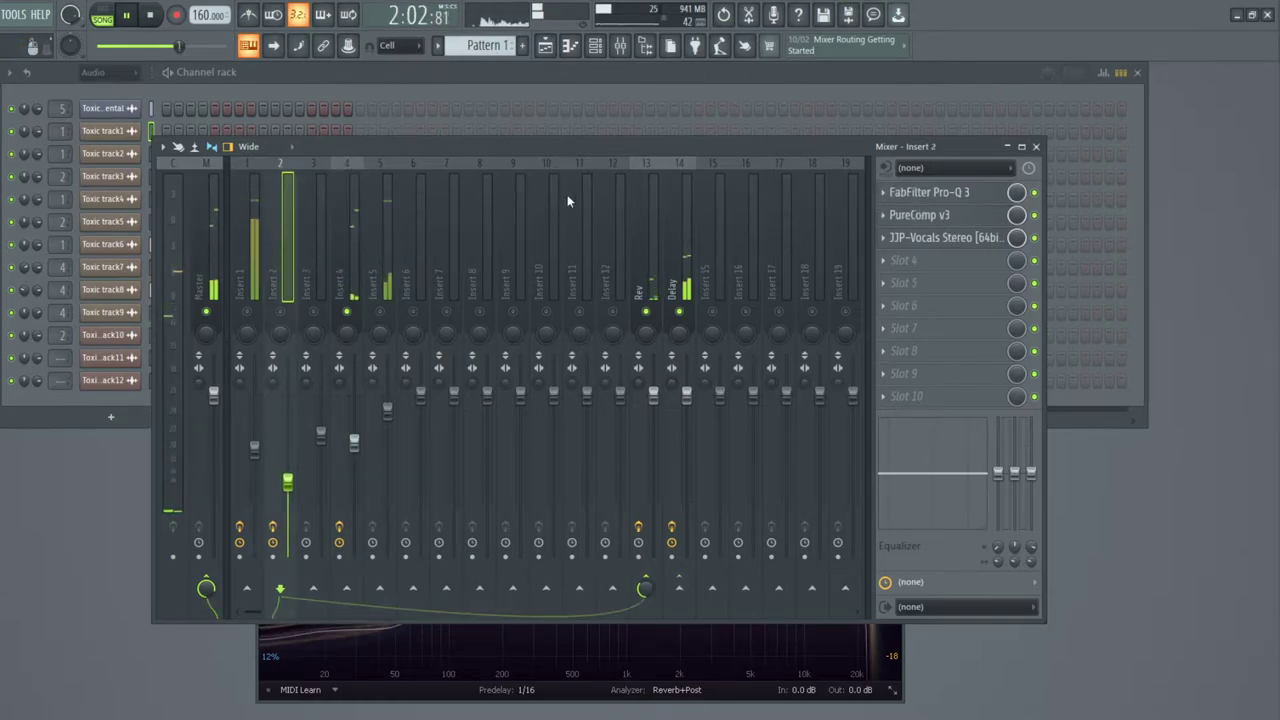
{"action": "left_click", "coordinate": [910, 192]}
{"action": "mouse_move", "coordinate": [912, 208]}
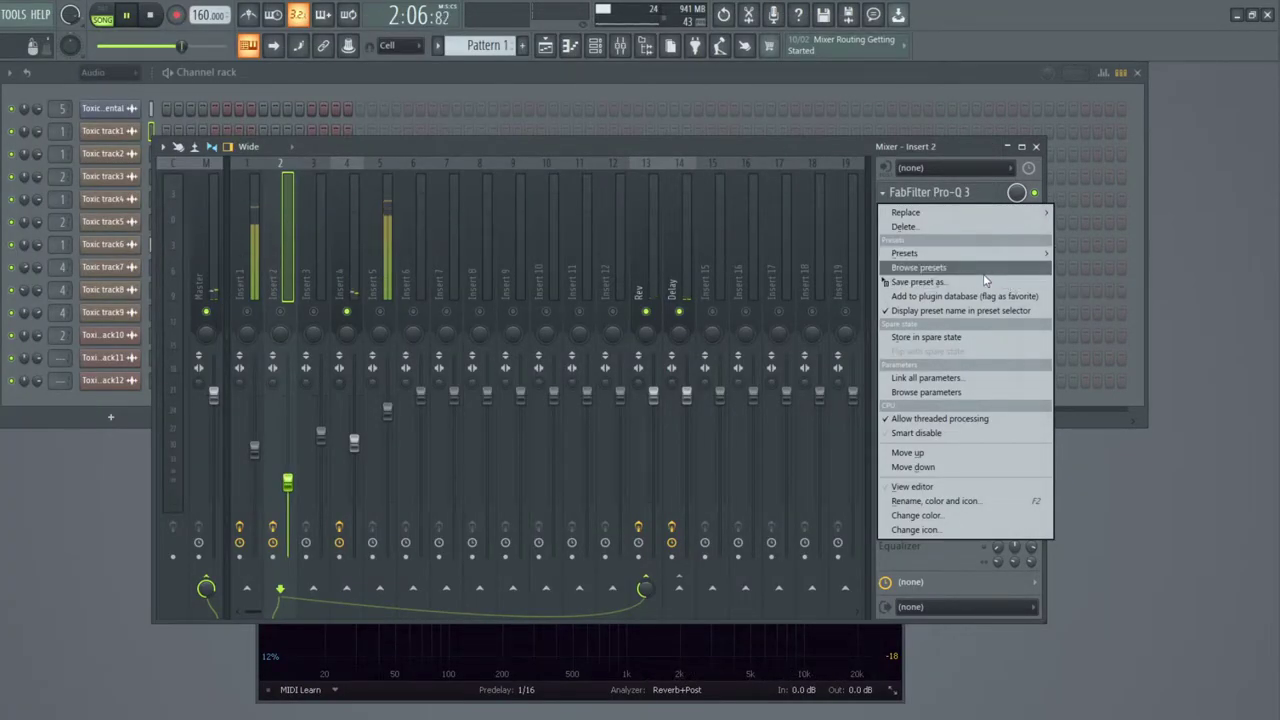
{"action": "left_click_drag", "start_coordinate": [932, 281], "coordinate": [338, 275]}
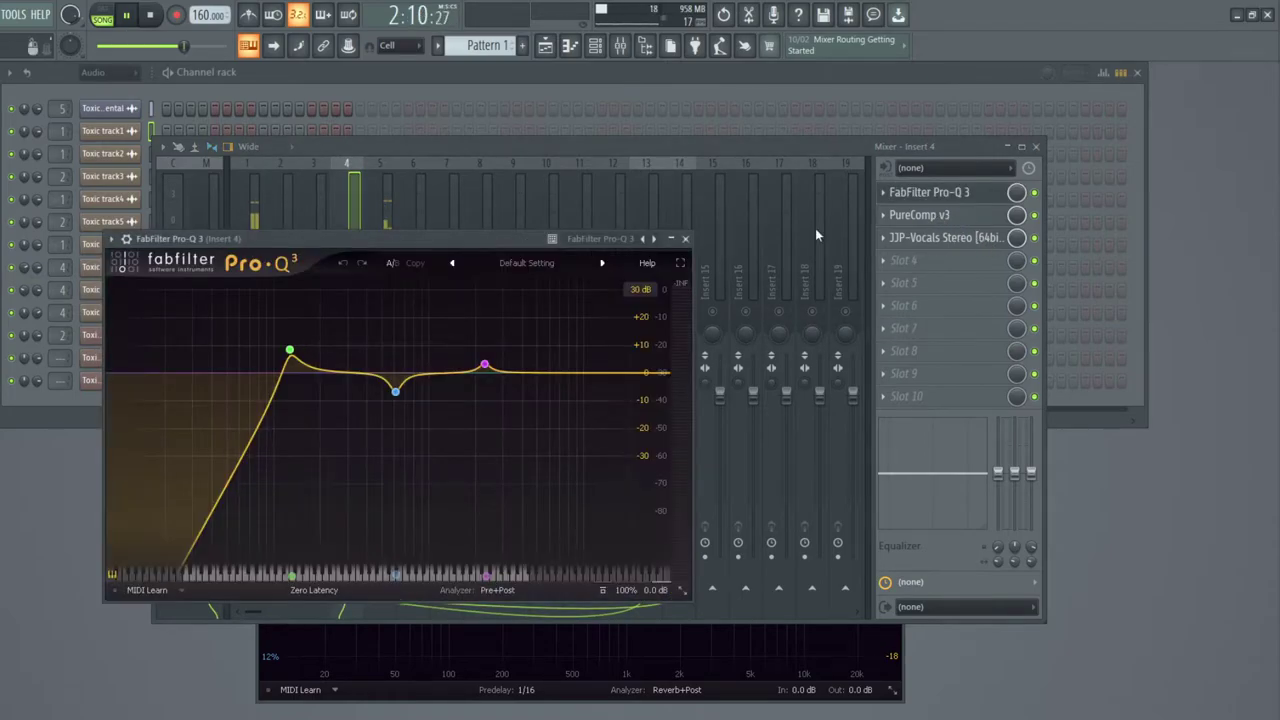
In Insert 4's Pro-Q 3, raise the low cut frequency and shift the upper bell boost above 9 kHz with a wide Q of about 0.804.
{"action": "left_click_drag", "start_coordinate": [480, 240], "coordinate": [532, 235]}
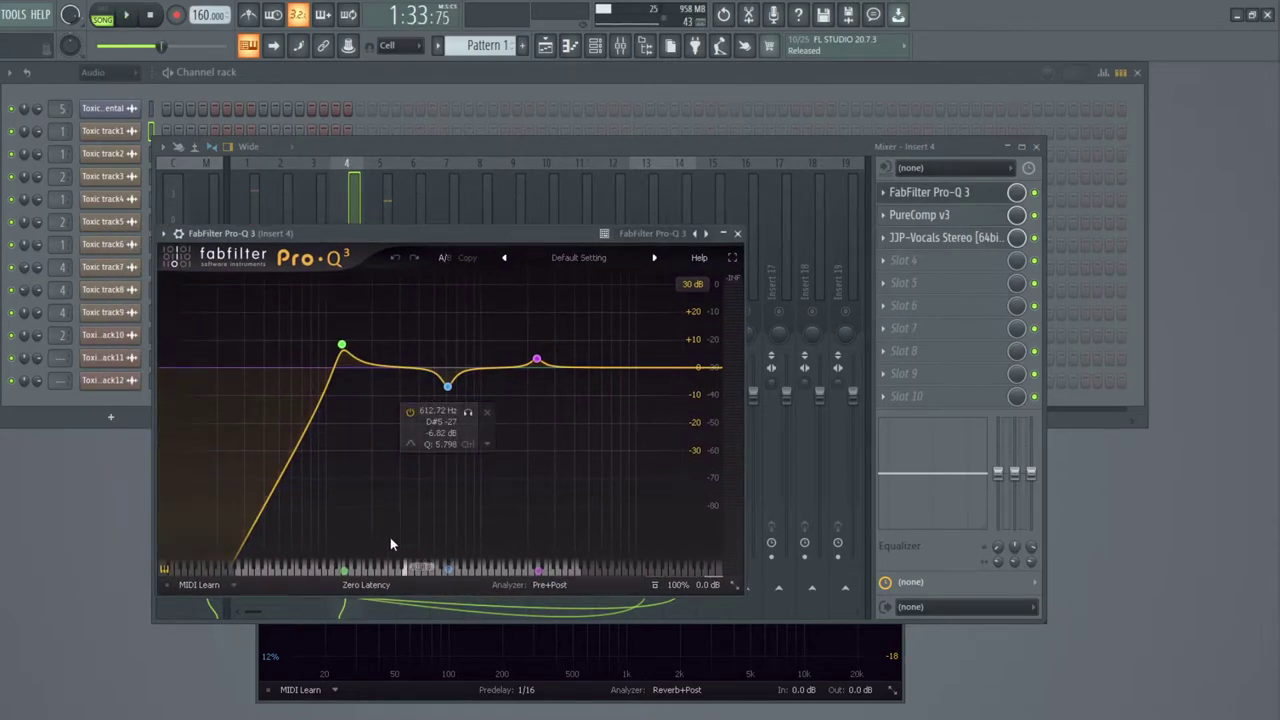
{"action": "left_click_drag", "start_coordinate": [342, 345], "coordinate": [380, 365]}
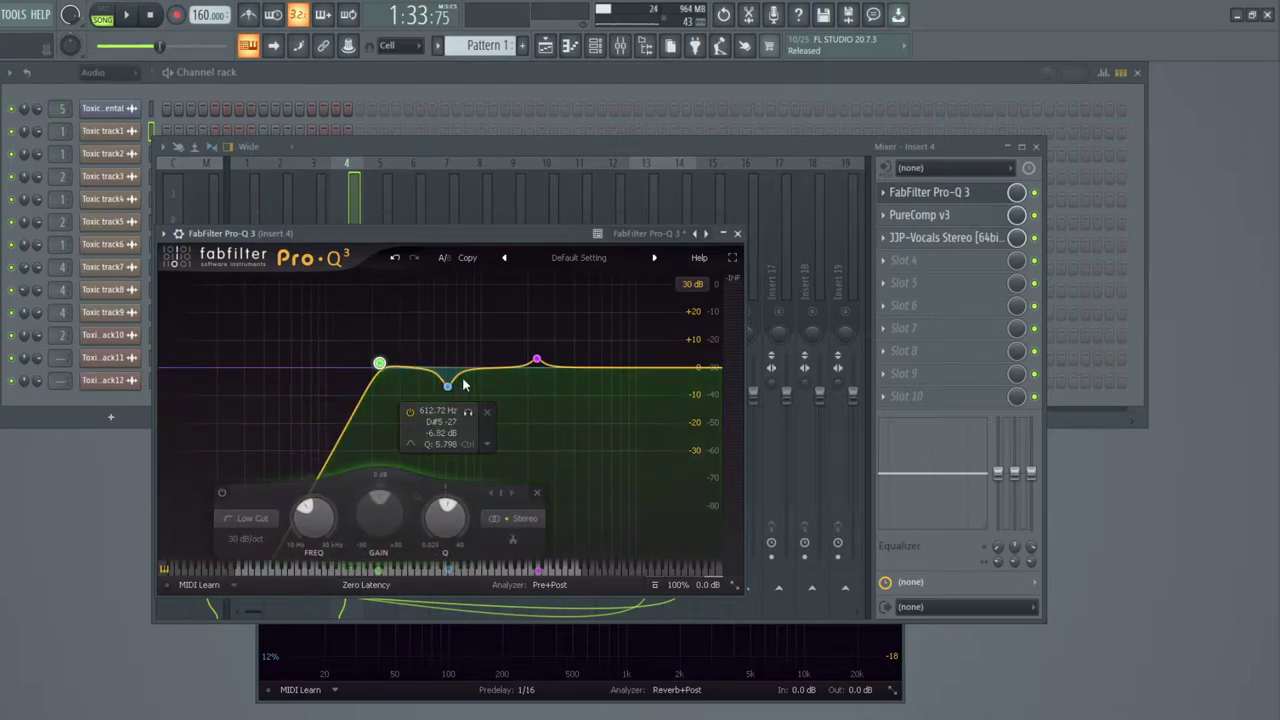
{"action": "left_click_drag", "start_coordinate": [489, 236], "coordinate": [534, 229]}
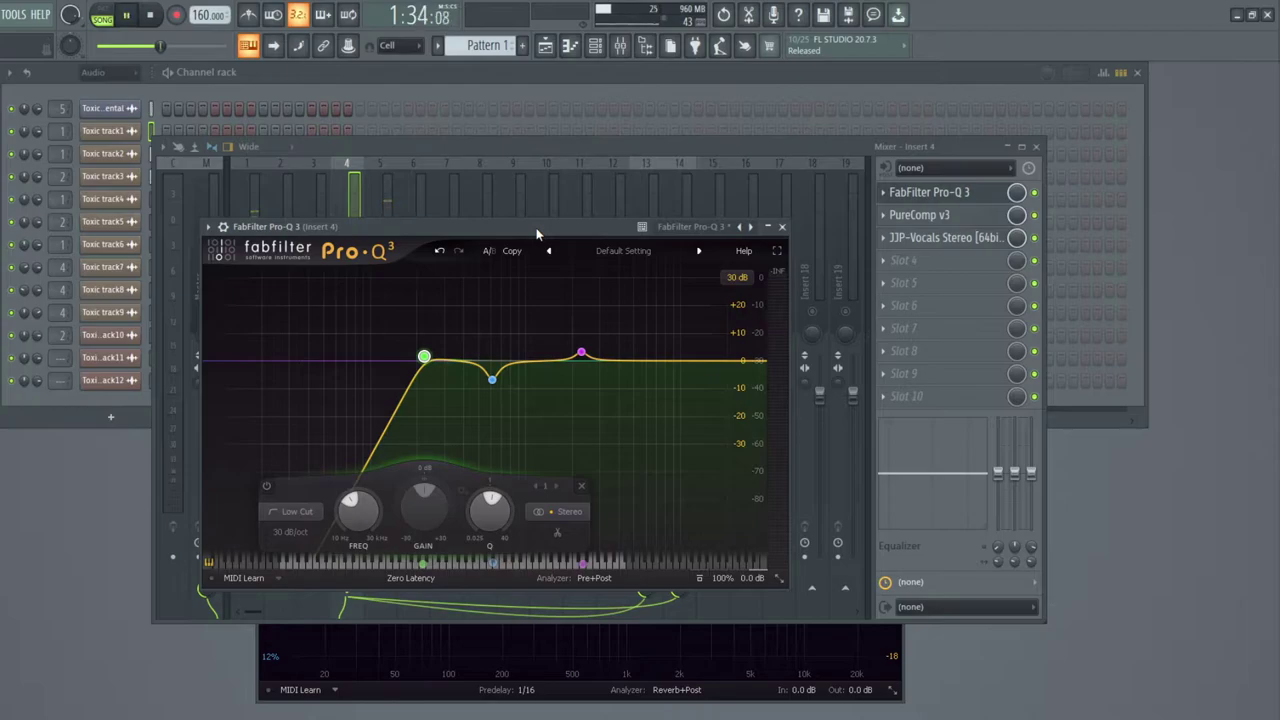
{"action": "left_click_drag", "start_coordinate": [581, 353], "coordinate": [673, 350]}
{"action": "scroll", "coordinate": [673, 350], "scroll_direction": "down", "scroll_amount": 8}
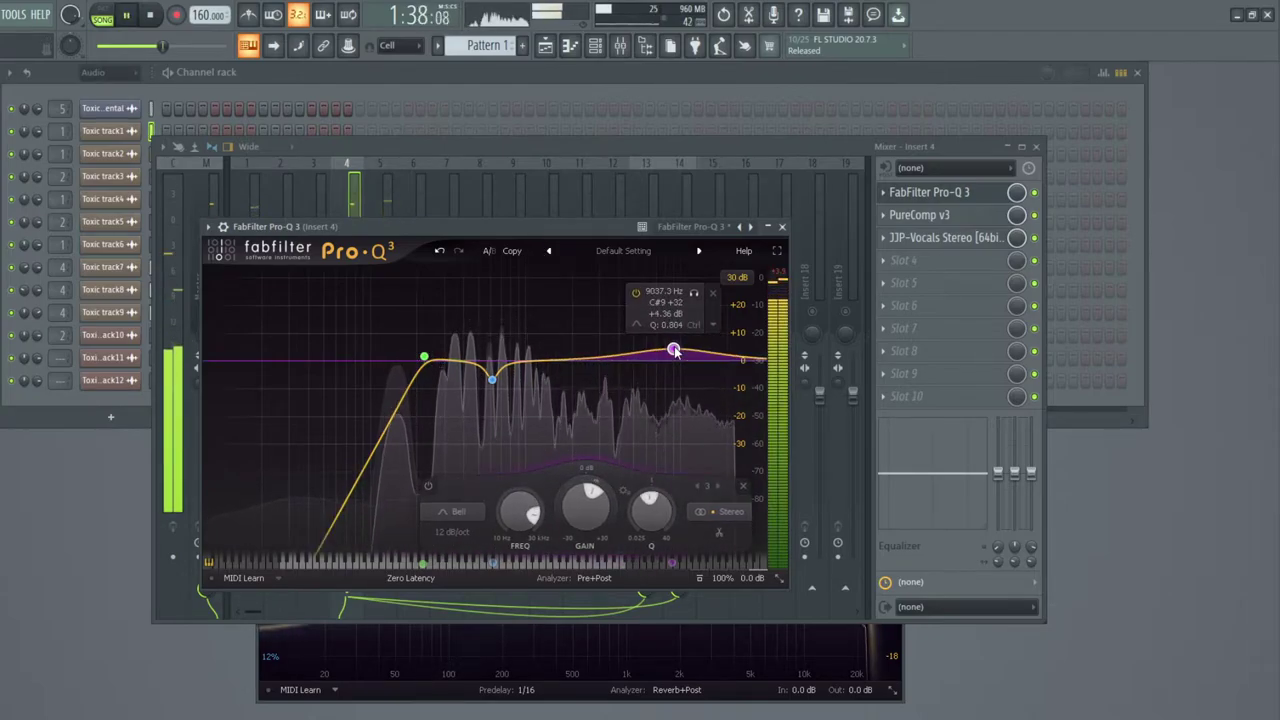
{"action": "left_click_drag", "start_coordinate": [673, 350], "coordinate": [688, 348]}
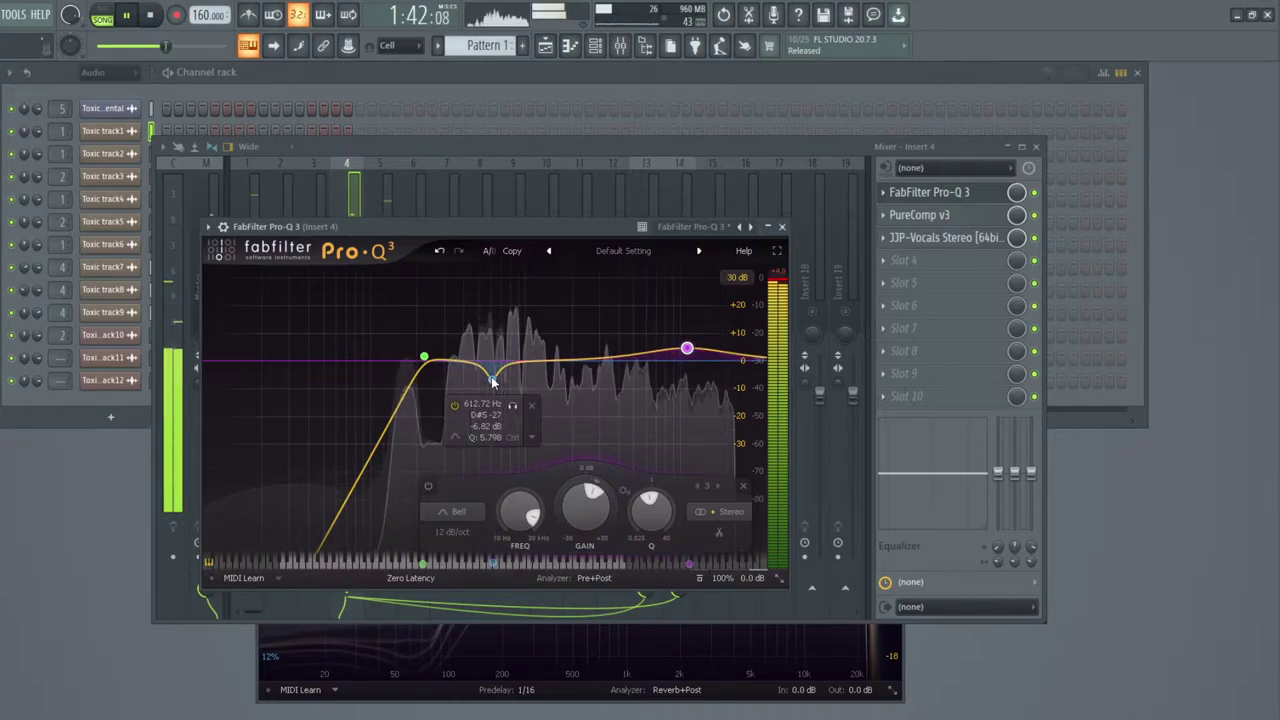
Soften the low cut to 24 dB/oct at about 206 Hz with Q 0.280, and move the midrange dip slightly higher in frequency.
{"action": "mouse_move", "coordinate": [426, 359]}
{"action": "left_mouse_down"}
{"action": "mouse_move", "coordinate": [450, 360]}
{"action": "mouse_move", "coordinate": [426, 365]}
{"action": "left_mouse_up"}
{"action": "left_click", "coordinate": [438, 338]}
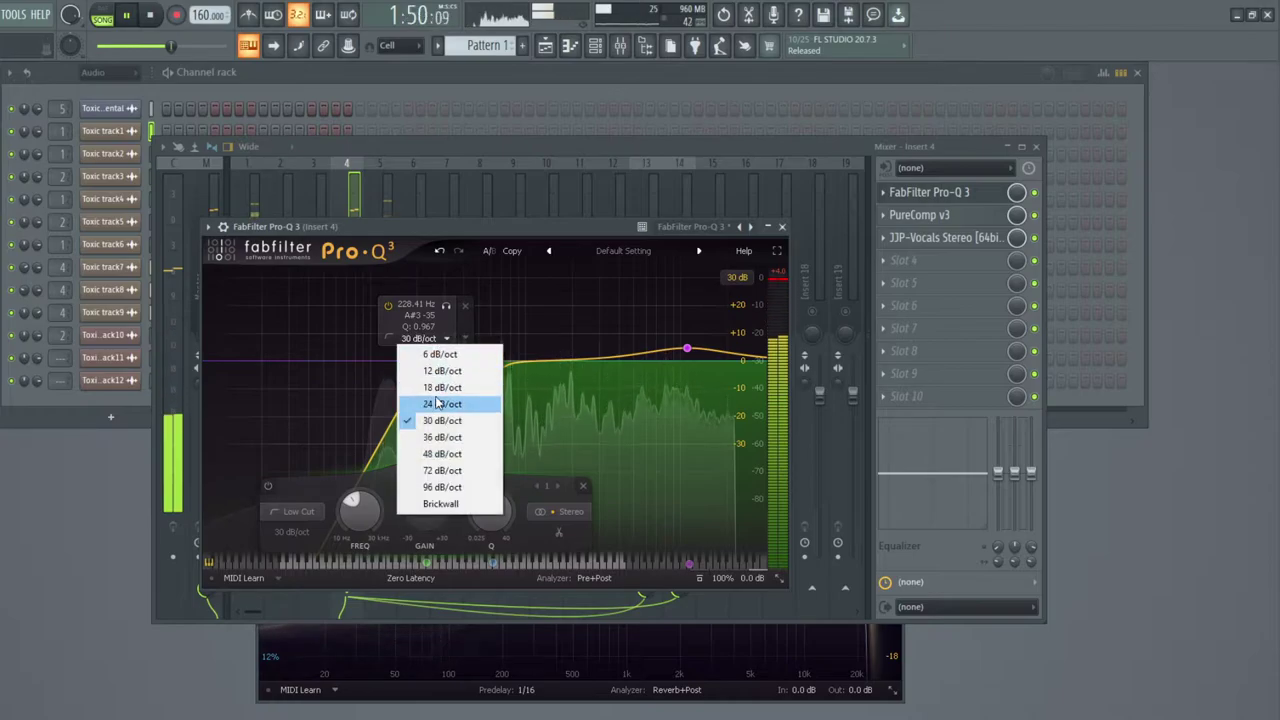
{"action": "left_click", "coordinate": [445, 405]}
{"action": "left_click_drag", "start_coordinate": [428, 368], "coordinate": [513, 385]}
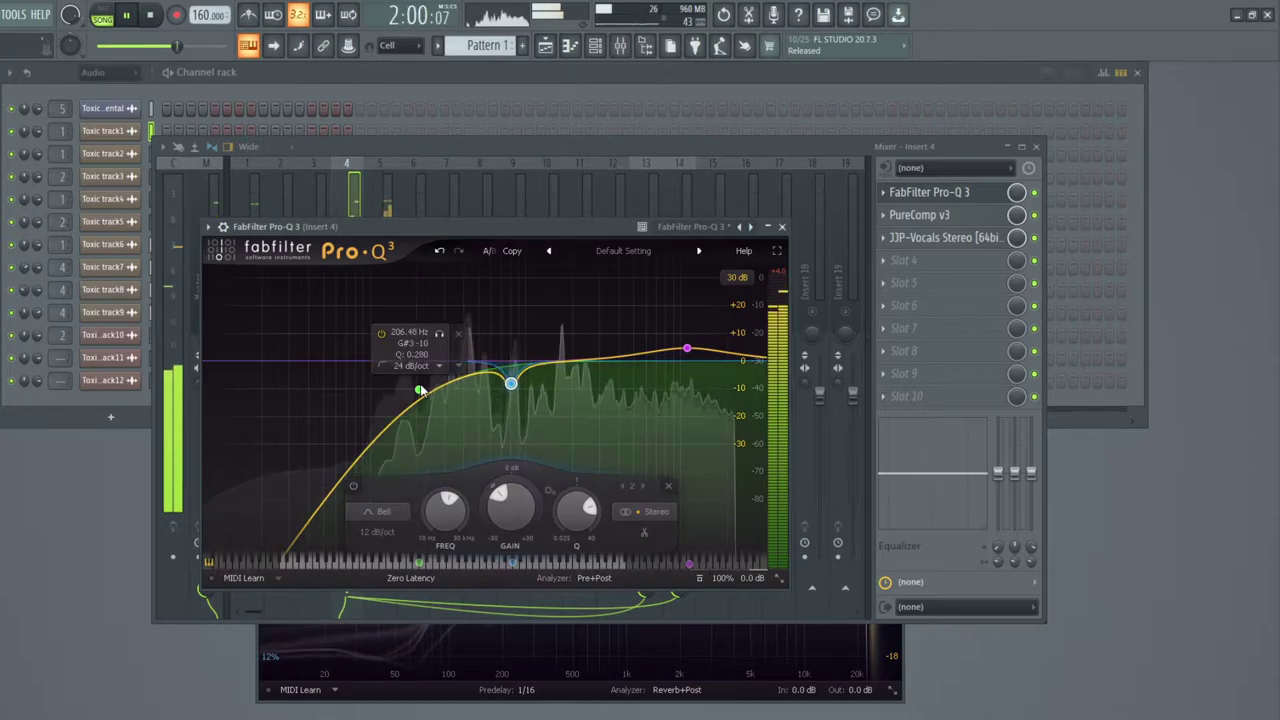
{"action": "left_click", "coordinate": [782, 227]}
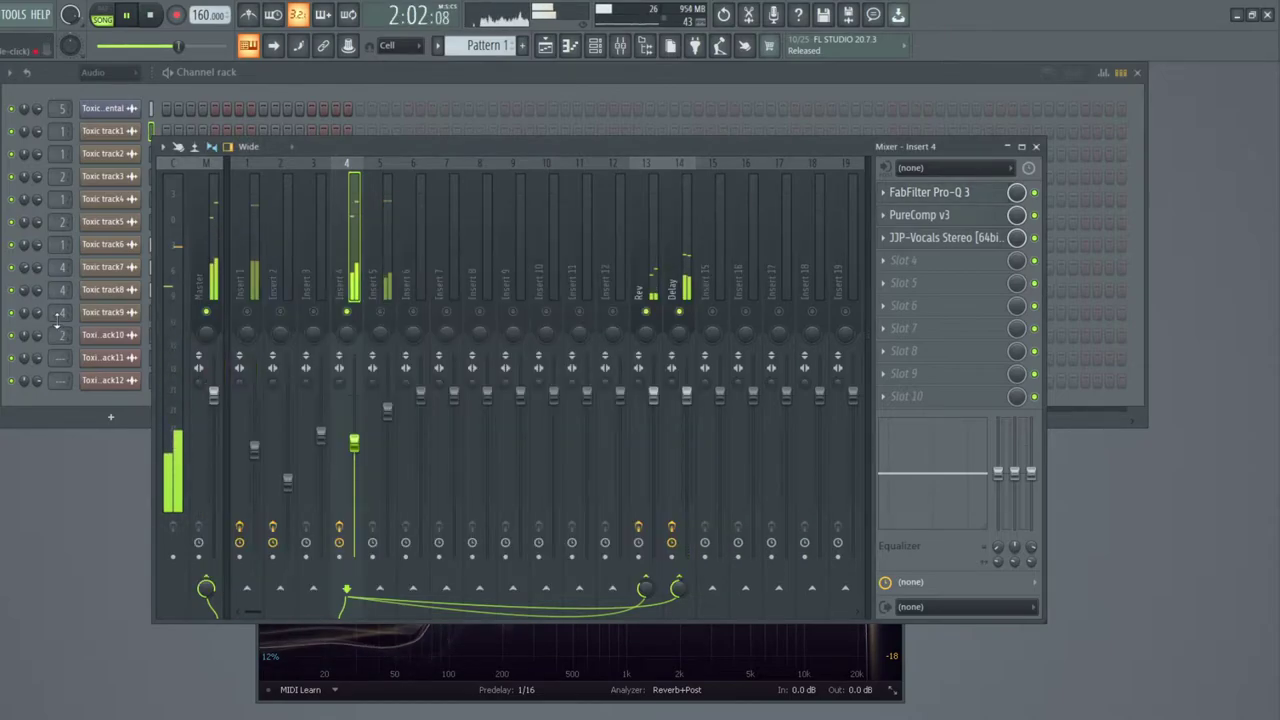
Replay the section and adjust the panning and volume of Toxic track9 in the channel rack.
{"action": "key", "text": "space"}
{"action": "key", "text": "space"}
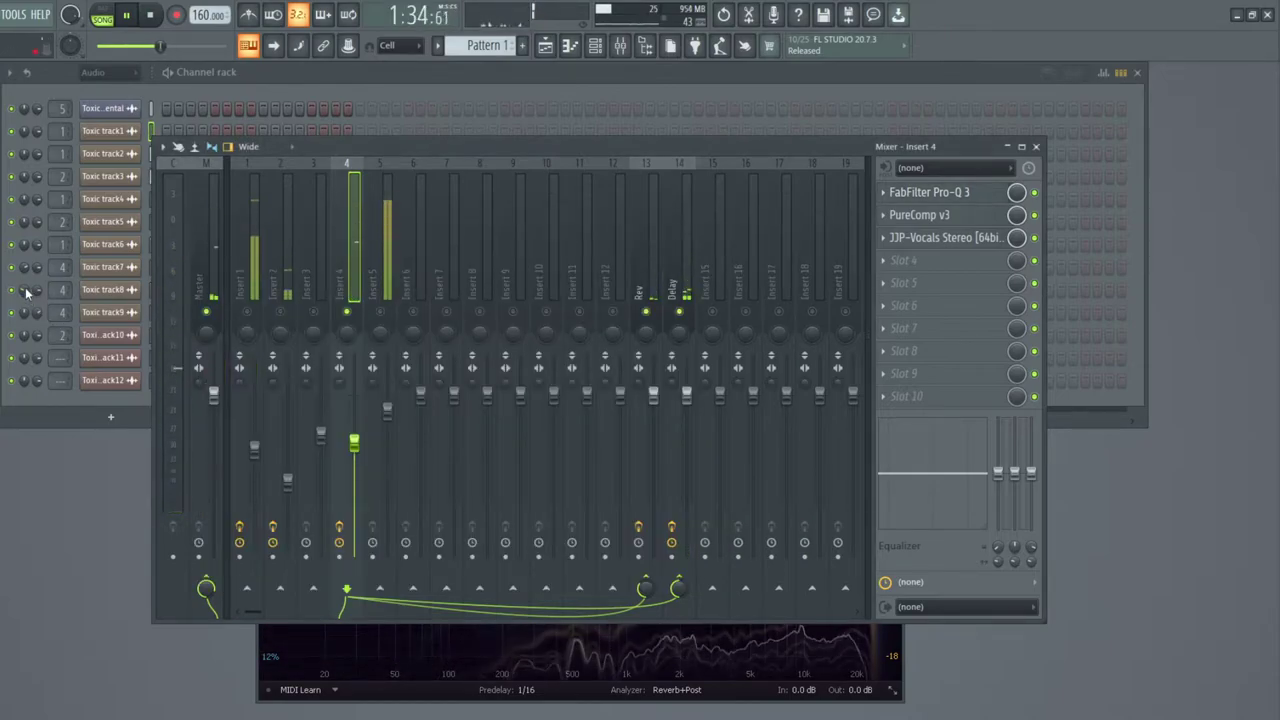
{"action": "left_click", "coordinate": [24, 313]}
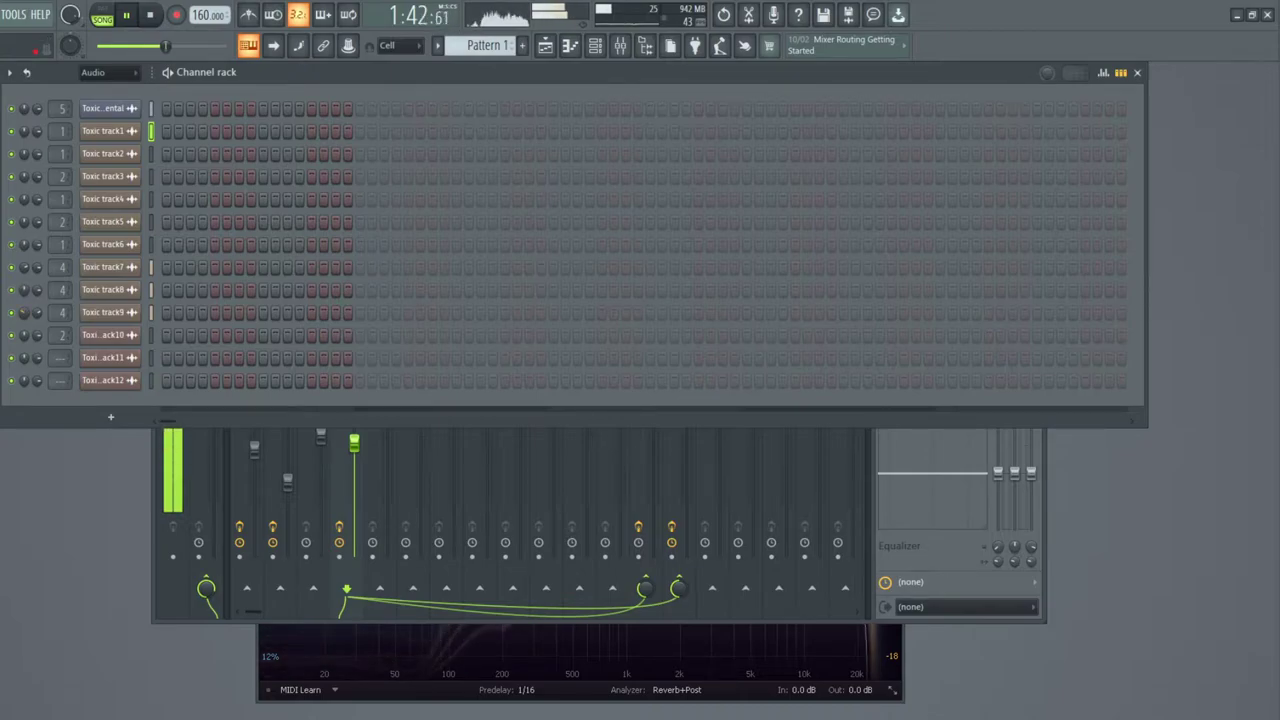
{"action": "right_click", "coordinate": [39, 312]}
{"action": "left_click", "coordinate": [57, 322]}
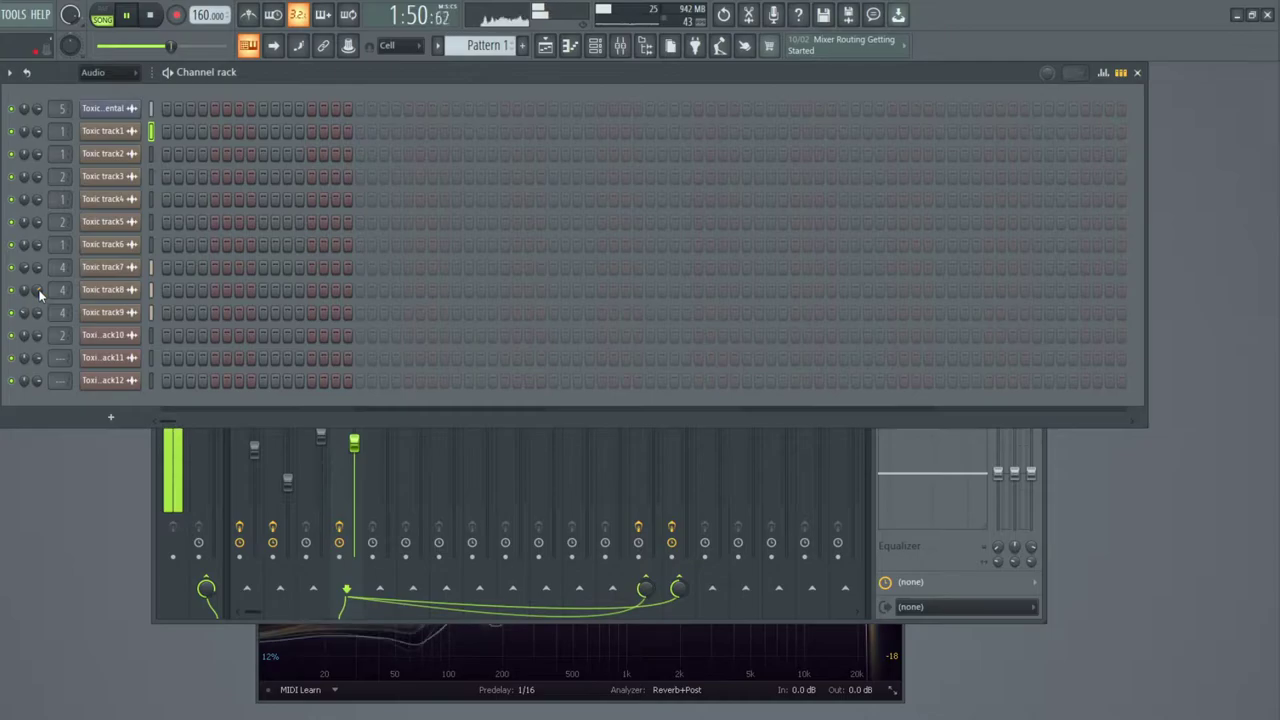
In Insert 4's Pro-Q 3, shift the low cut slightly lower with a higher Q, and move the upper bell lower in frequency with a smaller boost.
{"action": "left_click", "coordinate": [152, 497]}
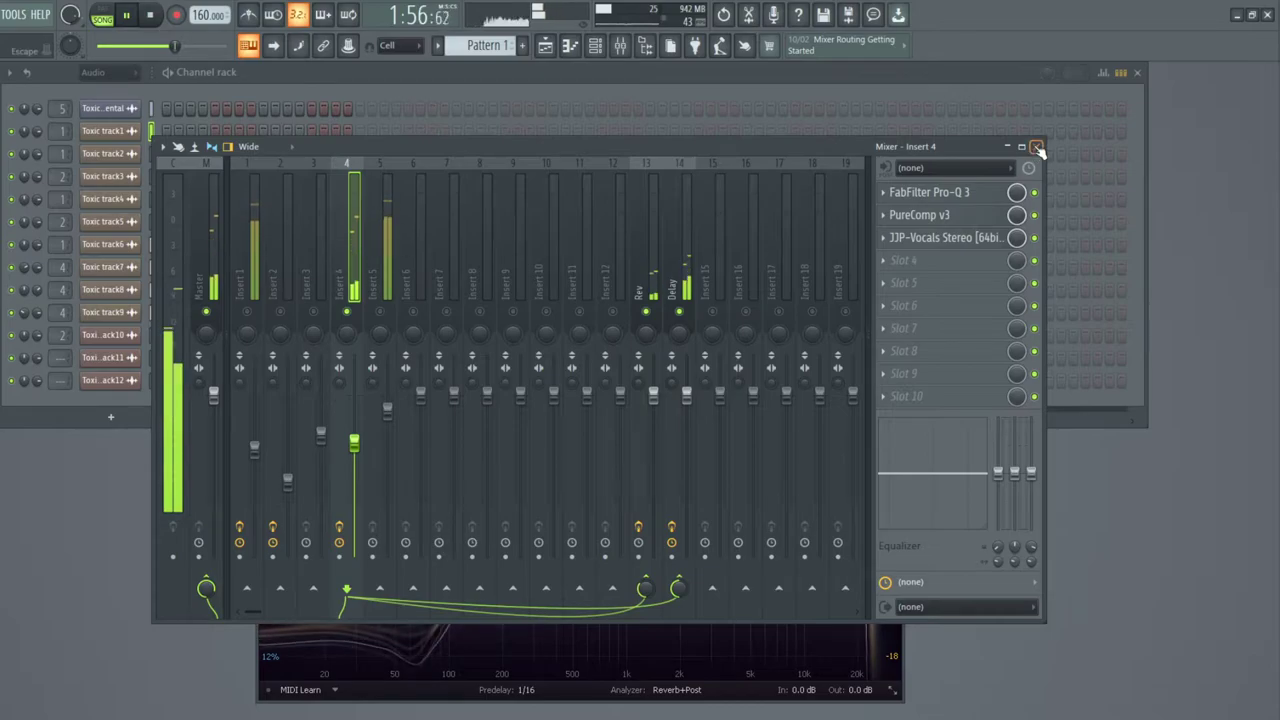
{"action": "left_click", "coordinate": [980, 196]}
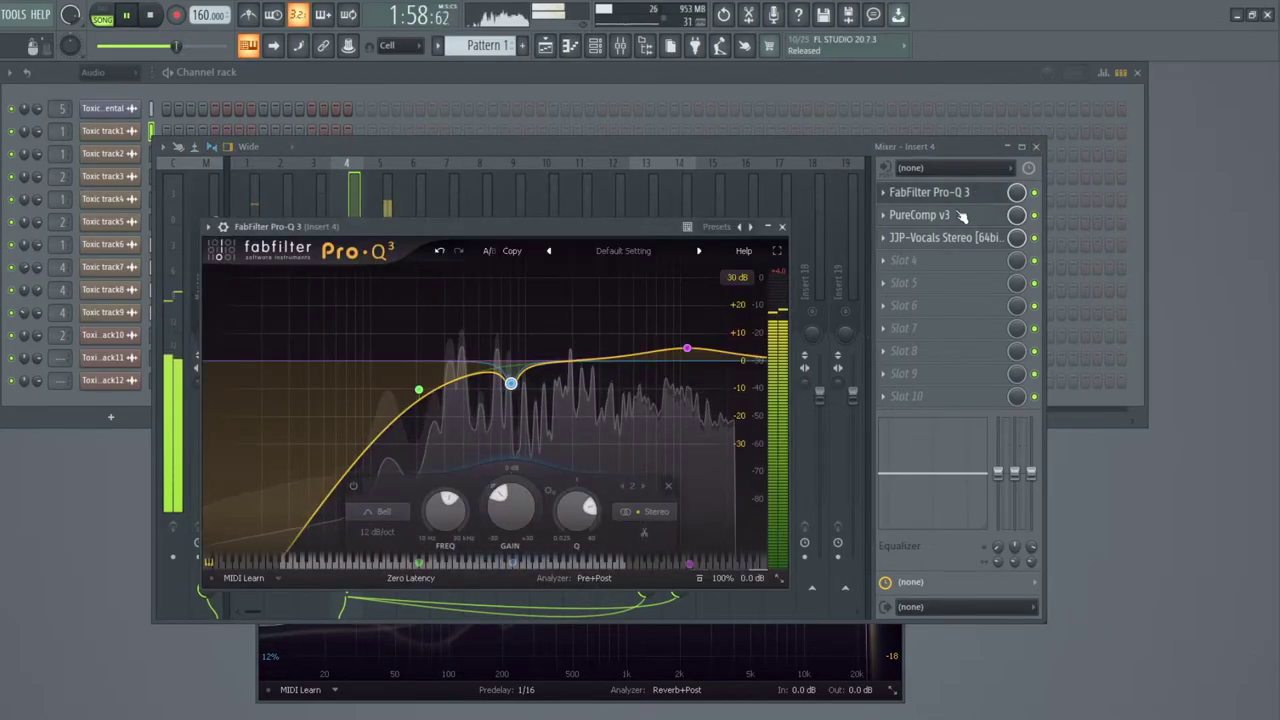
{"action": "left_click_drag", "start_coordinate": [417, 397], "coordinate": [408, 369]}
{"action": "left_click_drag", "start_coordinate": [687, 349], "coordinate": [624, 366]}
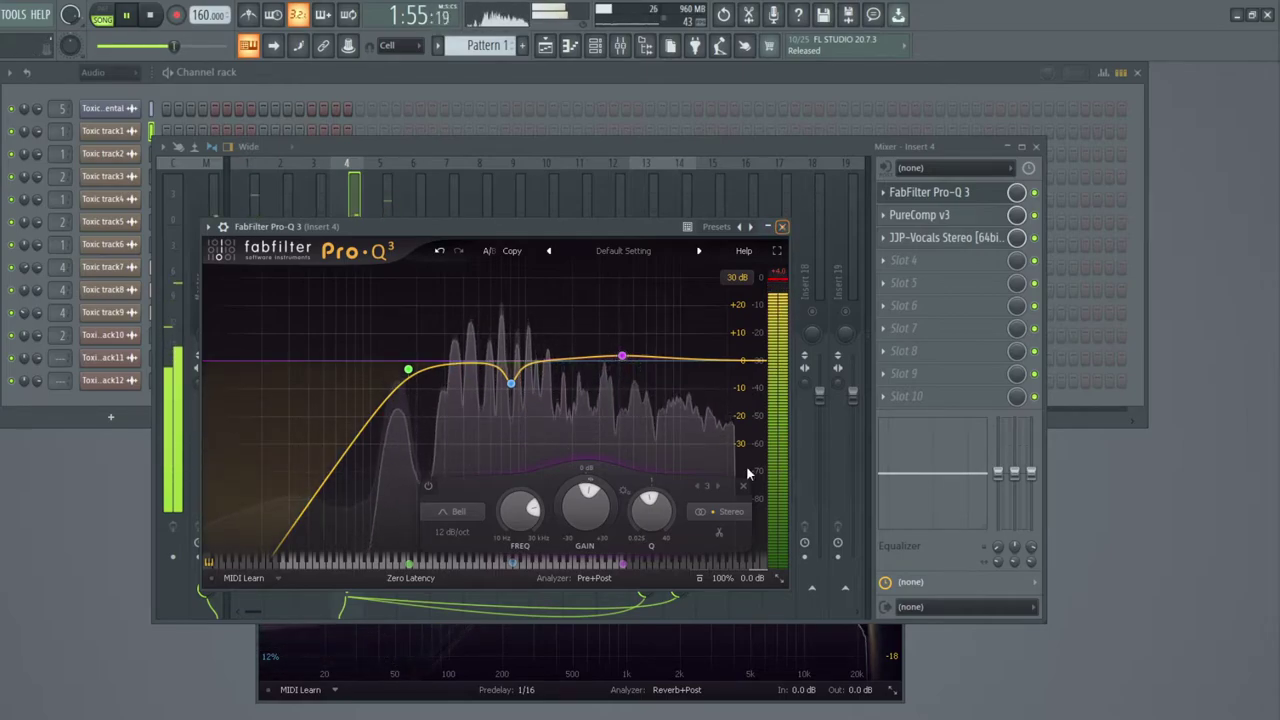
Reduce the output level of Insert 4's Pro-Q 3 to about -7.15 dB and close the equalizer.
{"action": "mouse_move", "coordinate": [730, 558]}
{"action": "left_click_drag", "start_coordinate": [739, 525], "coordinate": [740, 547]}
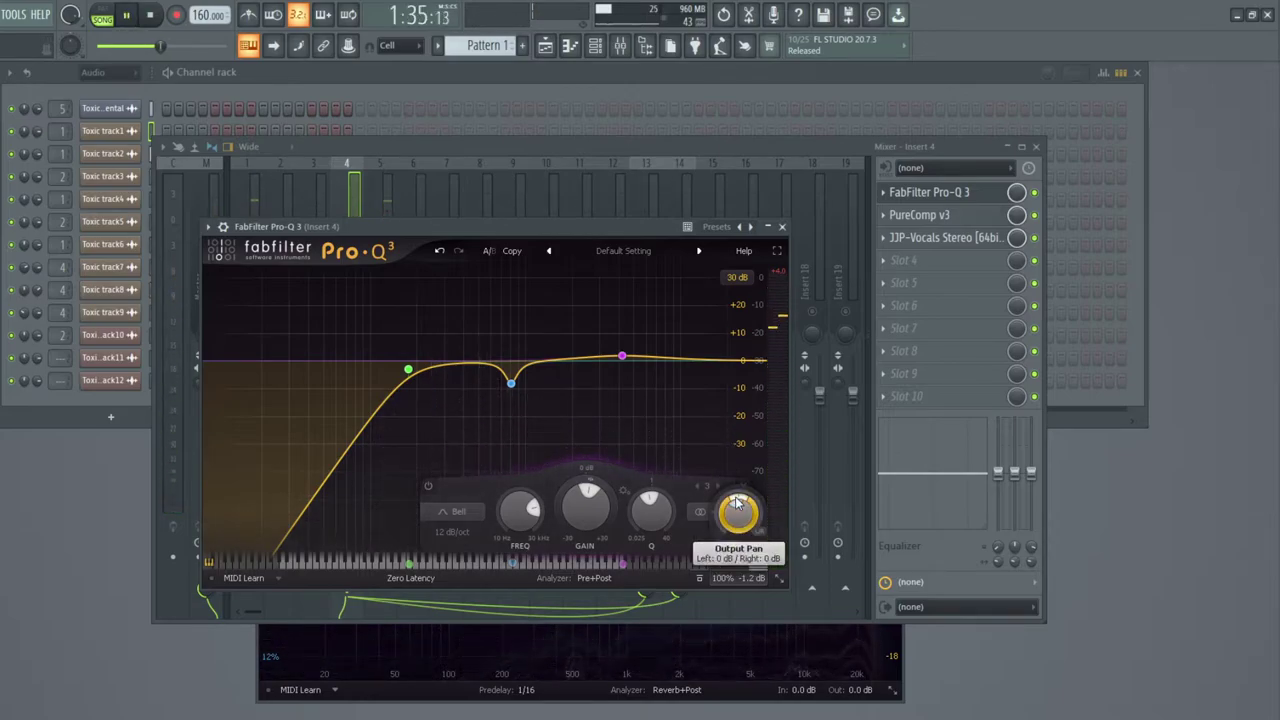
{"action": "left_click_drag", "start_coordinate": [737, 503], "coordinate": [738, 506]}
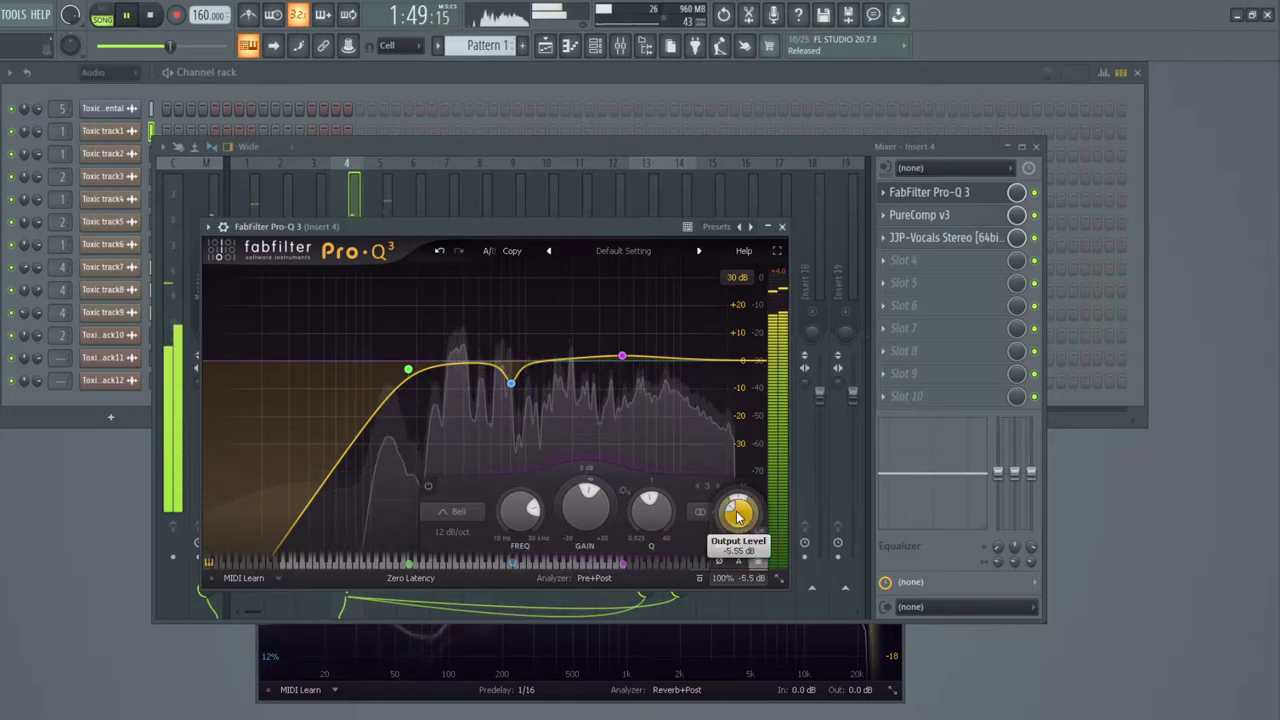
{"action": "left_click_drag", "start_coordinate": [737, 525], "coordinate": [738, 534]}
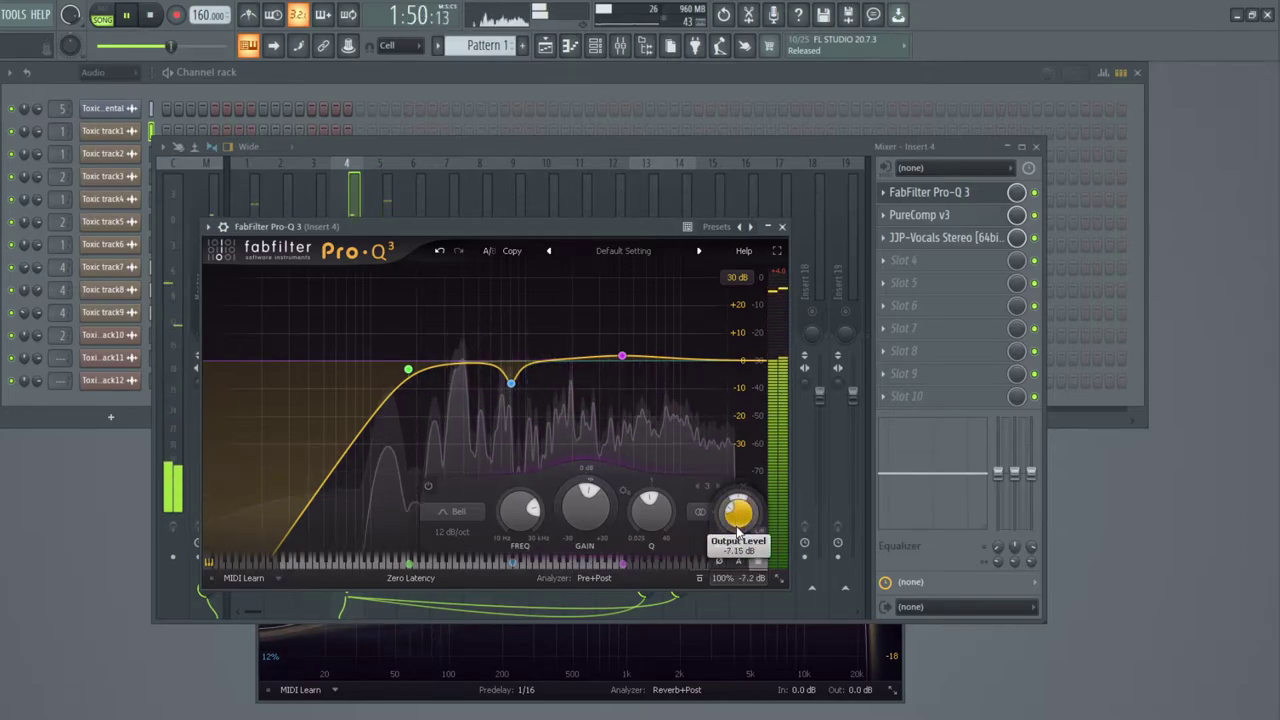
{"action": "left_click", "coordinate": [784, 229]}
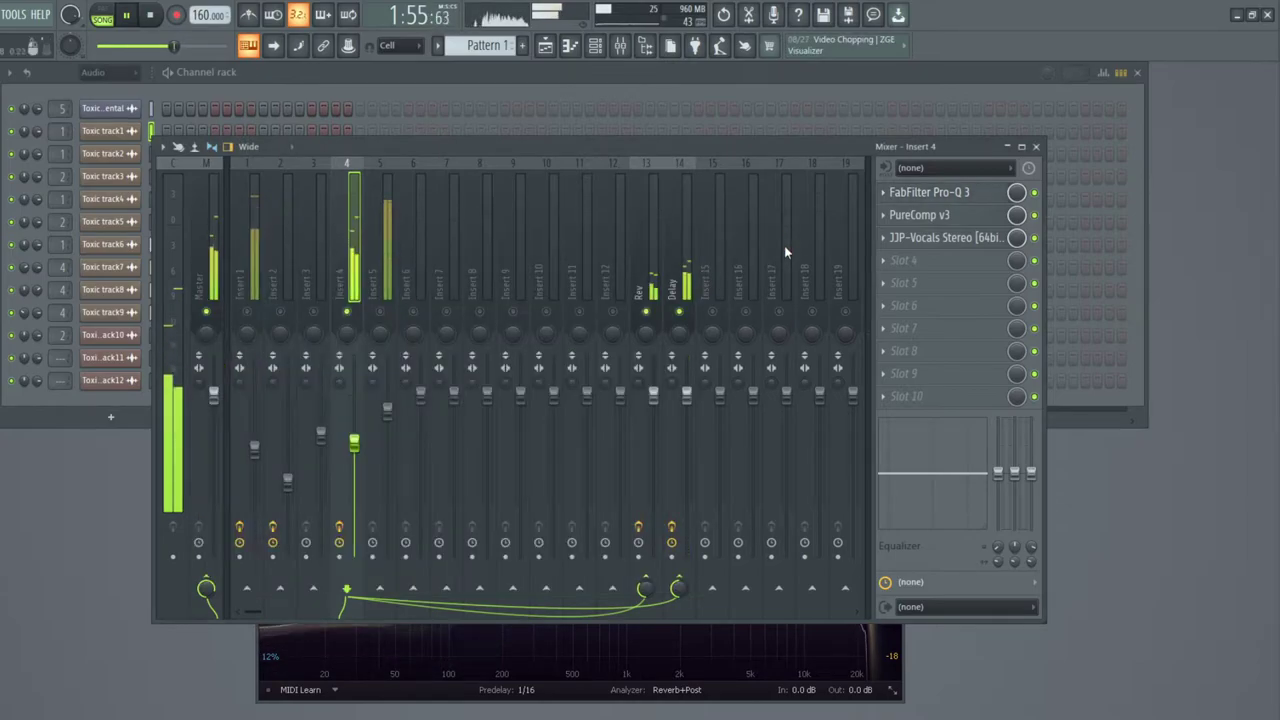
In Insert 4's JJP-Vocals, pull the Presence fader well down and raise the Space fader.
{"action": "left_click", "coordinate": [967, 245]}
{"action": "left_click_drag", "start_coordinate": [492, 163], "coordinate": [597, 209]}
{"action": "left_click_drag", "start_coordinate": [578, 343], "coordinate": [578, 378]}
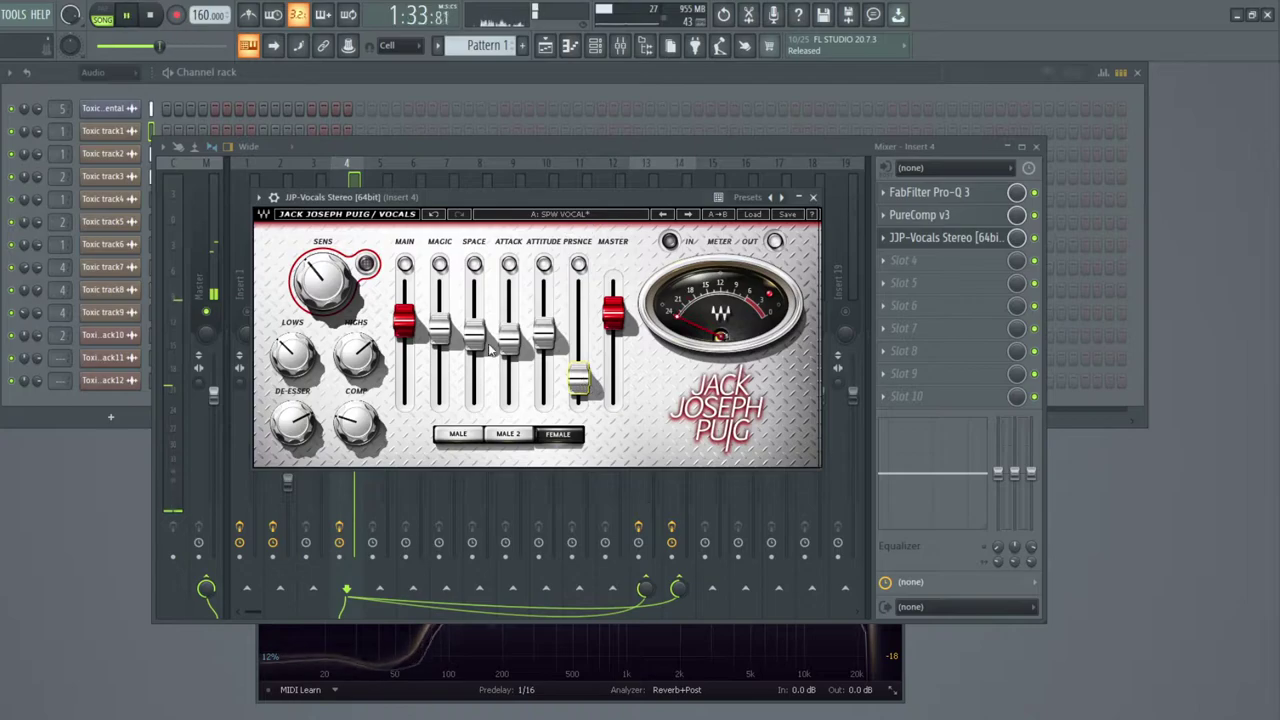
{"action": "mouse_move", "coordinate": [475, 337]}
{"action": "left_mouse_down"}
{"action": "mouse_move", "coordinate": [475, 305]}
{"action": "mouse_move", "coordinate": [509, 347]}
{"action": "mouse_move", "coordinate": [509, 375]}
{"action": "mouse_move", "coordinate": [509, 335]}
{"action": "mouse_move", "coordinate": [486, 316]}
{"action": "left_mouse_up"}
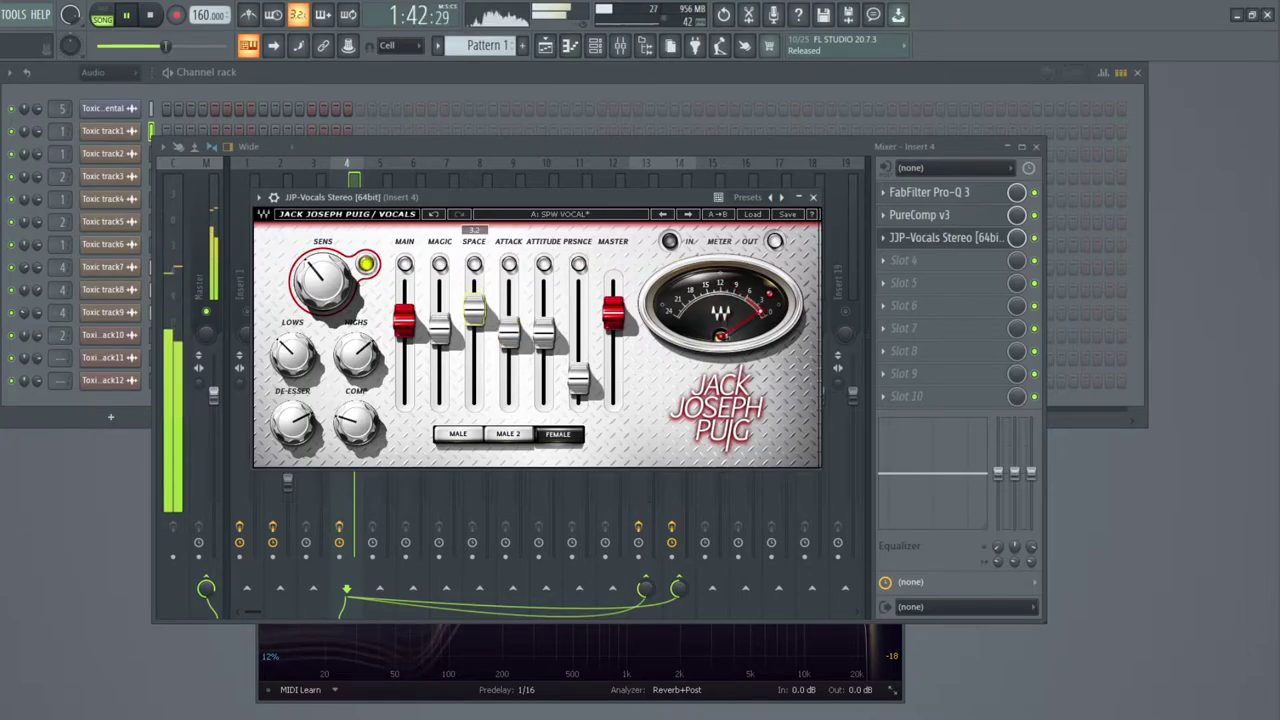
Increase the compression and de-esser amounts in Insert 4's JJP-Vocals and lower its Master fader slightly.
{"action": "left_click_drag", "start_coordinate": [358, 356], "coordinate": [358, 354]}
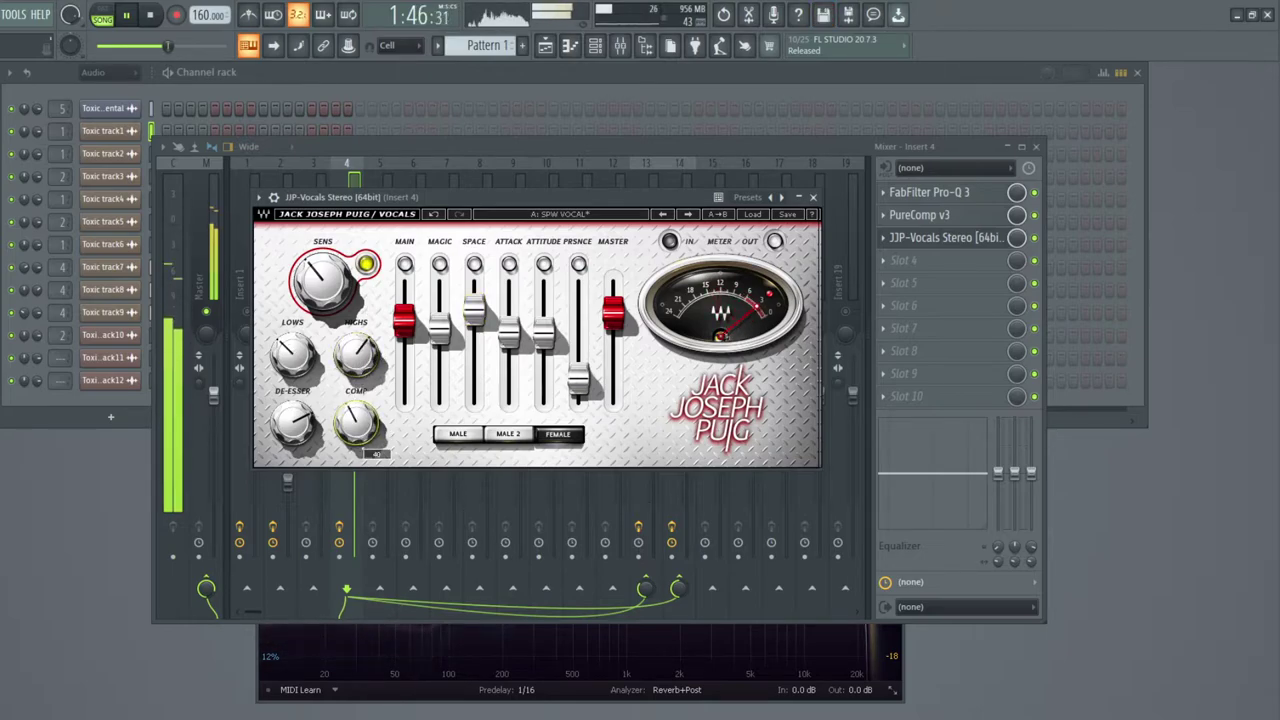
{"action": "left_click", "coordinate": [311, 428]}
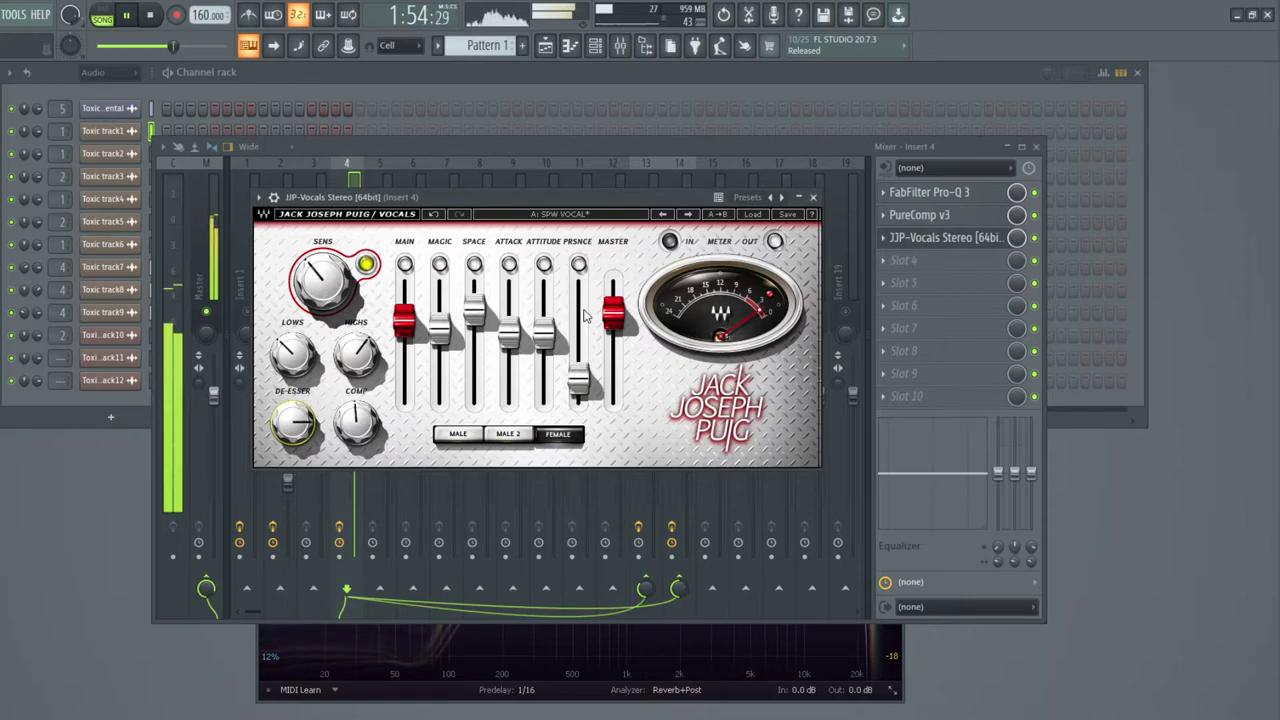
{"action": "left_click_drag", "start_coordinate": [615, 315], "coordinate": [616, 319]}
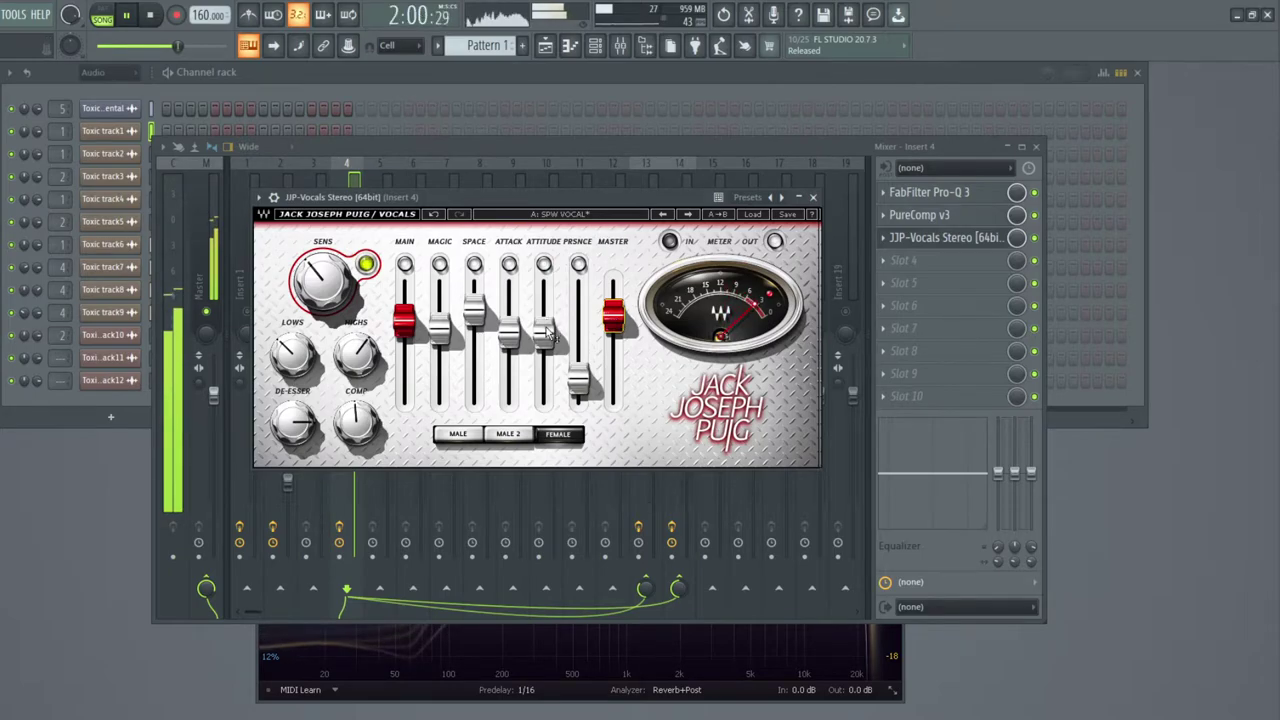
Lower Attitude and nudge Magic up to about -6.5 in Insert 4's JJP-Vocals, and pull Insert 4's mixer fader down slightly.
{"action": "left_click_drag", "start_coordinate": [545, 337], "coordinate": [547, 368]}
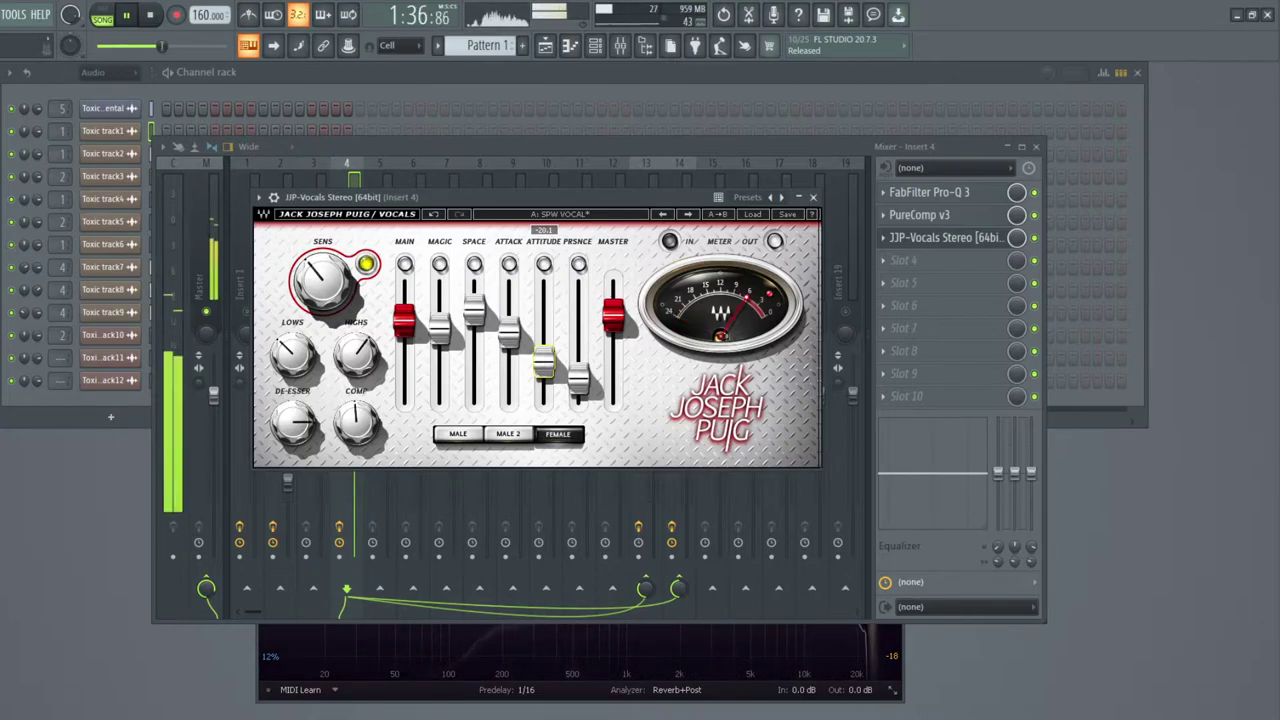
{"action": "left_click_drag", "start_coordinate": [544, 363], "coordinate": [544, 373]}
{"action": "mouse_move", "coordinate": [439, 328]}
{"action": "left_mouse_down"}
{"action": "mouse_move", "coordinate": [439, 295]}
{"action": "mouse_move", "coordinate": [439, 375]}
{"action": "mouse_move", "coordinate": [439, 325]}
{"action": "left_mouse_up"}
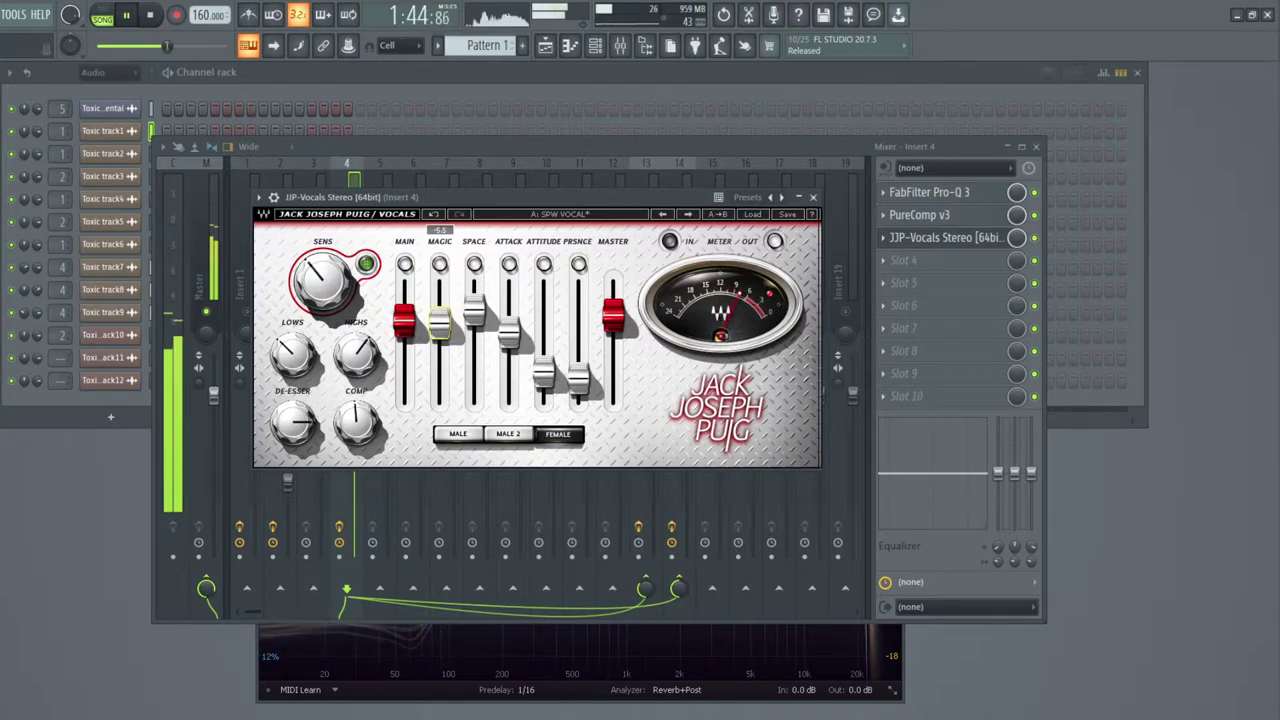
{"action": "left_click", "coordinate": [814, 198]}
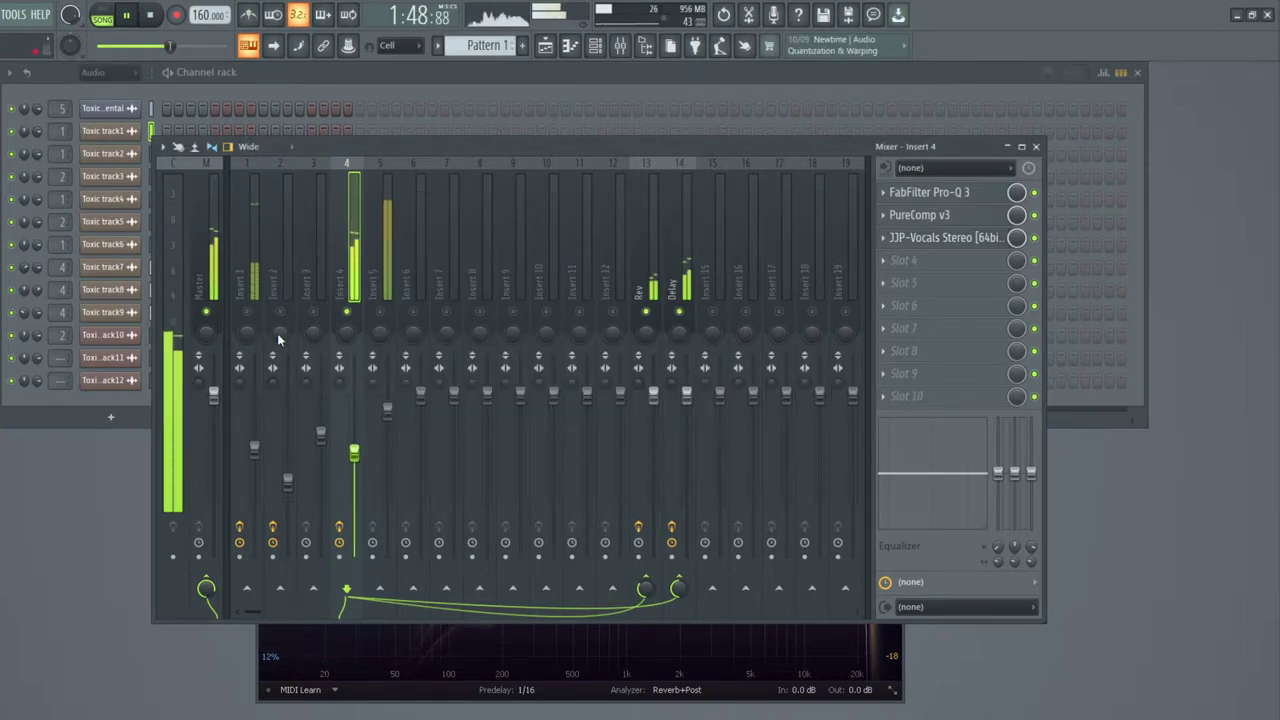
{"action": "left_click_drag", "start_coordinate": [353, 452], "coordinate": [357, 466]}
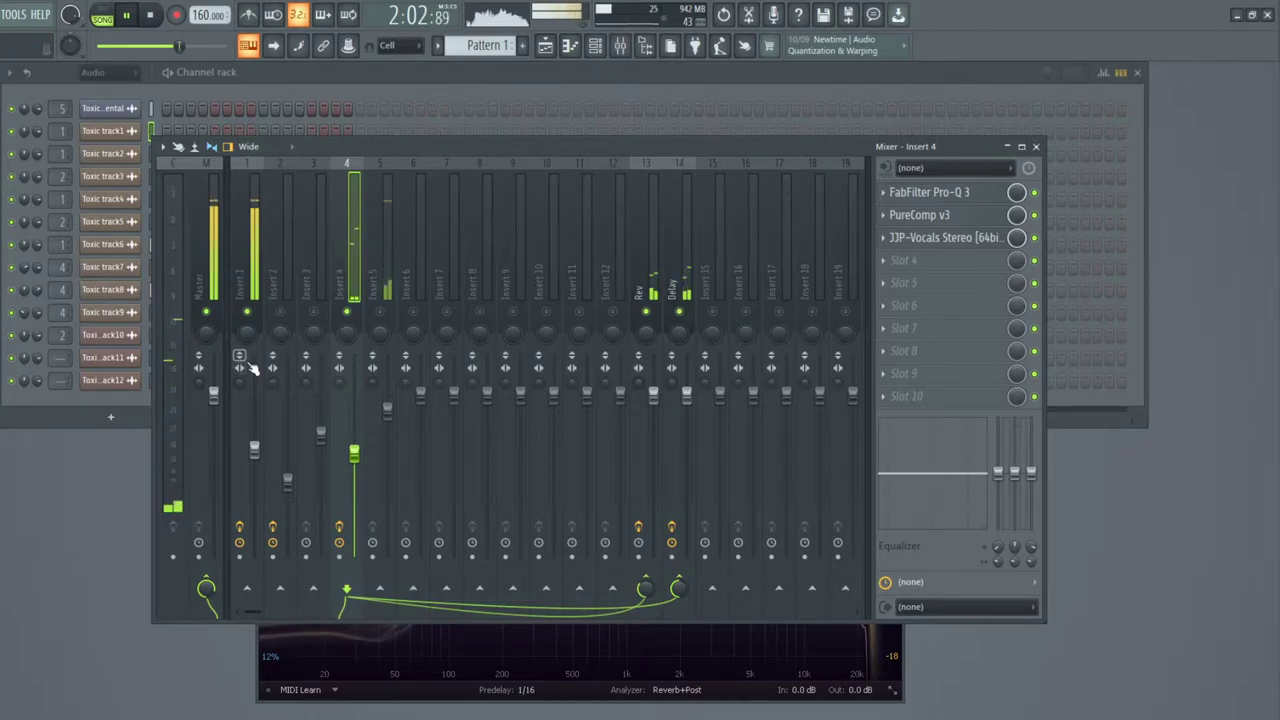
Raise Insert 1's mixer fader slightly and lift the Space, Magic and Presence faders in its JJP-Vocals.
{"action": "left_click_drag", "start_coordinate": [253, 450], "coordinate": [253, 443]}
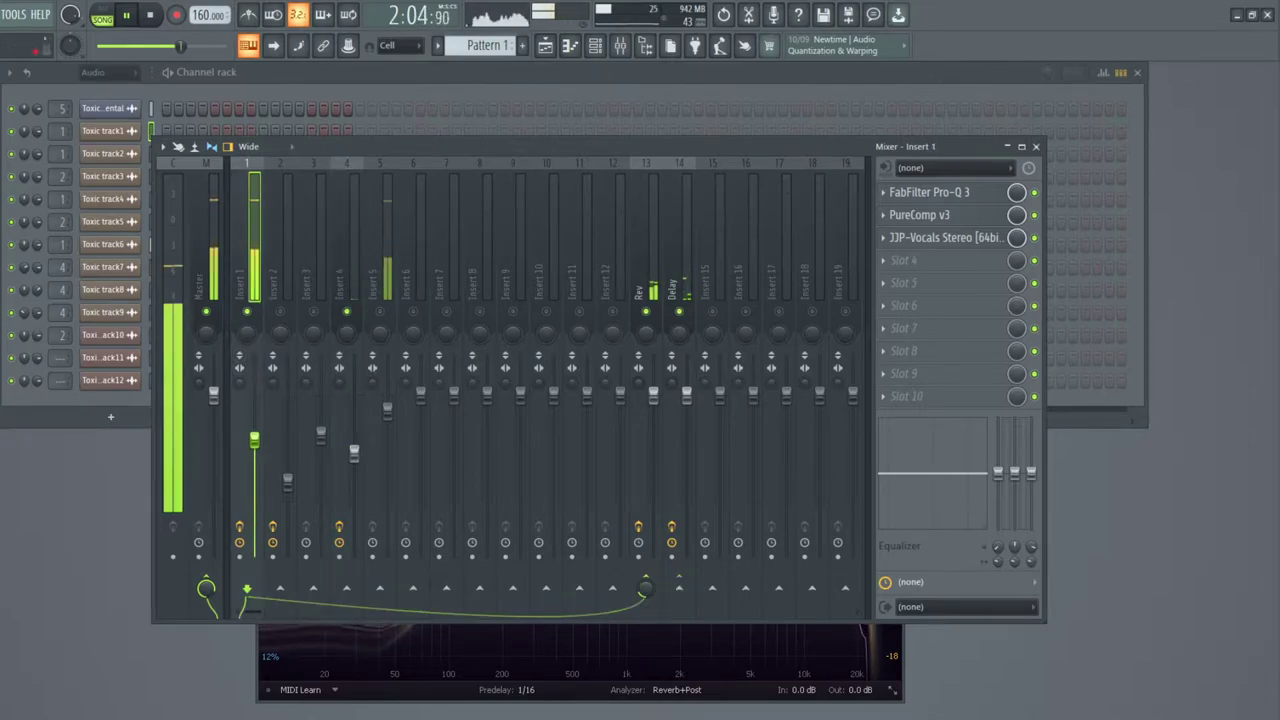
{"action": "left_click", "coordinate": [978, 241]}
{"action": "mouse_move", "coordinate": [652, 390]}
{"action": "left_mouse_down"}
{"action": "mouse_move", "coordinate": [652, 303]}
{"action": "mouse_move", "coordinate": [653, 383]}
{"action": "left_mouse_up"}
{"action": "left_click_drag", "start_coordinate": [619, 330], "coordinate": [619, 318]}
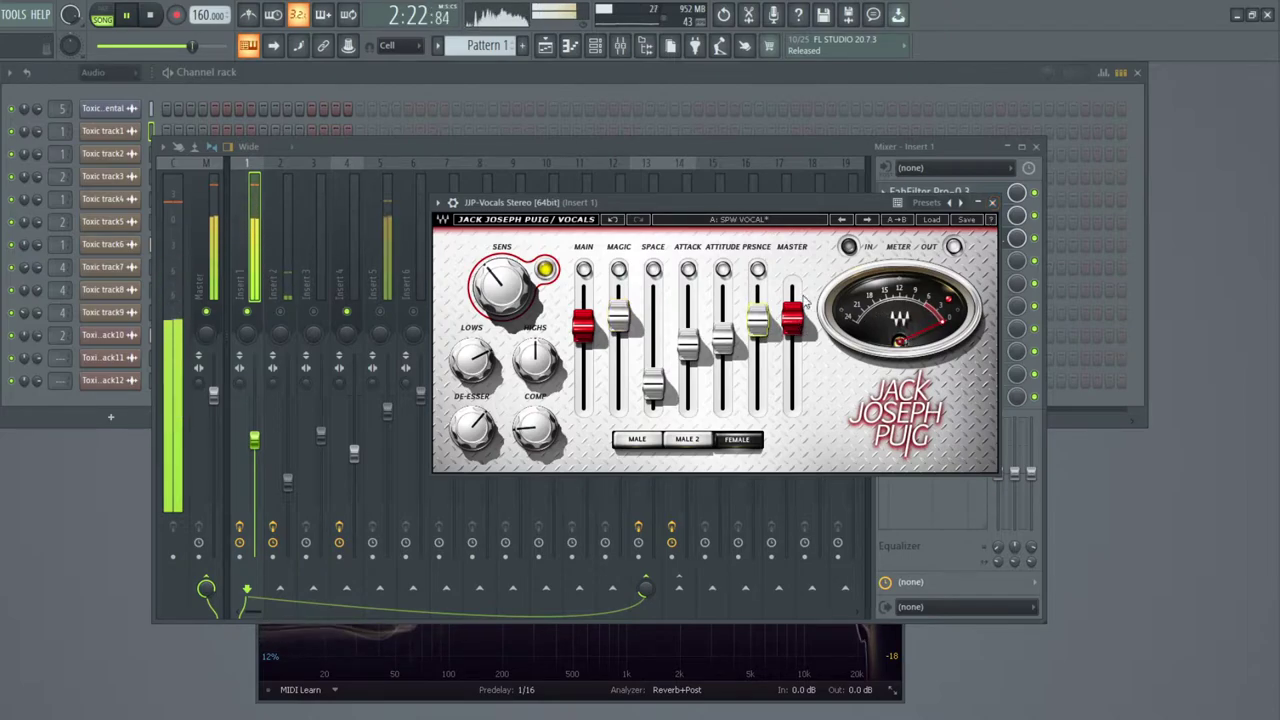
{"action": "left_click", "coordinate": [992, 203]}
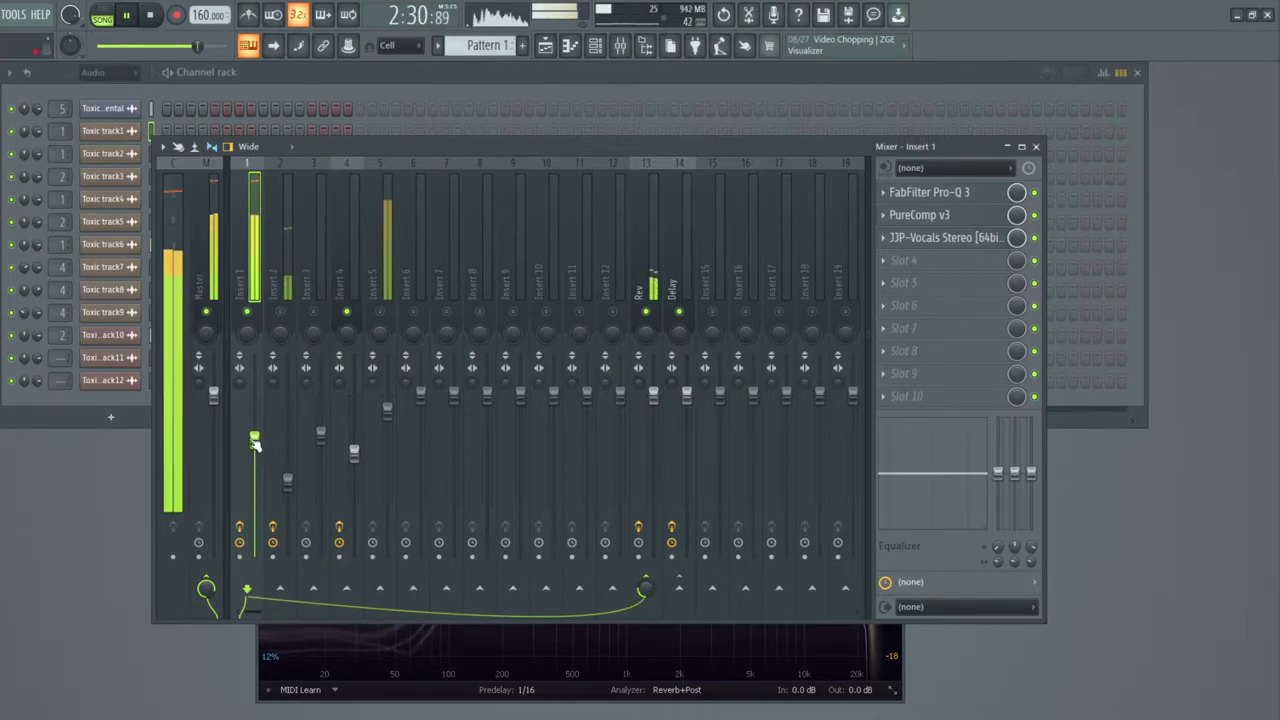
Lower the Master fader in Insert 1's JJP-Vocals and bring Insert 4's mixer fader down further.
{"action": "left_click", "coordinate": [937, 244]}
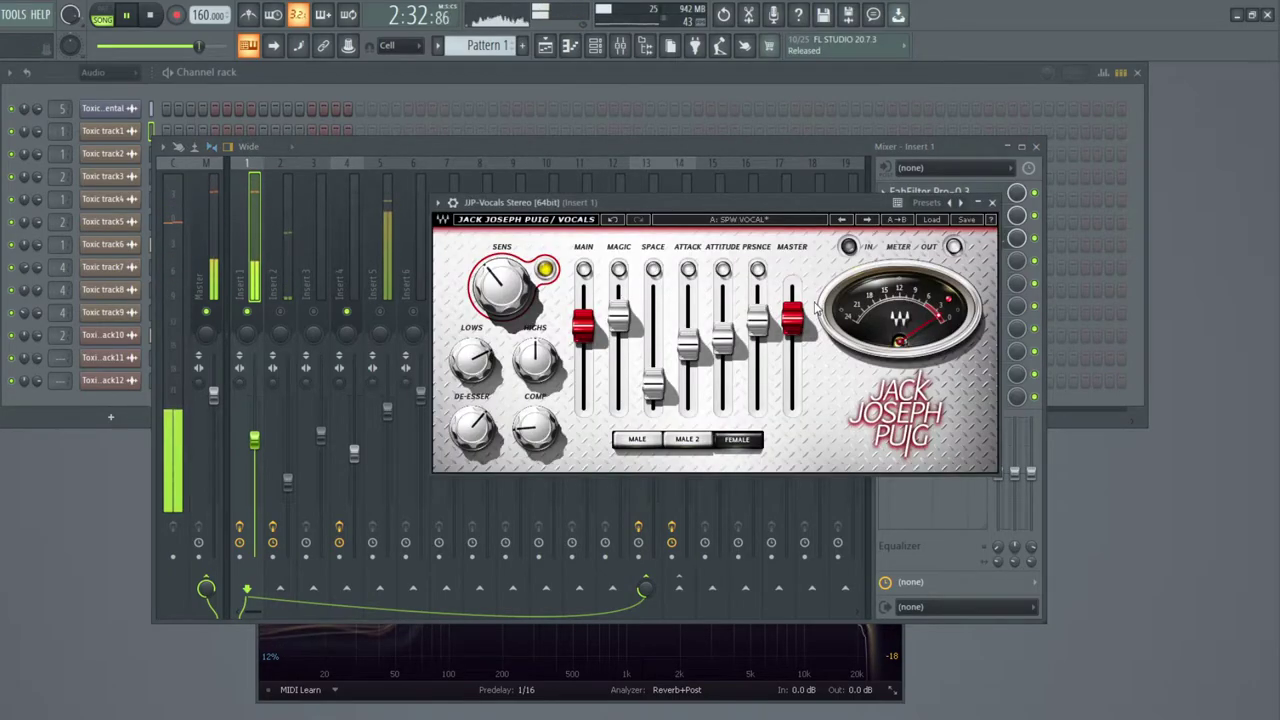
{"action": "left_click_drag", "start_coordinate": [792, 318], "coordinate": [792, 331]}
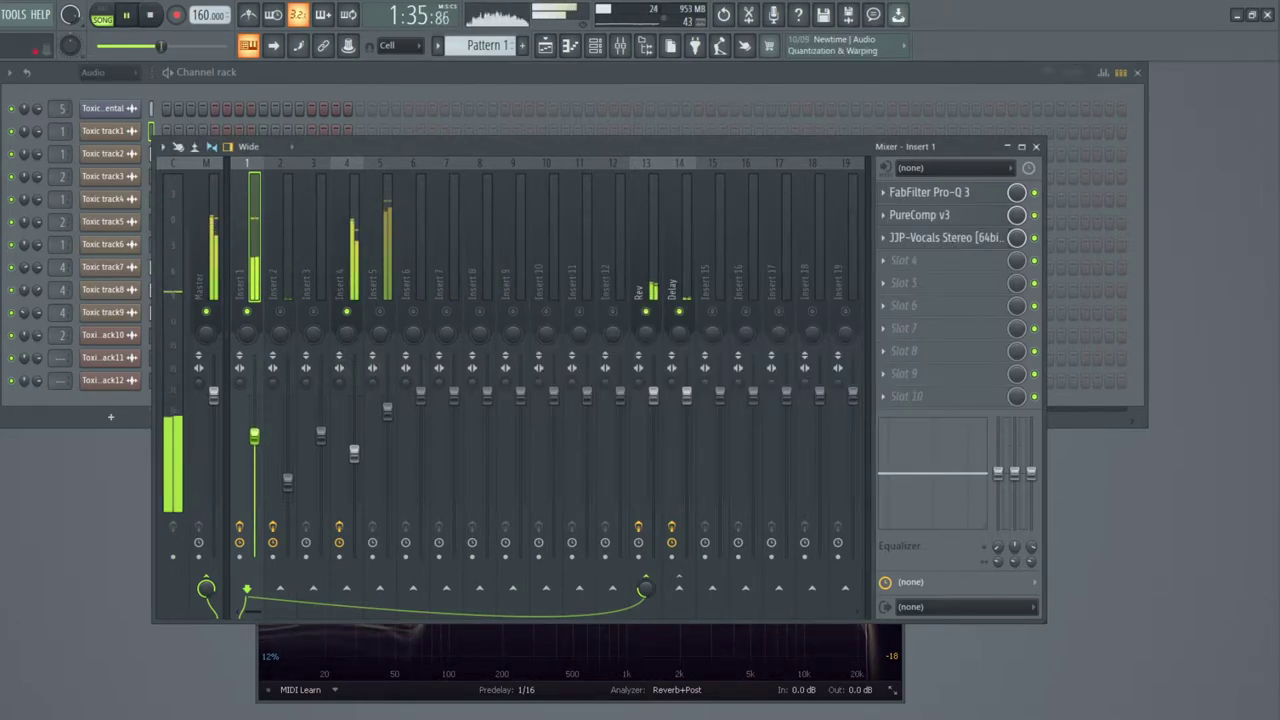
{"action": "left_click_drag", "start_coordinate": [354, 453], "coordinate": [354, 468]}
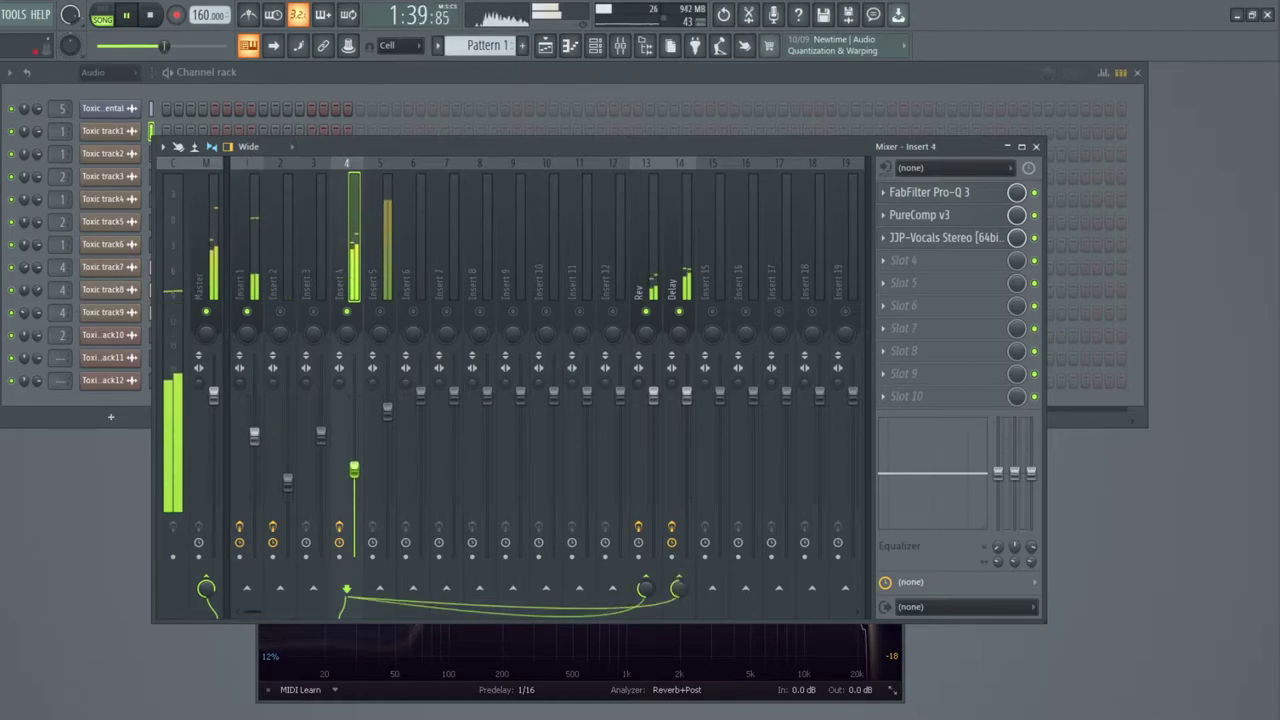
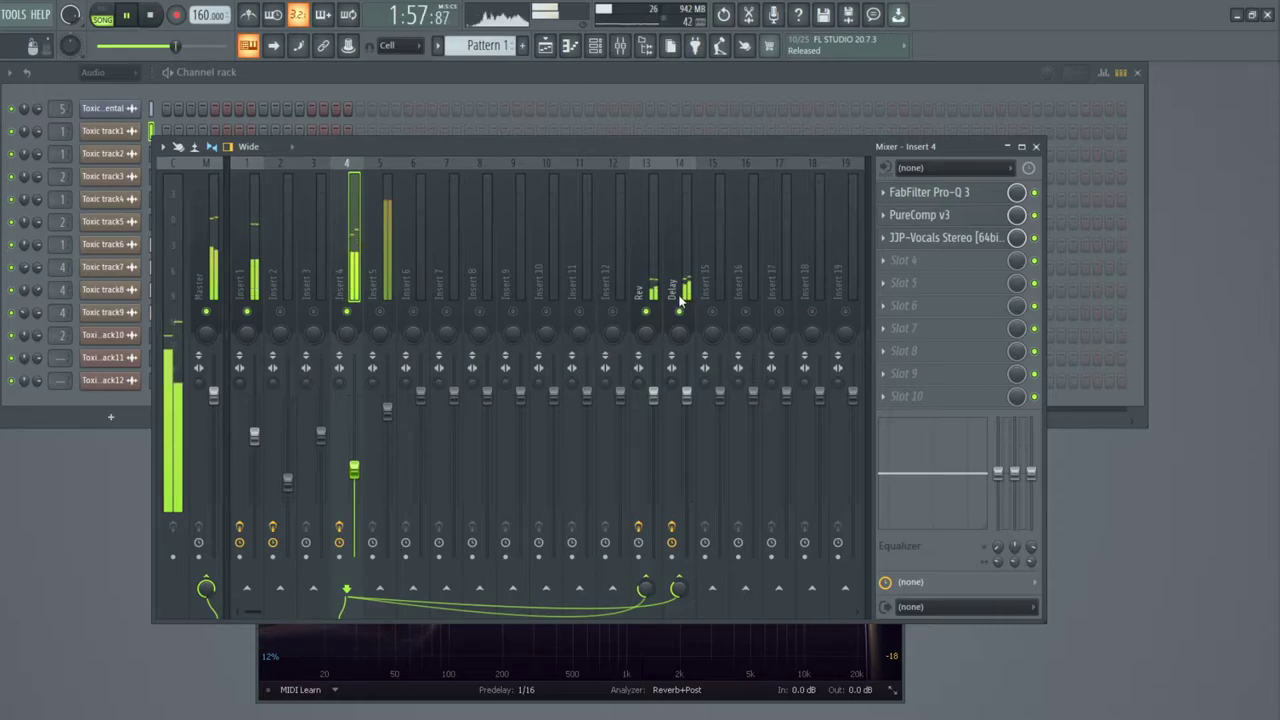
Lower the Space fader slightly in Insert 4's JJP-Vocals and close the plugin.
{"action": "left_click", "coordinate": [922, 238]}
{"action": "left_click_drag", "start_coordinate": [474, 312], "coordinate": [474, 319]}
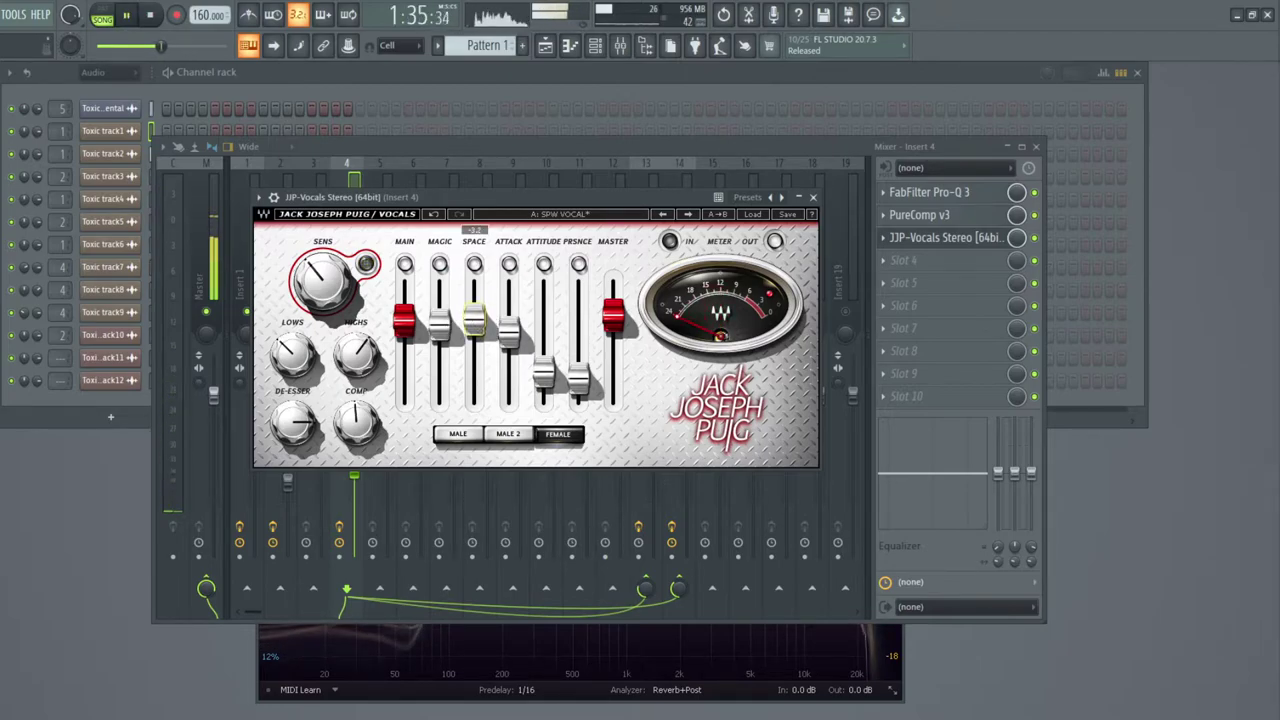
{"action": "left_click_drag", "start_coordinate": [474, 320], "coordinate": [474, 323]}
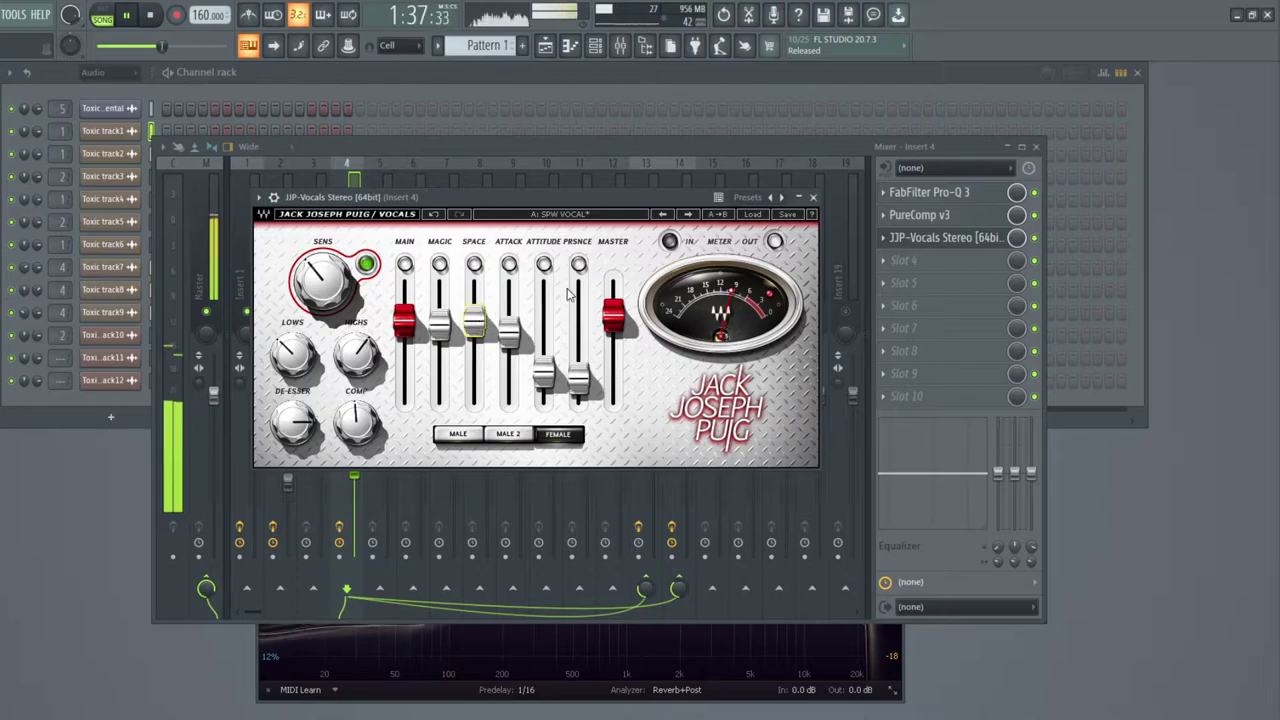
{"action": "left_click", "coordinate": [811, 198]}
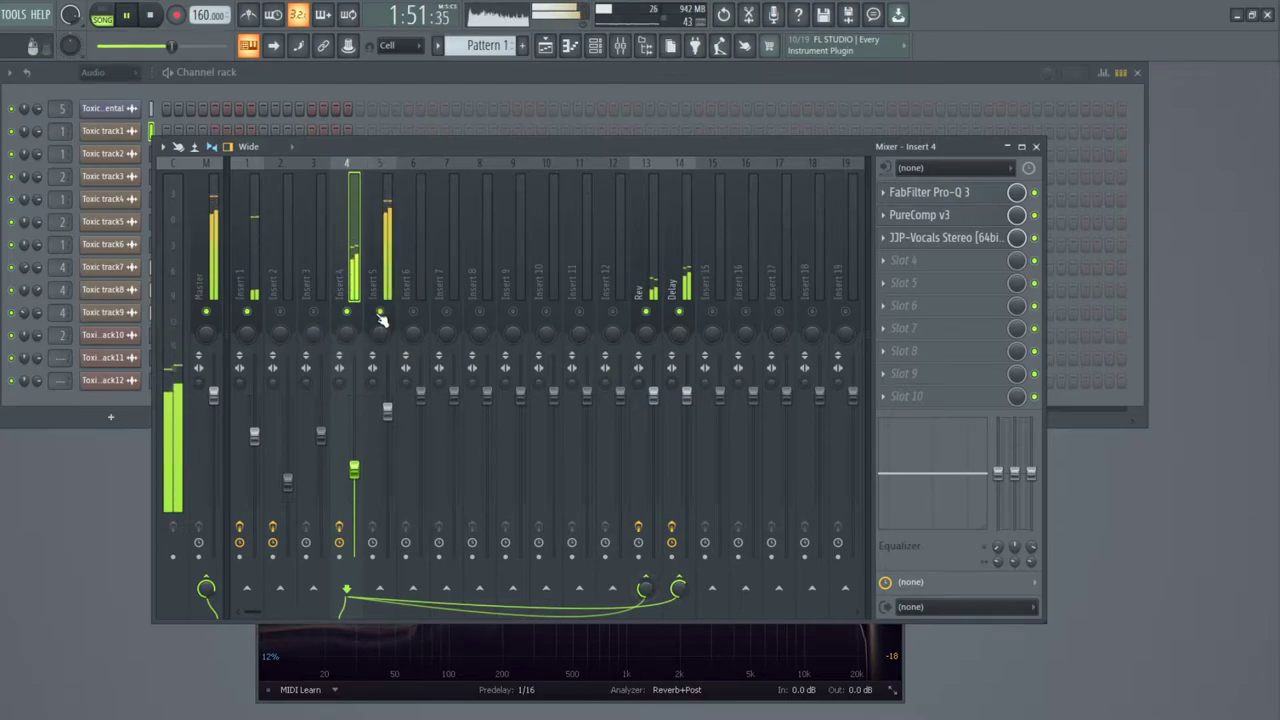
Rebalance the instrumental and backing vocals by lowering Insert 5's fader slightly and raising Insert 4's fader slightly.
{"action": "left_click", "coordinate": [388, 412]}
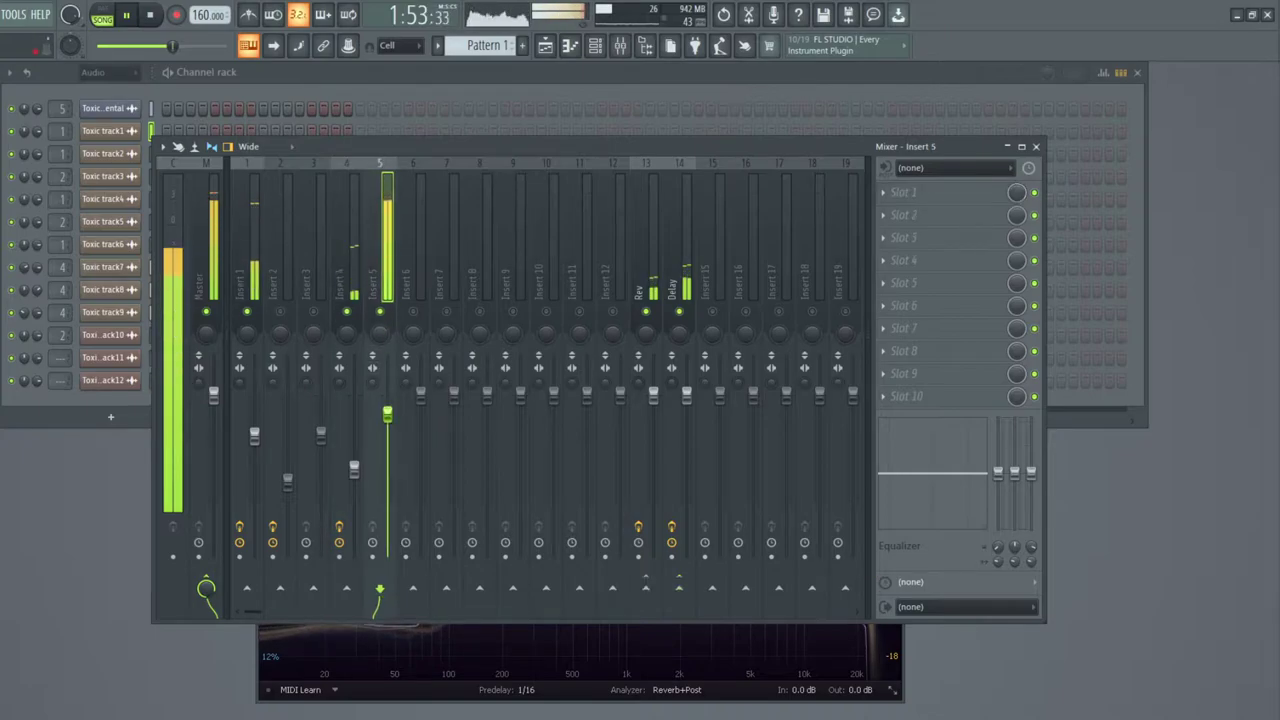
{"action": "left_click", "coordinate": [355, 468]}
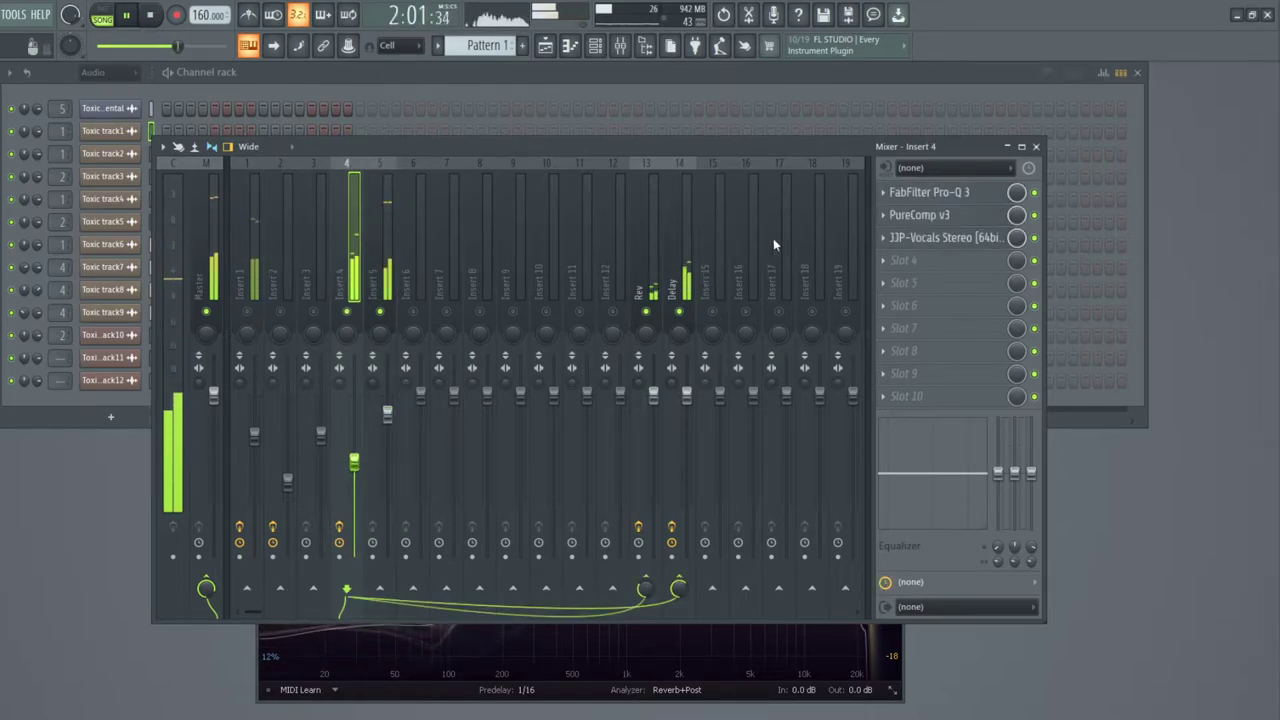
In Insert 4's JJP-Vocals, raise Attitude, lower Magic and bring Presence up to about -15.4.
{"action": "left_click", "coordinate": [910, 240]}
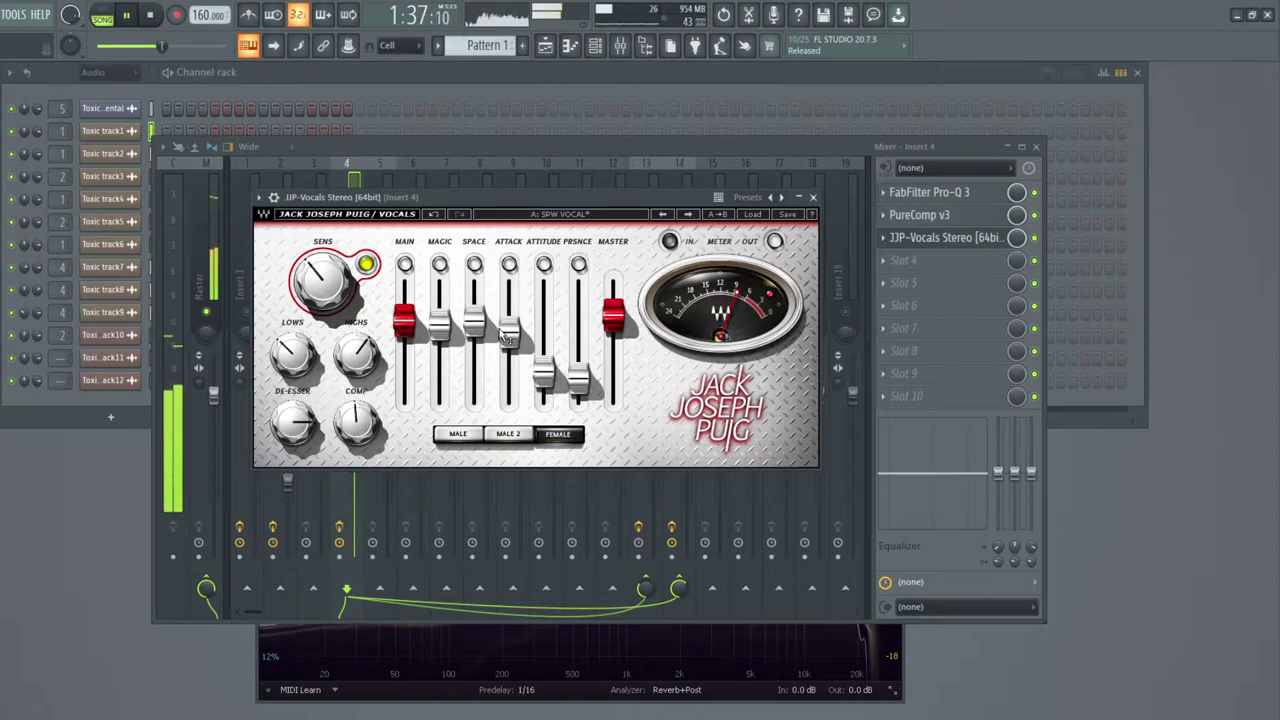
{"action": "left_click_drag", "start_coordinate": [540, 375], "coordinate": [543, 343]}
{"action": "left_click_drag", "start_coordinate": [447, 334], "coordinate": [444, 352]}
{"action": "left_click_drag", "start_coordinate": [543, 345], "coordinate": [543, 320]}
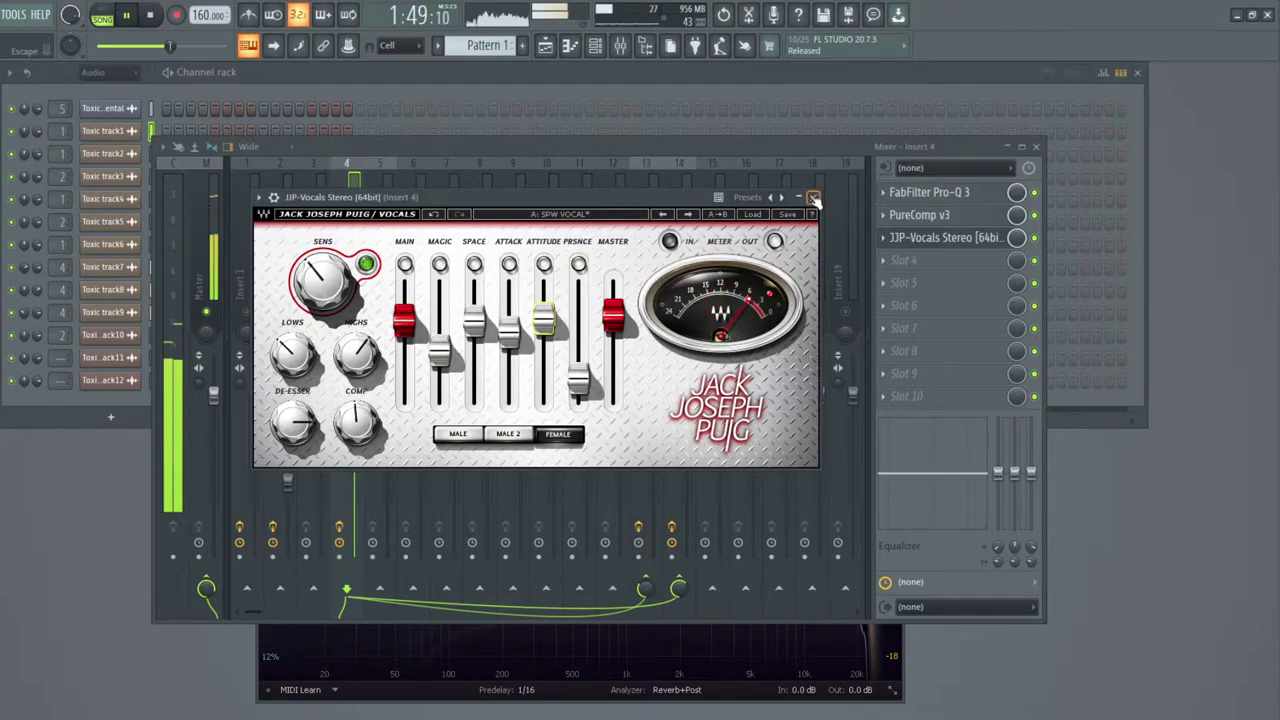
{"action": "left_click_drag", "start_coordinate": [578, 378], "coordinate": [578, 350]}
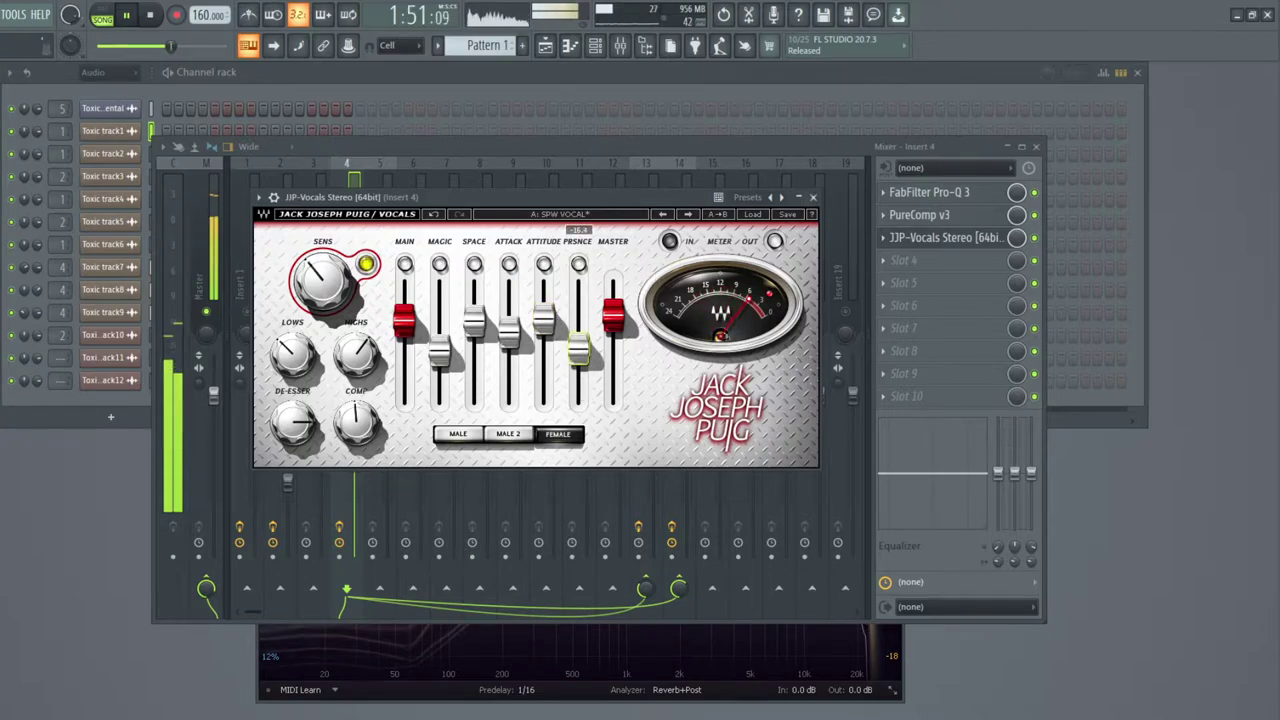
{"action": "left_click", "coordinate": [813, 197]}
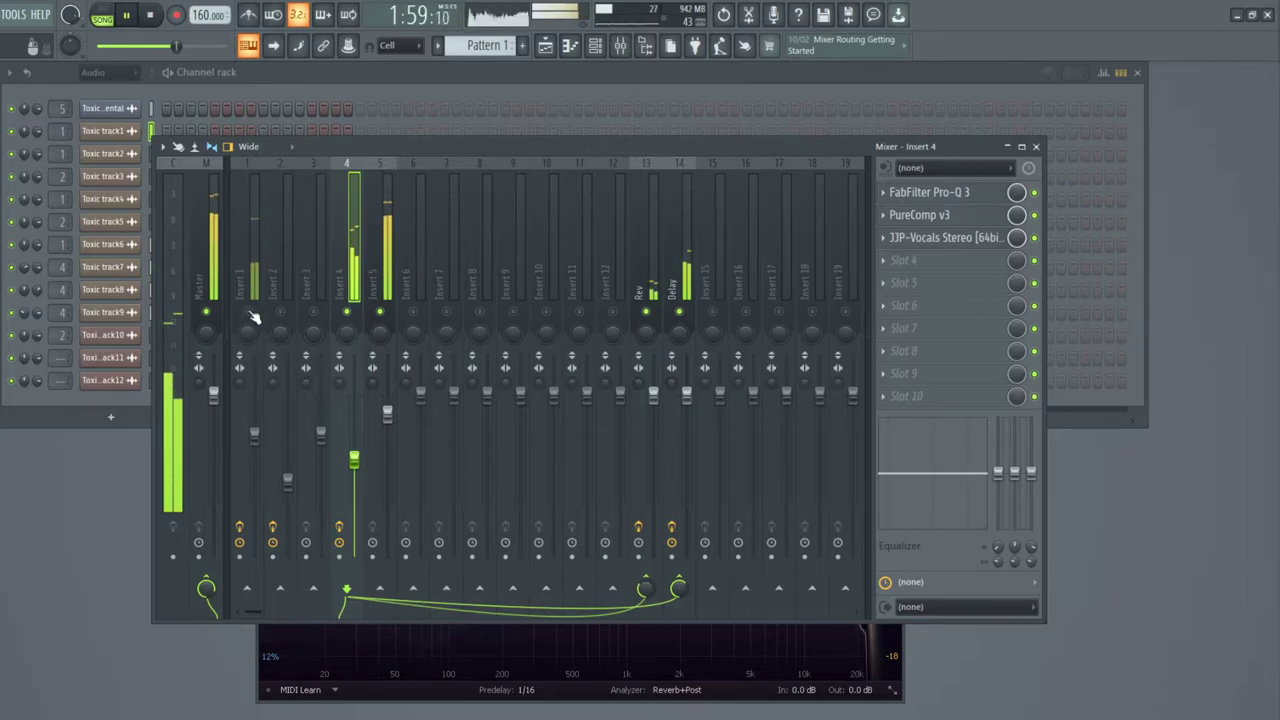
{"action": "left_click", "coordinate": [948, 242]}
{"action": "left_click", "coordinate": [948, 242]}
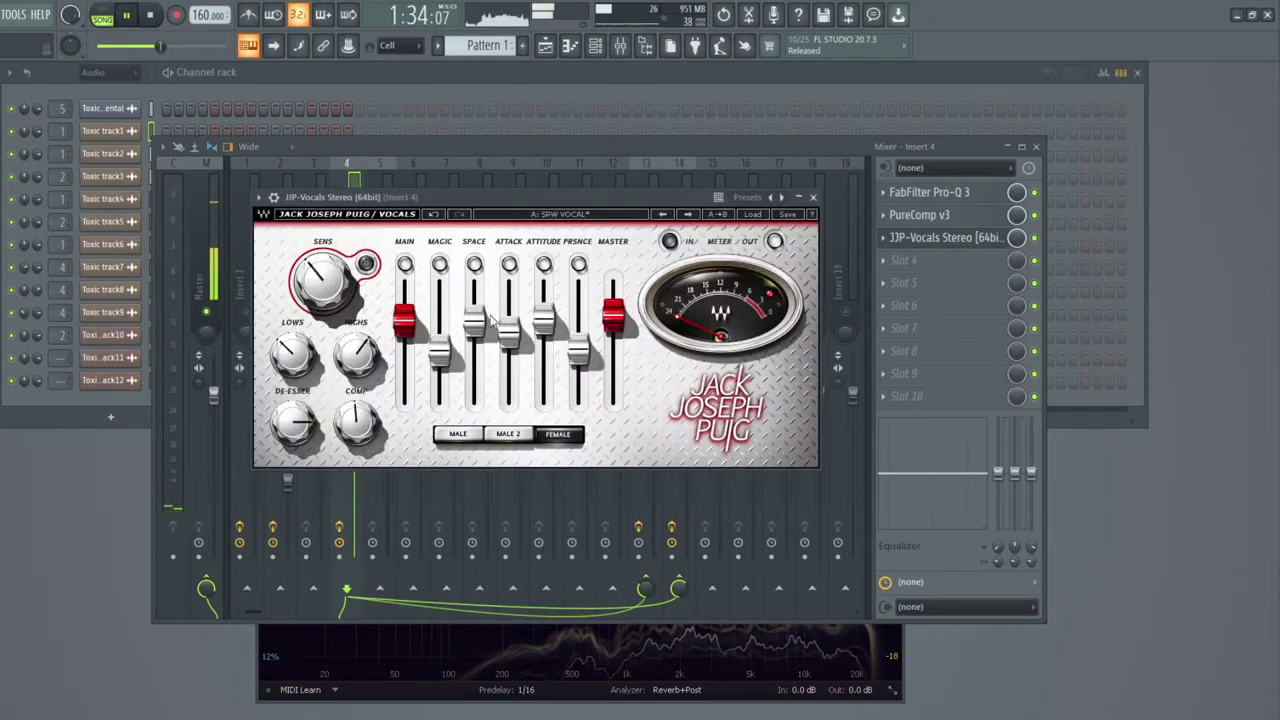
{"action": "left_click", "coordinate": [813, 197]}
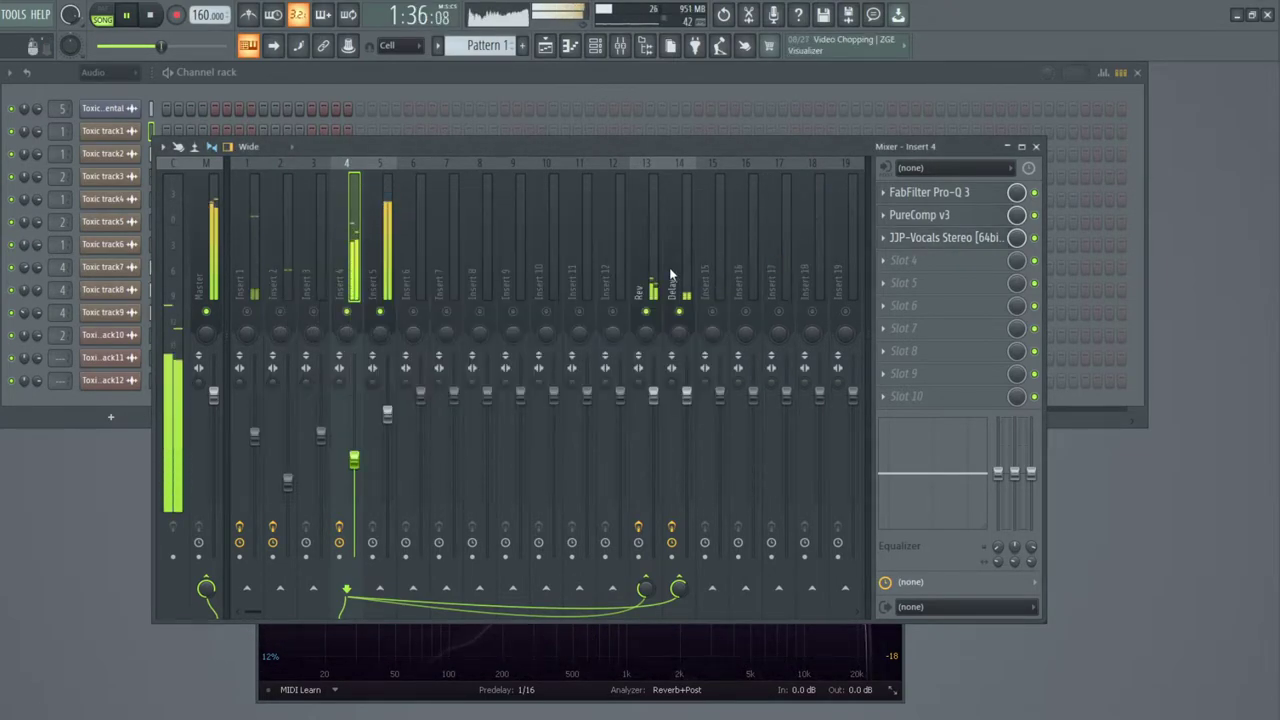
In the Delay channel's Quadravox, set the delay times to 288.6 ms for voice 1, 370.5 for voice 2, 310.7 for voice 3 and 751.1 for voice 4.
{"action": "left_click", "coordinate": [669, 270]}
{"action": "left_click", "coordinate": [958, 194]}
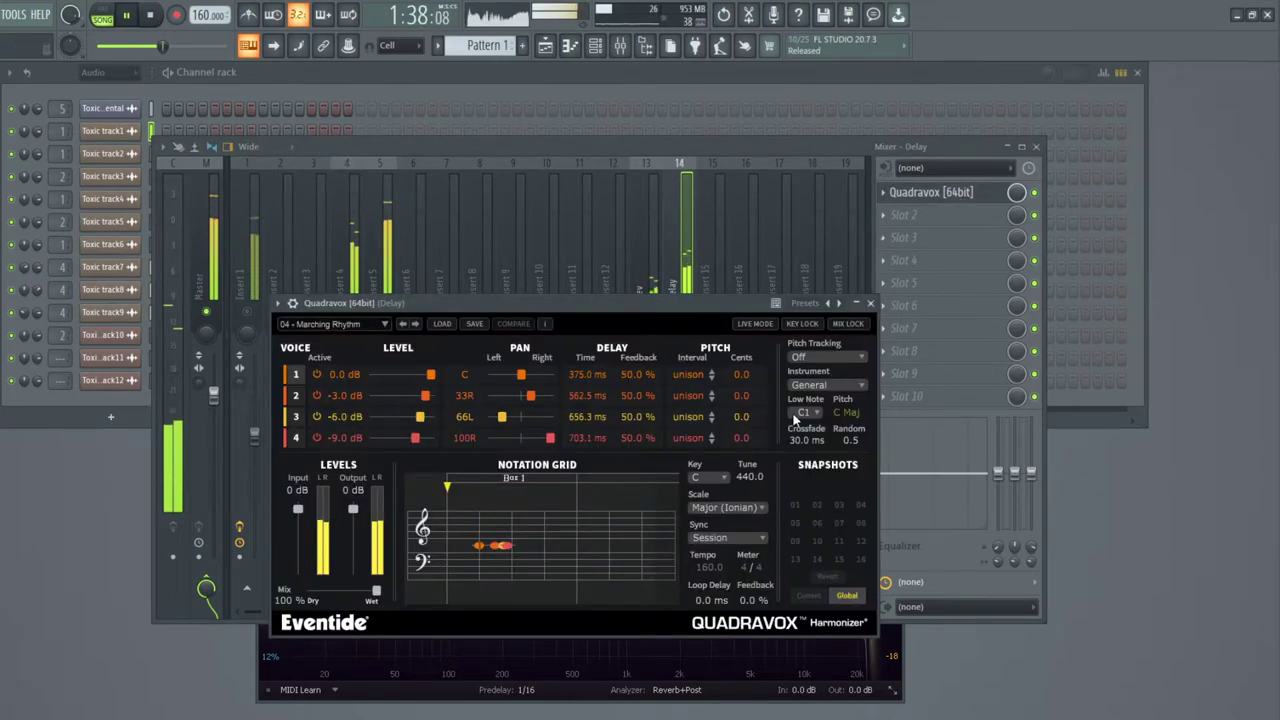
{"action": "left_click", "coordinate": [735, 538]}
{"action": "left_click", "coordinate": [735, 538]}
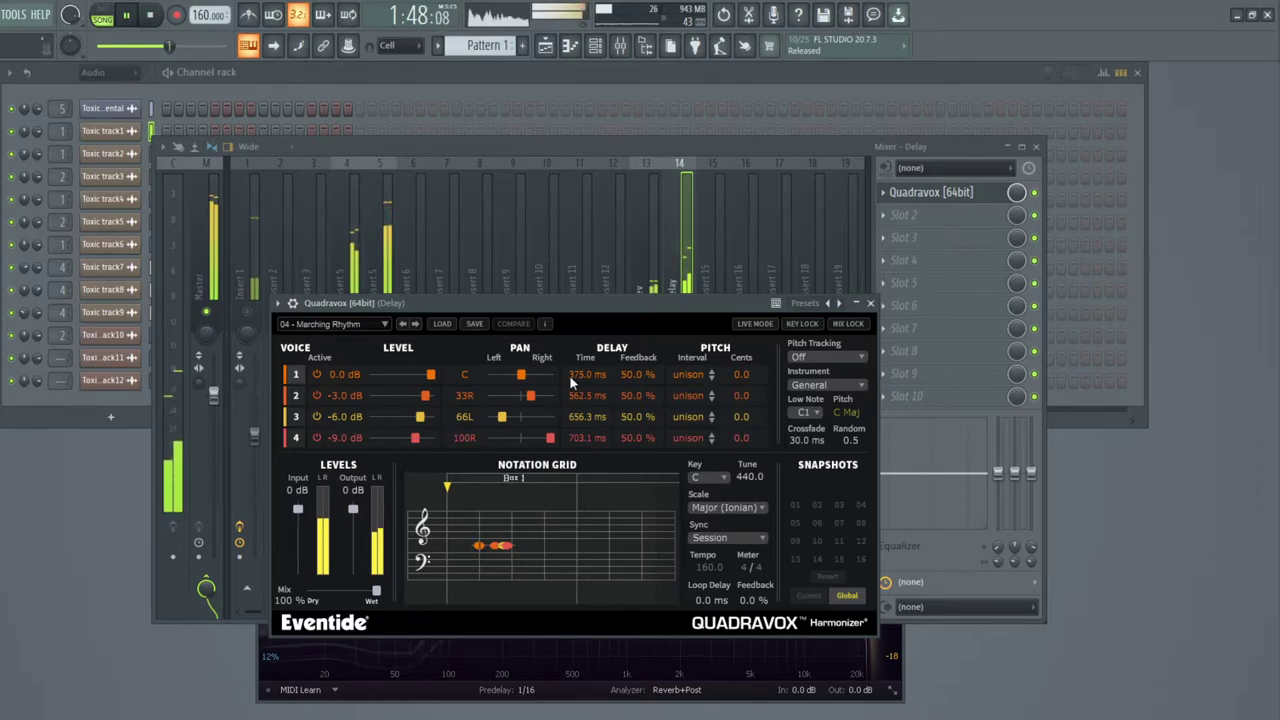
{"action": "left_click_drag", "start_coordinate": [572, 383], "coordinate": [579, 389]}
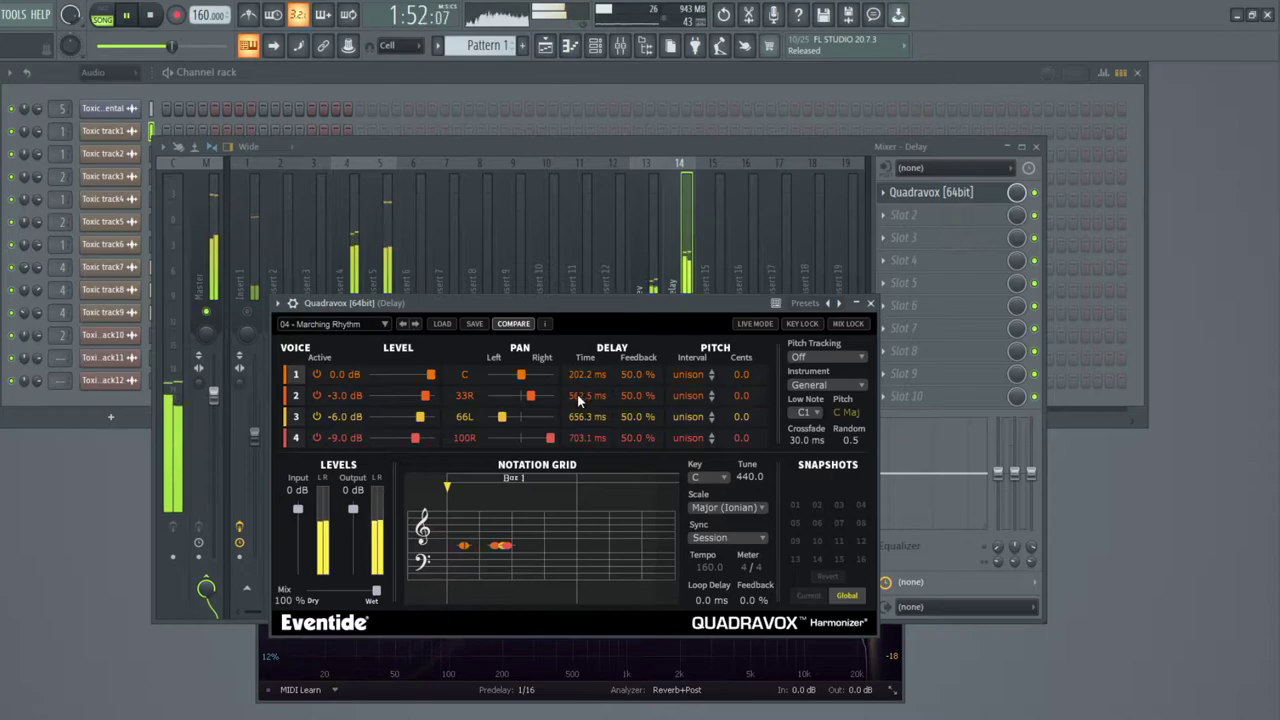
{"action": "mouse_move", "coordinate": [577, 404]}
{"action": "left_mouse_down"}
{"action": "mouse_move", "coordinate": [578, 465]}
{"action": "mouse_move", "coordinate": [577, 440]}
{"action": "left_mouse_up"}
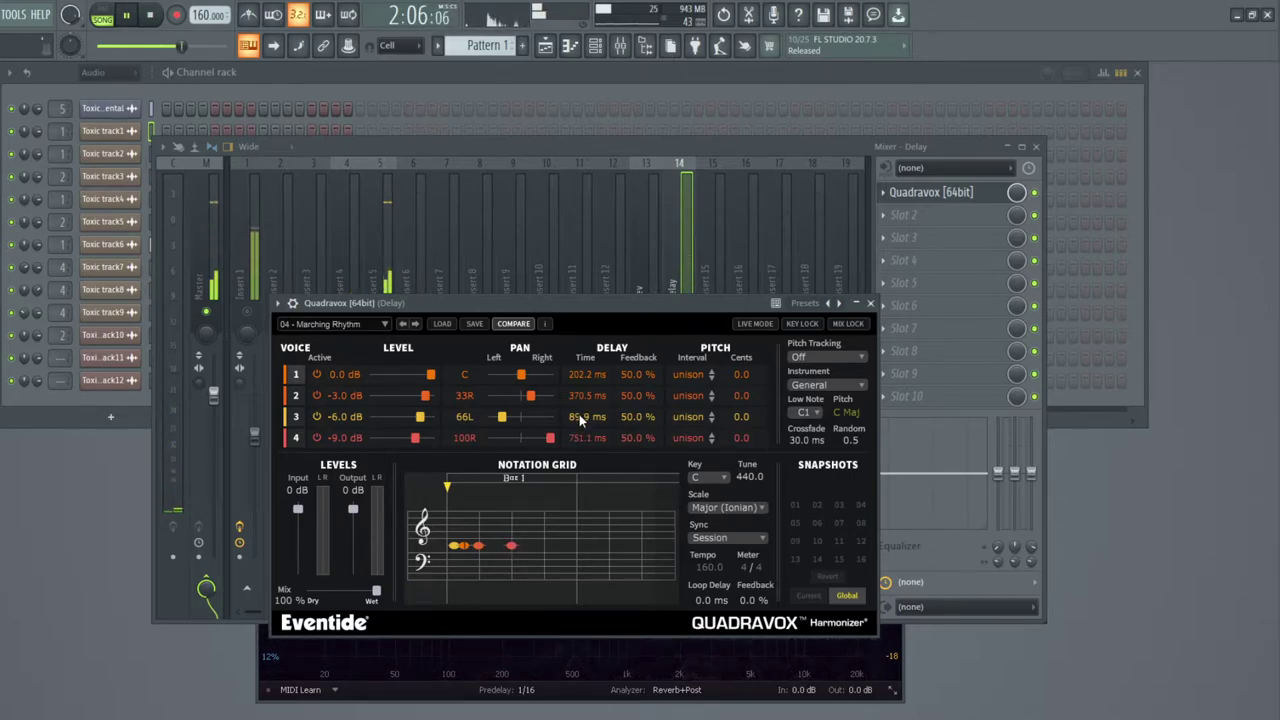
{"action": "left_click_drag", "start_coordinate": [578, 415], "coordinate": [589, 396]}
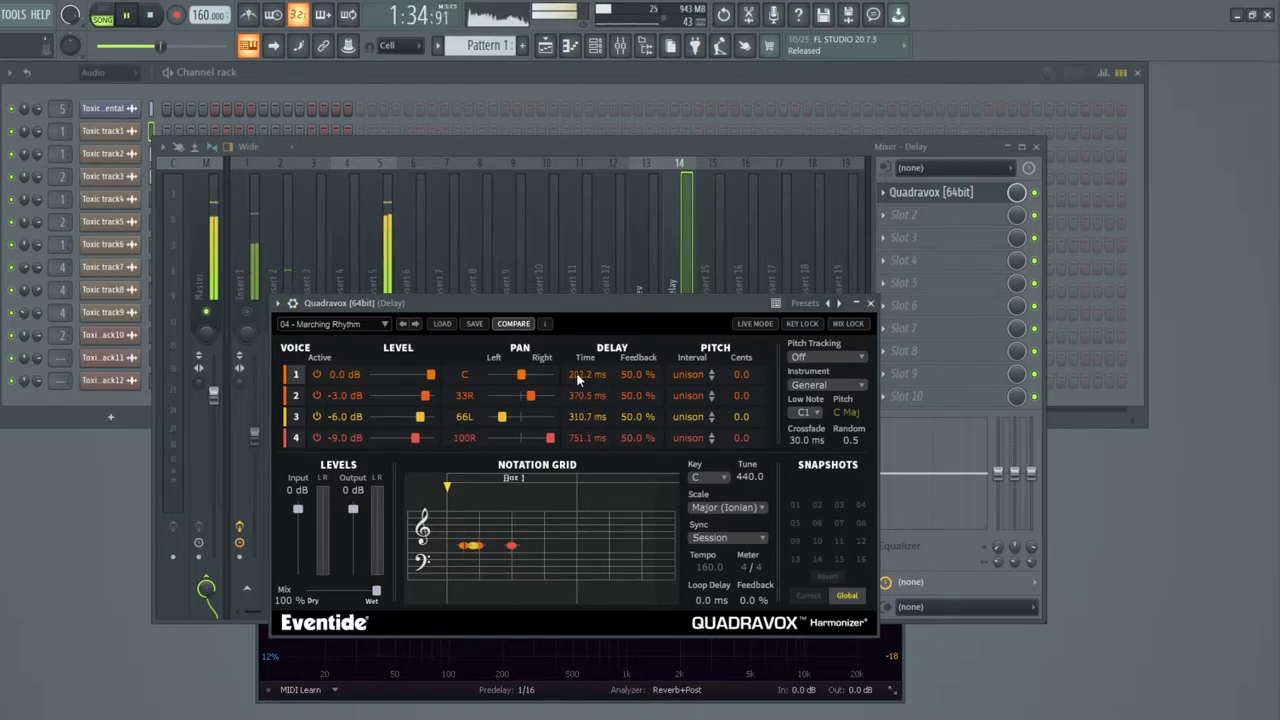
{"action": "left_click_drag", "start_coordinate": [585, 371], "coordinate": [586, 372]}
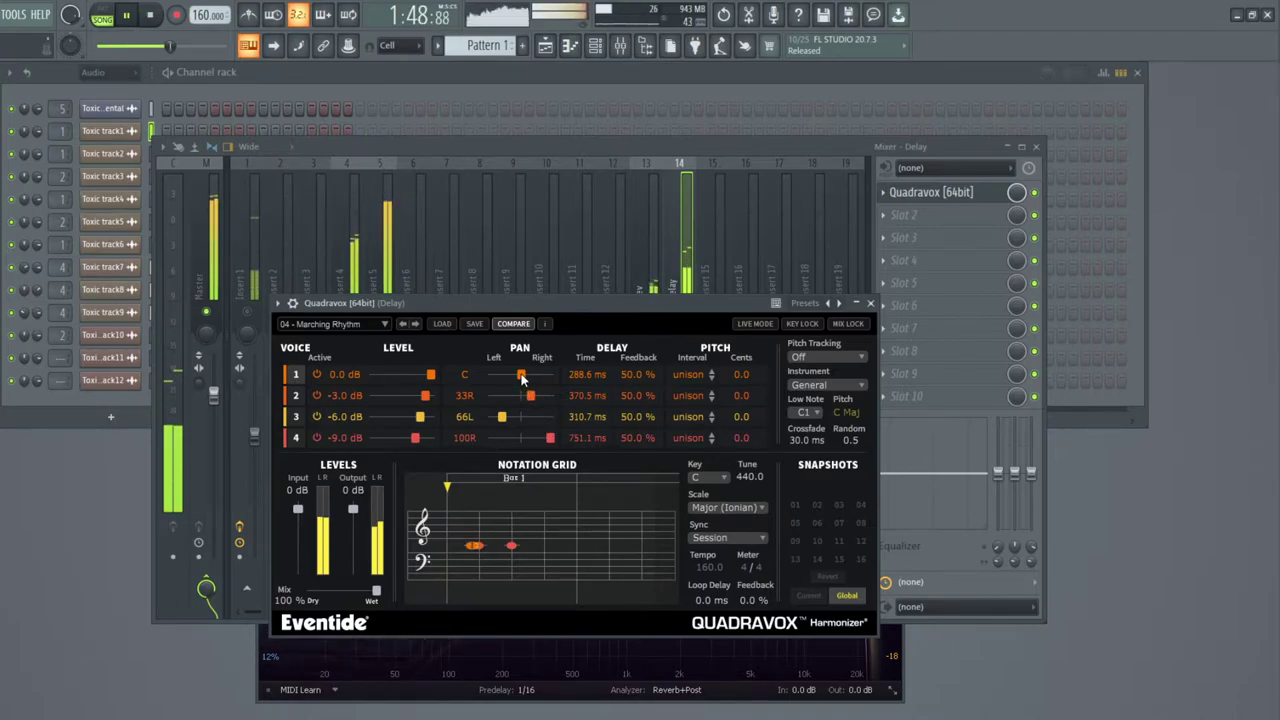
Pan Quadravox voice 1 to 35L and close the plugin.
{"action": "left_click_drag", "start_coordinate": [508, 376], "coordinate": [490, 378]}
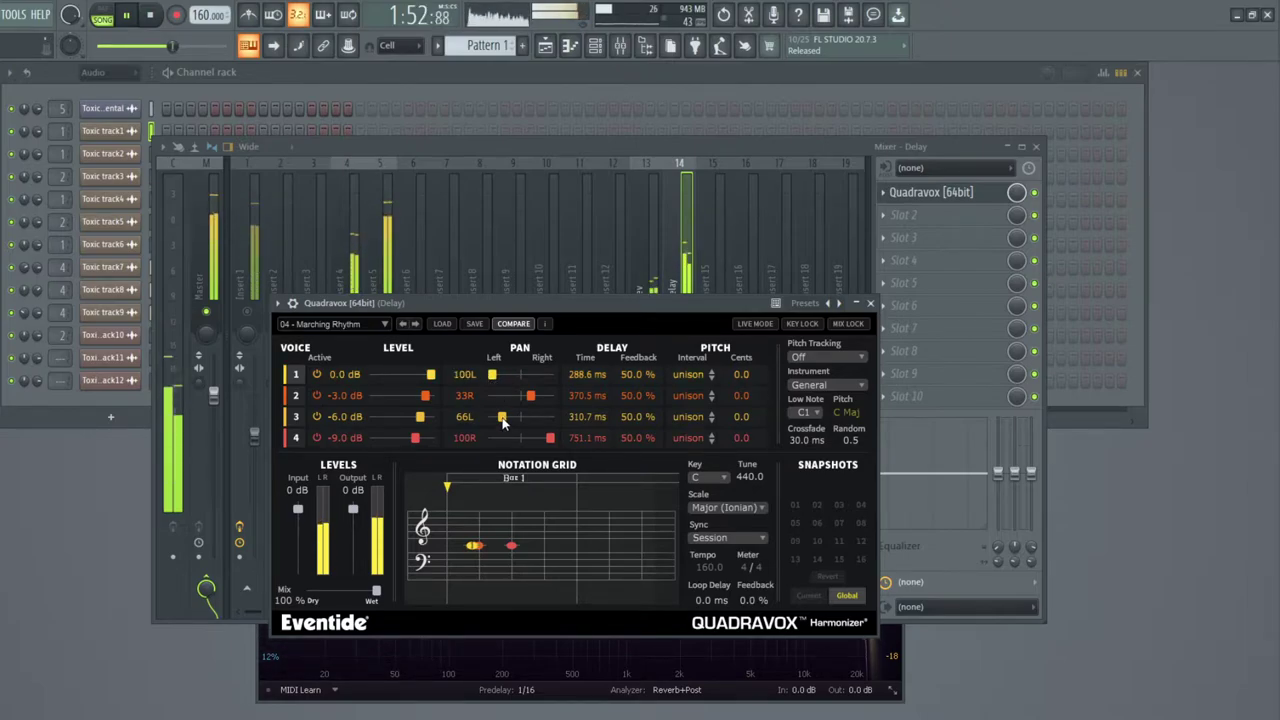
{"action": "left_click_drag", "start_coordinate": [498, 377], "coordinate": [510, 378]}
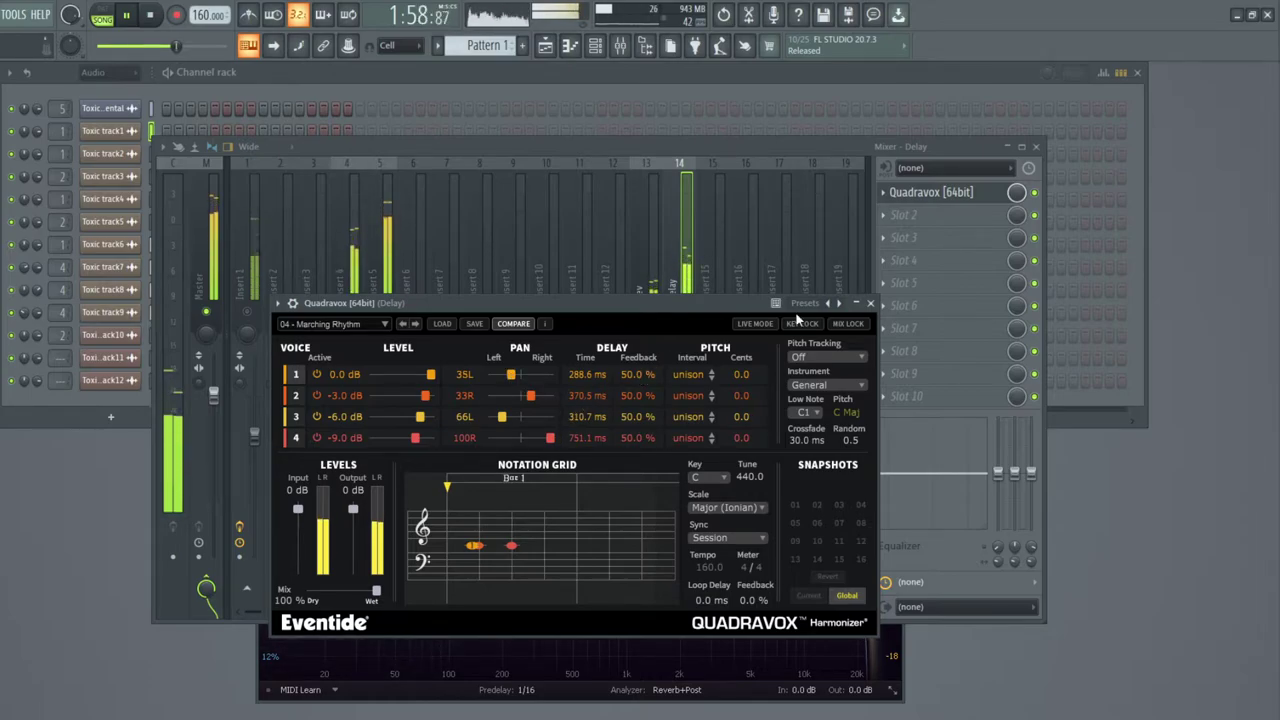
{"action": "left_click", "coordinate": [870, 303]}
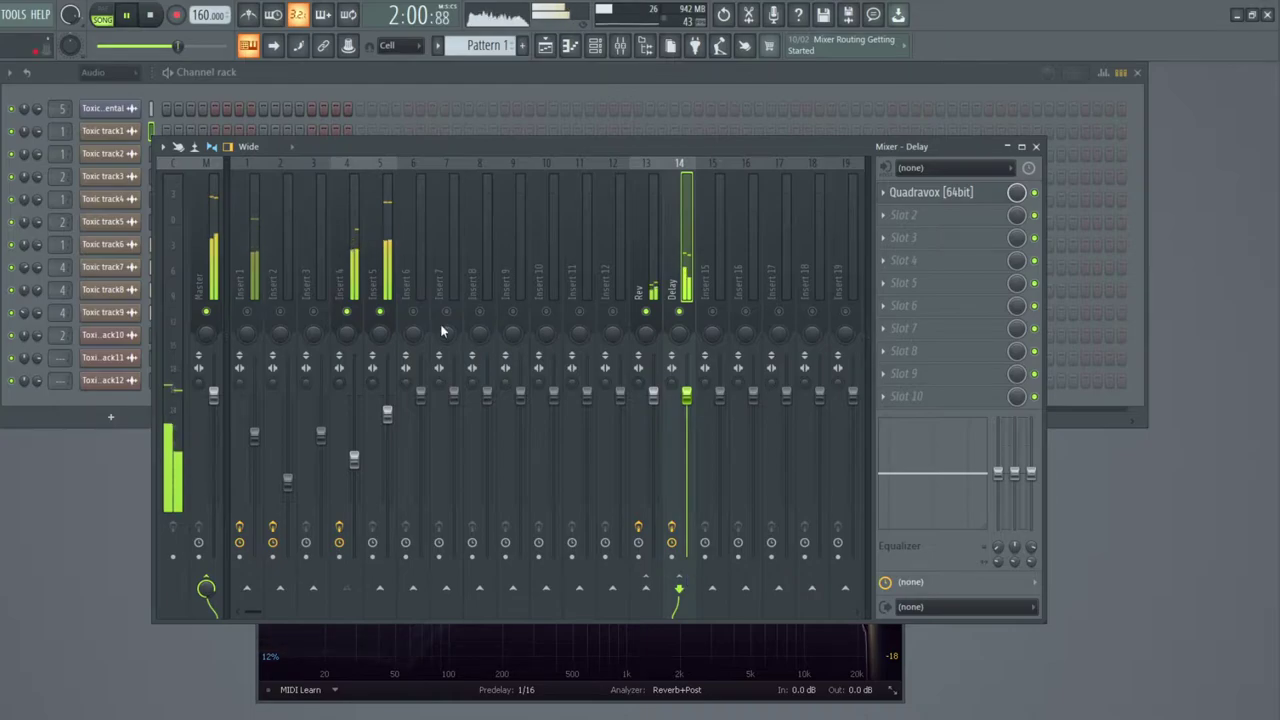
Stop playback, load VocalSynth 2 into slot 4 of Insert 4 and accept its Auto mode.
{"action": "left_click", "coordinate": [354, 270]}
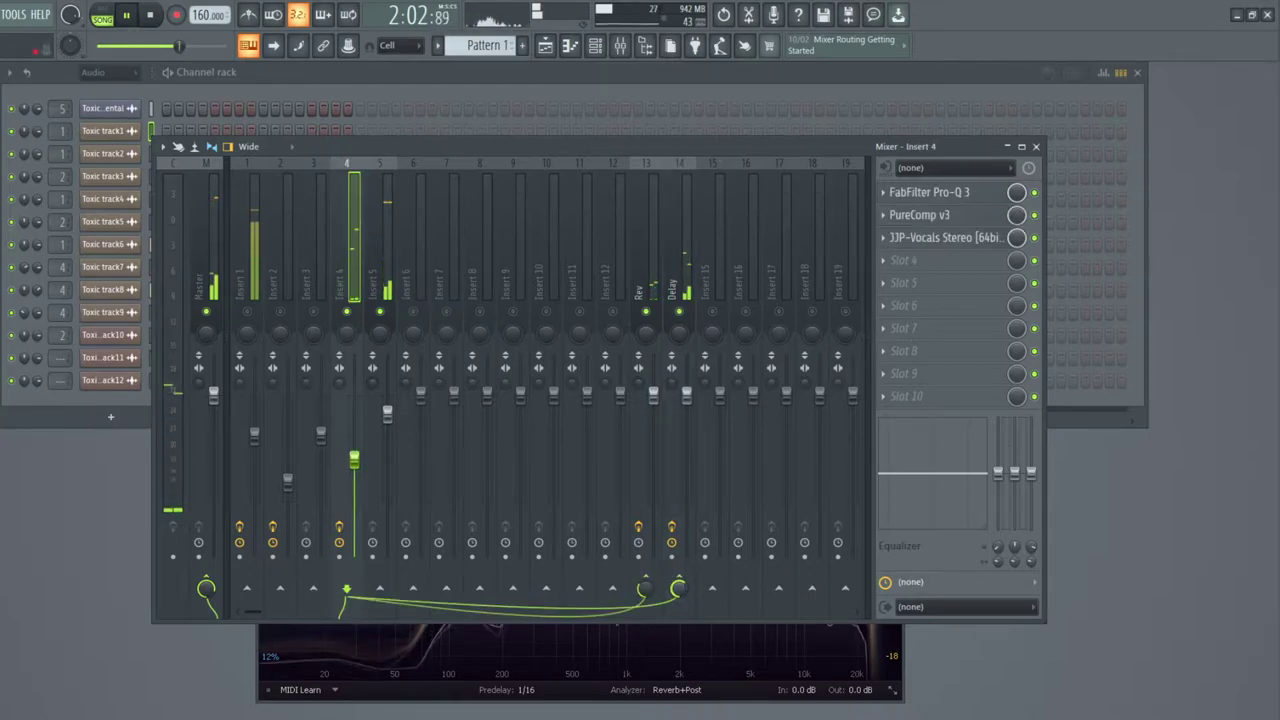
{"action": "key", "text": "space"}
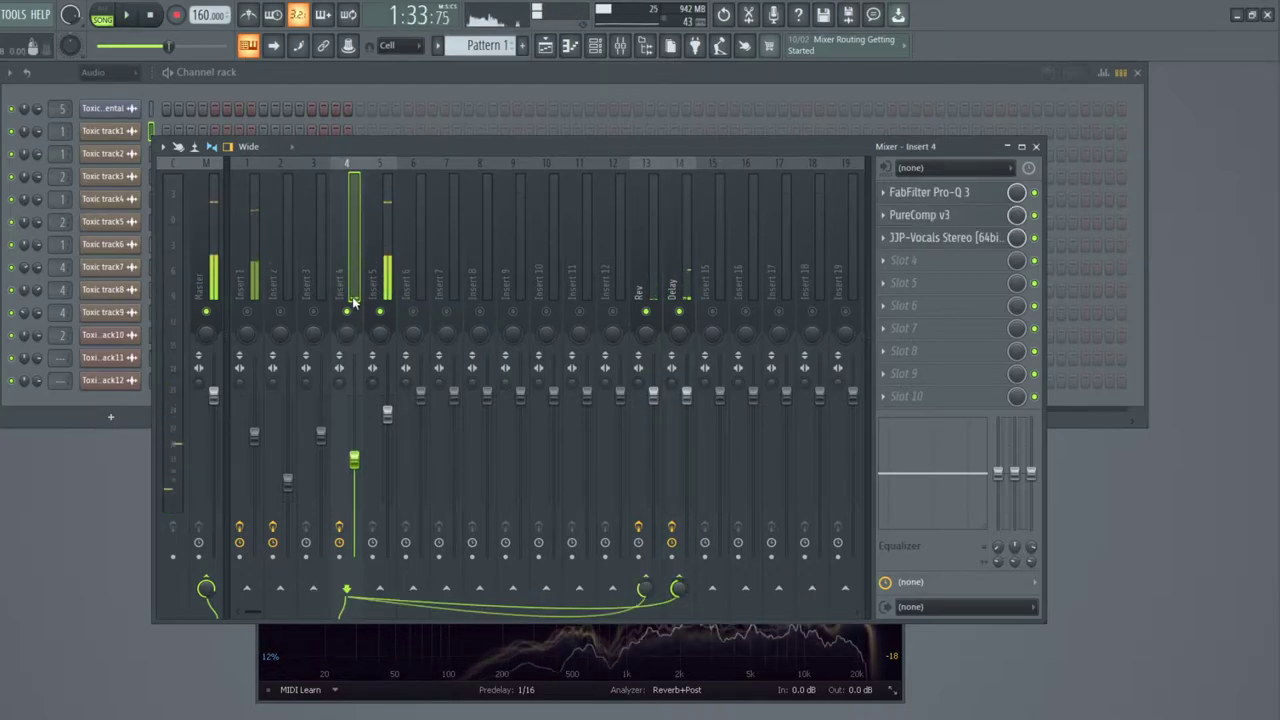
{"action": "left_click", "coordinate": [888, 280]}
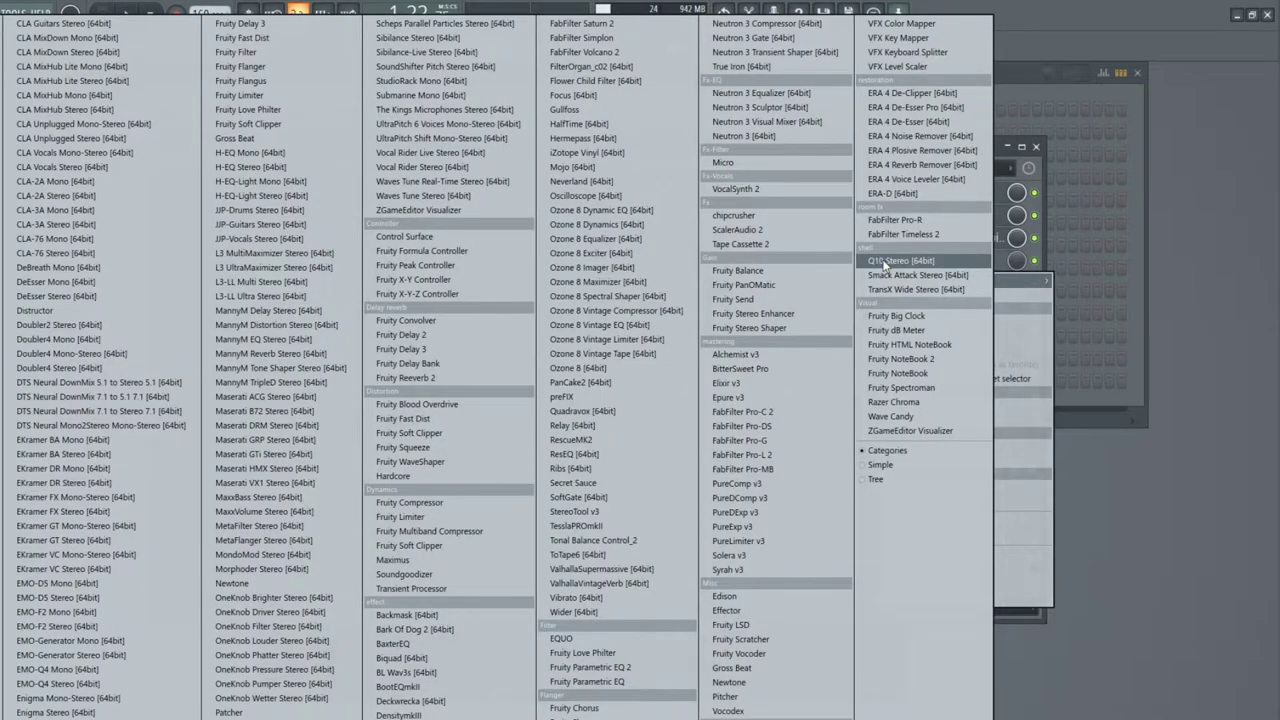
{"action": "left_click", "coordinate": [752, 188]}
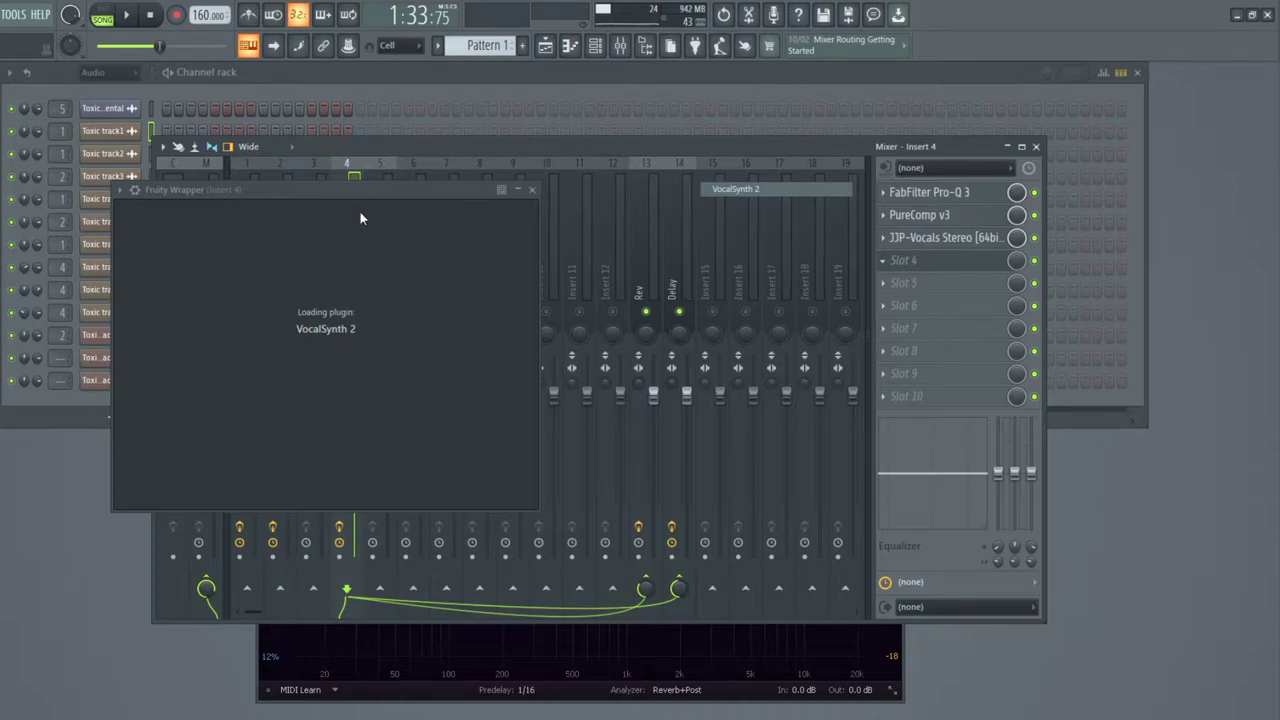
{"action": "left_click_drag", "start_coordinate": [394, 191], "coordinate": [595, 164]}
{"action": "key", "text": "space"}
{"action": "left_click", "coordinate": [595, 193]}
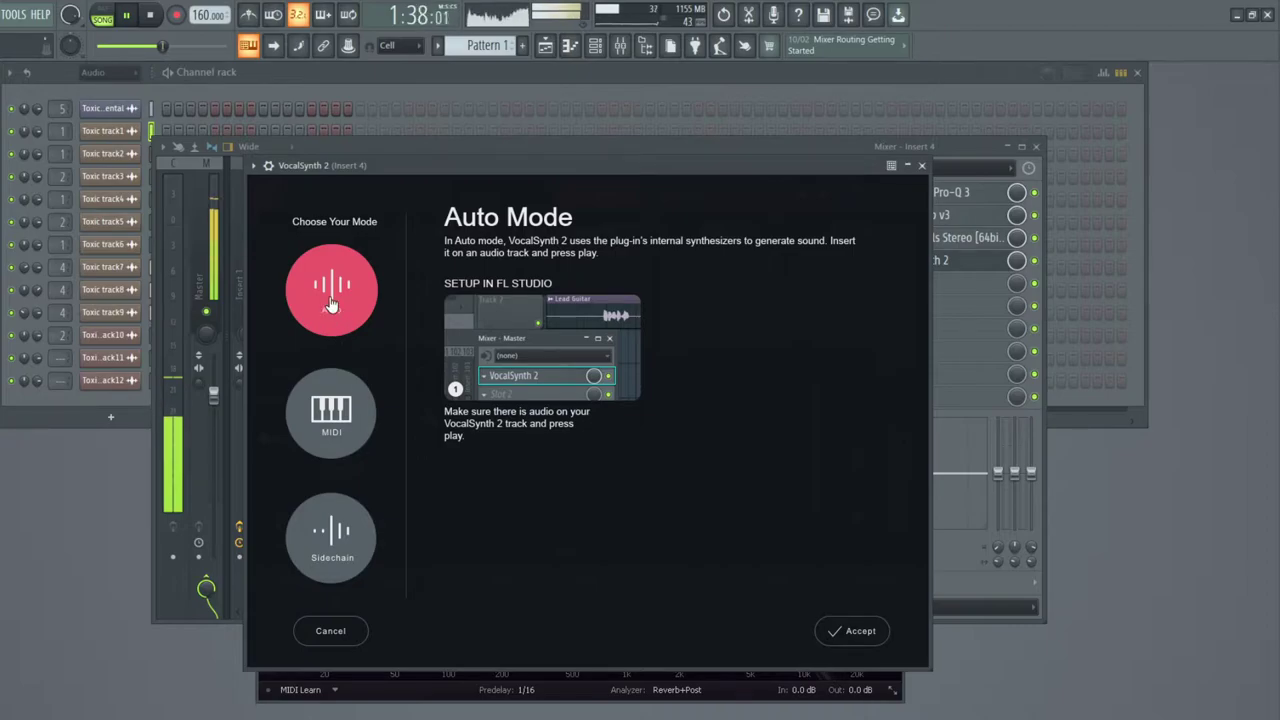
{"action": "left_click", "coordinate": [845, 633]}
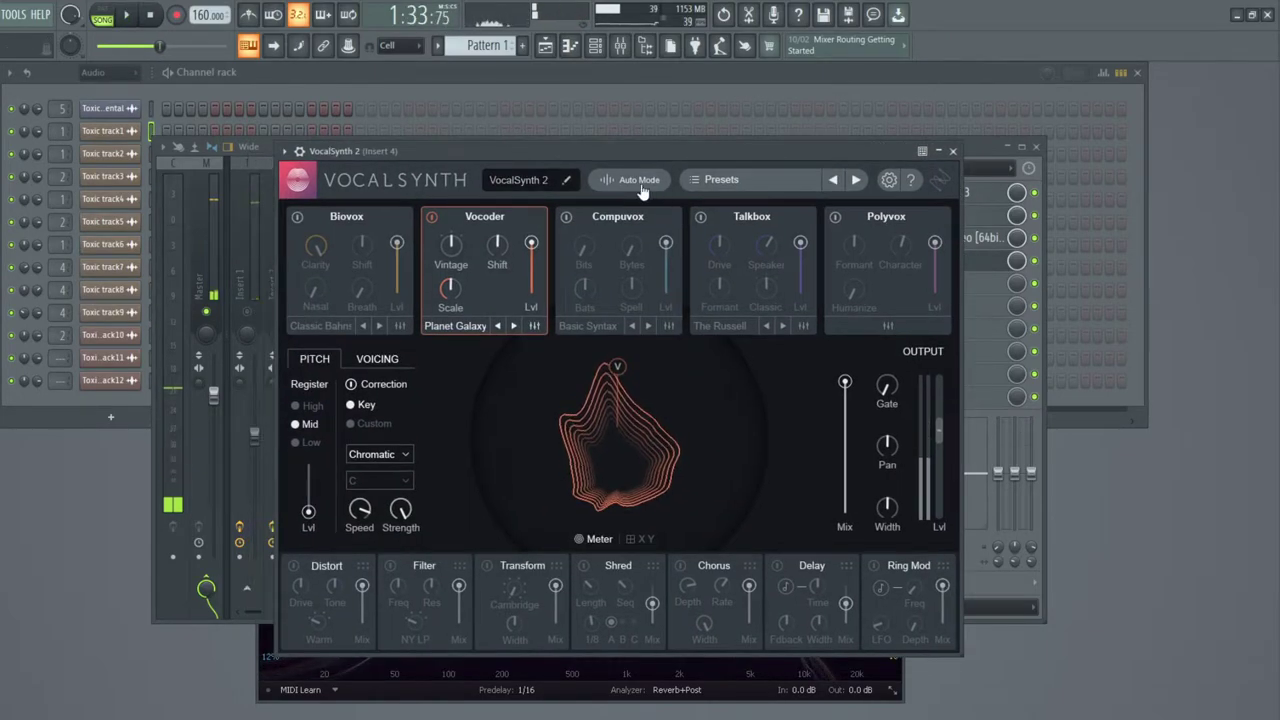
Review VocalSynth 2's mode setup, keep Auto mode and audition the vocals with its default Vocoder sound.
{"action": "left_click", "coordinate": [640, 181]}
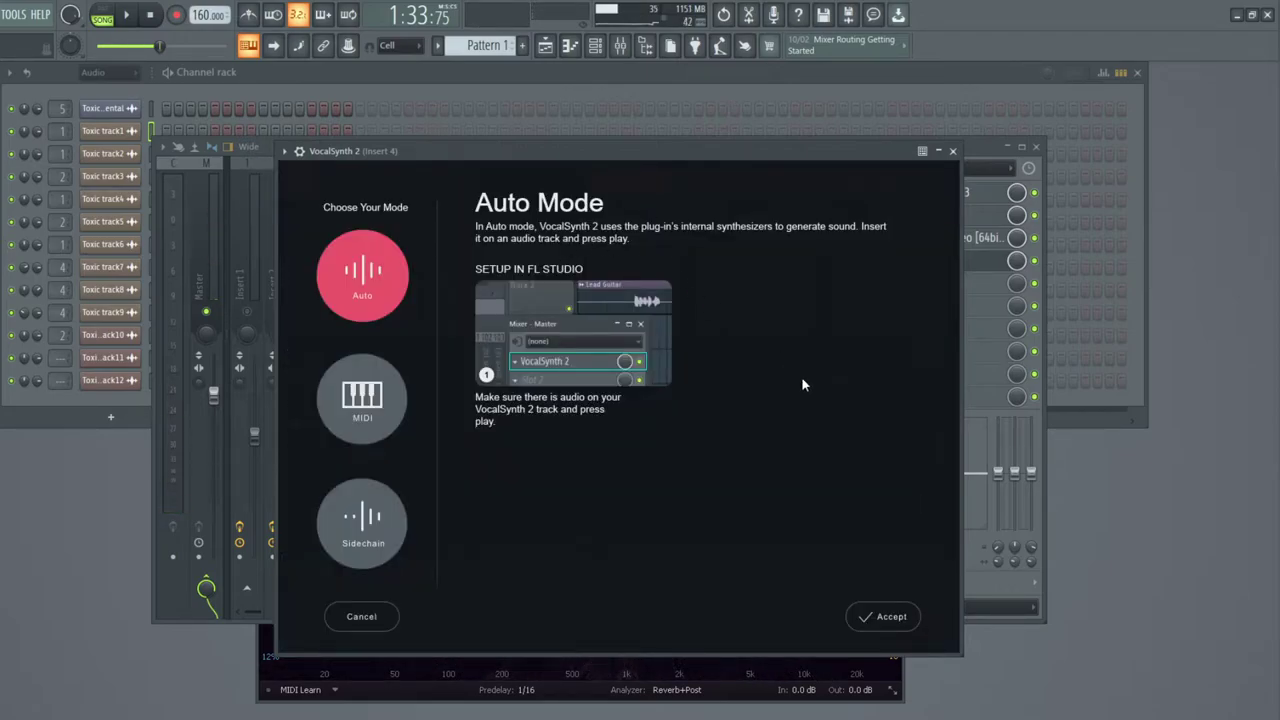
{"action": "left_click", "coordinate": [876, 616]}
{"action": "key", "text": "space"}
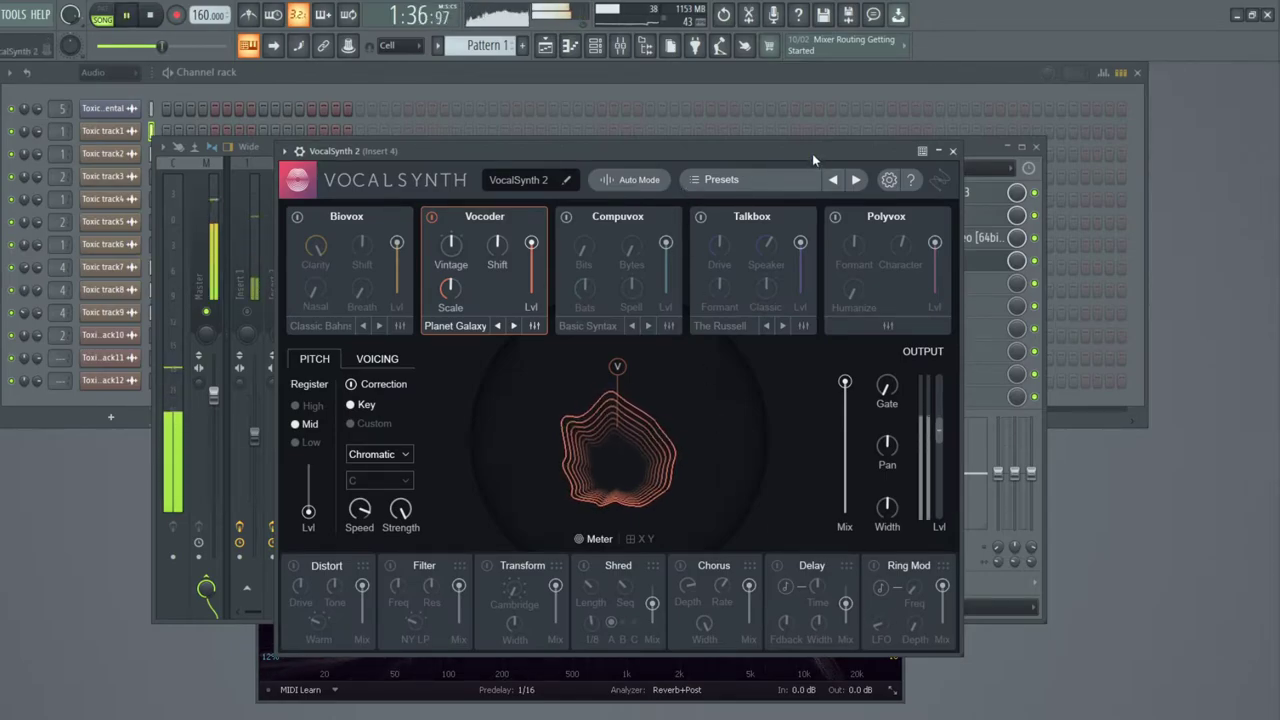
{"action": "left_click_drag", "start_coordinate": [812, 153], "coordinate": [734, 173]}
{"action": "key", "text": "space"}
{"action": "left_click", "coordinate": [566, 201]}
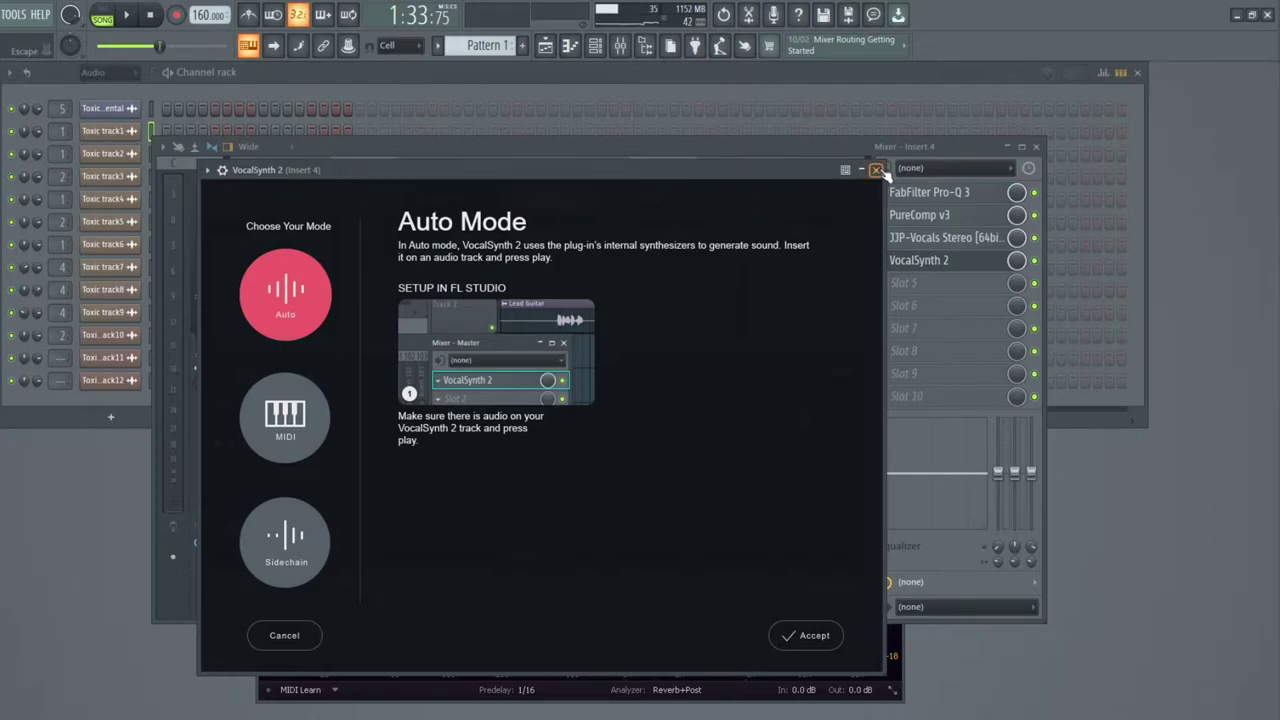
{"action": "left_click", "coordinate": [806, 635]}
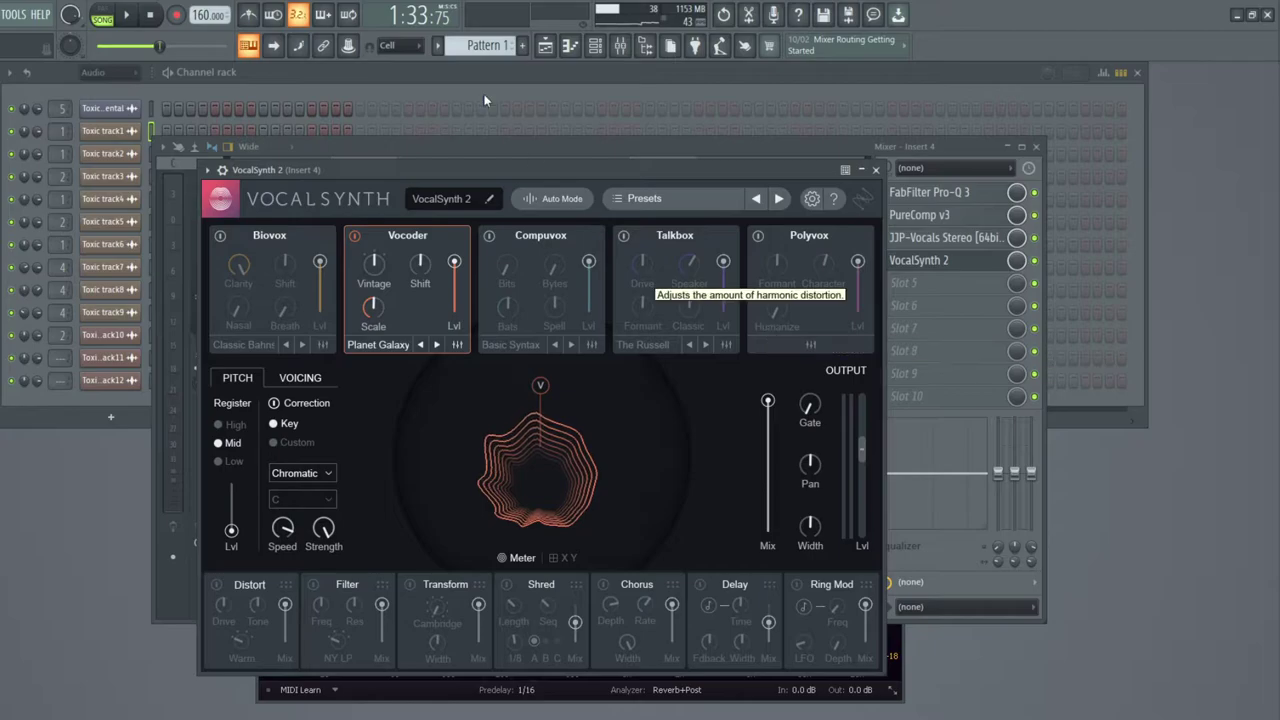
{"action": "mouse_move", "coordinate": [509, 169]}
{"action": "left_mouse_down"}
{"action": "mouse_move", "coordinate": [492, 251]}
{"action": "mouse_move", "coordinate": [509, 162]}
{"action": "left_mouse_up"}
{"action": "key", "text": "space"}
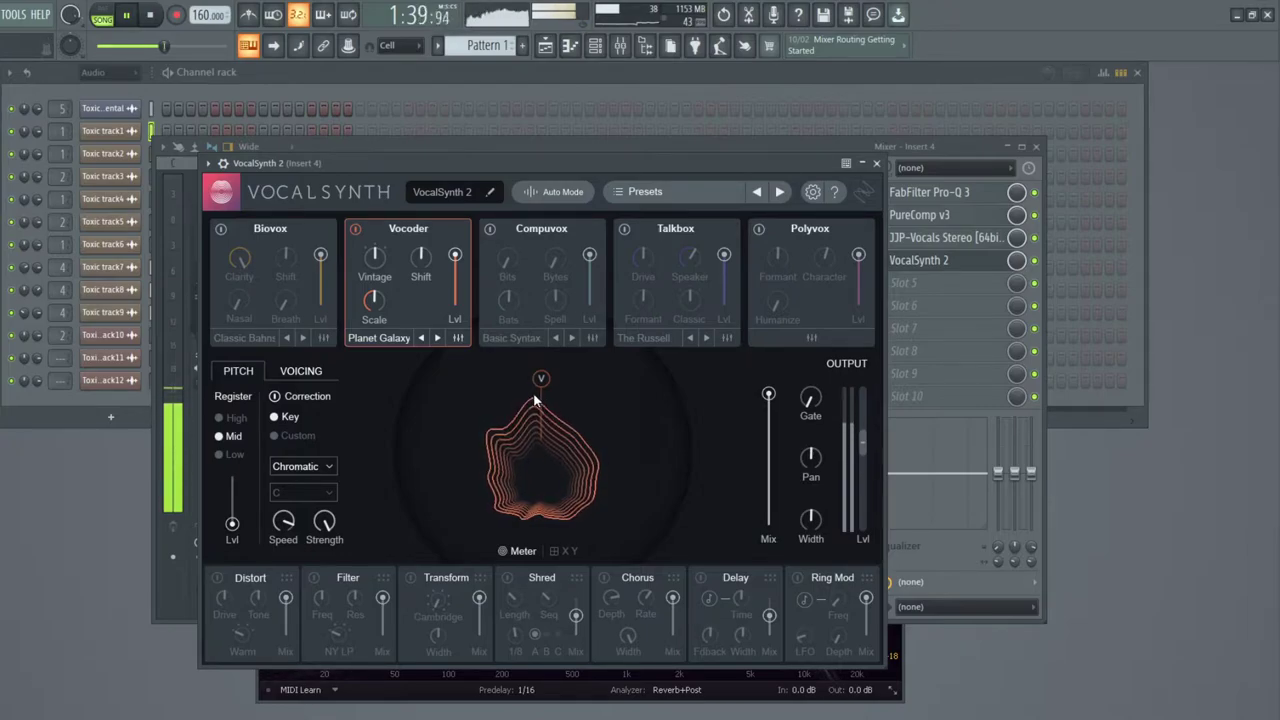
{"action": "key", "text": "space"}
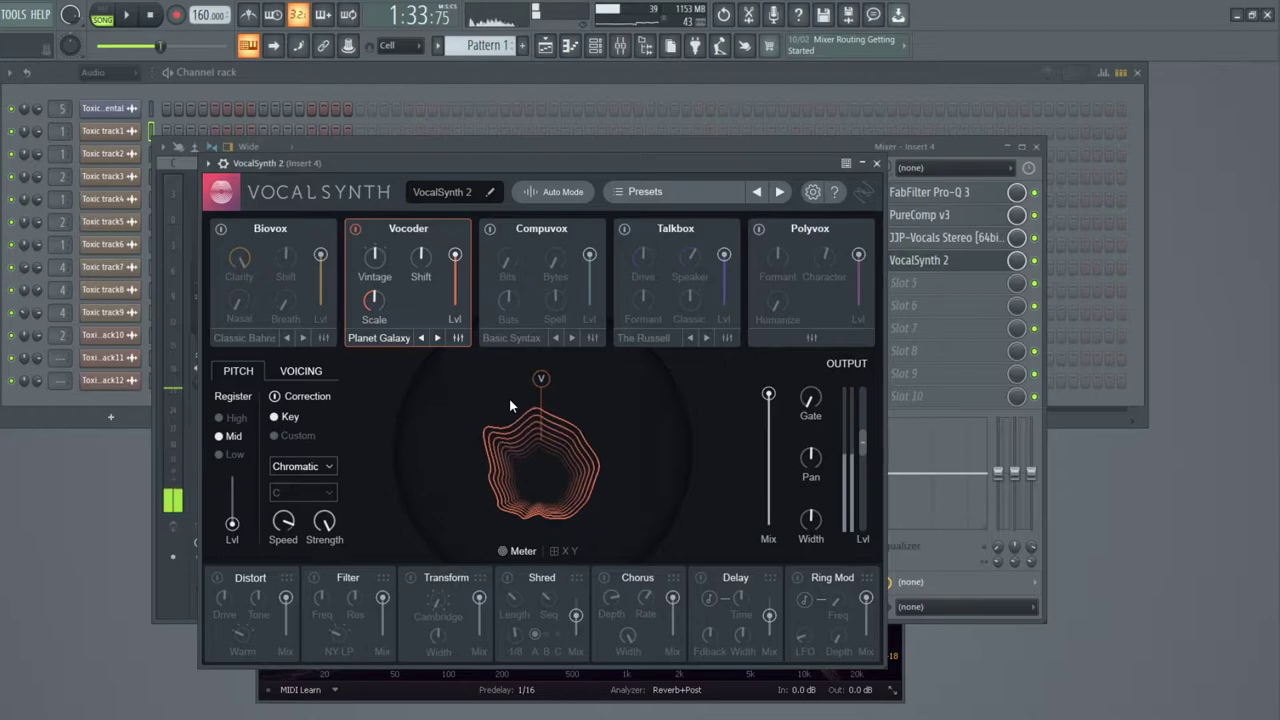
Open VocalSynth 2's global presets, expand the Auto Mode Clear category and audition the Added Texture preset during playback.
{"action": "left_click", "coordinate": [662, 192]}
{"action": "left_click_drag", "start_coordinate": [348, 168], "coordinate": [453, 157]}
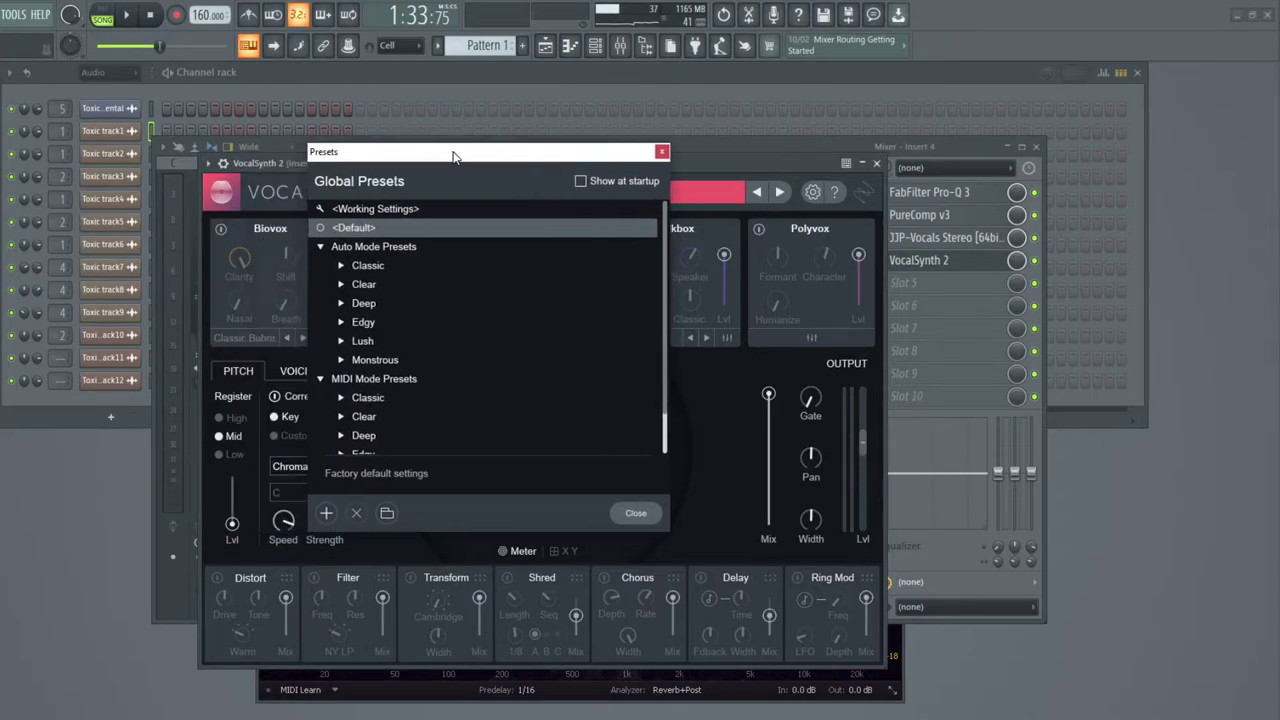
{"action": "left_click", "coordinate": [366, 286]}
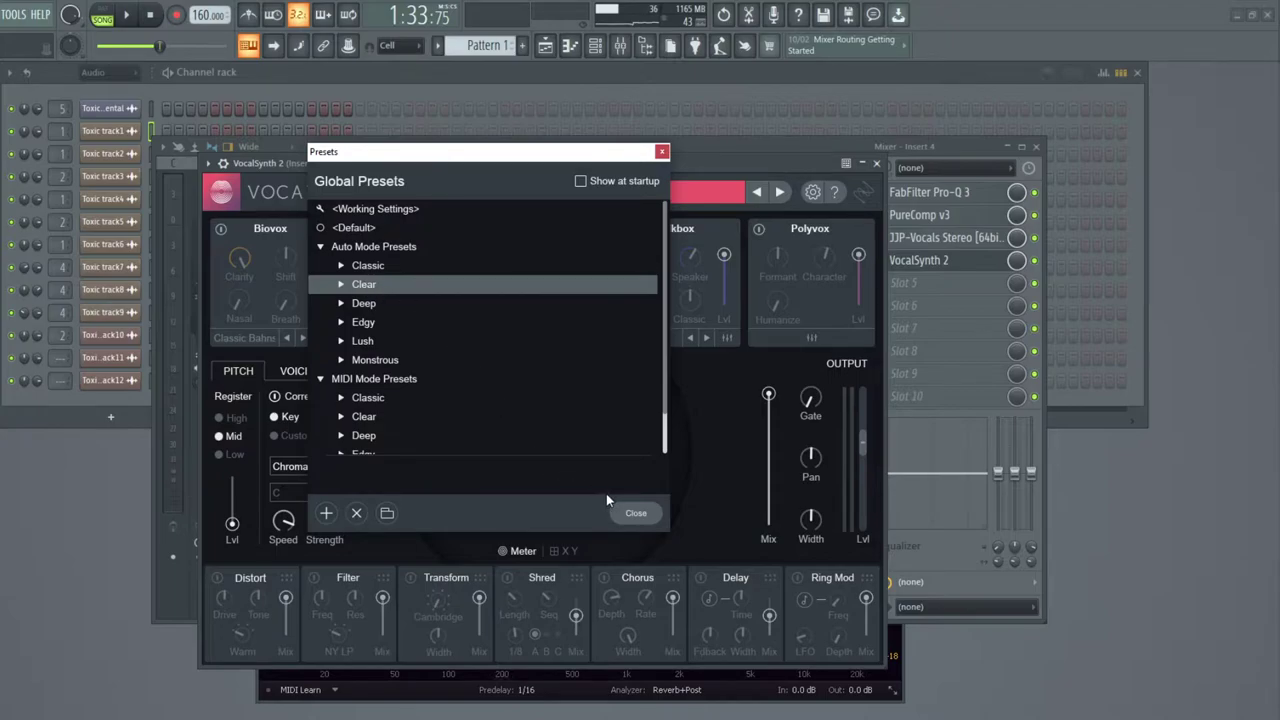
{"action": "left_click", "coordinate": [708, 168]}
{"action": "key", "text": "space"}
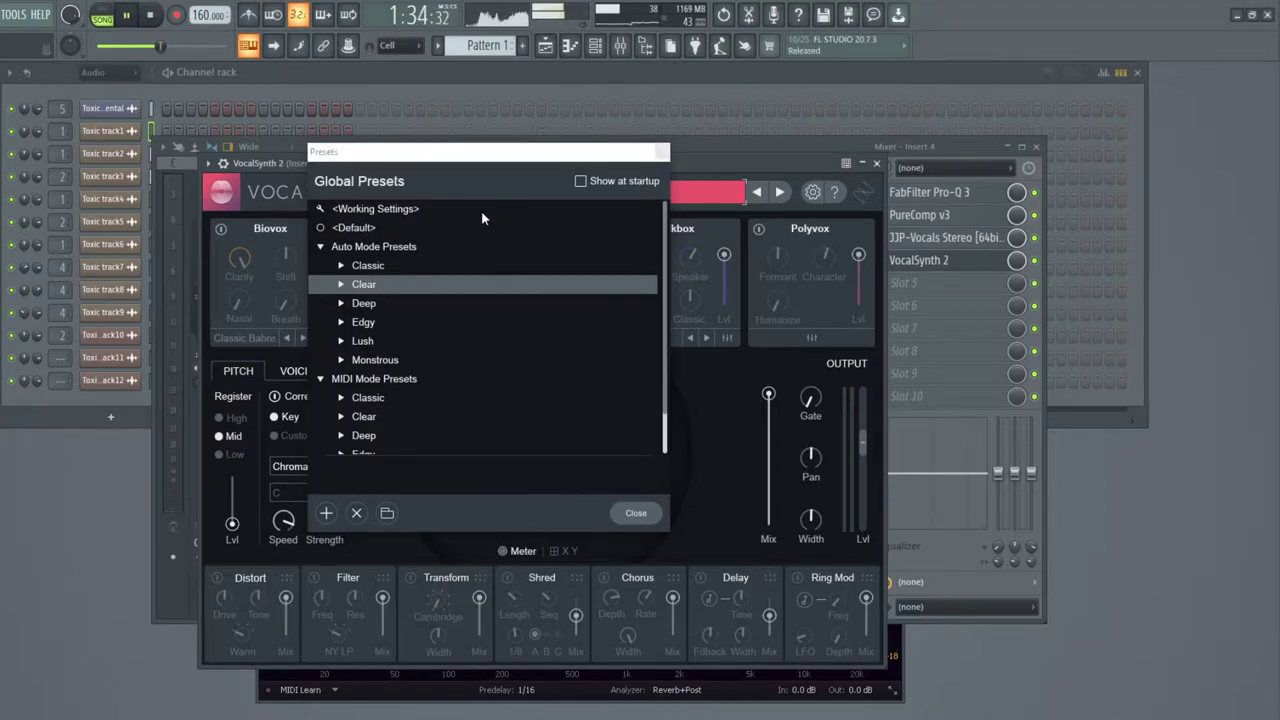
{"action": "left_click", "coordinate": [378, 267]}
{"action": "left_click", "coordinate": [341, 284]}
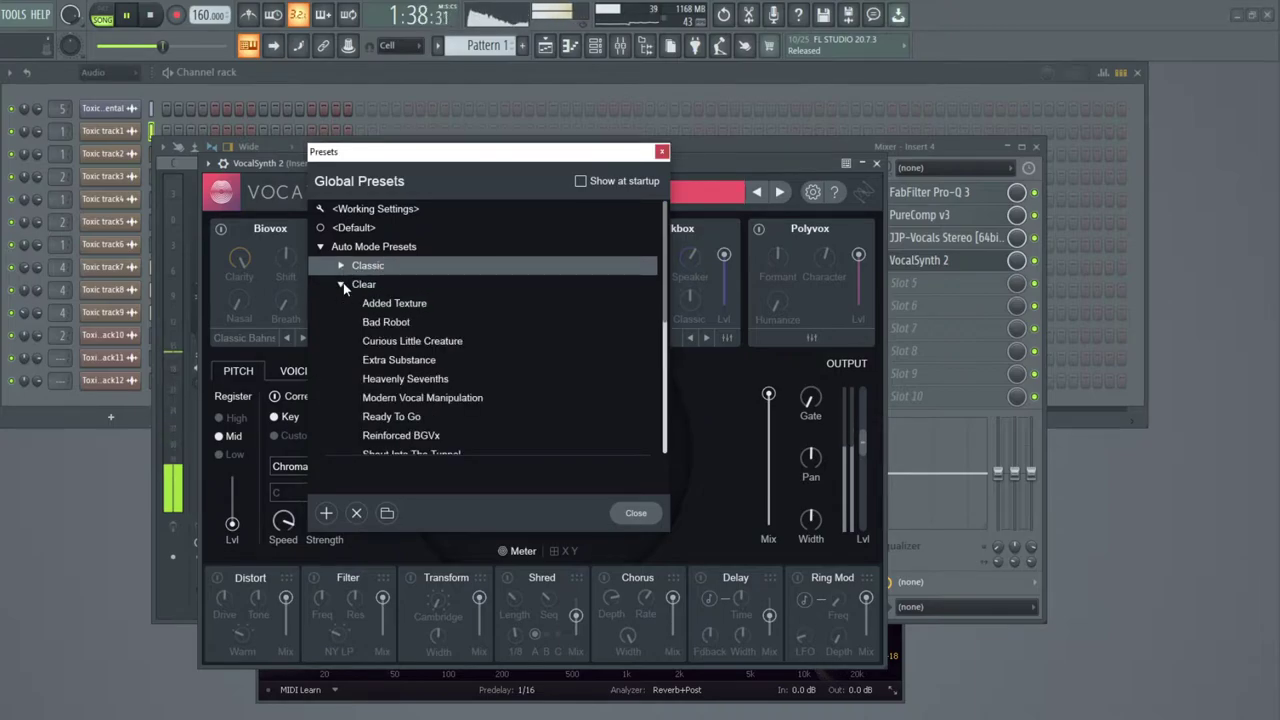
{"action": "left_click", "coordinate": [389, 303]}
{"action": "left_click_drag", "start_coordinate": [455, 157], "coordinate": [517, 135]}
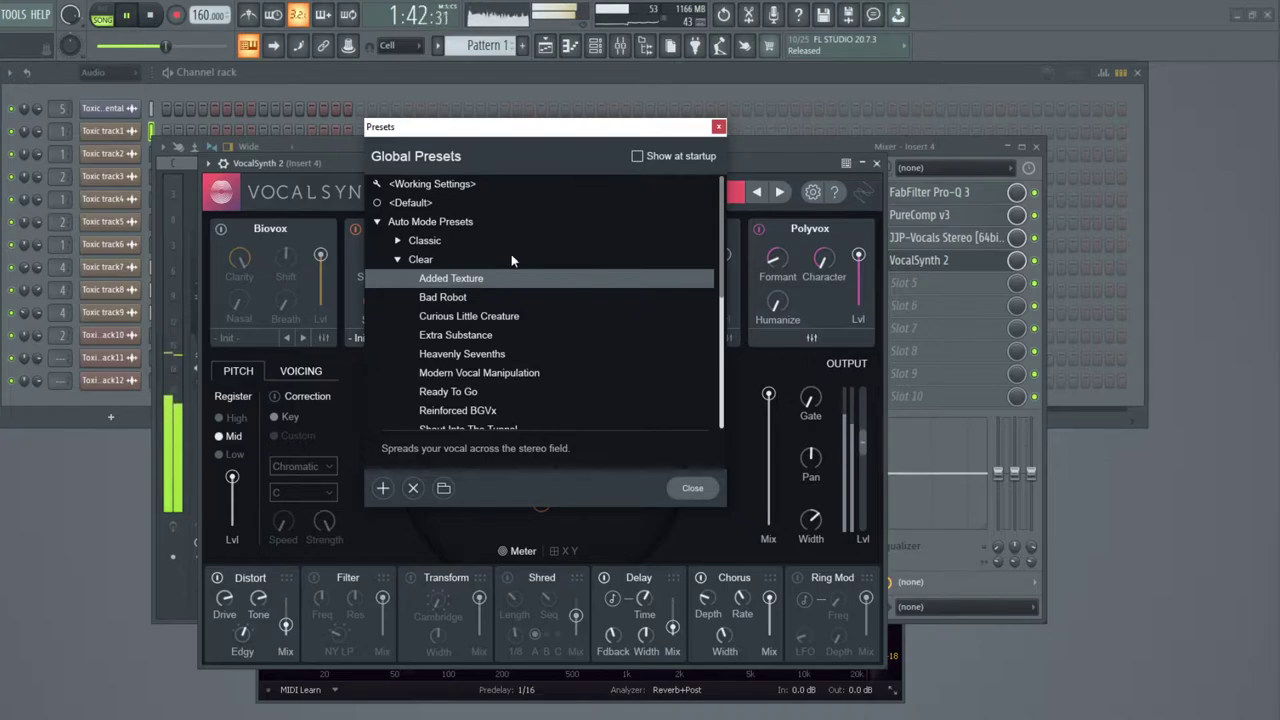
Audition the Clear presets Heavenly Sevenths, Modern Vocal Manipulation, Extra Substance and Curious Little Creature on the vocals.
{"action": "left_click", "coordinate": [458, 354]}
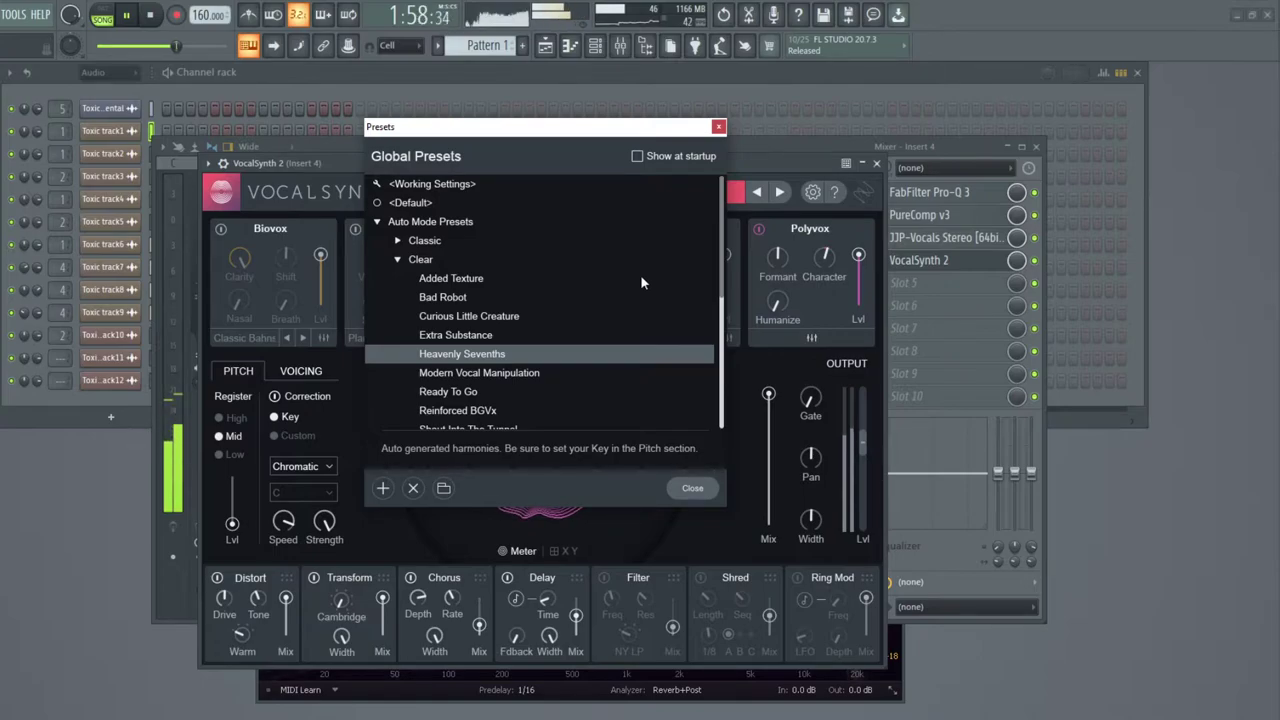
{"action": "left_click", "coordinate": [289, 419]}
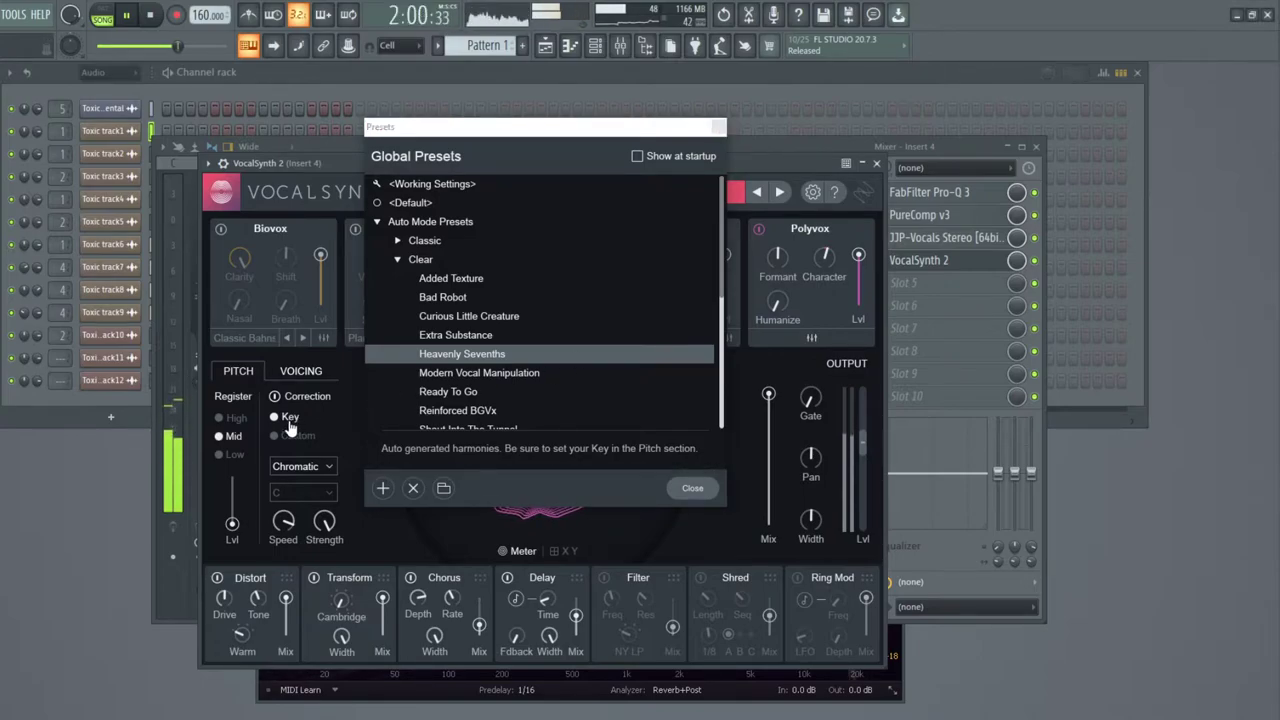
{"action": "left_click", "coordinate": [497, 374]}
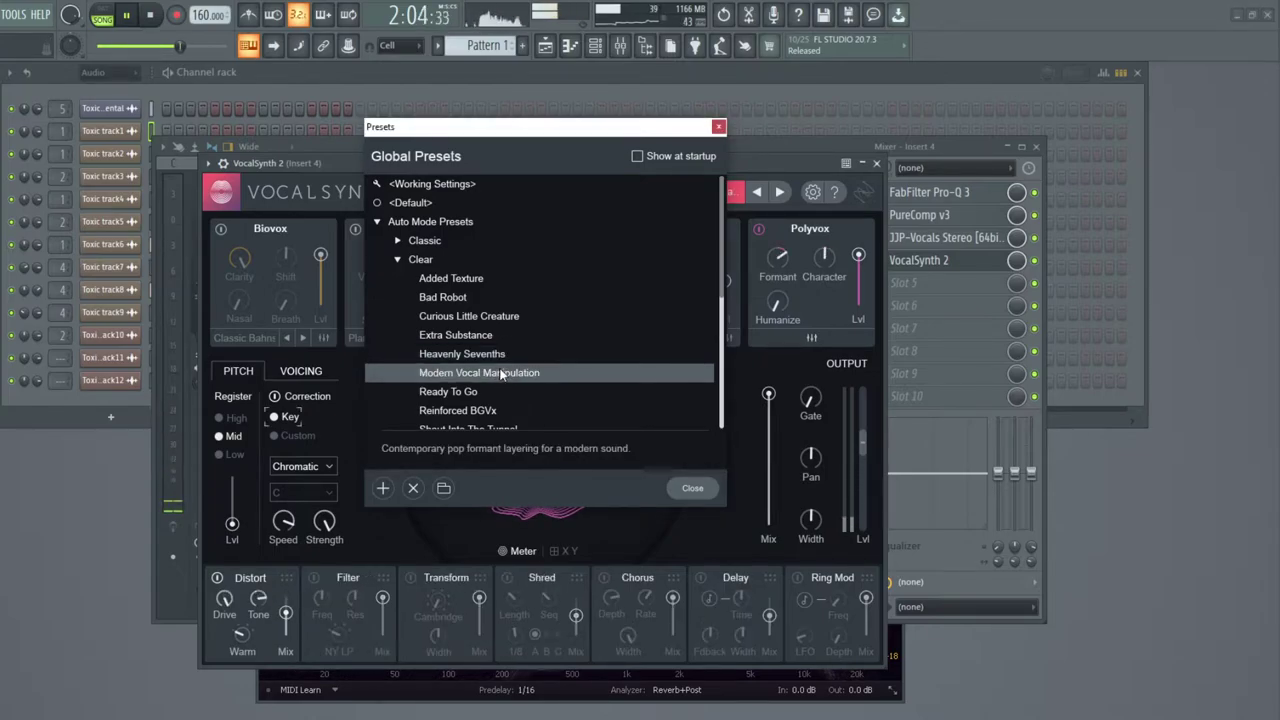
{"action": "left_click", "coordinate": [806, 161]}
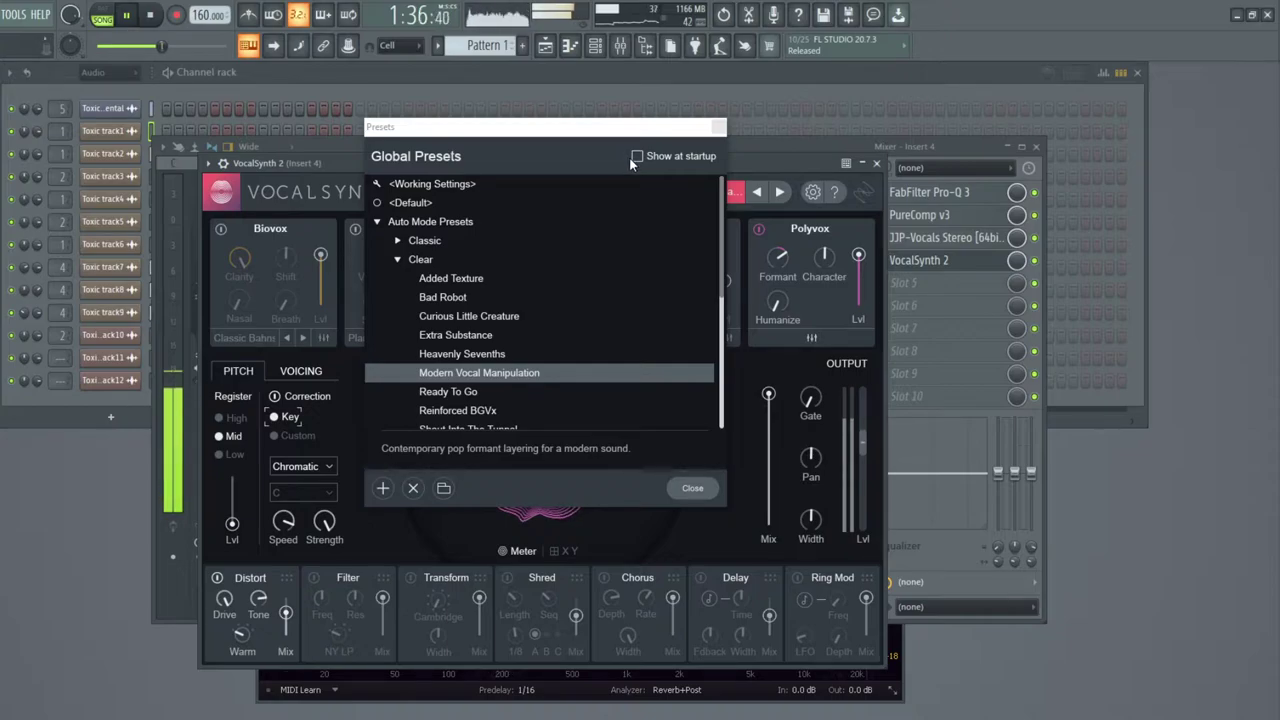
{"action": "left_click", "coordinate": [470, 334]}
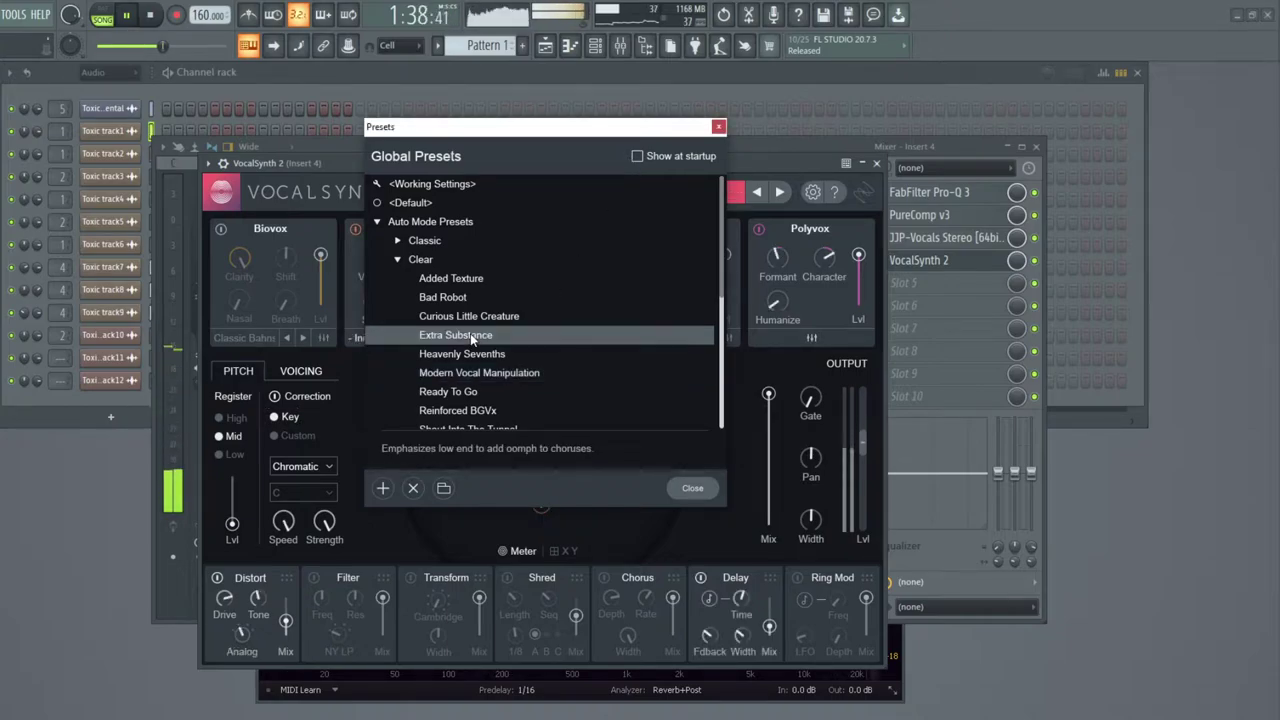
{"action": "left_click", "coordinate": [460, 316]}
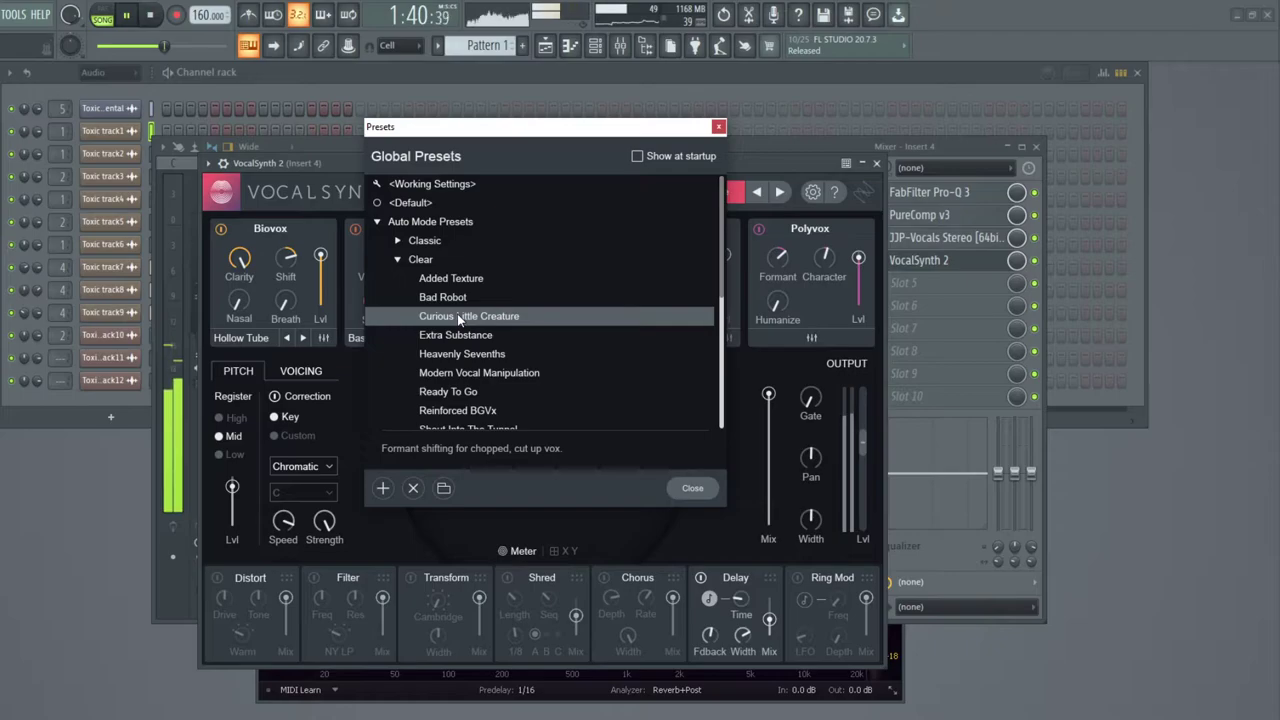
Audition the Clear presets Ready To Go, Reinforced BGVx, Shout Into The Tunnel and Subtle Formants on the vocals.
{"action": "left_click", "coordinate": [464, 392]}
{"action": "scroll", "coordinate": [480, 380], "scroll_direction": "down", "scroll_amount": 2}
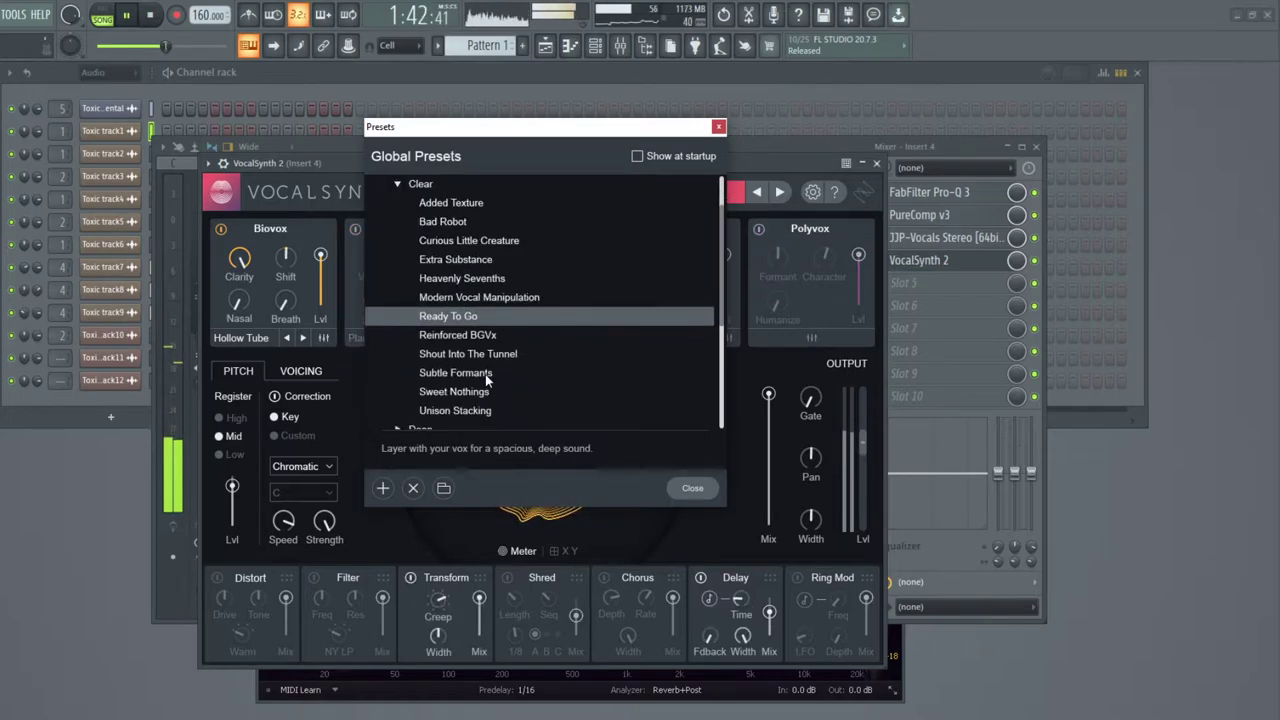
{"action": "scroll", "coordinate": [485, 374], "scroll_direction": "down", "scroll_amount": 1}
{"action": "left_click", "coordinate": [483, 318]}
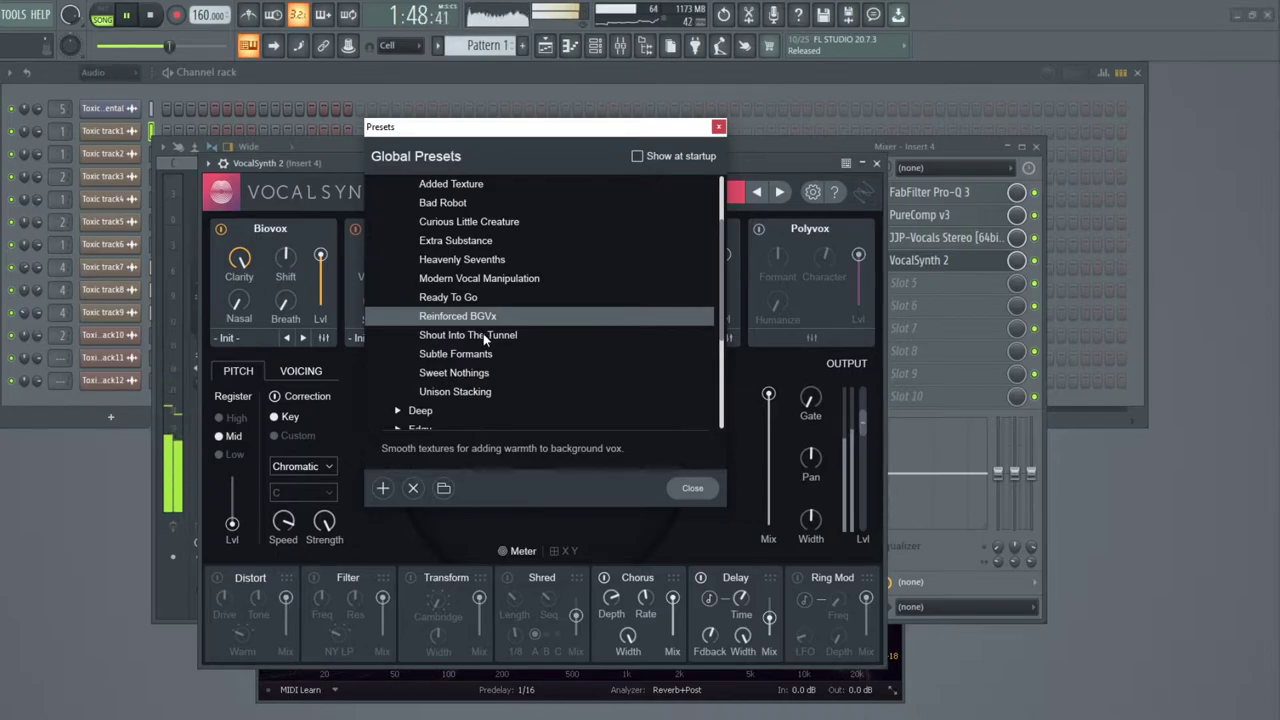
{"action": "left_click", "coordinate": [483, 336]}
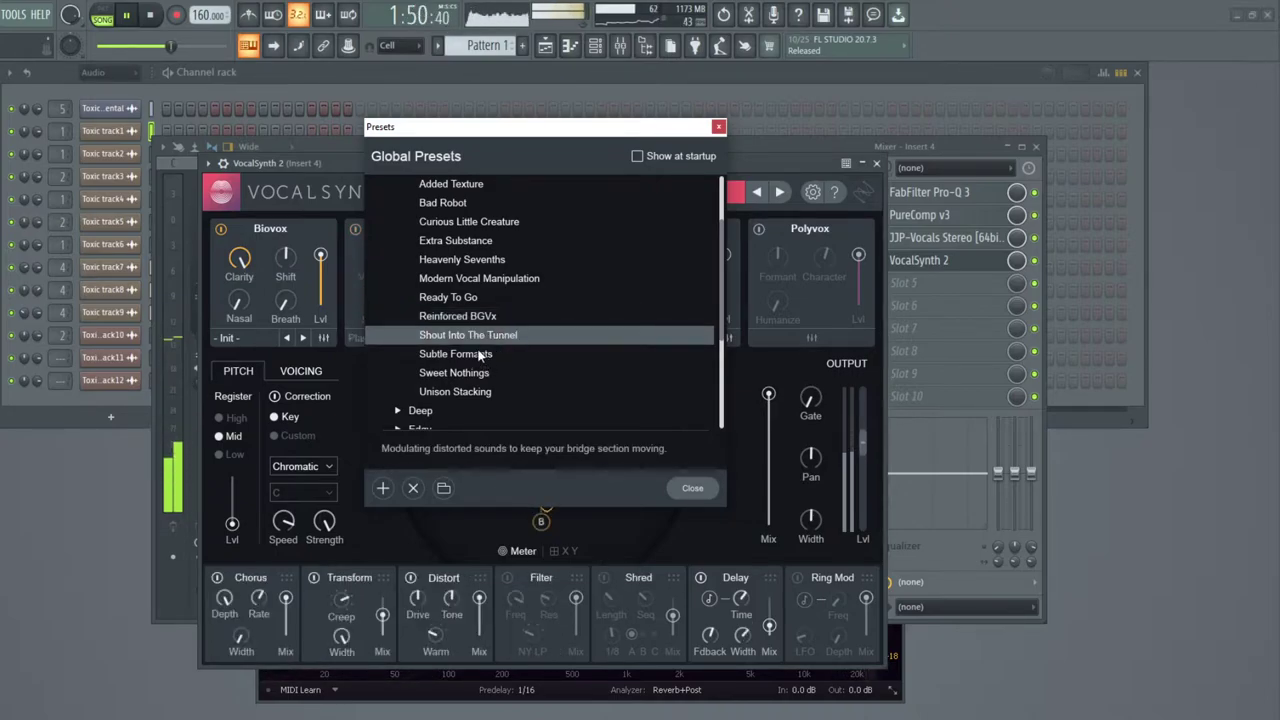
{"action": "left_click", "coordinate": [479, 356]}
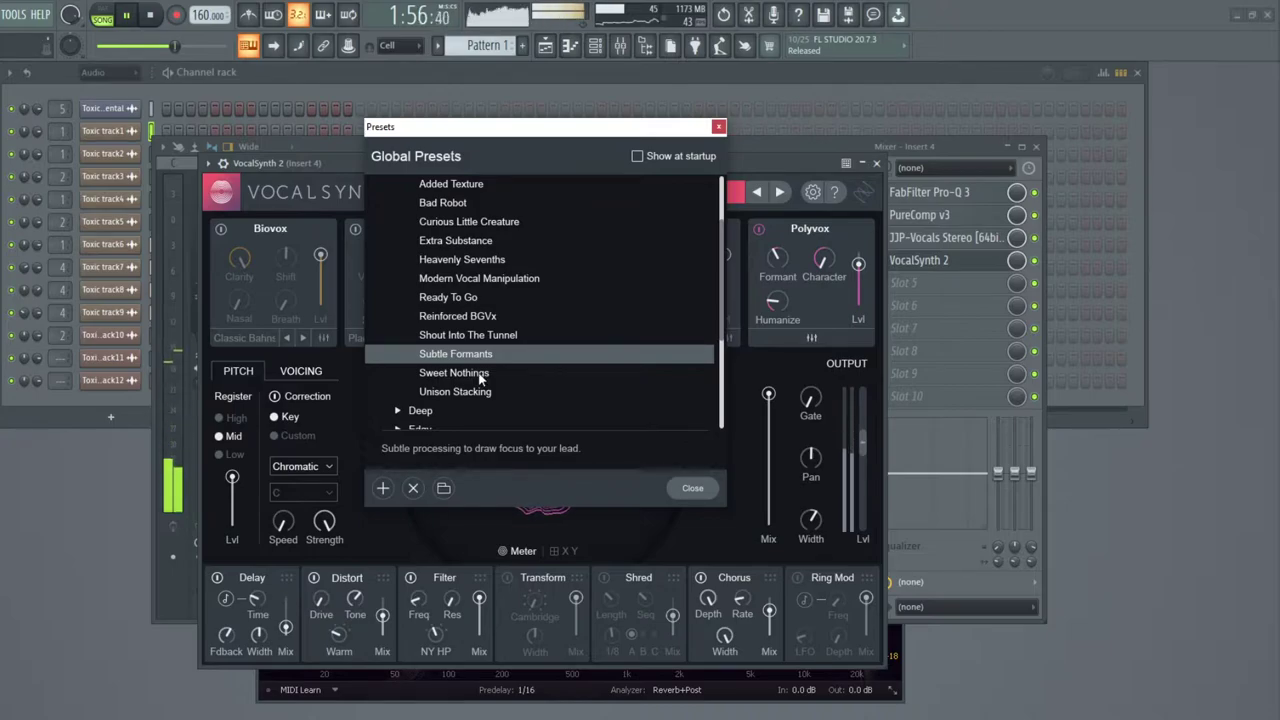
Audition the remaining Clear presets Sweet Nothings and Unison Stacking on the vocals.
{"action": "scroll", "coordinate": [479, 378], "scroll_direction": "down", "scroll_amount": 1}
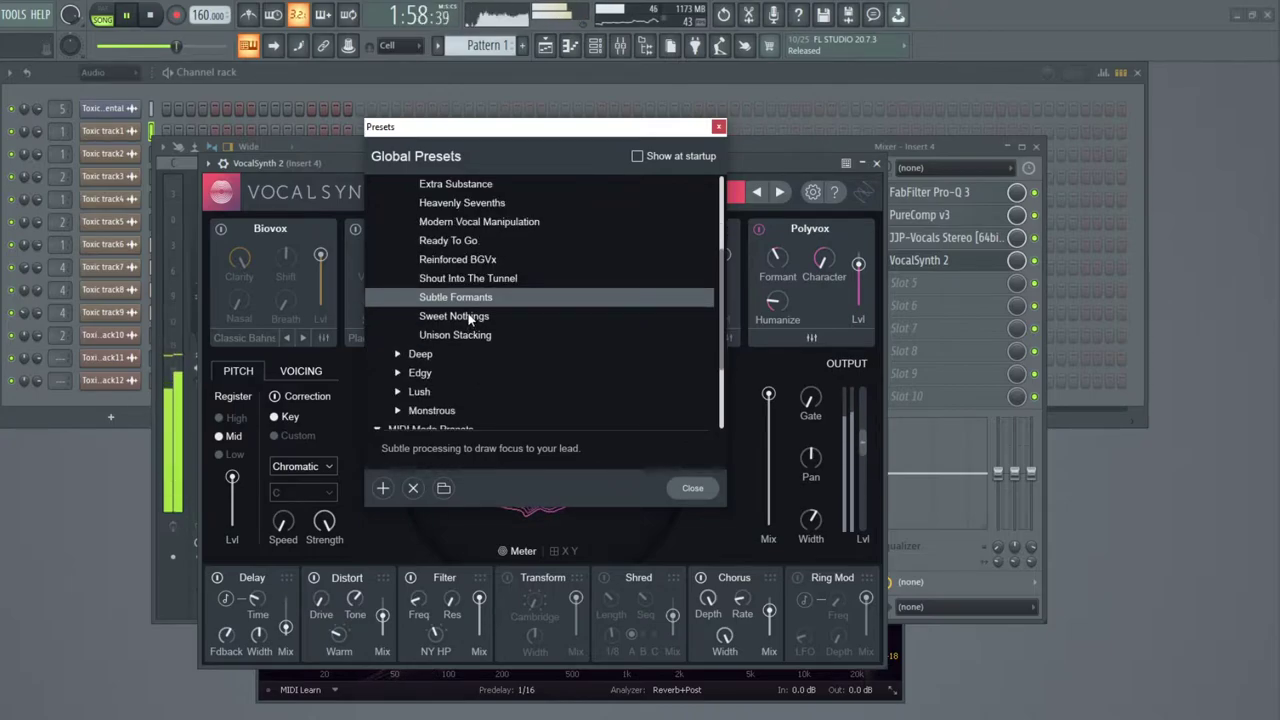
{"action": "left_click", "coordinate": [468, 316]}
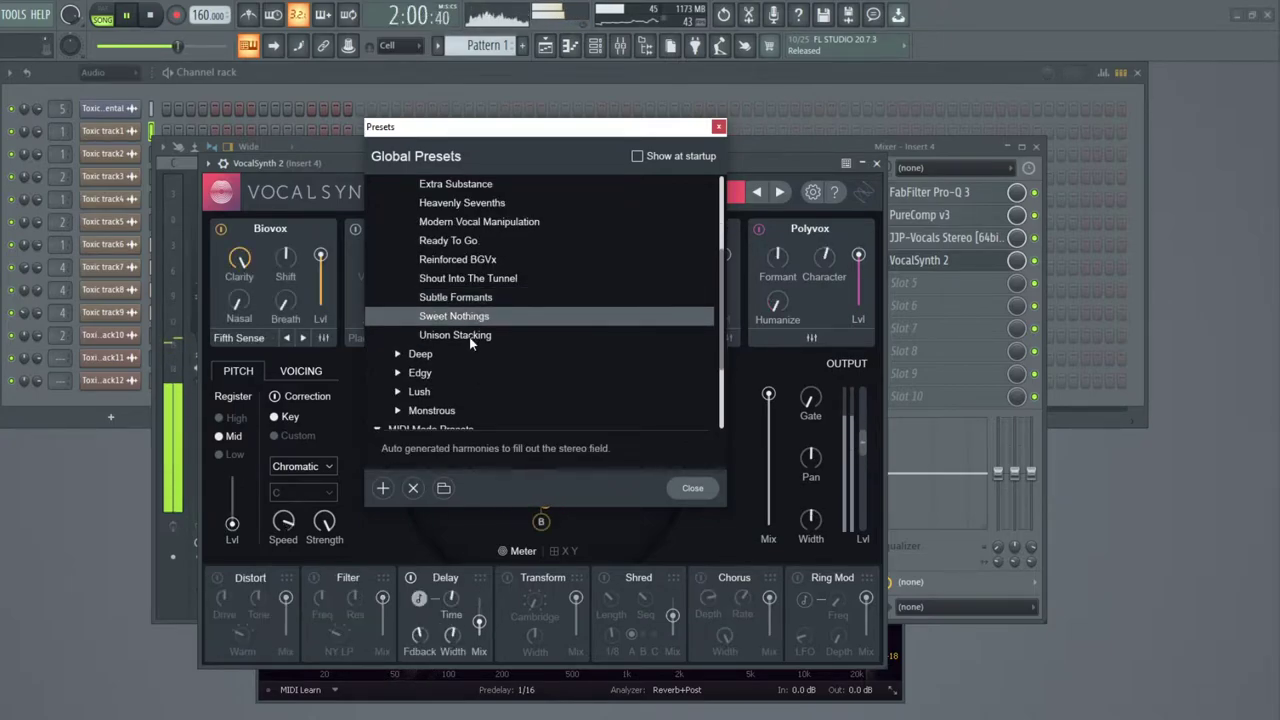
{"action": "left_click", "coordinate": [472, 337]}
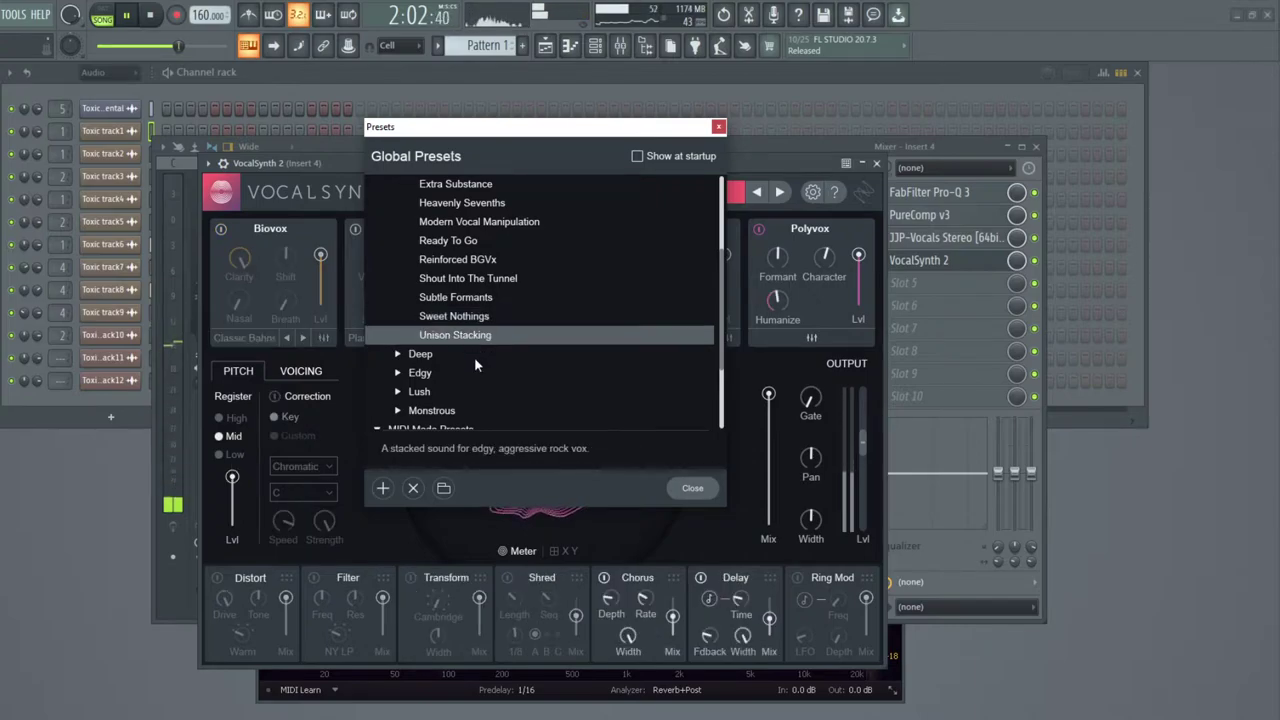
{"action": "scroll", "coordinate": [474, 357], "scroll_direction": "down", "scroll_amount": 2}
{"action": "scroll", "coordinate": [474, 357], "scroll_direction": "up", "scroll_amount": 3}
{"action": "scroll", "coordinate": [474, 357], "scroll_direction": "up", "scroll_amount": 2}
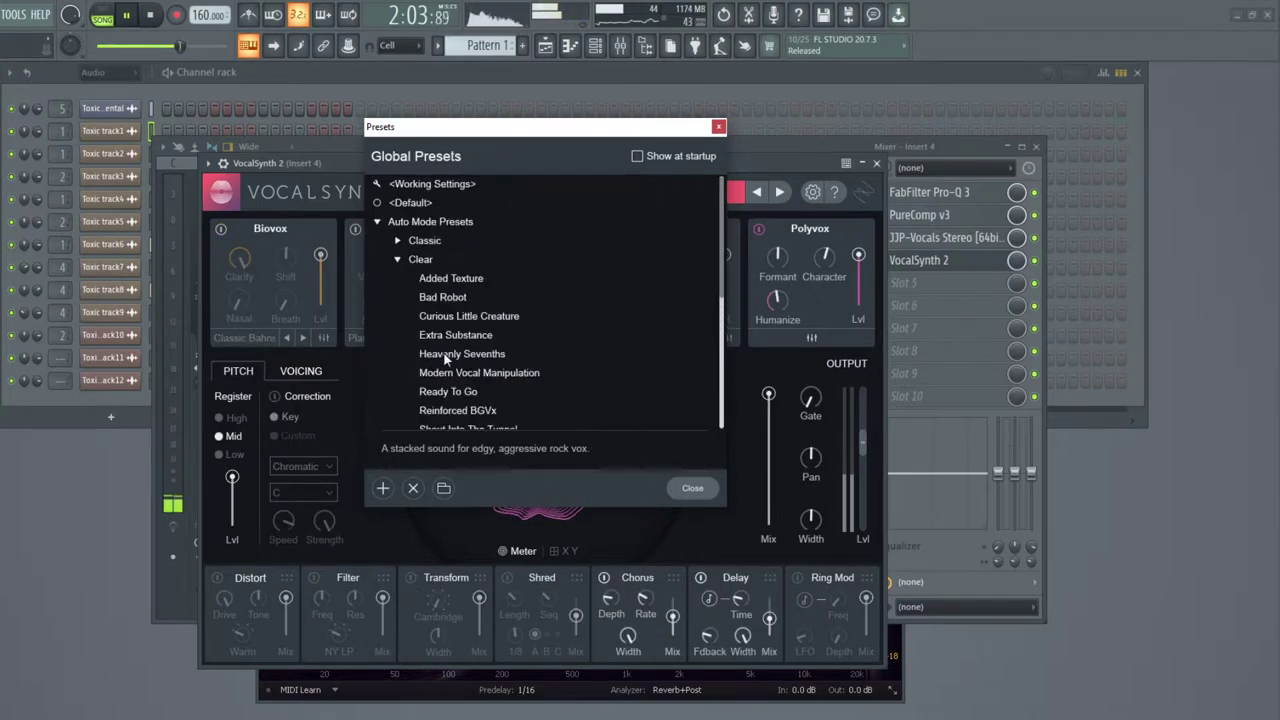
Switch from the Clear to the Classic category of Auto Mode presets, load By Myself and restart playback to audition it.
{"action": "left_click", "coordinate": [398, 259]}
{"action": "left_click", "coordinate": [398, 241]}
{"action": "left_click", "coordinate": [451, 260]}
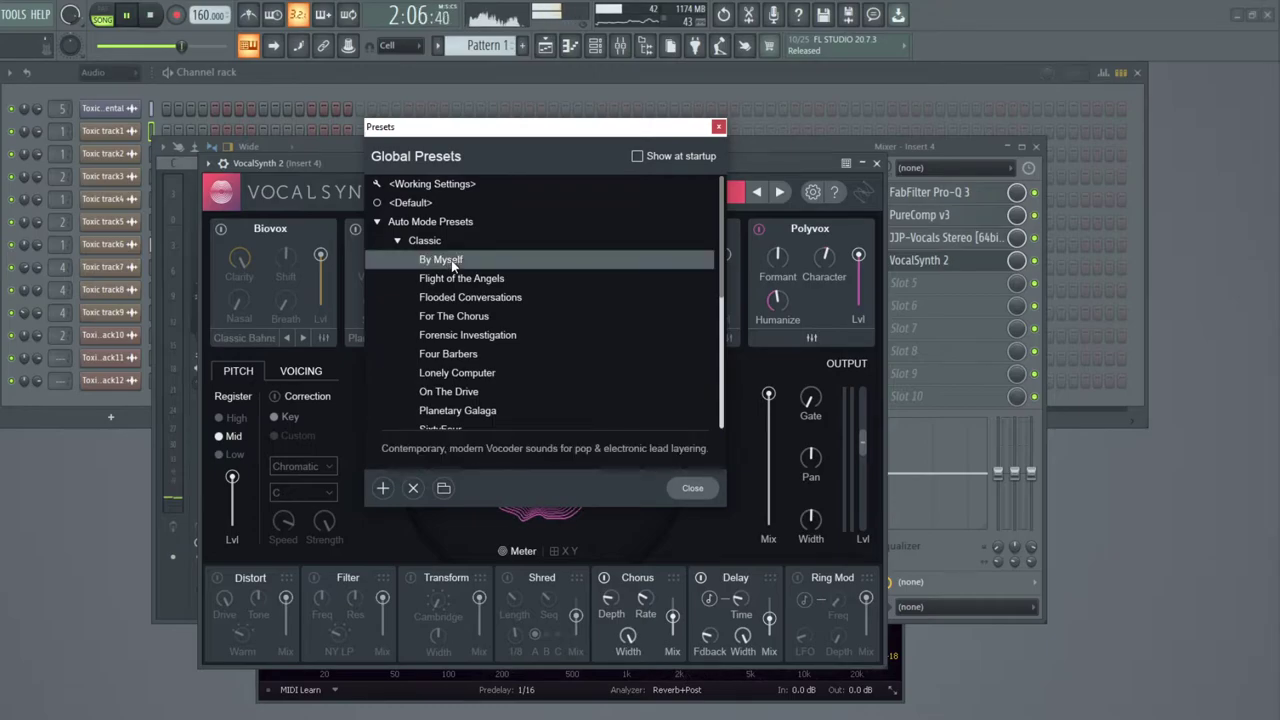
{"action": "left_click_drag", "start_coordinate": [482, 145], "coordinate": [484, 120]}
{"action": "left_click", "coordinate": [778, 168]}
{"action": "key", "text": "space"}
{"action": "key", "text": "space"}
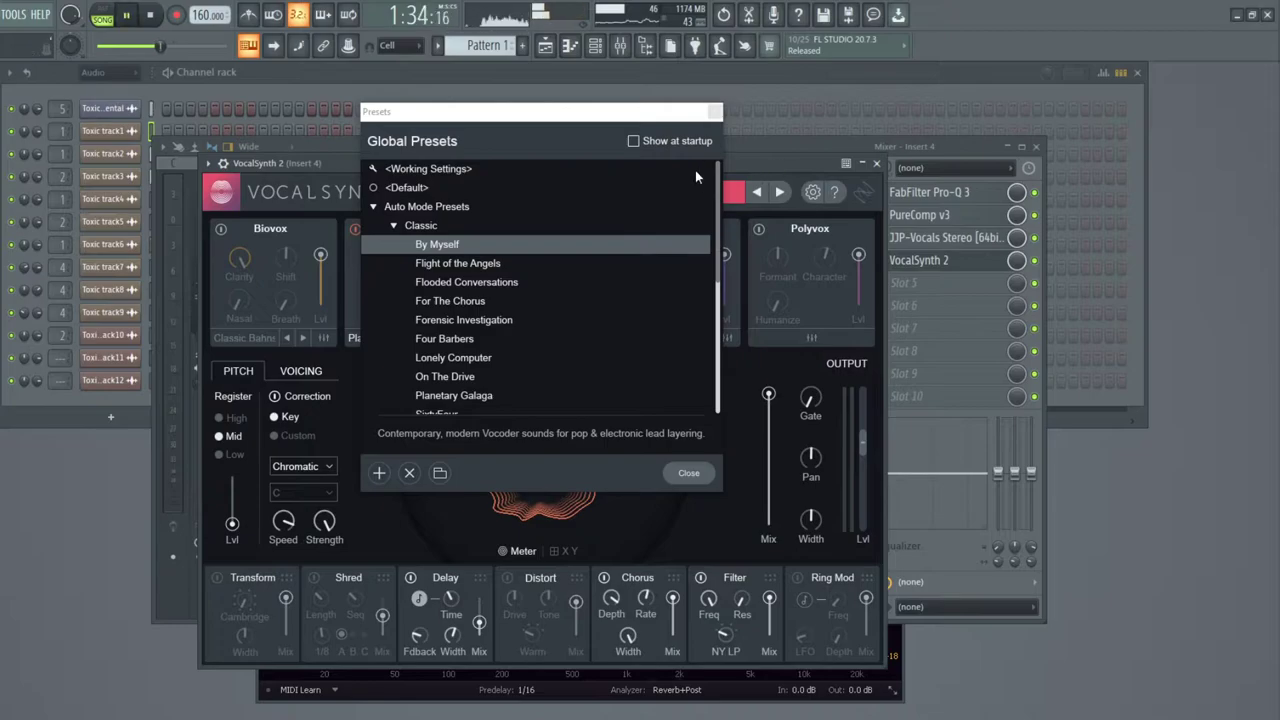
Audition the Classic presets Flight of the Angels, Flooded Conversations and For The Chorus during playback.
{"action": "left_click", "coordinate": [451, 264]}
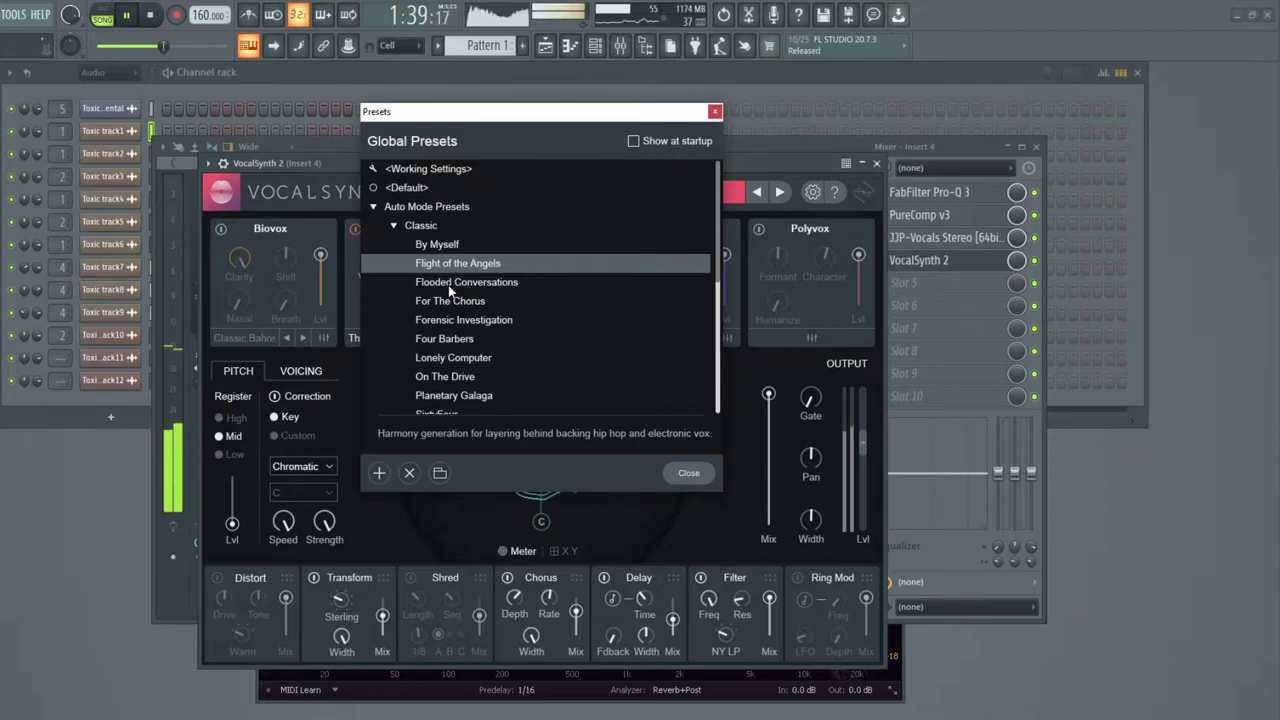
{"action": "left_click", "coordinate": [448, 283]}
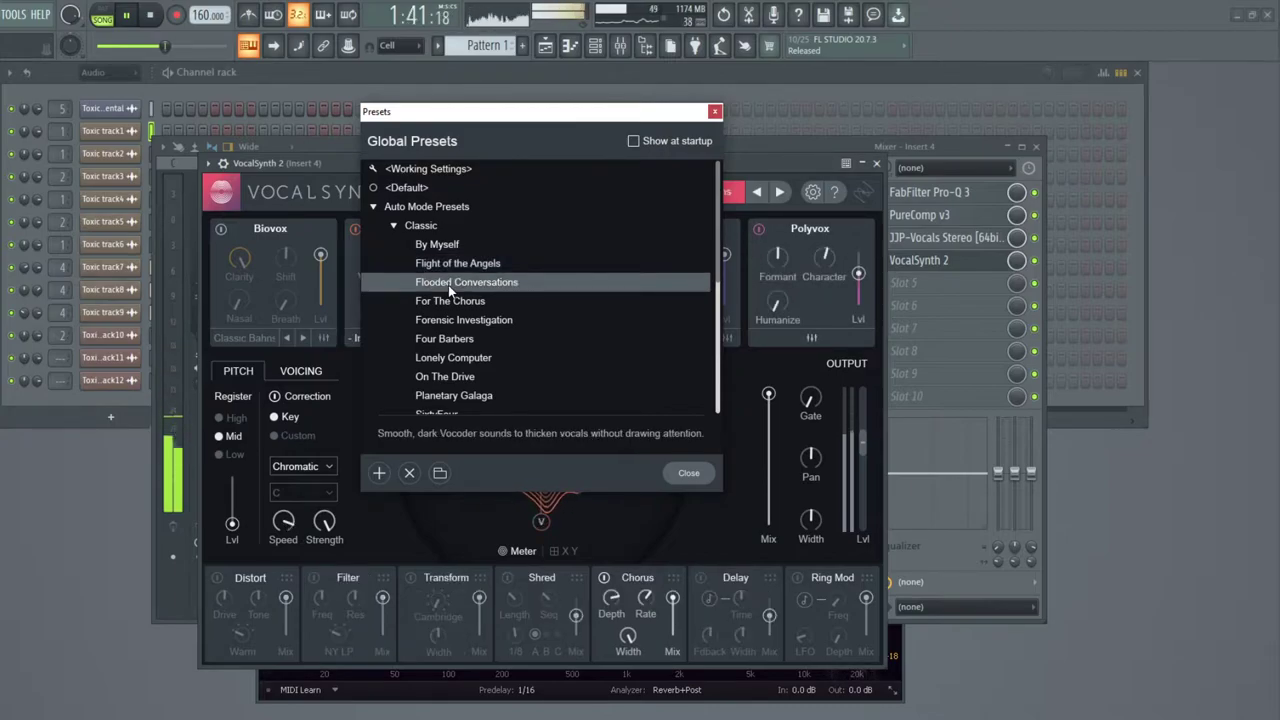
{"action": "left_click", "coordinate": [448, 302]}
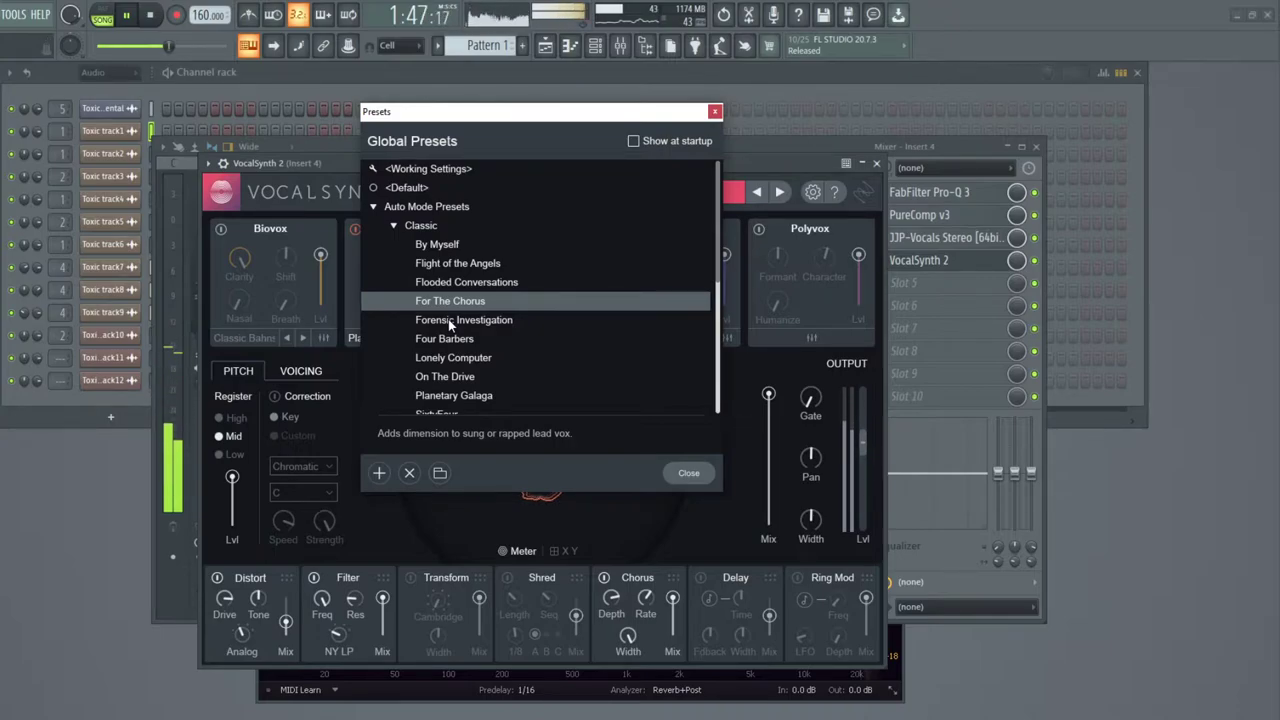
Audition the Classic presets Stacked Octaves, SixtyFour, Planetary Galaga and Four Barbers on the vocals.
{"action": "scroll", "coordinate": [448, 319], "scroll_direction": "down", "scroll_amount": 2}
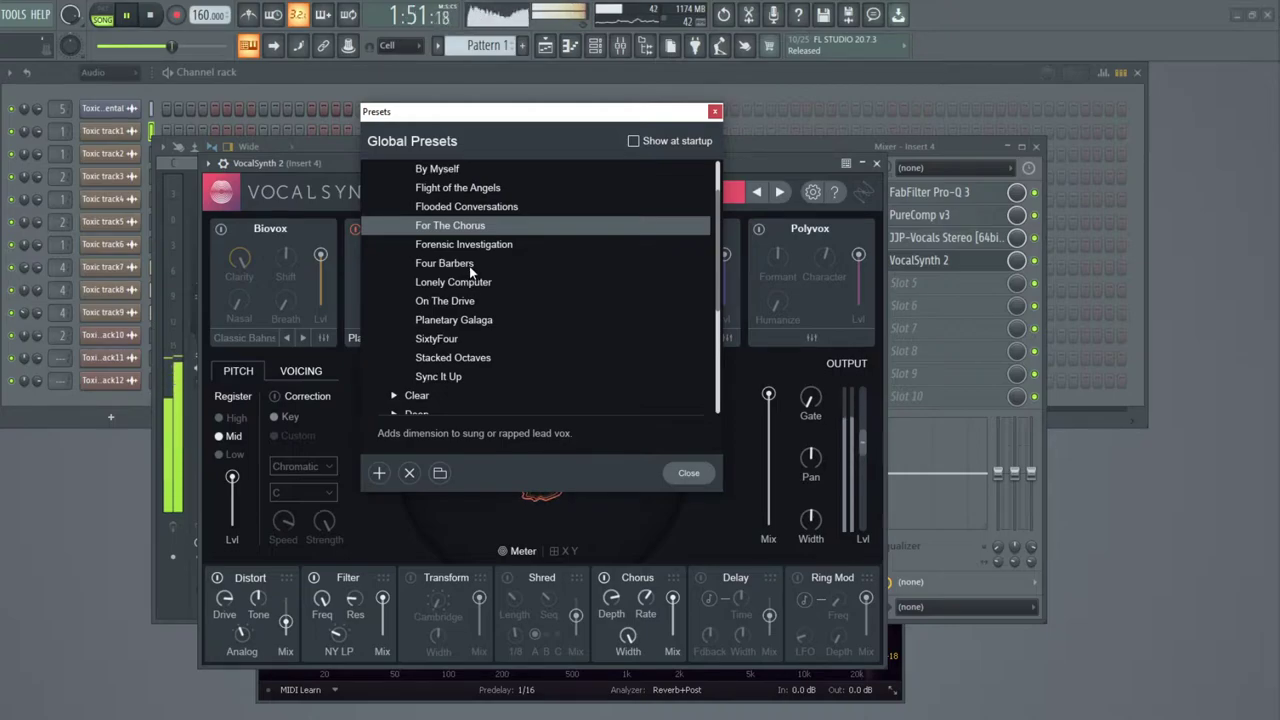
{"action": "left_click", "coordinate": [465, 358]}
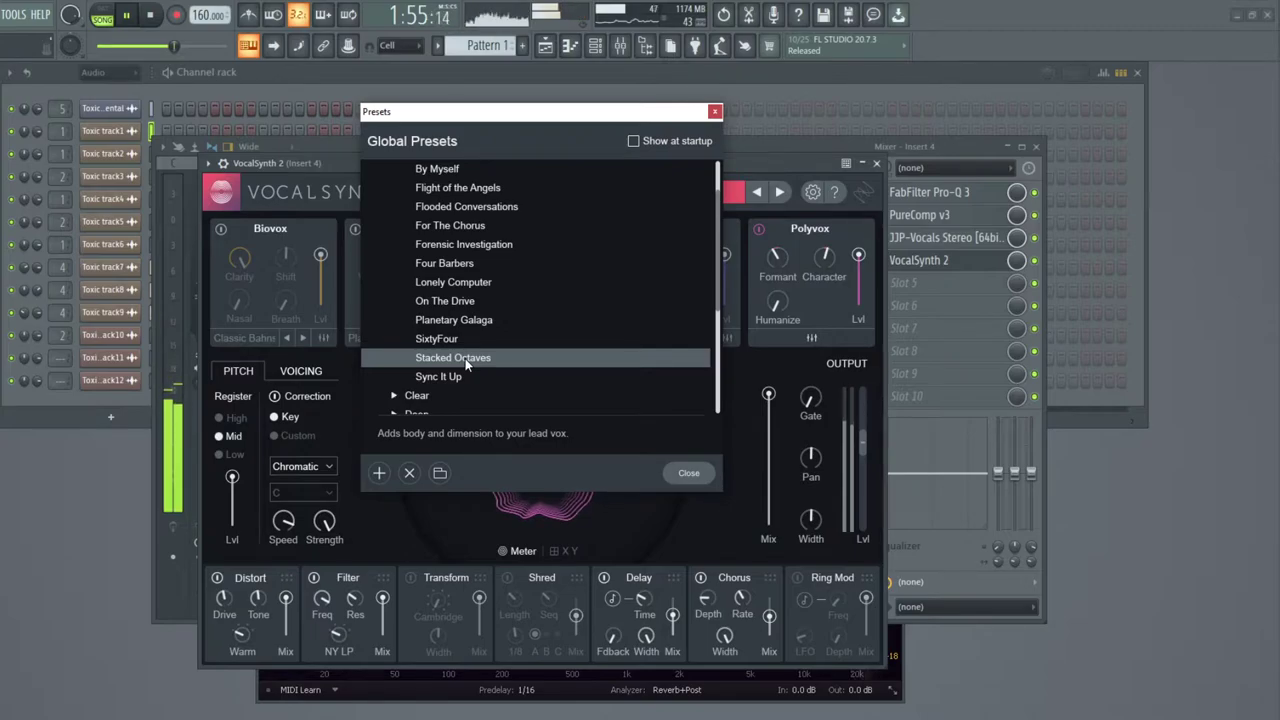
{"action": "left_click", "coordinate": [453, 338]}
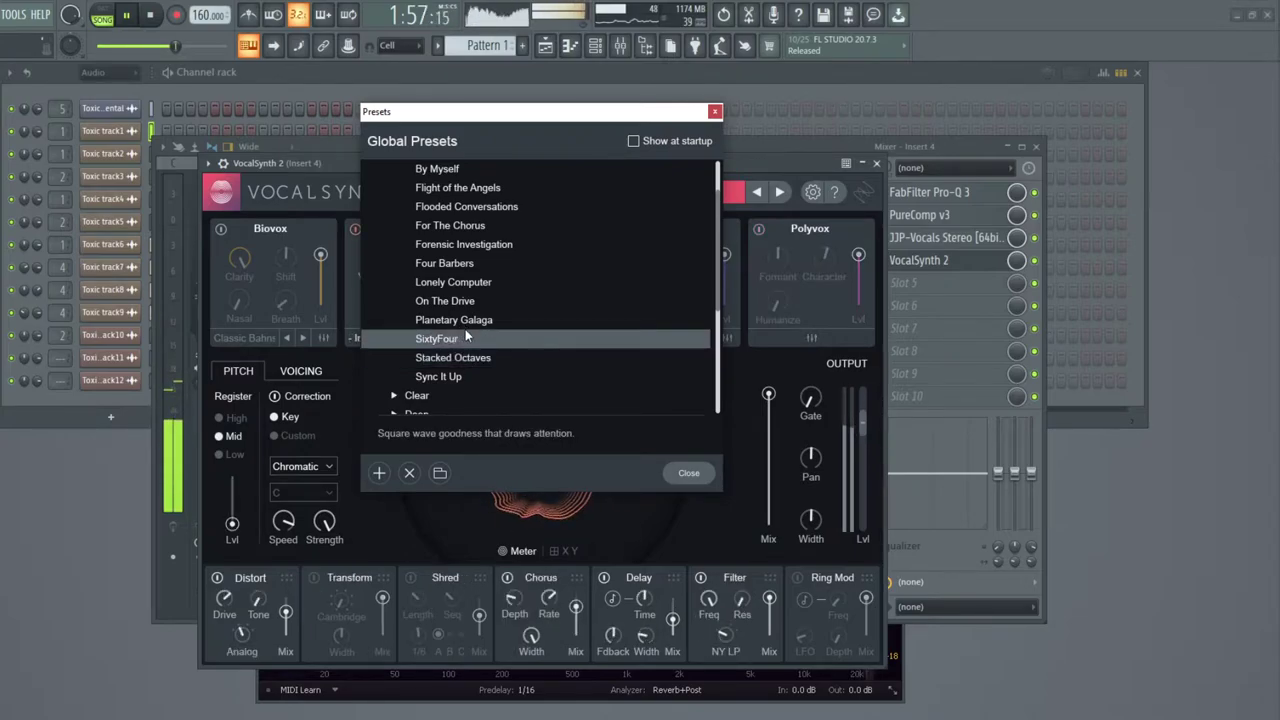
{"action": "left_click", "coordinate": [470, 322]}
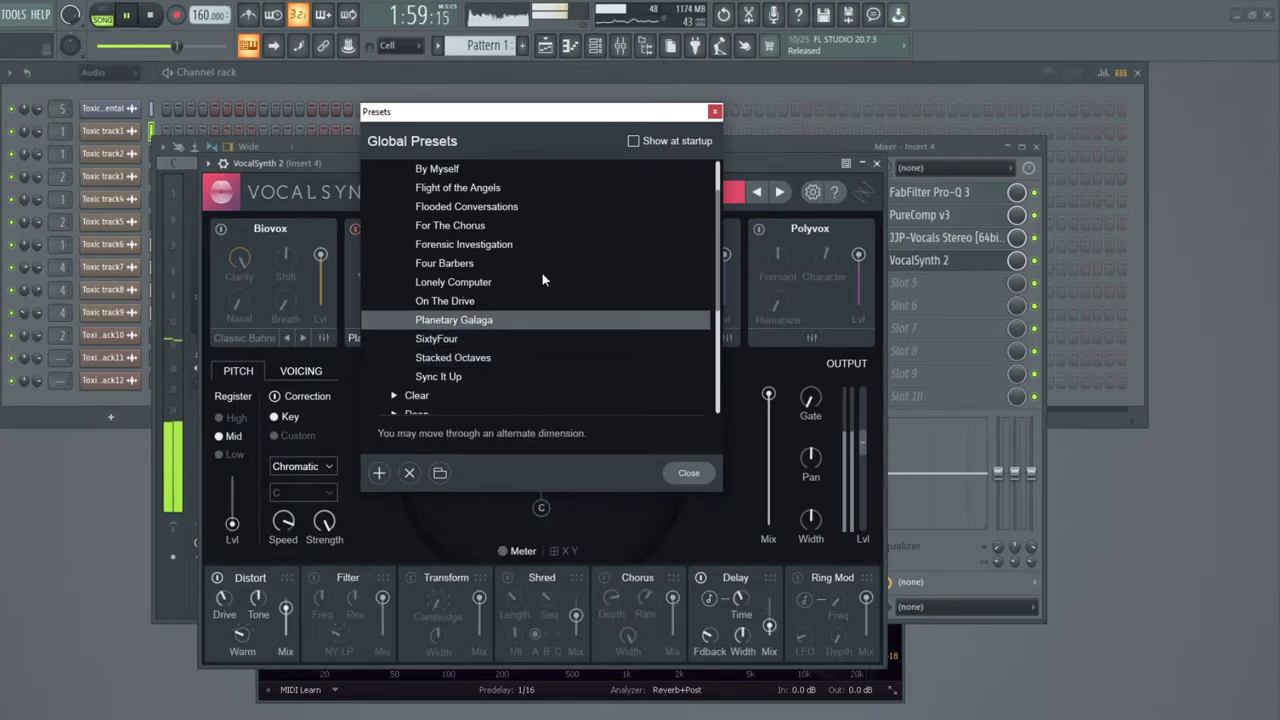
{"action": "left_click", "coordinate": [442, 264]}
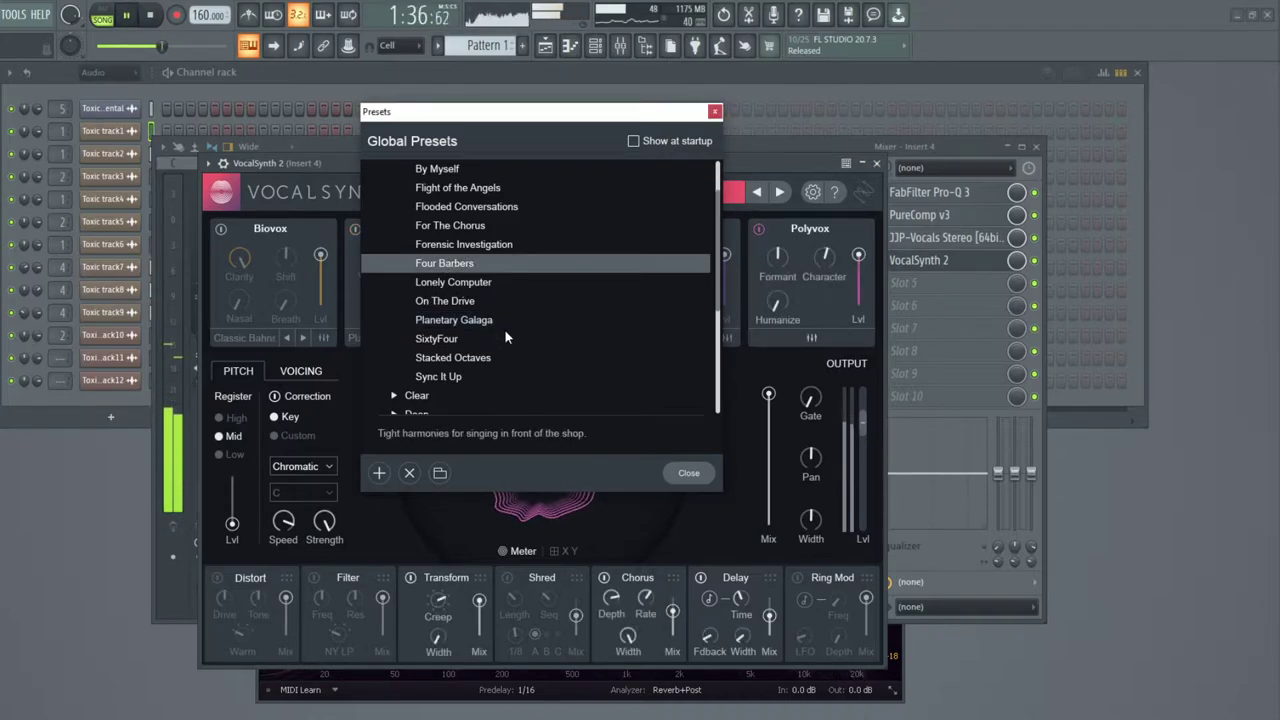
Mute Toxic track7 and Toxic track9, and compare the For The Chorus and Flight of the Angels presets on the remaining vocals.
{"action": "left_click", "coordinate": [20, 298]}
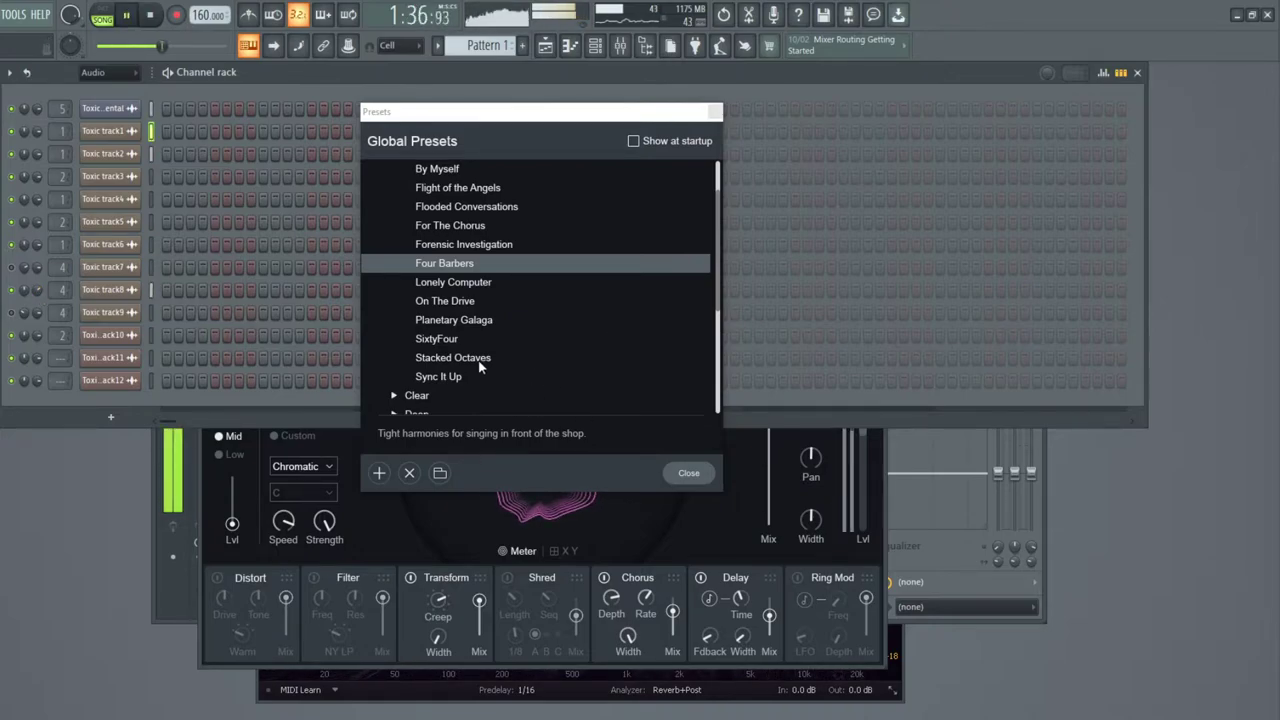
{"action": "left_click", "coordinate": [484, 228]}
{"action": "scroll", "coordinate": [495, 314], "scroll_direction": "up", "scroll_amount": 2}
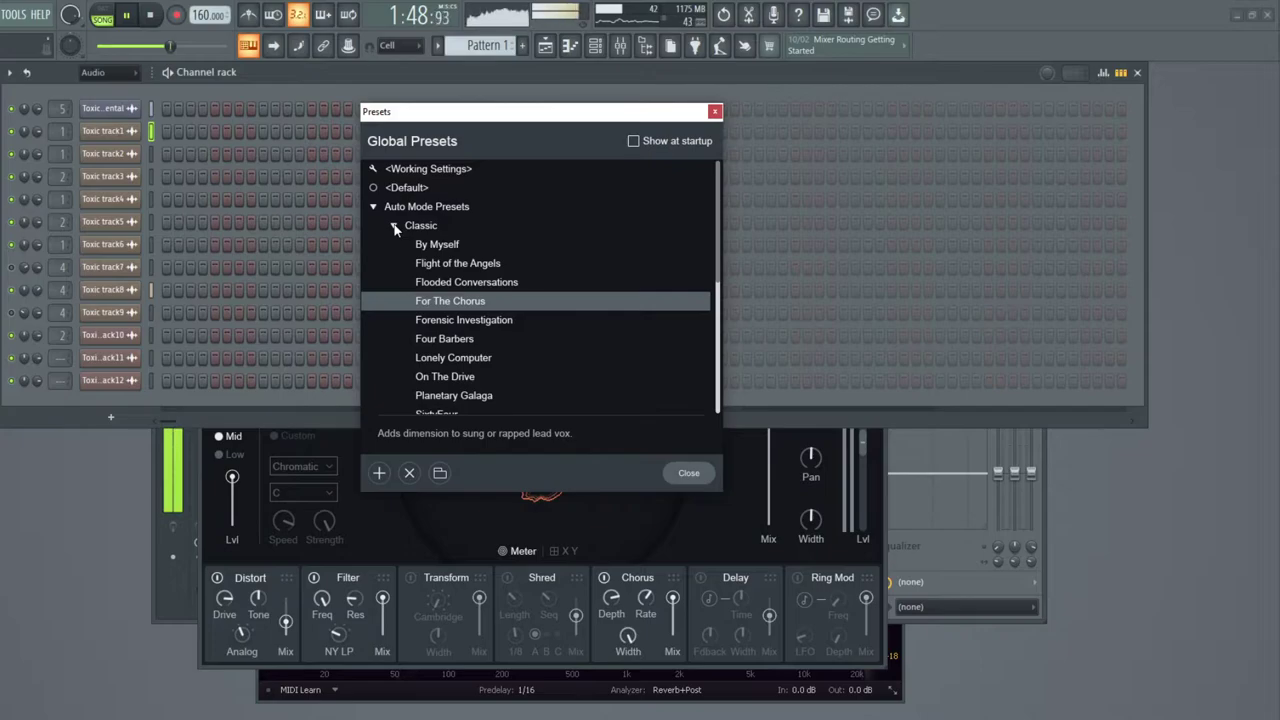
{"action": "left_click", "coordinate": [433, 265]}
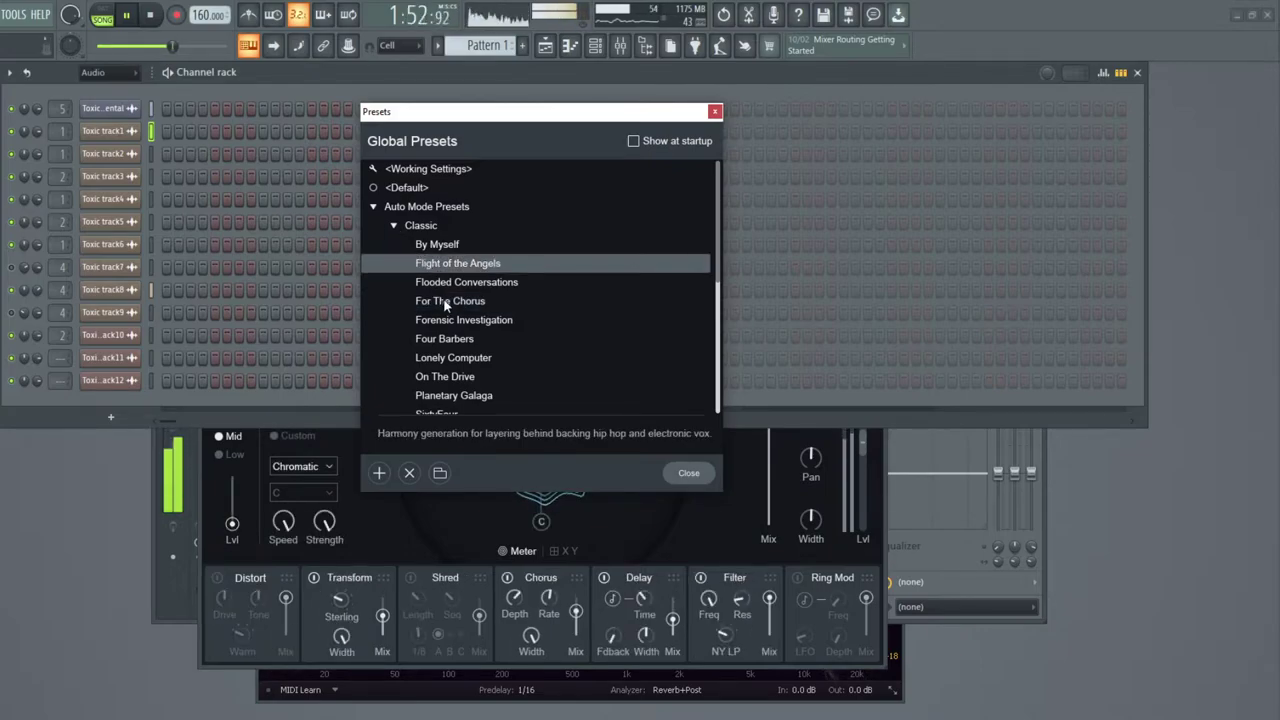
{"action": "left_click", "coordinate": [446, 303]}
Collapse the Classic category and MIDI Mode Presets, expand Lush under Auto Mode and audition the Acute Angles preset.
{"action": "left_click", "coordinate": [394, 226]}
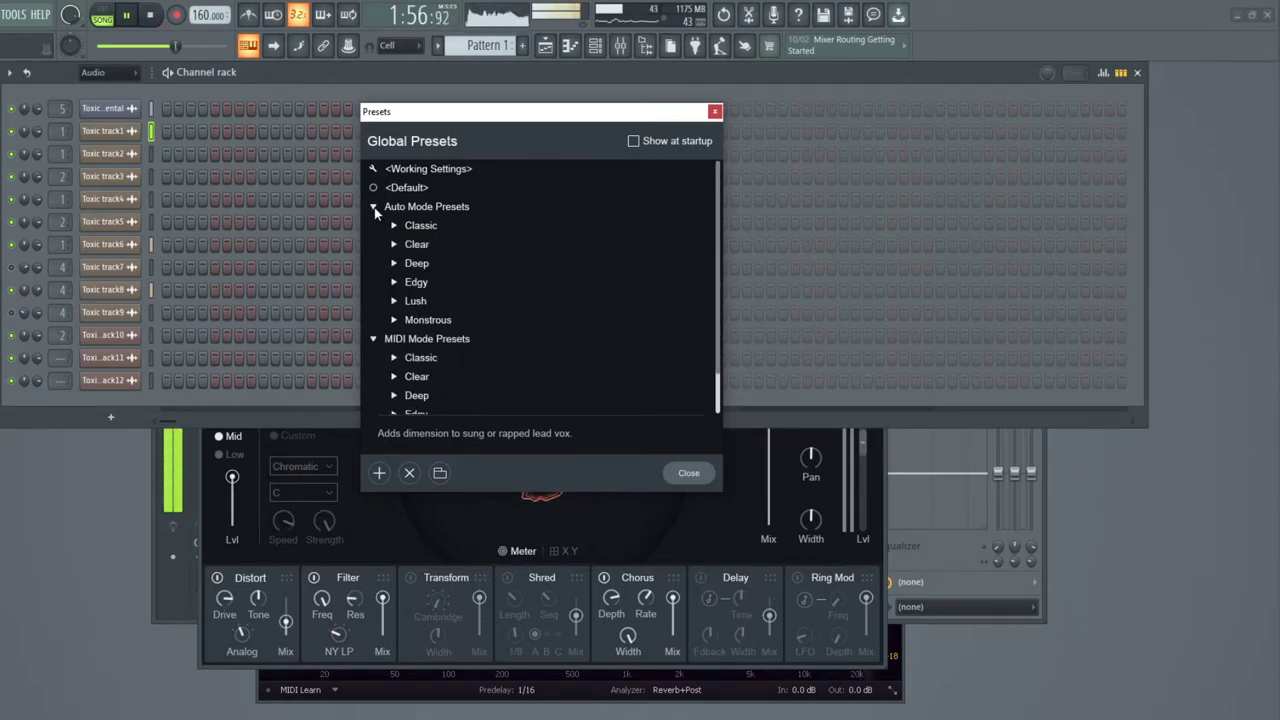
{"action": "left_click", "coordinate": [374, 339]}
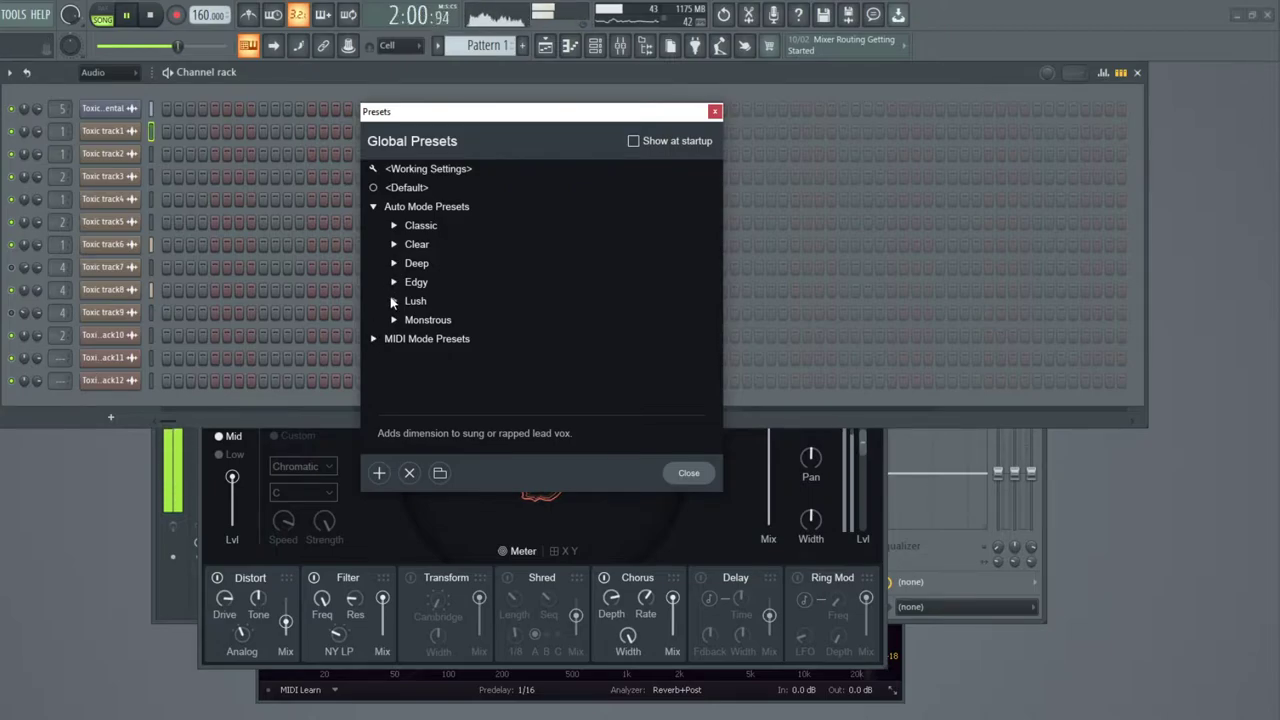
{"action": "left_click", "coordinate": [393, 301]}
{"action": "left_click", "coordinate": [435, 319]}
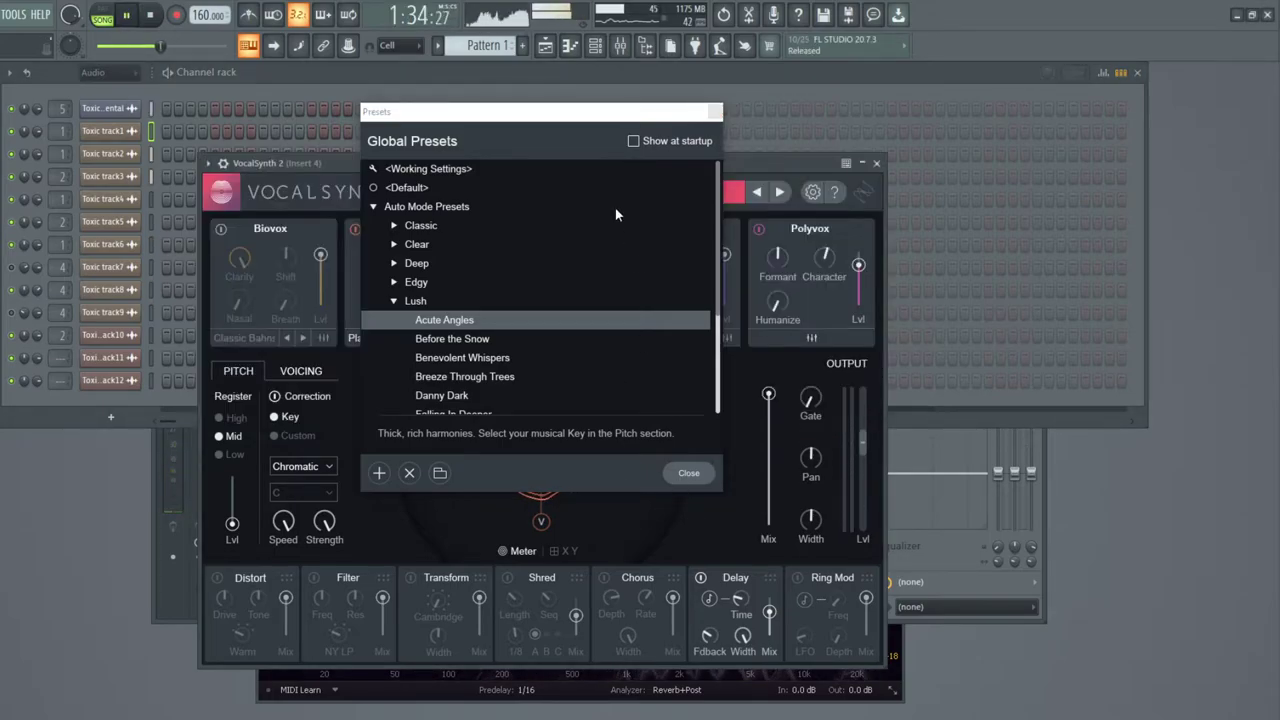
{"action": "left_click_drag", "start_coordinate": [586, 118], "coordinate": [595, 155]}
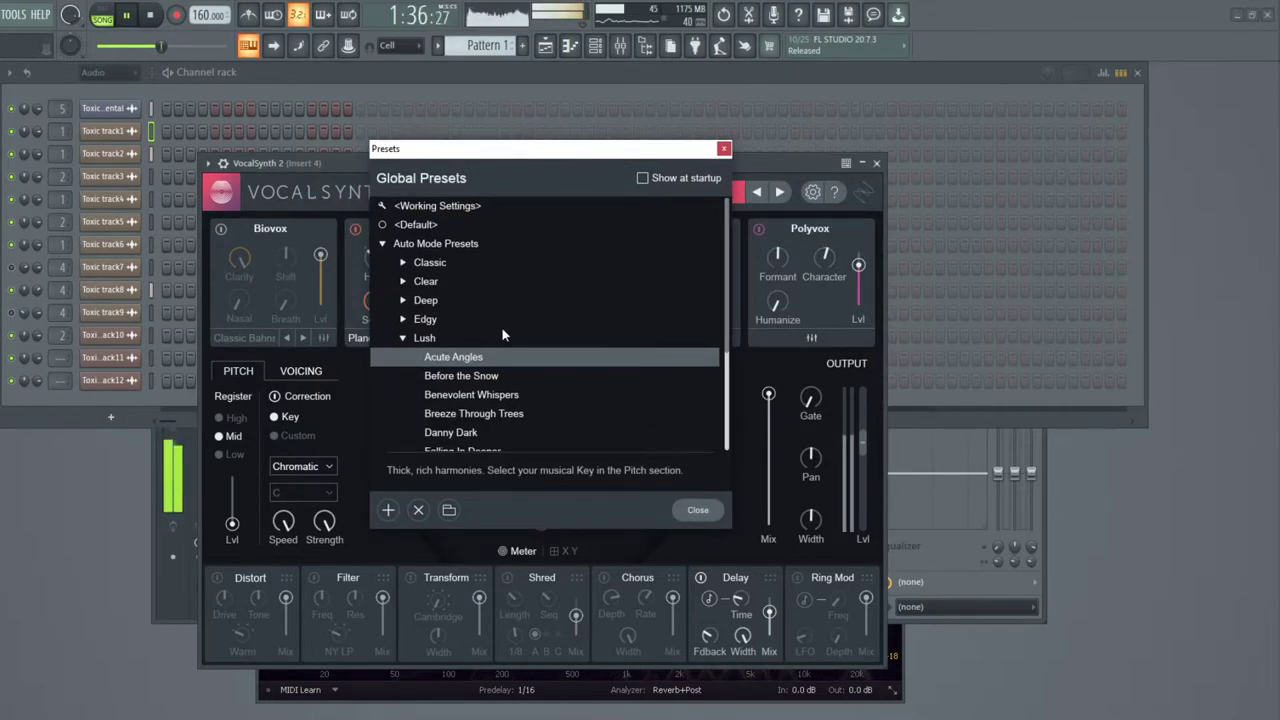
Audition the Lush presets Before the Snow, Benevolent Whispers and Breeze Through Trees on the vocals.
{"action": "scroll", "coordinate": [501, 326], "scroll_direction": "down", "scroll_amount": 5}
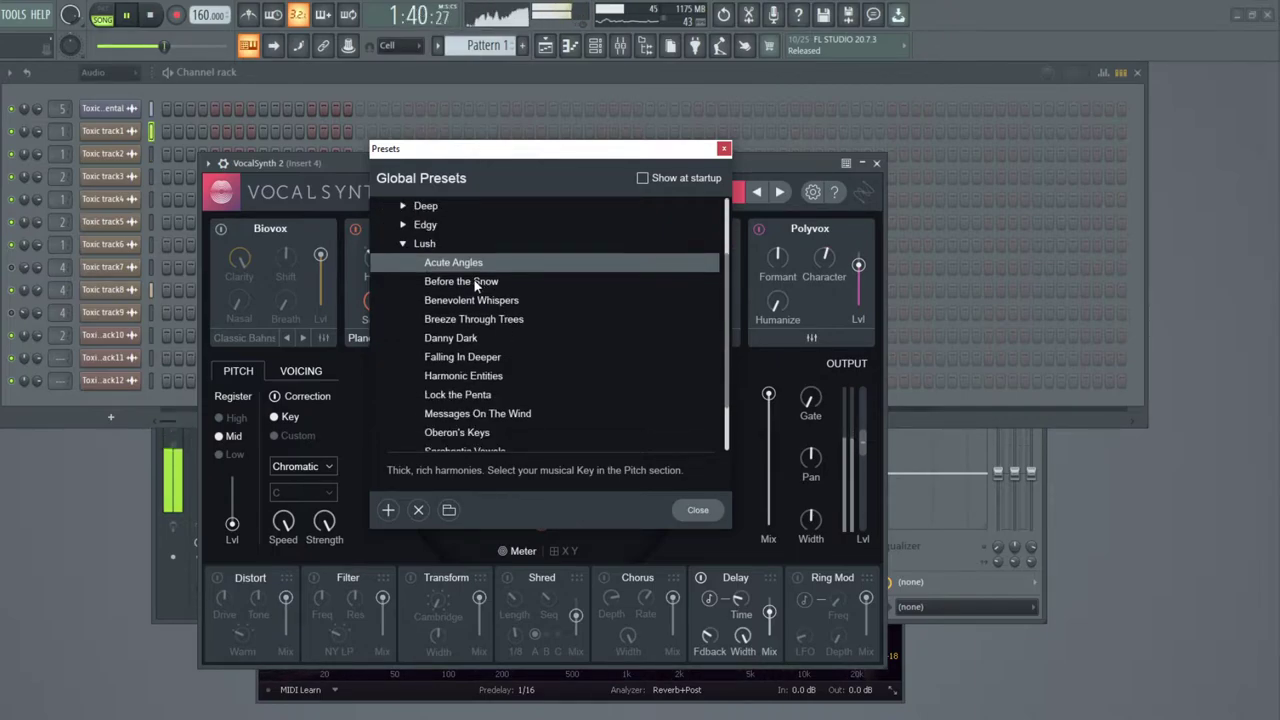
{"action": "left_click", "coordinate": [476, 283]}
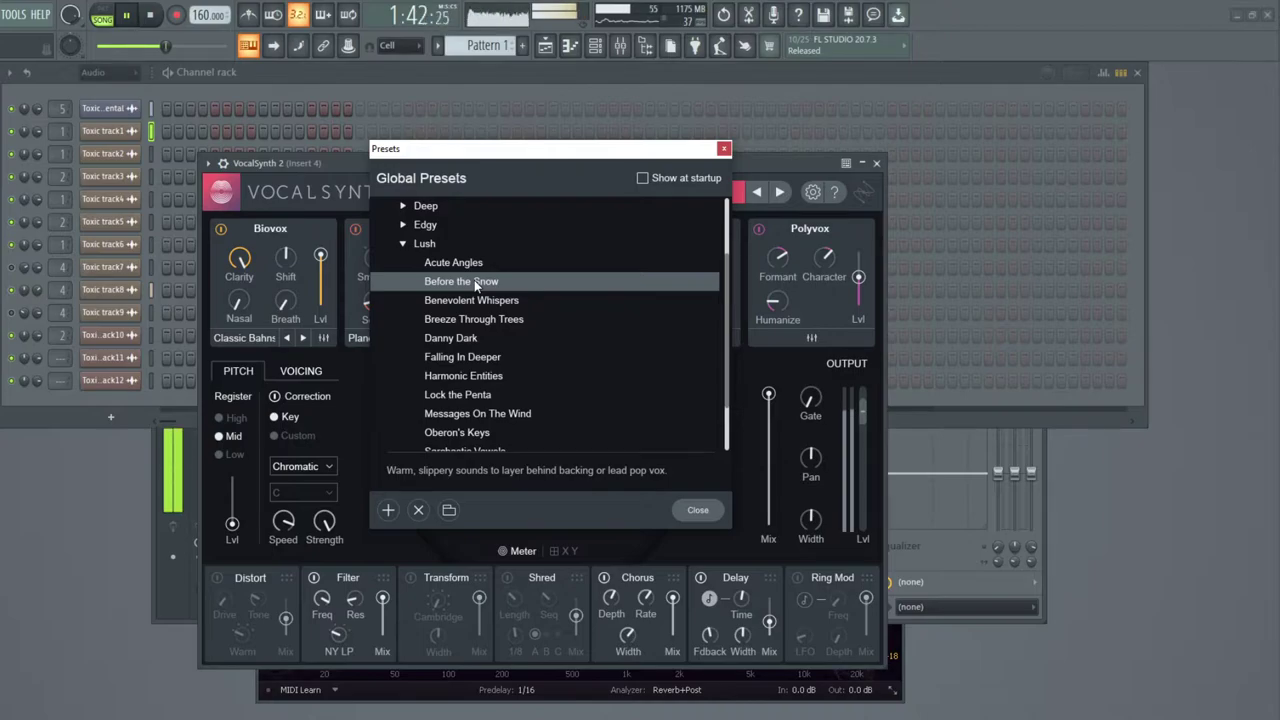
{"action": "left_click", "coordinate": [474, 300]}
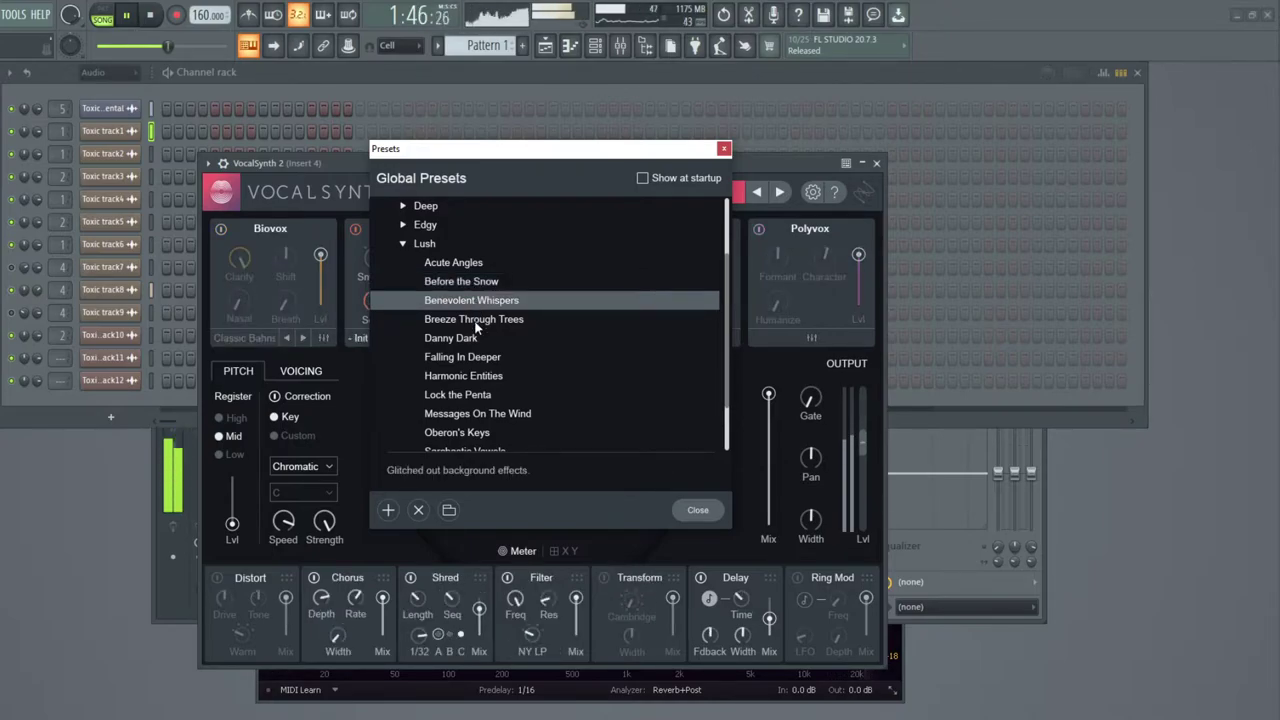
{"action": "left_click", "coordinate": [476, 322]}
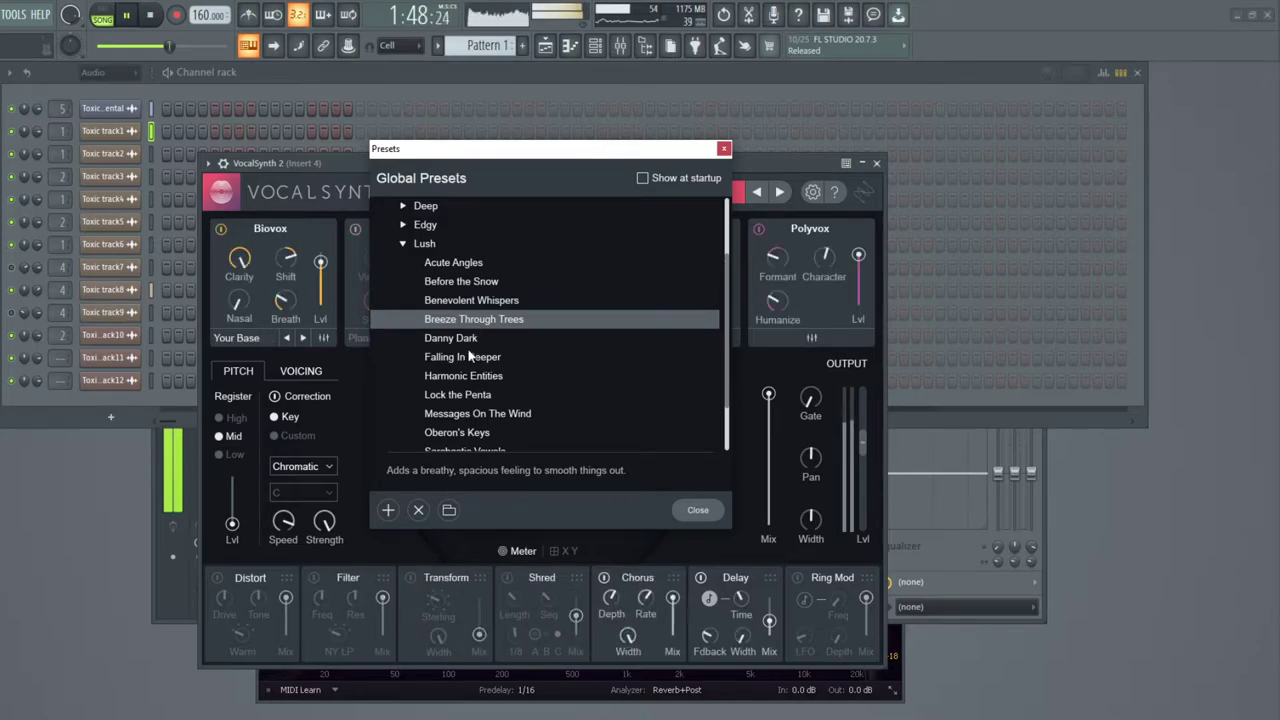
Audition the Lush presets Danny Dark and Falling In Deeper, and load Harmonic Entities.
{"action": "left_click", "coordinate": [467, 340]}
{"action": "scroll", "coordinate": [467, 339], "scroll_direction": "down", "scroll_amount": 3}
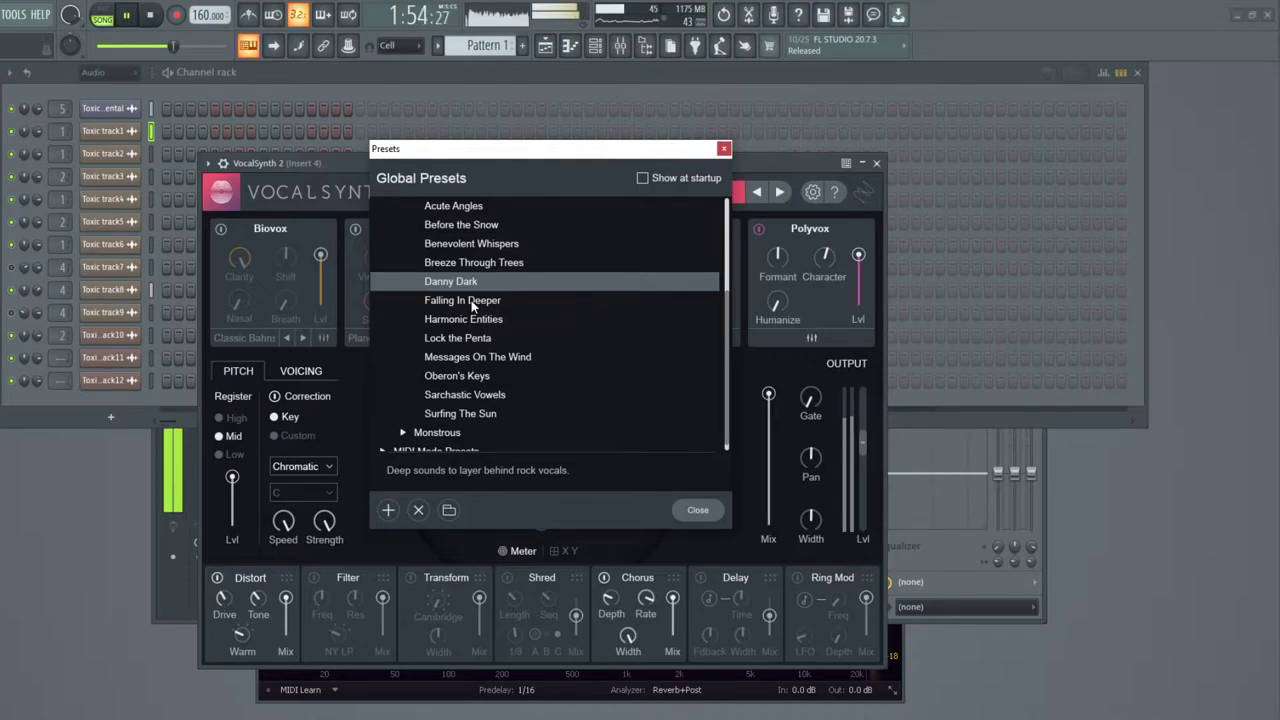
{"action": "left_click", "coordinate": [471, 300]}
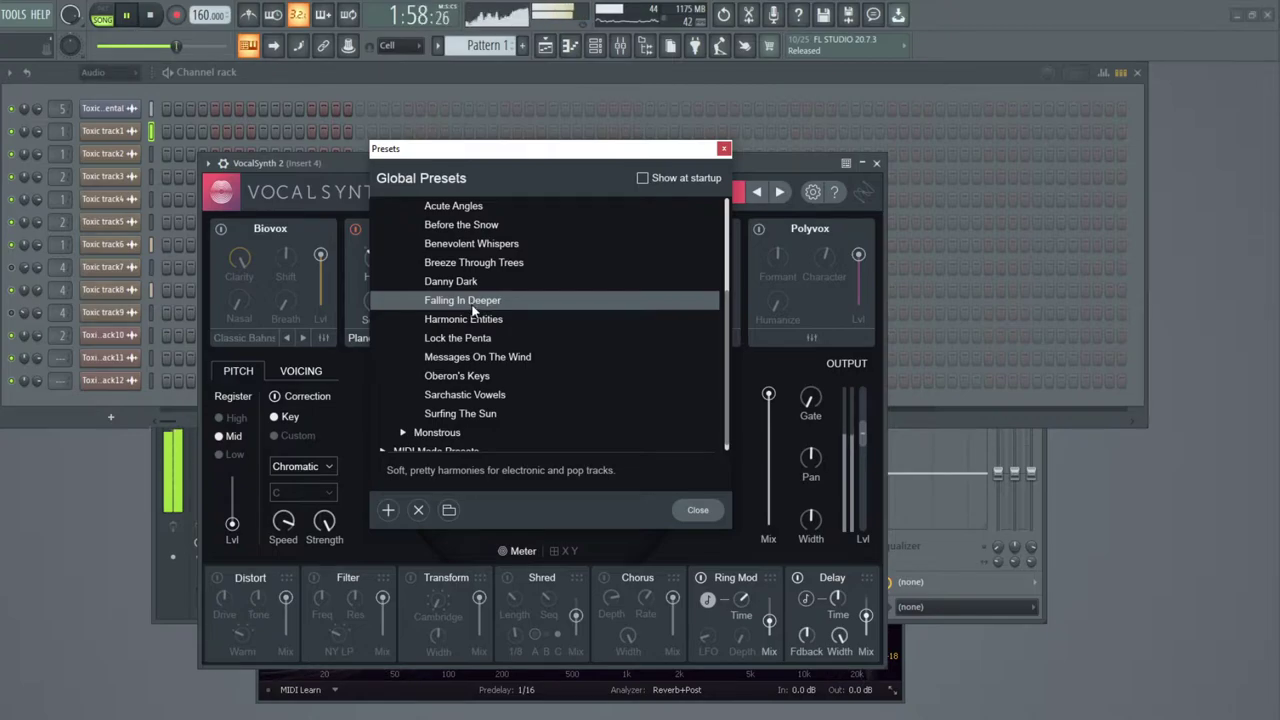
{"action": "left_click", "coordinate": [473, 322]}
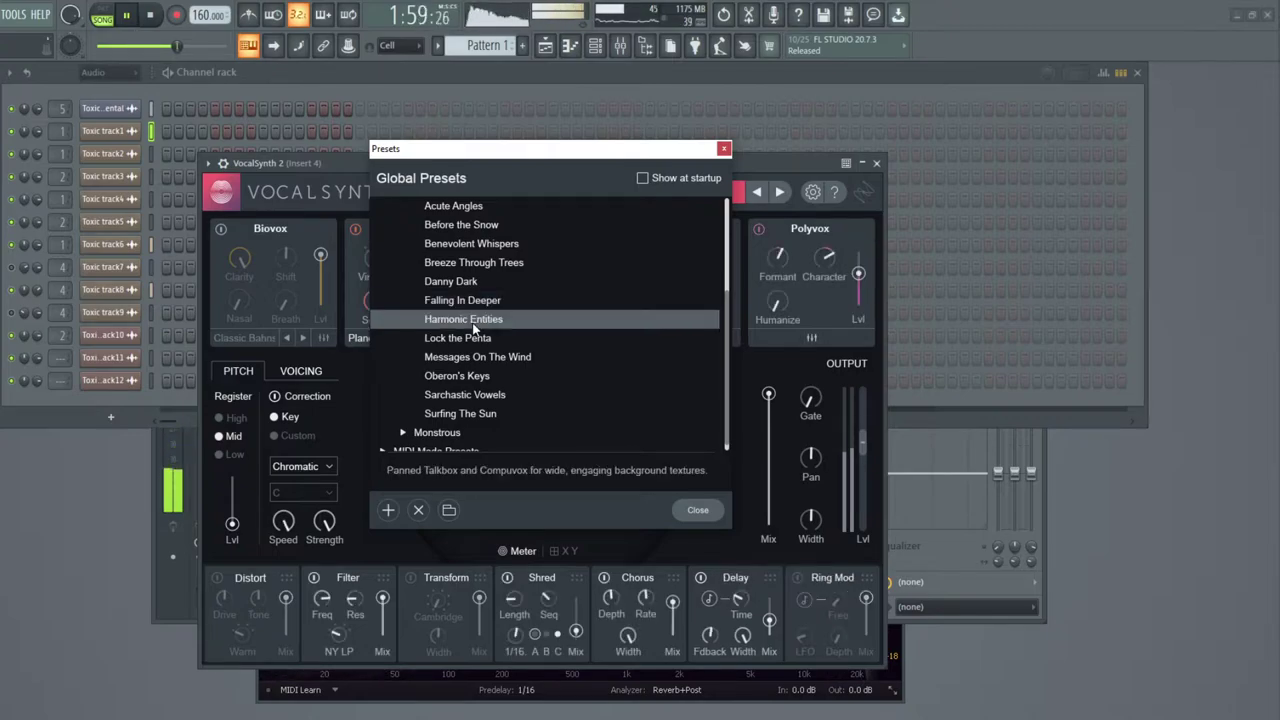
Close the preset browser, set VocalSynth 2's key-based pitch correction scale to Minor and restart playback.
{"action": "left_click", "coordinate": [722, 149]}
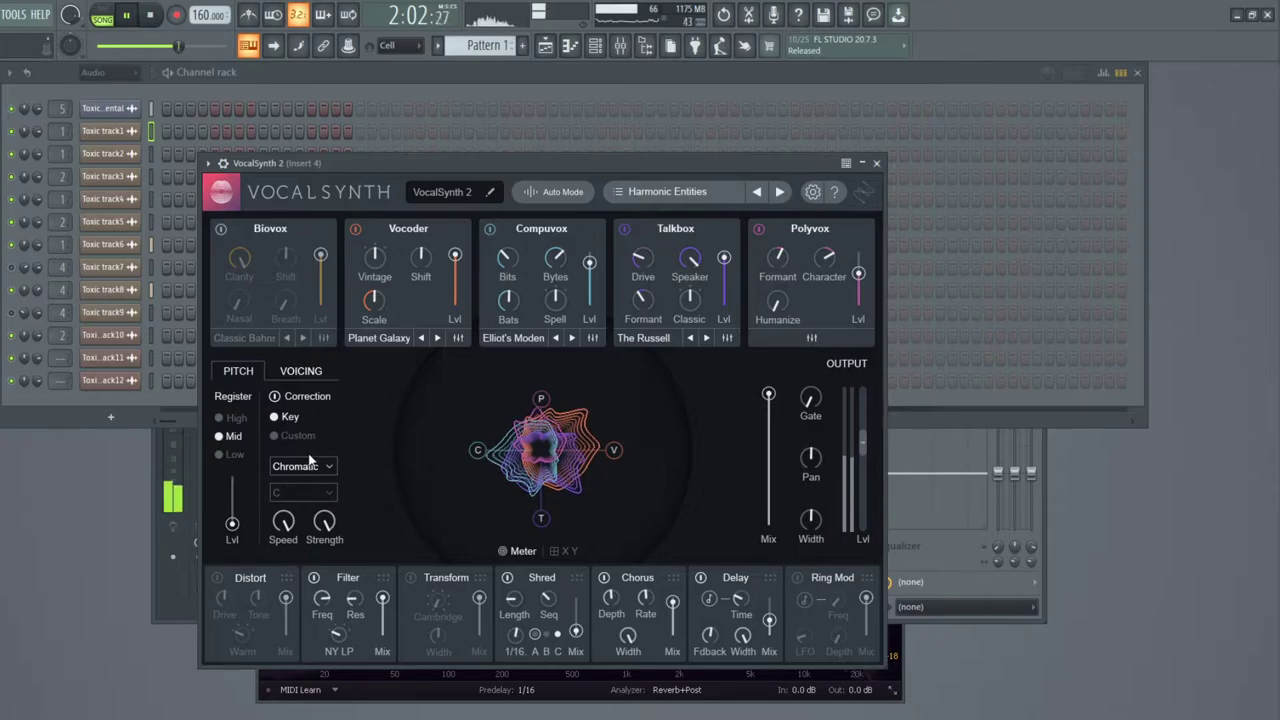
{"action": "left_click", "coordinate": [290, 417]}
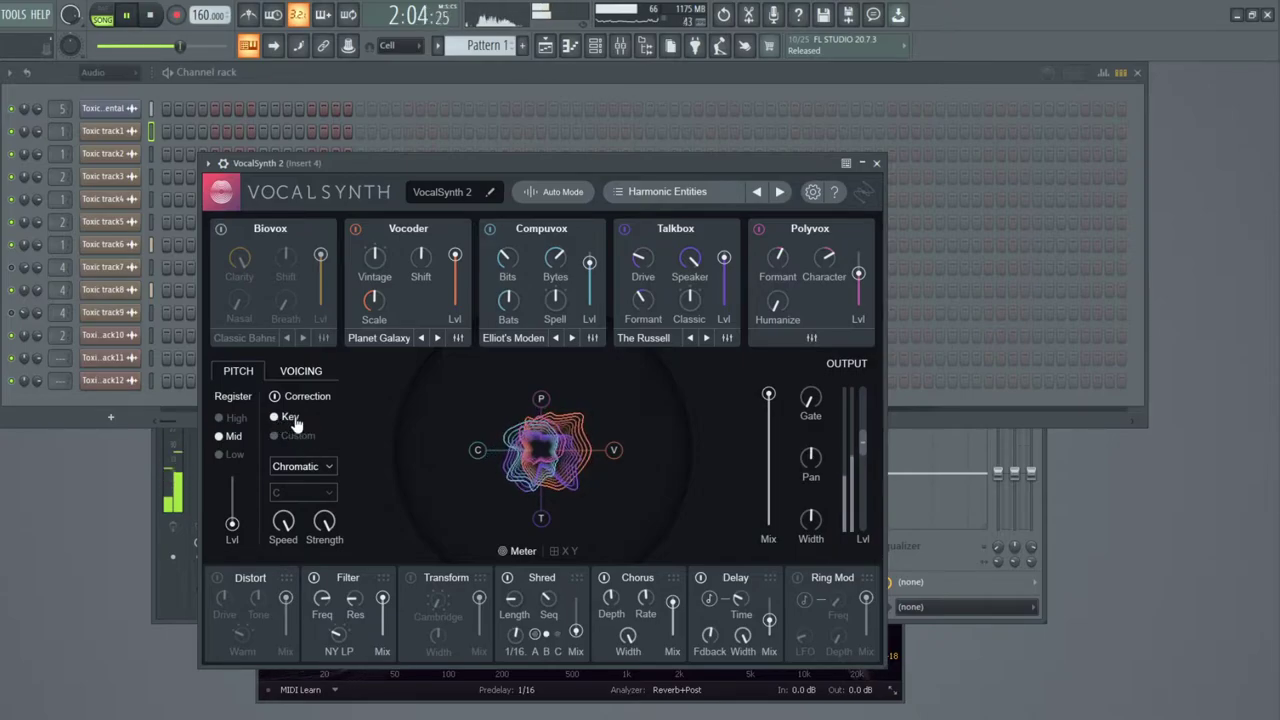
{"action": "left_click", "coordinate": [319, 465]}
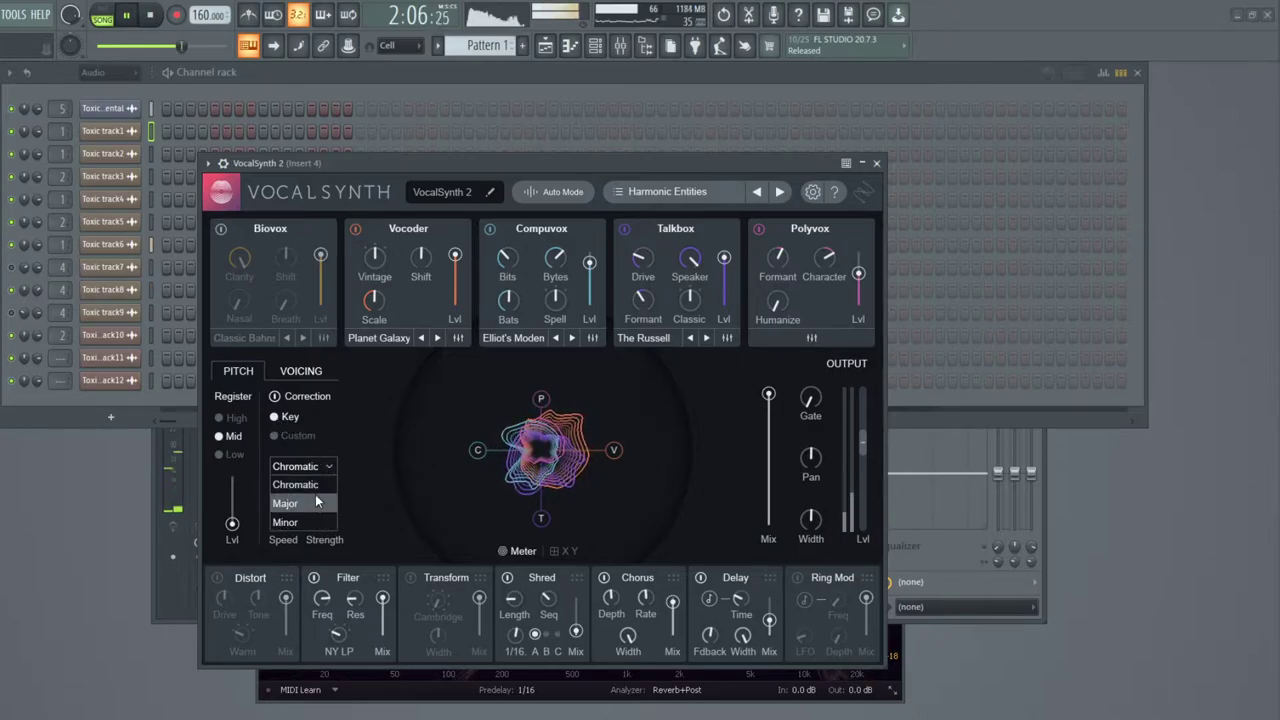
{"action": "left_click", "coordinate": [310, 521]}
{"action": "key", "text": "space"}
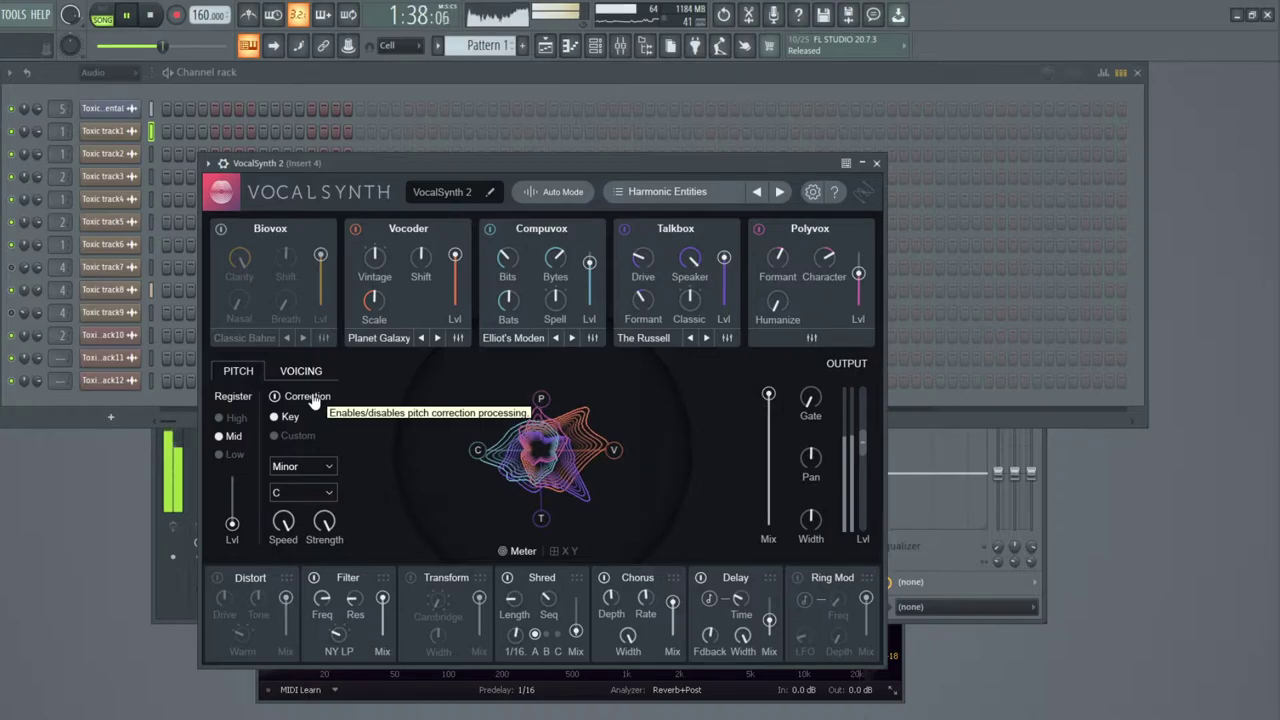
Audition the pitch correction root notes C#/Db, D, D#/Eb, E, F and F#/Gb in the Minor scale.
{"action": "left_click", "coordinate": [327, 498]}
{"action": "left_click", "coordinate": [315, 528]}
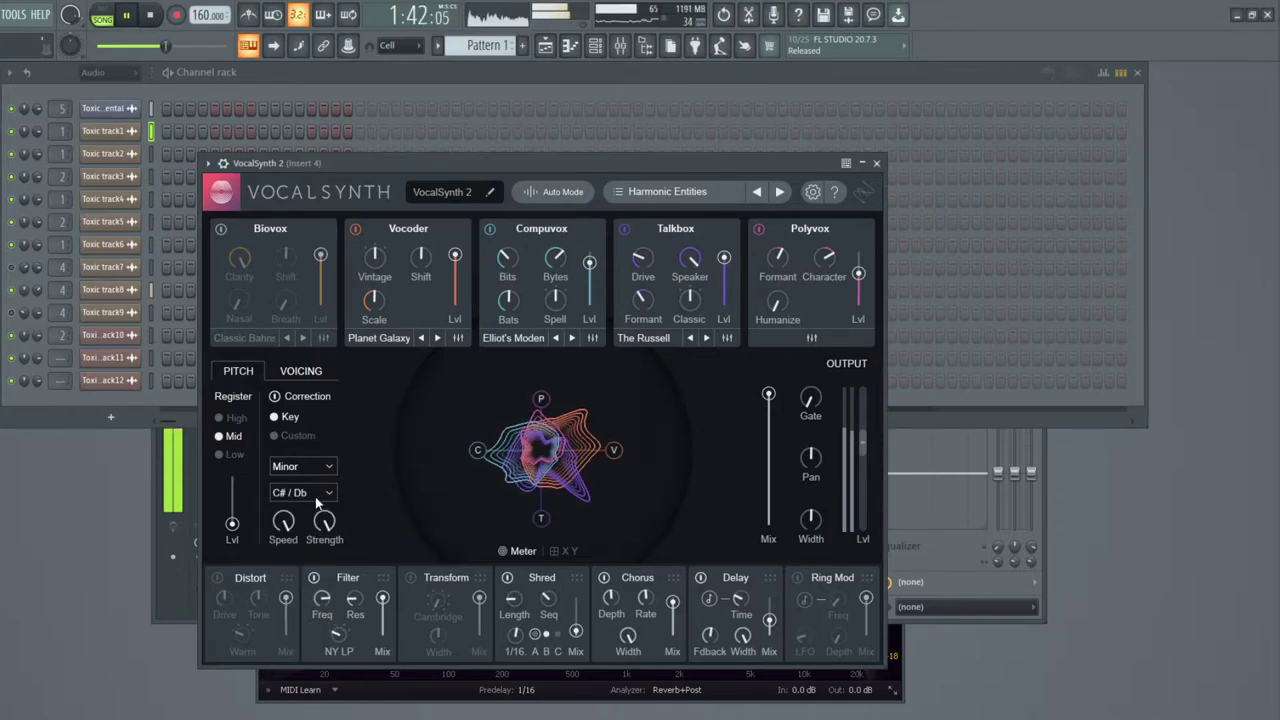
{"action": "left_click", "coordinate": [316, 498]}
{"action": "left_click", "coordinate": [300, 548]}
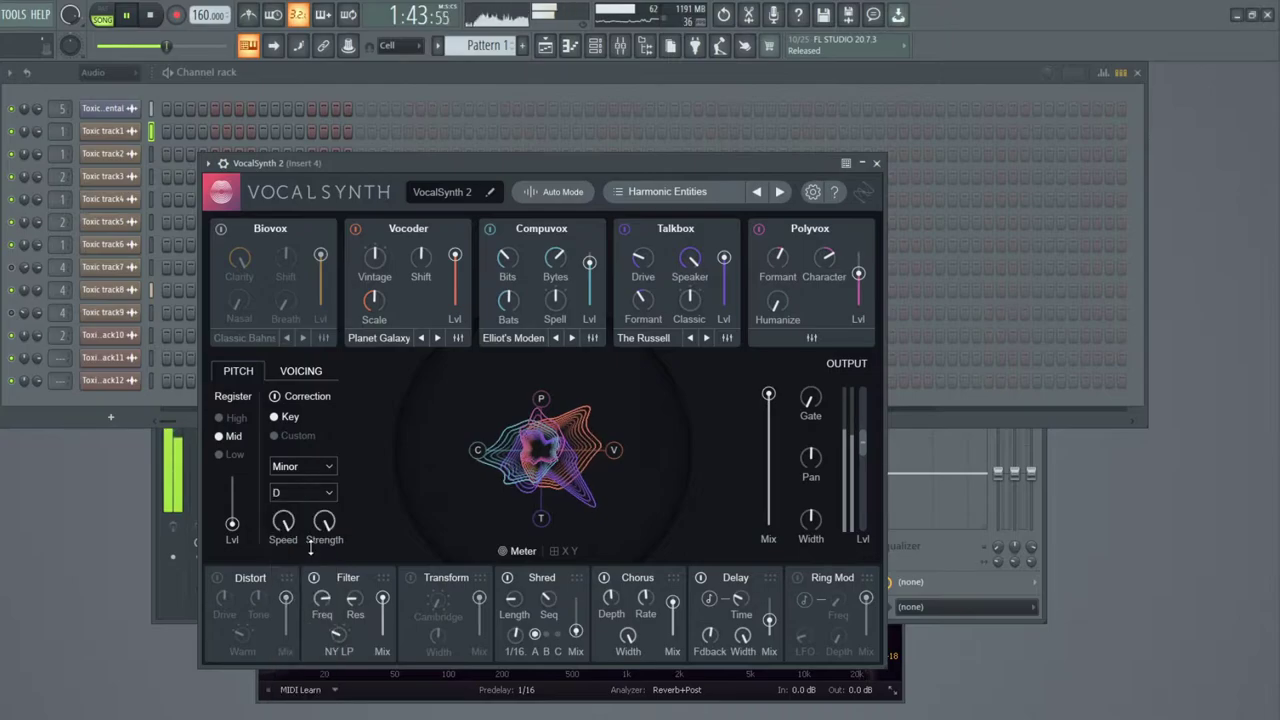
{"action": "left_click", "coordinate": [310, 493]}
{"action": "left_click", "coordinate": [305, 567]}
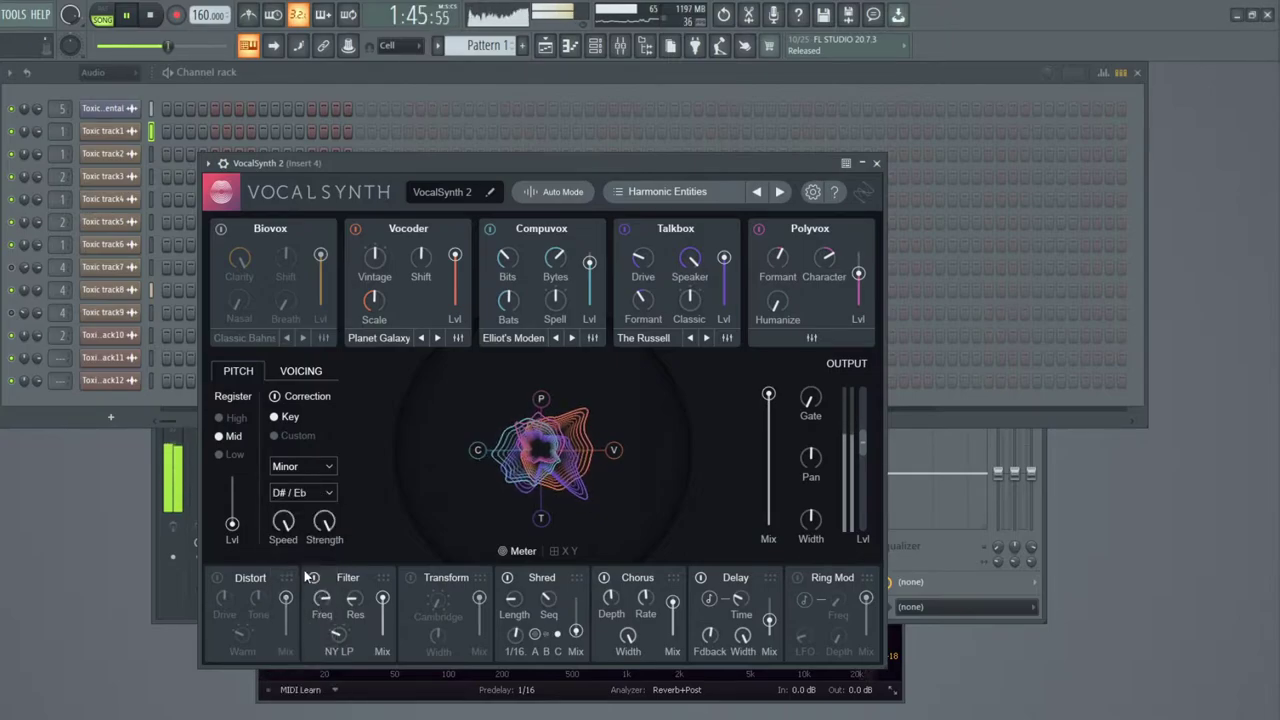
{"action": "left_click", "coordinate": [316, 500]}
{"action": "left_click", "coordinate": [306, 587]}
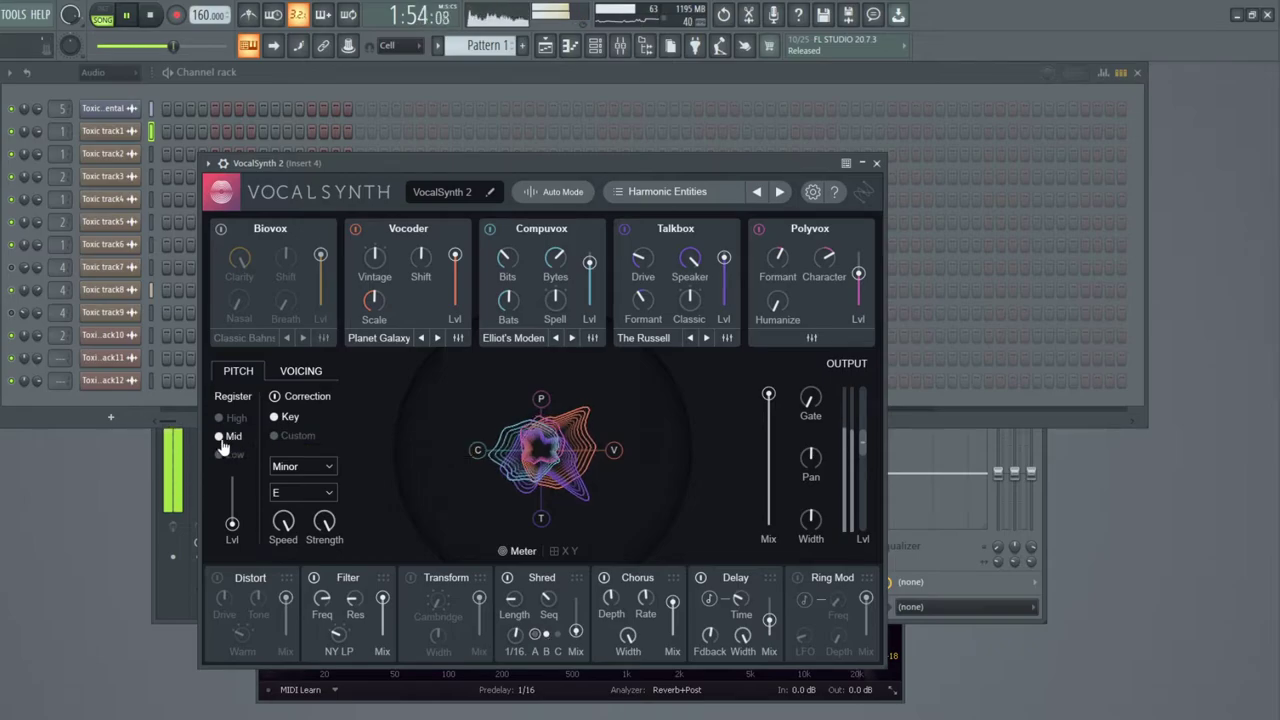
{"action": "left_click", "coordinate": [303, 492]}
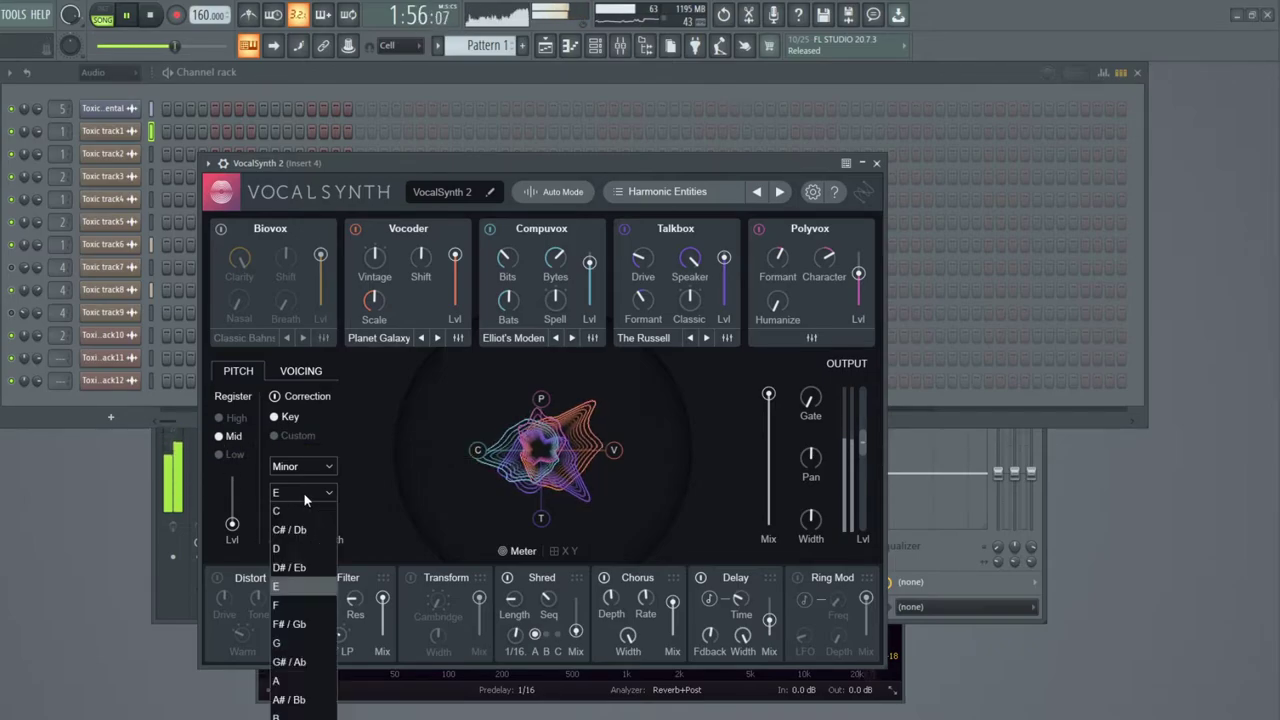
{"action": "left_click", "coordinate": [300, 607]}
{"action": "left_click", "coordinate": [306, 491]}
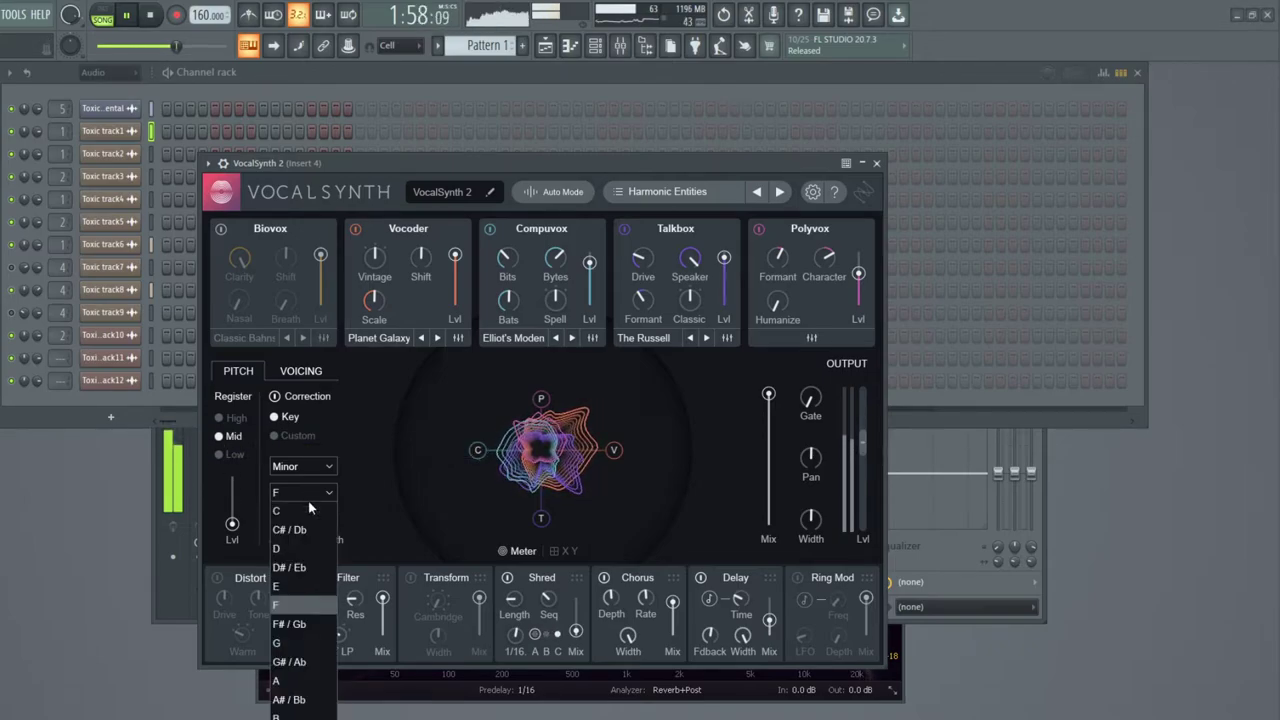
{"action": "left_click", "coordinate": [301, 625]}
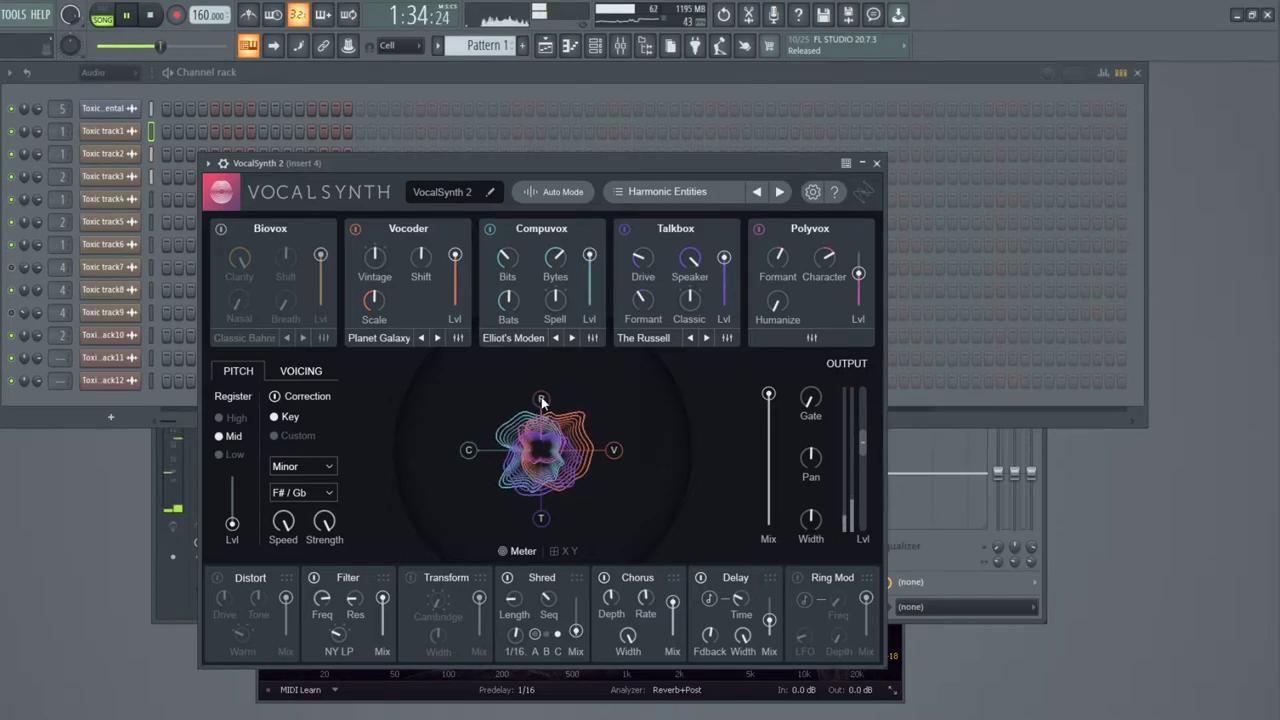
Raise the Insert 4 fader in the mixer, and return to VocalSynth 2.
{"action": "left_click", "coordinate": [620, 45]}
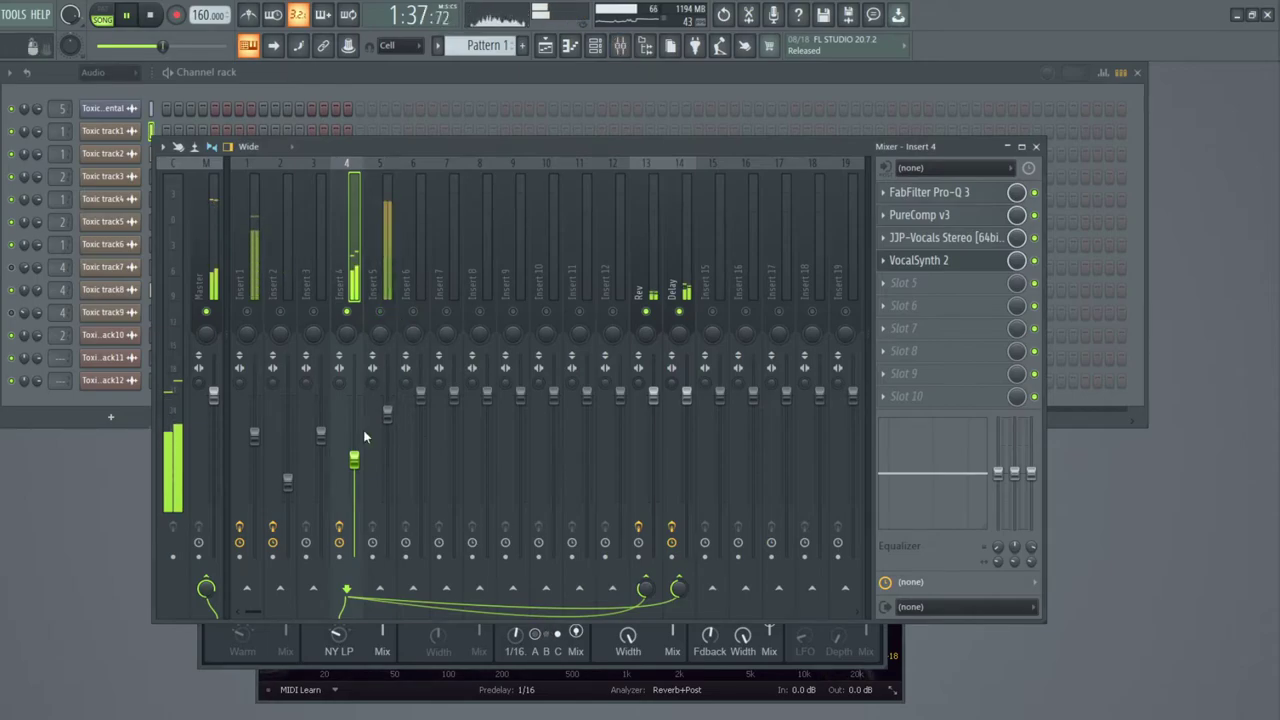
{"action": "left_click", "coordinate": [1037, 147]}
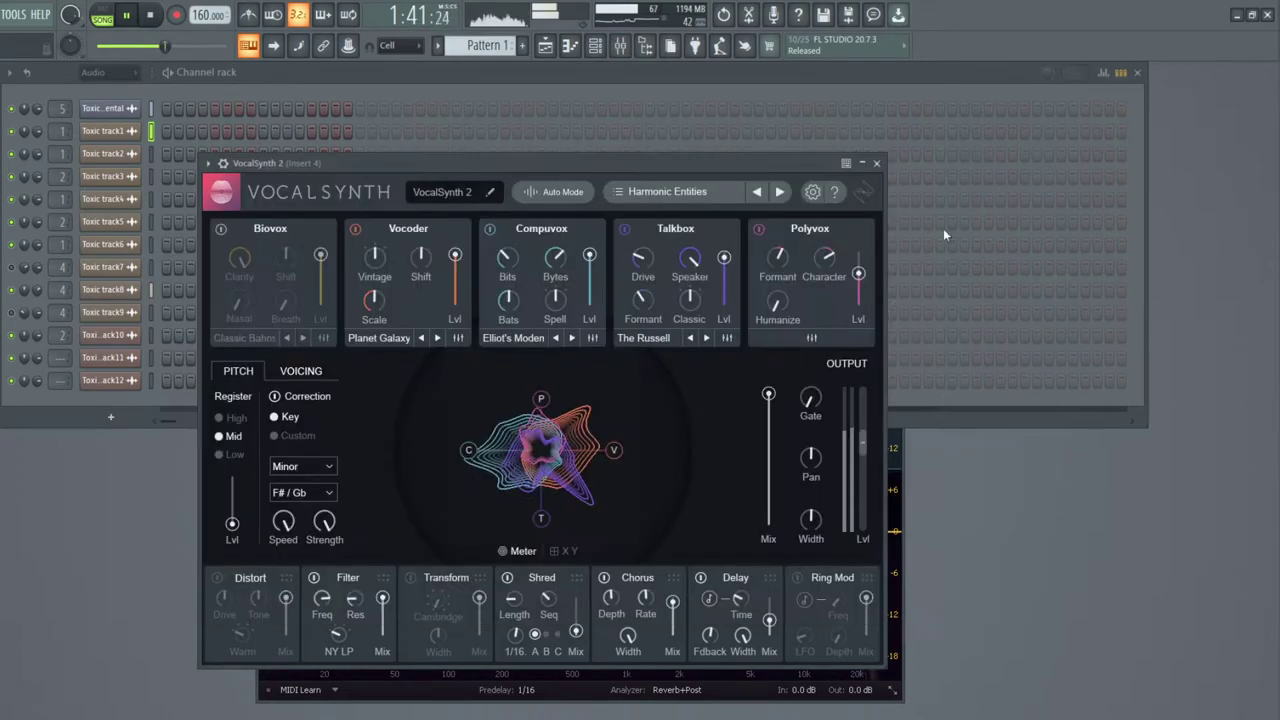
Audition the Minor scale with root notes G, B and C, and set the correction scale back to Chromatic.
{"action": "left_click", "coordinate": [329, 492]}
{"action": "left_click", "coordinate": [304, 640]}
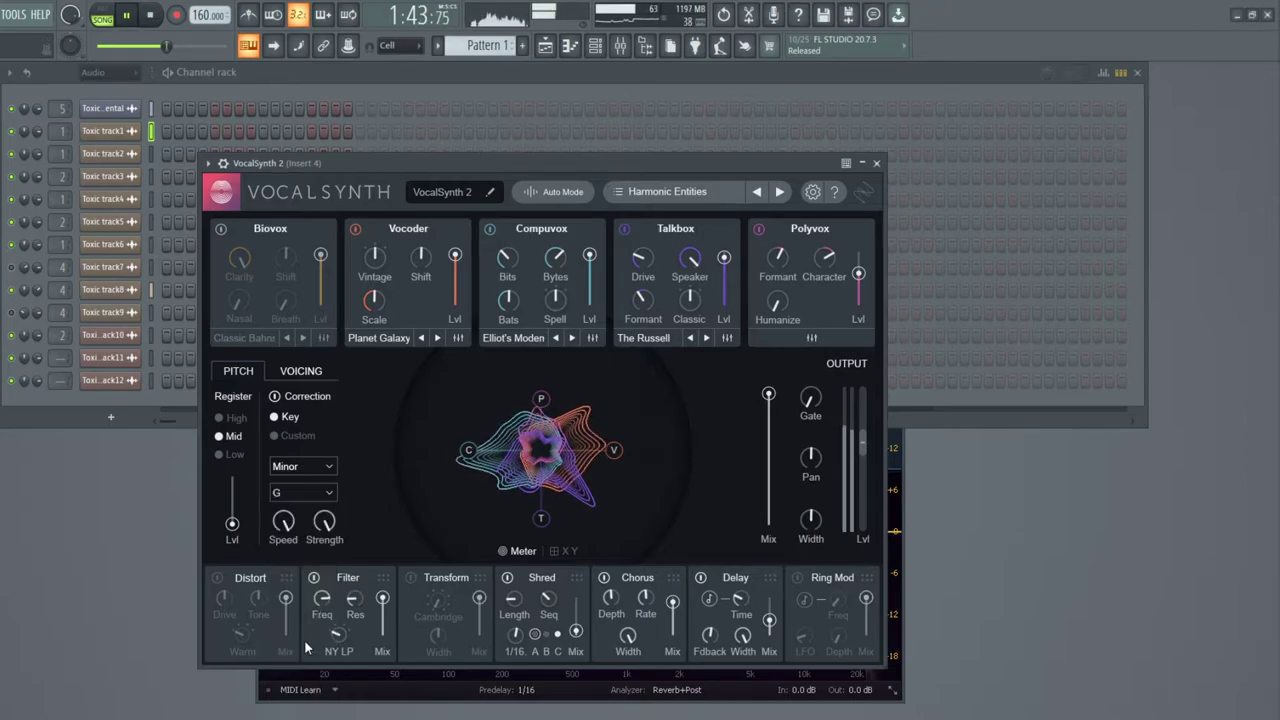
{"action": "left_click", "coordinate": [330, 495]}
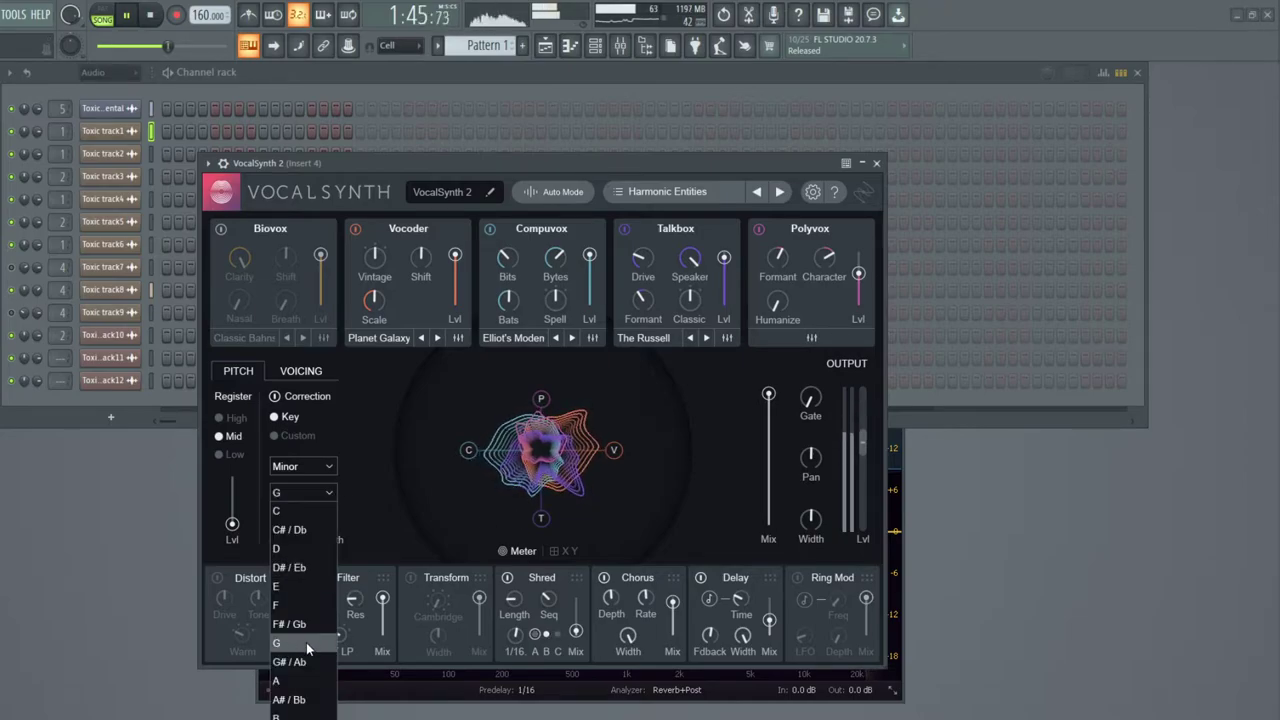
{"action": "left_click", "coordinate": [285, 716]}
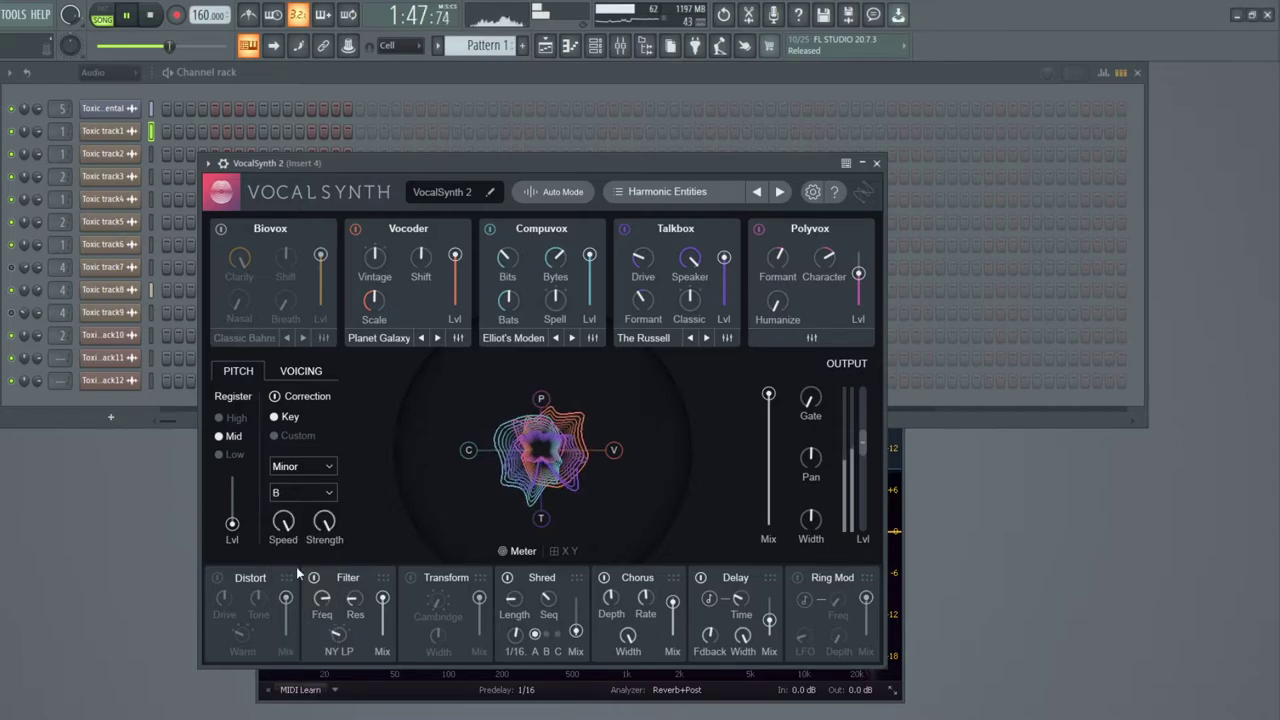
{"action": "left_click", "coordinate": [310, 488]}
{"action": "left_click", "coordinate": [309, 506]}
{"action": "left_click", "coordinate": [312, 466]}
{"action": "left_click", "coordinate": [313, 484]}
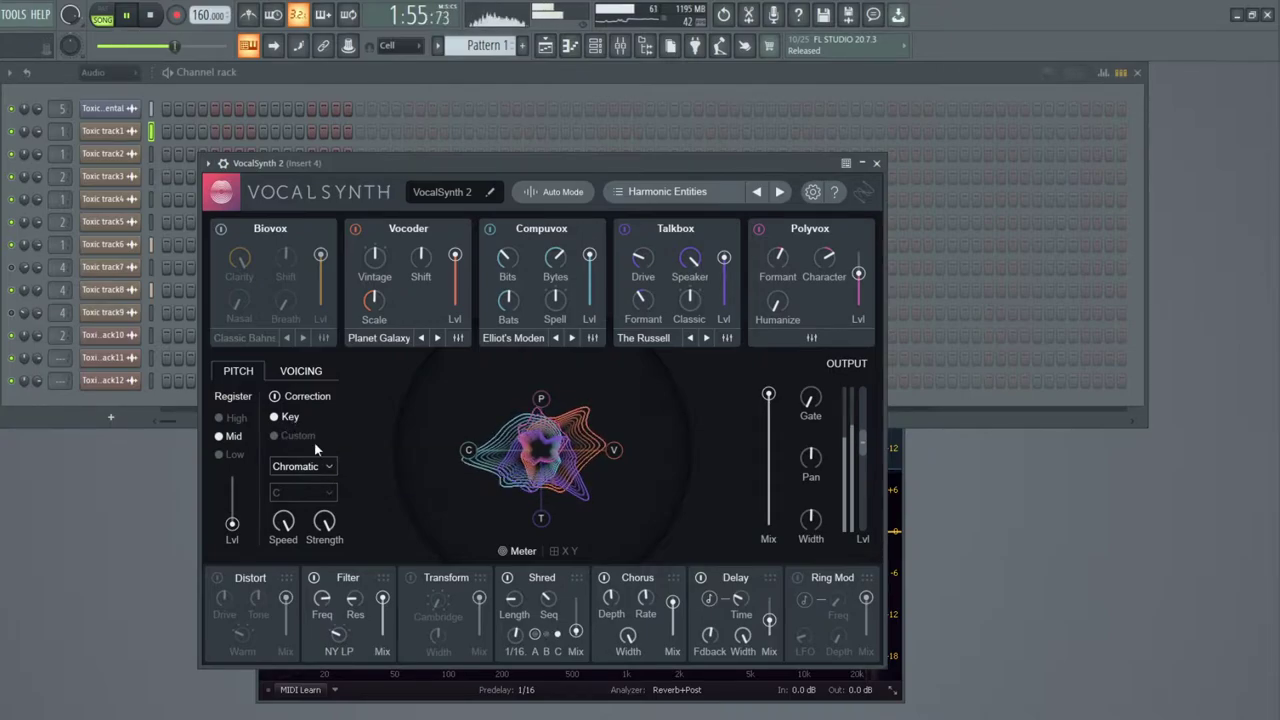
Check the Toxic instrumental's fader level on mixer Insert 5, and return to VocalSynth 2.
{"action": "double_click", "coordinate": [62, 110]}
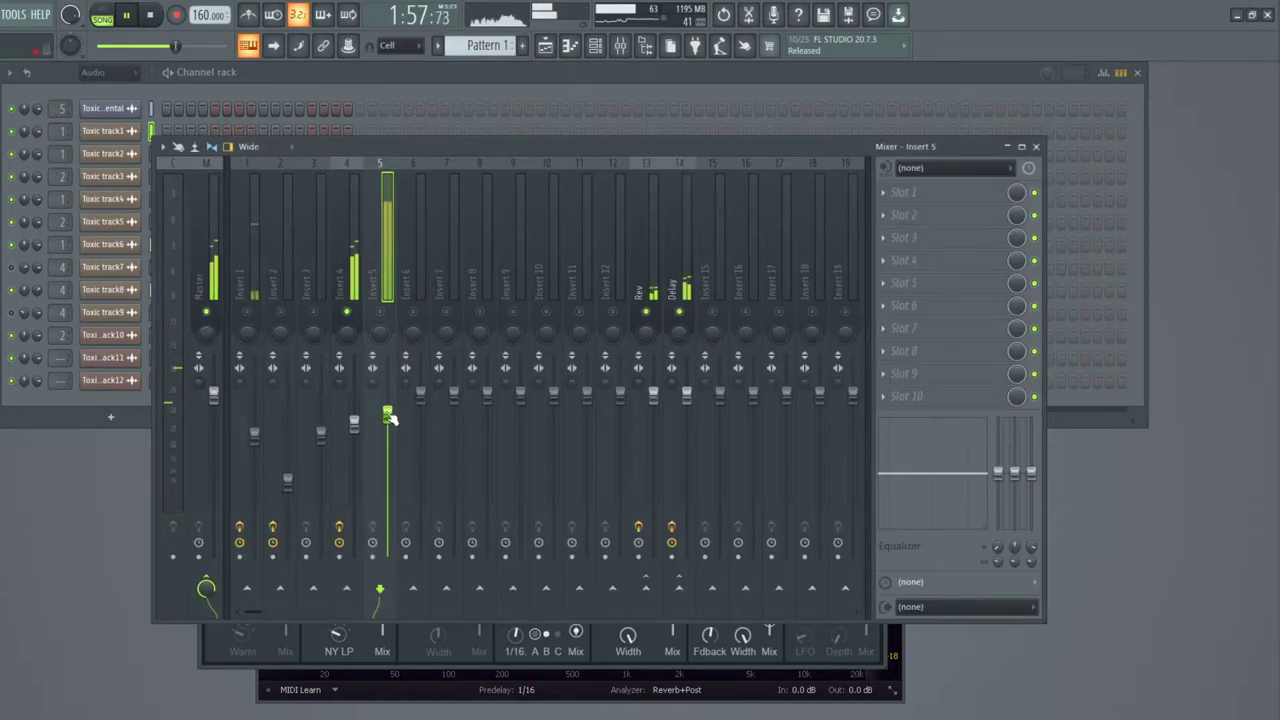
{"action": "left_click", "coordinate": [1037, 147]}
{"action": "left_click", "coordinate": [387, 489]}
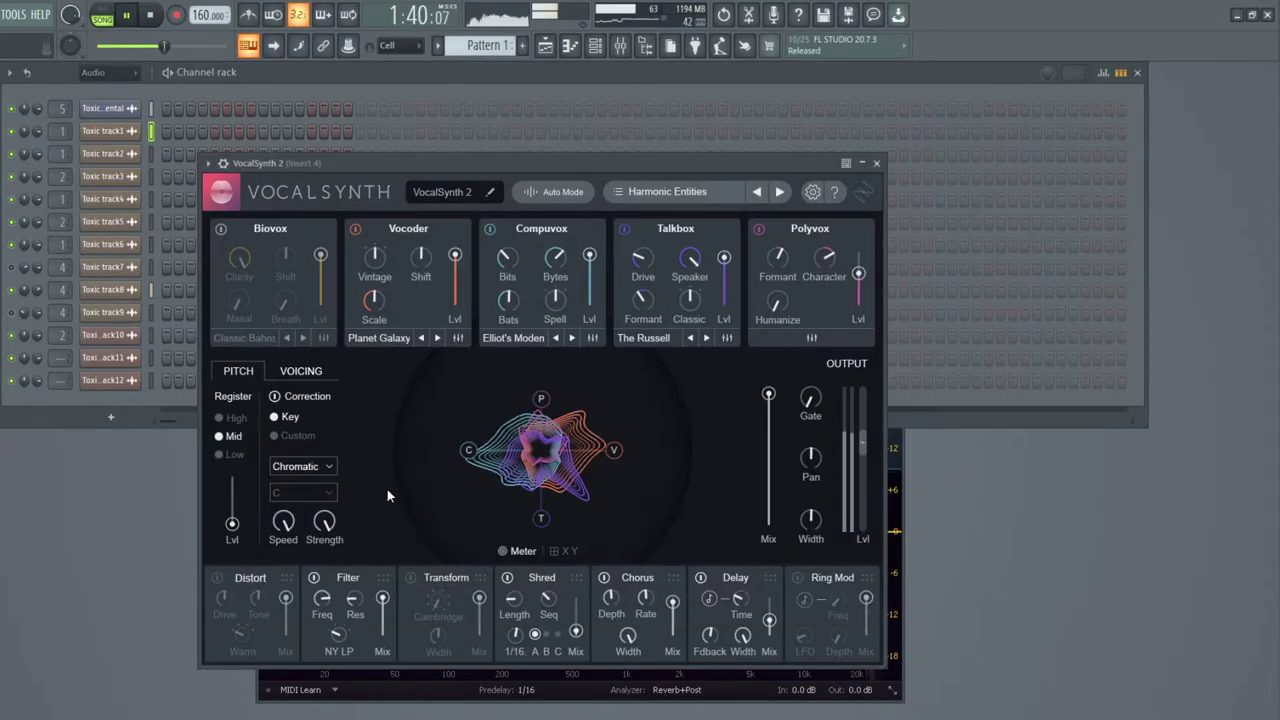
Set the pitch correction scale to Major, and advance through the Lock the Penta preset to Messages On The Wind.
{"action": "left_click", "coordinate": [327, 474]}
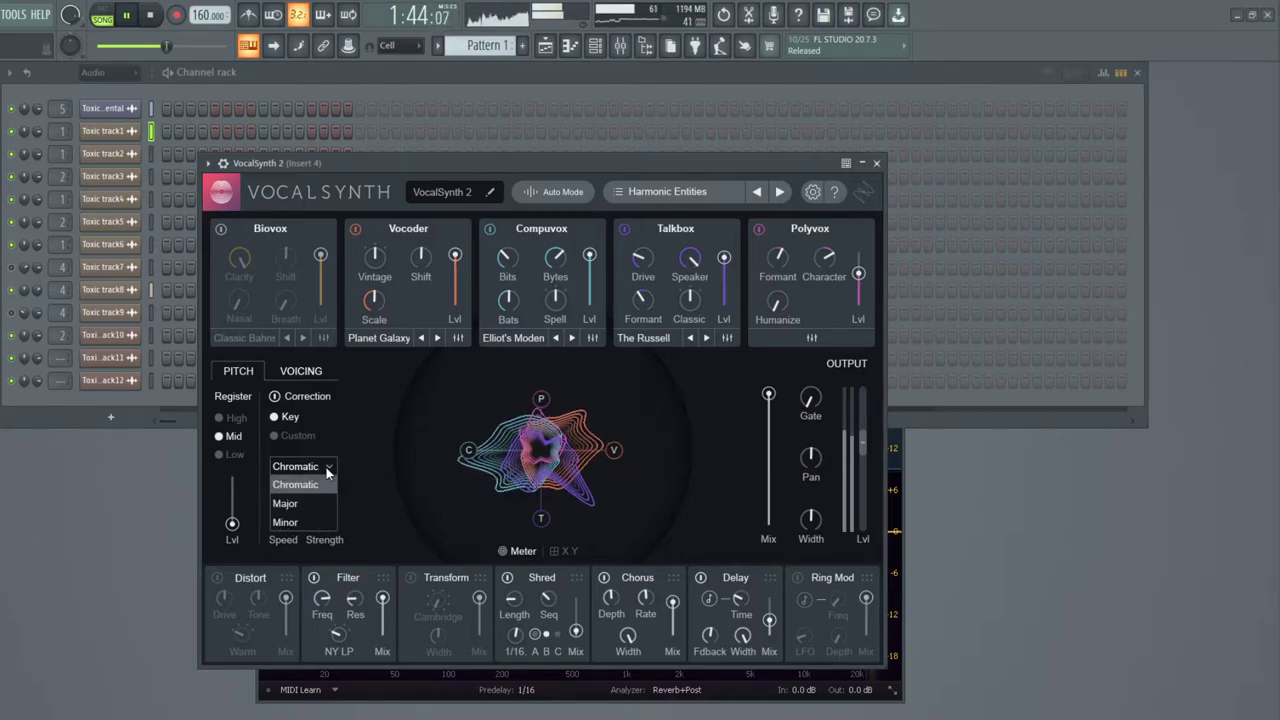
{"action": "left_click", "coordinate": [330, 503]}
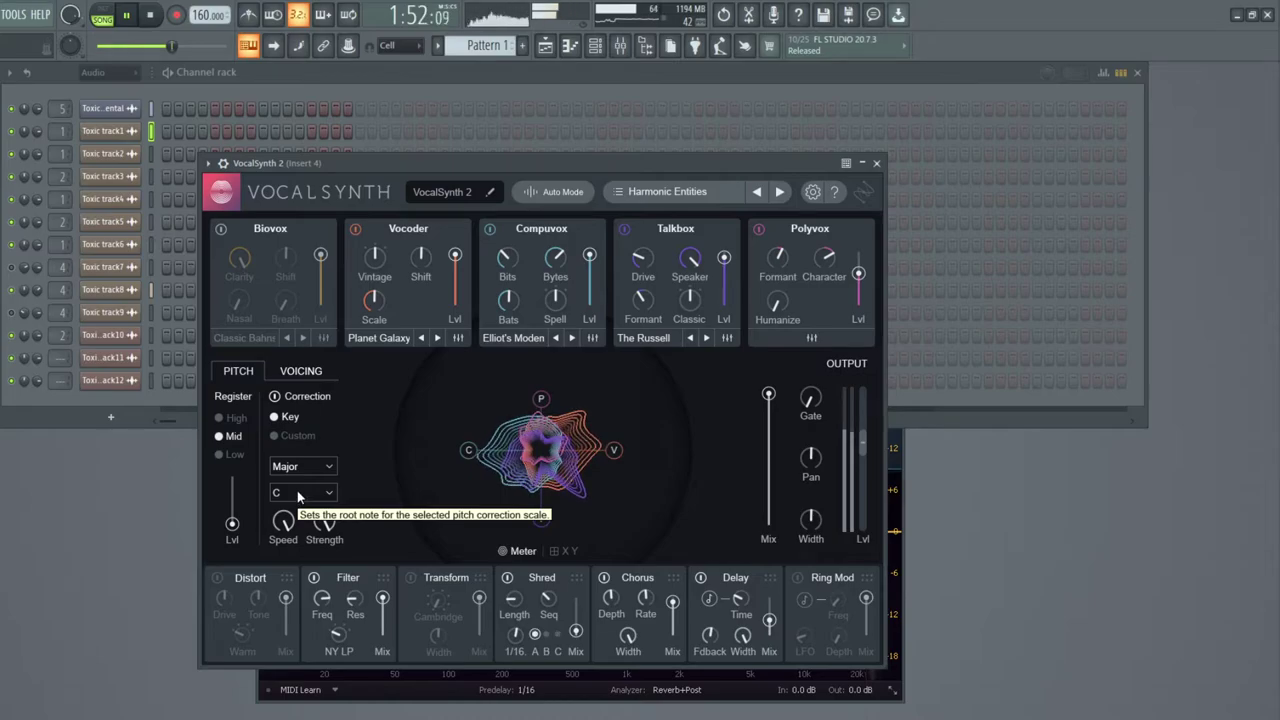
{"action": "left_click", "coordinate": [779, 193]}
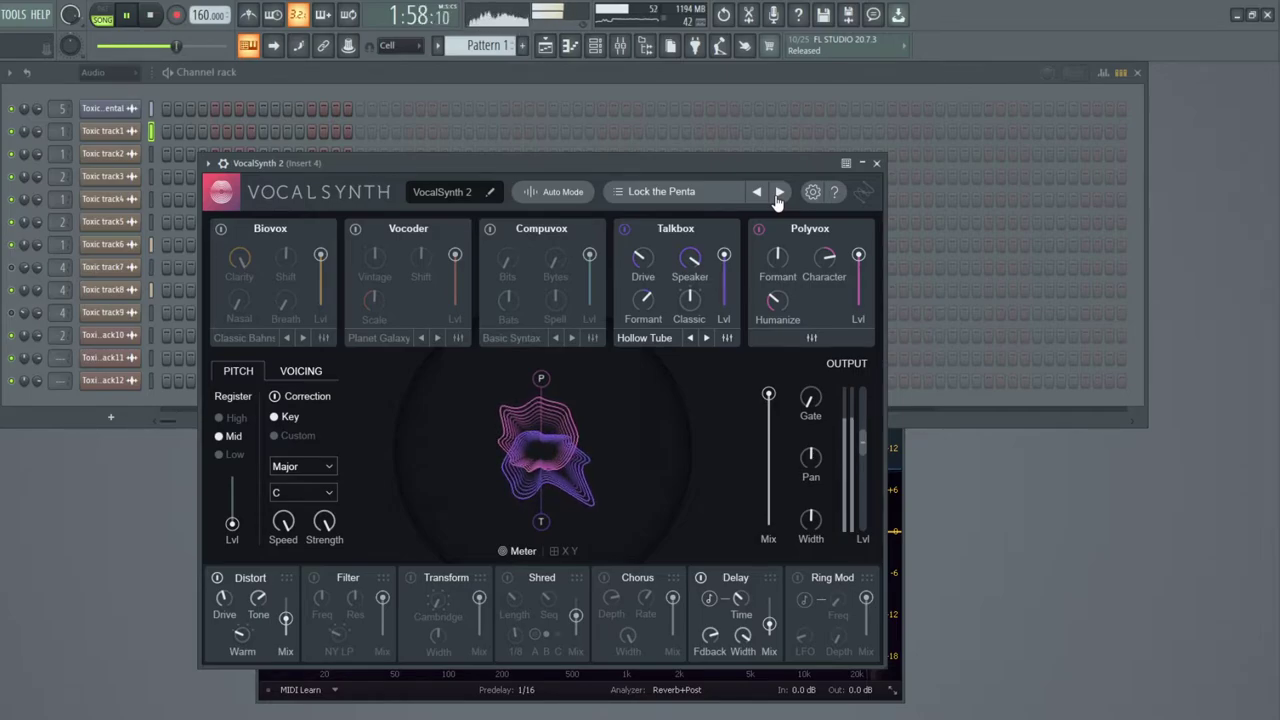
{"action": "left_click", "coordinate": [779, 193]}
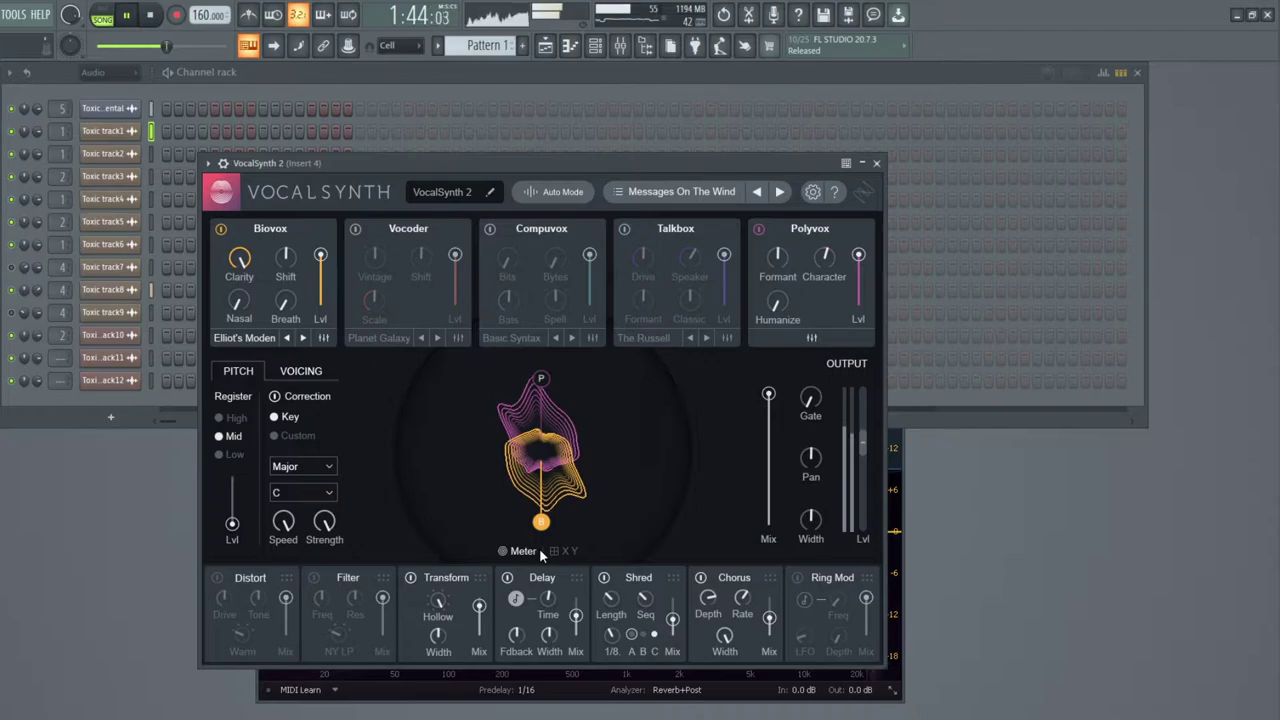
Swap the Polyvox module for Talkbox, trying a lower Biovox level and restoring it to maximum.
{"action": "left_click_drag", "start_coordinate": [540, 510], "coordinate": [538, 472]}
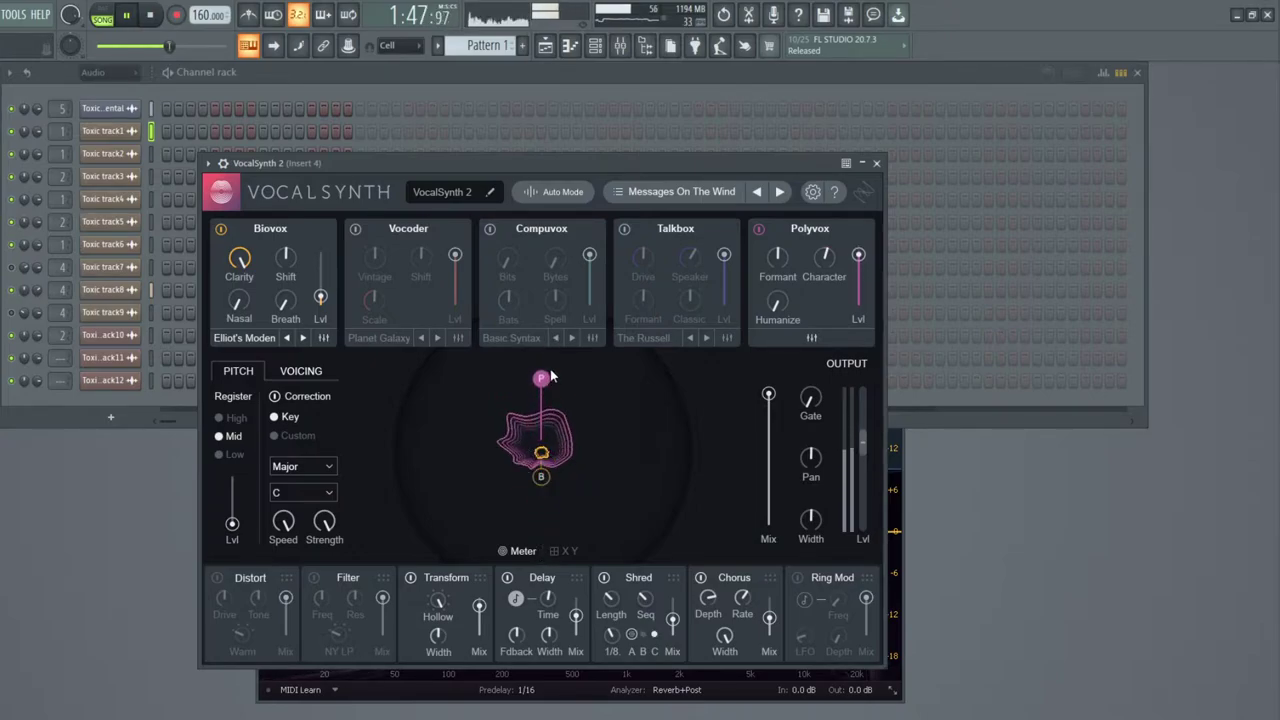
{"action": "left_click", "coordinate": [759, 229]}
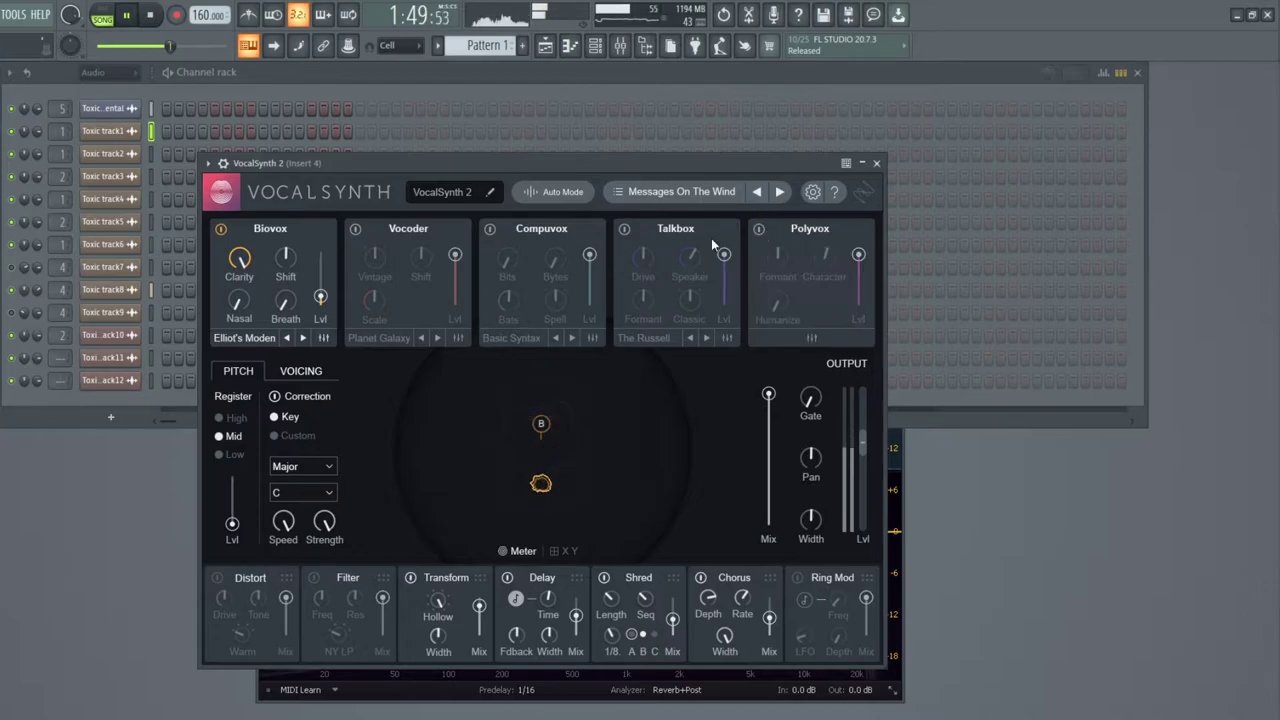
{"action": "left_click", "coordinate": [624, 230]}
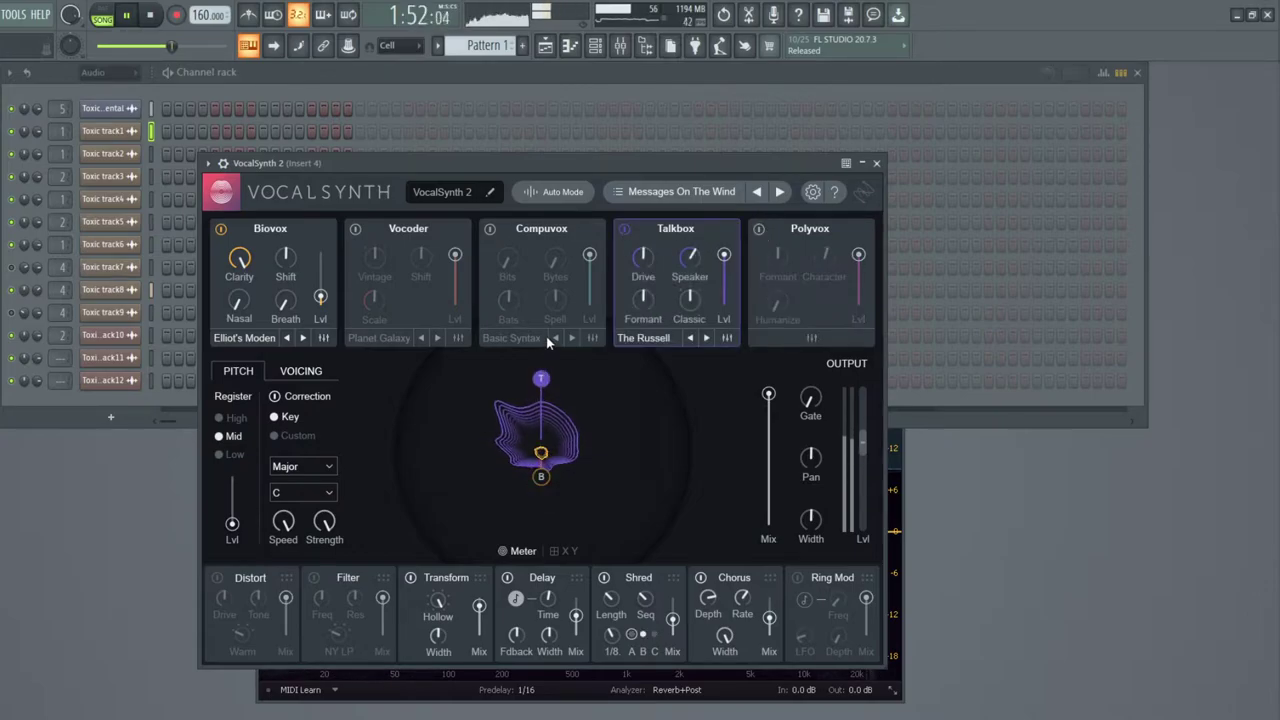
{"action": "mouse_move", "coordinate": [540, 476]}
{"action": "left_mouse_down"}
{"action": "mouse_move", "coordinate": [540, 535]}
{"action": "mouse_move", "coordinate": [541, 480]}
{"action": "mouse_move", "coordinate": [541, 521]}
{"action": "left_mouse_up"}
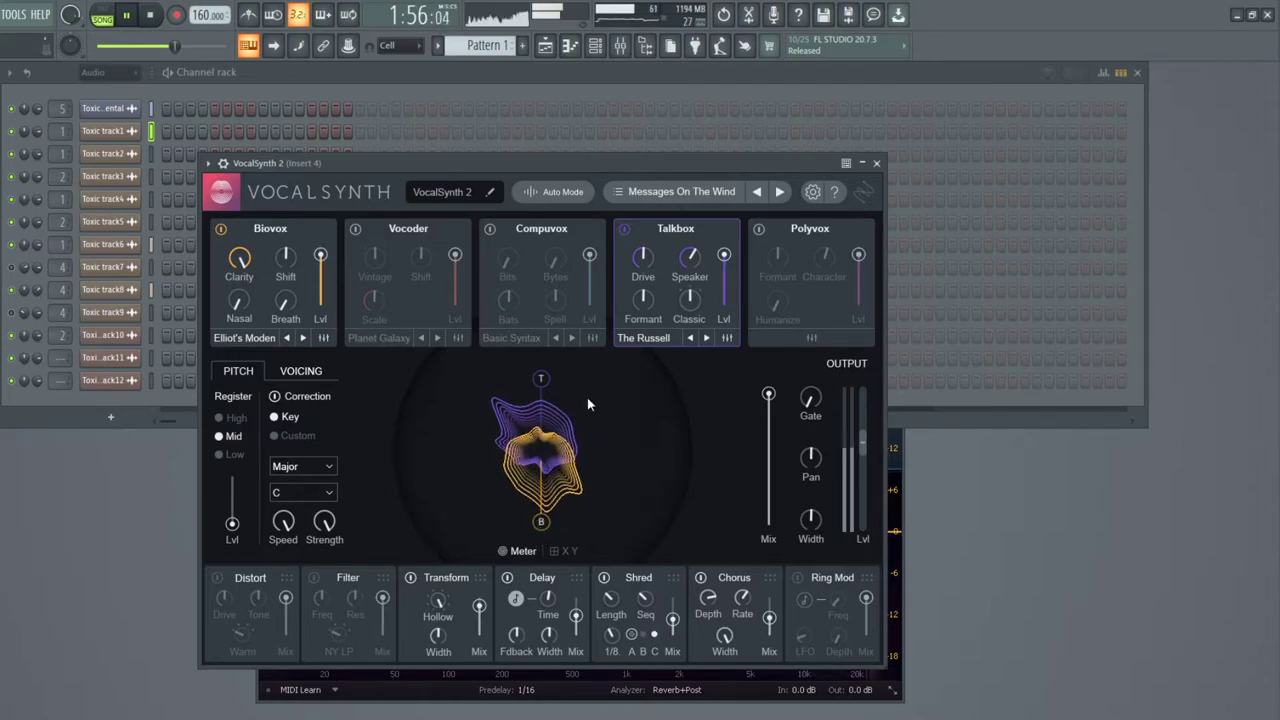
Lower VocalSynth 2's output Mix to 57, restart playback and readjust the Mix to 78.
{"action": "mouse_move", "coordinate": [768, 395]}
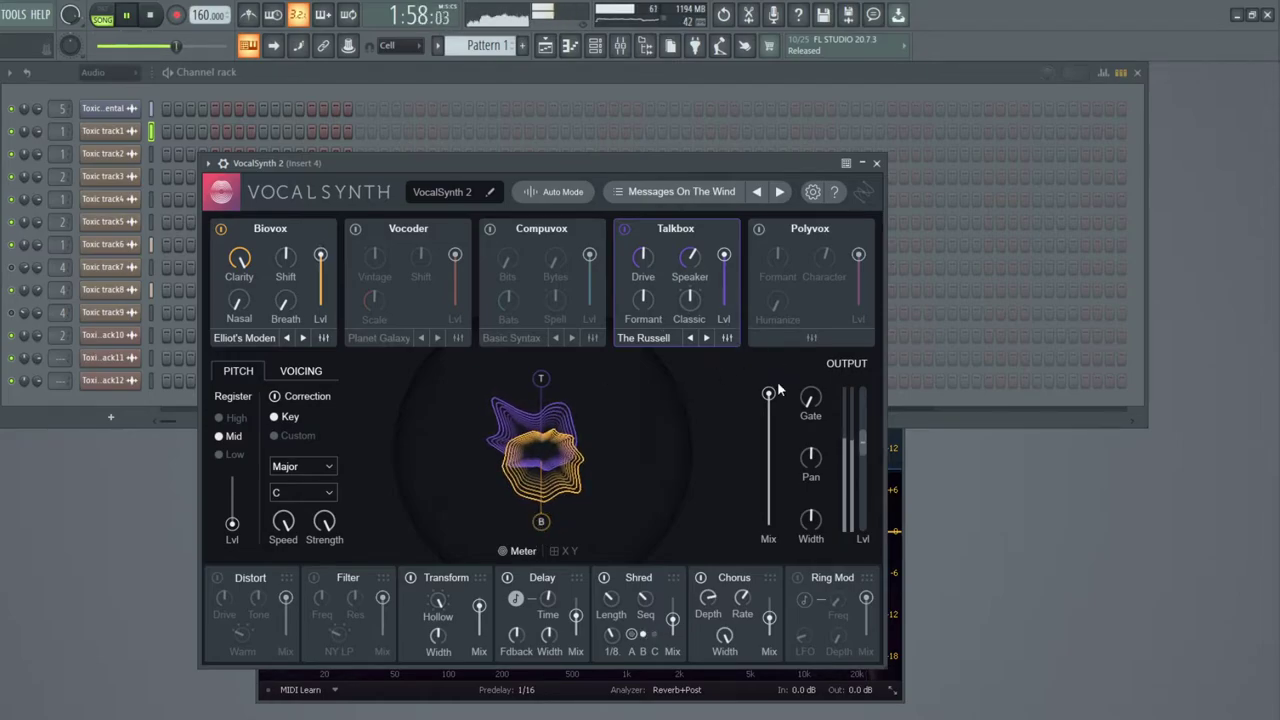
{"action": "left_click_drag", "start_coordinate": [768, 395], "coordinate": [768, 449]}
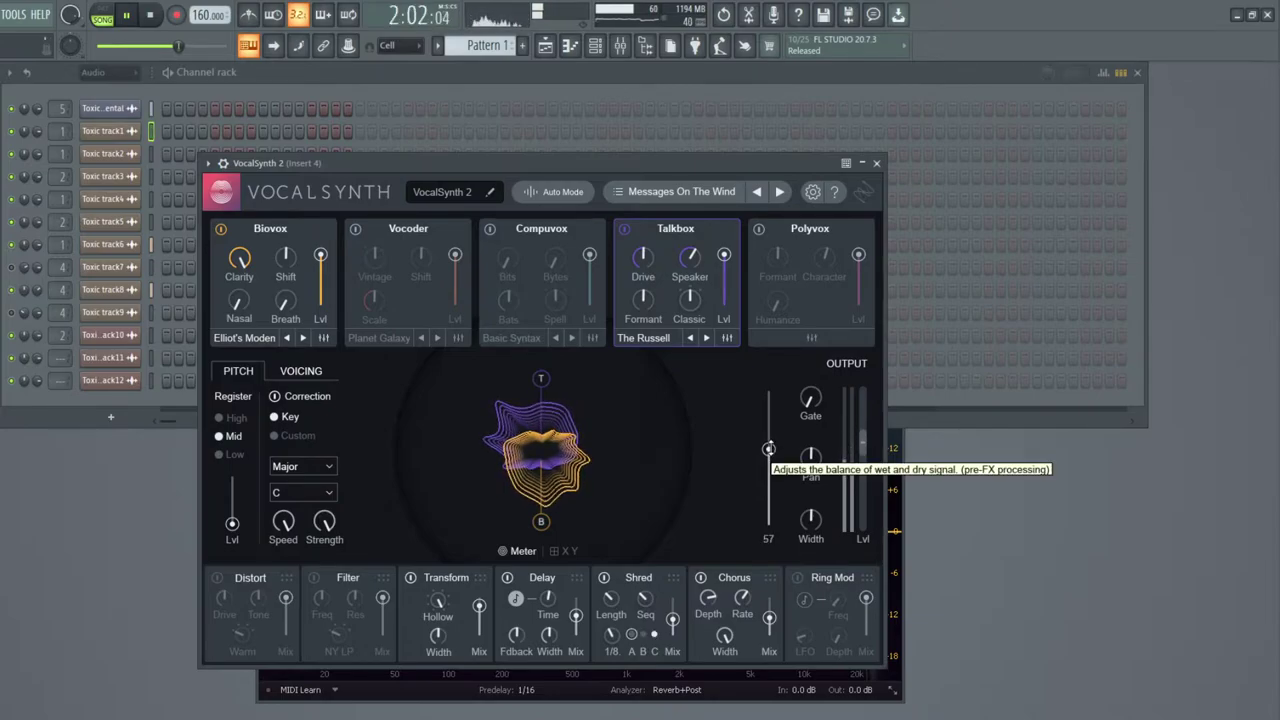
{"action": "key", "text": "space"}
{"action": "key", "text": "space"}
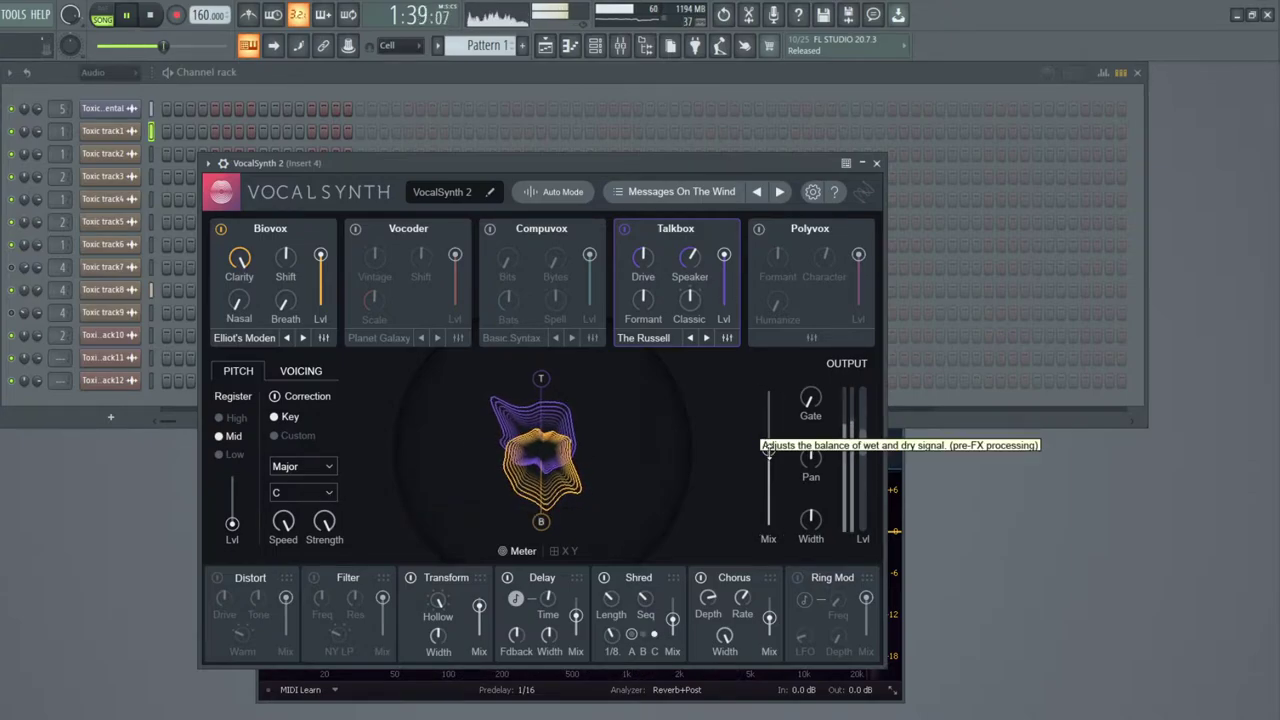
{"action": "left_click", "coordinate": [768, 447]}
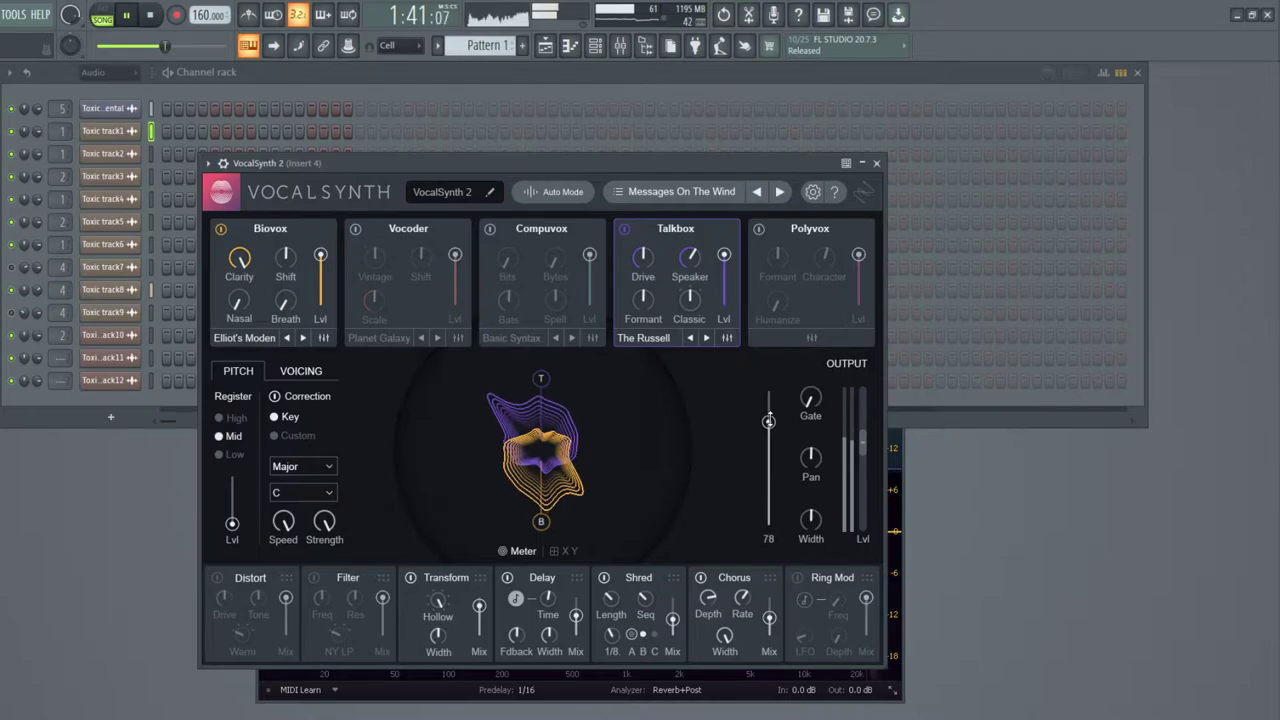
Try D and E as the pitch correction root note before choosing F, and raise the output Mix to 100.
{"action": "left_click", "coordinate": [325, 494]}
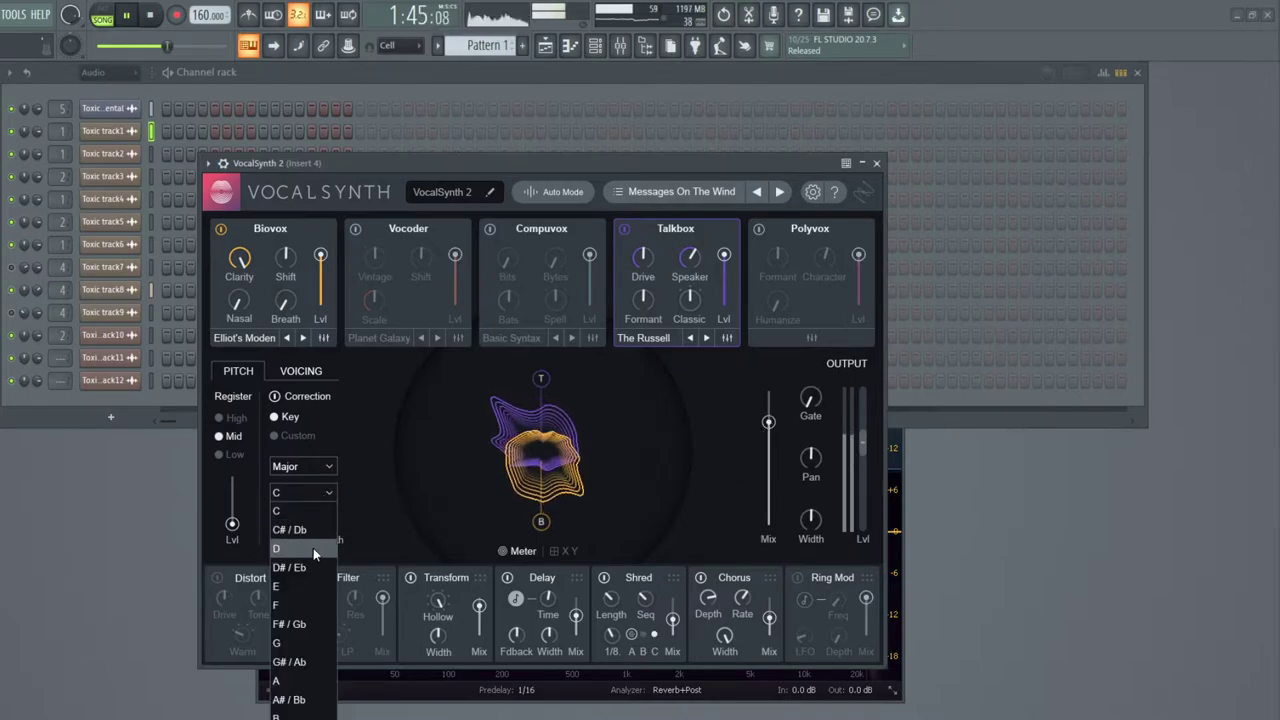
{"action": "left_click", "coordinate": [311, 542]}
{"action": "left_click", "coordinate": [326, 494]}
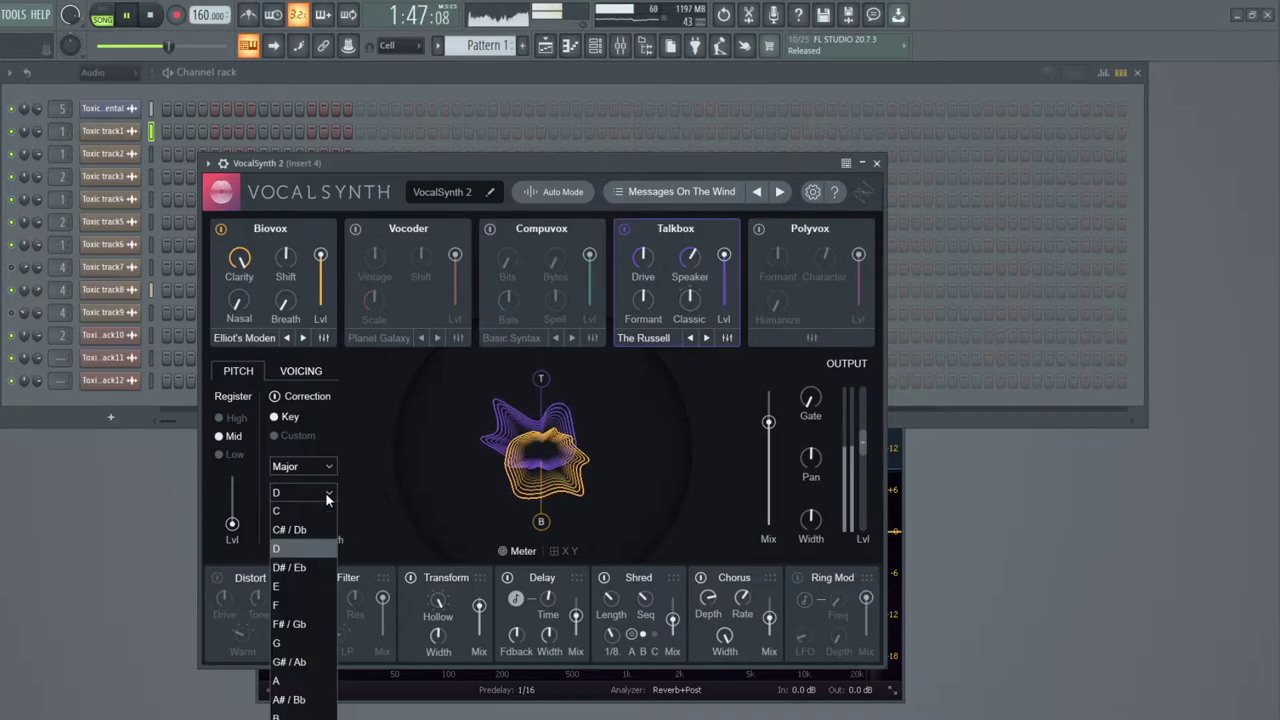
{"action": "left_click", "coordinate": [314, 589]}
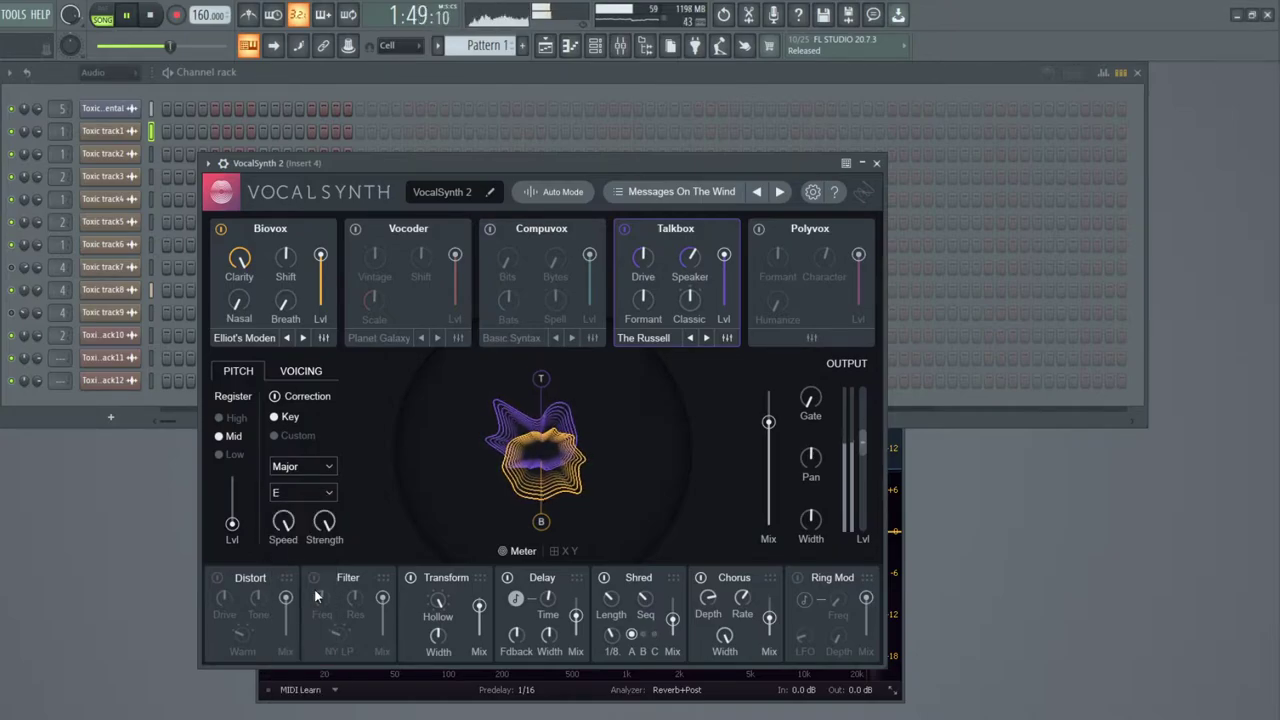
{"action": "left_click", "coordinate": [318, 492]}
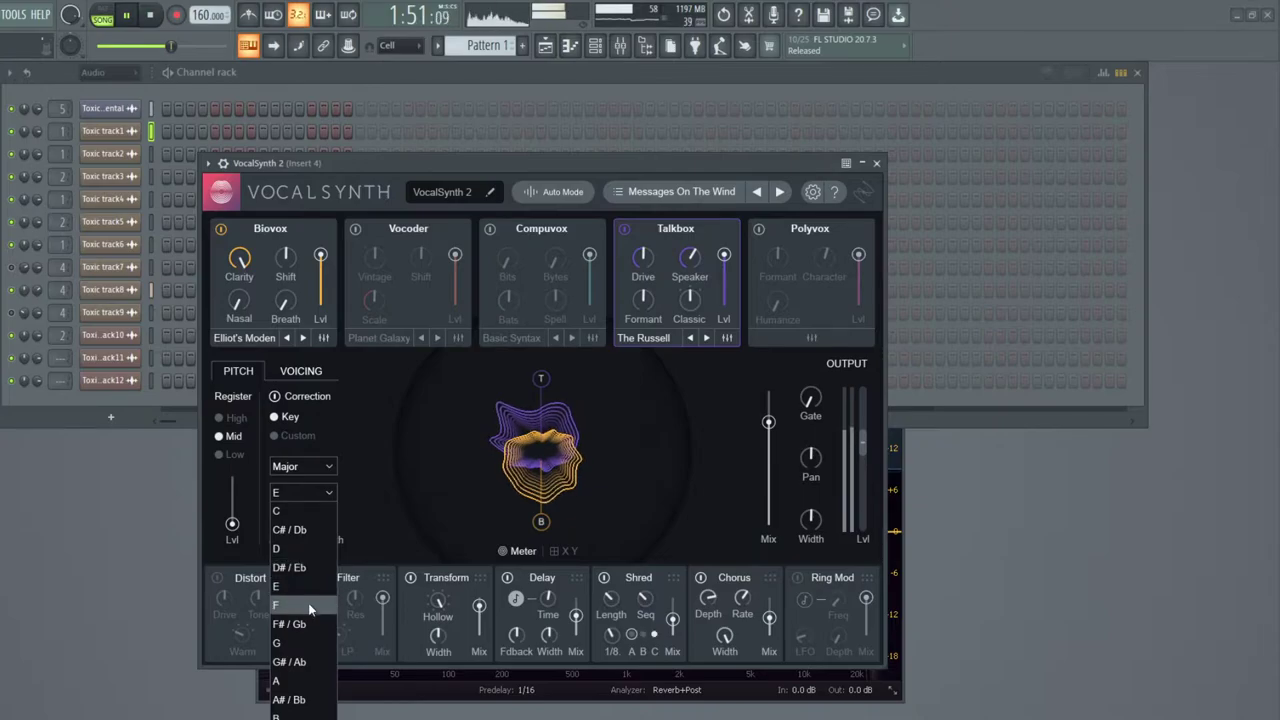
{"action": "left_click", "coordinate": [309, 604]}
{"action": "left_click", "coordinate": [328, 494]}
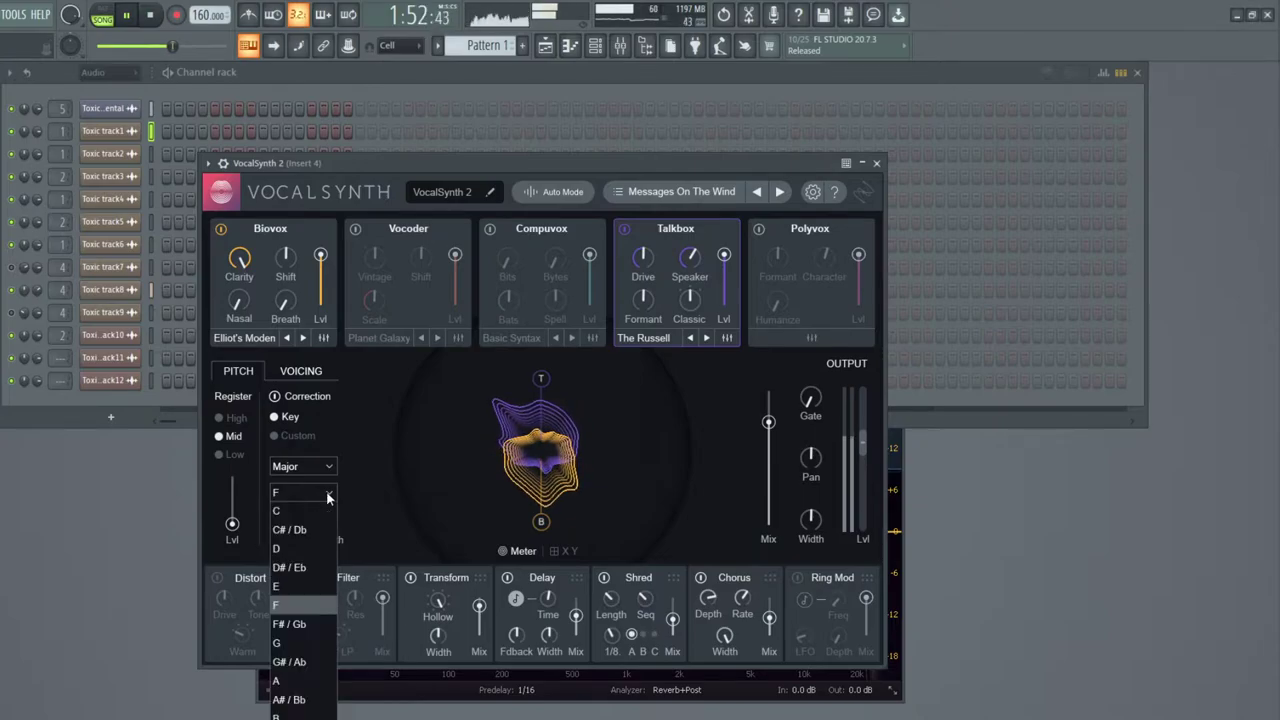
{"action": "left_click", "coordinate": [315, 603]}
{"action": "left_click_drag", "start_coordinate": [768, 422], "coordinate": [776, 376]}
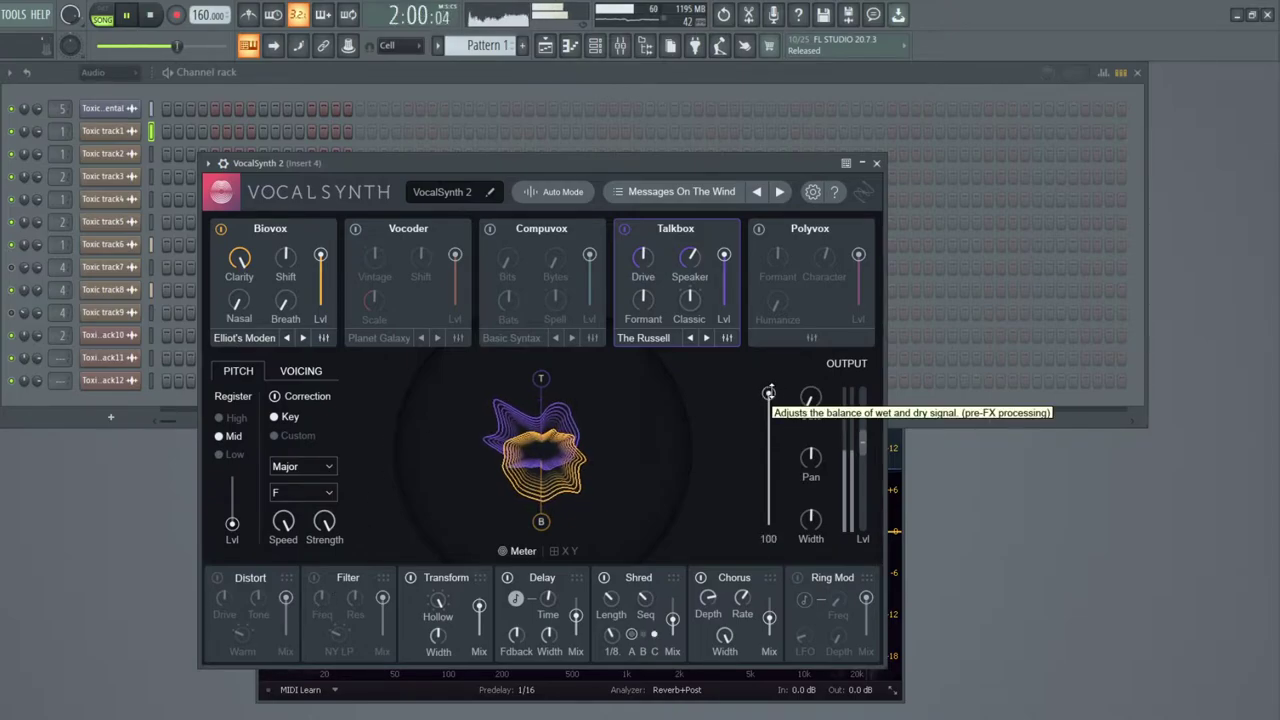
Advance to the Oberon's Keys preset and set pitch correction Strength to 50, trying Speed at 50 before restoring it to maximum.
{"action": "left_click", "coordinate": [780, 191]}
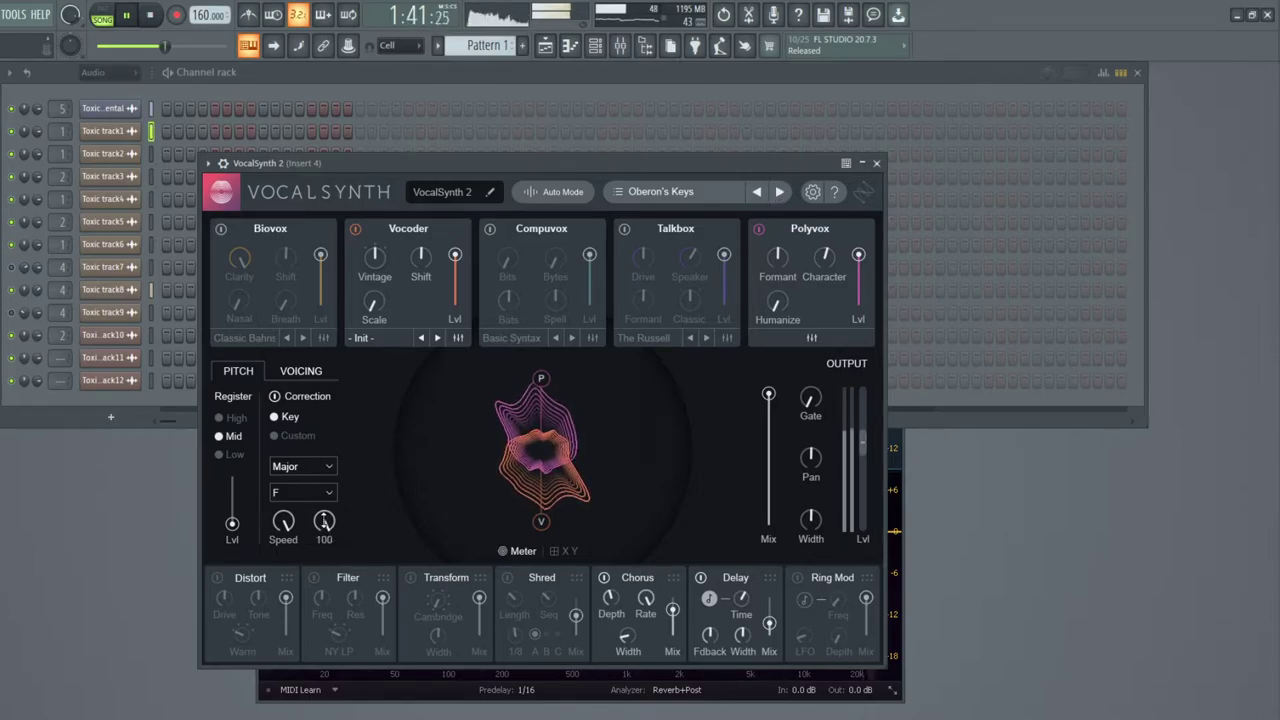
{"action": "left_click_drag", "start_coordinate": [324, 520], "coordinate": [329, 609]}
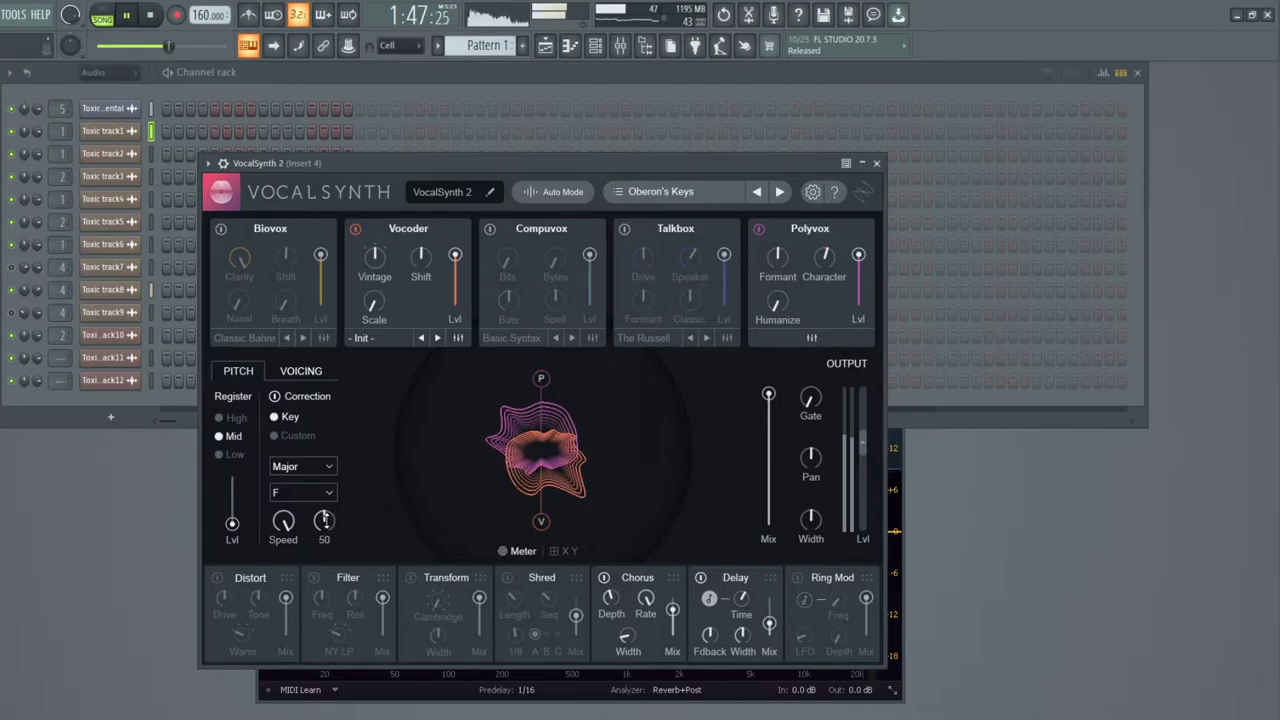
{"action": "left_click_drag", "start_coordinate": [284, 523], "coordinate": [290, 616]}
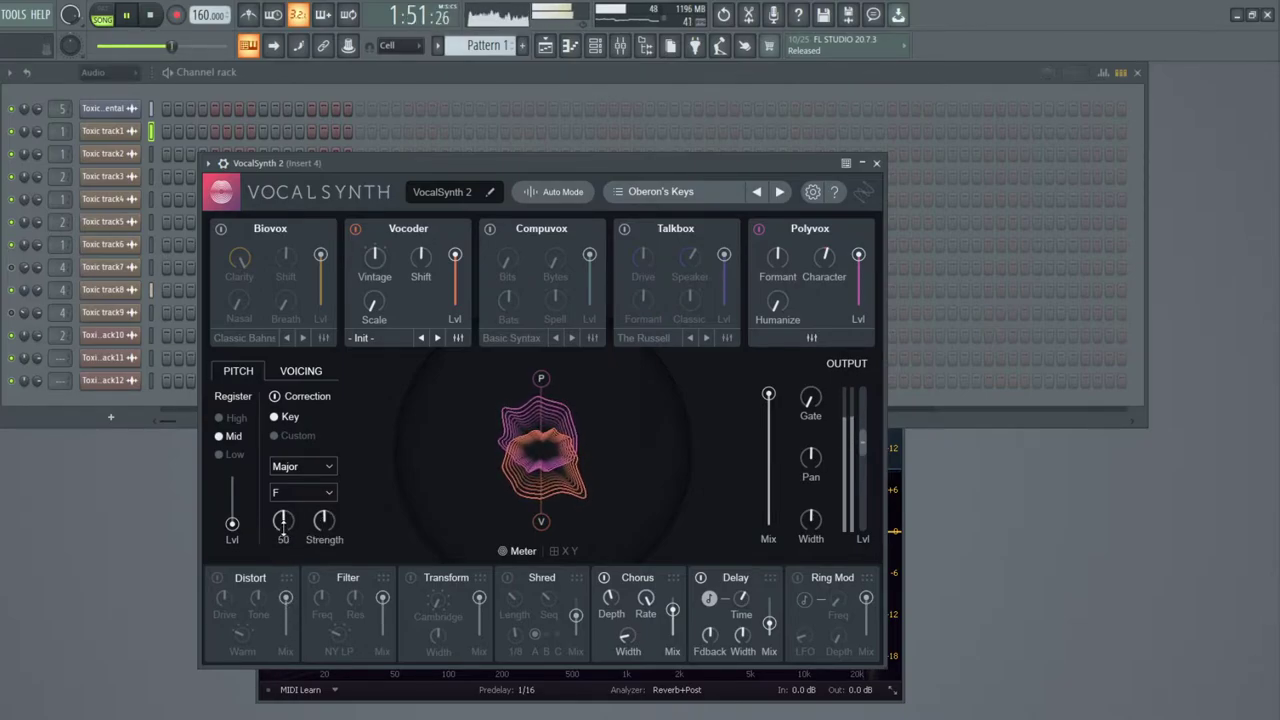
{"action": "left_click_drag", "start_coordinate": [283, 520], "coordinate": [330, 392]}
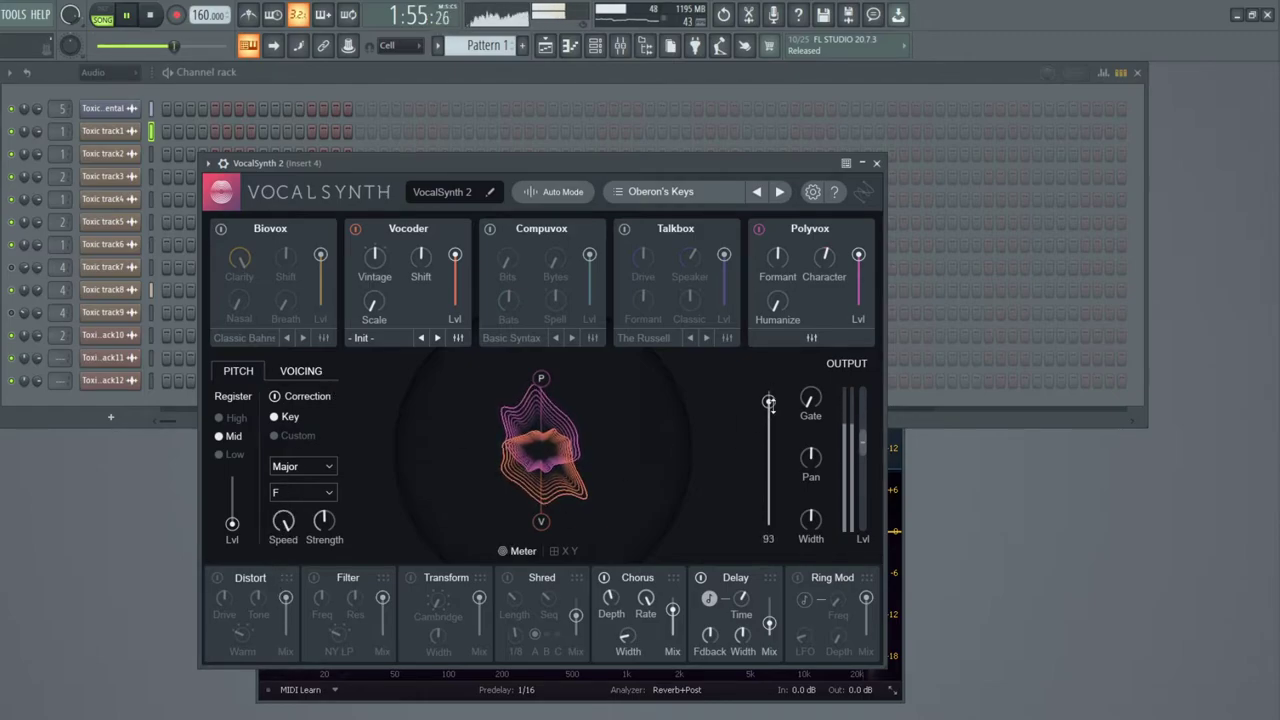
Lower VocalSynth 2's output Mix to 41, change the pitch correction scale to Minor and restart playback.
{"action": "left_click_drag", "start_coordinate": [770, 403], "coordinate": [768, 477]}
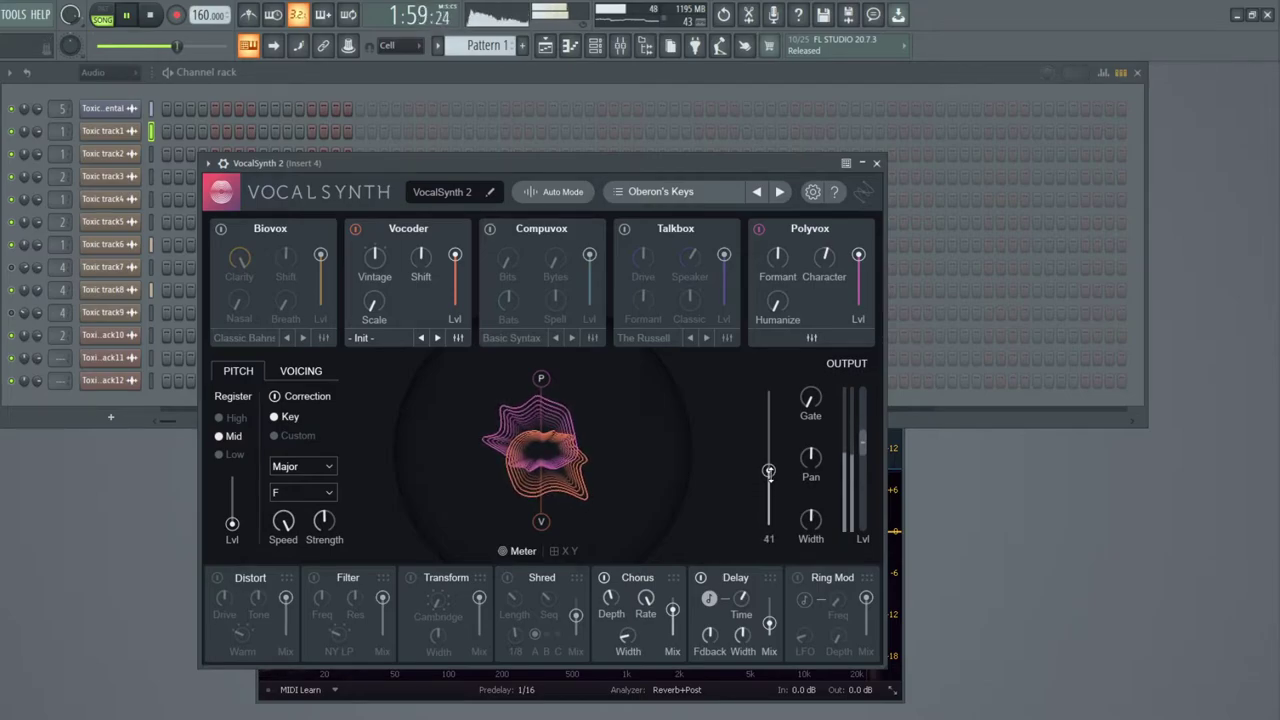
{"action": "left_click", "coordinate": [326, 474]}
{"action": "left_click", "coordinate": [296, 497]}
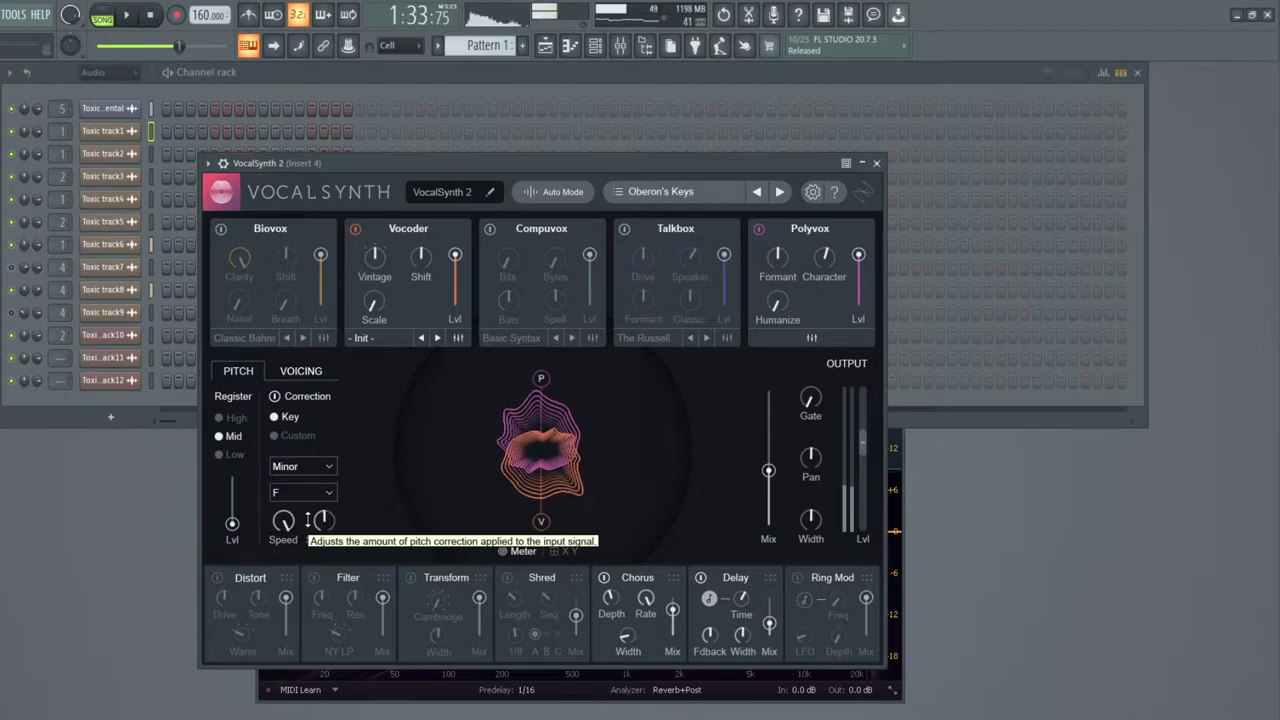
{"action": "key", "text": "space"}
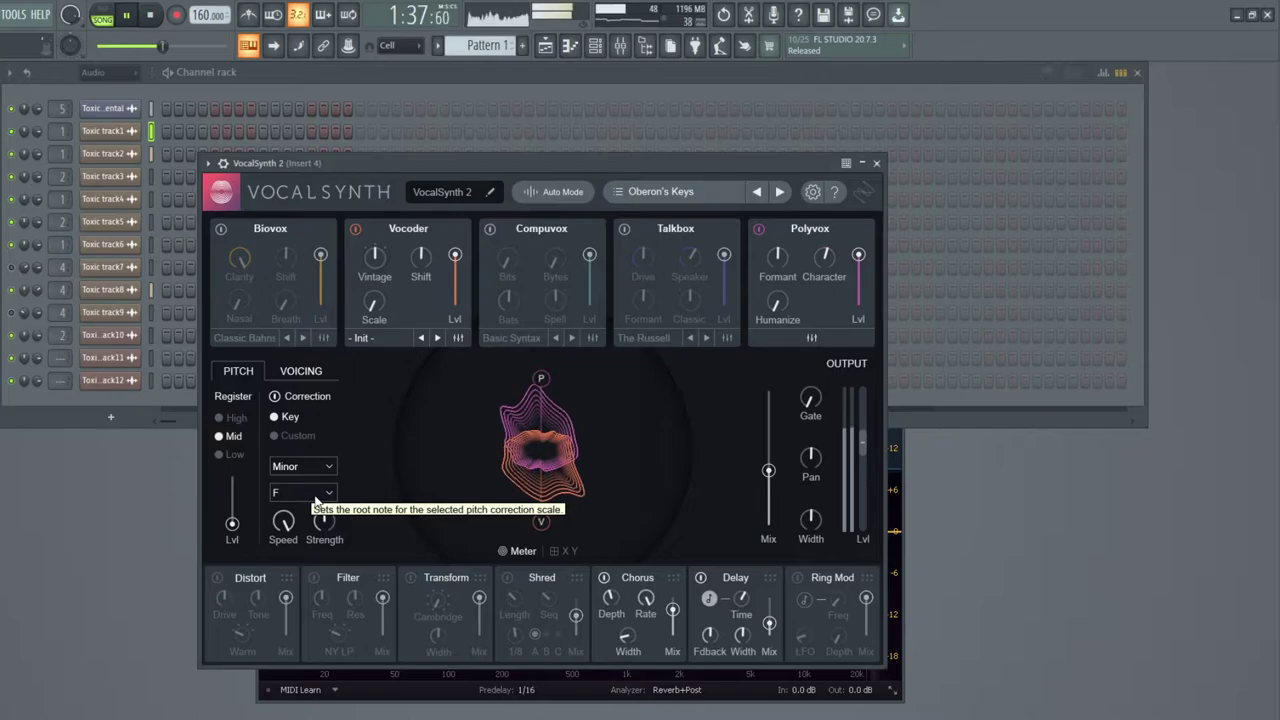
Try an output Width of +81 before narrowing it, and adjust the Mix through 50 and 20 to 27.
{"action": "left_click_drag", "start_coordinate": [768, 470], "coordinate": [768, 438]}
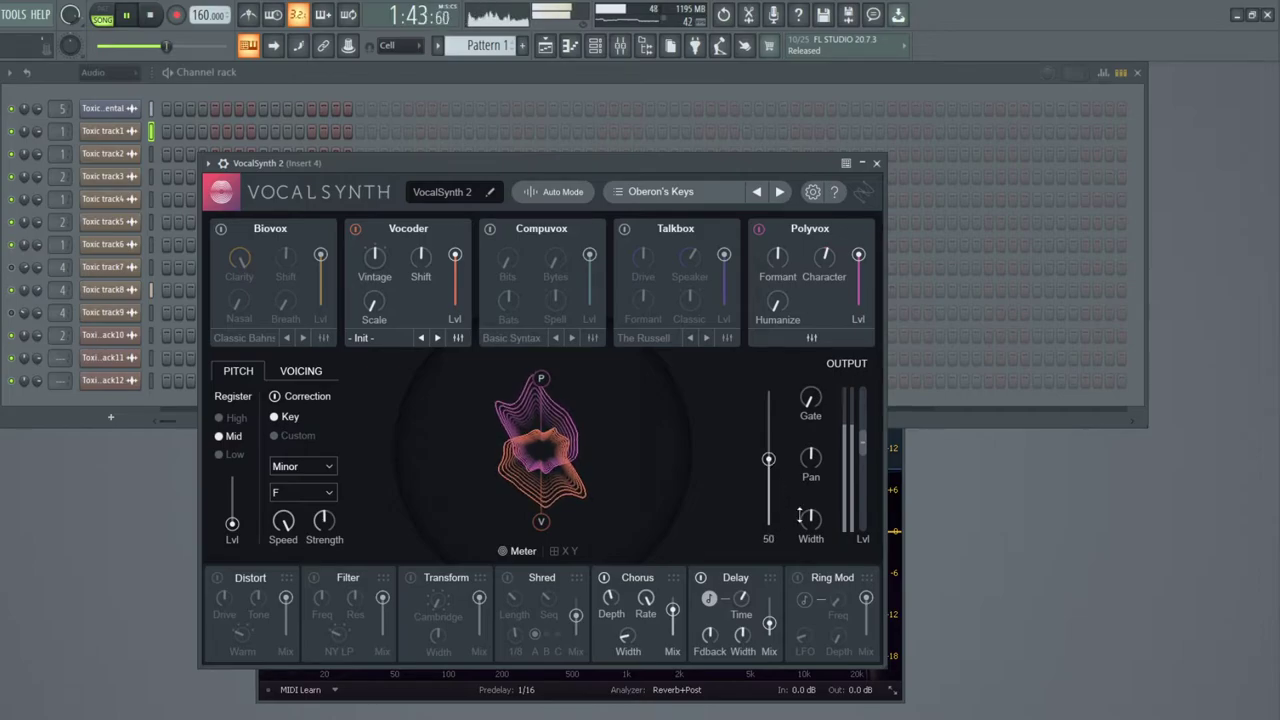
{"action": "left_click_drag", "start_coordinate": [810, 519], "coordinate": [810, 550]}
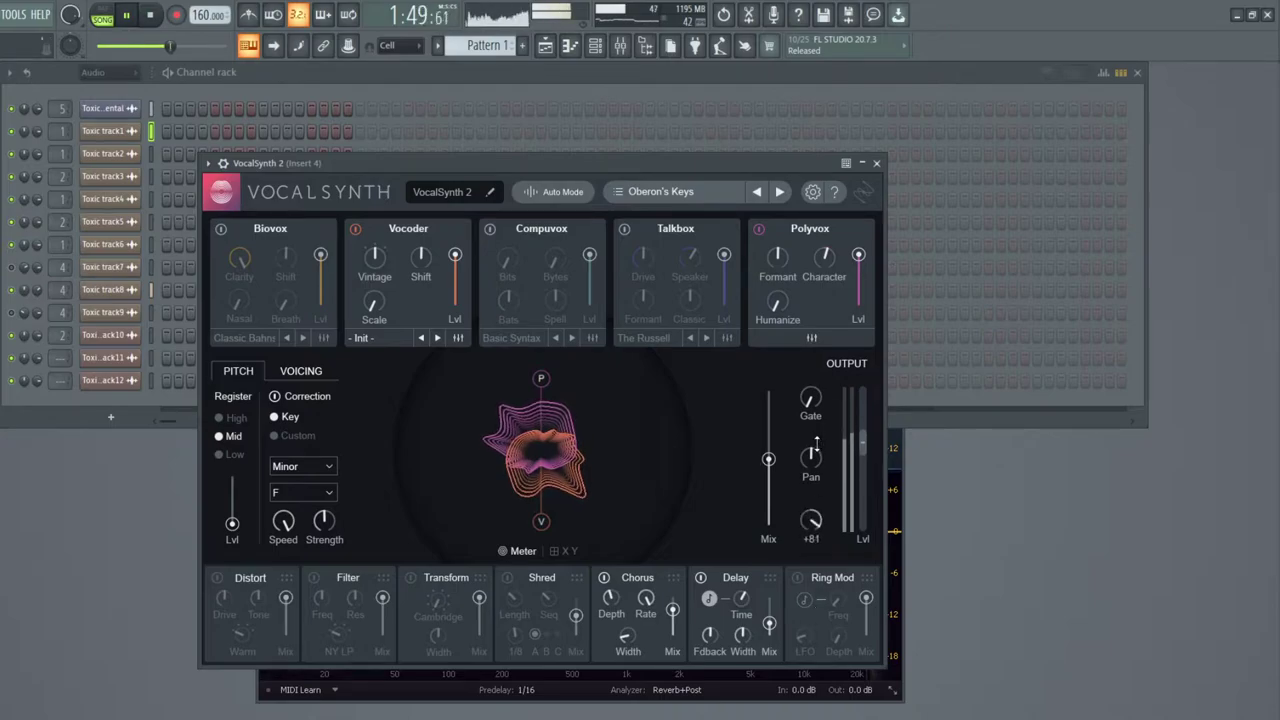
{"action": "left_click_drag", "start_coordinate": [816, 446], "coordinate": [810, 499]}
{"action": "left_click_drag", "start_coordinate": [804, 552], "coordinate": [803, 559]}
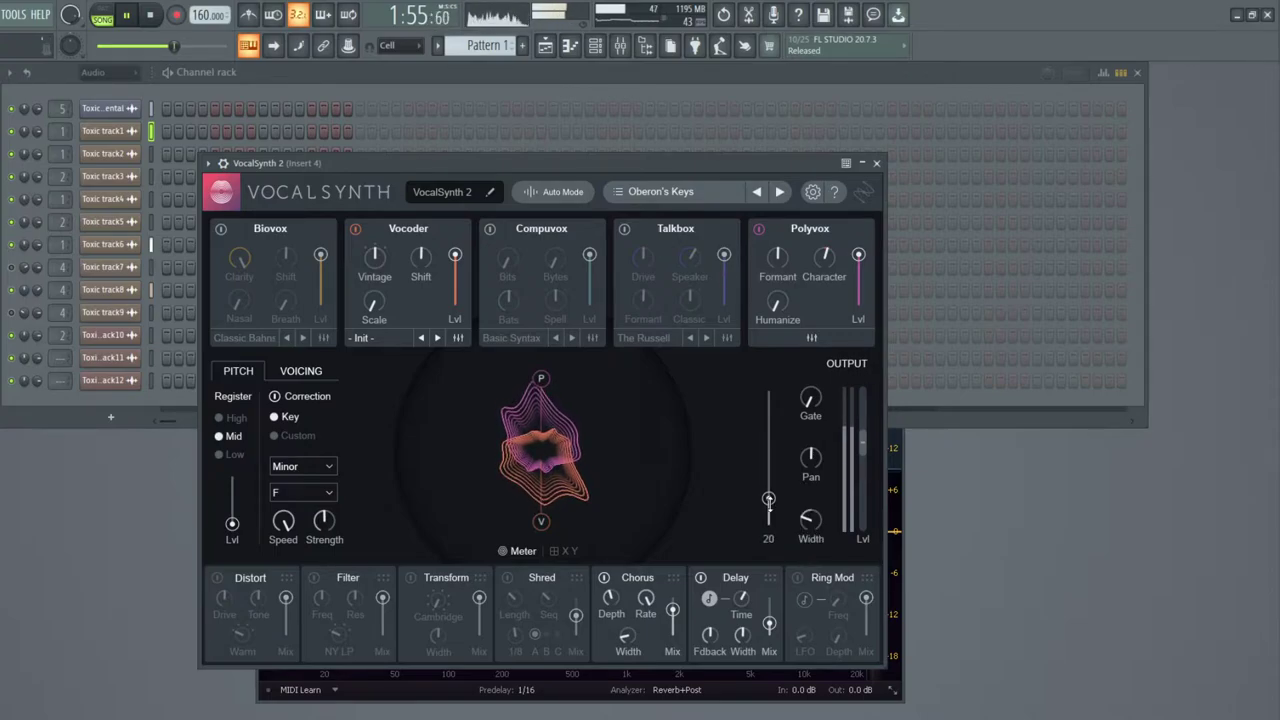
{"action": "left_click_drag", "start_coordinate": [768, 499], "coordinate": [768, 490]}
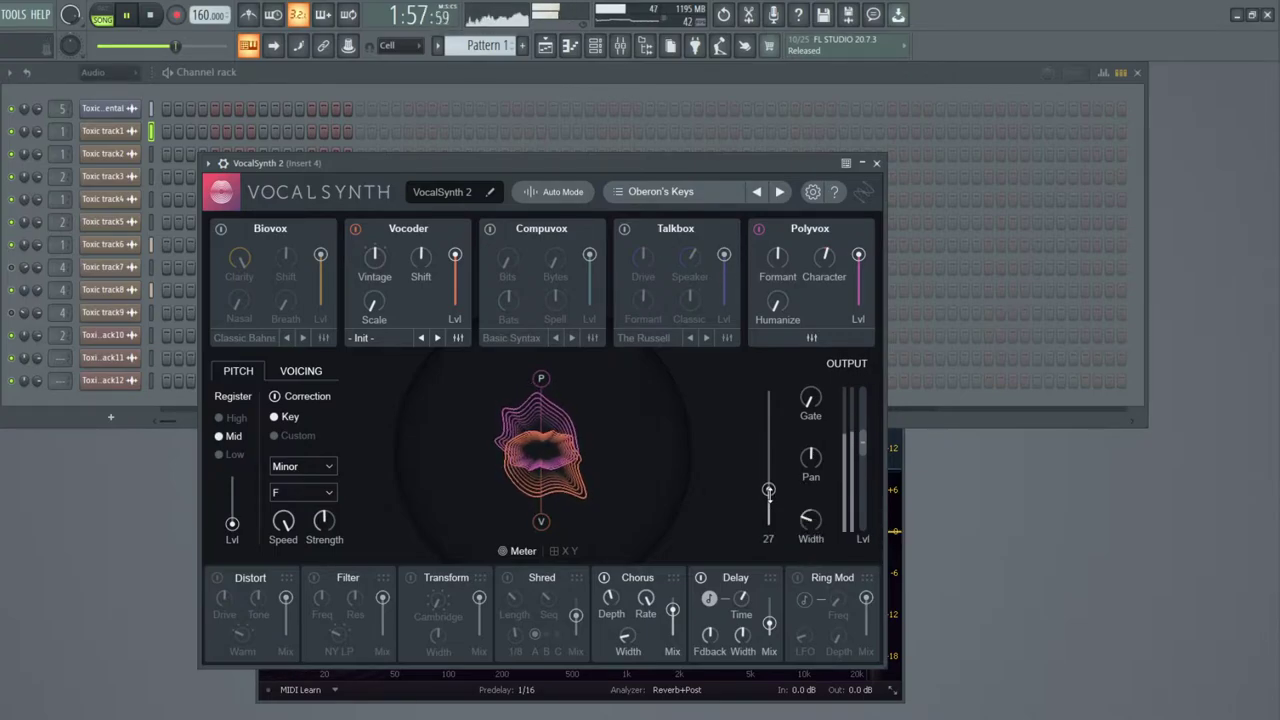
Advance to the Sarchastic Vowels preset and raise the output Mix to 76.
{"action": "left_click", "coordinate": [784, 197]}
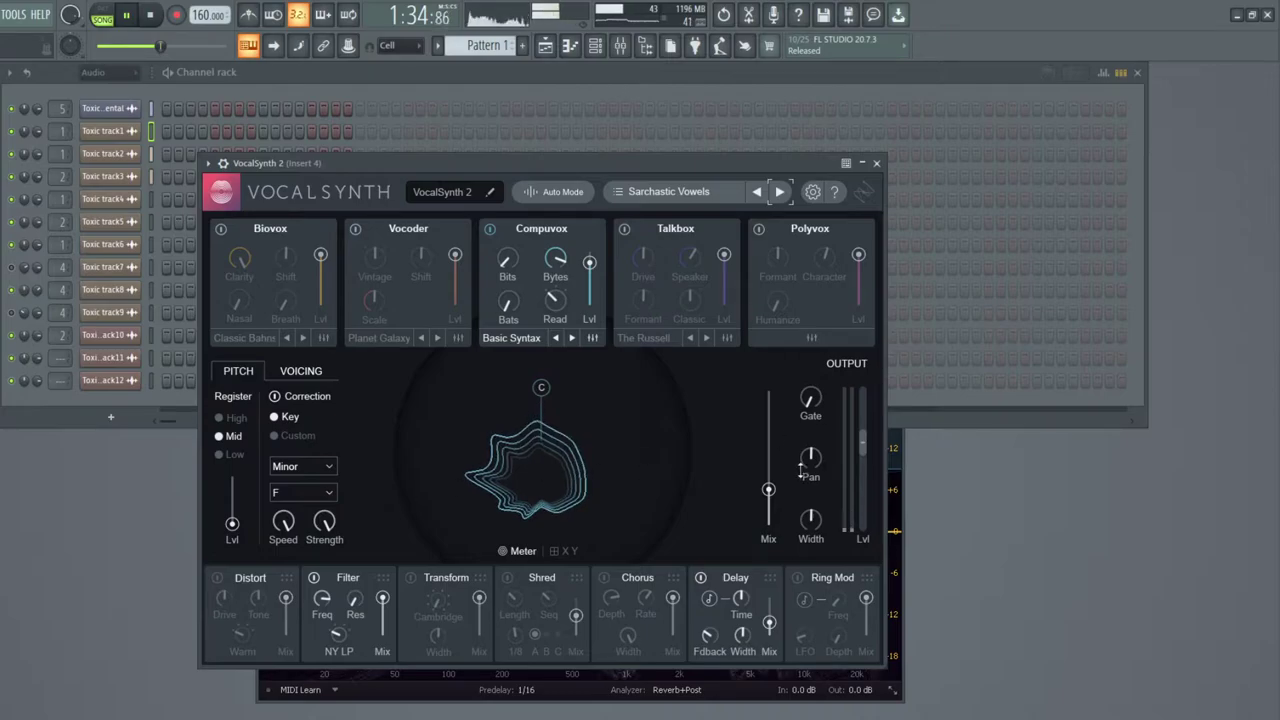
{"action": "left_click_drag", "start_coordinate": [768, 489], "coordinate": [768, 422]}
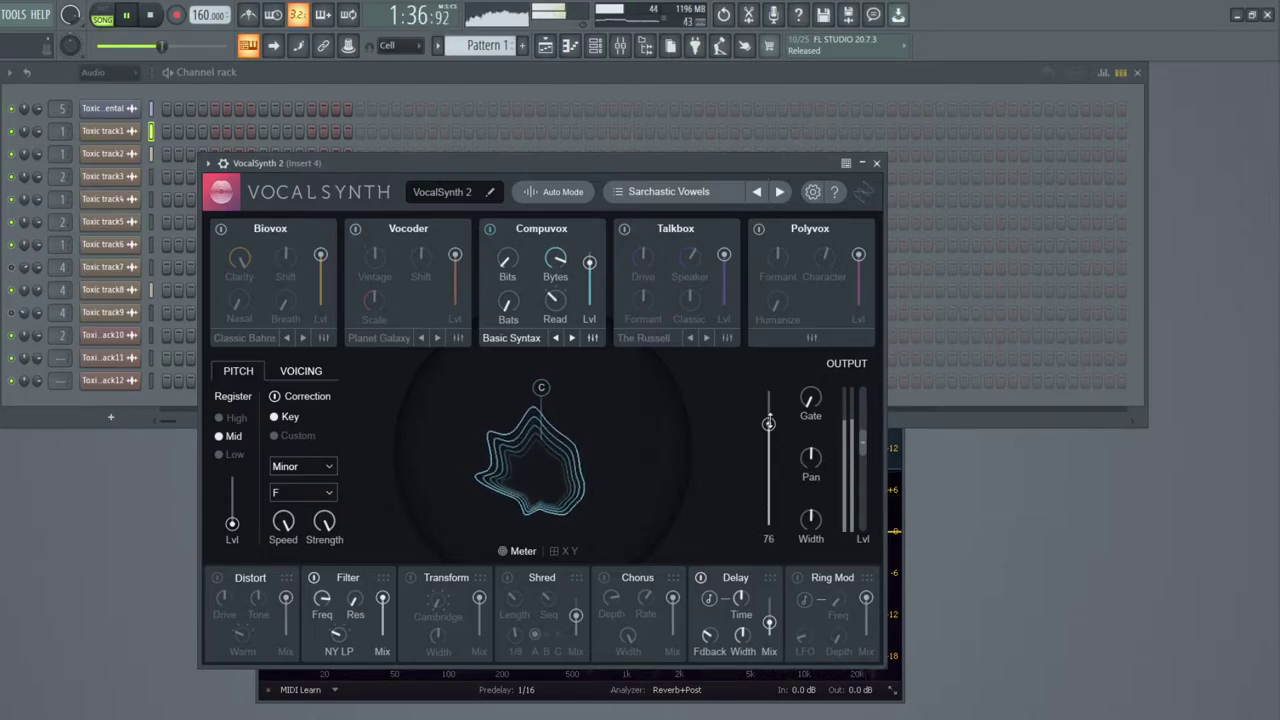
Set the pitch correction root note to C with the Chromatic scale, and lower the output Mix to 50.
{"action": "left_click", "coordinate": [305, 493]}
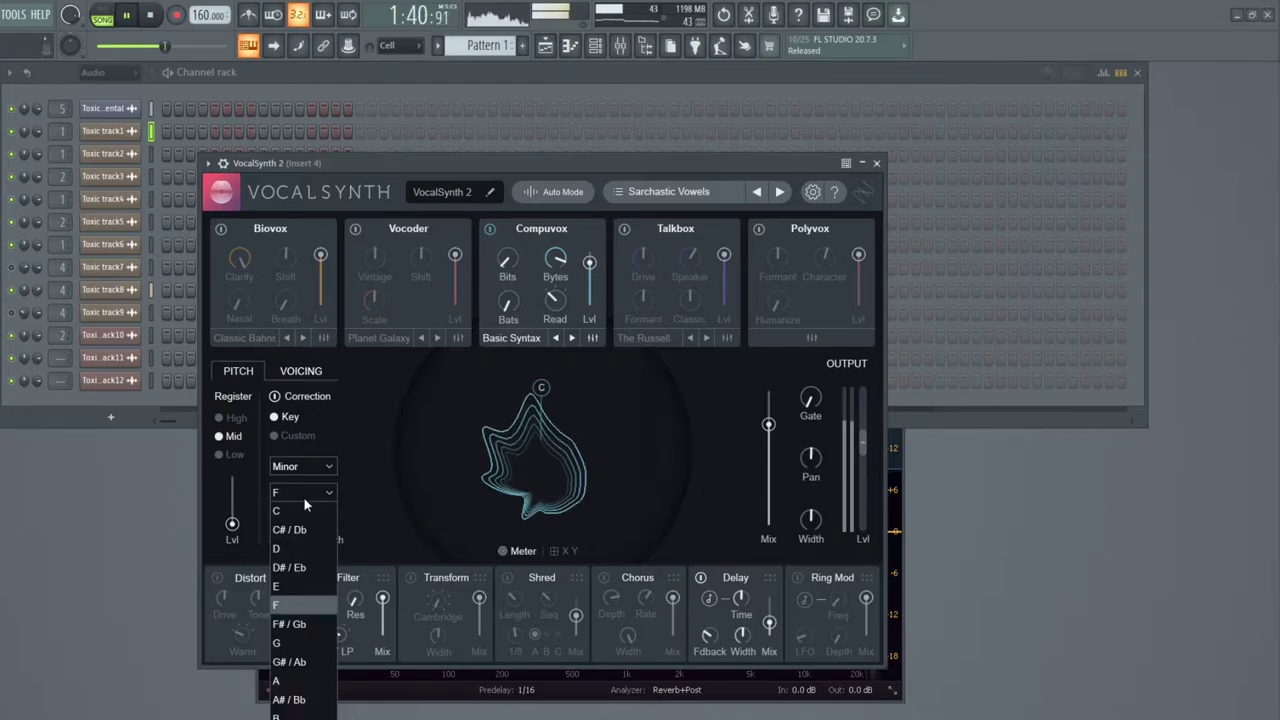
{"action": "left_click", "coordinate": [306, 512]}
{"action": "left_click", "coordinate": [310, 466]}
{"action": "left_click", "coordinate": [311, 482]}
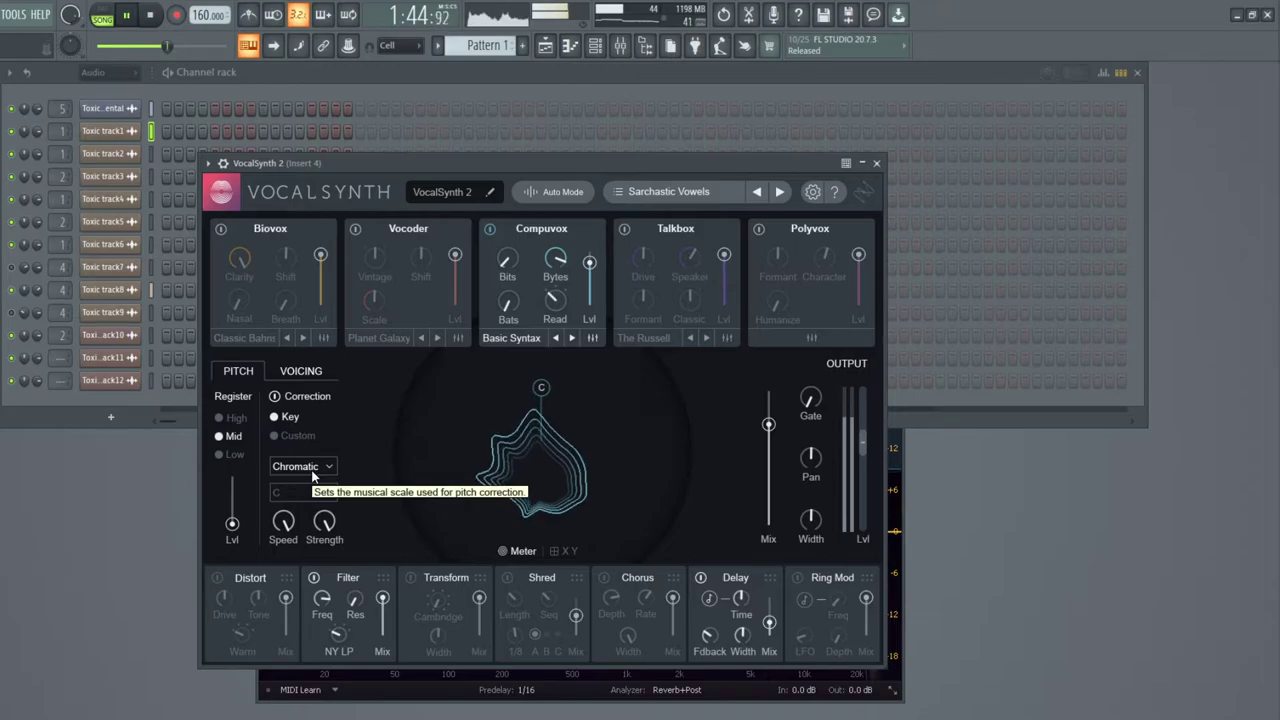
{"action": "left_click_drag", "start_coordinate": [768, 424], "coordinate": [768, 459]}
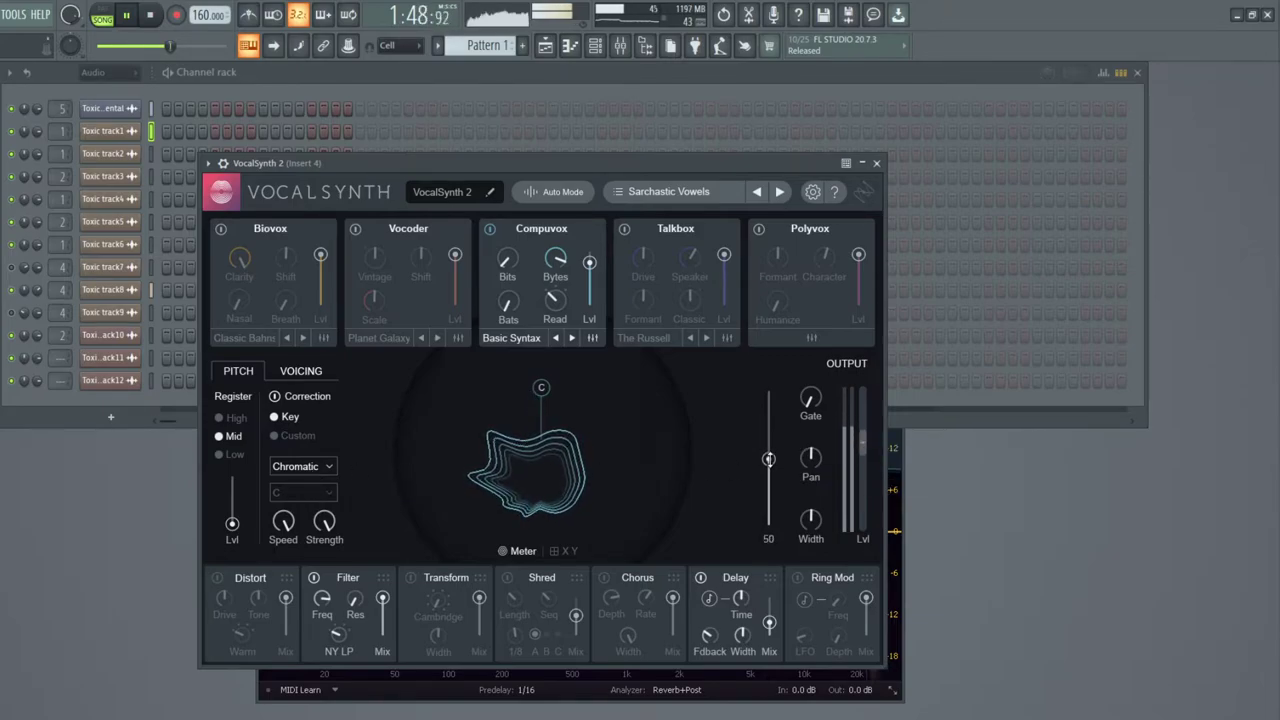
Set the pitch correction key to C Major and raise the output Mix to 98.
{"action": "left_click", "coordinate": [282, 469]}
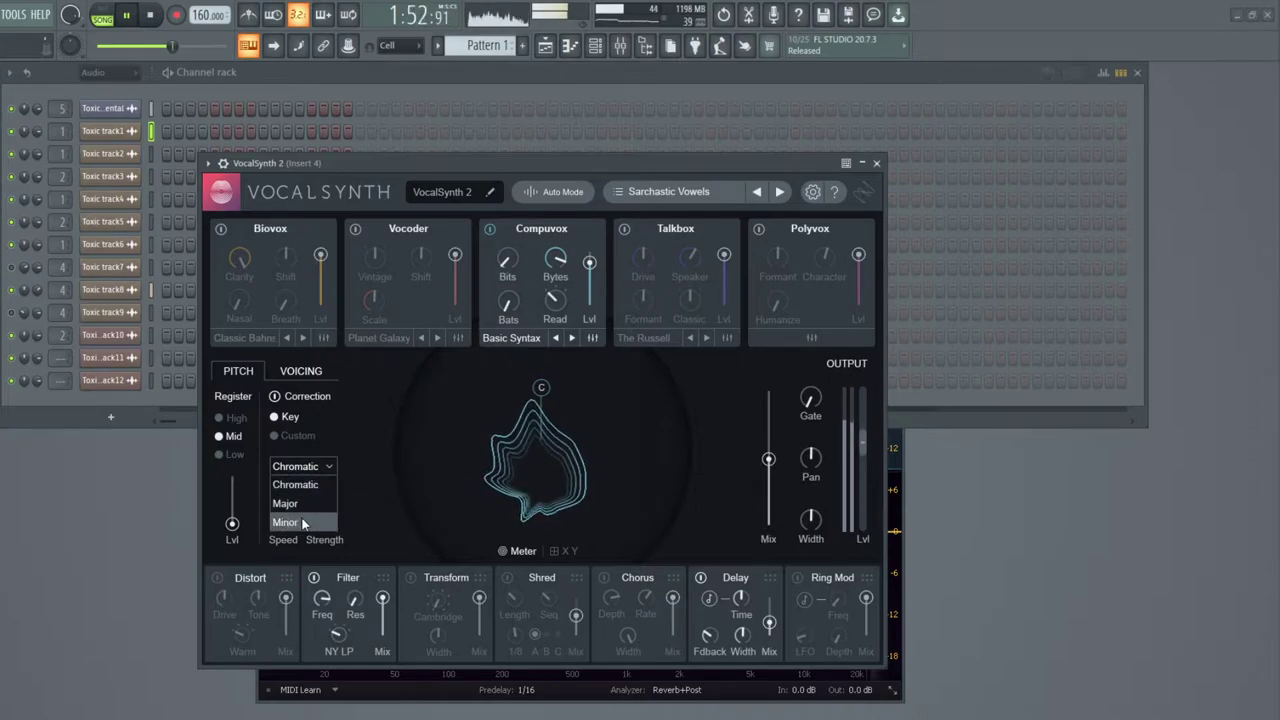
{"action": "left_click", "coordinate": [302, 505]}
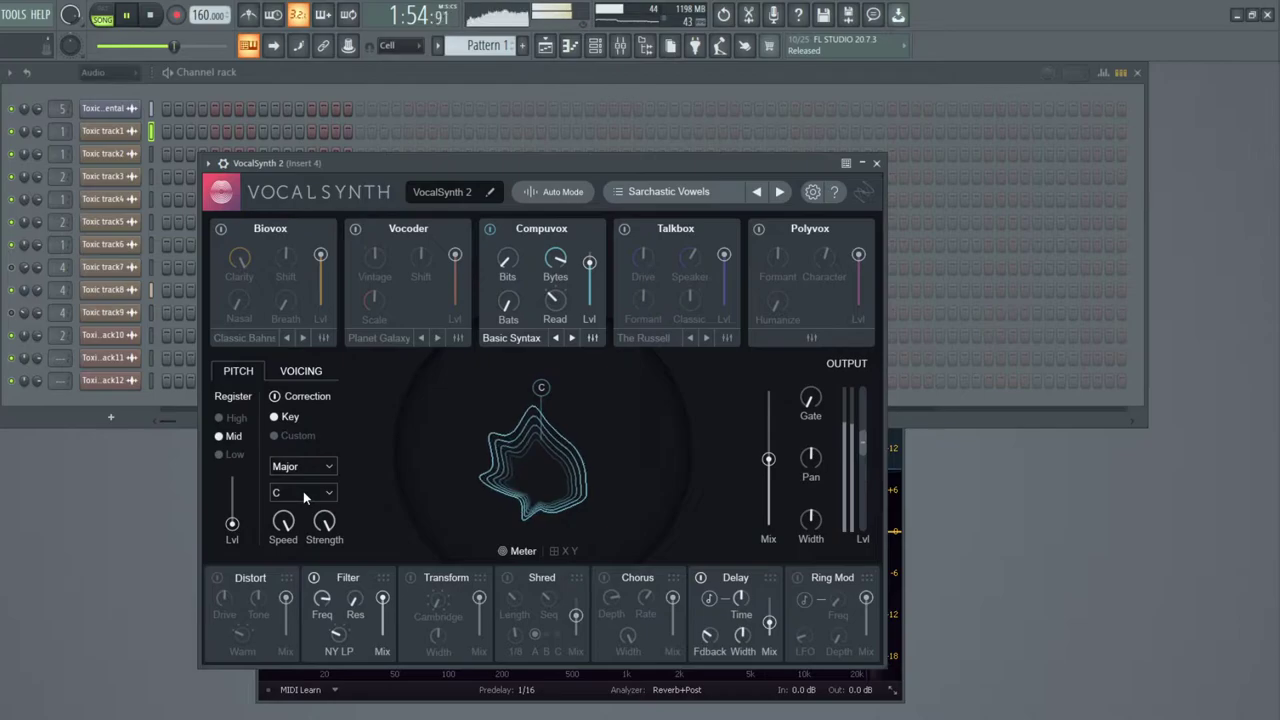
{"action": "left_click", "coordinate": [303, 491]}
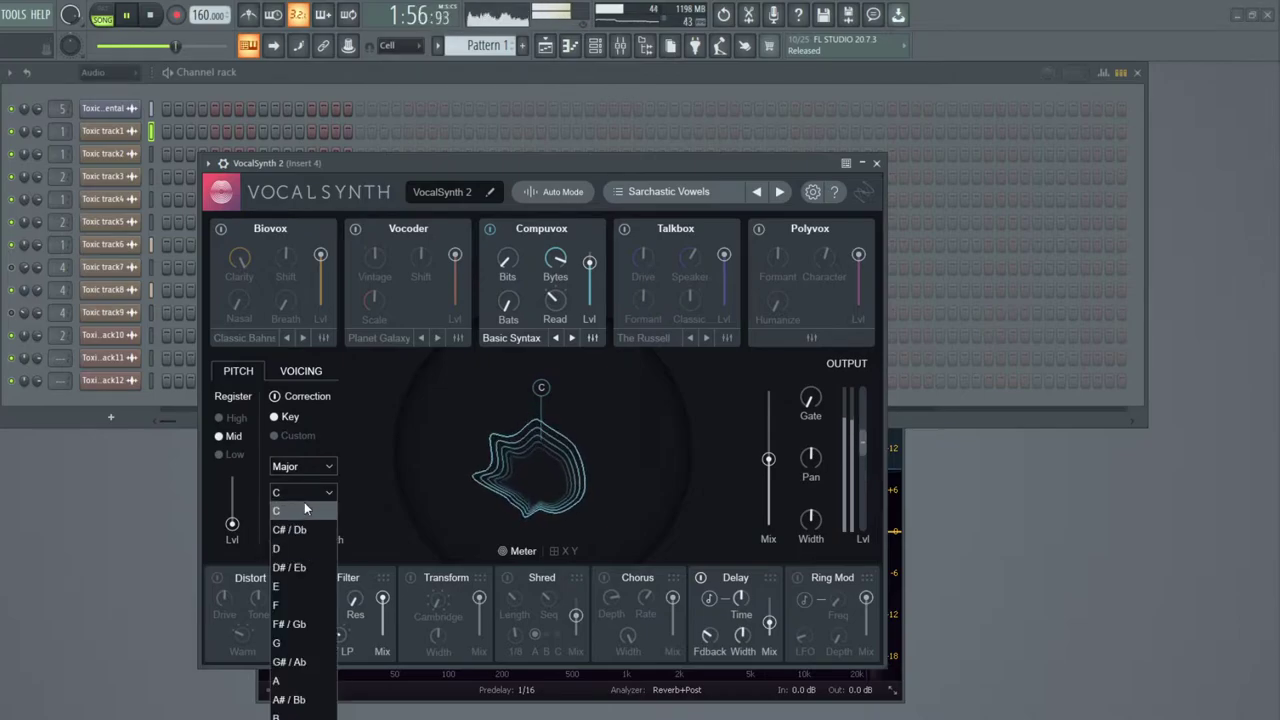
{"action": "left_click", "coordinate": [305, 509]}
{"action": "left_click_drag", "start_coordinate": [769, 460], "coordinate": [769, 395]}
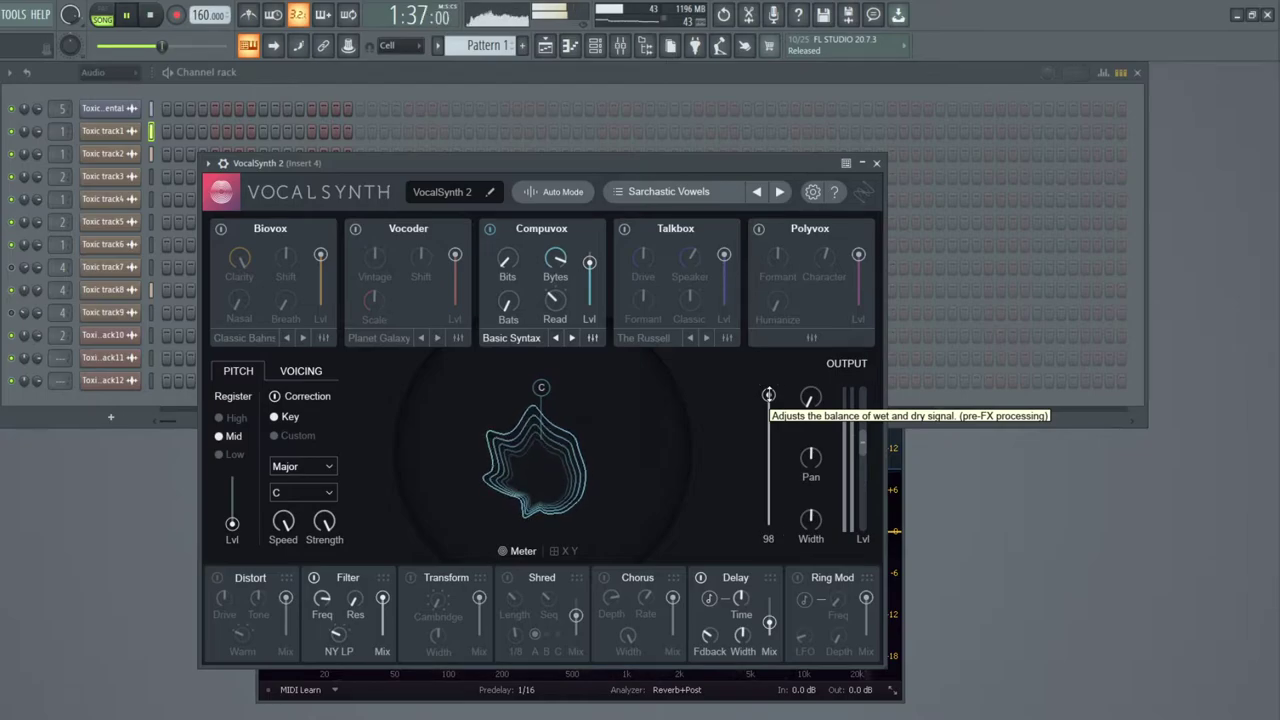
Turn off pitch correction for the Sarchastic Vowels preset in VocalSynth 2, check its voicing settings, and lower the mix to 39.
{"action": "left_click_drag", "start_coordinate": [768, 395], "coordinate": [768, 459]}
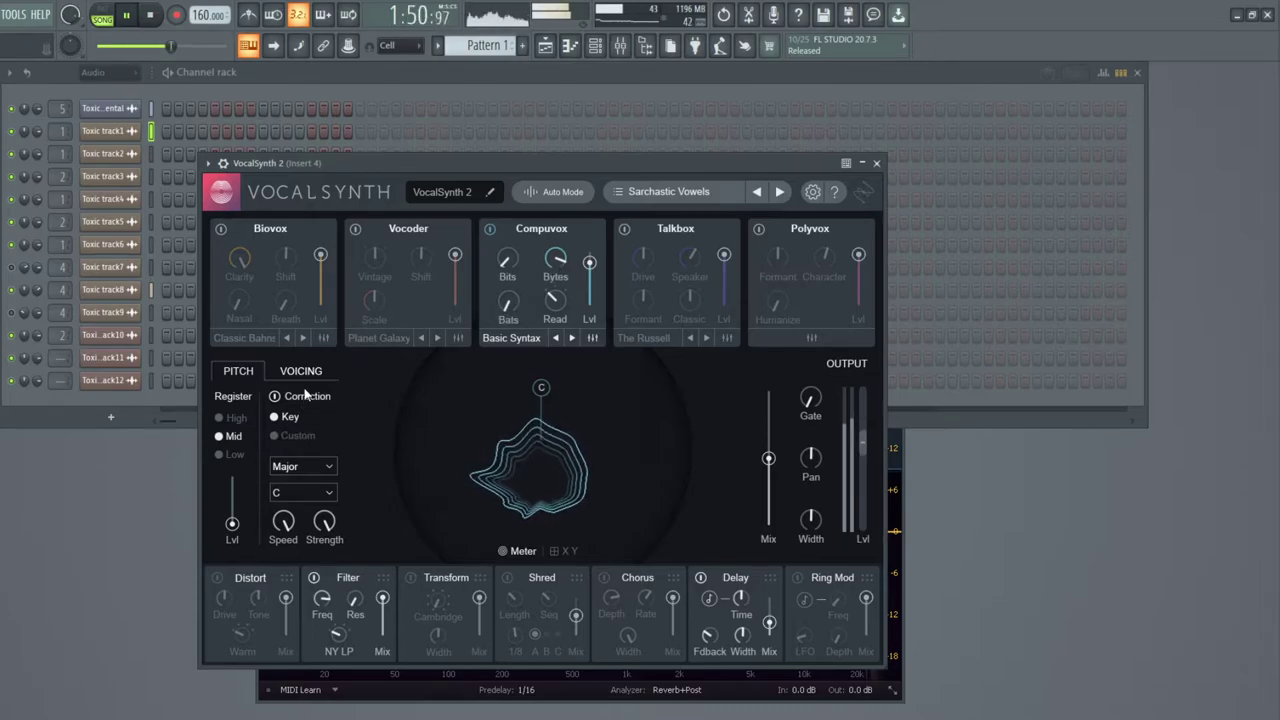
{"action": "left_click", "coordinate": [275, 398]}
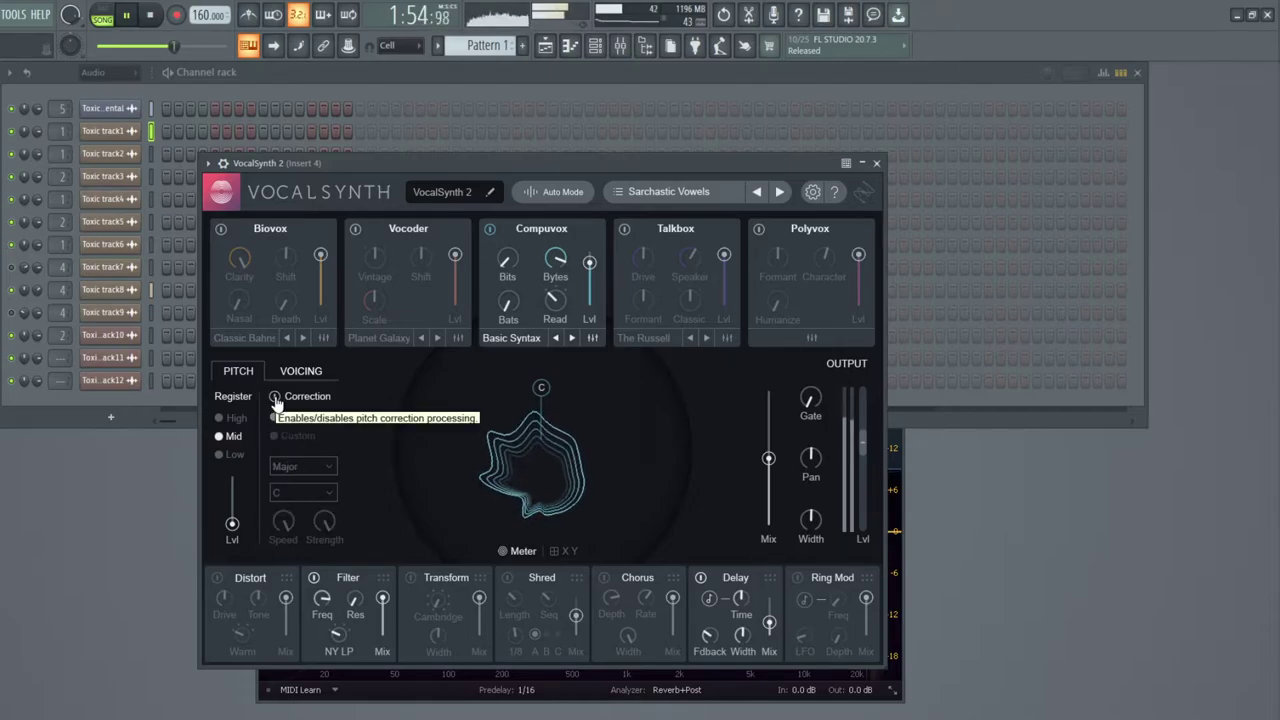
{"action": "left_click", "coordinate": [300, 374]}
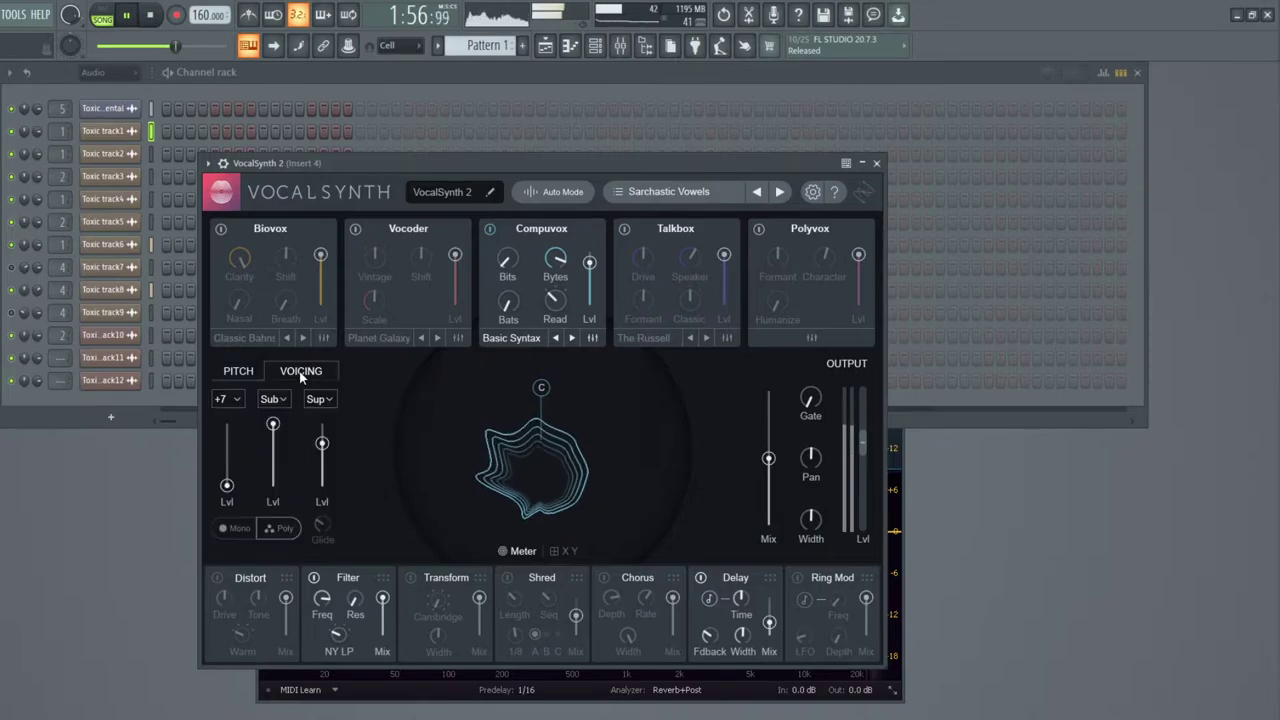
{"action": "left_click", "coordinate": [240, 372]}
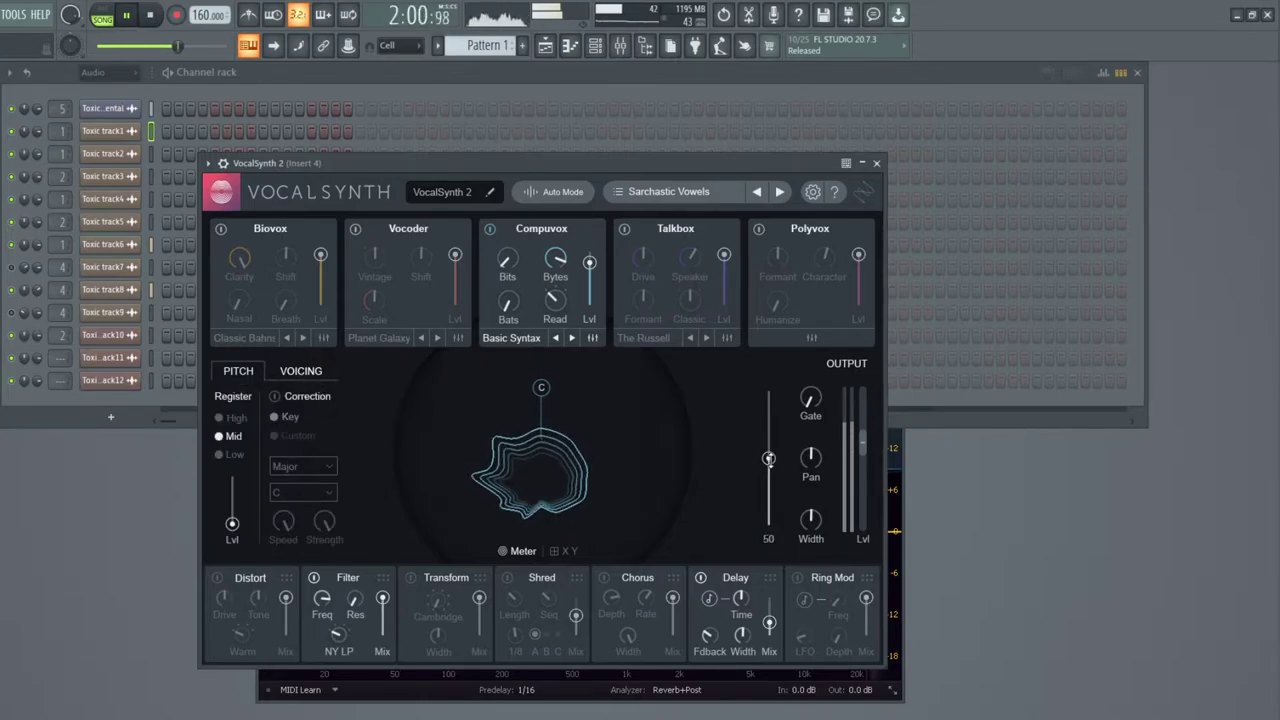
{"action": "mouse_move", "coordinate": [768, 445]}
{"action": "left_mouse_down"}
{"action": "mouse_move", "coordinate": [768, 403]}
{"action": "mouse_move", "coordinate": [768, 448]}
{"action": "left_mouse_up"}
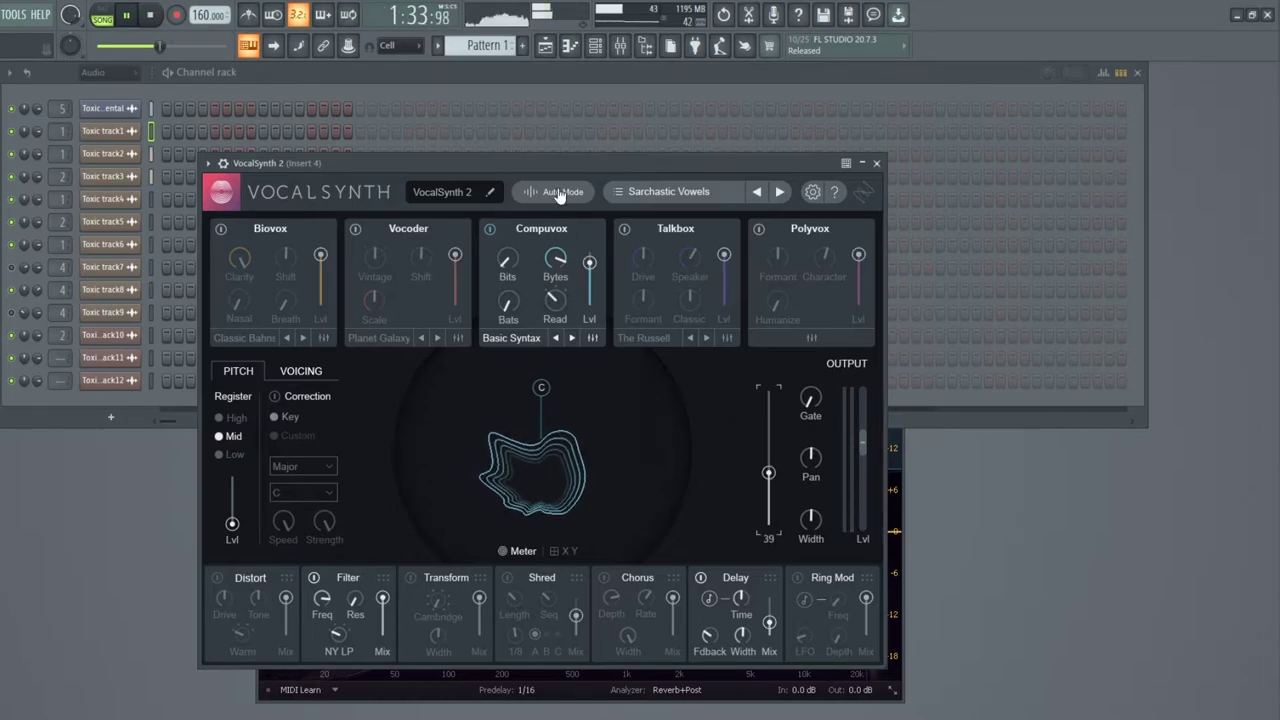
Load the Surfing The Sun preset in VocalSynth 2, turn off pitch correction and raise the wet/dry mix.
{"action": "left_click", "coordinate": [779, 191]}
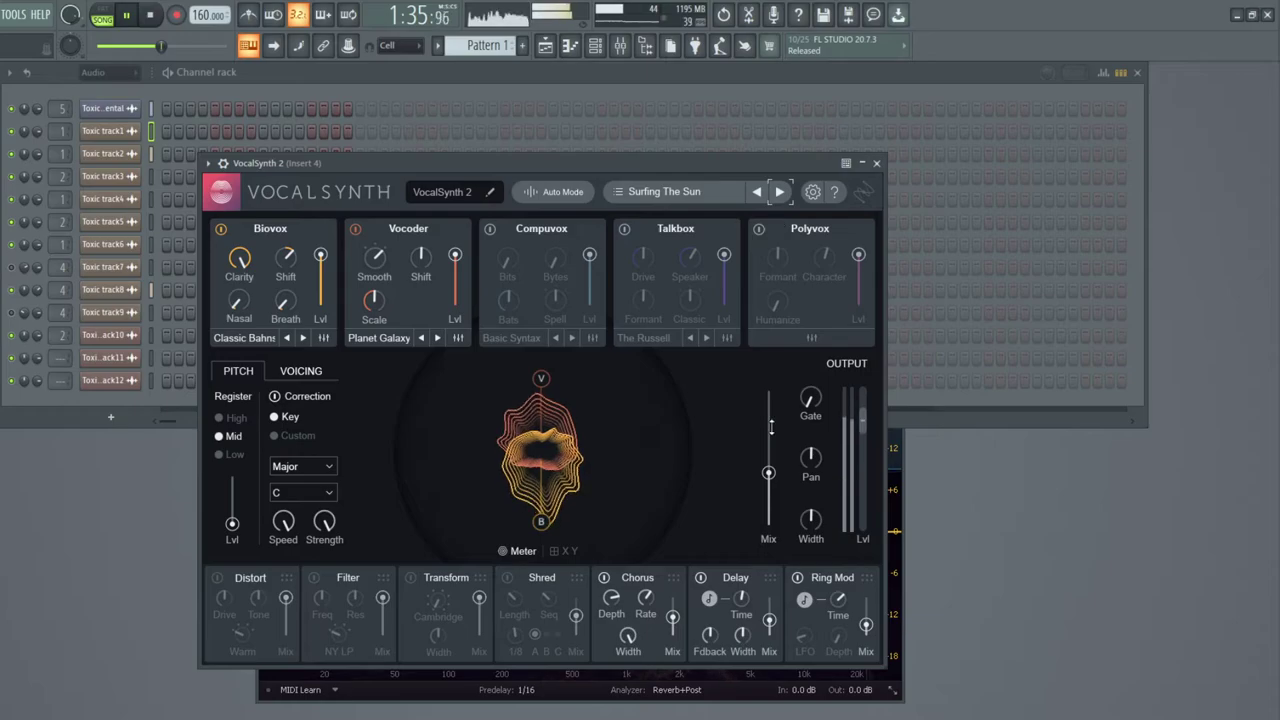
{"action": "left_click", "coordinate": [276, 397]}
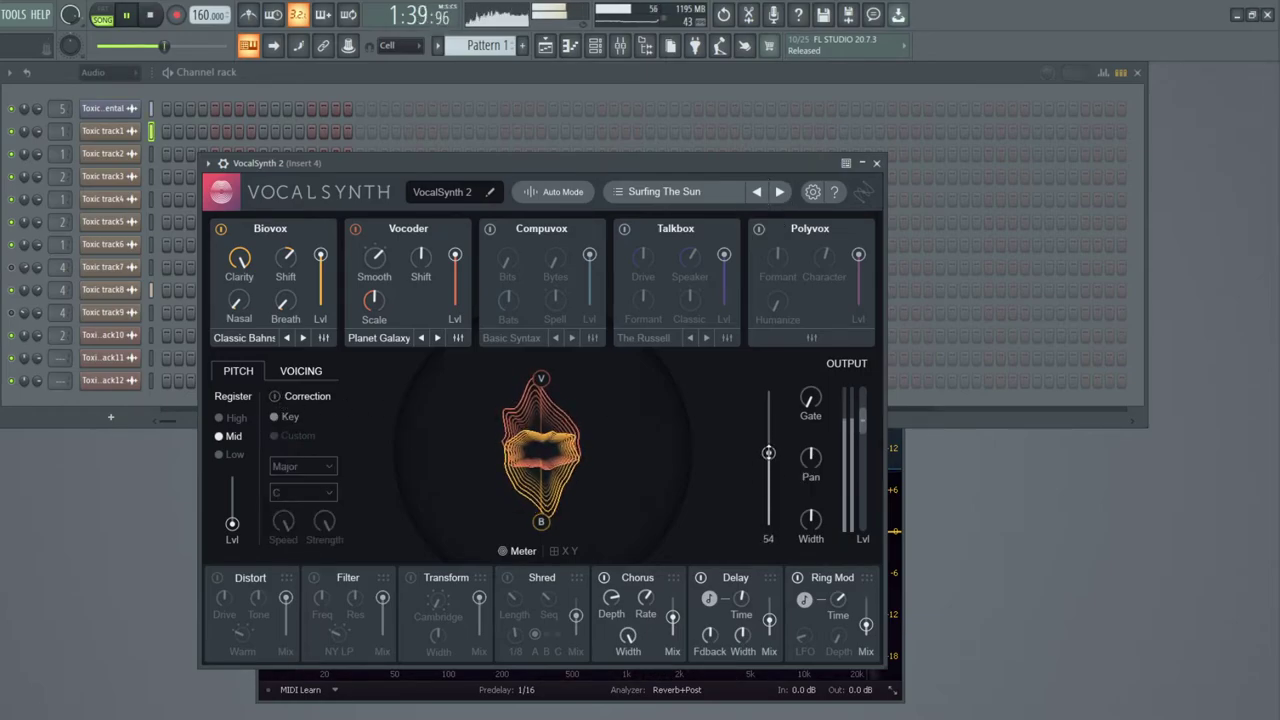
{"action": "left_click_drag", "start_coordinate": [768, 397], "coordinate": [768, 403]}
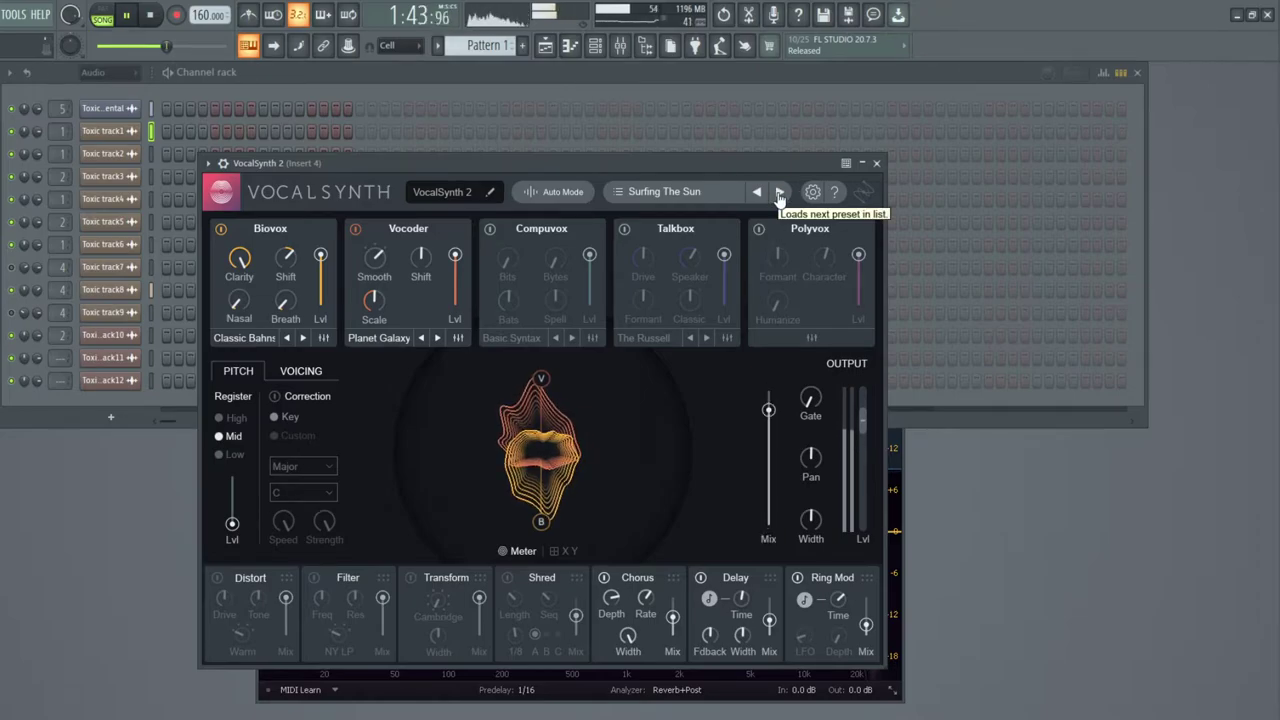
Audition further VocalSynth 2 presets, settle on Creepy Spirits and lower its wet/dry mix to 39.
{"action": "left_click", "coordinate": [779, 193]}
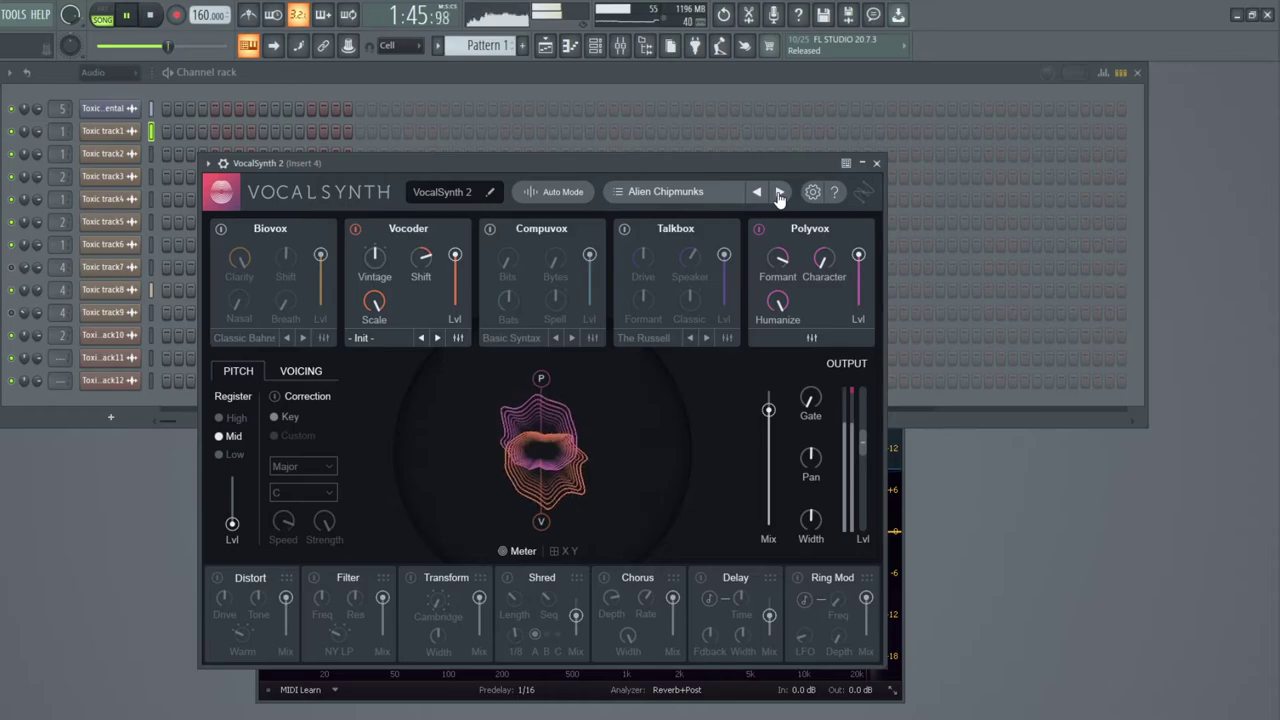
{"action": "left_click", "coordinate": [779, 193]}
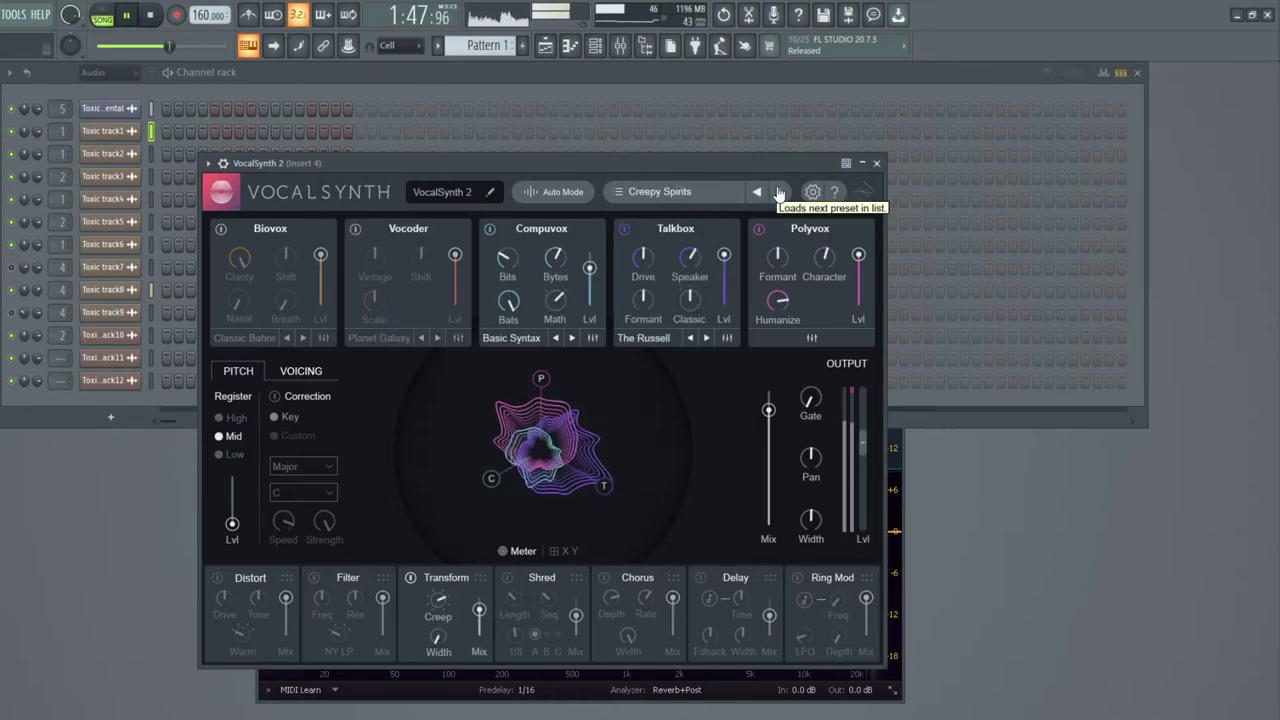
{"action": "left_click", "coordinate": [779, 193]}
{"action": "left_click", "coordinate": [757, 192]}
{"action": "left_click_drag", "start_coordinate": [769, 408], "coordinate": [769, 473]}
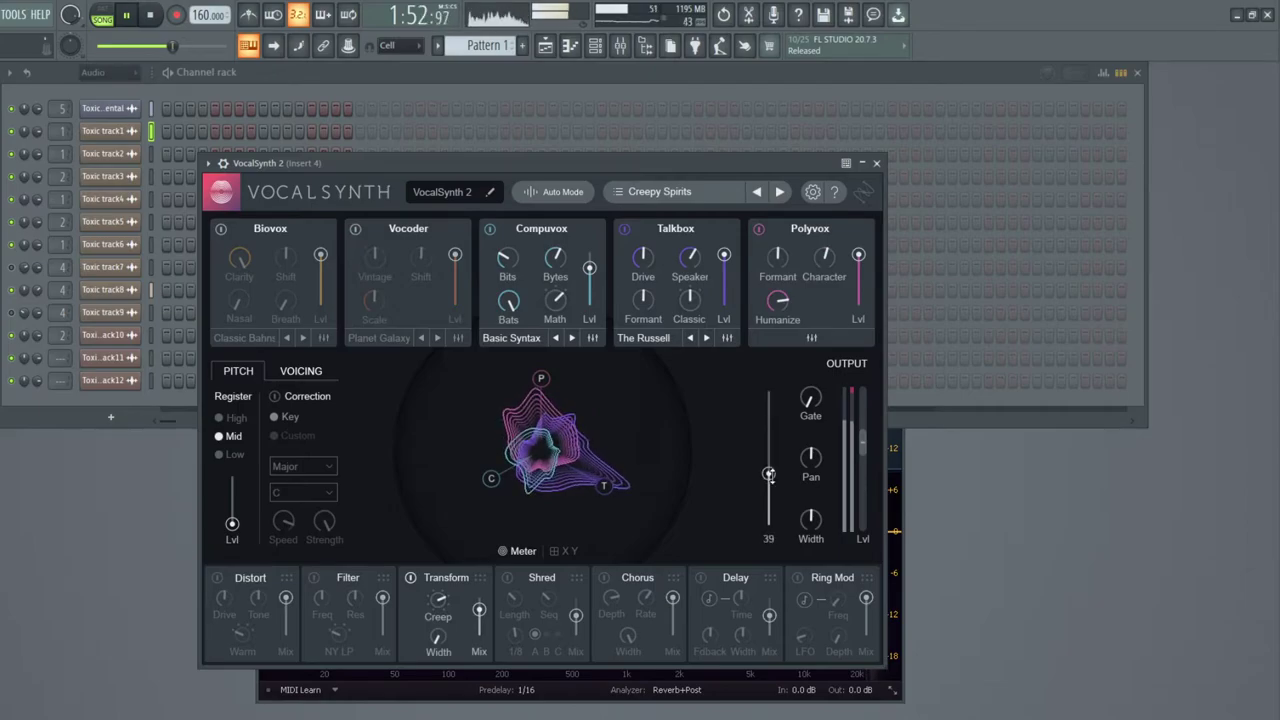
Close the VocalSynth 2 window and set the Space of the FabFilter Pro-R reverb to 1.25 s.
{"action": "left_click", "coordinate": [876, 163]}
{"action": "left_click", "coordinate": [845, 440]}
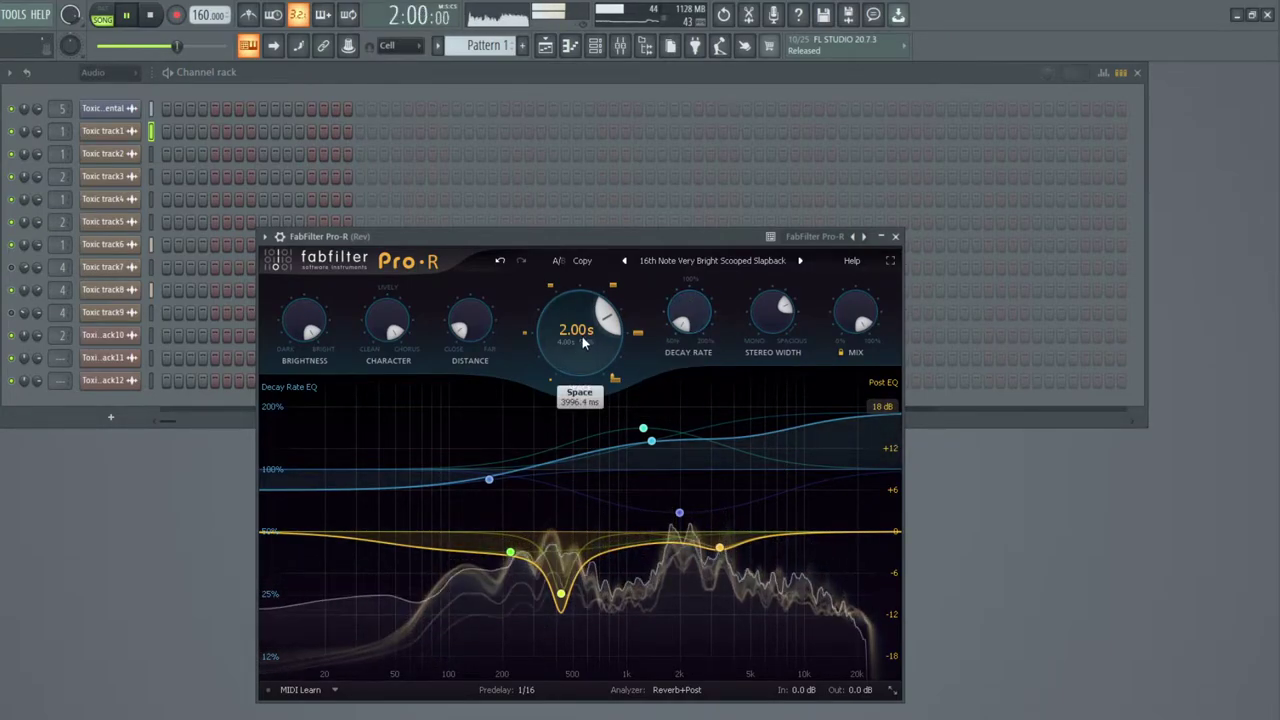
{"action": "left_click_drag", "start_coordinate": [577, 331], "coordinate": [585, 387]}
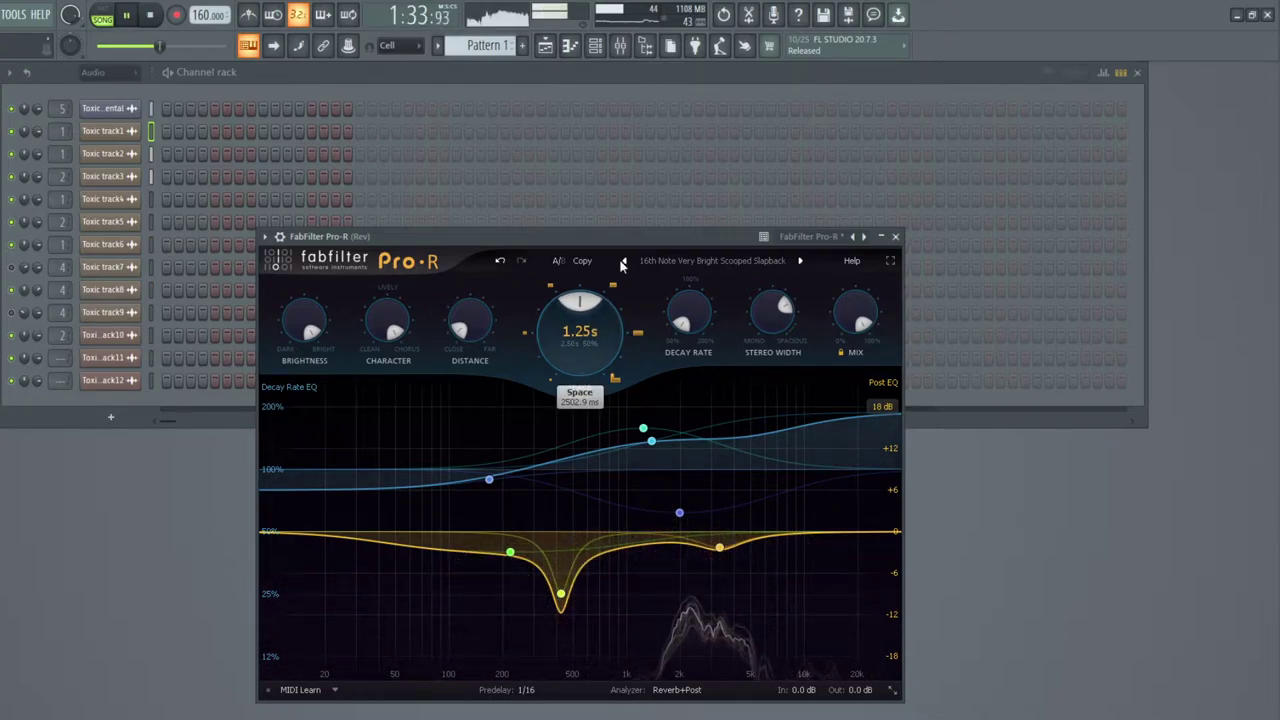
Unmute Toxic track7 and Toxic track9 in the channel rack, and bring the Pro-R window back in front.
{"action": "left_click", "coordinate": [612, 47]}
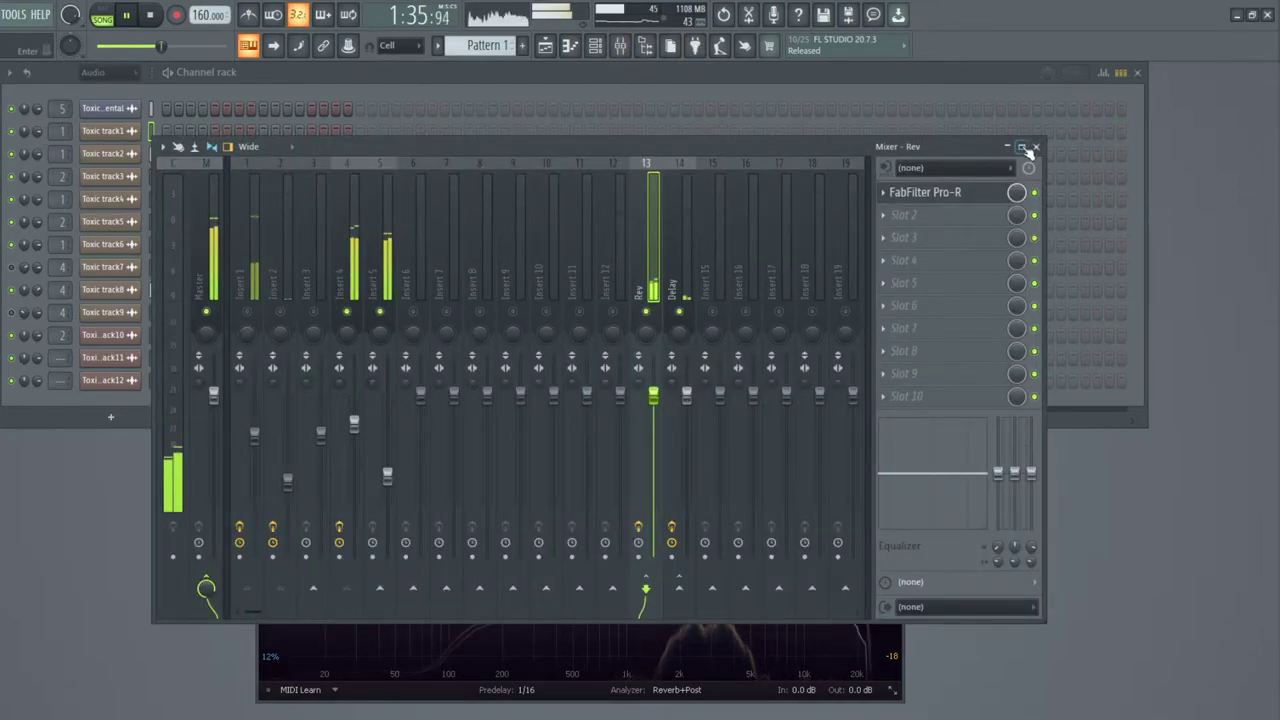
{"action": "left_click", "coordinate": [1036, 148]}
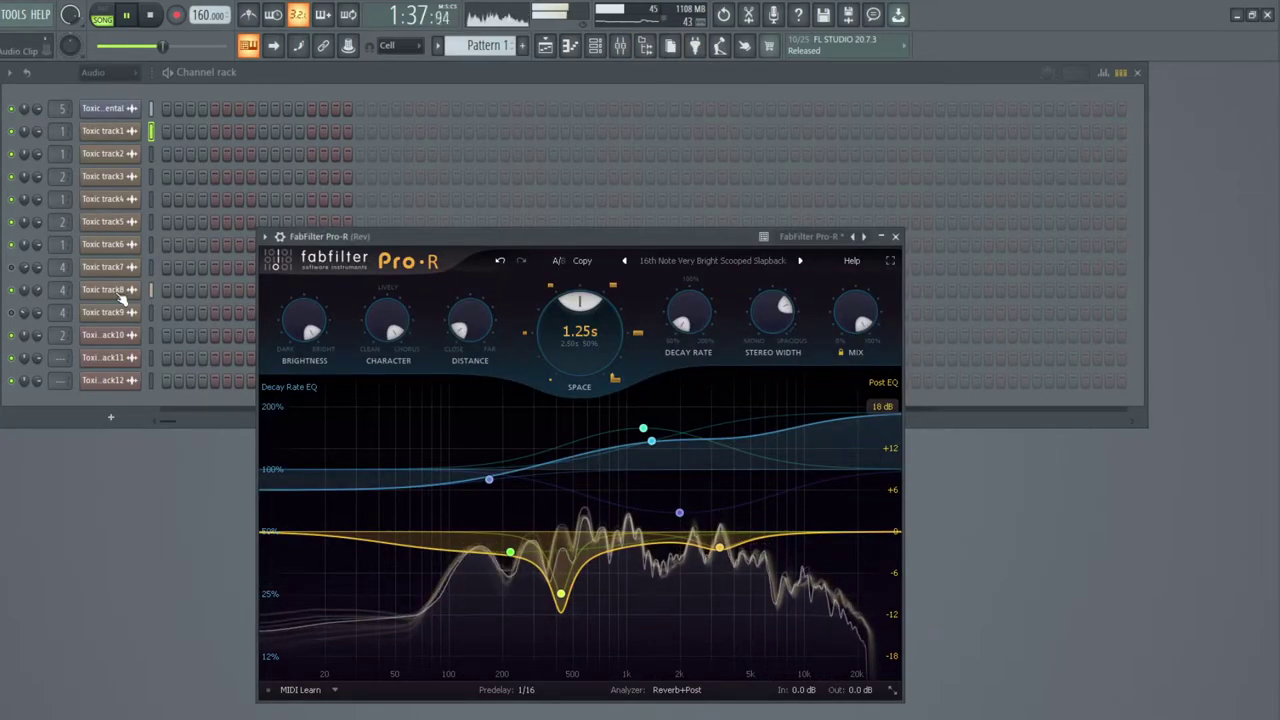
{"action": "left_click", "coordinate": [14, 316]}
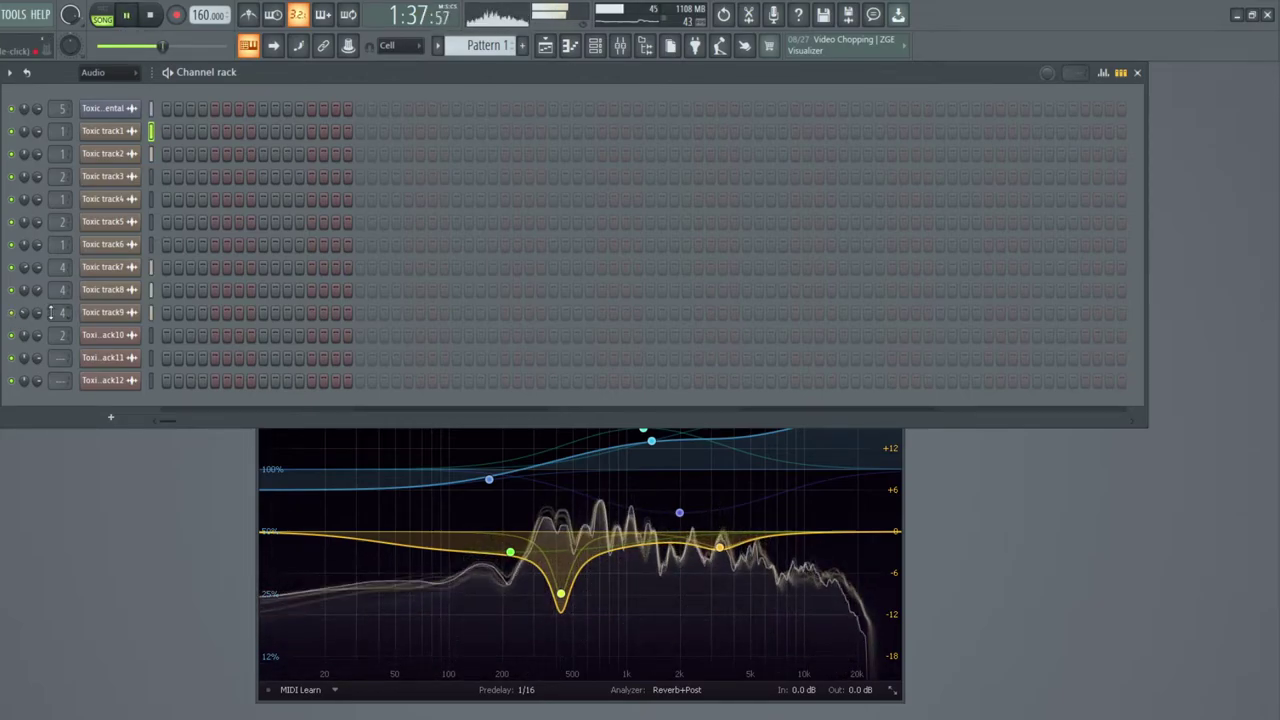
{"action": "left_click", "coordinate": [257, 484]}
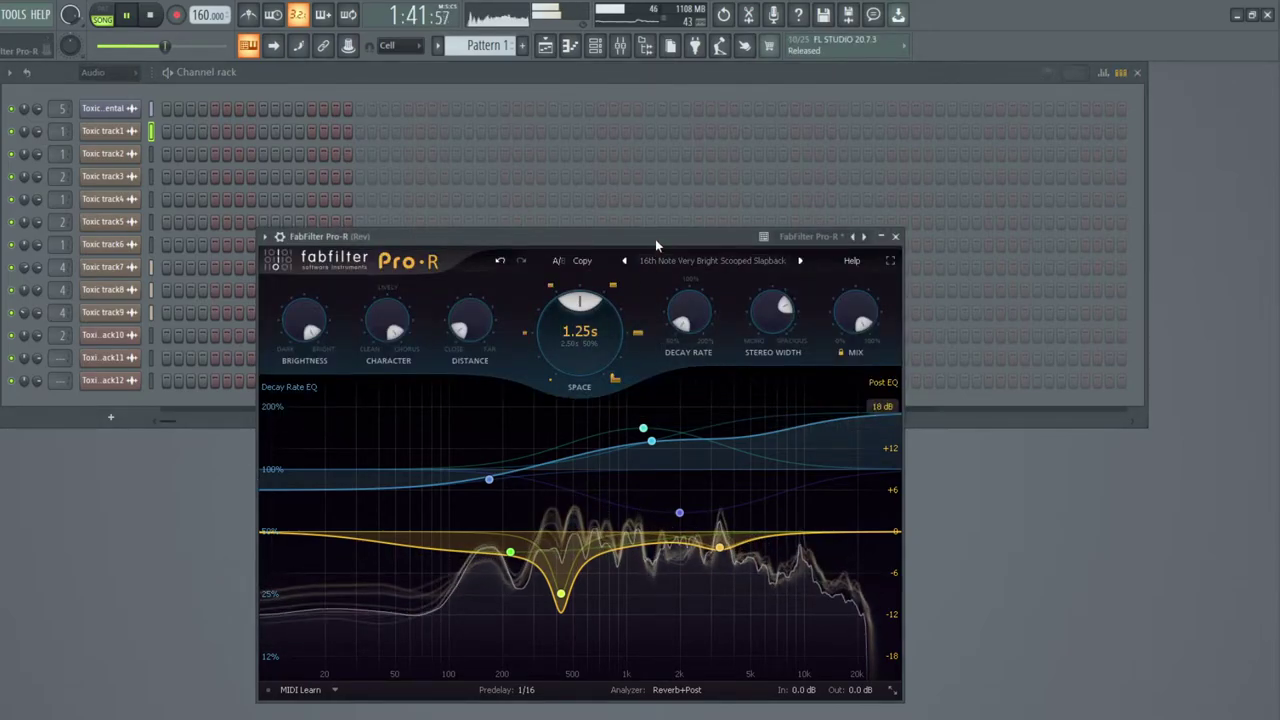
{"action": "left_click_drag", "start_coordinate": [655, 239], "coordinate": [662, 222]}
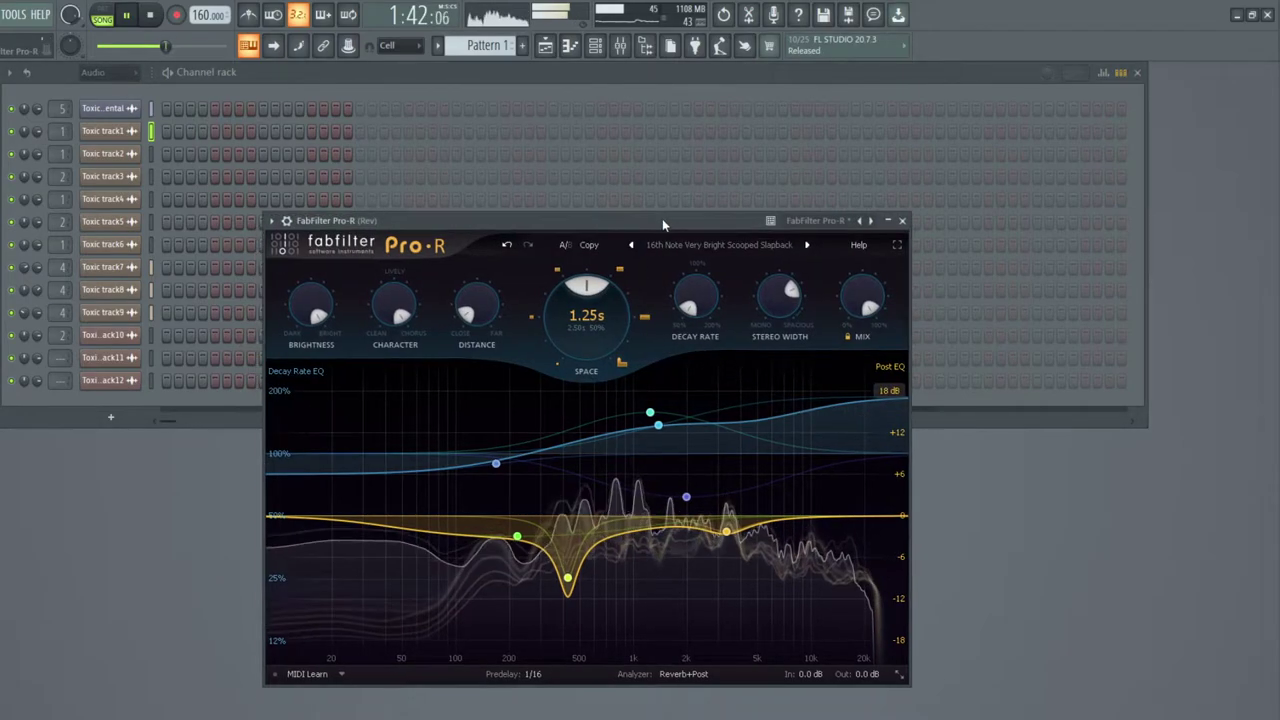
Delete the VocalSynth 2 effect from the Insert 4 mixer track.
{"action": "left_click", "coordinate": [624, 50]}
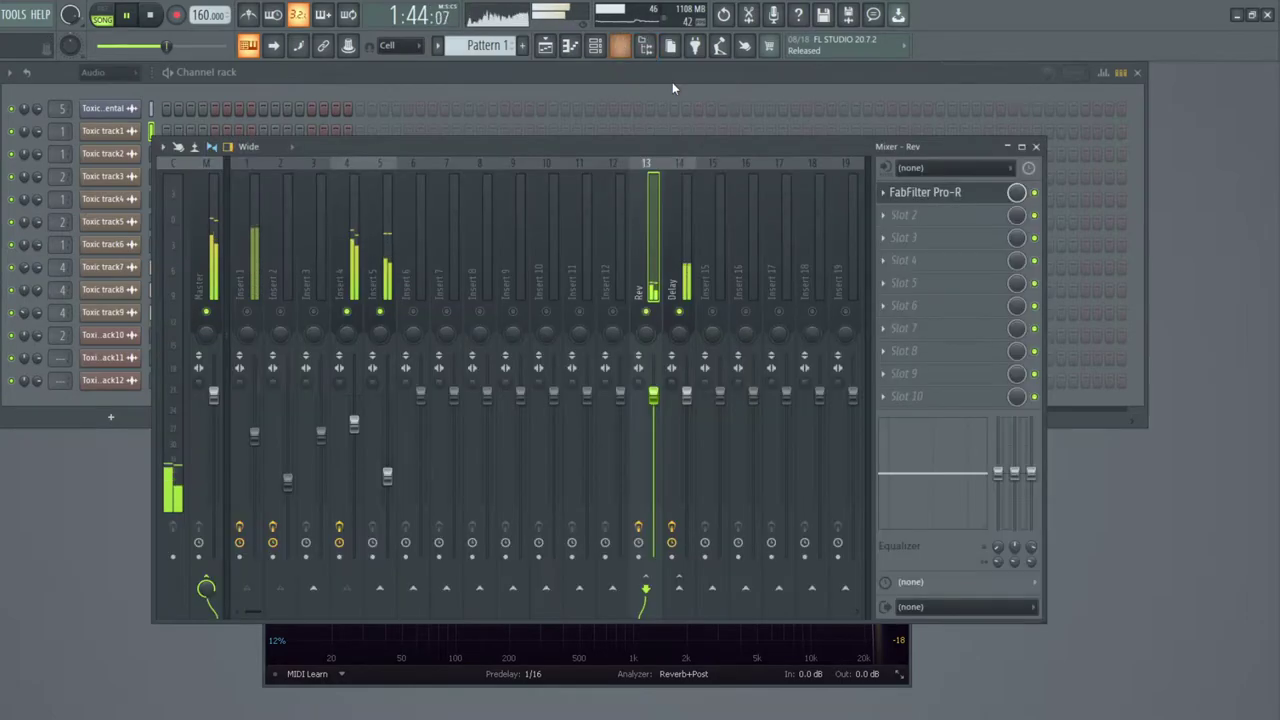
{"action": "left_click", "coordinate": [334, 262]}
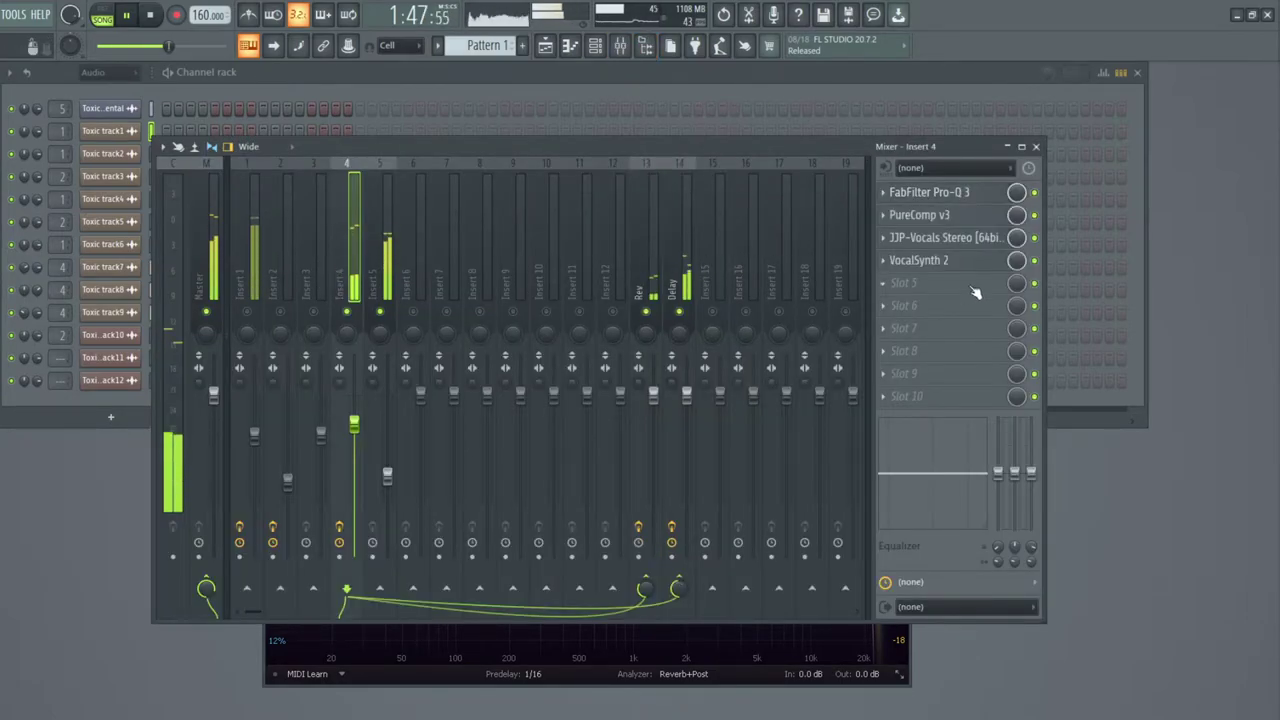
{"action": "left_click", "coordinate": [886, 264]}
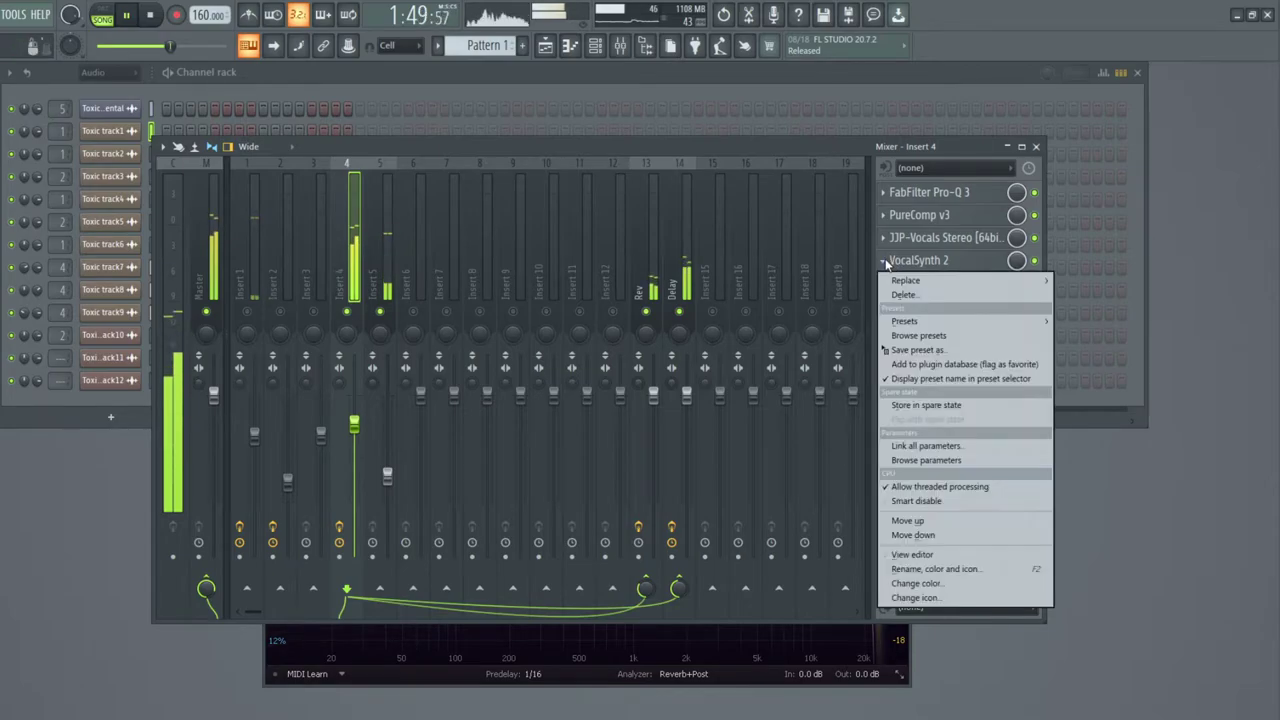
{"action": "mouse_move", "coordinate": [908, 288]}
{"action": "left_click", "coordinate": [1026, 297]}
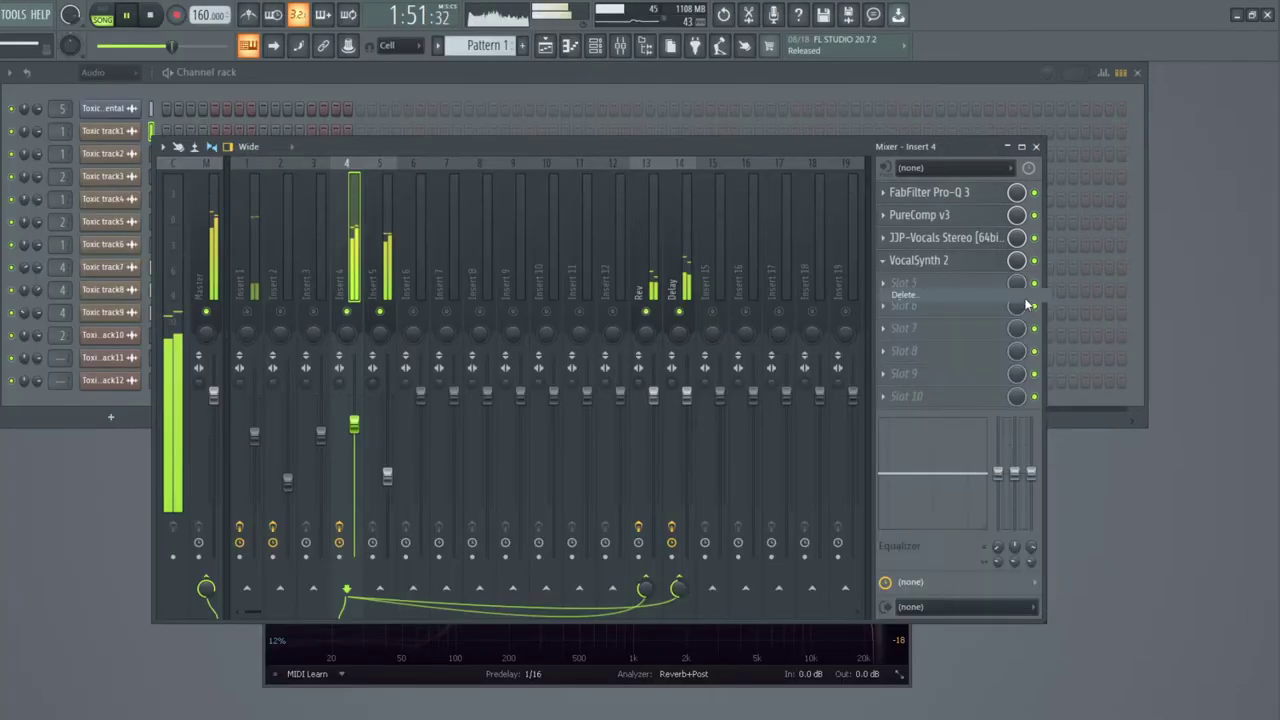
Lower the Insert 4 volume fader and raise the Insert 5 fader in the mixer.
{"action": "left_click_drag", "start_coordinate": [354, 424], "coordinate": [387, 435]}
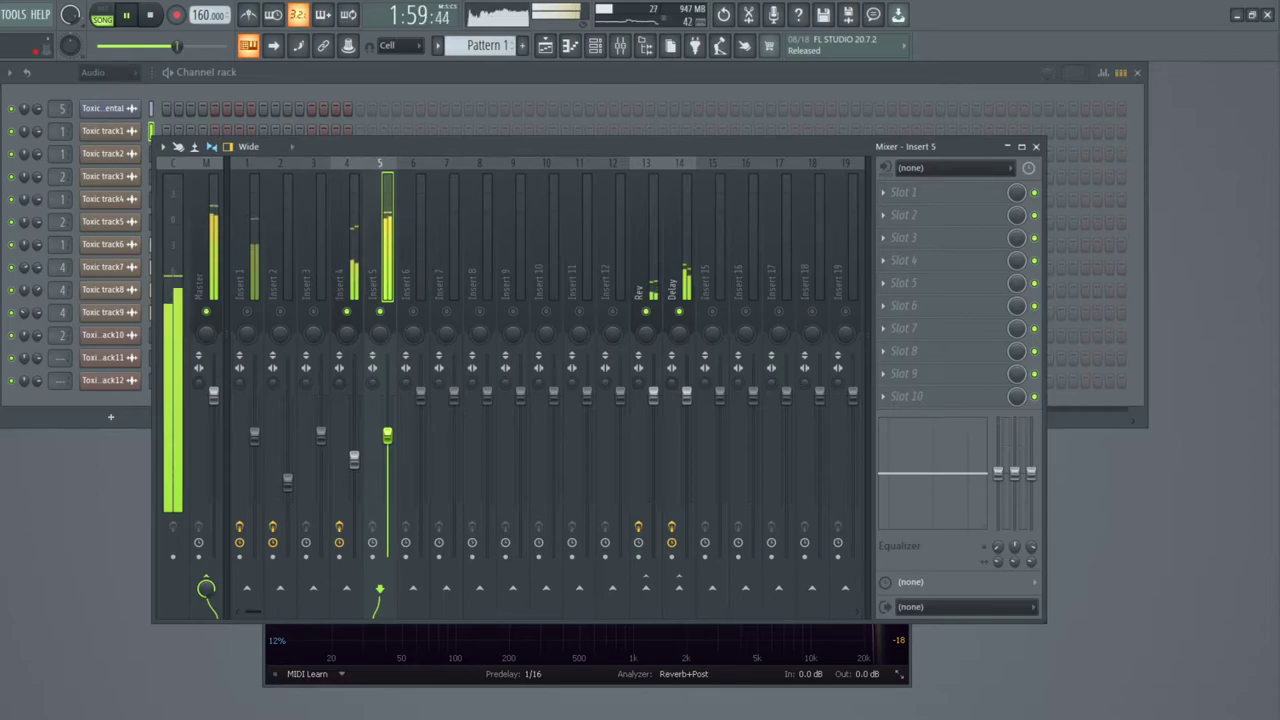
{"action": "left_click_drag", "start_coordinate": [354, 460], "coordinate": [354, 458]}
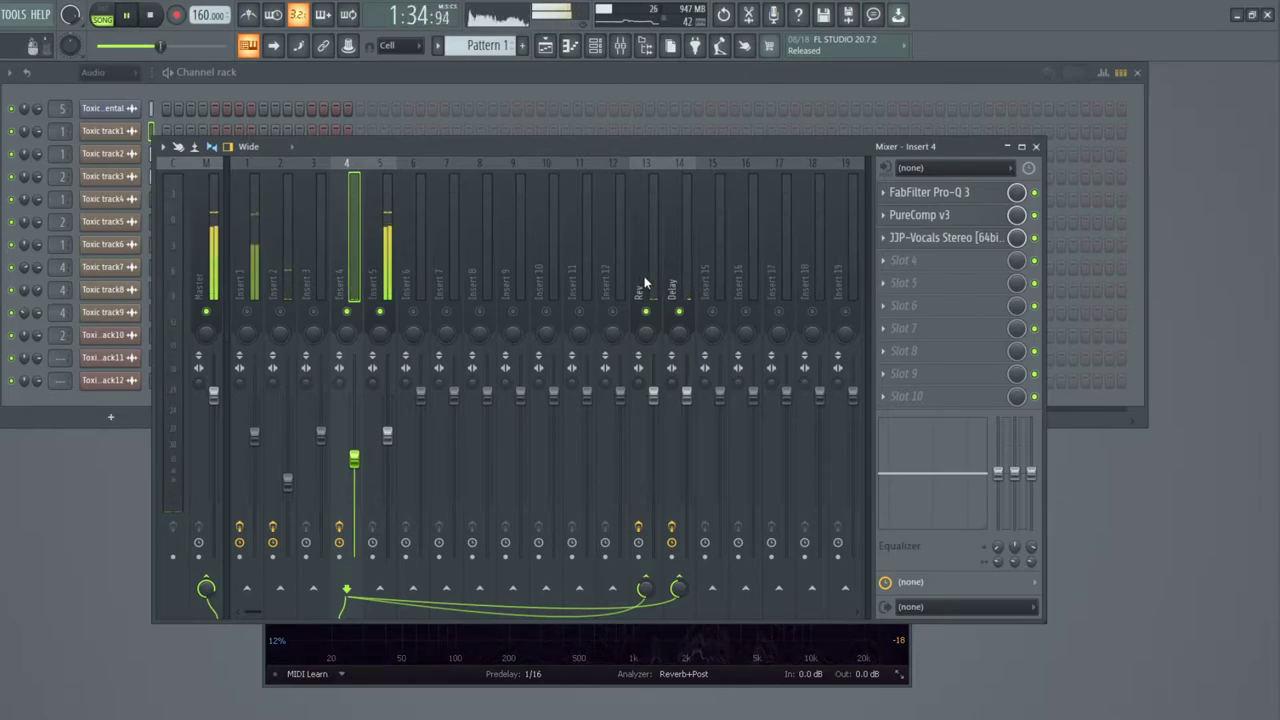
Open FabFilter Pro-R on the Rev mixer track and shorten its Space to 0.37 s.
{"action": "left_click", "coordinate": [670, 285]}
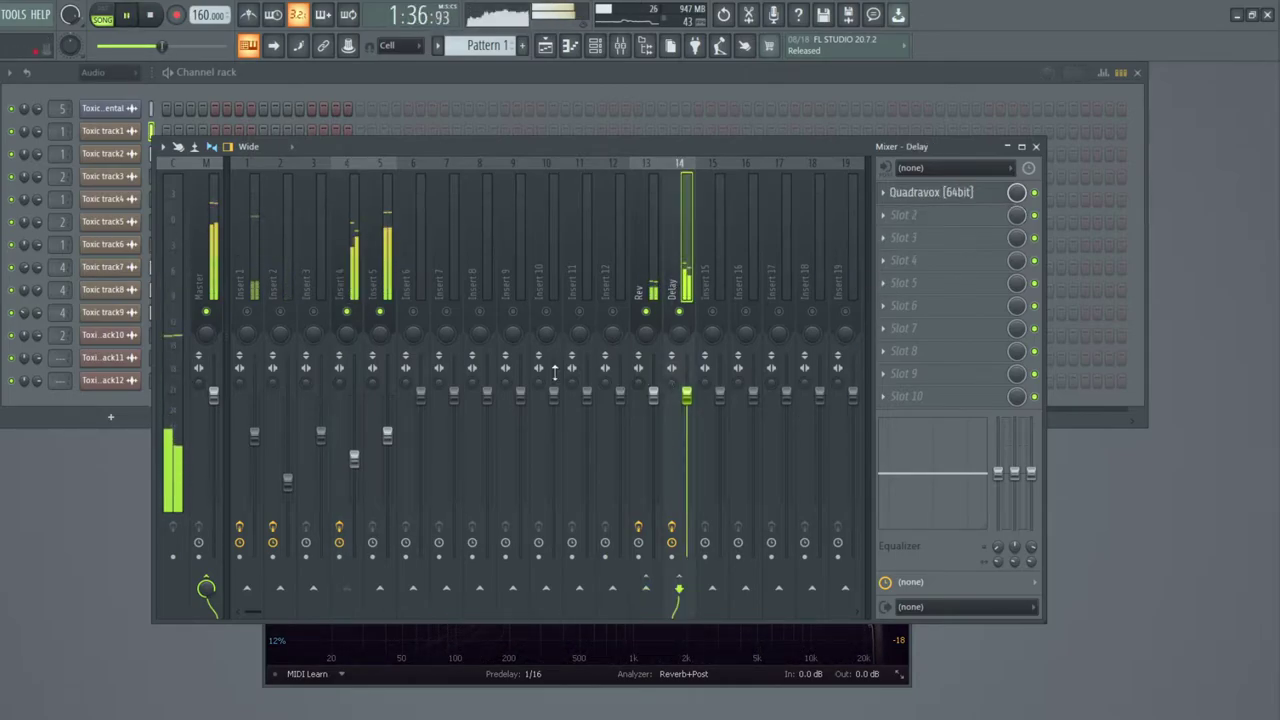
{"action": "left_click", "coordinate": [636, 275]}
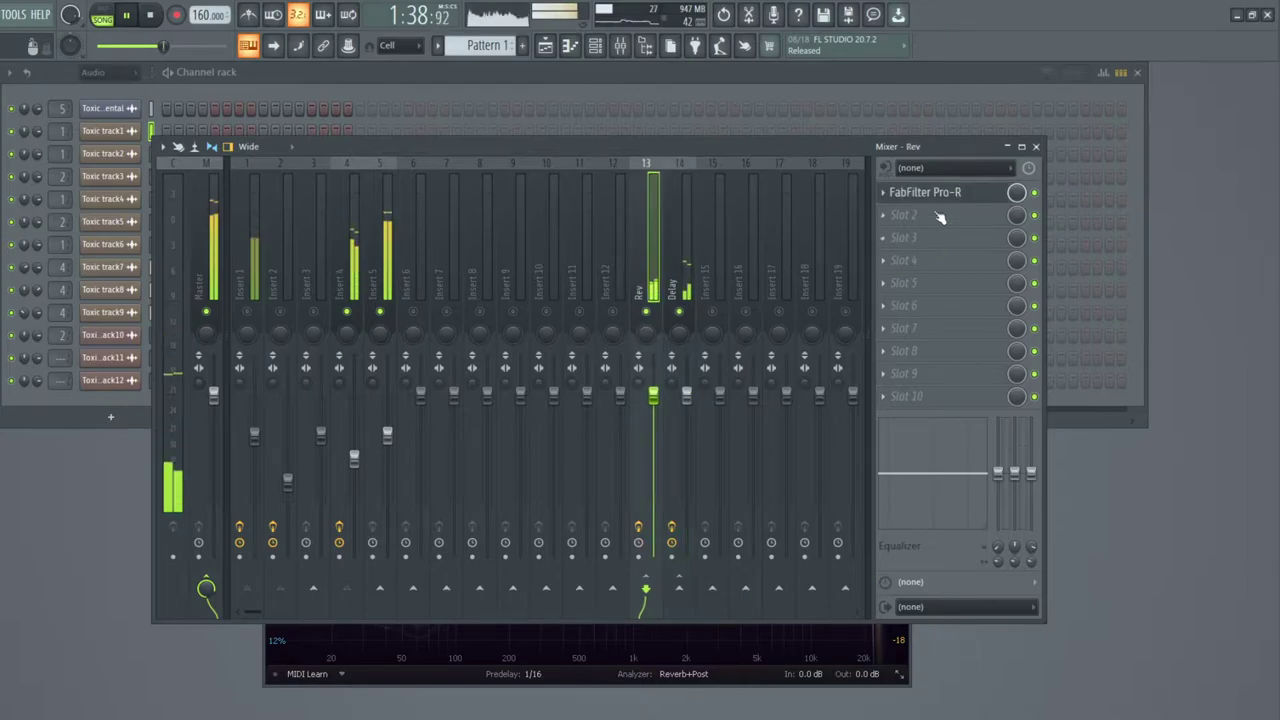
{"action": "left_click", "coordinate": [912, 193]}
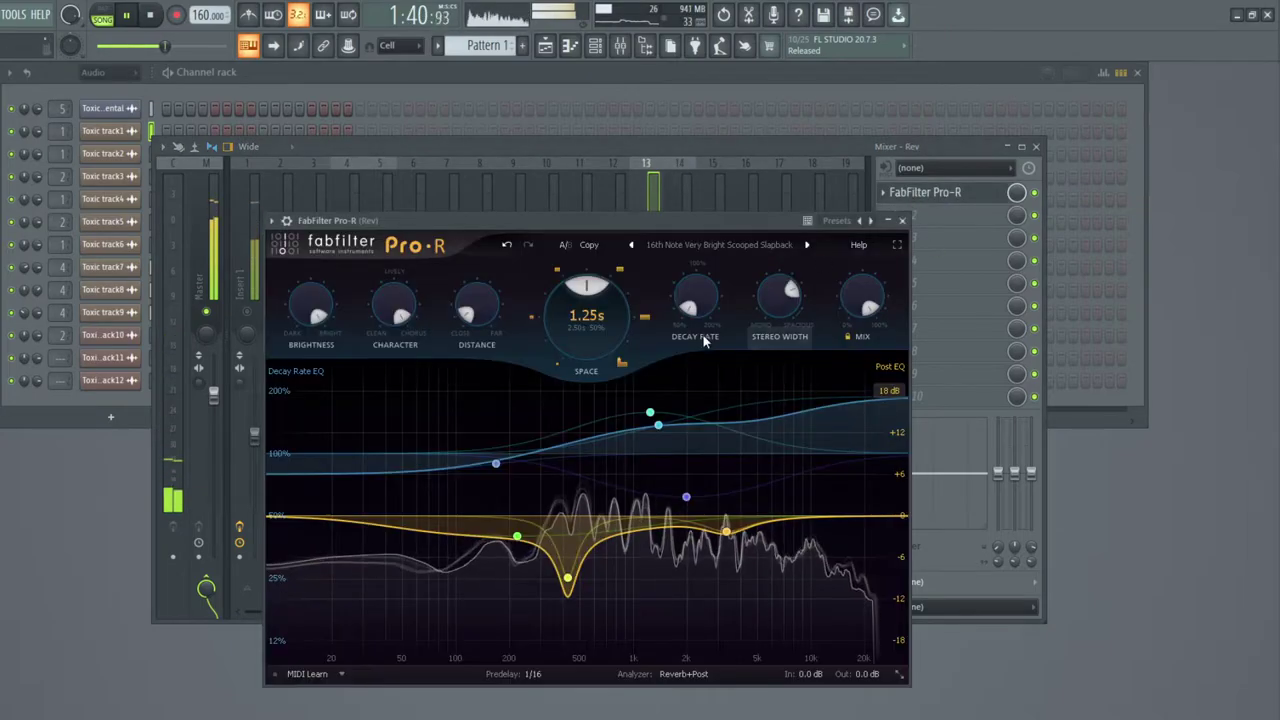
{"action": "left_click_drag", "start_coordinate": [572, 332], "coordinate": [573, 331]}
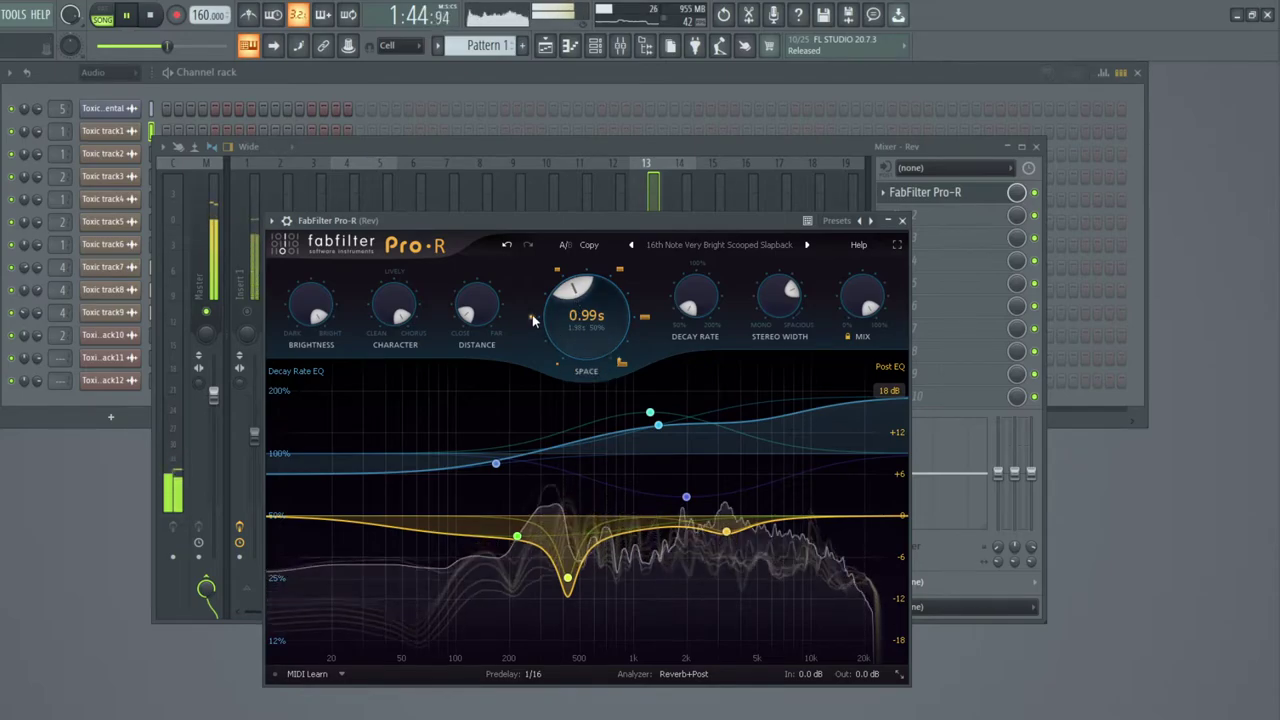
{"action": "left_click", "coordinate": [532, 317]}
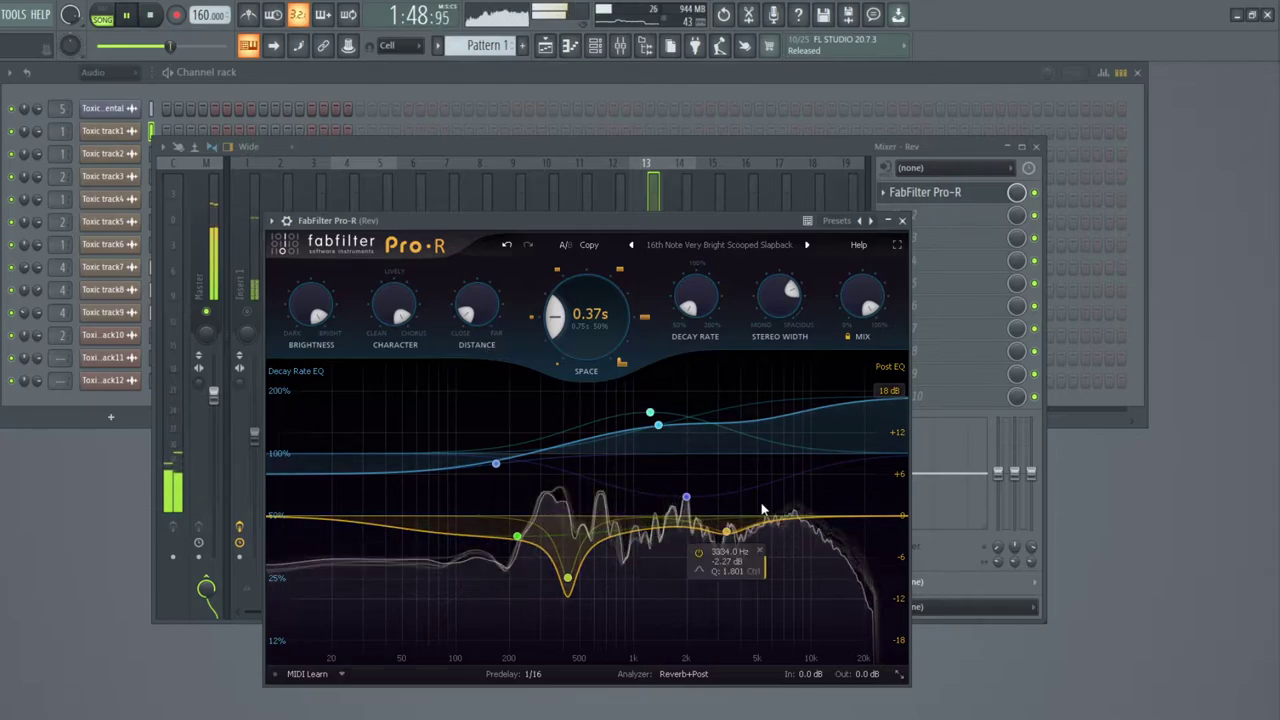
Go through the following Pro-R presets to Bright Cheap Slapback Hall and set its Space to 2.77 s.
{"action": "mouse_move", "coordinate": [548, 573]}
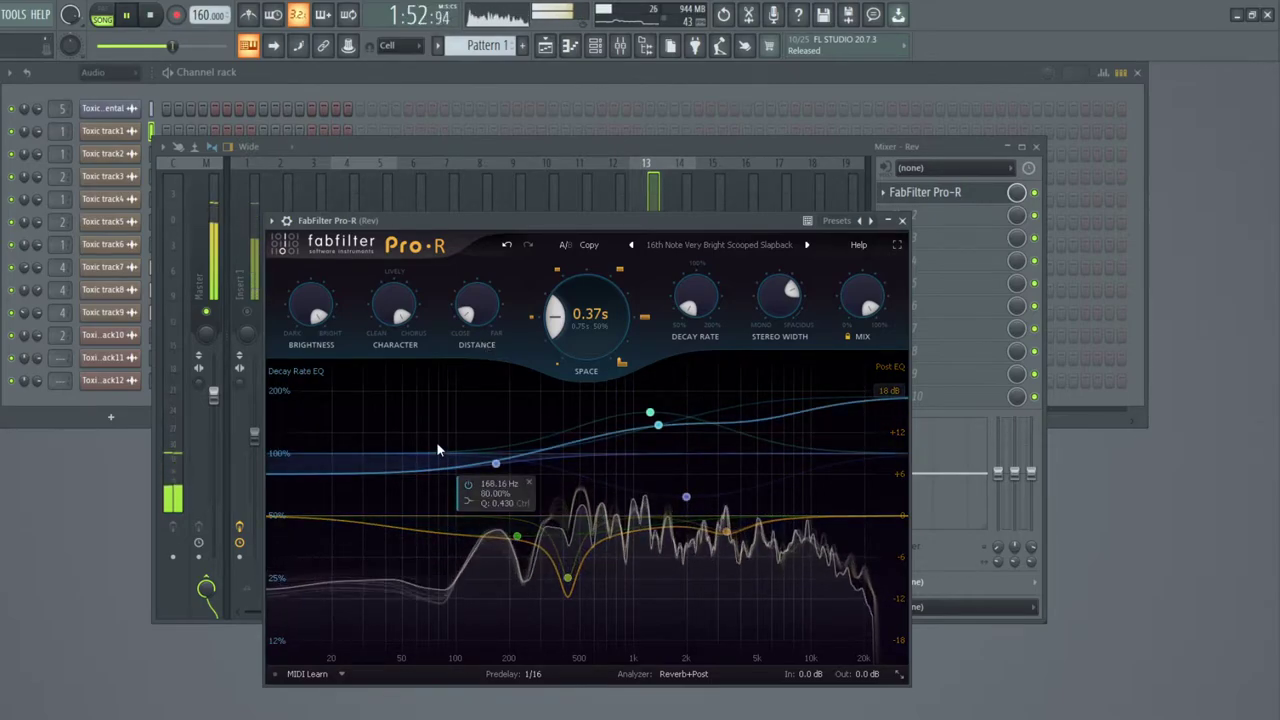
{"action": "left_click", "coordinate": [808, 245]}
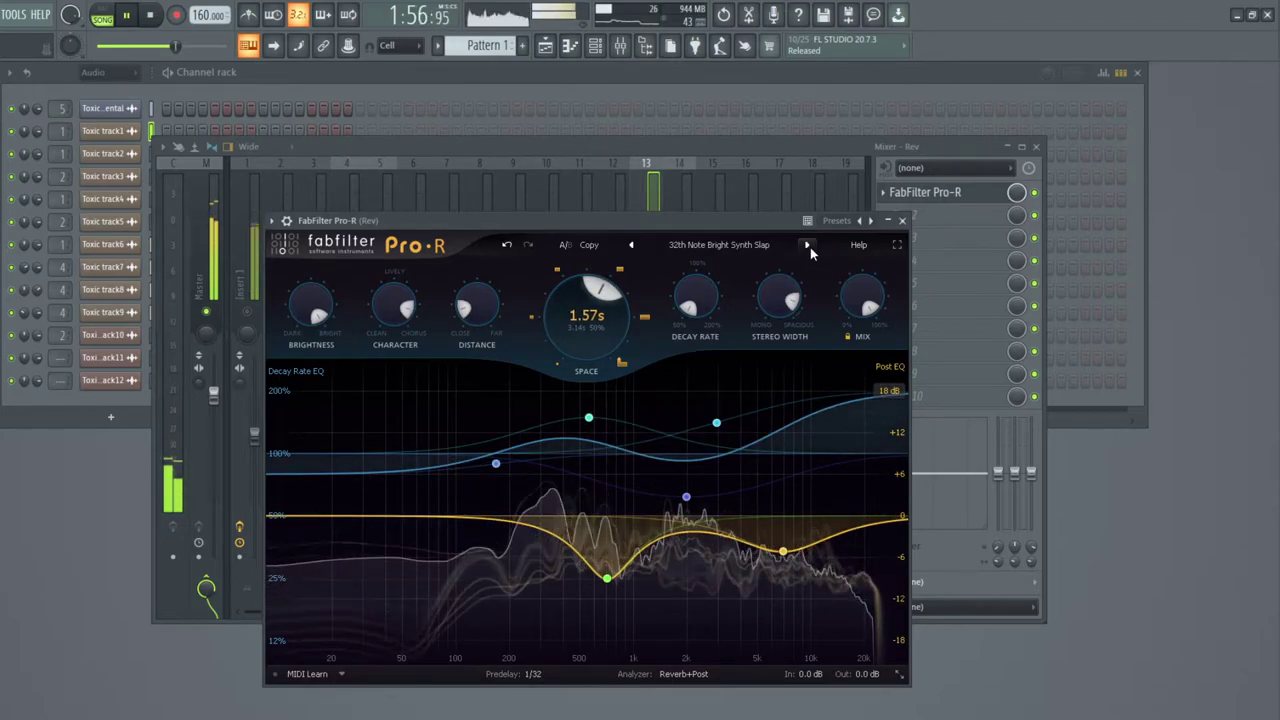
{"action": "left_click", "coordinate": [808, 245]}
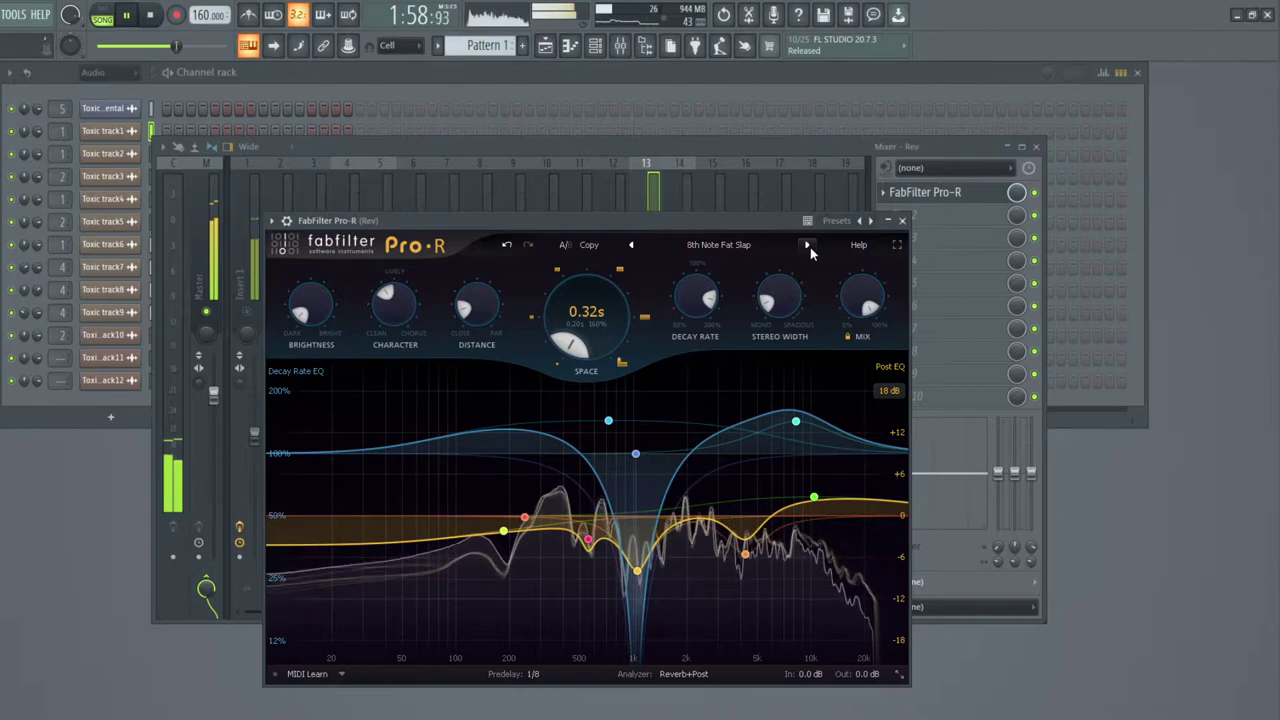
{"action": "left_click", "coordinate": [808, 245]}
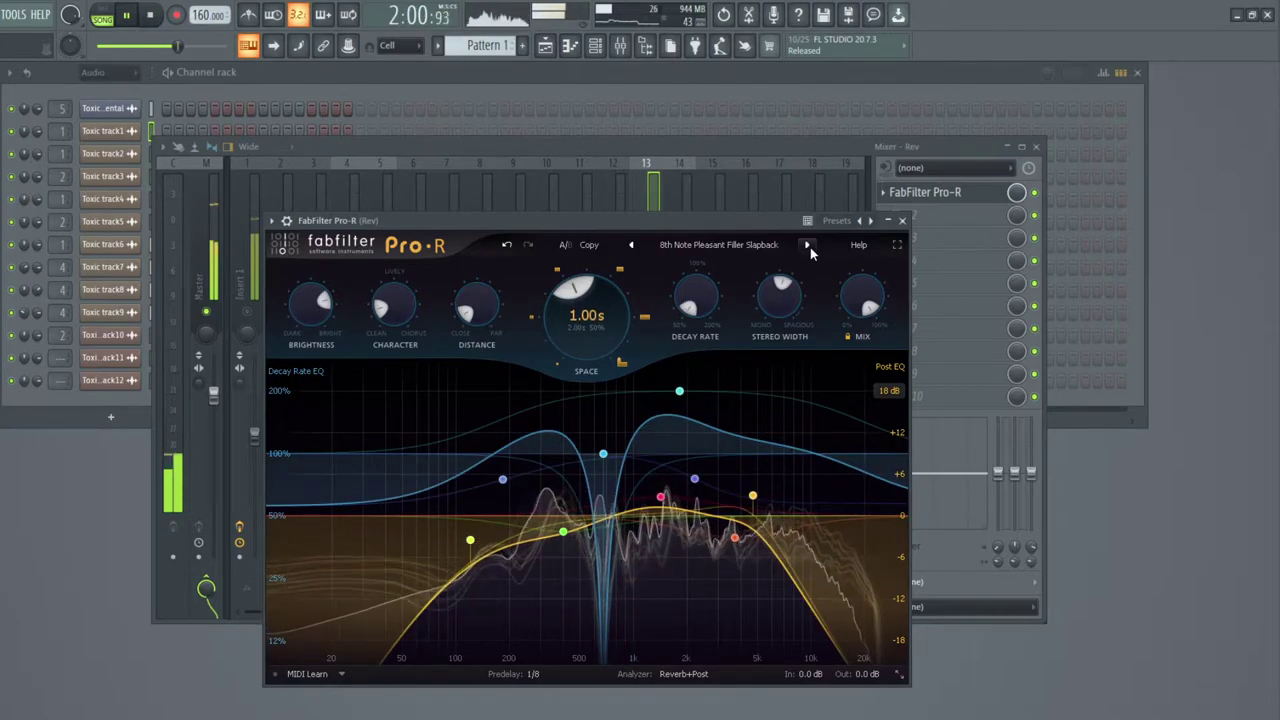
{"action": "left_click", "coordinate": [808, 245]}
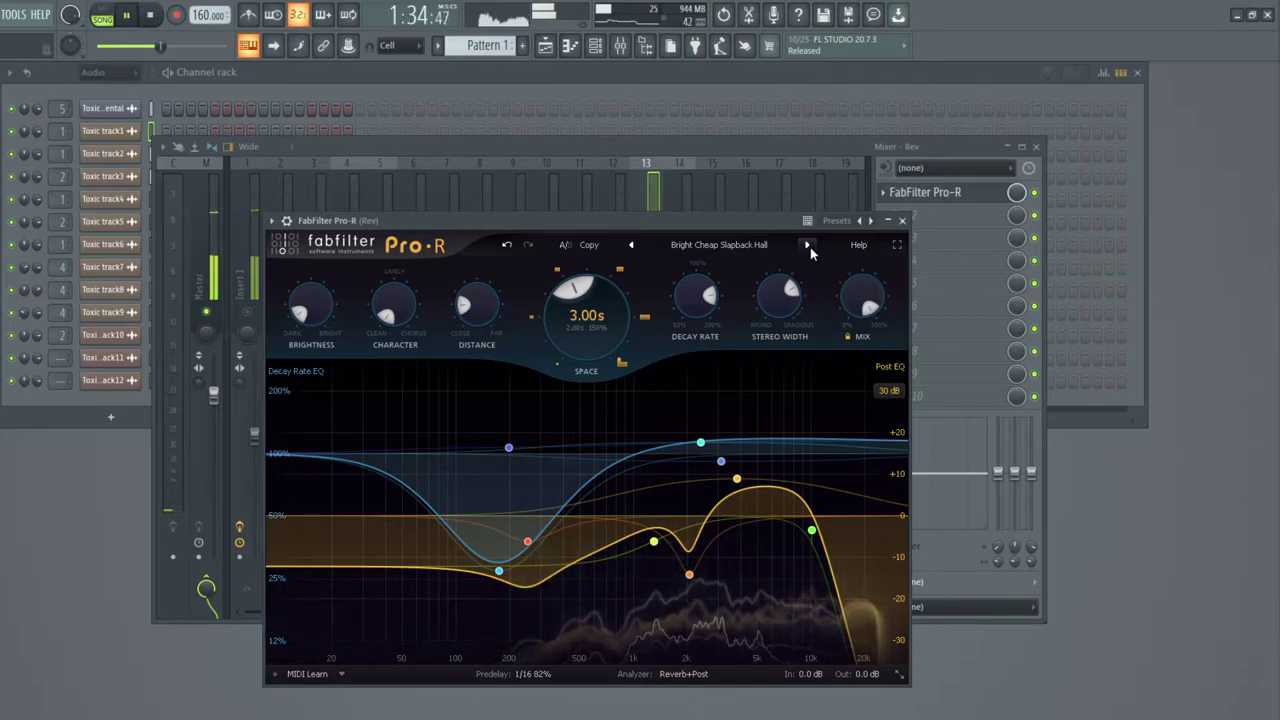
{"action": "left_click_drag", "start_coordinate": [577, 286], "coordinate": [577, 293]}
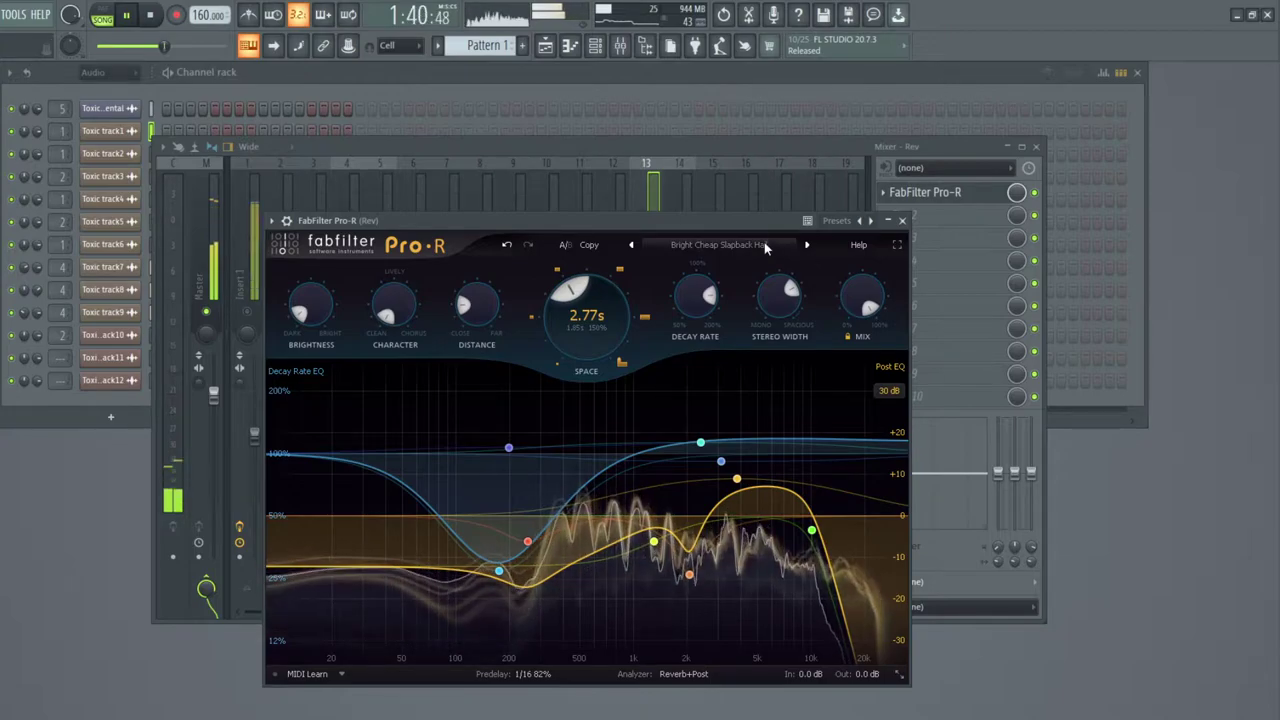
Bring the mixer forward, slightly raise the Insert 4 fader, and unmute Insert 1 and Insert 2.
{"action": "left_click", "coordinate": [671, 152]}
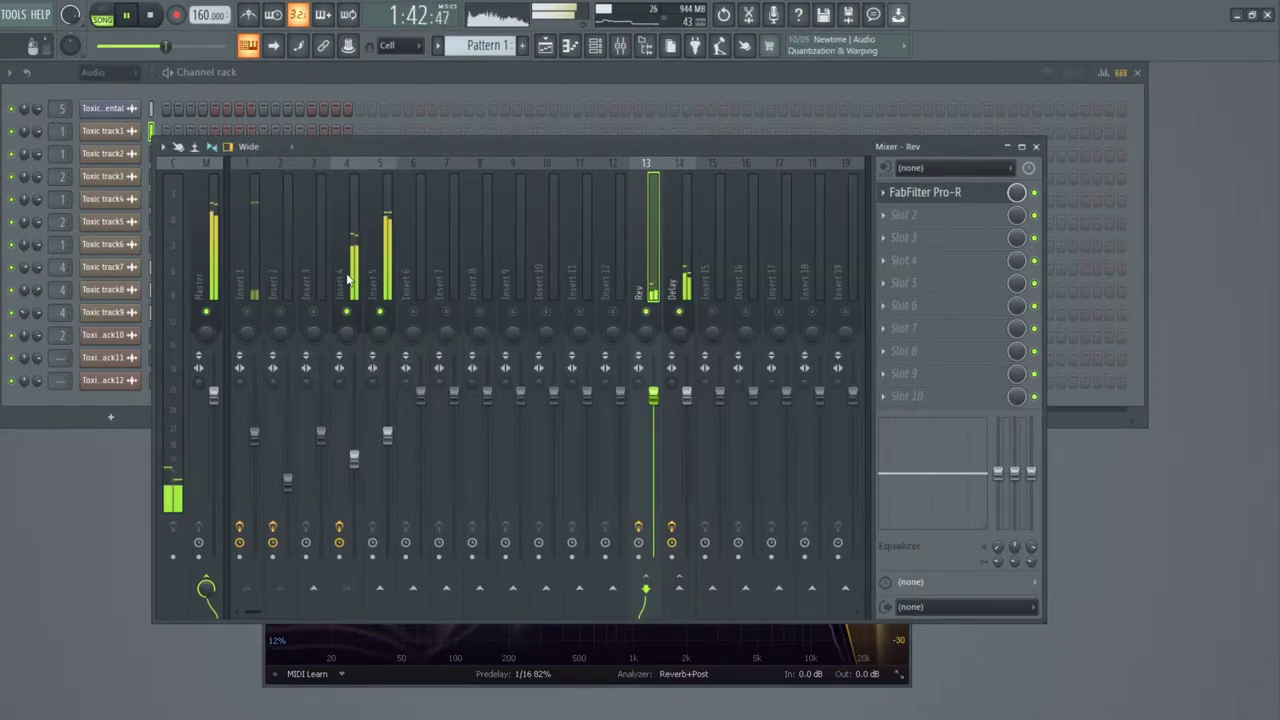
{"action": "left_click", "coordinate": [357, 320]}
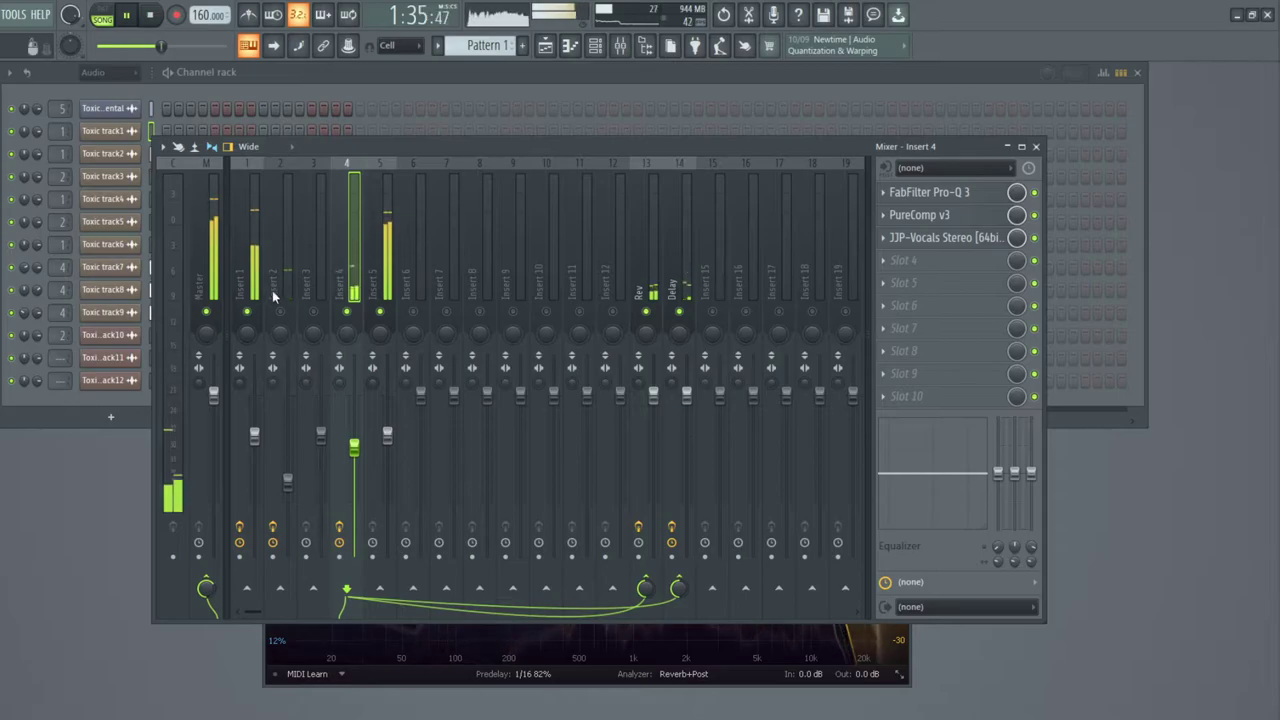
{"action": "left_click", "coordinate": [284, 315]}
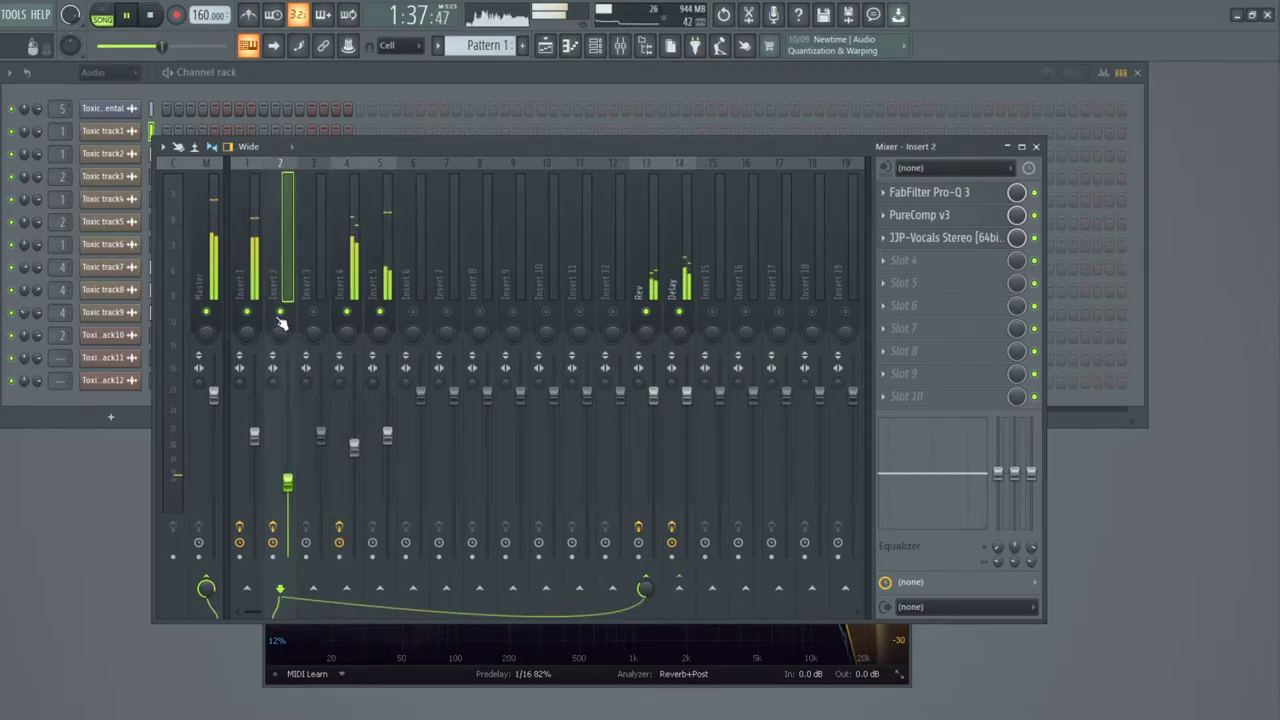
Raise the Insert 2 fader slightly and route Insert 1 to the Delay mixer track.
{"action": "left_click", "coordinate": [243, 271]}
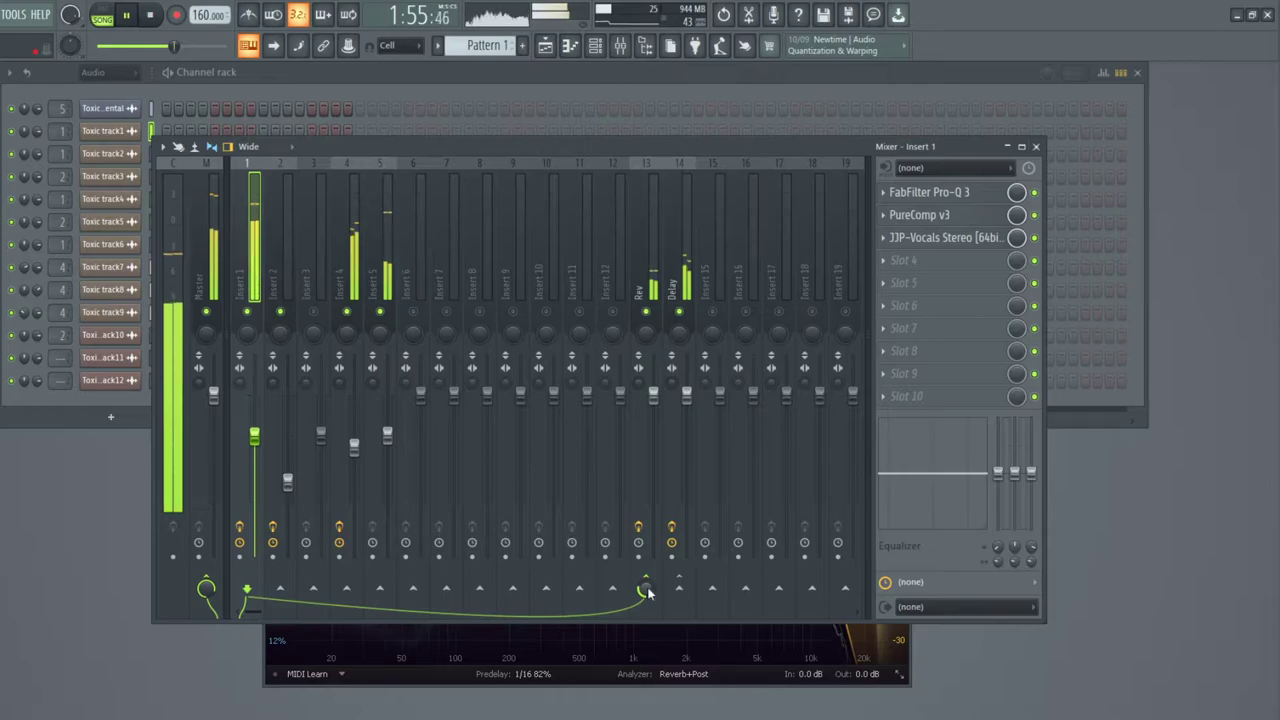
{"action": "left_click", "coordinate": [288, 475]}
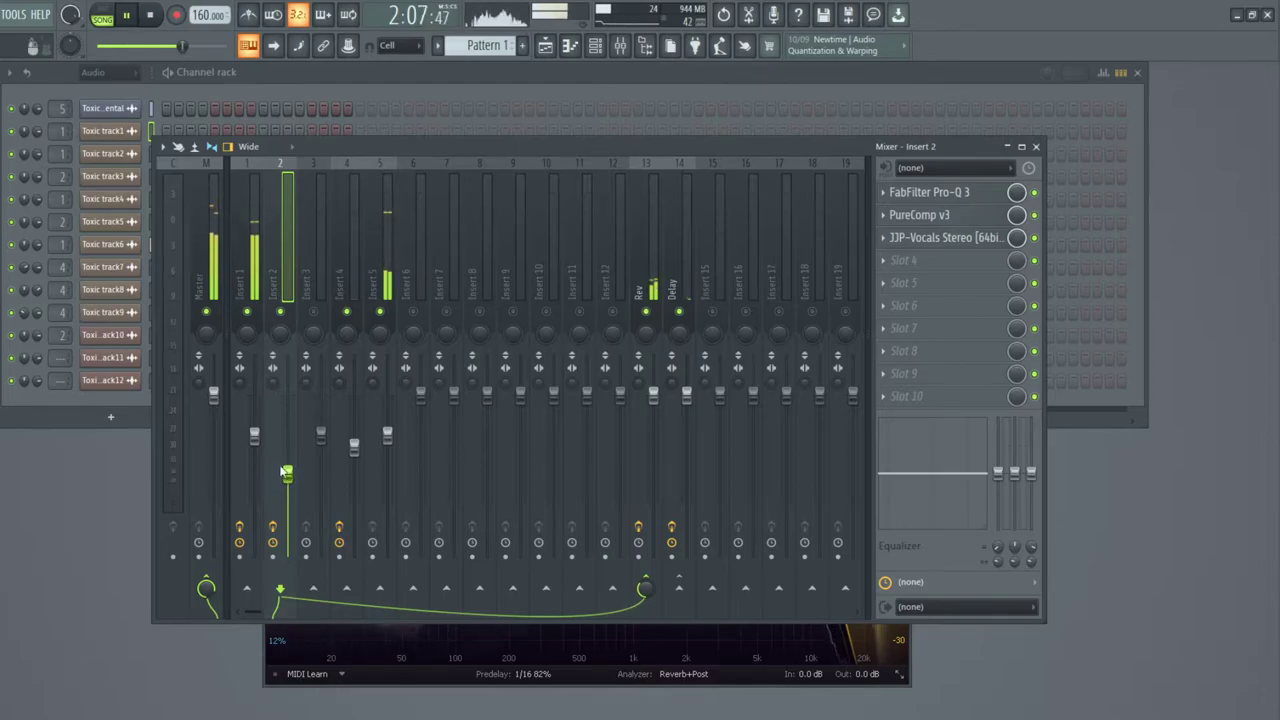
{"action": "left_click", "coordinate": [241, 296]}
{"action": "left_click", "coordinate": [679, 588]}
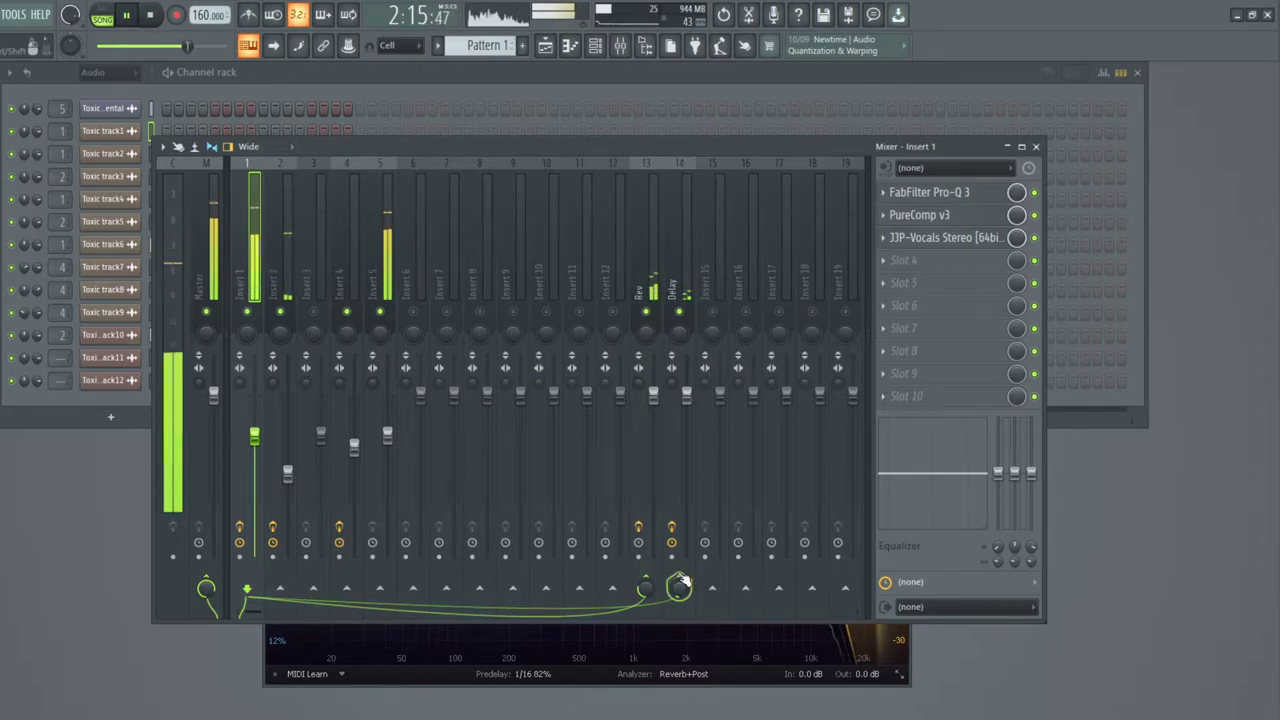
Open JJP-Vocals Stereo on Insert 2, nudge Magic up, lower Attitude and raise Space.
{"action": "left_click", "coordinate": [276, 285]}
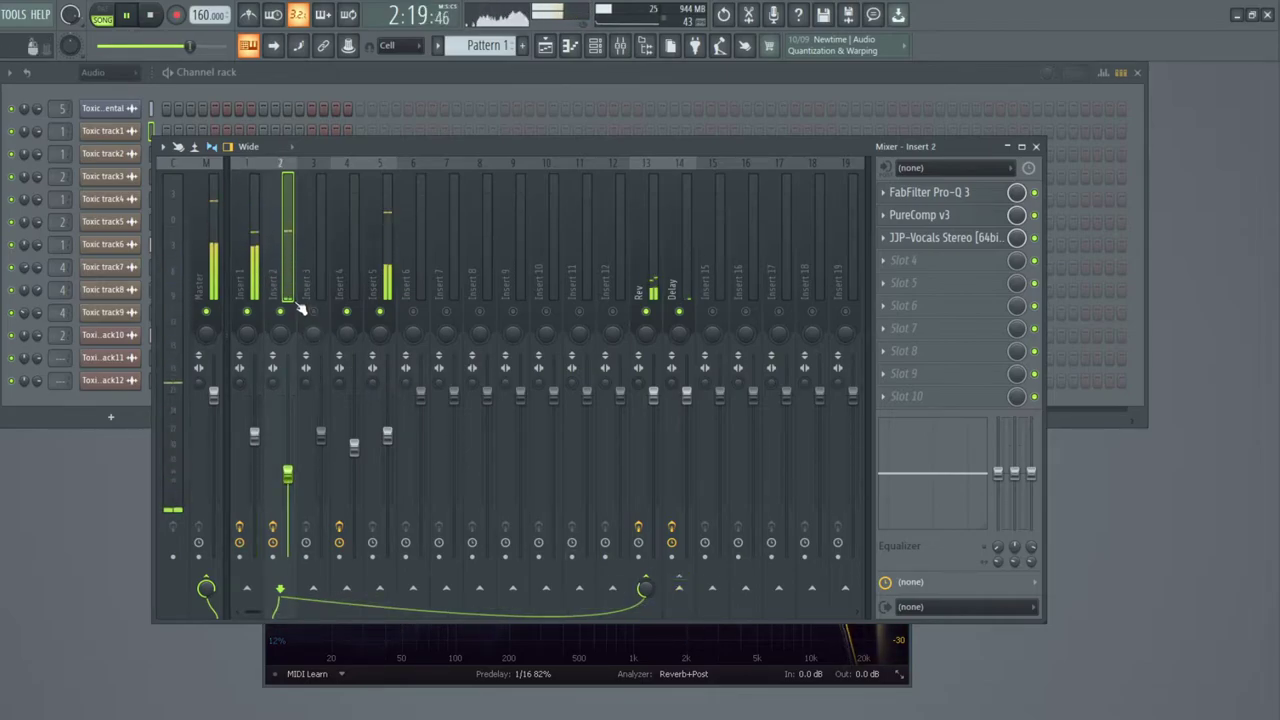
{"action": "left_click", "coordinate": [927, 238]}
{"action": "left_click_drag", "start_coordinate": [469, 430], "coordinate": [469, 426]}
{"action": "left_click_drag", "start_coordinate": [578, 425], "coordinate": [578, 466]}
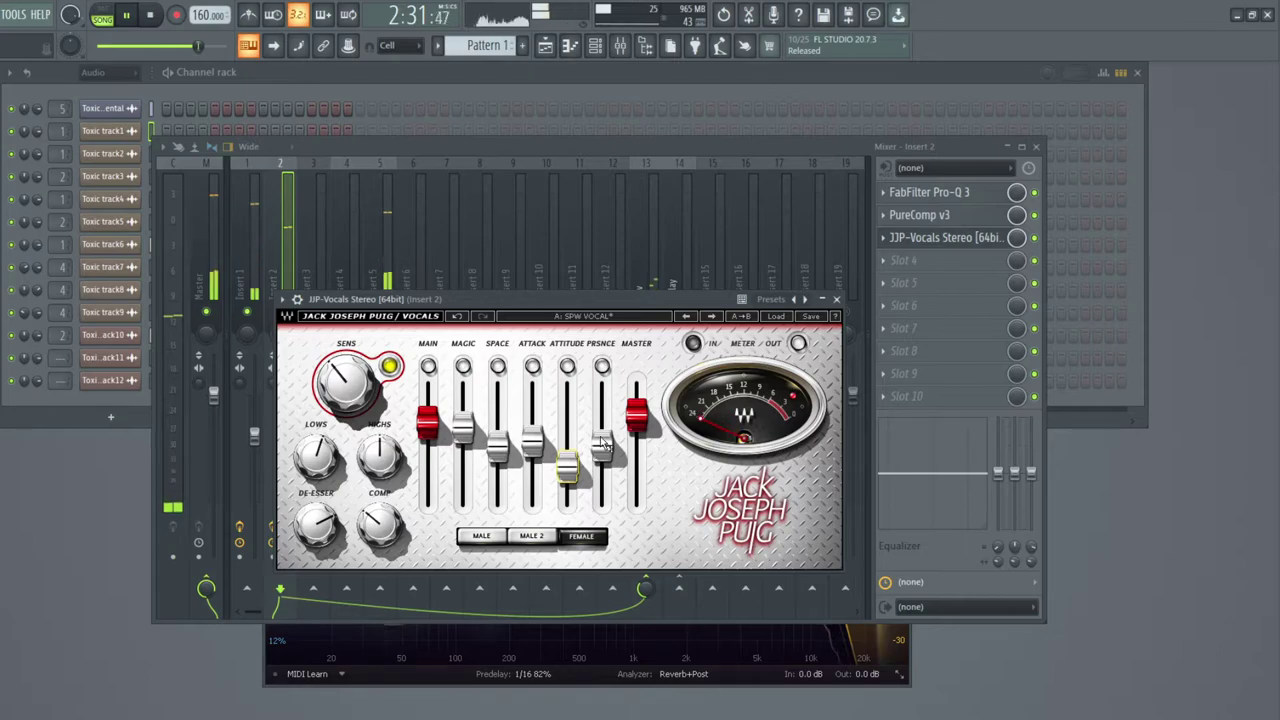
{"action": "left_click_drag", "start_coordinate": [497, 450], "coordinate": [497, 420]}
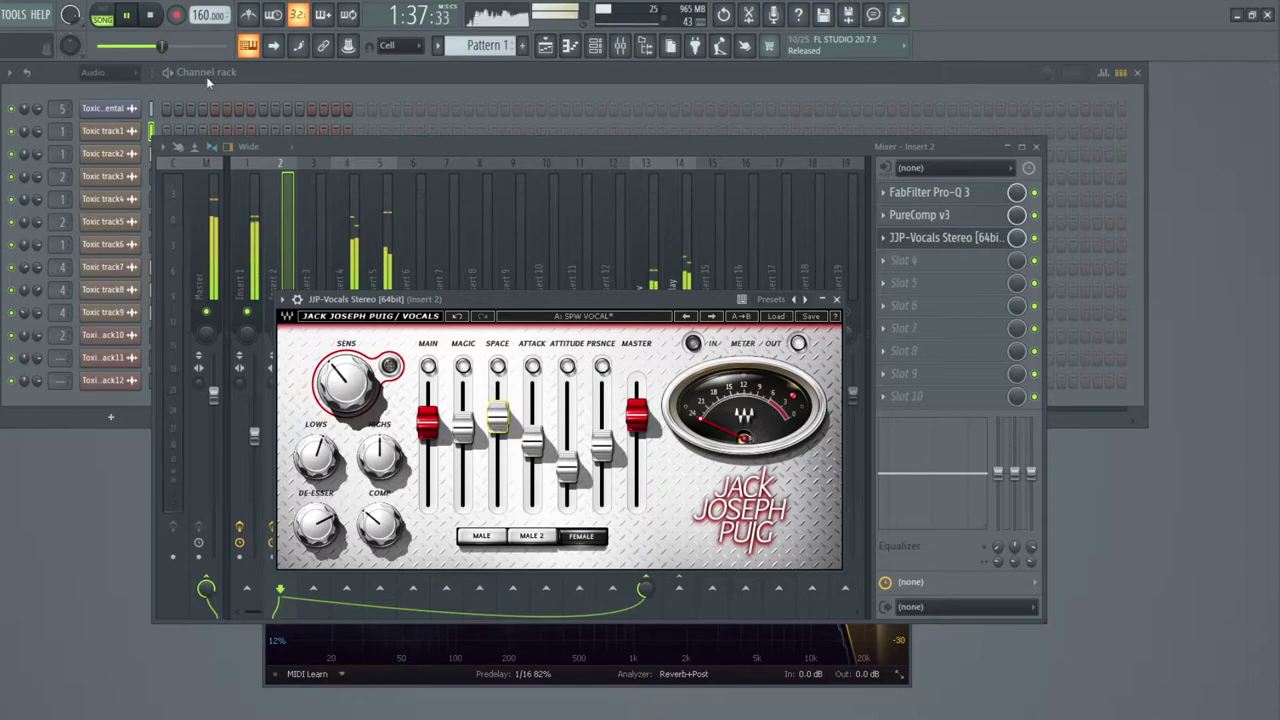
While replaying the song from the start, fine-tune the JJP-Vocals Space fader and slightly raise the Insert 2 volume.
{"action": "left_click_drag", "start_coordinate": [165, 47], "coordinate": [98, 47]}
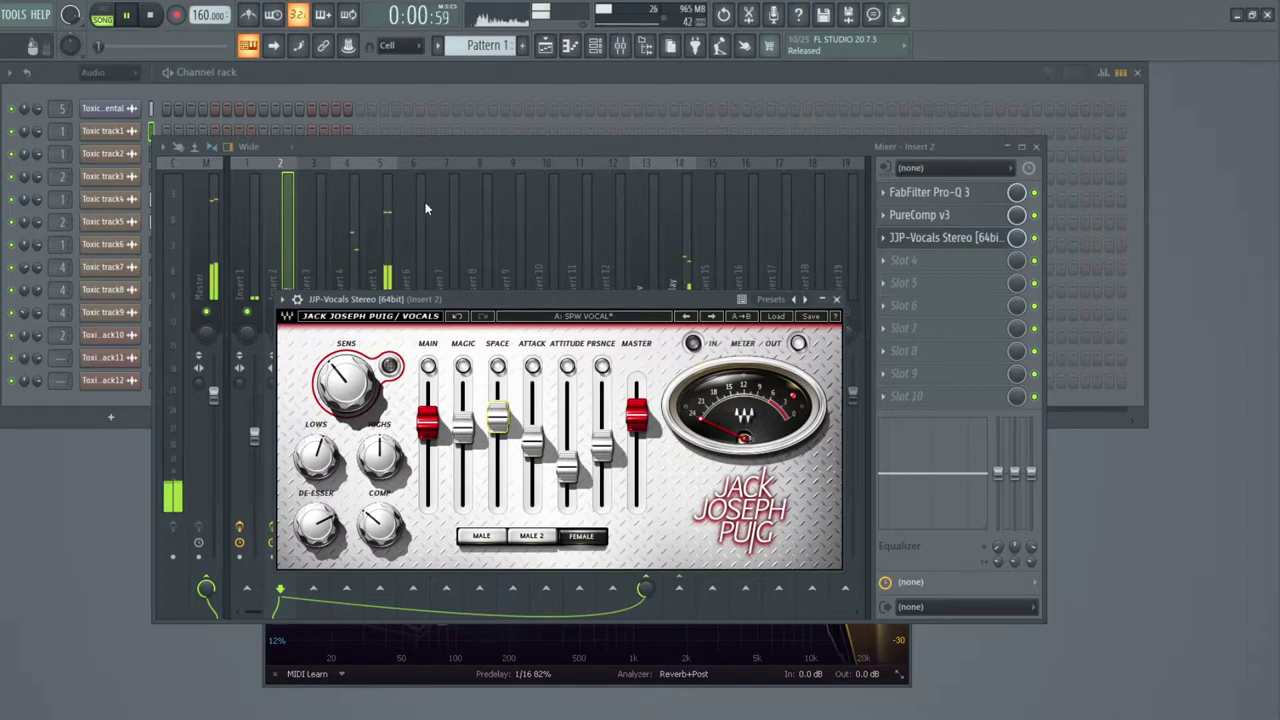
{"action": "left_click_drag", "start_coordinate": [518, 303], "coordinate": [520, 288]}
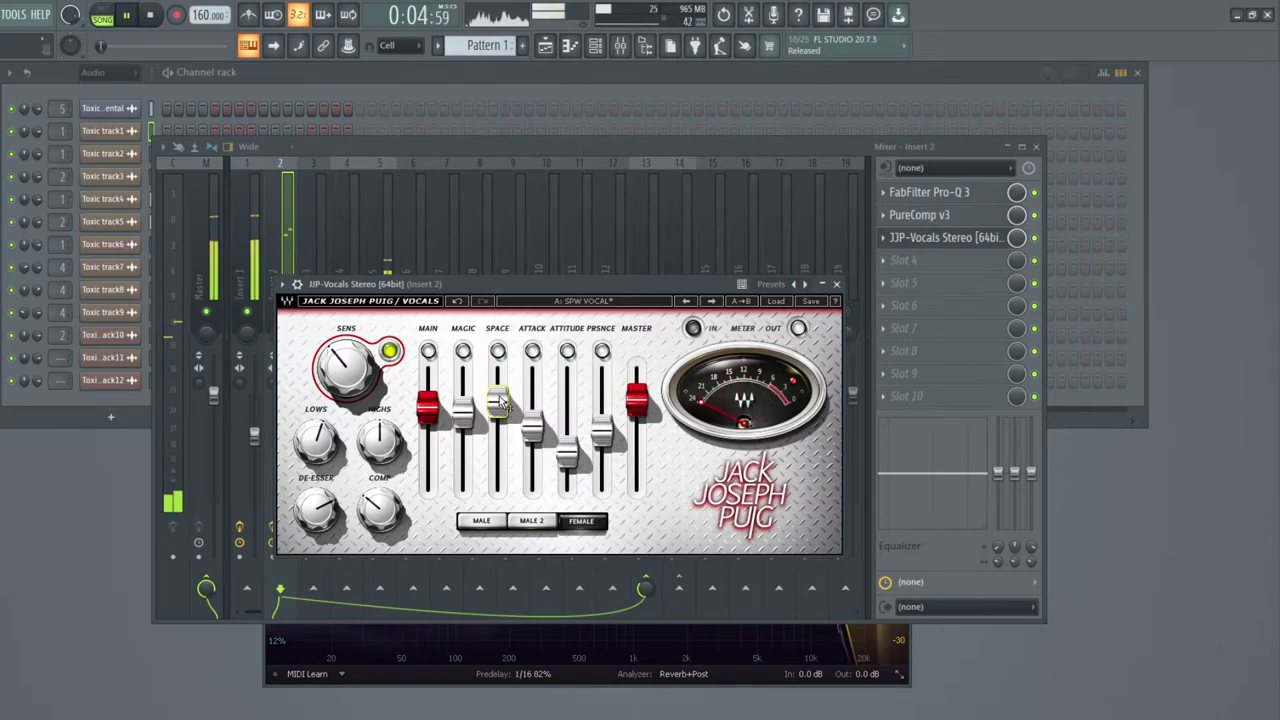
{"action": "left_click_drag", "start_coordinate": [499, 402], "coordinate": [499, 405]}
{"action": "left_click", "coordinate": [836, 284]}
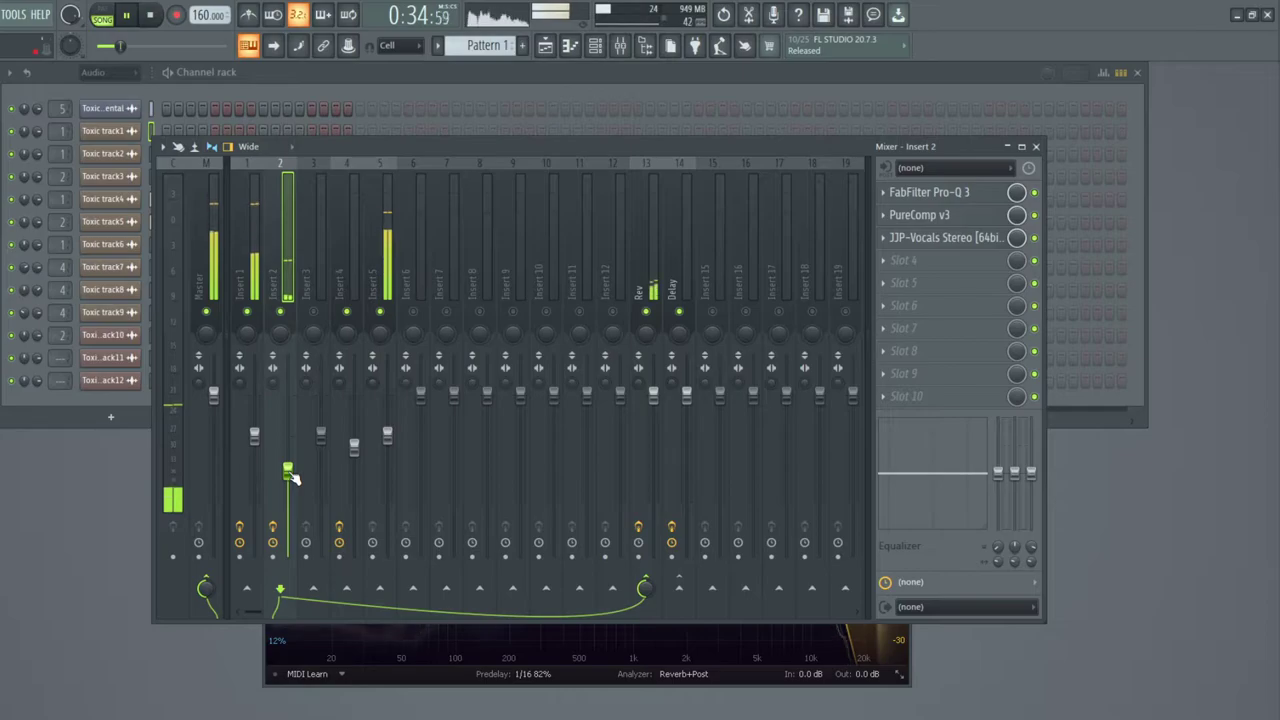
Open the playlist and slice the Toxic track5 clip on Track 6 between its vocal phrases up to about bar 26.
{"action": "left_click", "coordinate": [547, 47]}
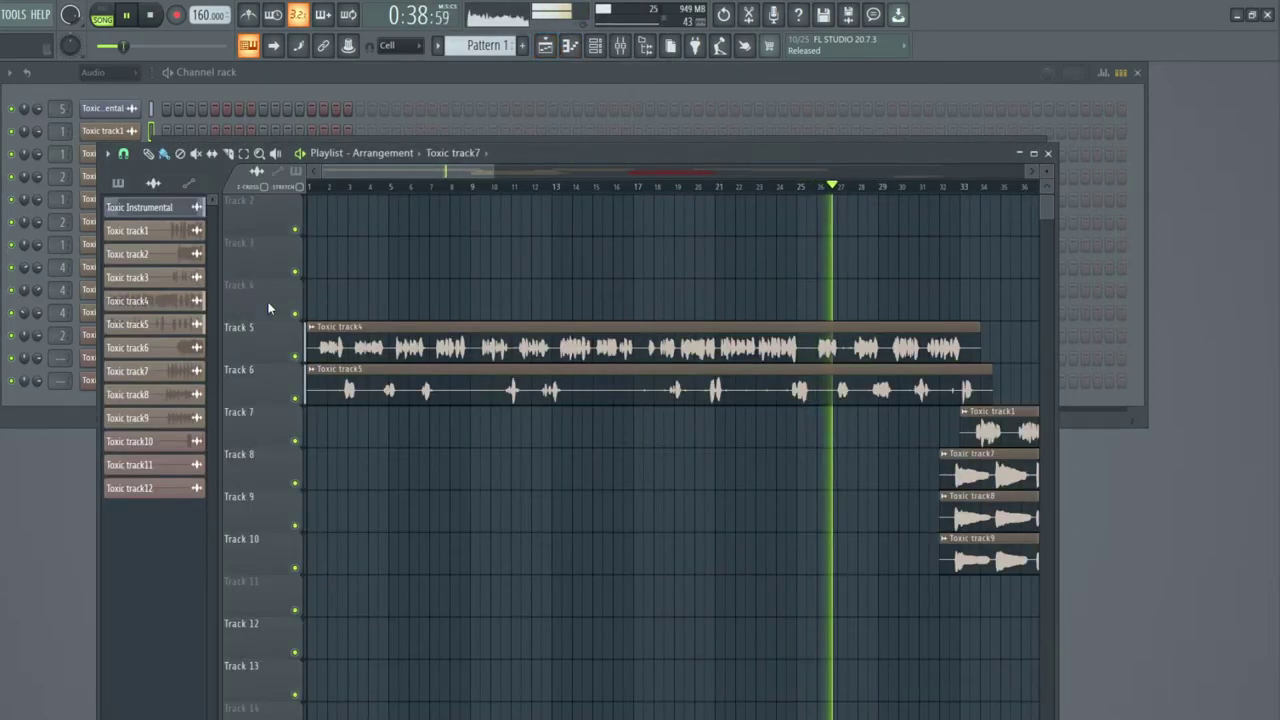
{"action": "left_click", "coordinate": [228, 153]}
{"action": "left_click_drag", "start_coordinate": [338, 370], "coordinate": [414, 414]}
{"action": "left_click_drag", "start_coordinate": [449, 374], "coordinate": [462, 412]}
{"action": "left_click_drag", "start_coordinate": [529, 374], "coordinate": [580, 409]}
{"action": "left_click_drag", "start_coordinate": [692, 378], "coordinate": [703, 425]}
{"action": "left_click_drag", "start_coordinate": [747, 388], "coordinate": [760, 409]}
{"action": "left_click_drag", "start_coordinate": [820, 376], "coordinate": [829, 409]}
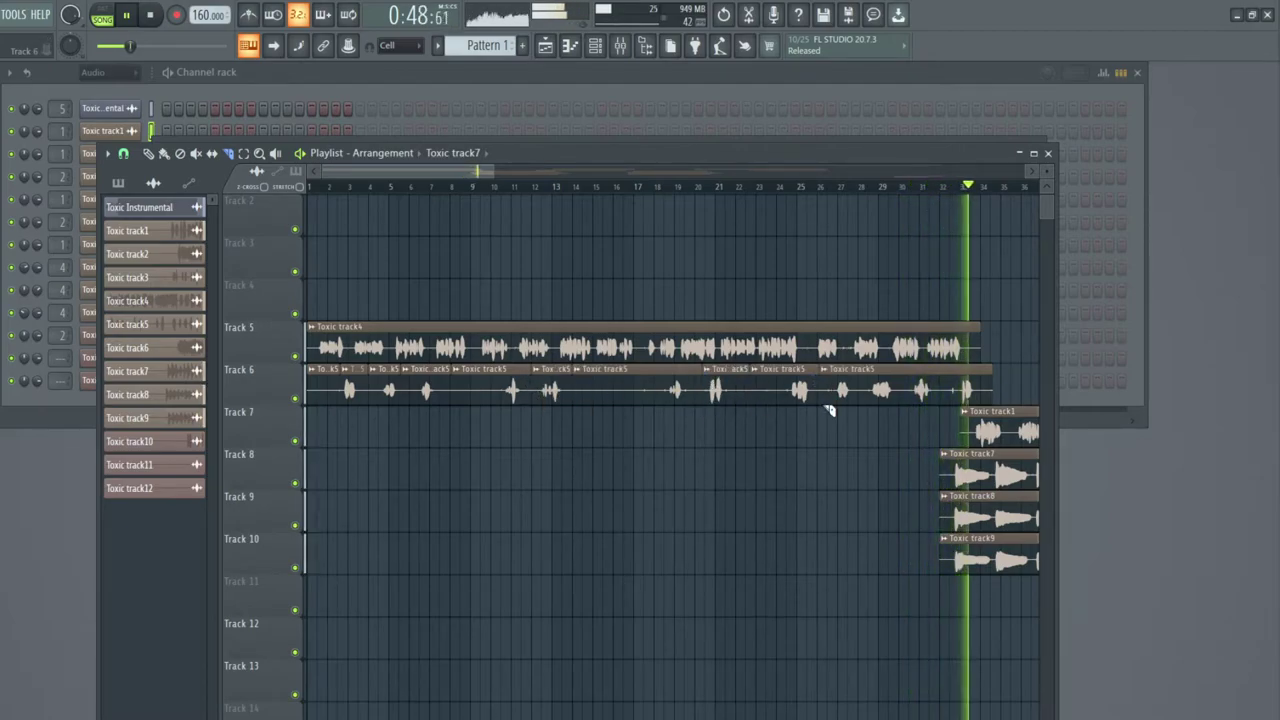
Stop playback, then slice the rest of the Toxic track5 clip and the Toxic track4 clip between their vocal phrases.
{"action": "key", "text": "space"}
{"action": "left_click_drag", "start_coordinate": [858, 374], "coordinate": [945, 410]}
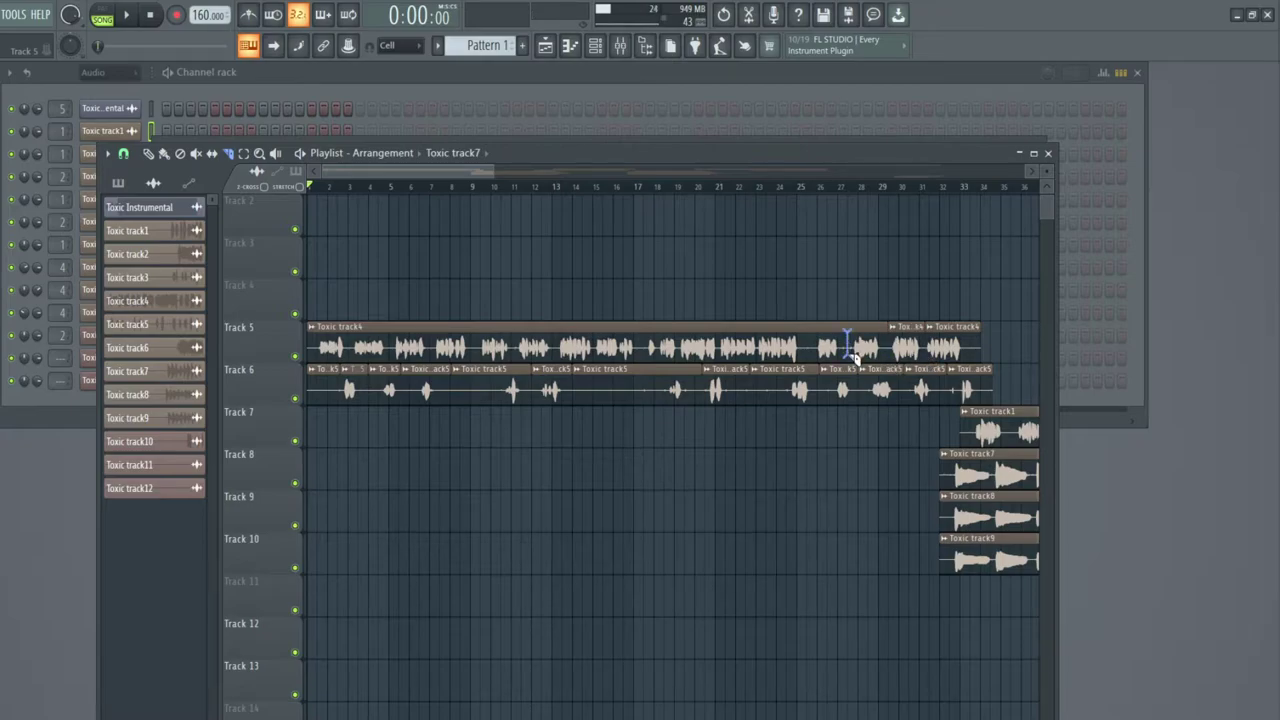
{"action": "left_click_drag", "start_coordinate": [648, 336], "coordinate": [648, 365]}
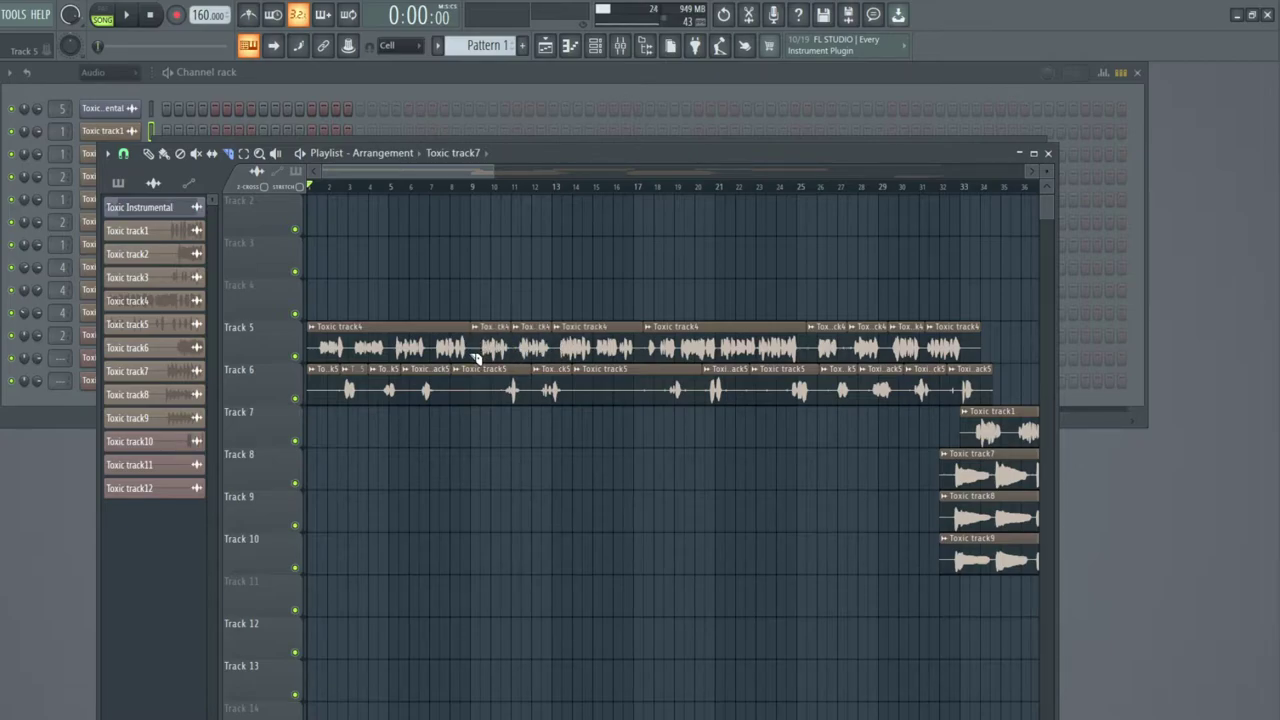
{"action": "left_click_drag", "start_coordinate": [436, 338], "coordinate": [433, 366]}
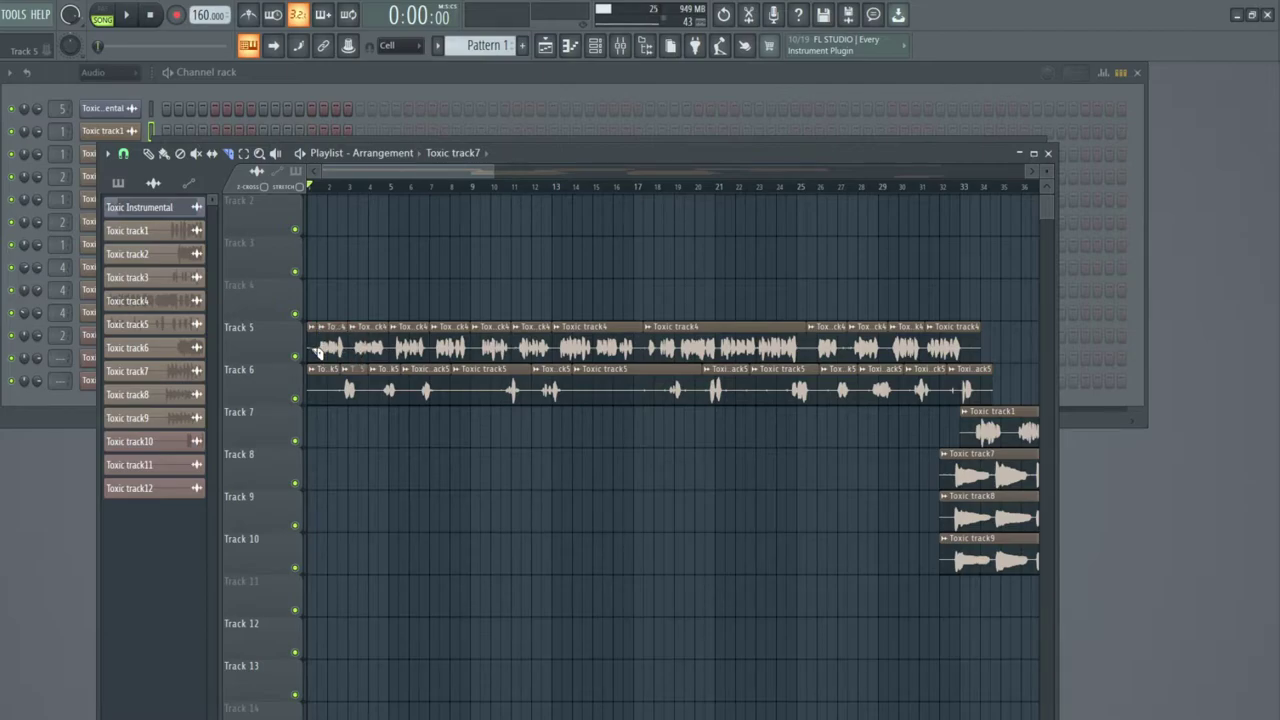
Set the declicking mode of Toxic track1 and Toxic track2 to Smooth (bleeding).
{"action": "left_click", "coordinate": [100, 132]}
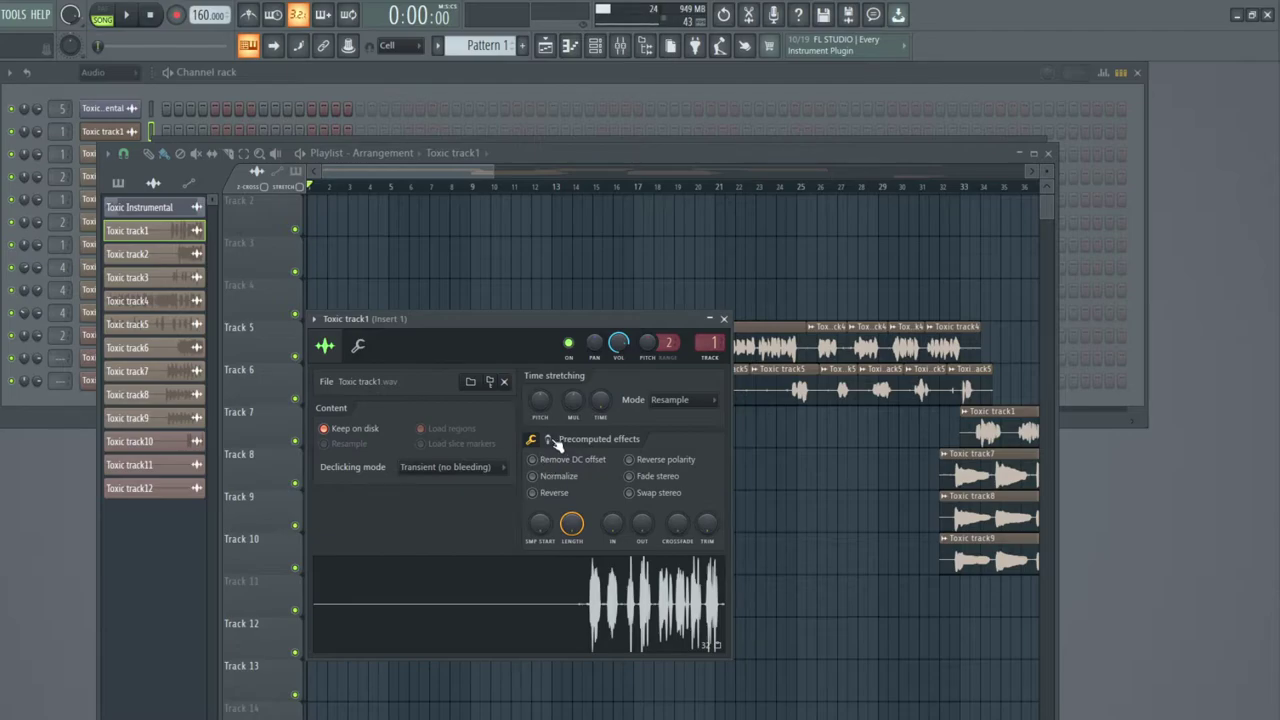
{"action": "left_click", "coordinate": [495, 468]}
{"action": "left_click", "coordinate": [455, 543]}
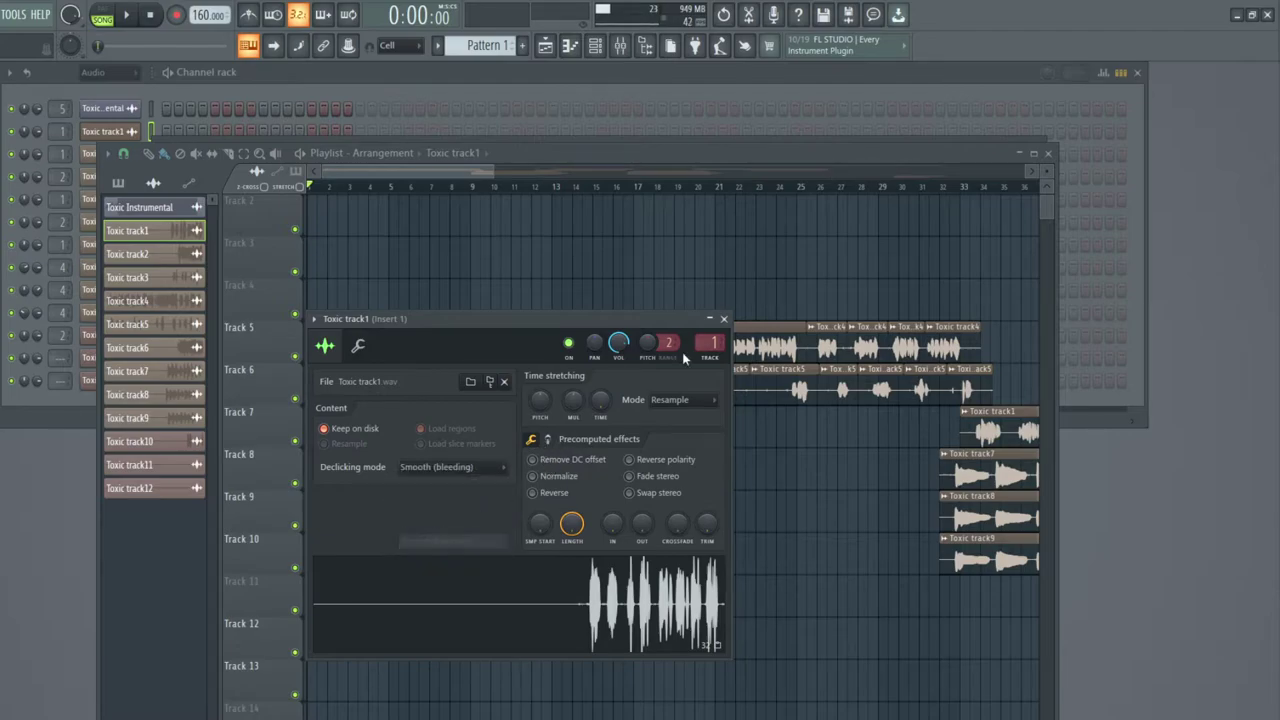
{"action": "left_click", "coordinate": [725, 319]}
{"action": "left_click", "coordinate": [87, 155]}
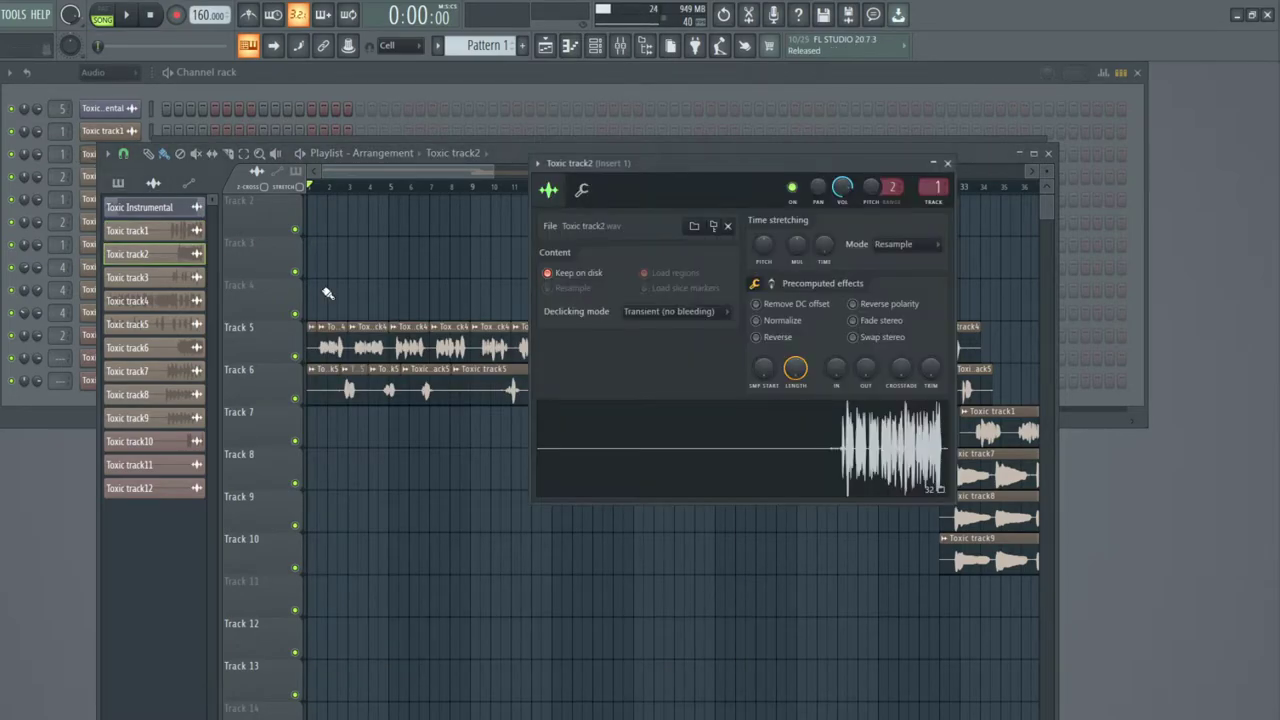
{"action": "left_click", "coordinate": [662, 312]}
{"action": "left_click", "coordinate": [664, 386]}
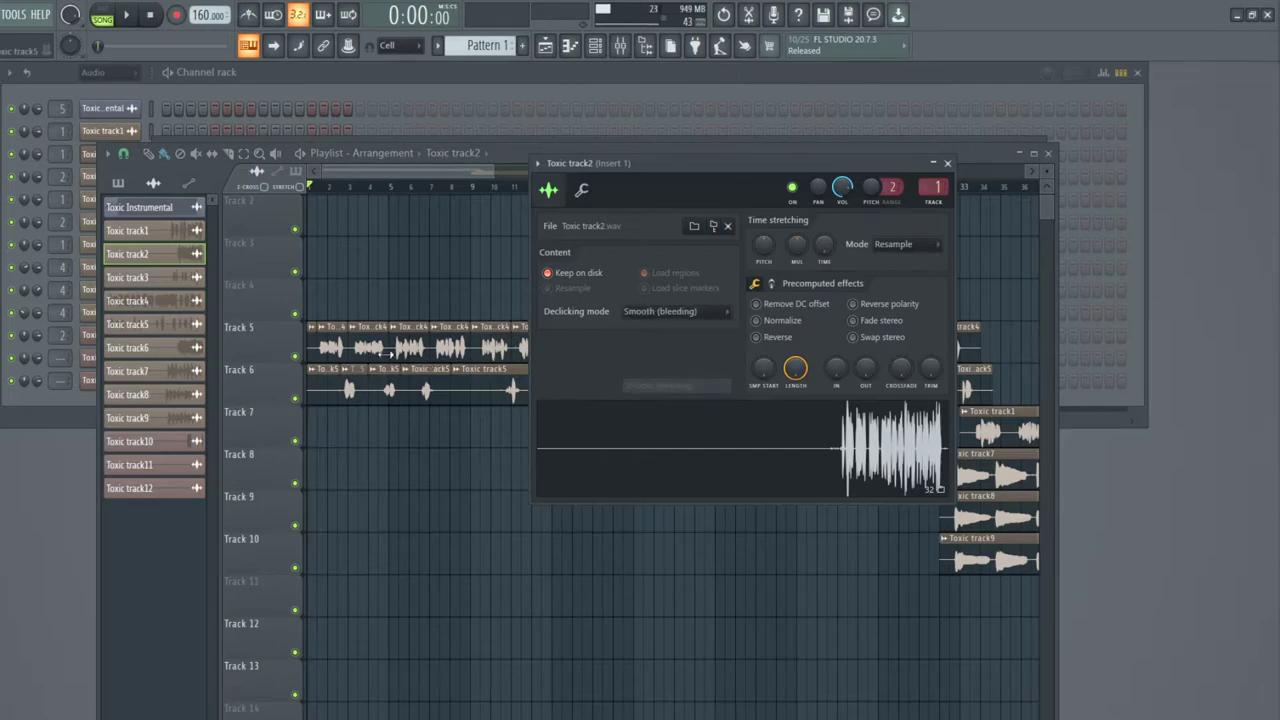
Delete the silent opening slice of Toxic track4 on Track 5 and inspect the start of the remaining clips.
{"action": "left_click", "coordinate": [318, 338]}
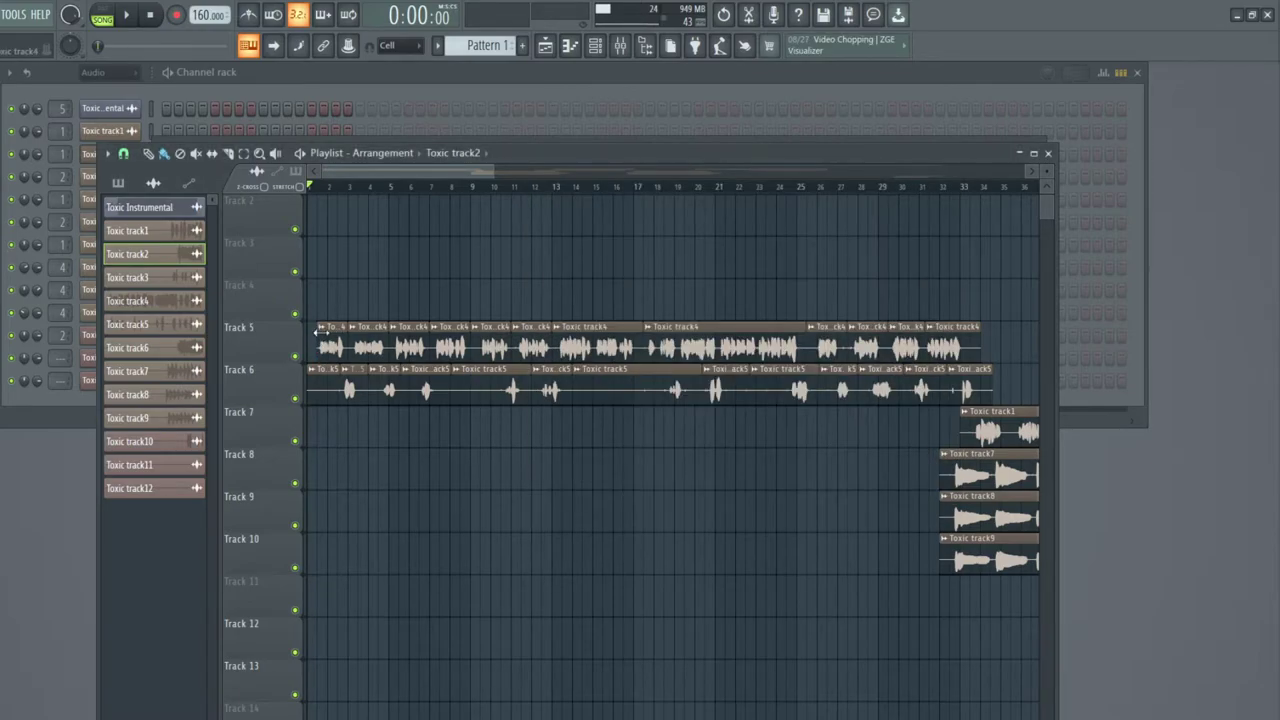
{"action": "scroll", "coordinate": [325, 205], "scroll_direction": "up", "scroll_amount": 5}
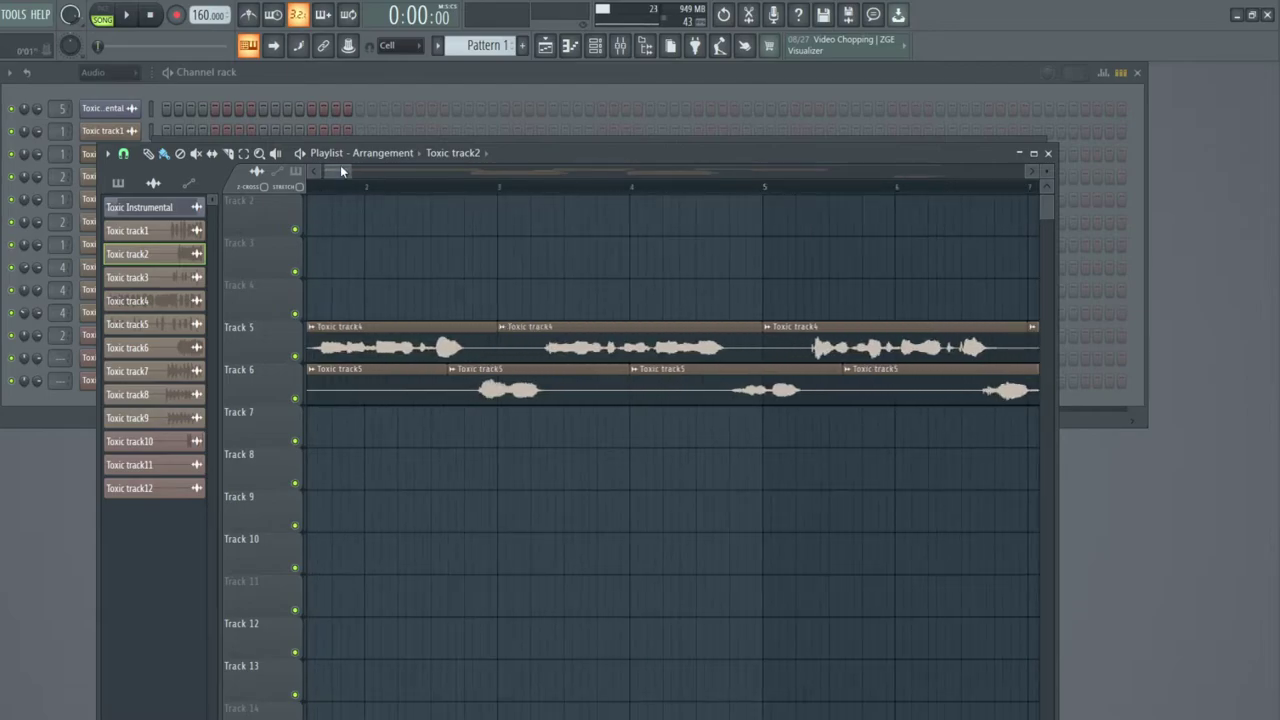
{"action": "scroll", "coordinate": [340, 165], "scroll_direction": "up", "scroll_amount": 2}
{"action": "left_click", "coordinate": [371, 337]}
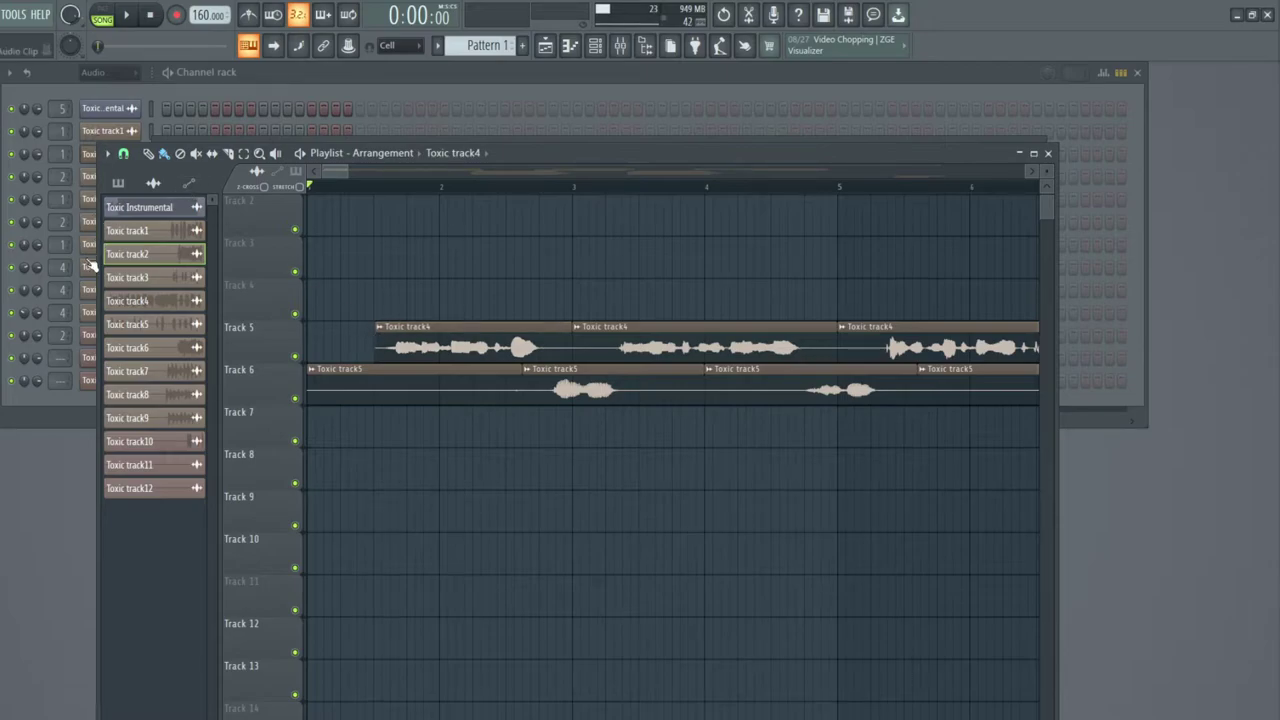
Close the Toxic track2 settings, the mixer and FabFilter Pro-R, and reposition the playlist beside the channel names.
{"action": "left_click_drag", "start_coordinate": [544, 159], "coordinate": [719, 243]}
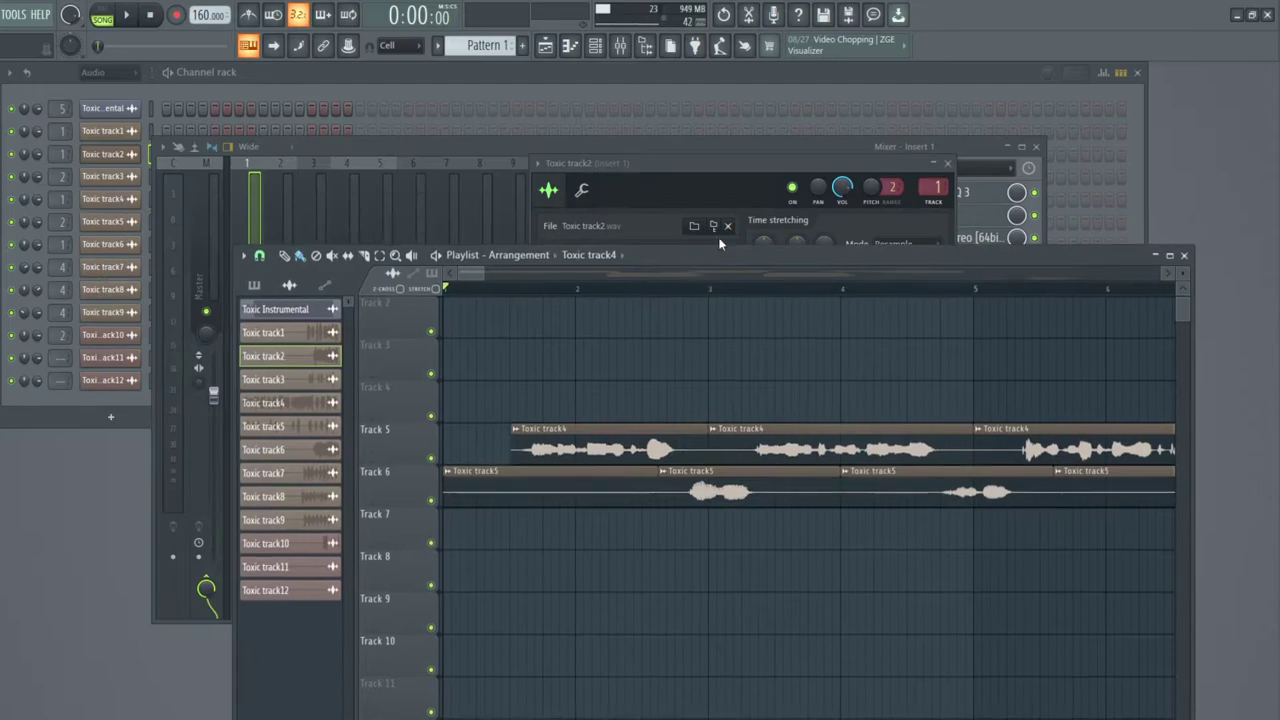
{"action": "left_click", "coordinate": [946, 164]}
{"action": "left_click", "coordinate": [1036, 147]}
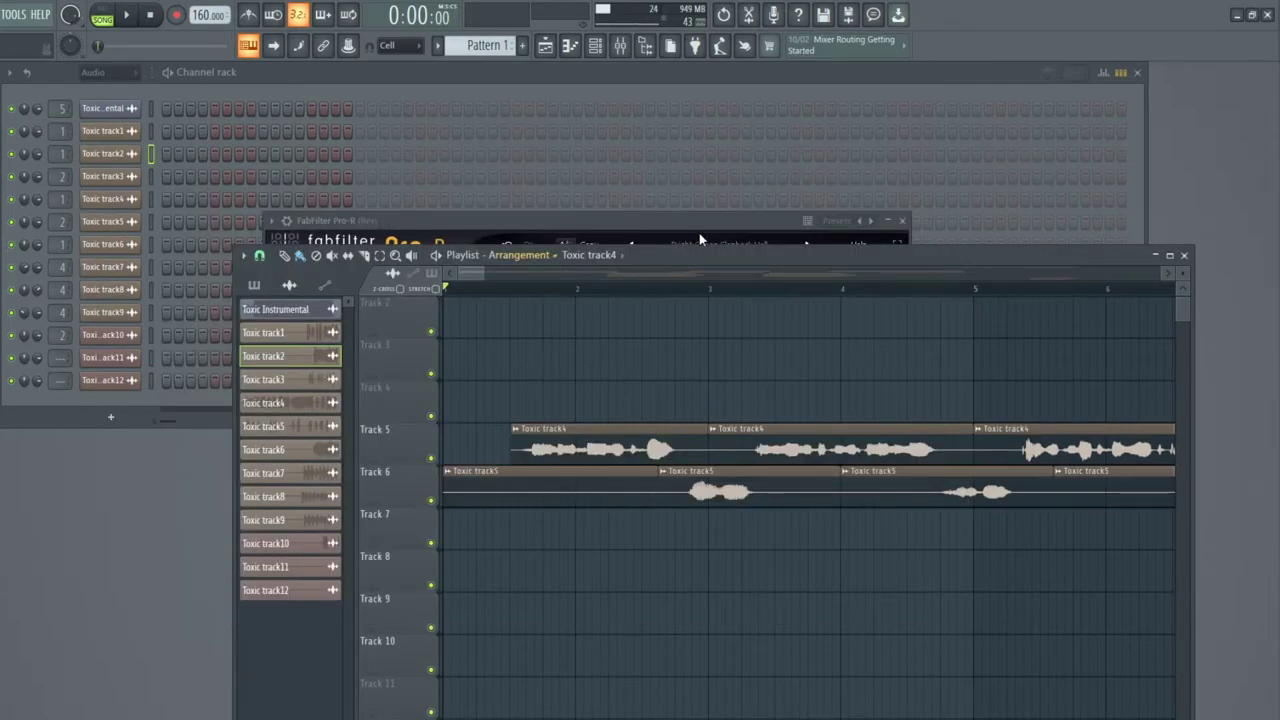
{"action": "left_click", "coordinate": [902, 220]}
{"action": "left_click_drag", "start_coordinate": [719, 266], "coordinate": [586, 148]}
Set the declicking mode of Toxic track4, Toxic track5 and Toxic track6 to Smooth (bleeding).
{"action": "left_click", "coordinate": [103, 199]}
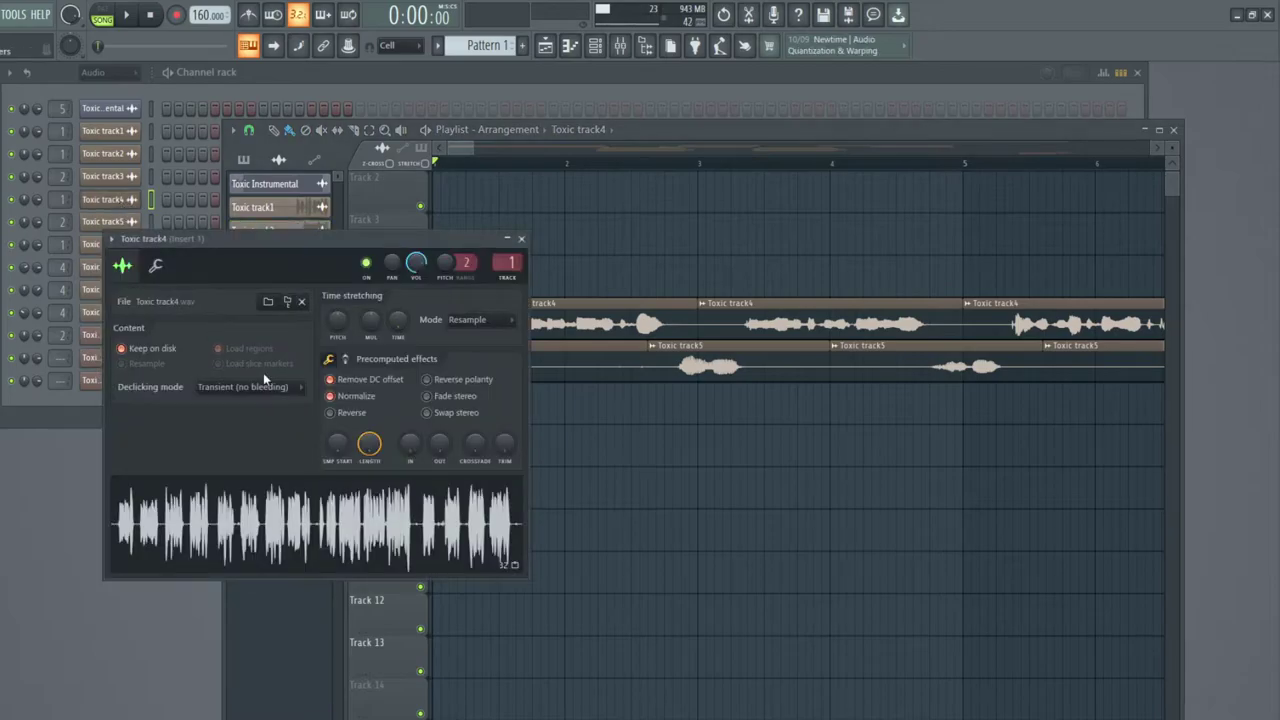
{"action": "left_click", "coordinate": [267, 396]}
{"action": "left_click", "coordinate": [250, 456]}
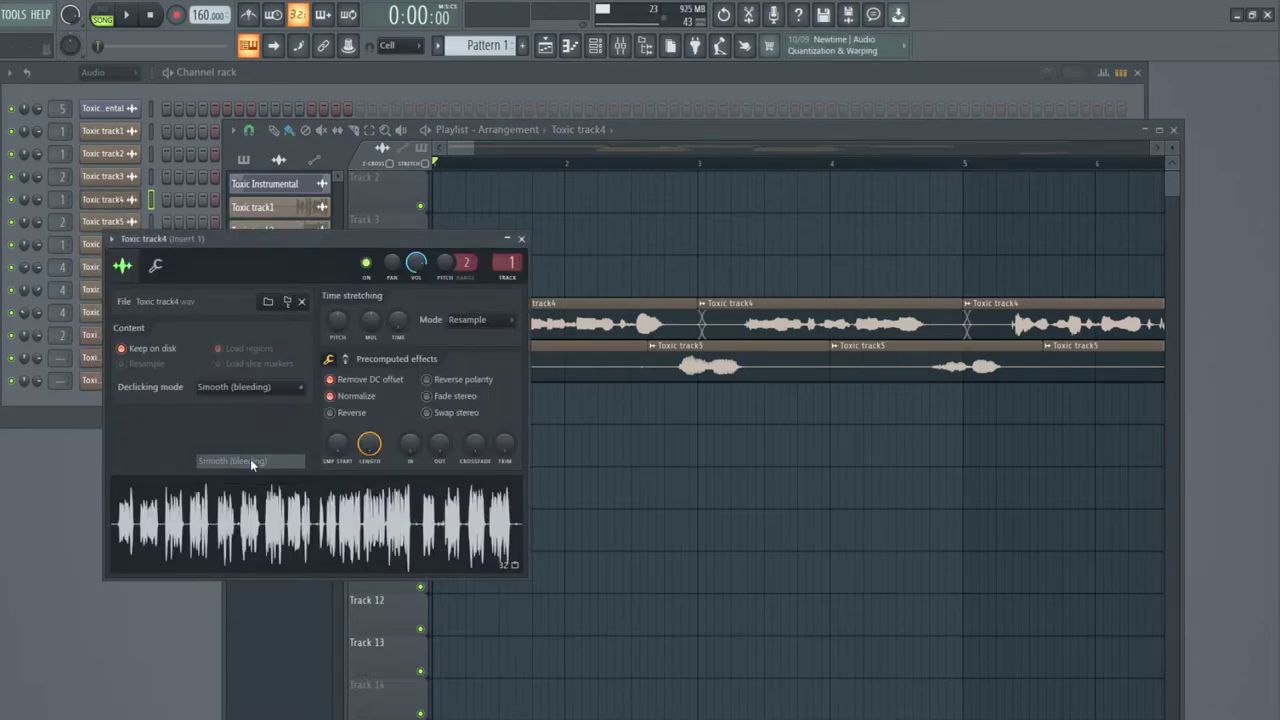
{"action": "left_click", "coordinate": [93, 222]}
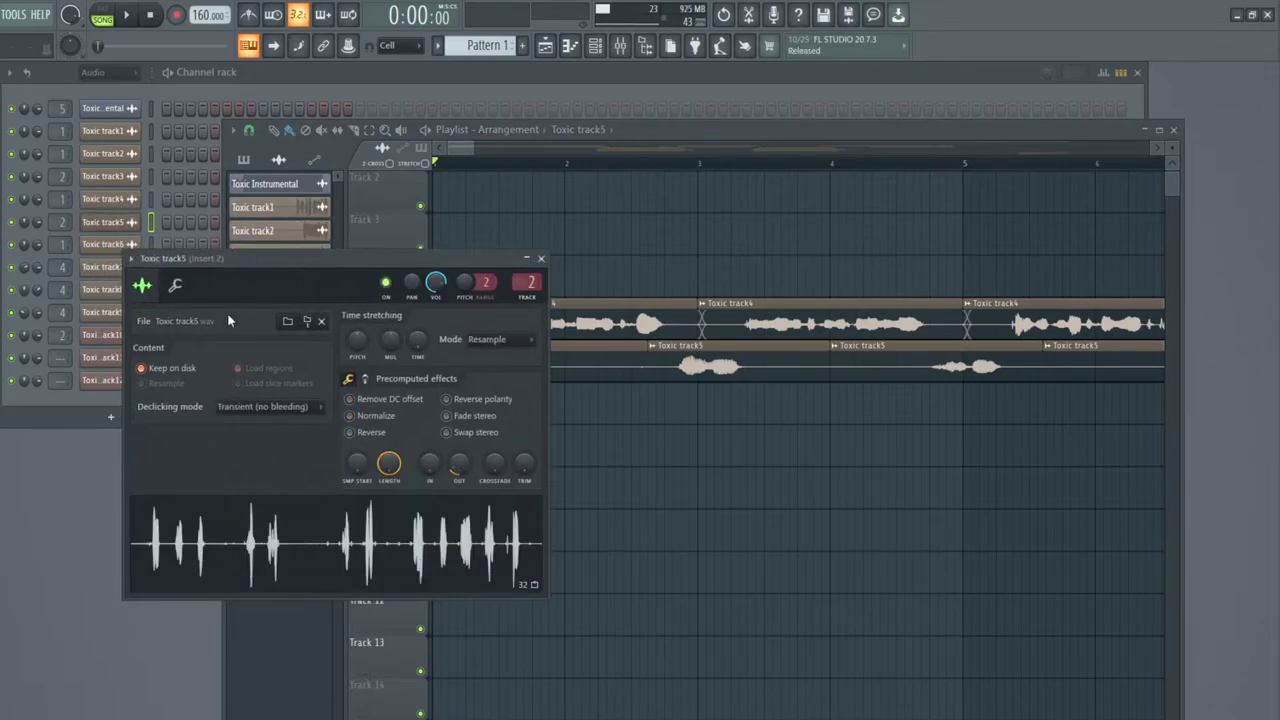
{"action": "left_click", "coordinate": [319, 407]}
{"action": "left_click", "coordinate": [270, 481]}
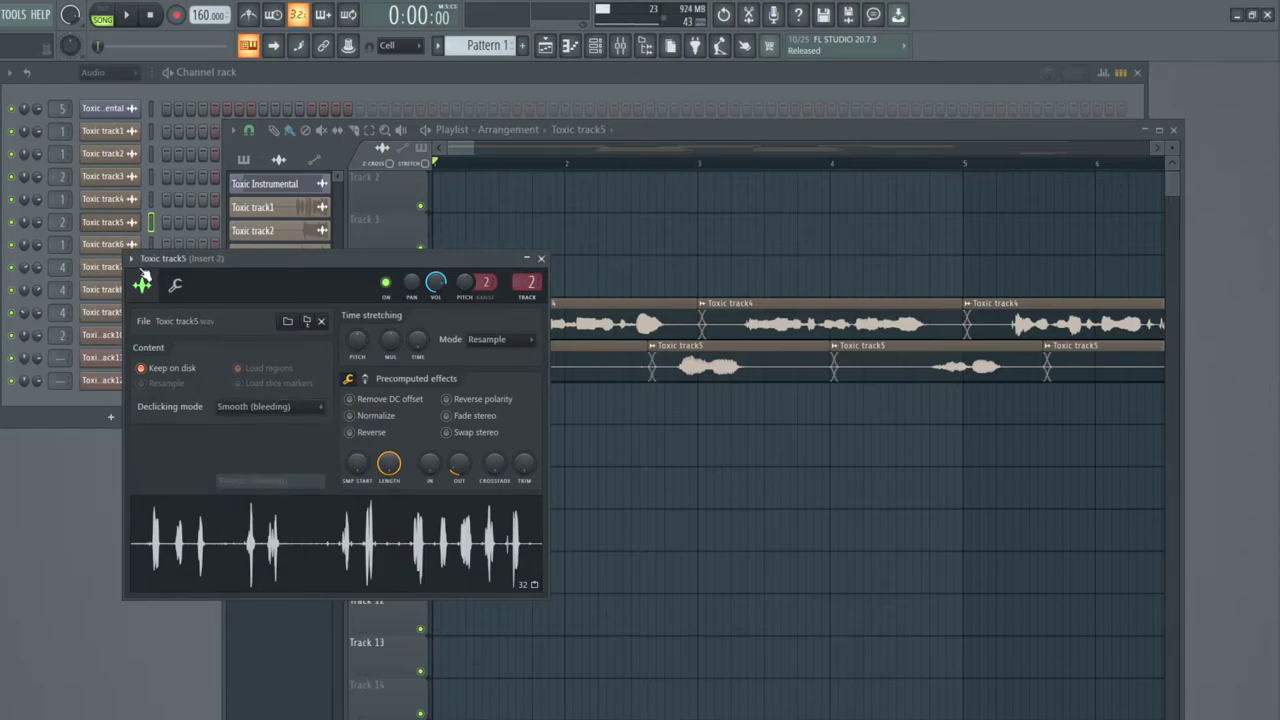
{"action": "left_click", "coordinate": [104, 245]}
{"action": "left_click", "coordinate": [270, 427]}
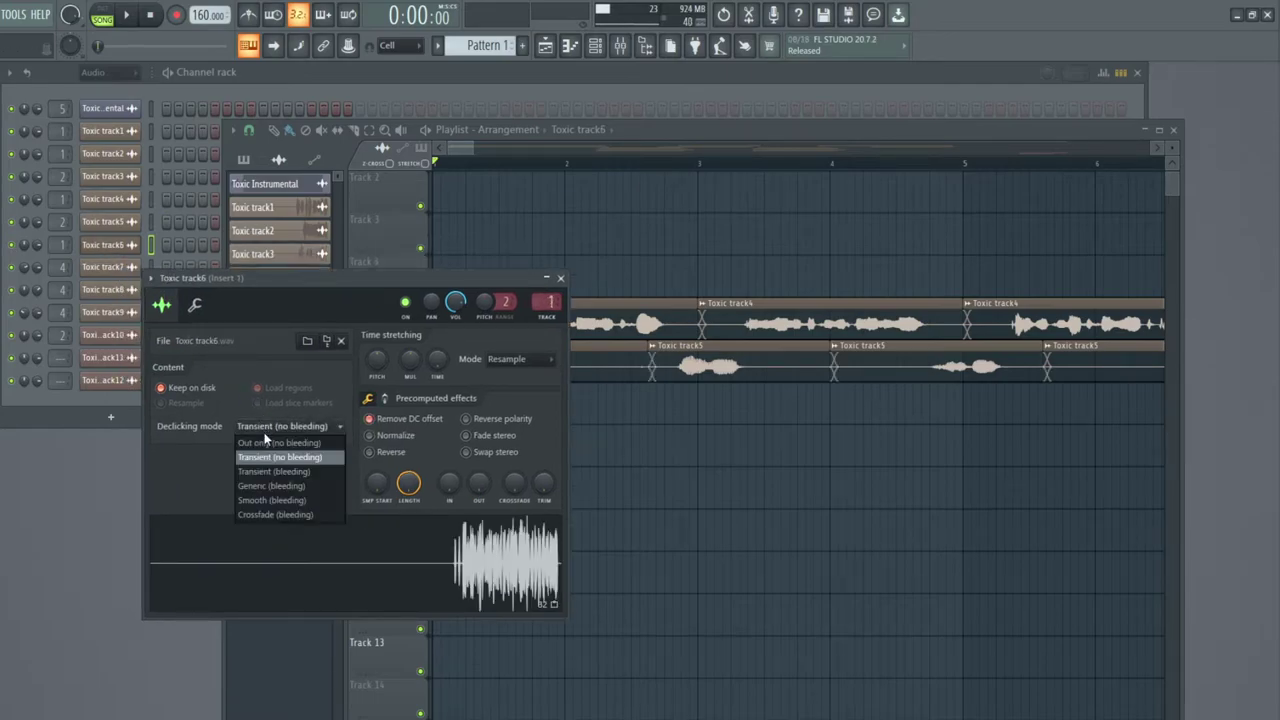
{"action": "left_click", "coordinate": [270, 500]}
Set the declicking mode of Toxic track7 and Toxic track8 to Smooth (bleeding) and close their settings.
{"action": "left_click", "coordinate": [104, 267]}
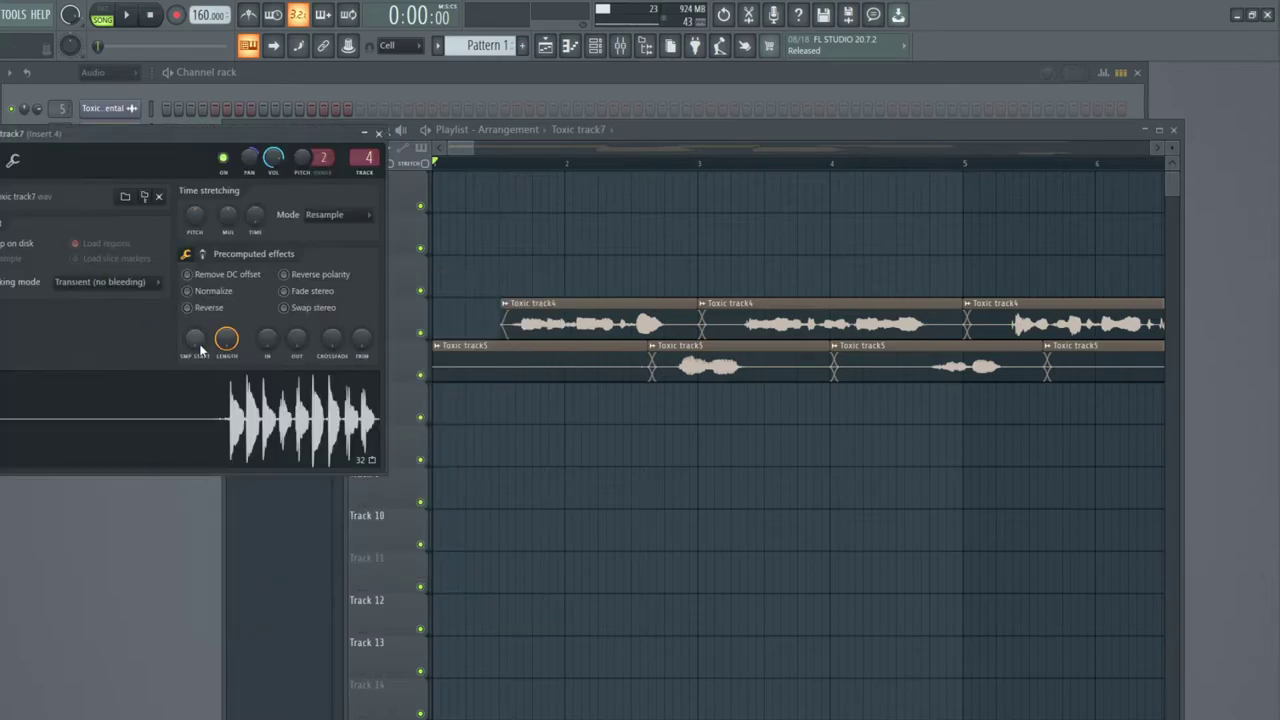
{"action": "left_click", "coordinate": [150, 287]}
{"action": "left_click", "coordinate": [131, 357]}
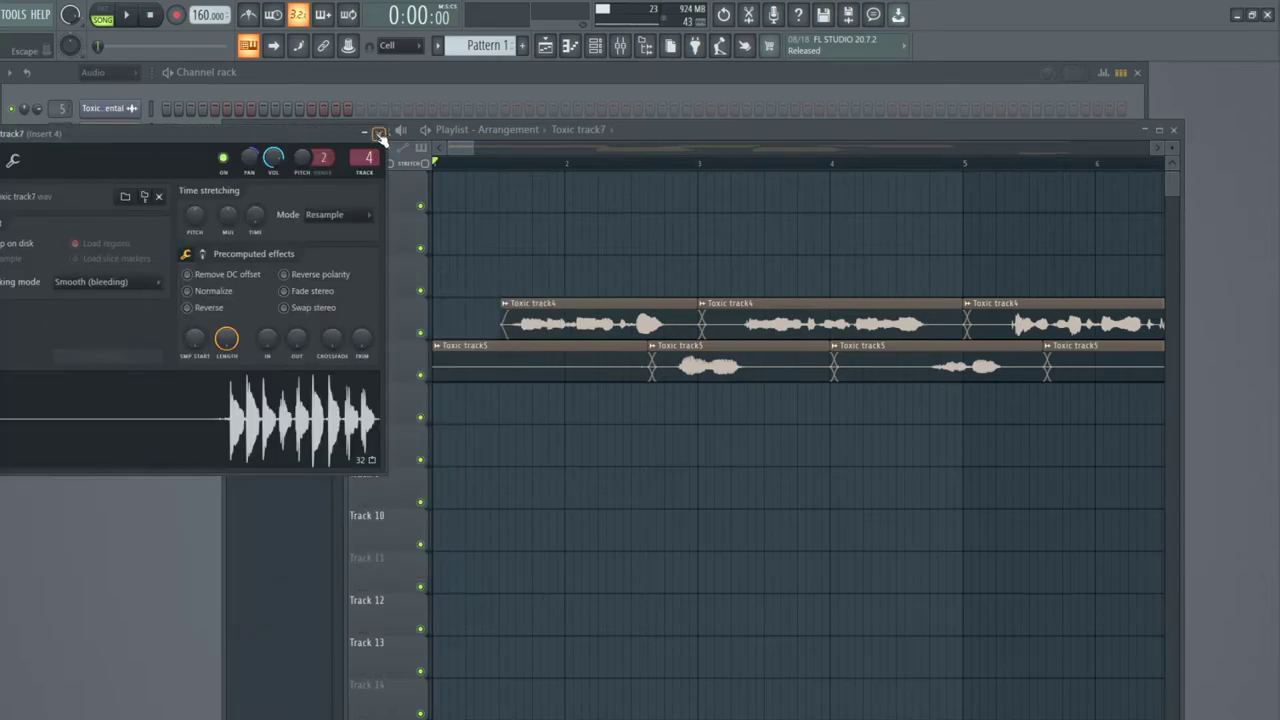
{"action": "left_click", "coordinate": [378, 133]}
{"action": "left_click", "coordinate": [104, 290]}
{"action": "left_click", "coordinate": [176, 309]}
{"action": "left_click", "coordinate": [170, 369]}
{"action": "left_click", "coordinate": [443, 160]}
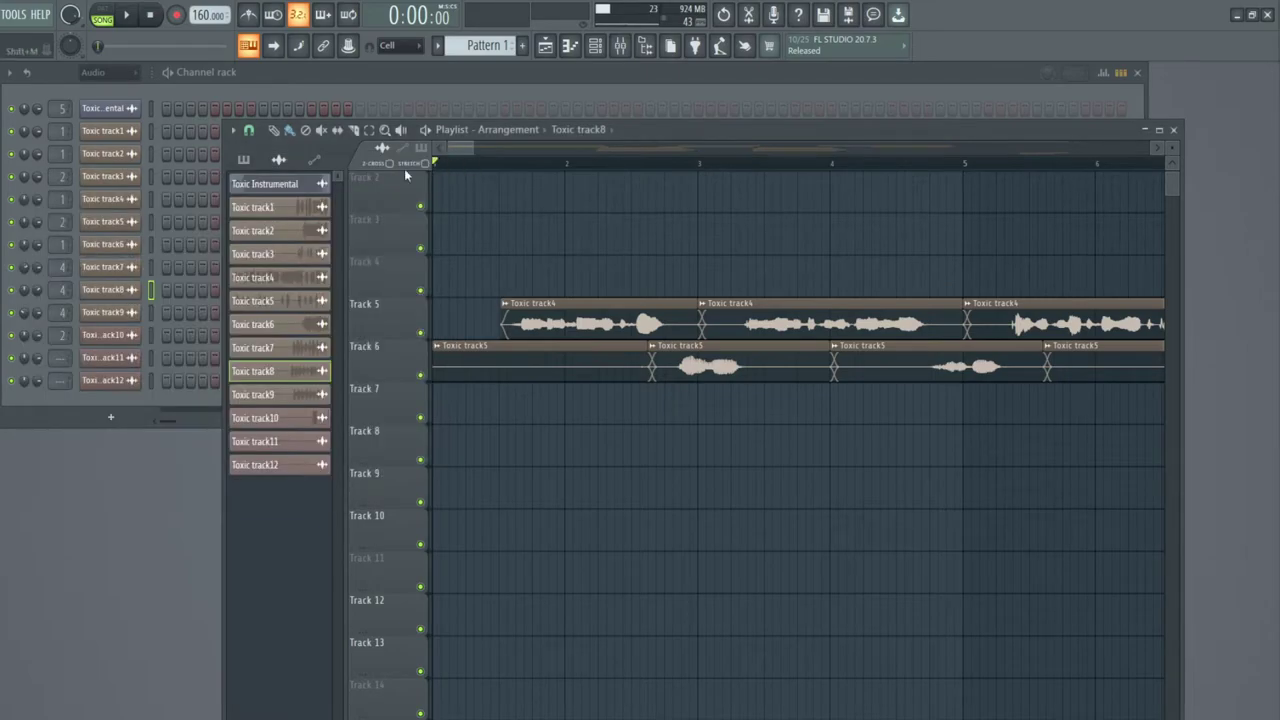
Set the declicking mode of Toxic track9 and Toxic track11 to Smooth (bleeding).
{"action": "left_click", "coordinate": [110, 313]}
{"action": "left_click", "coordinate": [185, 327]}
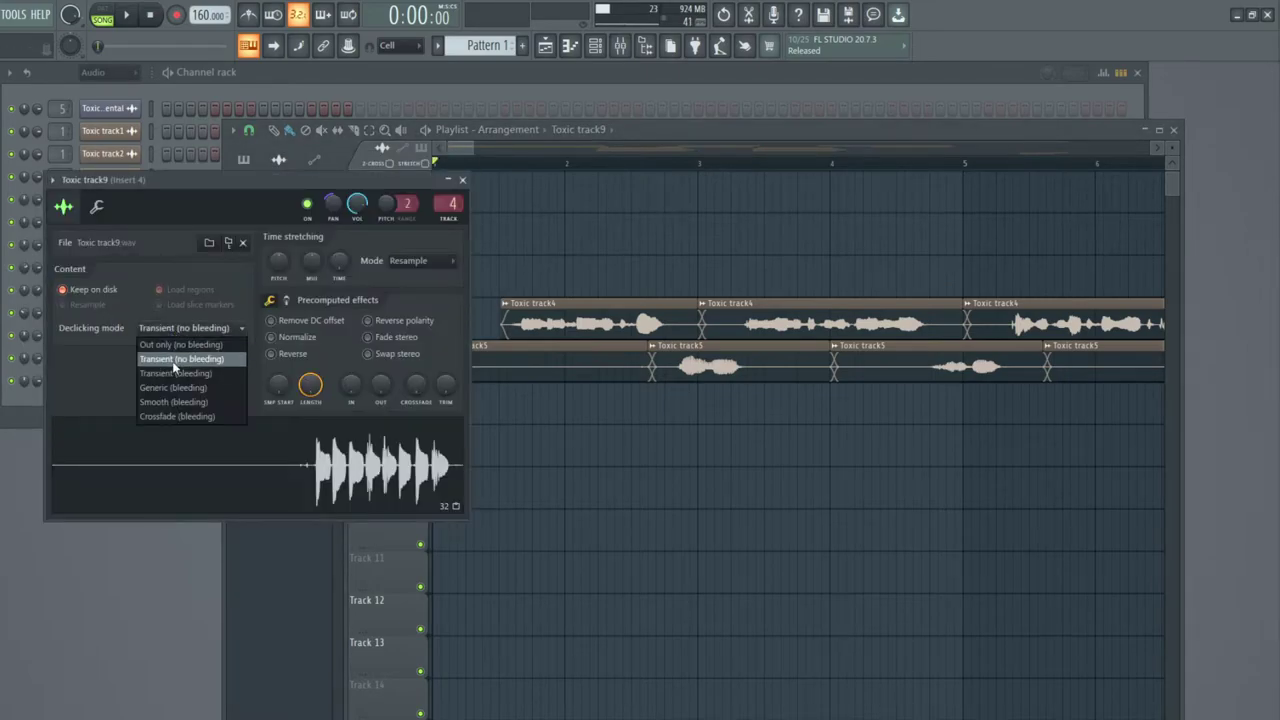
{"action": "left_click", "coordinate": [173, 400]}
{"action": "left_click", "coordinate": [462, 179]}
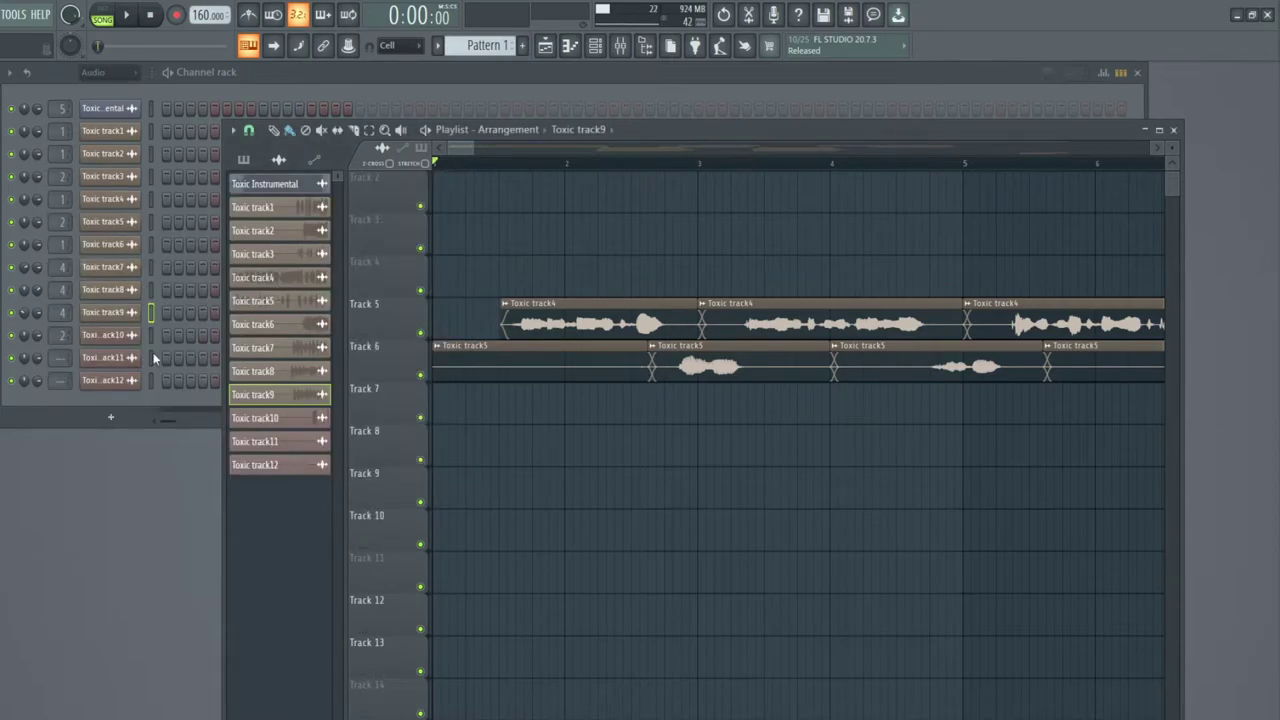
{"action": "left_click", "coordinate": [108, 360]}
{"action": "left_click", "coordinate": [255, 367]}
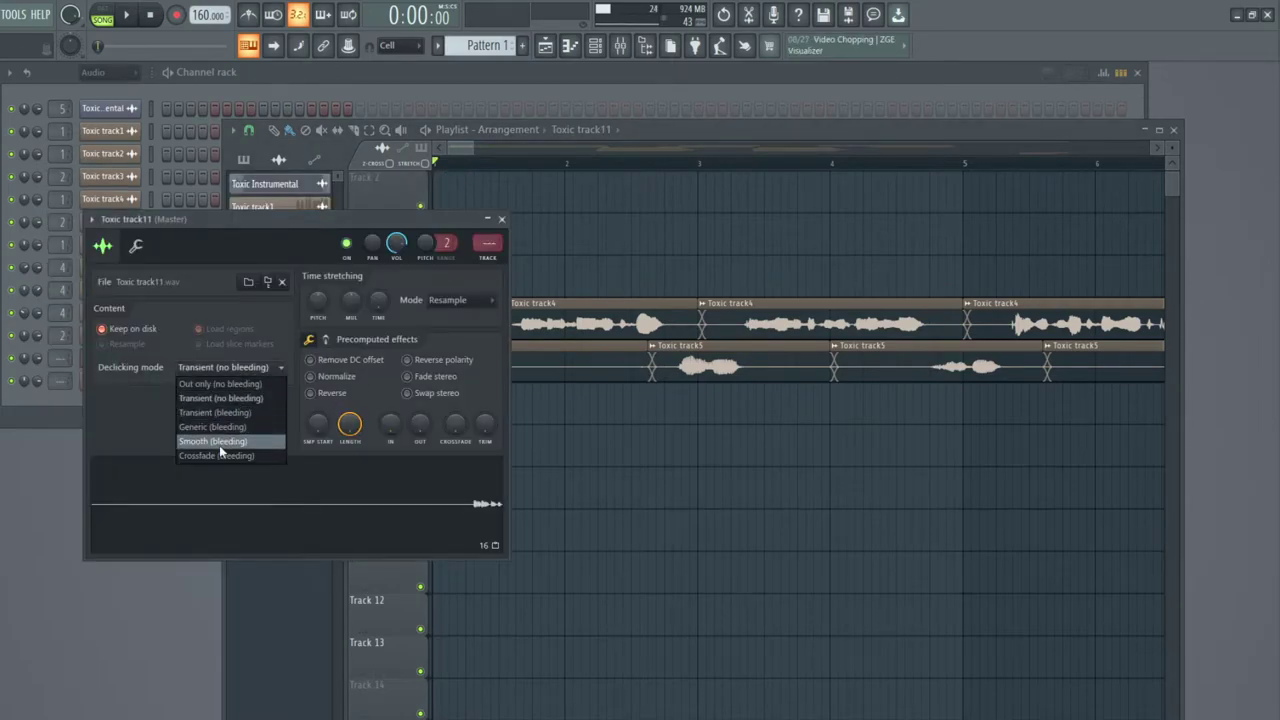
{"action": "left_click", "coordinate": [223, 446]}
{"action": "left_click_drag", "start_coordinate": [201, 226], "coordinate": [311, 215]}
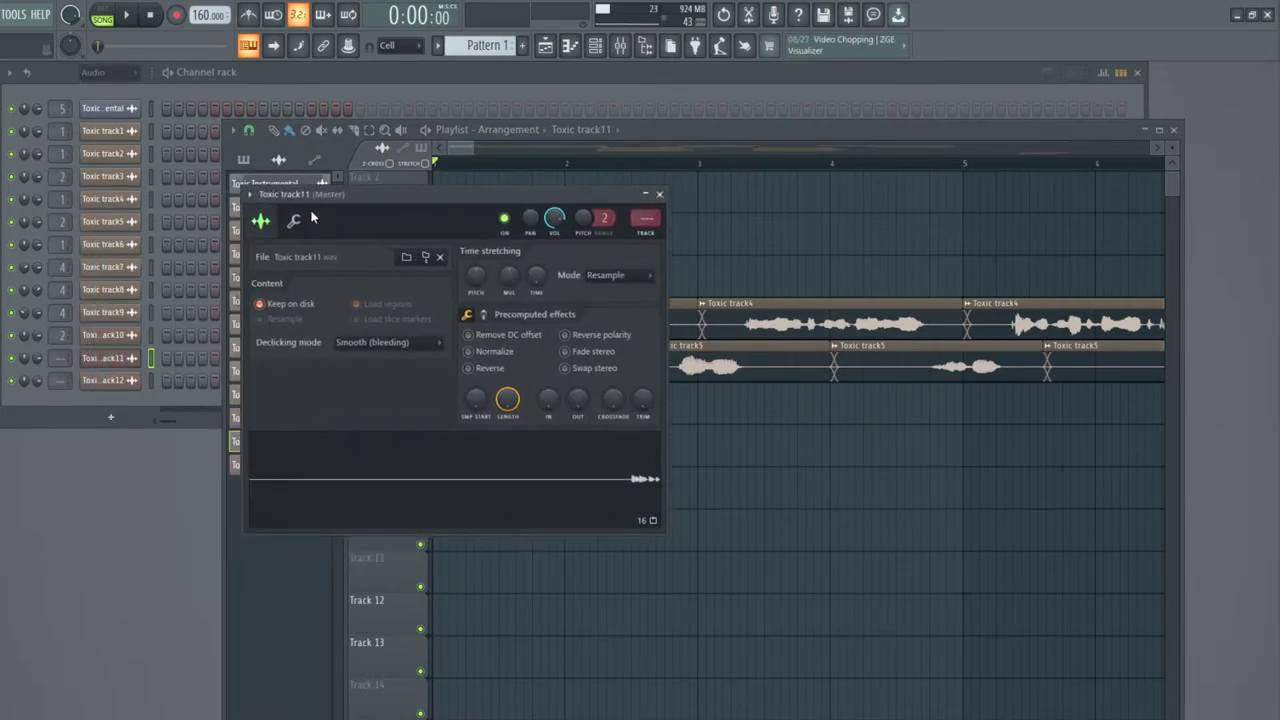
Set the declicking mode of Toxic track12 and Toxic track10 to Smooth (bleeding).
{"action": "left_click", "coordinate": [112, 381]}
{"action": "left_click_drag", "start_coordinate": [237, 246], "coordinate": [340, 223]}
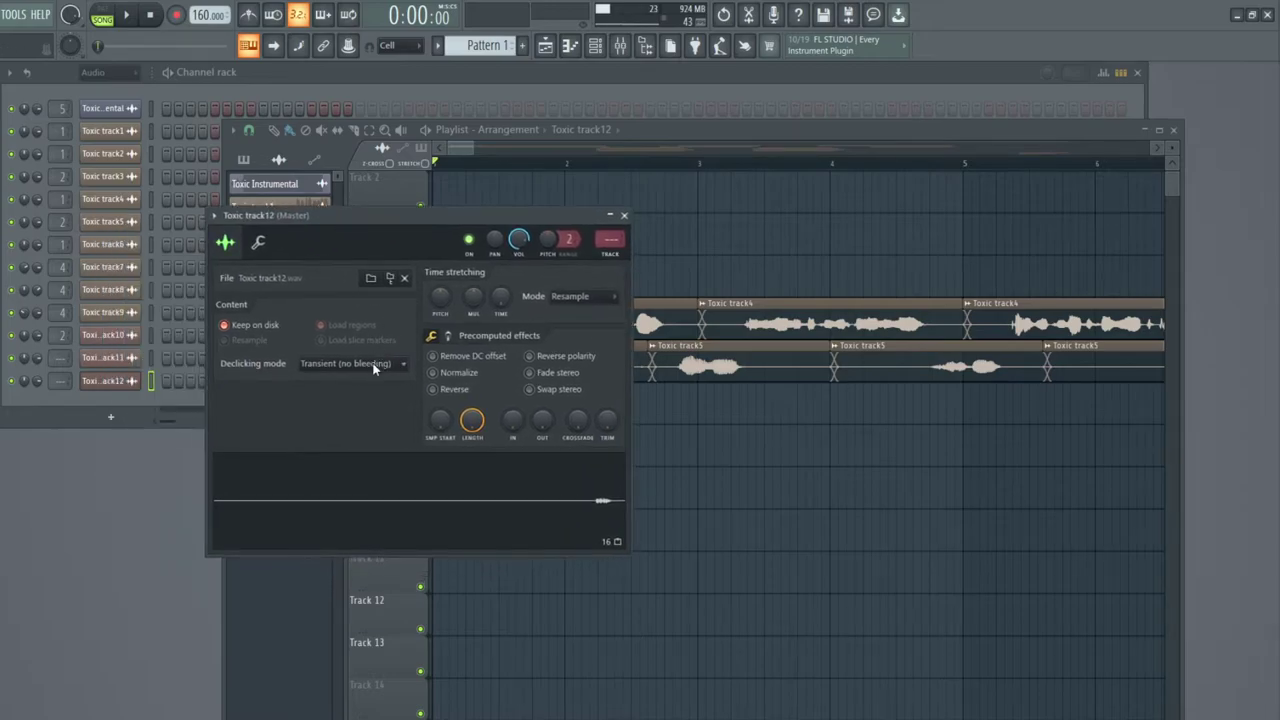
{"action": "left_click", "coordinate": [375, 365]}
{"action": "left_click", "coordinate": [336, 442]}
{"action": "left_click", "coordinate": [116, 357]}
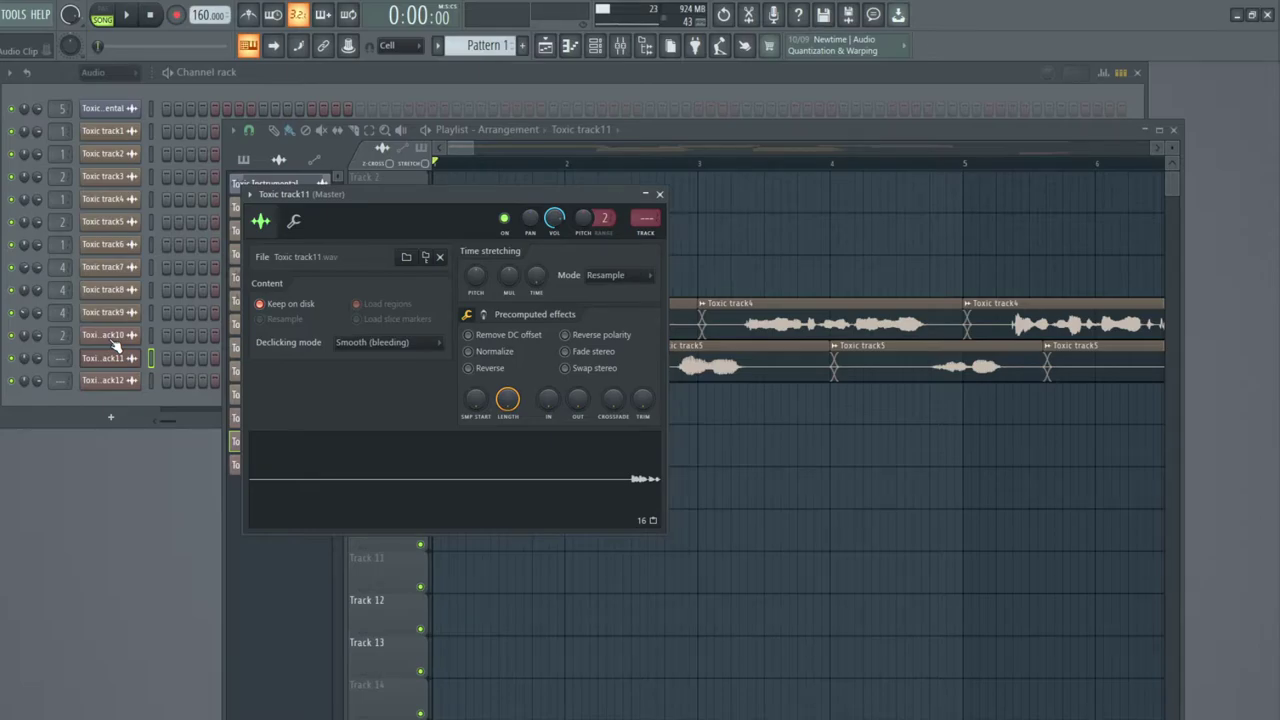
{"action": "left_click", "coordinate": [111, 337]}
{"action": "left_click", "coordinate": [193, 345]}
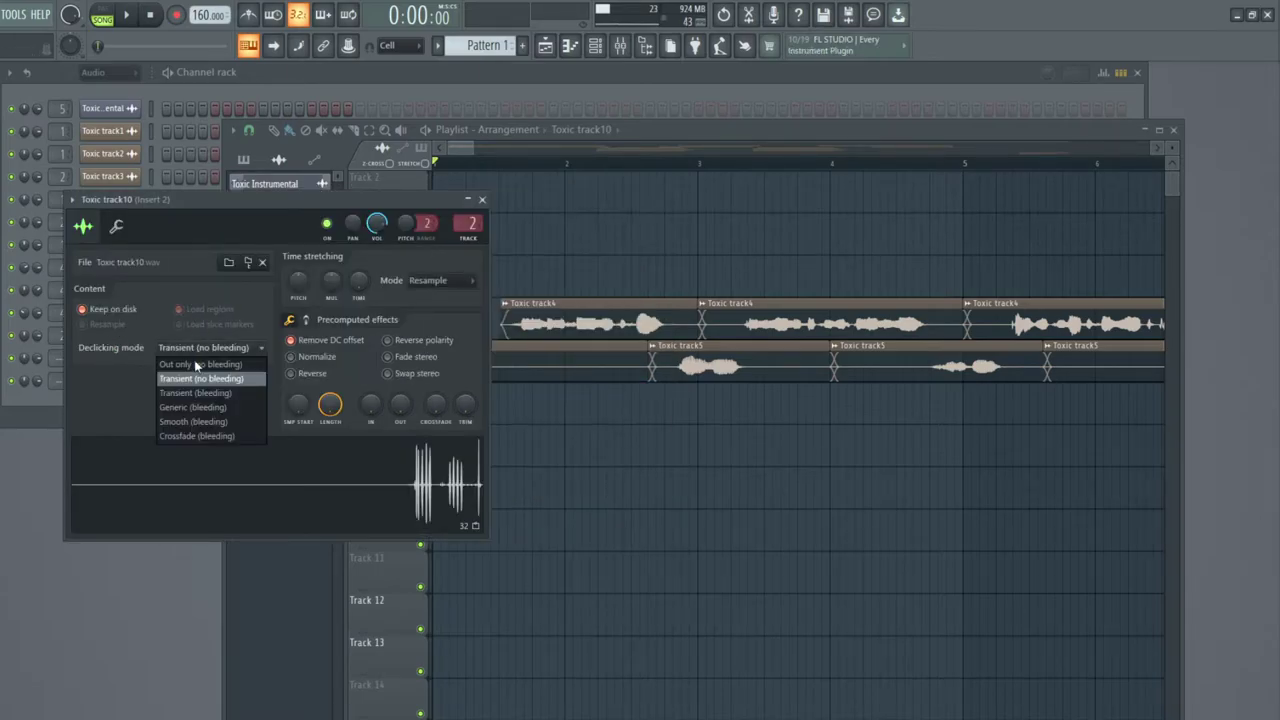
{"action": "left_click", "coordinate": [235, 423]}
{"action": "left_click_drag", "start_coordinate": [284, 198], "coordinate": [459, 187]}
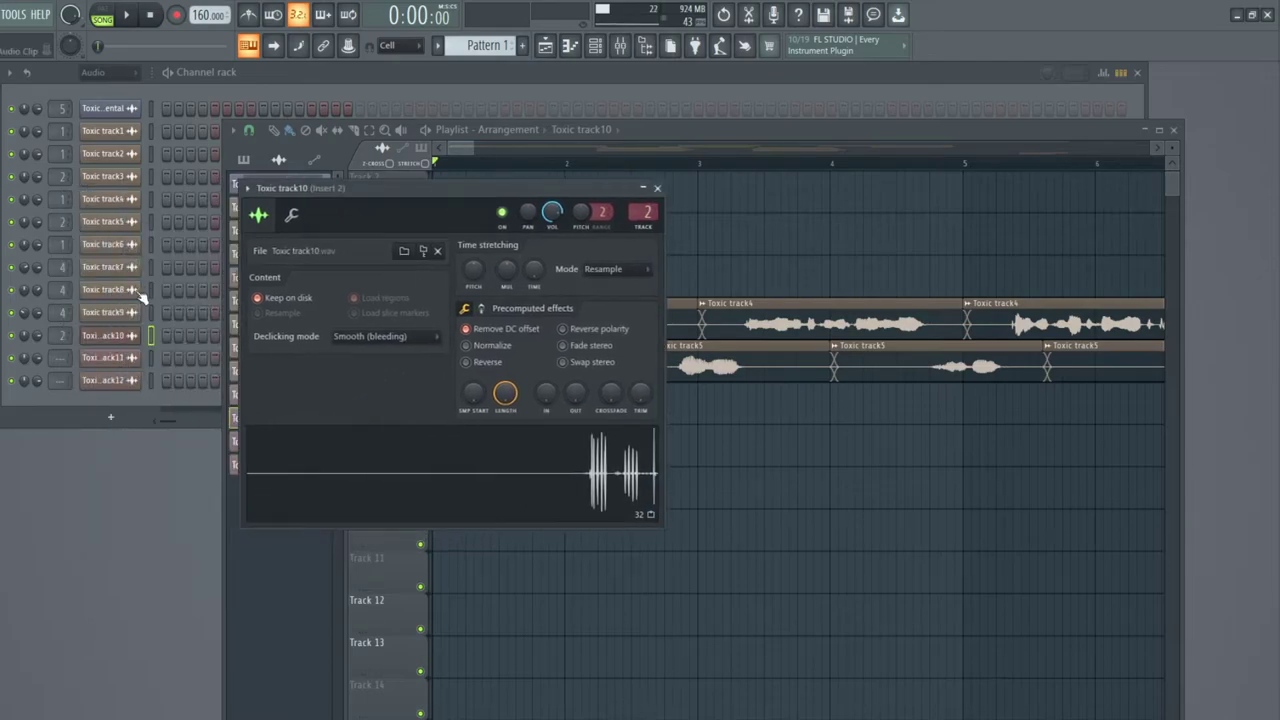
Check the declicking modes of Toxic track9, track8, track6, track5 and track4 in their channel settings.
{"action": "left_click", "coordinate": [117, 314]}
{"action": "left_click_drag", "start_coordinate": [162, 179], "coordinate": [275, 175]}
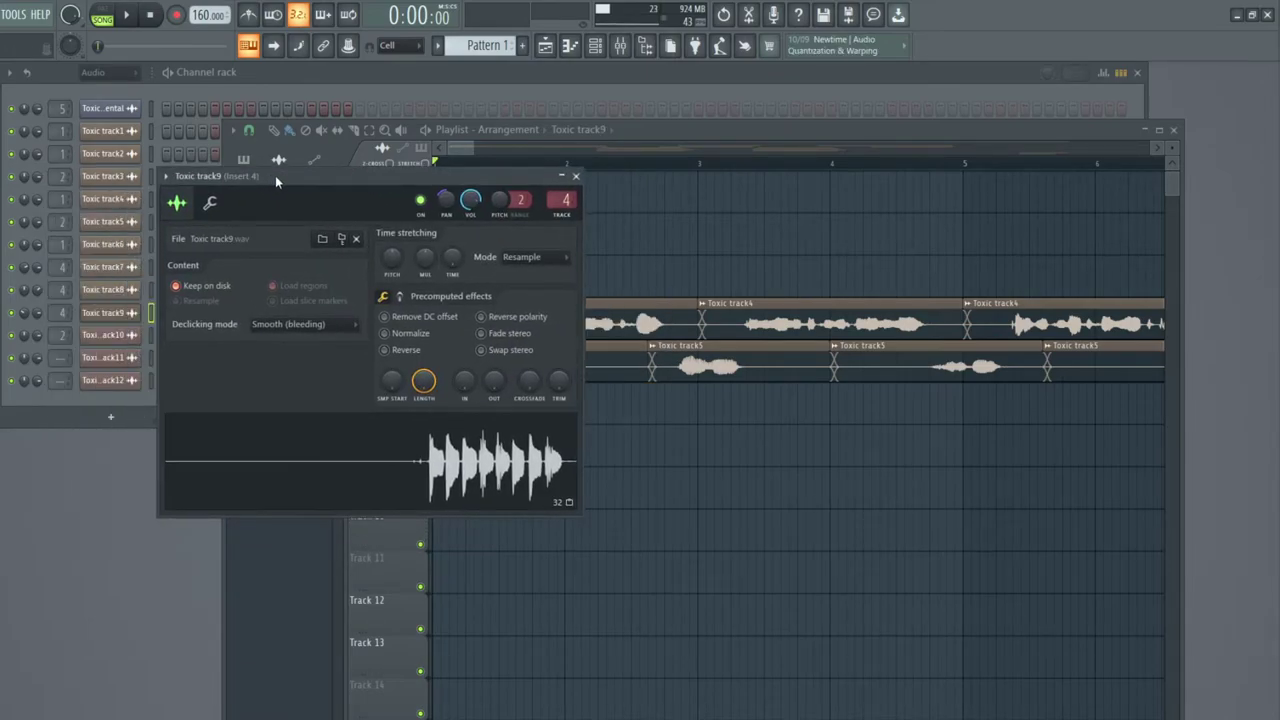
{"action": "left_click", "coordinate": [112, 289]}
{"action": "left_click_drag", "start_coordinate": [155, 190], "coordinate": [312, 200]}
{"action": "left_click", "coordinate": [108, 313]}
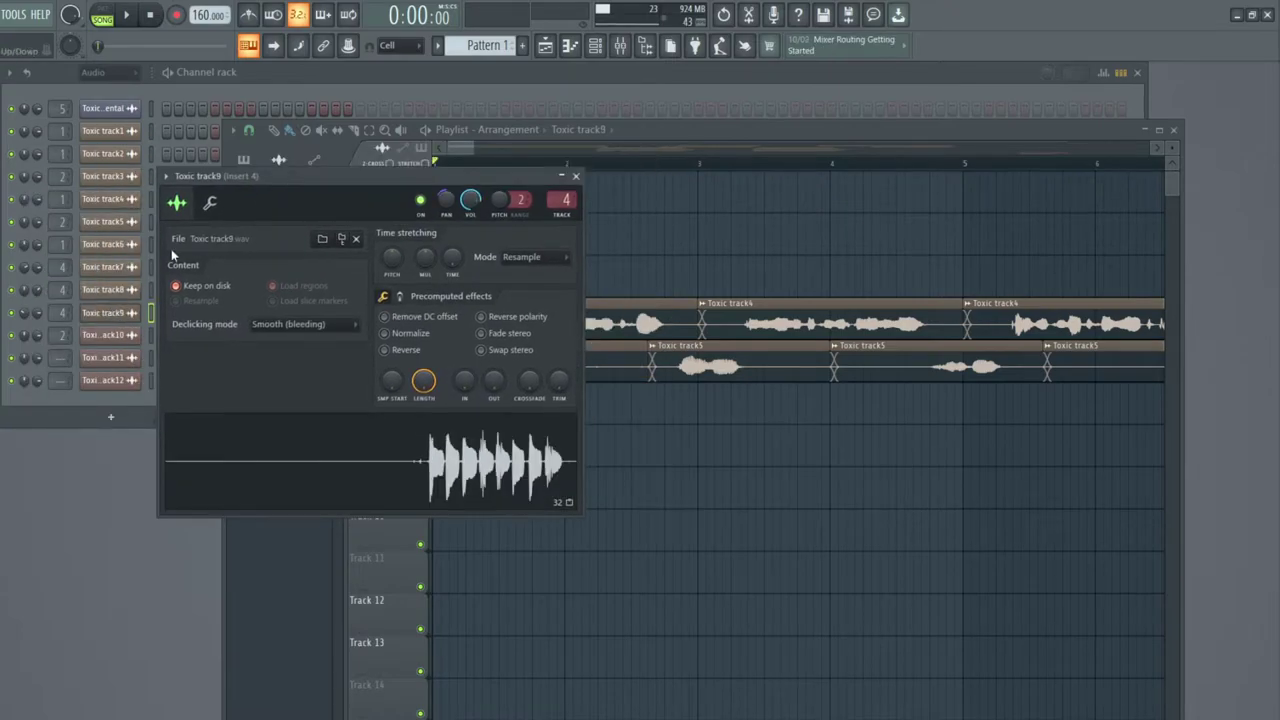
{"action": "left_click", "coordinate": [118, 245]}
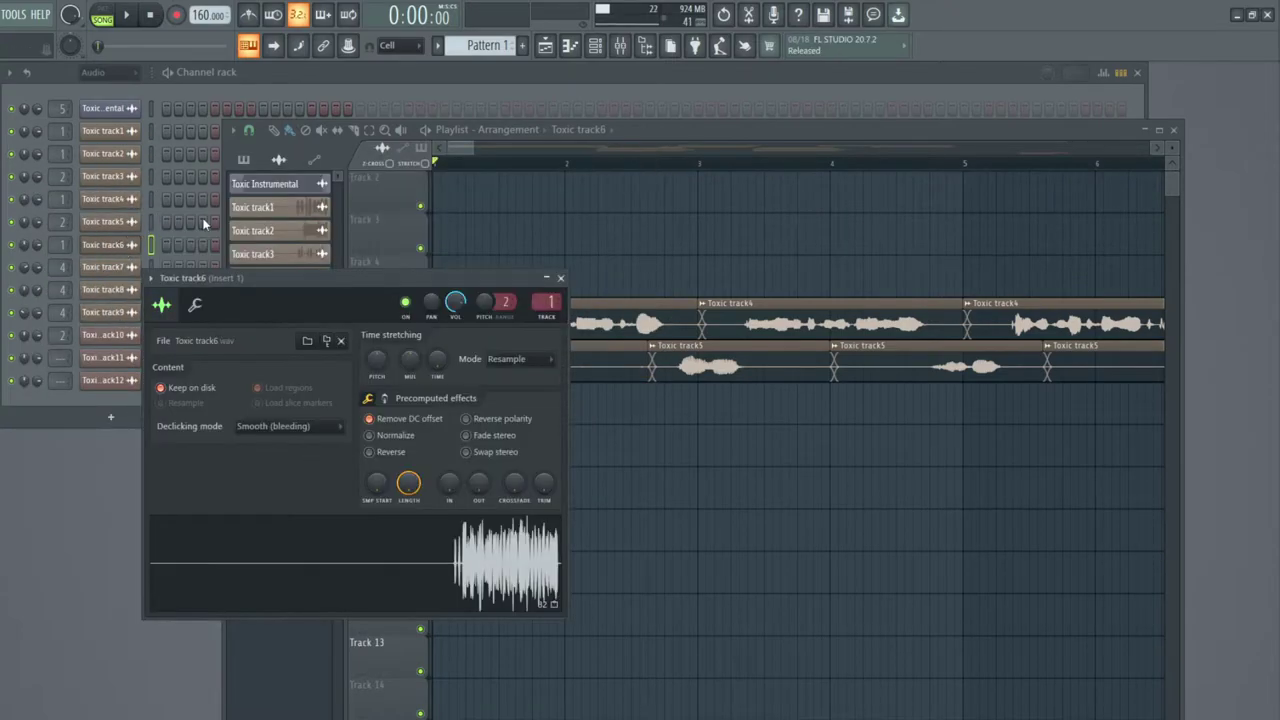
{"action": "left_click", "coordinate": [118, 222]}
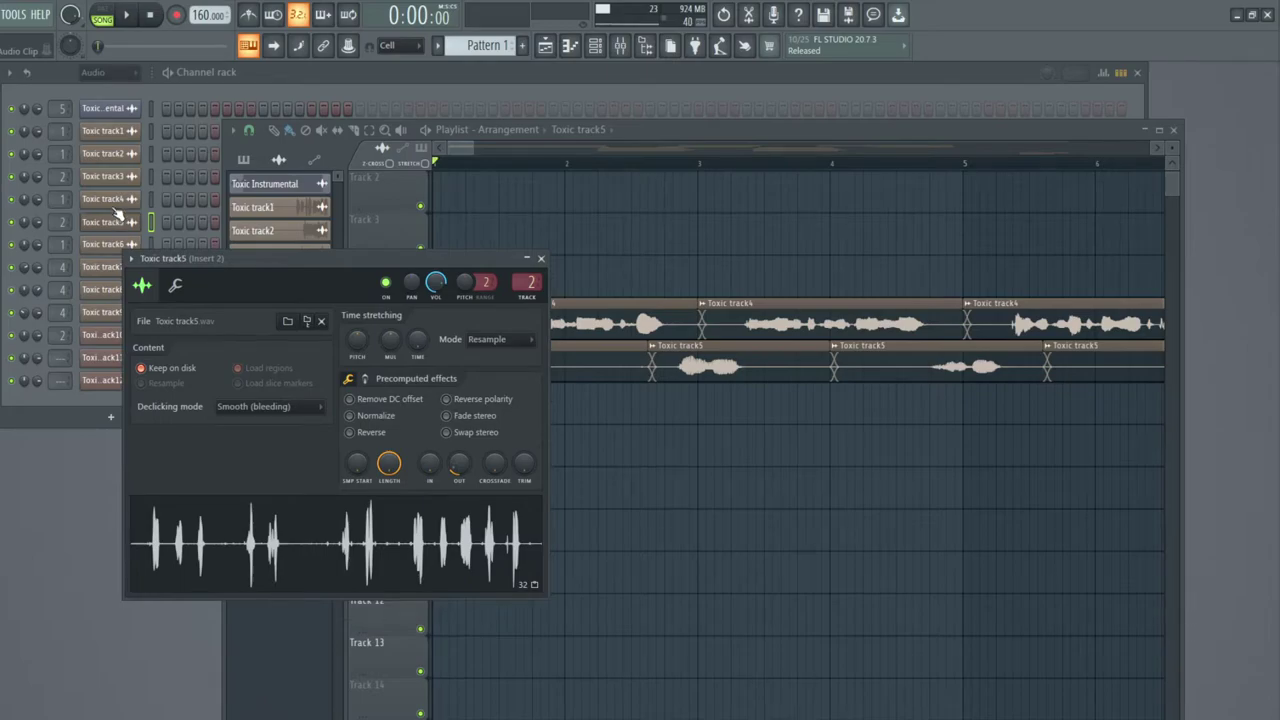
{"action": "left_click", "coordinate": [118, 201]}
Set the declicking mode of Toxic track3 to Smooth (bleeding).
{"action": "left_click", "coordinate": [120, 178]}
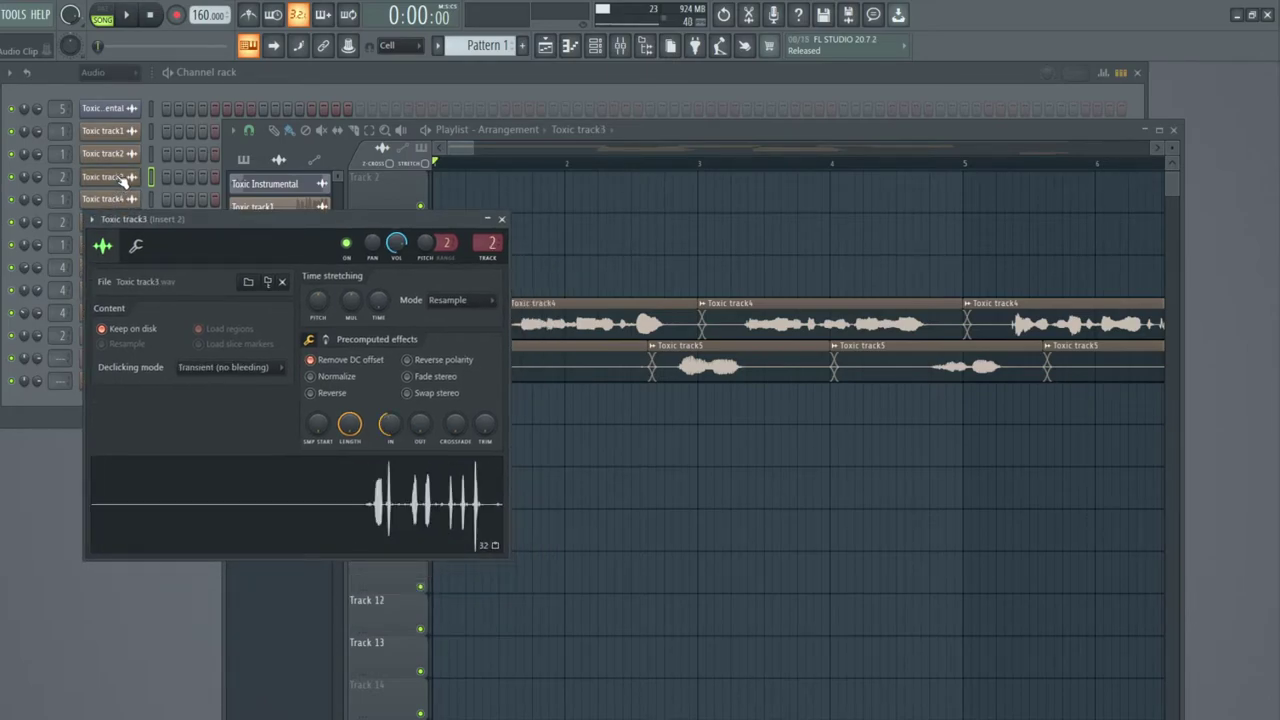
{"action": "left_click", "coordinate": [228, 372]}
{"action": "left_click", "coordinate": [220, 431]}
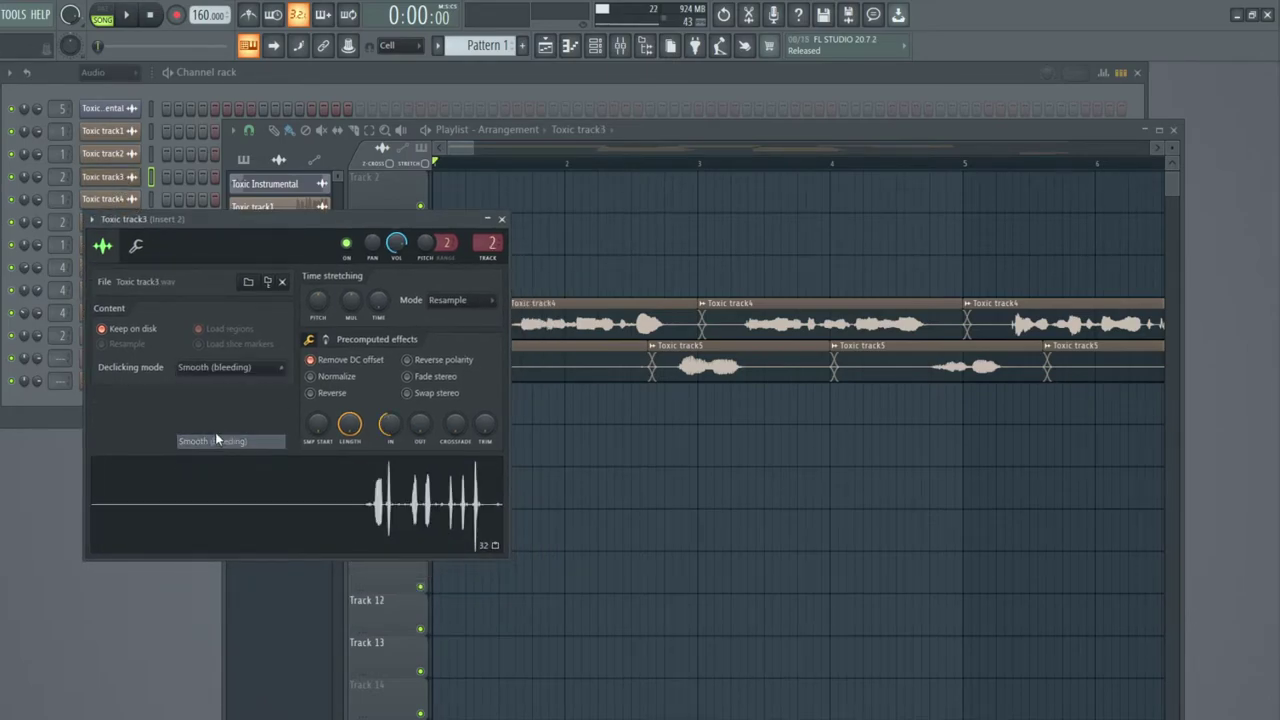
Check the declicking modes of Toxic track2 and Toxic track1, and close the channel settings.
{"action": "left_click", "coordinate": [116, 156]}
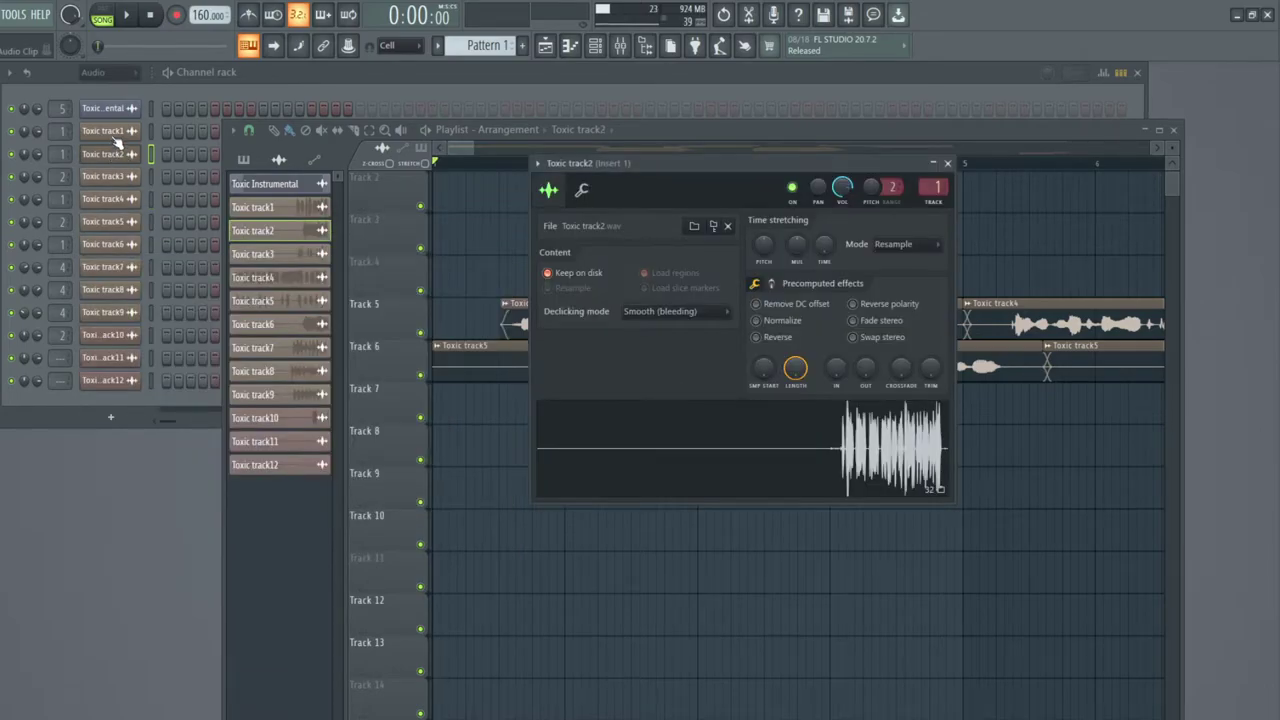
{"action": "left_click", "coordinate": [116, 132]}
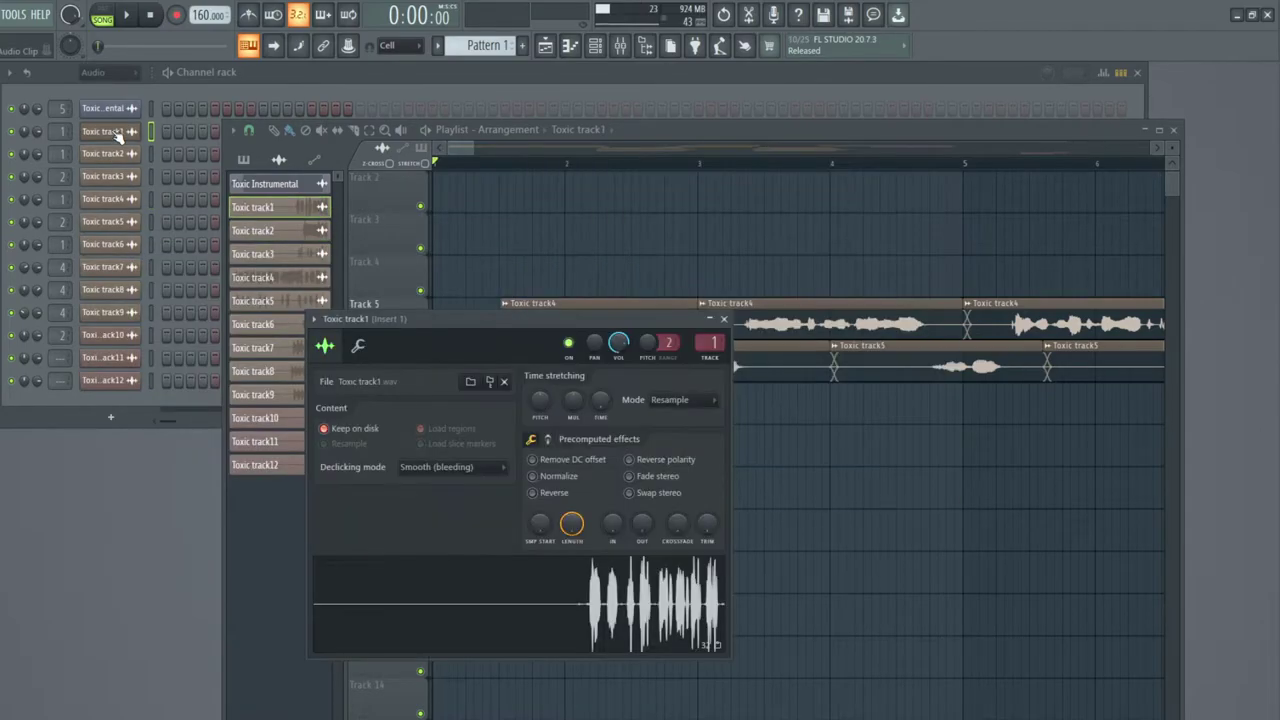
{"action": "left_click", "coordinate": [722, 320]}
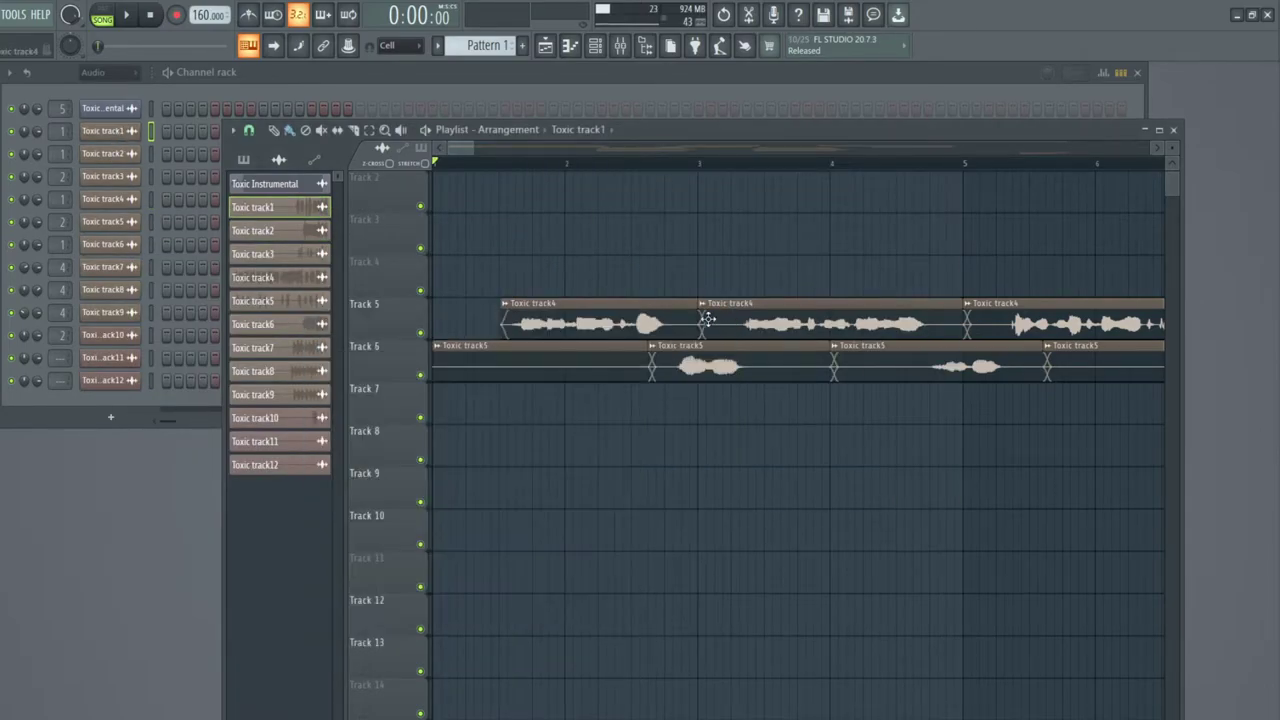
Delete the silent opening Toxic track5 clip on Track 6 and trim the leading silence from the first remaining clip on Tracks 5 and 6.
{"action": "right_click", "coordinate": [601, 371]}
{"action": "left_click_drag", "start_coordinate": [649, 360], "coordinate": [675, 360]}
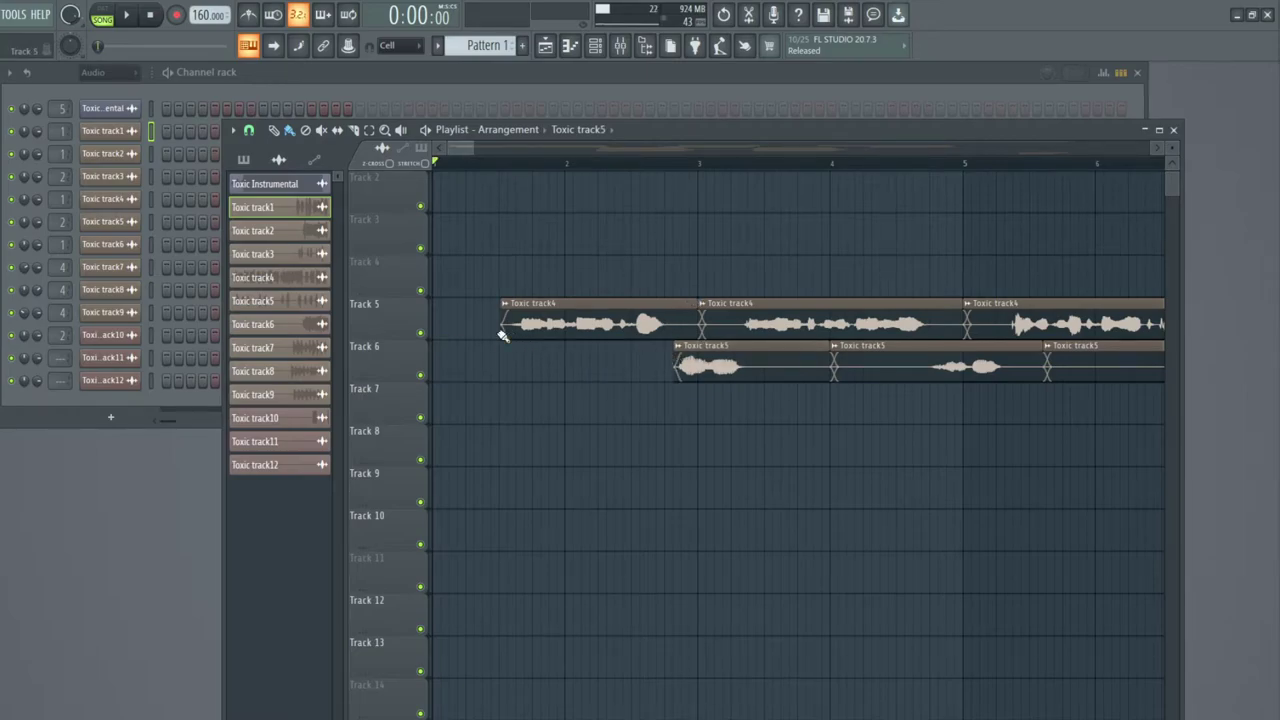
{"action": "left_click_drag", "start_coordinate": [500, 333], "coordinate": [512, 339]}
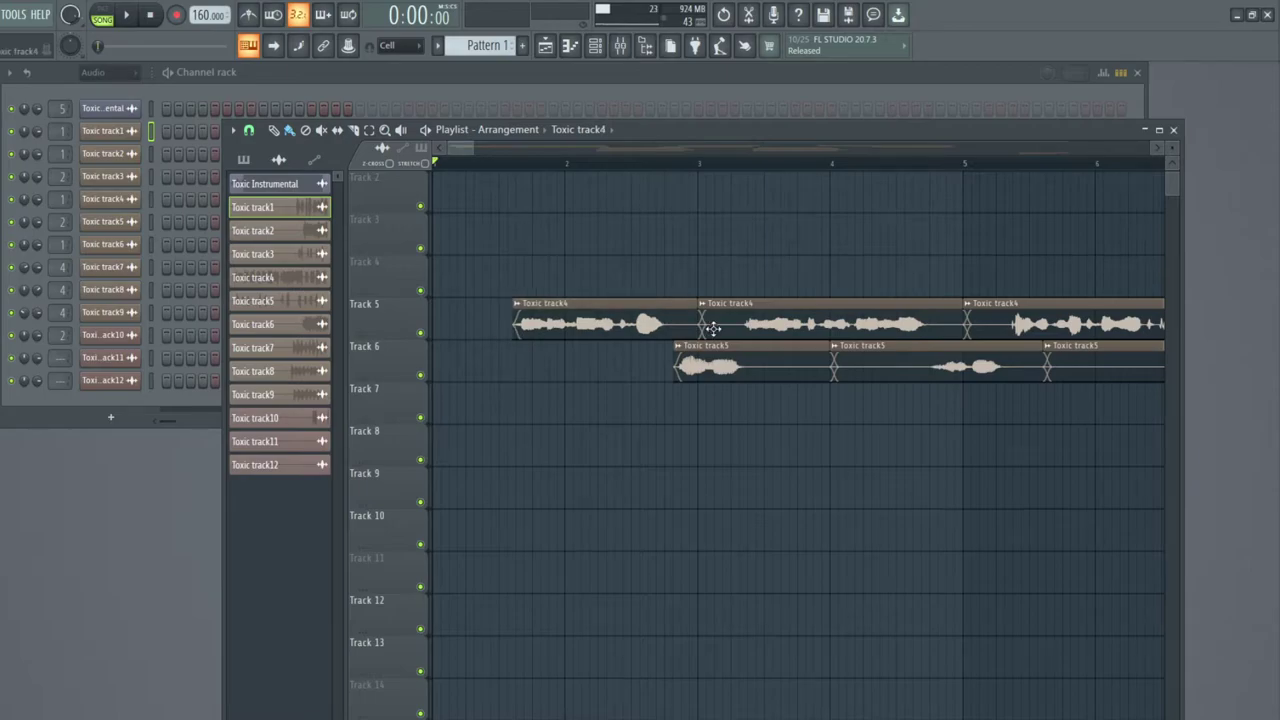
Trim the silence around the Toxic track4 and Toxic track5 phrases on Tracks 5 and 6 from bar 2 to just after bar 5.
{"action": "left_click_drag", "start_coordinate": [684, 307], "coordinate": [745, 335]}
{"action": "left_click_drag", "start_coordinate": [822, 352], "coordinate": [737, 352]}
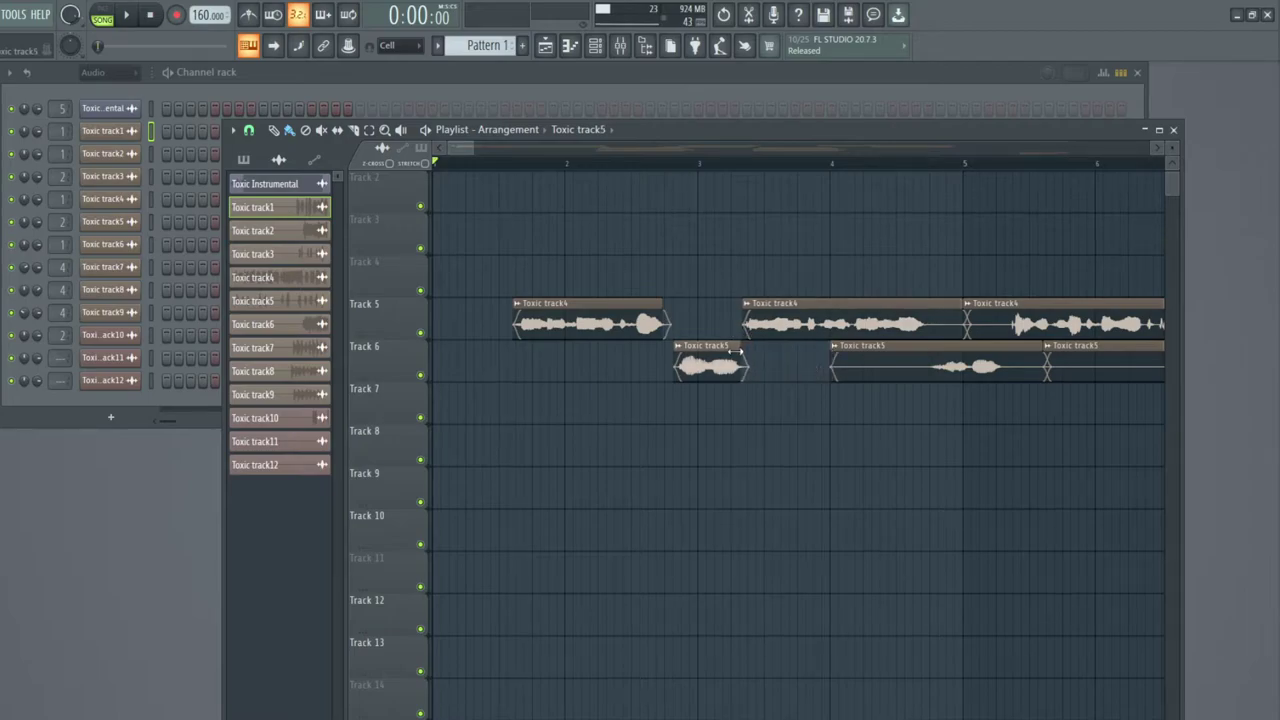
{"action": "left_click_drag", "start_coordinate": [831, 373], "coordinate": [928, 385]}
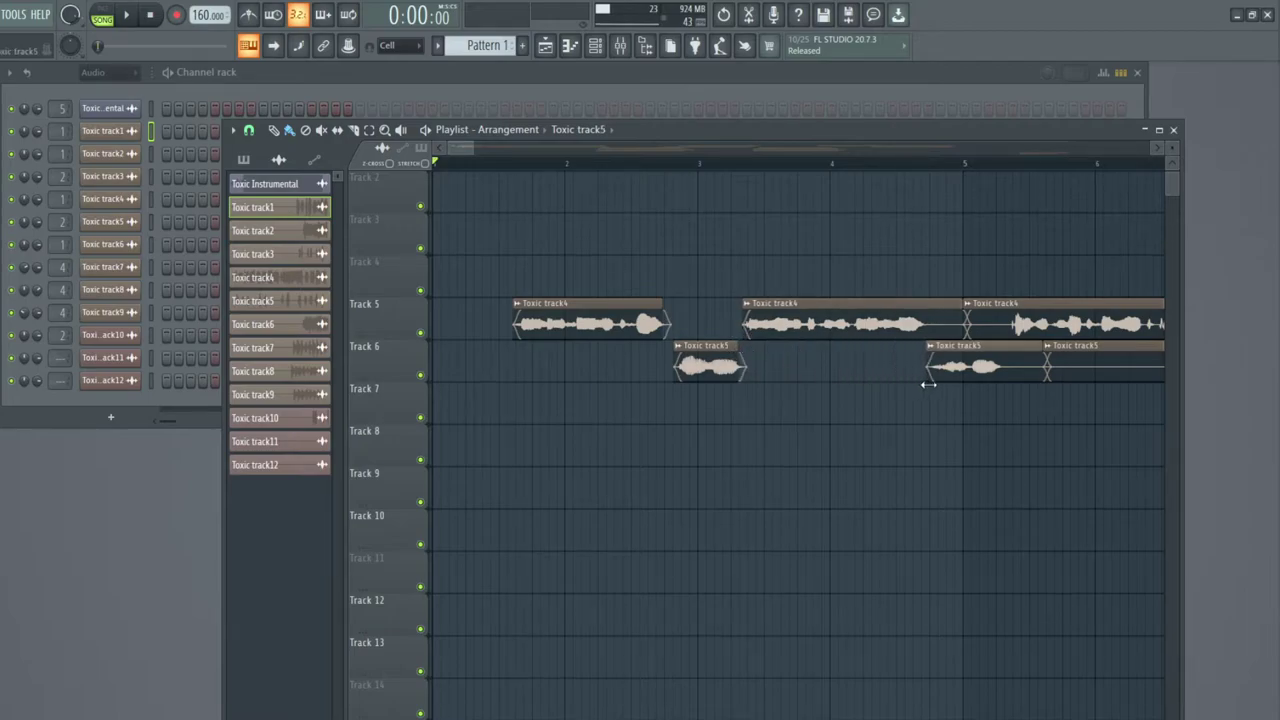
{"action": "left_click_drag", "start_coordinate": [956, 306], "coordinate": [918, 306]}
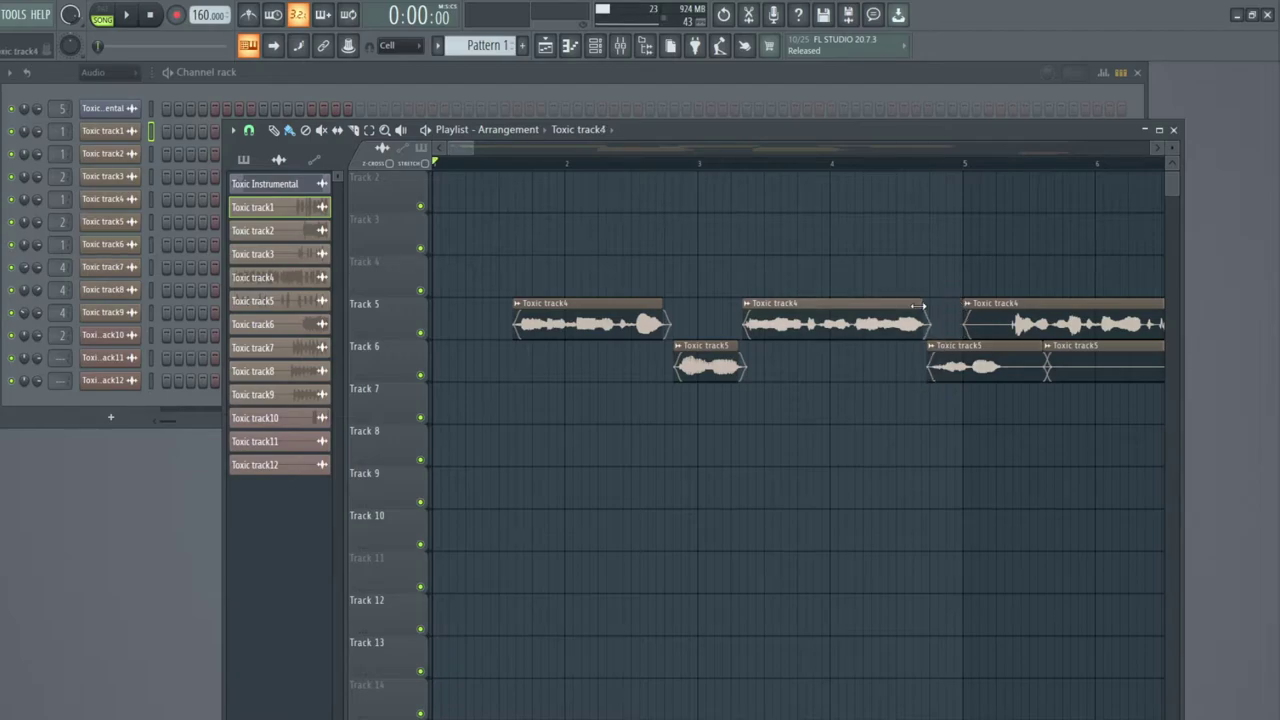
{"action": "left_click_drag", "start_coordinate": [965, 324], "coordinate": [981, 326]}
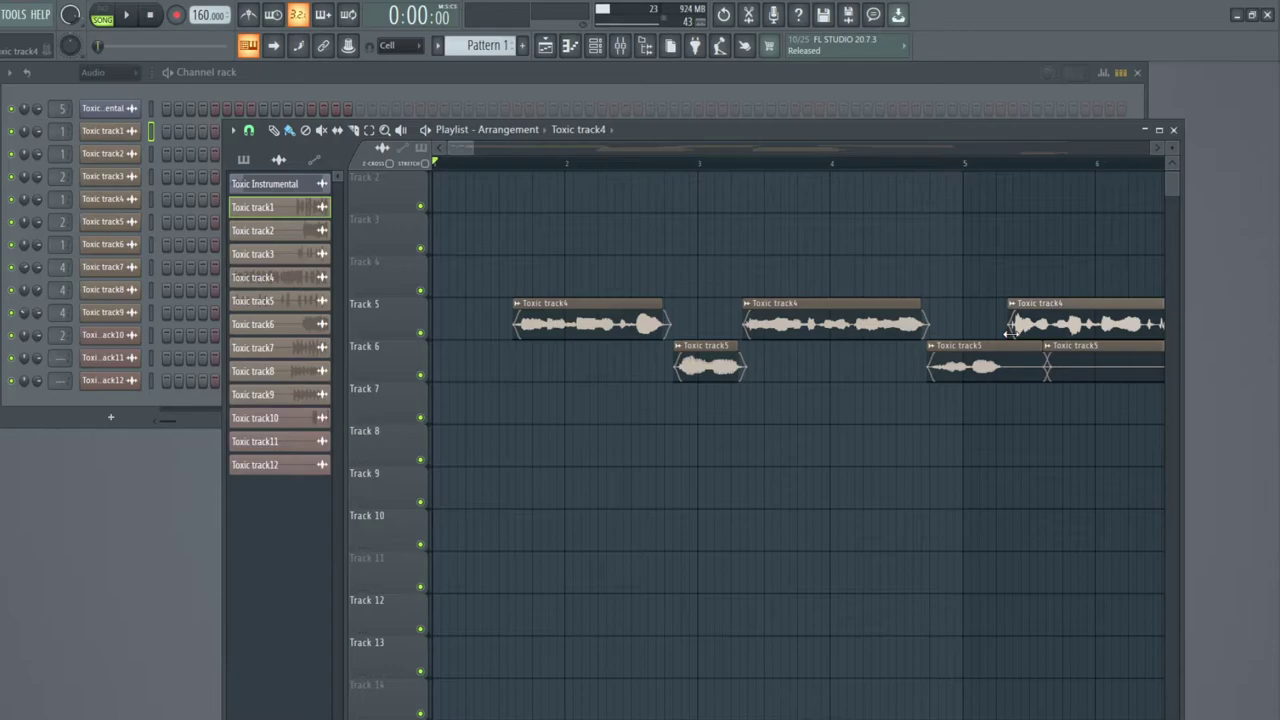
Trim the silent ends and starts of the Toxic track4 and Toxic track5 clips between bars 5 and 8.
{"action": "left_click_drag", "start_coordinate": [465, 146], "coordinate": [473, 148]}
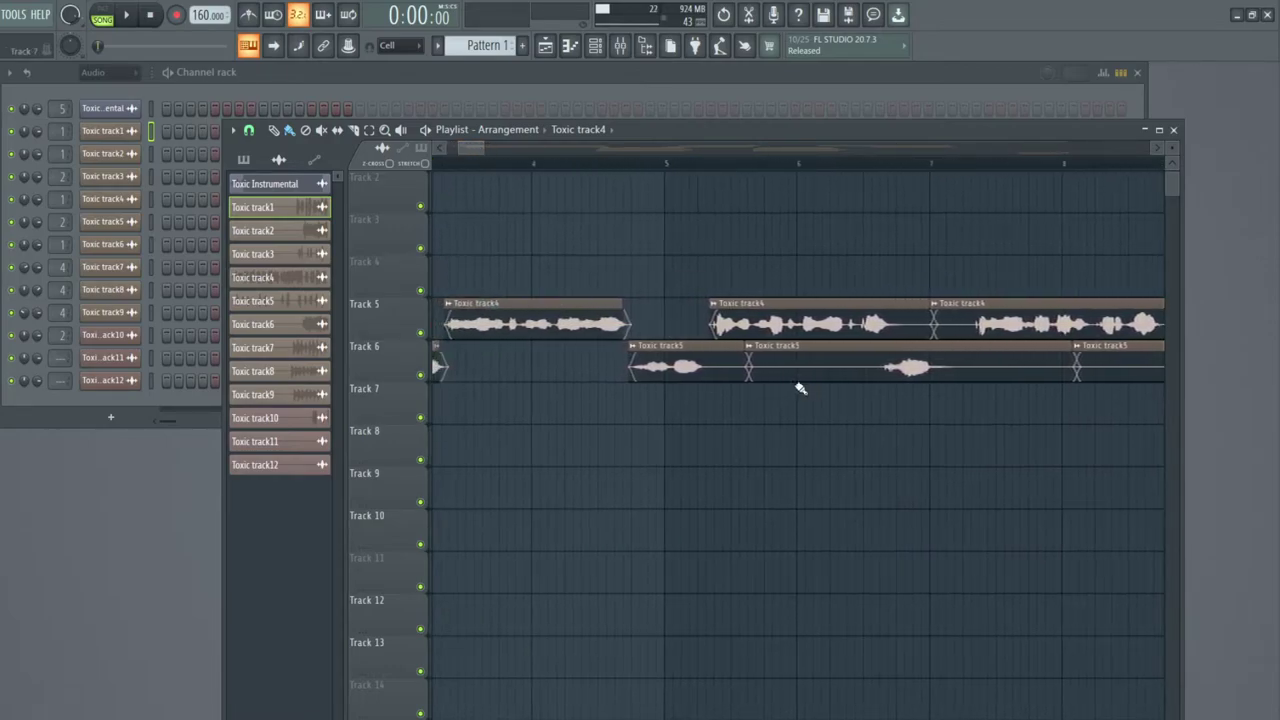
{"action": "left_click_drag", "start_coordinate": [757, 366], "coordinate": [895, 391]}
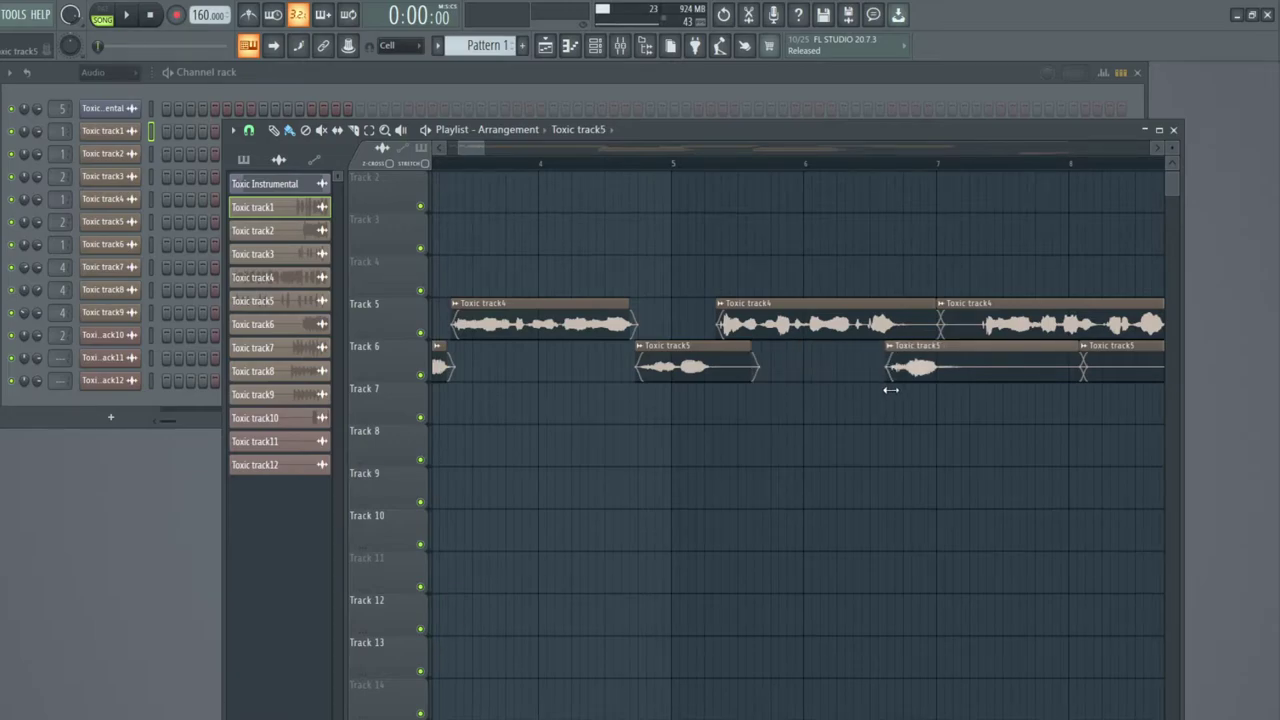
{"action": "left_click_drag", "start_coordinate": [752, 346], "coordinate": [716, 349]}
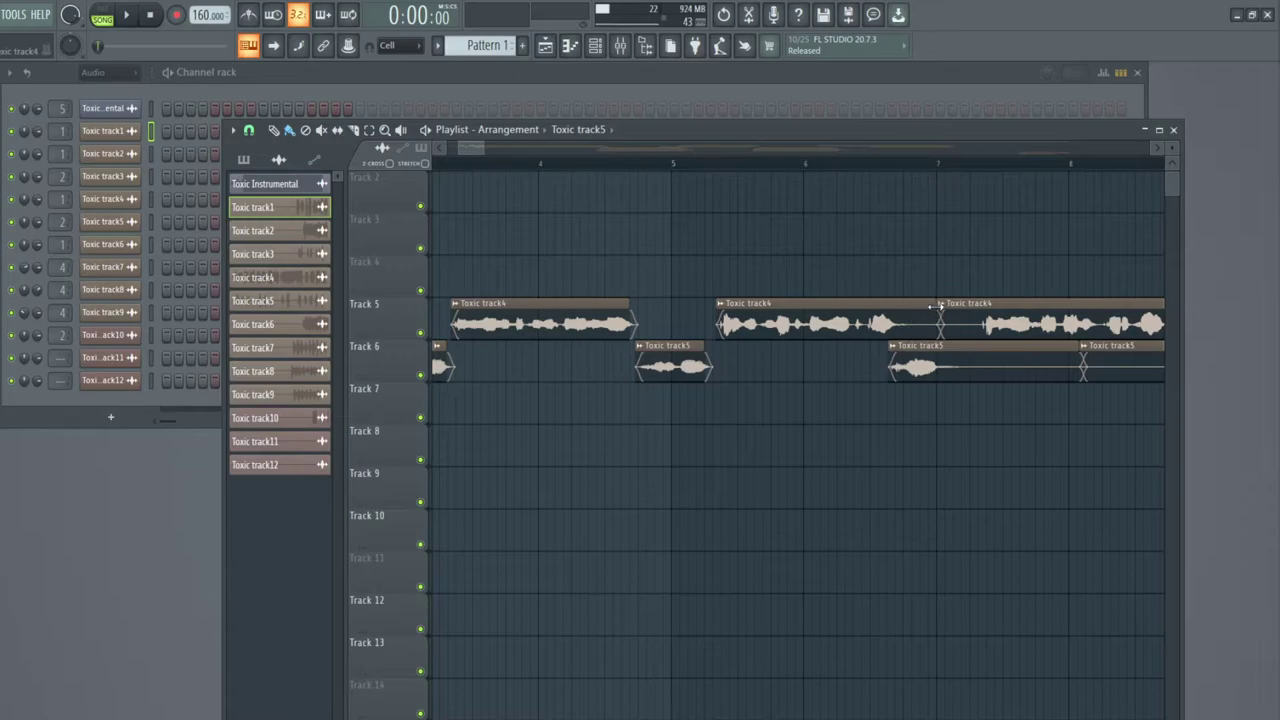
{"action": "left_click_drag", "start_coordinate": [933, 303], "coordinate": [972, 334]}
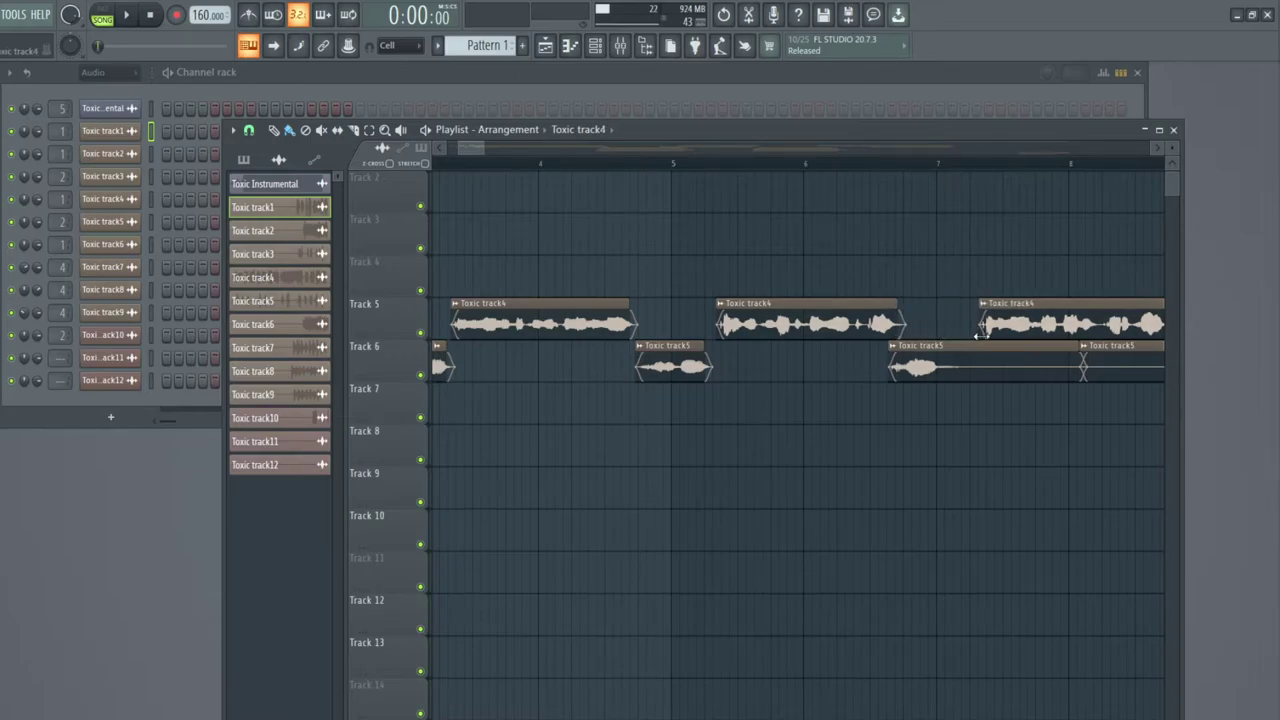
{"action": "left_click_drag", "start_coordinate": [1075, 350], "coordinate": [953, 347]}
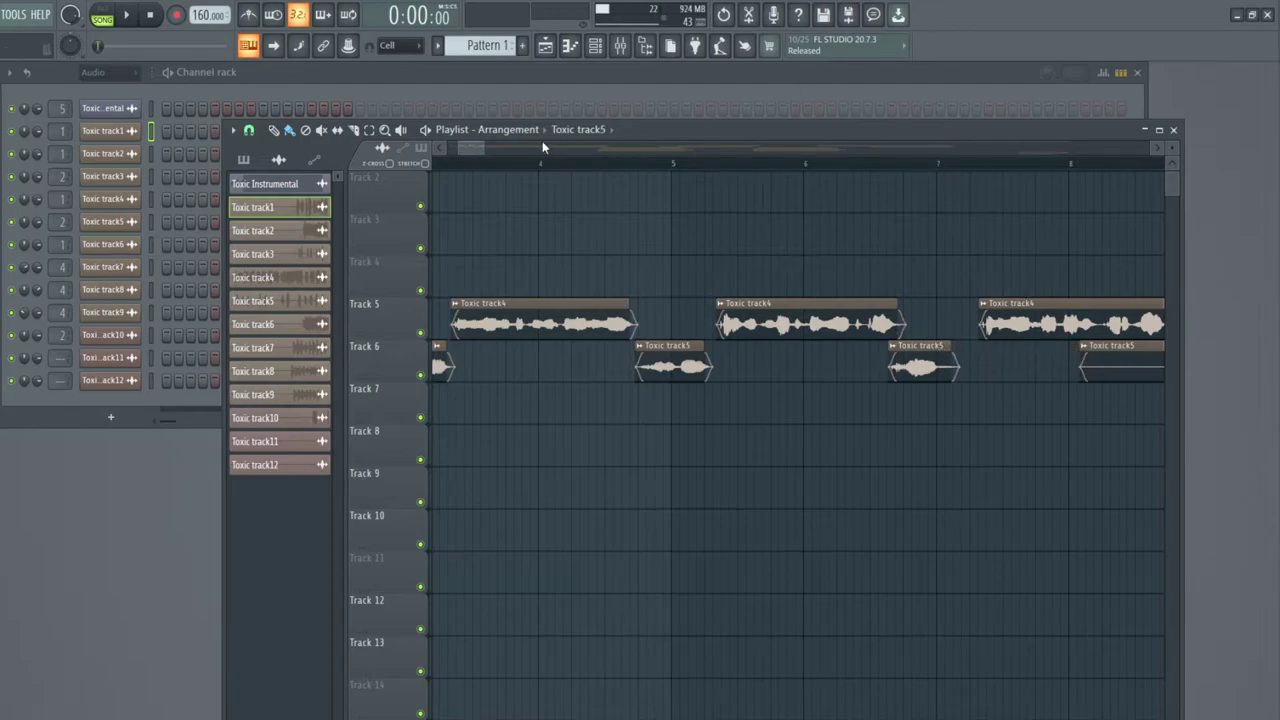
Trim the silence around the Toxic track4 and Toxic track5 phrases on Tracks 5 and 6 between bars 10 and 13.
{"action": "left_click_drag", "start_coordinate": [481, 147], "coordinate": [494, 147]}
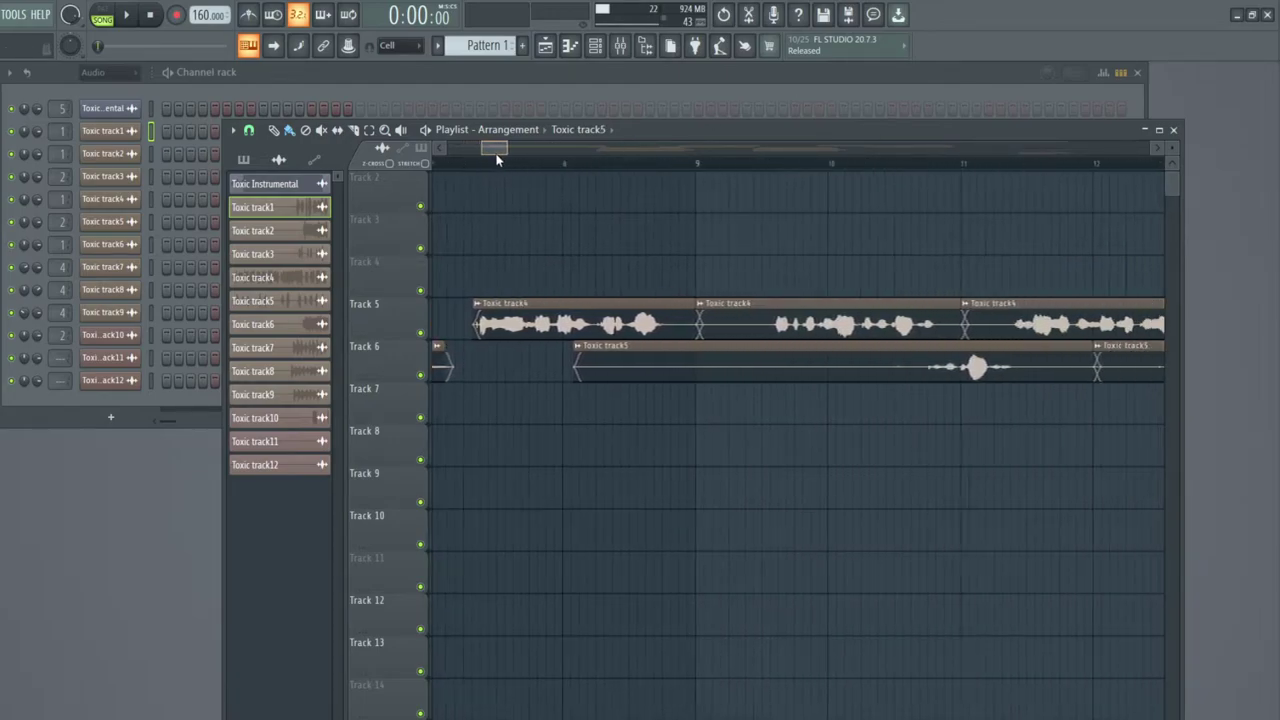
{"action": "left_click_drag", "start_coordinate": [463, 378], "coordinate": [803, 380]}
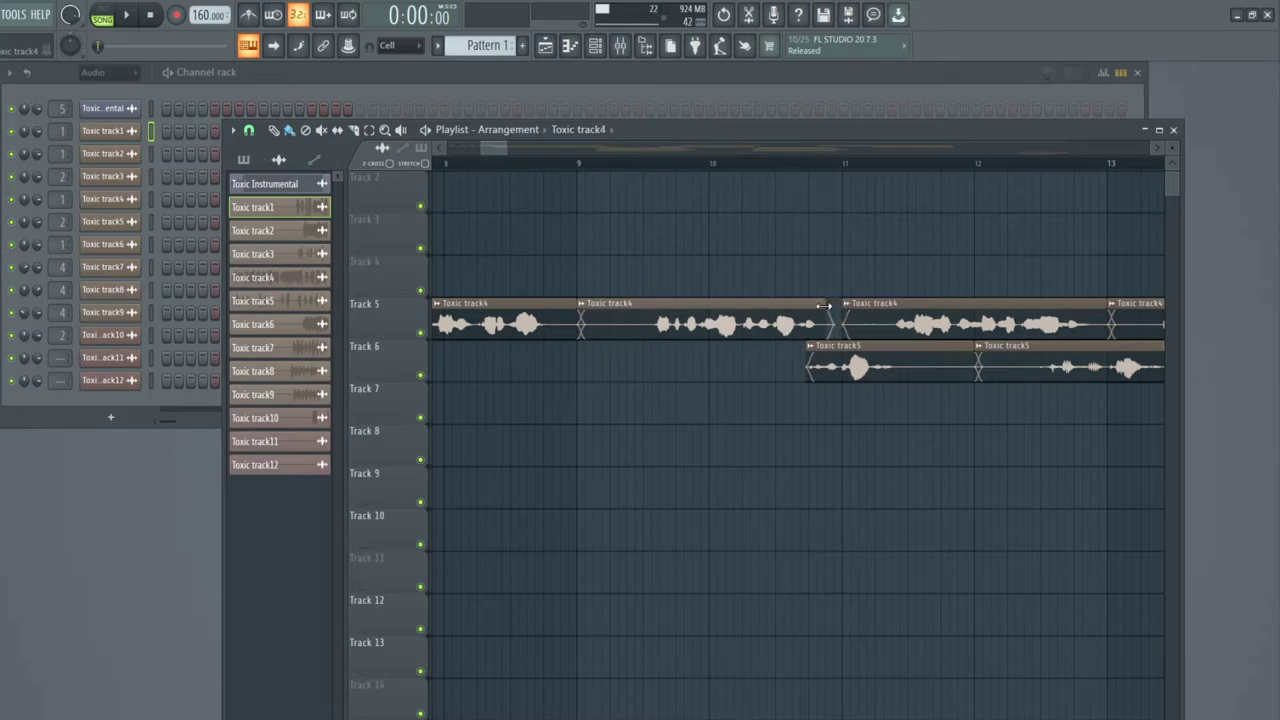
{"action": "left_click_drag", "start_coordinate": [838, 323], "coordinate": [872, 330]}
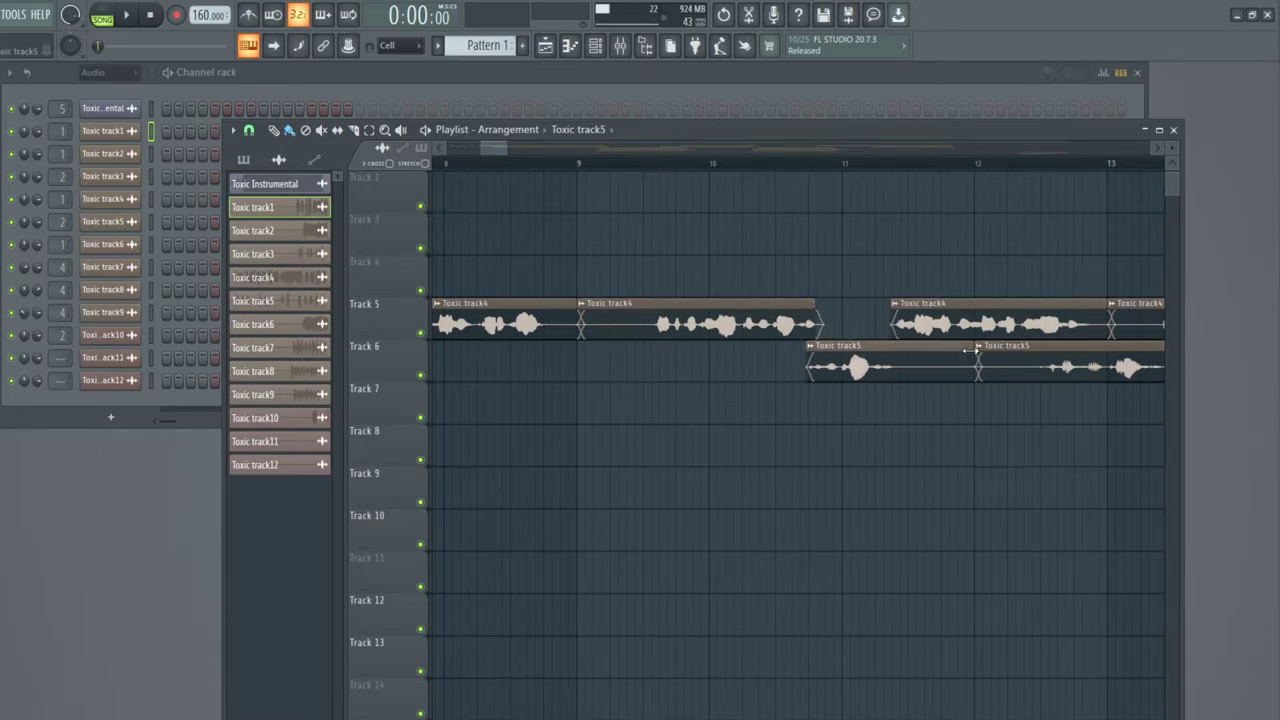
{"action": "left_click_drag", "start_coordinate": [972, 350], "coordinate": [882, 354]}
{"action": "left_click_drag", "start_coordinate": [977, 370], "coordinate": [1045, 377]}
{"action": "left_click", "coordinate": [1100, 305]}
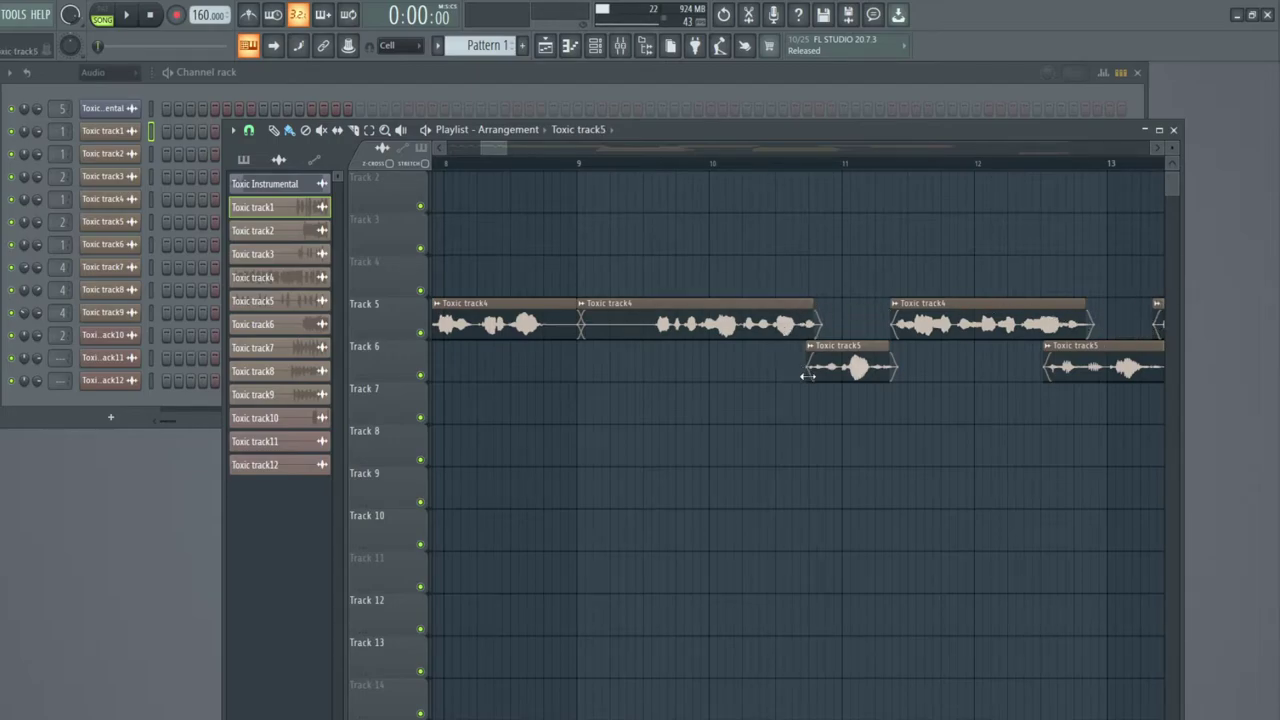
Trim the silence on both sides of the Toxic track4 cut at bar 9 on Track 5.
{"action": "left_click_drag", "start_coordinate": [579, 310], "coordinate": [637, 310]}
{"action": "key", "text": "ctrl+z"}
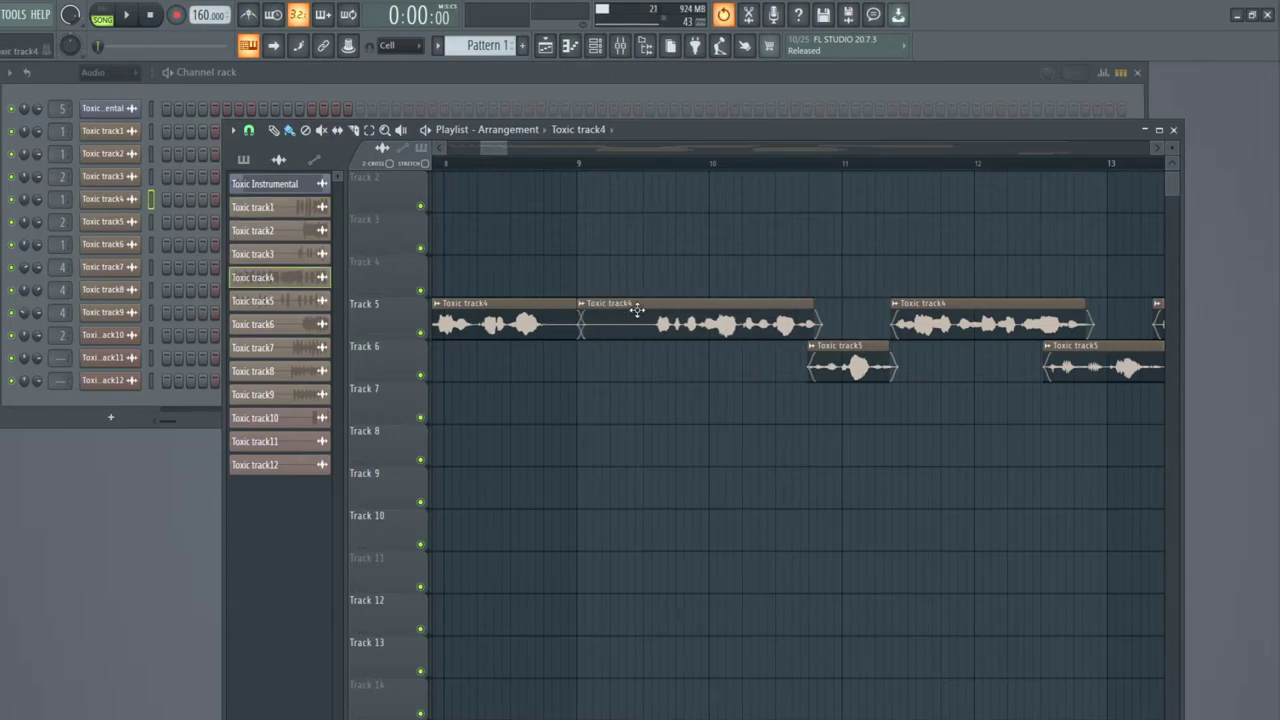
{"action": "left_click_drag", "start_coordinate": [598, 316], "coordinate": [650, 332]}
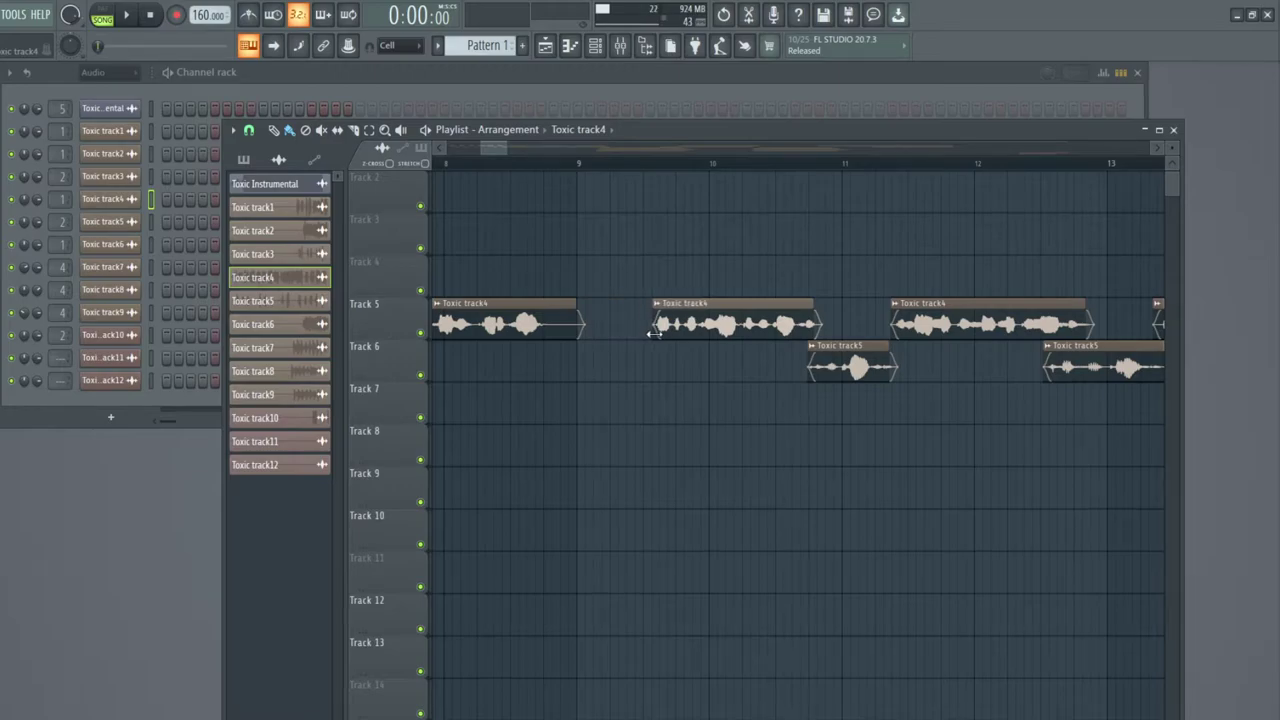
{"action": "left_click_drag", "start_coordinate": [583, 317], "coordinate": [572, 316]}
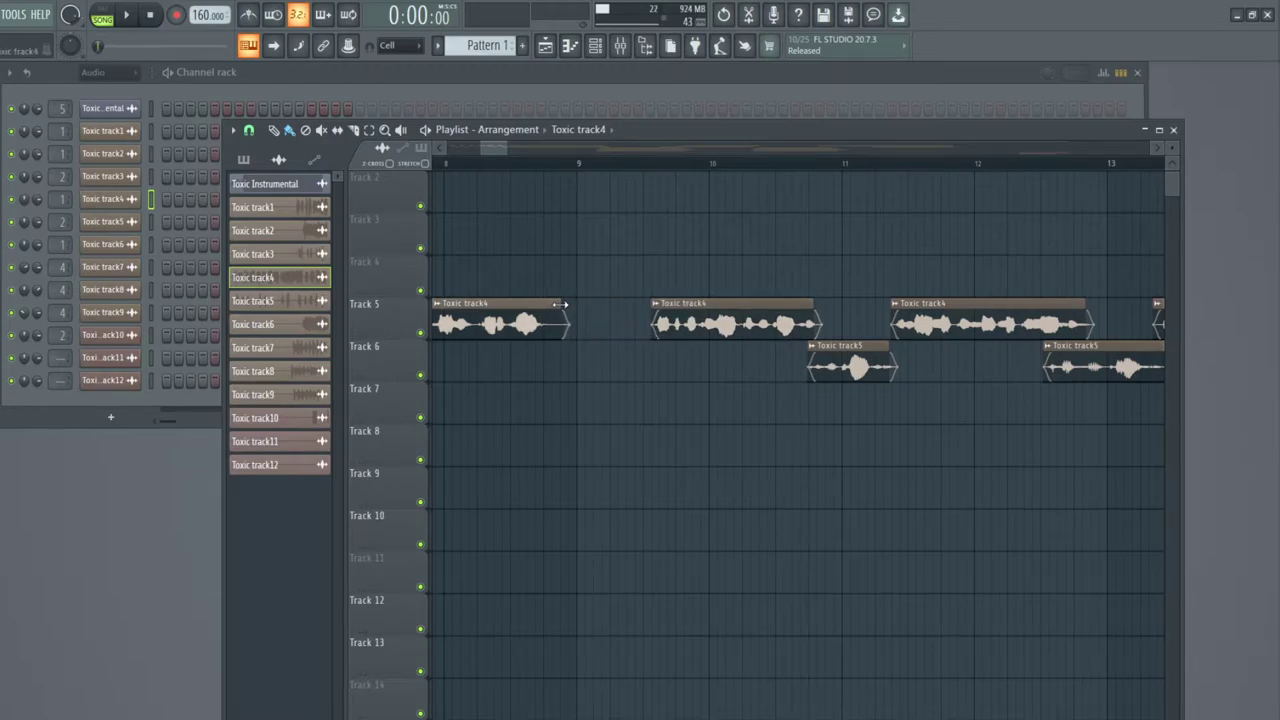
Play the song from the start and check the levels of Insert 1 and Insert 2 in the mixer.
{"action": "left_click_drag", "start_coordinate": [497, 153], "coordinate": [450, 158]}
{"action": "key", "text": "space"}
{"action": "scroll", "coordinate": [475, 163], "scroll_direction": "down", "scroll_amount": 3}
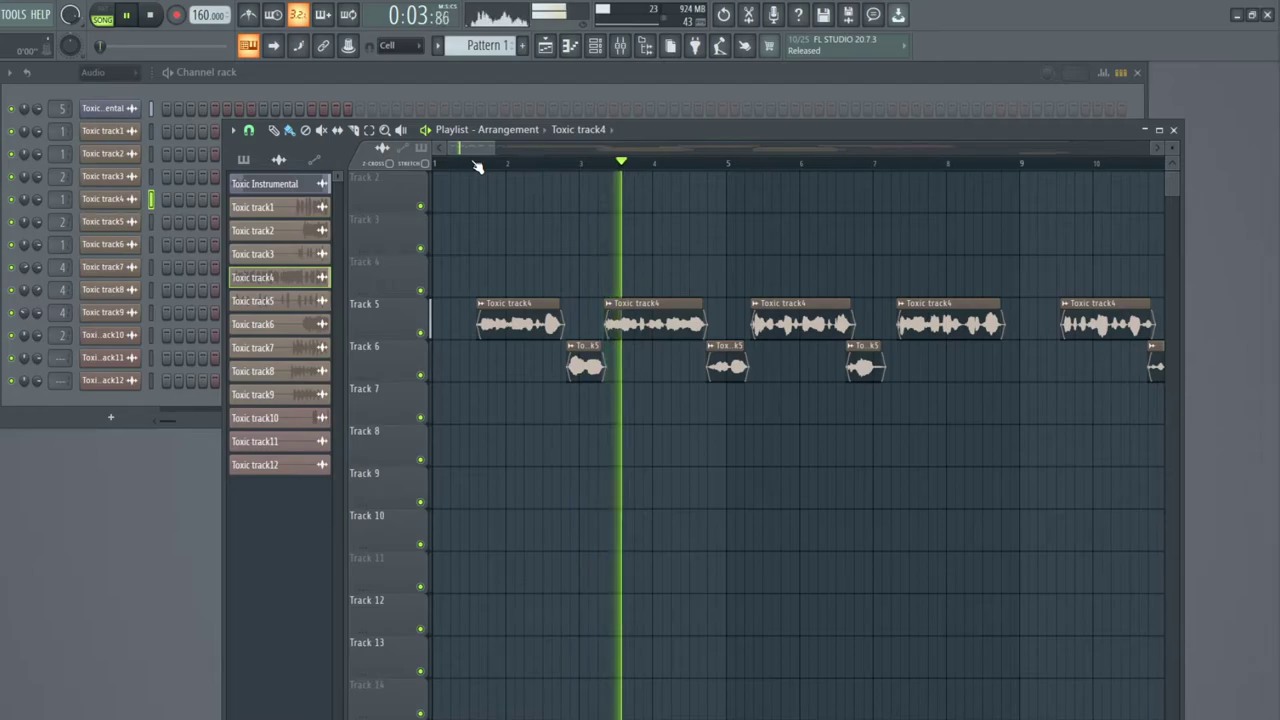
{"action": "left_click_drag", "start_coordinate": [471, 145], "coordinate": [484, 147]}
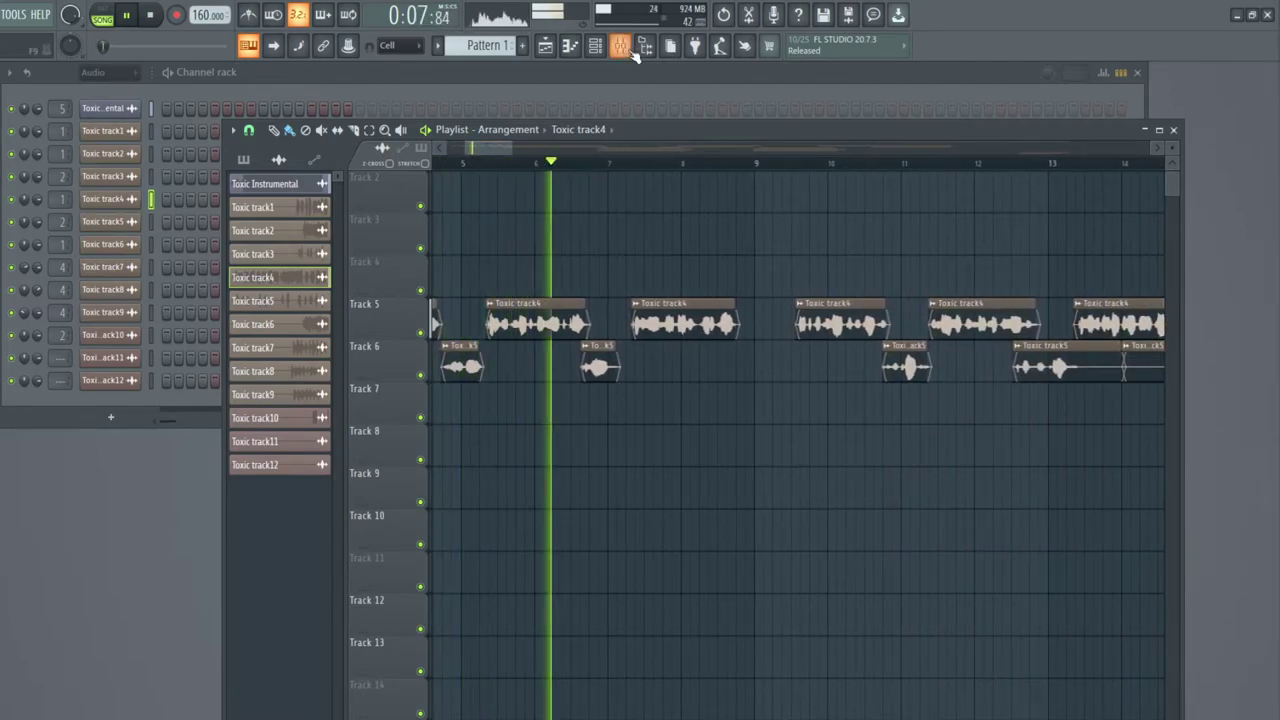
{"action": "key", "text": "F9"}
{"action": "left_click", "coordinate": [286, 291]}
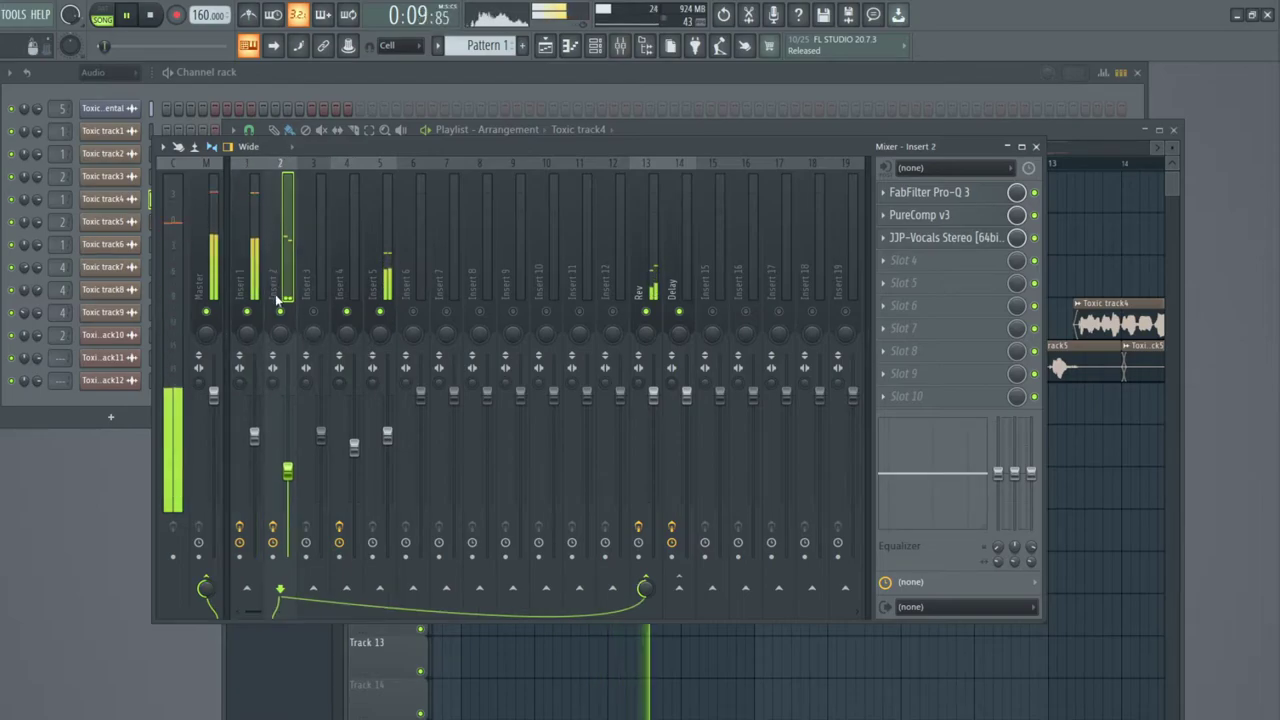
{"action": "right_click", "coordinate": [206, 589]}
{"action": "left_click", "coordinate": [226, 597]}
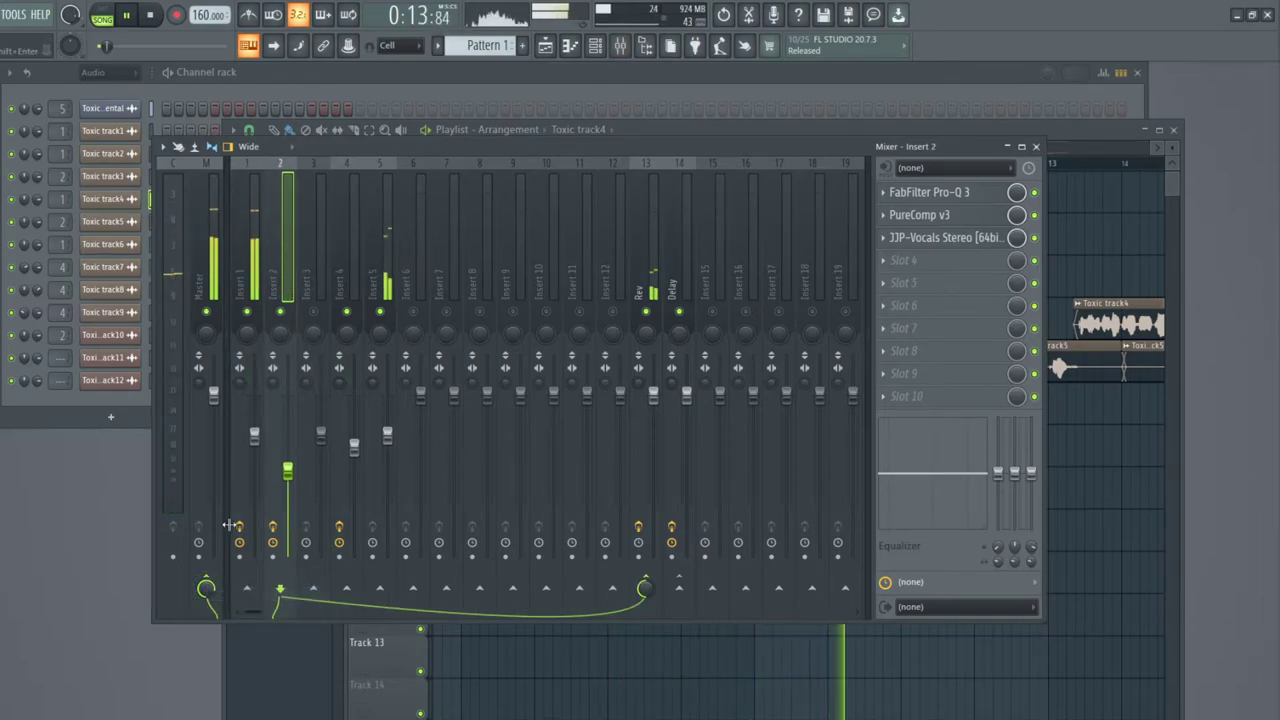
{"action": "left_click", "coordinate": [238, 286]}
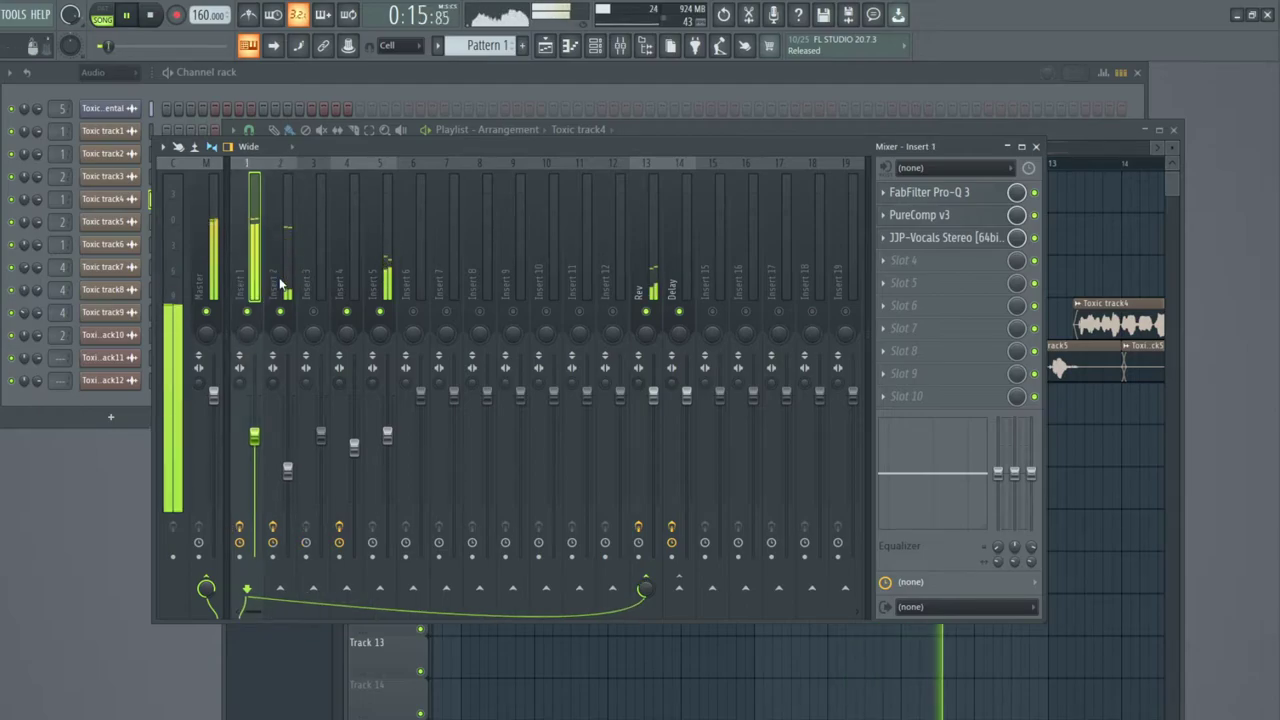
In Insert 2's JJP-Vocals effect, lower the Magic, Space and Presence faders and set Attitude to about -17.
{"action": "left_click", "coordinate": [286, 290]}
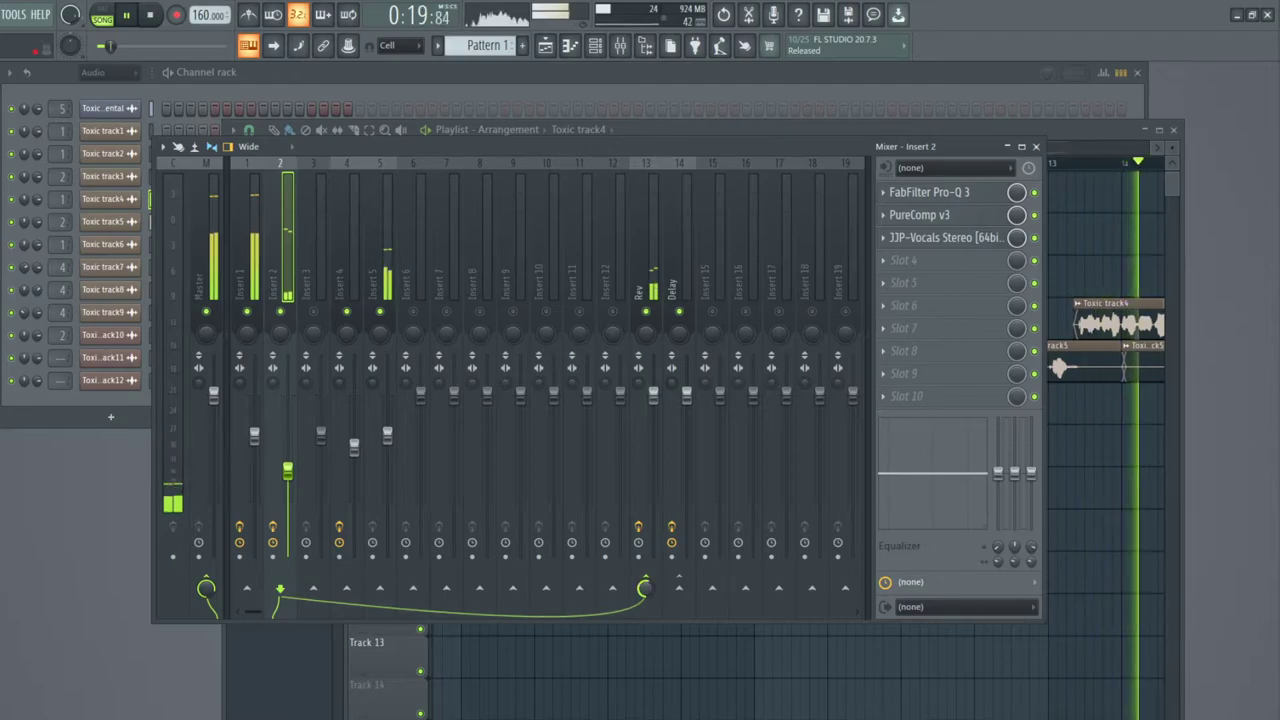
{"action": "left_click", "coordinate": [970, 239]}
{"action": "left_click_drag", "start_coordinate": [490, 415], "coordinate": [500, 422]}
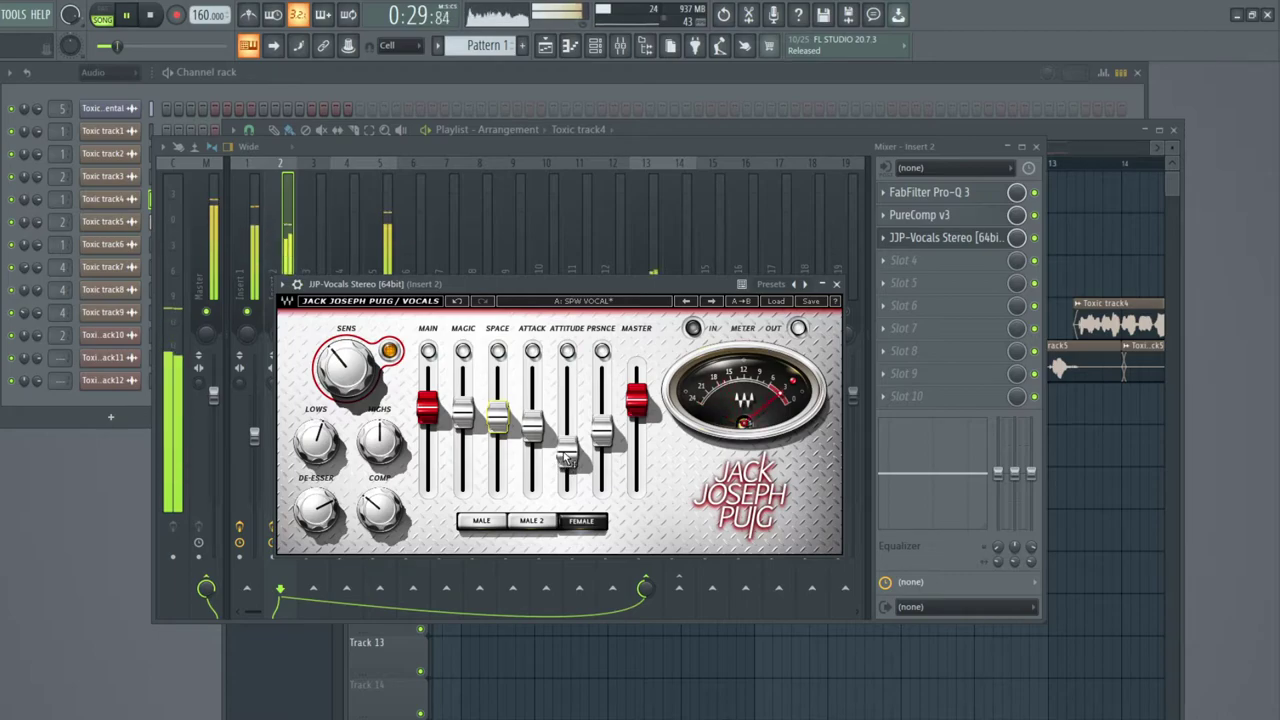
{"action": "left_click_drag", "start_coordinate": [565, 457], "coordinate": [601, 437]}
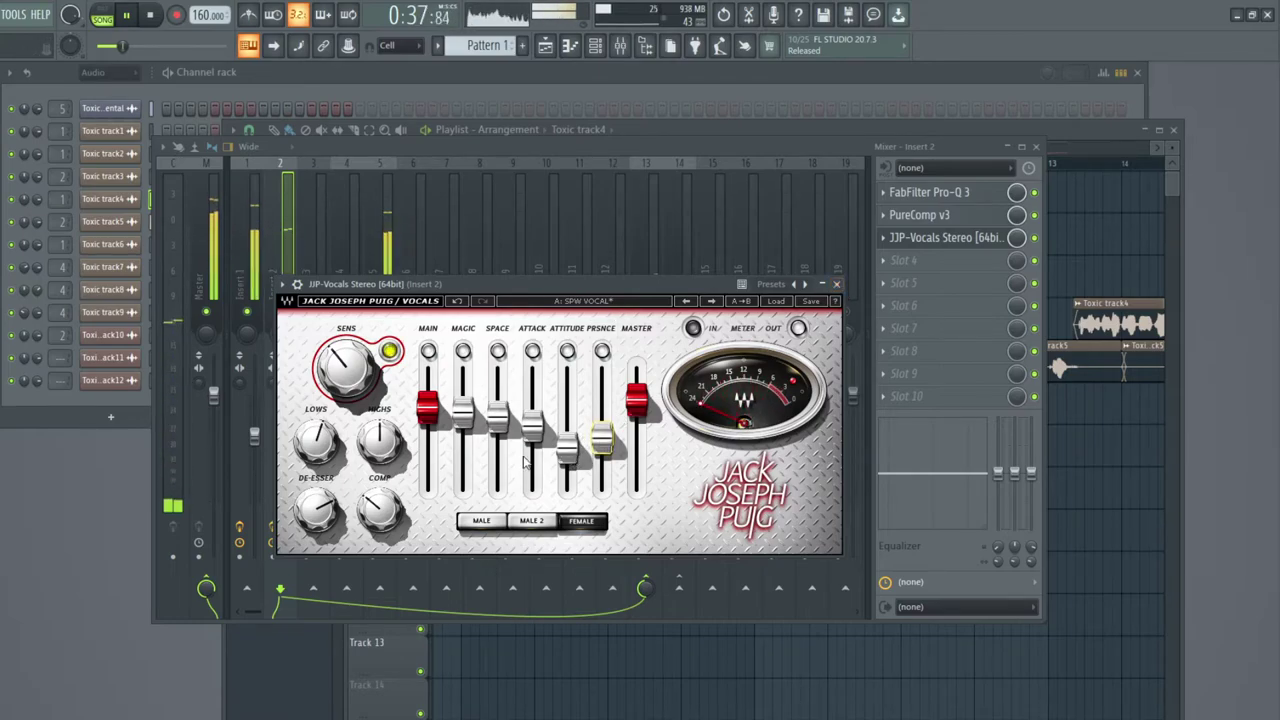
{"action": "left_click_drag", "start_coordinate": [567, 452], "coordinate": [567, 437]}
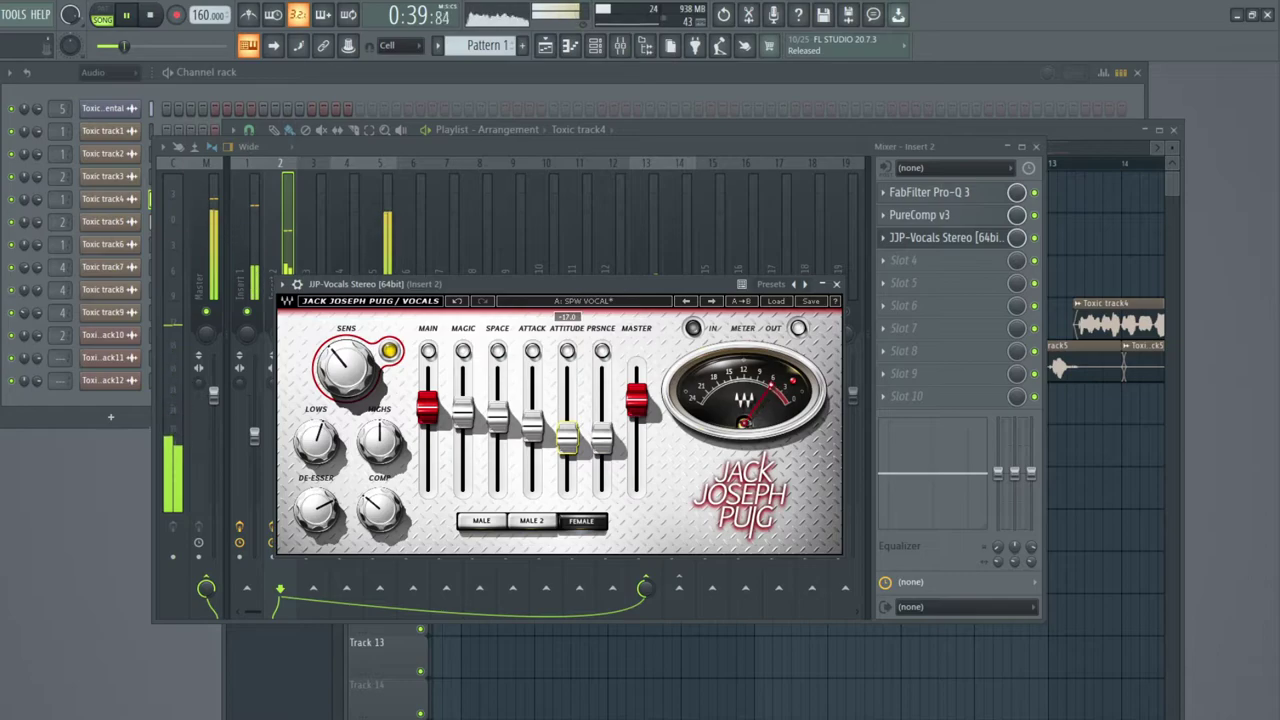
{"action": "left_click_drag", "start_coordinate": [463, 410], "coordinate": [498, 441]}
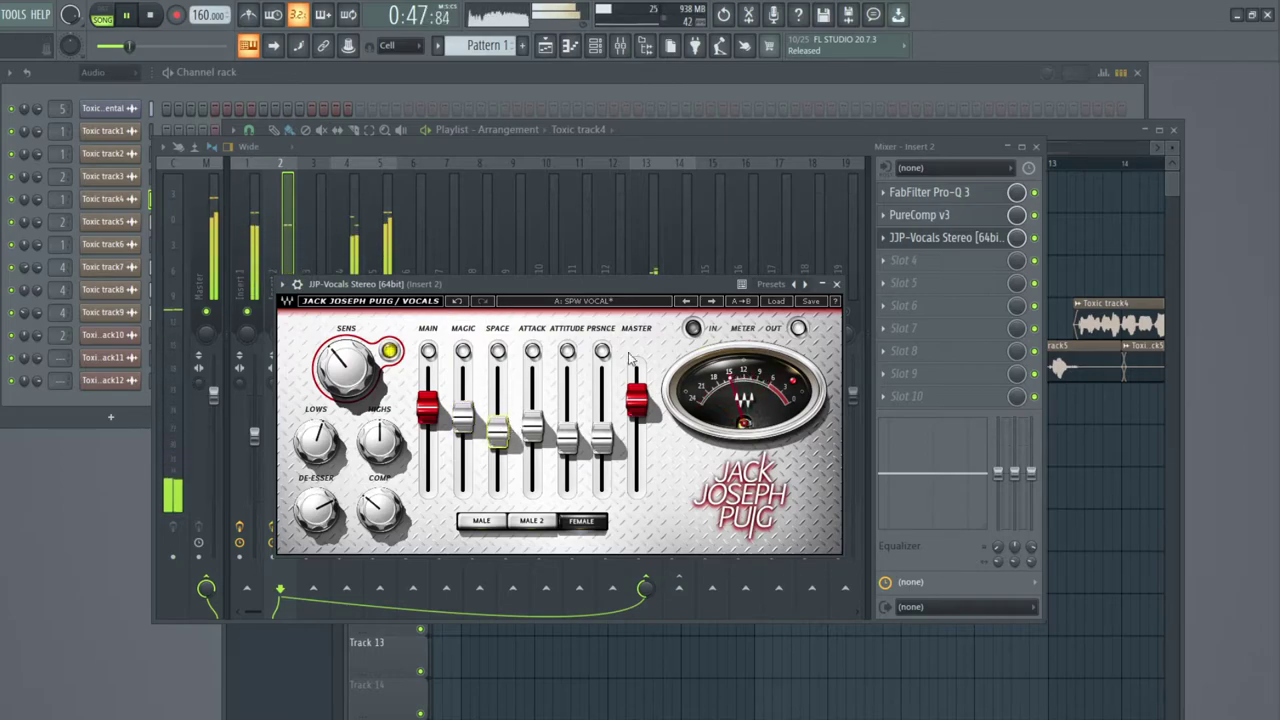
{"action": "left_click", "coordinate": [837, 285]}
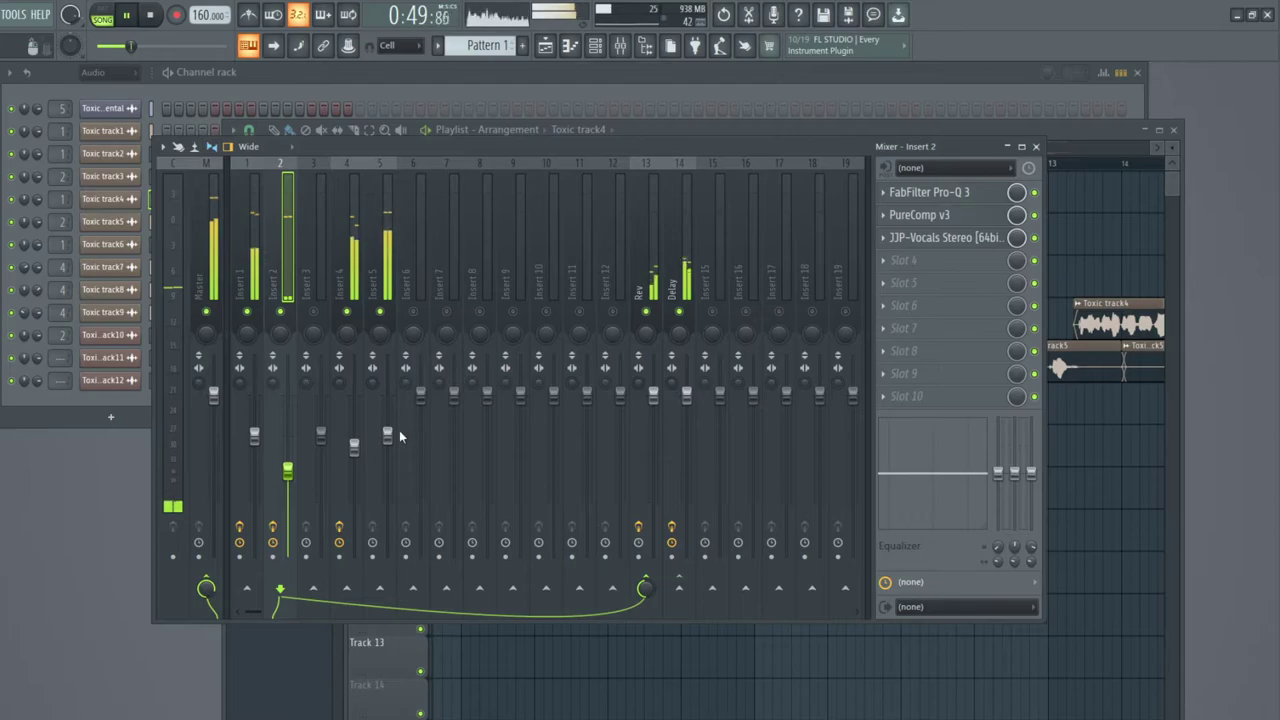
{"action": "left_click", "coordinate": [1037, 147]}
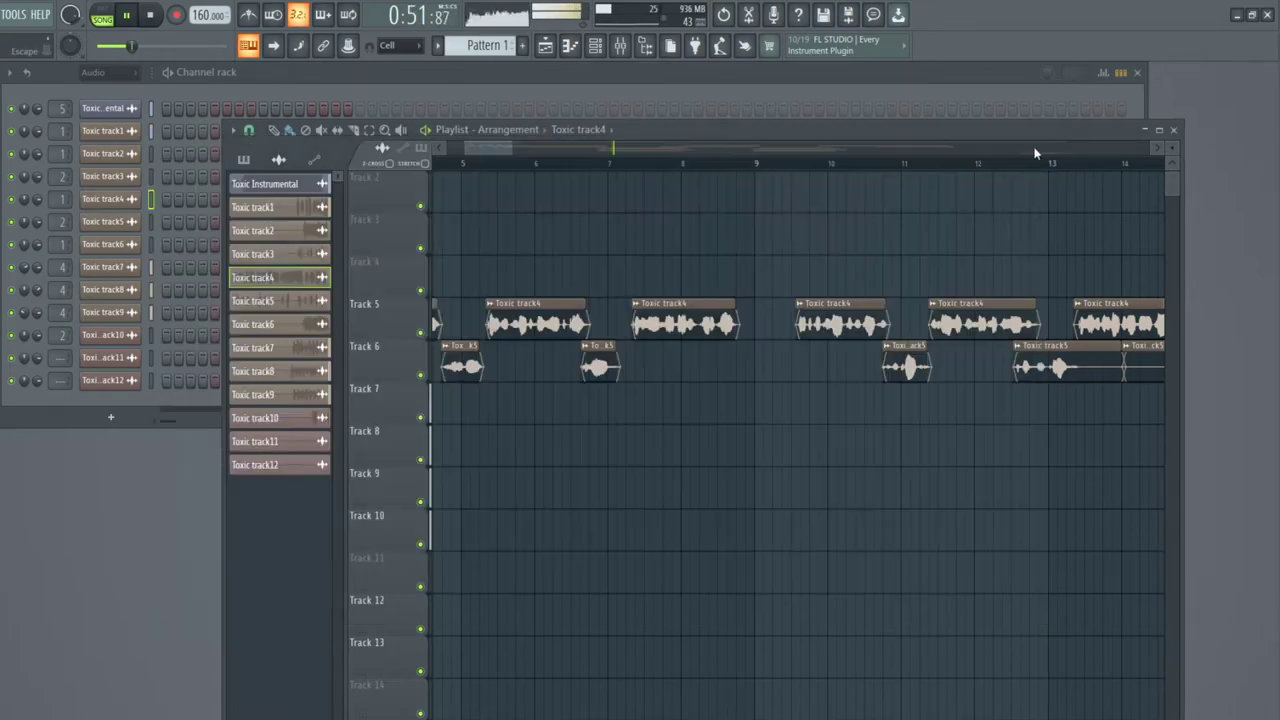
Trim the silence around the Toxic track4 and Toxic track5 phrases on Tracks 5 and 6 between bars 13 and 19 during playback.
{"action": "left_click", "coordinate": [748, 165]}
{"action": "left_click_drag", "start_coordinate": [476, 155], "coordinate": [506, 155]}
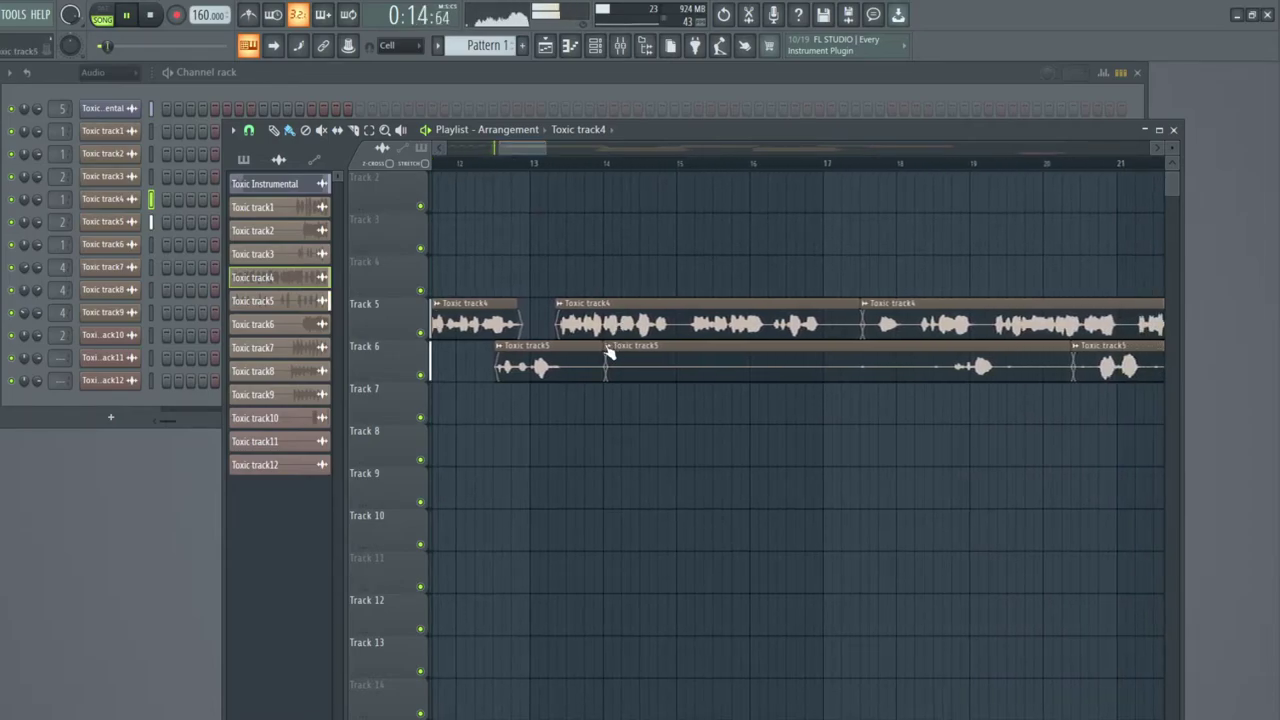
{"action": "left_click_drag", "start_coordinate": [606, 350], "coordinate": [556, 348]}
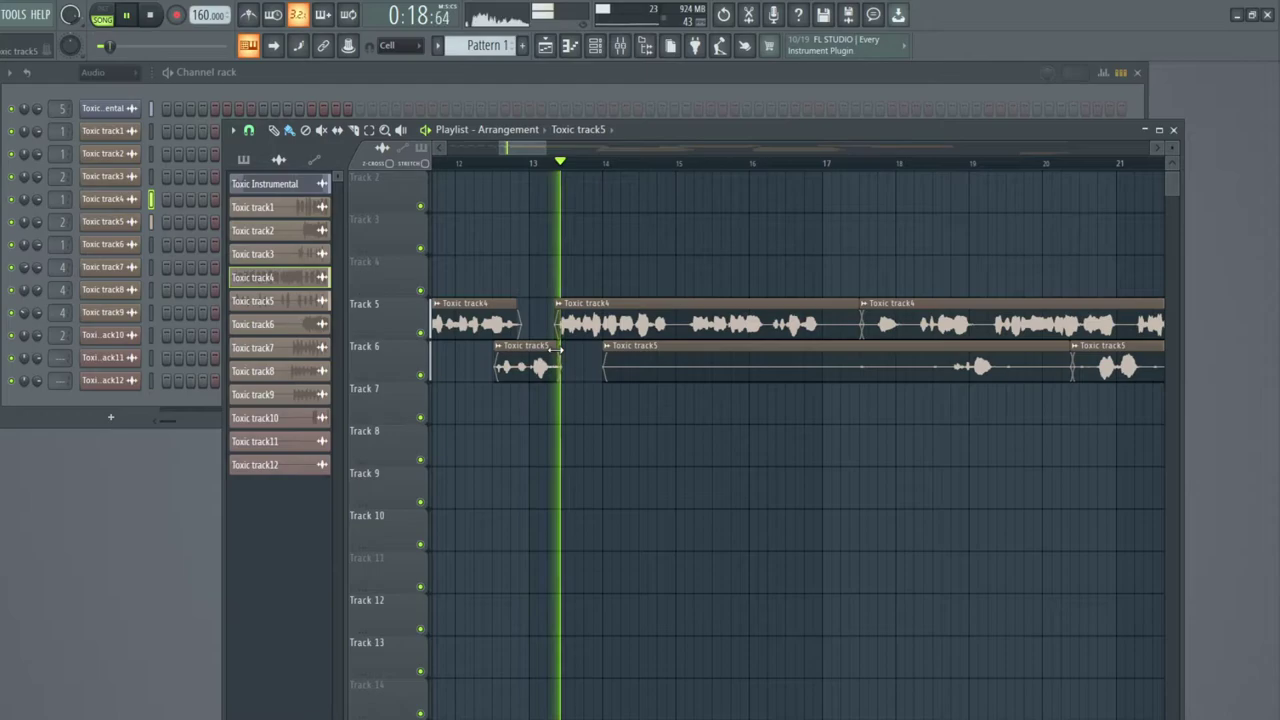
{"action": "left_click_drag", "start_coordinate": [604, 355], "coordinate": [952, 387]}
{"action": "left_click_drag", "start_coordinate": [860, 312], "coordinate": [872, 337]}
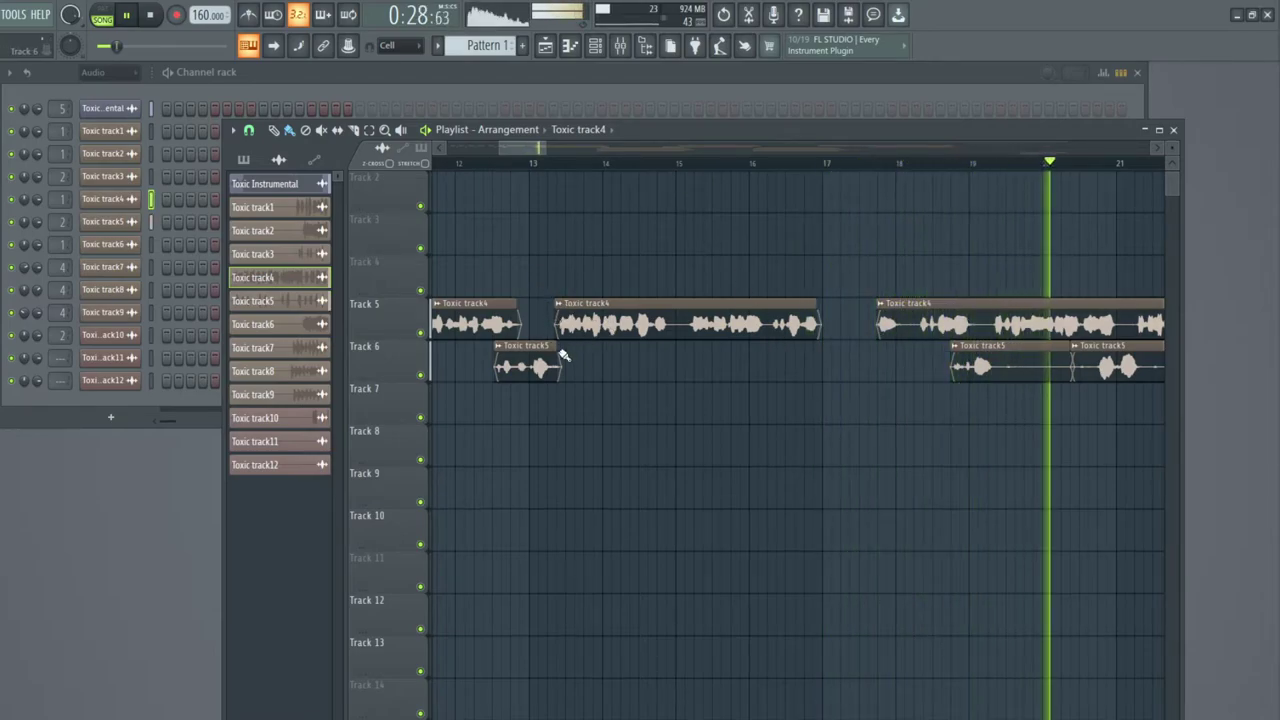
Replay from before bar 13 and slightly shorten the start of the Toxic track5 clip there on Track 6.
{"action": "left_click", "coordinate": [491, 163]}
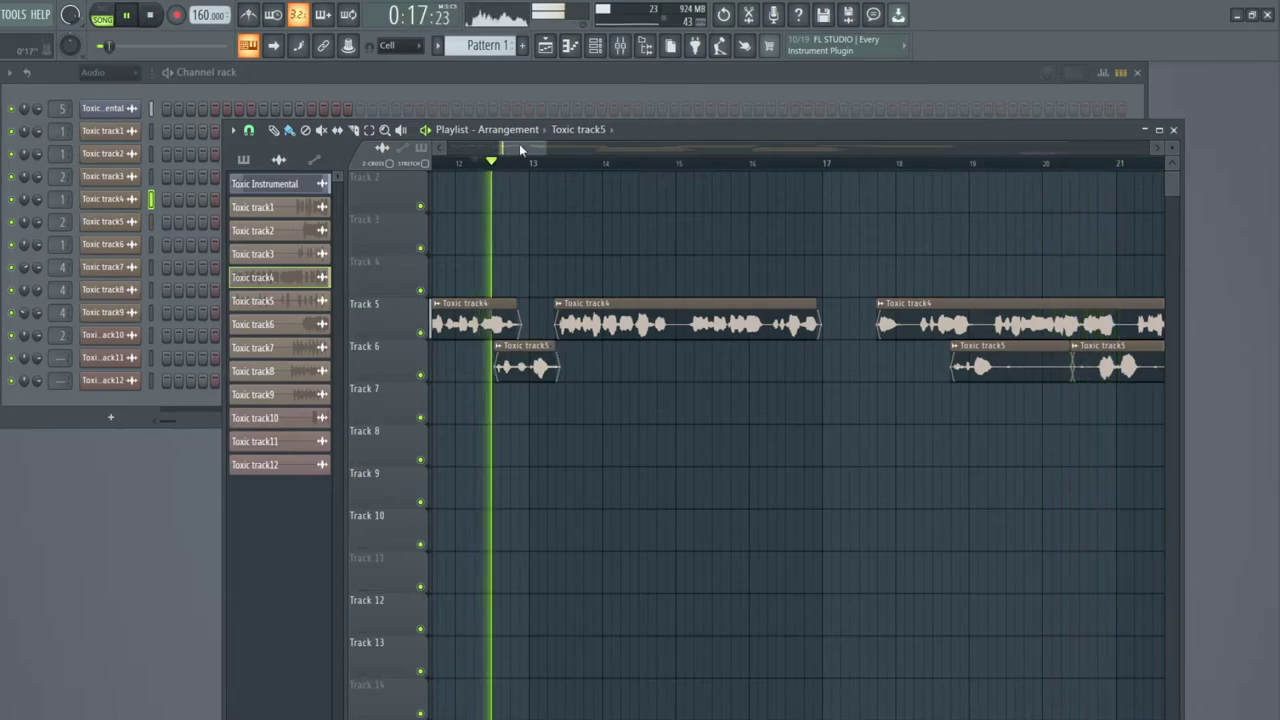
{"action": "left_click_drag", "start_coordinate": [520, 150], "coordinate": [523, 152]}
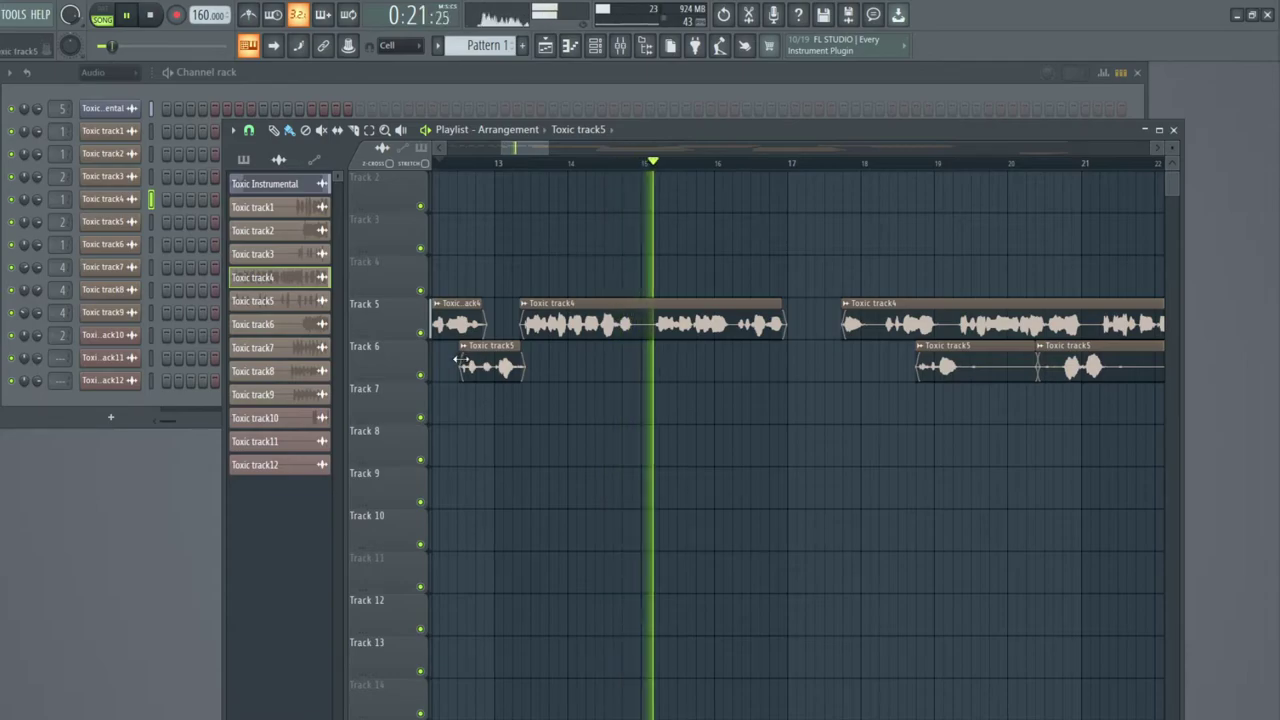
{"action": "left_click_drag", "start_coordinate": [462, 358], "coordinate": [467, 358]}
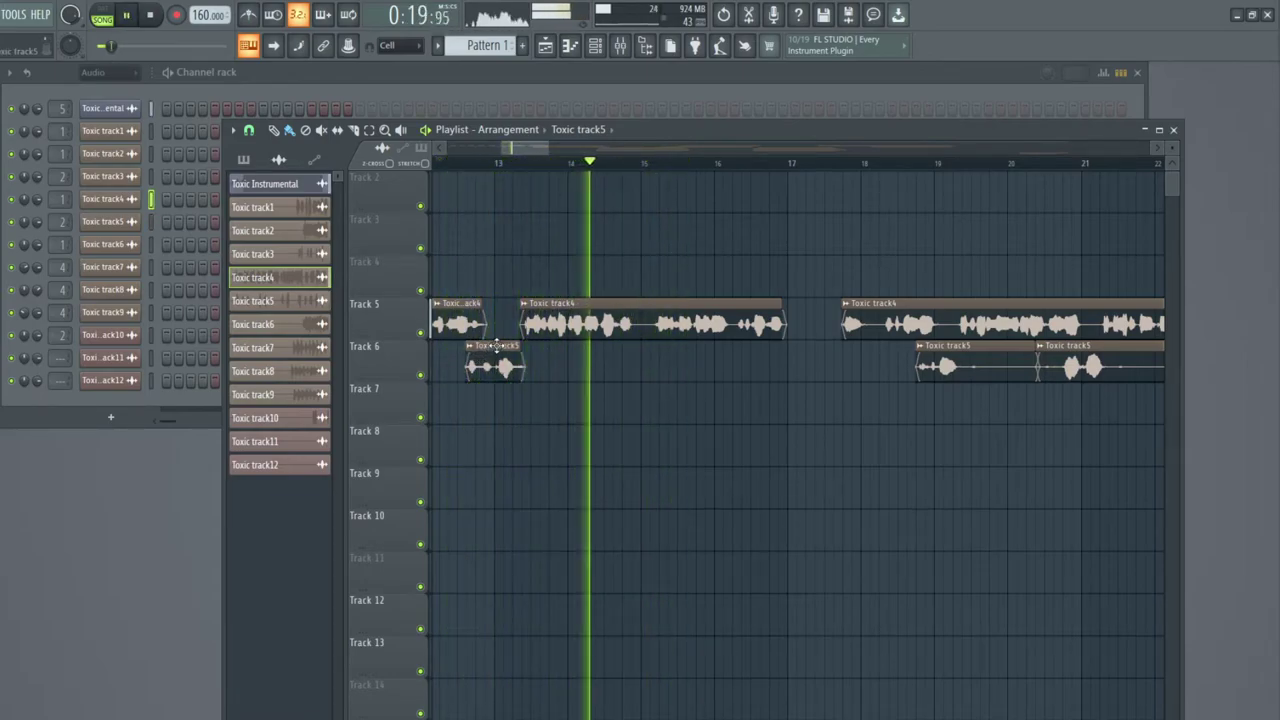
Trim the silence around the Toxic track5 phrases between bars 19 and 25 and the Toxic track4 cut after bar 25.
{"action": "left_click_drag", "start_coordinate": [529, 148], "coordinate": [551, 149]}
{"action": "left_click_drag", "start_coordinate": [709, 346], "coordinate": [656, 350]}
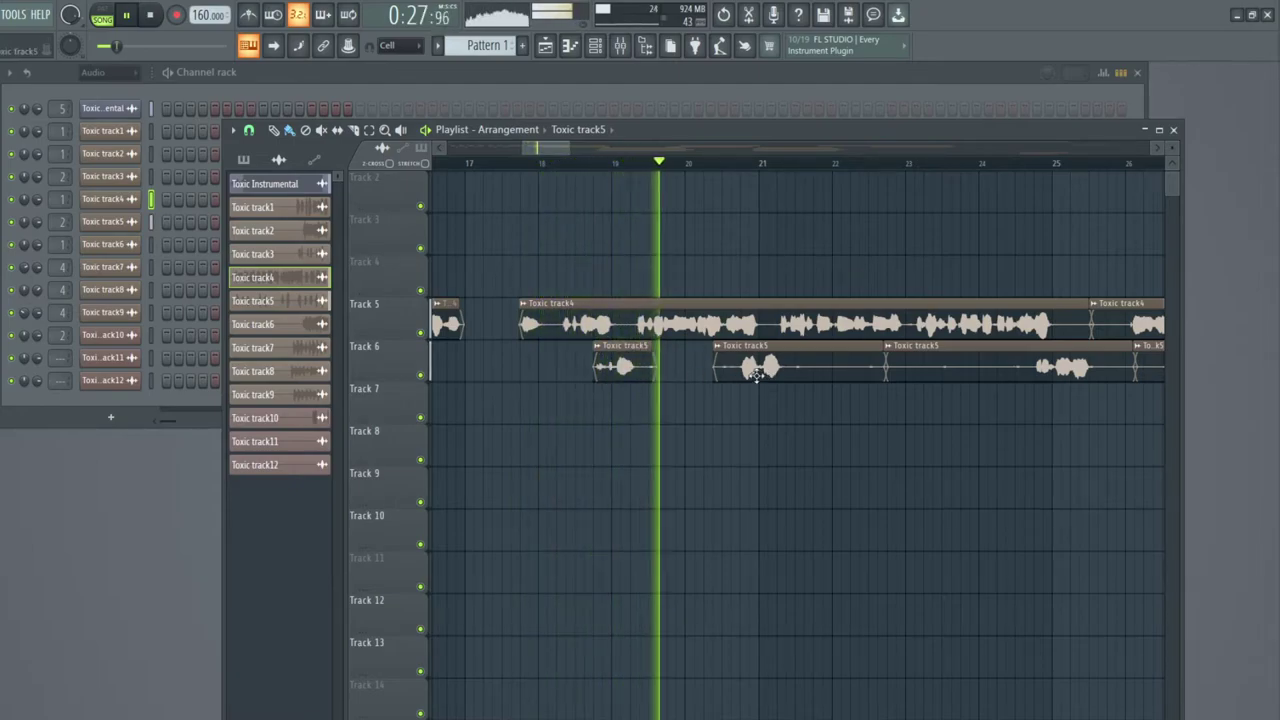
{"action": "left_click_drag", "start_coordinate": [715, 368], "coordinate": [740, 368]}
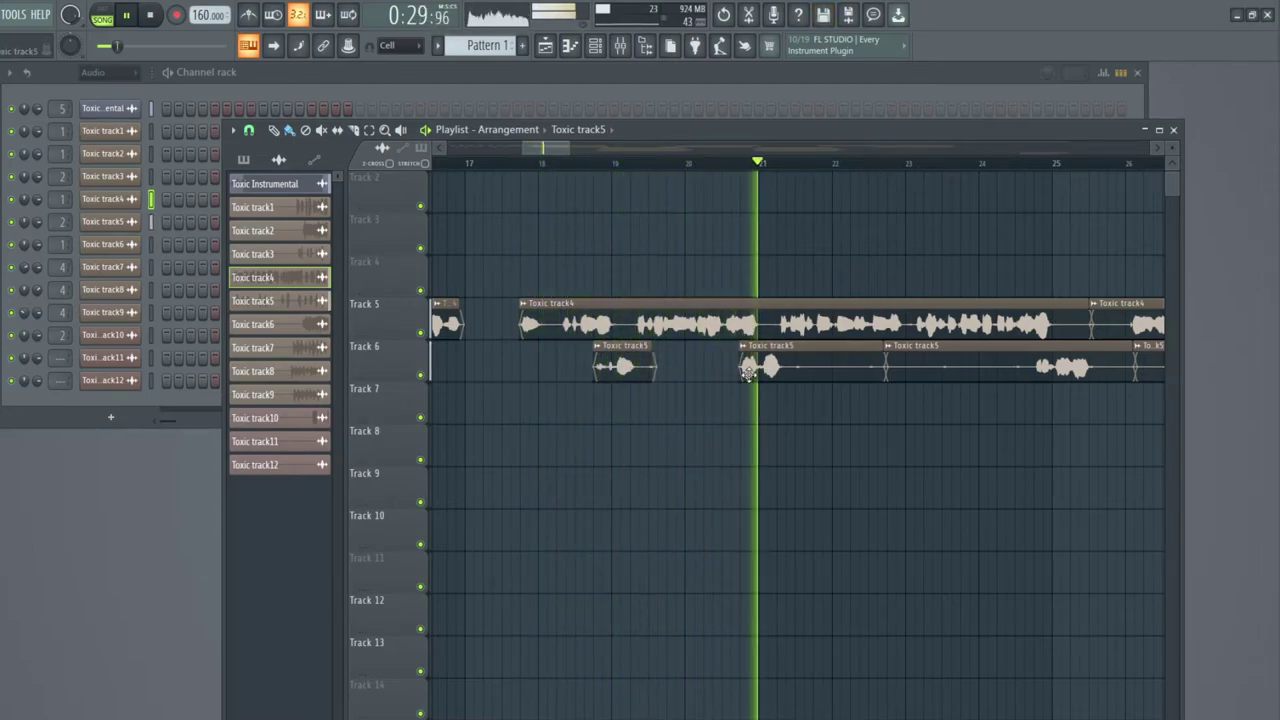
{"action": "left_click_drag", "start_coordinate": [879, 355], "coordinate": [787, 364]}
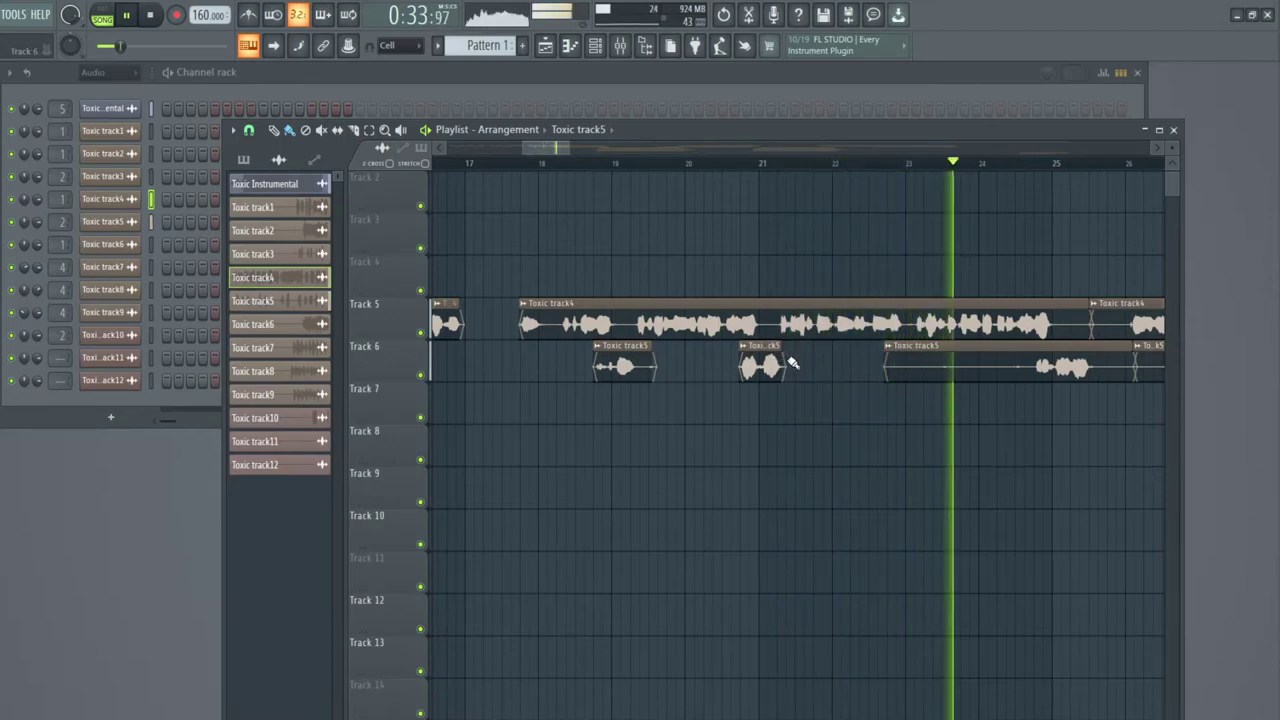
{"action": "left_click_drag", "start_coordinate": [887, 369], "coordinate": [1033, 372]}
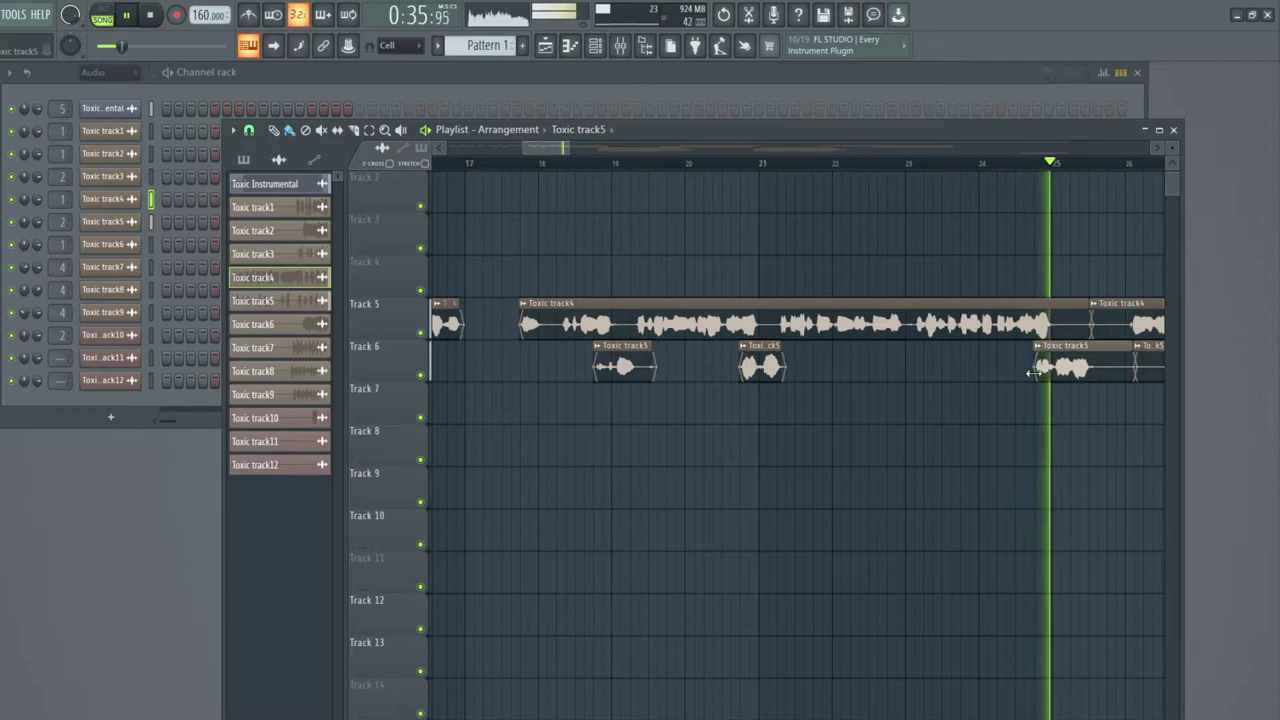
{"action": "key", "text": "space"}
{"action": "left_click_drag", "start_coordinate": [1091, 316], "coordinate": [1052, 316]}
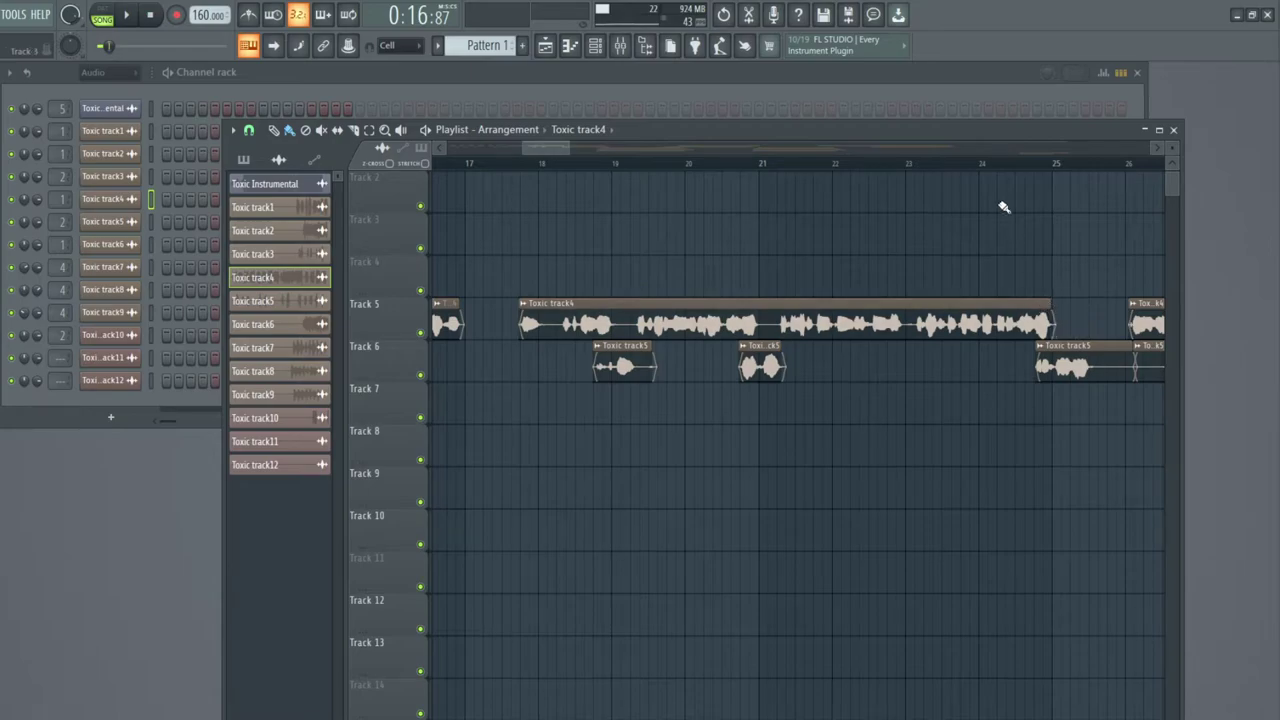
Trim the silent parts of the Toxic track4 and Toxic track5 clips on Tracks 5 and 6 between bars 25 and 29.
{"action": "left_click", "coordinate": [962, 163]}
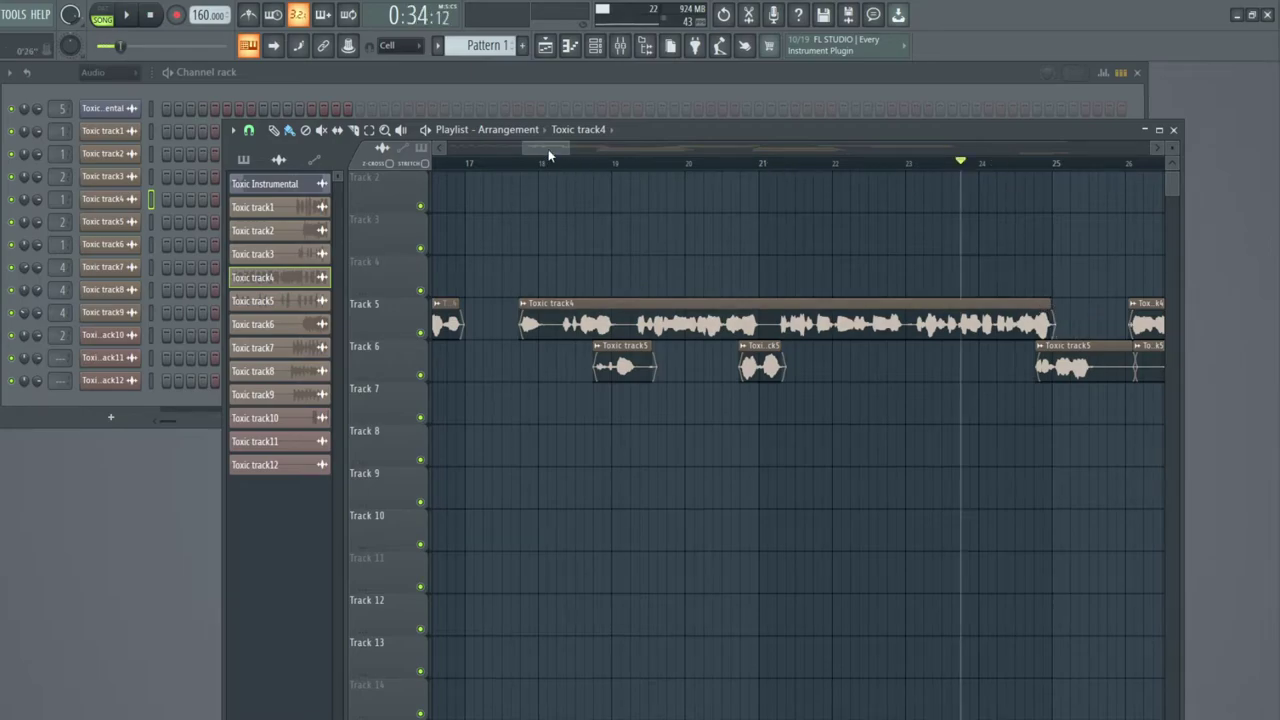
{"action": "left_click_drag", "start_coordinate": [548, 149], "coordinate": [581, 150]}
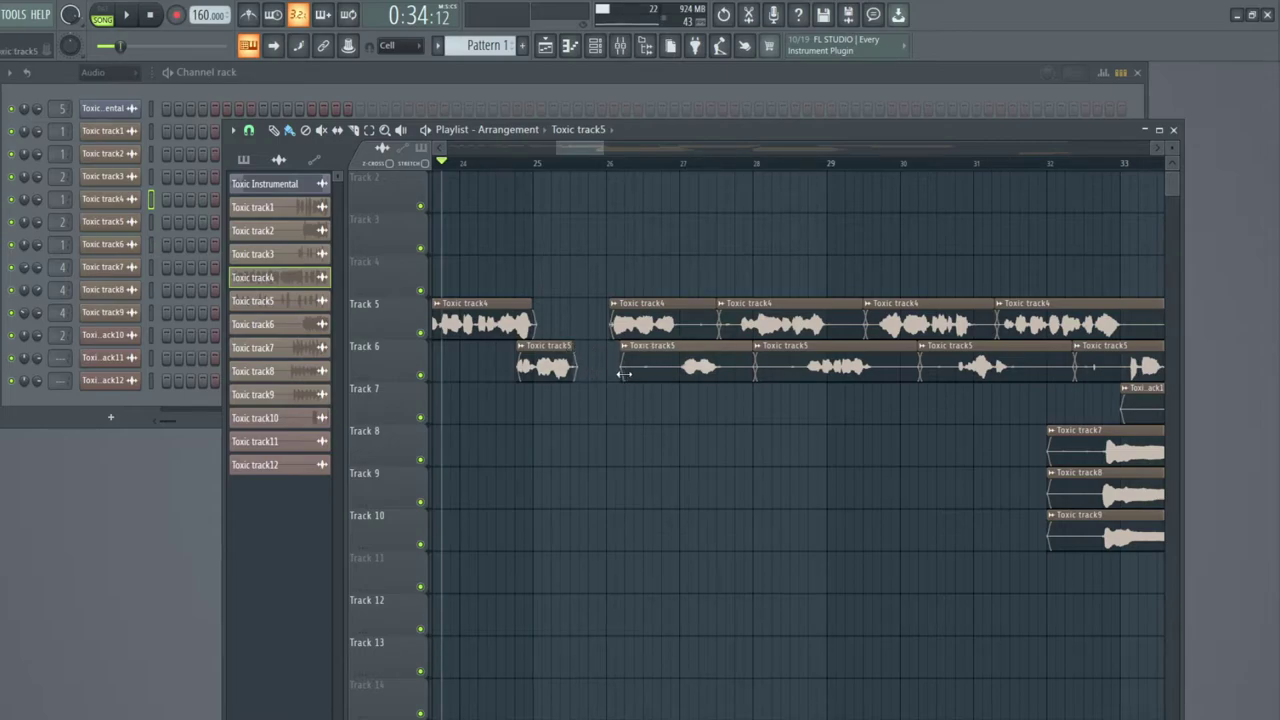
{"action": "left_click_drag", "start_coordinate": [620, 374], "coordinate": [663, 377]}
{"action": "left_click_drag", "start_coordinate": [709, 303], "coordinate": [738, 330]}
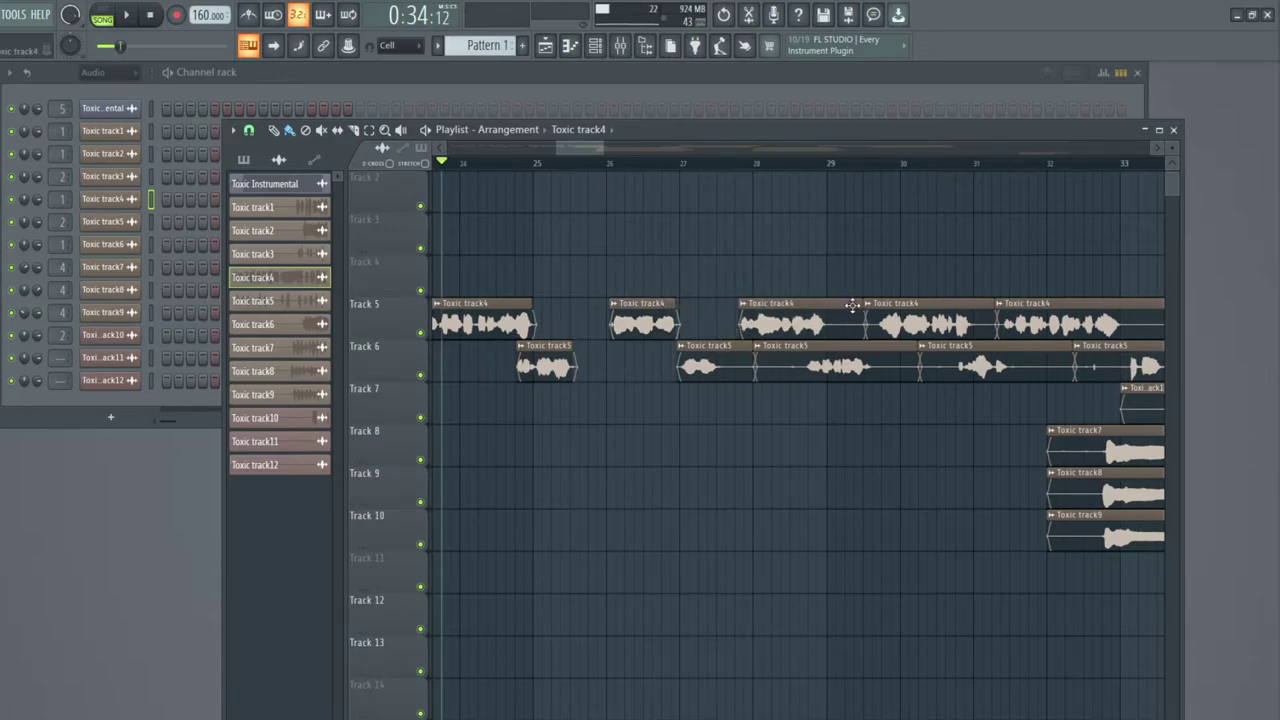
{"action": "left_click_drag", "start_coordinate": [836, 328], "coordinate": [805, 328]}
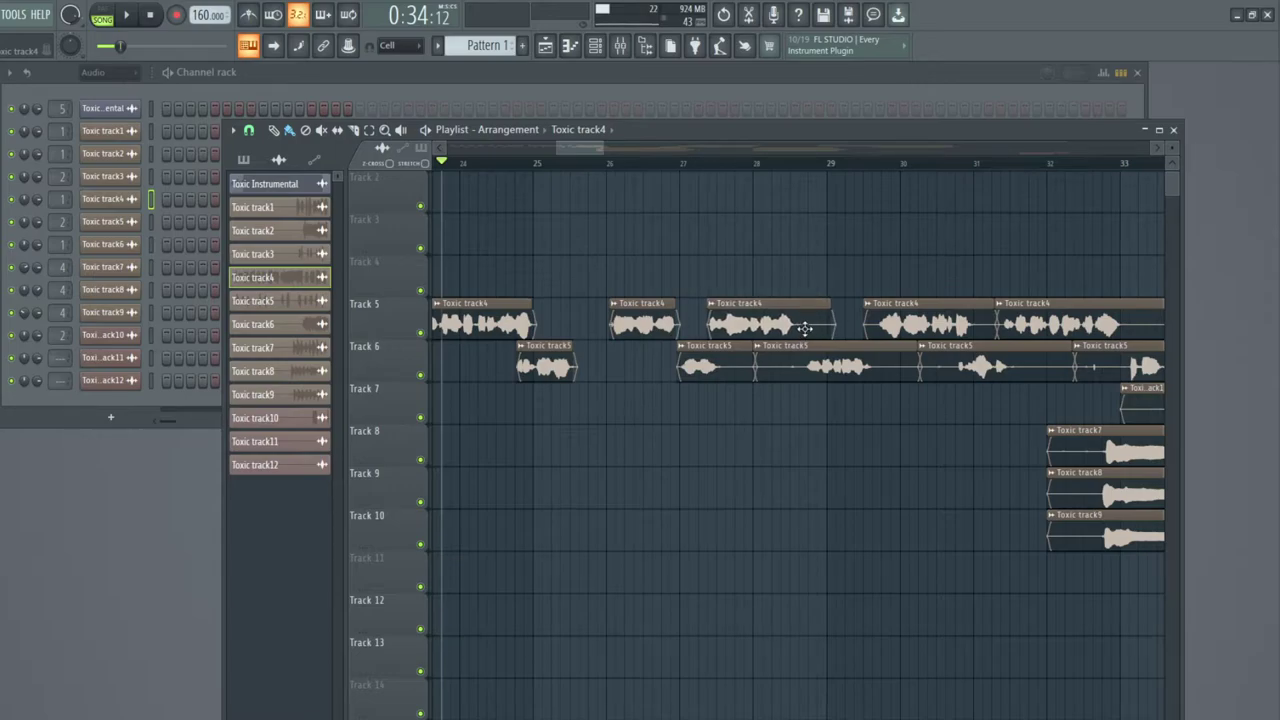
{"action": "key", "text": "ctrl+z"}
{"action": "left_click_drag", "start_coordinate": [861, 305], "coordinate": [834, 305]}
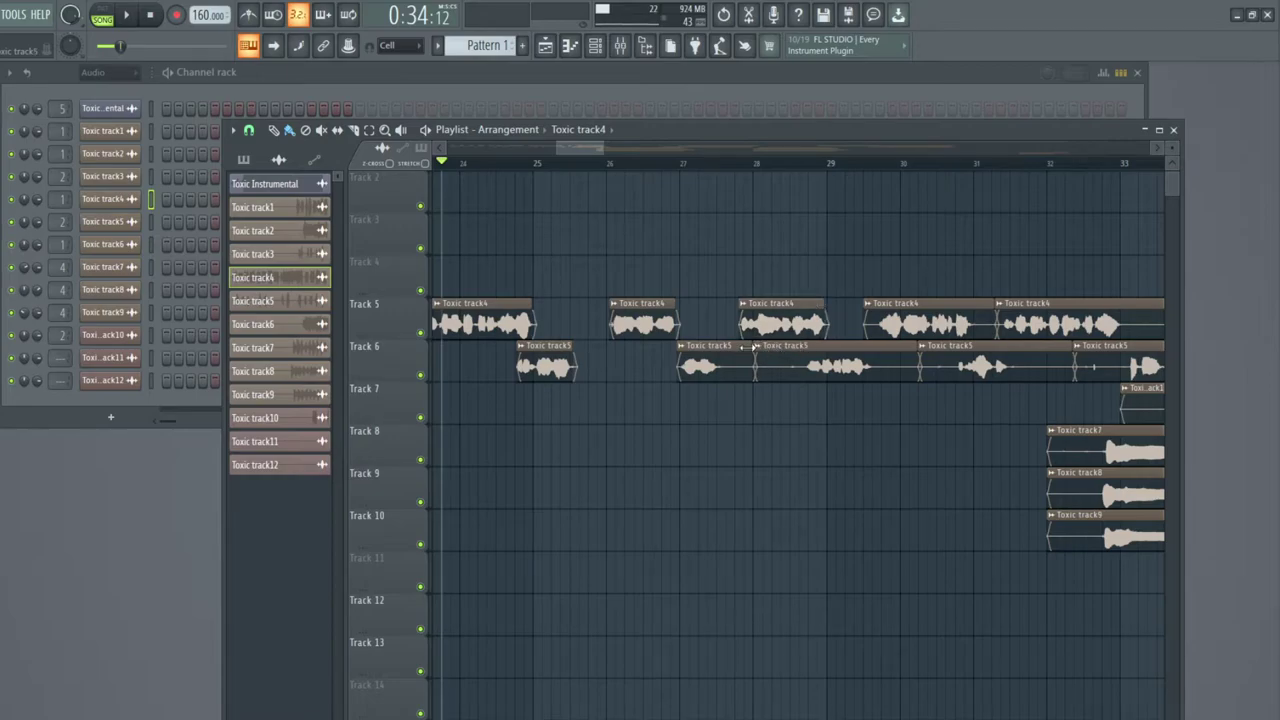
Trim the silence around the Toxic track5 phrases from bar 27 to 32 and the Toxic track4 phrases from bar 29 to 31.
{"action": "left_click_drag", "start_coordinate": [749, 364], "coordinate": [803, 372]}
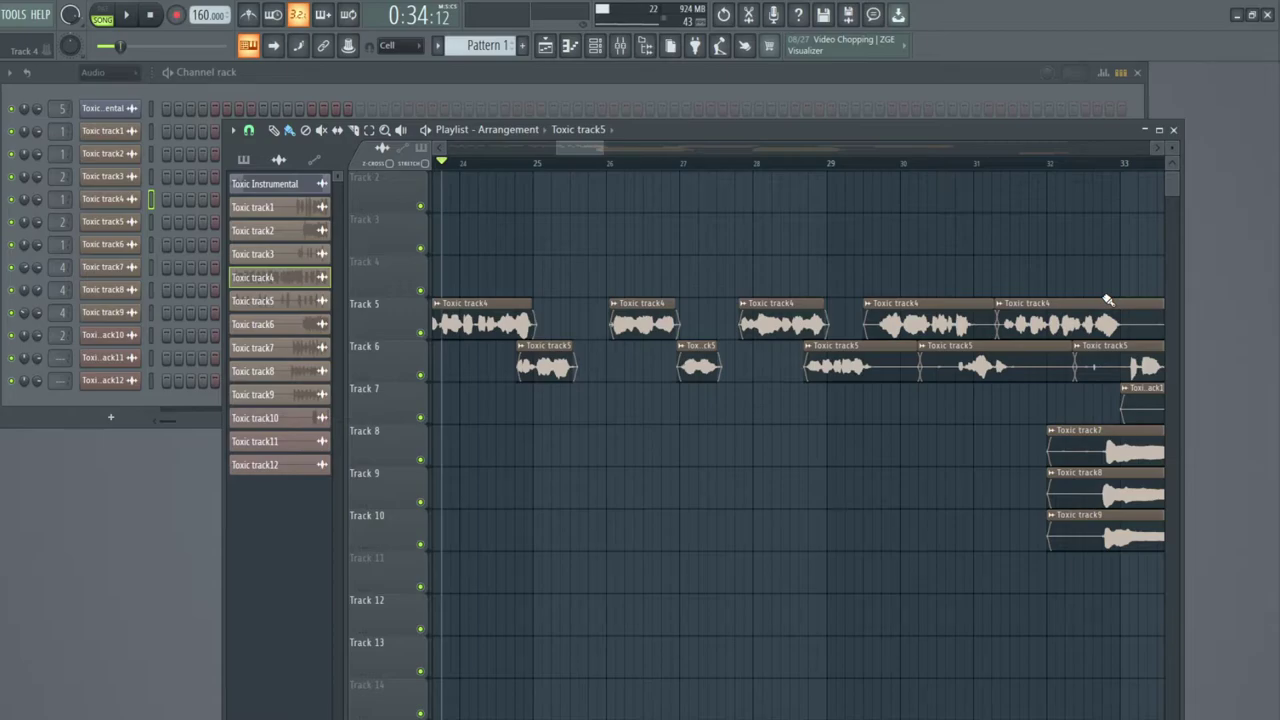
{"action": "left_click_drag", "start_coordinate": [1072, 348], "coordinate": [1026, 350]}
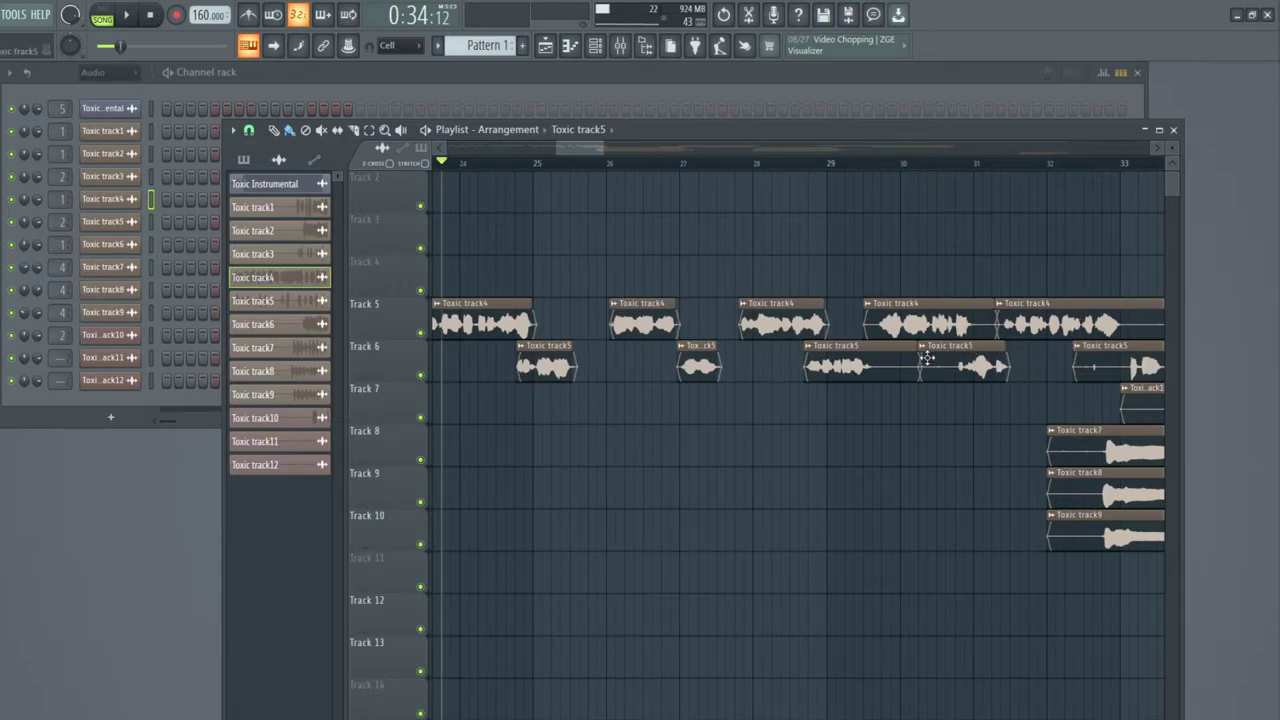
{"action": "left_click_drag", "start_coordinate": [921, 357], "coordinate": [940, 357]}
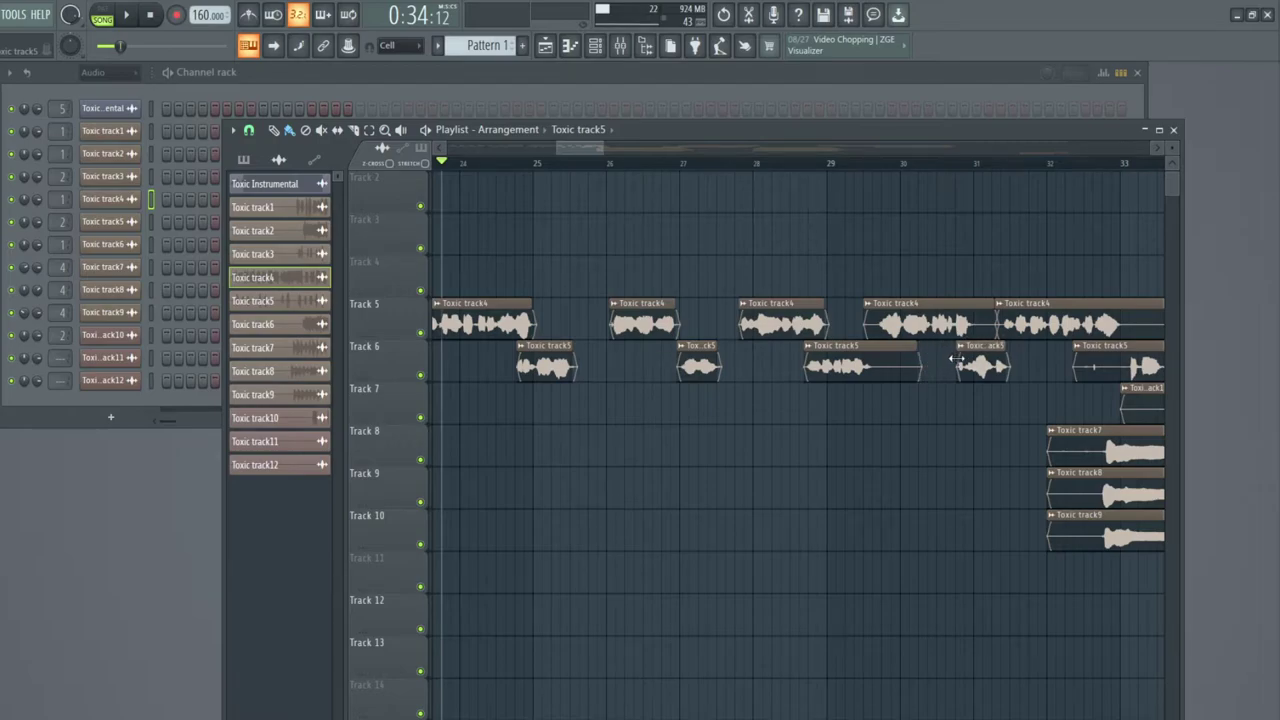
{"action": "left_click_drag", "start_coordinate": [915, 348], "coordinate": [876, 331]}
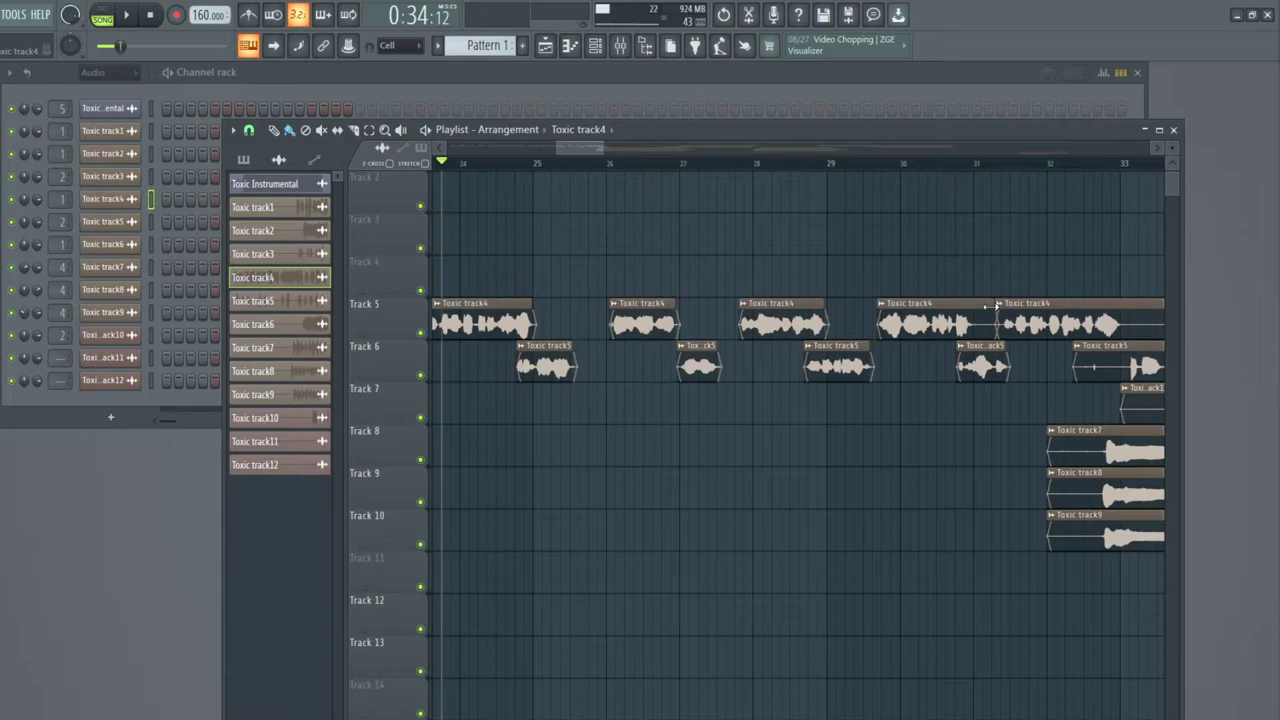
{"action": "left_click_drag", "start_coordinate": [997, 331], "coordinate": [1004, 331]}
Play the song from before bar 24 and trim the silent start of the last Toxic track5 clip to bar 33.
{"action": "key", "text": "space"}
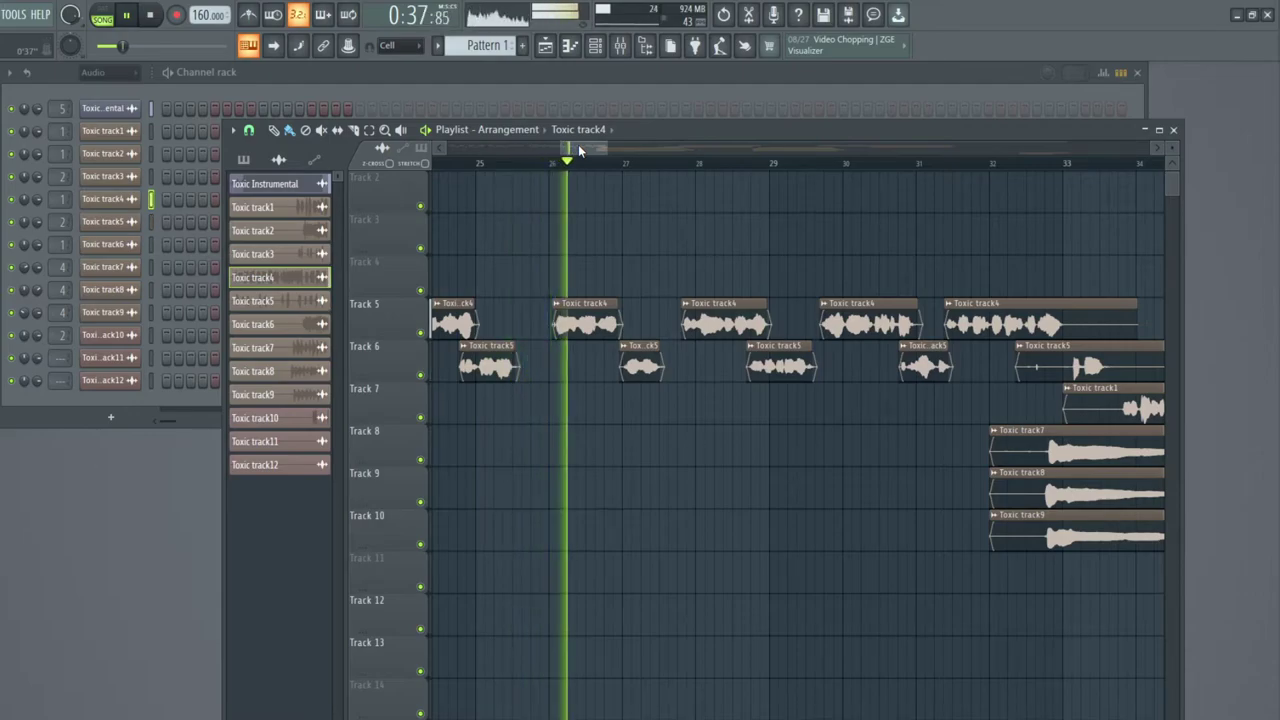
{"action": "left_click_drag", "start_coordinate": [578, 150], "coordinate": [600, 149]}
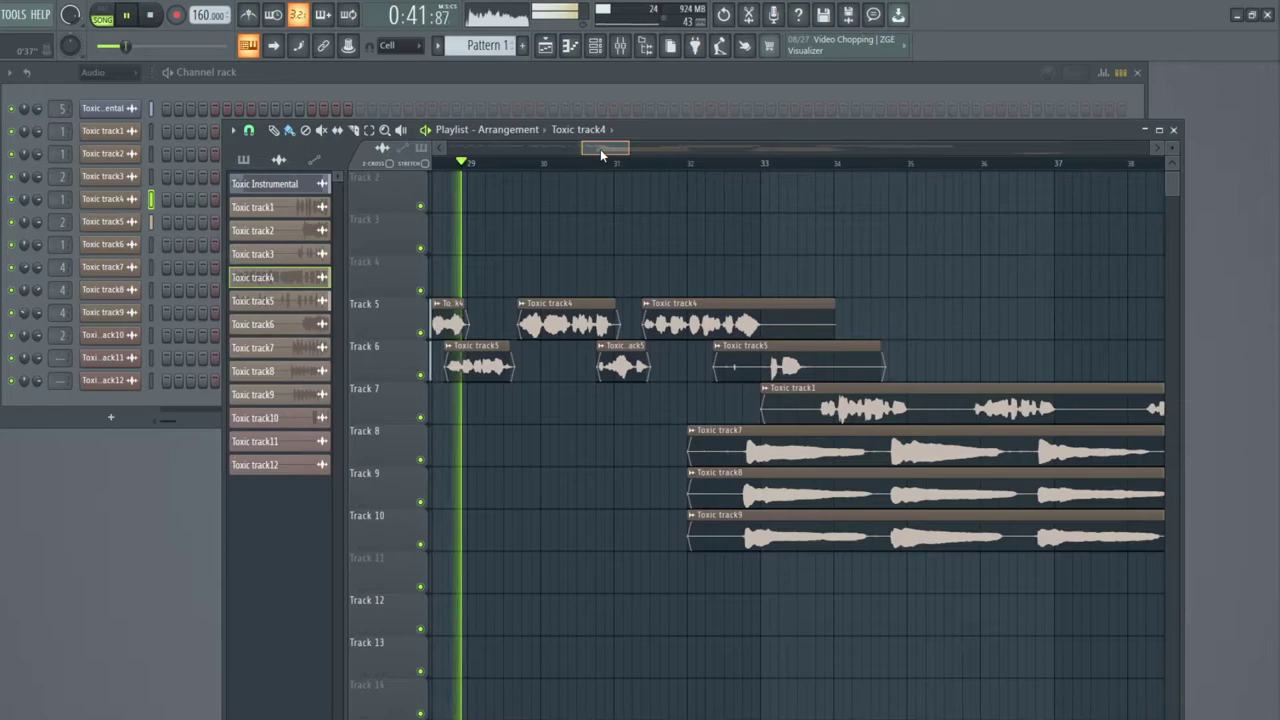
{"action": "left_click_drag", "start_coordinate": [680, 368], "coordinate": [737, 375]}
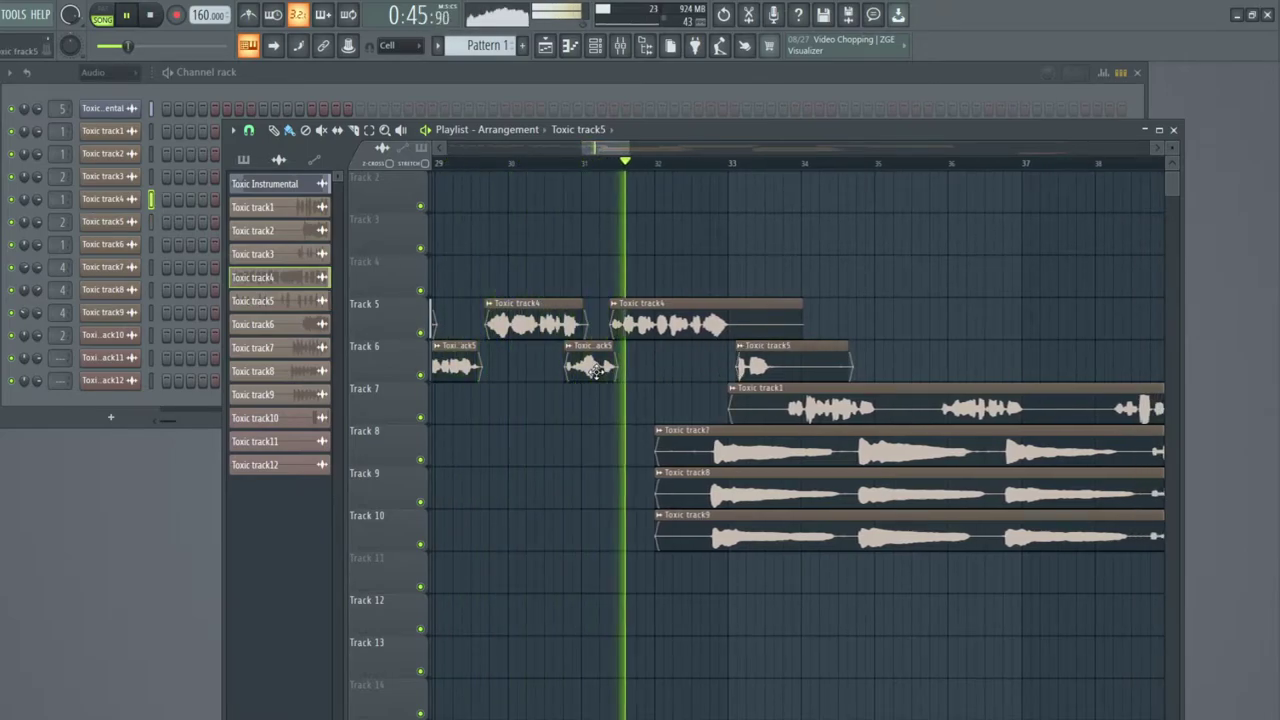
Trim the silent ends of the Toxic track4 and Toxic track5 clips between bars 30 and 35 and replay from after bar 30.
{"action": "left_click_drag", "start_coordinate": [801, 319], "coordinate": [727, 313]}
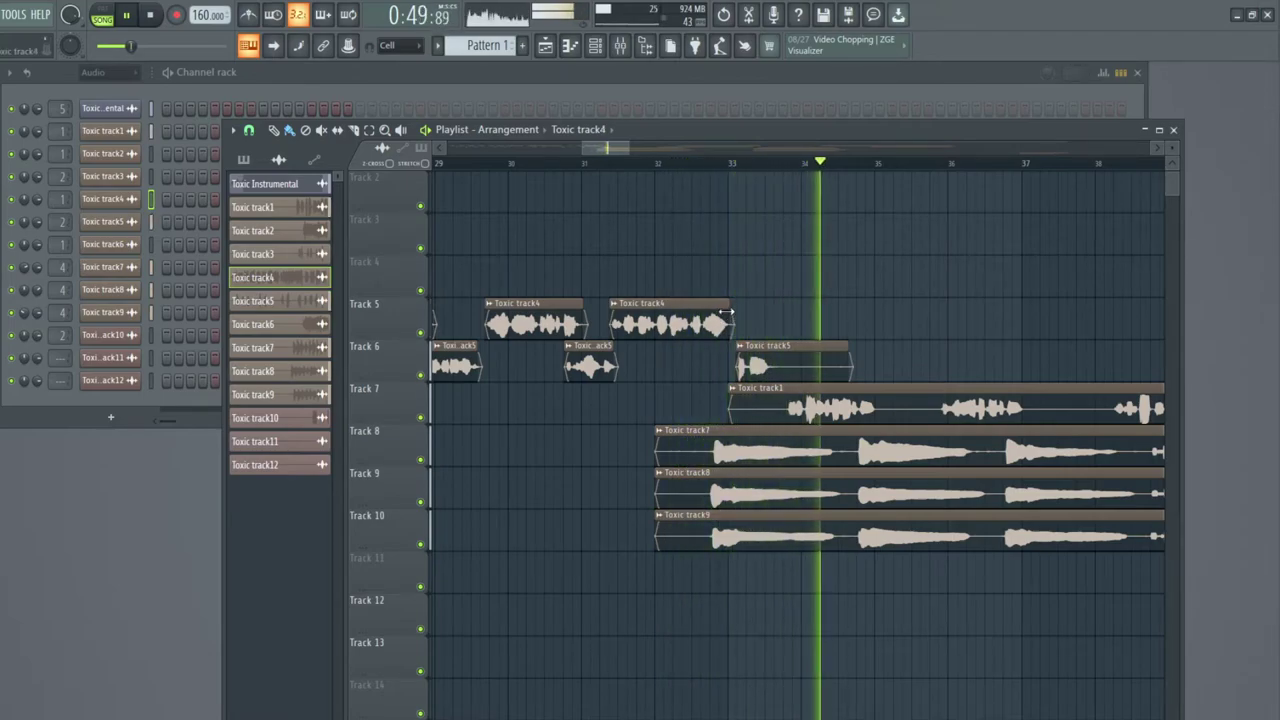
{"action": "left_click_drag", "start_coordinate": [730, 311], "coordinate": [726, 311]}
{"action": "left_click_drag", "start_coordinate": [851, 346], "coordinate": [775, 346]}
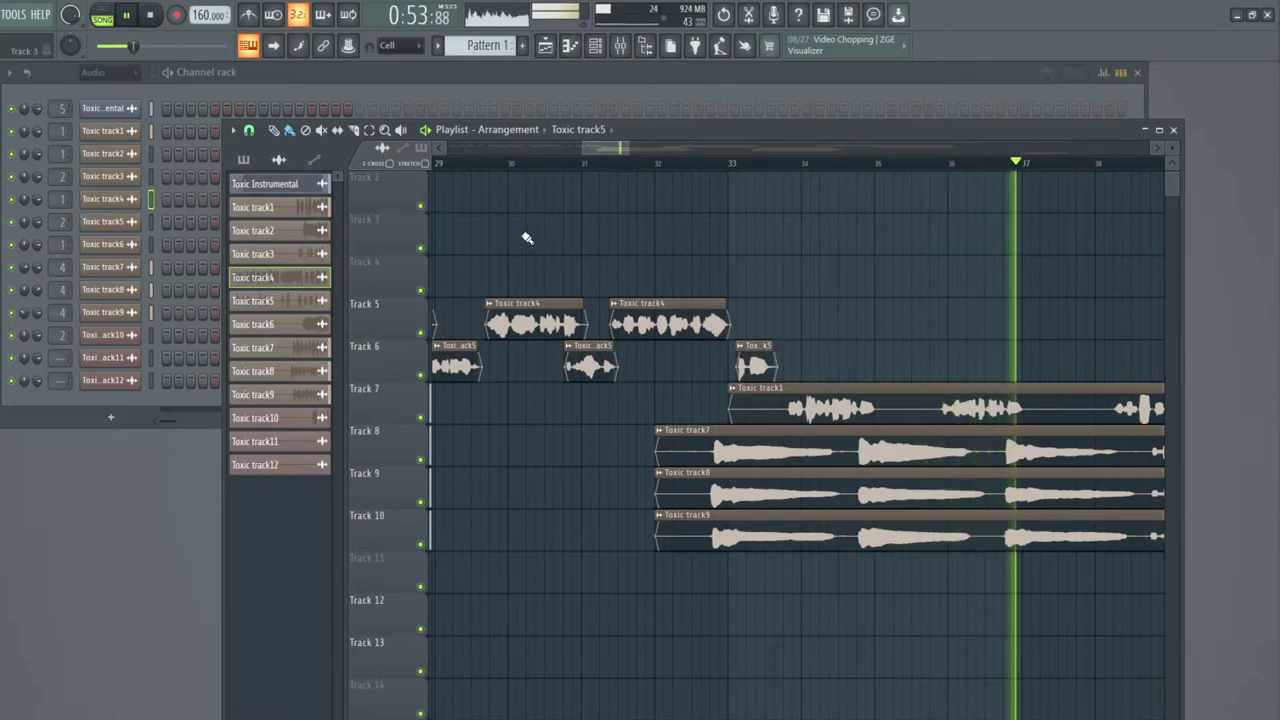
{"action": "left_click_drag", "start_coordinate": [586, 309], "coordinate": [579, 309]}
{"action": "left_click", "coordinate": [533, 164]}
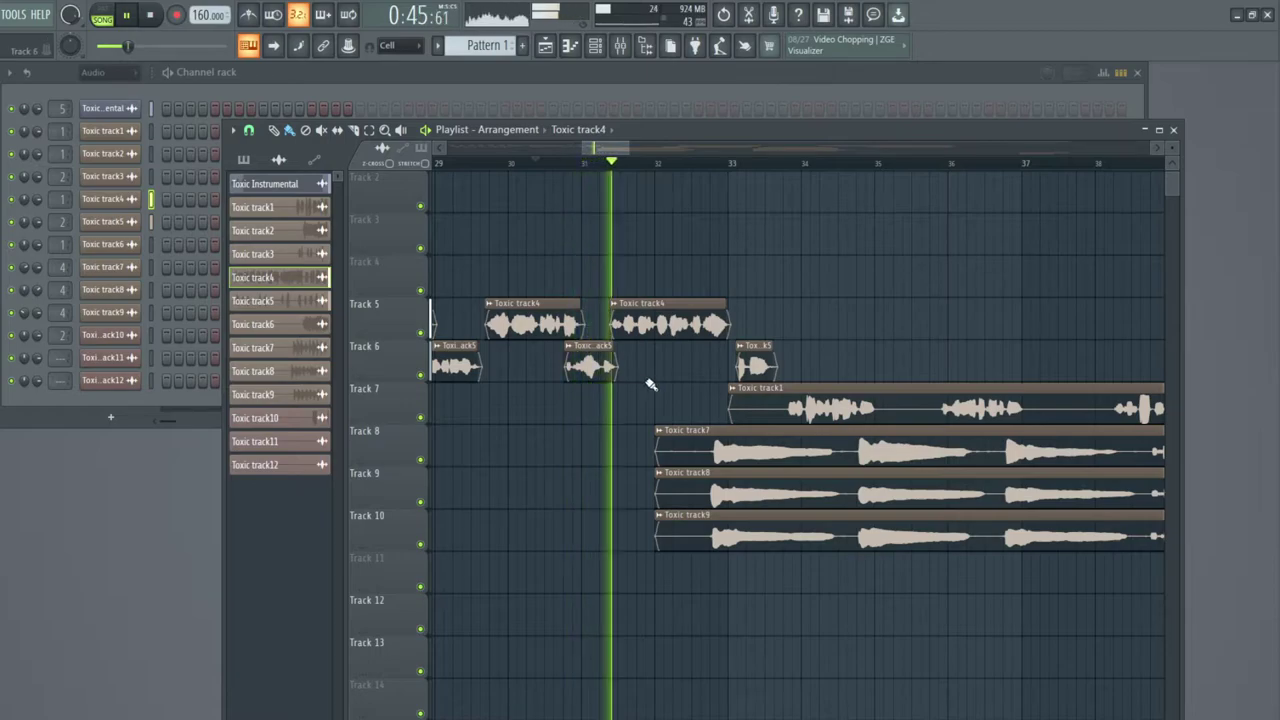
Trim the silent starts of the Toxic track1, track7, track8 and track9 clips between bars 32 and 34 and stop playback.
{"action": "left_click_drag", "start_coordinate": [657, 455], "coordinate": [782, 420]}
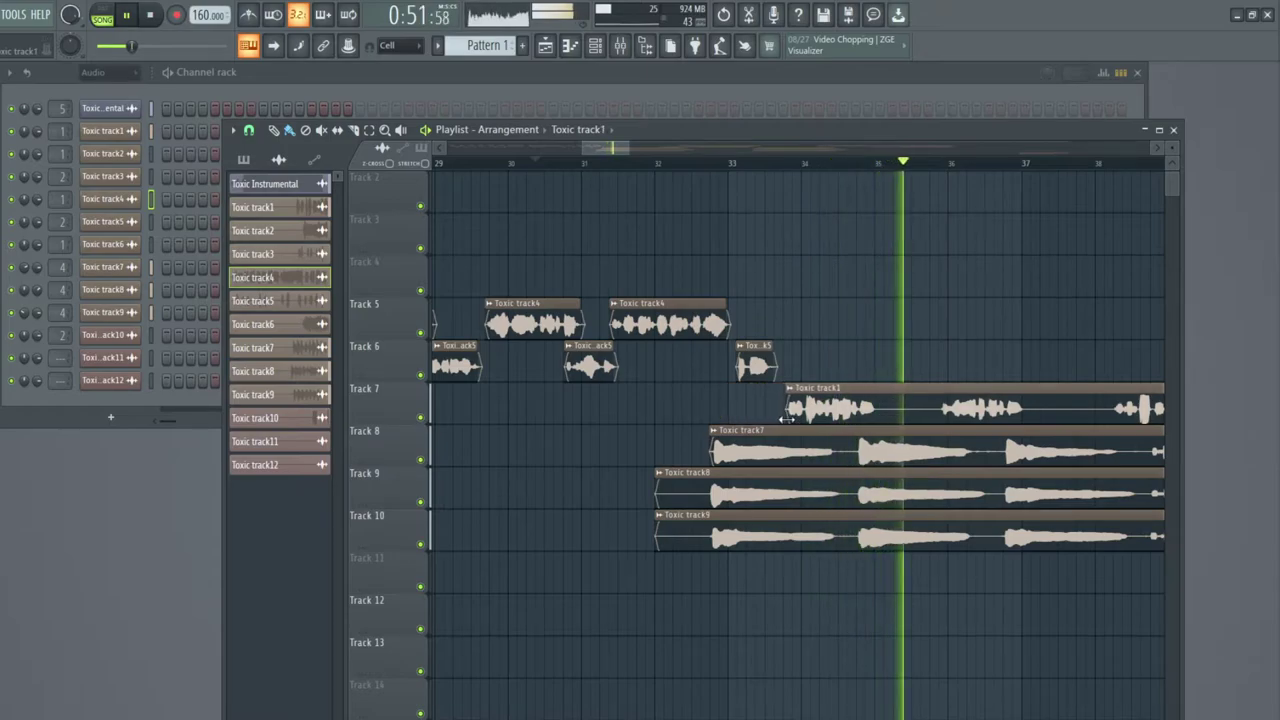
{"action": "left_click_drag", "start_coordinate": [657, 497], "coordinate": [708, 500]}
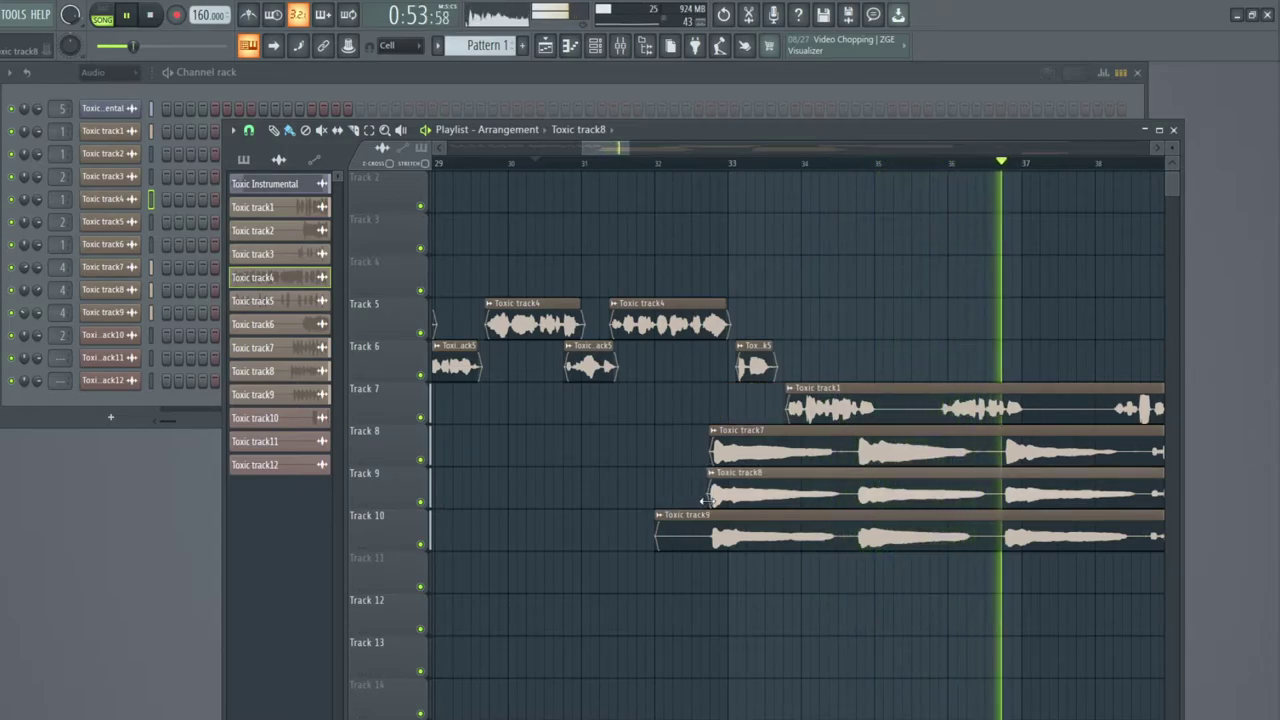
{"action": "left_click_drag", "start_coordinate": [657, 540], "coordinate": [707, 547]}
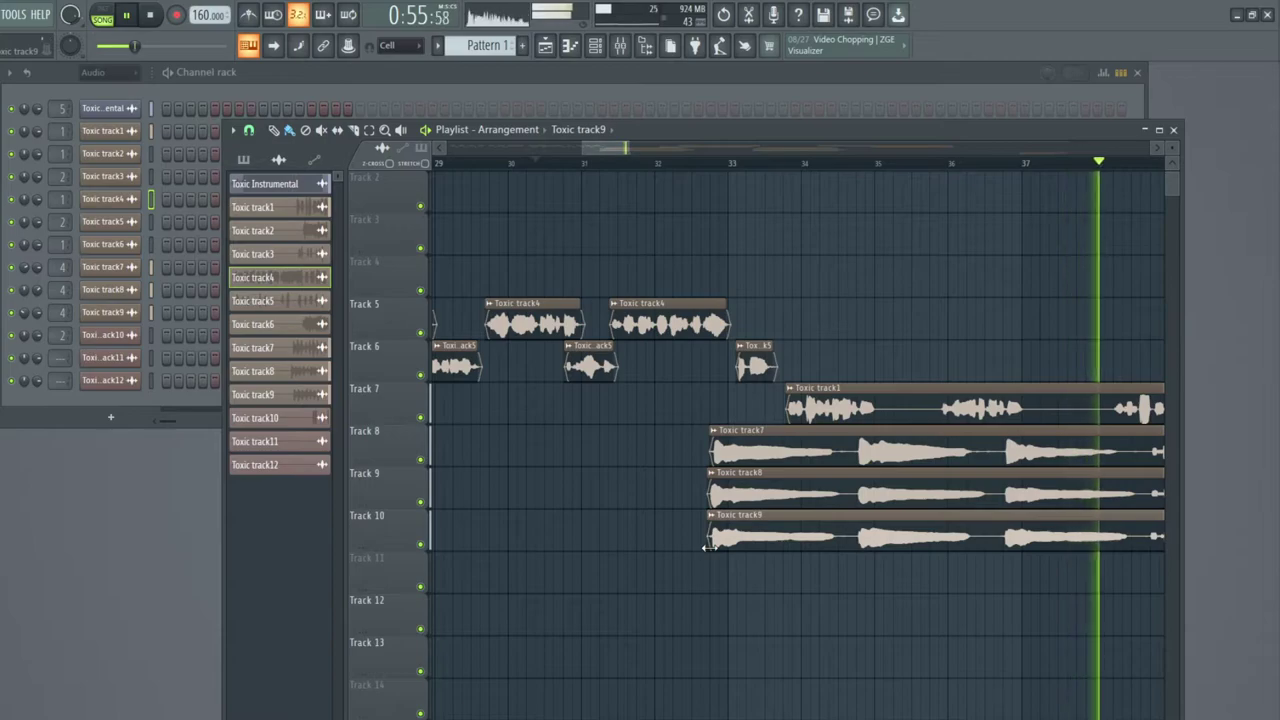
{"action": "key", "text": "space"}
Slice the Toxic track1, track7, track8 and track9 clips between their phrases from bar 34 to 49, plus Toxic track3 around bar 49.
{"action": "left_click_drag", "start_coordinate": [596, 148], "coordinate": [608, 151]}
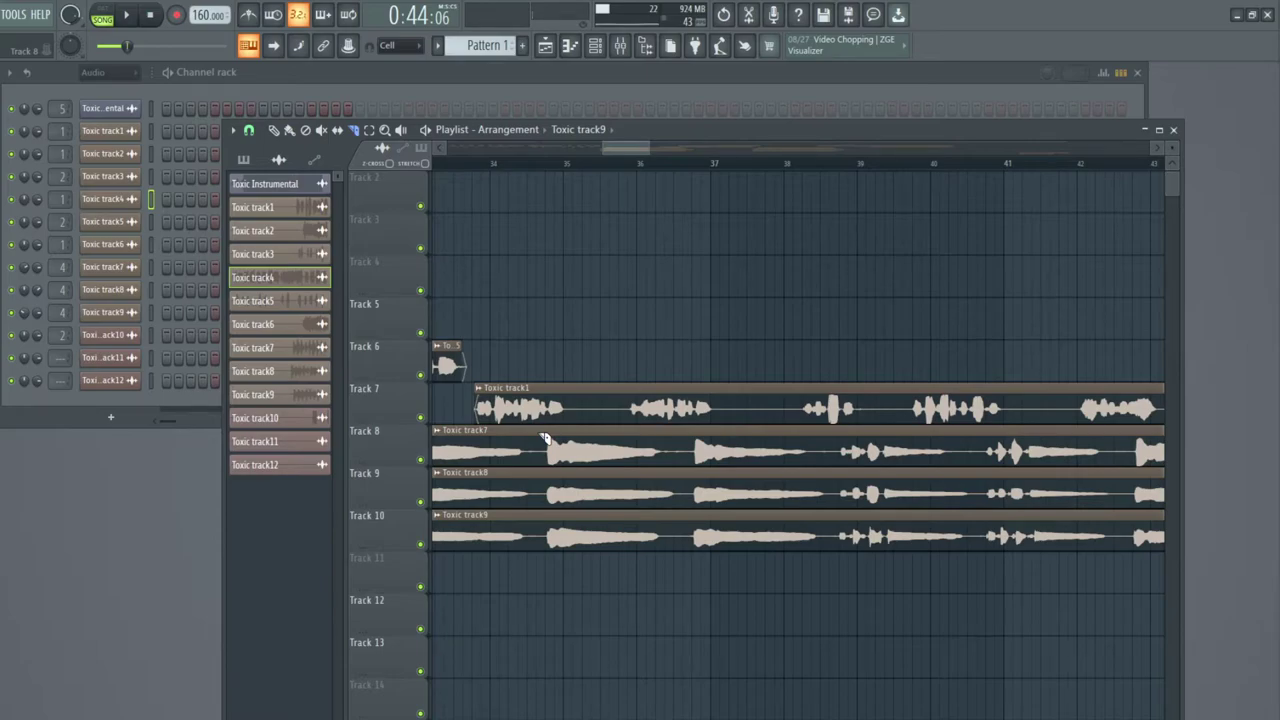
{"action": "left_click_drag", "start_coordinate": [540, 521], "coordinate": [546, 521]}
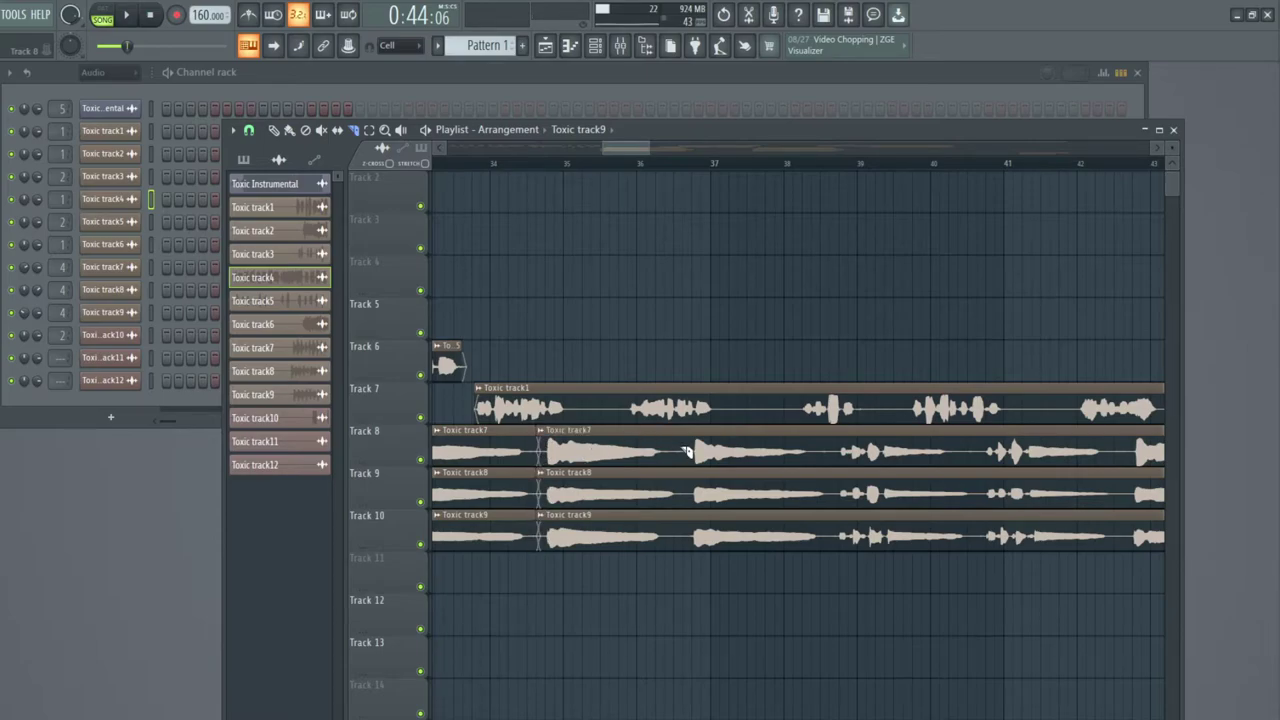
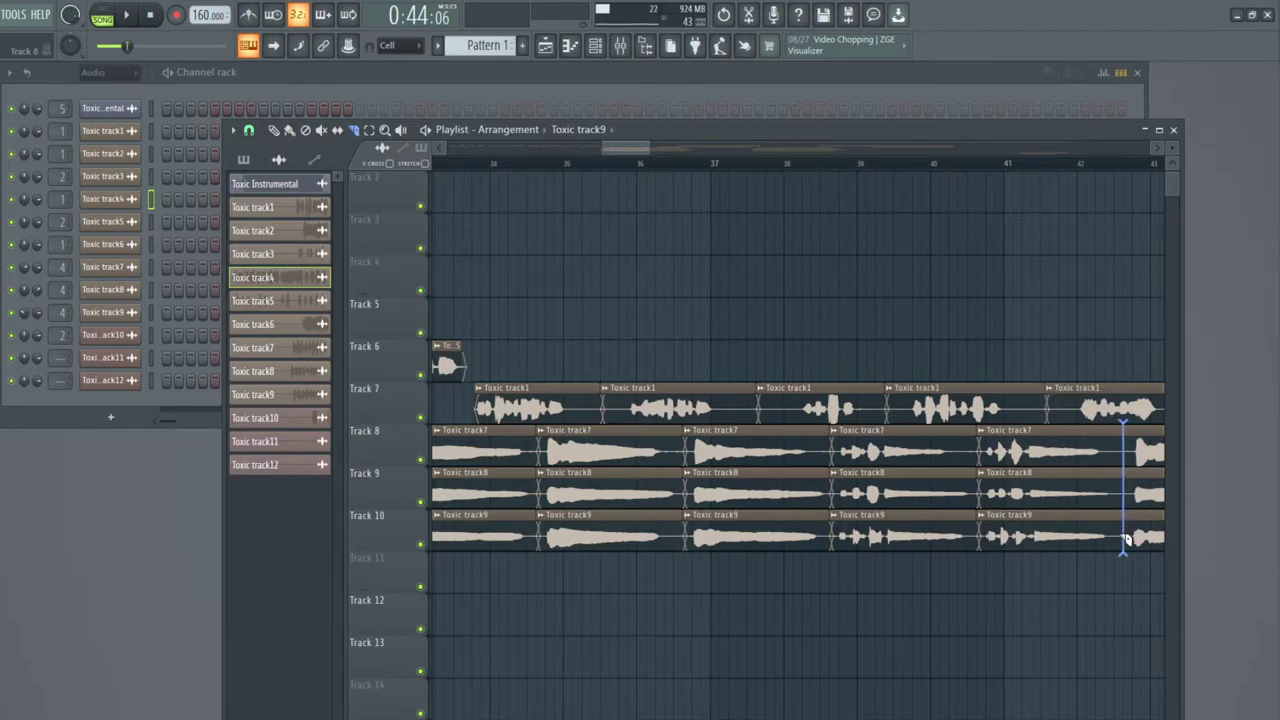
{"action": "left_click_drag", "start_coordinate": [628, 153], "coordinate": [670, 148]}
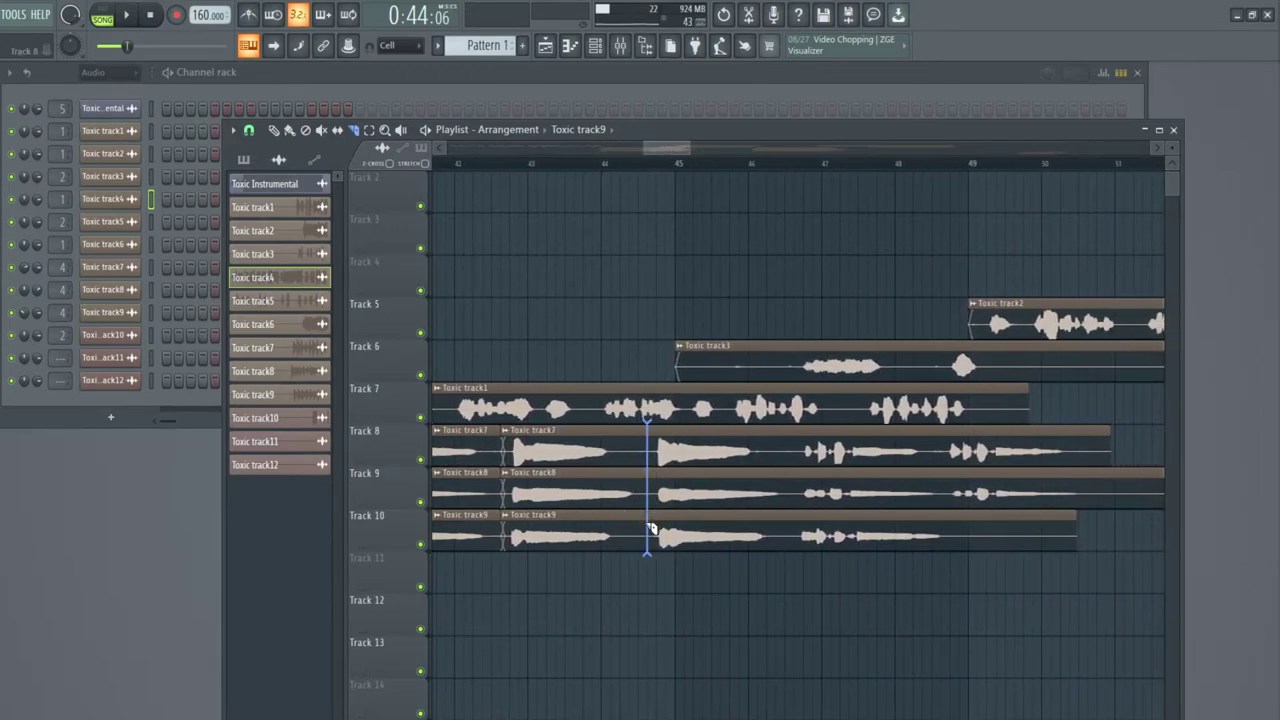
{"action": "left_click_drag", "start_coordinate": [643, 553], "coordinate": [641, 552]}
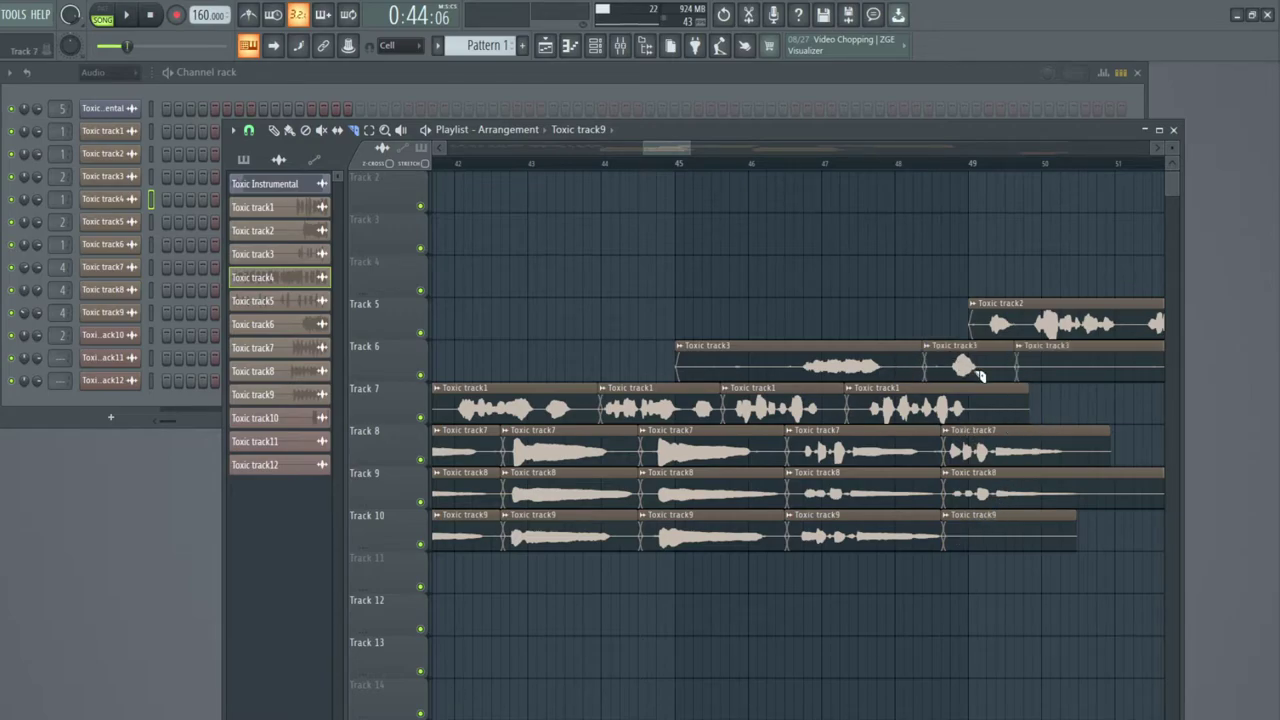
Slice the Toxic track2 and Toxic track3 clips between their phrases up to bar 65, and the Toxic track1 and track7 clips around bar 67.
{"action": "left_click_drag", "start_coordinate": [668, 148], "coordinate": [700, 148]}
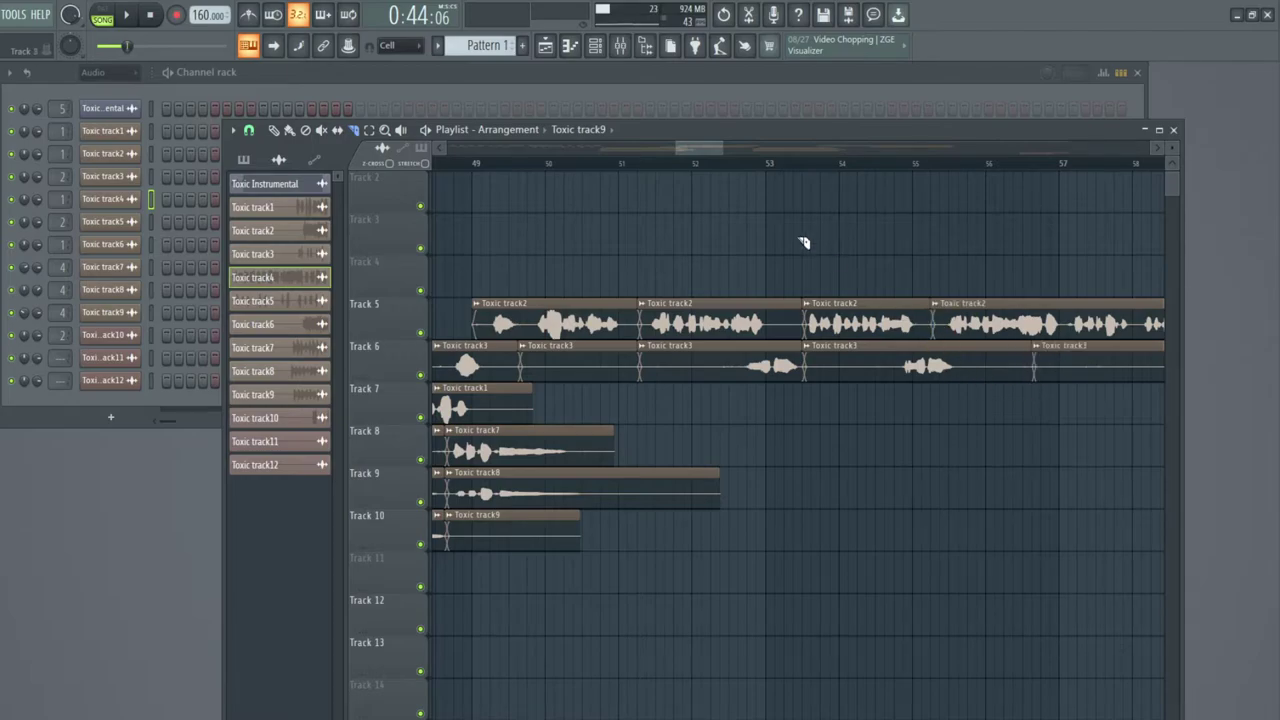
{"action": "left_click_drag", "start_coordinate": [704, 150], "coordinate": [737, 149]}
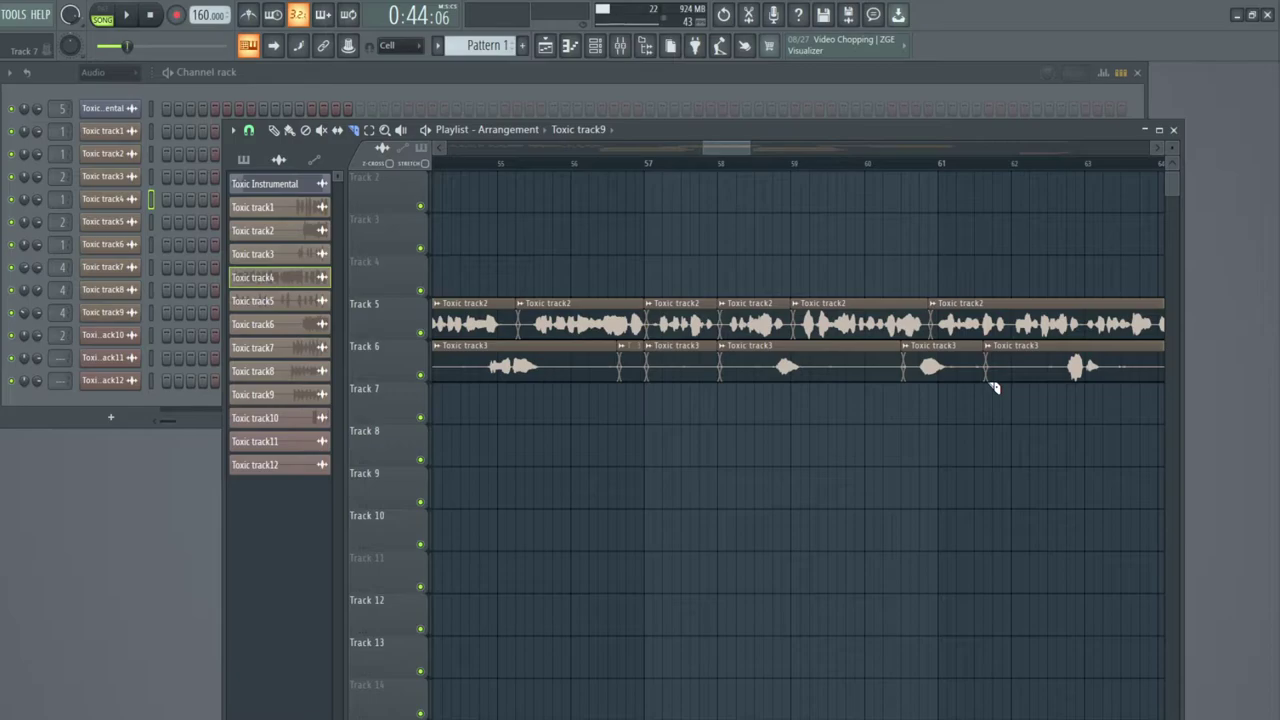
{"action": "left_click_drag", "start_coordinate": [734, 148], "coordinate": [762, 145]}
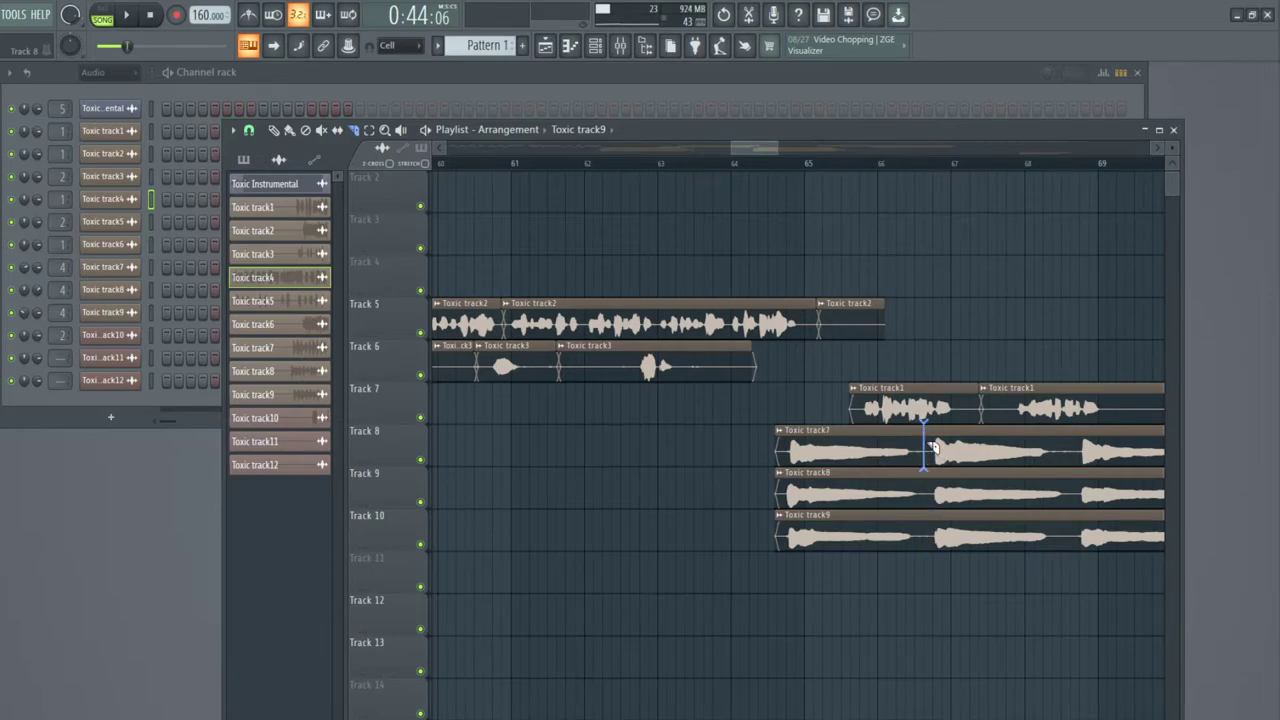
Play the song from before bar 47 and trim the silent start of the first Toxic track3 clip on Track 6.
{"action": "scroll", "coordinate": [794, 168], "scroll_direction": "down", "scroll_amount": 5}
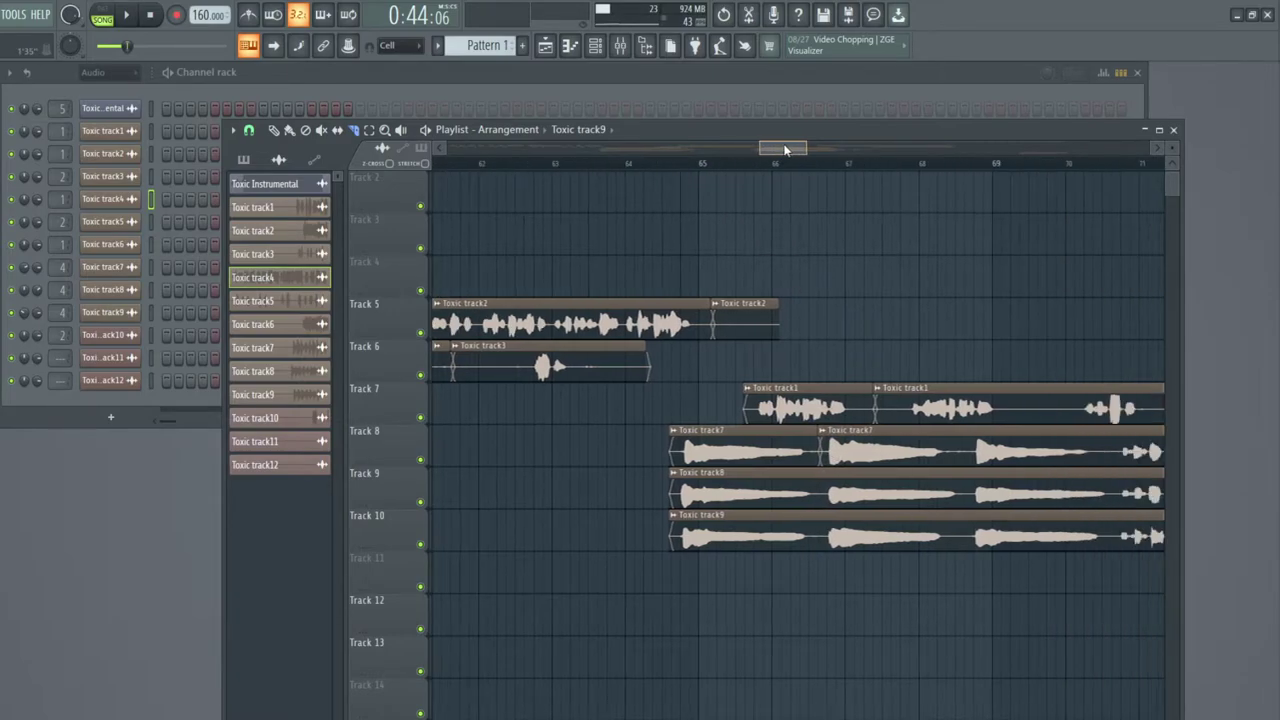
{"action": "scroll", "coordinate": [794, 168], "scroll_direction": "down", "scroll_amount": 3}
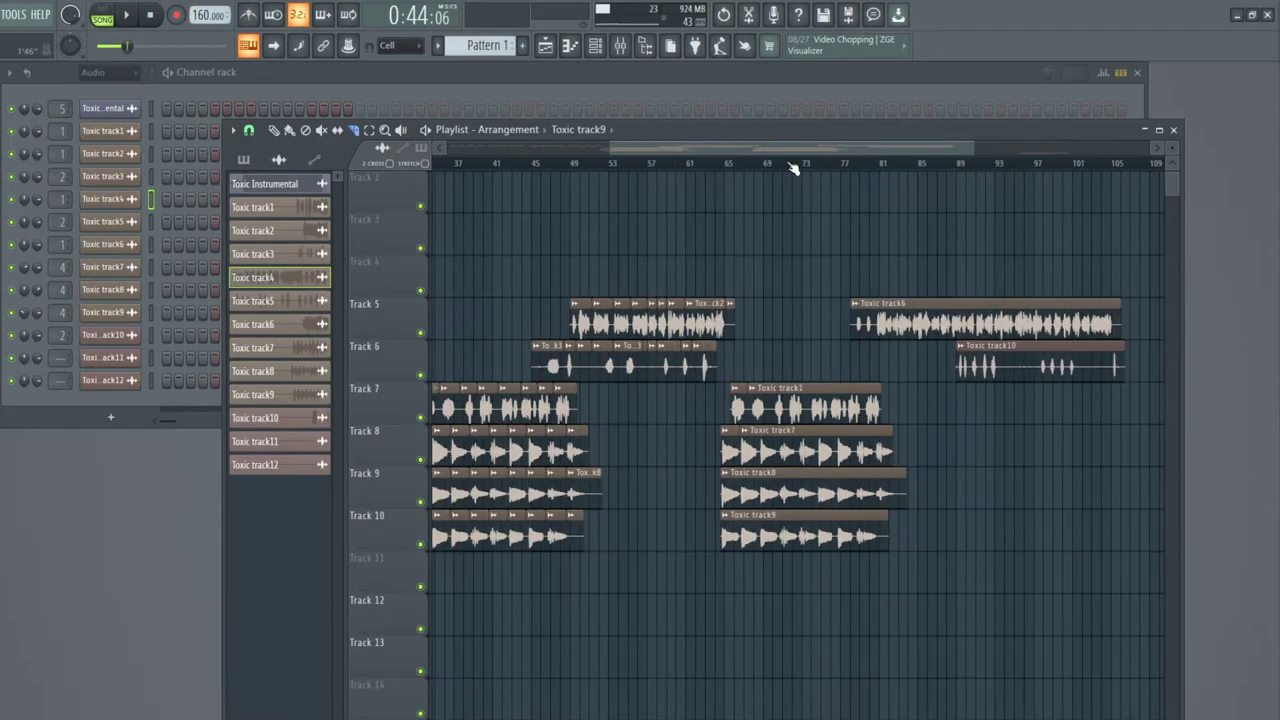
{"action": "left_click_drag", "start_coordinate": [784, 151], "coordinate": [749, 152]}
{"action": "left_click", "coordinate": [621, 165]}
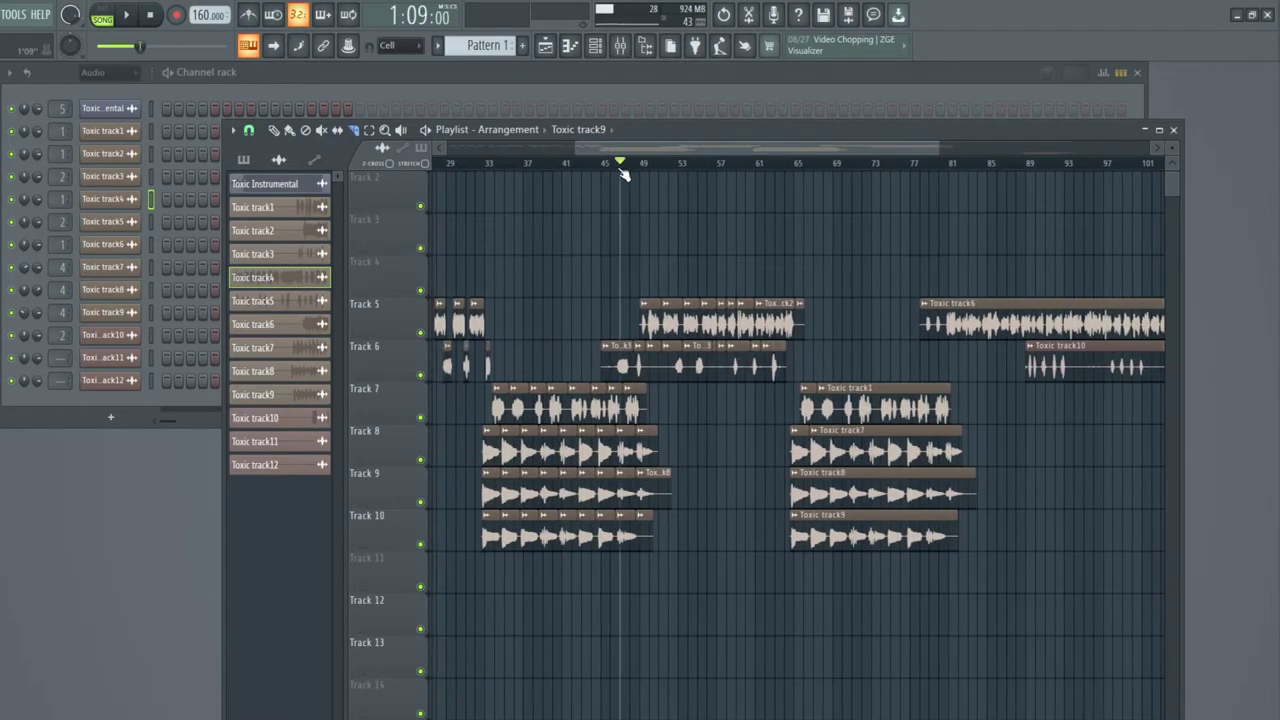
{"action": "key", "text": "space"}
{"action": "scroll", "coordinate": [664, 162], "scroll_direction": "up", "scroll_amount": 5}
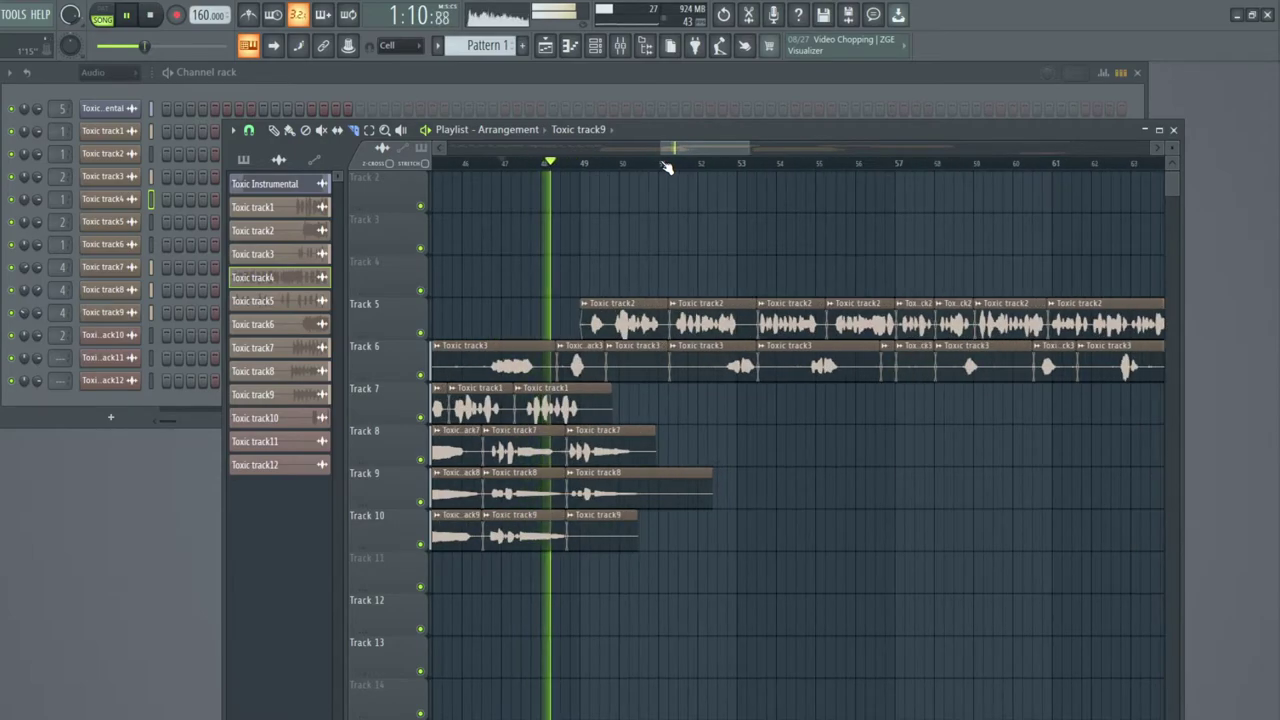
{"action": "left_click_drag", "start_coordinate": [682, 150], "coordinate": [674, 151]}
{"action": "scroll", "coordinate": [500, 163], "scroll_direction": "up", "scroll_amount": 2}
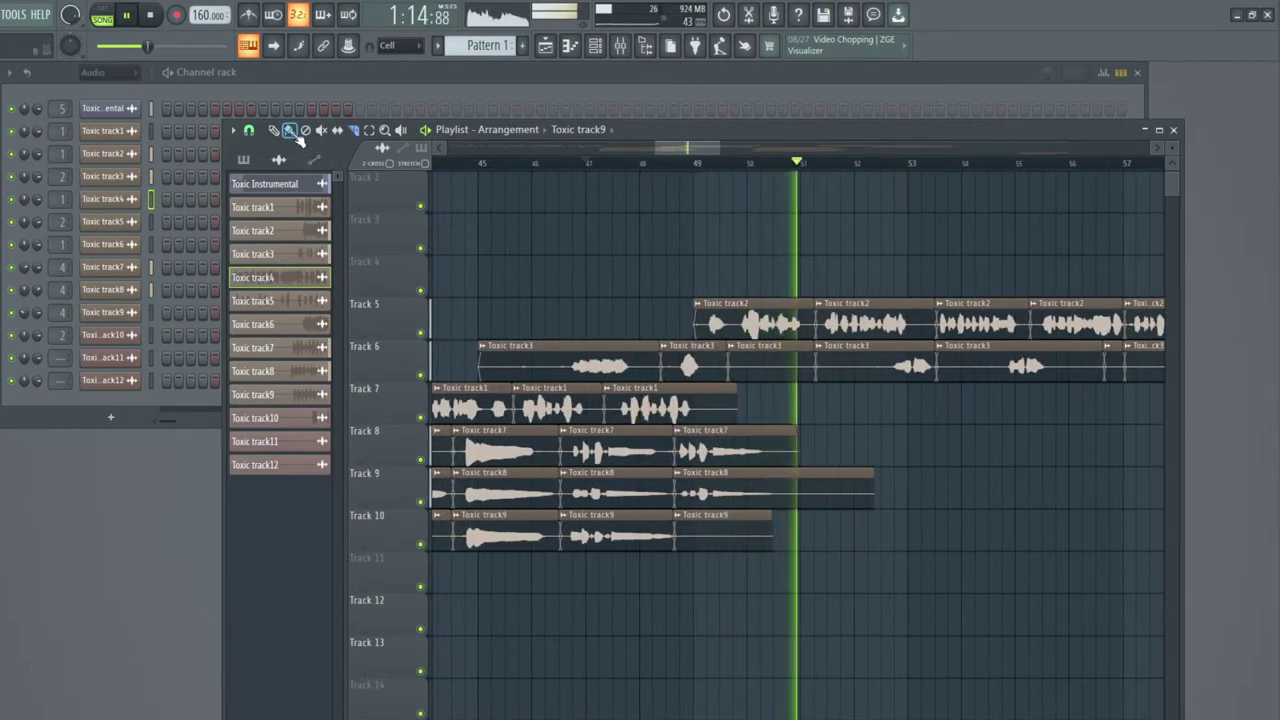
{"action": "left_click_drag", "start_coordinate": [481, 368], "coordinate": [572, 372]}
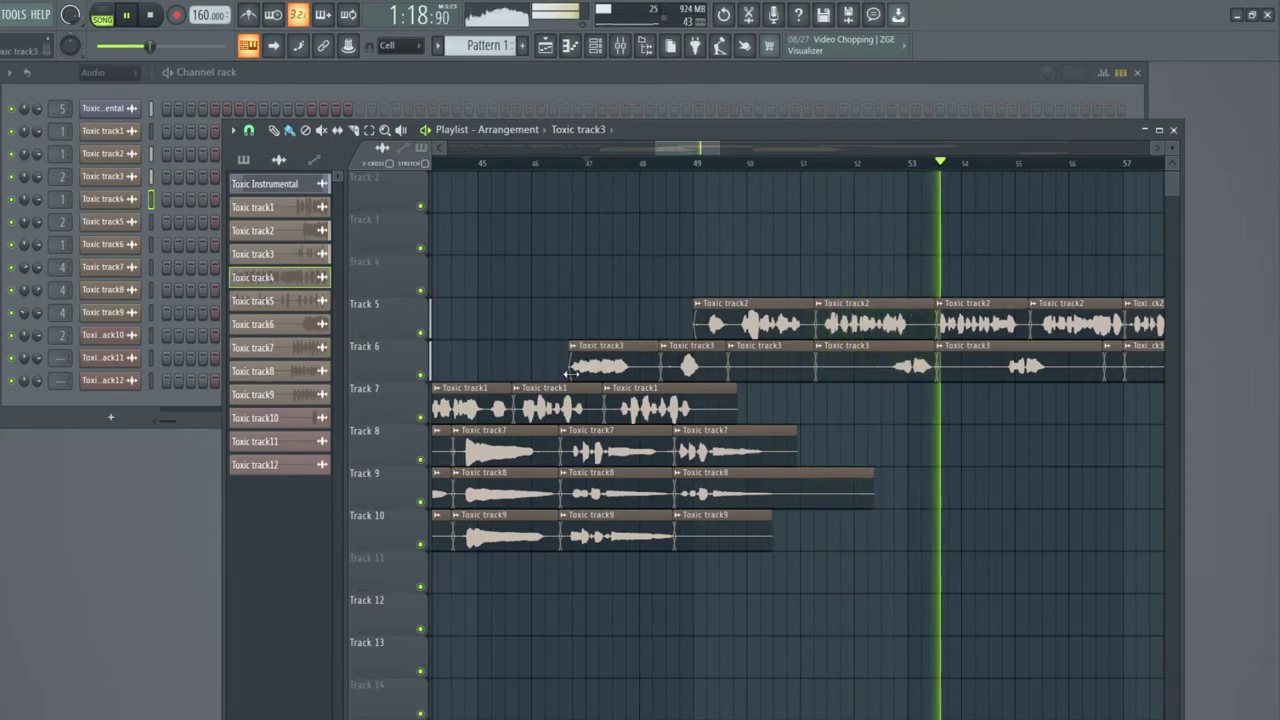
Trim the silence around the Toxic track7, track8 and track9 cuts between bars 34 and 35 and replay from before bar 33.
{"action": "left_click_drag", "start_coordinate": [667, 149], "coordinate": [607, 151]}
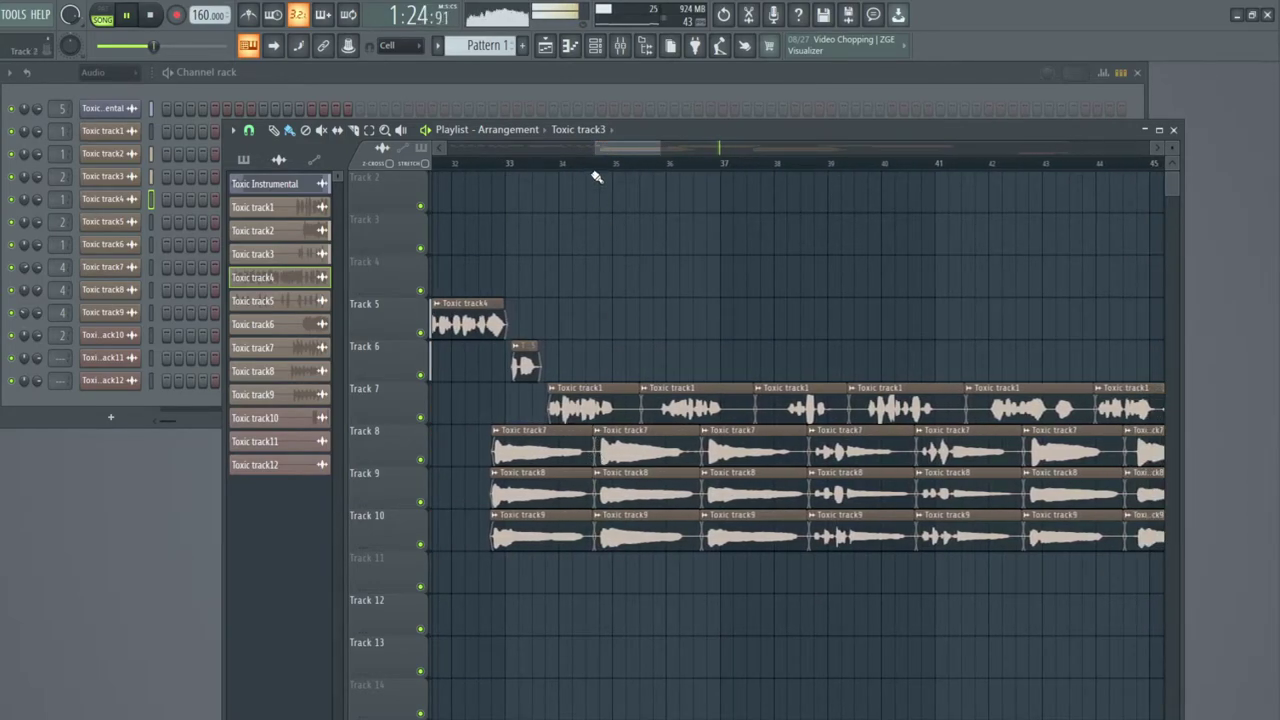
{"action": "scroll", "coordinate": [598, 166], "scroll_direction": "up", "scroll_amount": 3}
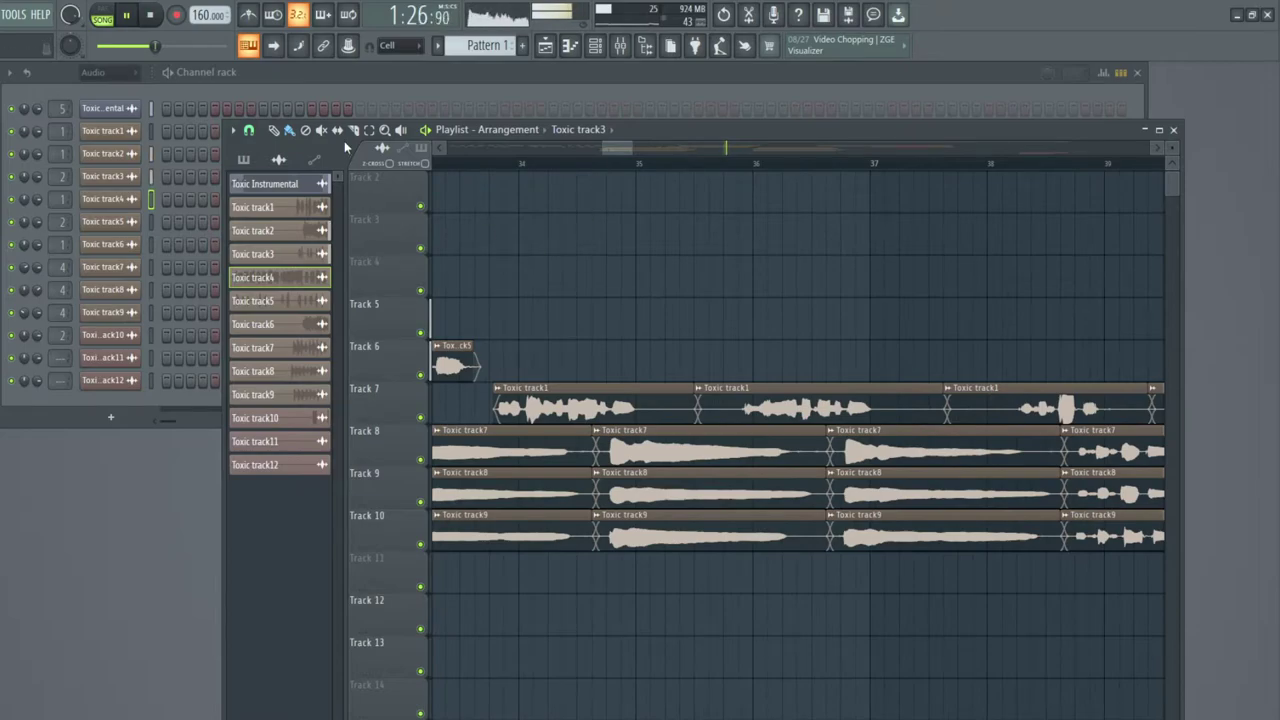
{"action": "left_click_drag", "start_coordinate": [534, 451], "coordinate": [557, 545]}
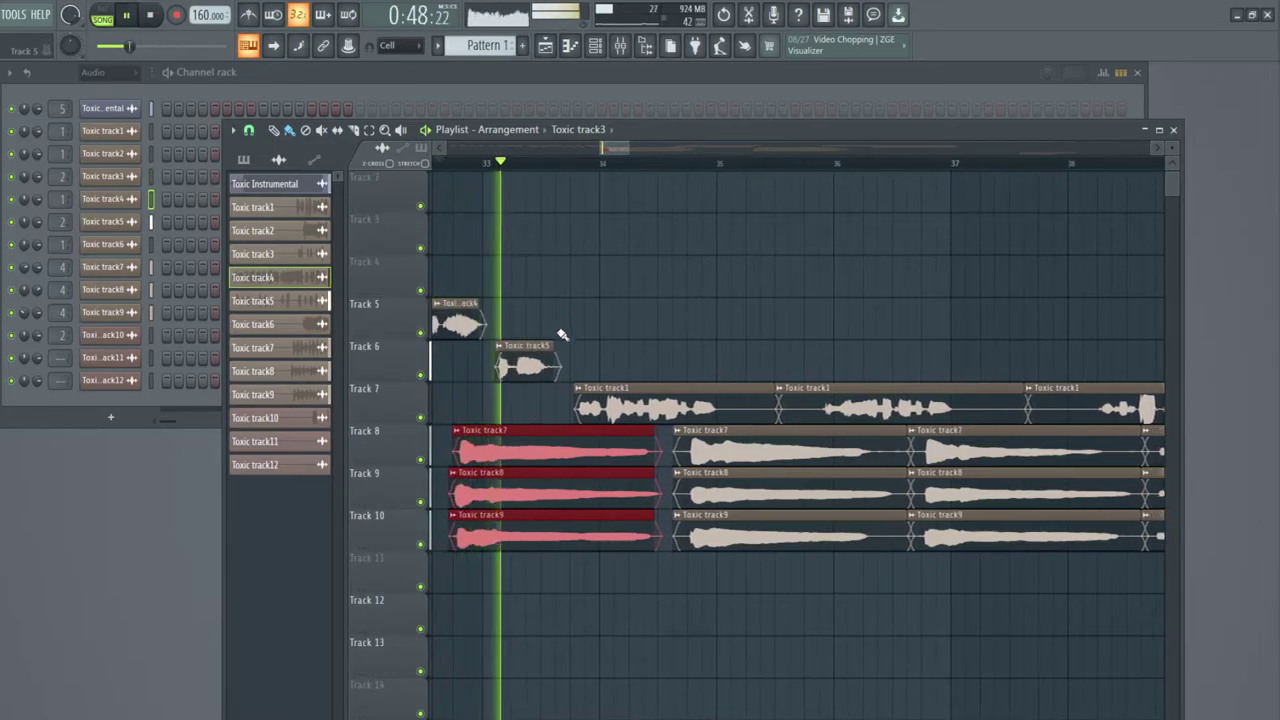
{"action": "left_click", "coordinate": [558, 347]}
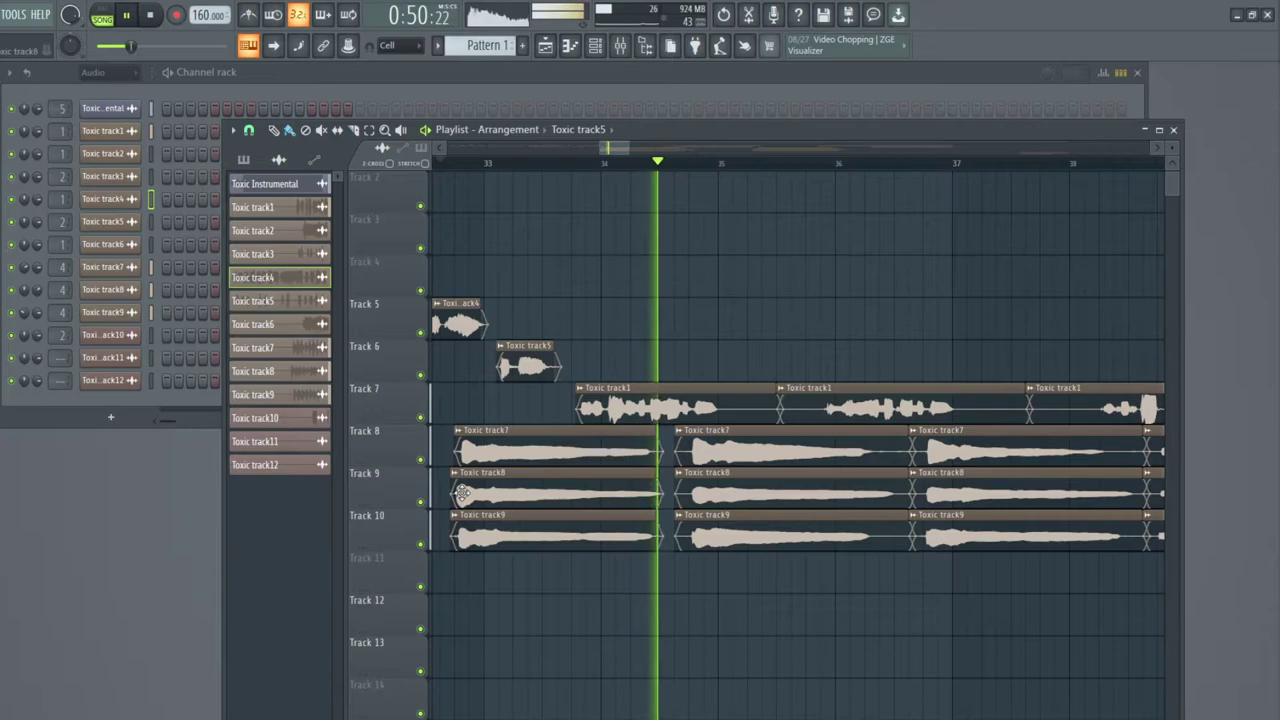
{"action": "left_click_drag", "start_coordinate": [679, 455], "coordinate": [690, 523]}
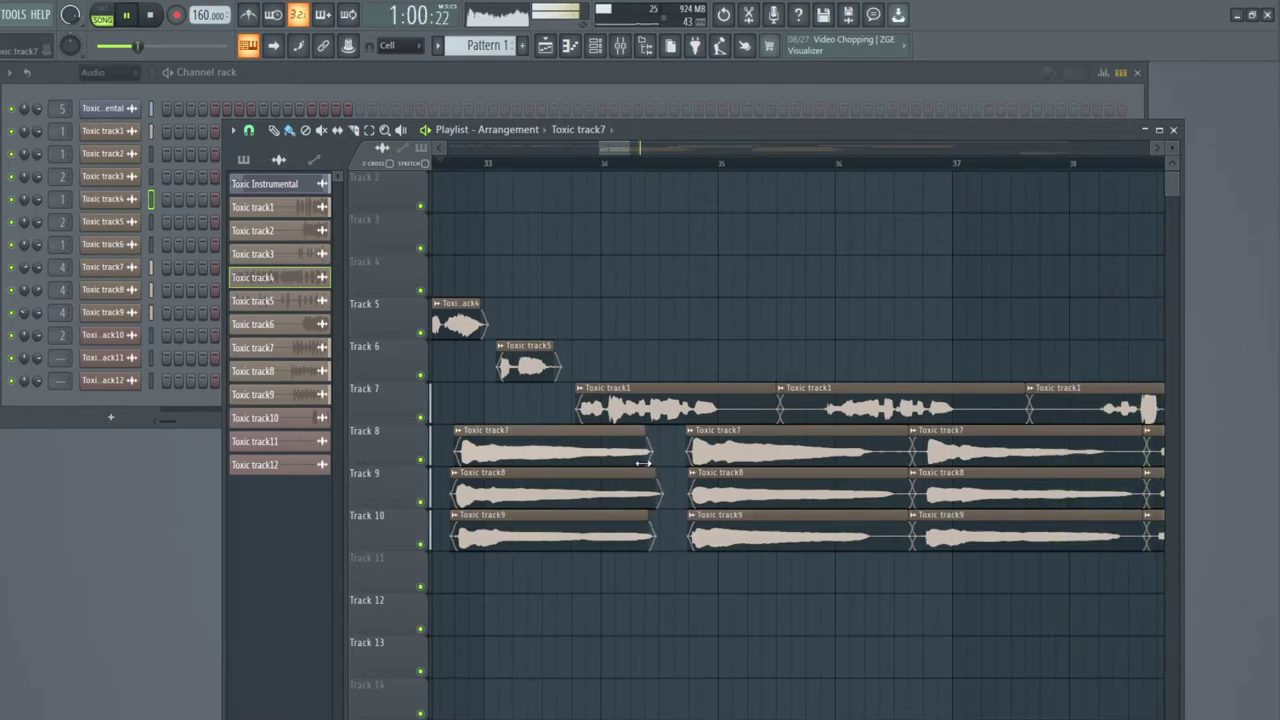
{"action": "left_click", "coordinate": [437, 163]}
Trim the end of the Toxic track7 phrase after bar 36 and the silence between the Toxic track1 phrases from bar 35 to 36.
{"action": "left_click_drag", "start_coordinate": [623, 148], "coordinate": [636, 148]}
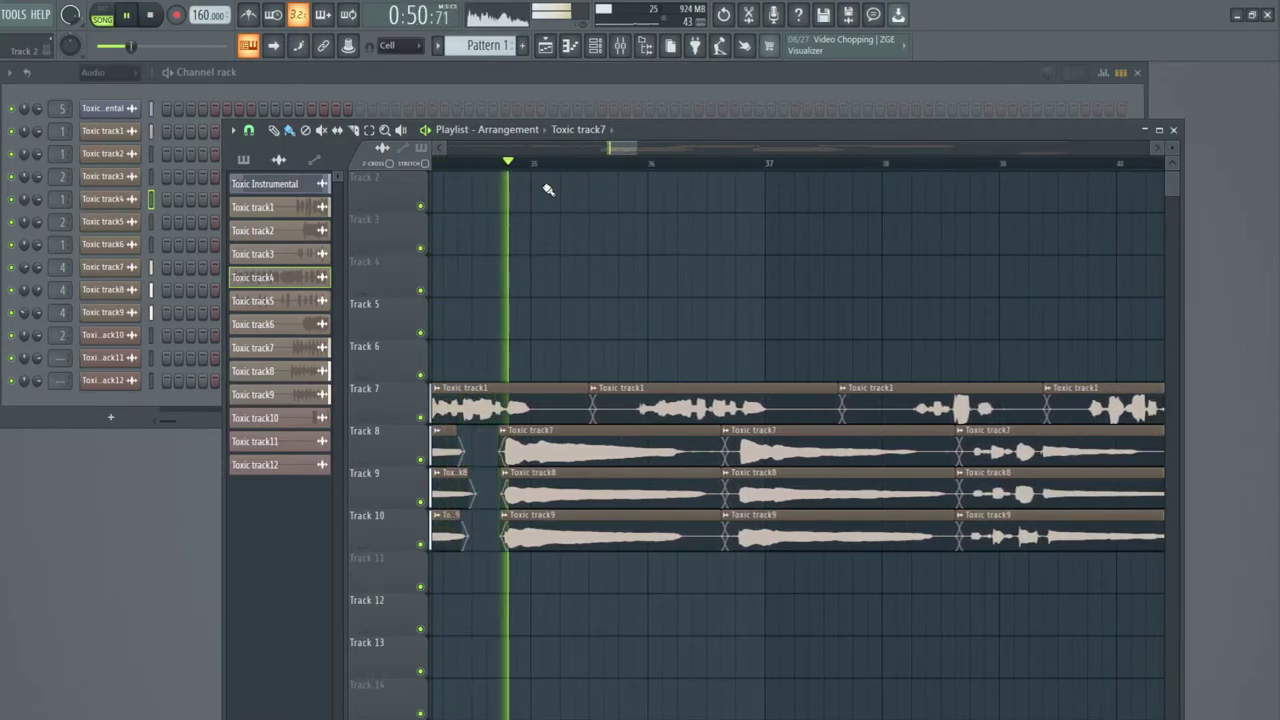
{"action": "left_click", "coordinate": [510, 163]}
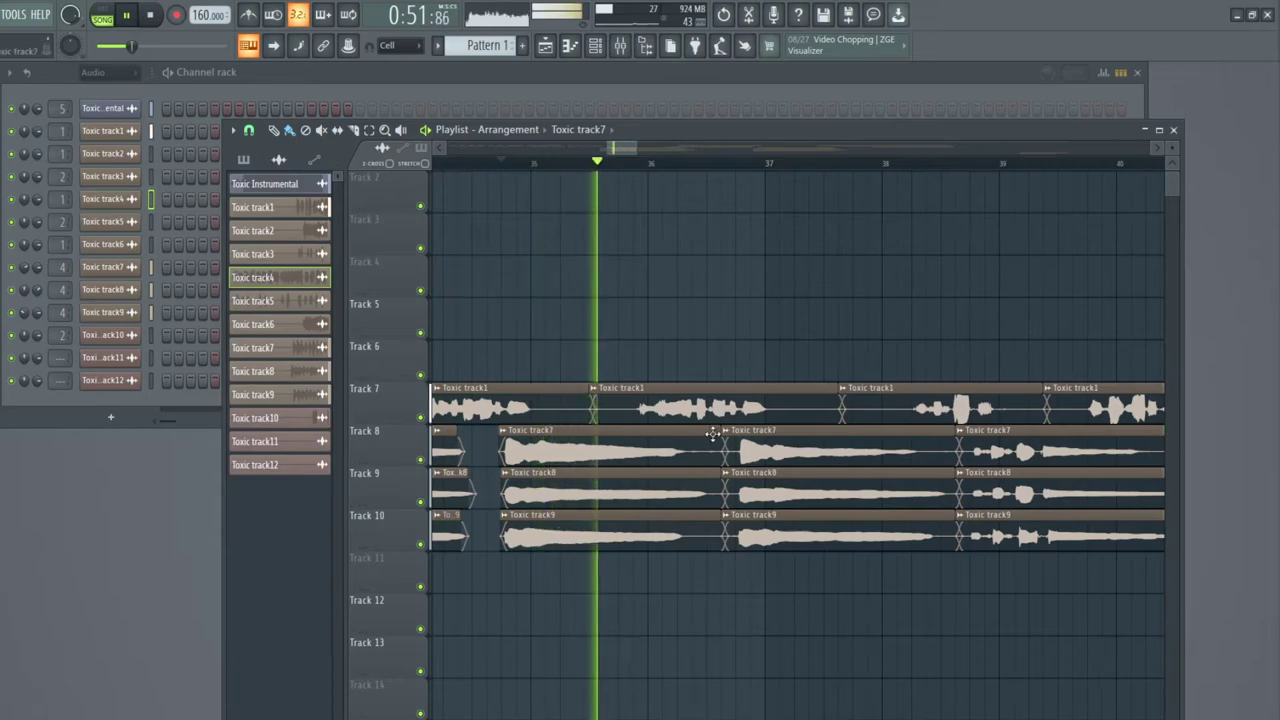
{"action": "left_click_drag", "start_coordinate": [712, 433], "coordinate": [688, 433]}
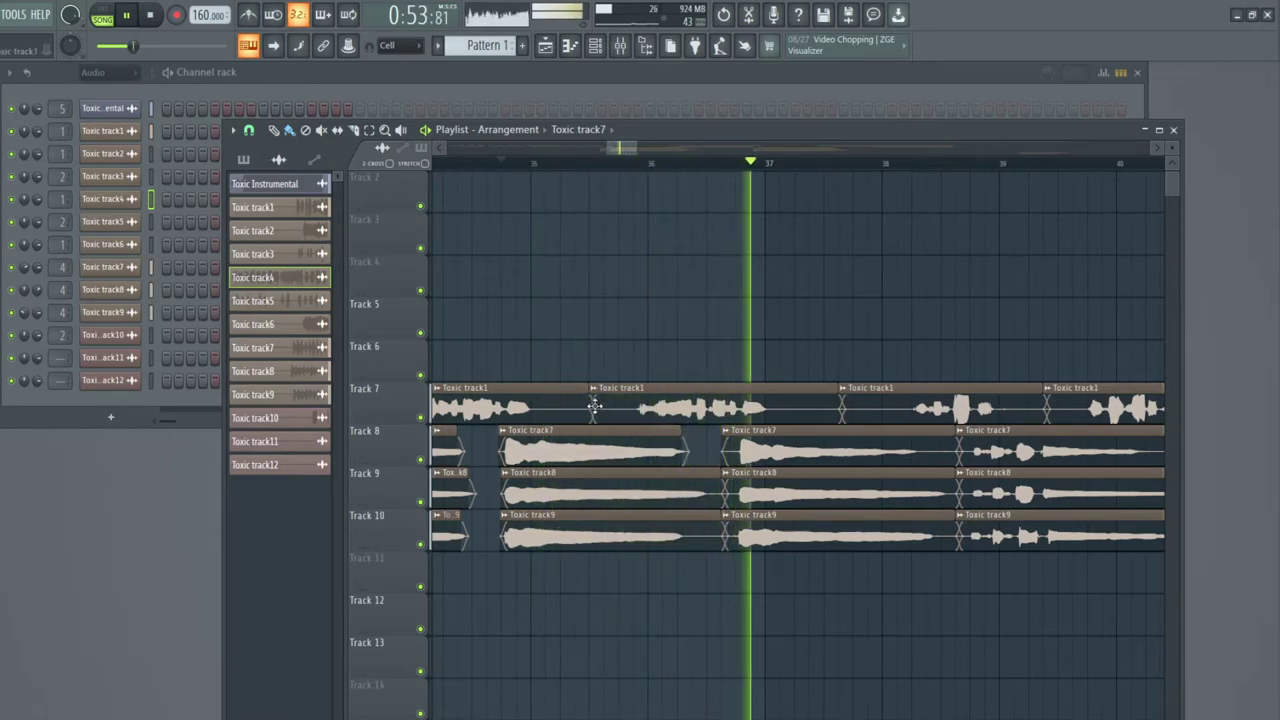
{"action": "left_click_drag", "start_coordinate": [594, 410], "coordinate": [527, 410]}
{"action": "left_click", "coordinate": [537, 163]}
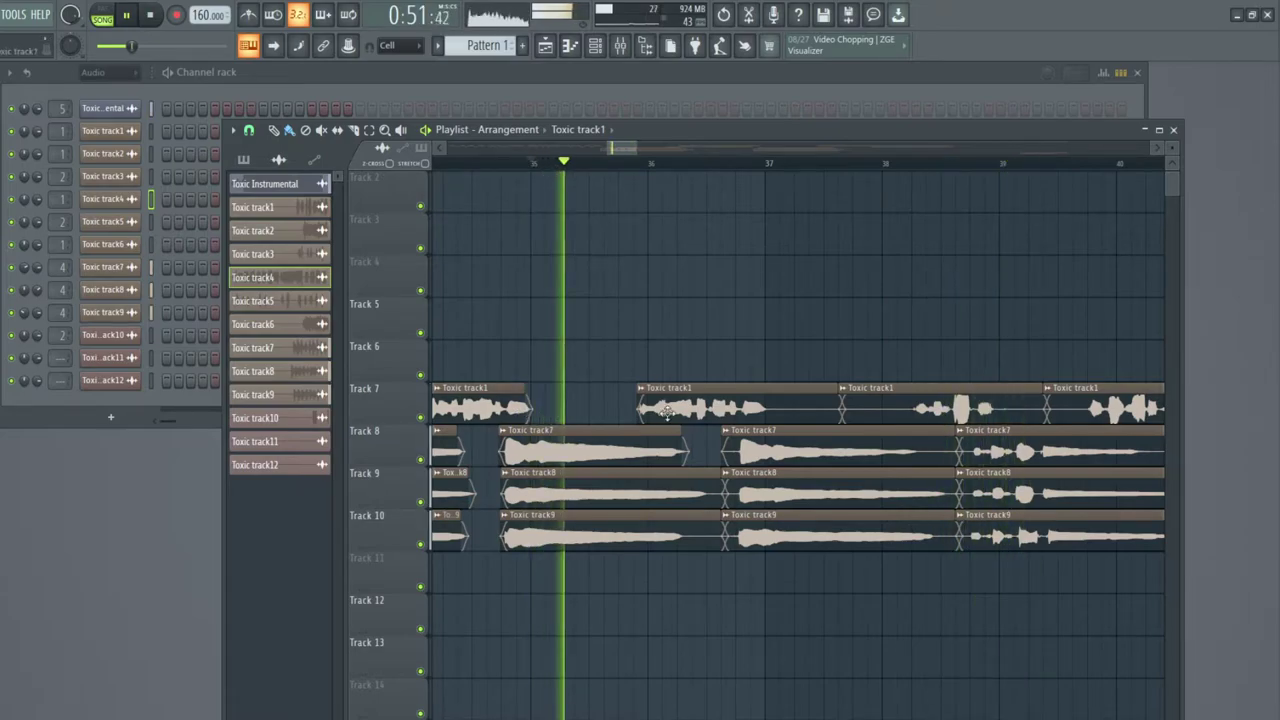
Trim the silence between the Toxic track7, track8 and track9 phrases from bar 36 to 37, checking them in playback.
{"action": "left_click_drag", "start_coordinate": [722, 475], "coordinate": [738, 530]}
{"action": "key", "text": "space"}
{"action": "key", "text": "space"}
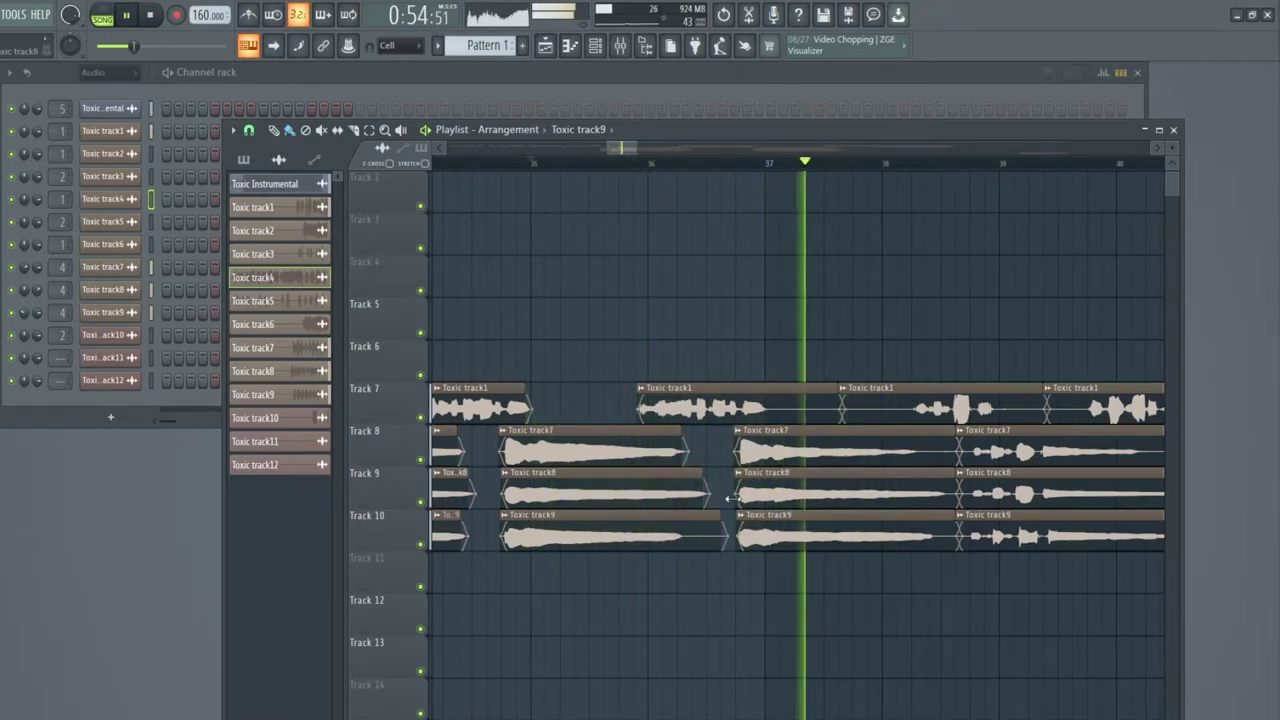
{"action": "left_click_drag", "start_coordinate": [734, 458], "coordinate": [739, 458]}
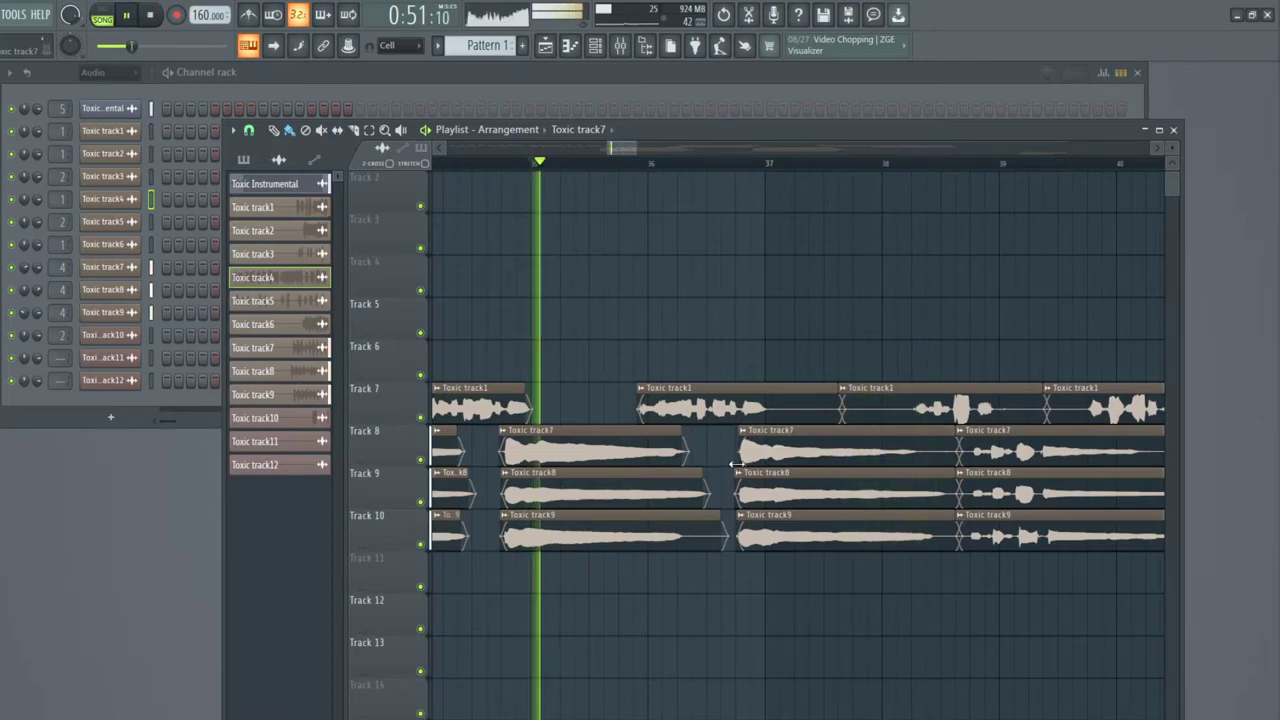
{"action": "left_click_drag", "start_coordinate": [727, 531], "coordinate": [684, 531]}
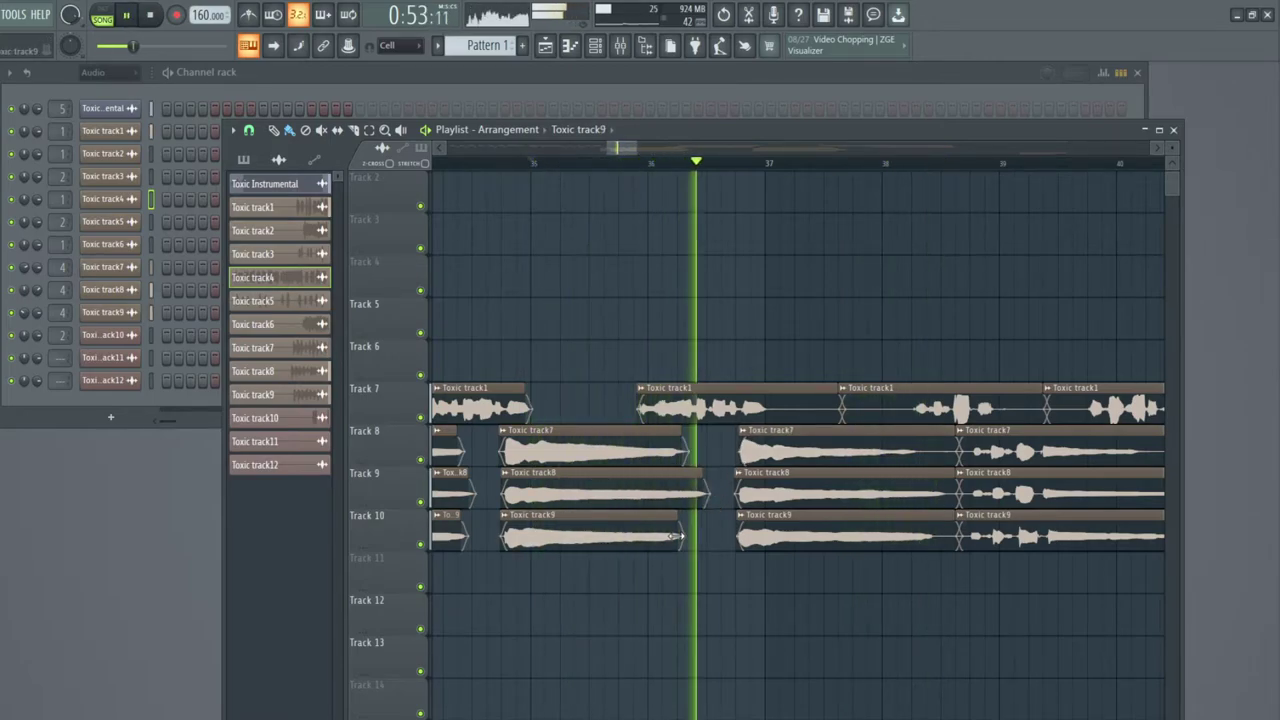
Trim the silence around the Toxic track1, track7, track8 and track9 phrases between bars 37 and 43.
{"action": "left_click_drag", "start_coordinate": [840, 395], "coordinate": [764, 390]}
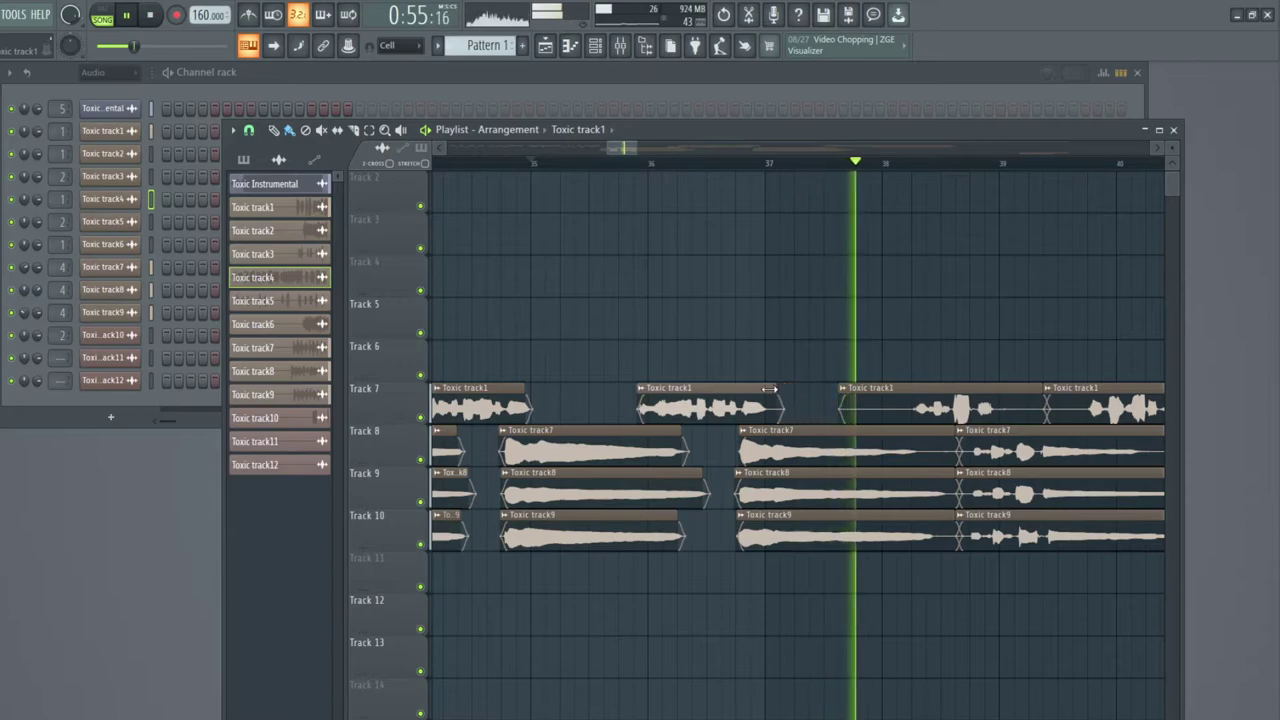
{"action": "left_click_drag", "start_coordinate": [842, 400], "coordinate": [913, 400]}
{"action": "left_click_drag", "start_coordinate": [631, 150], "coordinate": [677, 283]}
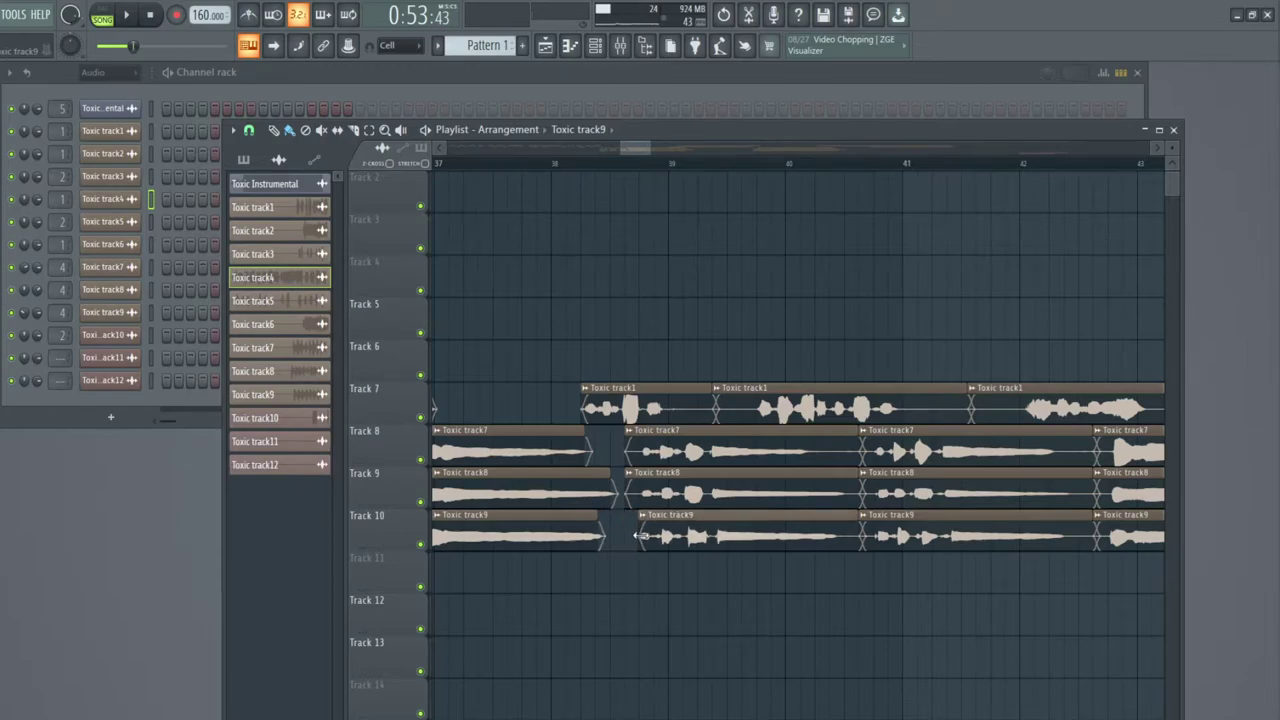
{"action": "left_click_drag", "start_coordinate": [625, 500], "coordinate": [635, 508]}
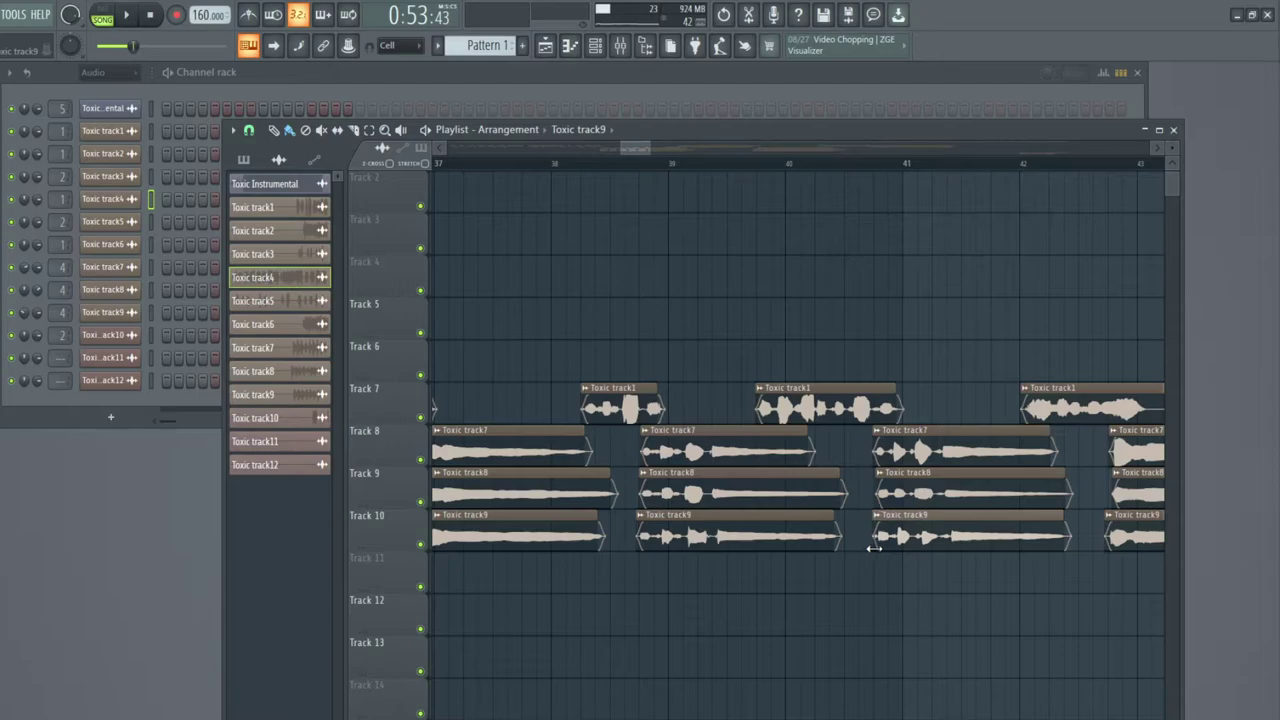
Trim the silence between the Toxic track1, track7, track8 and track9 phrases from bar 42 to 45 and replay from bar 43.
{"action": "left_click", "coordinate": [640, 158]}
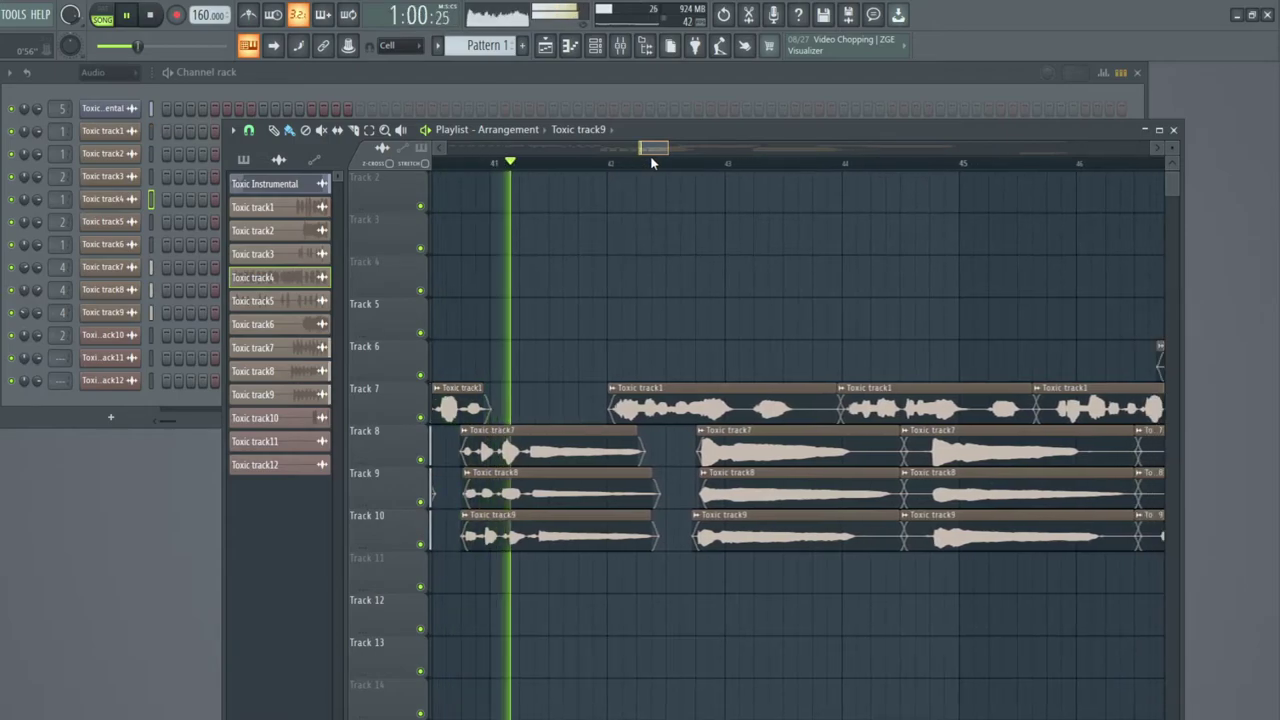
{"action": "left_click_drag", "start_coordinate": [620, 392], "coordinate": [676, 478]}
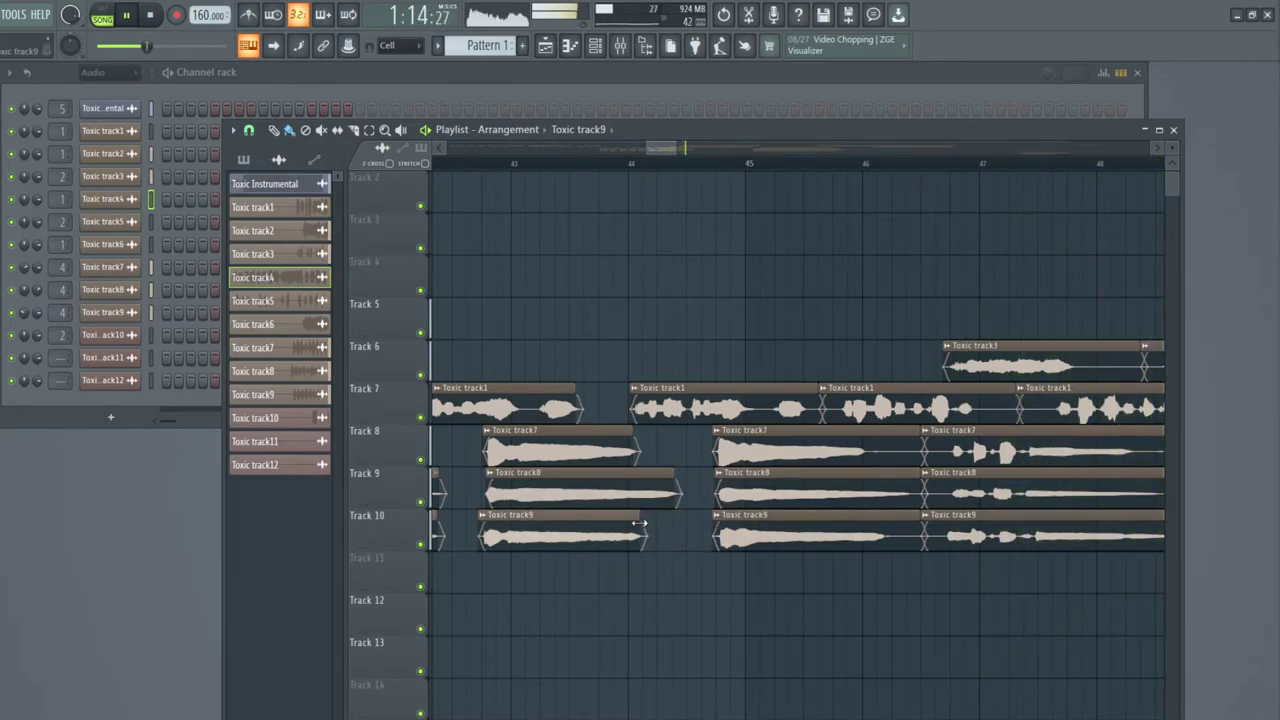
{"action": "left_click", "coordinate": [511, 163]}
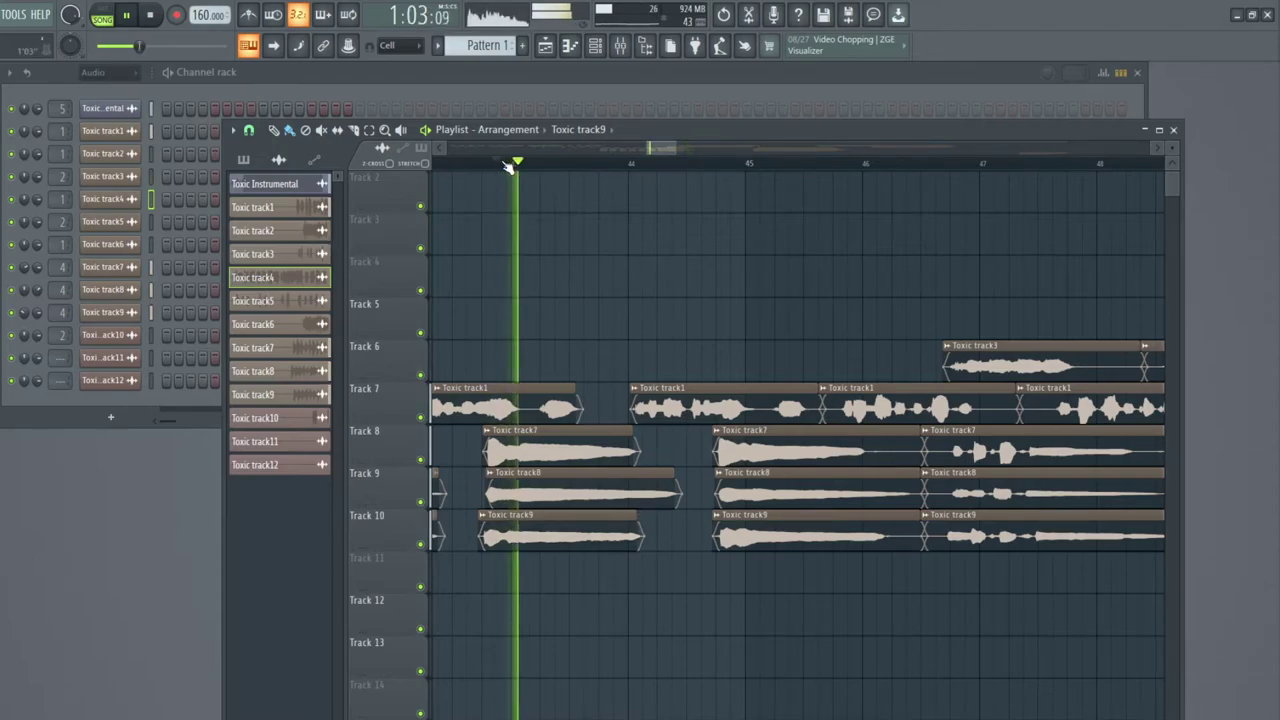
Trim the silence between the Toxic track1, track7, track8 and track9 phrases from bar 45 to 47.
{"action": "left_click_drag", "start_coordinate": [662, 148], "coordinate": [671, 162]}
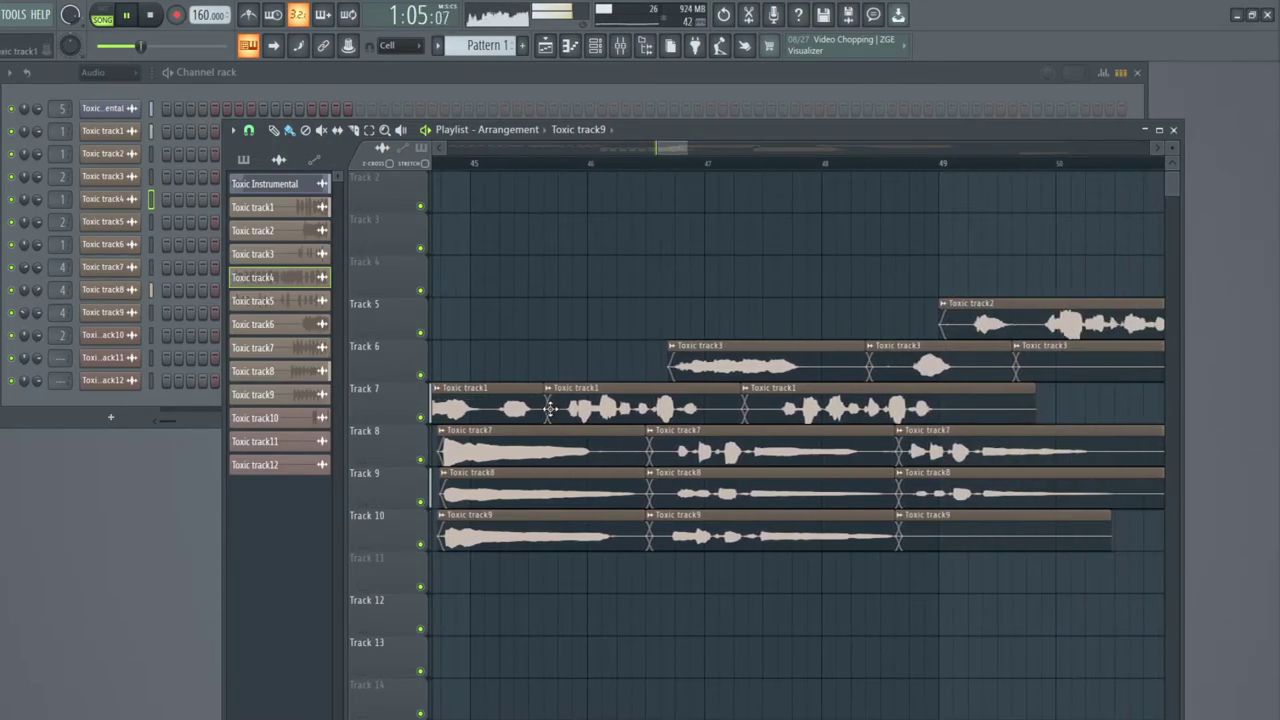
{"action": "left_click_drag", "start_coordinate": [546, 405], "coordinate": [557, 415]}
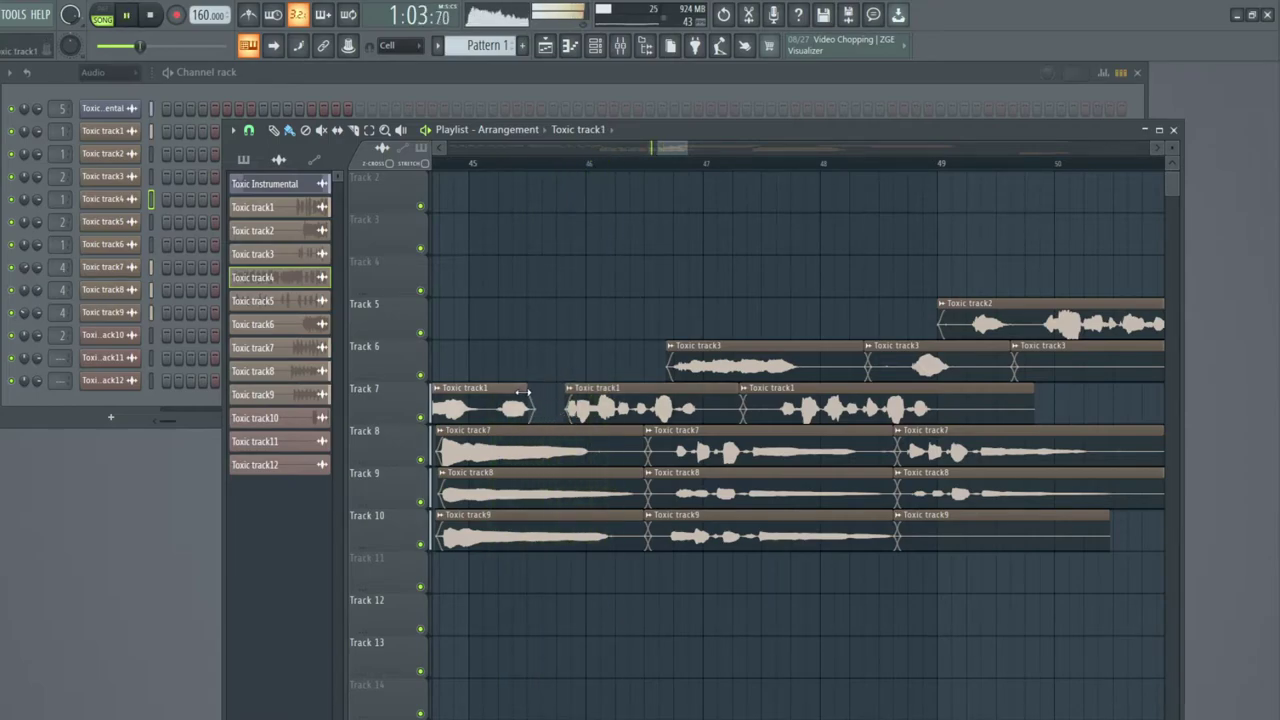
{"action": "left_click_drag", "start_coordinate": [583, 432], "coordinate": [579, 433]}
{"action": "left_click_drag", "start_coordinate": [647, 458], "coordinate": [670, 490]}
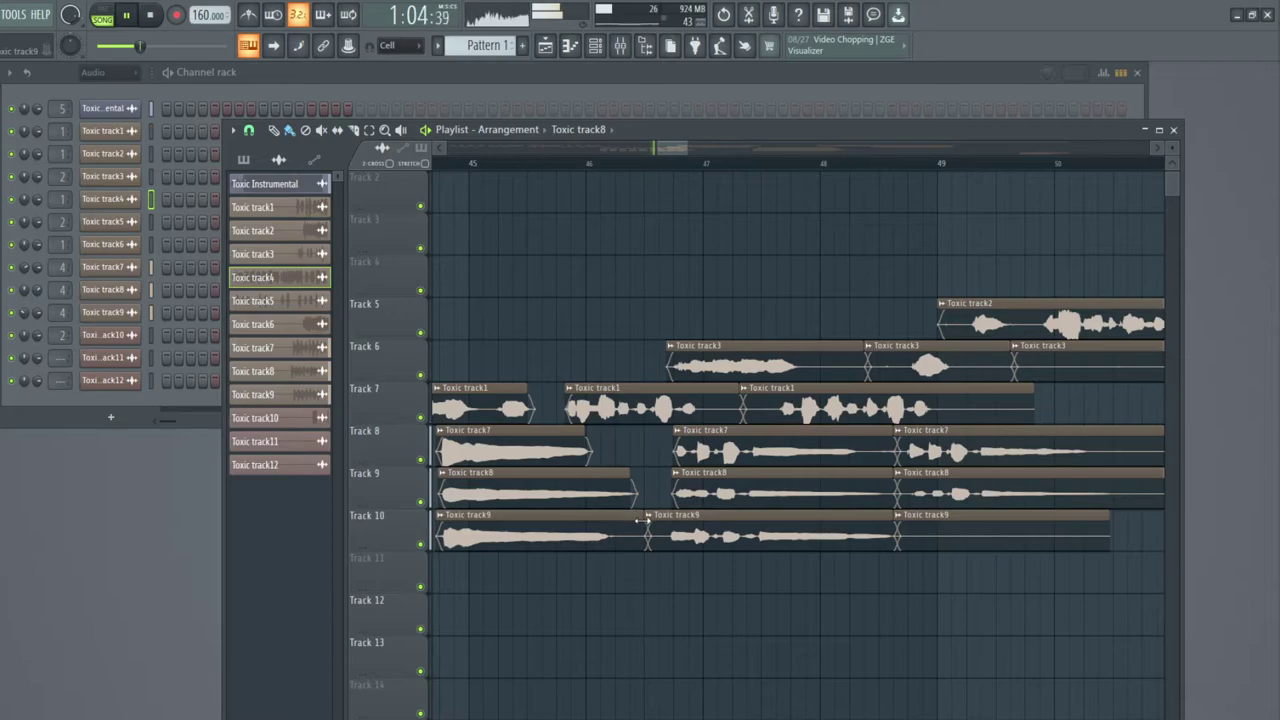
{"action": "left_click_drag", "start_coordinate": [607, 520], "coordinate": [669, 547]}
Delete the silent Toxic track9 cut after bar 48 and trim the ends of the Toxic track8 and track9 phrases before it.
{"action": "right_click", "coordinate": [966, 531]}
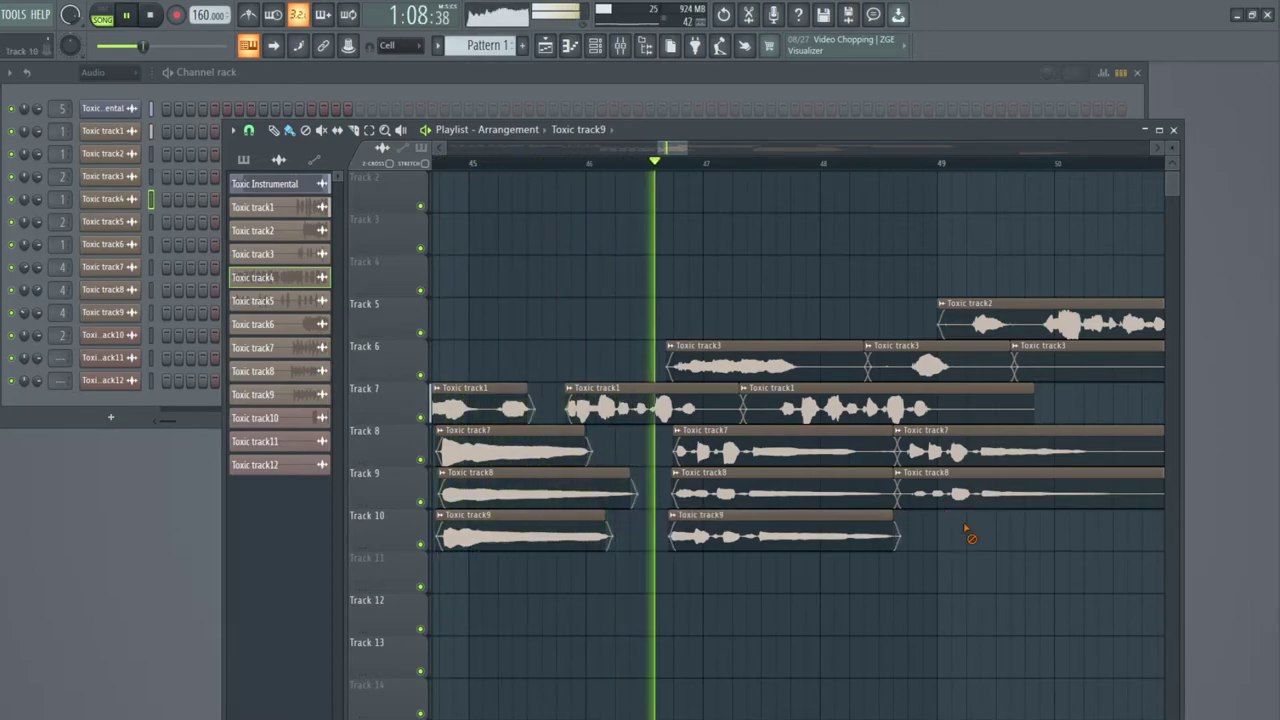
{"action": "left_click_drag", "start_coordinate": [890, 519], "coordinate": [886, 519]}
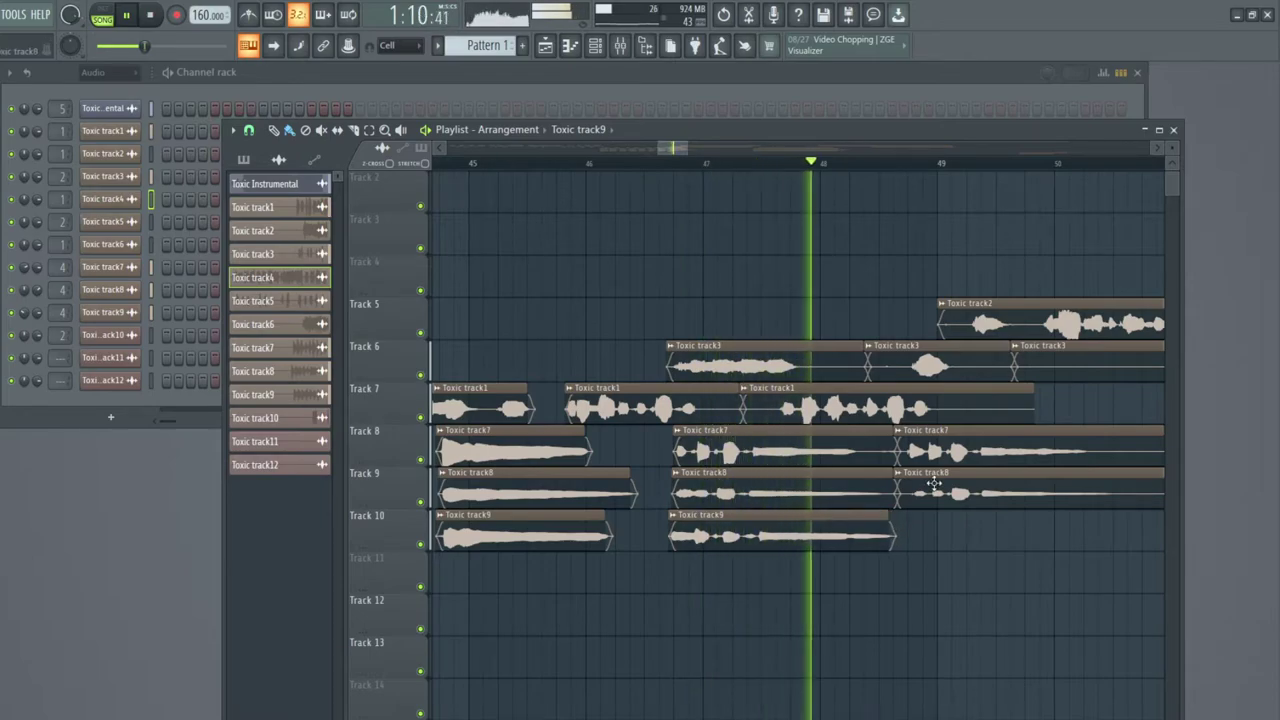
{"action": "left_click", "coordinate": [886, 476]}
{"action": "left_click_drag", "start_coordinate": [888, 476], "coordinate": [877, 476]}
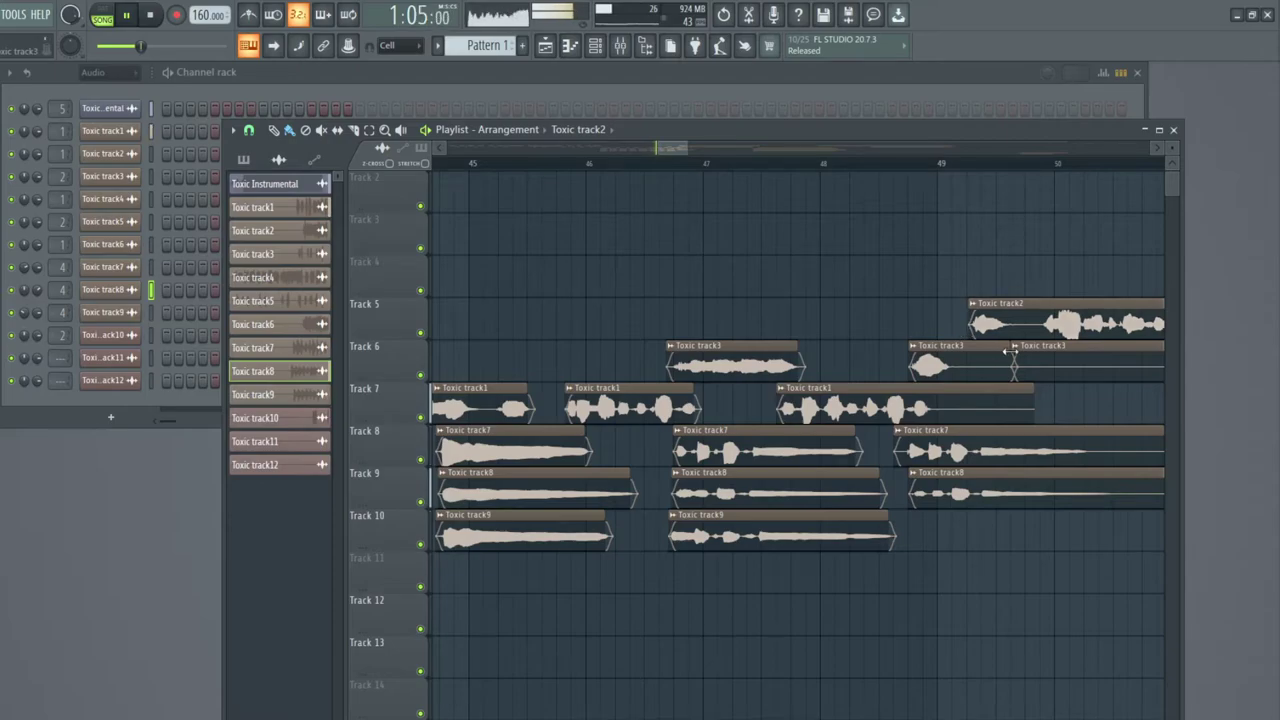
Trim the silence around the Toxic track1, track3 and track7 phrases between bars 48 and 50.
{"action": "left_click_drag", "start_coordinate": [985, 351], "coordinate": [1106, 353]}
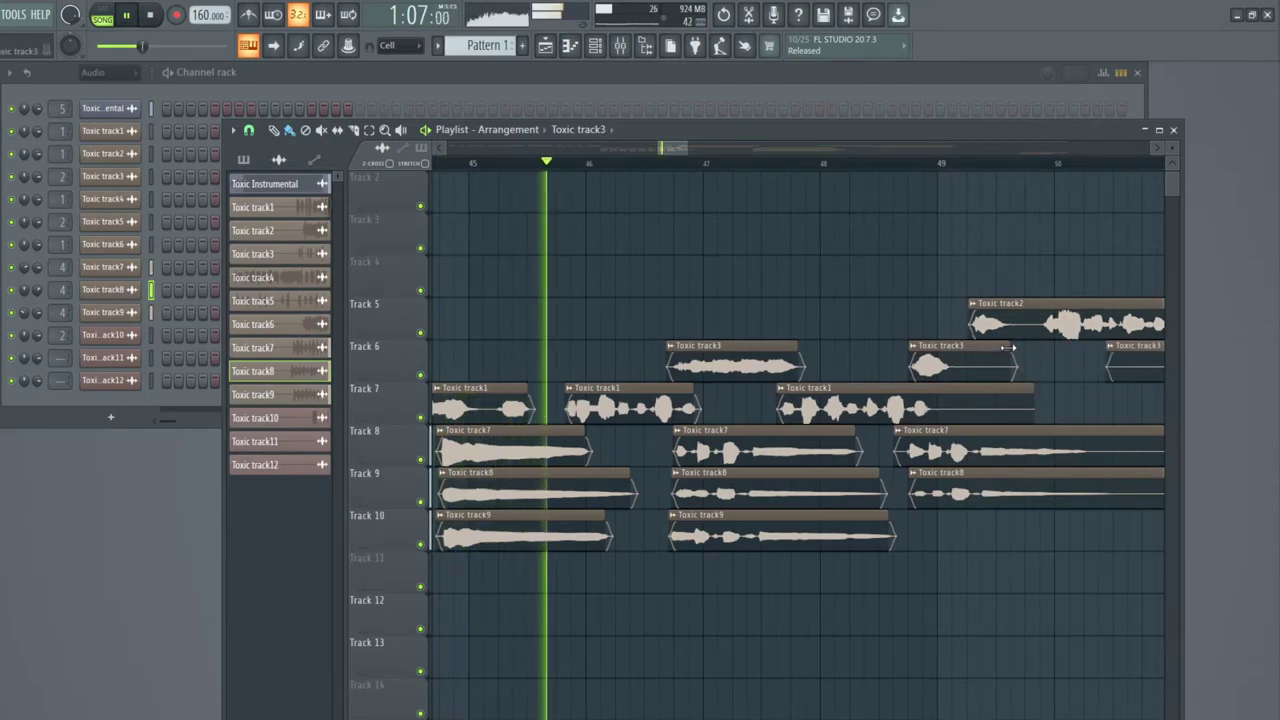
{"action": "left_click_drag", "start_coordinate": [1007, 350], "coordinate": [938, 349]}
{"action": "left_click_drag", "start_coordinate": [1034, 389], "coordinate": [930, 389]}
{"action": "left_click_drag", "start_coordinate": [896, 458], "coordinate": [904, 459]}
Shorten the tails of the Toxic track7 and track8 phrases after bar 50.
{"action": "left_click_drag", "start_coordinate": [670, 149], "coordinate": [689, 150]}
{"action": "left_click_drag", "start_coordinate": [757, 435], "coordinate": [683, 435]}
{"action": "left_click_drag", "start_coordinate": [928, 474], "coordinate": [717, 474]}
Delete the silent Toxic track3 cut before bar 51 and trim the silence before the track3 phrases near bars 53 and 55.
{"action": "left_click", "coordinate": [582, 160]}
{"action": "mouse_move", "coordinate": [686, 149]}
{"action": "left_mouse_down"}
{"action": "mouse_move", "coordinate": [708, 149]}
{"action": "mouse_move", "coordinate": [697, 153]}
{"action": "left_mouse_up"}
{"action": "right_click", "coordinate": [560, 352]}
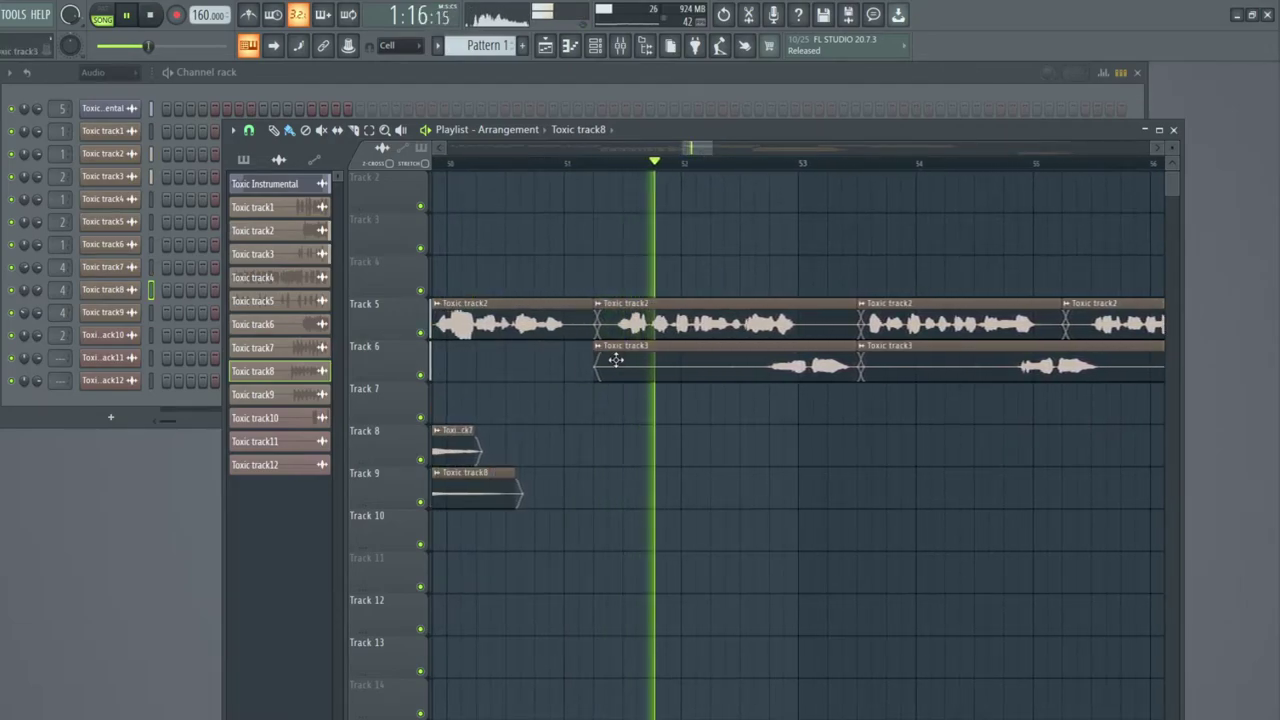
{"action": "left_click_drag", "start_coordinate": [598, 364], "coordinate": [773, 379]}
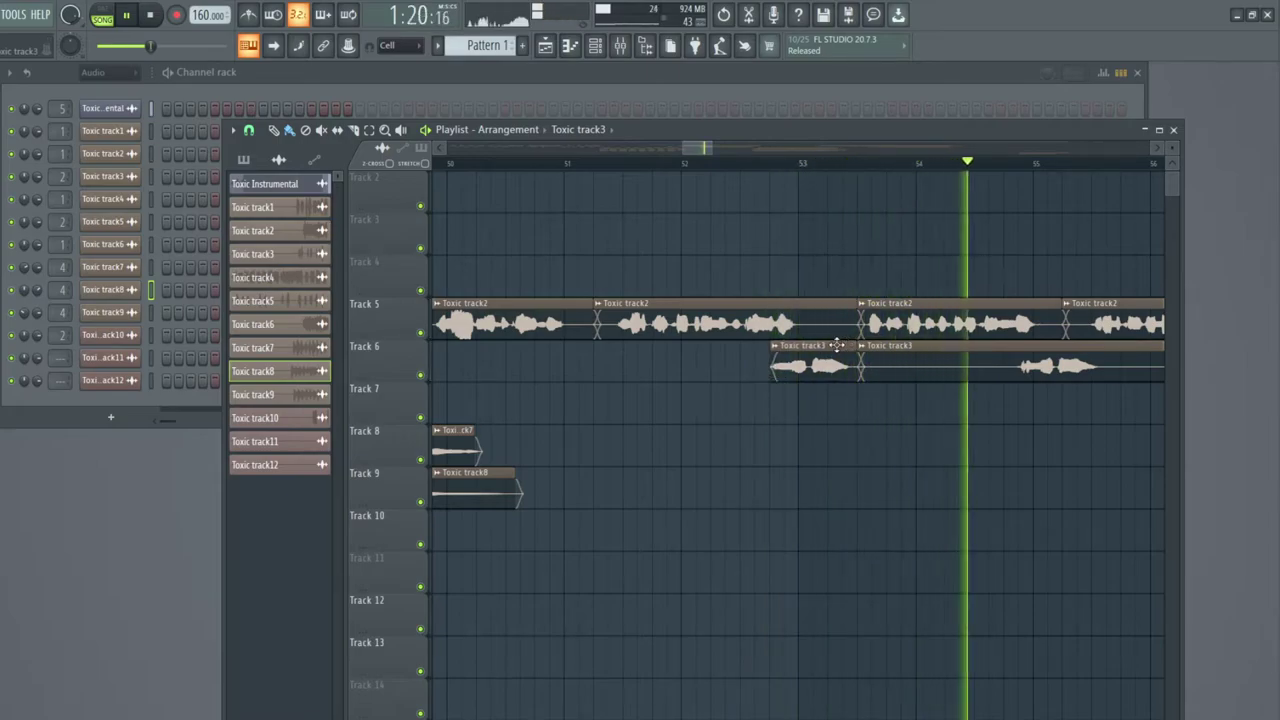
{"action": "left_click_drag", "start_coordinate": [860, 362], "coordinate": [1017, 365]}
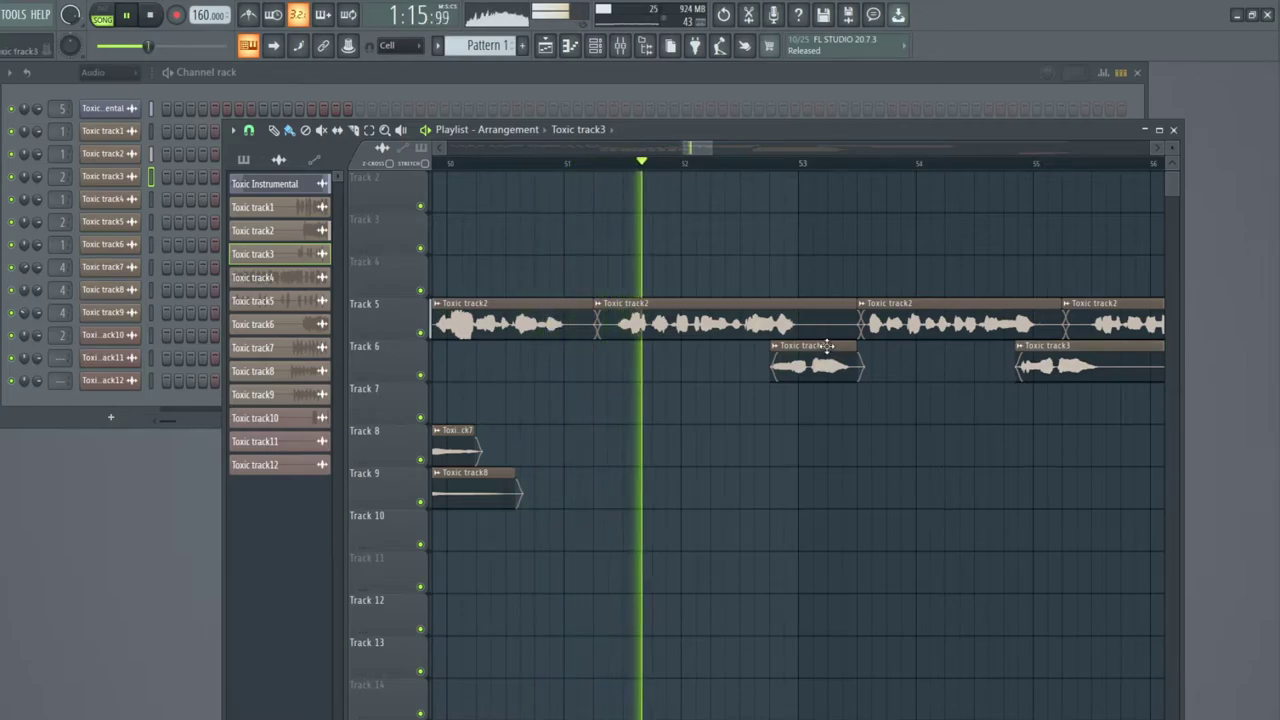
Trim the silence around the Toxic track2 and track3 phrases from bar 51 to 56, nudging the track3 phrase near bar 53.
{"action": "left_click_drag", "start_coordinate": [827, 346], "coordinate": [797, 310]}
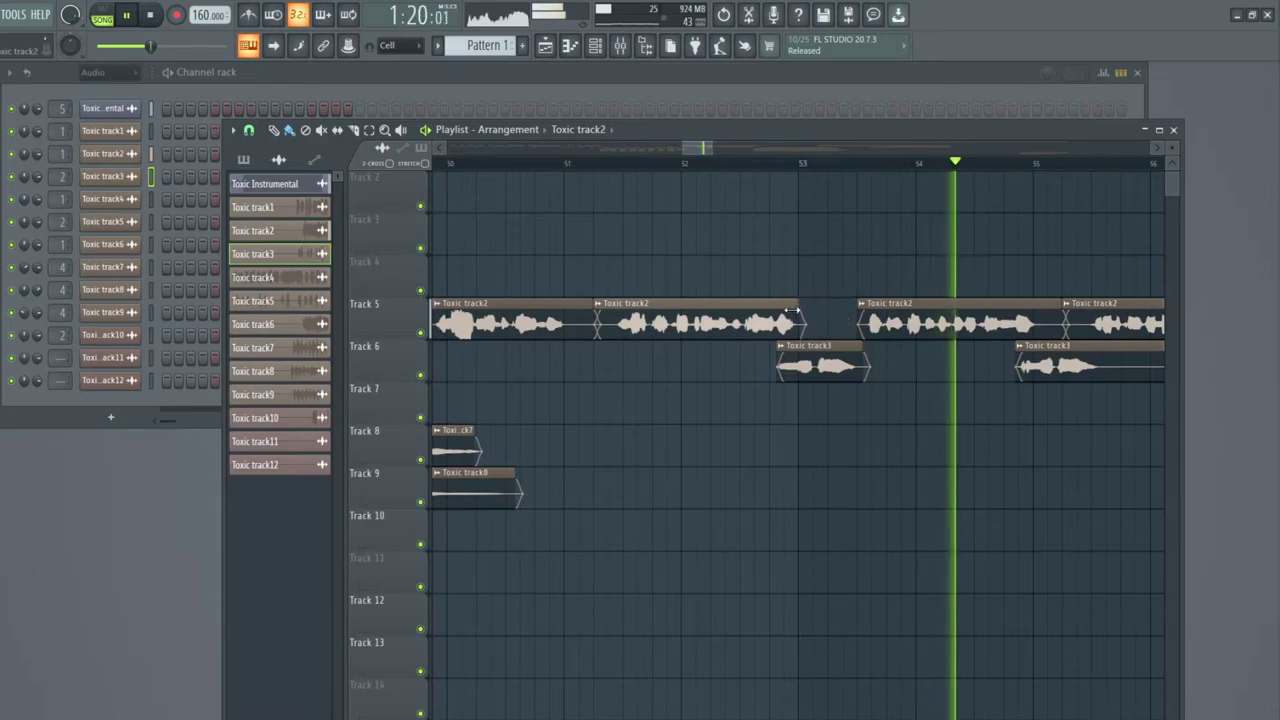
{"action": "left_click_drag", "start_coordinate": [604, 314], "coordinate": [560, 304]}
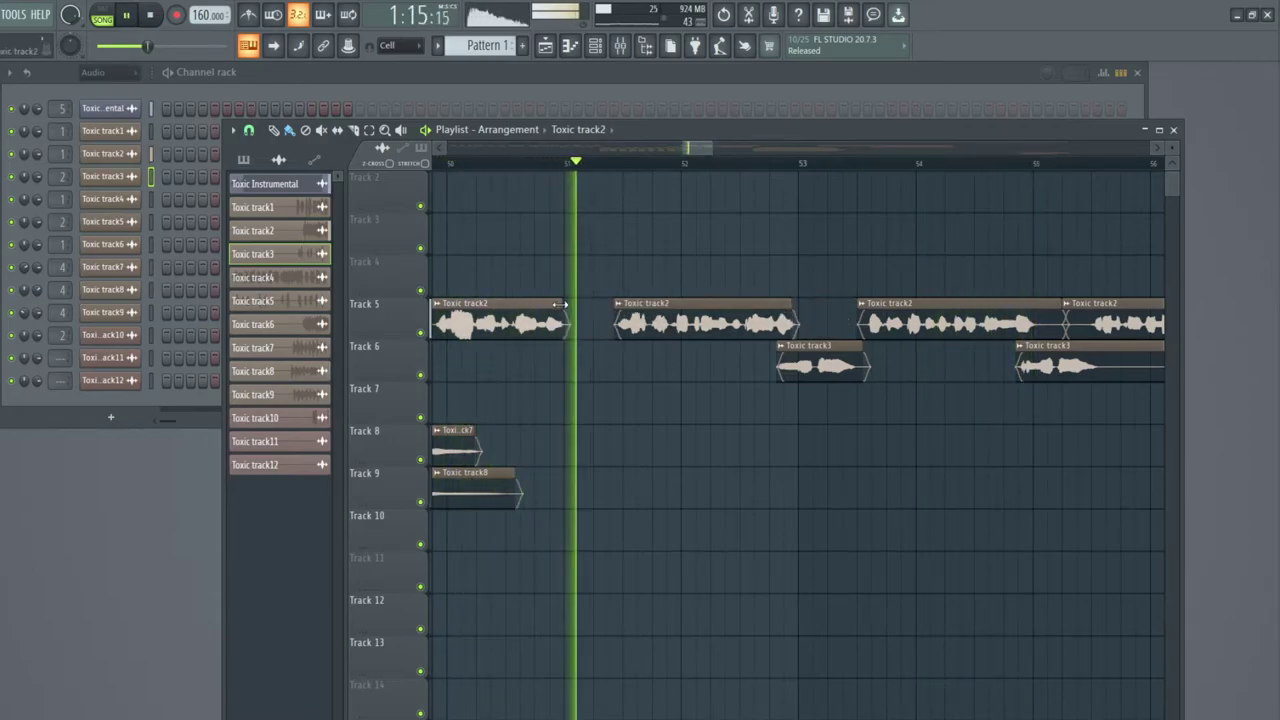
{"action": "left_click_drag", "start_coordinate": [814, 347], "coordinate": [810, 347]}
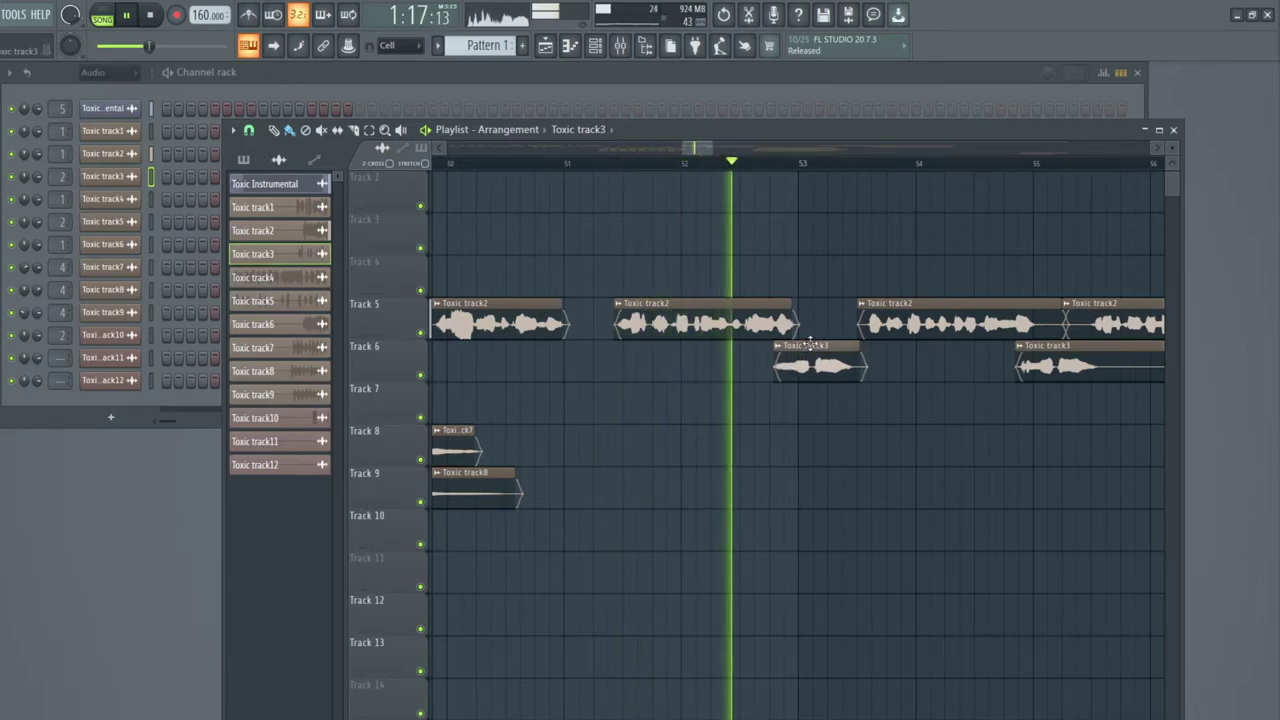
{"action": "left_click_drag", "start_coordinate": [875, 302], "coordinate": [879, 302]}
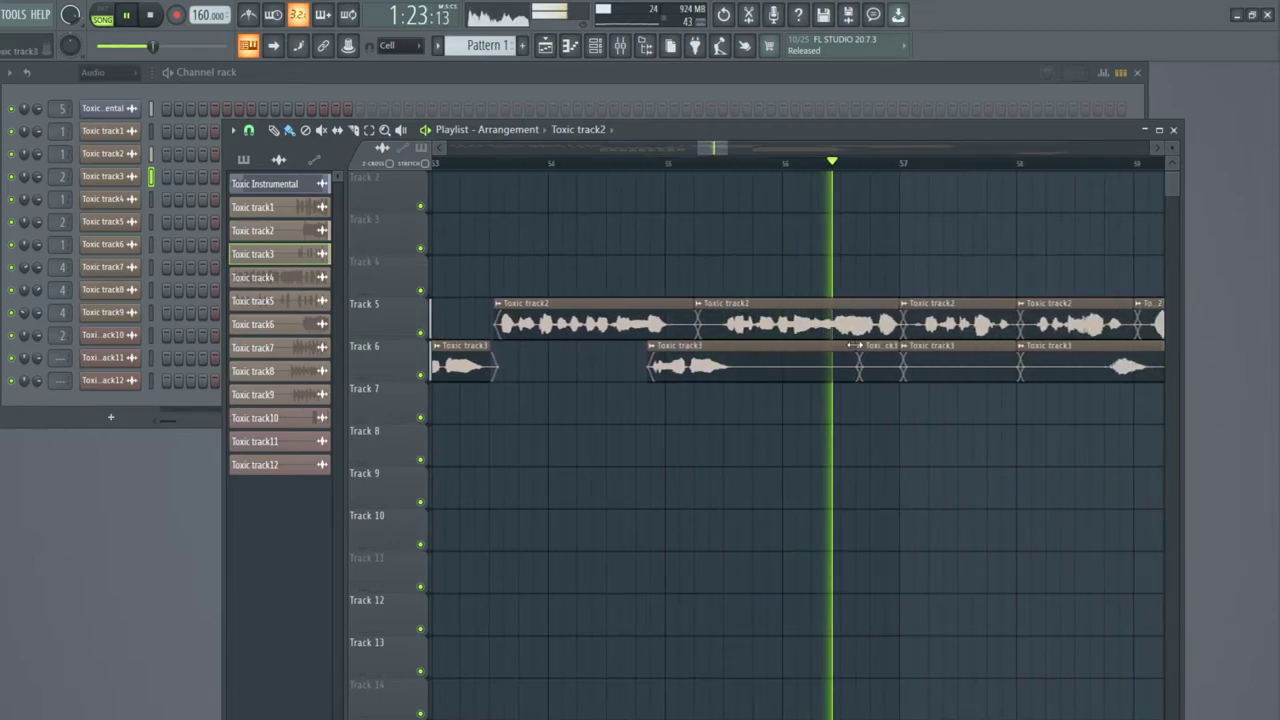
{"action": "left_click_drag", "start_coordinate": [853, 345], "coordinate": [735, 345]}
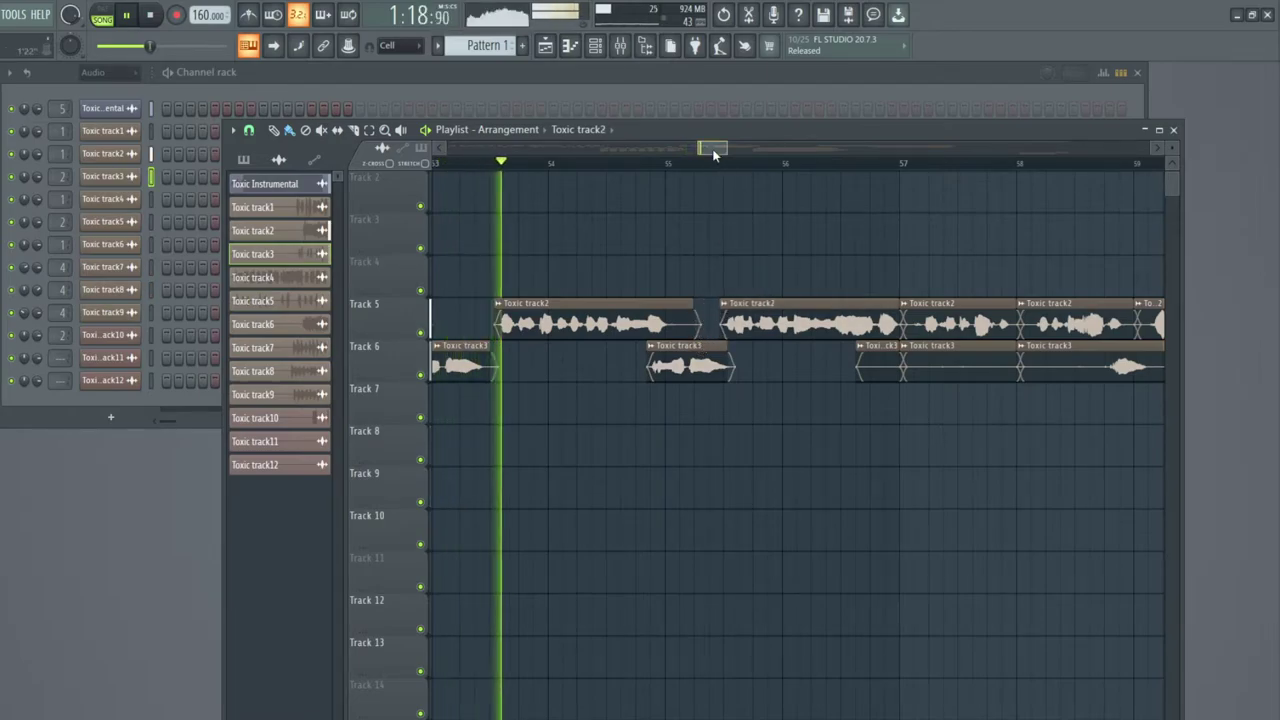
Adjust the timing of the Toxic track3 phrases near bars 53 and 55 against Toxic track2, checking them in playback.
{"action": "left_click_drag", "start_coordinate": [713, 149], "coordinate": [707, 151]}
{"action": "key", "text": "space"}
{"action": "key", "text": "space"}
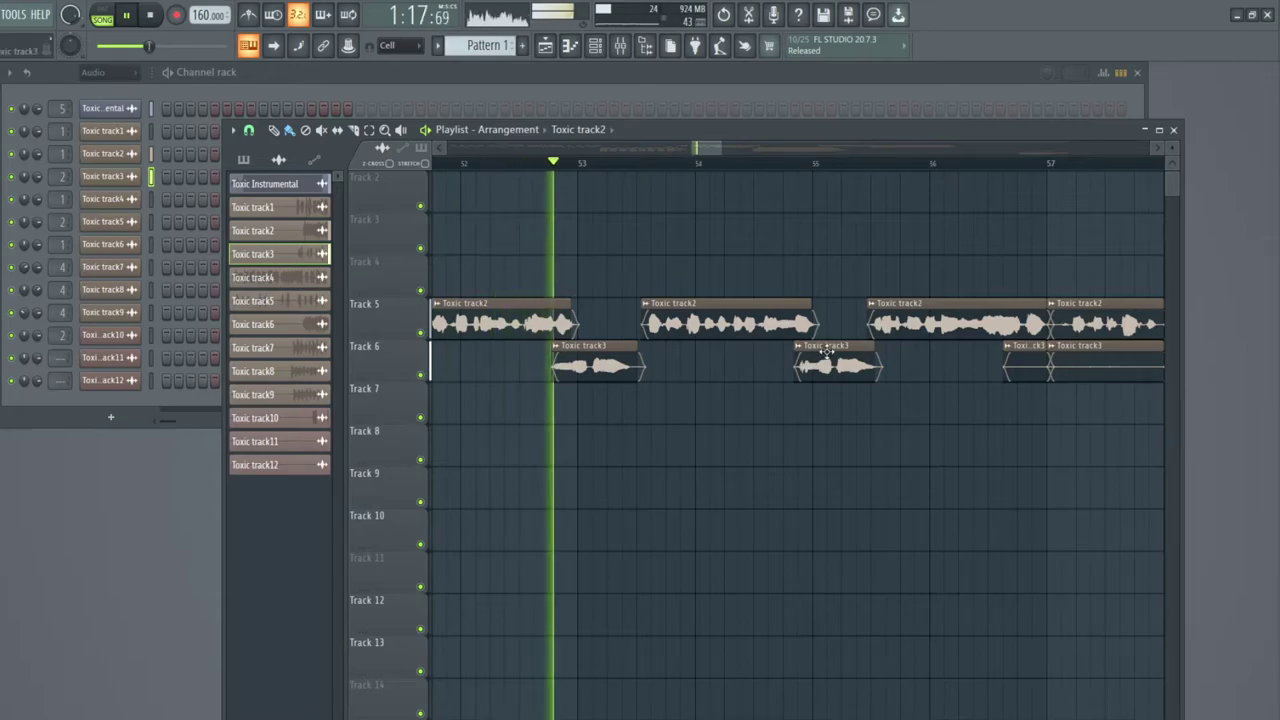
{"action": "left_click_drag", "start_coordinate": [835, 346], "coordinate": [828, 347]}
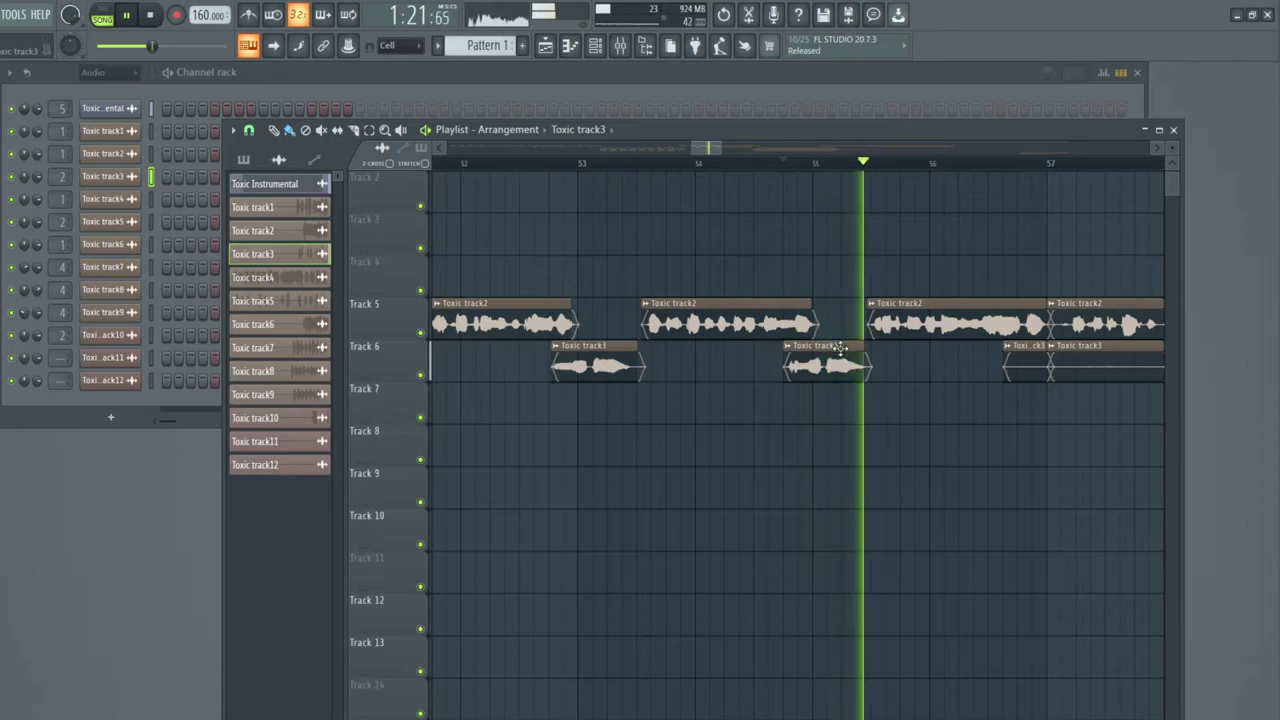
{"action": "left_click", "coordinate": [544, 165]}
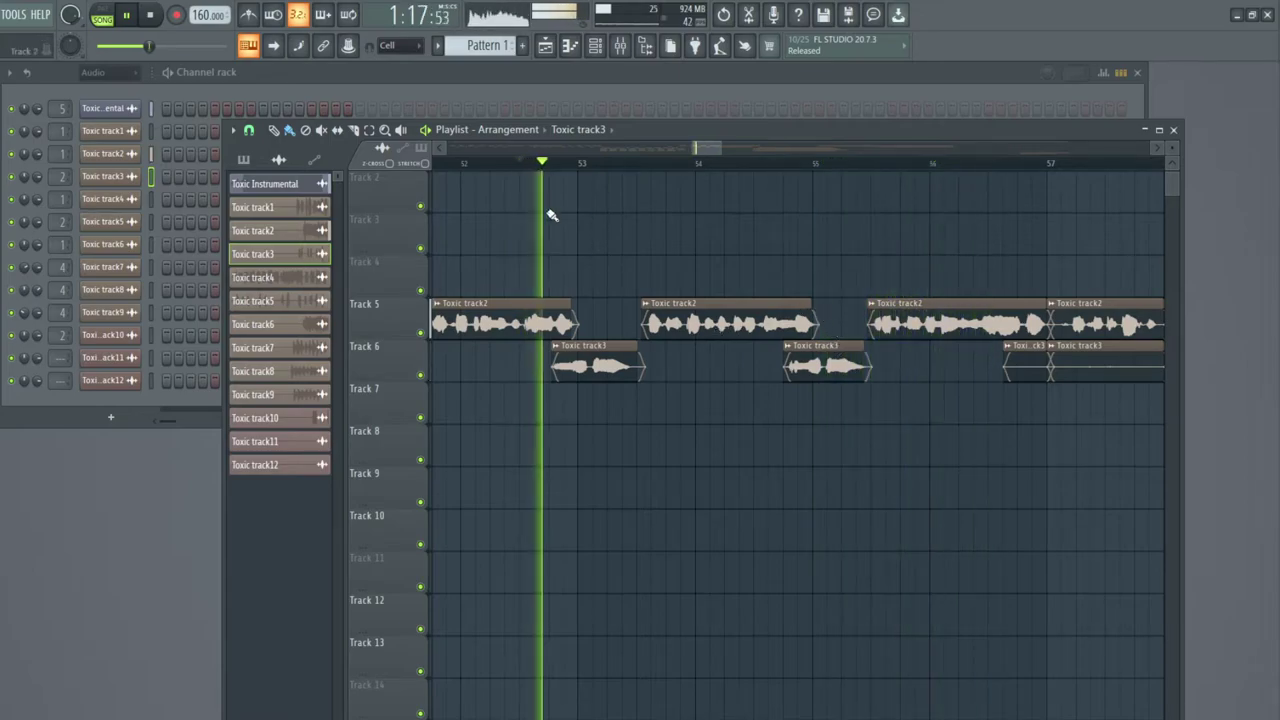
{"action": "key", "text": "space"}
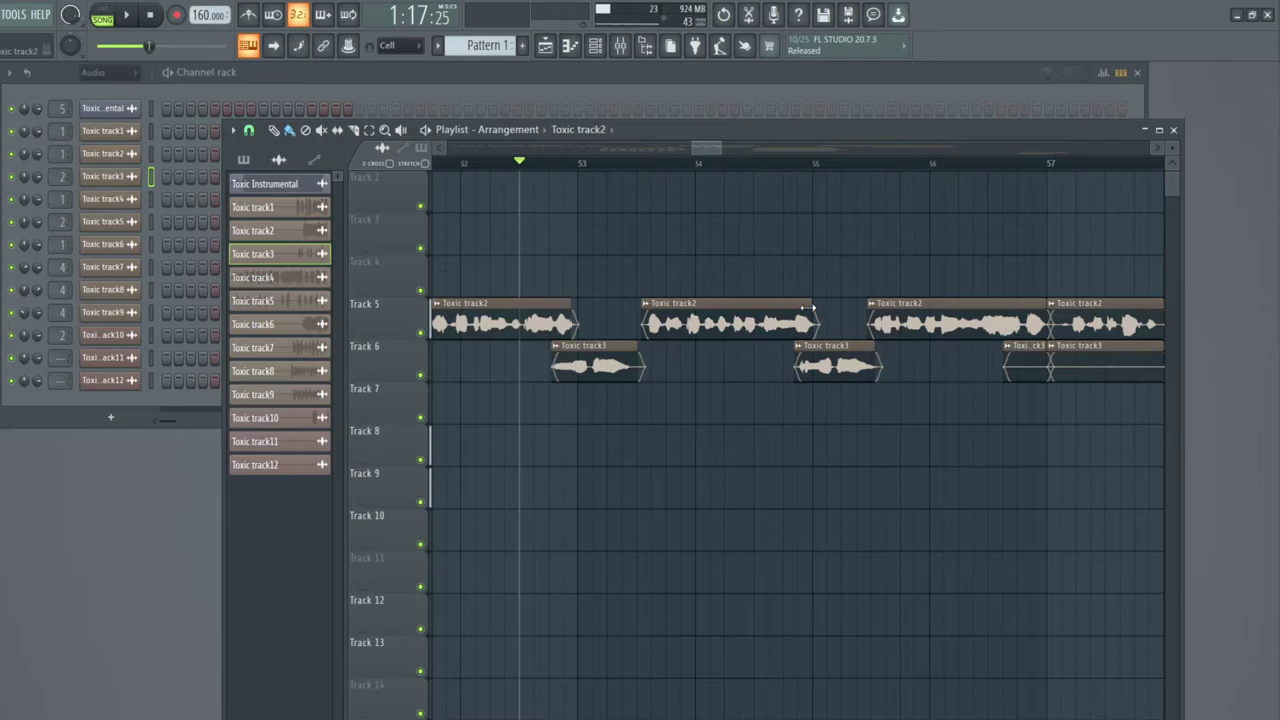
{"action": "key", "text": "space"}
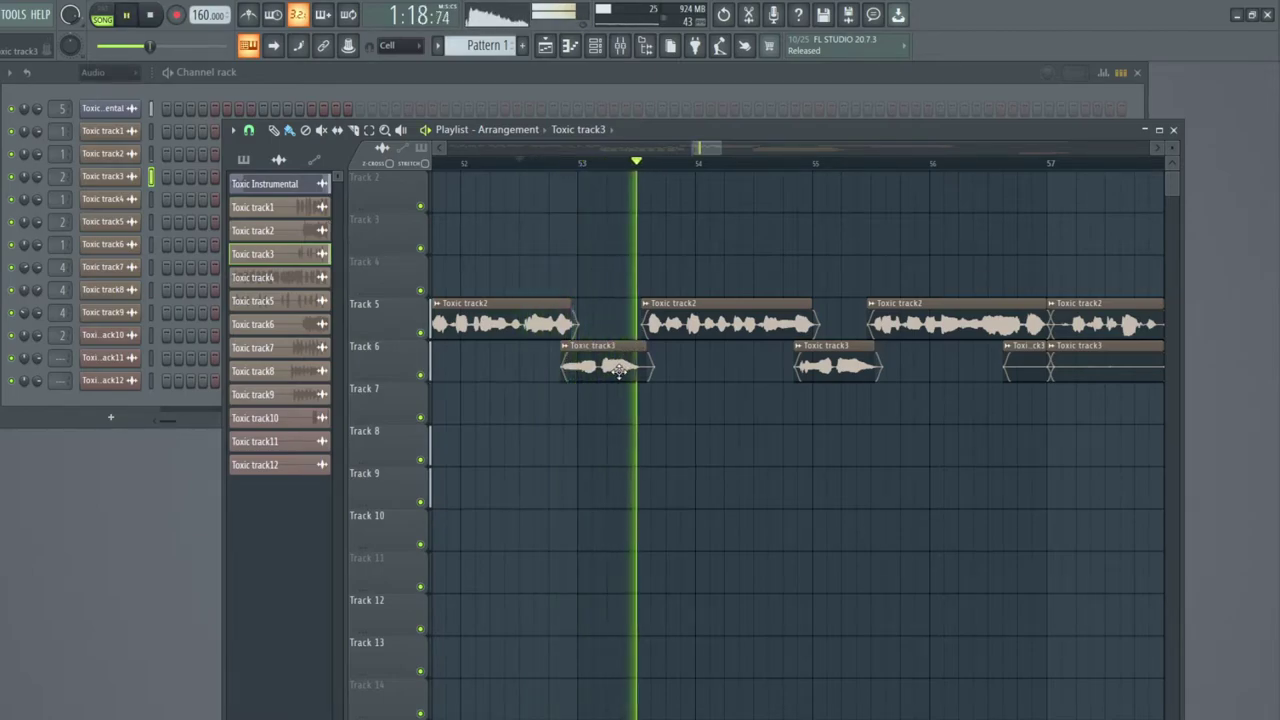
{"action": "left_click_drag", "start_coordinate": [645, 371], "coordinate": [635, 371]}
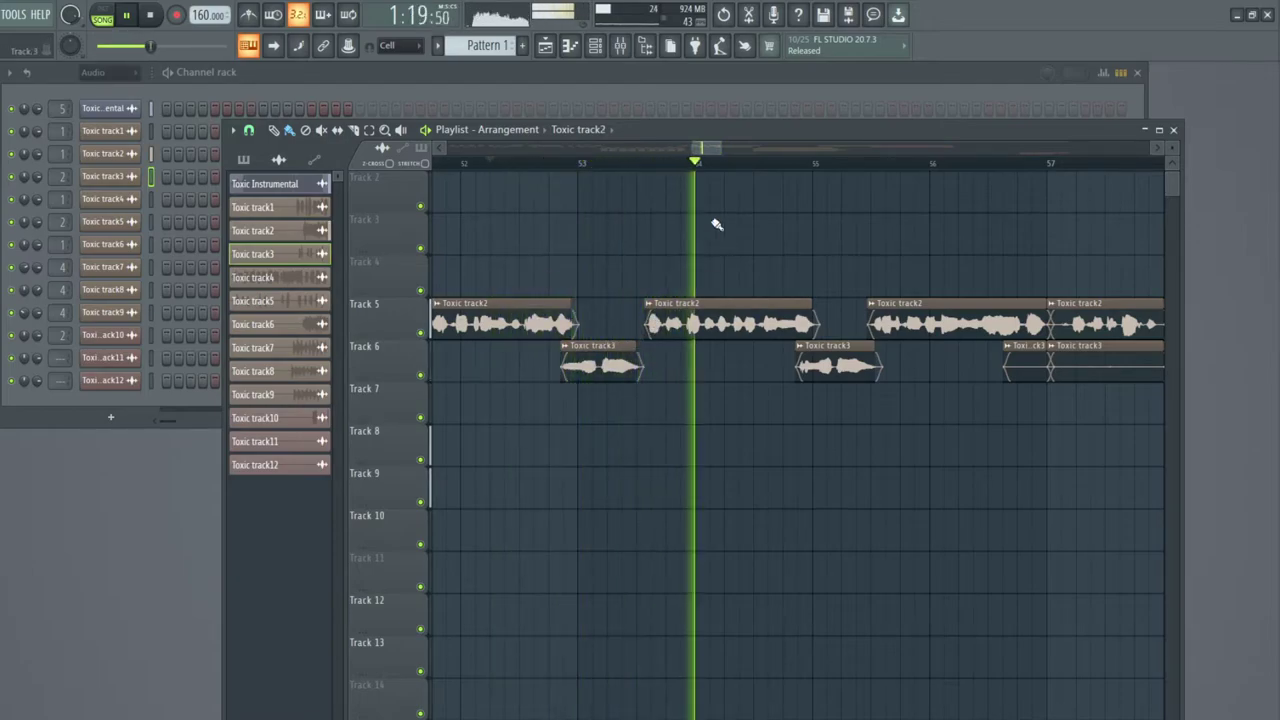
Delete the silent Toxic track3 cuts before bar 58 and trim the silence before the track3 phrase near bar 59.
{"action": "left_click_drag", "start_coordinate": [709, 149], "coordinate": [719, 151]}
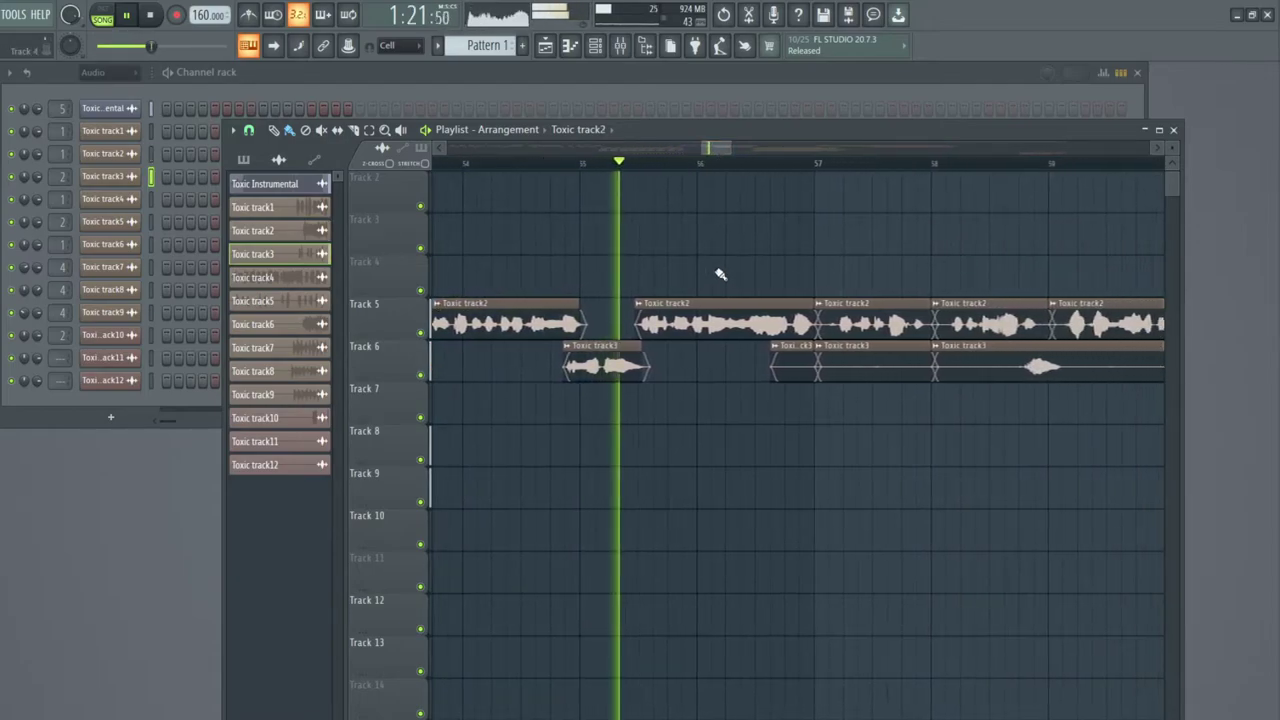
{"action": "right_click", "coordinate": [840, 375]}
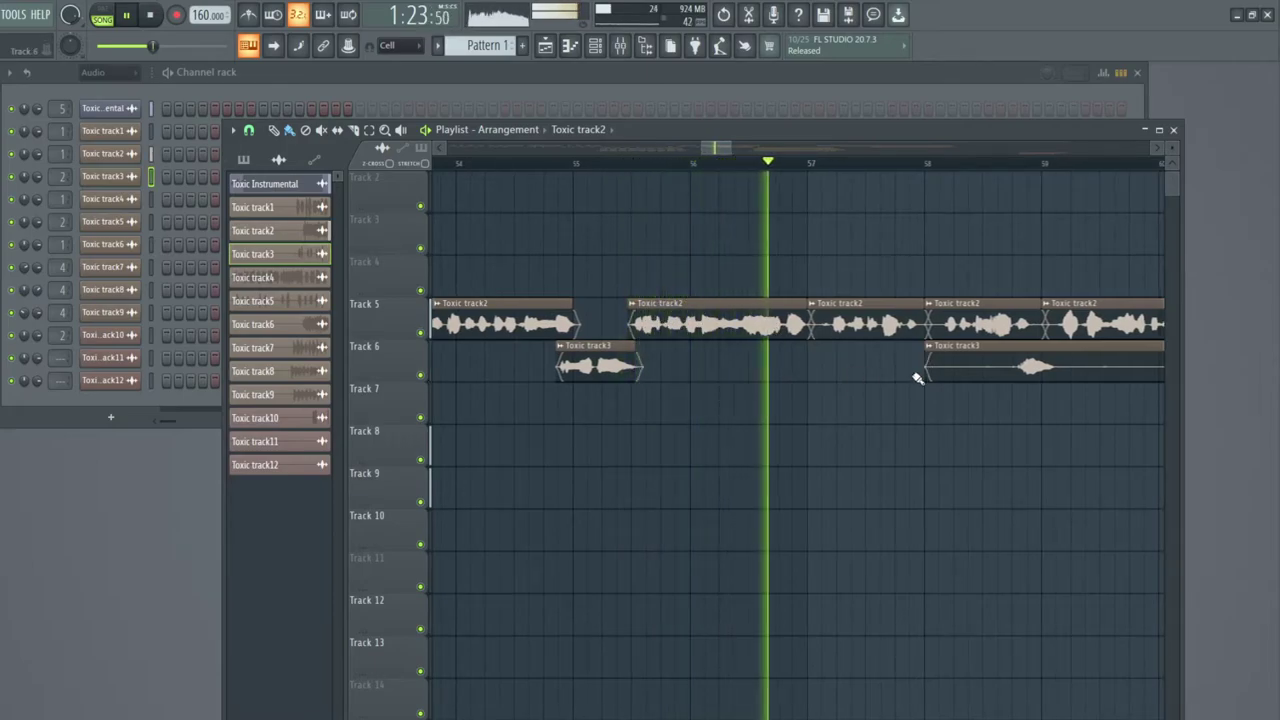
{"action": "left_click_drag", "start_coordinate": [928, 376], "coordinate": [1017, 380]}
{"action": "key", "text": "space"}
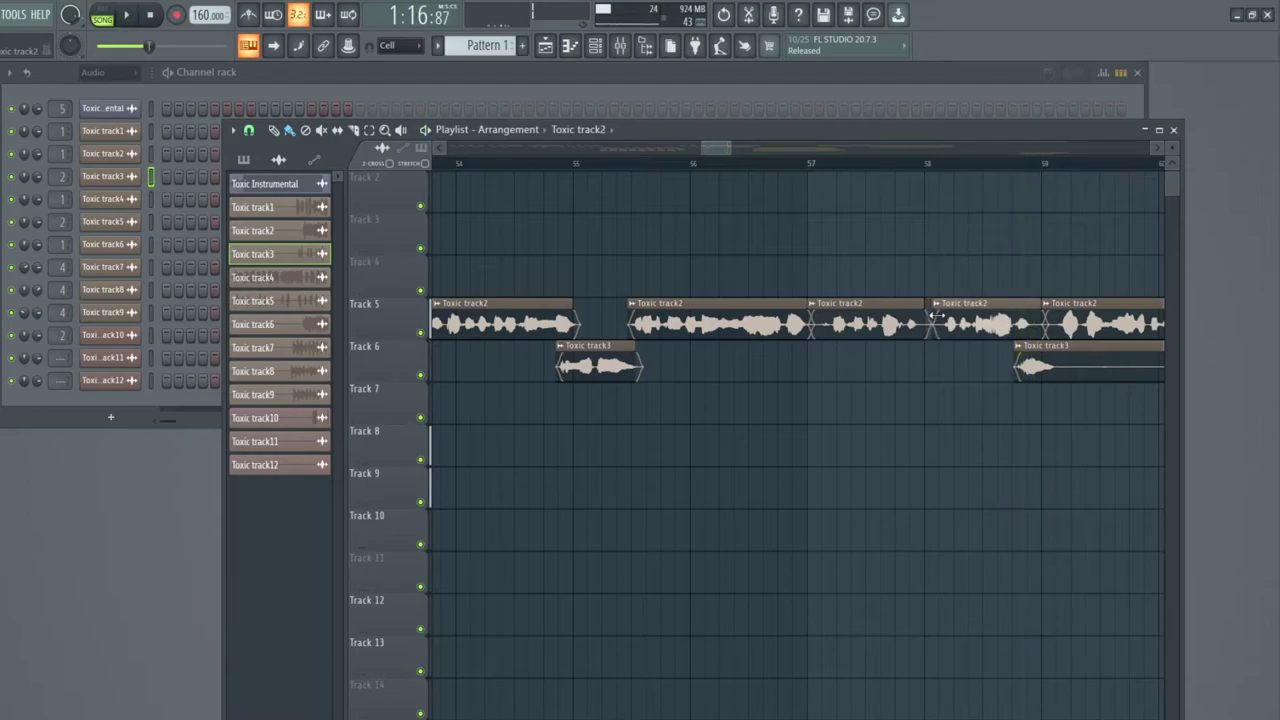
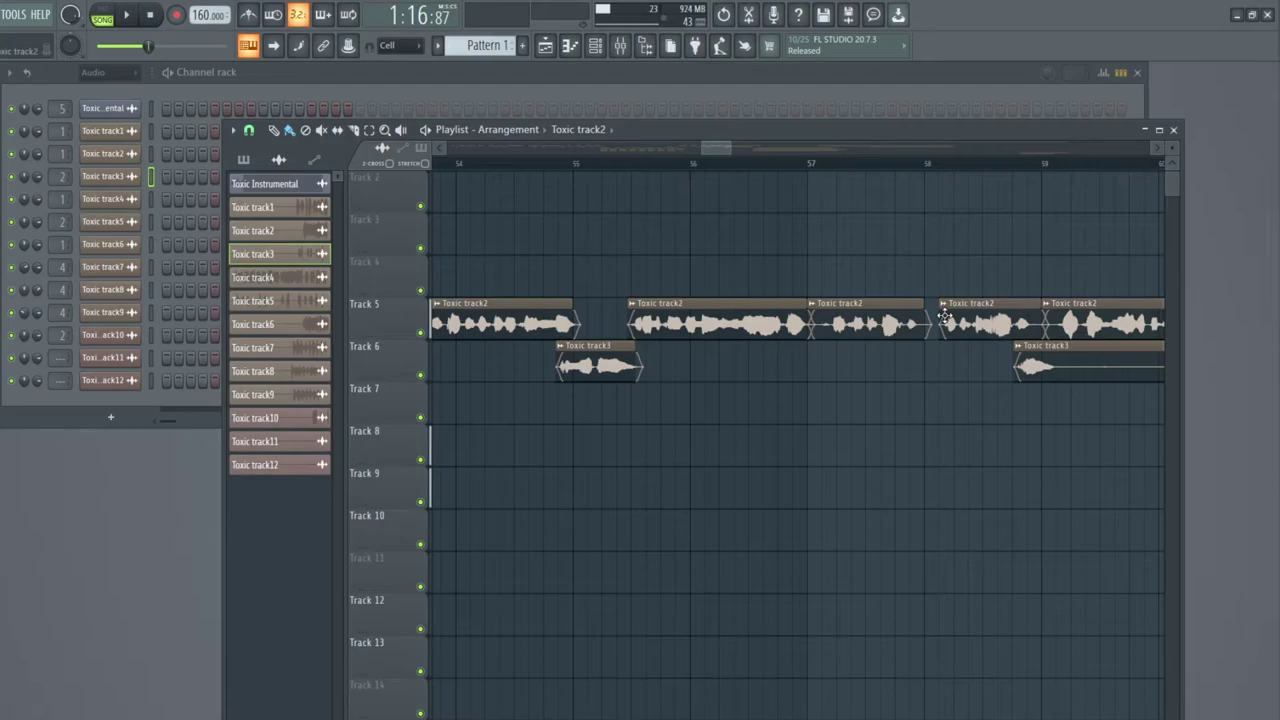
Play back the section and trim the silence between the Toxic track2 phrases from bar 57 to 59.
{"action": "key", "text": "space"}
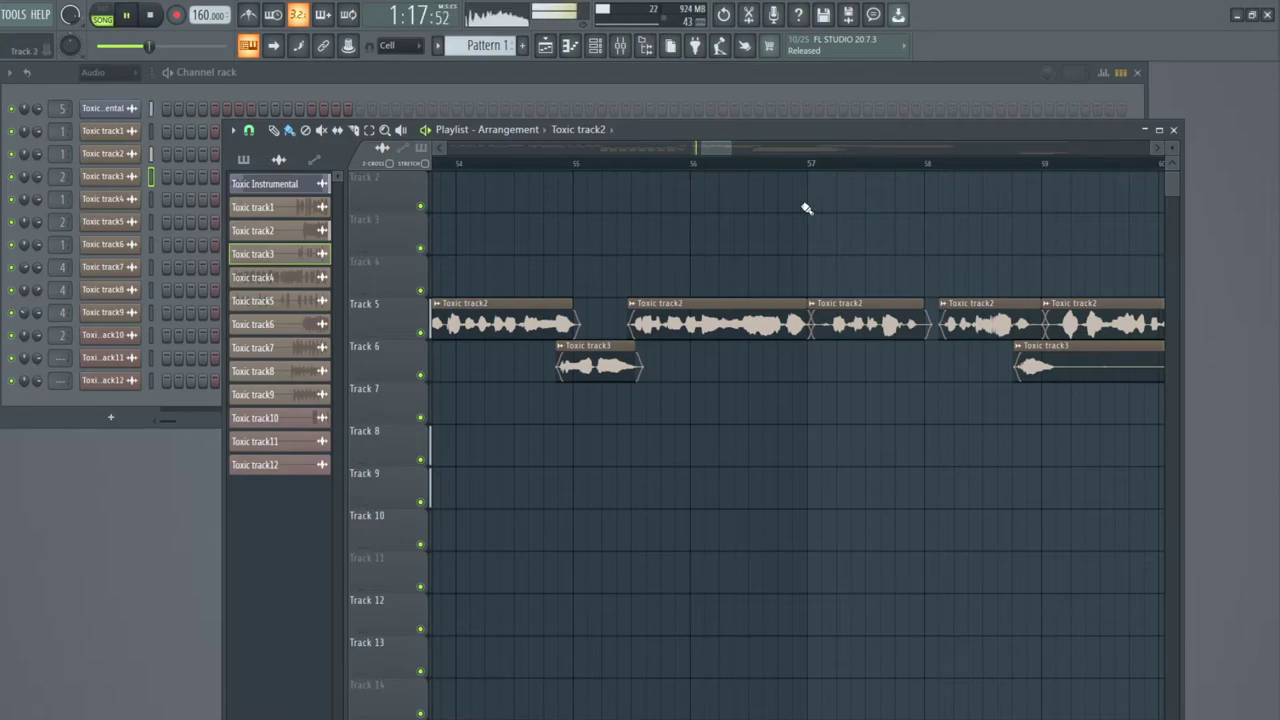
{"action": "left_click_drag", "start_coordinate": [714, 149], "coordinate": [714, 153]}
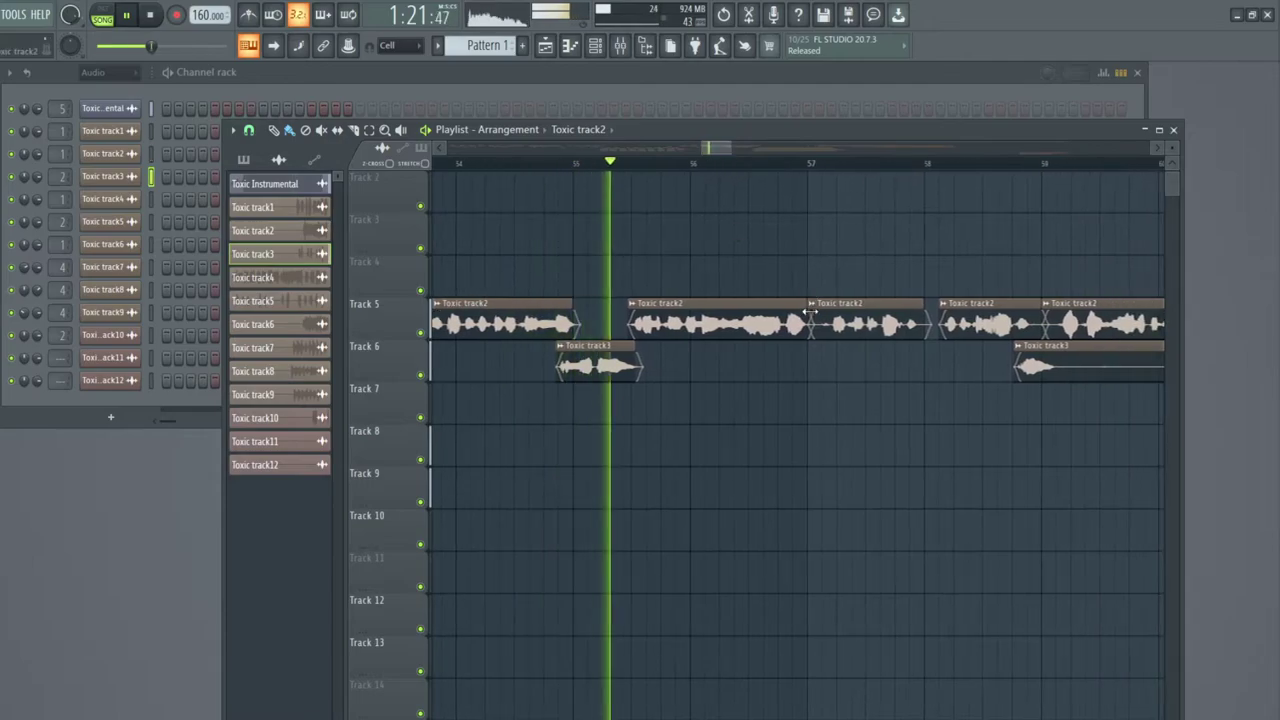
{"action": "left_click_drag", "start_coordinate": [810, 314], "coordinate": [830, 314]}
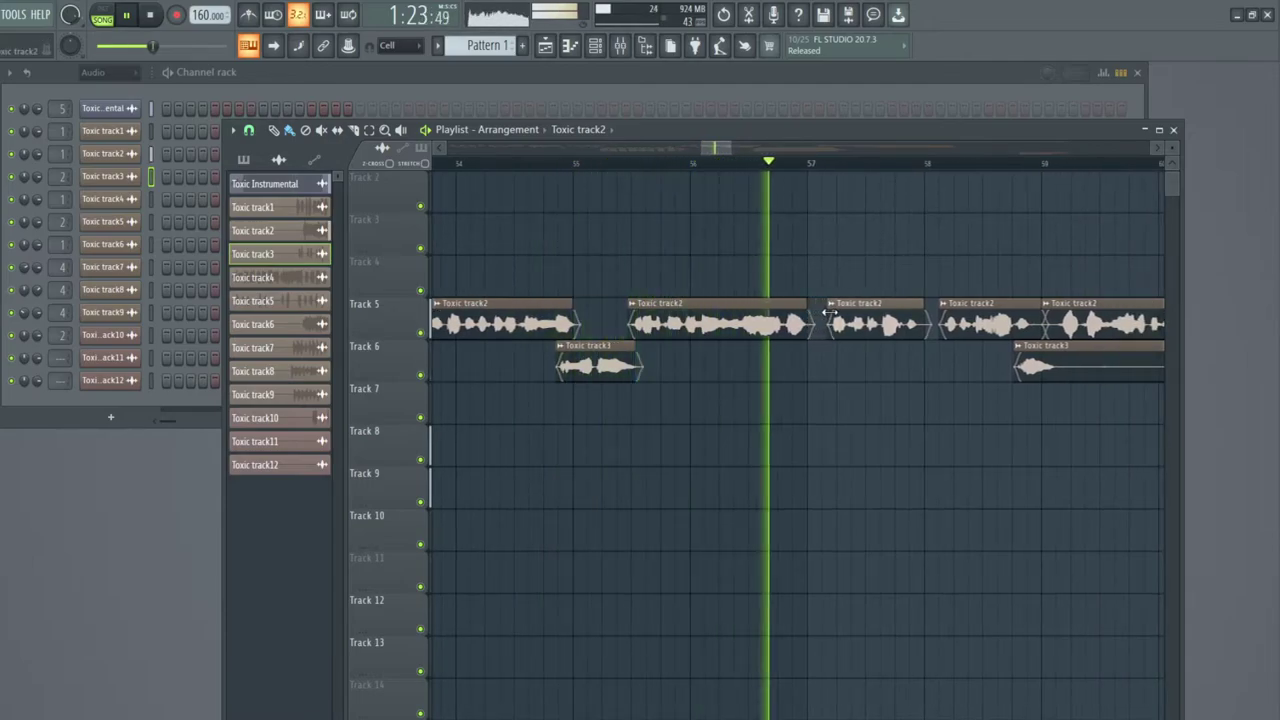
{"action": "left_click_drag", "start_coordinate": [922, 304], "coordinate": [913, 304]}
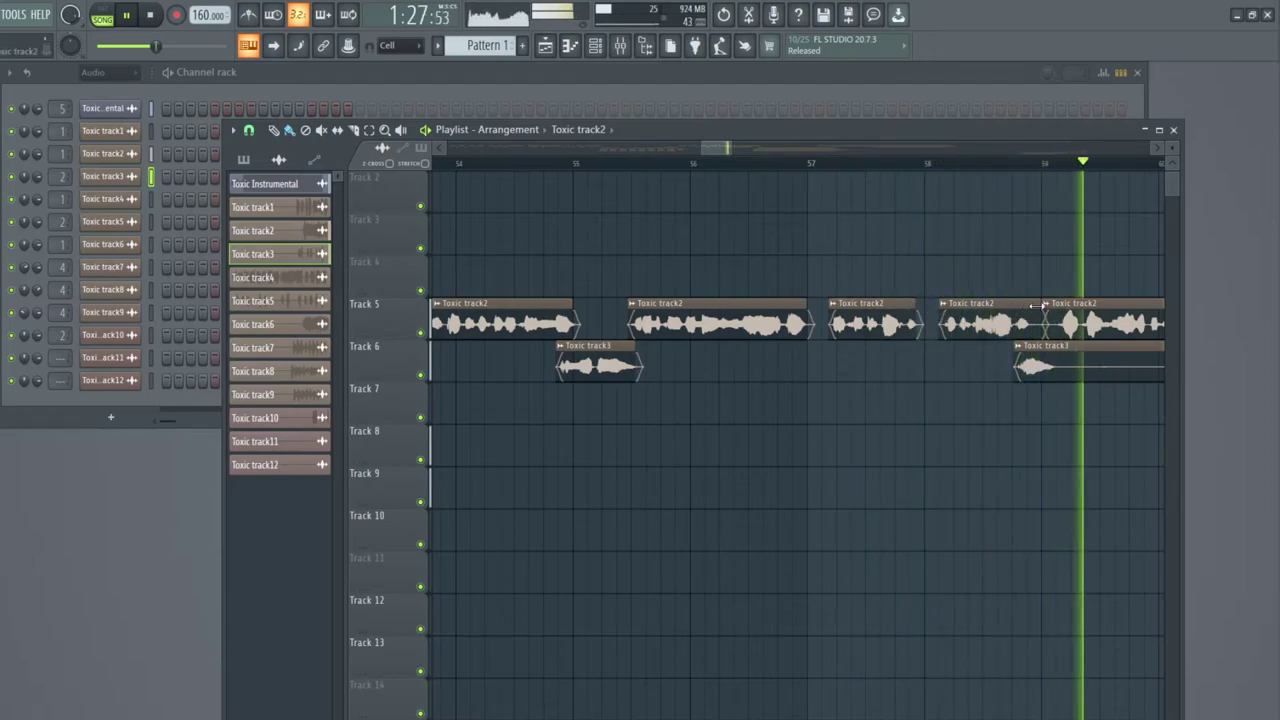
{"action": "mouse_move", "coordinate": [1036, 306]}
{"action": "left_mouse_down"}
{"action": "mouse_move", "coordinate": [1020, 306]}
{"action": "mouse_move", "coordinate": [1048, 316]}
{"action": "left_mouse_up"}
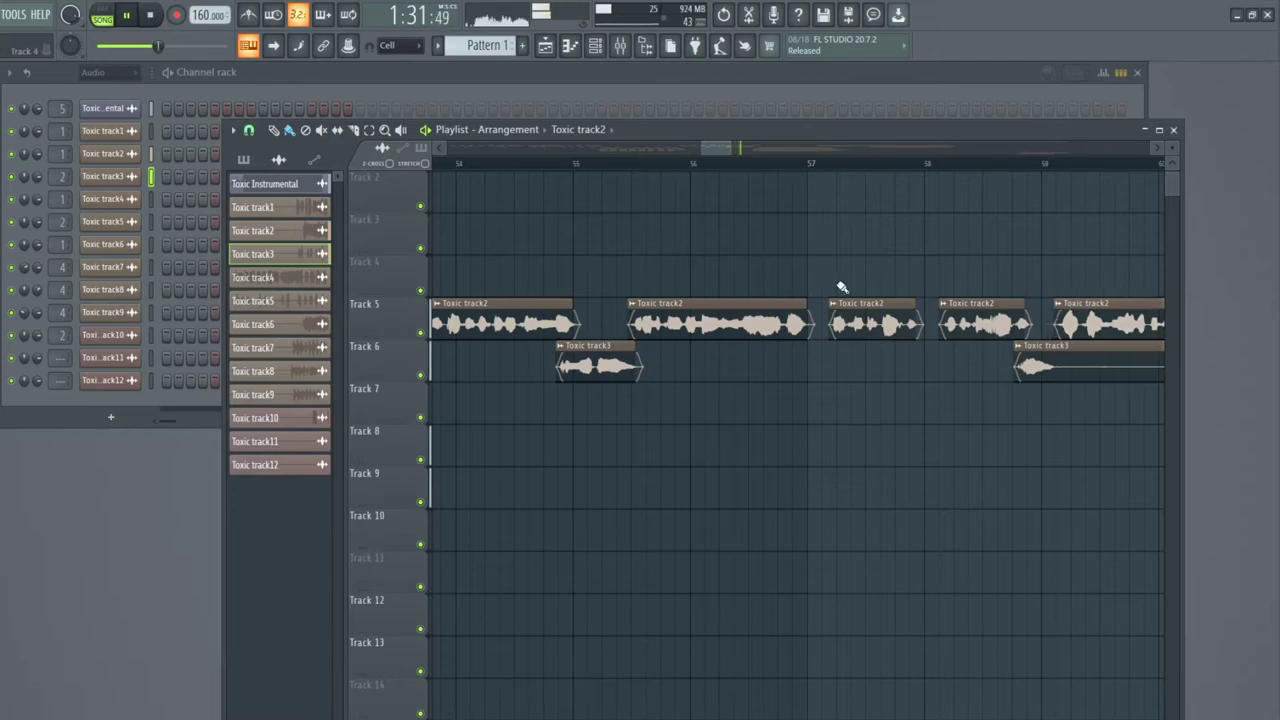
Replay from before bar 57 and trim the start of the Toxic track3 phrase near bar 59.
{"action": "left_click", "coordinate": [765, 163]}
{"action": "left_click_drag", "start_coordinate": [718, 149], "coordinate": [731, 151]}
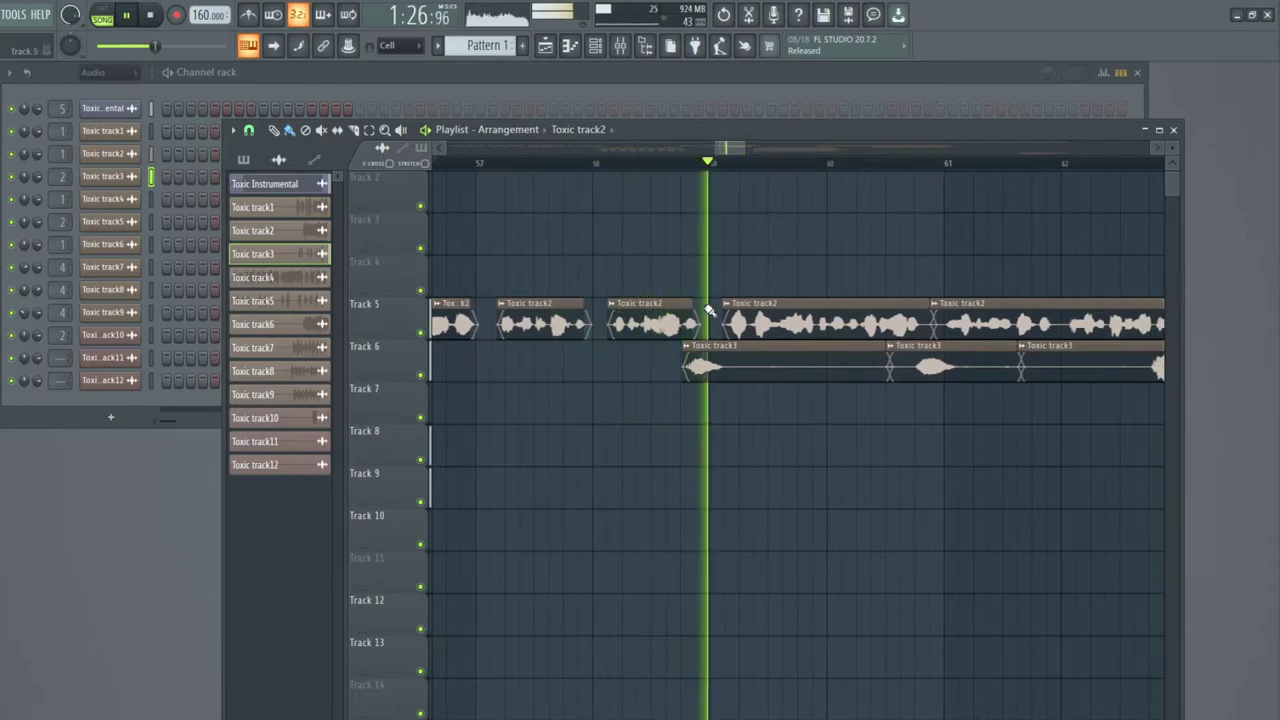
{"action": "left_click_drag", "start_coordinate": [685, 352], "coordinate": [689, 352]}
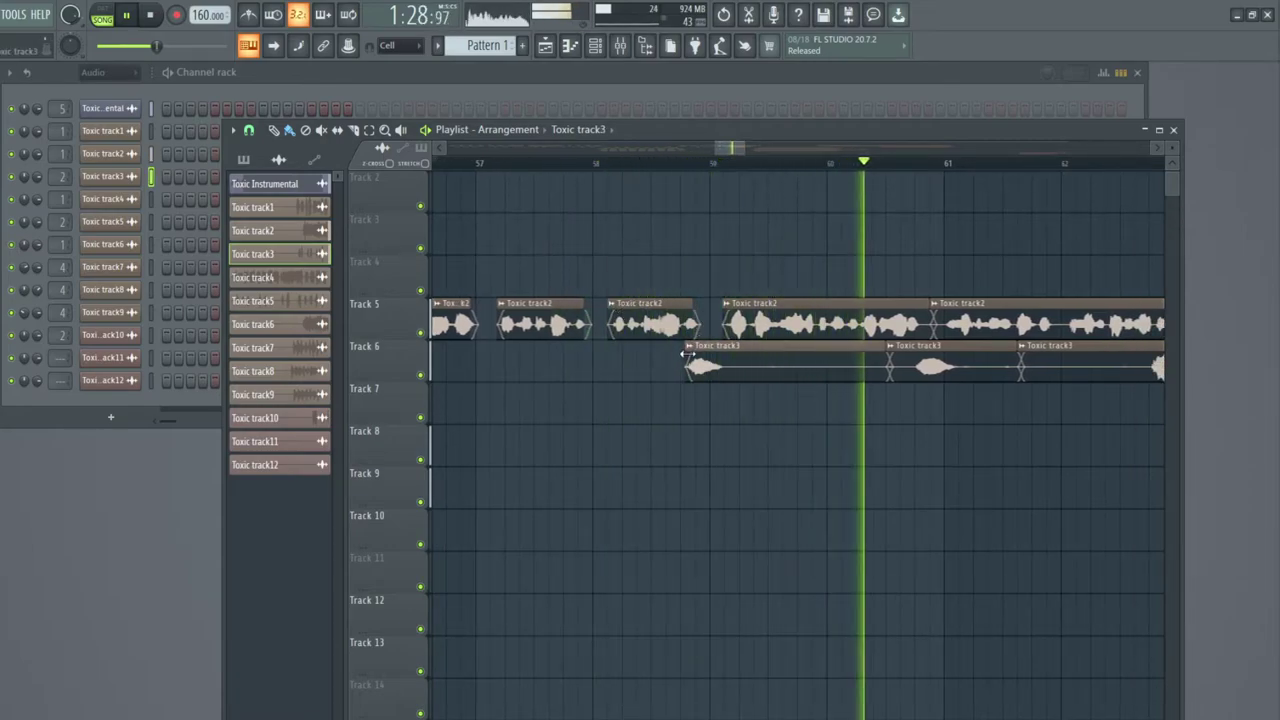
Trim the silence after the Toxic track3 phrase near bar 59 and before the track3 and Toxic track2 phrases leading into bar 61.
{"action": "left_click", "coordinate": [652, 164]}
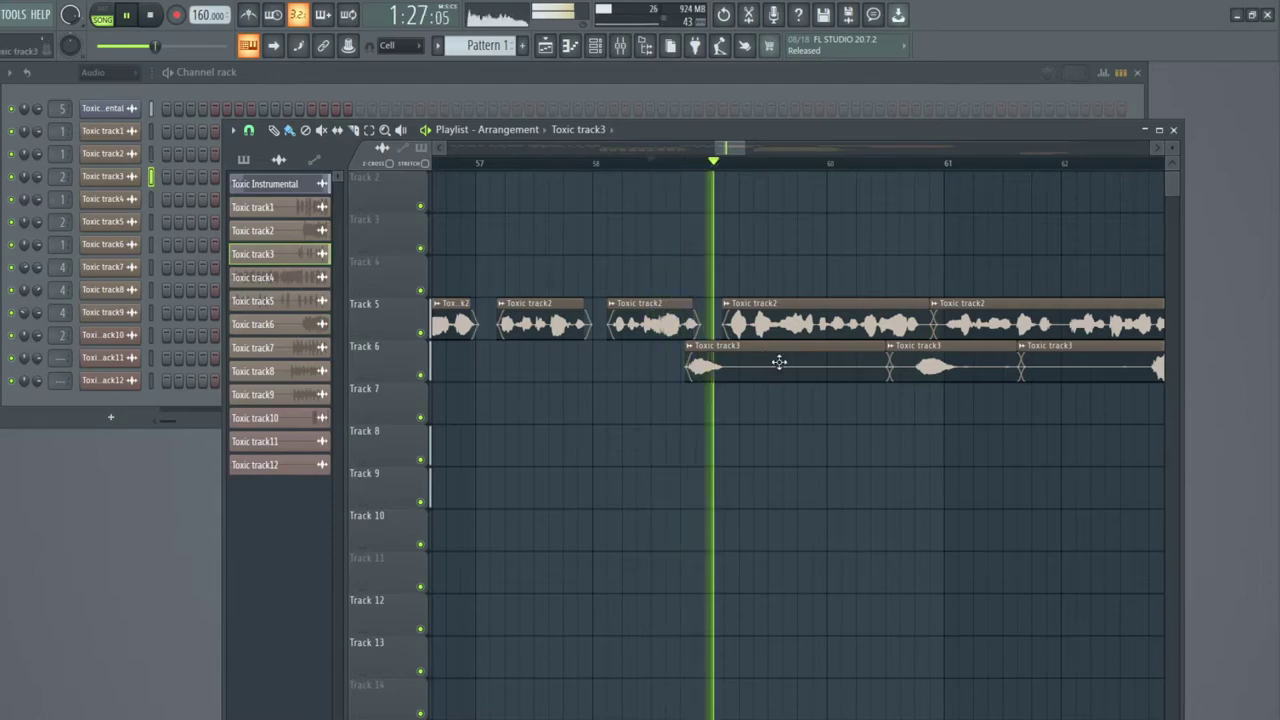
{"action": "left_click_drag", "start_coordinate": [868, 352], "coordinate": [722, 350]}
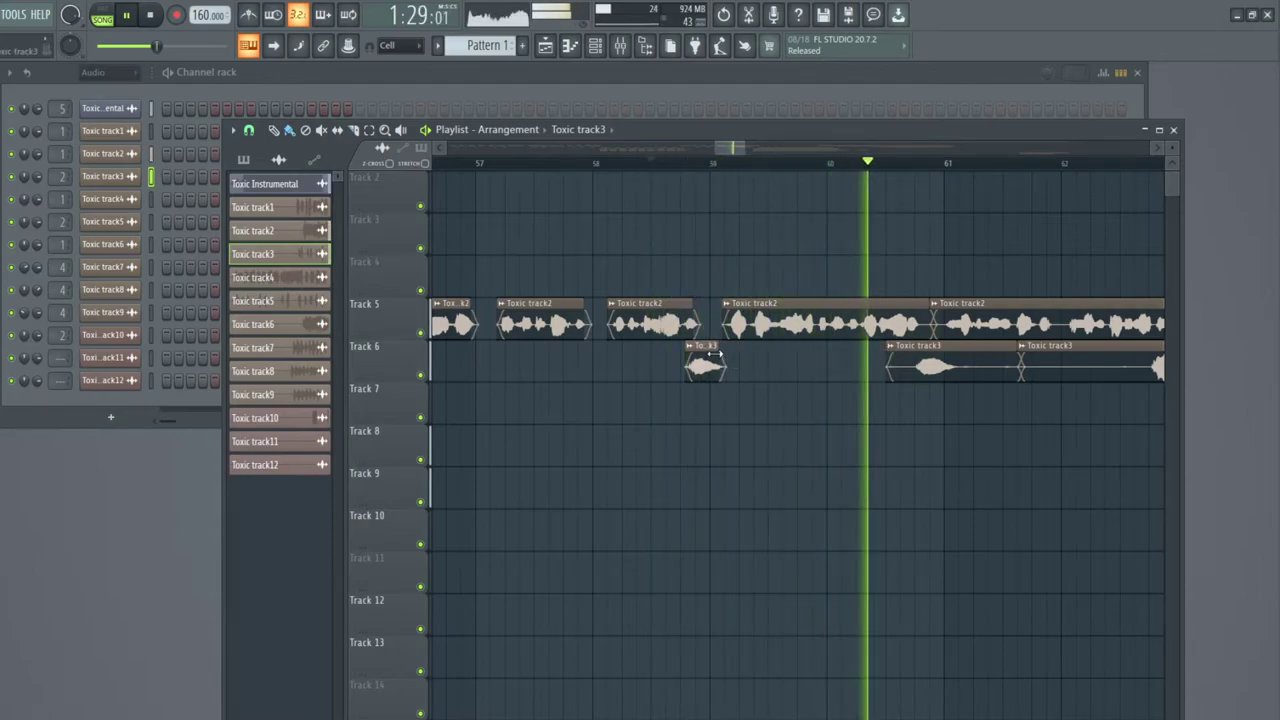
{"action": "left_click_drag", "start_coordinate": [886, 370], "coordinate": [913, 368]}
{"action": "mouse_move", "coordinate": [927, 303]}
{"action": "left_mouse_down"}
{"action": "mouse_move", "coordinate": [911, 303]}
{"action": "mouse_move", "coordinate": [946, 316]}
{"action": "left_mouse_up"}
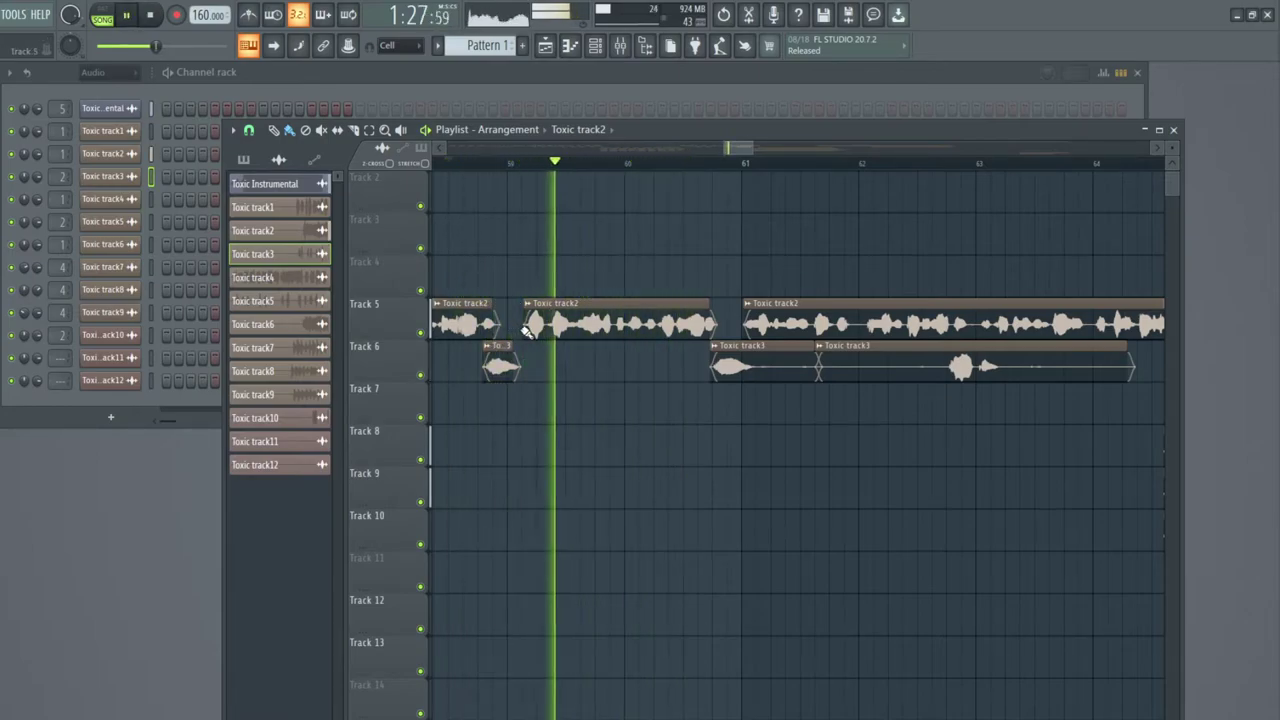
Fine-tune the start edge of the Toxic track2 phrase just after bar 59 while replaying it.
{"action": "left_click_drag", "start_coordinate": [523, 331], "coordinate": [527, 331]}
{"action": "key", "text": "space"}
{"action": "key", "text": "space"}
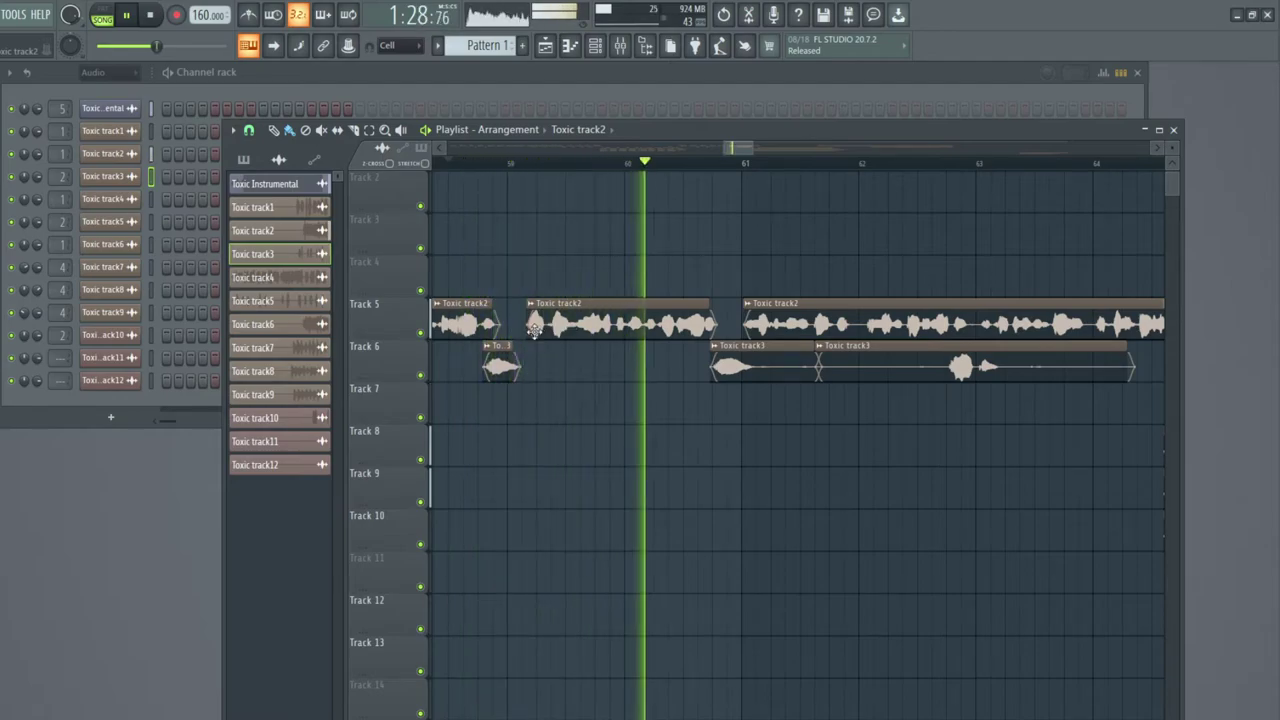
{"action": "left_click_drag", "start_coordinate": [526, 332], "coordinate": [521, 332]}
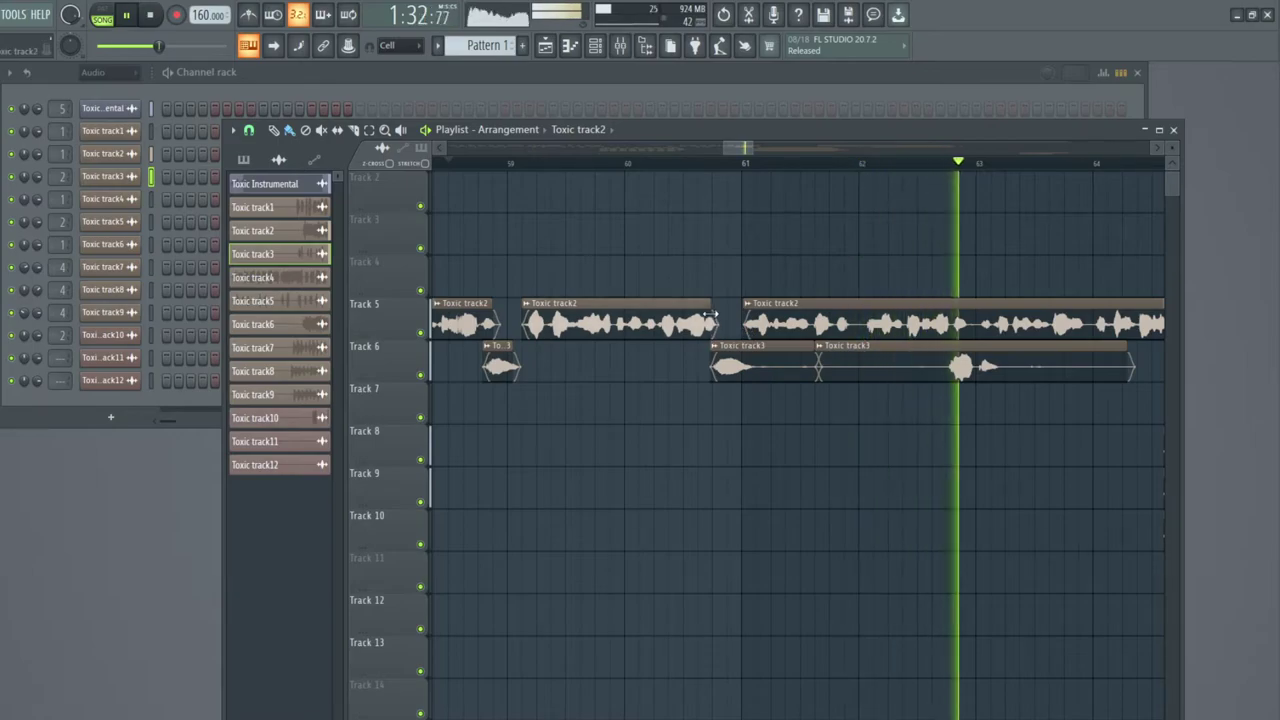
Trim the silence around the Toxic track3 phrases near bars 61 and 63.
{"action": "left_click_drag", "start_coordinate": [817, 360], "coordinate": [743, 350]}
{"action": "left_click_drag", "start_coordinate": [817, 373], "coordinate": [946, 376]}
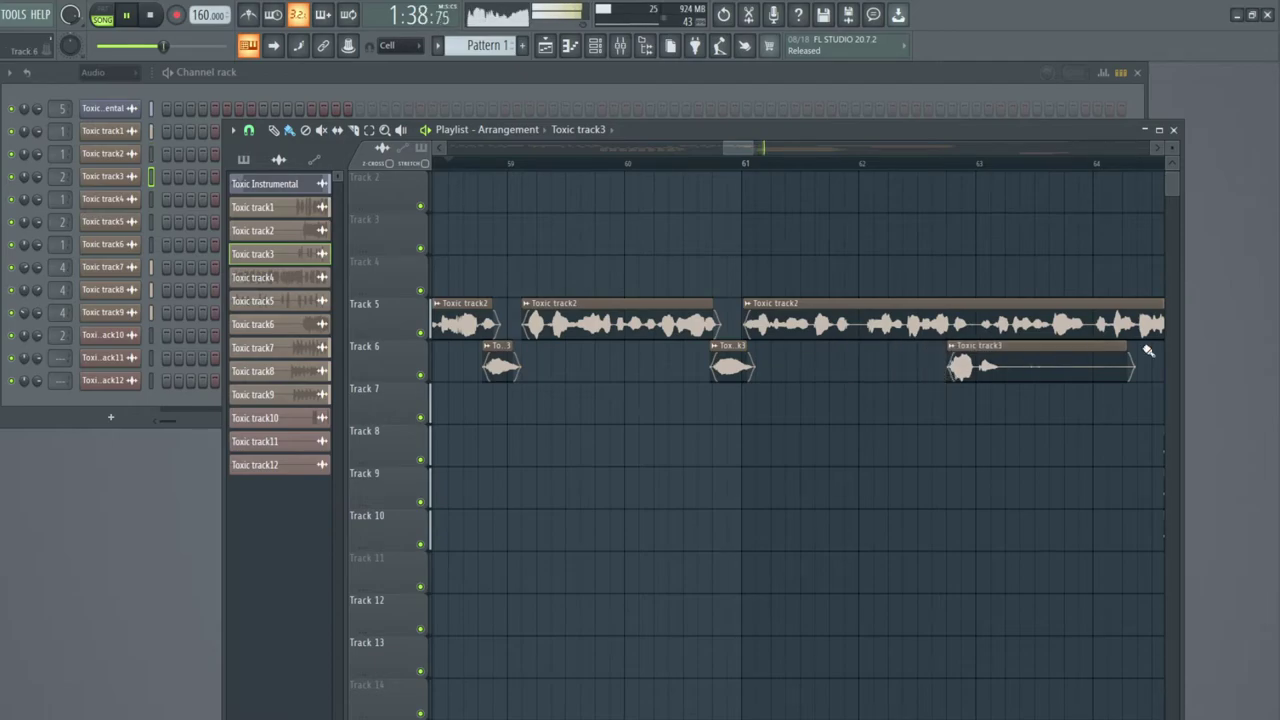
{"action": "left_click_drag", "start_coordinate": [1135, 349], "coordinate": [1005, 352]}
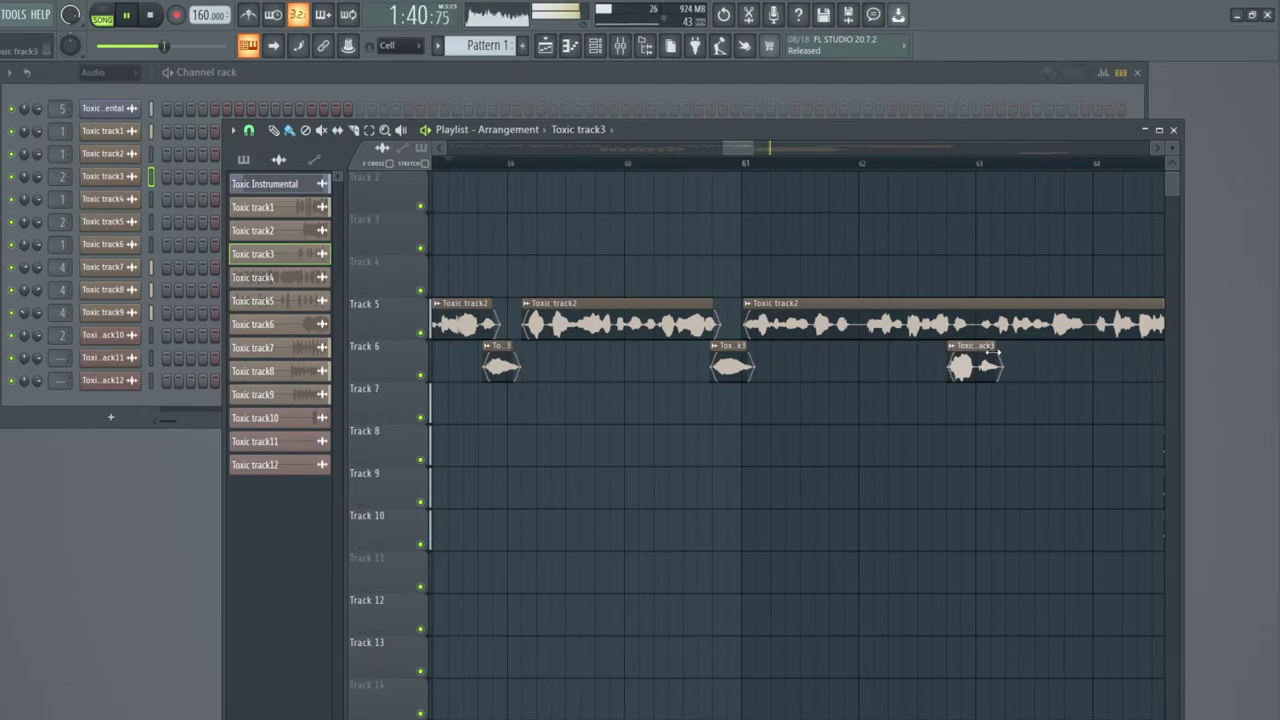
Trim the trailing silence from the last Toxic track2 phrase before bar 65.
{"action": "left_click_drag", "start_coordinate": [730, 146], "coordinate": [752, 145]}
{"action": "right_click", "coordinate": [759, 332]}
{"action": "left_click_drag", "start_coordinate": [700, 311], "coordinate": [662, 304]}
Trim the silence around the Toxic track1 and Toxic track7 phrases between bars 65 and 68.
{"action": "left_click_drag", "start_coordinate": [749, 415], "coordinate": [767, 415]}
{"action": "left_click_drag", "start_coordinate": [860, 436], "coordinate": [889, 447]}
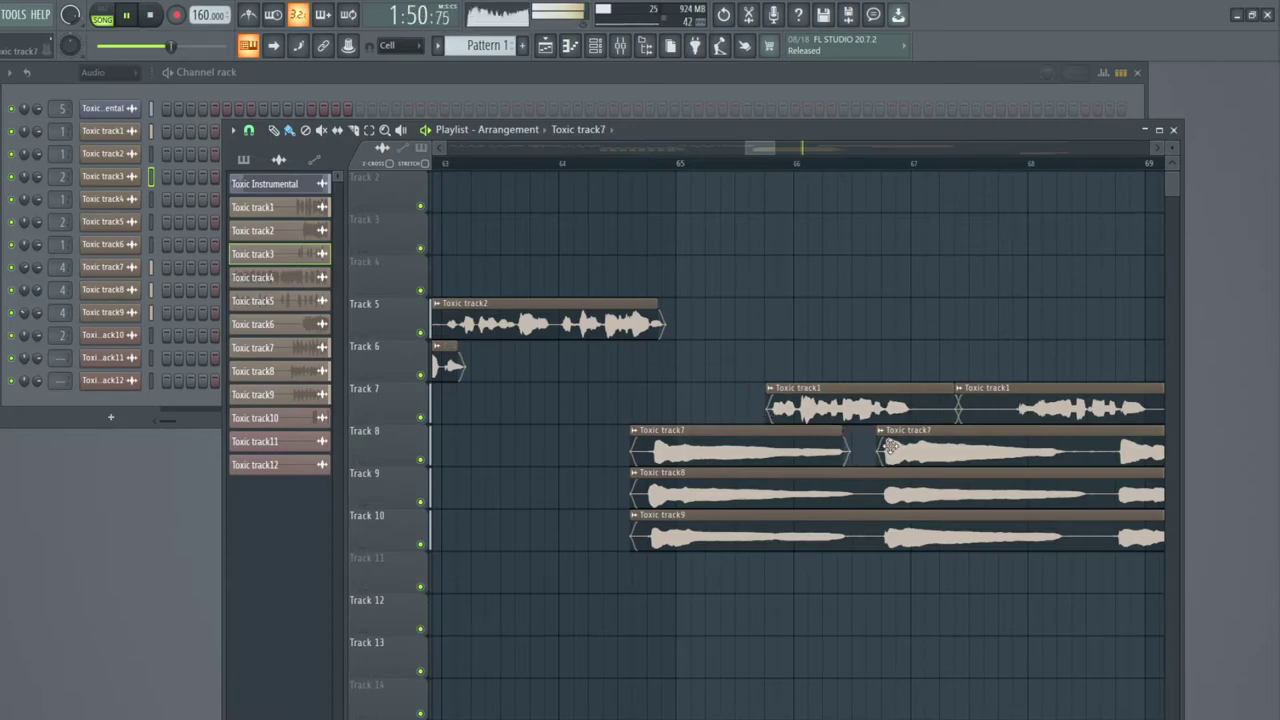
{"action": "left_click_drag", "start_coordinate": [950, 390], "coordinate": [1012, 412]}
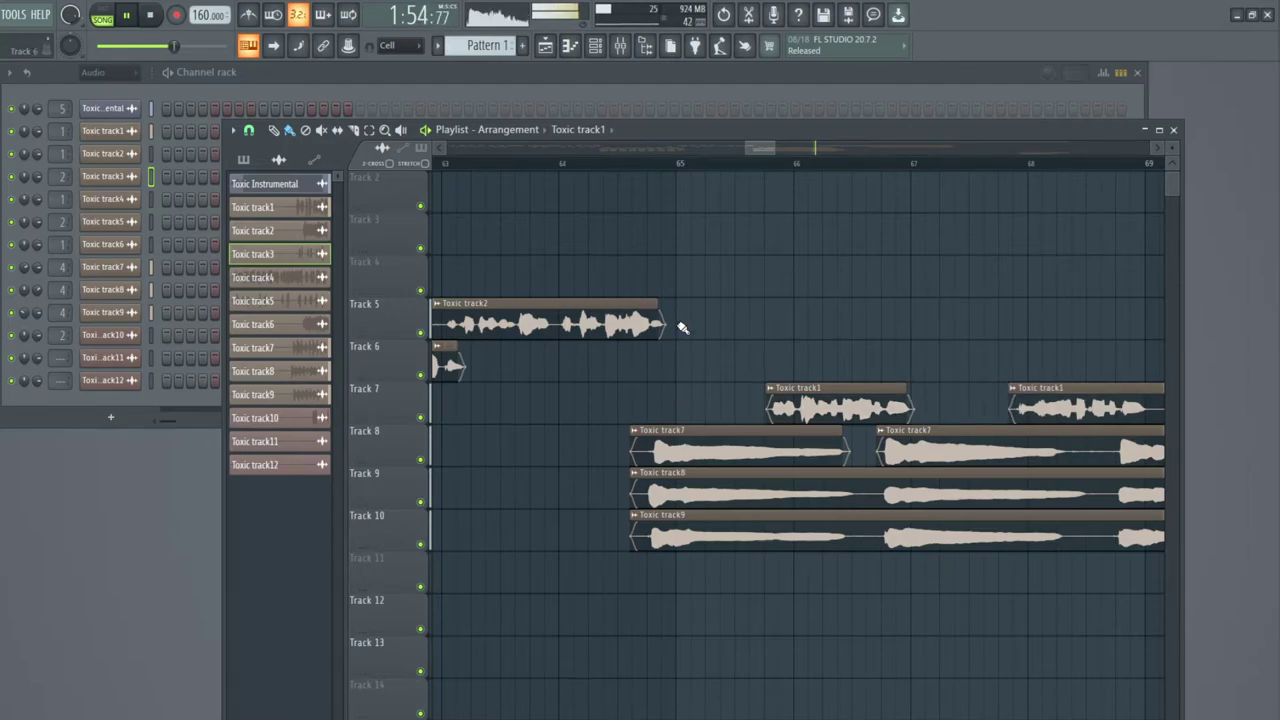
Stop playback and delete the second group of Toxic track1, track7, track8 and track9 clips from about bar 65 to 81.
{"action": "key", "text": "space"}
{"action": "scroll", "coordinate": [677, 168], "scroll_direction": "down", "scroll_amount": 10}
{"action": "scroll", "coordinate": [668, 182], "scroll_direction": "down", "scroll_amount": 1}
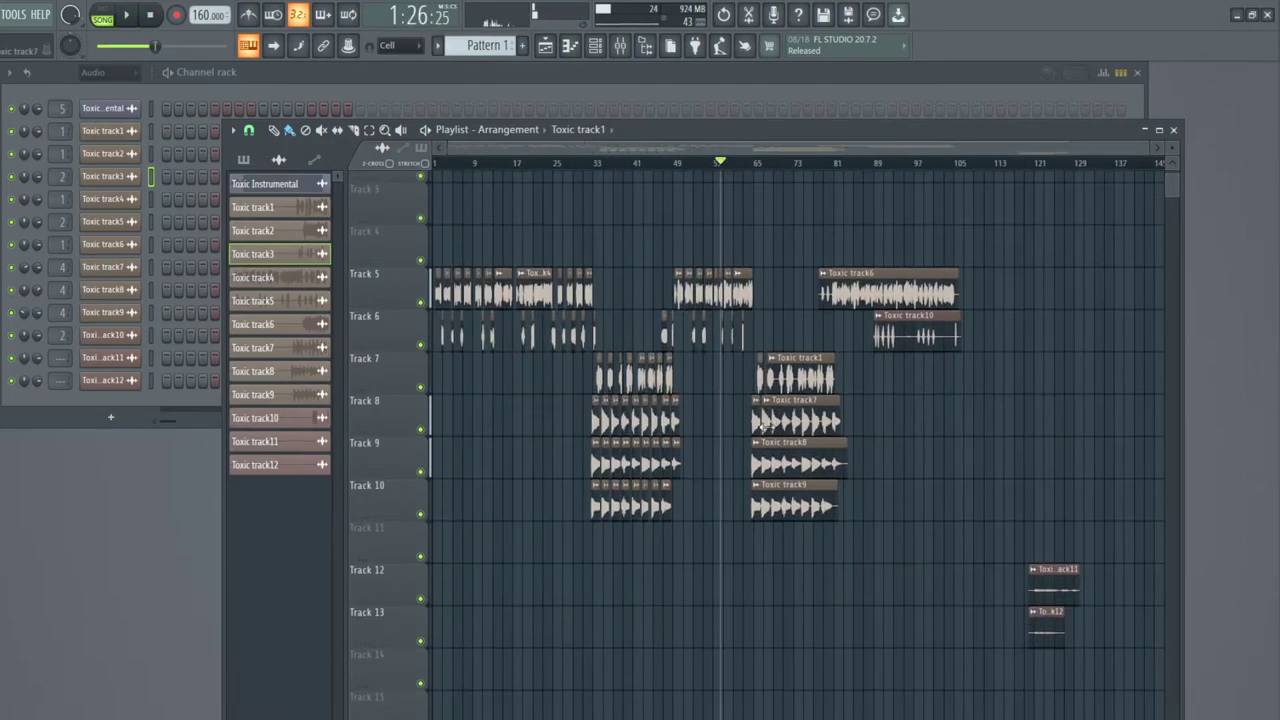
{"action": "left_click_drag", "start_coordinate": [729, 353], "coordinate": [845, 527]}
{"action": "key", "text": "Delete"}
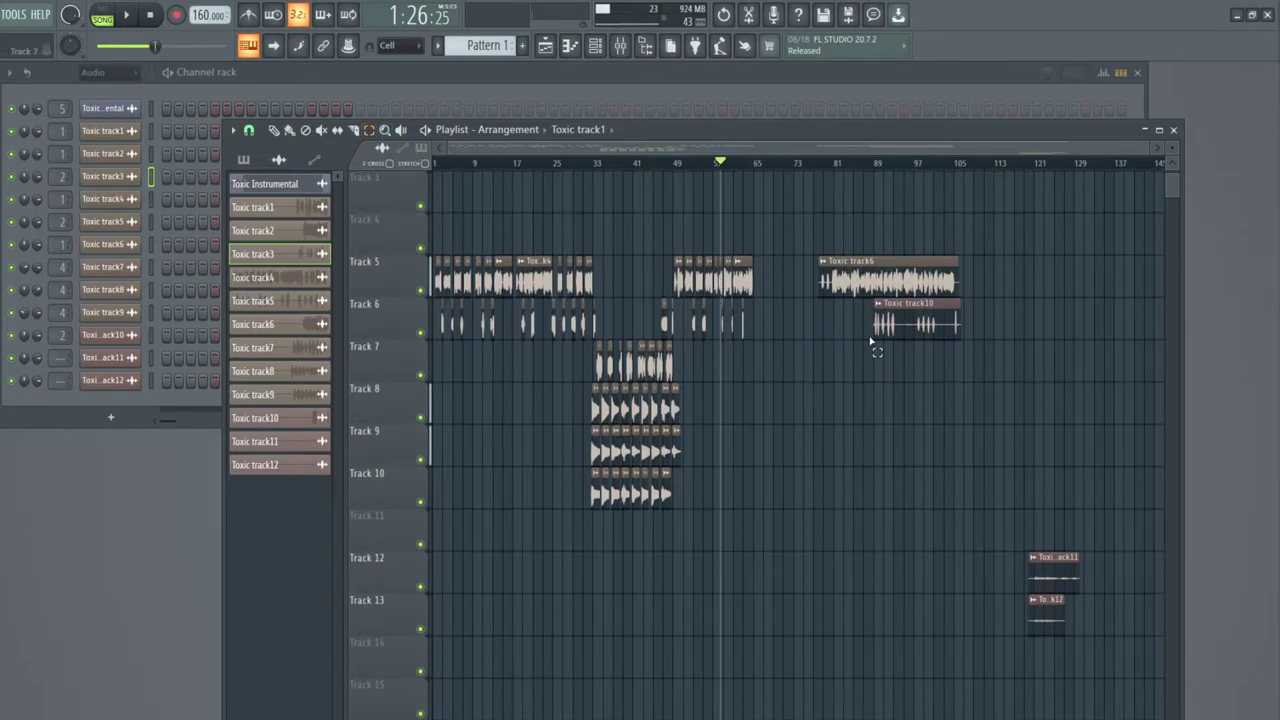
Play from around bar 77 and trim the silence at the start of the Toxic track6 clip.
{"action": "scroll", "coordinate": [822, 167], "scroll_direction": "up", "scroll_amount": 5}
{"action": "left_click_drag", "start_coordinate": [819, 151], "coordinate": [848, 151]}
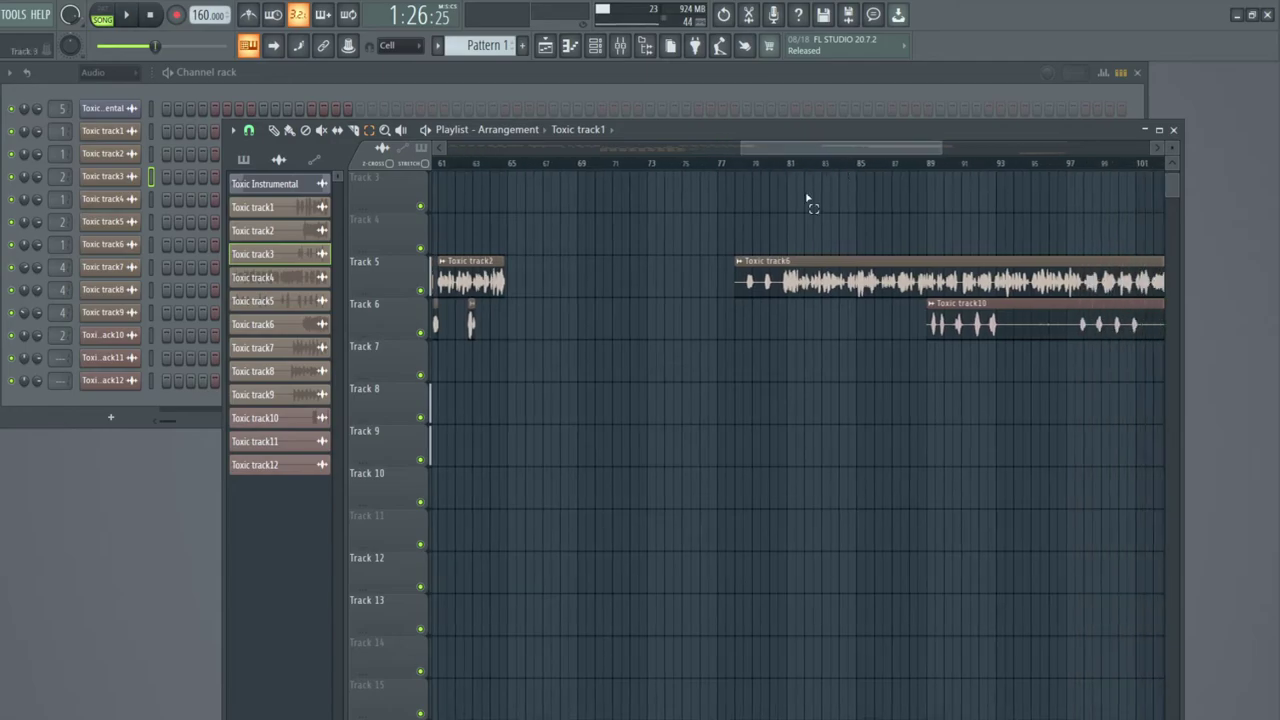
{"action": "left_click", "coordinate": [701, 164]}
{"action": "key", "text": "space"}
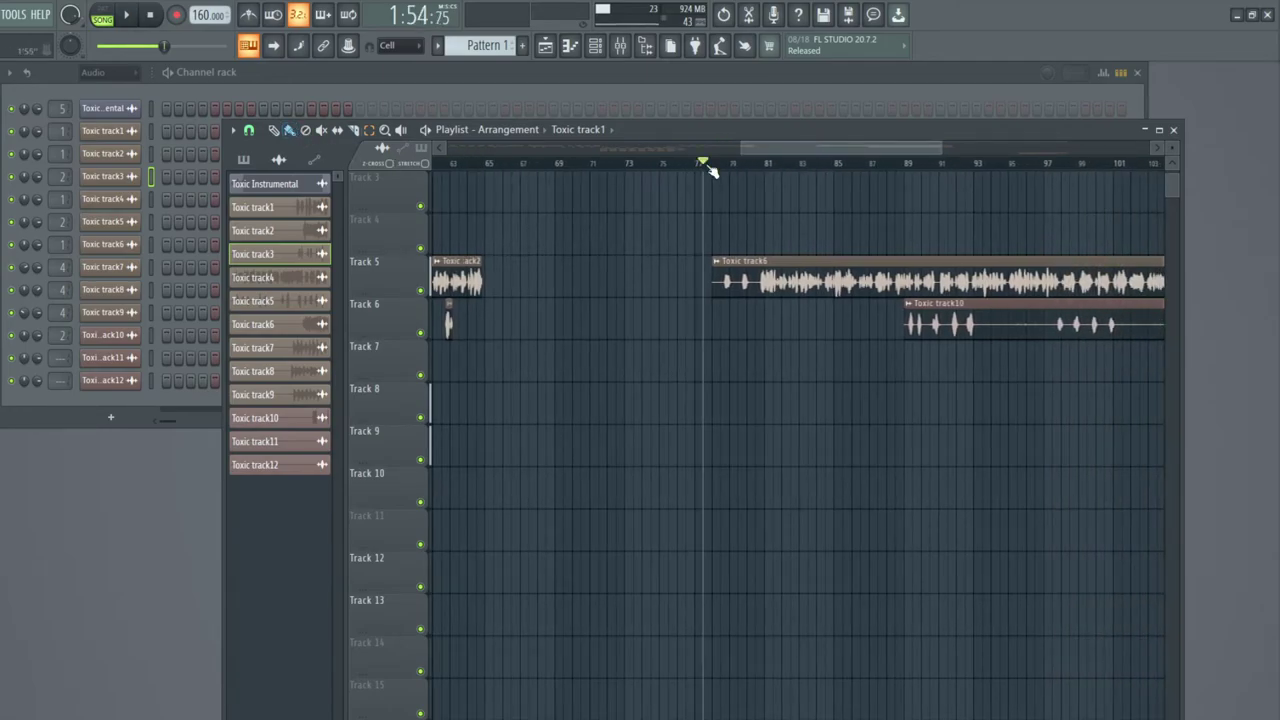
{"action": "scroll", "coordinate": [705, 174], "scroll_direction": "up", "scroll_amount": 3}
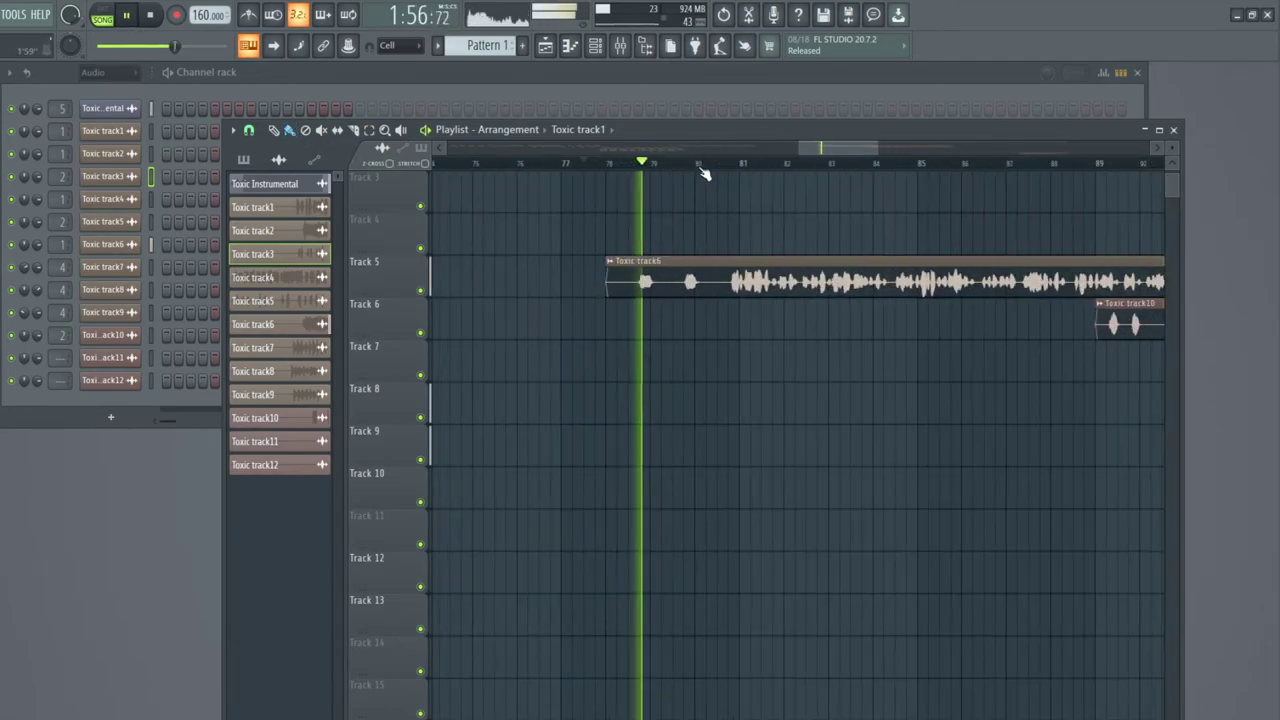
{"action": "left_click_drag", "start_coordinate": [607, 287], "coordinate": [634, 293]}
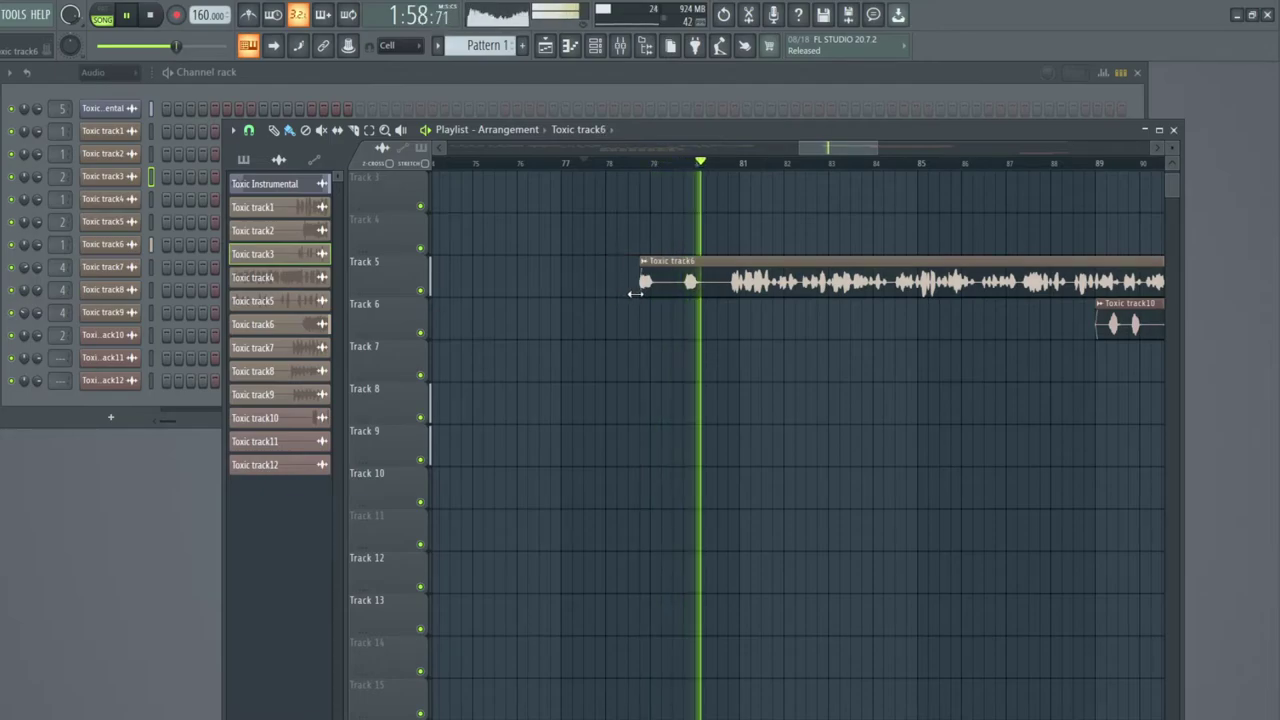
{"action": "left_click_drag", "start_coordinate": [636, 295], "coordinate": [639, 295]}
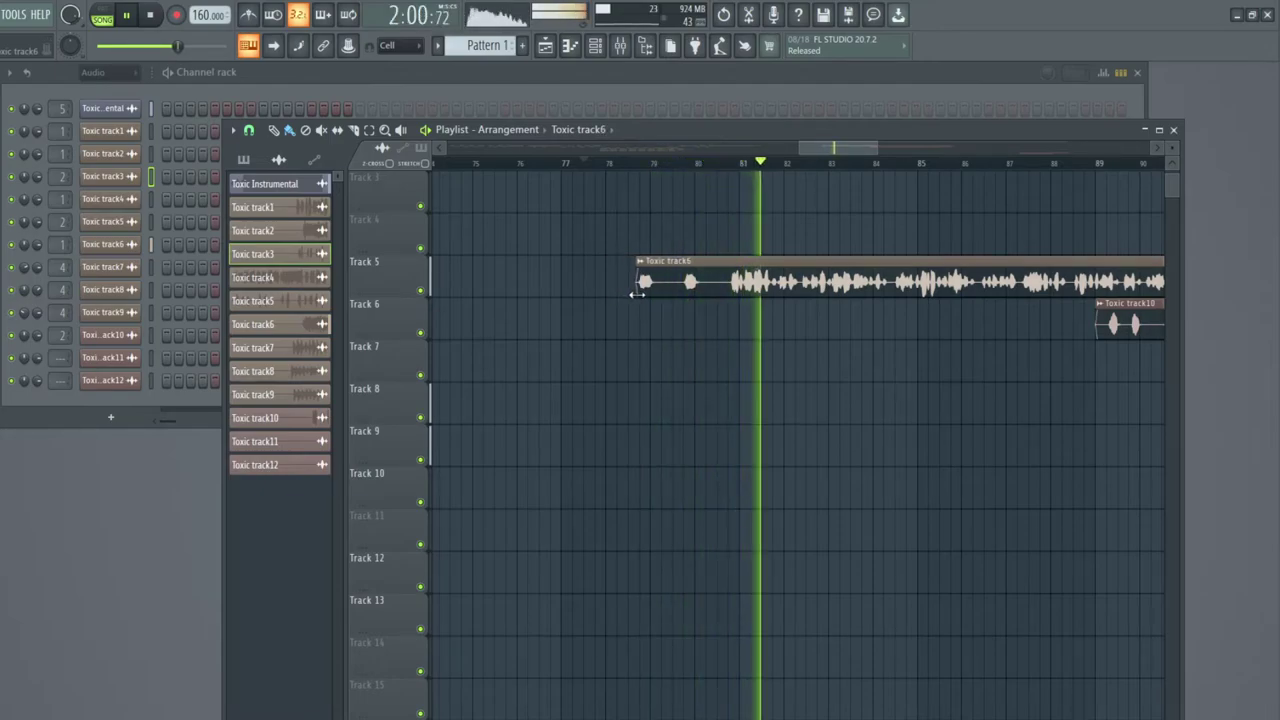
Slice the Toxic track6 clip between its phrases from bar 79 to bar 88.
{"action": "left_click", "coordinate": [353, 131]}
{"action": "left_click", "coordinate": [674, 262]}
{"action": "left_click", "coordinate": [724, 270]}
{"action": "left_click", "coordinate": [892, 278]}
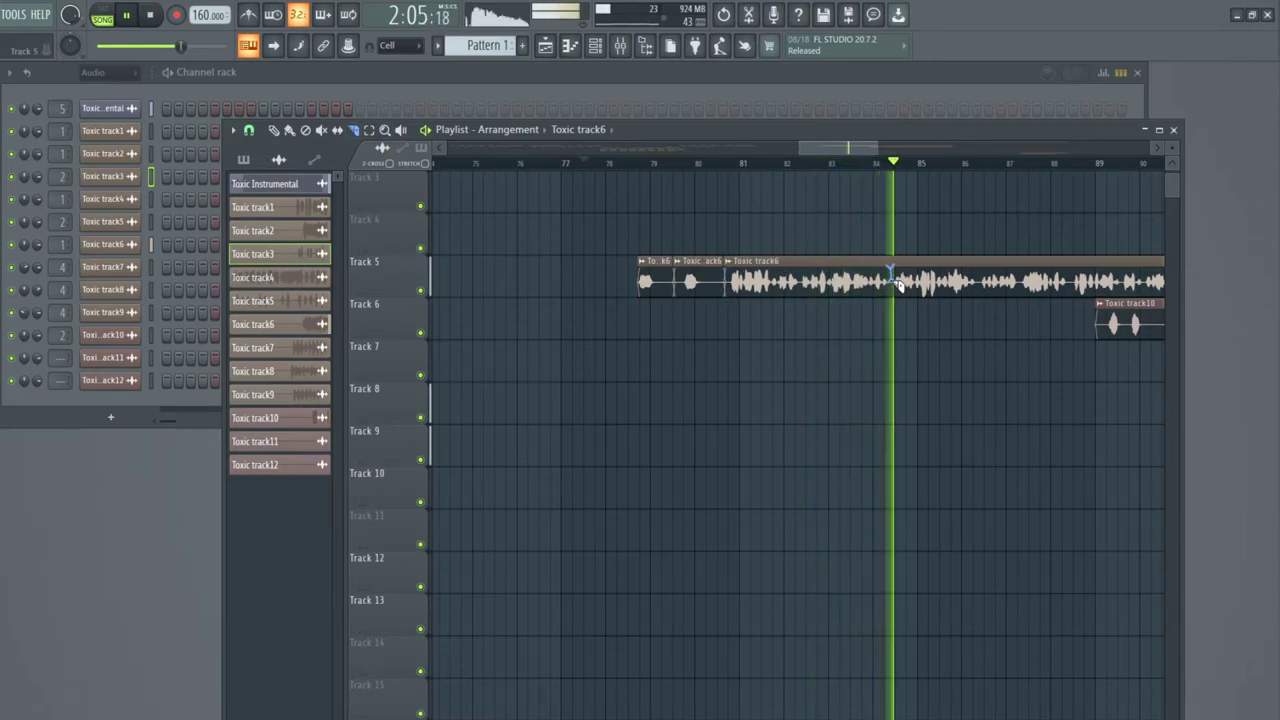
{"action": "left_click", "coordinate": [978, 280]}
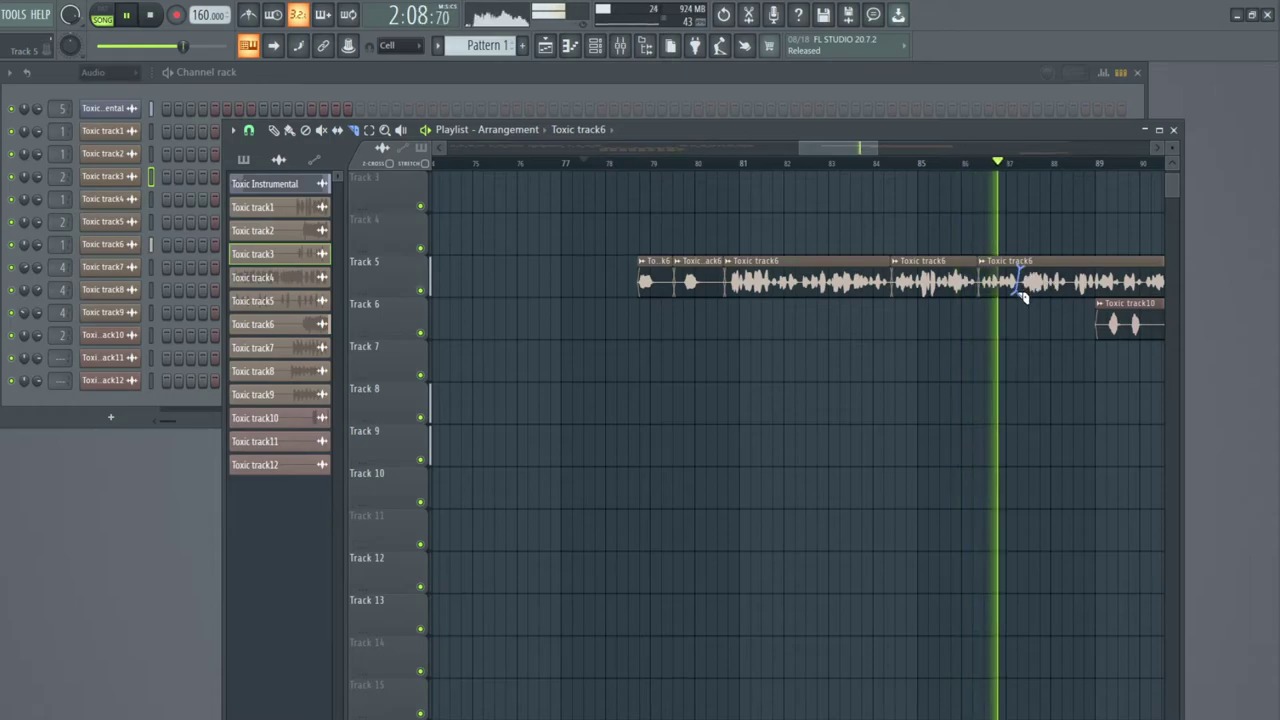
{"action": "left_click", "coordinate": [1020, 280]}
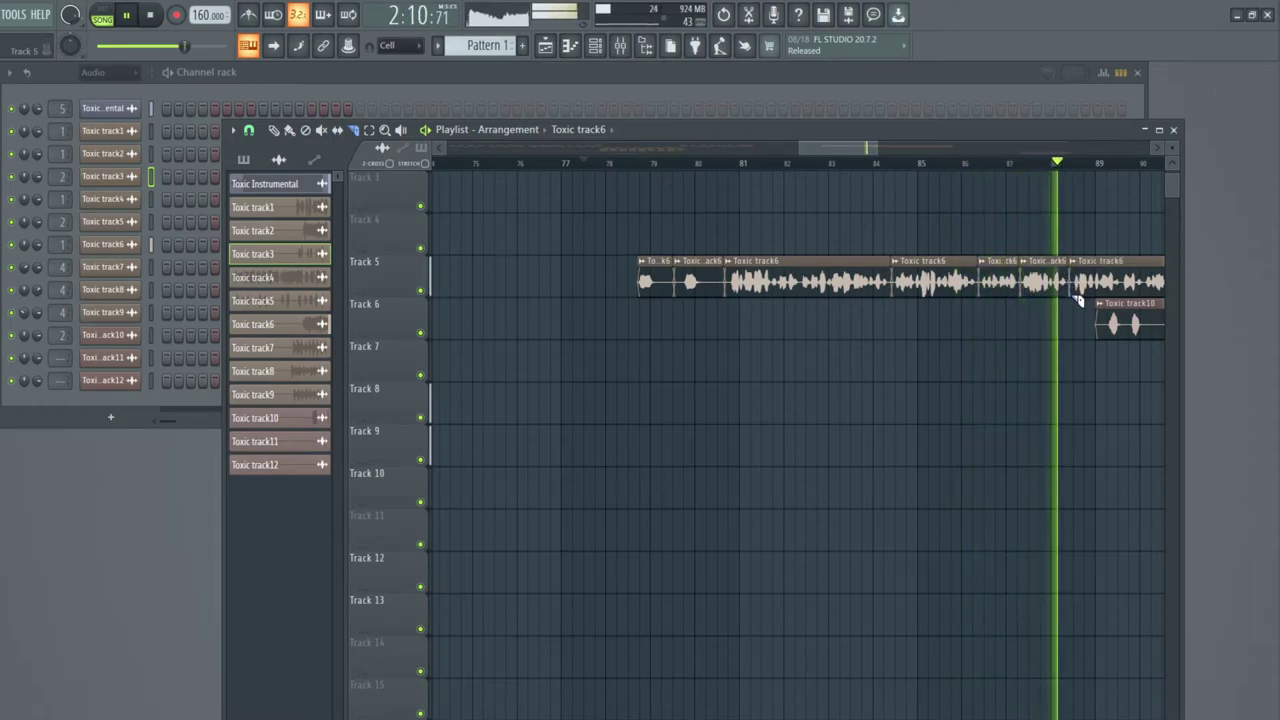
Slice the Toxic track10 clip between its phrases from bar 89 to bar 93.
{"action": "left_click_drag", "start_coordinate": [855, 148], "coordinate": [898, 148]}
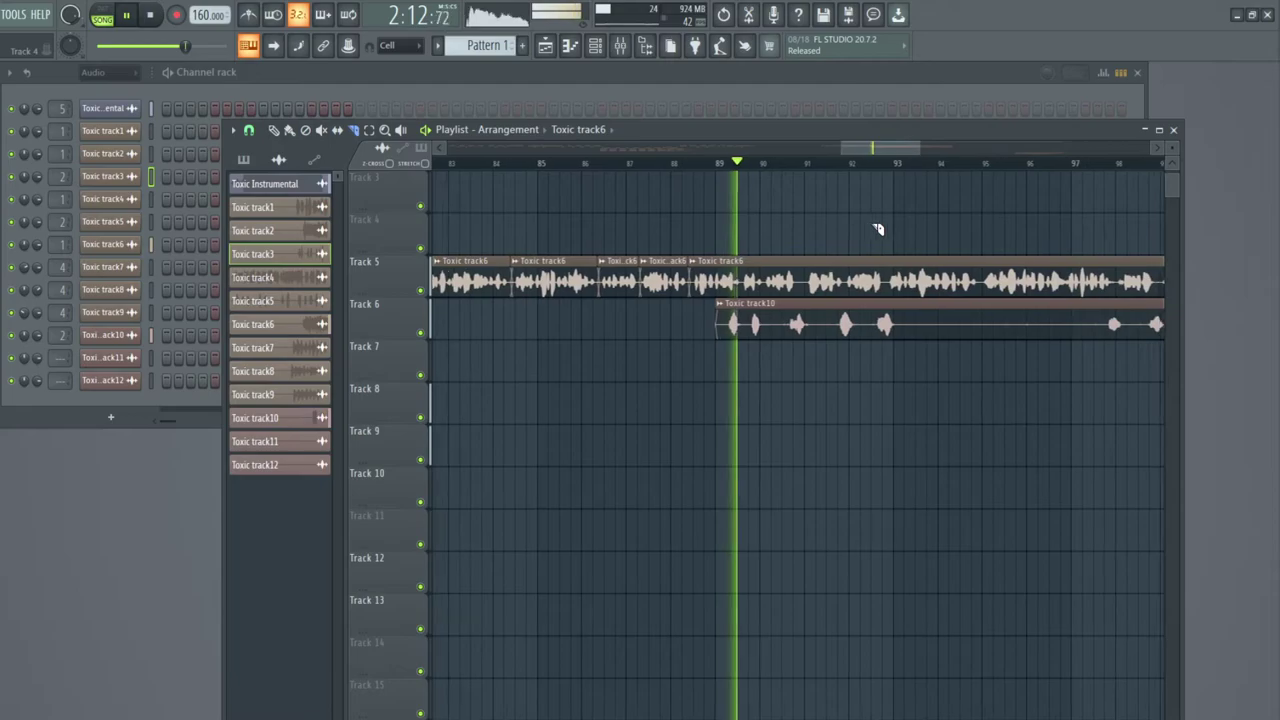
{"action": "left_click", "coordinate": [740, 324]}
{"action": "left_click", "coordinate": [772, 330]}
{"action": "left_click", "coordinate": [813, 324]}
{"action": "left_click", "coordinate": [866, 324]}
Slice Toxic track6 near bars 91, 93 and 95, and Toxic track10 before its phrase near bar 98.
{"action": "left_click", "coordinate": [795, 282]}
{"action": "left_click", "coordinate": [877, 282]}
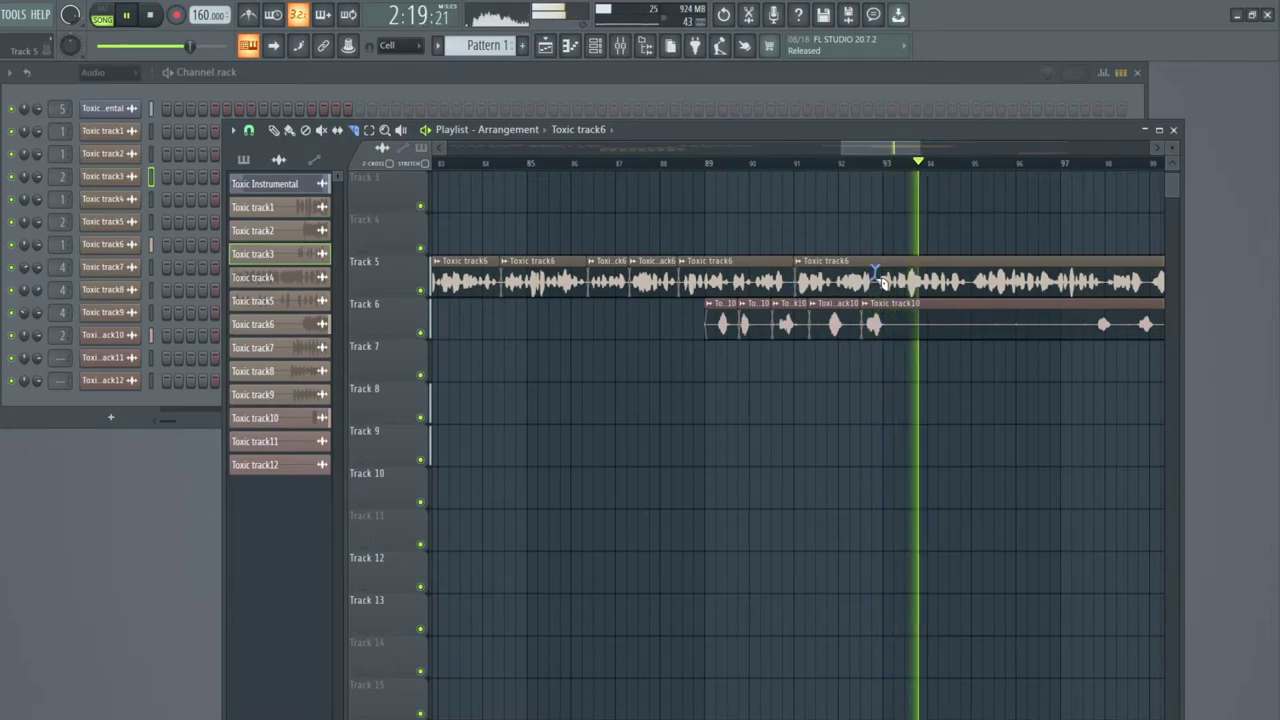
{"action": "left_click", "coordinate": [1093, 324]}
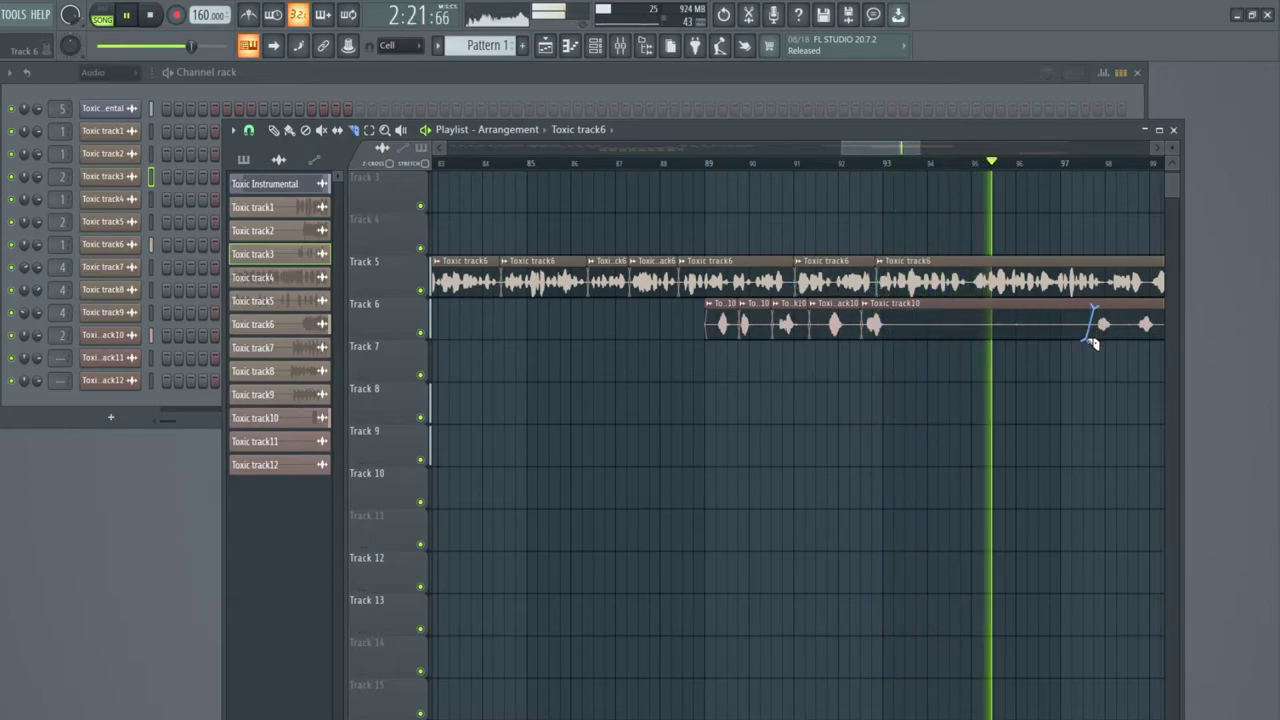
{"action": "left_click", "coordinate": [972, 284]}
Slice Toxic track10 between its phrases from bar 98 to bar 101, and cut the remaining Toxic track6 clip.
{"action": "left_click_drag", "start_coordinate": [872, 149], "coordinate": [910, 152]}
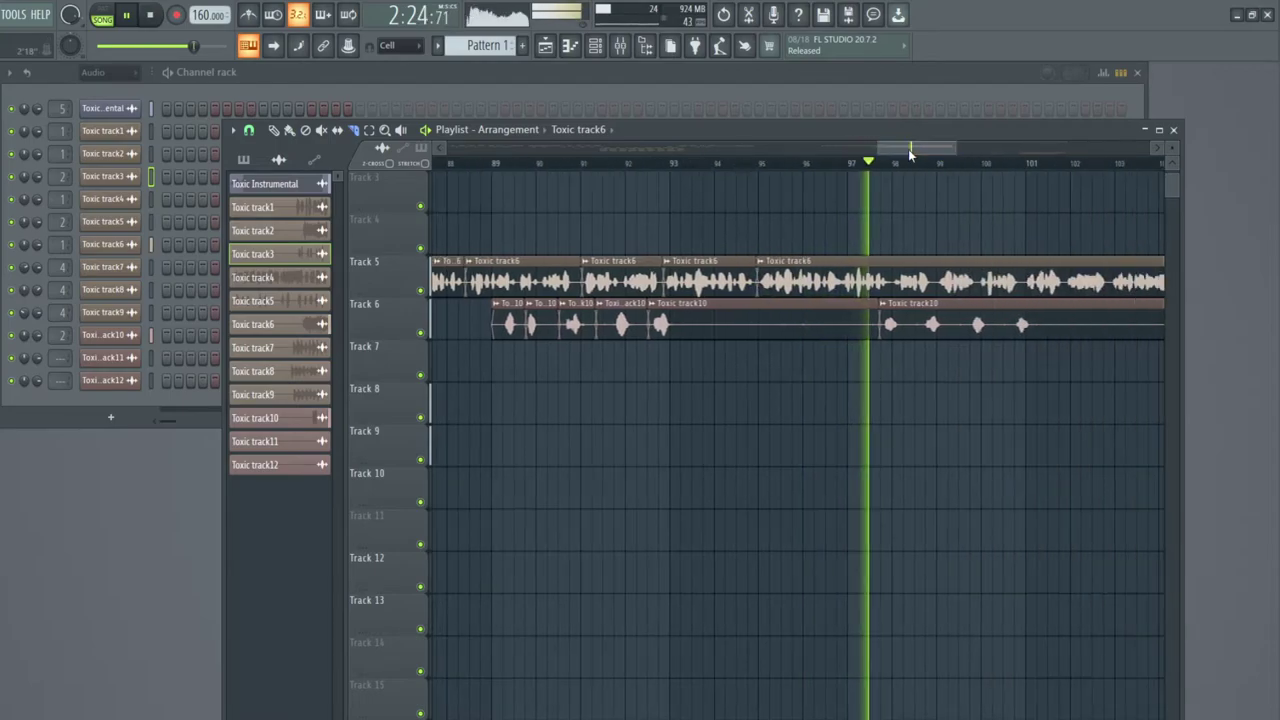
{"action": "left_click", "coordinate": [793, 322]}
{"action": "left_click", "coordinate": [836, 324]}
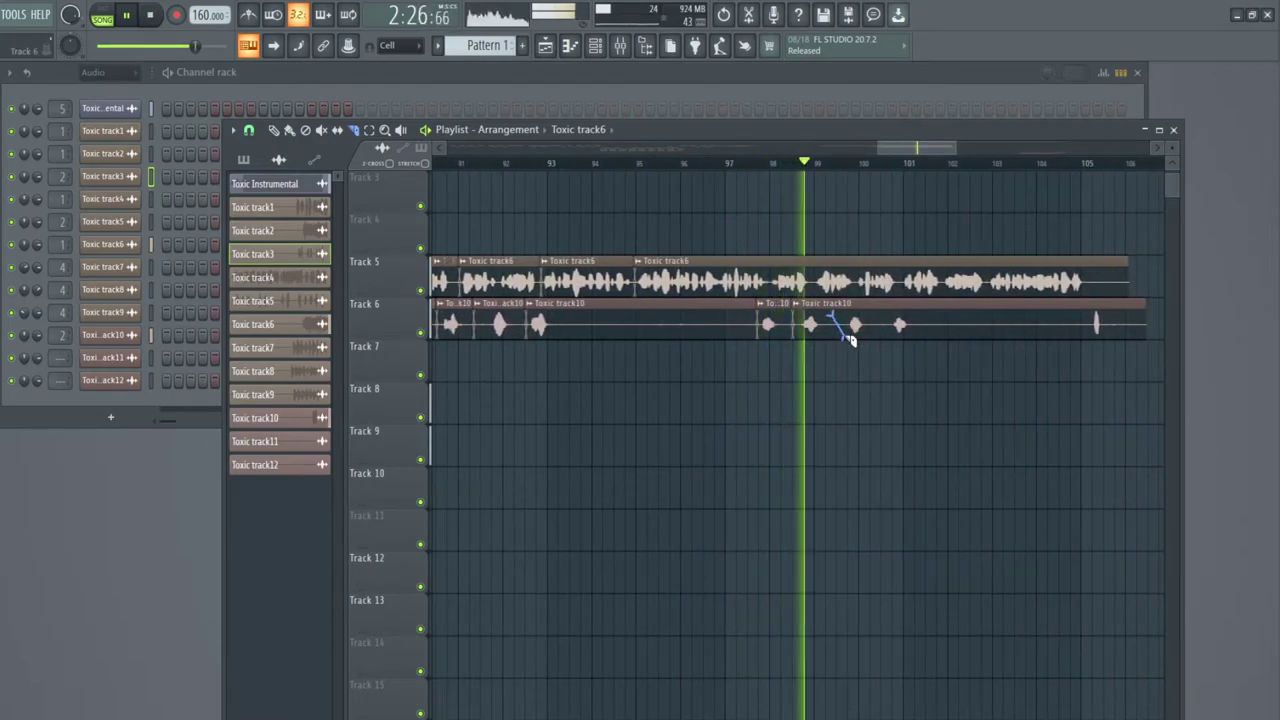
{"action": "left_click", "coordinate": [878, 324]}
{"action": "left_click_drag", "start_coordinate": [922, 313], "coordinate": [950, 345]}
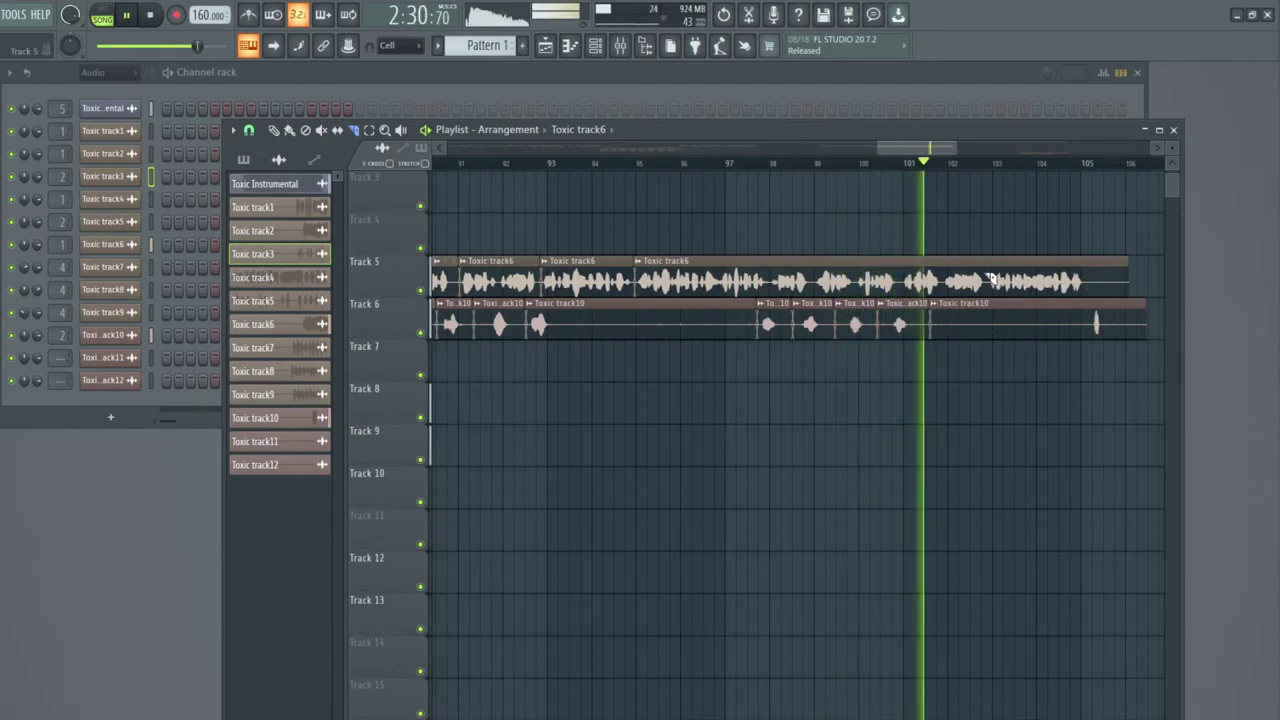
{"action": "mouse_move", "coordinate": [986, 274]}
{"action": "left_mouse_down"}
{"action": "mouse_move", "coordinate": [991, 292]}
{"action": "mouse_move", "coordinate": [947, 297]}
{"action": "mouse_move", "coordinate": [816, 292]}
{"action": "mouse_move", "coordinate": [771, 276]}
{"action": "mouse_move", "coordinate": [777, 290]}
{"action": "left_mouse_up"}
Replay from around bar 77 and trim the silence around the first two Toxic track6 phrases between bars 78 and 80.
{"action": "left_click_drag", "start_coordinate": [939, 145], "coordinate": [853, 154]}
{"action": "key", "text": "space"}
{"action": "key", "text": "space"}
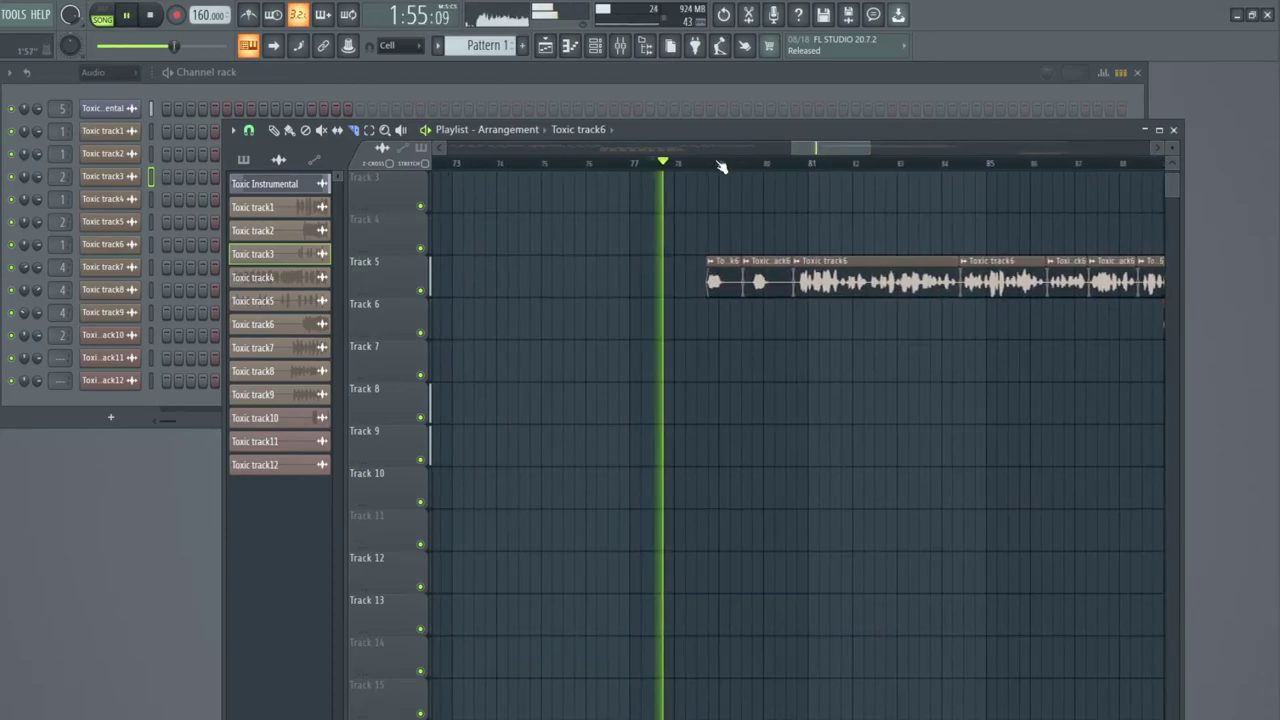
{"action": "scroll", "coordinate": [720, 163], "scroll_direction": "up", "scroll_amount": 4}
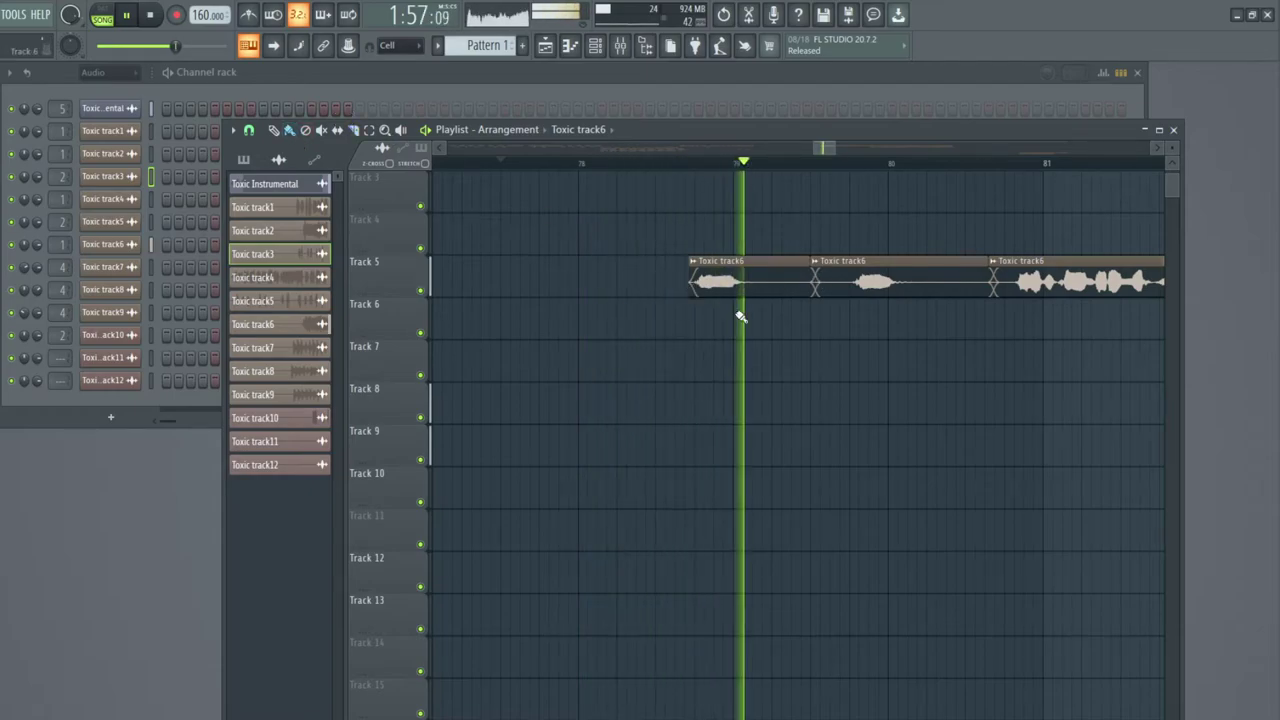
{"action": "left_click_drag", "start_coordinate": [813, 268], "coordinate": [852, 272]}
{"action": "key", "text": "space"}
{"action": "key", "text": "space"}
{"action": "left_click_drag", "start_coordinate": [978, 263], "coordinate": [910, 272]}
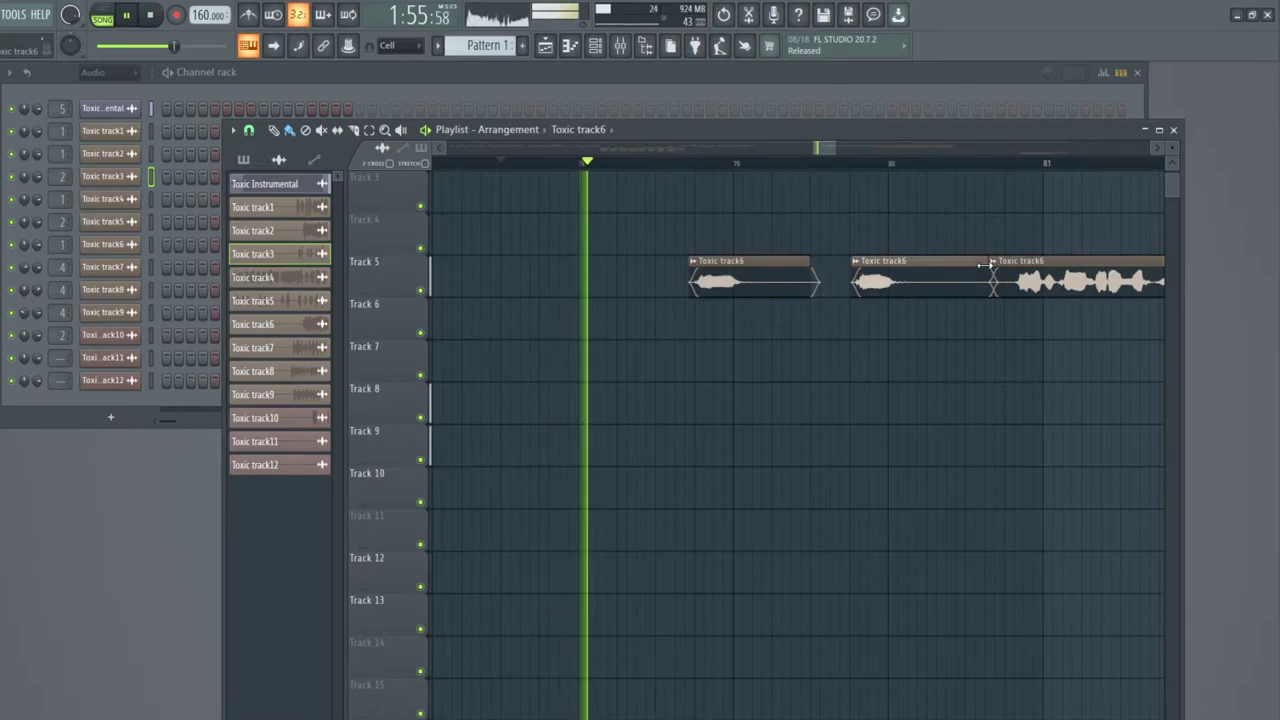
{"action": "left_click_drag", "start_coordinate": [822, 279], "coordinate": [690, 276]}
Trim the start of the Toxic track6 phrase before bar 81 and open a gap between its phrases after bar 82.
{"action": "left_click_drag", "start_coordinate": [831, 149], "coordinate": [846, 149]}
{"action": "left_click_drag", "start_coordinate": [508, 289], "coordinate": [527, 289]}
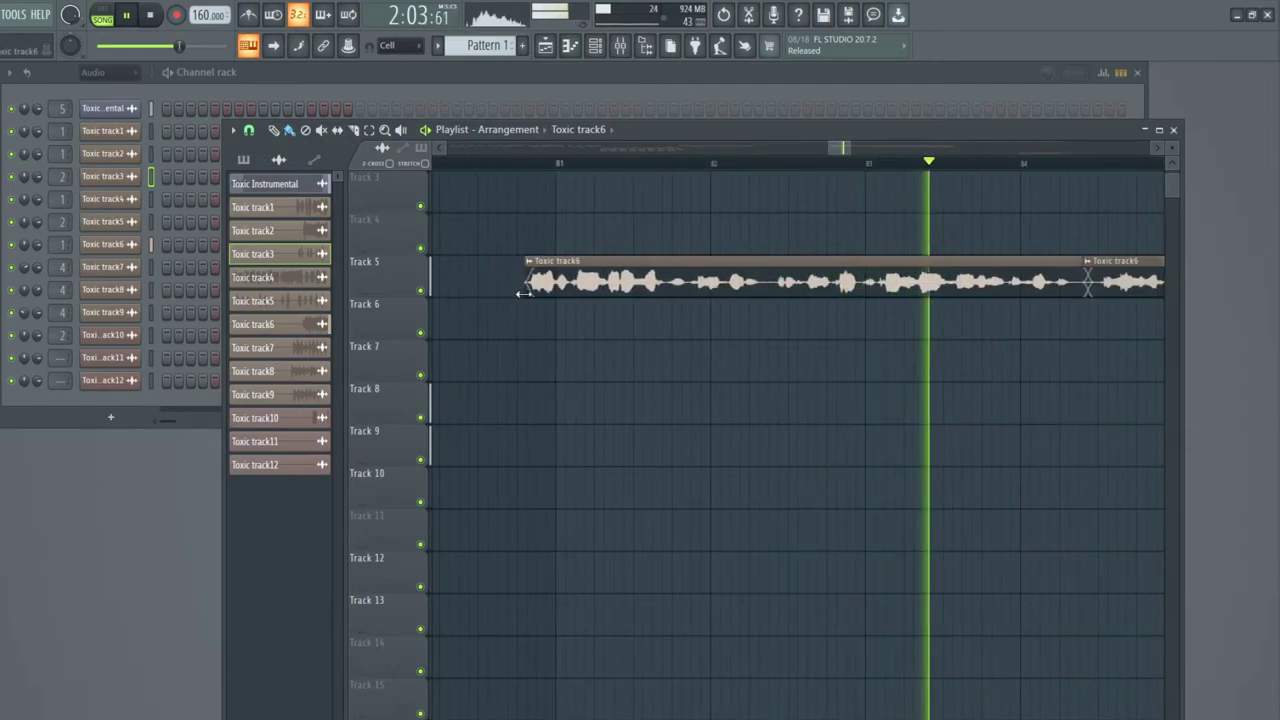
{"action": "left_click", "coordinate": [514, 163]}
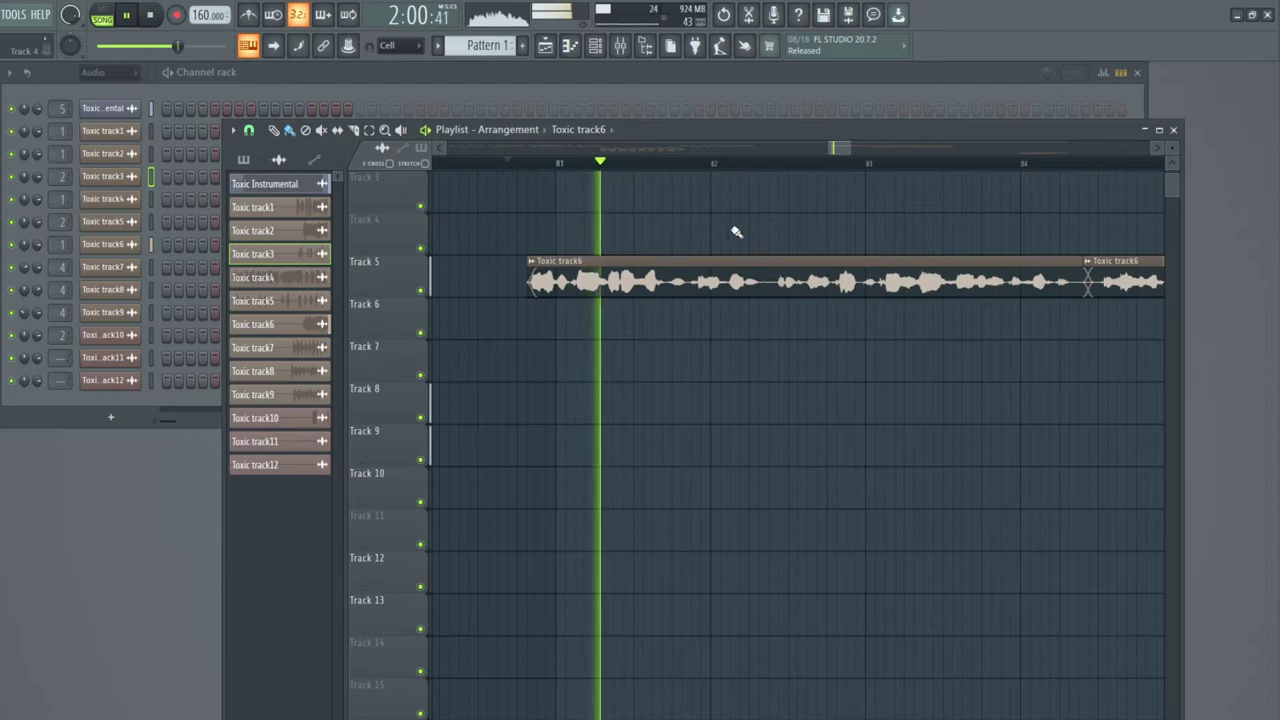
{"action": "left_click_drag", "start_coordinate": [838, 152], "coordinate": [846, 152]}
{"action": "key", "text": "space"}
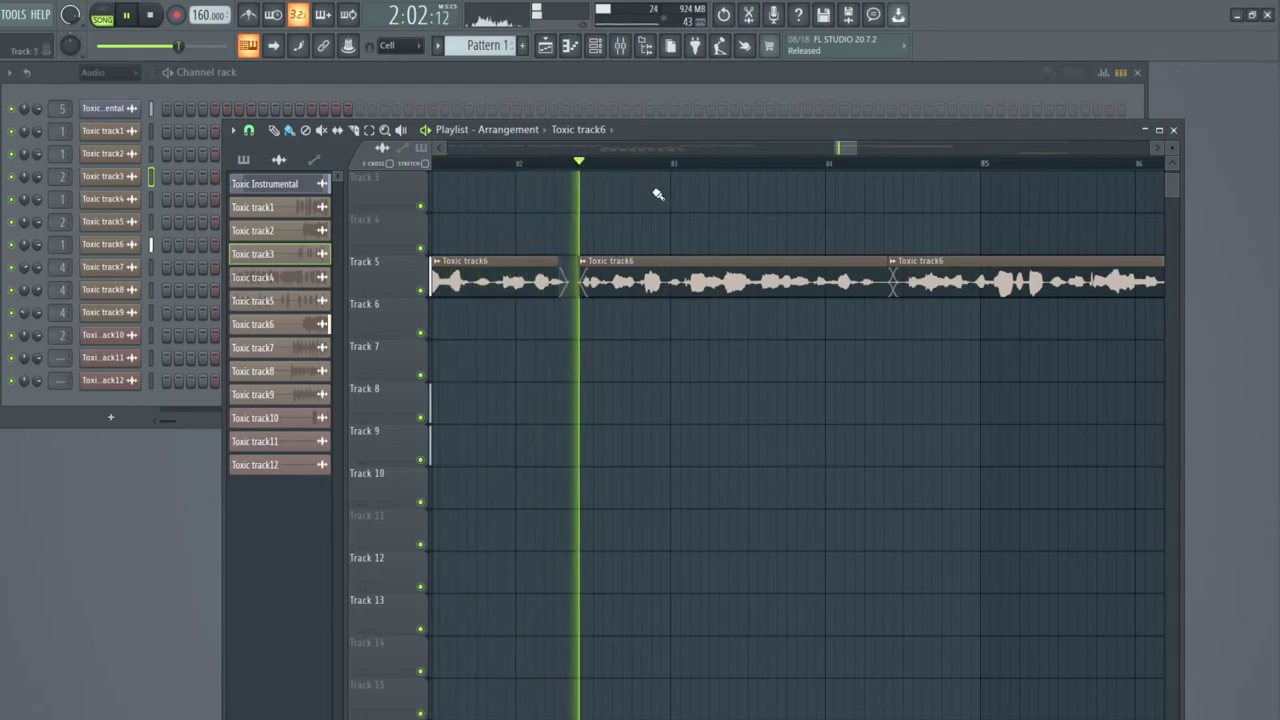
Trim the silence between the Toxic track6 phrases after bar 84 and replay from bar 84.
{"action": "left_click_drag", "start_coordinate": [887, 268], "coordinate": [904, 291]}
{"action": "key", "text": "space"}
{"action": "left_click", "coordinate": [815, 160]}
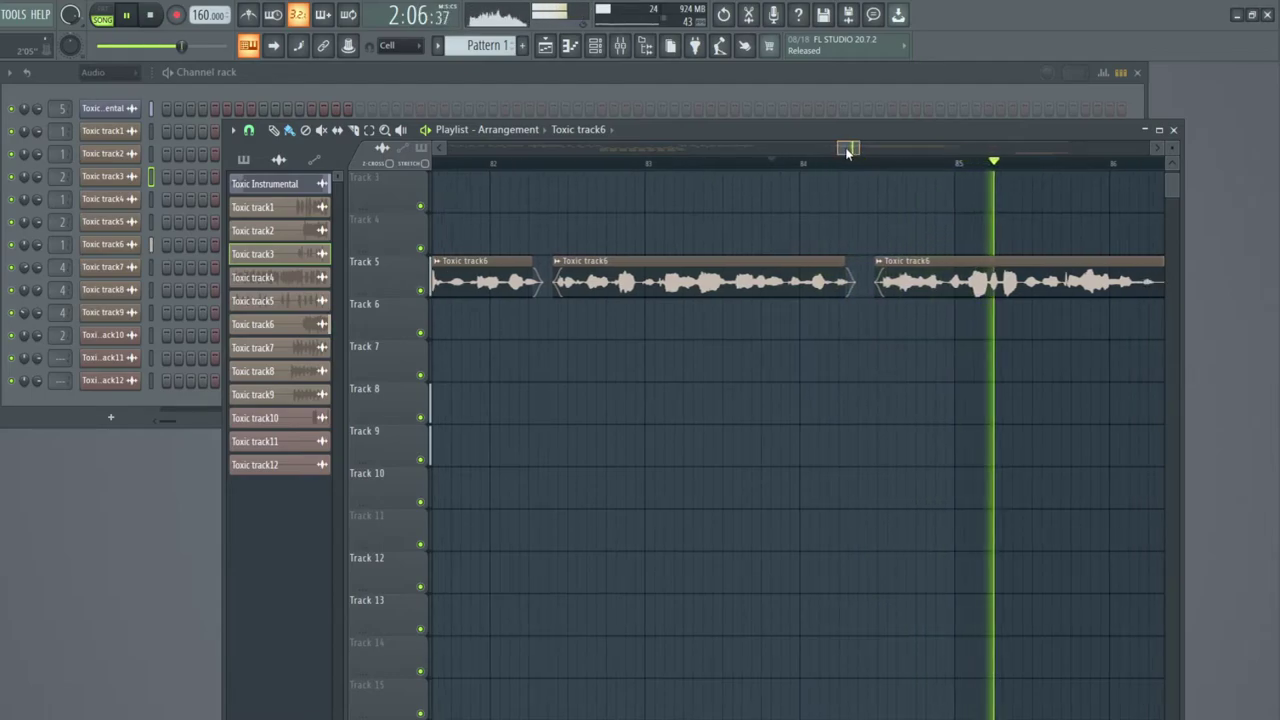
Trim the silence before the Toxic track6 phrases that start after bars 87 and 88.
{"action": "key", "text": "space"}
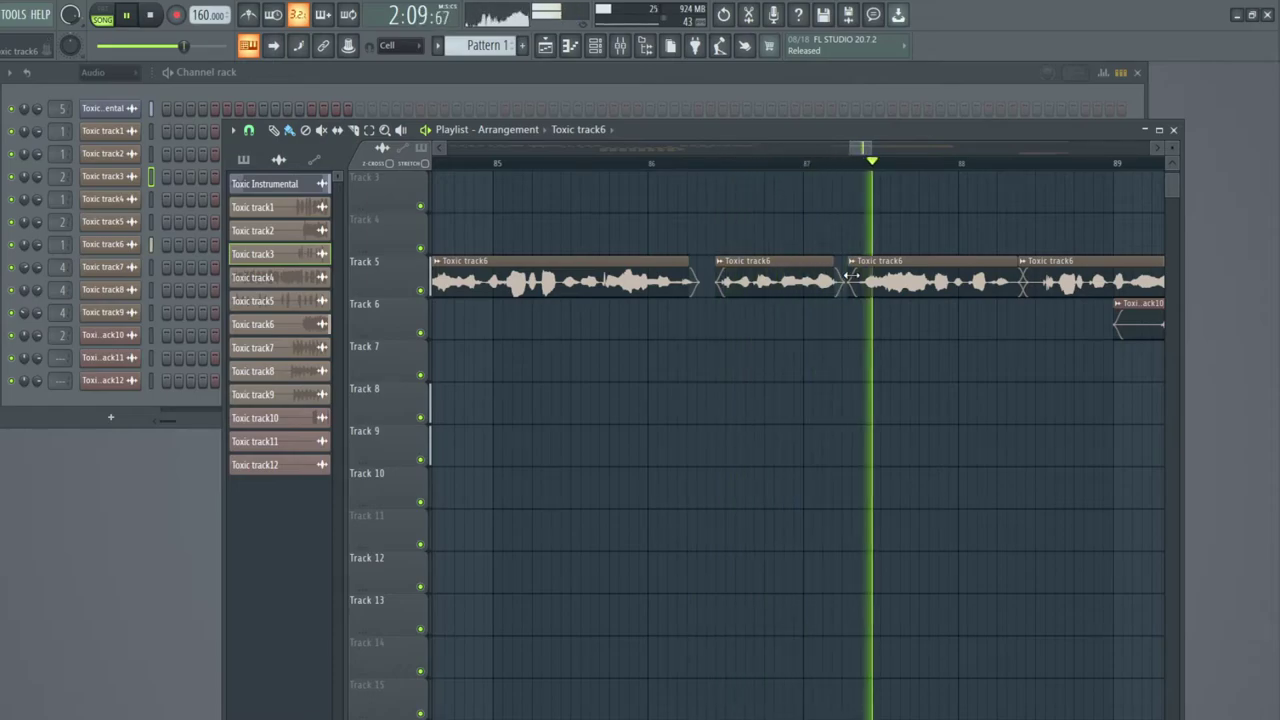
{"action": "left_click_drag", "start_coordinate": [851, 275], "coordinate": [857, 275]}
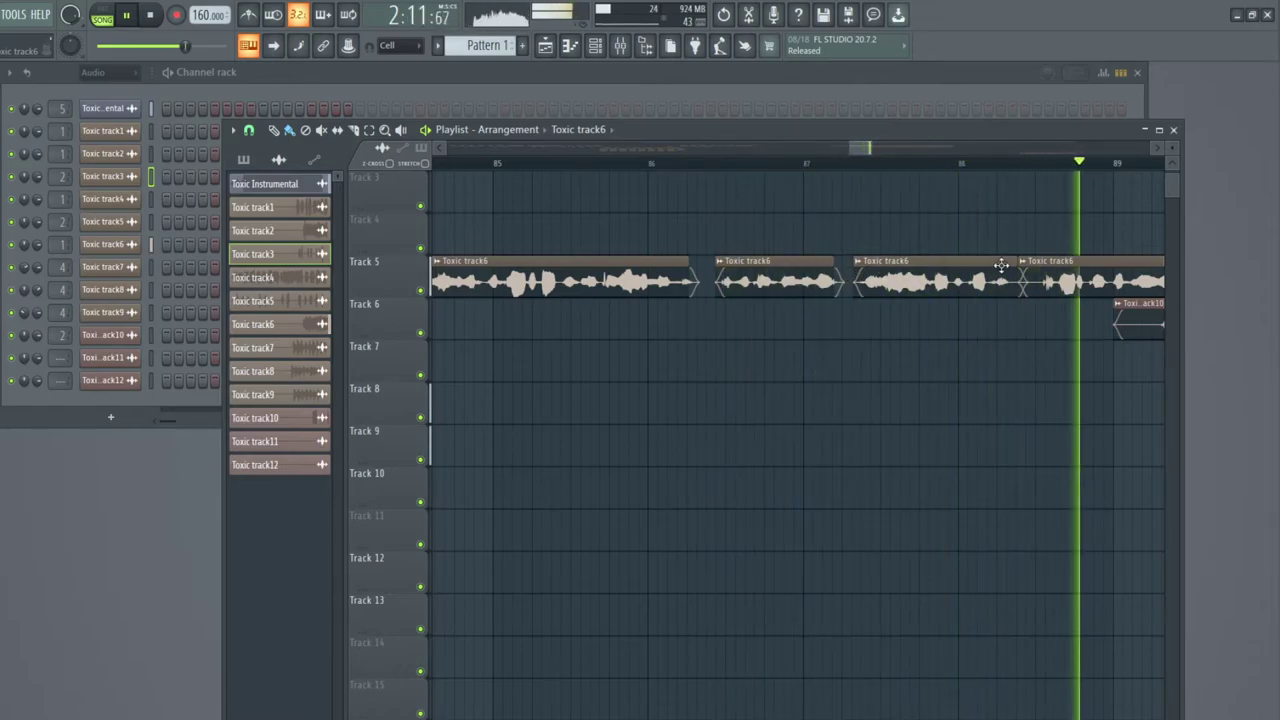
{"action": "left_click_drag", "start_coordinate": [1021, 270], "coordinate": [1036, 268]}
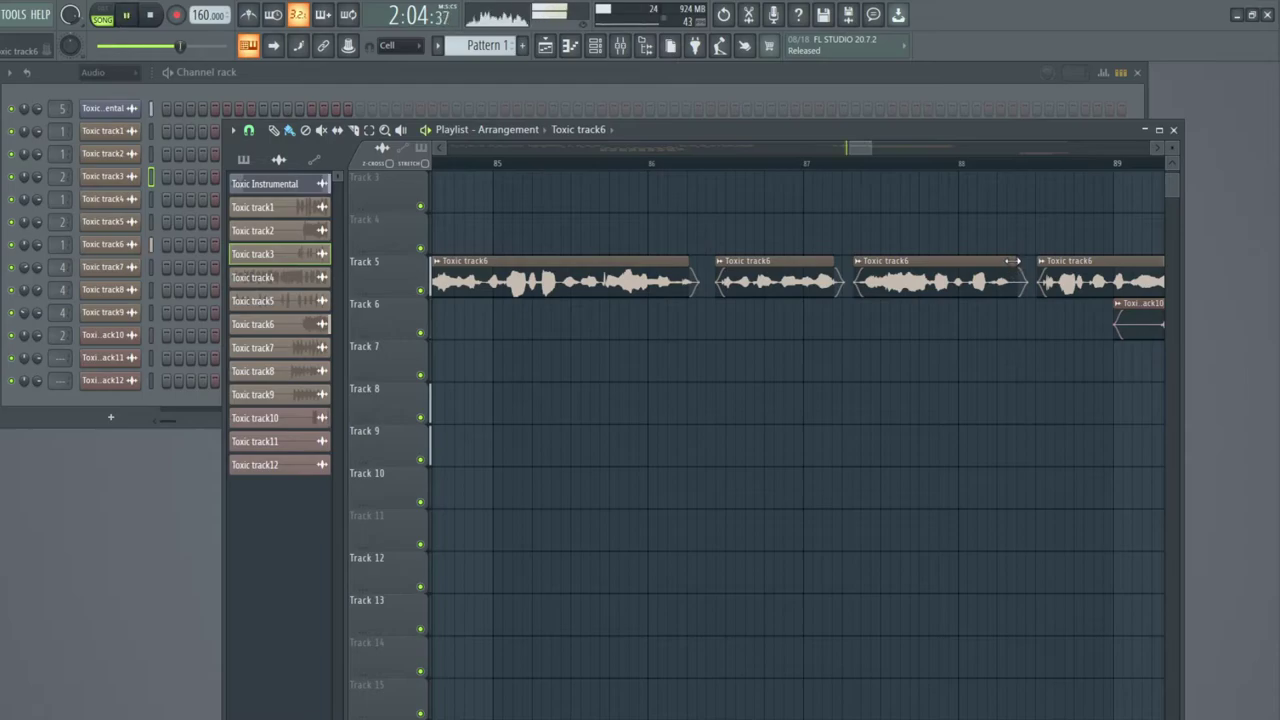
Trim the silence around the first two Toxic track10 phrases after bar 89 and before the third.
{"action": "left_click_drag", "start_coordinate": [863, 147], "coordinate": [880, 150]}
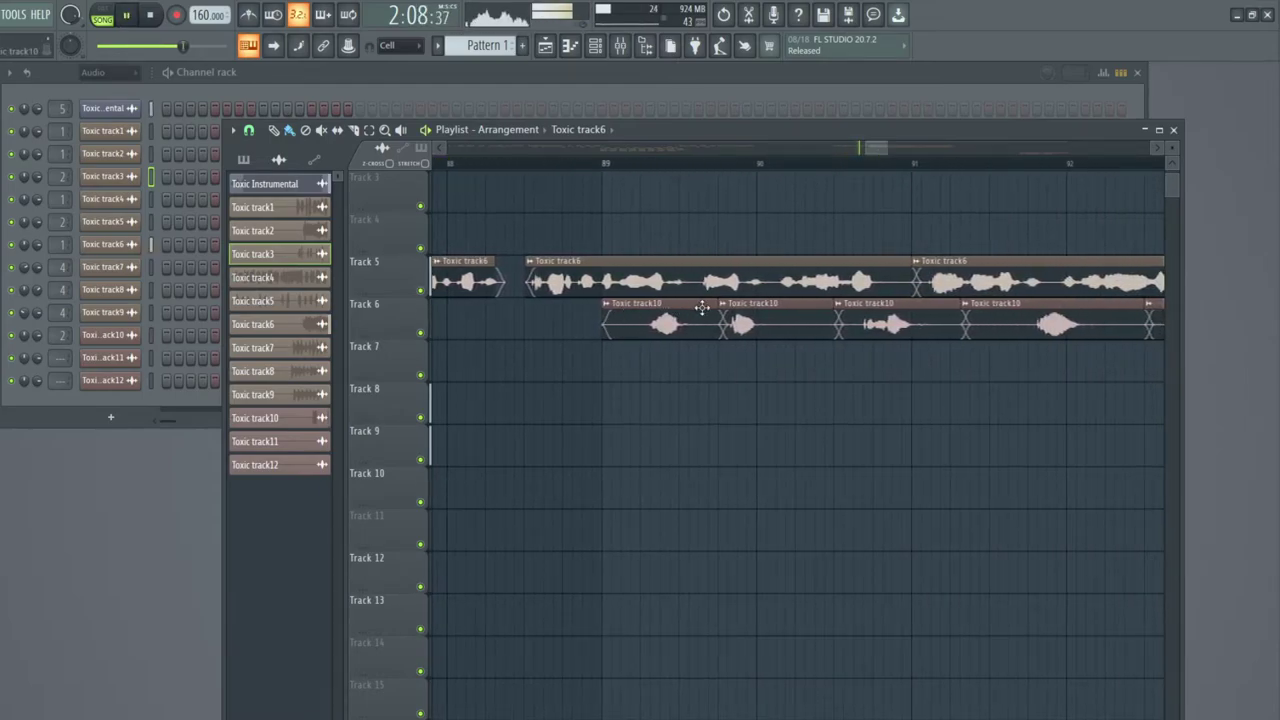
{"action": "left_click_drag", "start_coordinate": [617, 327], "coordinate": [675, 324]}
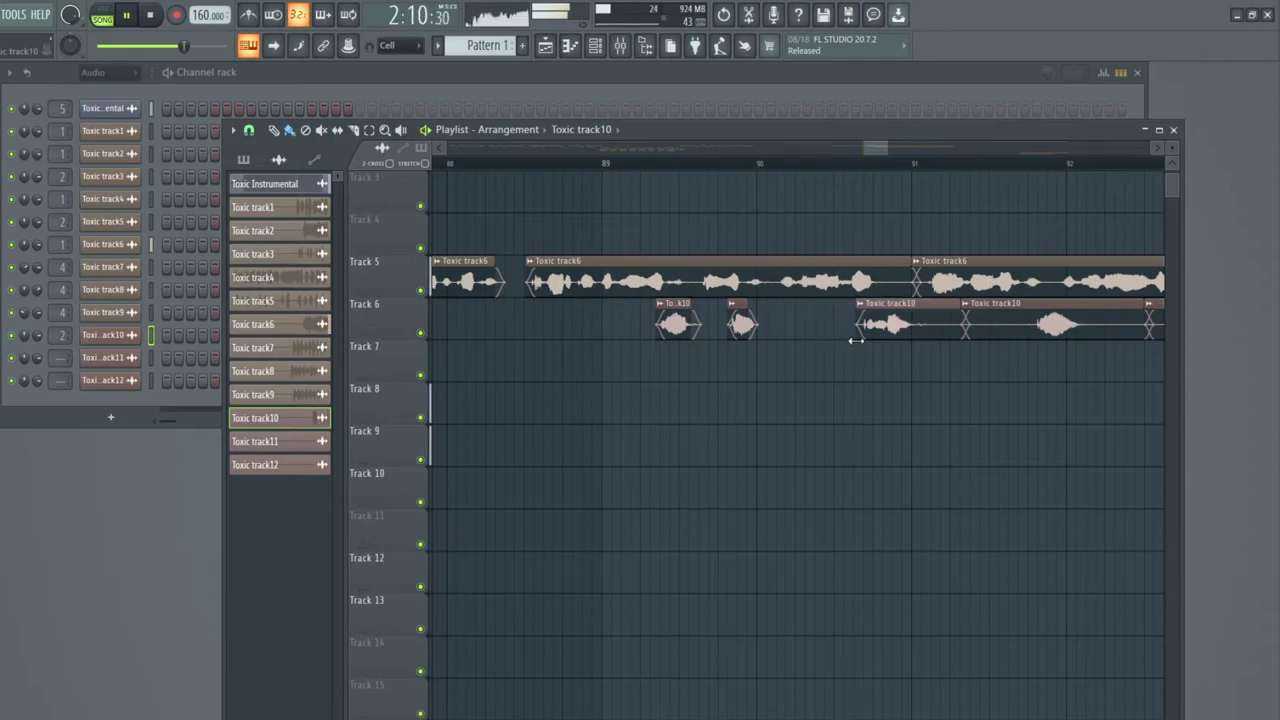
Adjust the timing of the first Toxic track10 phrase after bar 89 and shorten its end, replaying to check it.
{"action": "scroll", "coordinate": [697, 163], "scroll_direction": "up", "scroll_amount": 3}
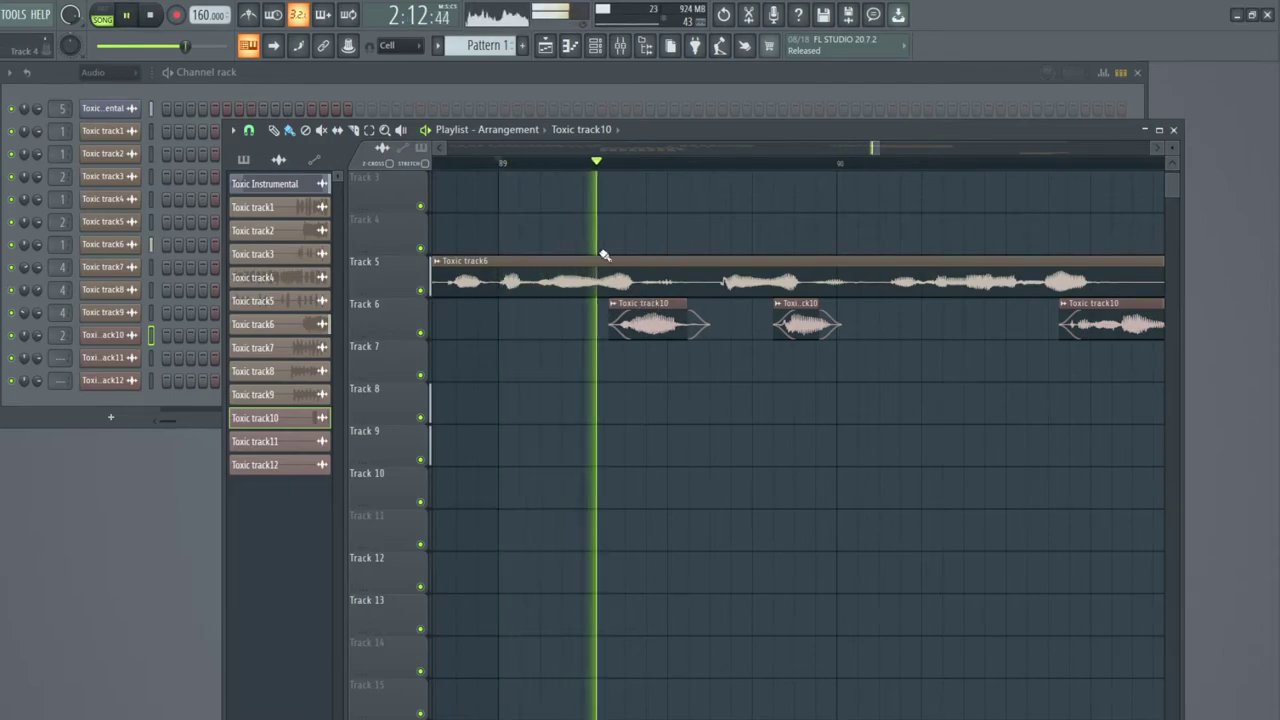
{"action": "left_click_drag", "start_coordinate": [660, 303], "coordinate": [648, 303]}
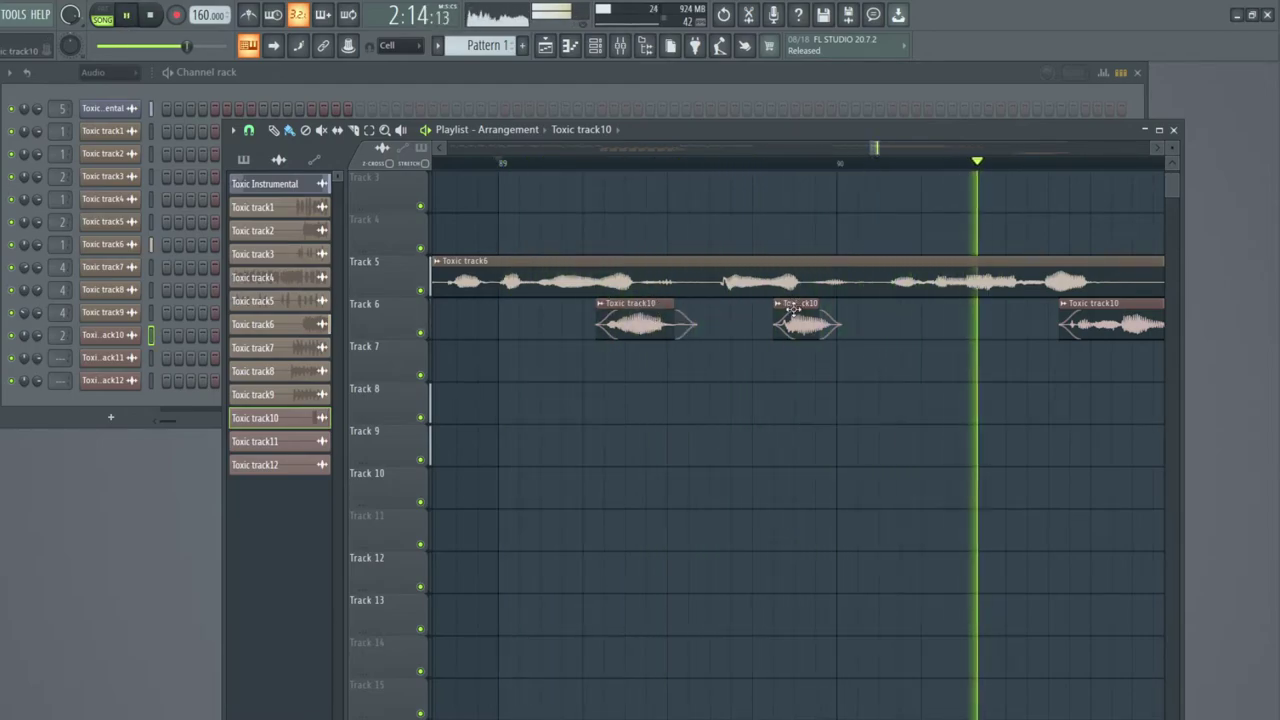
{"action": "key", "text": "space"}
{"action": "key", "text": "space"}
{"action": "left_click_drag", "start_coordinate": [671, 303], "coordinate": [602, 339]}
{"action": "key", "text": "space"}
{"action": "key", "text": "space"}
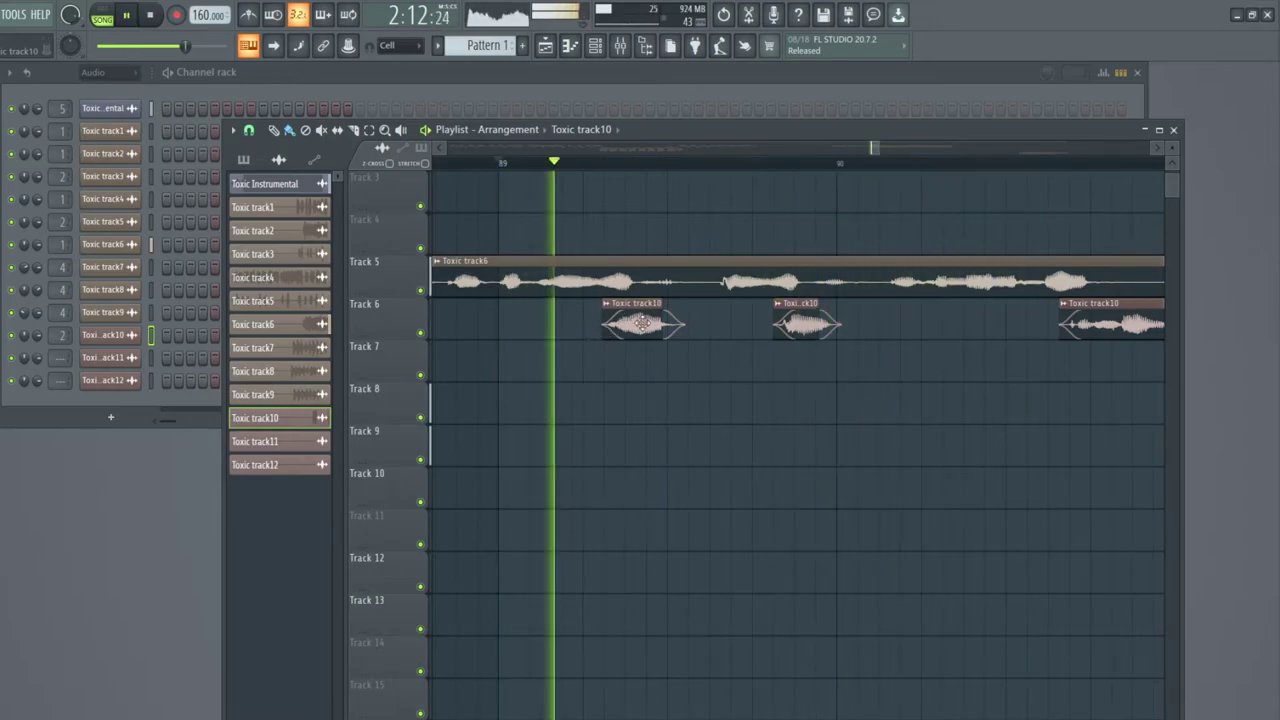
Split the Toxic track6 clip between bars 89 and 90, trim the silence before the cut and replay.
{"action": "key", "text": "space"}
{"action": "key", "text": "space"}
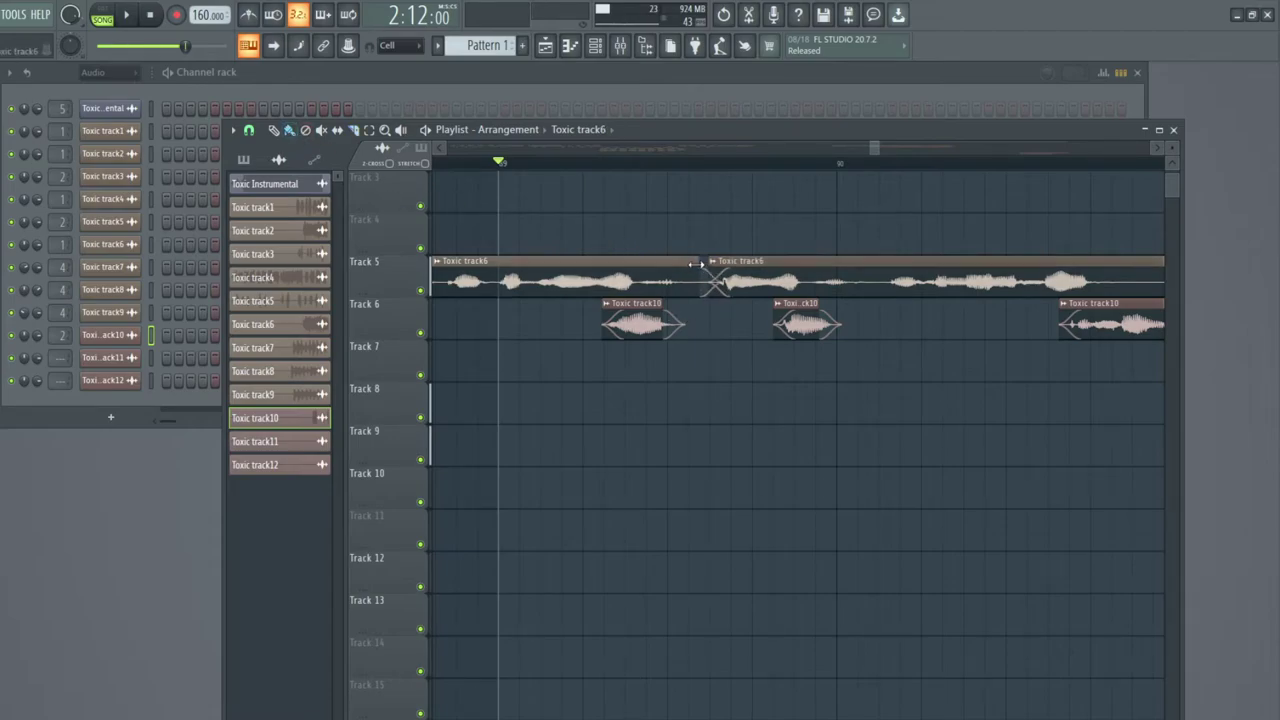
{"action": "key", "text": "space"}
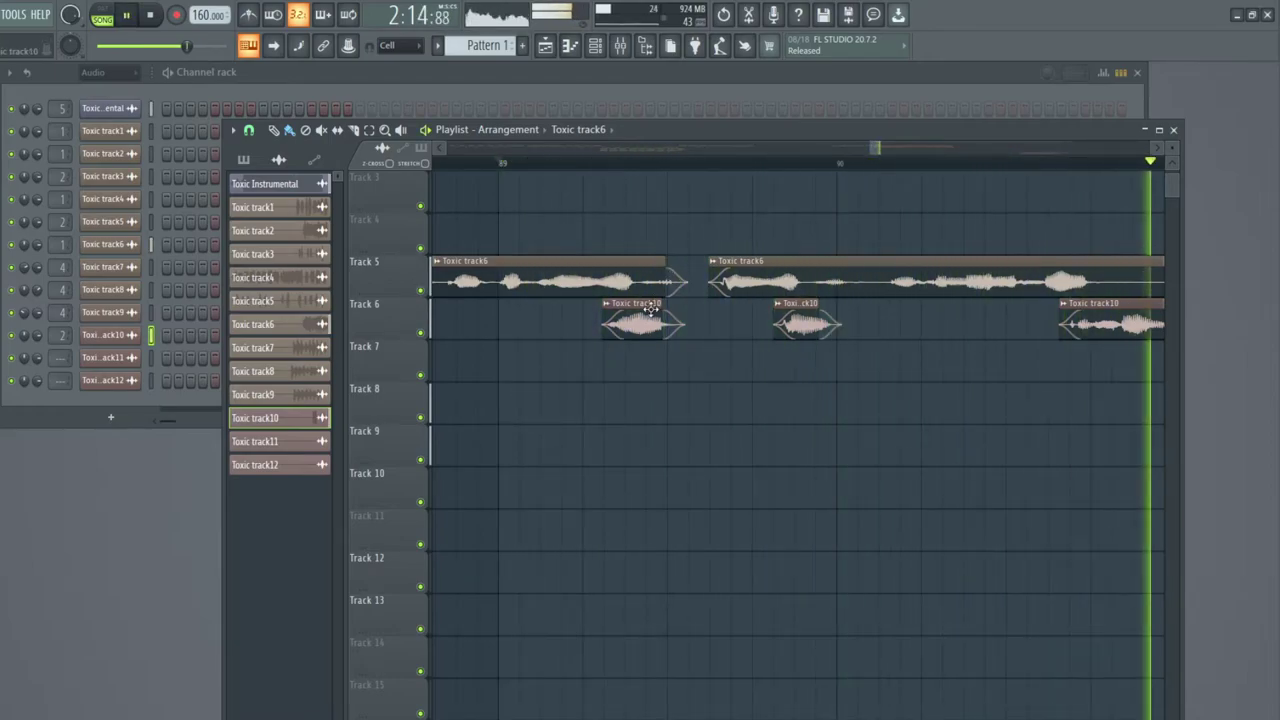
{"action": "key", "text": "space"}
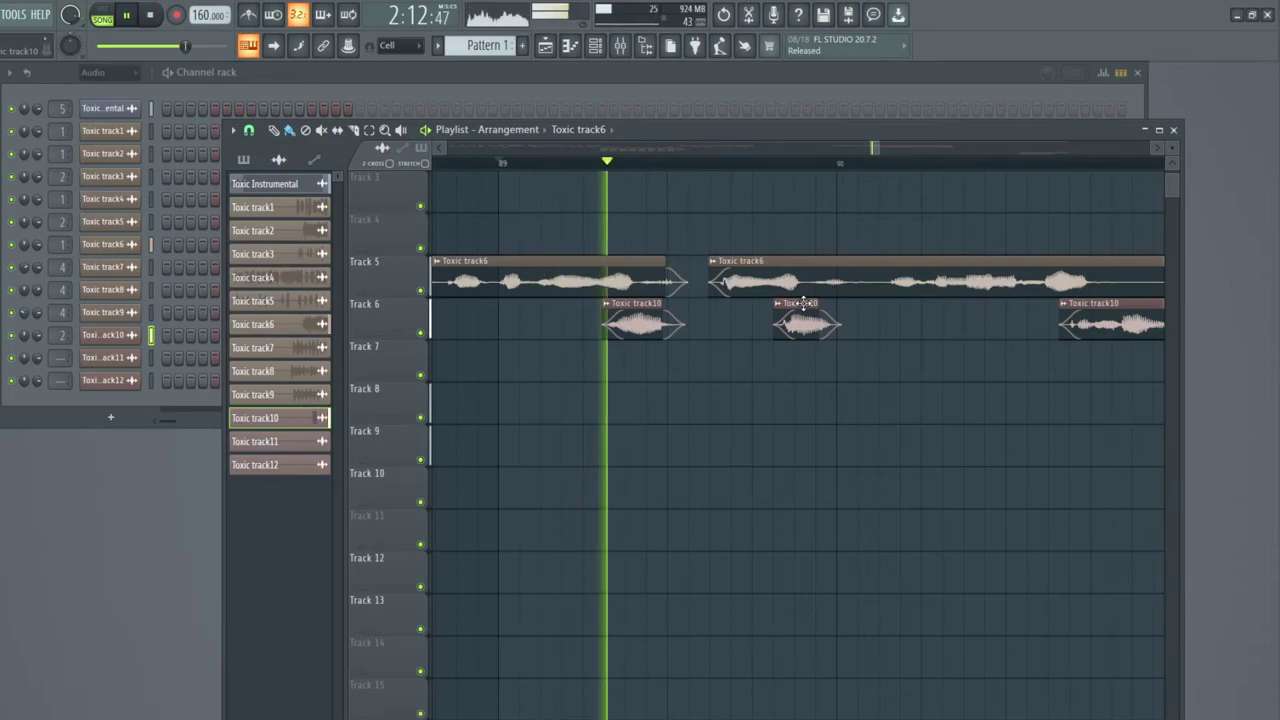
Nudge the second Toxic track10 phrase after bar 89 slightly later and the first one slightly earlier.
{"action": "left_click_drag", "start_coordinate": [803, 302], "coordinate": [806, 302]}
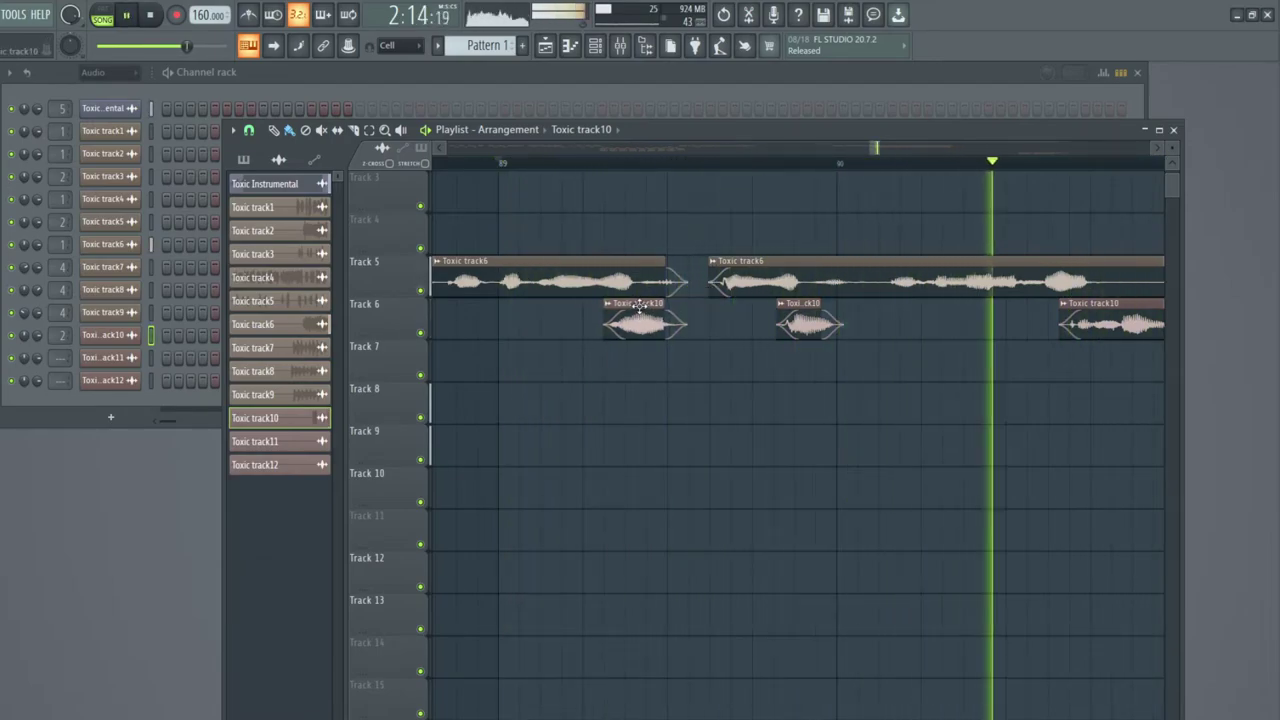
{"action": "left_click_drag", "start_coordinate": [640, 307], "coordinate": [637, 307]}
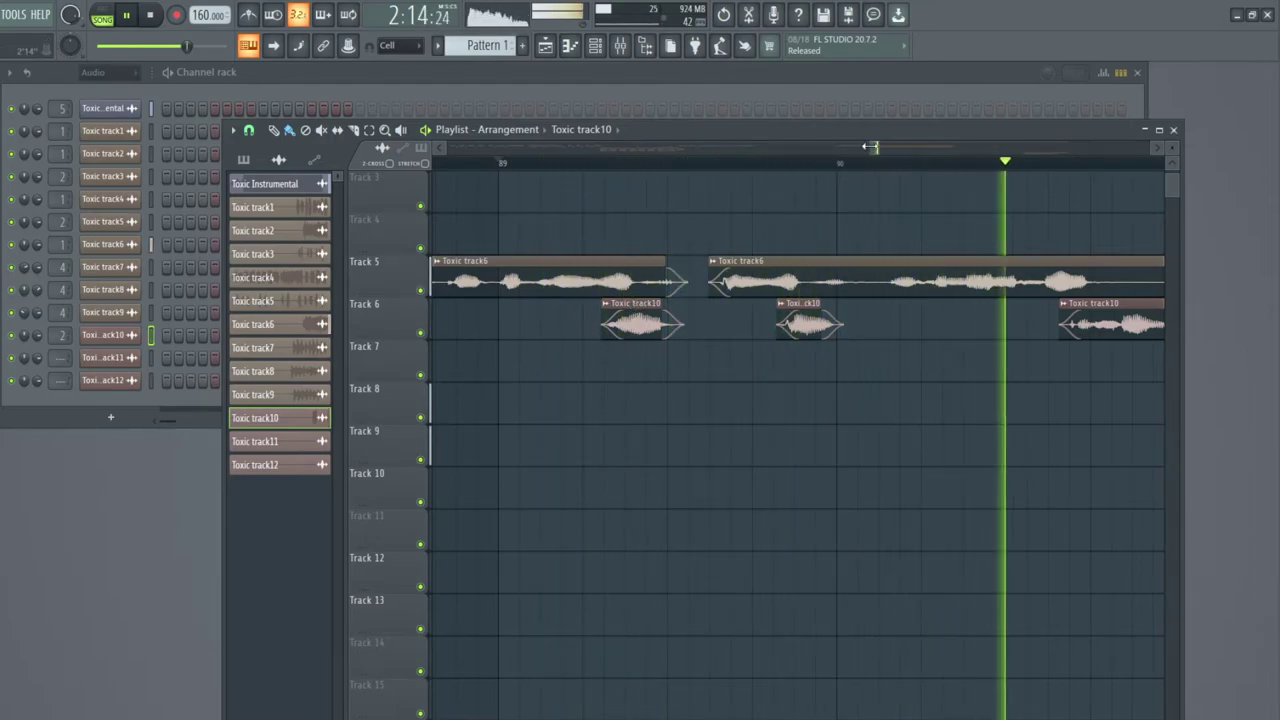
{"action": "key", "text": "space"}
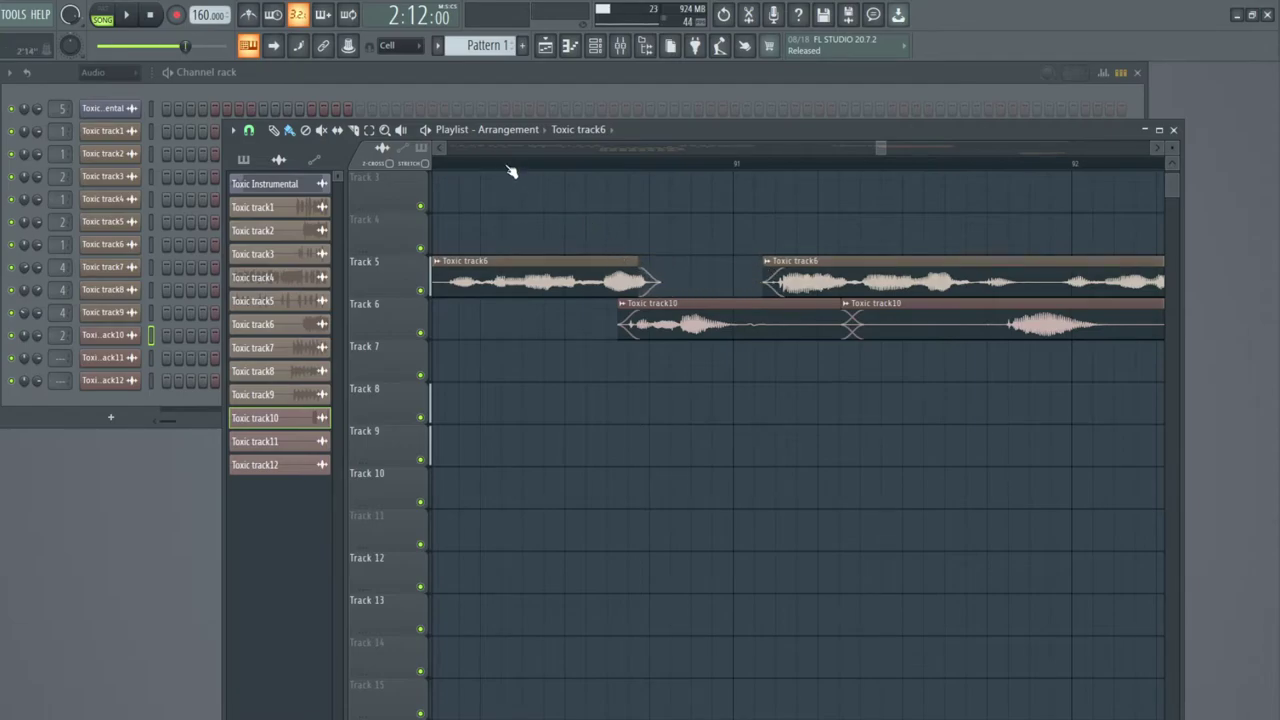
Trim the silence around the Toxic track10 phrases just before bars 91 and 92 and replay the section.
{"action": "left_click_drag", "start_coordinate": [858, 305], "coordinate": [722, 312]}
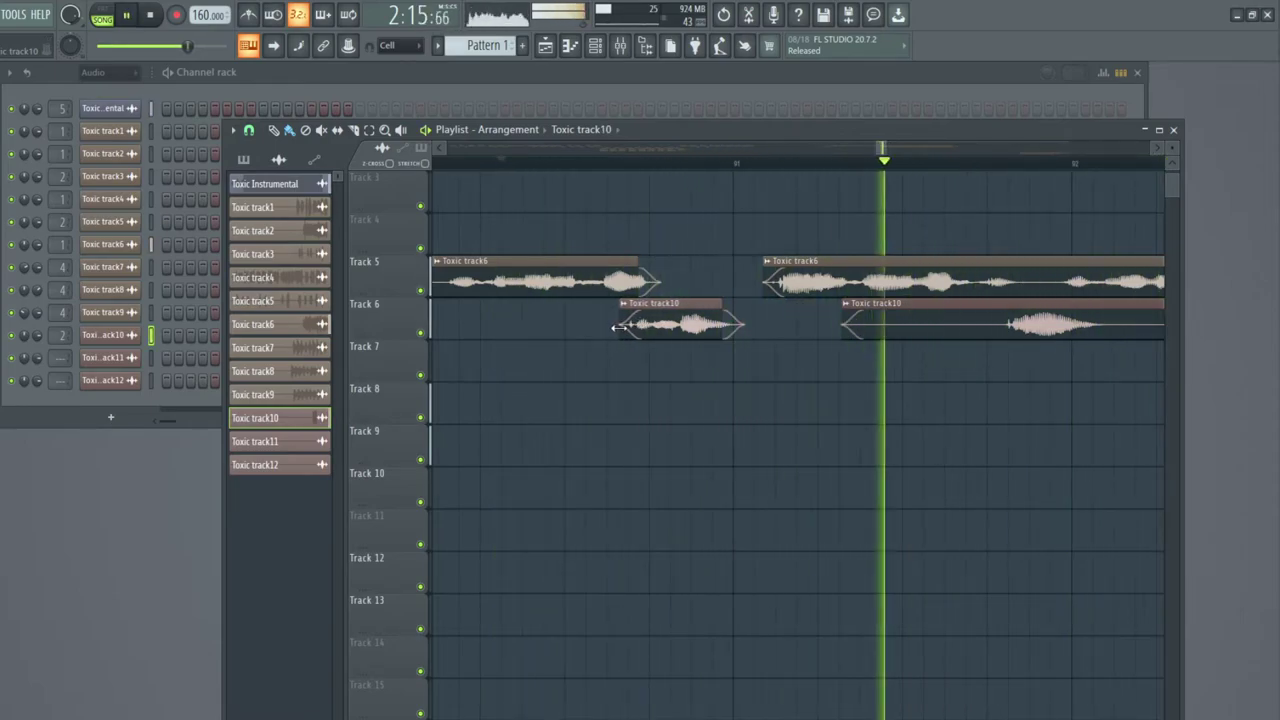
{"action": "left_click_drag", "start_coordinate": [840, 331], "coordinate": [997, 336]}
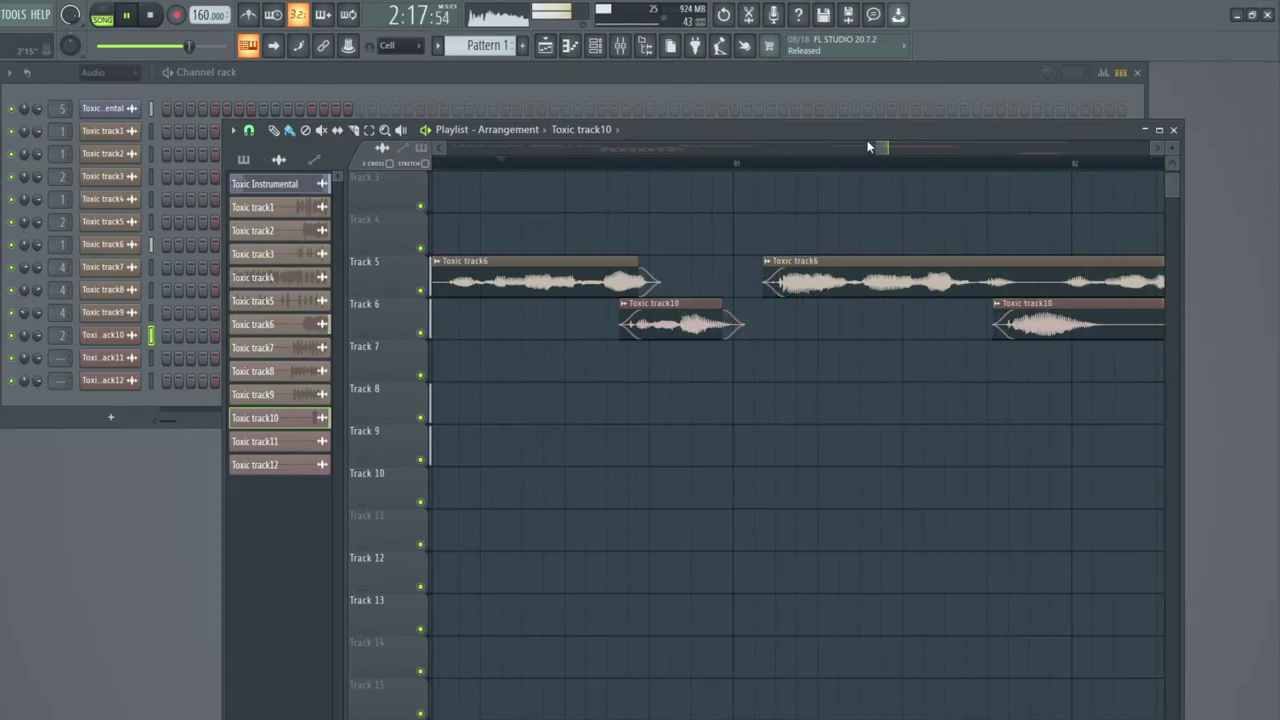
{"action": "left_click_drag", "start_coordinate": [881, 149], "coordinate": [888, 152]}
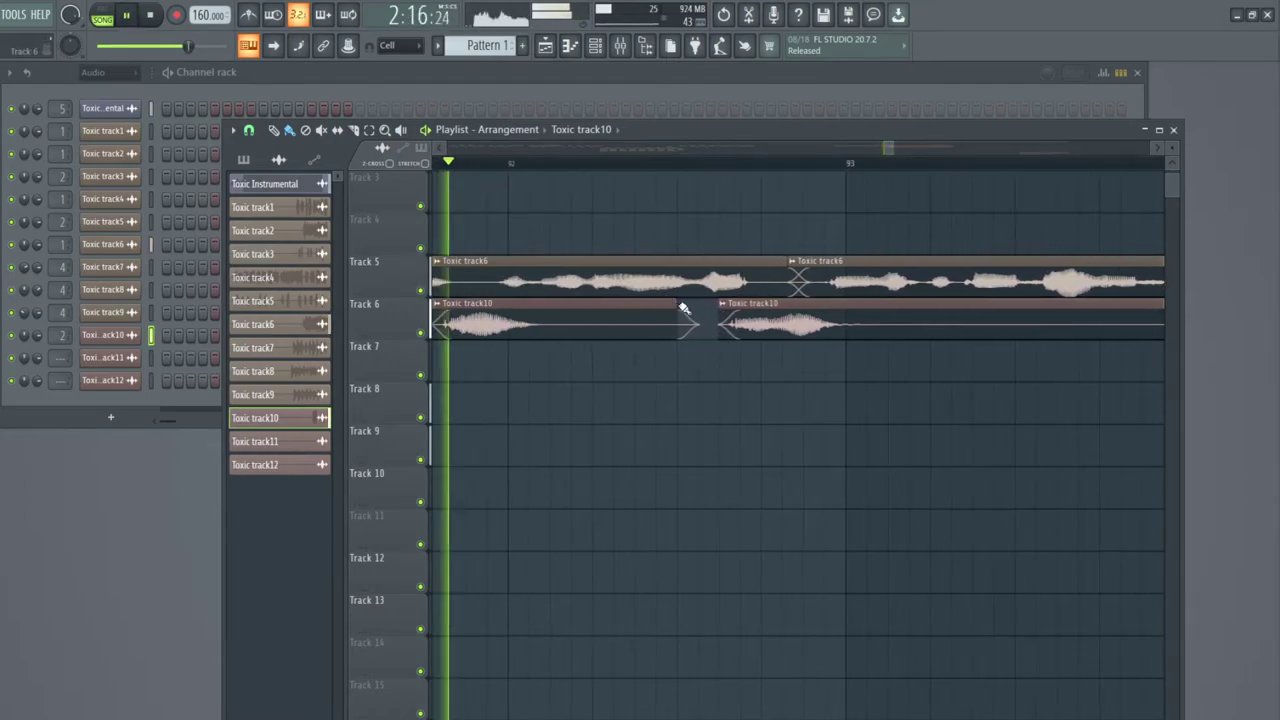
{"action": "left_click_drag", "start_coordinate": [683, 308], "coordinate": [546, 306]}
{"action": "key", "text": "space"}
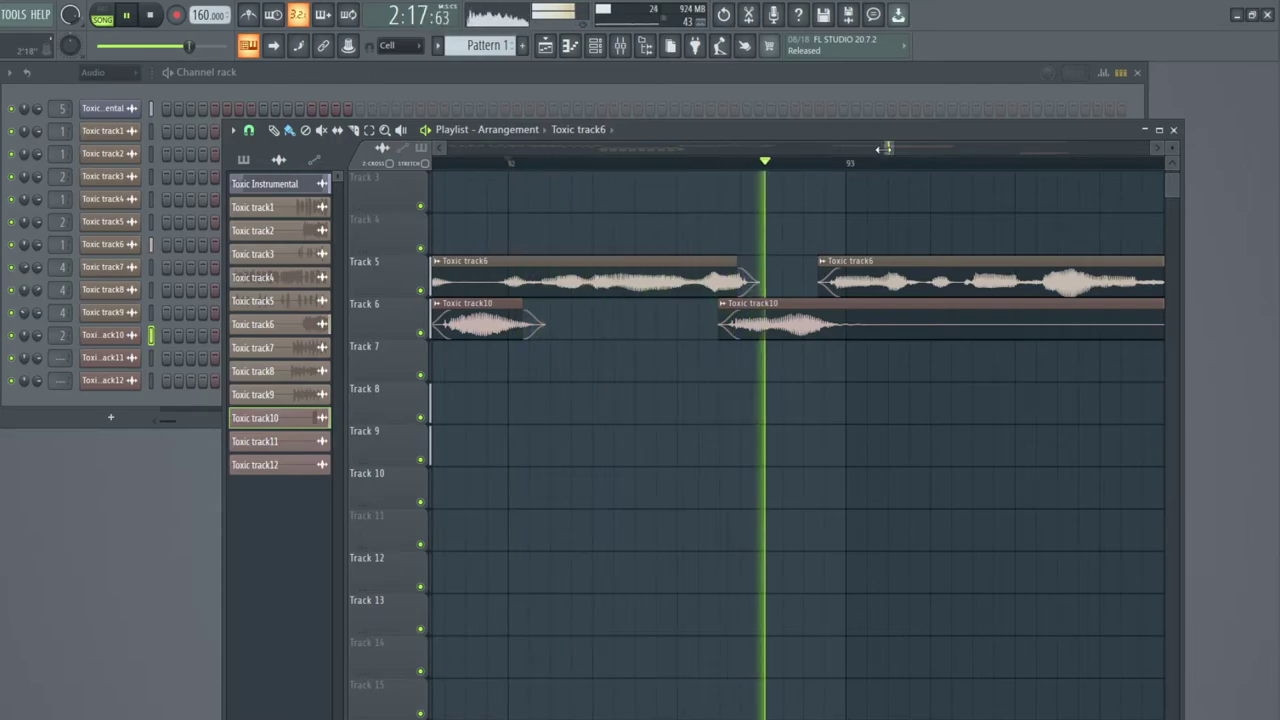
Slice the Toxic track10 clip just after bar 93 and trim the silence behind the phrase that leads into bar 93.
{"action": "left_click_drag", "start_coordinate": [892, 147], "coordinate": [895, 152]}
{"action": "scroll", "coordinate": [895, 161], "scroll_direction": "down", "scroll_amount": 5}
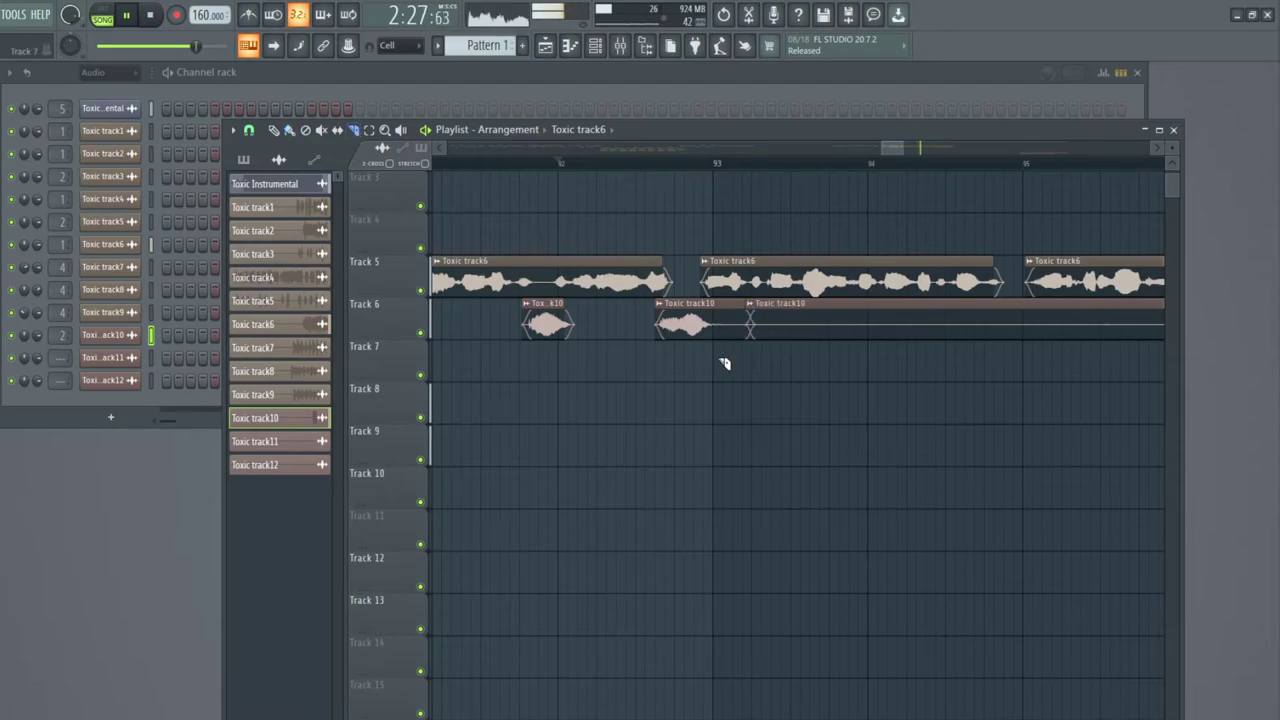
{"action": "scroll", "coordinate": [718, 163], "scroll_direction": "up", "scroll_amount": 3}
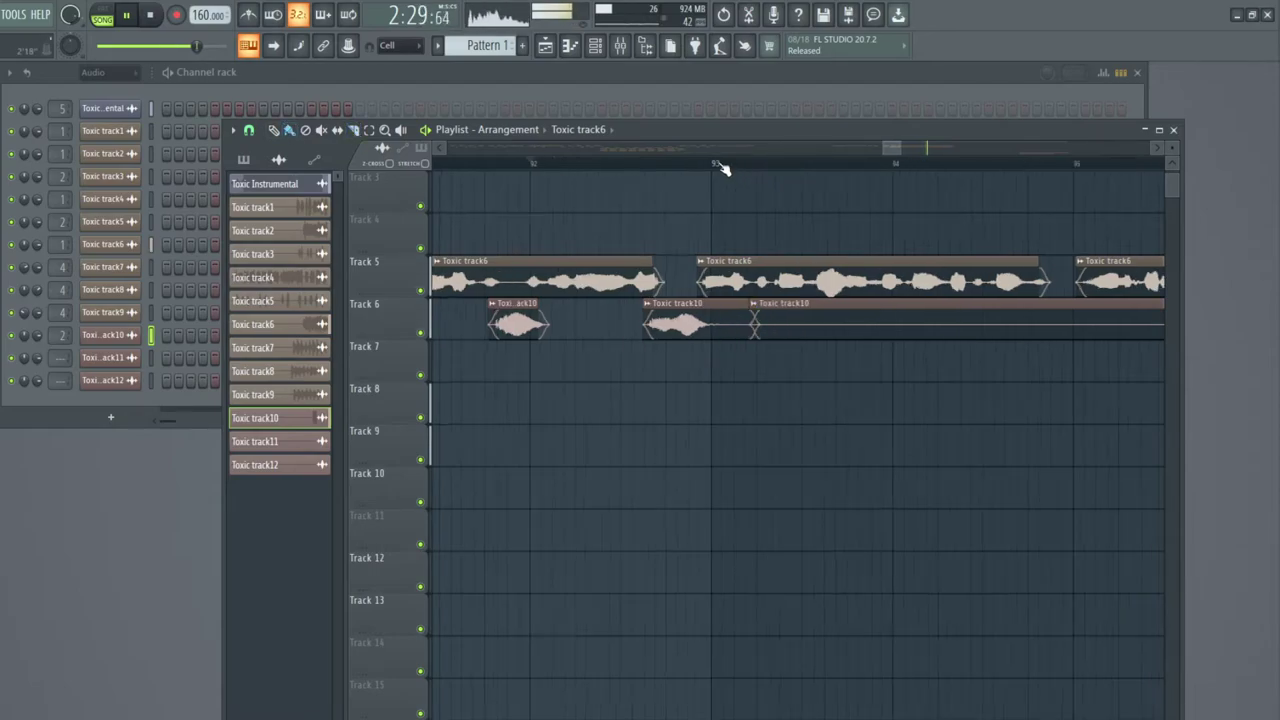
{"action": "scroll", "coordinate": [712, 162], "scroll_direction": "up", "scroll_amount": 1}
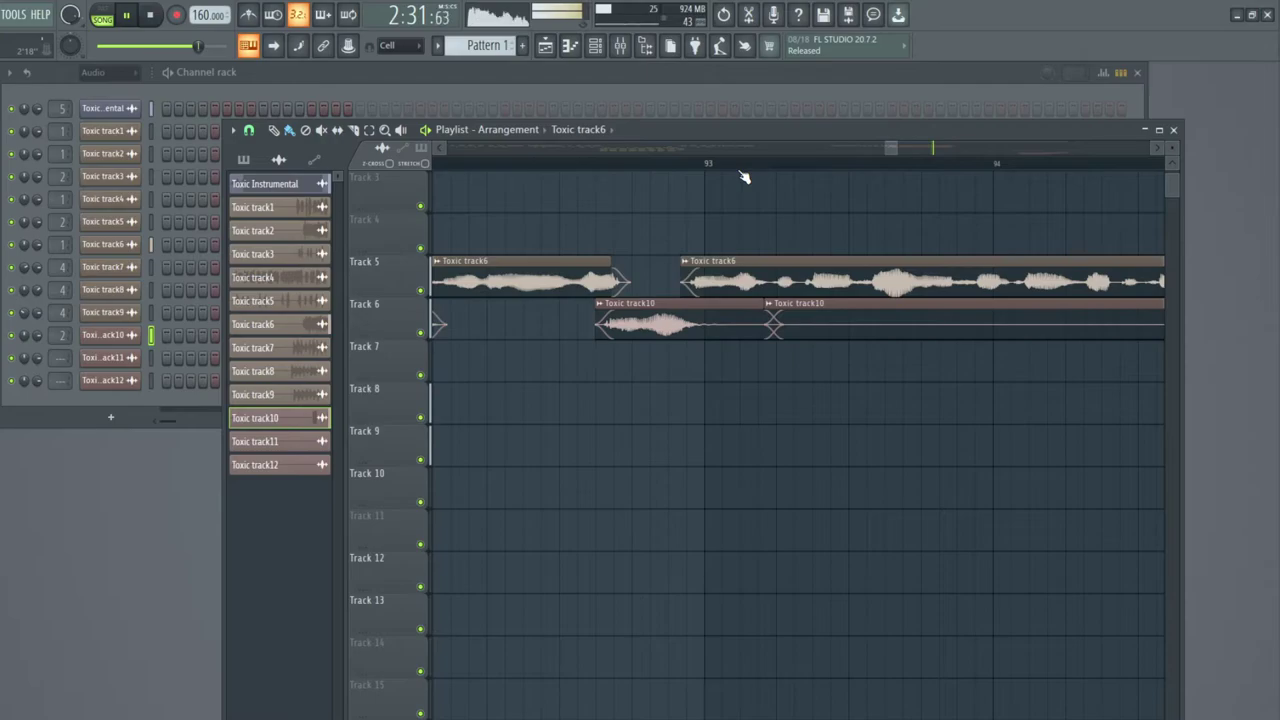
{"action": "scroll", "coordinate": [744, 177], "scroll_direction": "up", "scroll_amount": 5}
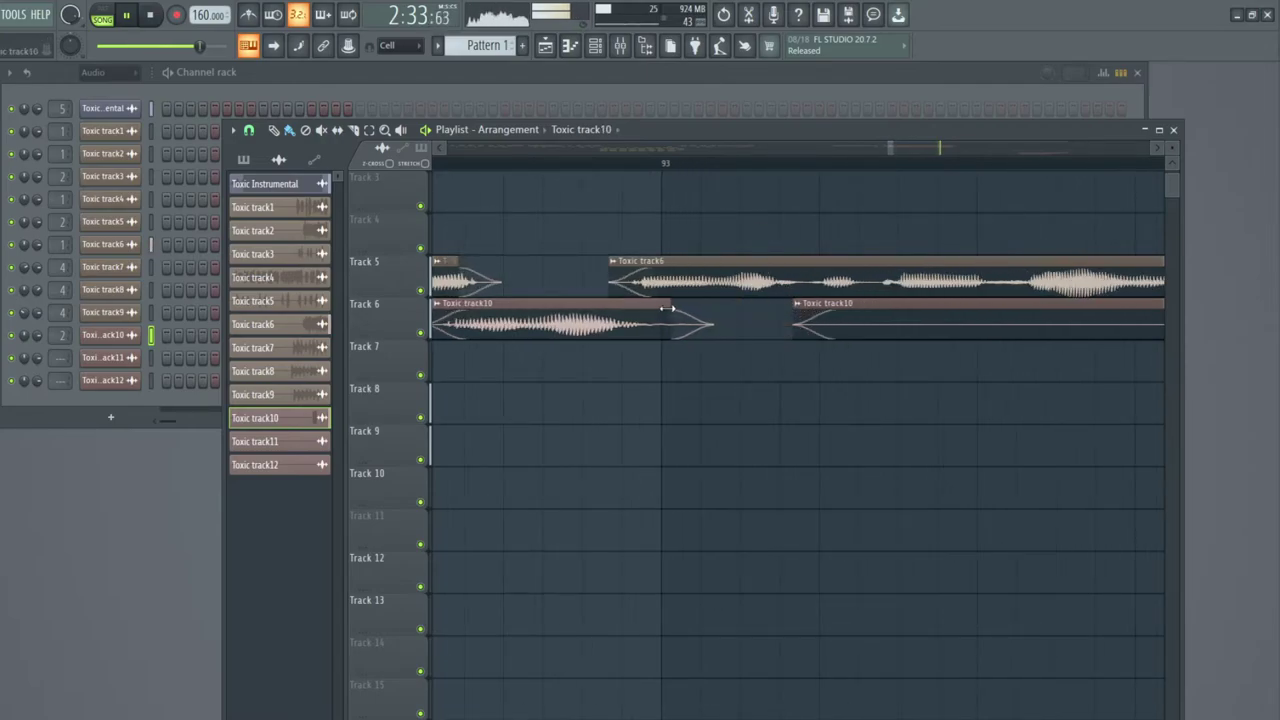
Delete the silent Toxic track10 clip between bars 93 and 97.
{"action": "scroll", "coordinate": [718, 163], "scroll_direction": "down", "scroll_amount": 5}
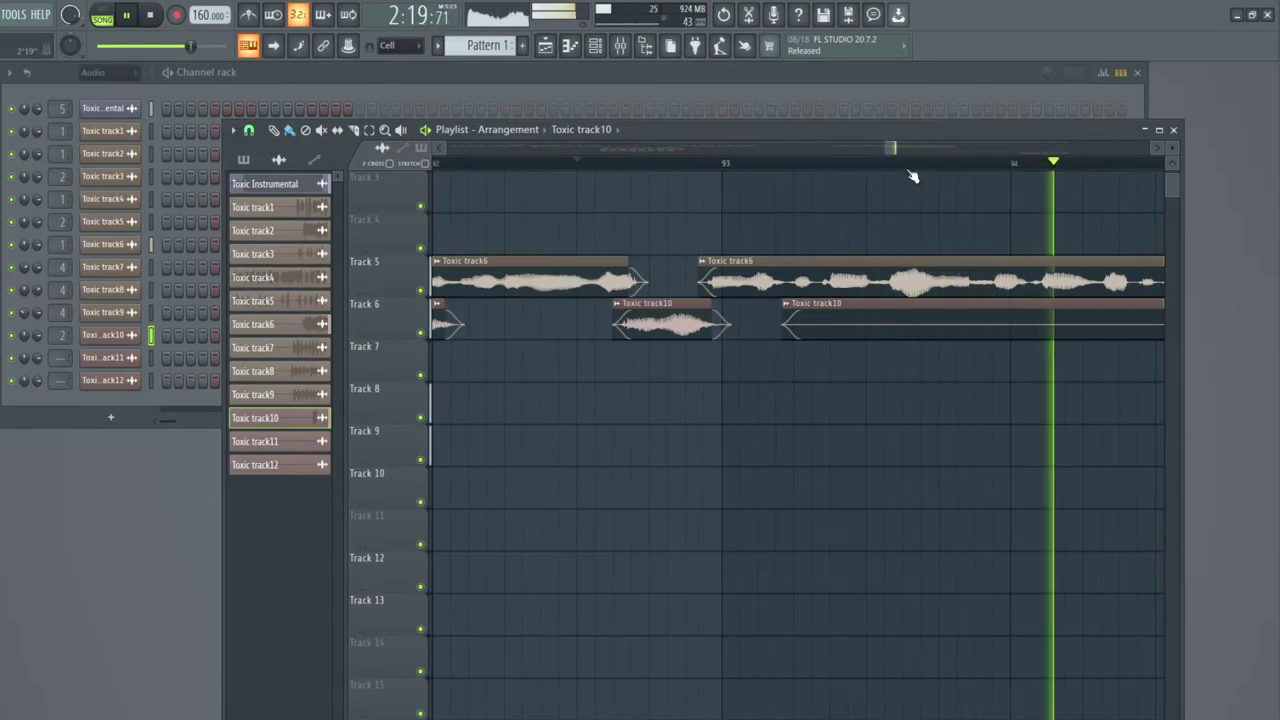
{"action": "scroll", "coordinate": [912, 172], "scroll_direction": "down", "scroll_amount": 5}
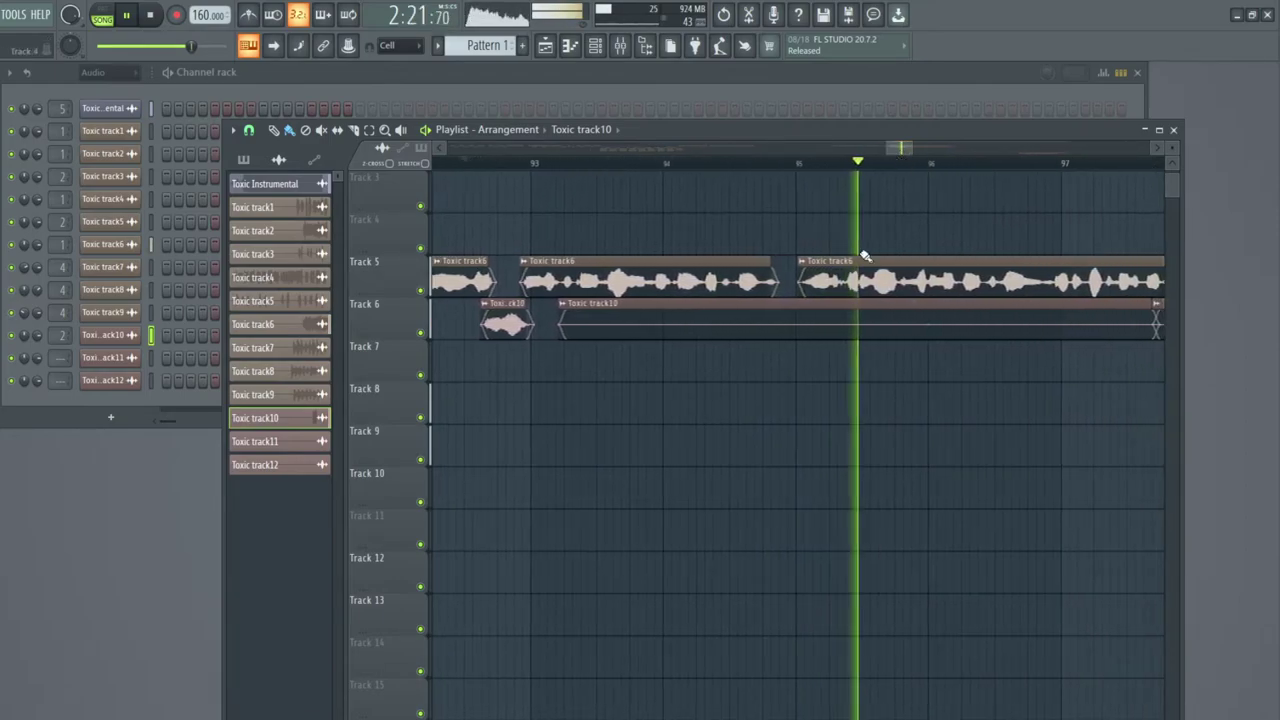
{"action": "right_click", "coordinate": [1027, 317]}
Replay from the middle of bar 97 and trim the silence around the Toxic track10 phrase at bar 98.
{"action": "left_click_drag", "start_coordinate": [889, 148], "coordinate": [916, 145]}
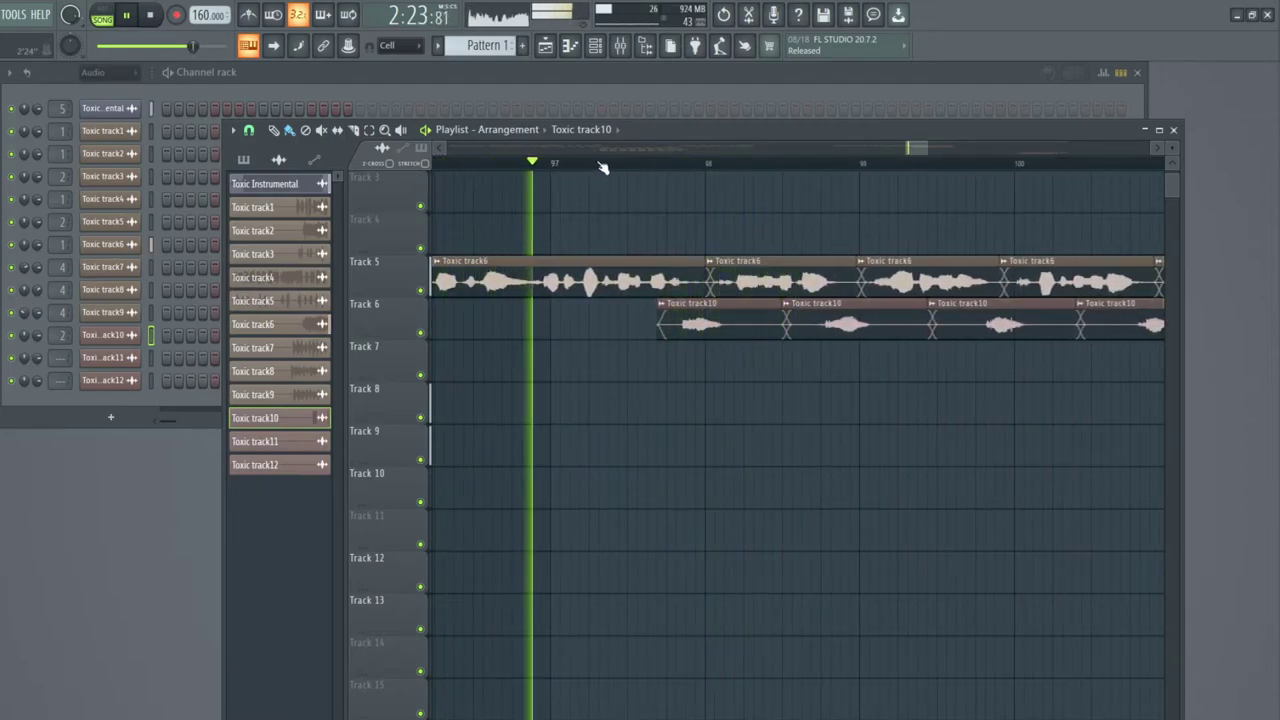
{"action": "scroll", "coordinate": [603, 166], "scroll_direction": "up", "scroll_amount": 1}
{"action": "scroll", "coordinate": [603, 166], "scroll_direction": "up", "scroll_amount": 2}
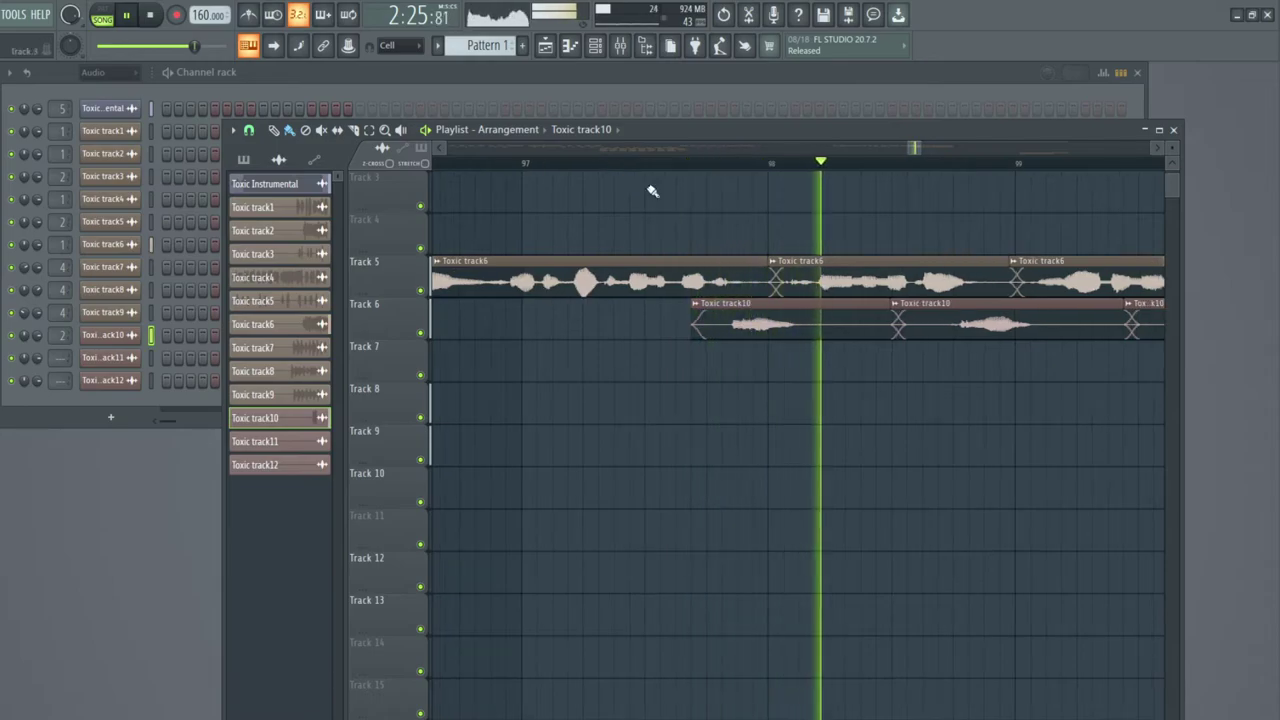
{"action": "left_click", "coordinate": [638, 162]}
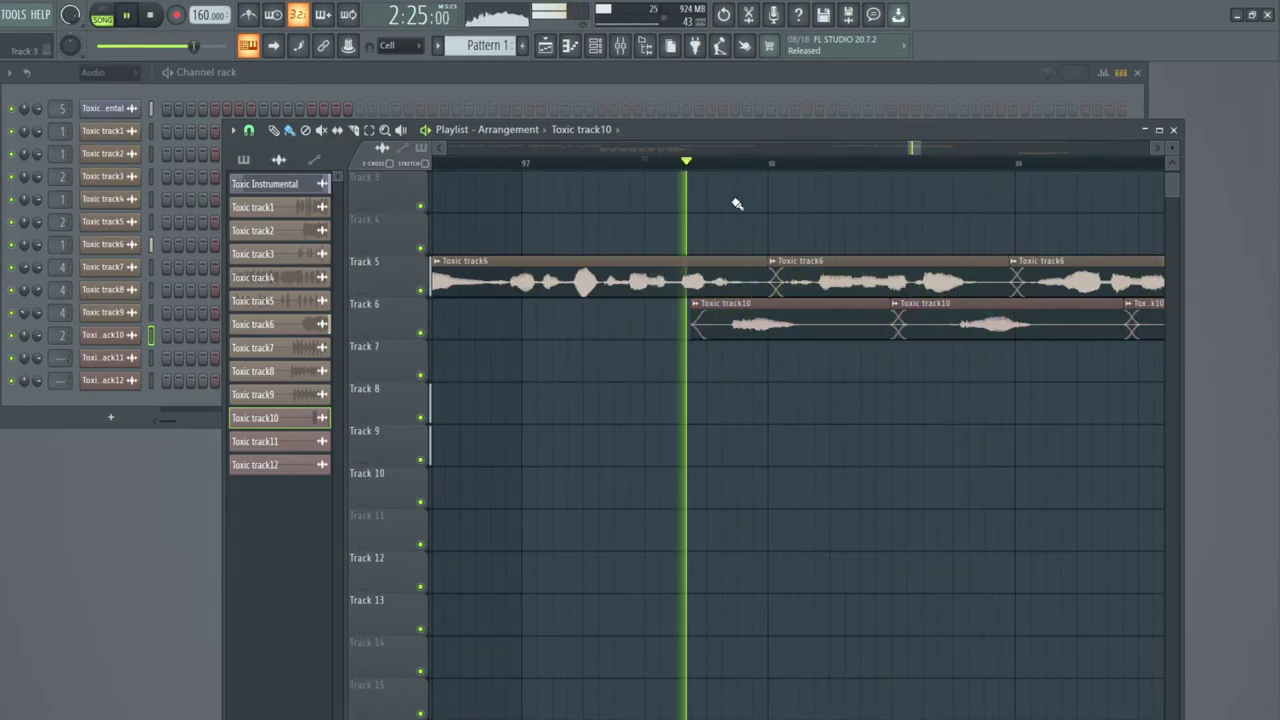
{"action": "left_click_drag", "start_coordinate": [698, 323], "coordinate": [726, 323]}
{"action": "key", "text": "space"}
{"action": "key", "text": "space"}
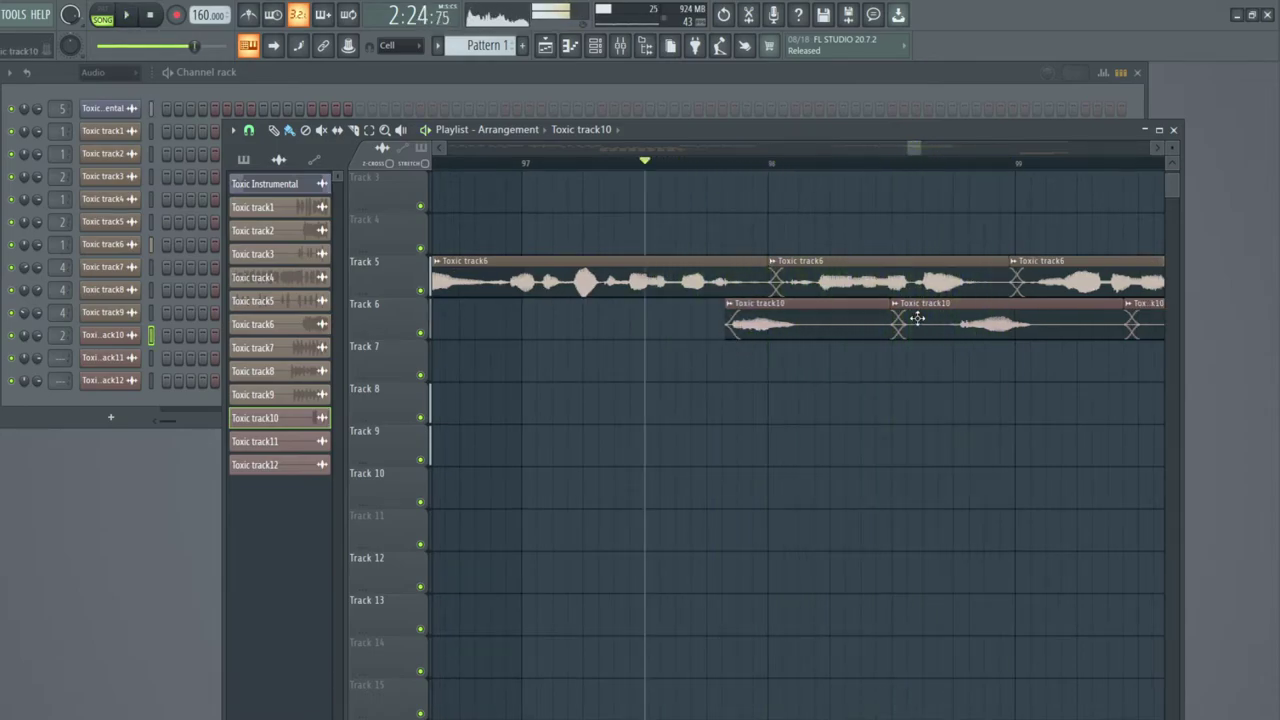
{"action": "left_click_drag", "start_coordinate": [888, 309], "coordinate": [803, 309]}
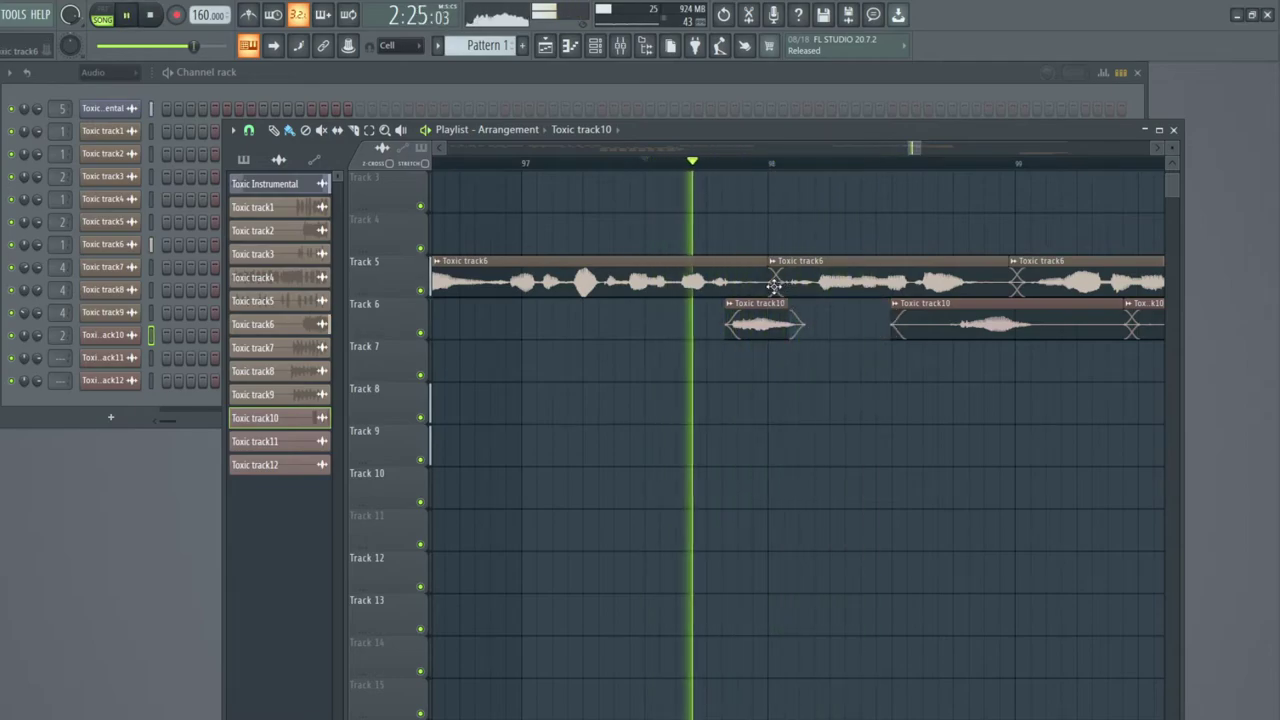
Open a gap between the Toxic track6 phrases around bar 98 by trimming the silence on both sides.
{"action": "left_click_drag", "start_coordinate": [773, 288], "coordinate": [782, 296]}
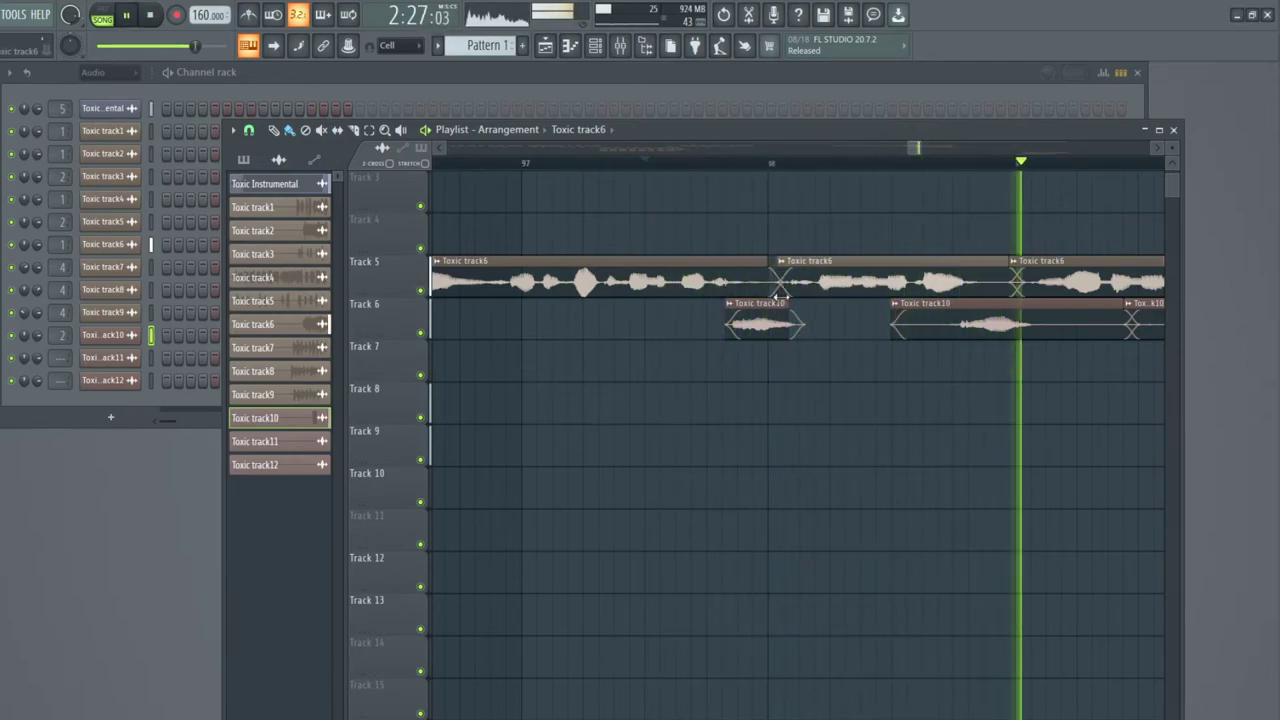
{"action": "left_click_drag", "start_coordinate": [769, 264], "coordinate": [735, 266]}
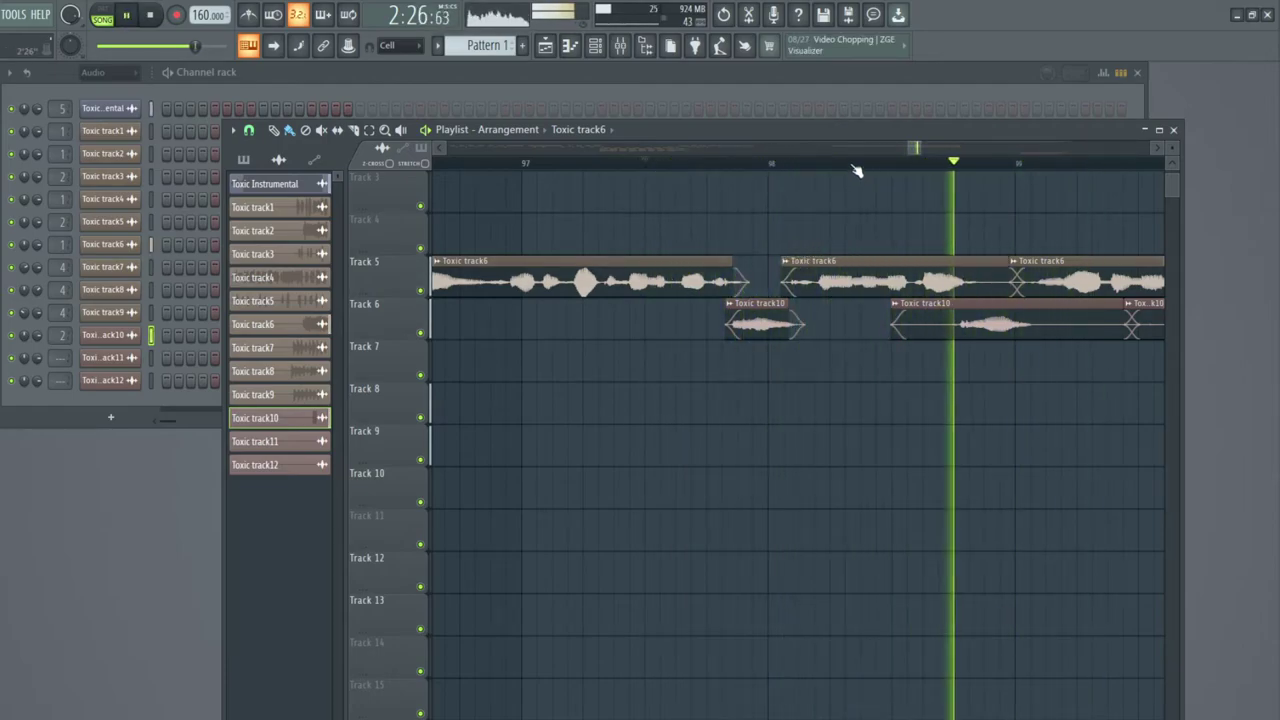
{"action": "scroll", "coordinate": [856, 171], "scroll_direction": "up", "scroll_amount": 3}
{"action": "left_click_drag", "start_coordinate": [711, 287], "coordinate": [727, 289]}
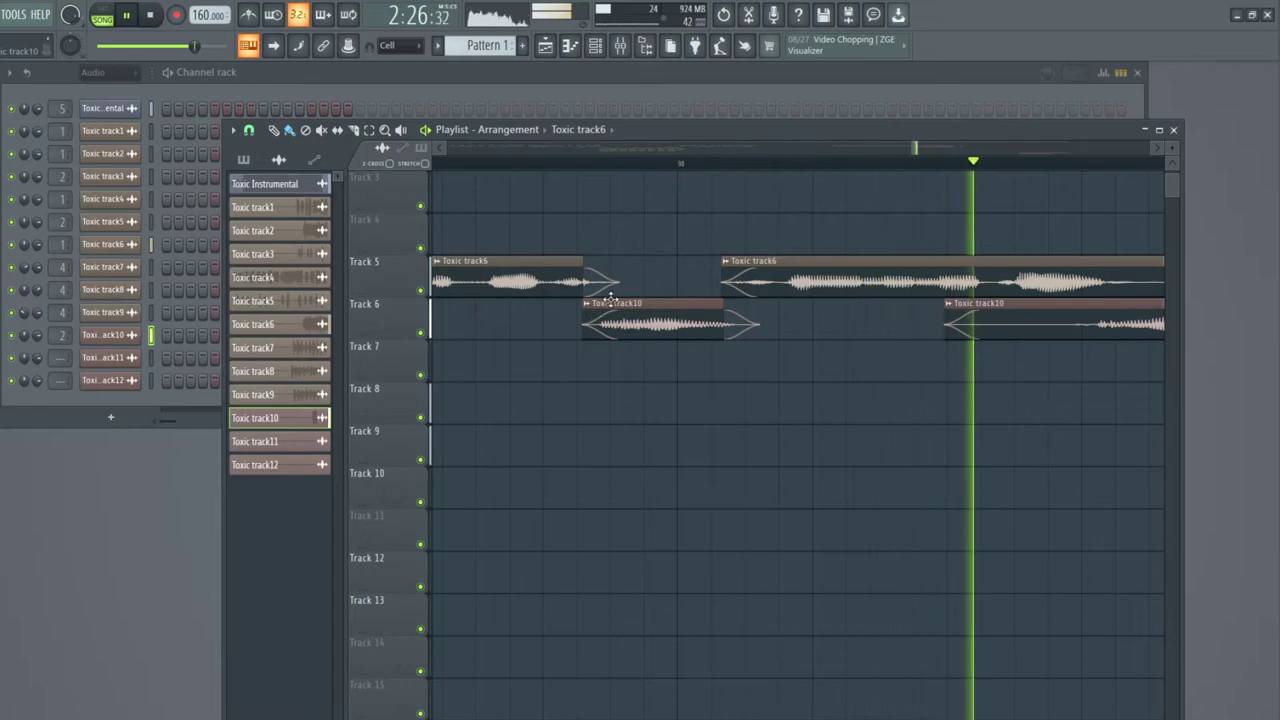
Shorten the end of the Toxic track10 phrase at bar 98 and fine-tune its timing, replaying repeatedly to check it.
{"action": "key", "text": "space"}
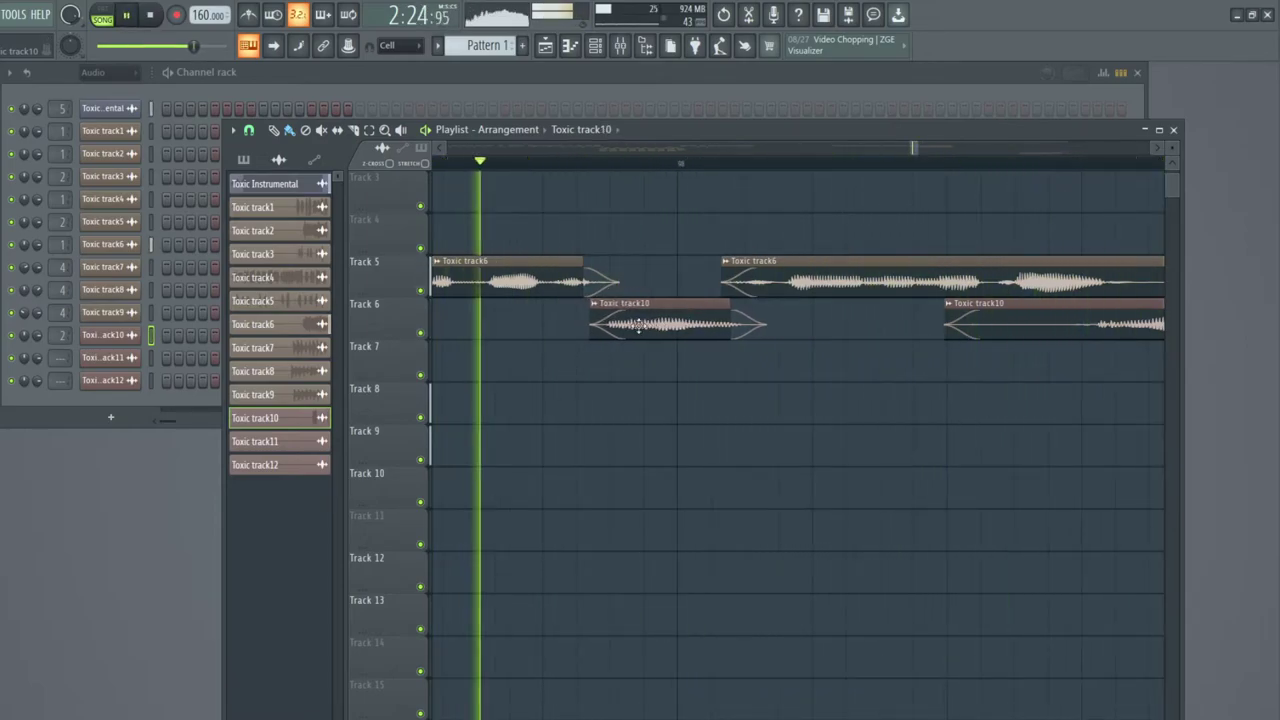
{"action": "left_click_drag", "start_coordinate": [730, 307], "coordinate": [720, 307]}
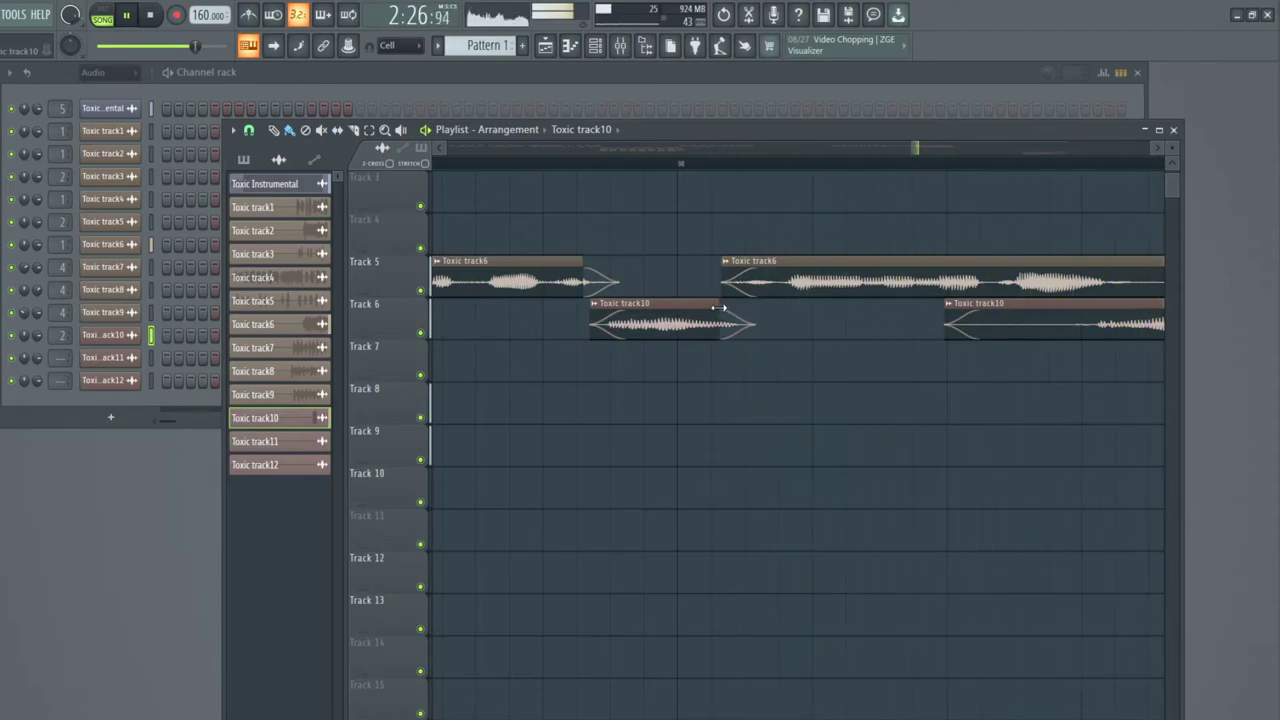
{"action": "left_click_drag", "start_coordinate": [676, 309], "coordinate": [669, 308]}
{"action": "key", "text": "space"}
{"action": "key", "text": "space"}
{"action": "key", "text": "space"}
{"action": "key", "text": "space"}
{"action": "key", "text": "space"}
{"action": "scroll", "coordinate": [520, 176], "scroll_direction": "left", "scroll_amount": 2}
{"action": "key", "text": "space"}
{"action": "left_click_drag", "start_coordinate": [748, 303], "coordinate": [738, 303]}
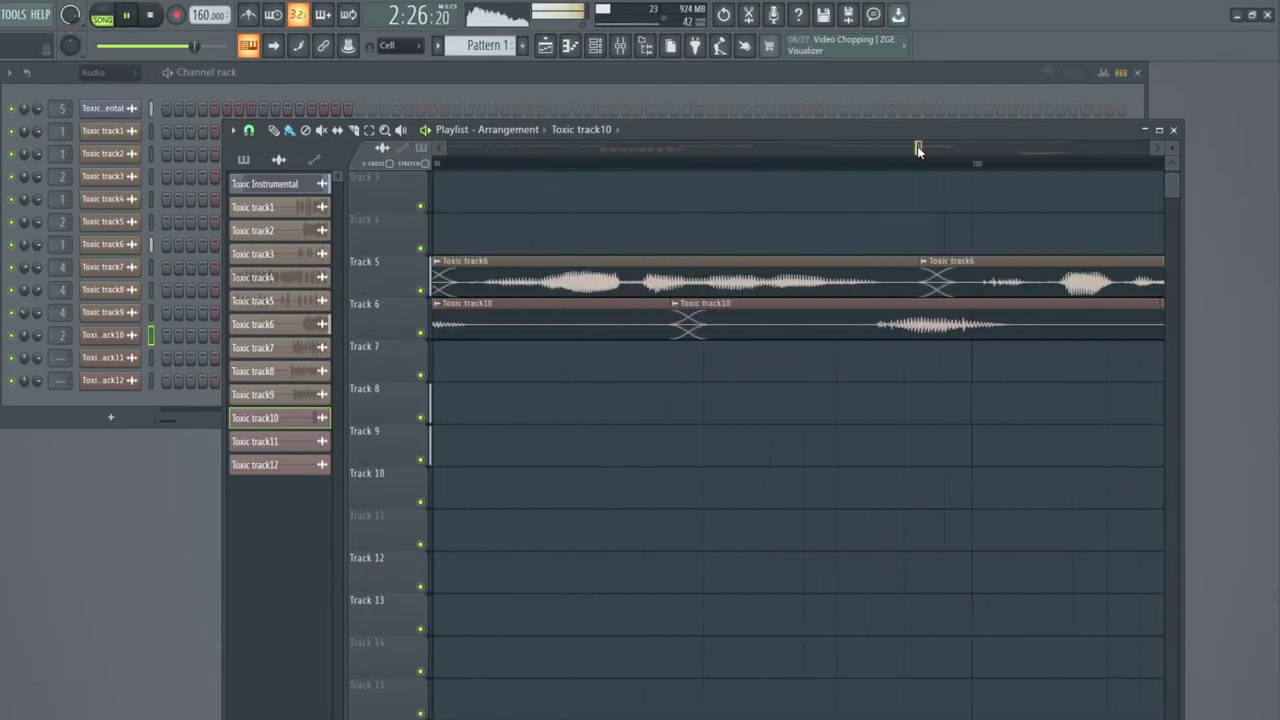
Trim the silence around the Toxic track10 phrase before bar 99 and before the phrase leading into bar 100.
{"action": "left_click_drag", "start_coordinate": [917, 148], "coordinate": [914, 149]}
{"action": "left_click_drag", "start_coordinate": [1054, 309], "coordinate": [866, 318]}
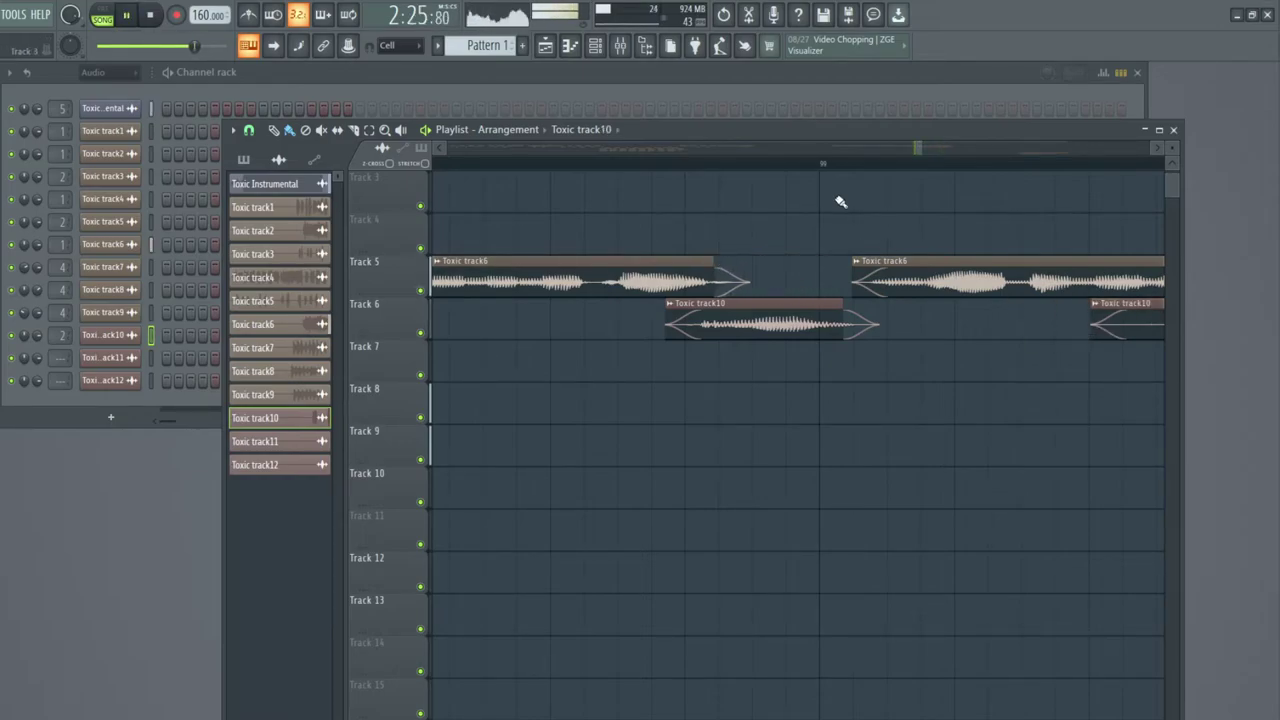
{"action": "left_click_drag", "start_coordinate": [917, 147], "coordinate": [922, 150]}
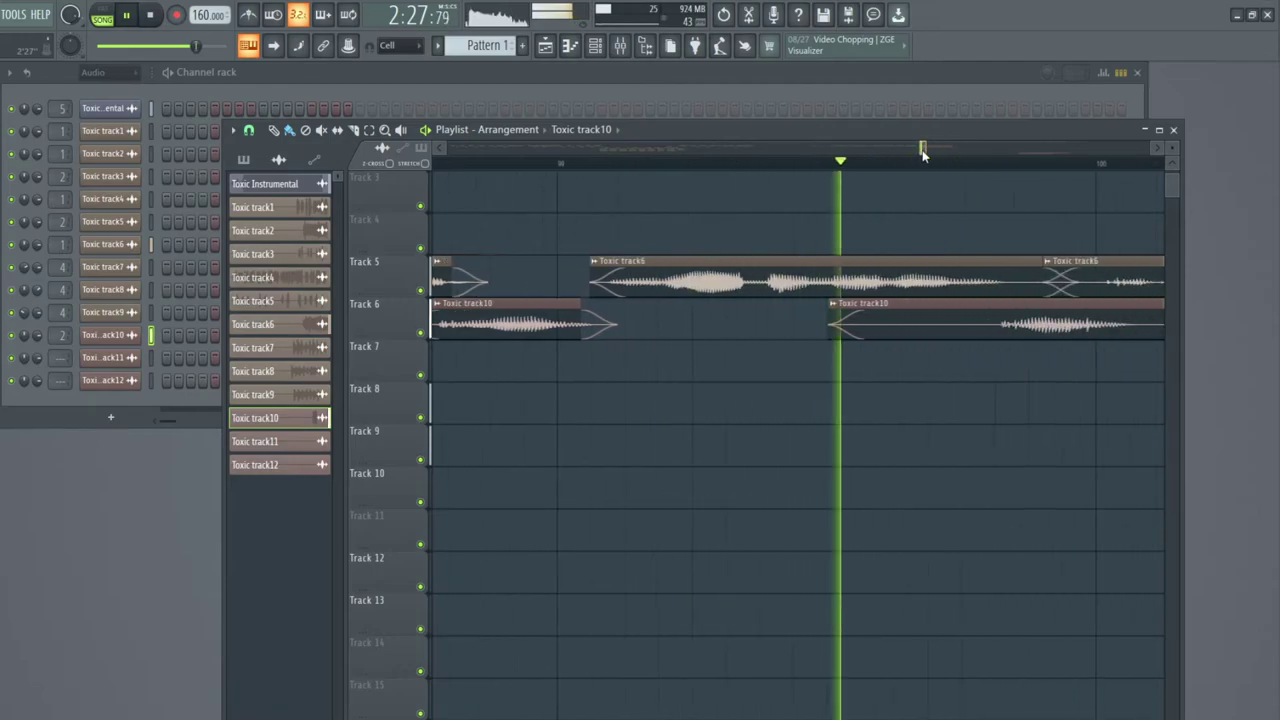
{"action": "left_click_drag", "start_coordinate": [586, 340], "coordinate": [719, 341]}
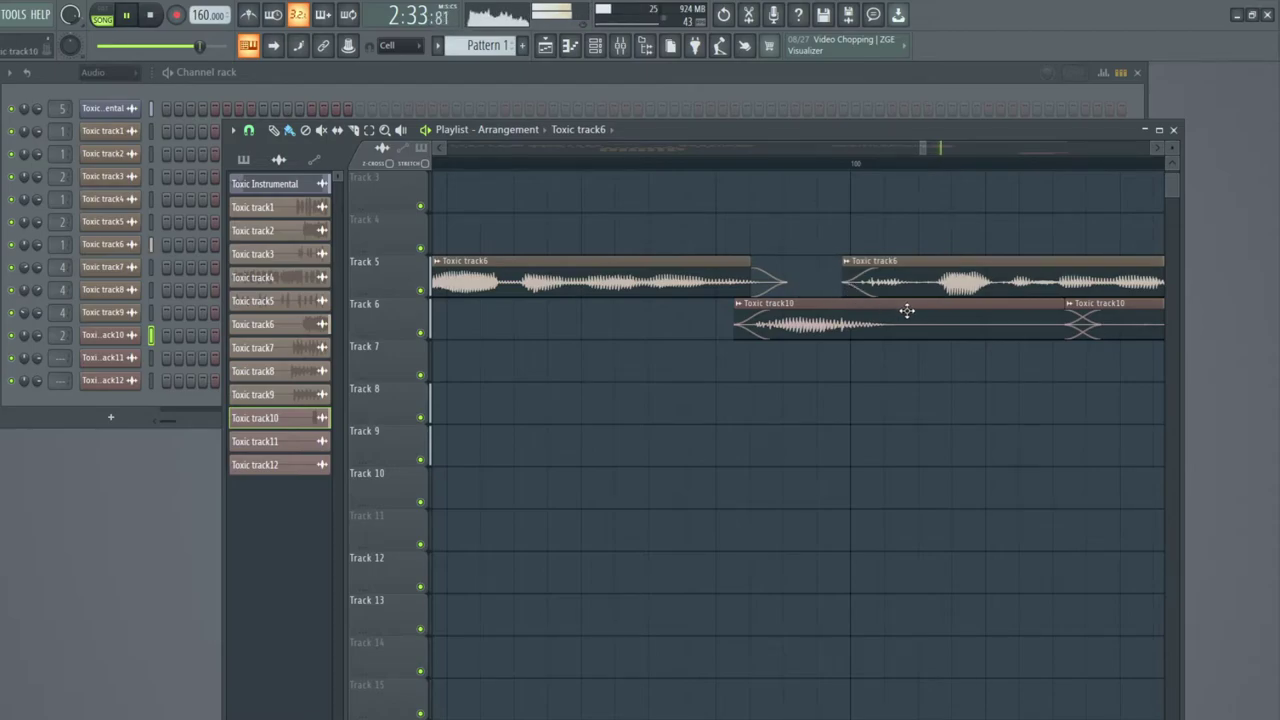
Trim the silence after the Toxic track10 phrase at bar 100 and before its phrase leading into bar 101, replaying to check.
{"action": "left_click_drag", "start_coordinate": [1057, 304], "coordinate": [875, 317]}
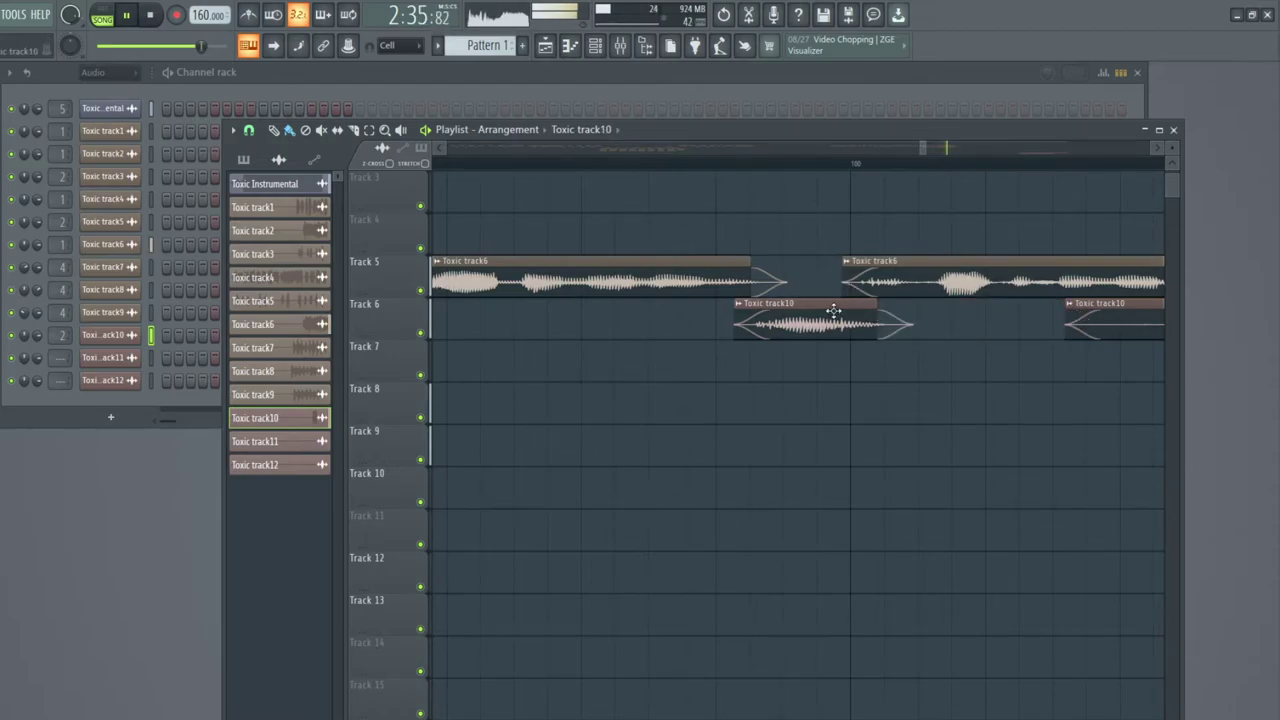
{"action": "left_click", "coordinate": [508, 166]}
{"action": "left_click_drag", "start_coordinate": [922, 149], "coordinate": [928, 151]}
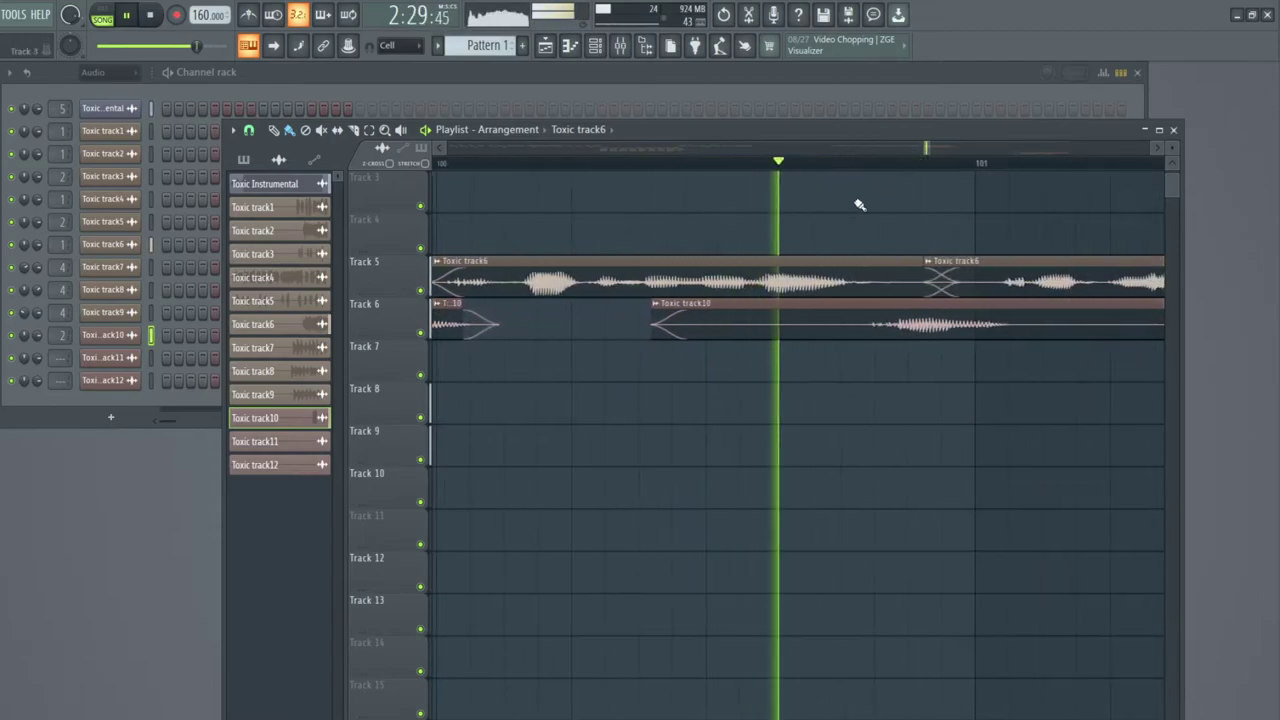
{"action": "left_click_drag", "start_coordinate": [641, 330], "coordinate": [789, 339]}
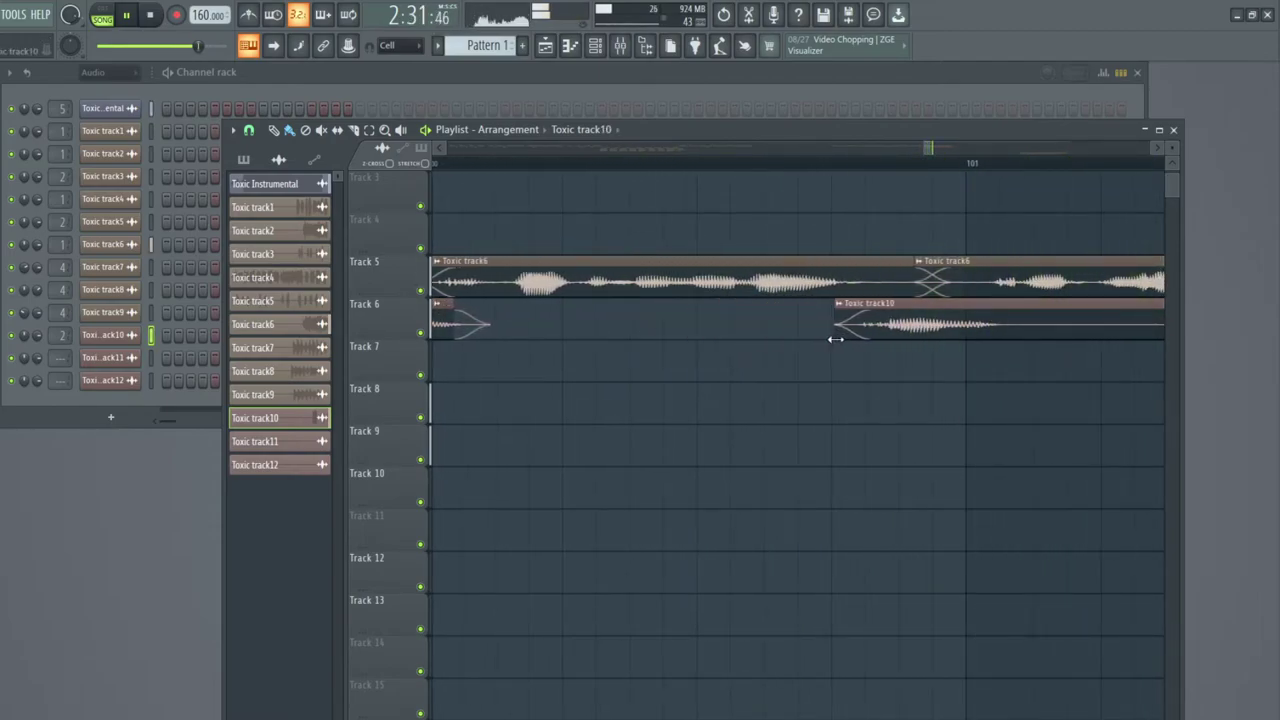
{"action": "left_click", "coordinate": [804, 153]}
{"action": "left_click", "coordinate": [804, 160]}
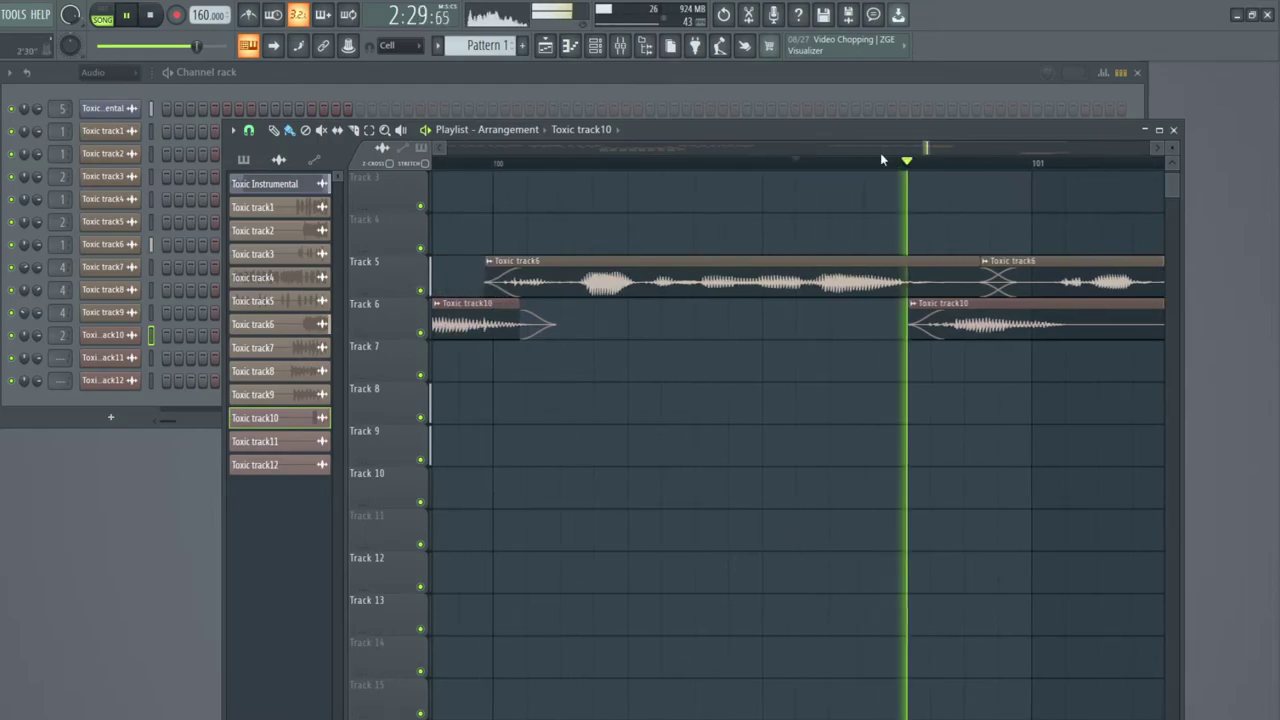
Open a gap between the Toxic track6 phrases around bar 101 and trim the Toxic track10 silence from bar 101 to past bar 102.
{"action": "left_click_drag", "start_coordinate": [925, 147], "coordinate": [928, 150]}
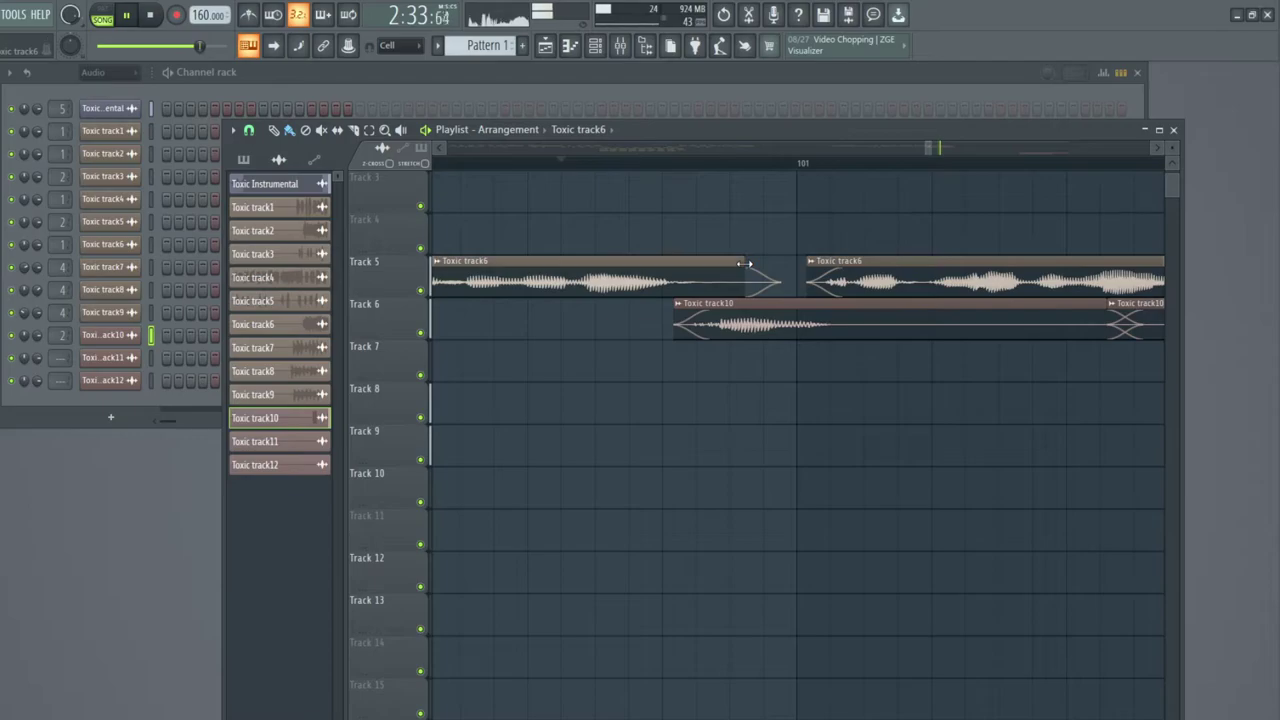
{"action": "left_click", "coordinate": [803, 160]}
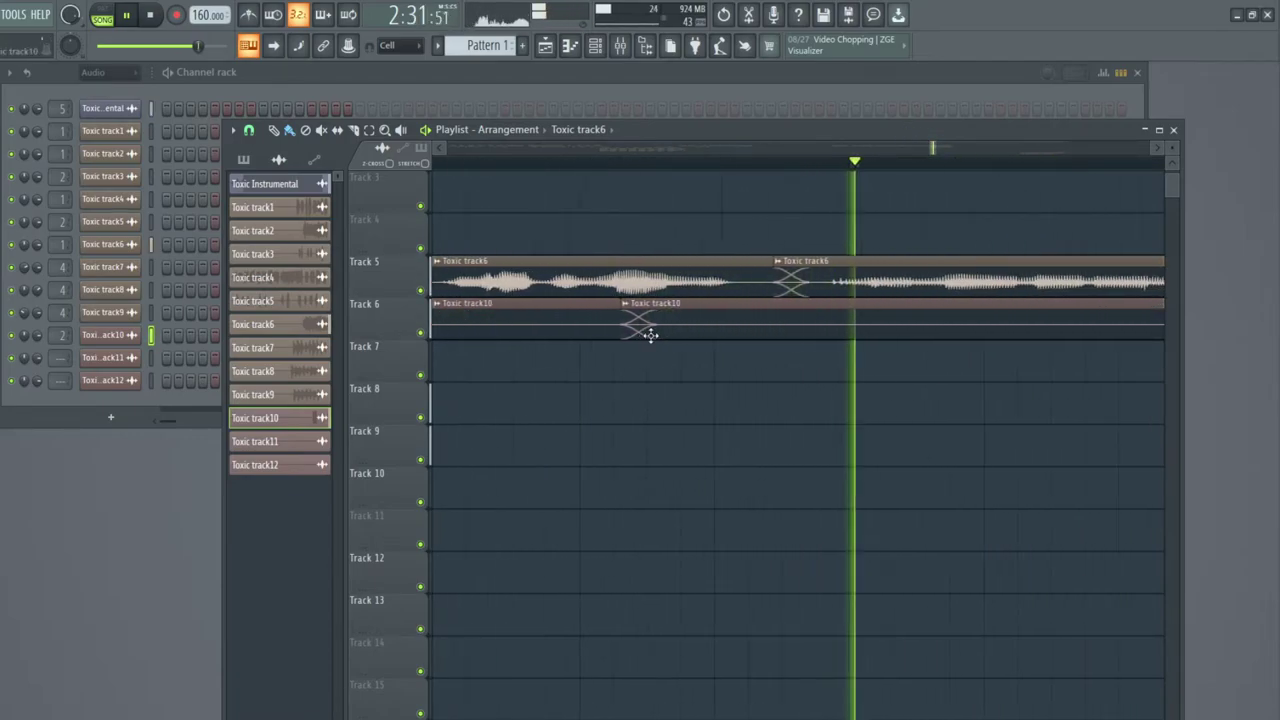
{"action": "left_click", "coordinate": [440, 148]}
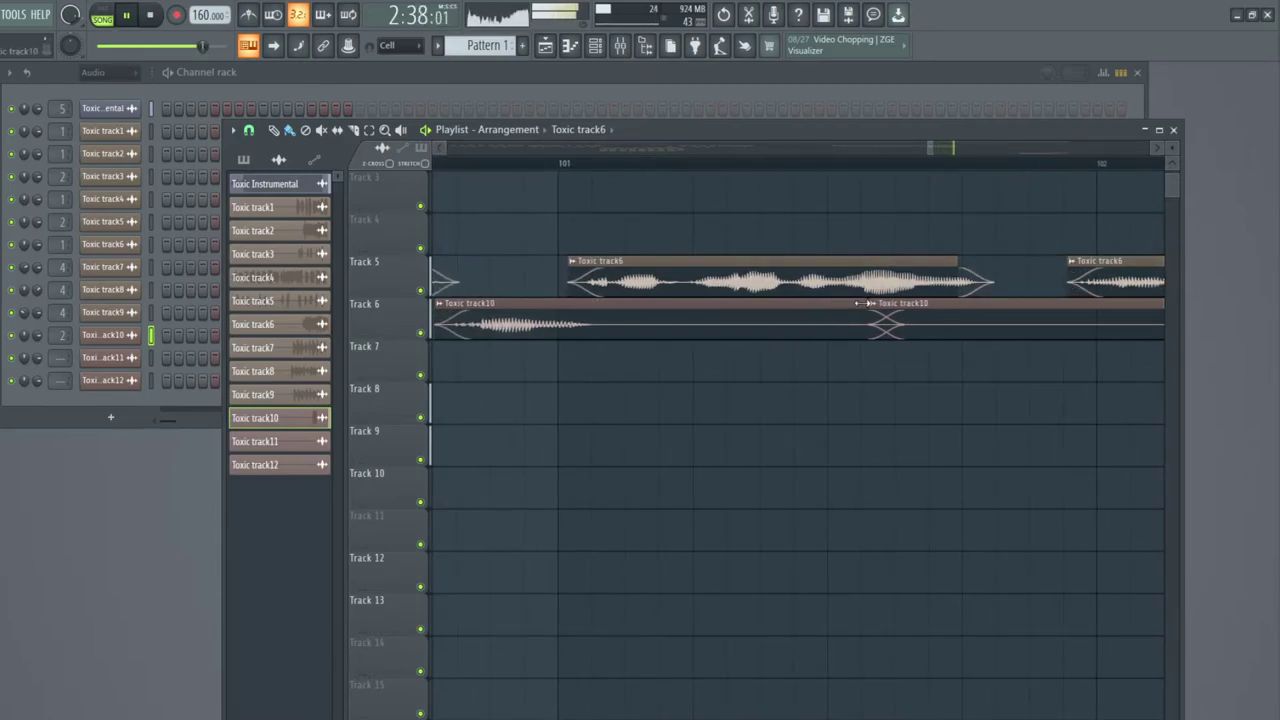
{"action": "left_click_drag", "start_coordinate": [858, 303], "coordinate": [620, 302]}
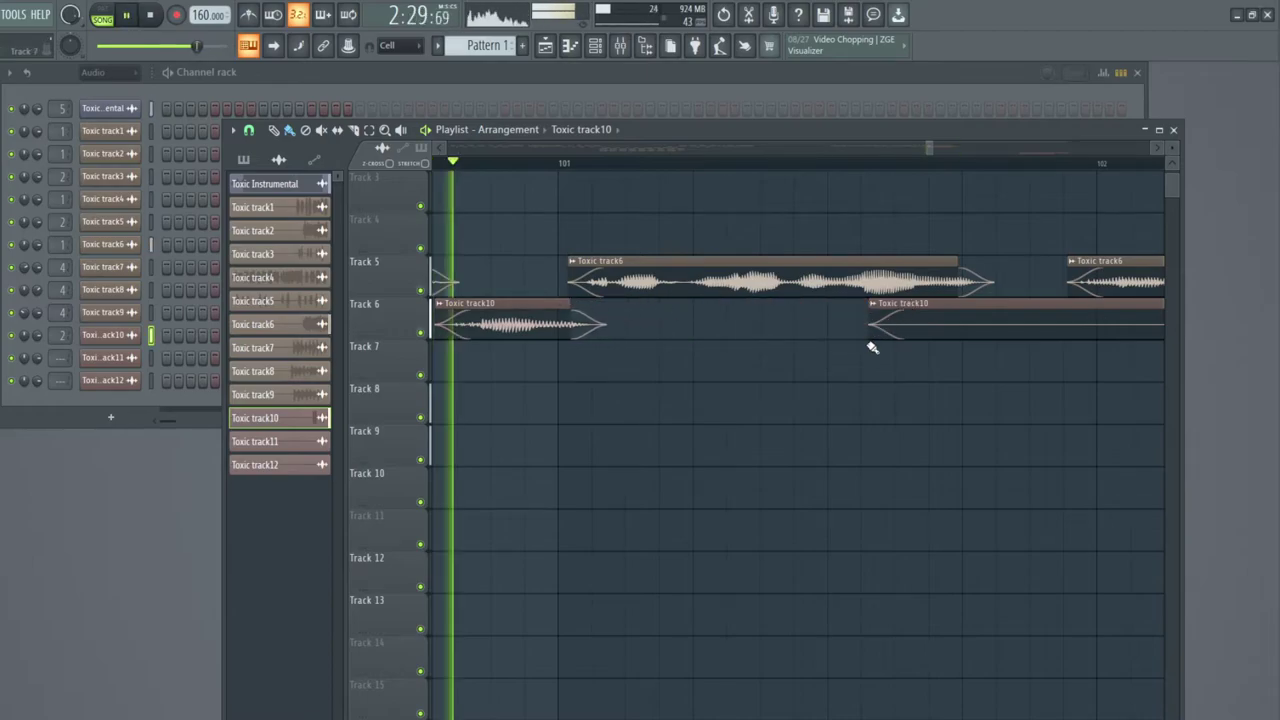
{"action": "left_click_drag", "start_coordinate": [868, 322], "coordinate": [1167, 336]}
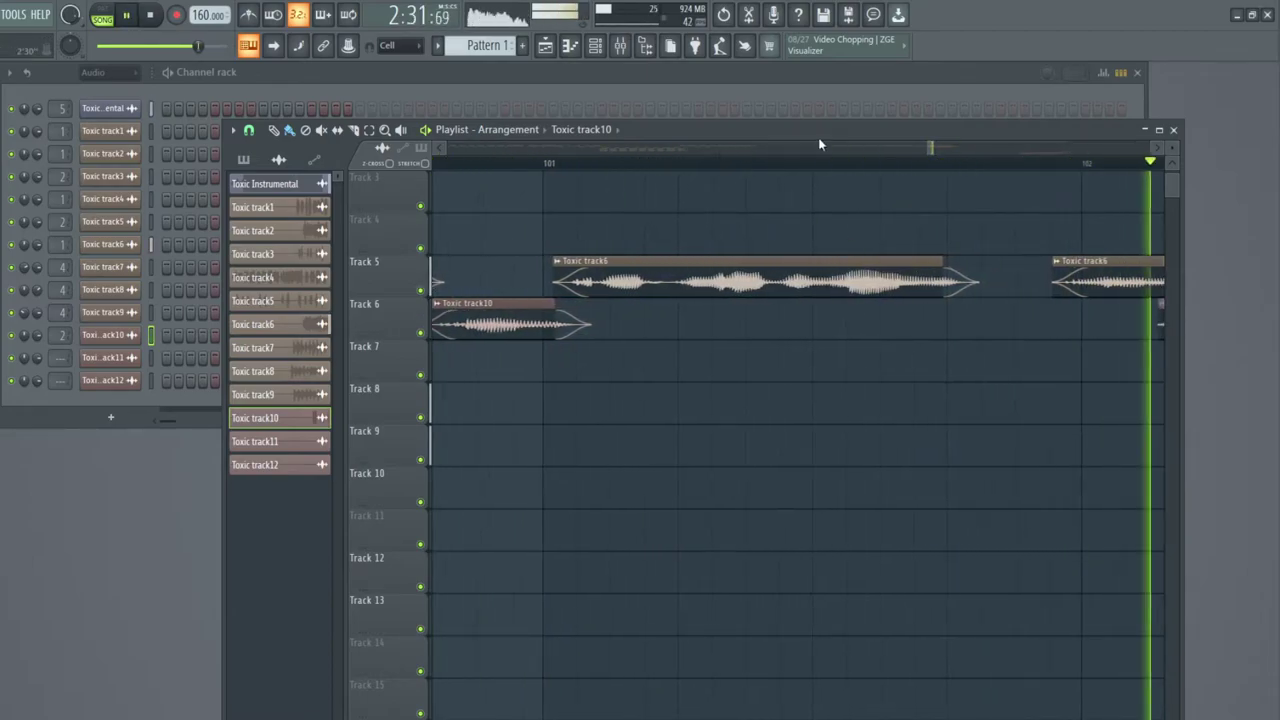
Trim the silence between the Toxic track6 phrases before bar 103 and isolate the last Toxic track10 phrase just after bar 105.
{"action": "left_click_drag", "start_coordinate": [930, 148], "coordinate": [938, 152]}
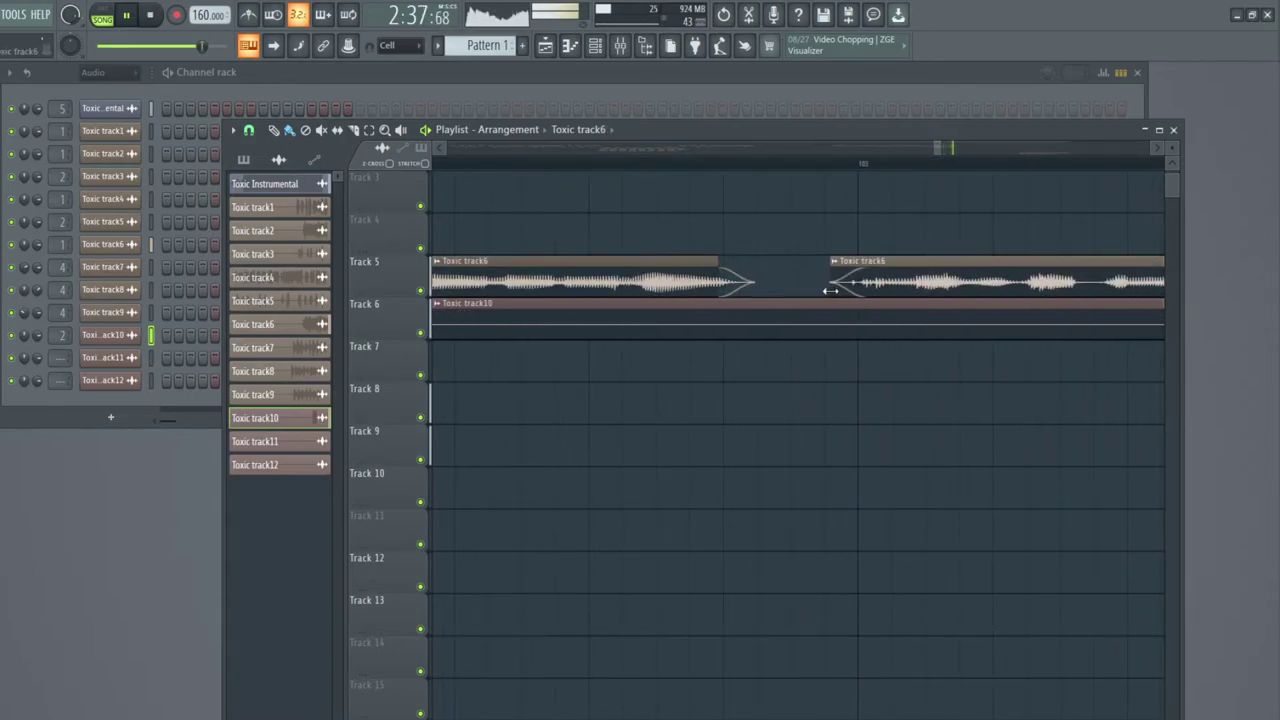
{"action": "left_click", "coordinate": [438, 149]}
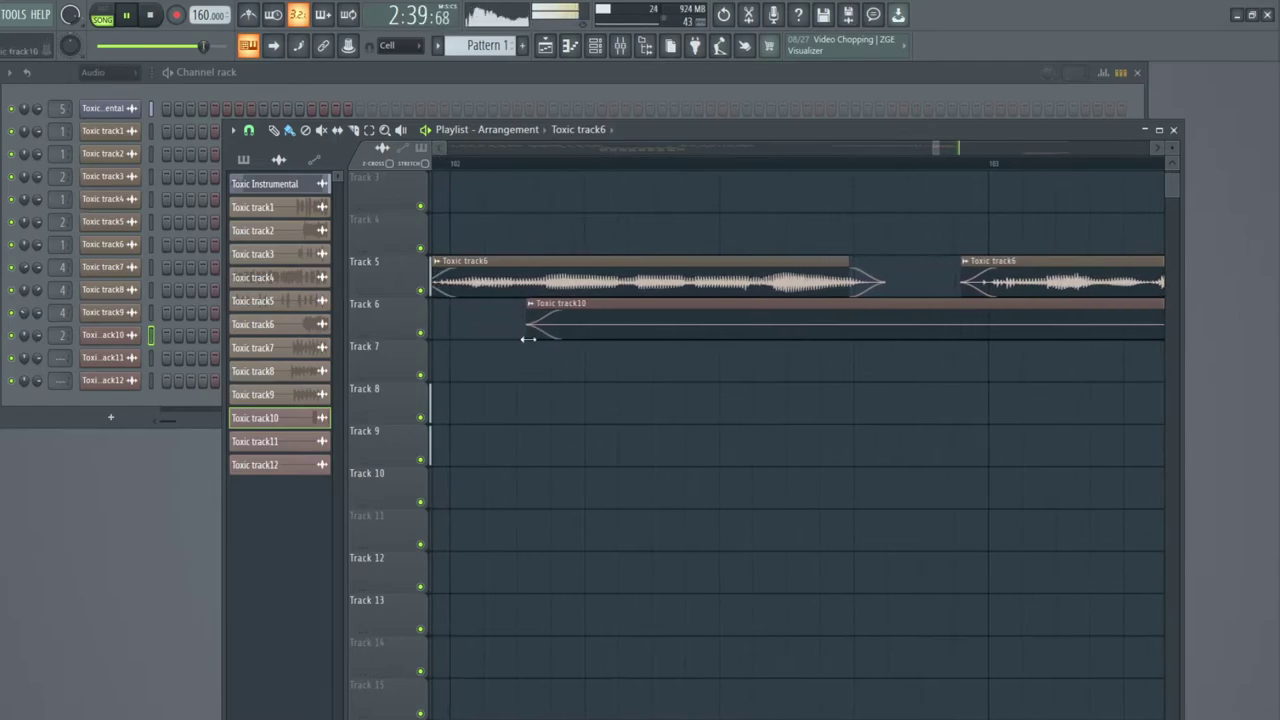
{"action": "scroll", "coordinate": [711, 169], "scroll_direction": "down", "scroll_amount": 1}
{"action": "scroll", "coordinate": [714, 173], "scroll_direction": "down", "scroll_amount": 4}
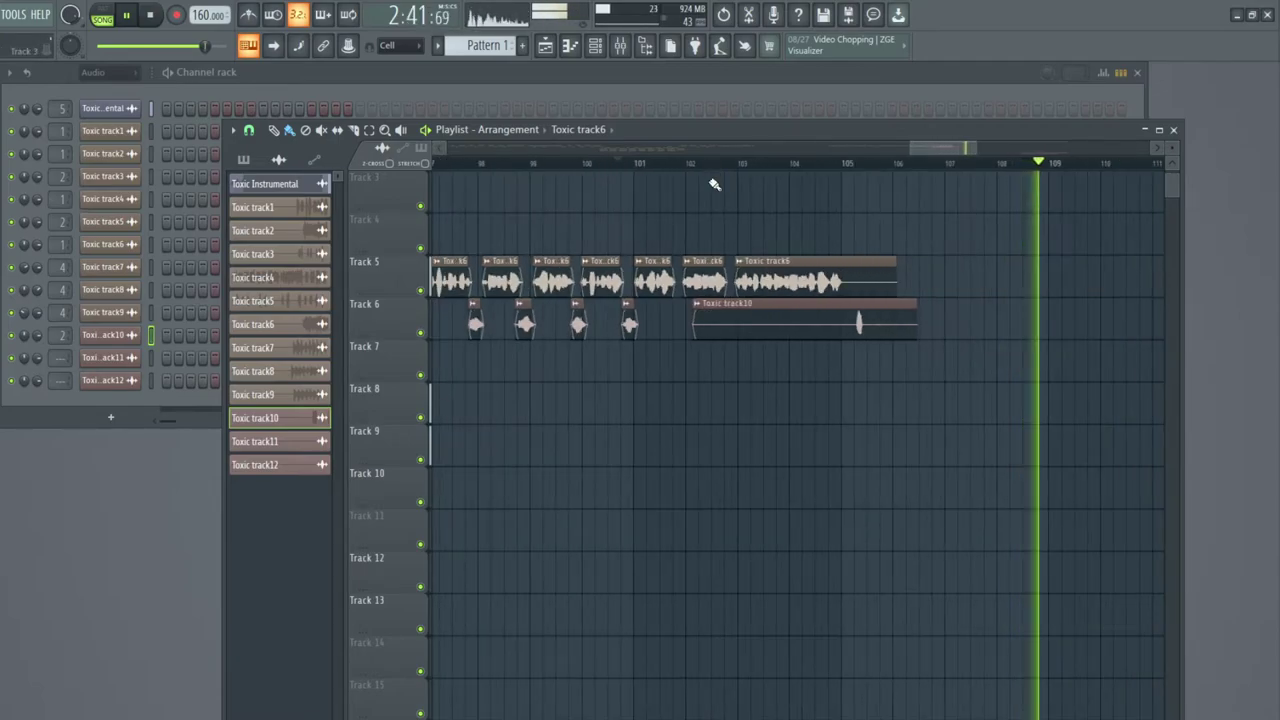
{"action": "left_click_drag", "start_coordinate": [697, 332], "coordinate": [861, 340]}
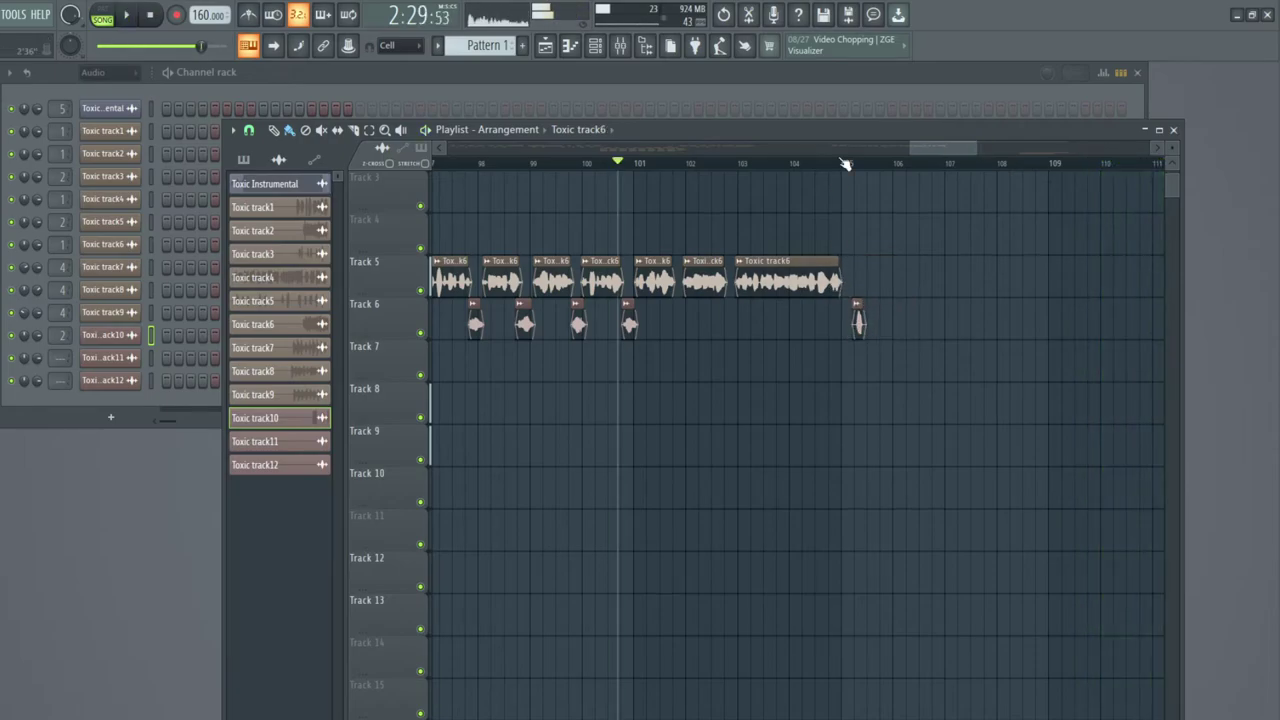
Tighten the edges of the last Toxic track10 phrase after bar 105, replaying from around bar 105 to check it.
{"action": "scroll", "coordinate": [845, 163], "scroll_direction": "up", "scroll_amount": 6}
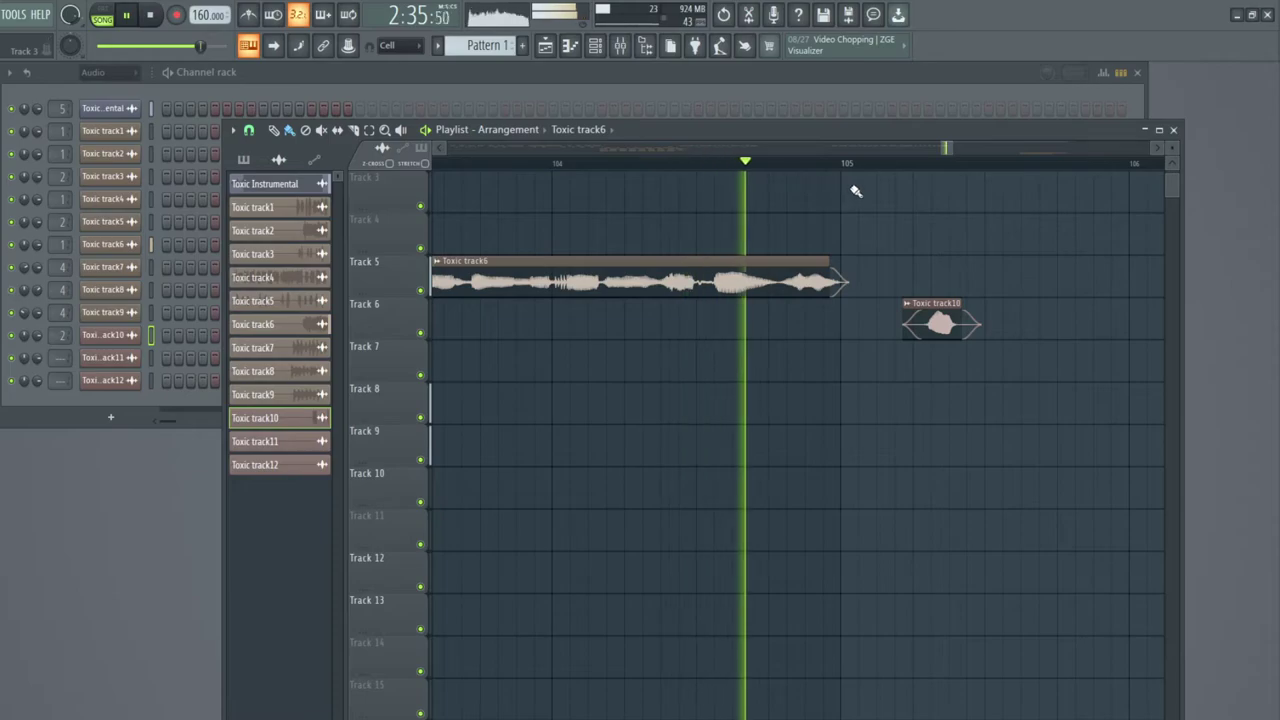
{"action": "left_click", "coordinate": [908, 329]}
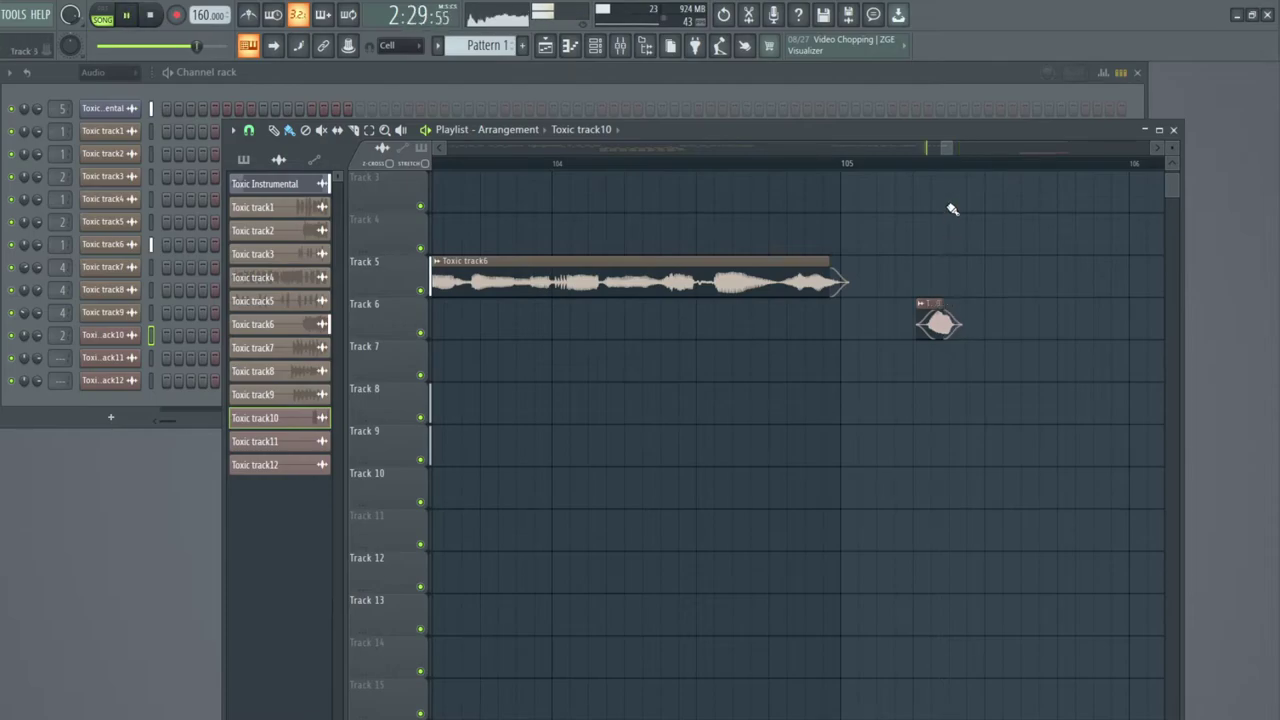
{"action": "left_click", "coordinate": [840, 167]}
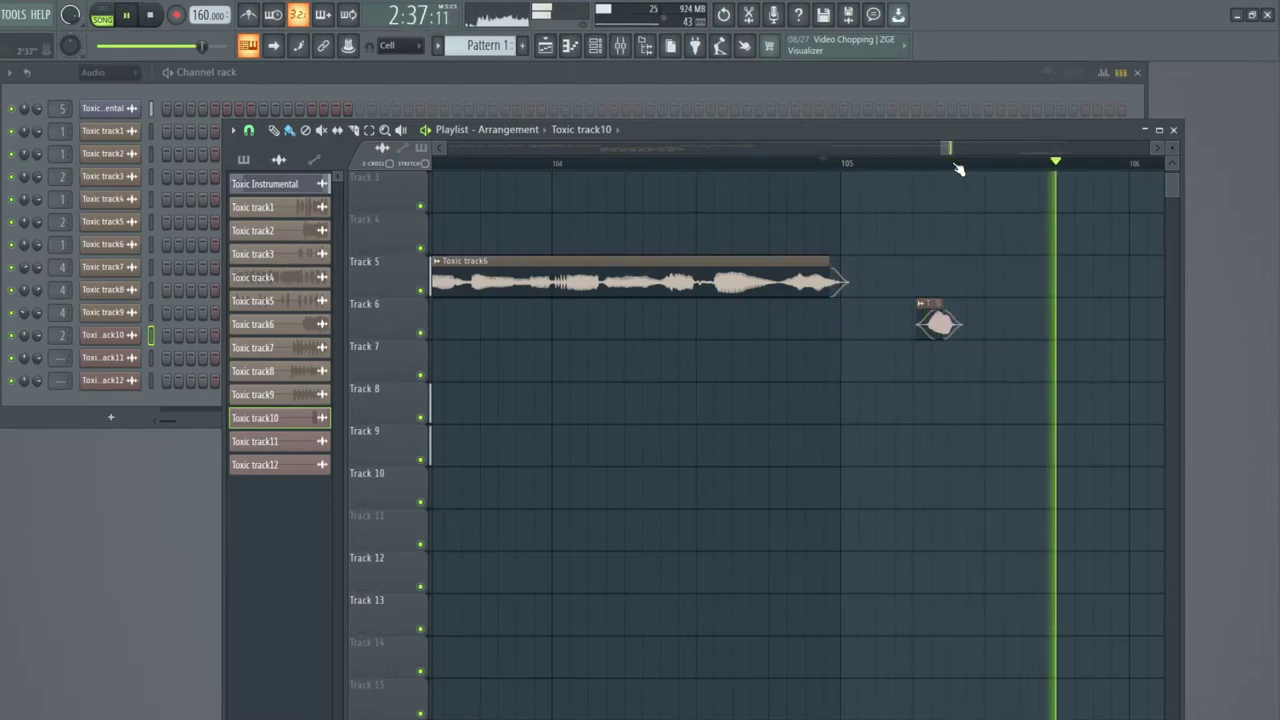
{"action": "scroll", "coordinate": [954, 166], "scroll_direction": "up", "scroll_amount": 3}
{"action": "key", "text": "space"}
{"action": "key", "text": "space"}
{"action": "left_click_drag", "start_coordinate": [880, 327], "coordinate": [889, 330]}
{"action": "key", "text": "space"}
{"action": "key", "text": "space"}
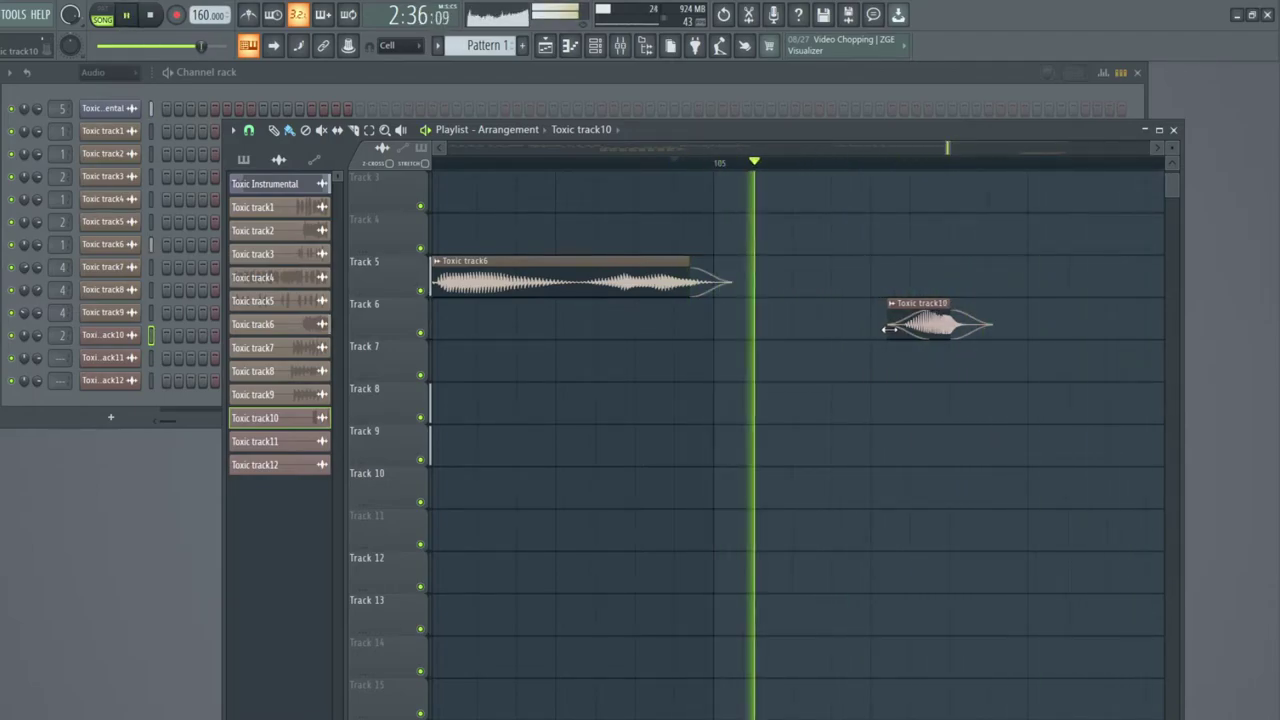
Extend the start of the last Toxic track10 phrase slightly and fine-tune the end of the Toxic track6 phrase before bar 105 while replaying.
{"action": "key", "text": "space"}
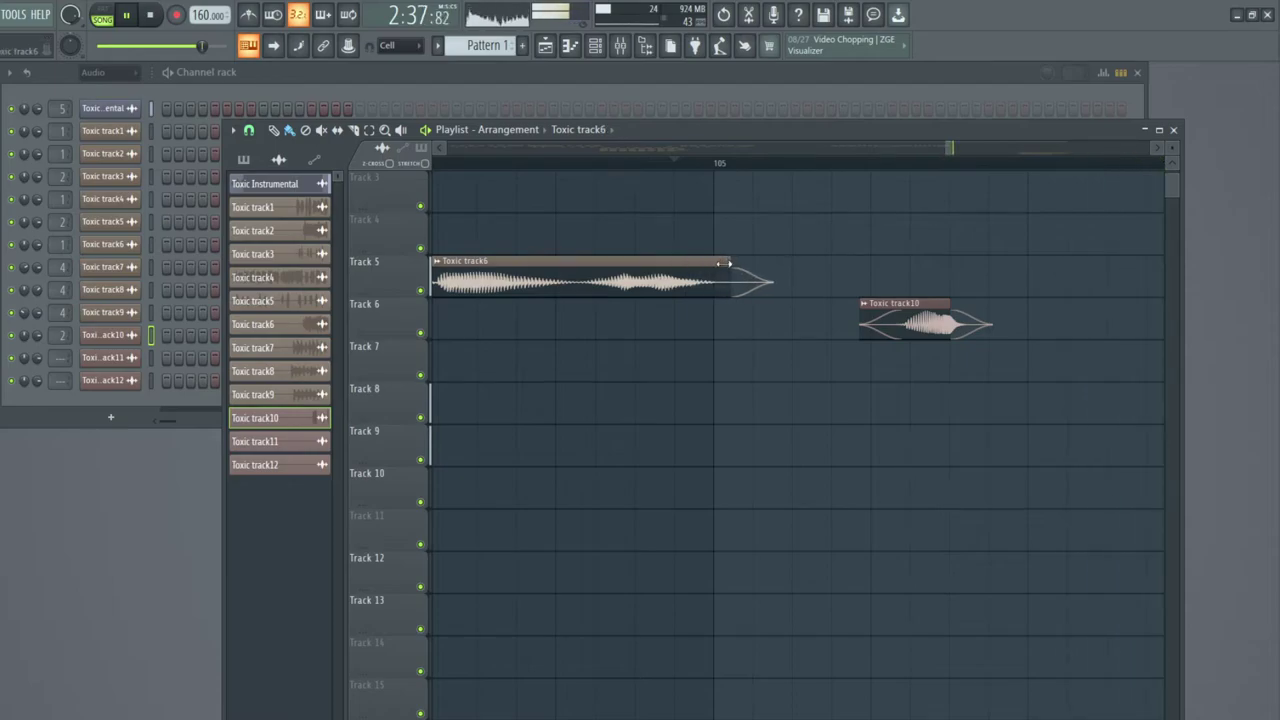
{"action": "key", "text": "space"}
{"action": "key", "text": "space"}
{"action": "scroll", "coordinate": [661, 164], "scroll_direction": "down", "scroll_amount": 5}
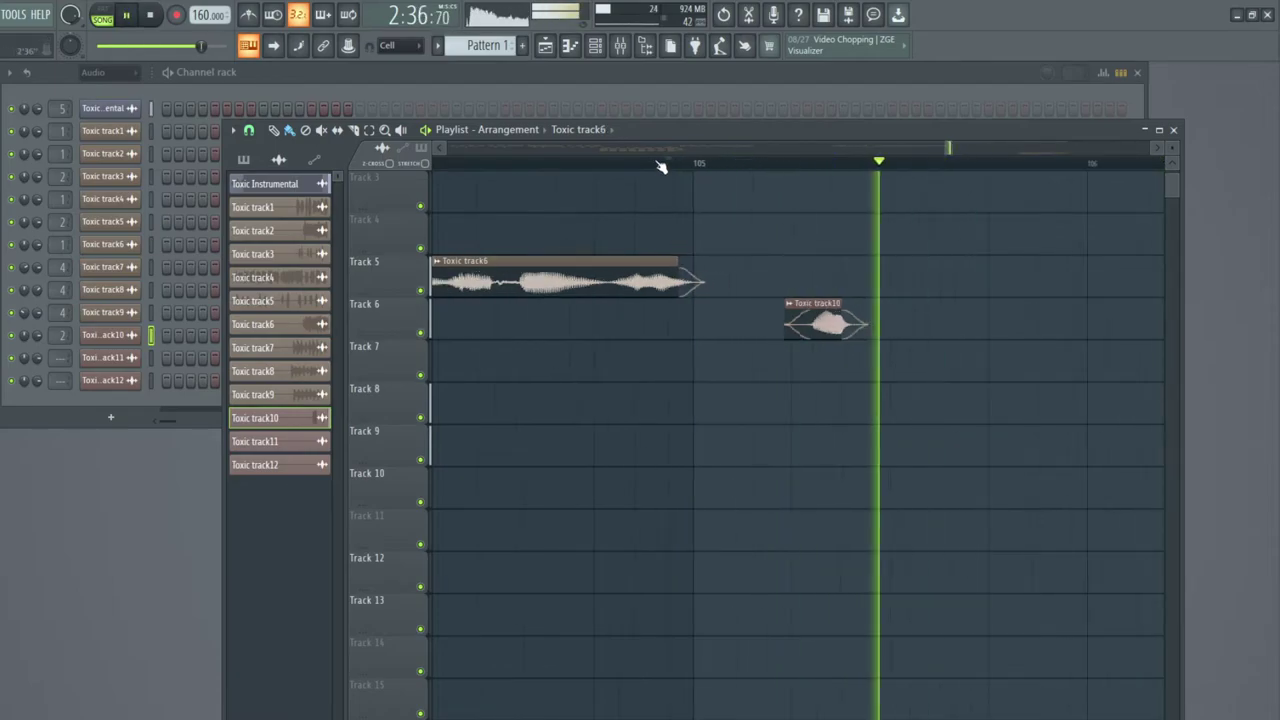
{"action": "left_click", "coordinate": [640, 162]}
{"action": "scroll", "coordinate": [660, 166], "scroll_direction": "up", "scroll_amount": 6}
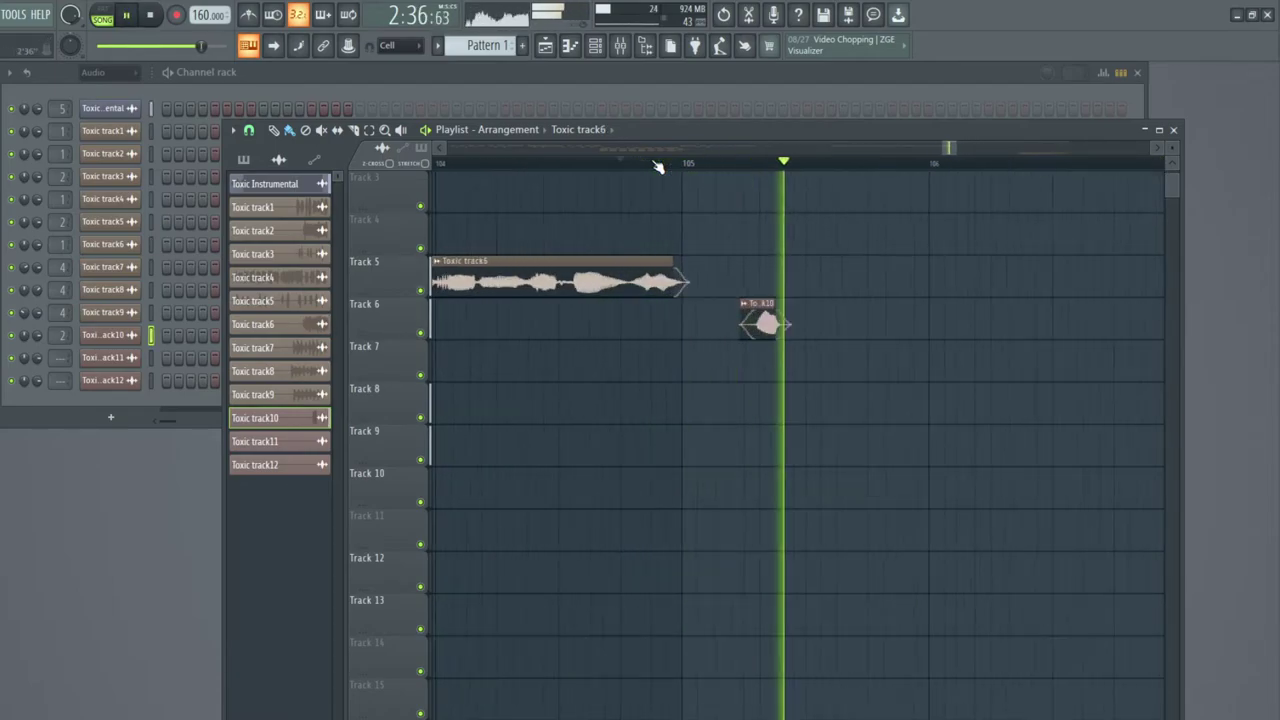
{"action": "key", "text": "space"}
{"action": "key", "text": "space"}
{"action": "left_click_drag", "start_coordinate": [706, 265], "coordinate": [691, 265]}
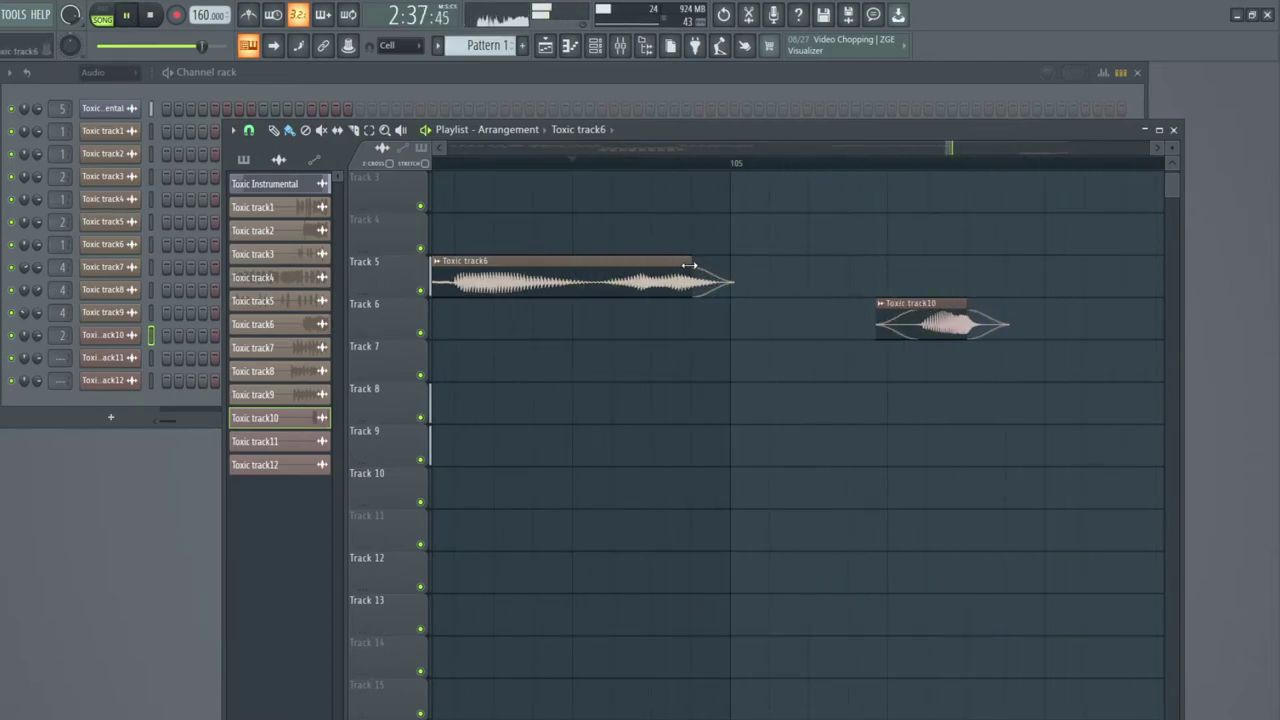
{"action": "left_click_drag", "start_coordinate": [643, 265], "coordinate": [690, 268]}
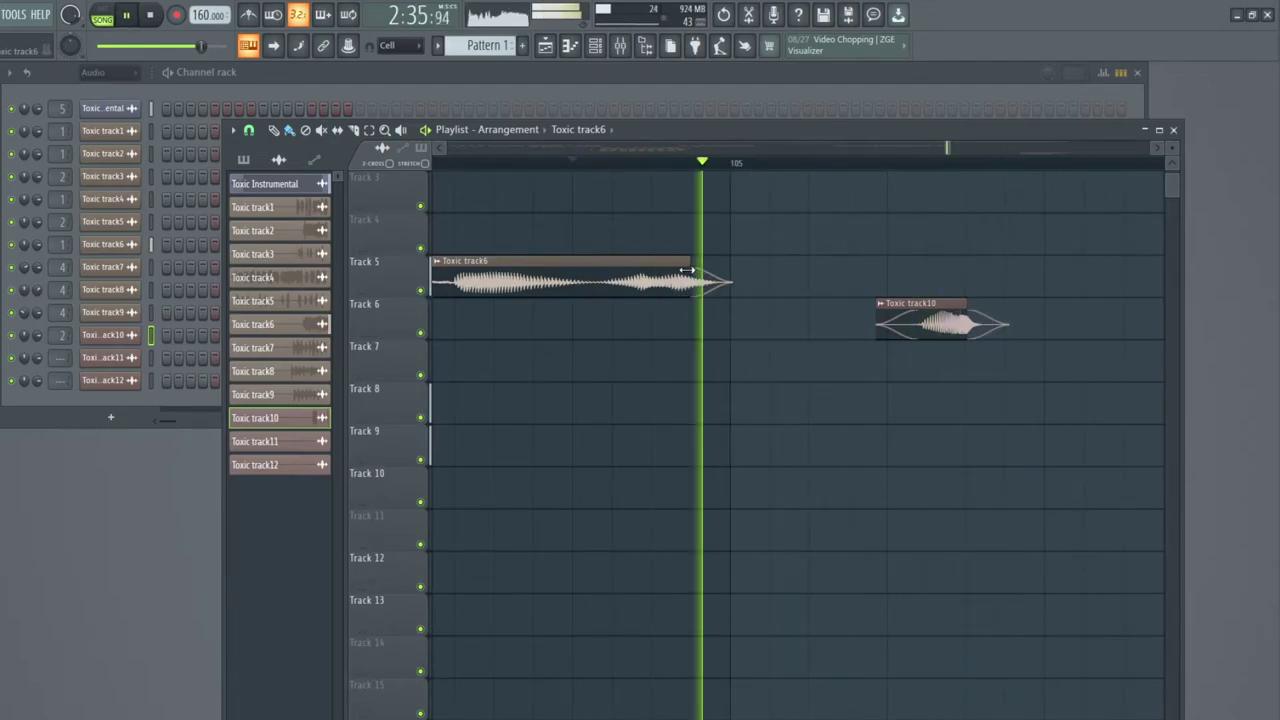
Move the Toxic track11 and Toxic track12 clips near bar 120 up together to Track 2 and Track 3, below the instrumental.
{"action": "scroll", "coordinate": [700, 165], "scroll_direction": "down", "scroll_amount": 5}
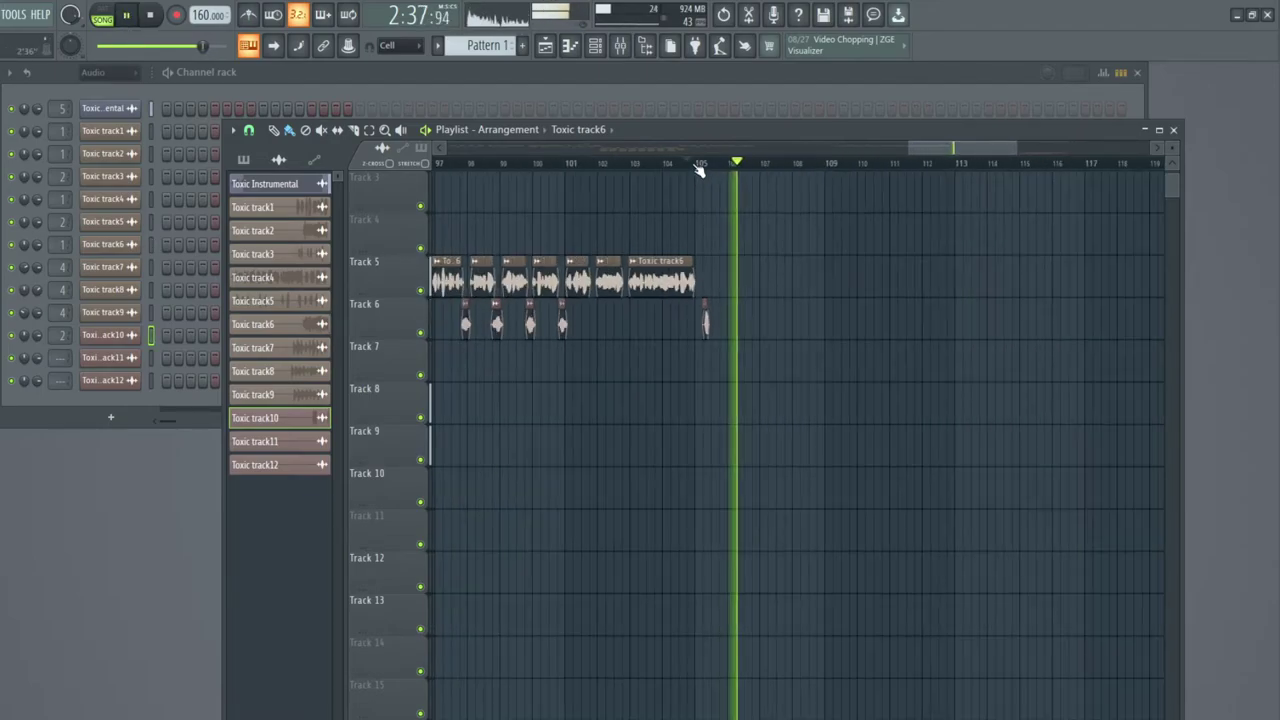
{"action": "scroll", "coordinate": [700, 170], "scroll_direction": "down", "scroll_amount": 3}
{"action": "left_click", "coordinate": [1025, 163]}
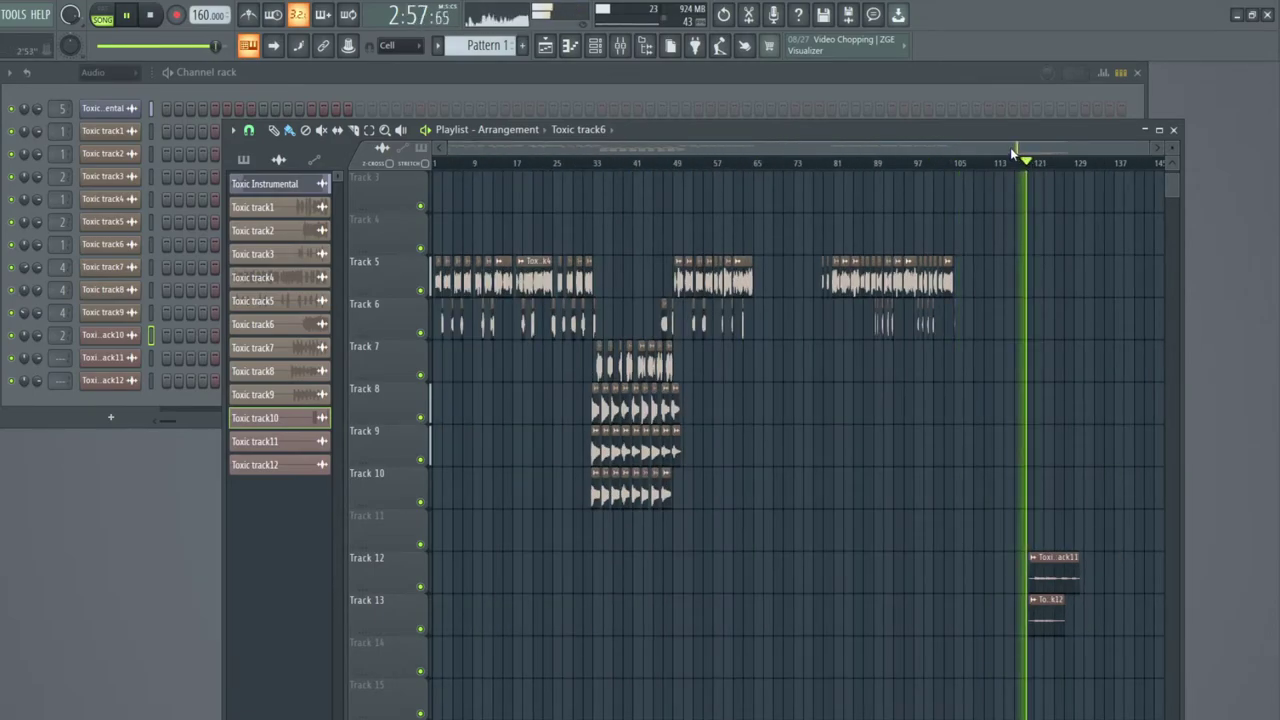
{"action": "left_click_drag", "start_coordinate": [1011, 149], "coordinate": [1068, 157]}
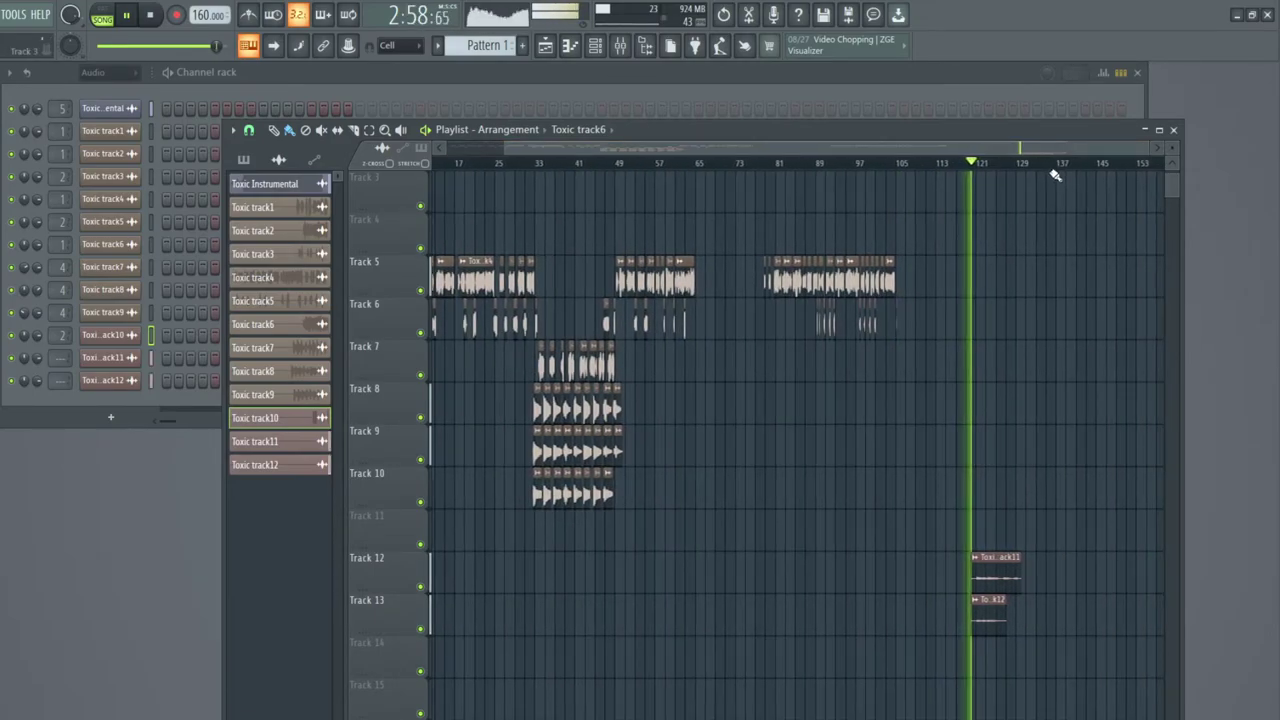
{"action": "scroll", "coordinate": [1057, 174], "scroll_direction": "up", "scroll_amount": 3}
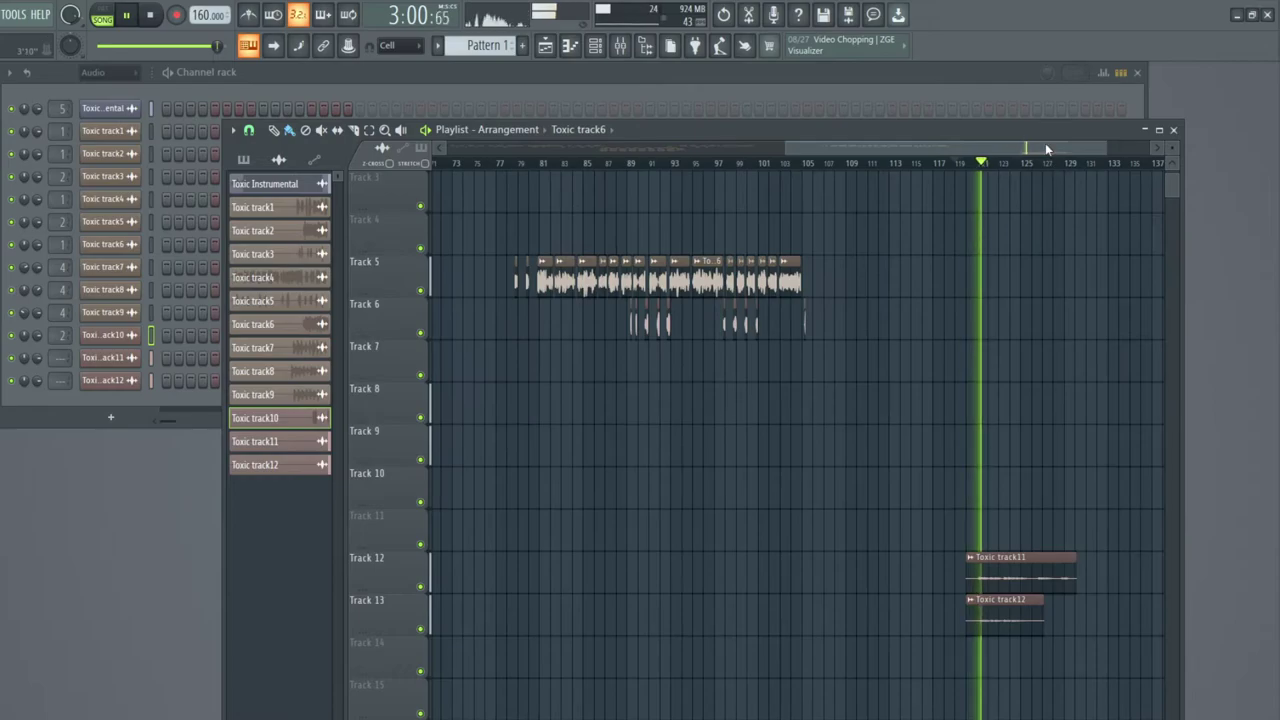
{"action": "scroll", "coordinate": [986, 277], "scroll_direction": "up", "scroll_amount": 2}
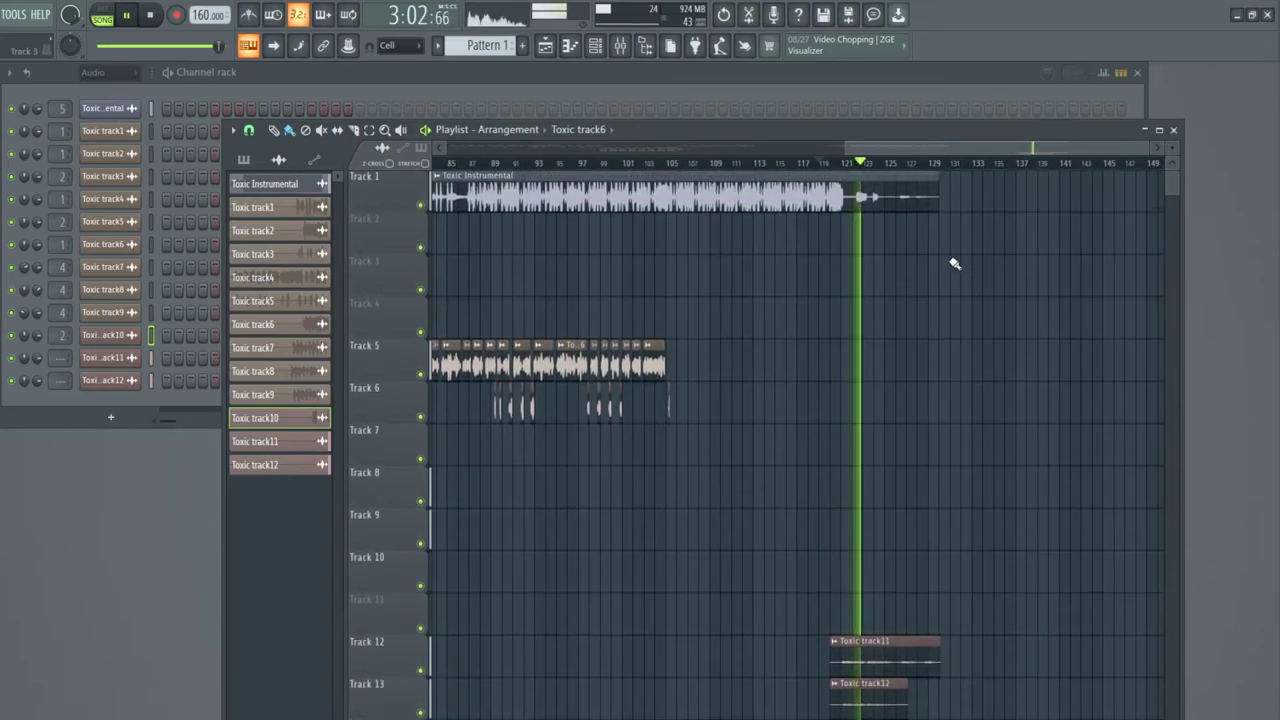
{"action": "left_click_drag", "start_coordinate": [884, 150], "coordinate": [918, 174]}
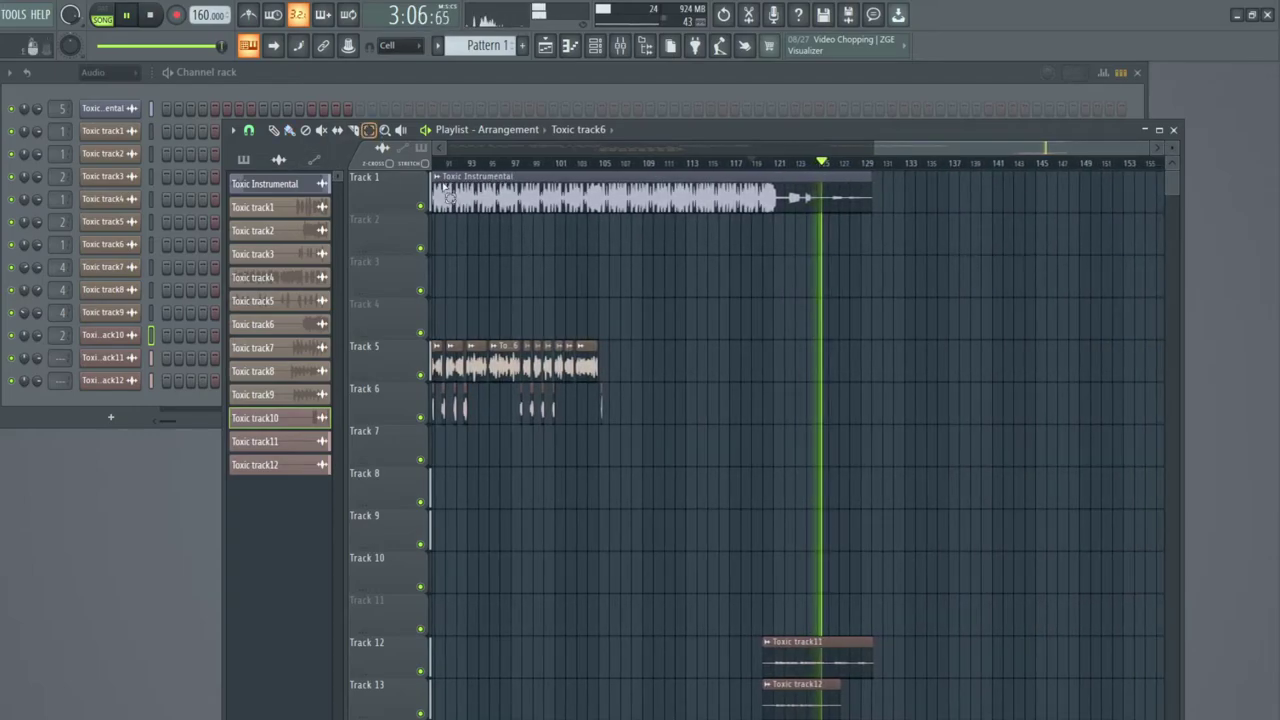
{"action": "scroll", "coordinate": [809, 486], "scroll_direction": "down", "scroll_amount": 4}
{"action": "left_click_drag", "start_coordinate": [770, 477], "coordinate": [840, 584]}
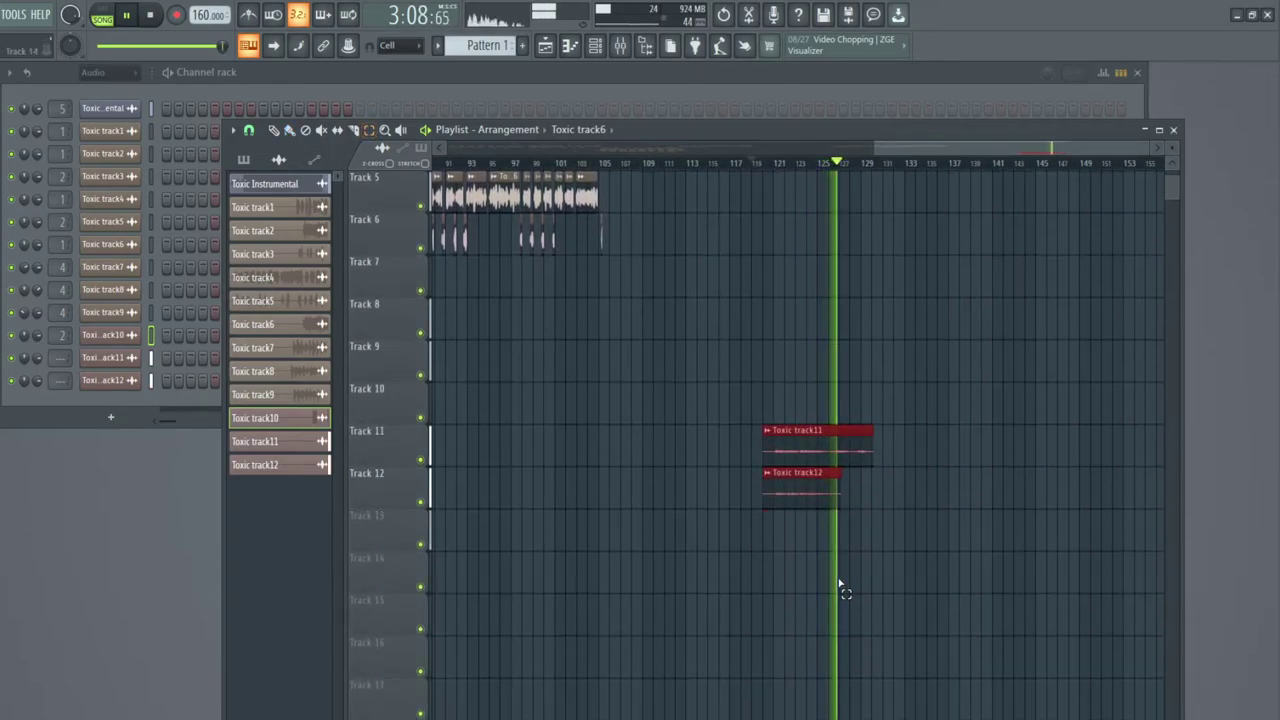
{"action": "key", "text": "shift+Up"}
{"action": "key", "text": "shift+Up"}
{"action": "key", "text": "shift+Up"}
{"action": "key", "text": "shift+Up"}
{"action": "scroll", "coordinate": [839, 584], "scroll_direction": "up", "scroll_amount": 2}
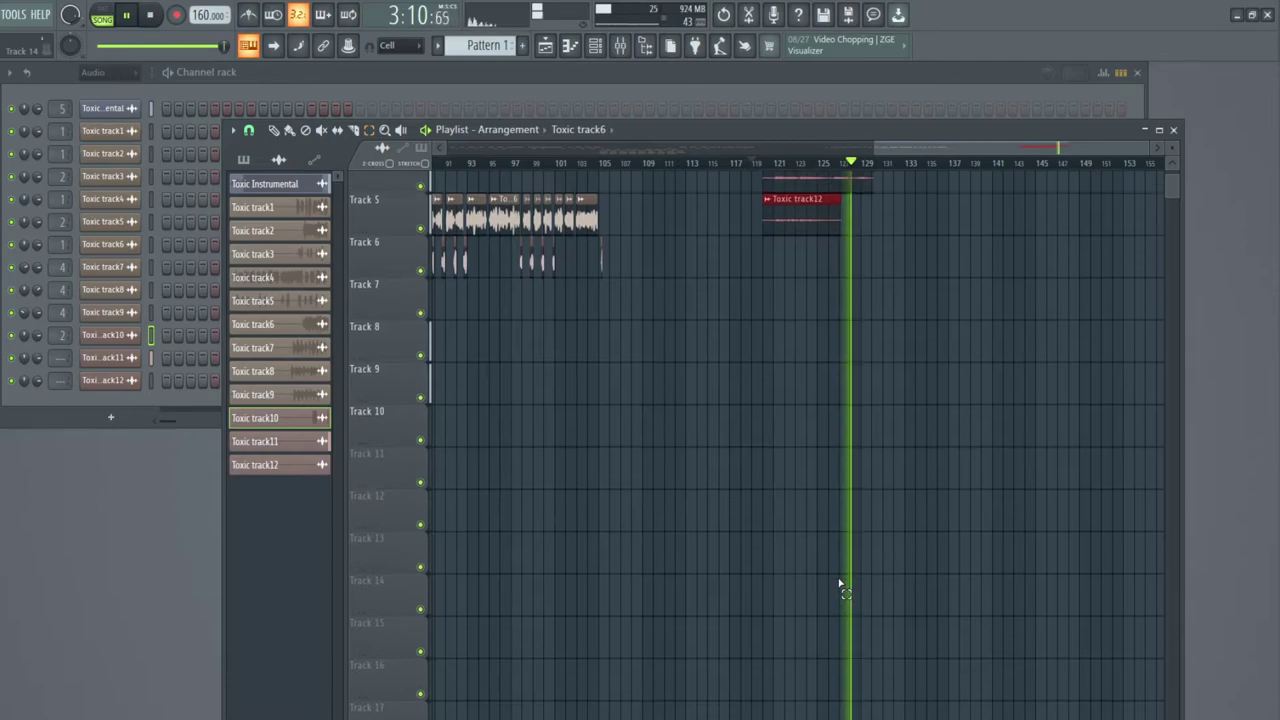
{"action": "scroll", "coordinate": [839, 584], "scroll_direction": "up", "scroll_amount": 2}
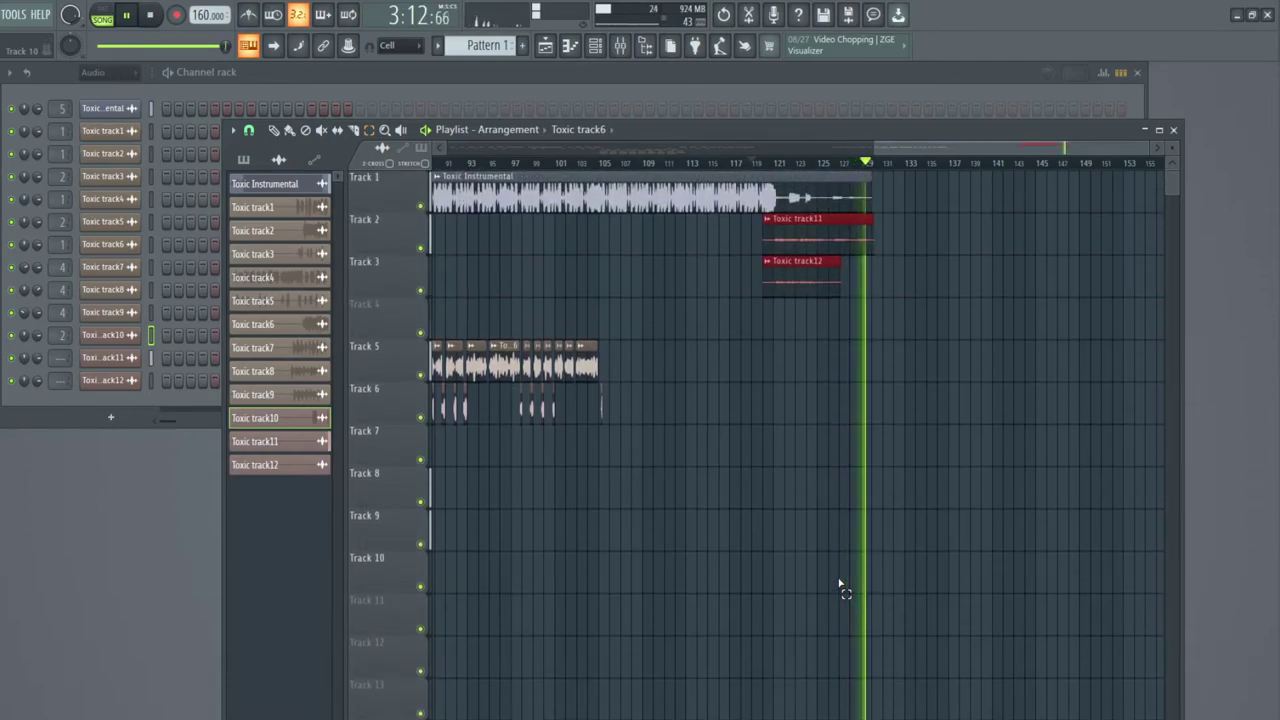
Trim the starts of the Toxic track11 and Toxic track12 clips to about bar 121 and shorten the end of Toxic track11 before bar 130.
{"action": "left_click", "coordinate": [764, 166]}
{"action": "scroll", "coordinate": [799, 170], "scroll_direction": "up", "scroll_amount": 5}
{"action": "left_click_drag", "start_coordinate": [1011, 149], "coordinate": [1040, 153]}
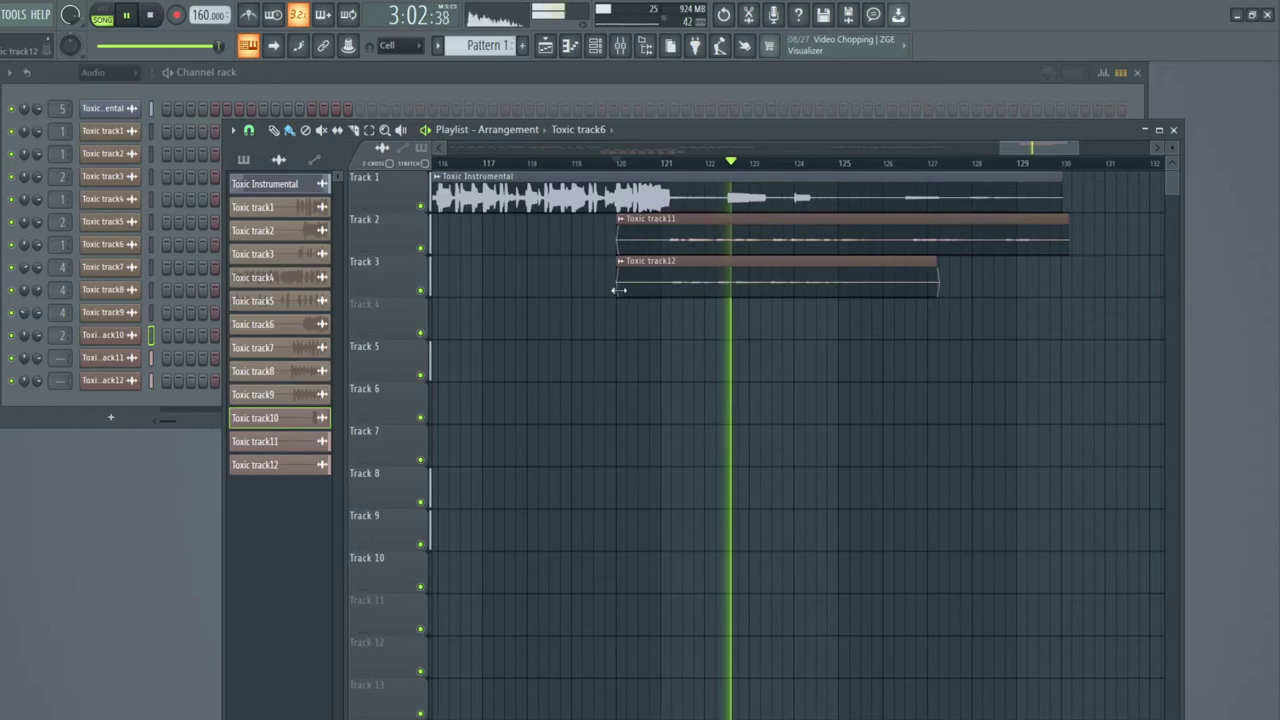
{"action": "left_click_drag", "start_coordinate": [620, 290], "coordinate": [660, 292]}
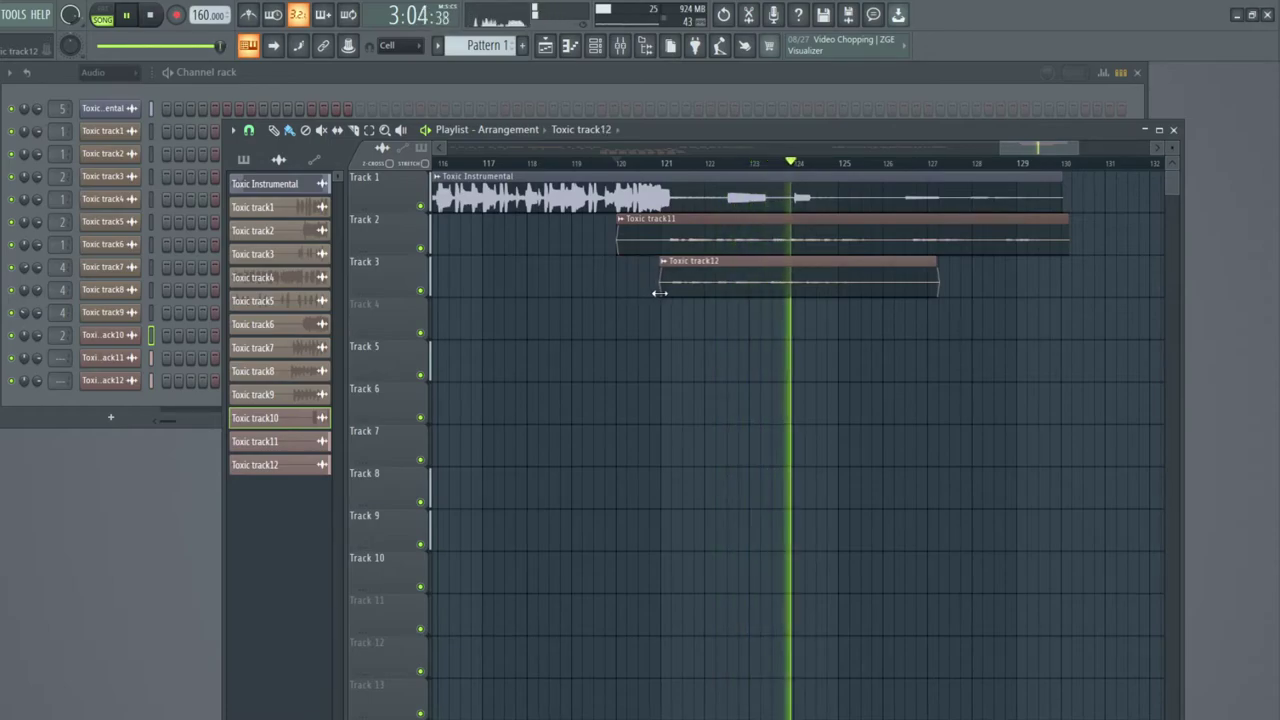
{"action": "left_click_drag", "start_coordinate": [614, 246], "coordinate": [671, 263]}
{"action": "left_click_drag", "start_coordinate": [1068, 256], "coordinate": [1042, 258]}
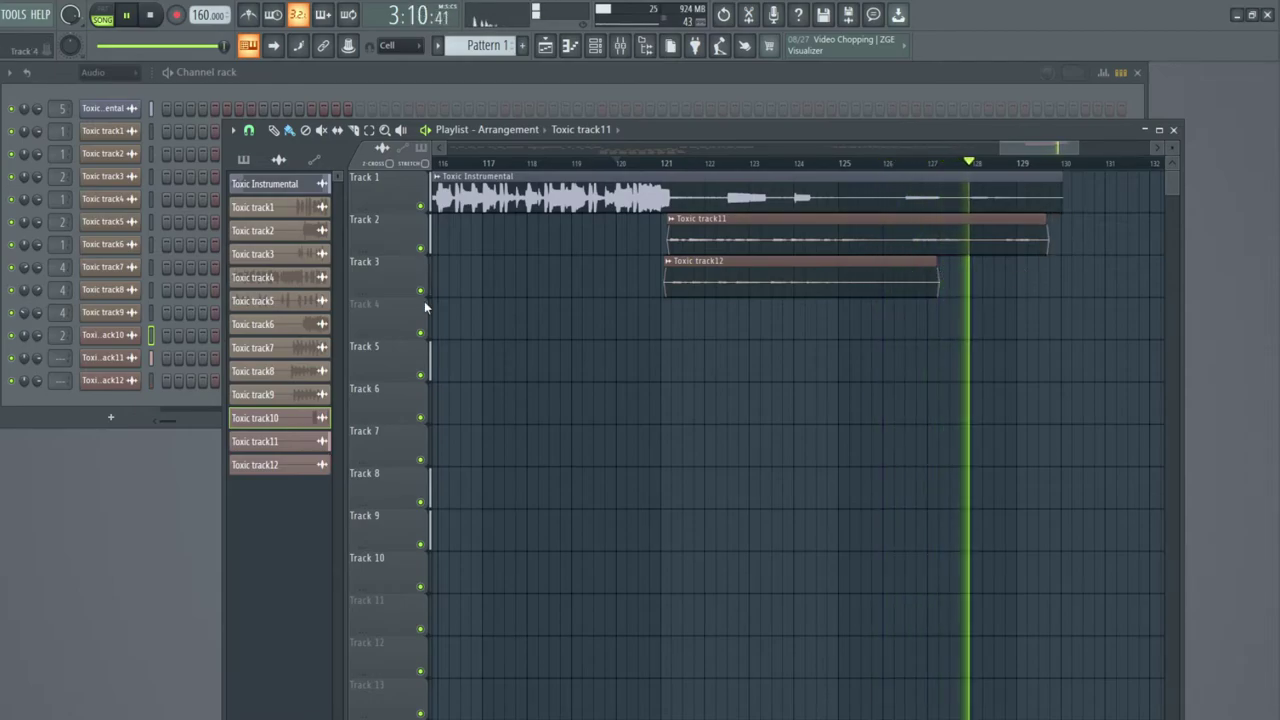
Route Toxic track11 to mixer track 1 and raise the Boost in its precomputed effects.
{"action": "key", "text": "space"}
{"action": "left_click", "coordinate": [62, 357]}
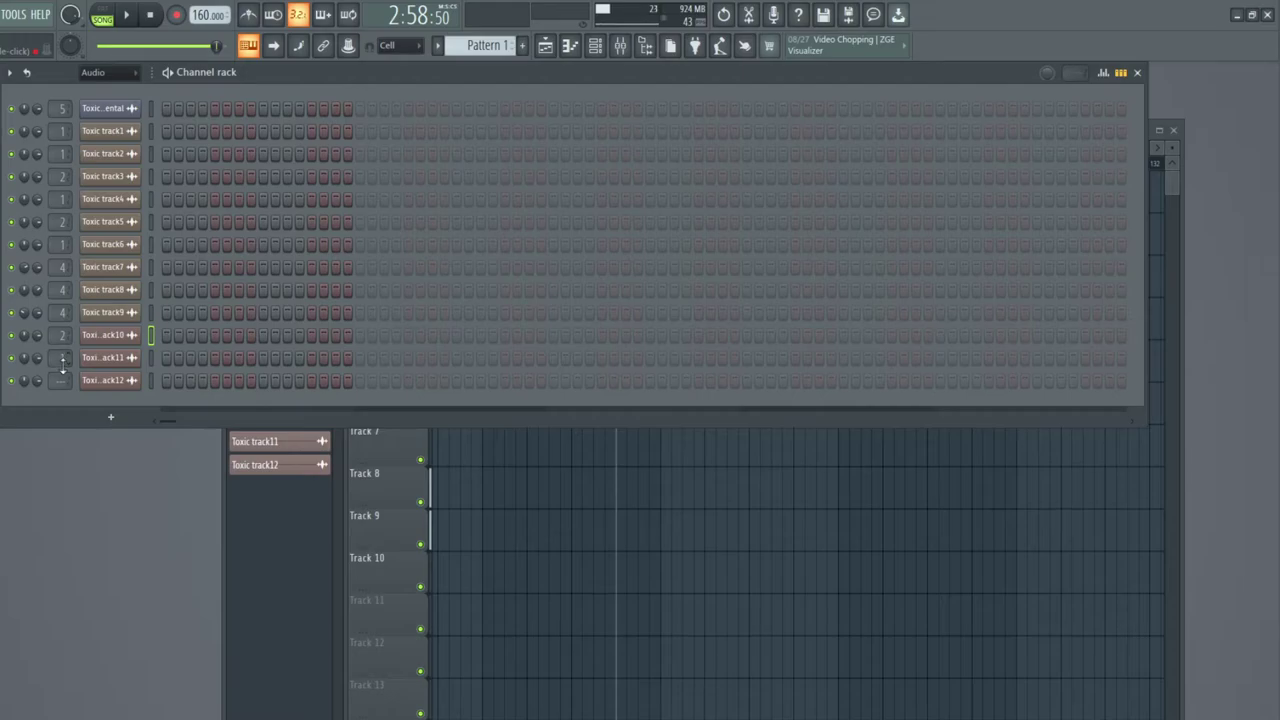
{"action": "left_click", "coordinate": [112, 358]}
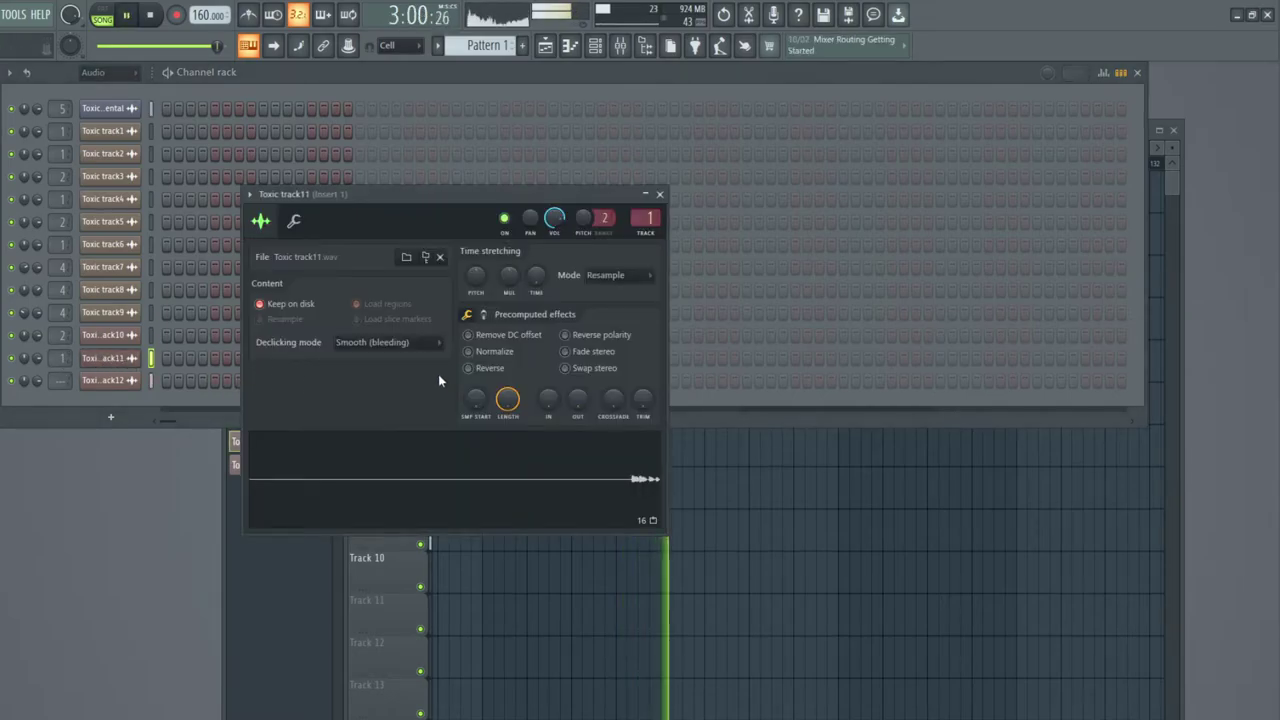
{"action": "left_click", "coordinate": [484, 315]}
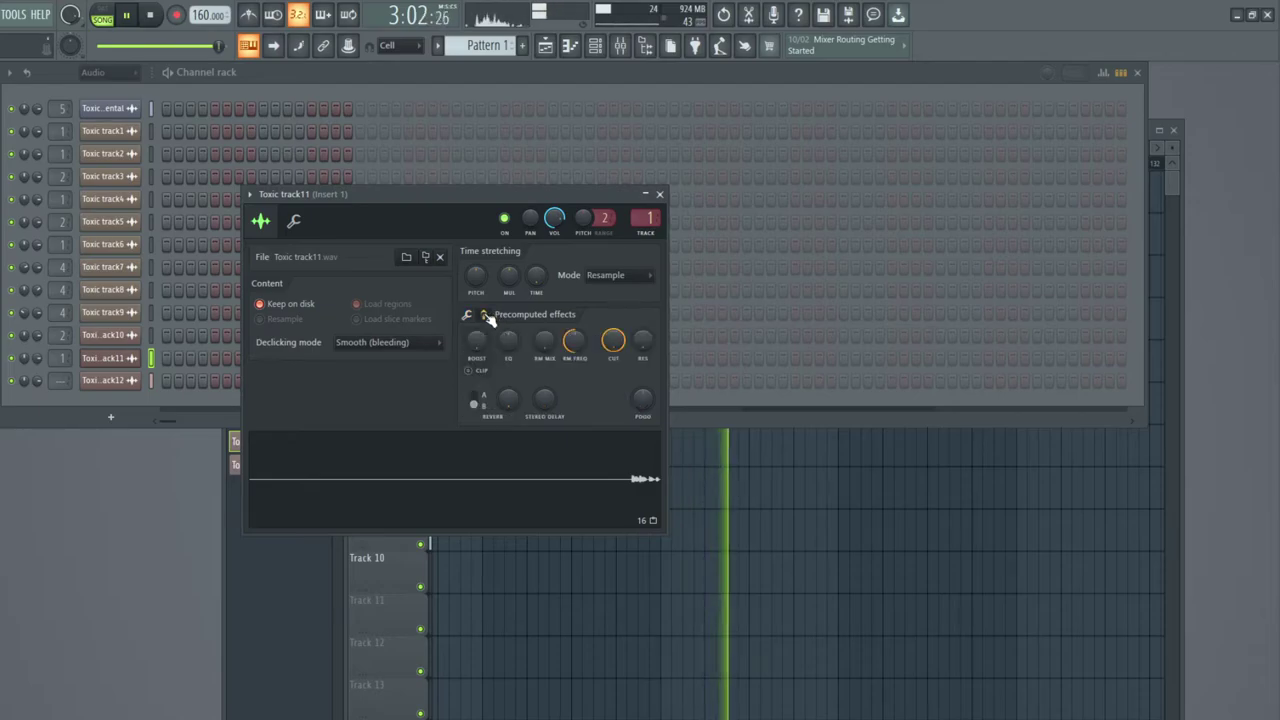
{"action": "mouse_move", "coordinate": [476, 341]}
{"action": "left_mouse_down"}
{"action": "mouse_move", "coordinate": [476, 307]}
{"action": "mouse_move", "coordinate": [475, 357]}
{"action": "left_mouse_up"}
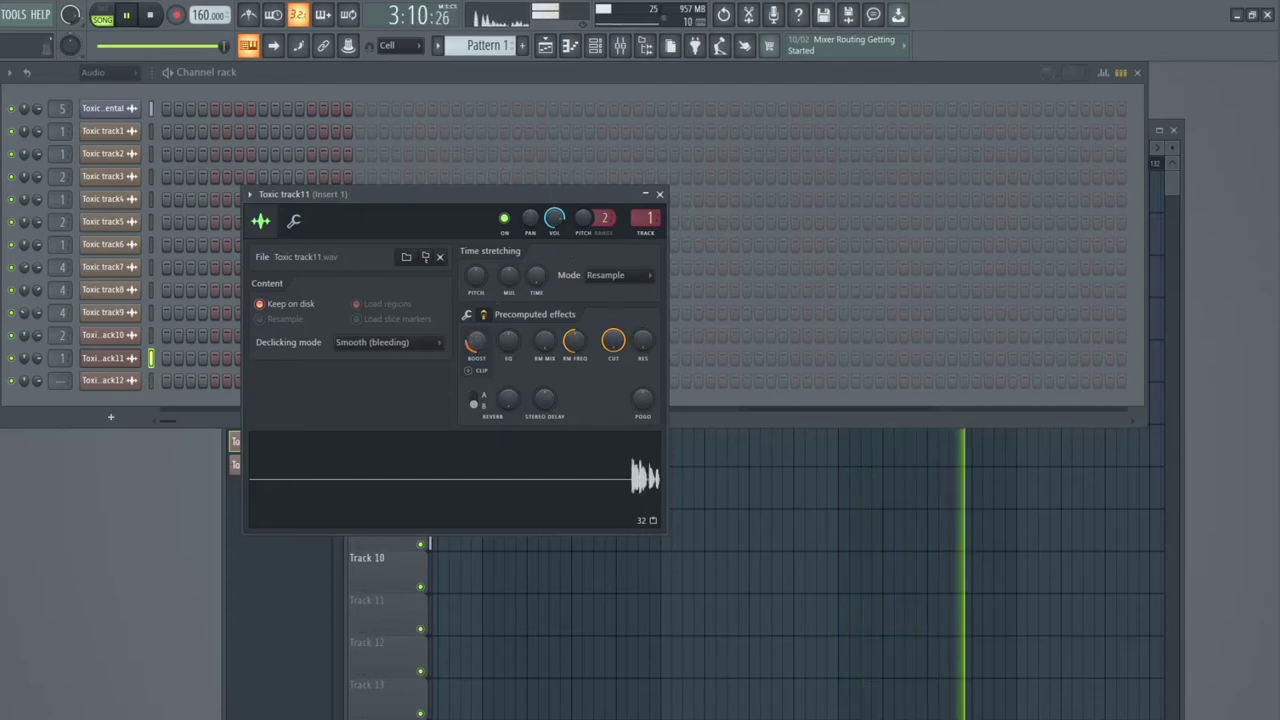
{"action": "left_click", "coordinate": [660, 194]}
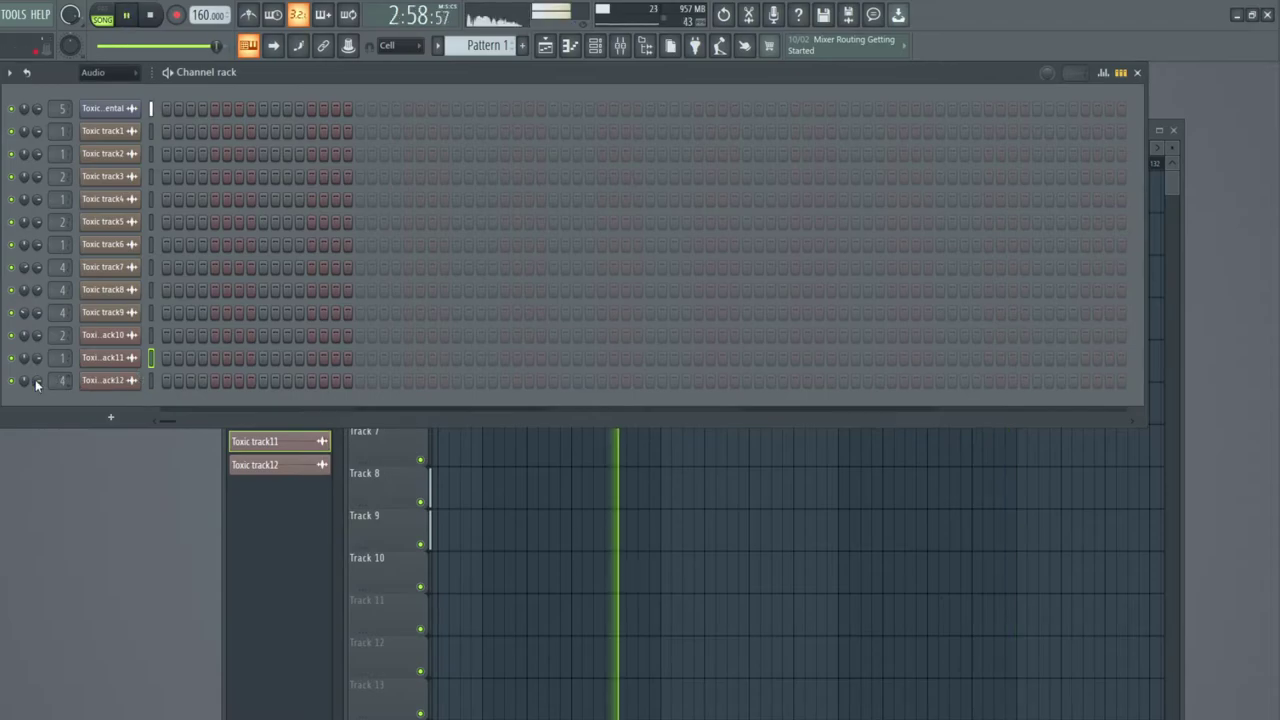
Raise the precomputed Boost of Toxic track12, routed to mixer track 4, and return to the playlist.
{"action": "left_click", "coordinate": [105, 380]}
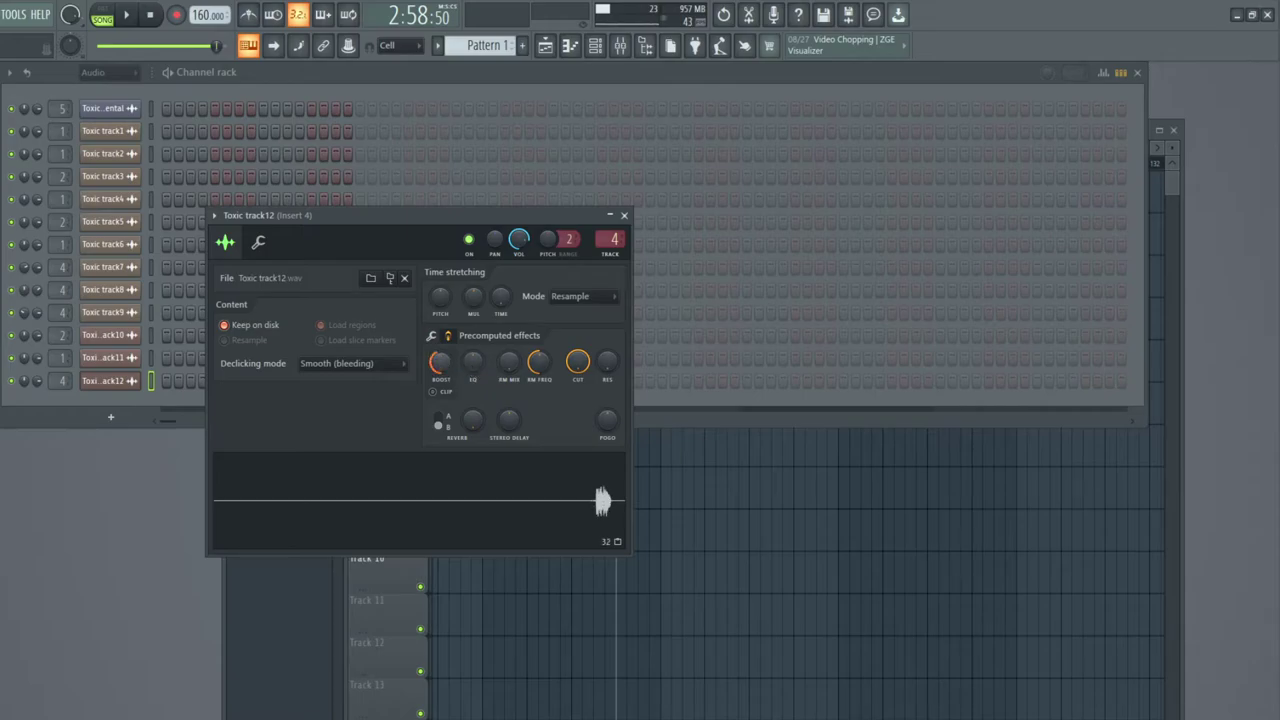
{"action": "left_click", "coordinate": [624, 216]}
{"action": "left_click", "coordinate": [1182, 196]}
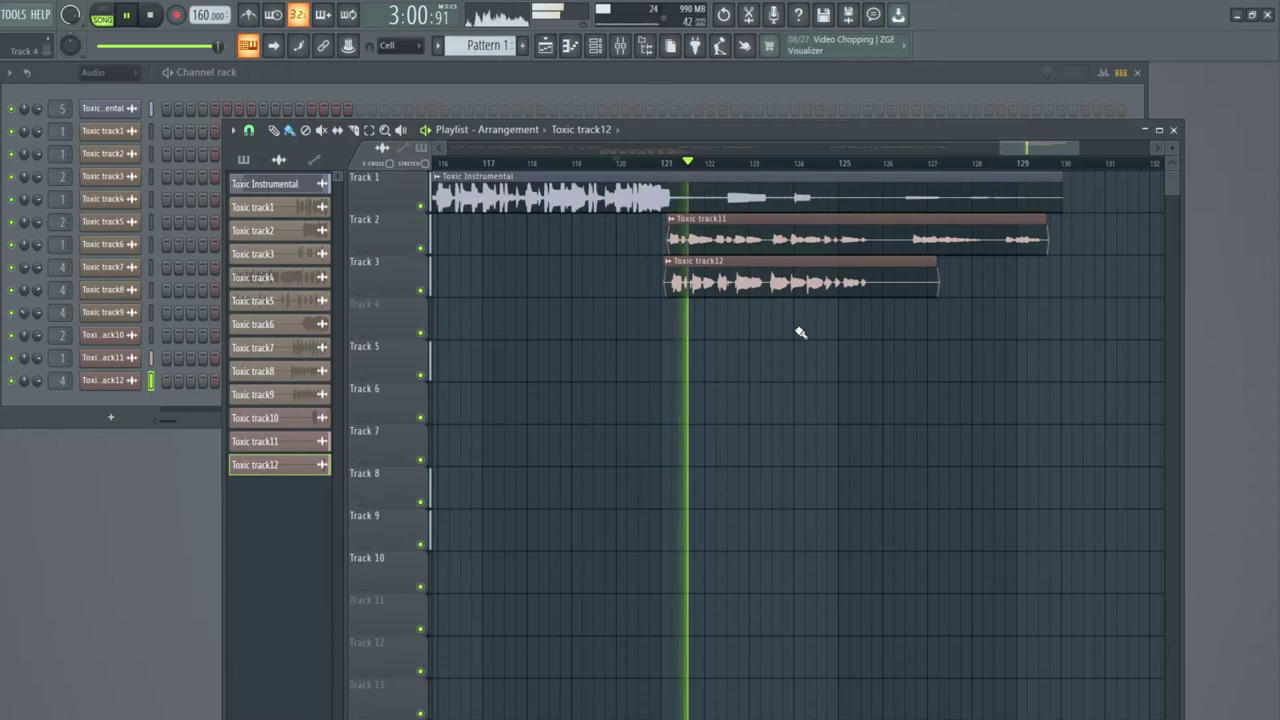
Shorten the end of the Toxic track12 clip on Track 3 to about bar 125.5, where its vocal stops.
{"action": "left_click_drag", "start_coordinate": [937, 263], "coordinate": [868, 265]}
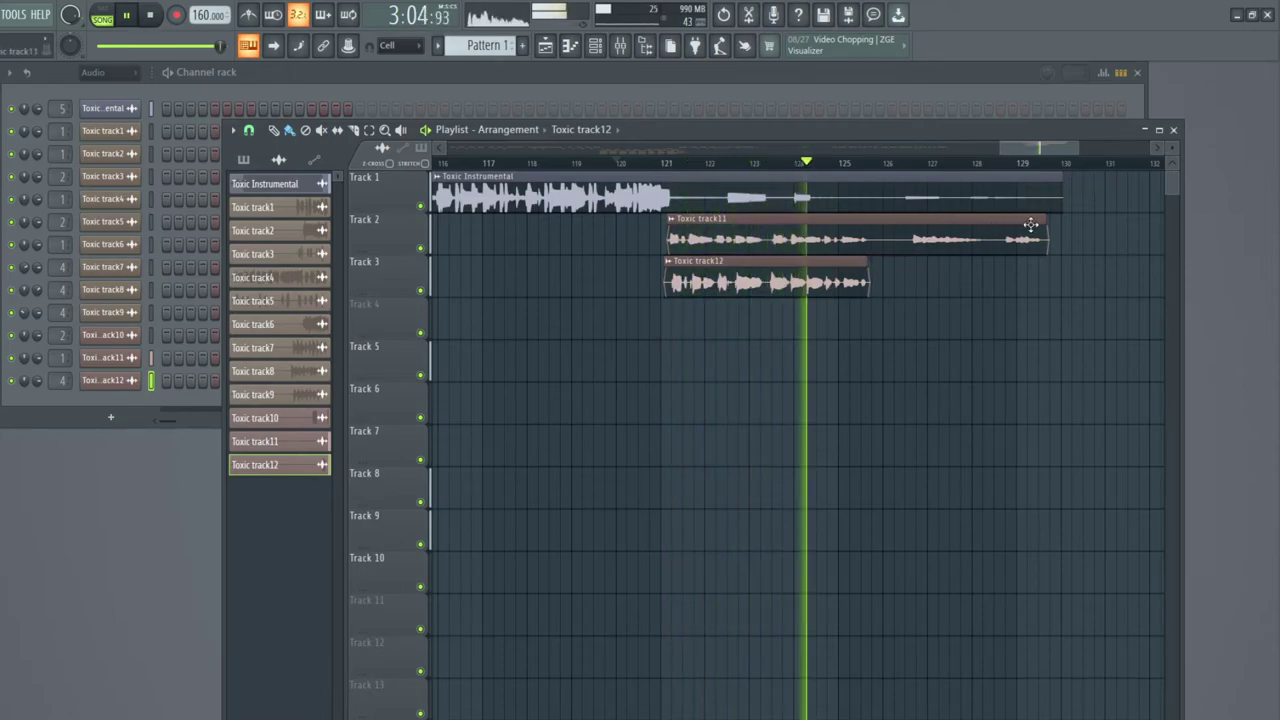
{"action": "scroll", "coordinate": [802, 166], "scroll_direction": "up", "scroll_amount": 3}
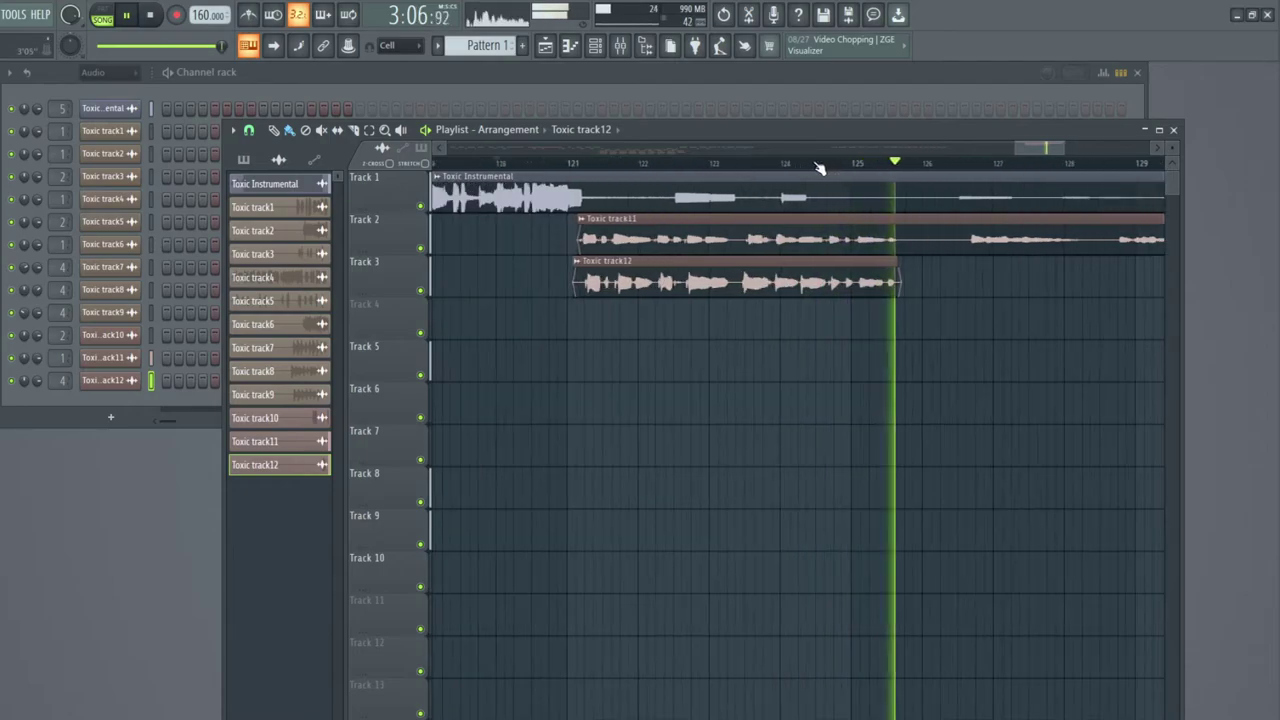
{"action": "left_click_drag", "start_coordinate": [1041, 148], "coordinate": [1047, 148]}
{"action": "key", "text": "space"}
Reroute Toxic track11 to mixer track 4 and Toxic track12 to mixer track 2, adjusting their channel volumes during playback.
{"action": "double_click", "coordinate": [893, 220]}
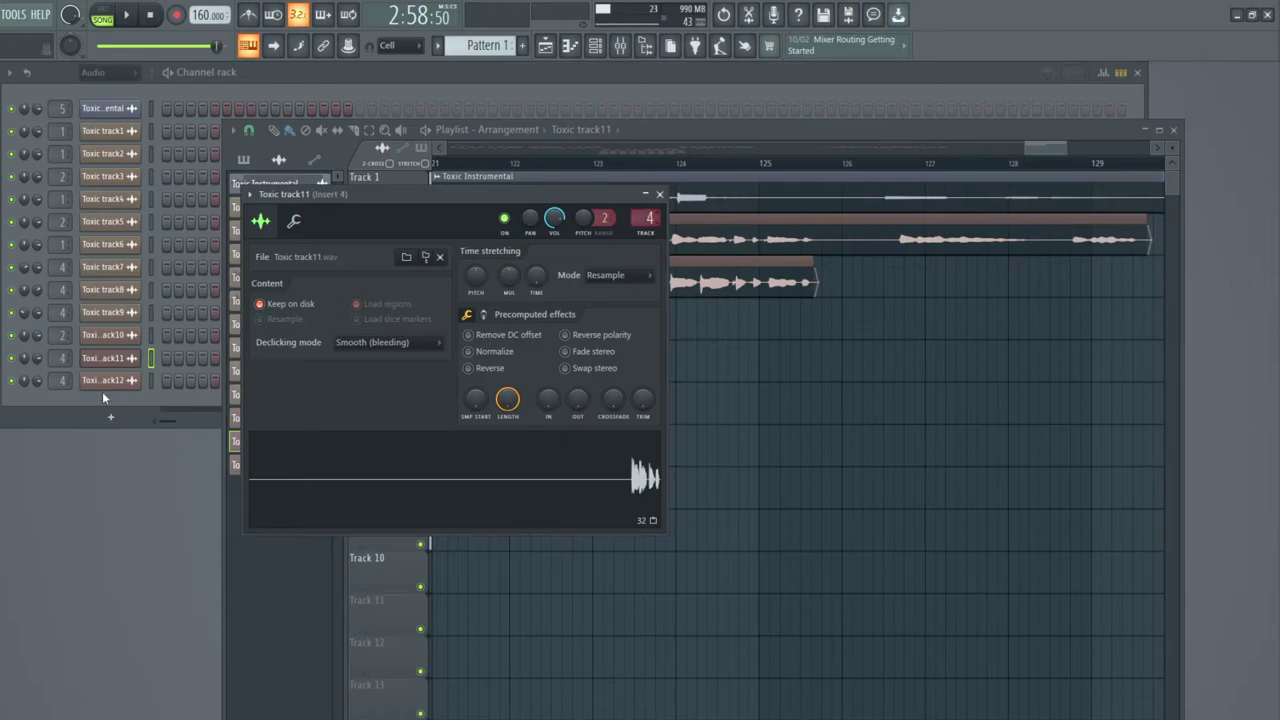
{"action": "left_click", "coordinate": [60, 378]}
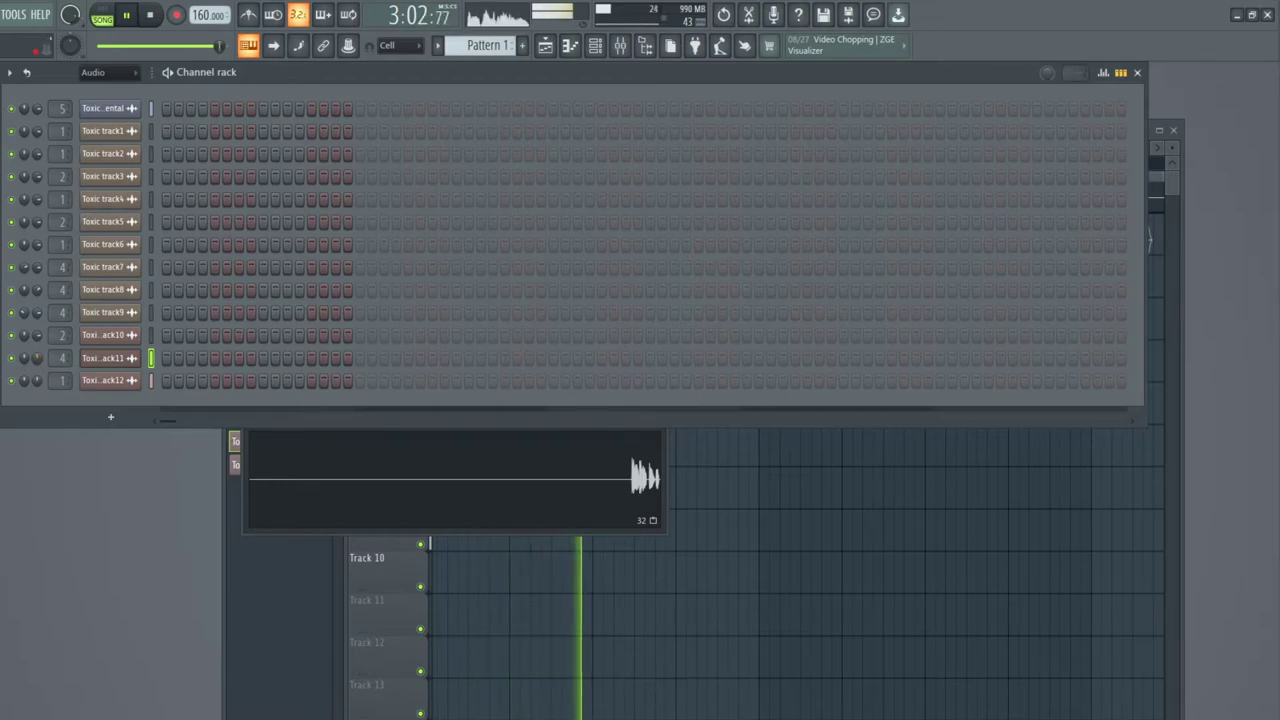
{"action": "right_click", "coordinate": [38, 360]}
{"action": "left_click", "coordinate": [51, 369]}
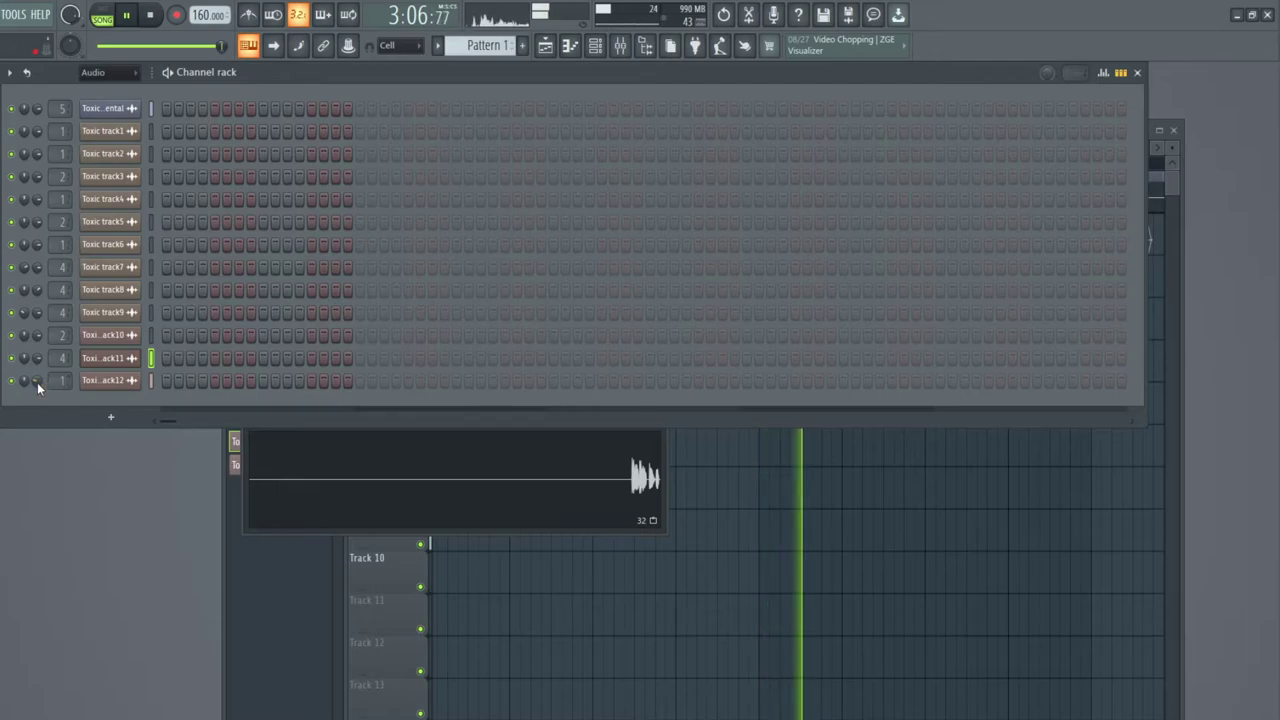
{"action": "key", "text": "space"}
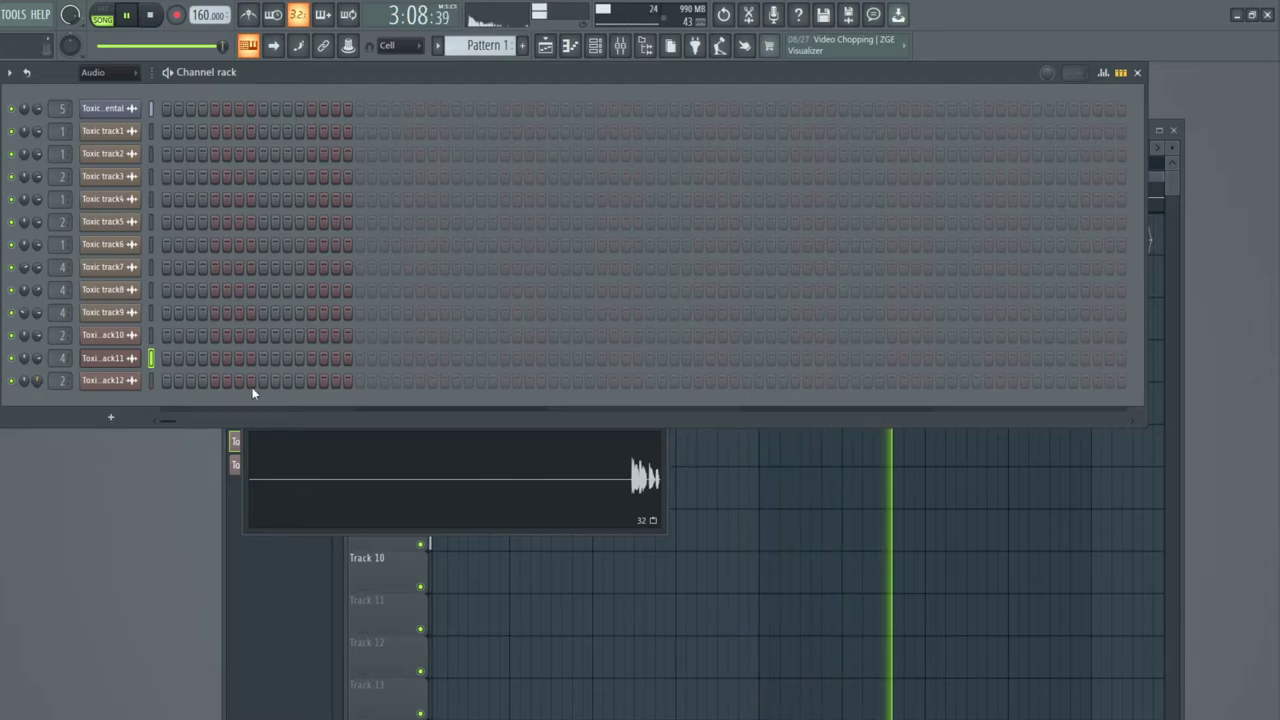
Enable Remove DC offset and Normalize for Toxic track11, and Normalize for Toxic track12.
{"action": "left_click", "coordinate": [241, 445]}
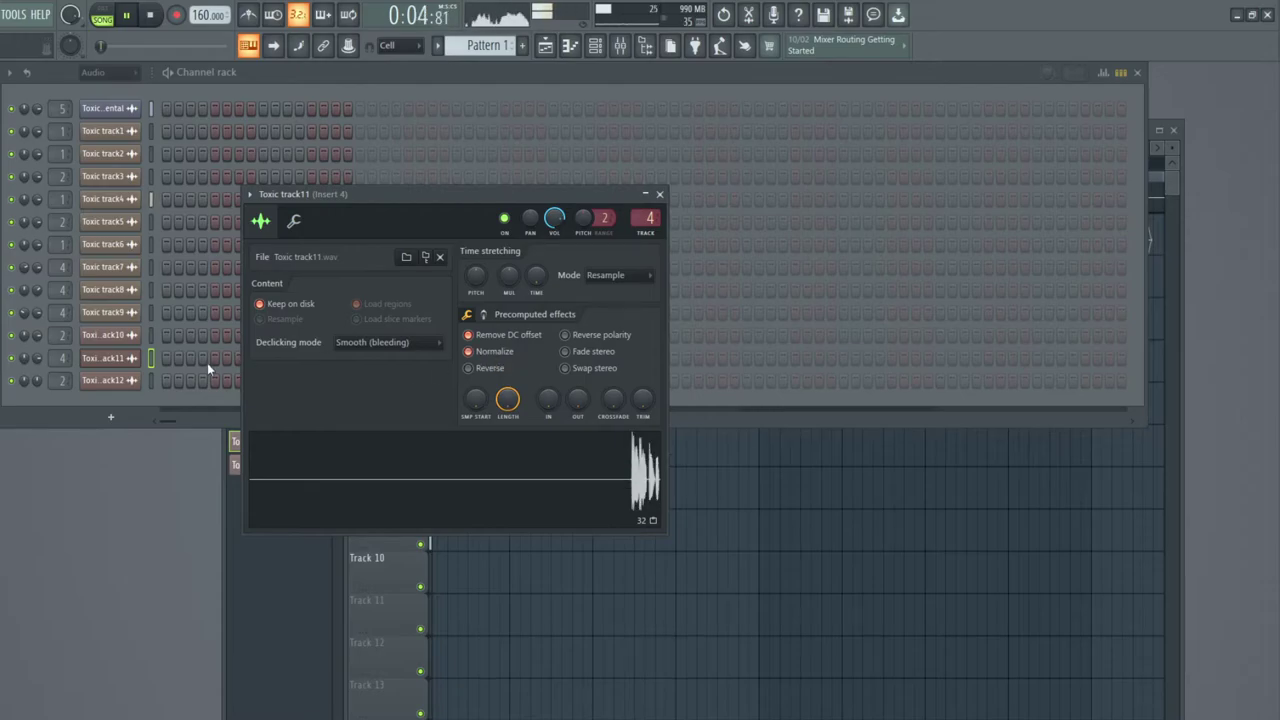
{"action": "left_click", "coordinate": [110, 383]}
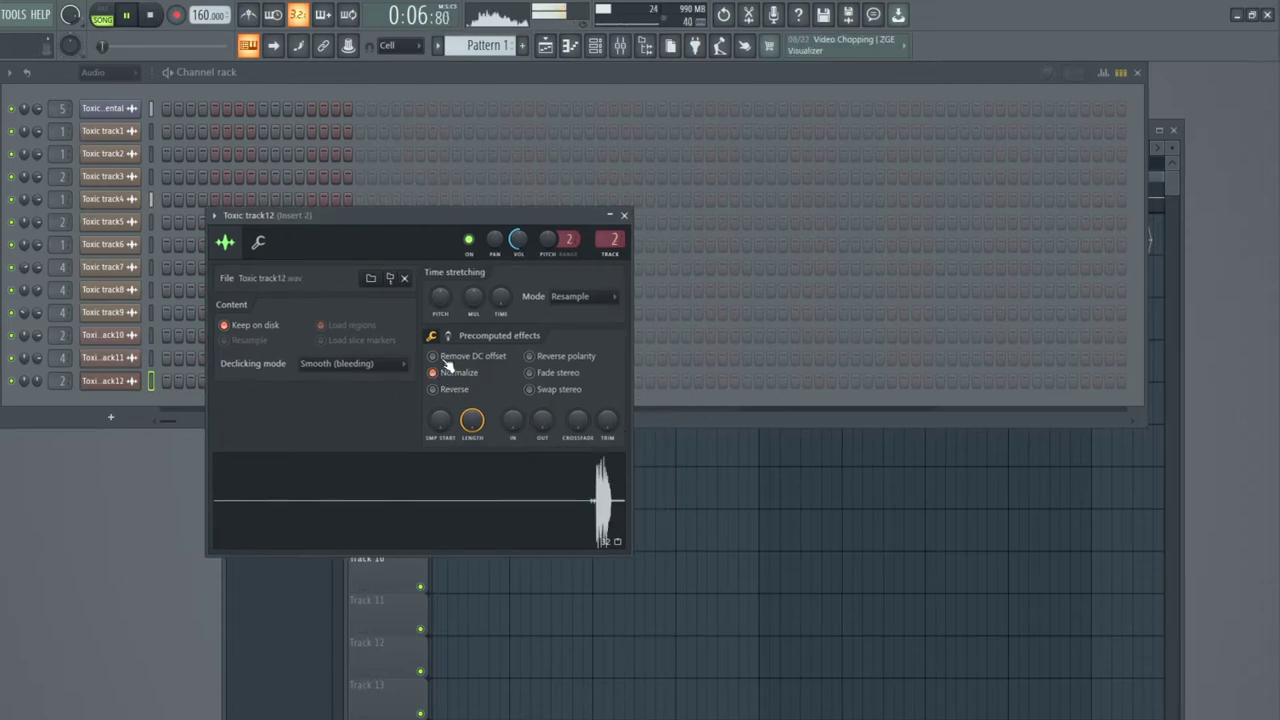
{"action": "left_click", "coordinate": [624, 217]}
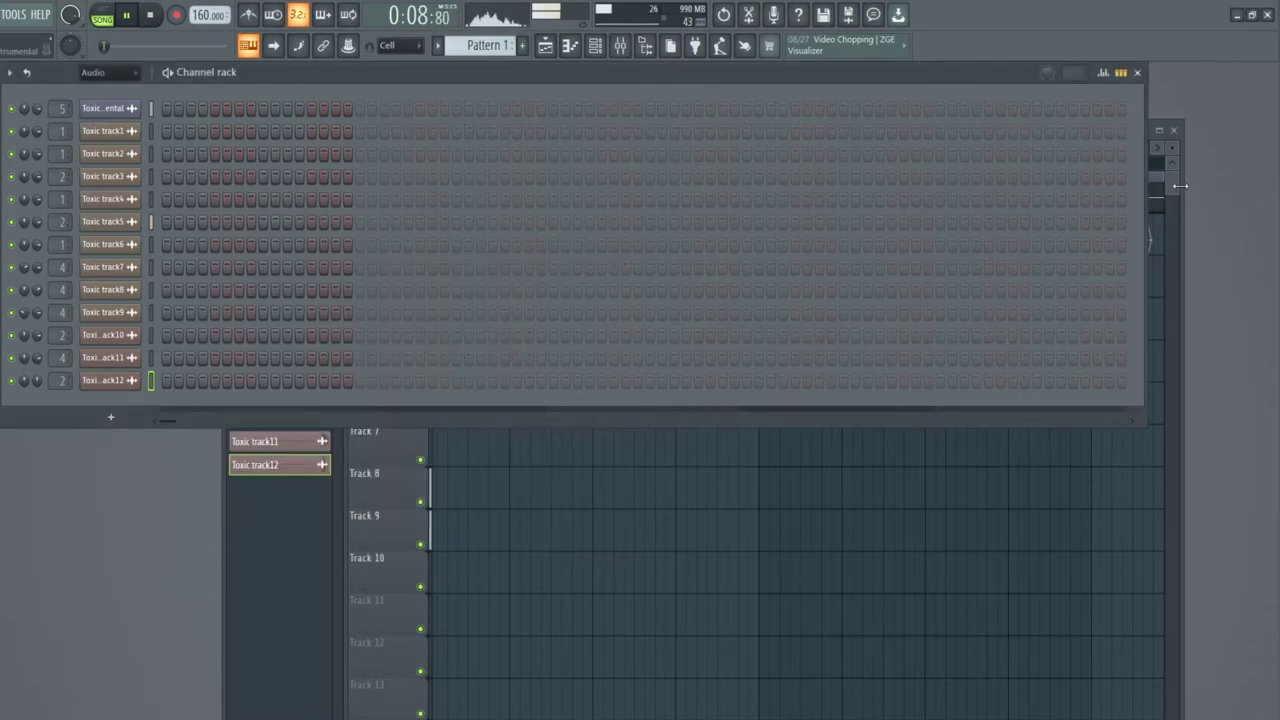
{"action": "left_click", "coordinate": [1180, 186]}
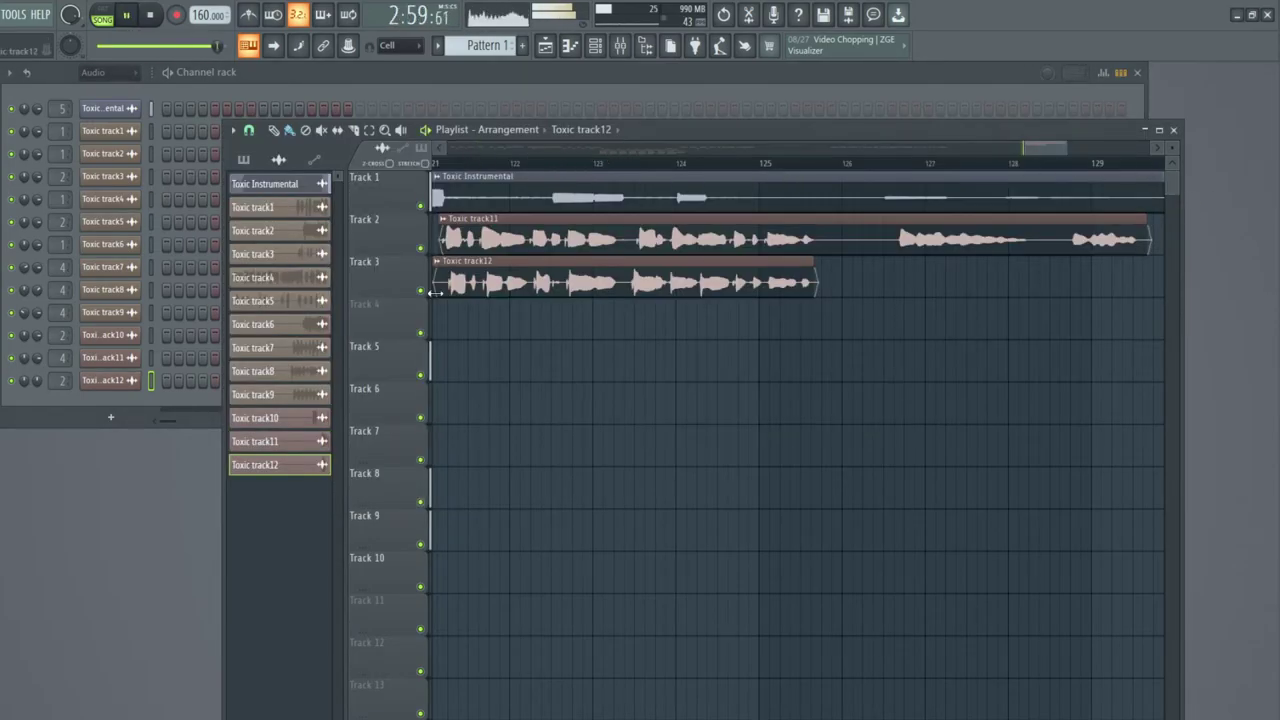
Trim the starts of the Toxic track12 and Toxic track11 clips just past bar 121 and shorten the end of Toxic track11 slightly.
{"action": "left_click_drag", "start_coordinate": [435, 292], "coordinate": [445, 292]}
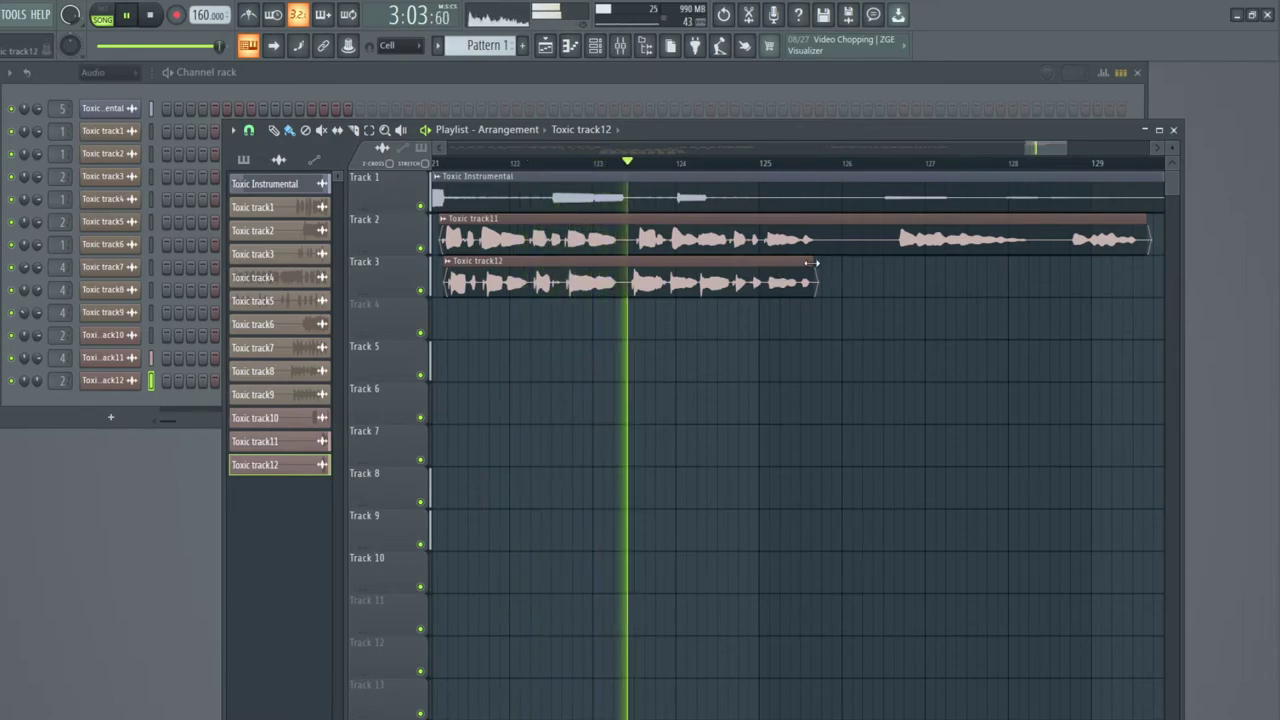
{"action": "left_click_drag", "start_coordinate": [1143, 216], "coordinate": [1136, 216]}
{"action": "left_click_drag", "start_coordinate": [438, 245], "coordinate": [447, 249]}
{"action": "key", "text": "space"}
{"action": "key", "text": "space"}
{"action": "left_click_drag", "start_coordinate": [437, 284], "coordinate": [442, 283]}
{"action": "key", "text": "space"}
{"action": "key", "text": "space"}
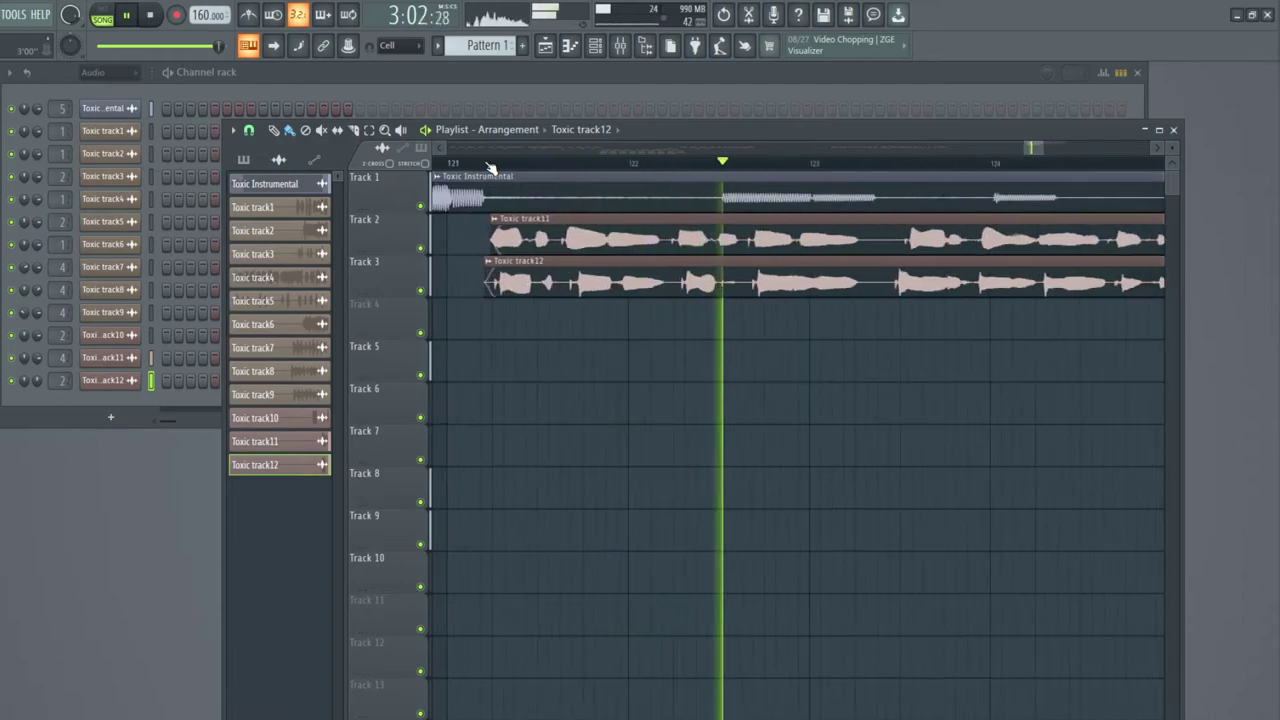
Fine-tune the starts and timing of the Toxic track11 and Toxic track12 clips after bar 121, placing Toxic track12 slightly behind Toxic track11.
{"action": "scroll", "coordinate": [517, 165], "scroll_direction": "up", "scroll_amount": 4}
{"action": "key", "text": "space"}
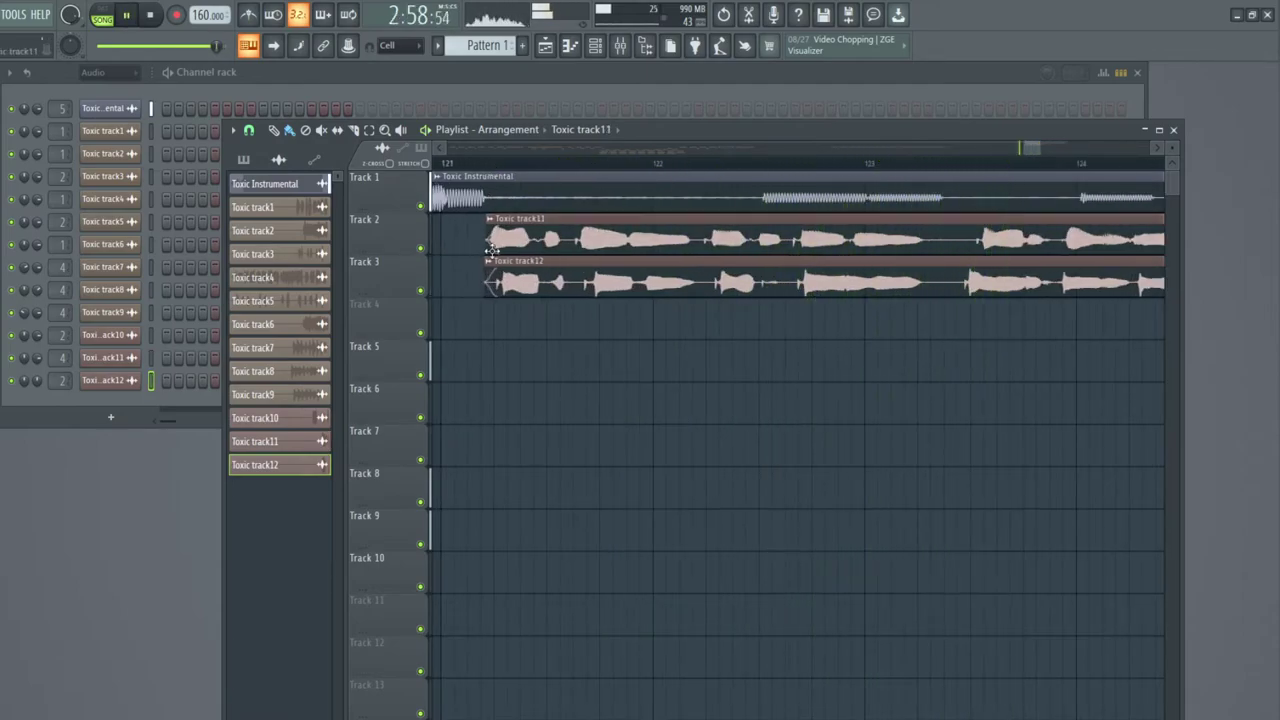
{"action": "left_click", "coordinate": [484, 290]}
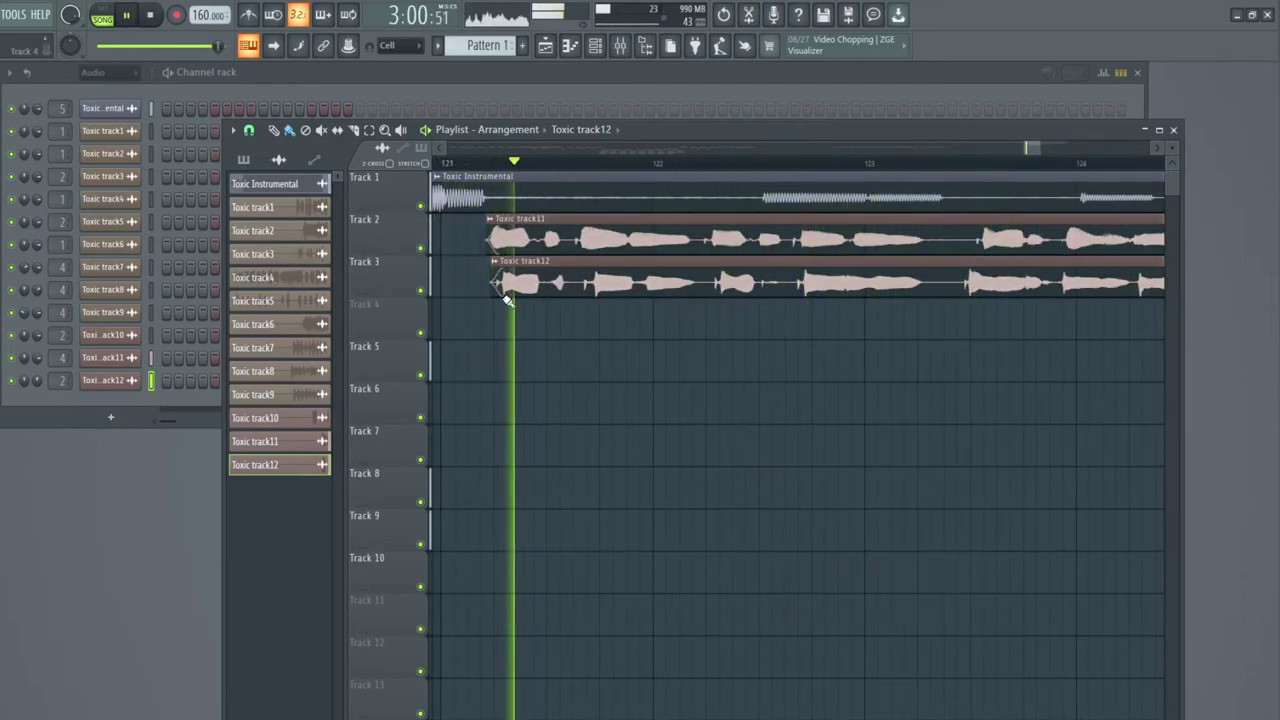
{"action": "left_click_drag", "start_coordinate": [487, 246], "coordinate": [514, 261]}
{"action": "key", "text": "space"}
{"action": "key", "text": "space"}
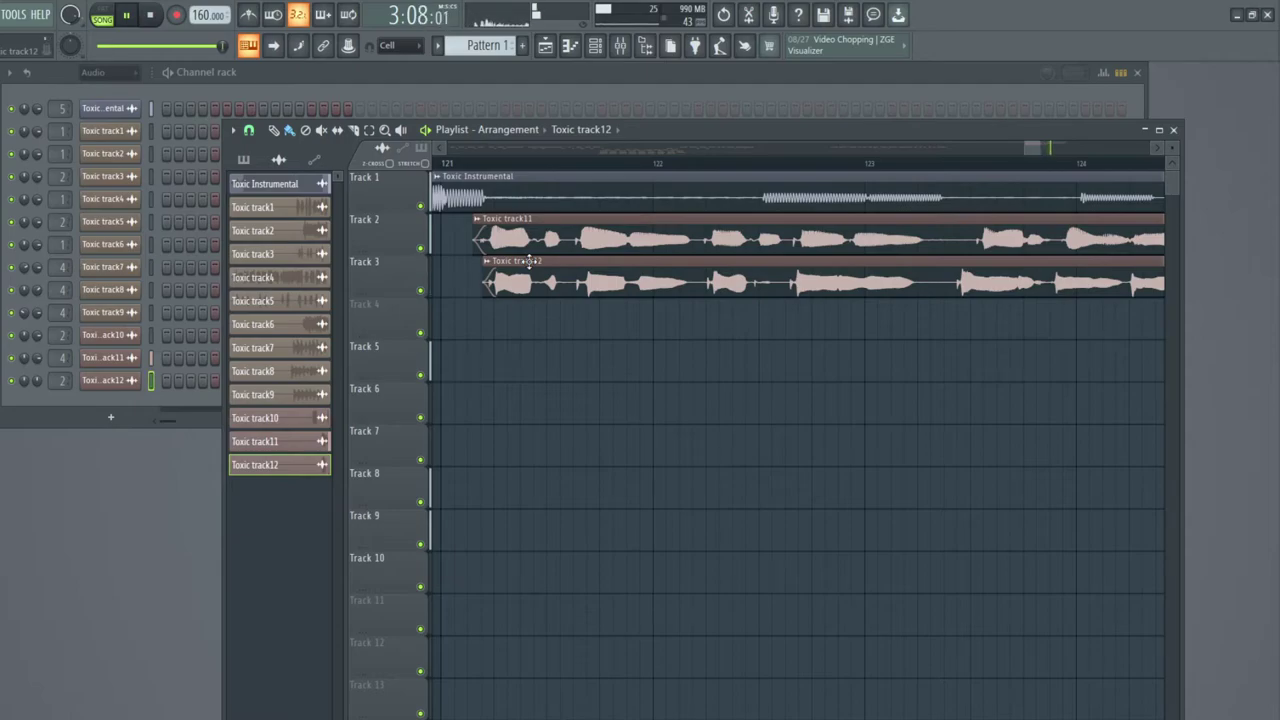
{"action": "left_click_drag", "start_coordinate": [715, 261], "coordinate": [732, 261]}
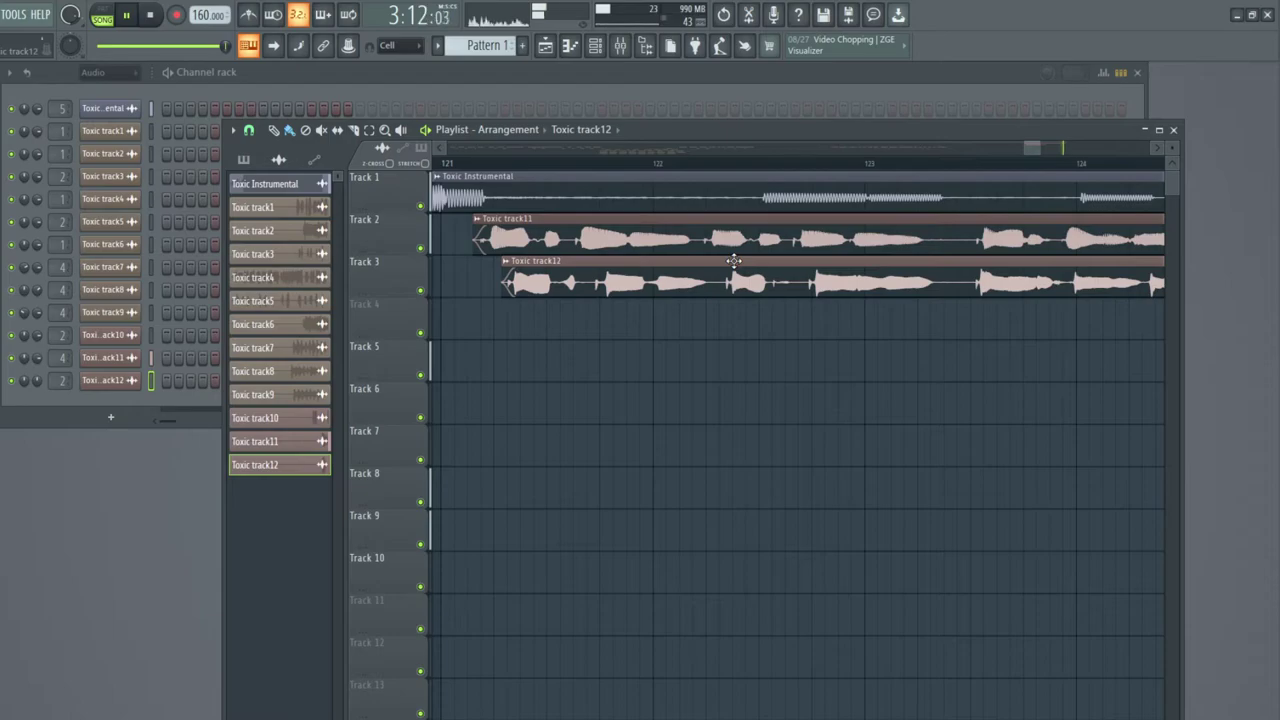
Slice the Toxic track12 clip into five pieces at the gaps between its phrases from bar 121 to bar 124.
{"action": "key", "text": "slash"}
{"action": "left_click", "coordinate": [353, 130]}
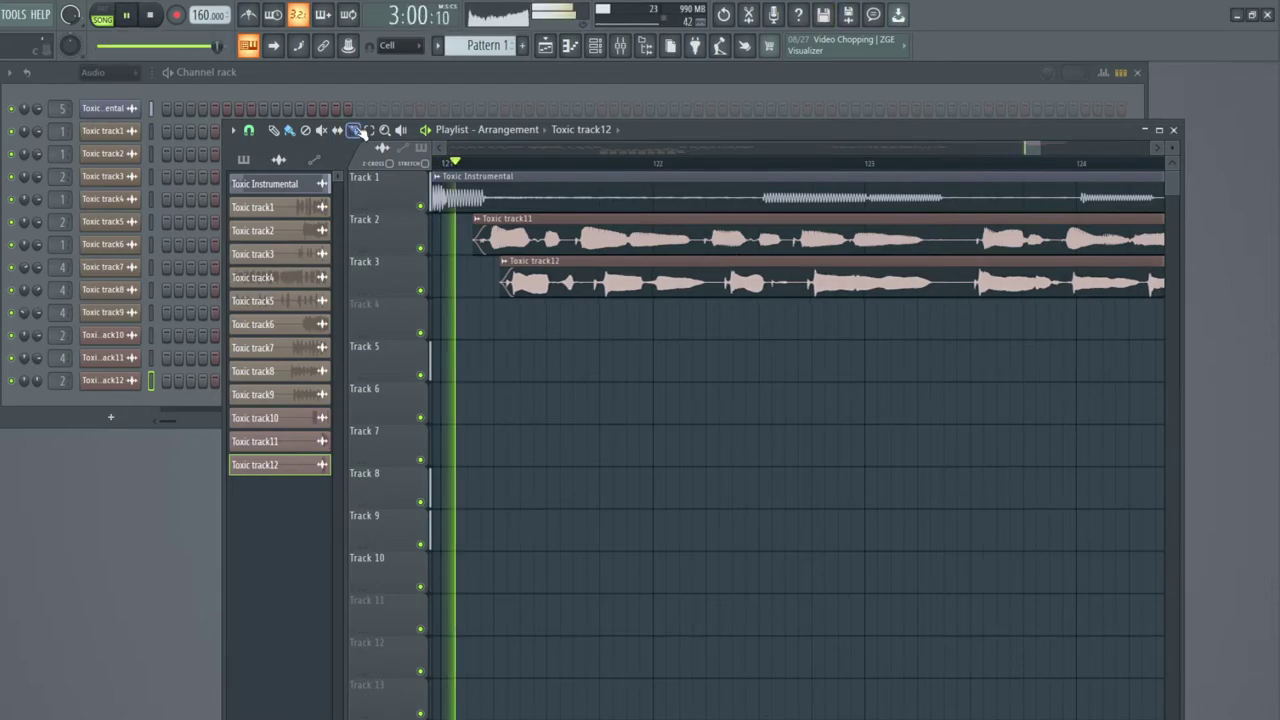
{"action": "left_click", "coordinate": [588, 303]}
{"action": "left_click", "coordinate": [724, 302]}
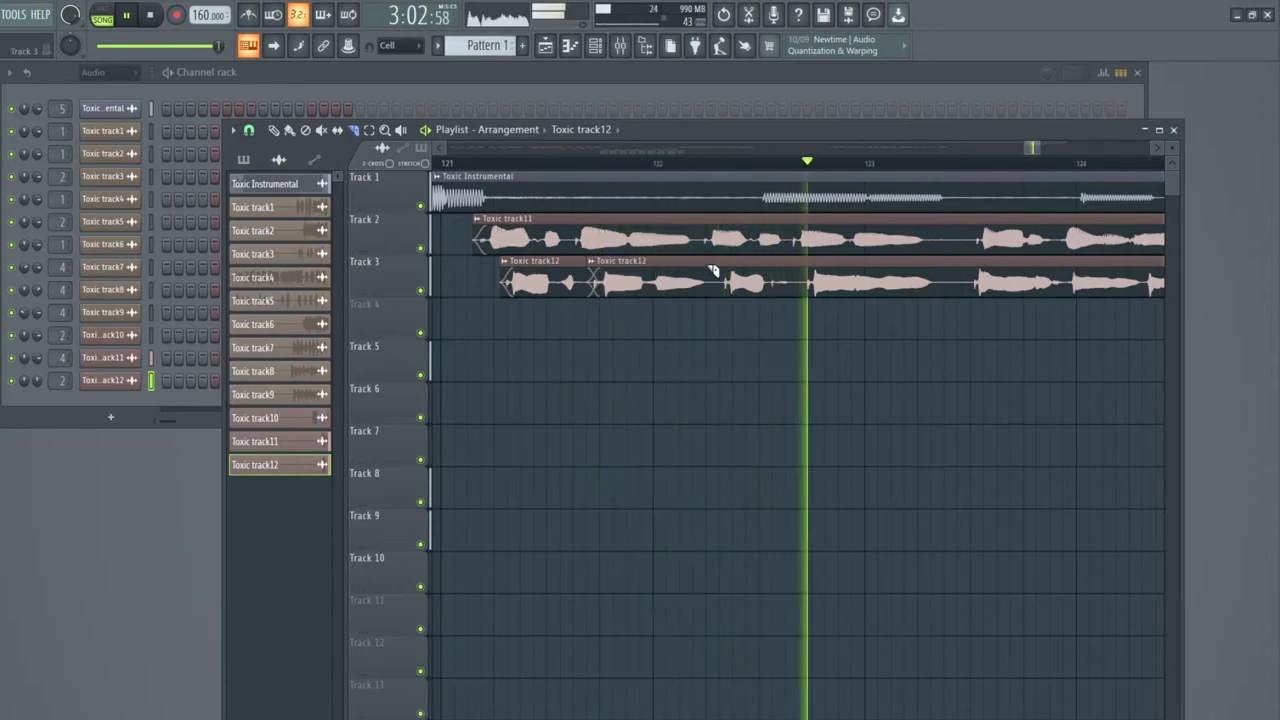
{"action": "left_click", "coordinate": [805, 295]}
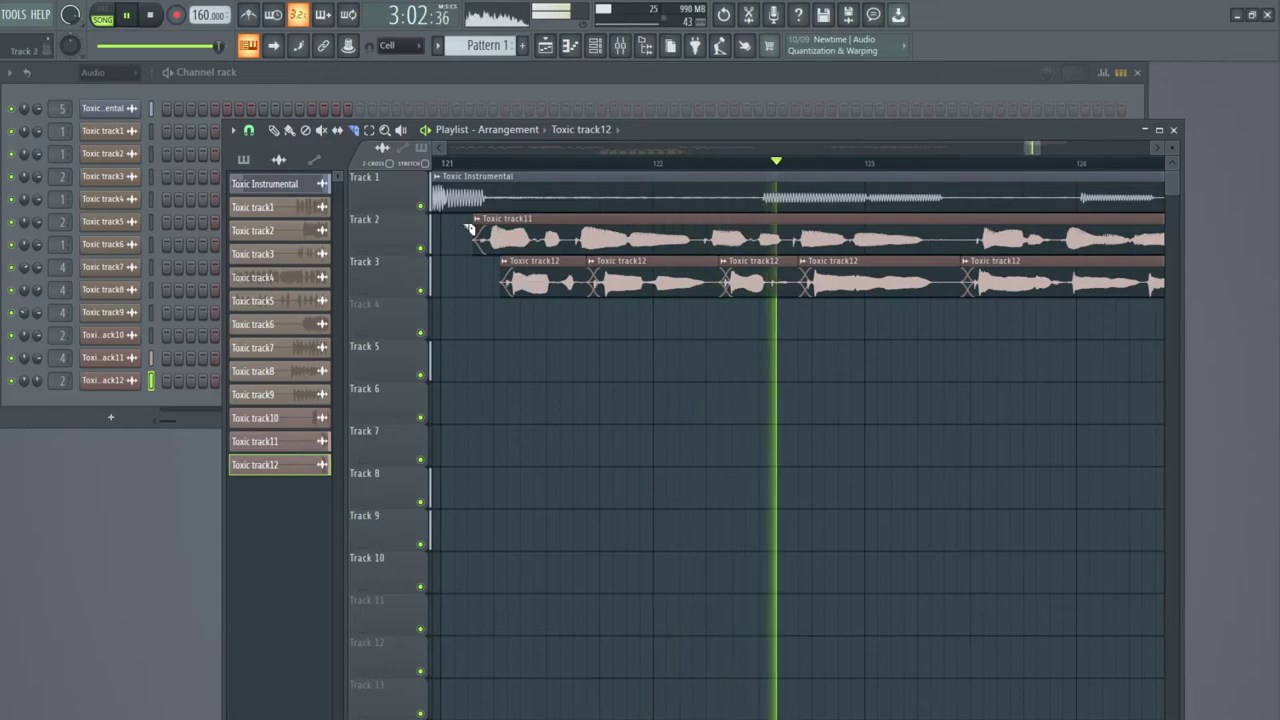
Nudge the first Toxic track12 slice after bar 121 slightly later and replay the passage to check its timing.
{"action": "left_click", "coordinate": [290, 132]}
{"action": "key", "text": "space"}
{"action": "key", "text": "space"}
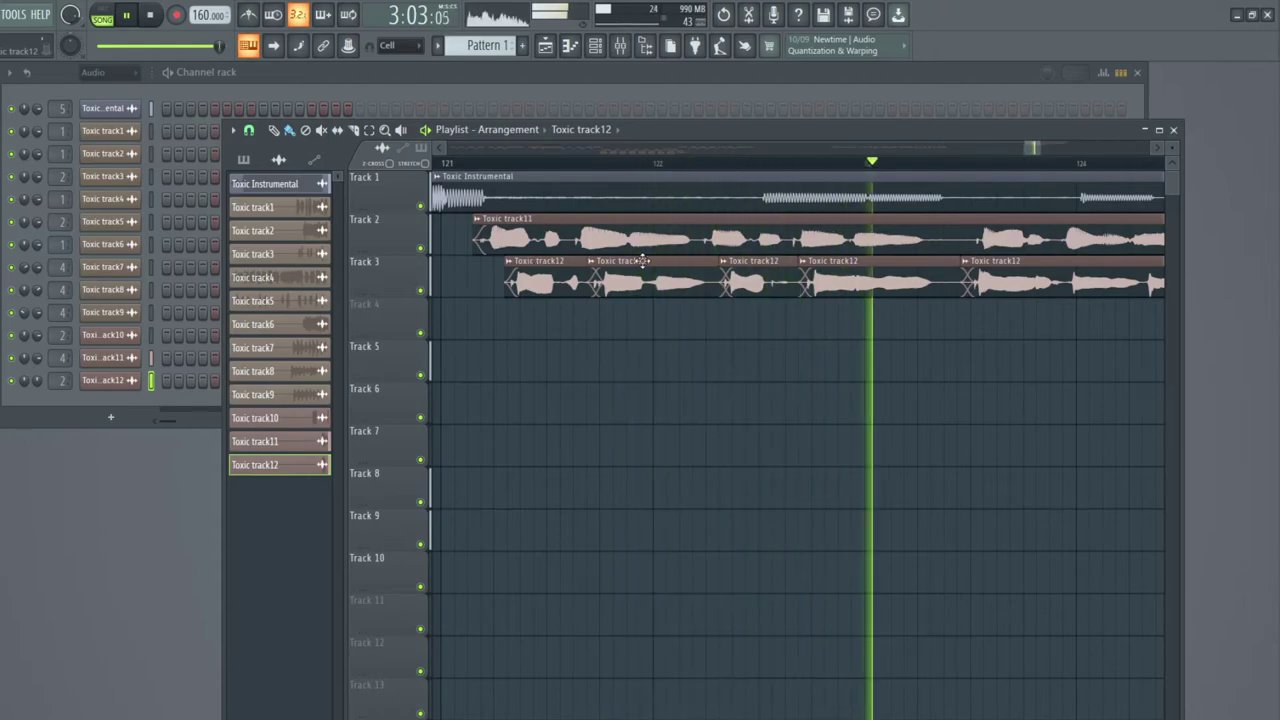
{"action": "key", "text": "space"}
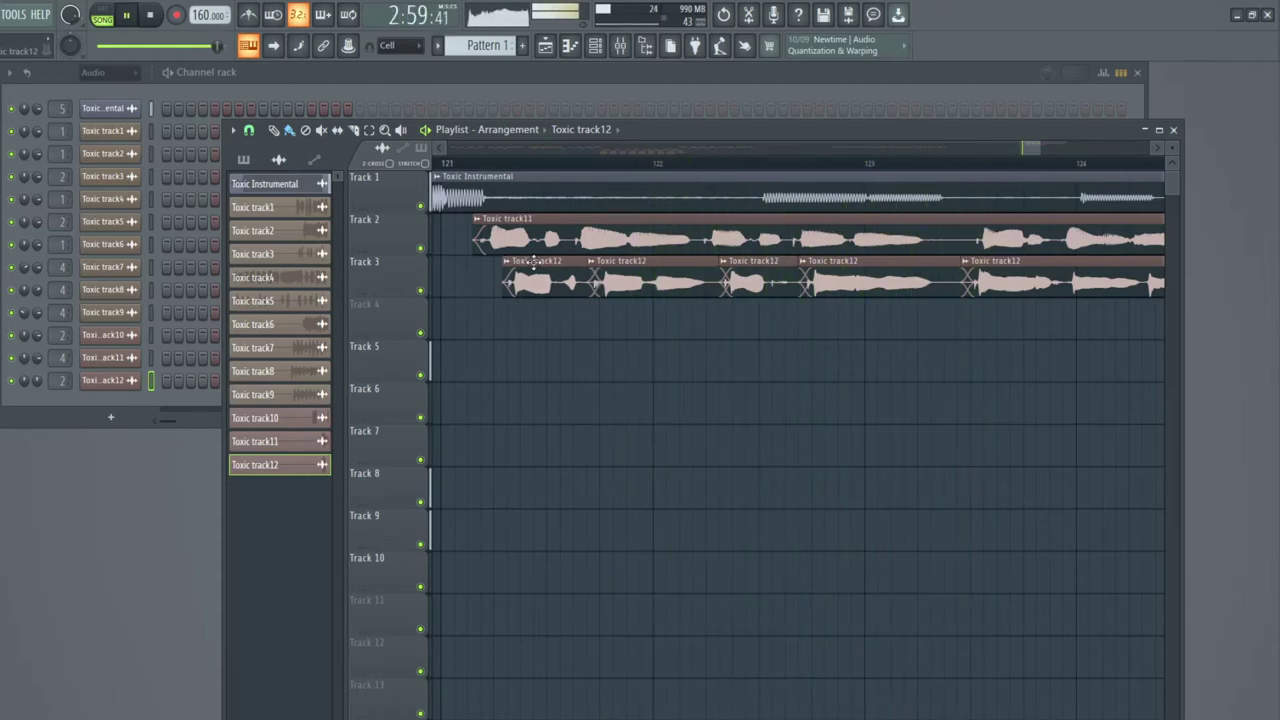
{"action": "key", "text": "space"}
Route both Toxic track11 and Toxic track12 to mixer track 4 and return to the playlist.
{"action": "left_click", "coordinate": [60, 365]}
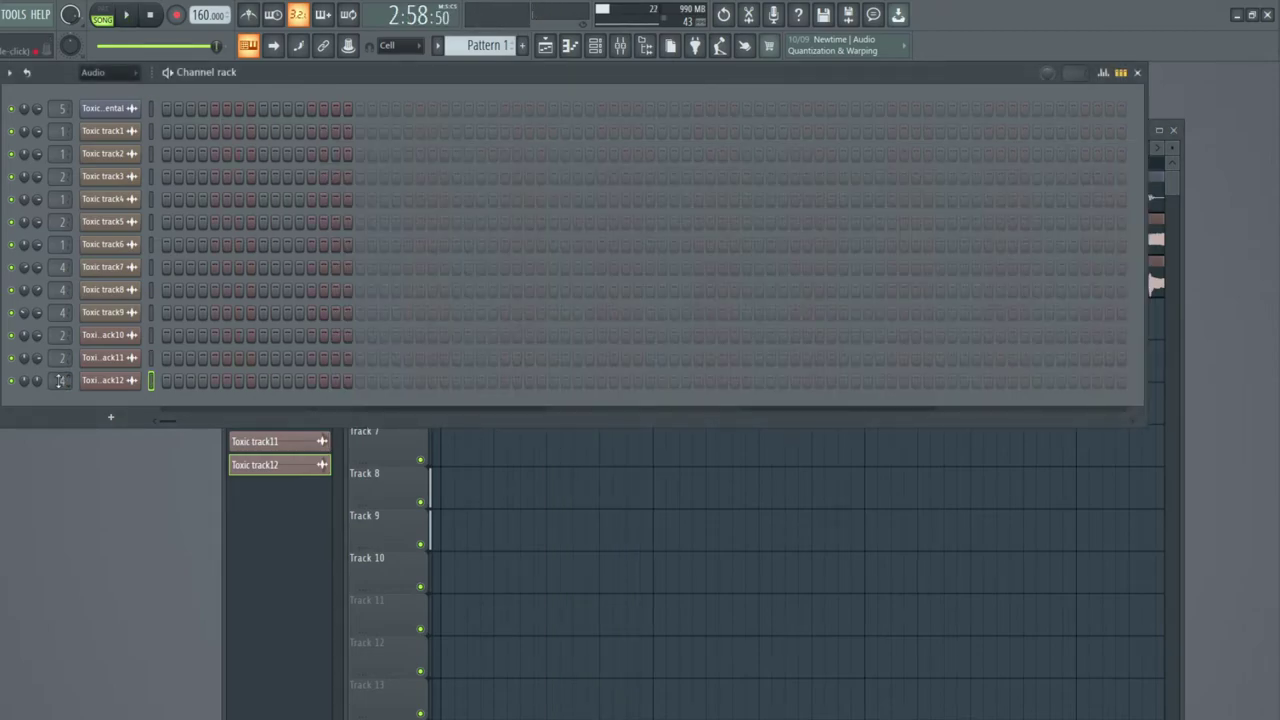
{"action": "left_click", "coordinate": [1174, 195]}
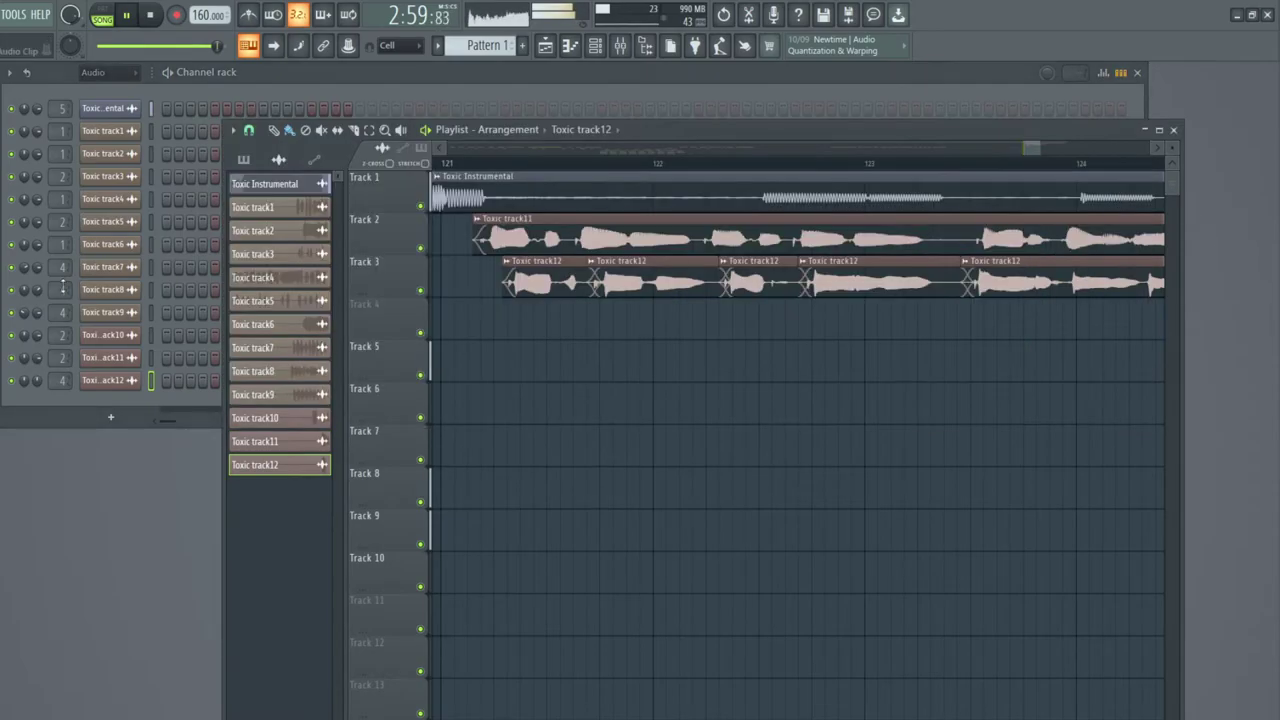
{"action": "left_click", "coordinate": [57, 360]}
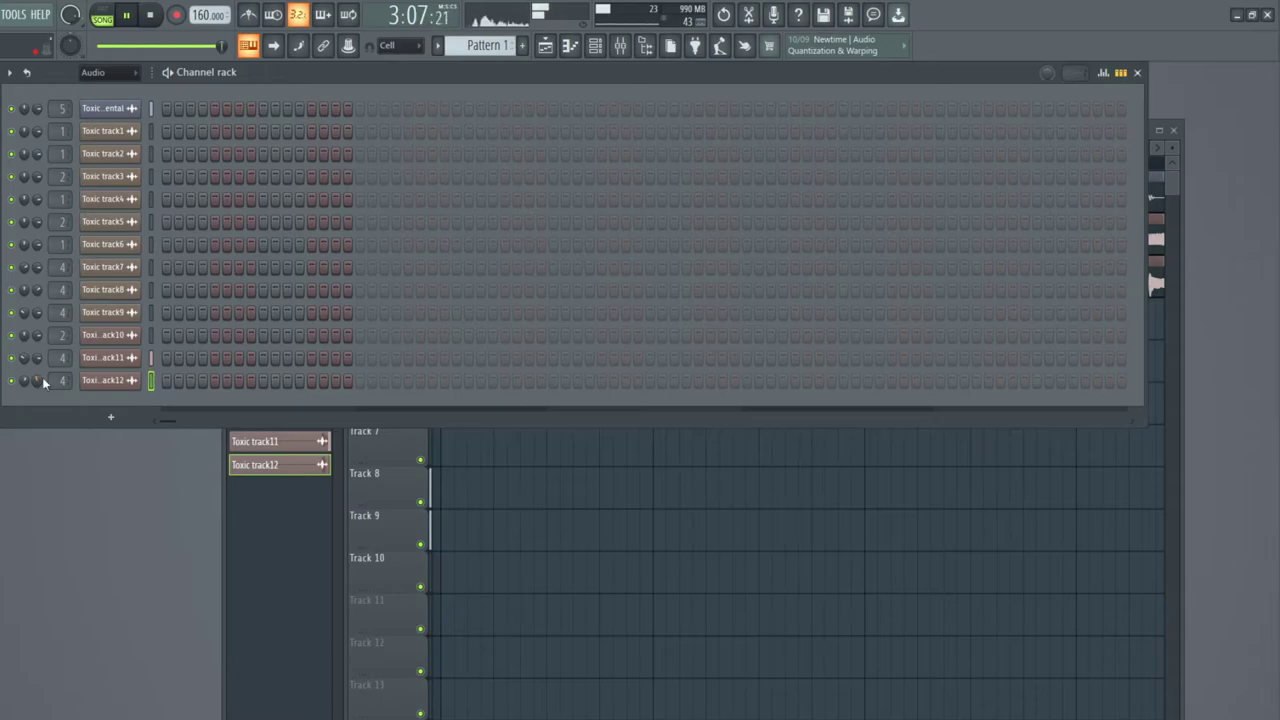
{"action": "left_click", "coordinate": [222, 512]}
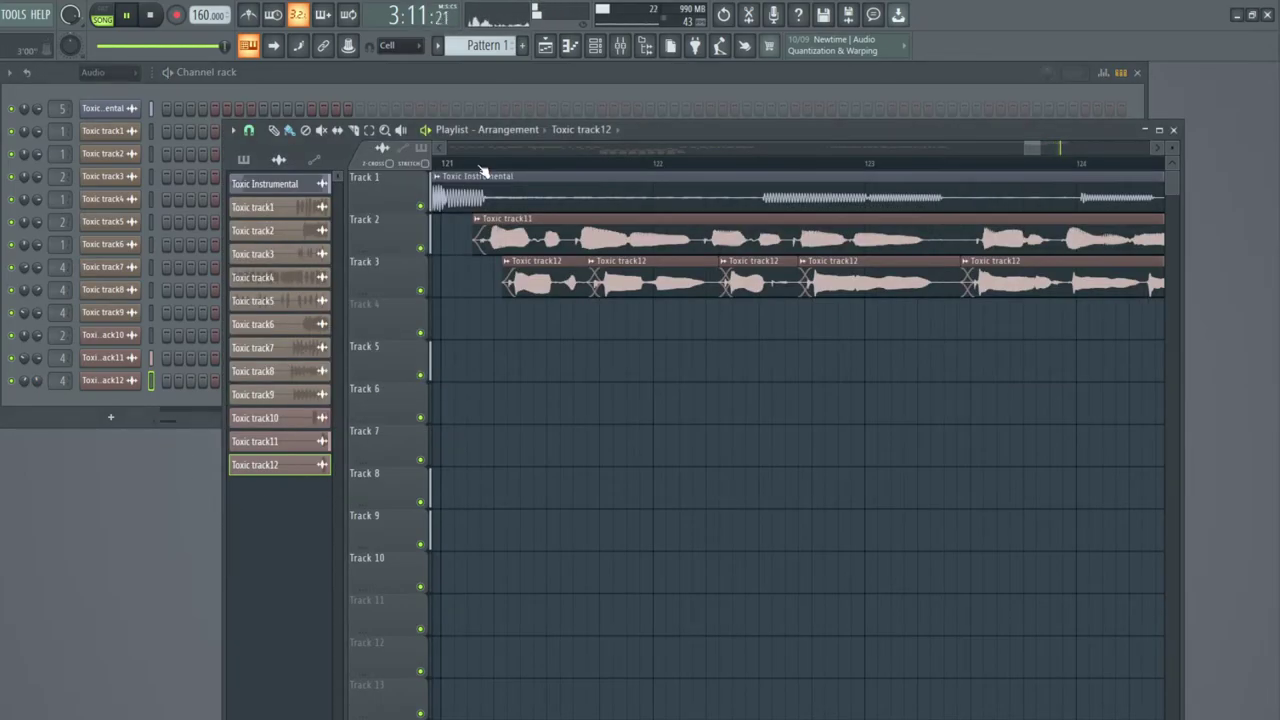
Extend the start of the first Toxic track12 slice, shorten its end and shift it slightly earlier, leaving a gap before the second slice.
{"action": "scroll", "coordinate": [480, 167], "scroll_direction": "up", "scroll_amount": 4}
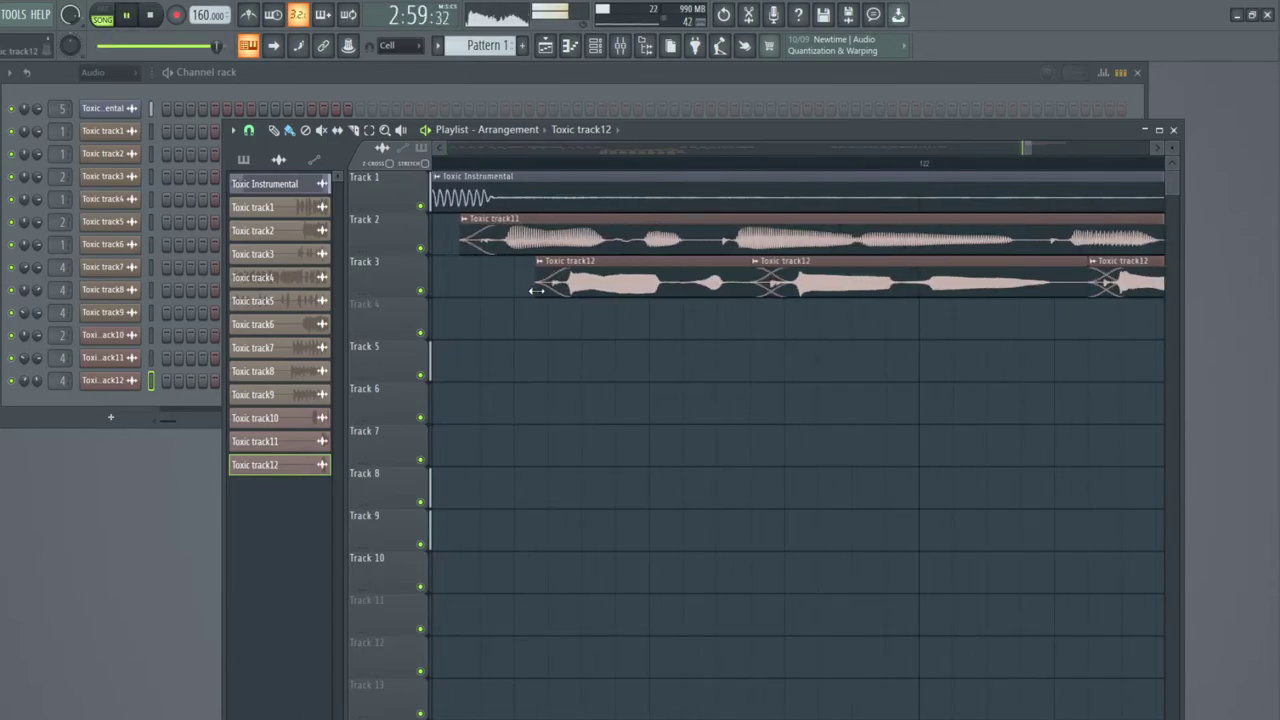
{"action": "left_click_drag", "start_coordinate": [536, 290], "coordinate": [524, 290]}
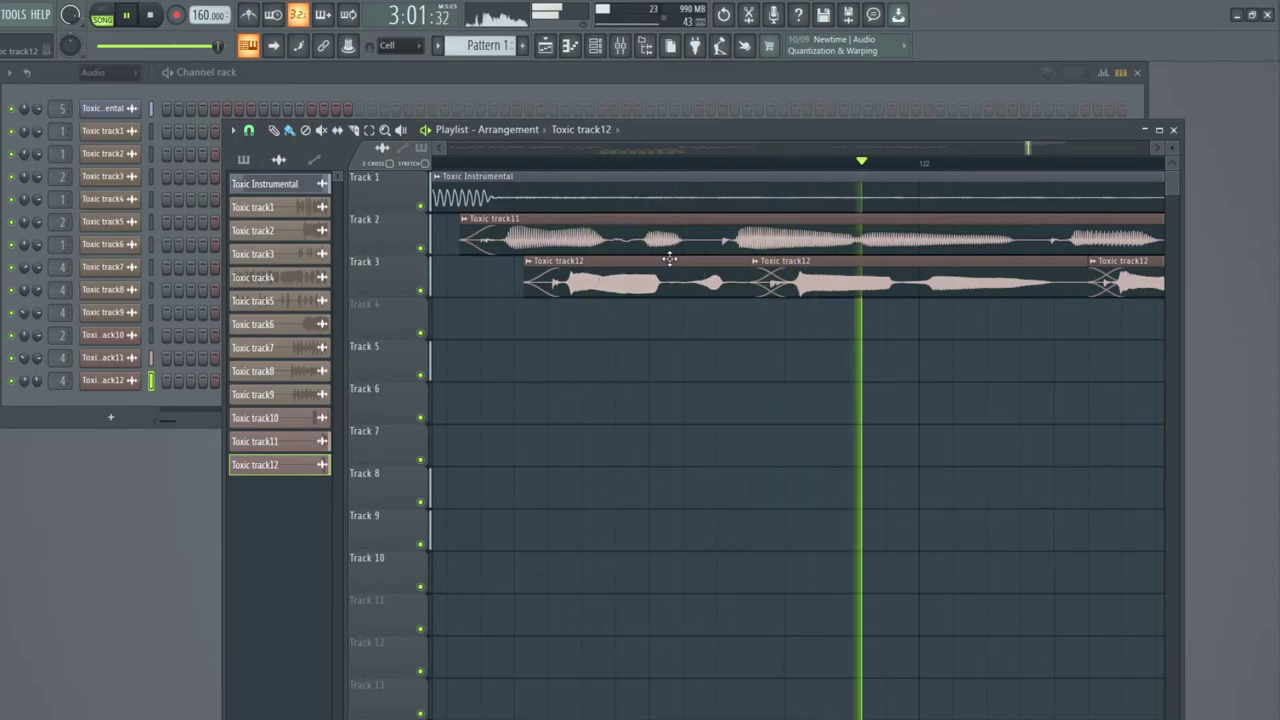
{"action": "left_click_drag", "start_coordinate": [670, 261], "coordinate": [667, 261]}
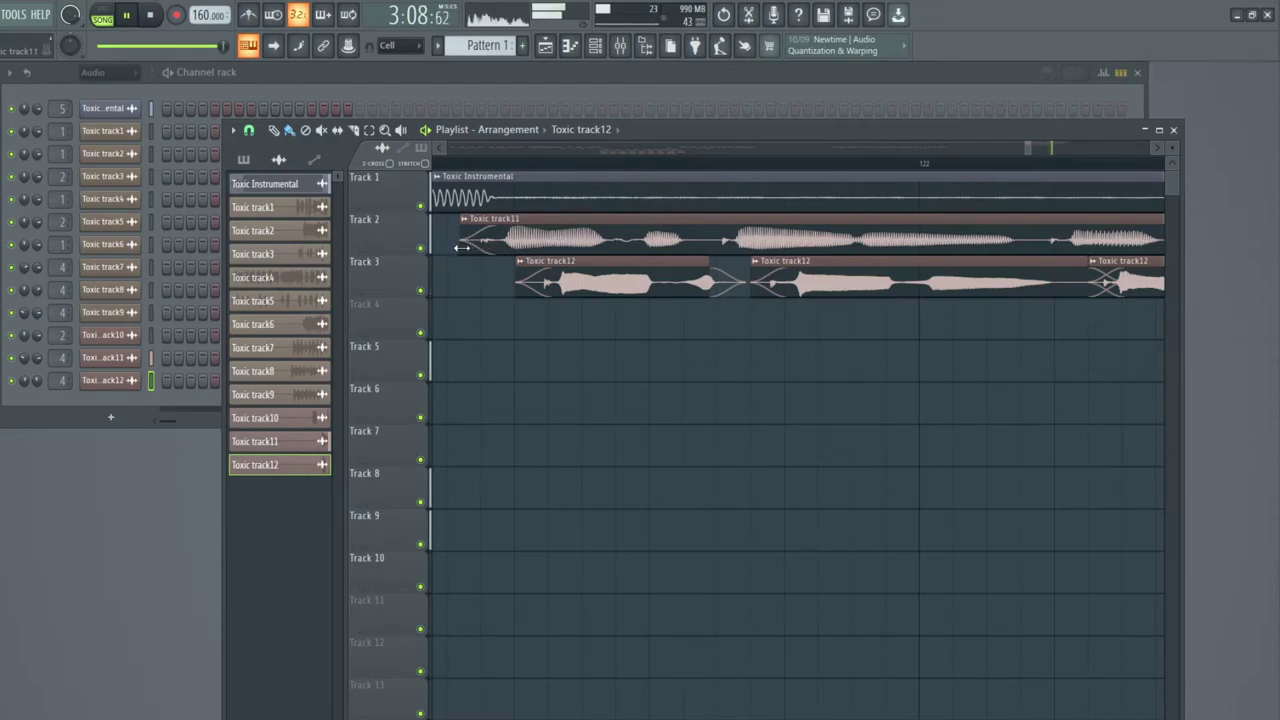
Trim the starts of Toxic track11 and the first Toxic track12 slice, then tighten the first two track12 slices by shifting them earlier and shortening the second's end.
{"action": "left_click_drag", "start_coordinate": [462, 247], "coordinate": [469, 251]}
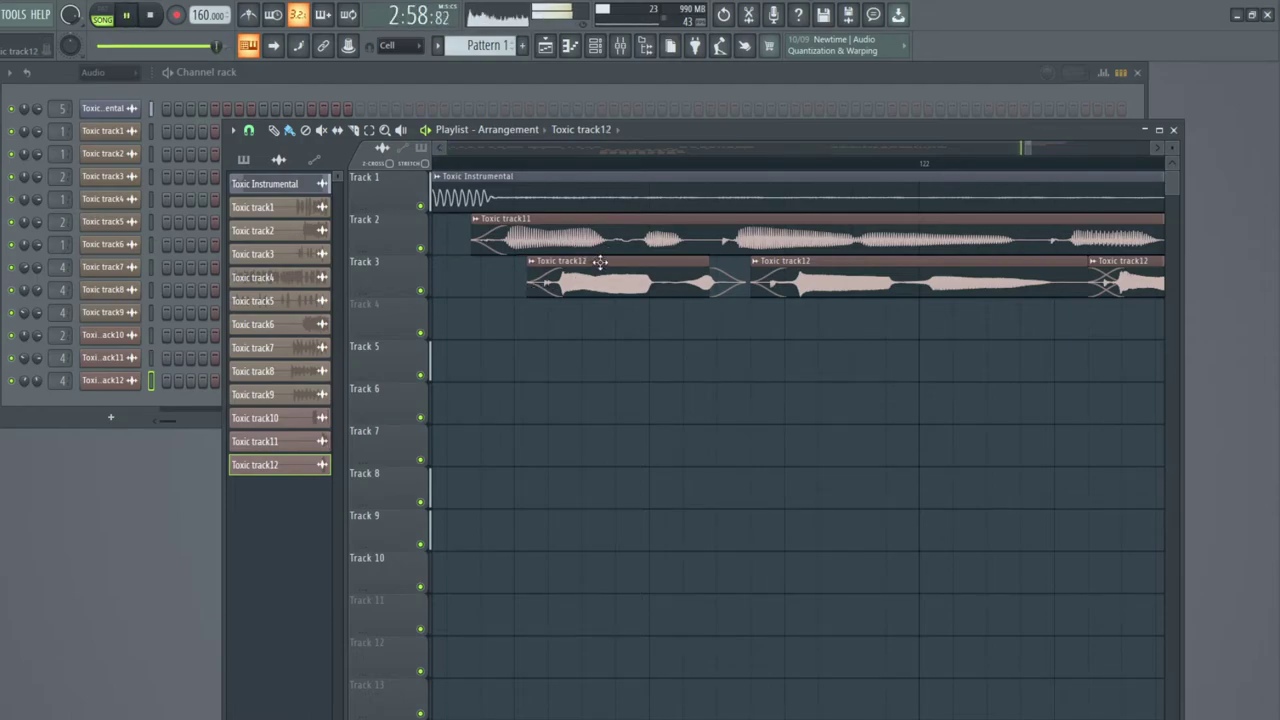
{"action": "left_click_drag", "start_coordinate": [597, 262], "coordinate": [592, 262]}
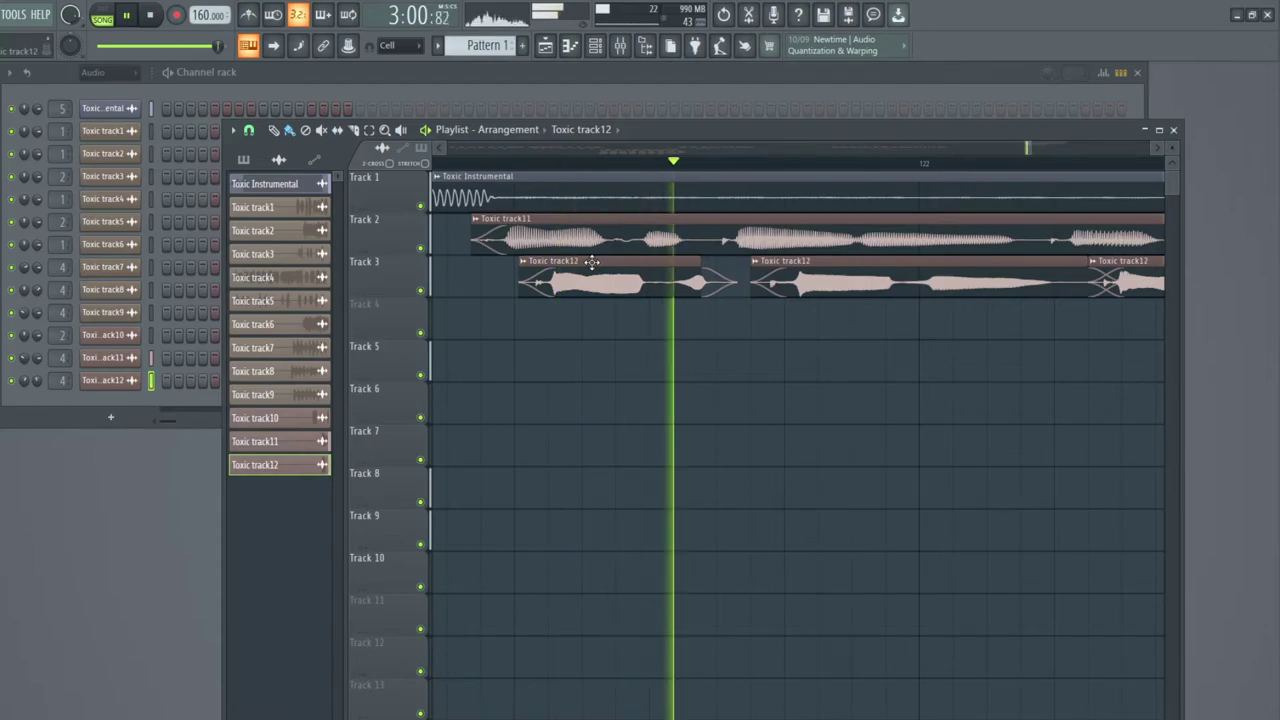
{"action": "left_click_drag", "start_coordinate": [808, 263], "coordinate": [803, 261]}
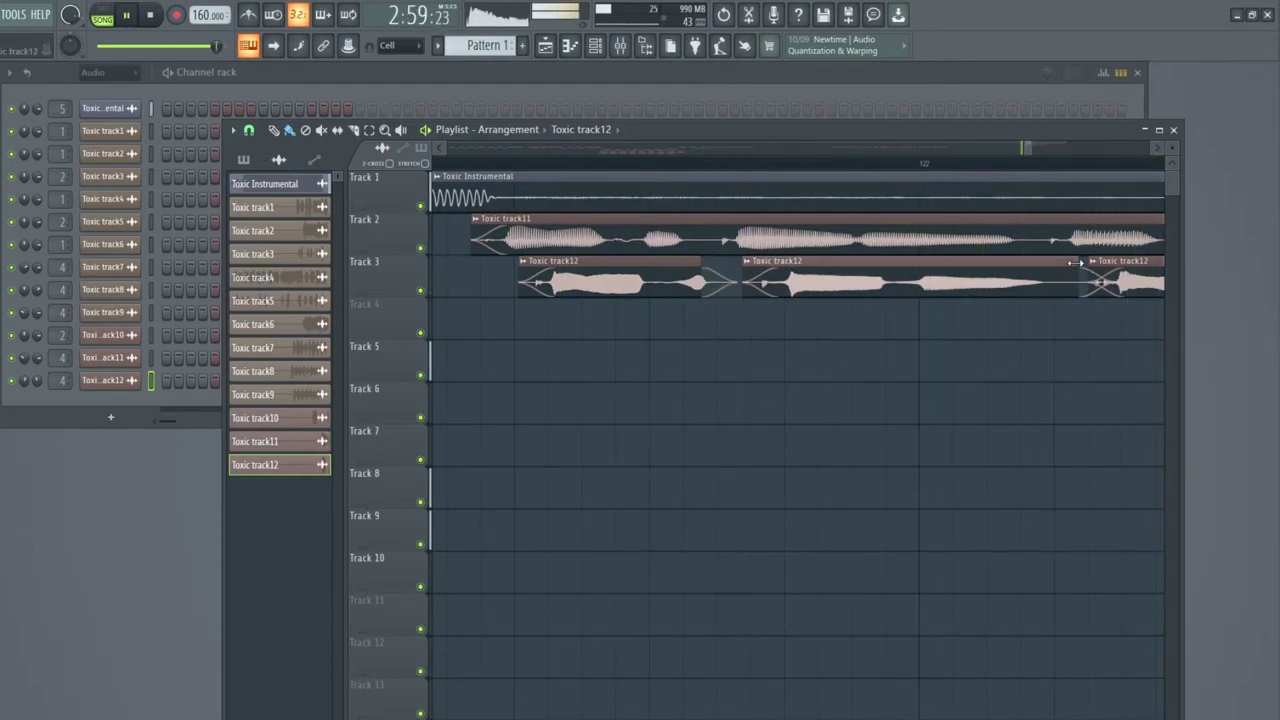
{"action": "left_click_drag", "start_coordinate": [1037, 265], "coordinate": [1024, 265]}
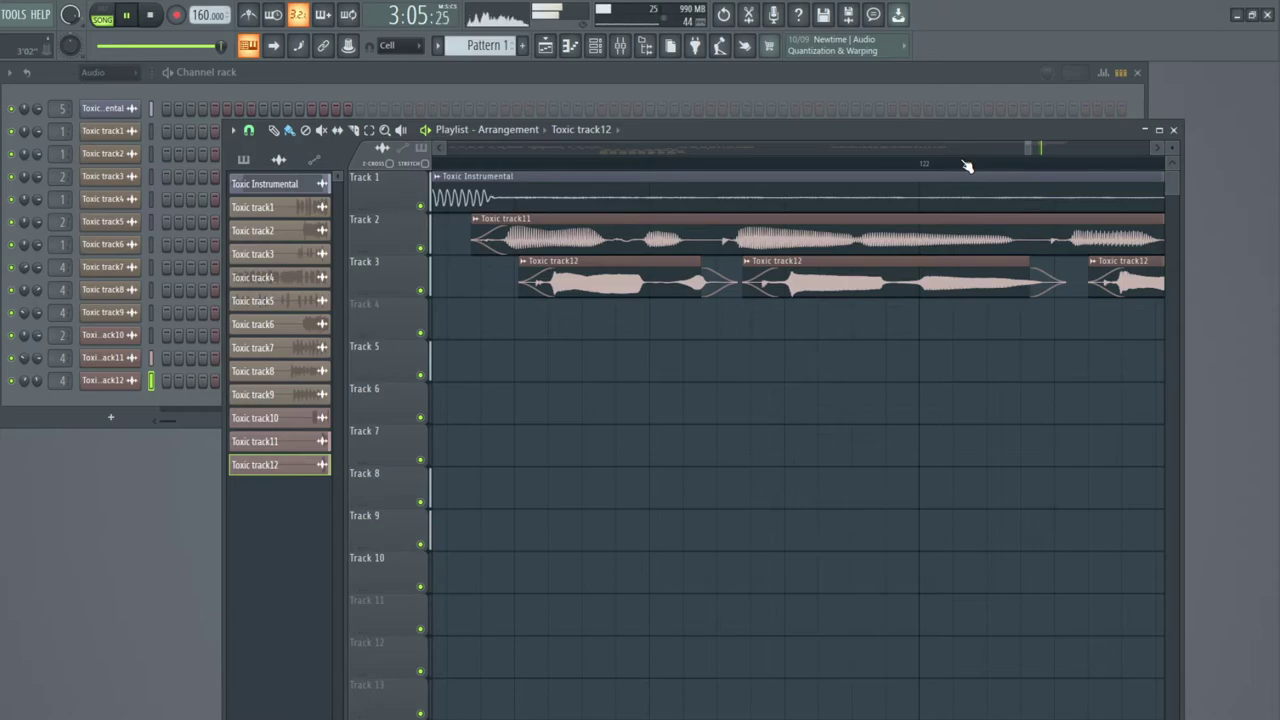
Slice Toxic track11 between bars 123 and 124 and trim both edges at the cut to leave a gap.
{"action": "scroll", "coordinate": [967, 165], "scroll_direction": "down", "scroll_amount": 2}
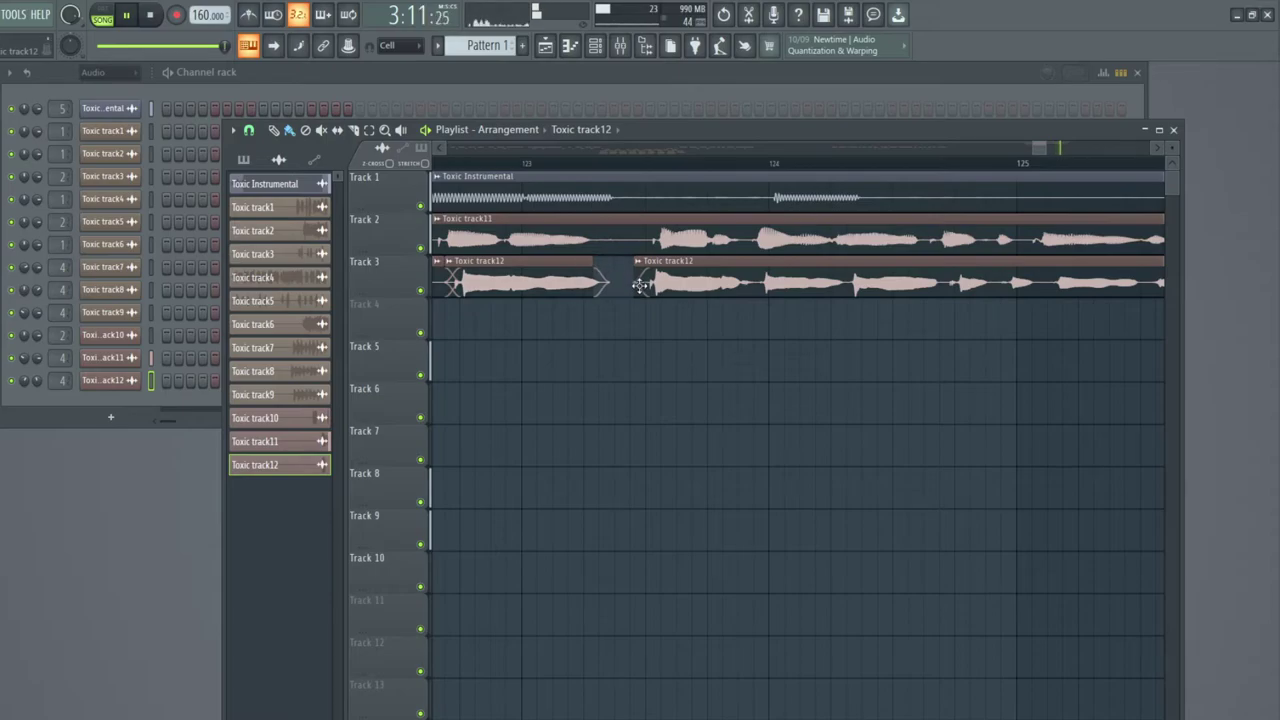
{"action": "left_click", "coordinate": [440, 149]}
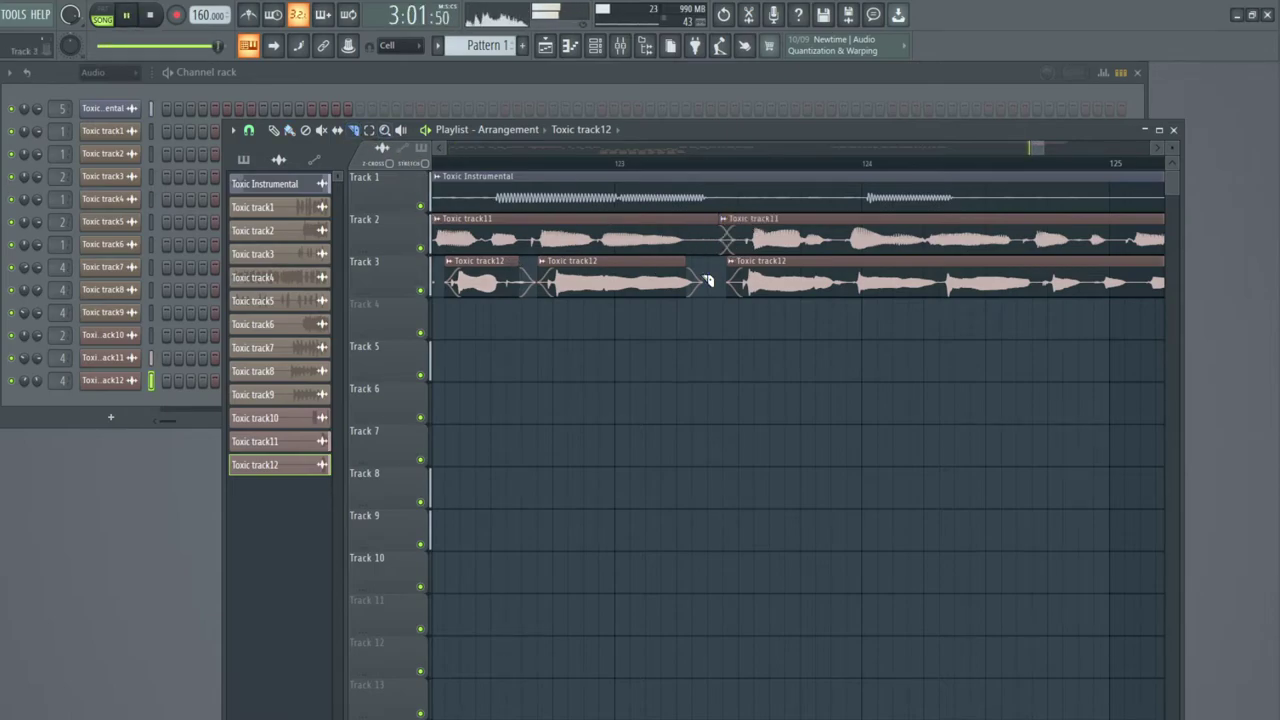
{"action": "left_click_drag", "start_coordinate": [712, 220], "coordinate": [740, 248]}
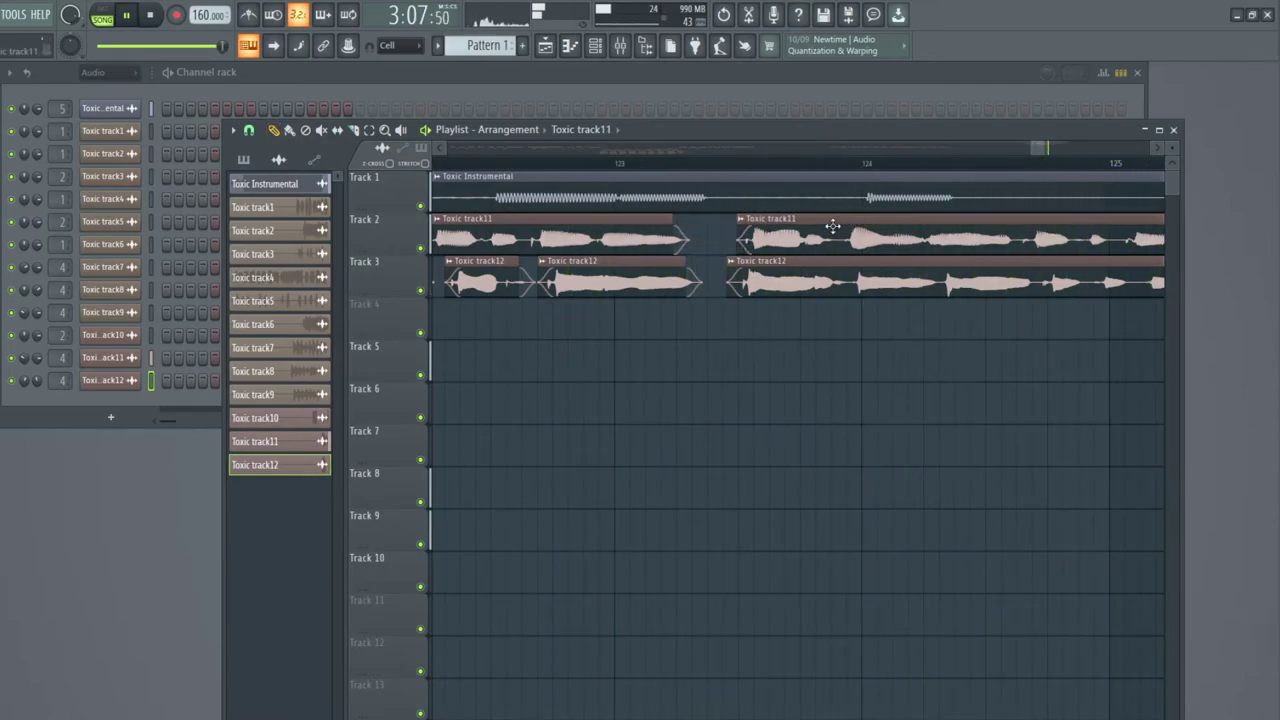
Slice Toxic track11 just after bar 126 and trim both edges to remove the silence between its phrases.
{"action": "left_click_drag", "start_coordinate": [1035, 152], "coordinate": [1052, 153]}
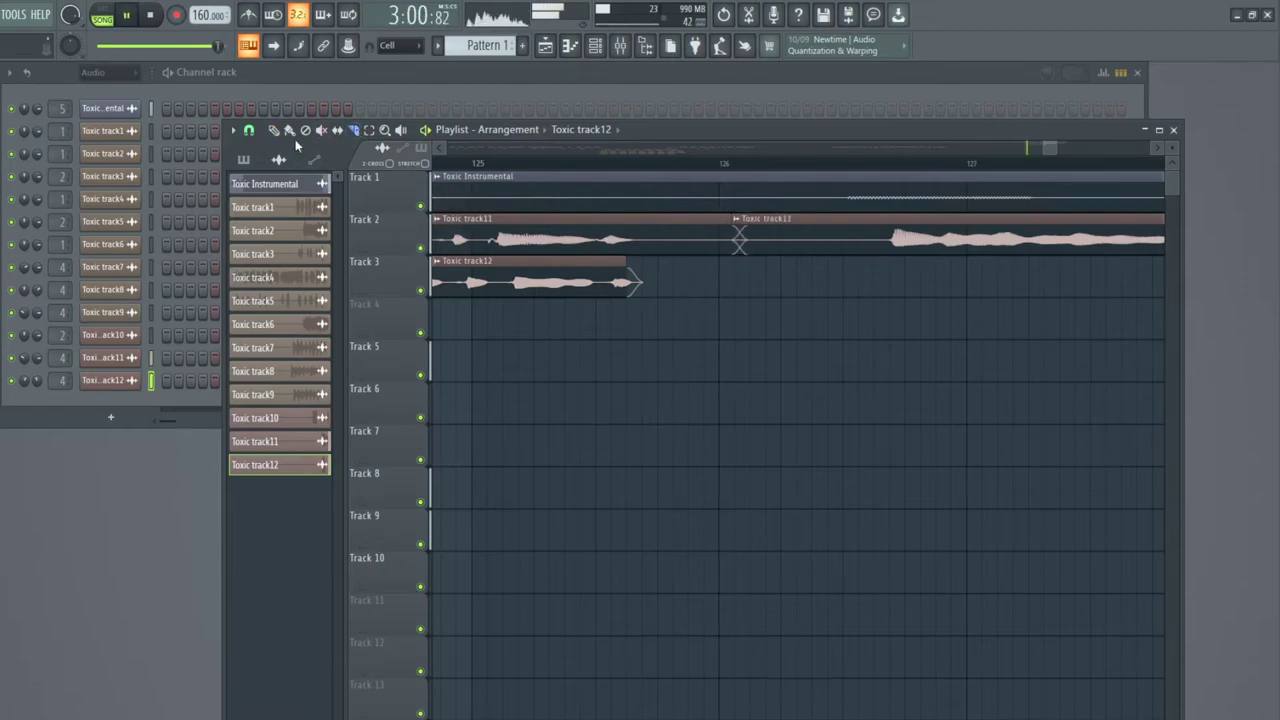
{"action": "left_click_drag", "start_coordinate": [733, 225], "coordinate": [640, 234]}
{"action": "left_click_drag", "start_coordinate": [733, 250], "coordinate": [882, 252]}
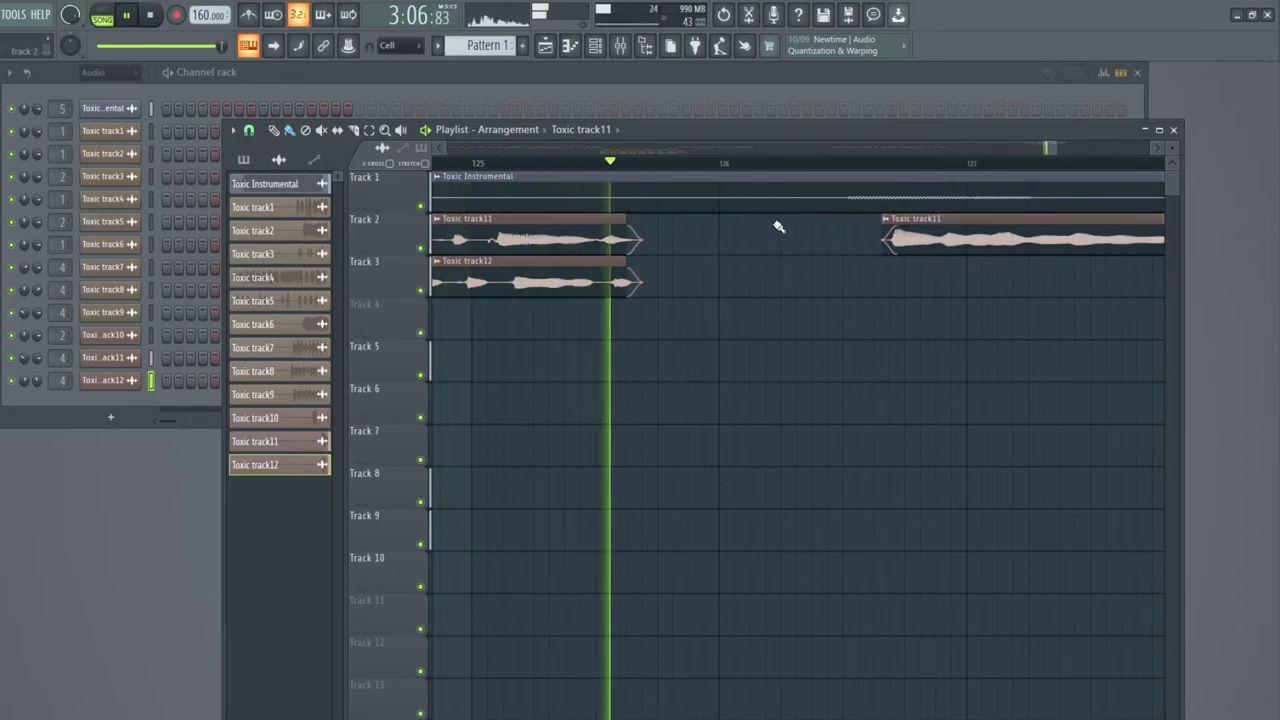
Shorten the end of the last Toxic track11 clip after bar 129 and cut out the silence between bars 128 and 129.
{"action": "left_click_drag", "start_coordinate": [1049, 149], "coordinate": [1060, 146]}
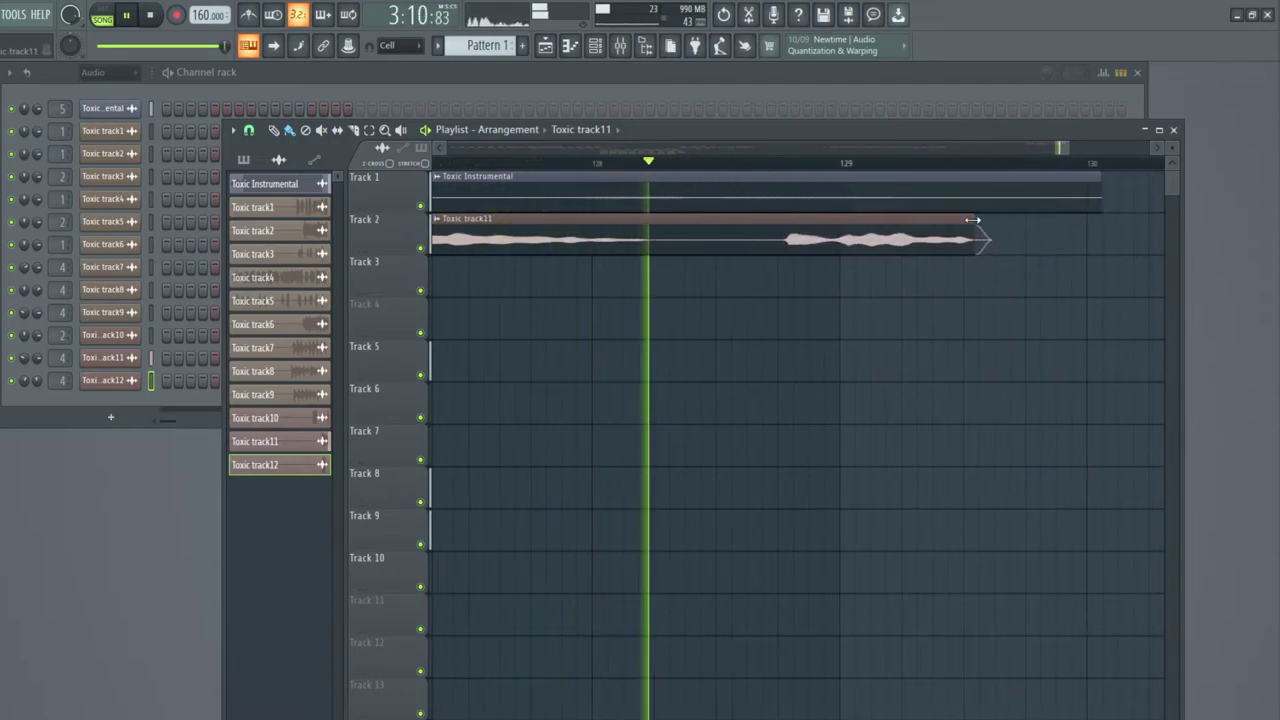
{"action": "mouse_move", "coordinate": [972, 220]}
{"action": "left_mouse_down"}
{"action": "mouse_move", "coordinate": [1017, 221]}
{"action": "mouse_move", "coordinate": [962, 224]}
{"action": "left_mouse_up"}
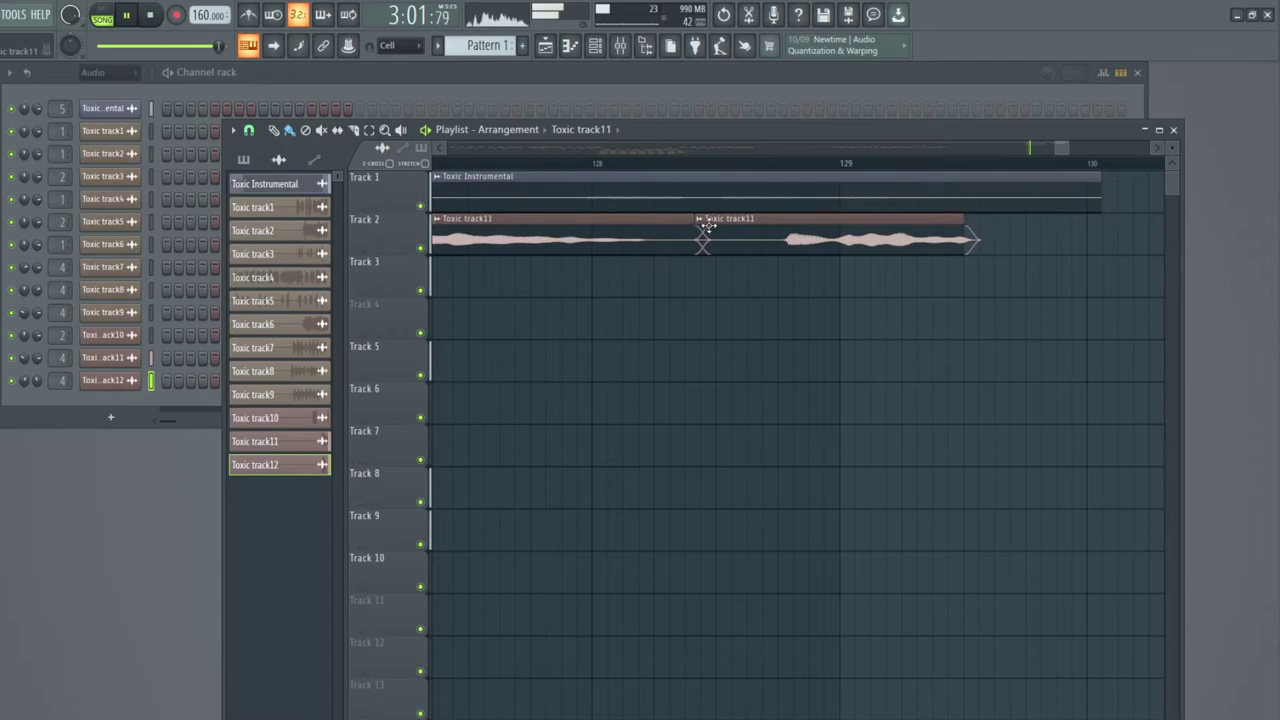
{"action": "left_click_drag", "start_coordinate": [690, 220], "coordinate": [632, 217]}
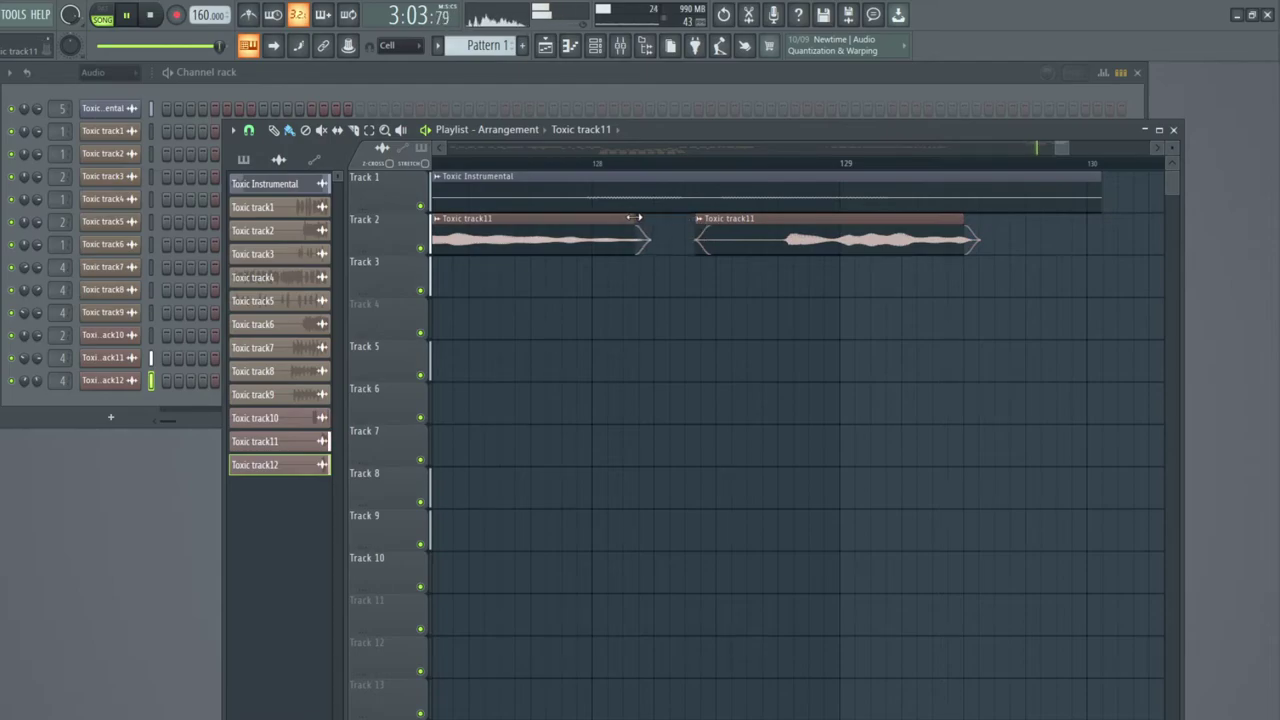
{"action": "left_click_drag", "start_coordinate": [701, 239], "coordinate": [775, 253]}
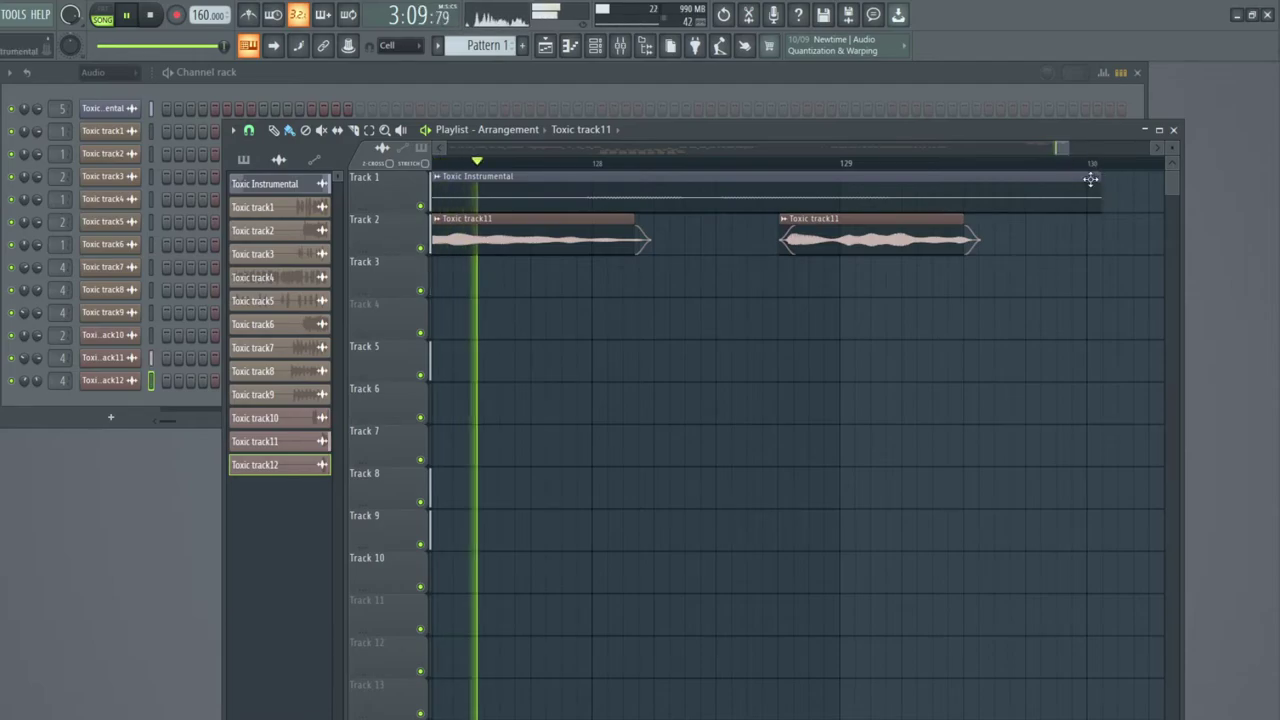
Slice Toxic track11 and Toxic track12 just before bar 124 and trim the clip edges around the cuts.
{"action": "mouse_move", "coordinate": [1057, 145]}
{"action": "left_mouse_down"}
{"action": "mouse_move", "coordinate": [1080, 148]}
{"action": "mouse_move", "coordinate": [1043, 152]}
{"action": "mouse_move", "coordinate": [1044, 166]}
{"action": "left_mouse_up"}
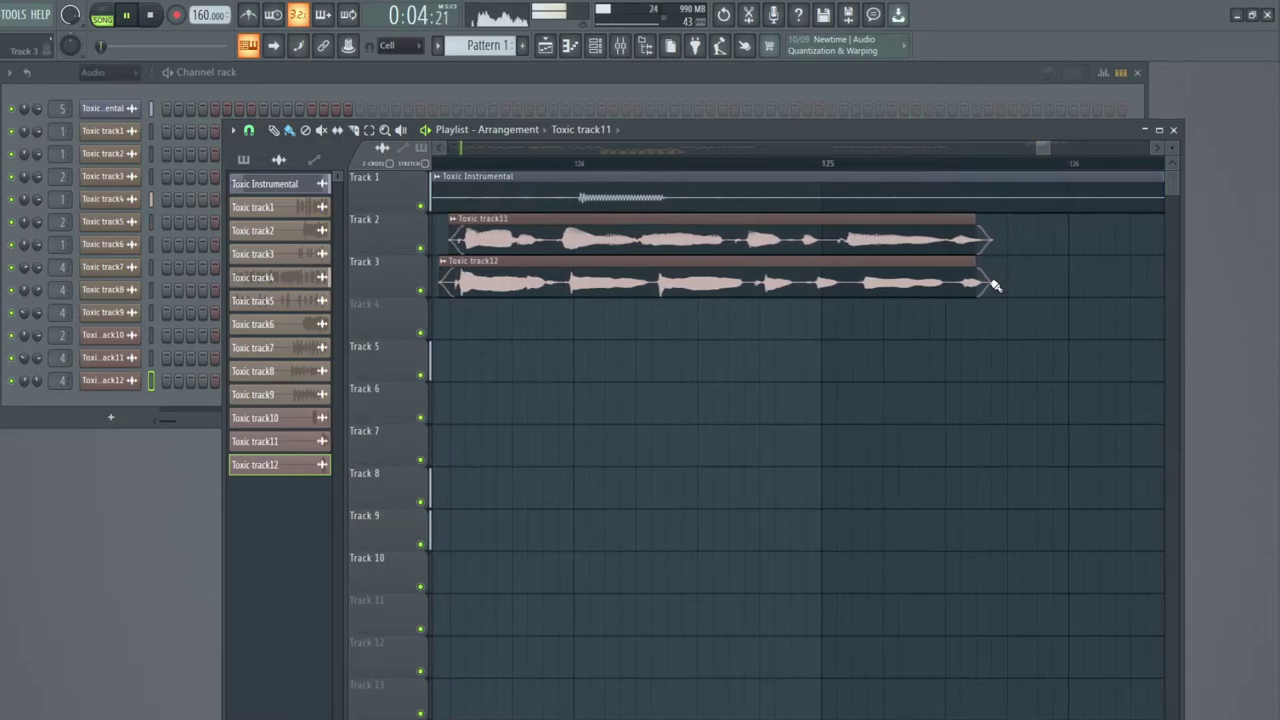
{"action": "left_click_drag", "start_coordinate": [977, 267], "coordinate": [974, 267]}
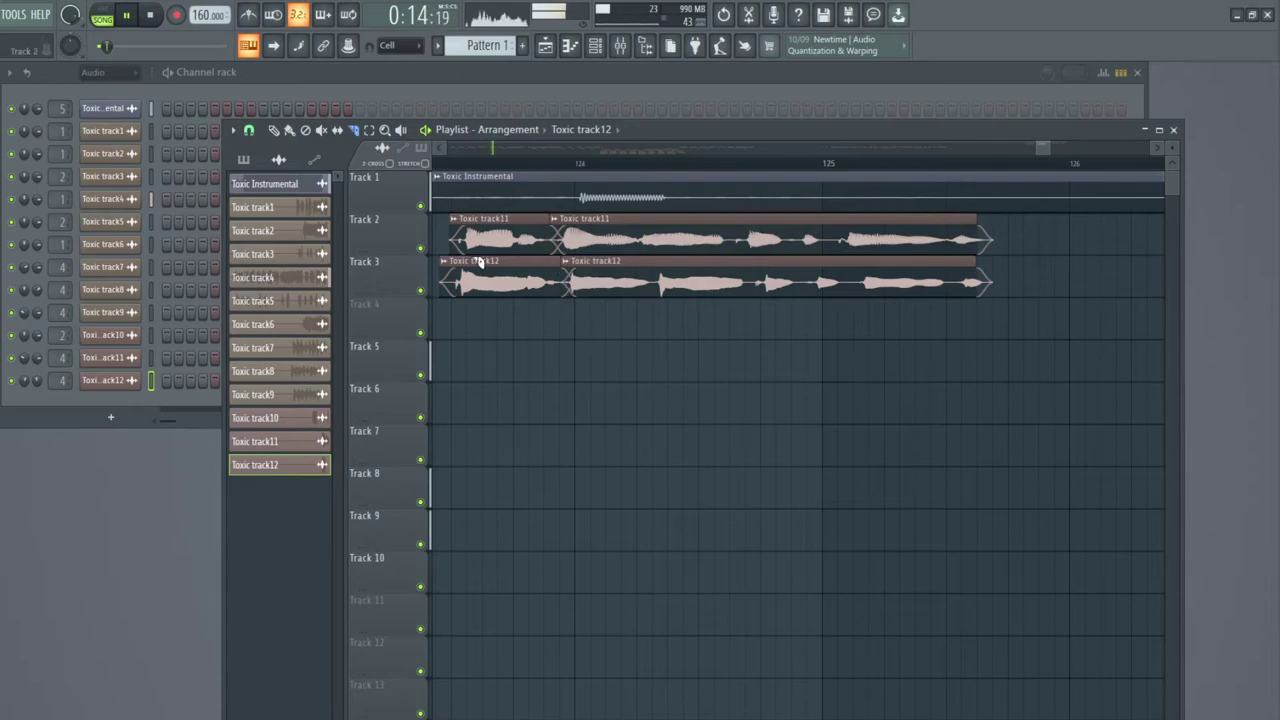
{"action": "scroll", "coordinate": [440, 168], "scroll_direction": "up", "scroll_amount": 2}
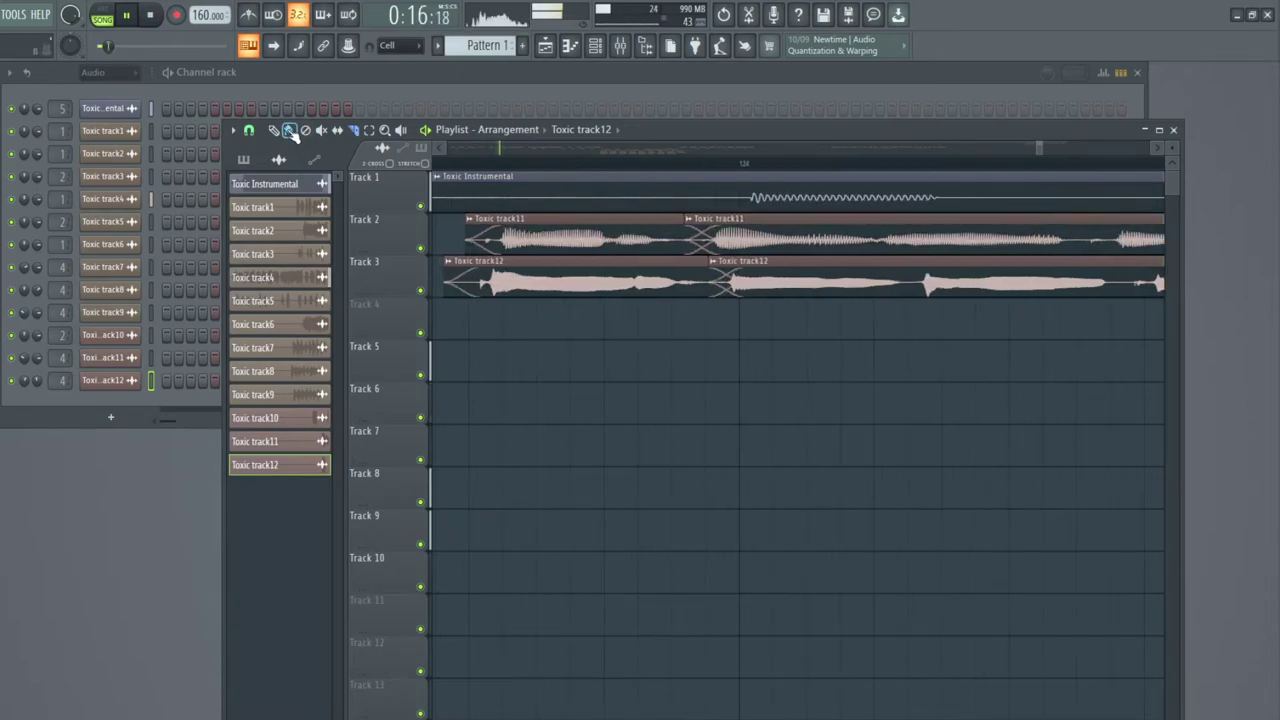
{"action": "left_click_drag", "start_coordinate": [680, 218], "coordinate": [662, 218]}
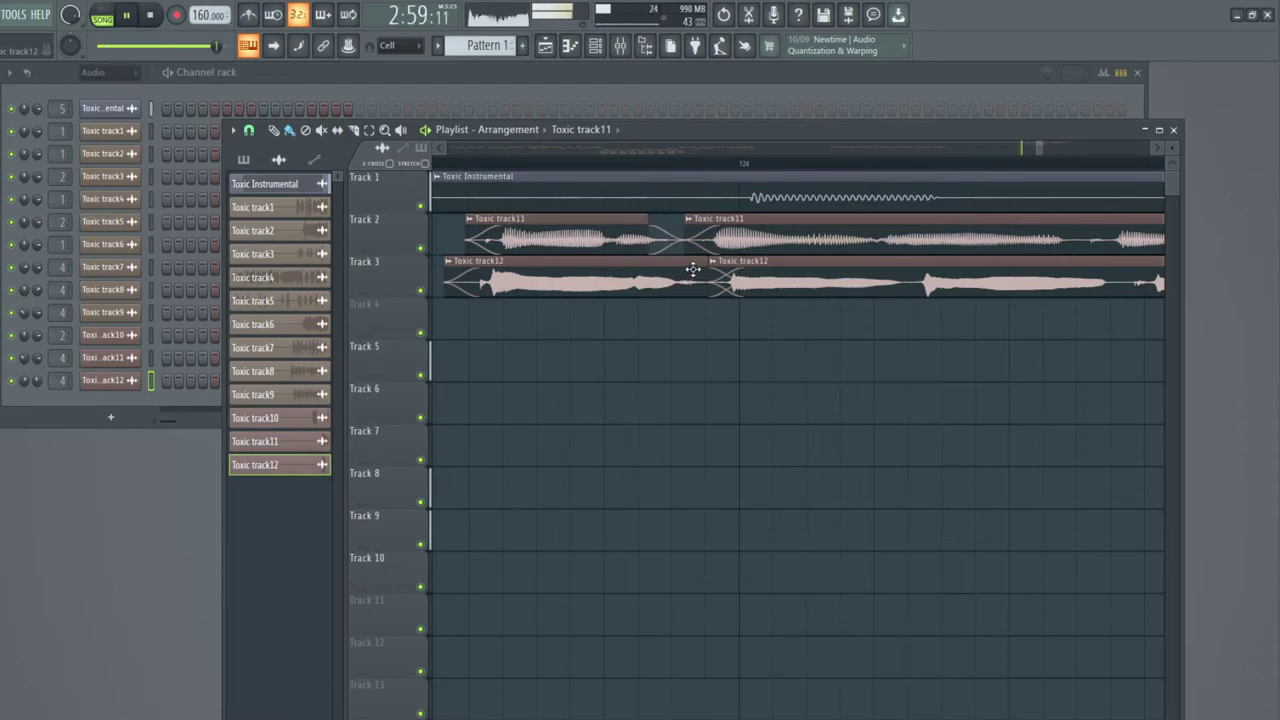
{"action": "mouse_move", "coordinate": [701, 263]}
{"action": "left_mouse_down"}
{"action": "mouse_move", "coordinate": [679, 265]}
{"action": "mouse_move", "coordinate": [714, 277]}
{"action": "left_mouse_up"}
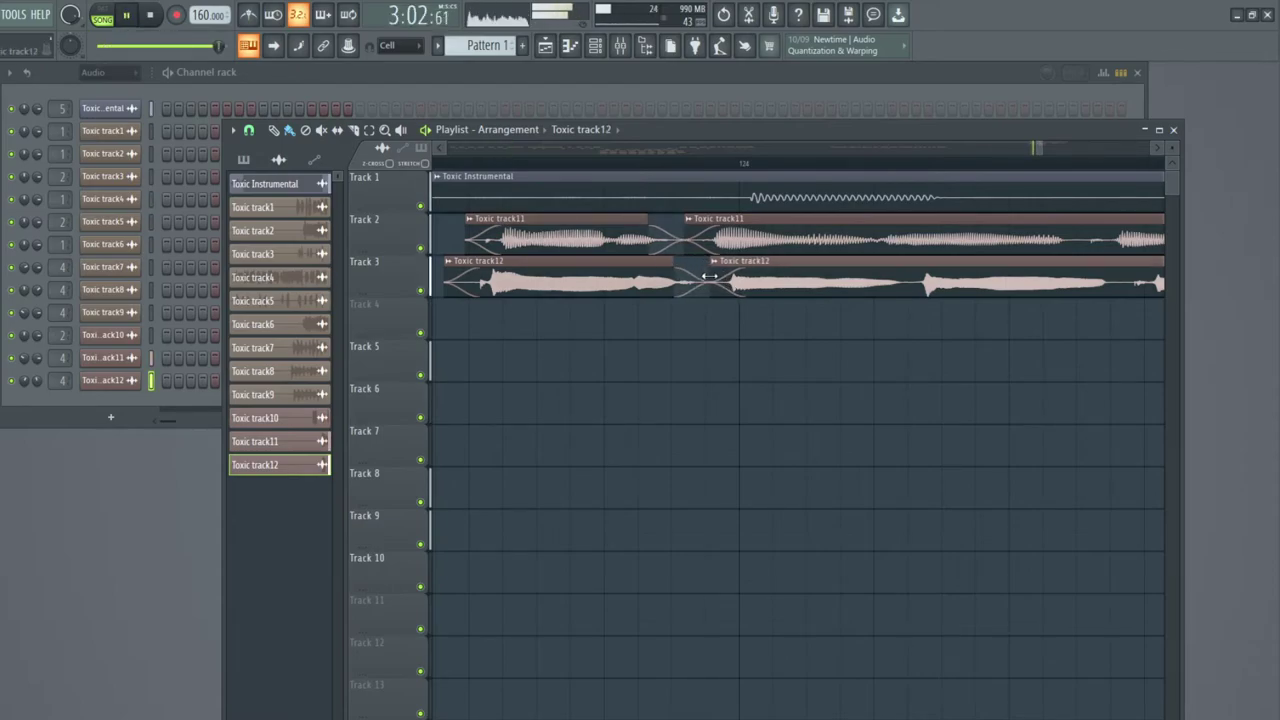
{"action": "left_click_drag", "start_coordinate": [686, 232], "coordinate": [703, 229]}
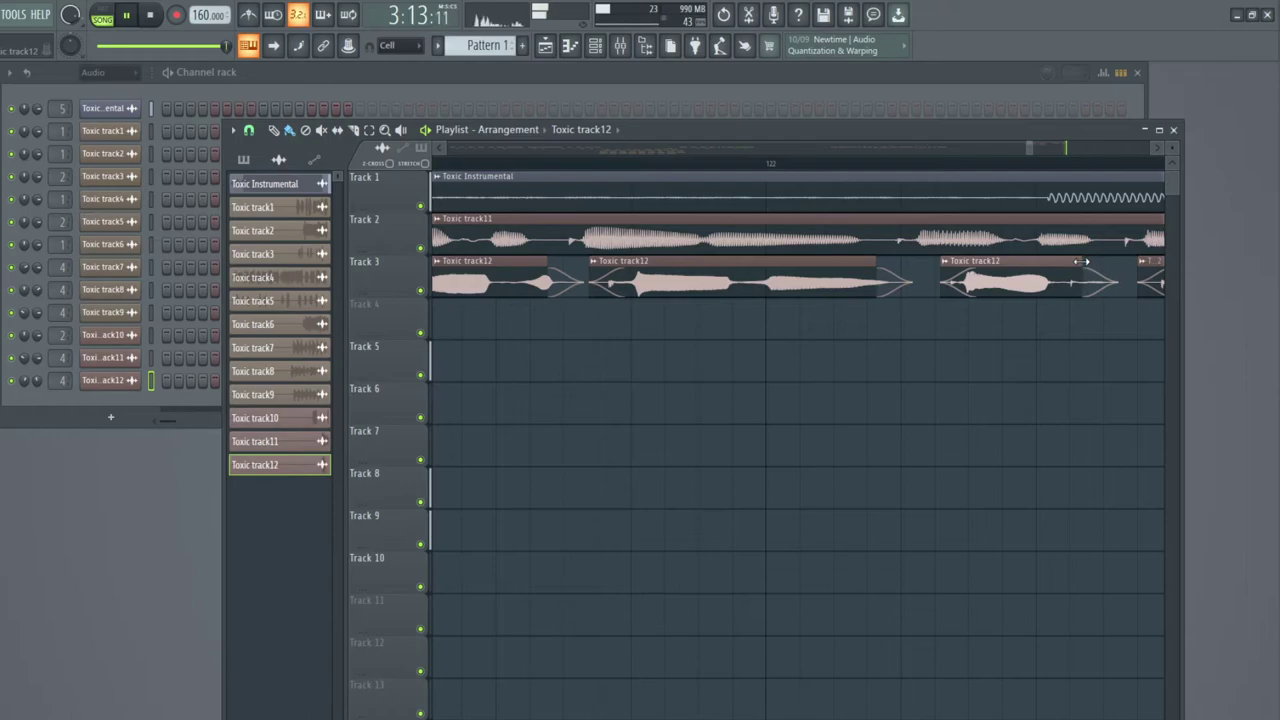
Trim the starts of the second and fourth Toxic track12 slices and adjust the third slice's end between bars 121 and 123.
{"action": "key", "text": "space"}
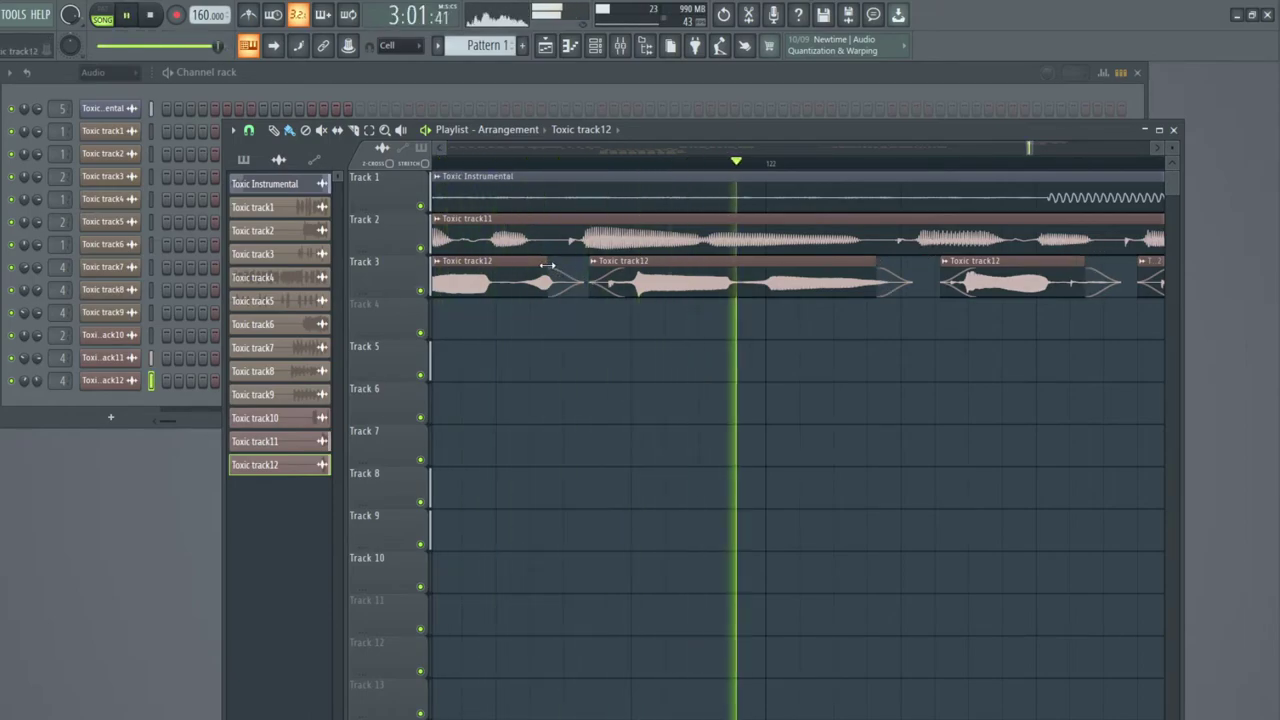
{"action": "left_click_drag", "start_coordinate": [592, 276], "coordinate": [599, 277]}
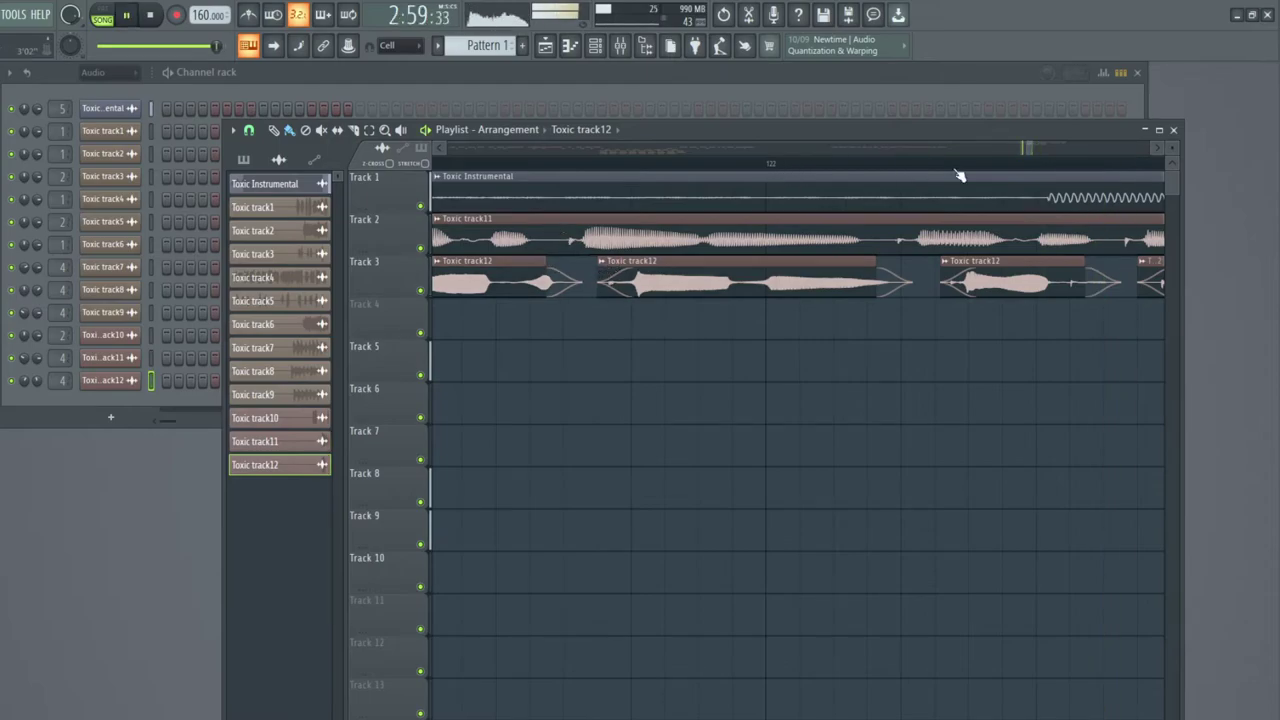
{"action": "left_click_drag", "start_coordinate": [1028, 148], "coordinate": [1037, 153]}
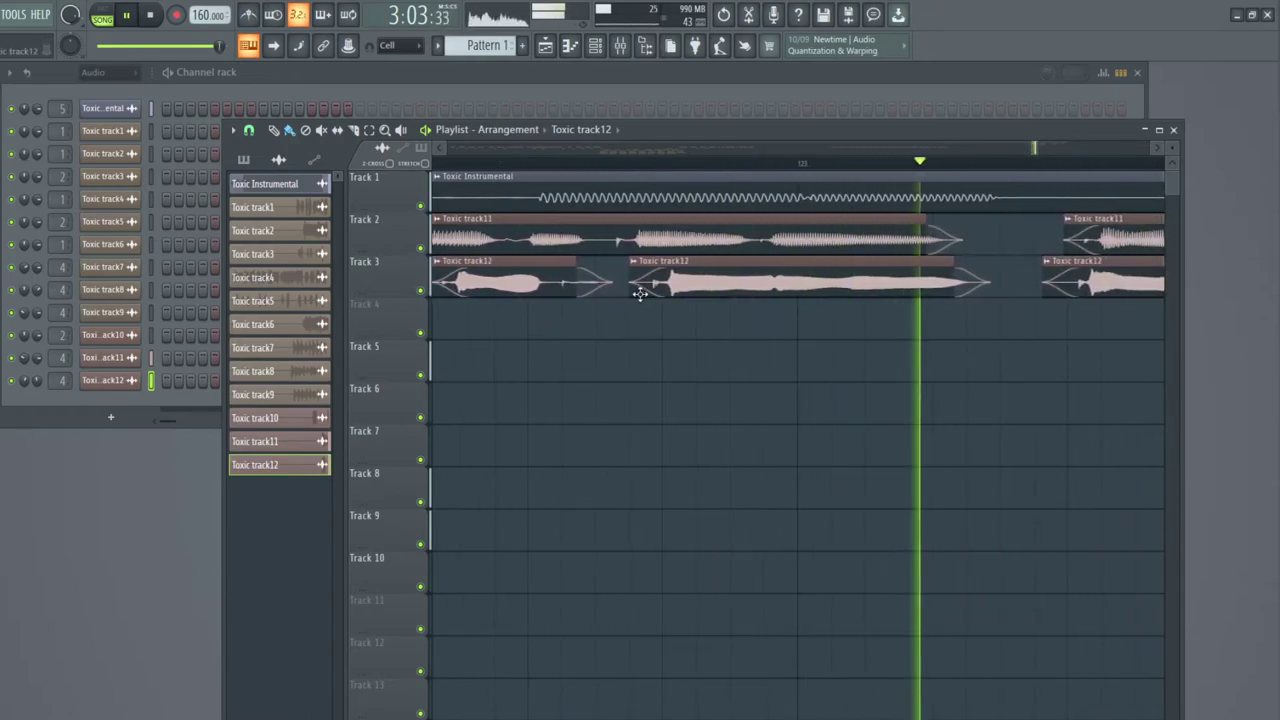
{"action": "left_click_drag", "start_coordinate": [628, 295], "coordinate": [632, 295]}
{"action": "key", "text": "KP_Divide"}
{"action": "key", "text": "KP_Divide"}
{"action": "key", "text": "KP_Divide"}
{"action": "key", "text": "KP_Divide"}
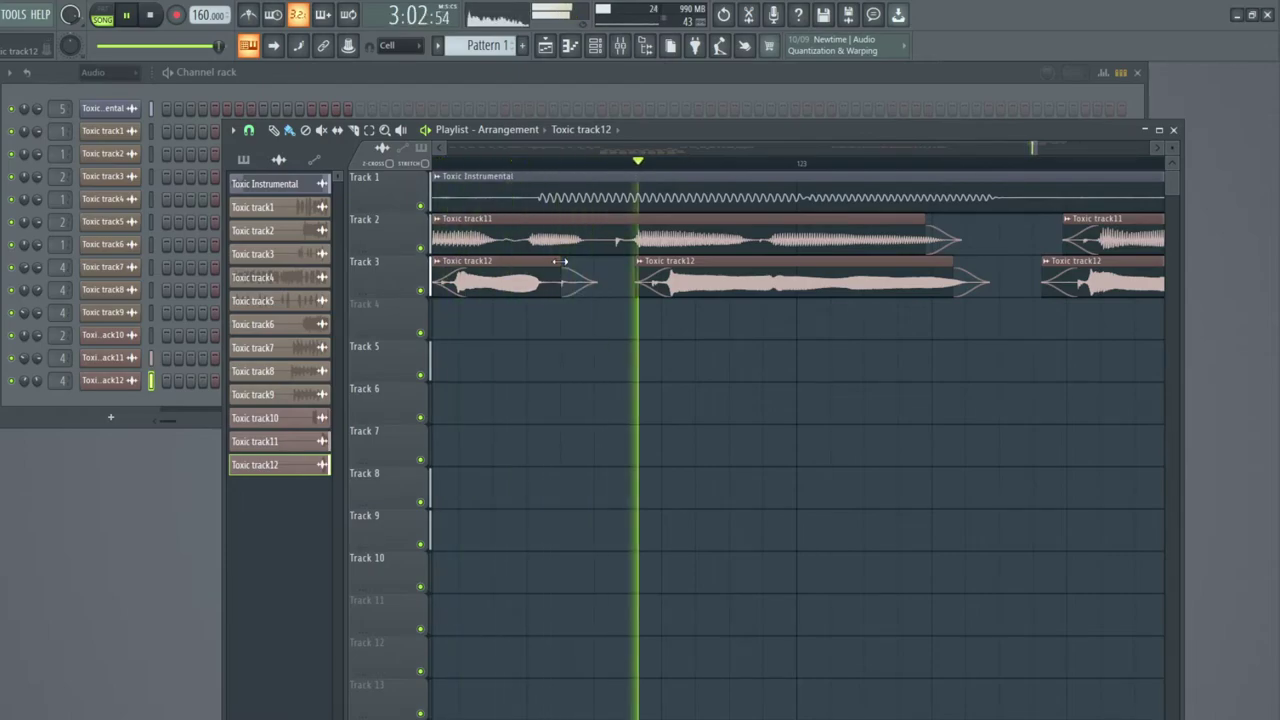
{"action": "left_click_drag", "start_coordinate": [565, 263], "coordinate": [582, 265]}
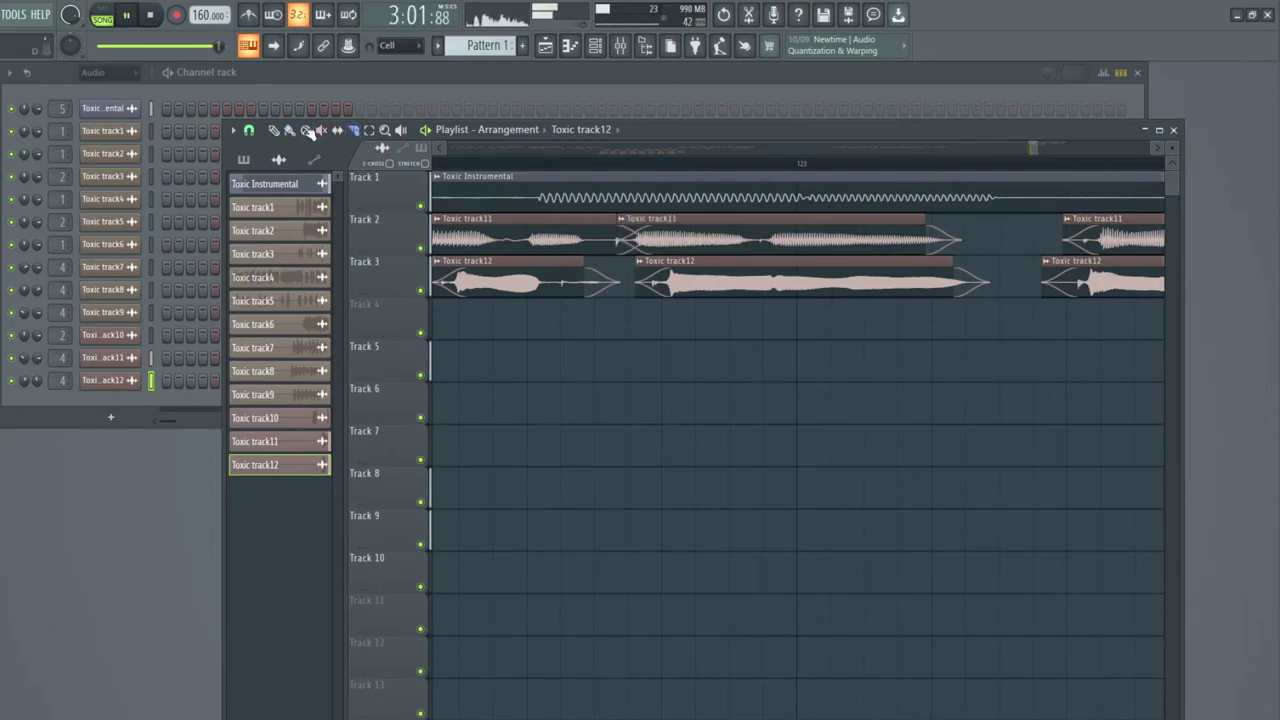
Slice Toxic track11 before bar 123, trim both edges at the cut and slightly shorten the end of the piece crossing bar 123.
{"action": "mouse_move", "coordinate": [605, 222]}
{"action": "left_mouse_down"}
{"action": "mouse_move", "coordinate": [572, 222]}
{"action": "mouse_move", "coordinate": [603, 231]}
{"action": "left_mouse_up"}
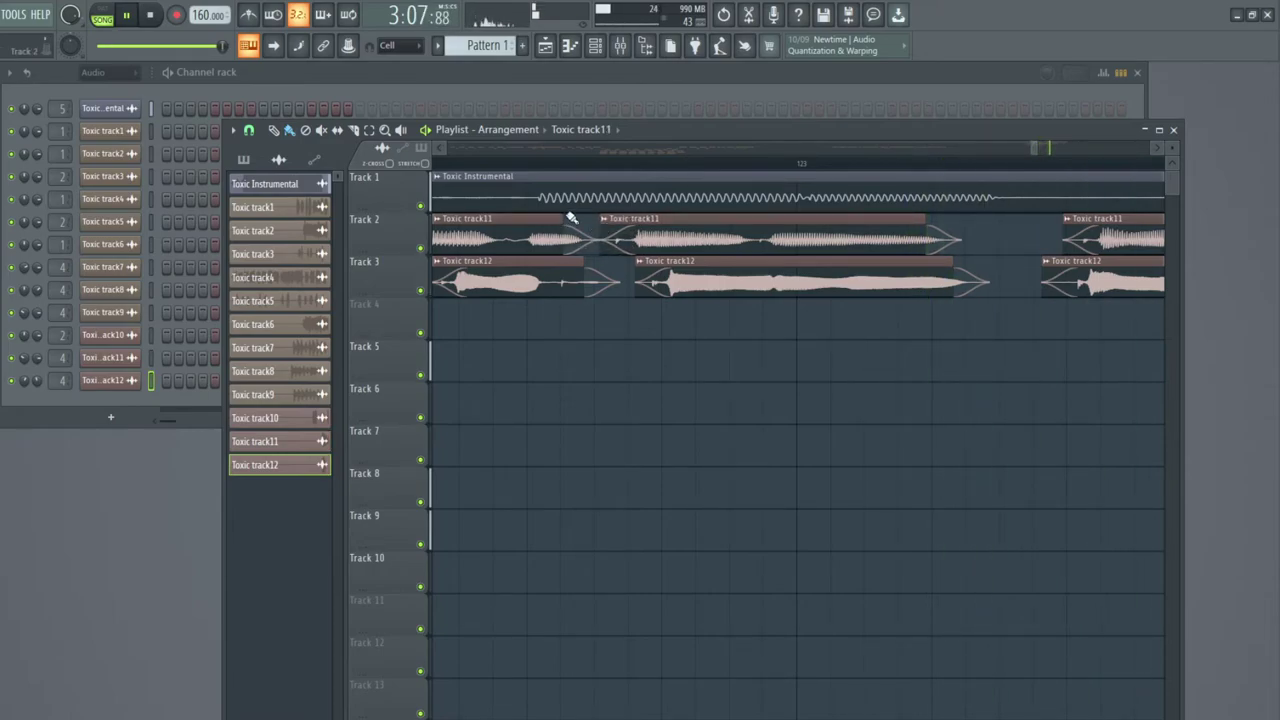
{"action": "key", "text": "space"}
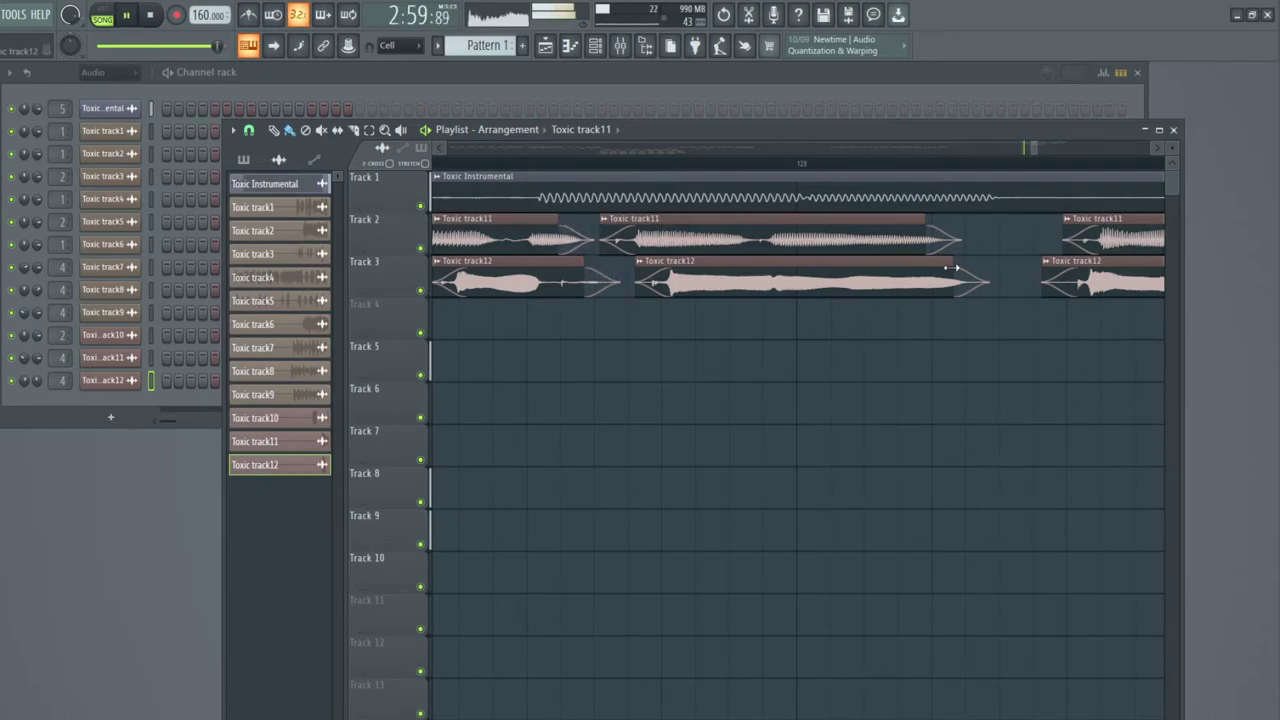
{"action": "left_click_drag", "start_coordinate": [932, 227], "coordinate": [917, 220]}
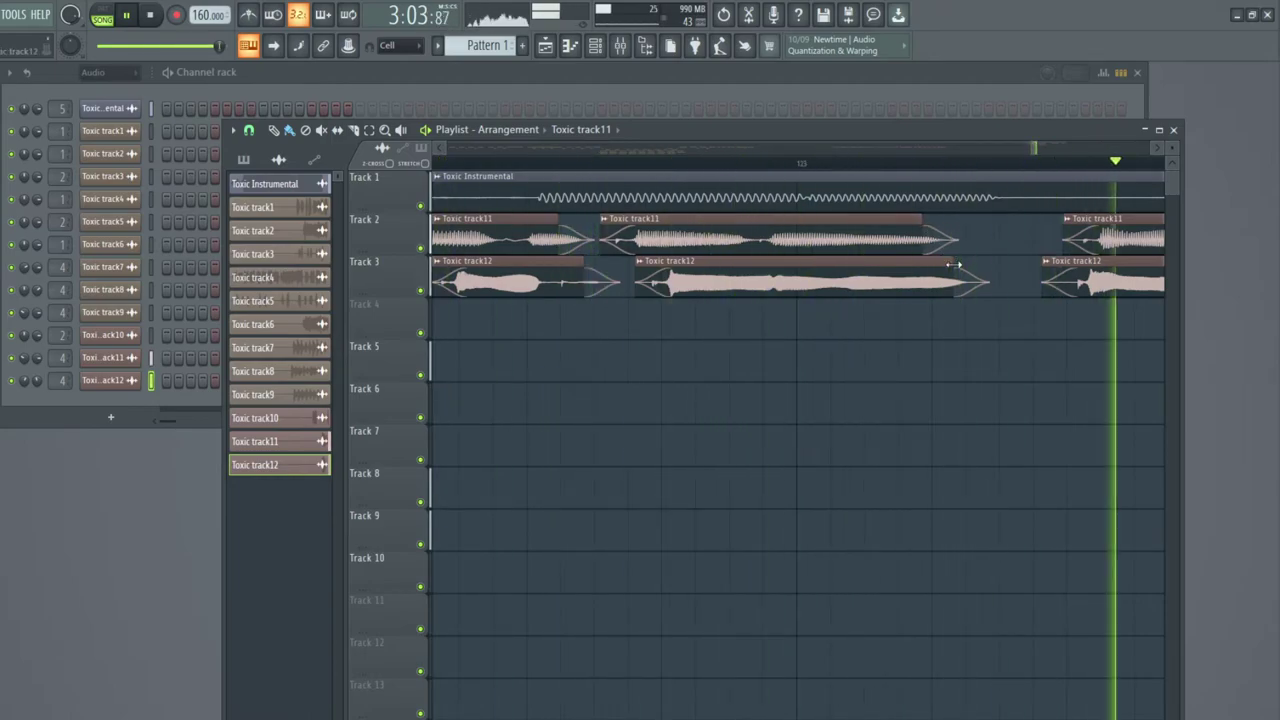
Shorten the end of the Toxic track12 slice crossing bar 123 and trim the following slice's start to line up with Toxic track11.
{"action": "left_click_drag", "start_coordinate": [955, 265], "coordinate": [940, 265]}
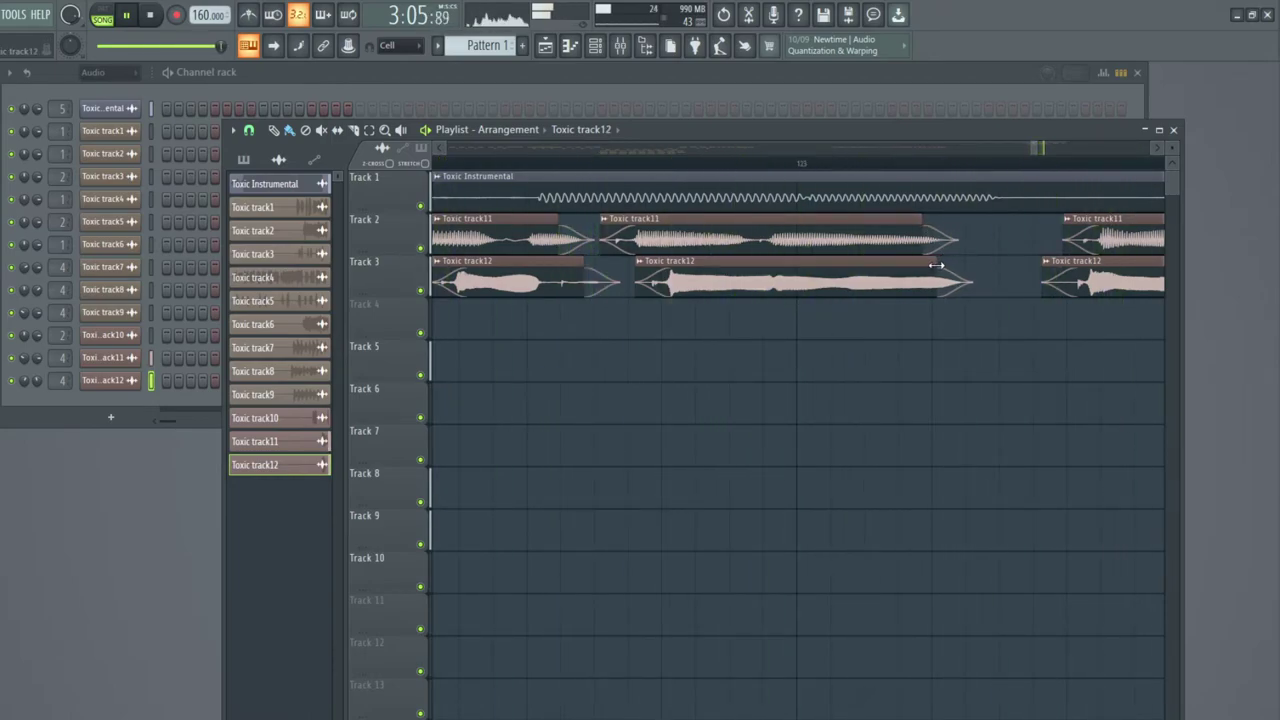
{"action": "left_click_drag", "start_coordinate": [936, 265], "coordinate": [929, 265]}
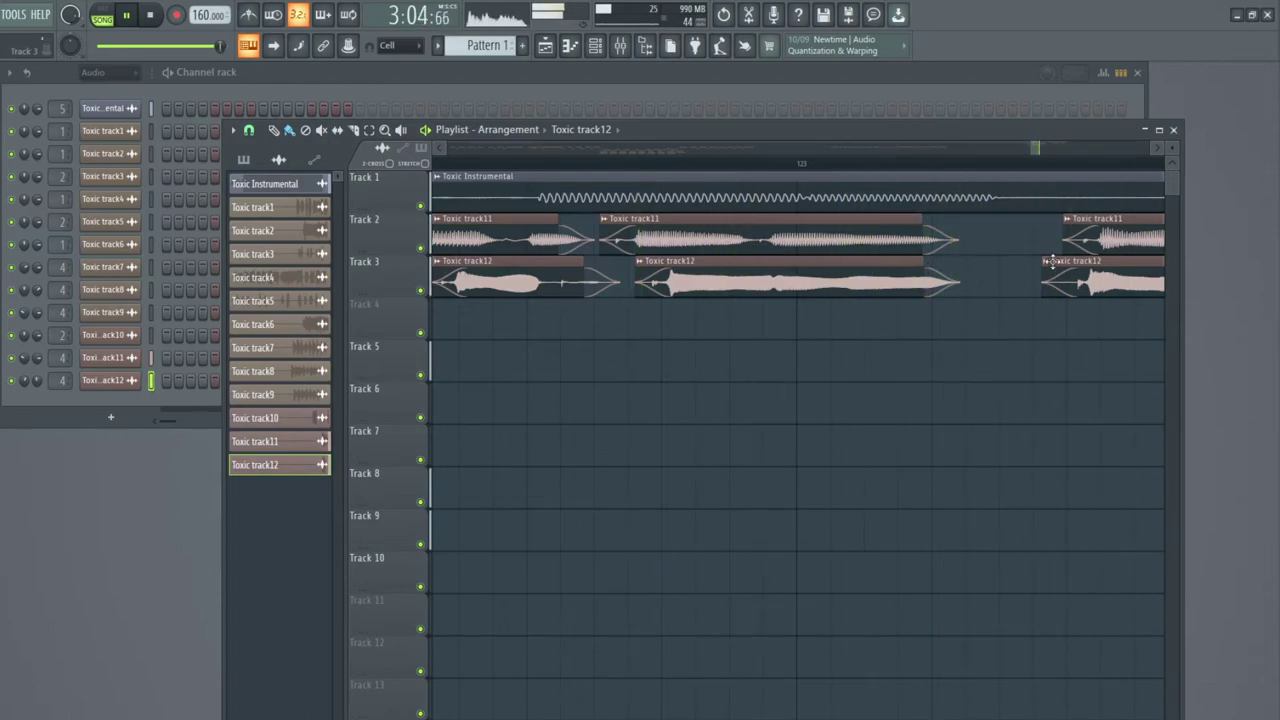
{"action": "left_click_drag", "start_coordinate": [1038, 284], "coordinate": [1066, 288]}
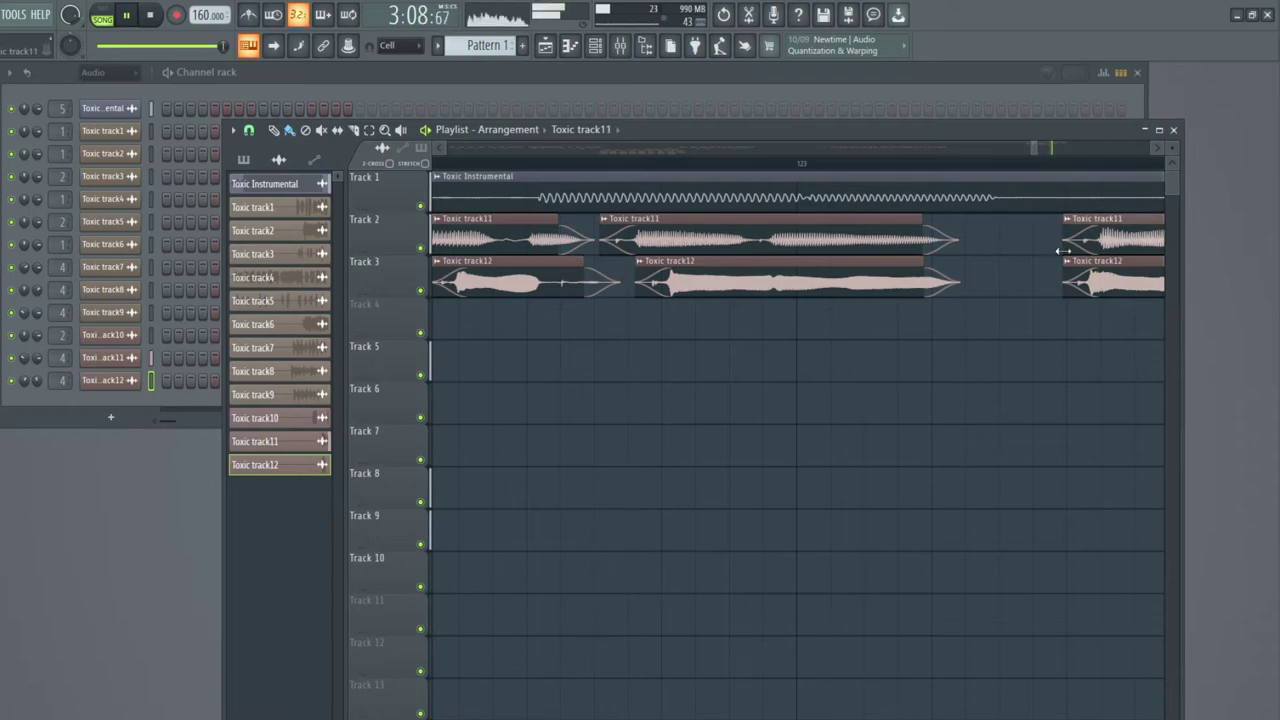
{"action": "left_click_drag", "start_coordinate": [918, 261], "coordinate": [930, 263]}
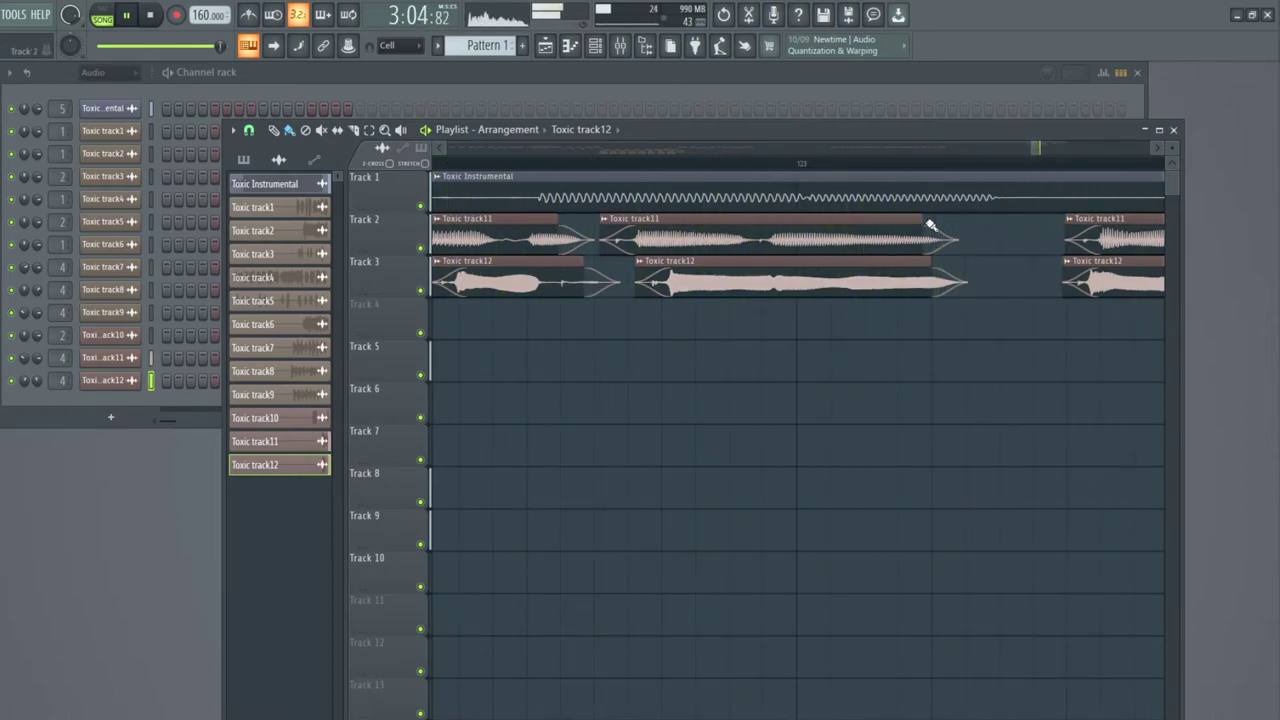
Replay the trimmed vocals from around bar 121 and check how the Toxic track11 and Toxic track12 slices line up.
{"action": "scroll", "coordinate": [795, 174], "scroll_direction": "up", "scroll_amount": 5}
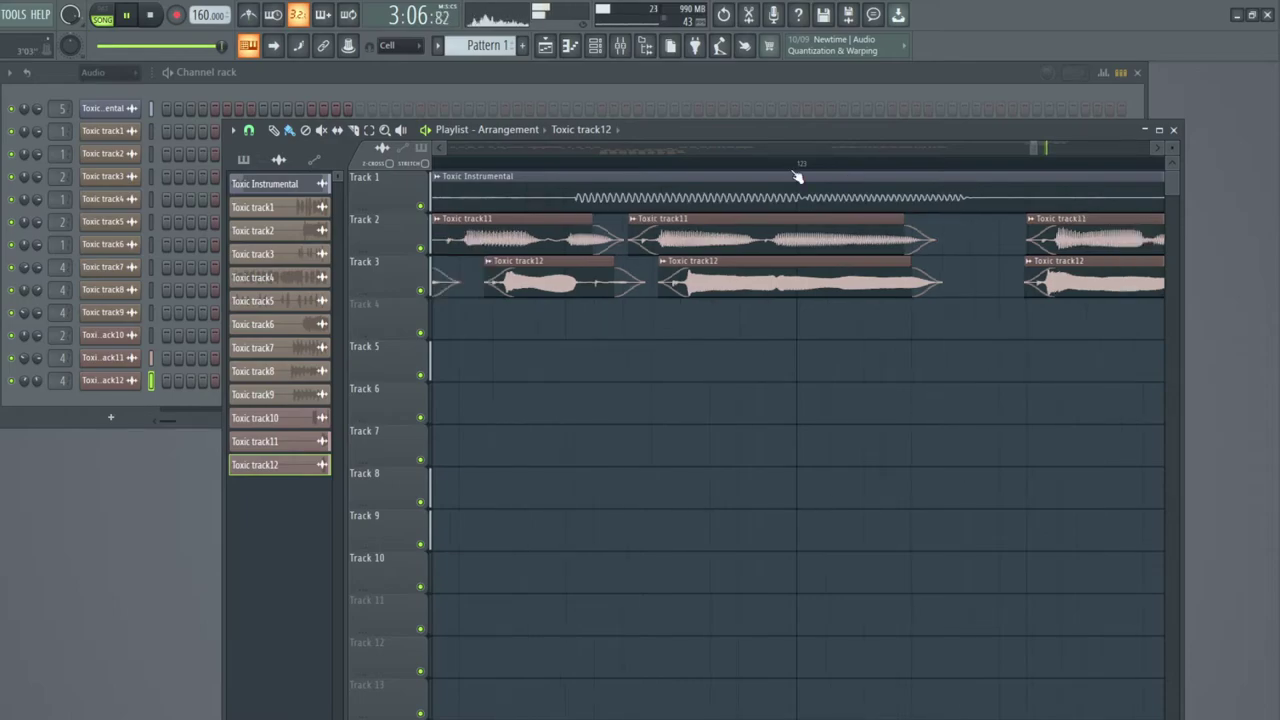
{"action": "left_click", "coordinate": [500, 165]}
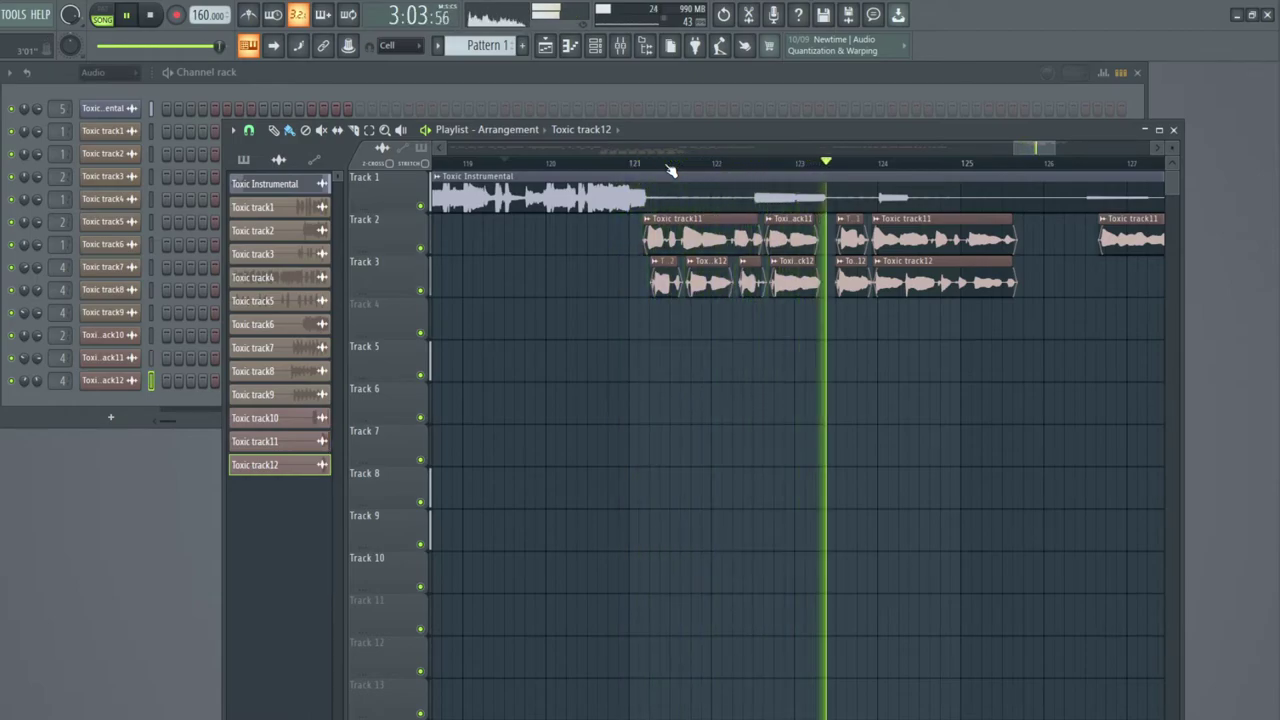
{"action": "scroll", "coordinate": [636, 167], "scroll_direction": "up", "scroll_amount": 3}
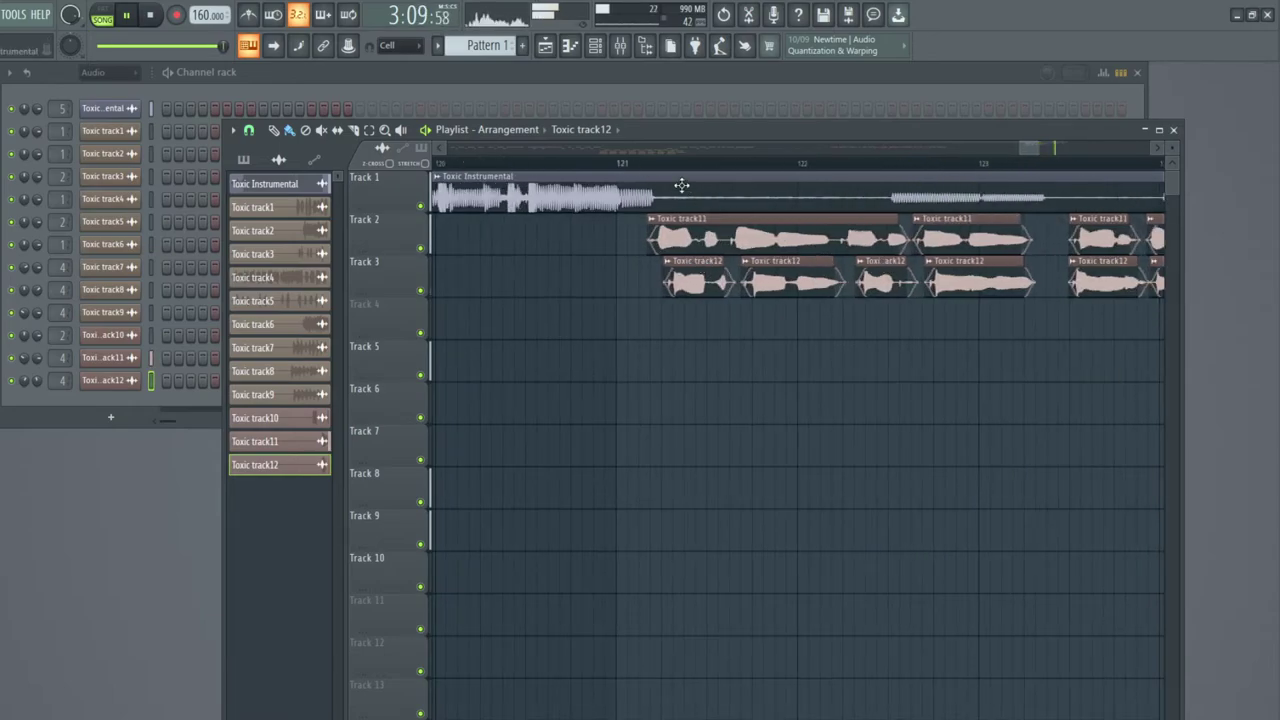
{"action": "key", "text": "space"}
{"action": "scroll", "coordinate": [706, 175], "scroll_direction": "up", "scroll_amount": 2}
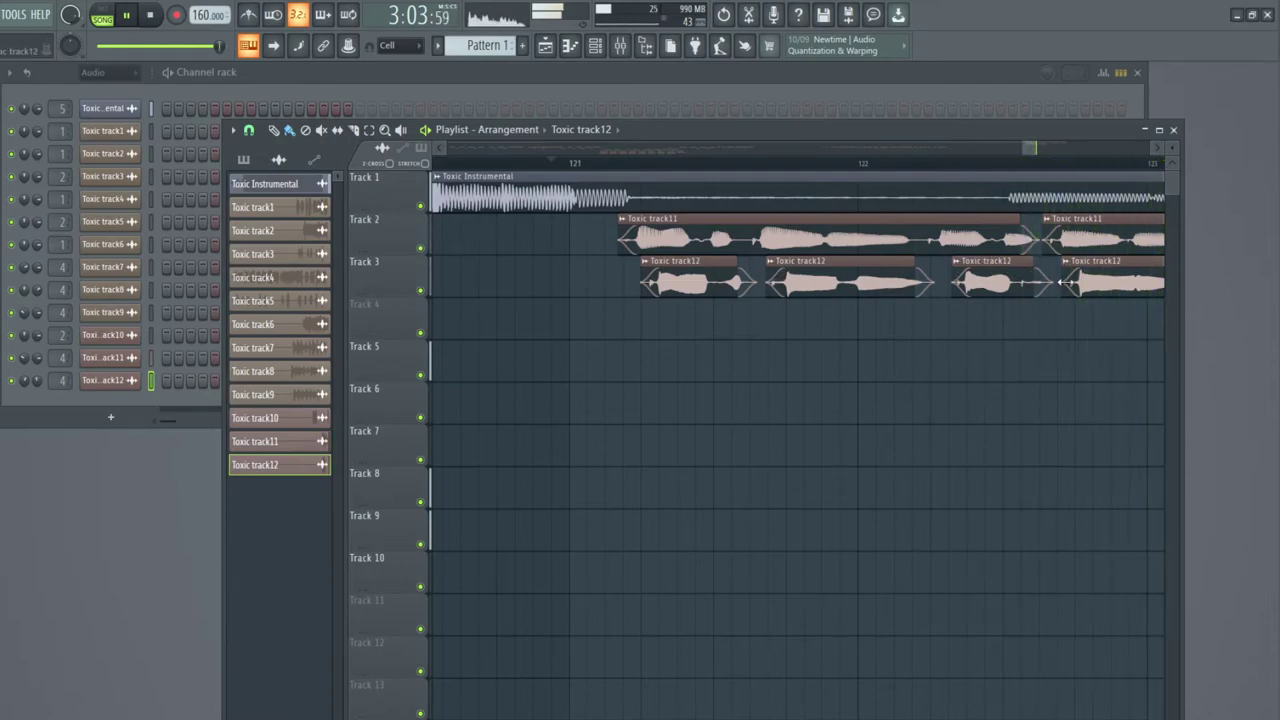
Select all clips on Tracks 7 to 10 between bars 33 and 49 and duplicate them at bar 65.
{"action": "left_click_drag", "start_coordinate": [1030, 155], "coordinate": [1057, 150]}
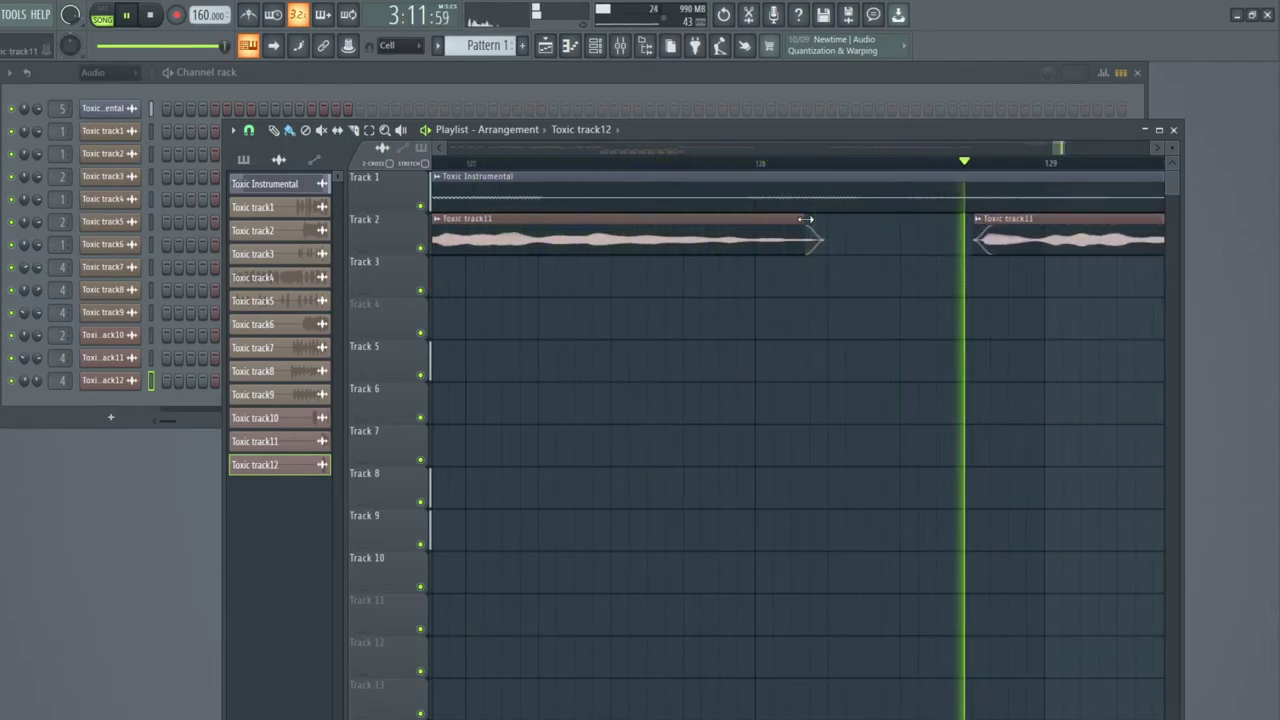
{"action": "scroll", "coordinate": [868, 177], "scroll_direction": "down", "scroll_amount": 8}
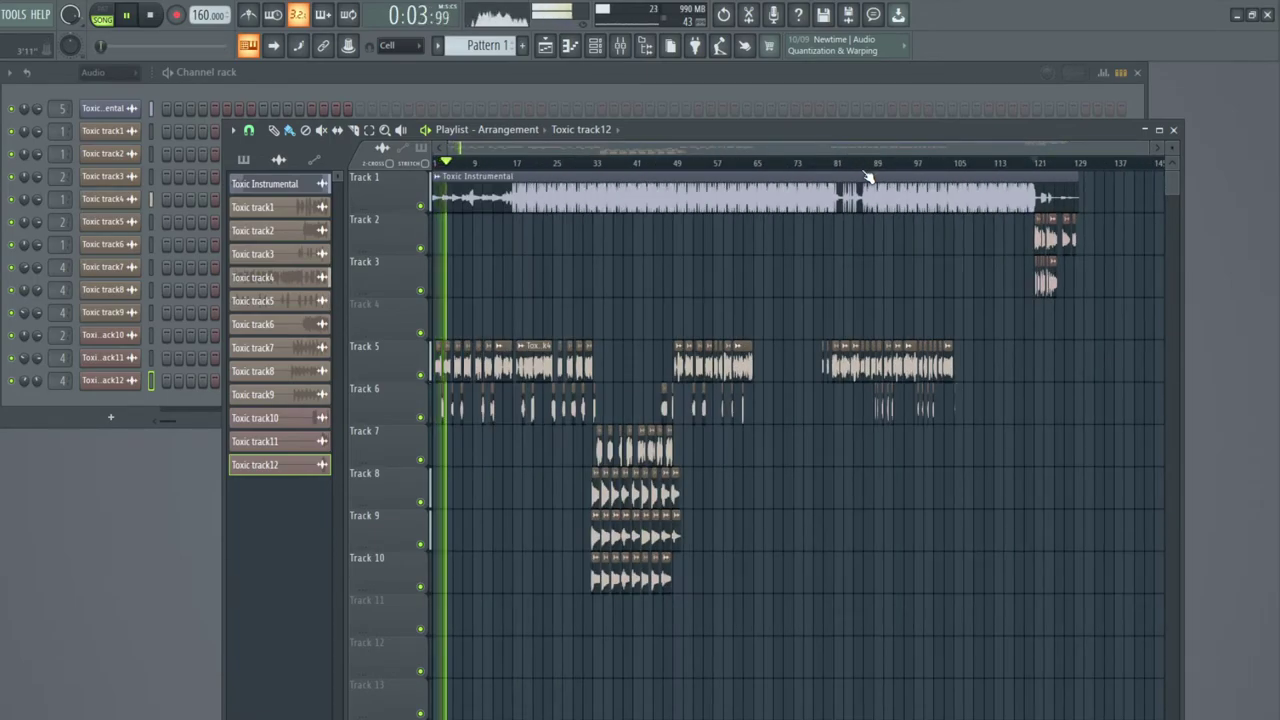
{"action": "left_click", "coordinate": [370, 131]}
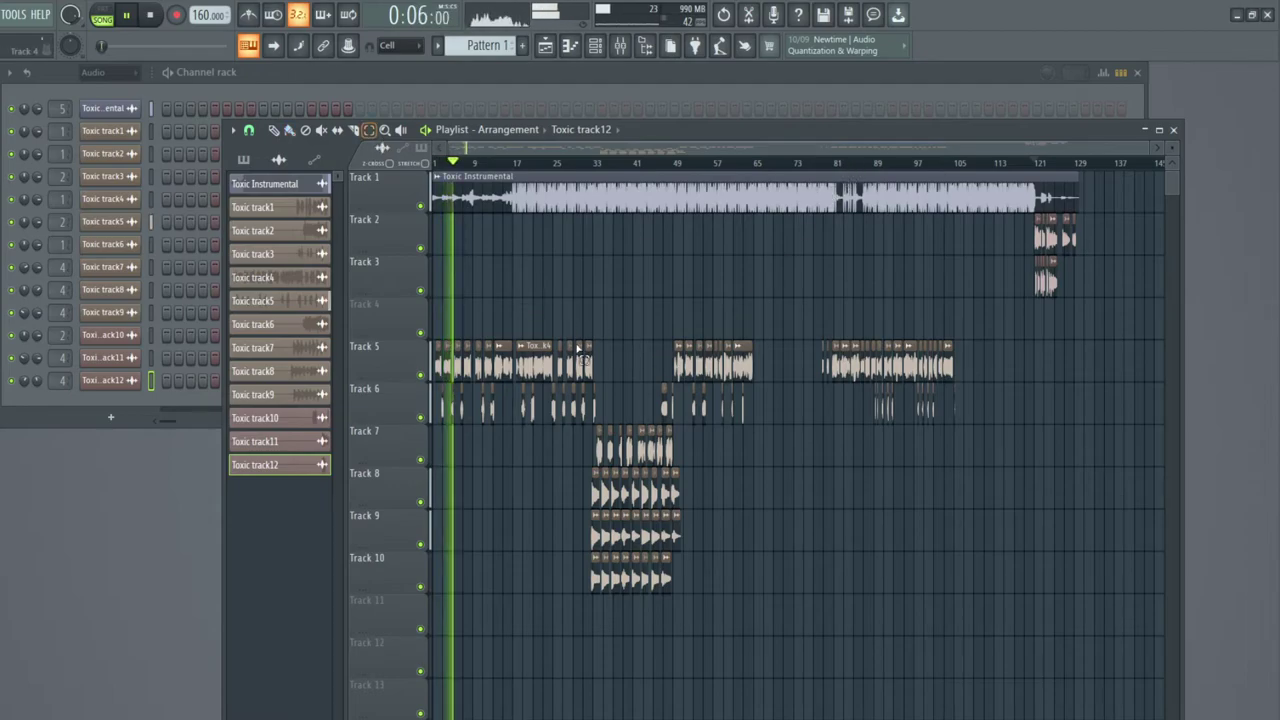
{"action": "left_click_drag", "start_coordinate": [590, 463], "coordinate": [700, 600]}
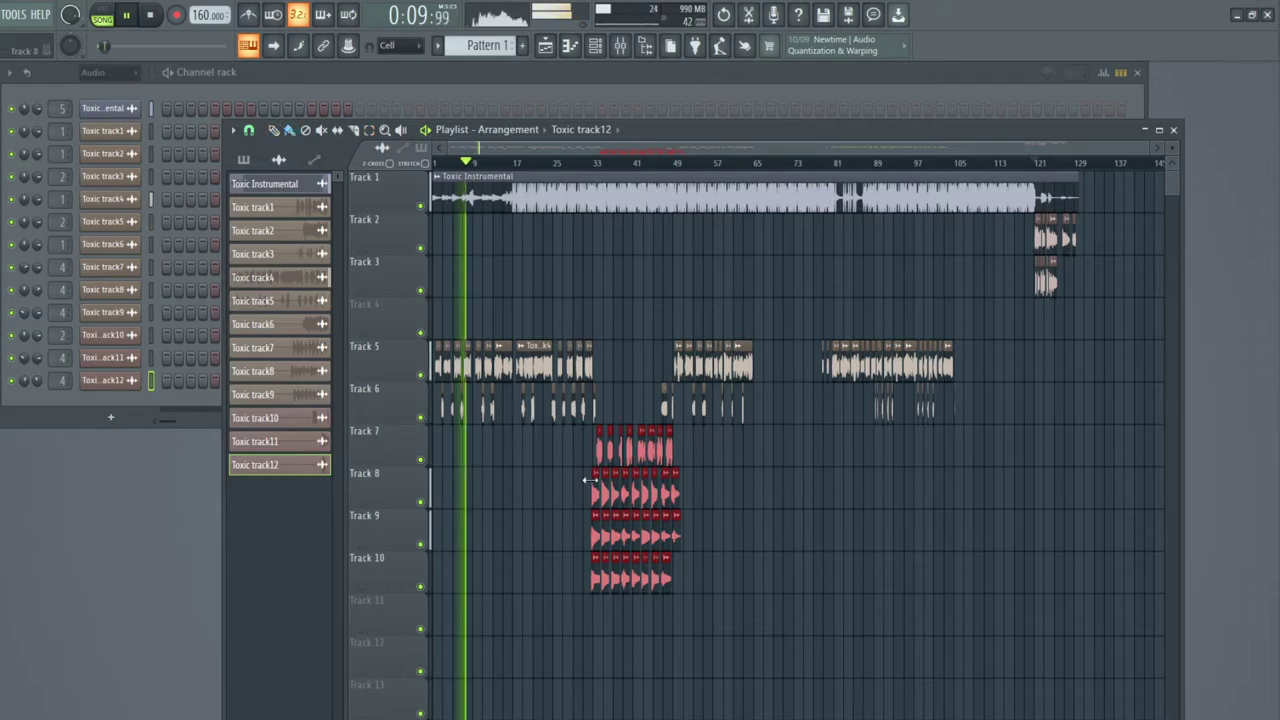
{"action": "left_click_drag", "start_coordinate": [594, 493], "coordinate": [754, 497]}
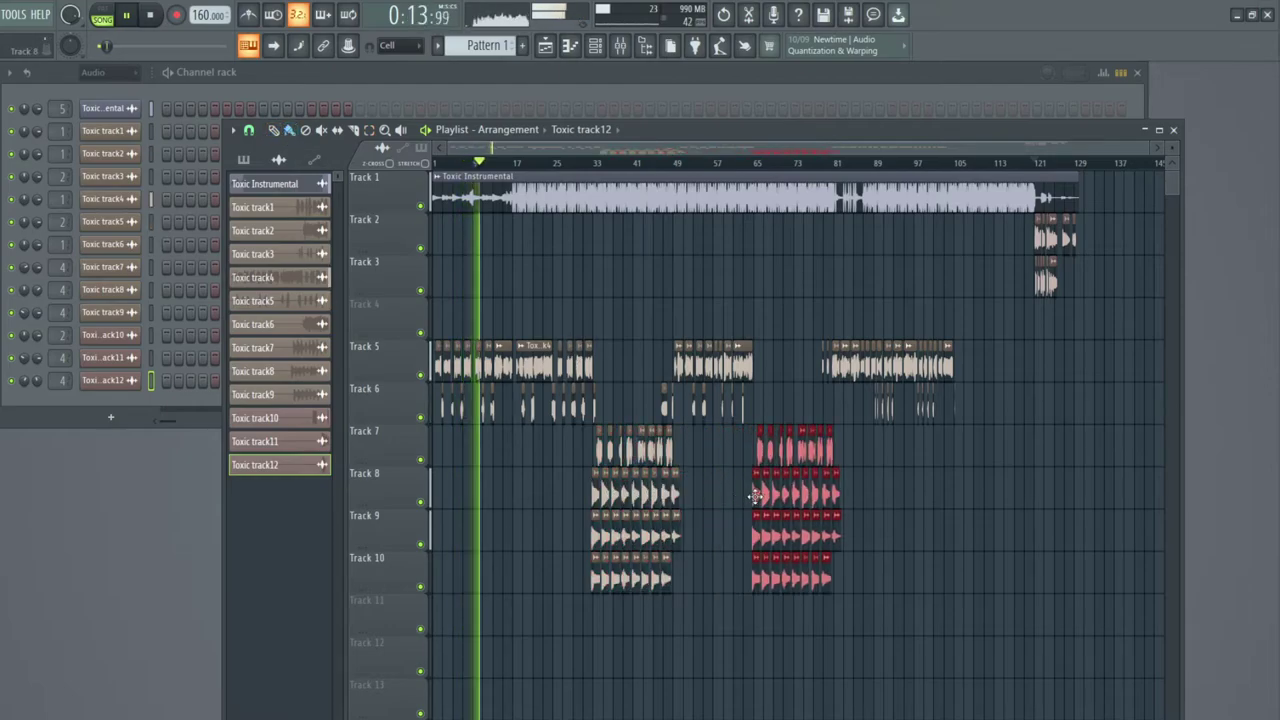
Play the arrangement from around bar 62 and duplicate the selected Track 7 to 10 clips again at bar 105.
{"action": "left_click", "coordinate": [741, 163]}
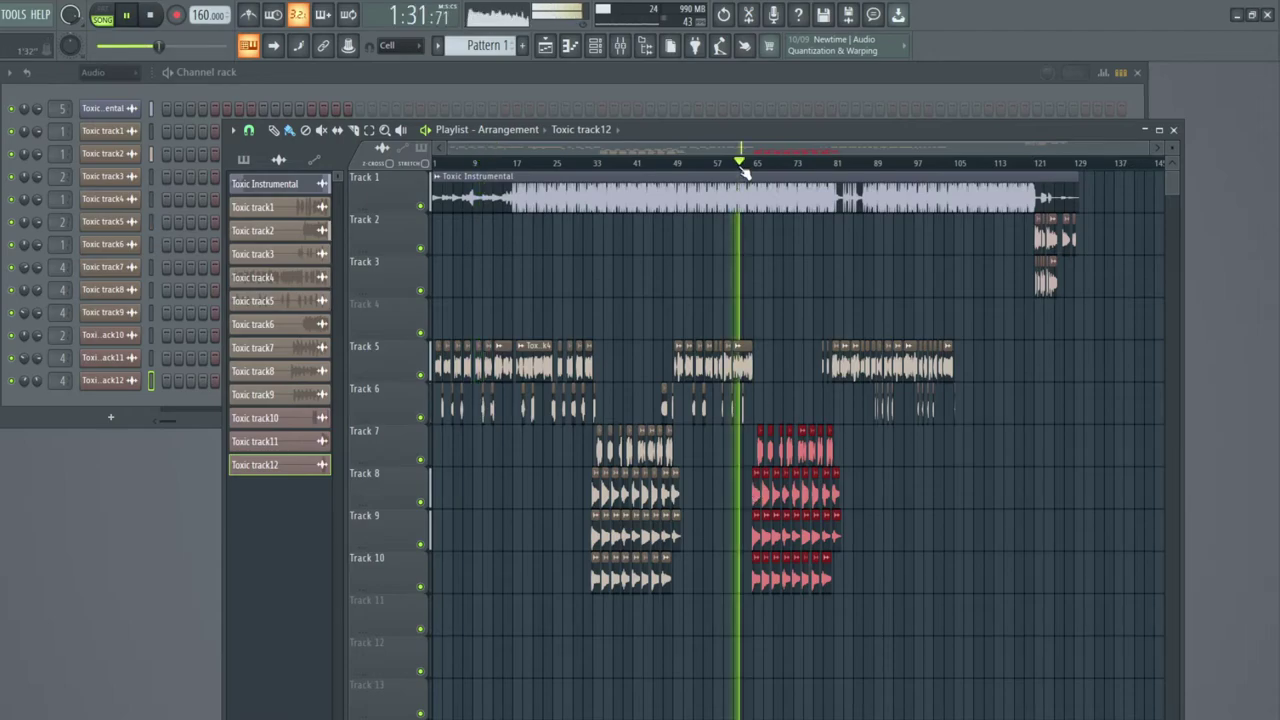
{"action": "scroll", "coordinate": [790, 172], "scroll_direction": "up", "scroll_amount": 4}
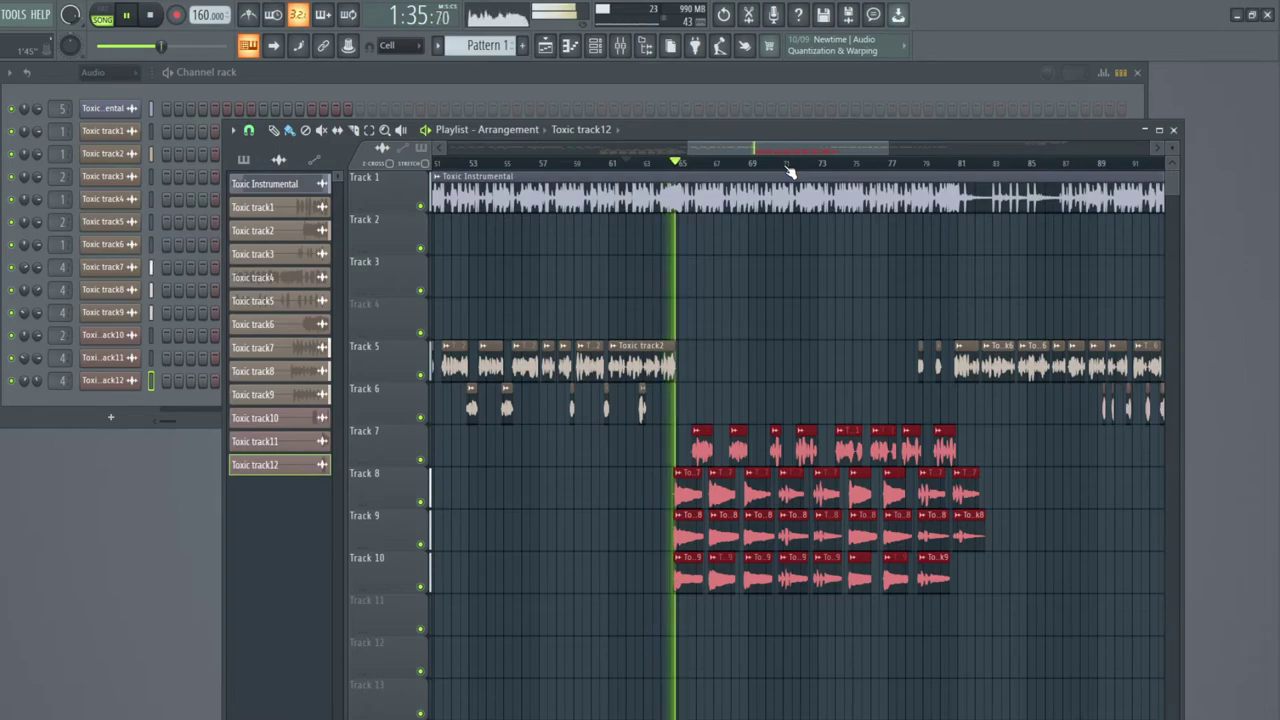
{"action": "scroll", "coordinate": [783, 166], "scroll_direction": "down", "scroll_amount": 1}
{"action": "left_click_drag", "start_coordinate": [792, 148], "coordinate": [857, 148]}
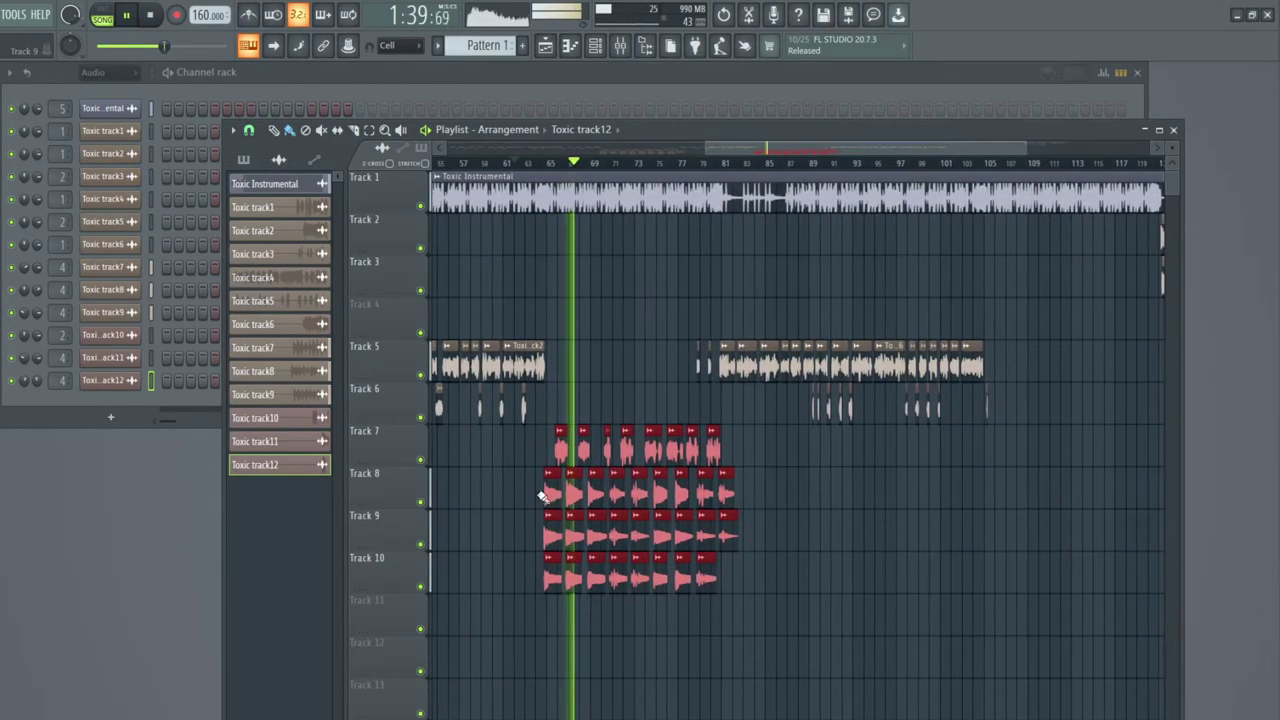
{"action": "left_click_drag", "start_coordinate": [551, 493], "coordinate": [988, 482]}
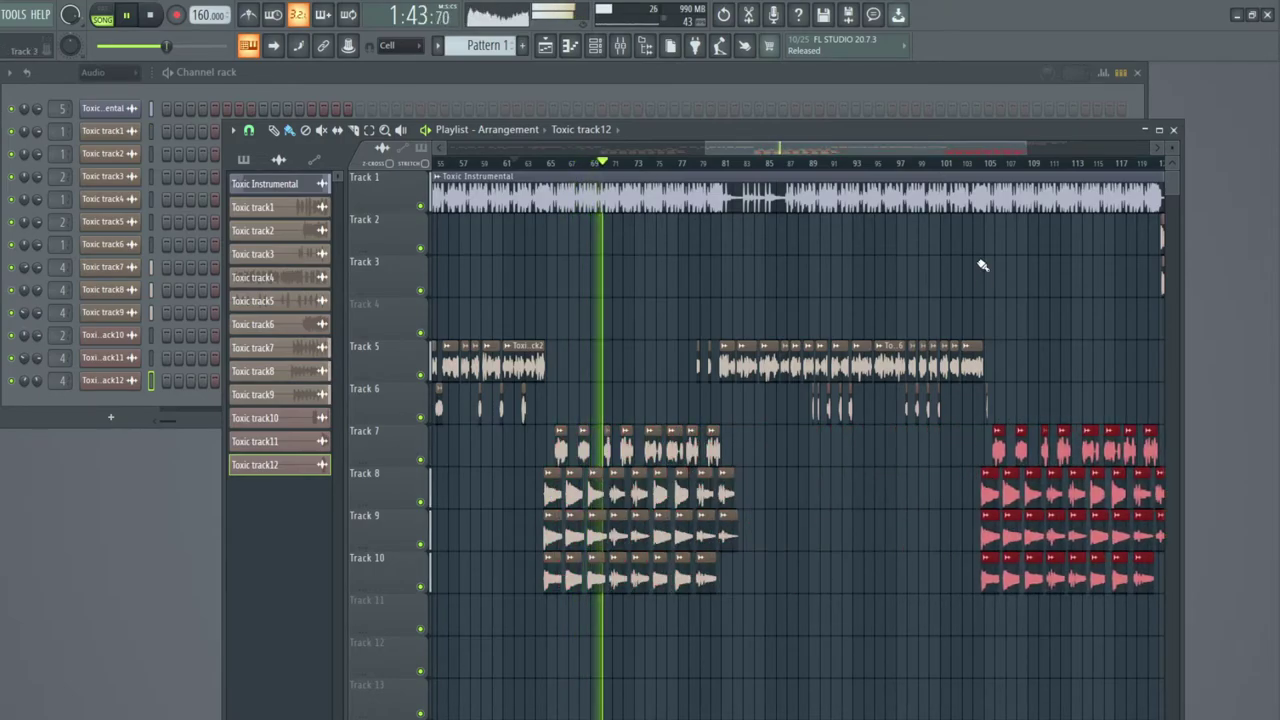
{"action": "left_click_drag", "start_coordinate": [961, 149], "coordinate": [998, 150]}
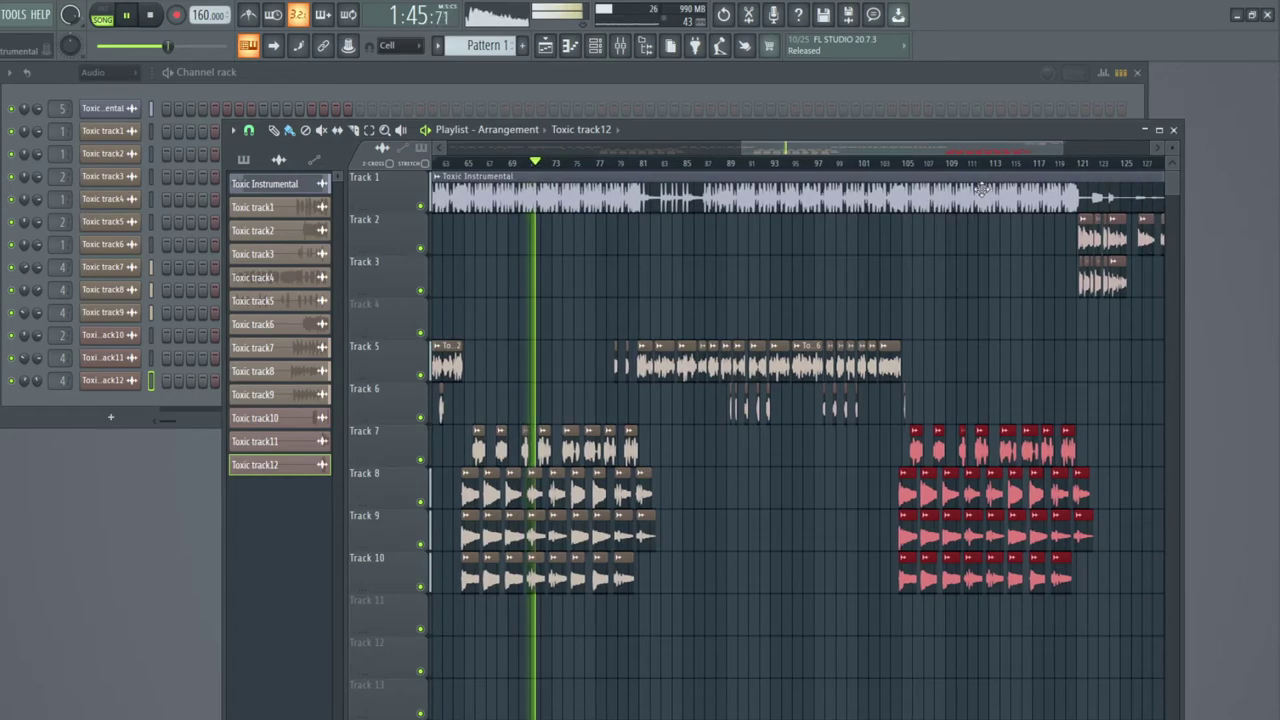
Open the mixer and select the Insert 3 track.
{"action": "left_click", "coordinate": [620, 48]}
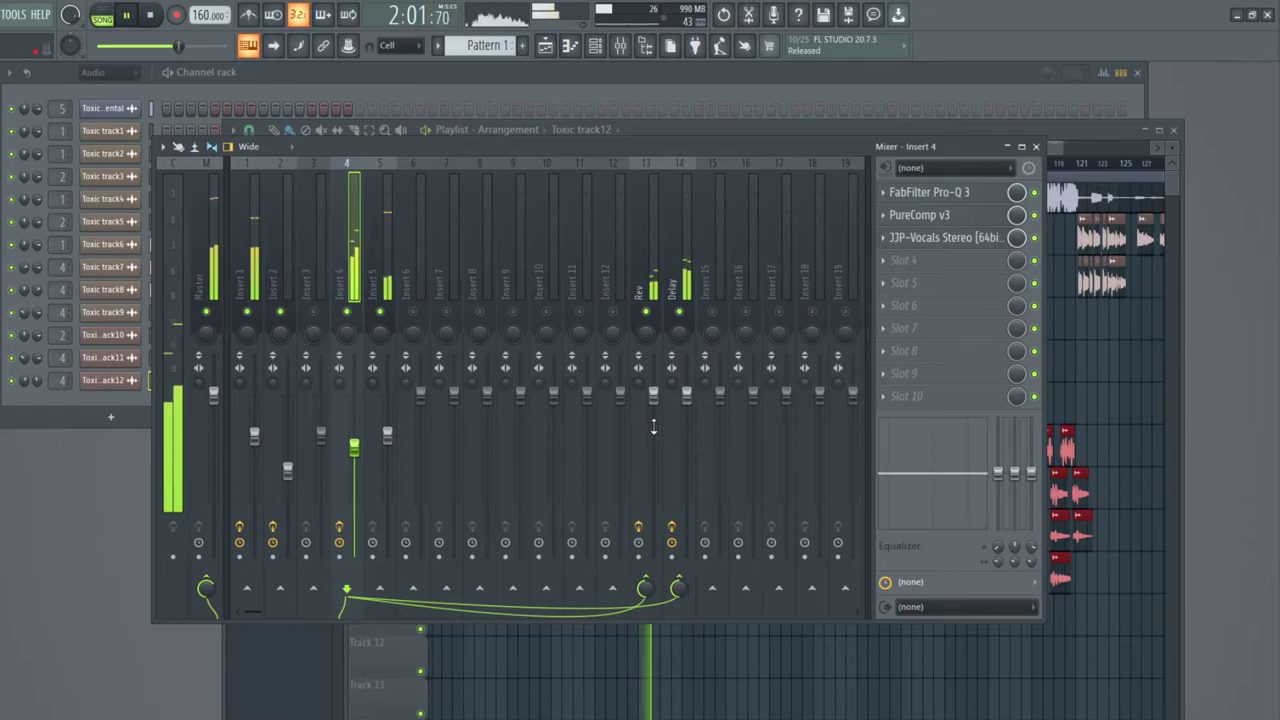
{"action": "left_click", "coordinate": [312, 291]}
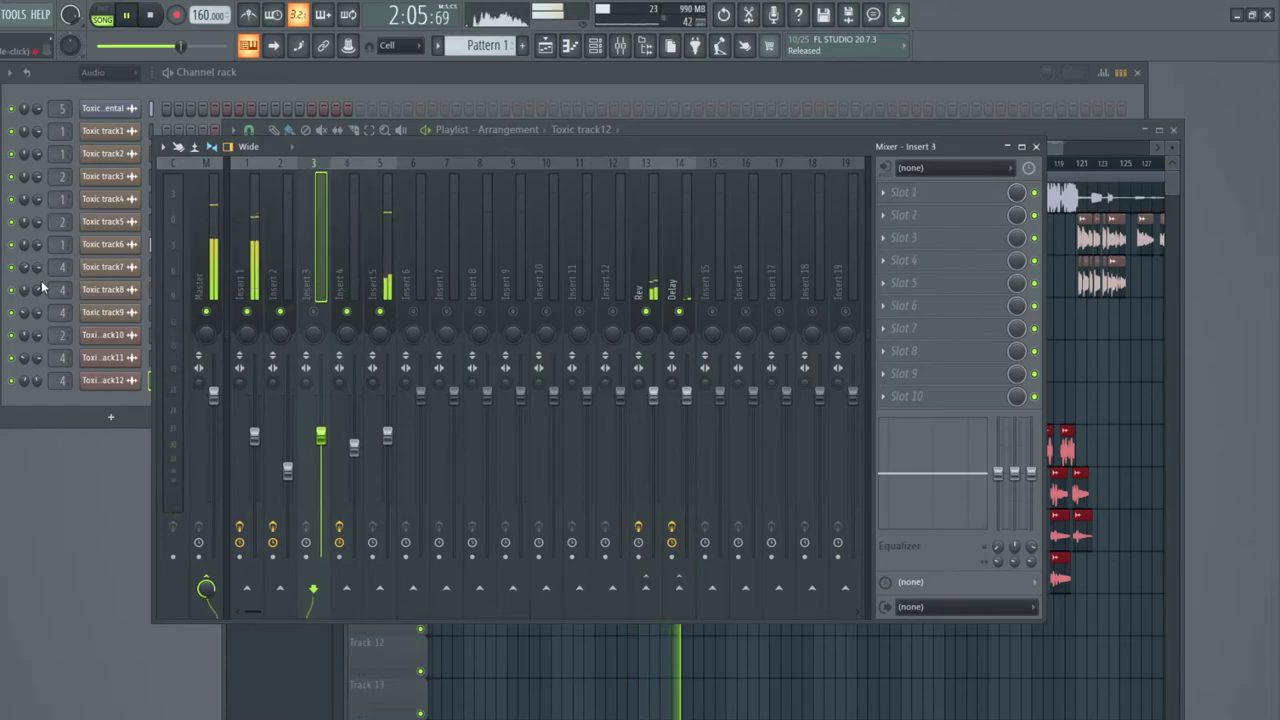
Copy the mixer track state of Insert 4, with its effects chain, onto Insert 3.
{"action": "left_click", "coordinate": [341, 292]}
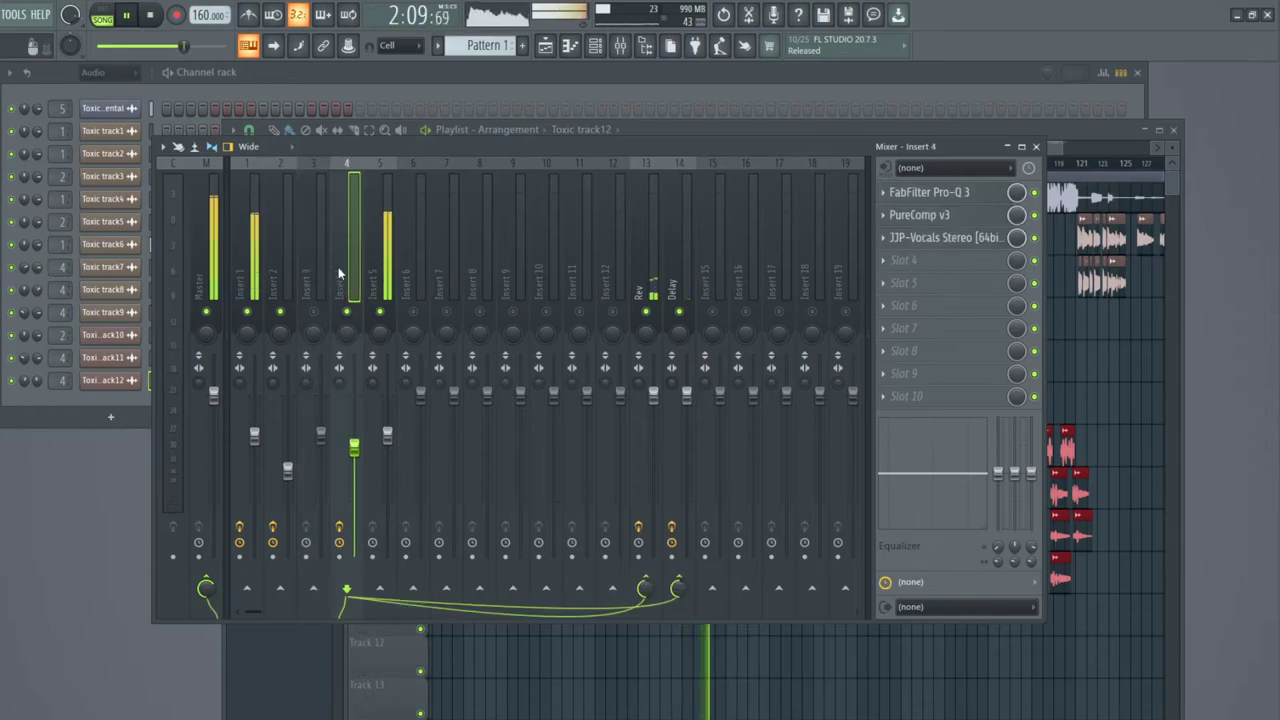
{"action": "left_click", "coordinate": [163, 147]}
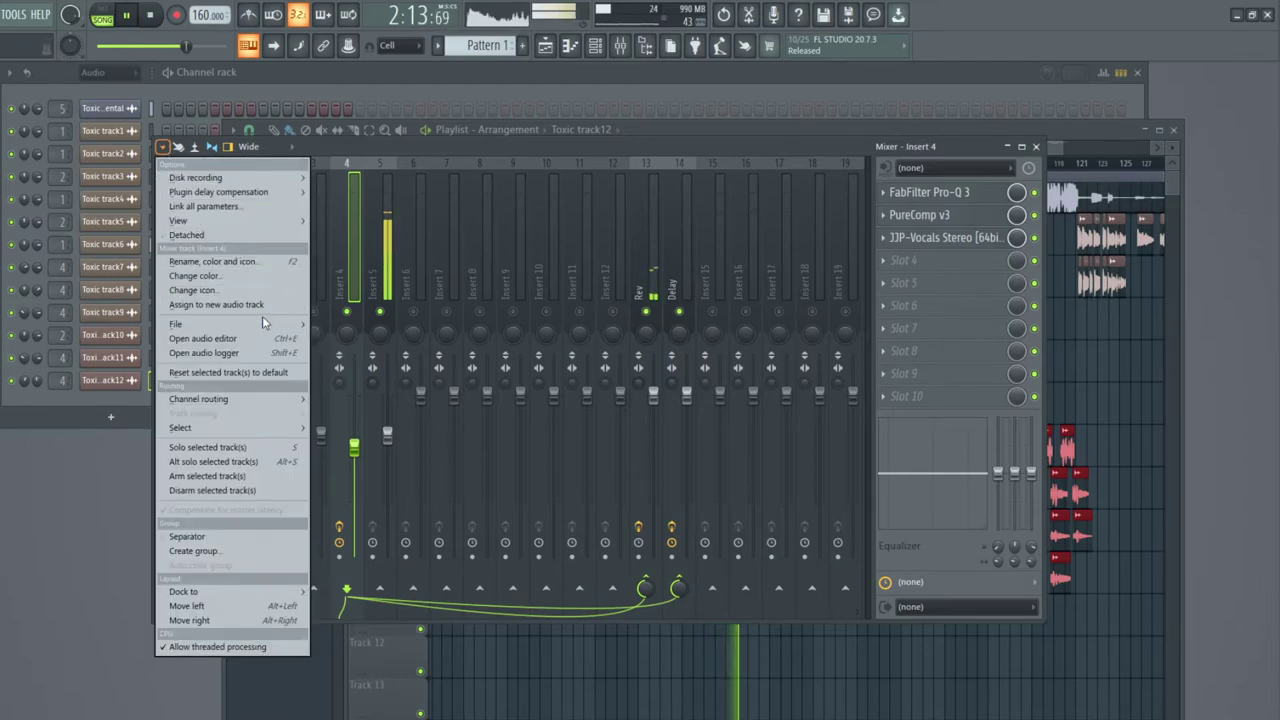
{"action": "mouse_move", "coordinate": [264, 324]}
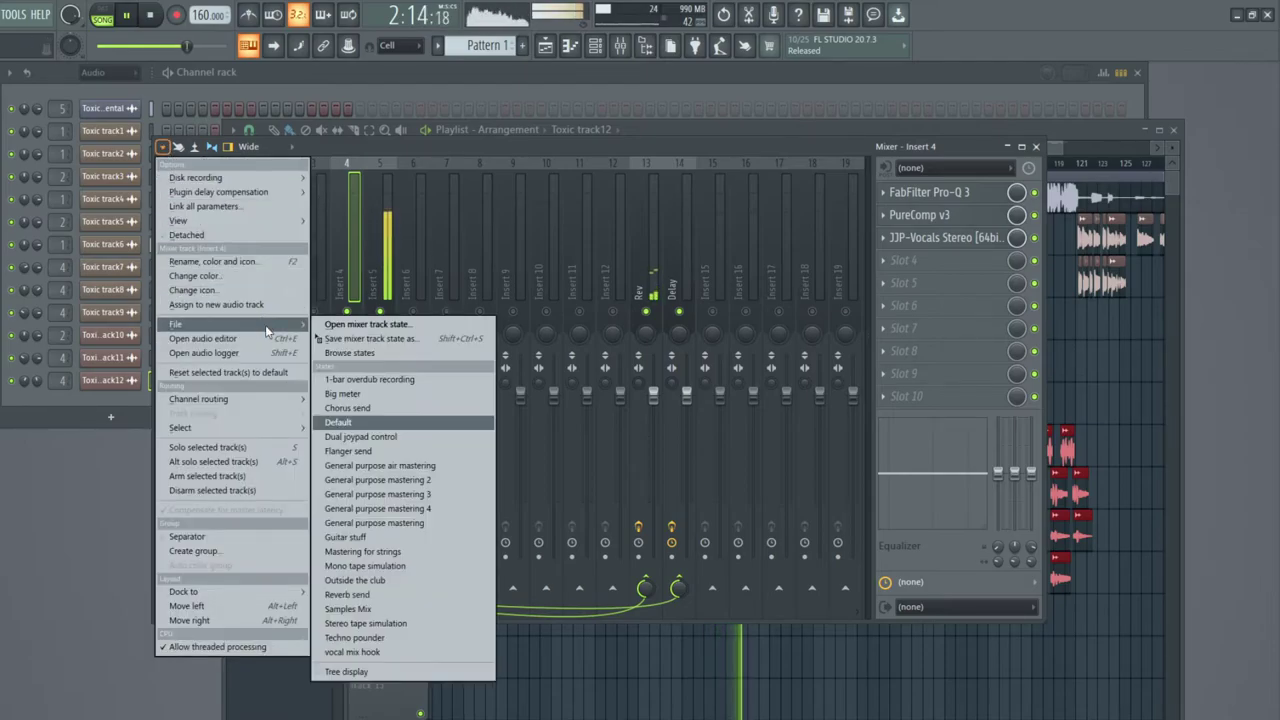
{"action": "left_click", "coordinate": [380, 339]}
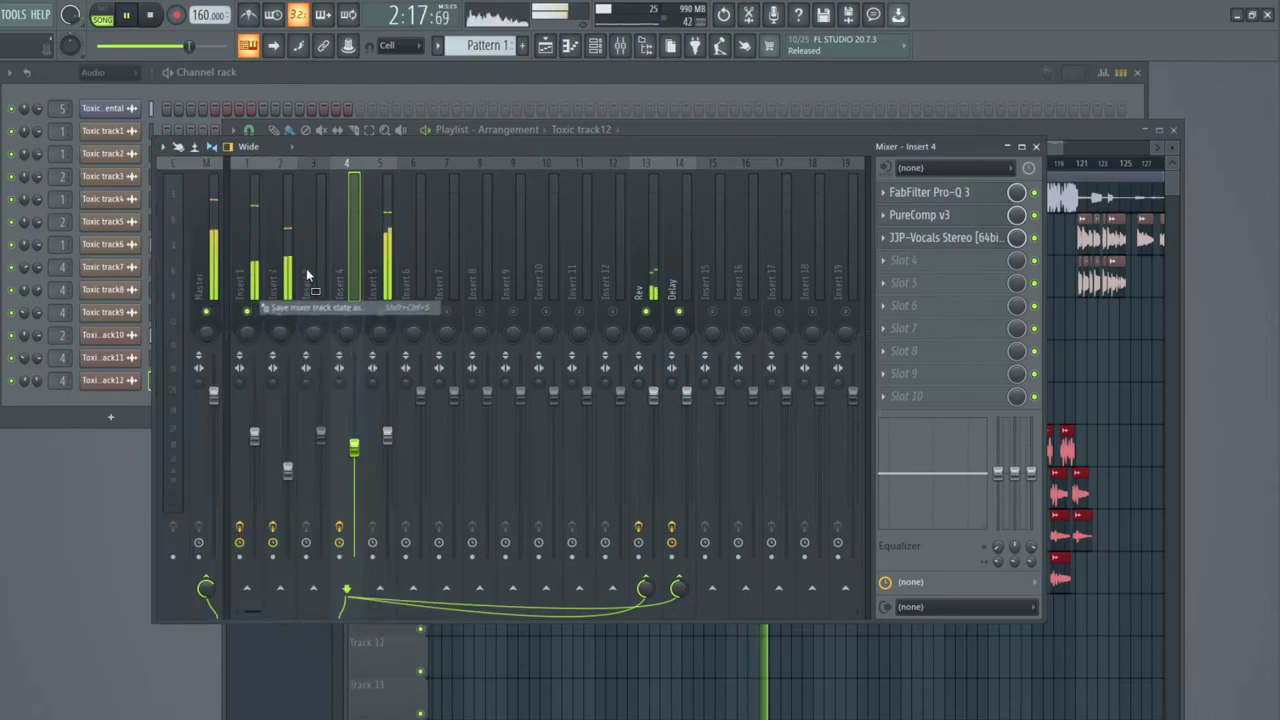
{"action": "left_click", "coordinate": [322, 308]}
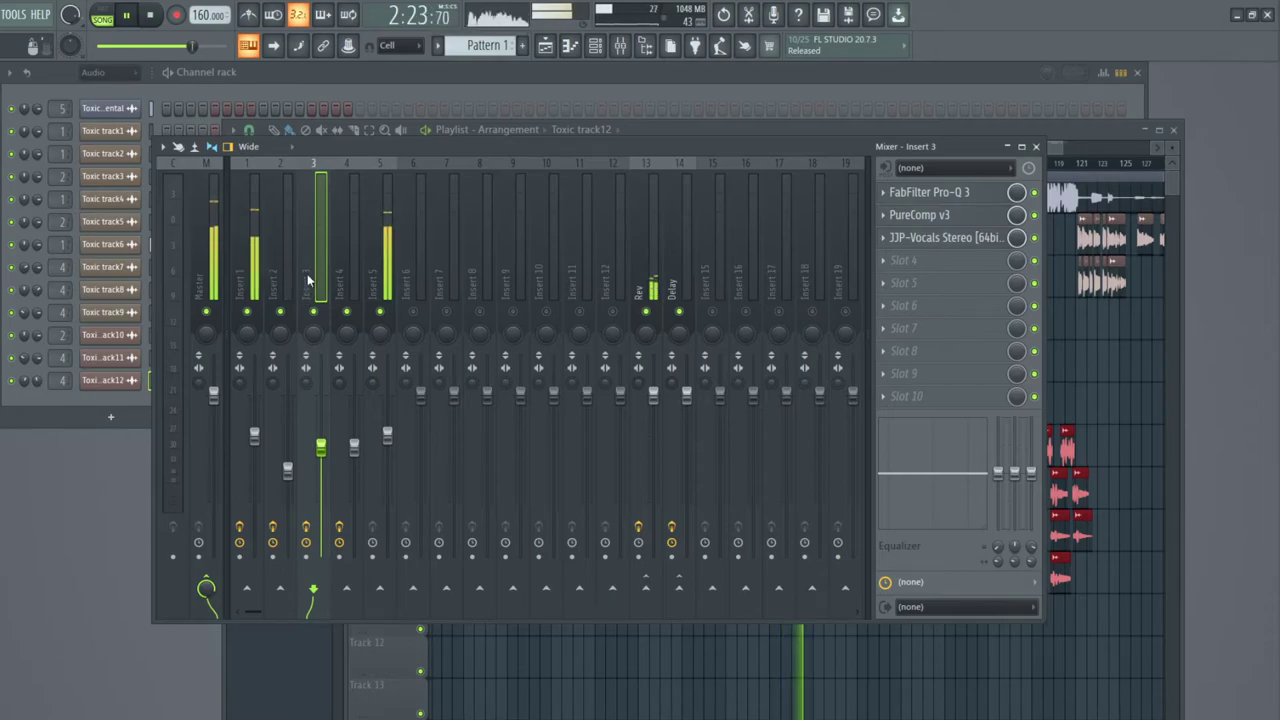
Rename mixer track Insert 3 as Hook.
{"action": "right_click", "coordinate": [310, 281]}
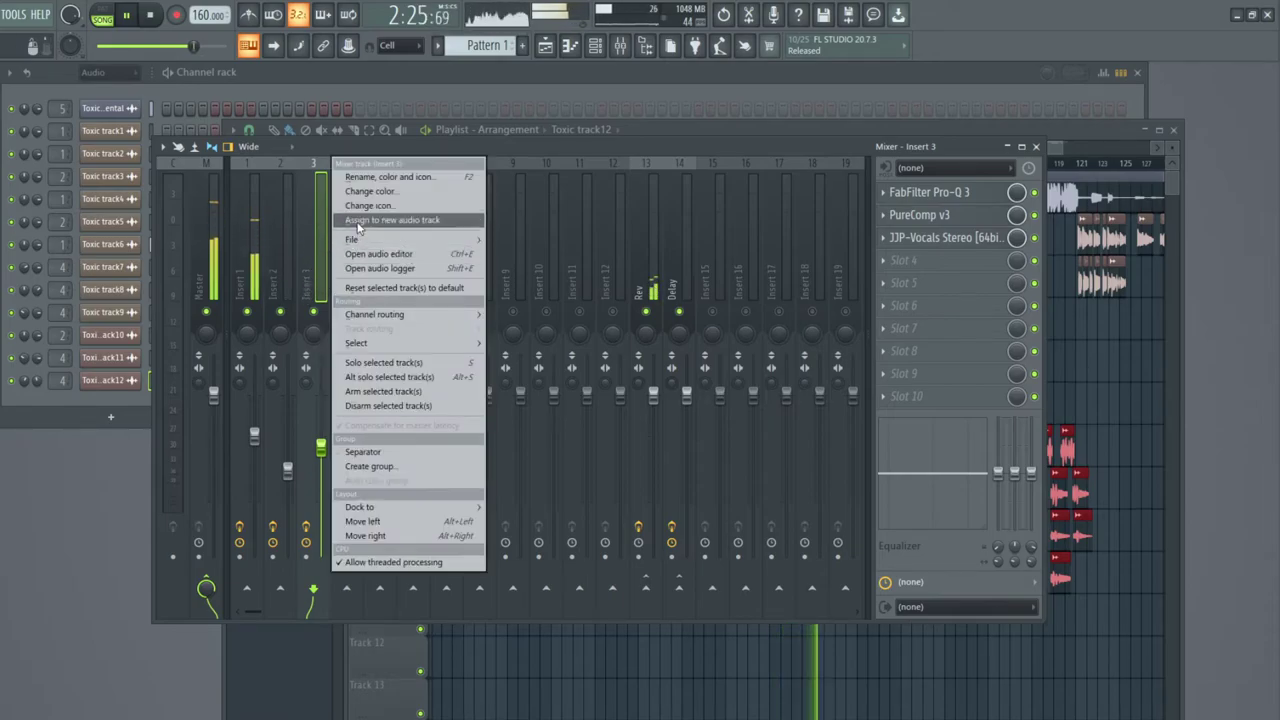
{"action": "left_click", "coordinate": [369, 180]}
{"action": "type", "text": "Hook"}
{"action": "key", "text": "Return"}
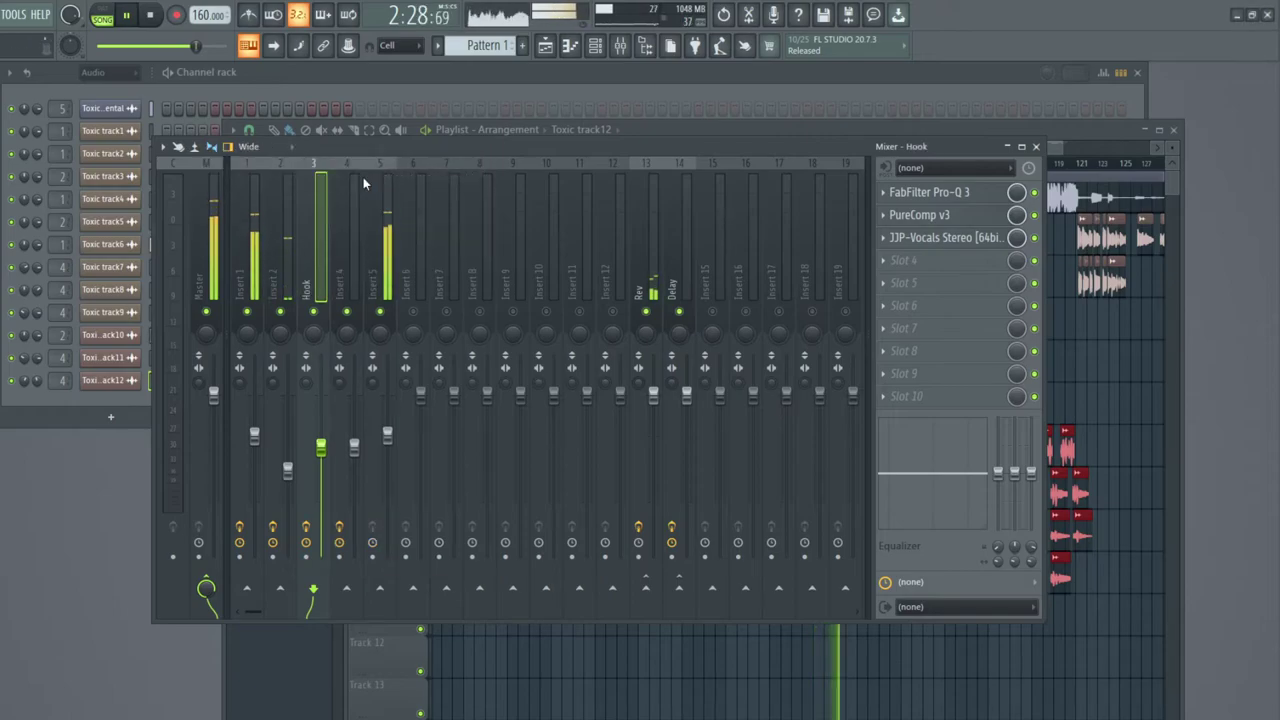
Rename mixer track Insert 2 as Ads.
{"action": "left_click", "coordinate": [280, 284]}
{"action": "right_click", "coordinate": [282, 284]}
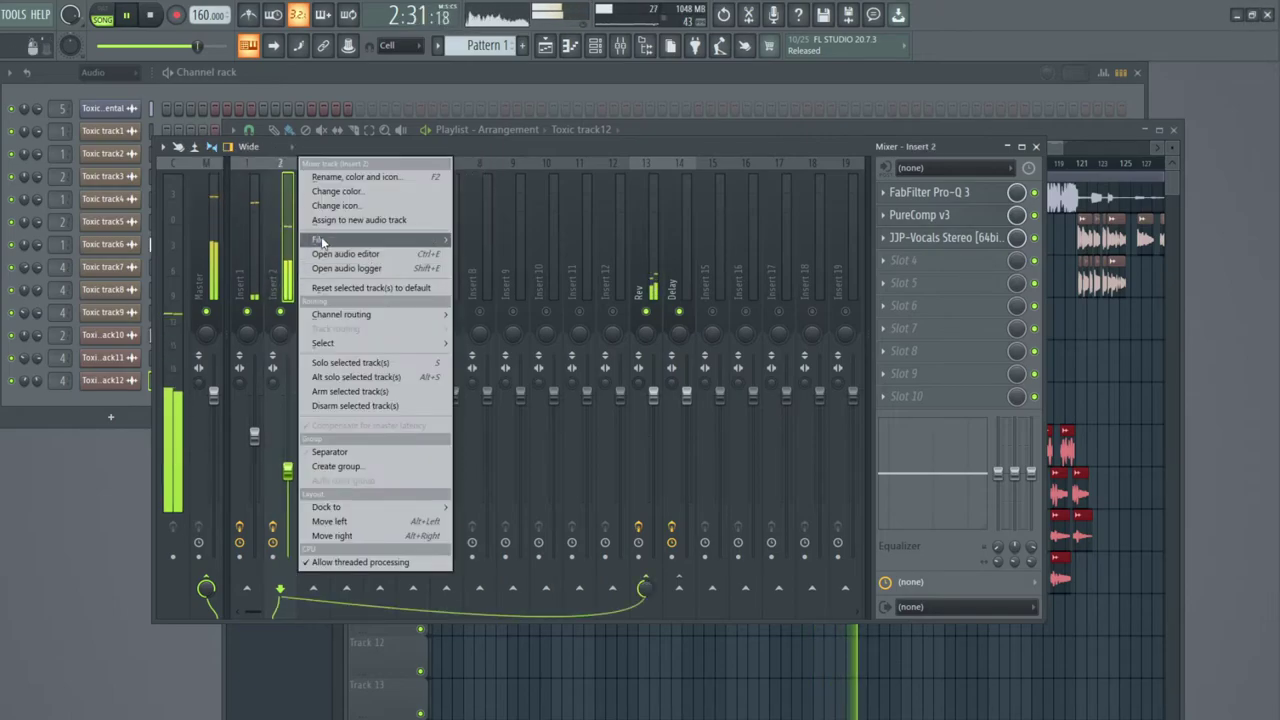
{"action": "left_click", "coordinate": [330, 177]}
{"action": "type", "text": "Ads"}
{"action": "key", "text": "Return"}
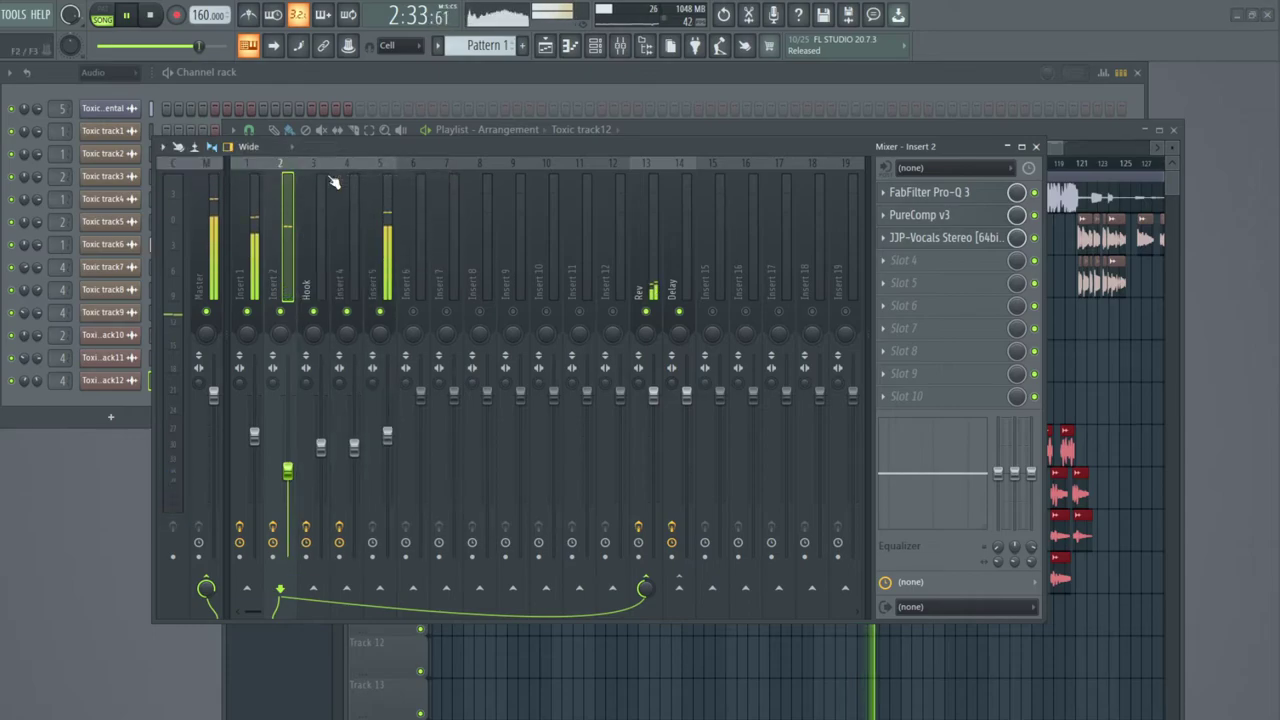
Rename mixer track Insert 1 as Verse.
{"action": "left_click", "coordinate": [238, 262]}
{"action": "right_click", "coordinate": [238, 262]}
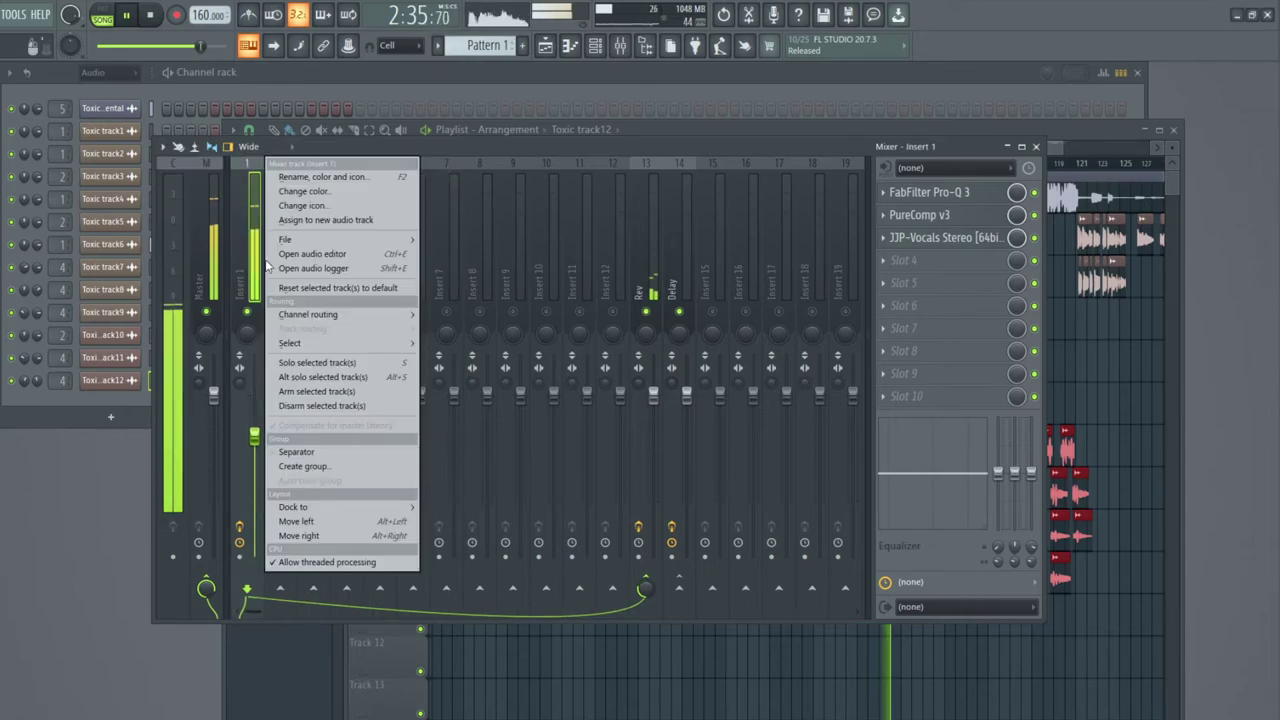
{"action": "left_click", "coordinate": [310, 173]}
{"action": "type", "text": "Verse"}
{"action": "key", "text": "Return"}
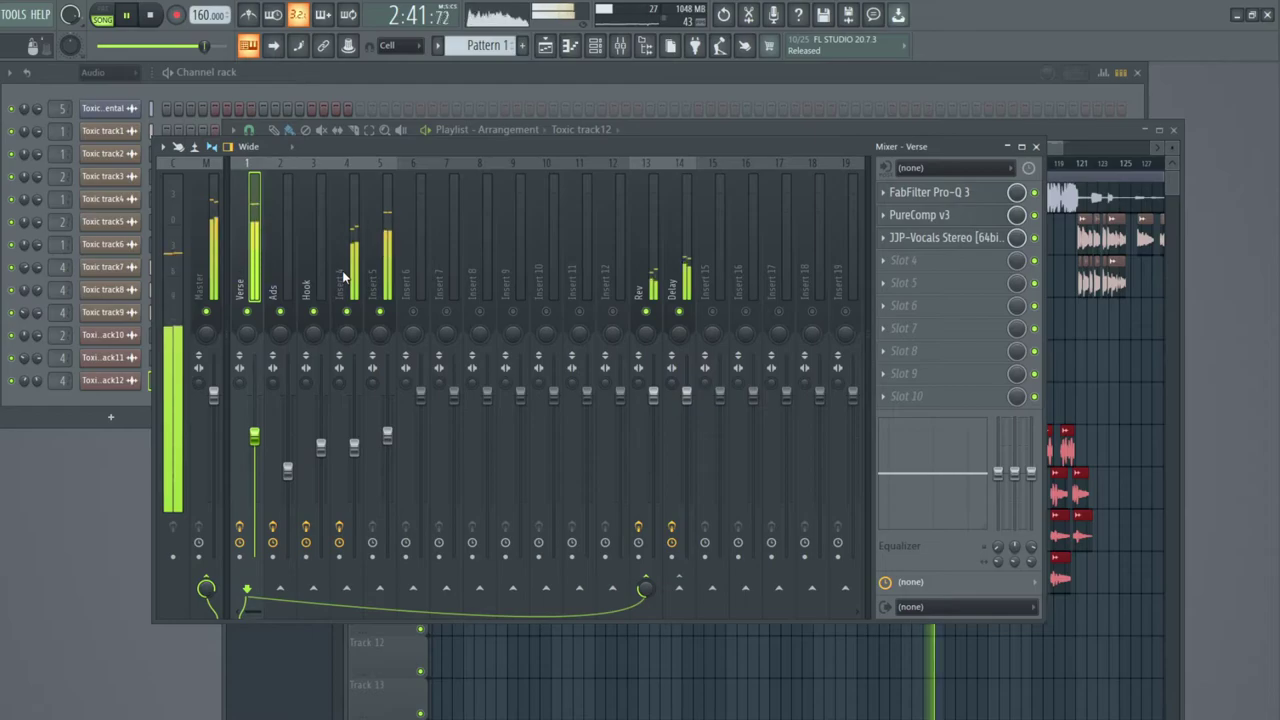
Route the channels Toxic track7, track8 and track9 to mixer track 3, and return to the mixer.
{"action": "left_click_drag", "start_coordinate": [60, 267], "coordinate": [60, 259]}
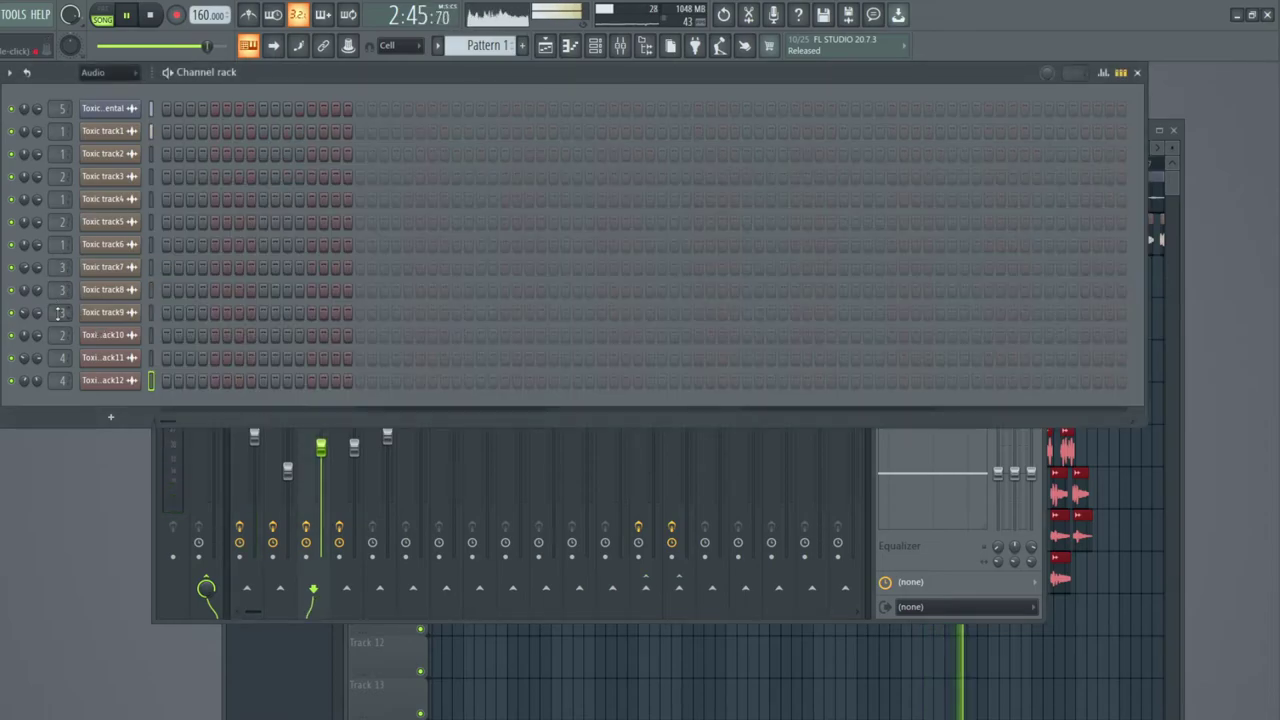
{"action": "left_click", "coordinate": [155, 481]}
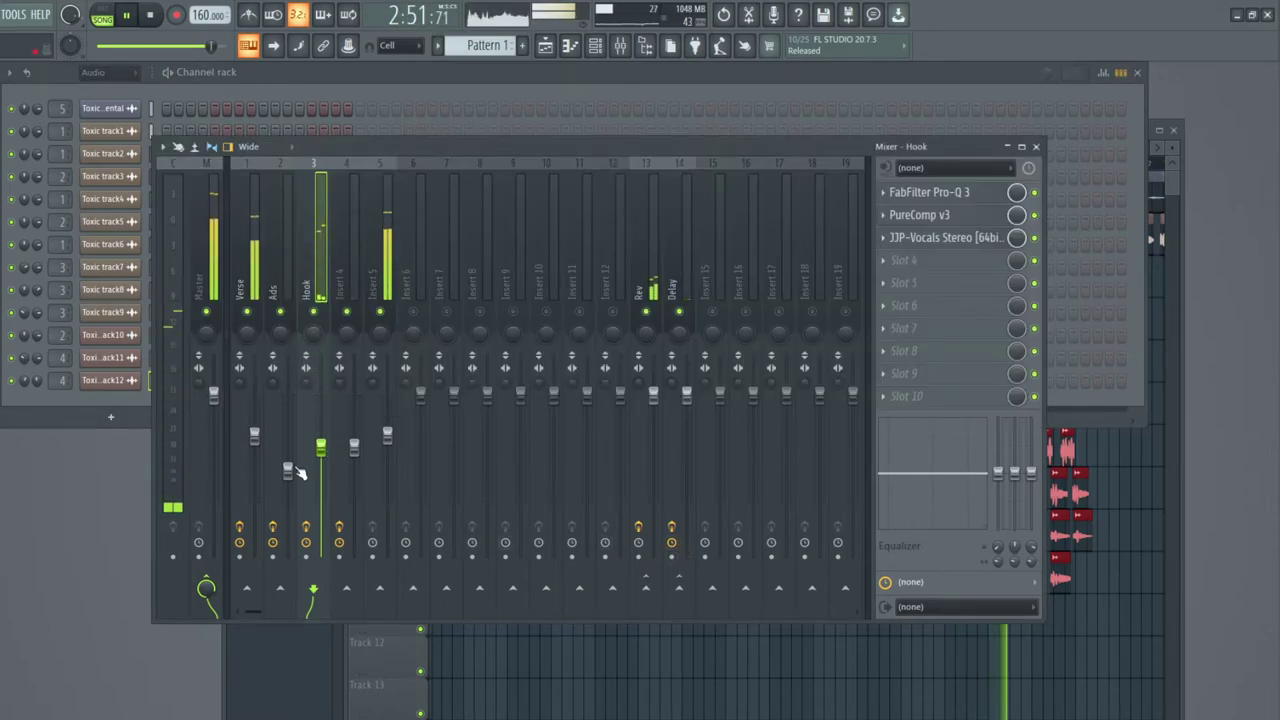
In the Hook track's JJP-Vocals plugin, raise Magic and Lows and reduce Presence and Space.
{"action": "left_click", "coordinate": [928, 240]}
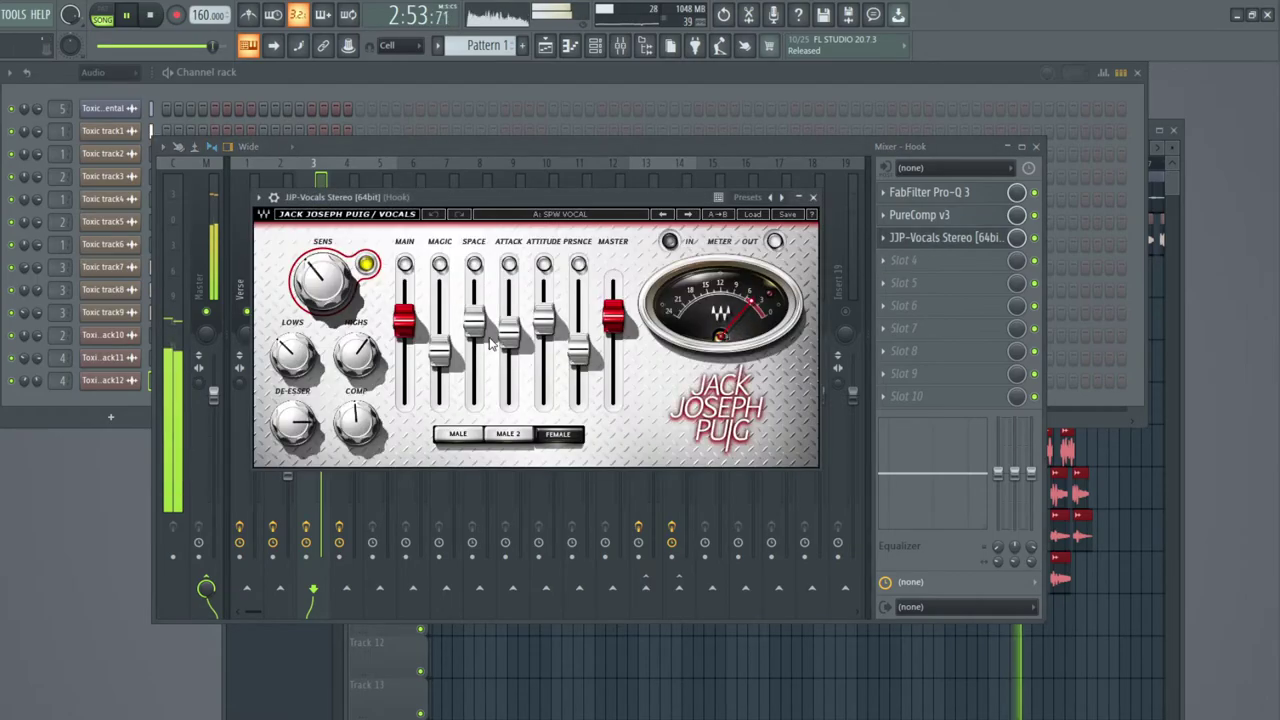
{"action": "left_click_drag", "start_coordinate": [445, 358], "coordinate": [446, 328]}
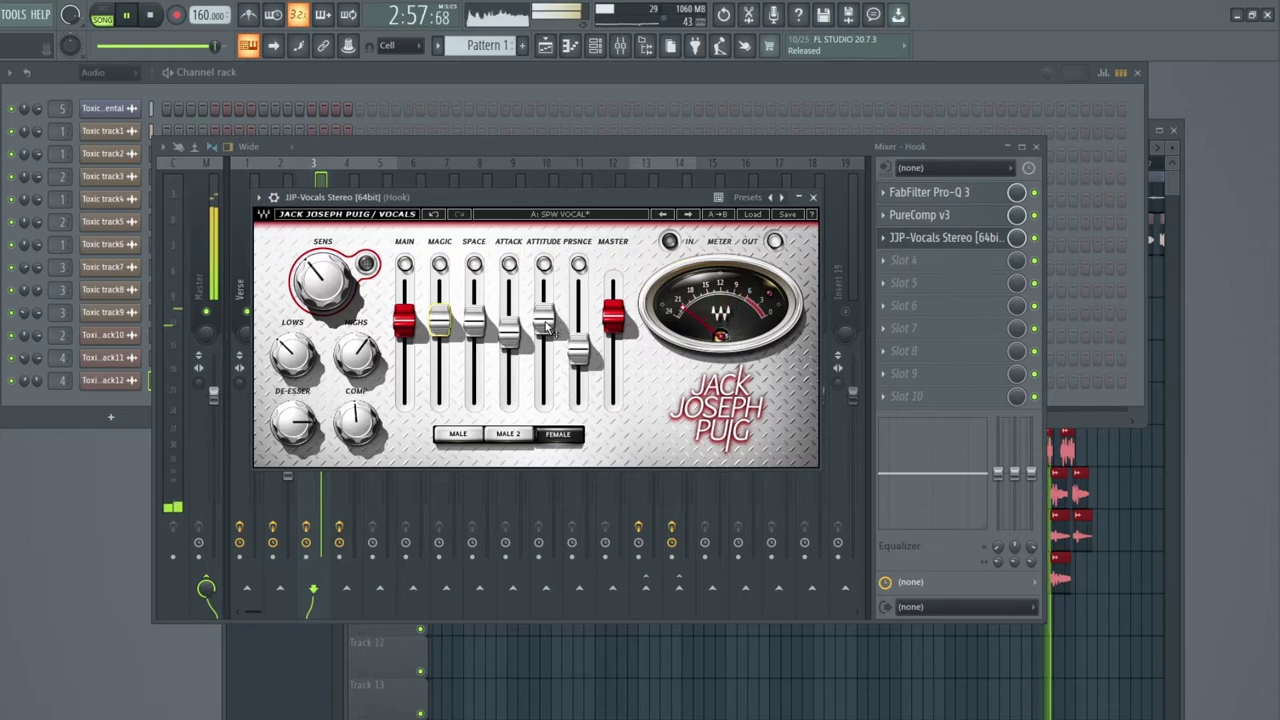
{"action": "left_click_drag", "start_coordinate": [578, 350], "coordinate": [578, 366]}
{"action": "left_click_drag", "start_coordinate": [474, 322], "coordinate": [474, 348]}
{"action": "left_click_drag", "start_coordinate": [293, 356], "coordinate": [365, 353]}
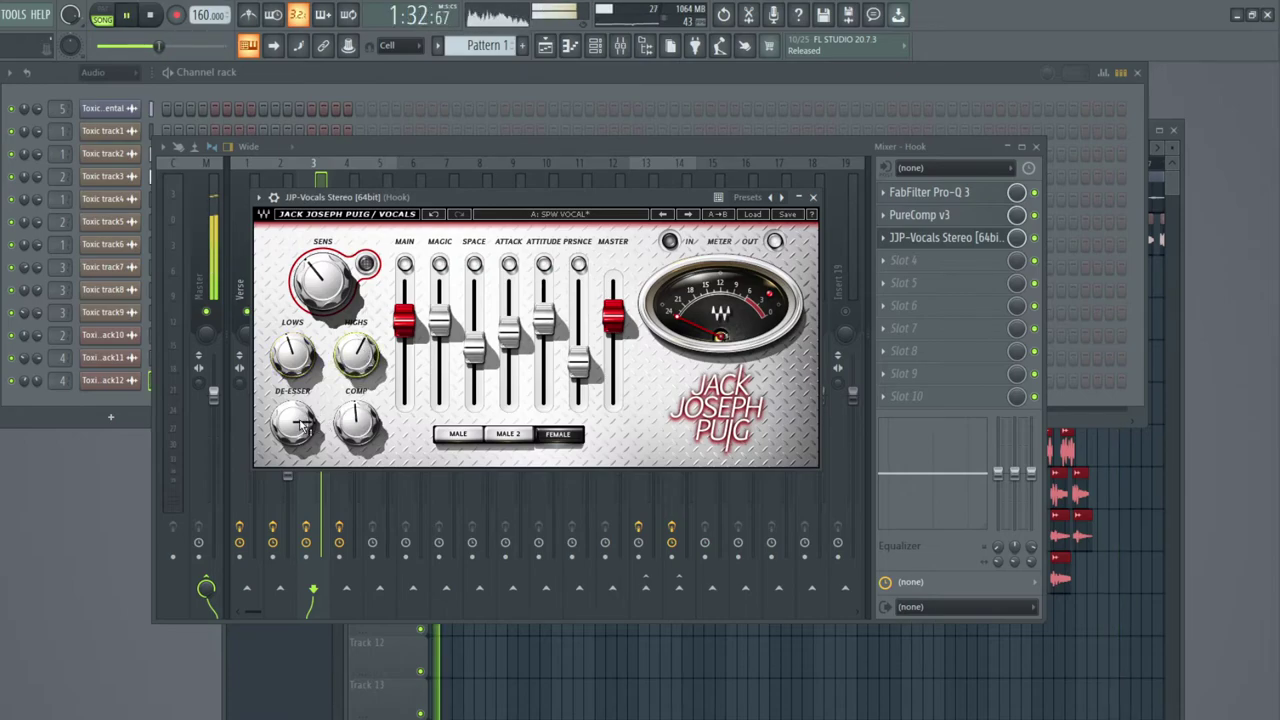
Fine-tune the Hook vocals with Comp slightly up, Space at about -14.5 and Attitude slightly down, and close the plugin.
{"action": "left_click_drag", "start_coordinate": [372, 423], "coordinate": [372, 417]}
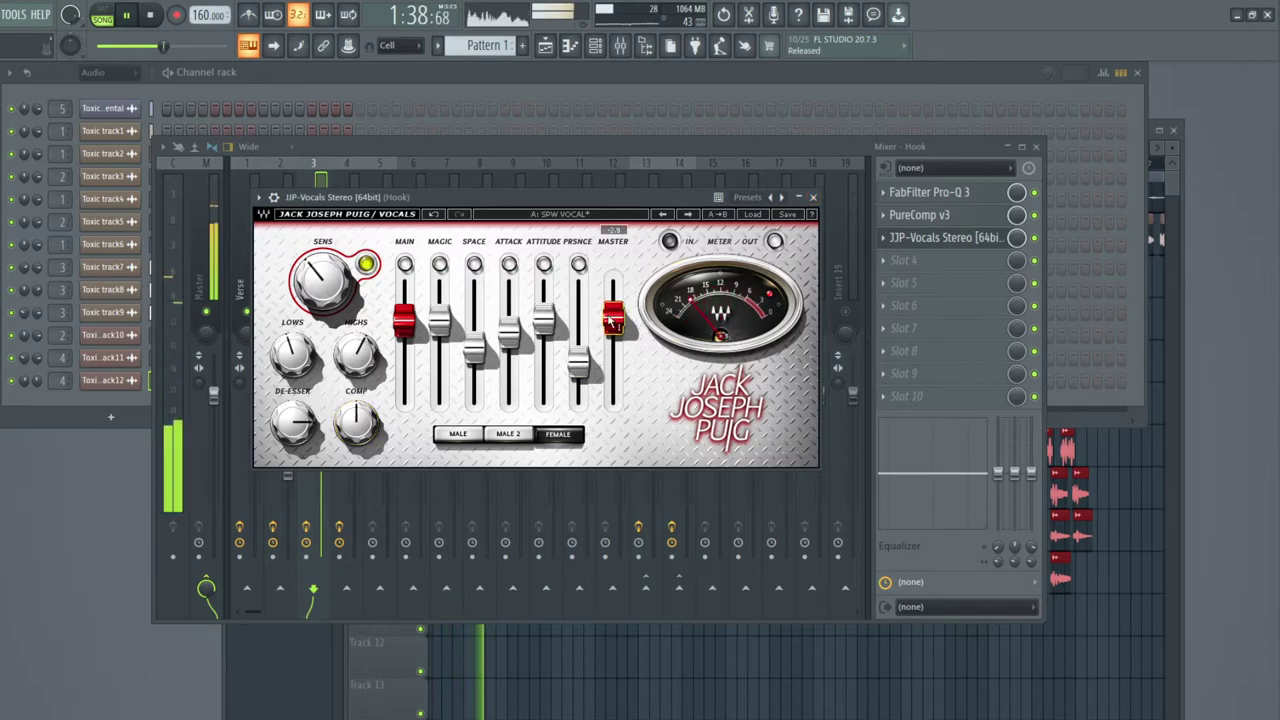
{"action": "left_click_drag", "start_coordinate": [477, 351], "coordinate": [477, 344]}
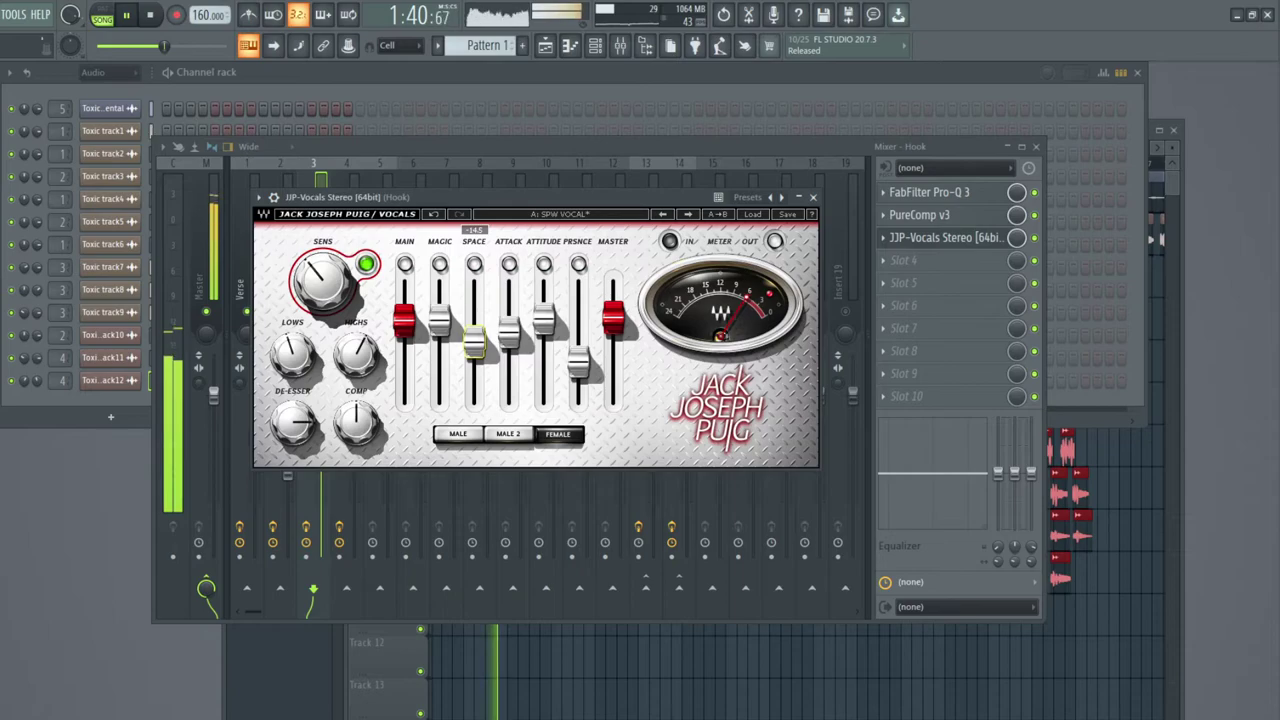
{"action": "mouse_move", "coordinate": [544, 330]}
{"action": "left_mouse_down"}
{"action": "mouse_move", "coordinate": [544, 298]}
{"action": "mouse_move", "coordinate": [544, 345]}
{"action": "mouse_move", "coordinate": [544, 328]}
{"action": "left_mouse_up"}
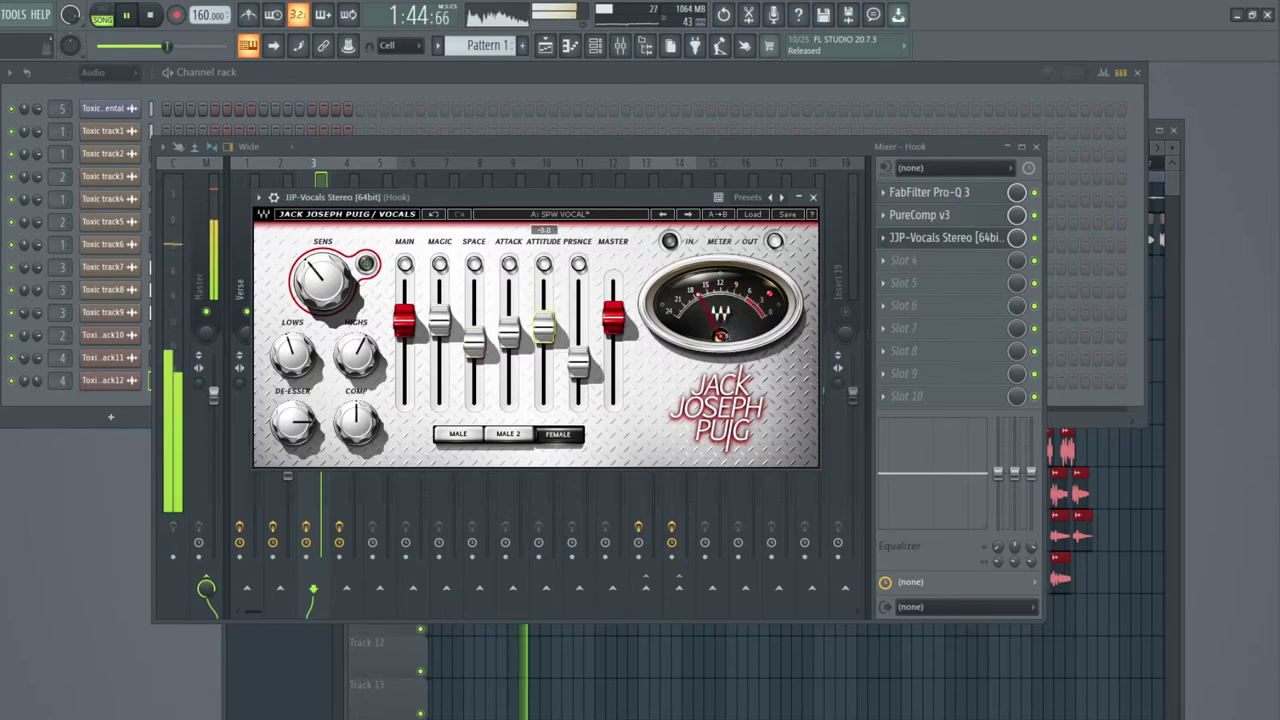
{"action": "left_click", "coordinate": [814, 197]}
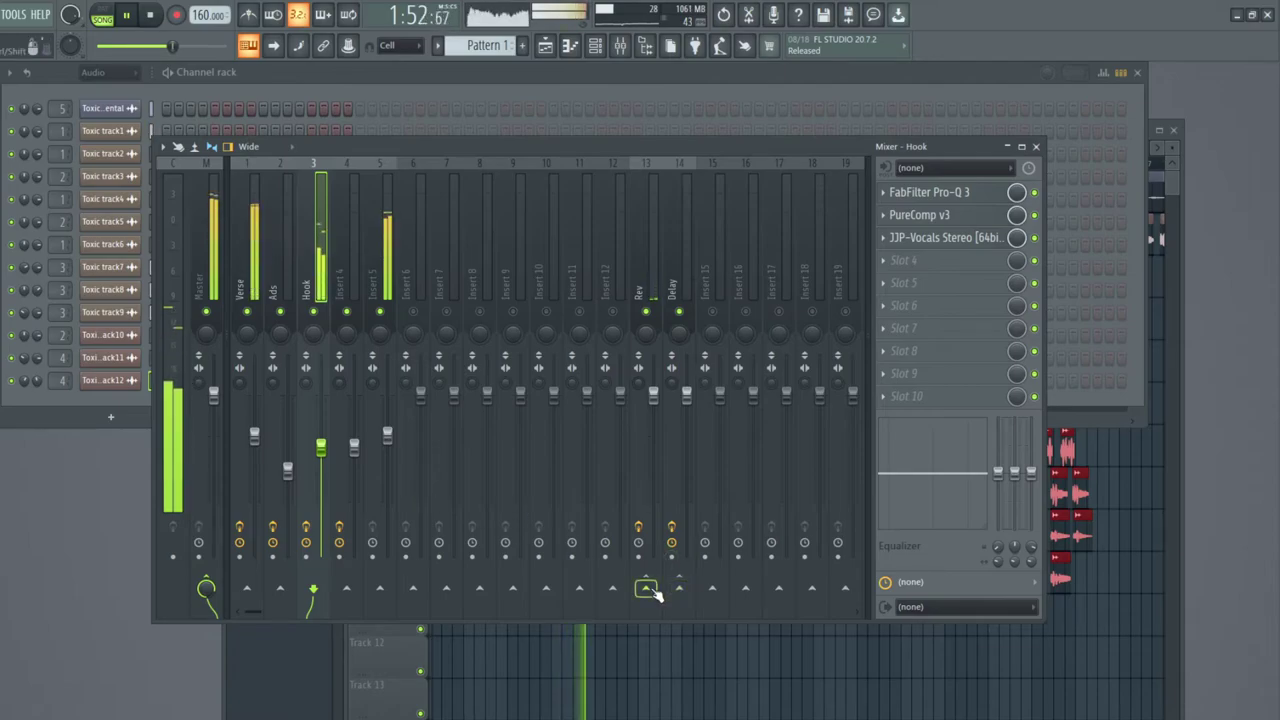
Send the Hook track to the Rev and Delay tracks at reduced send levels.
{"action": "left_click", "coordinate": [646, 588]}
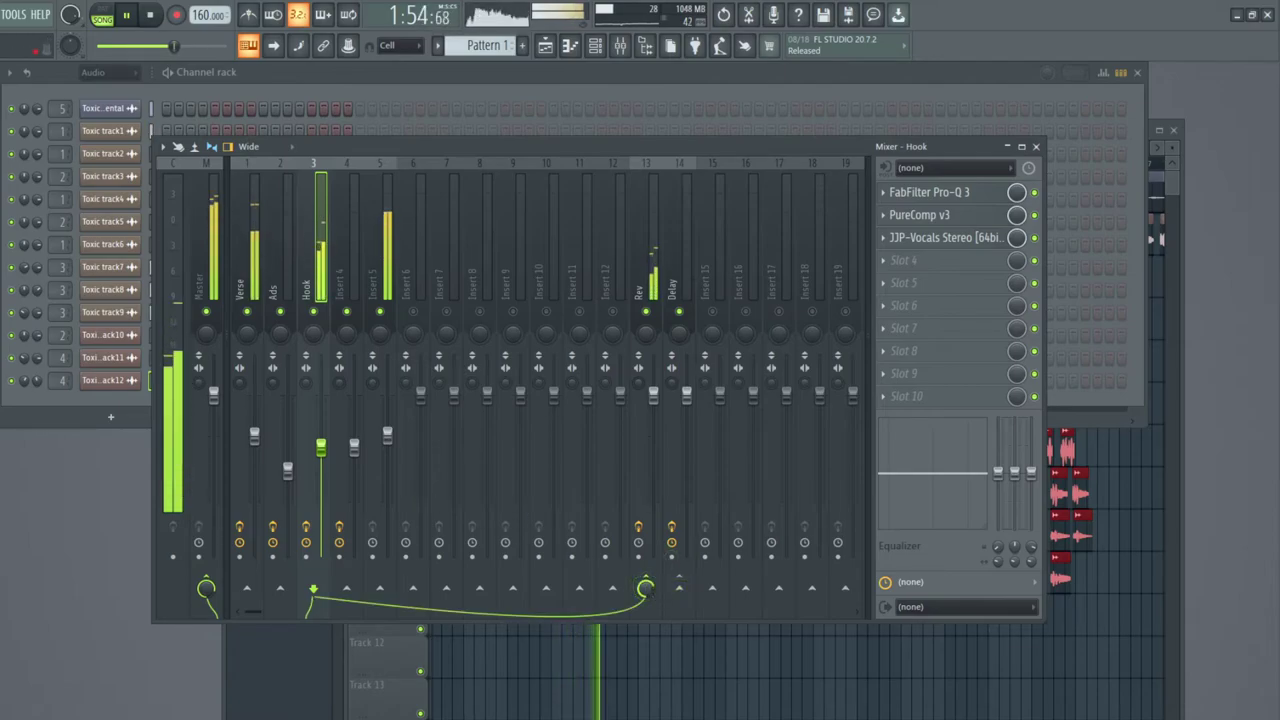
{"action": "left_click", "coordinate": [679, 588]}
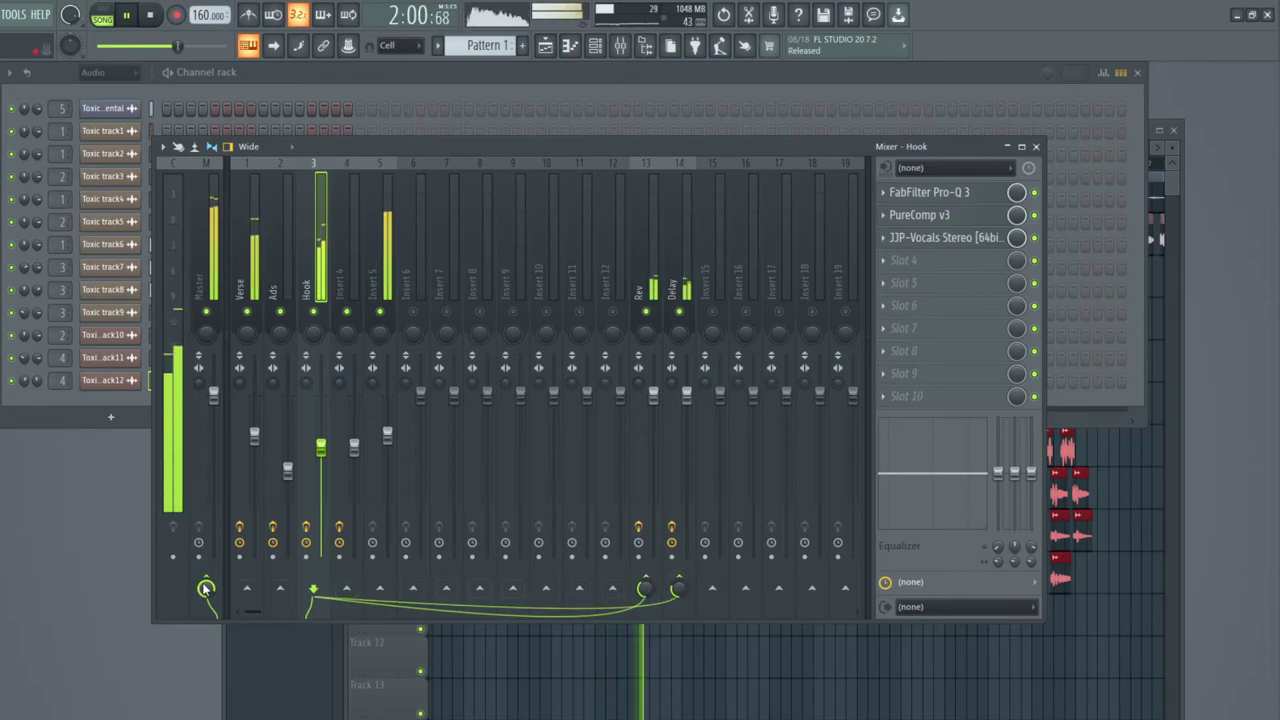
Balance the mix by raising the Hook track's volume slightly and lowering the Insert 5 volume slightly.
{"action": "left_click_drag", "start_coordinate": [320, 447], "coordinate": [321, 434]}
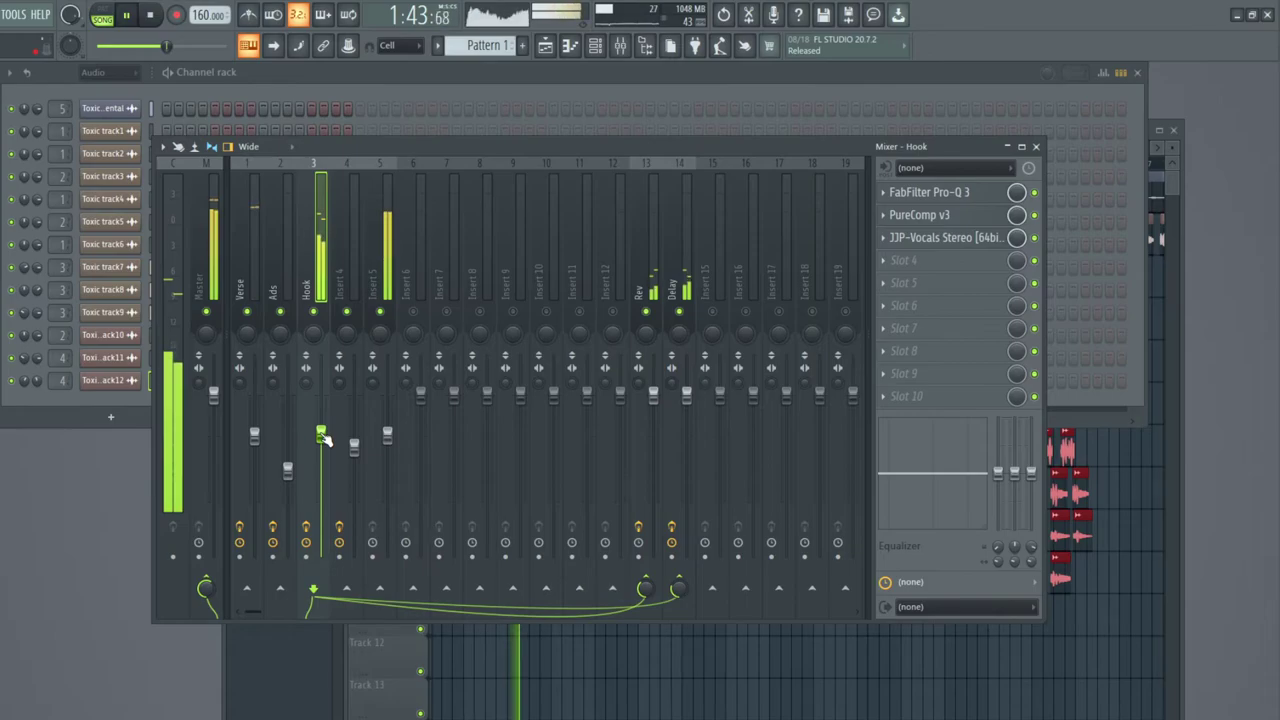
{"action": "left_click", "coordinate": [387, 437]}
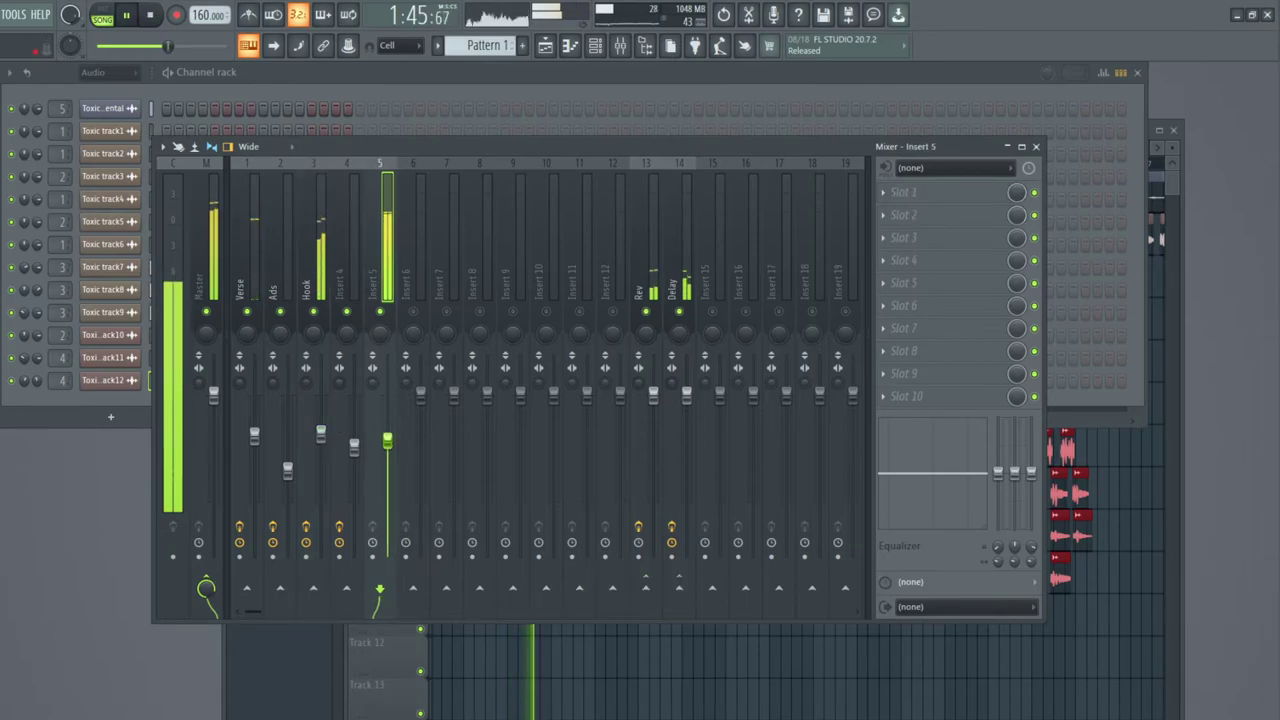
{"action": "mouse_move", "coordinate": [320, 433]}
{"action": "left_mouse_down"}
{"action": "mouse_move", "coordinate": [320, 413]}
{"action": "mouse_move", "coordinate": [325, 457]}
{"action": "left_mouse_up"}
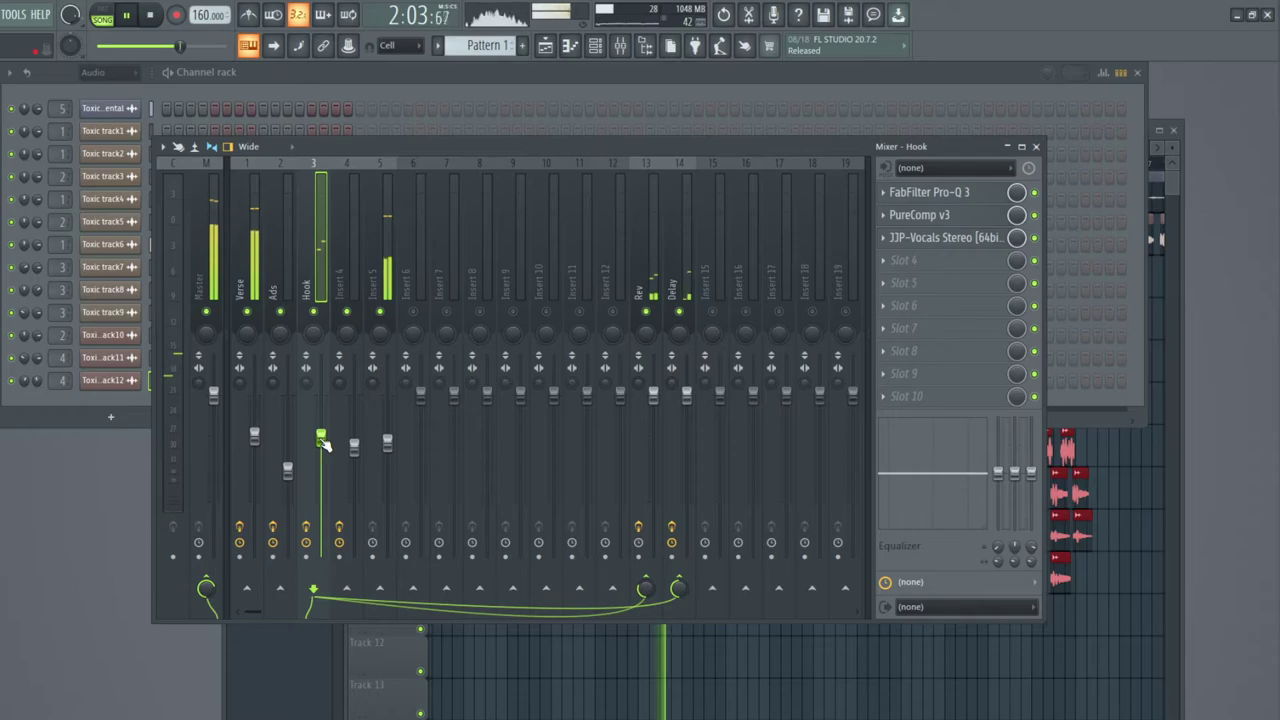
Rename mixer track Insert 4 as End.
{"action": "left_click", "coordinate": [340, 291]}
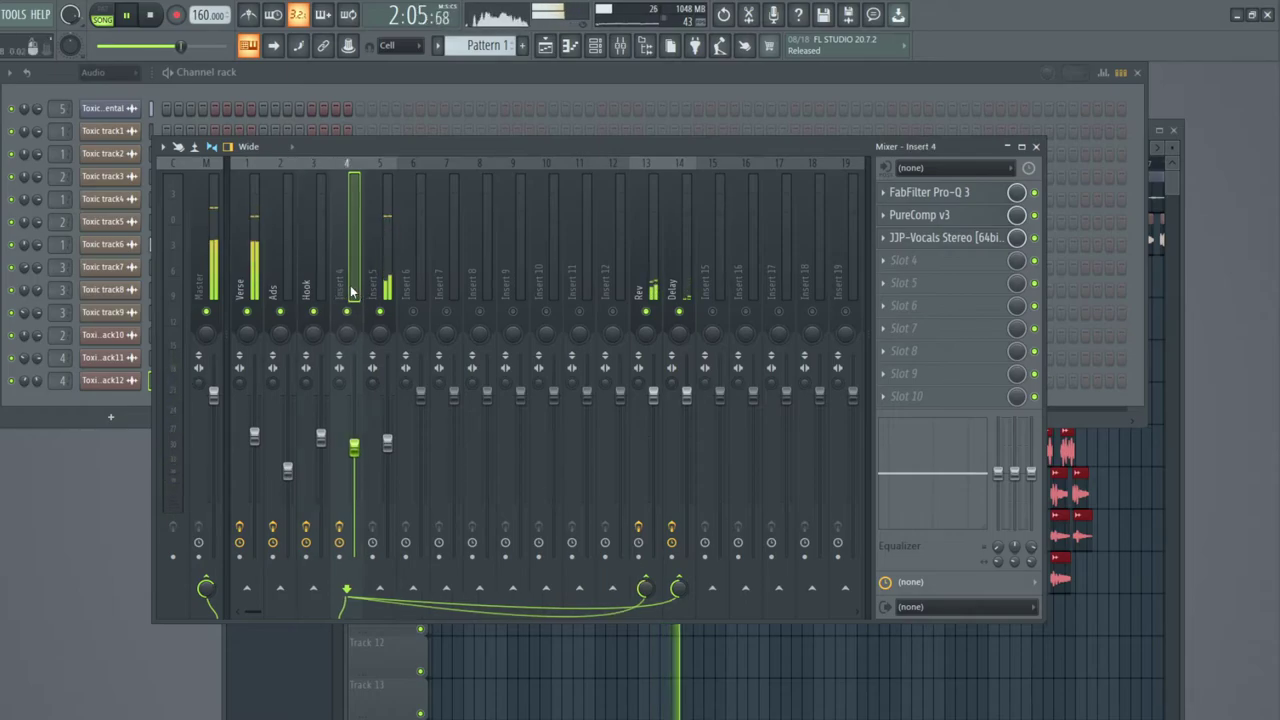
{"action": "right_click", "coordinate": [350, 291]}
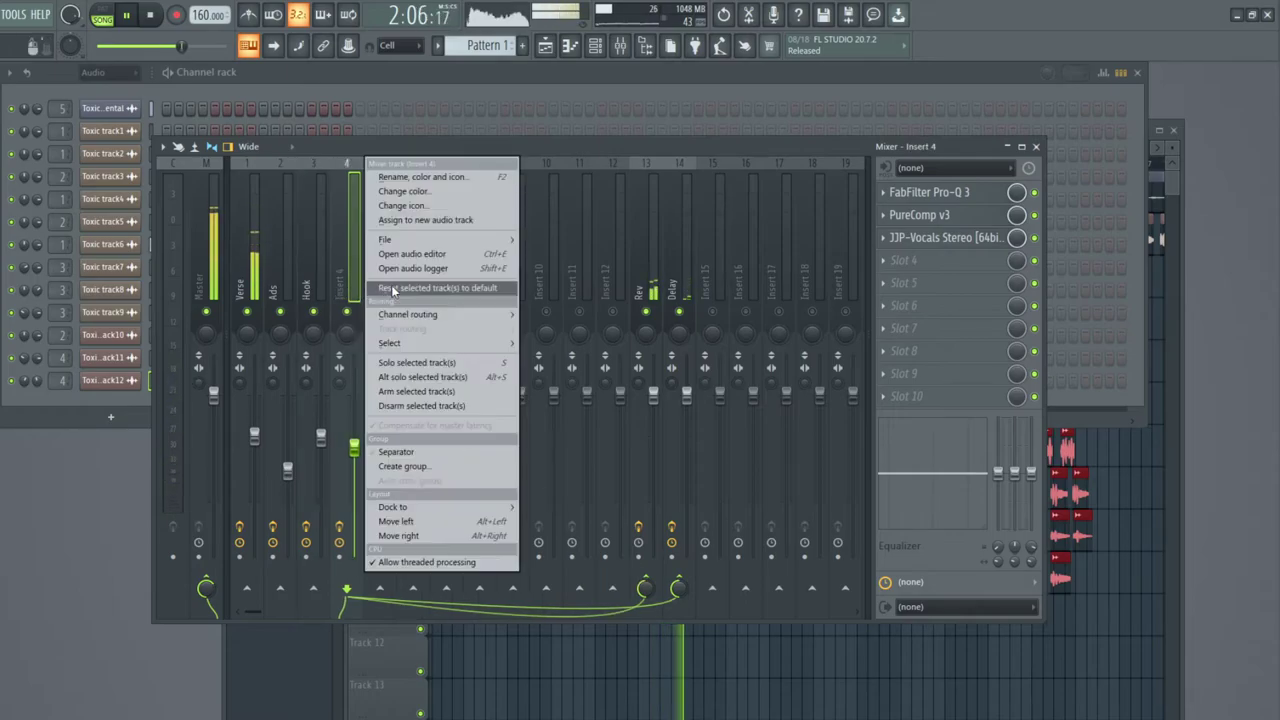
{"action": "left_click", "coordinate": [430, 177]}
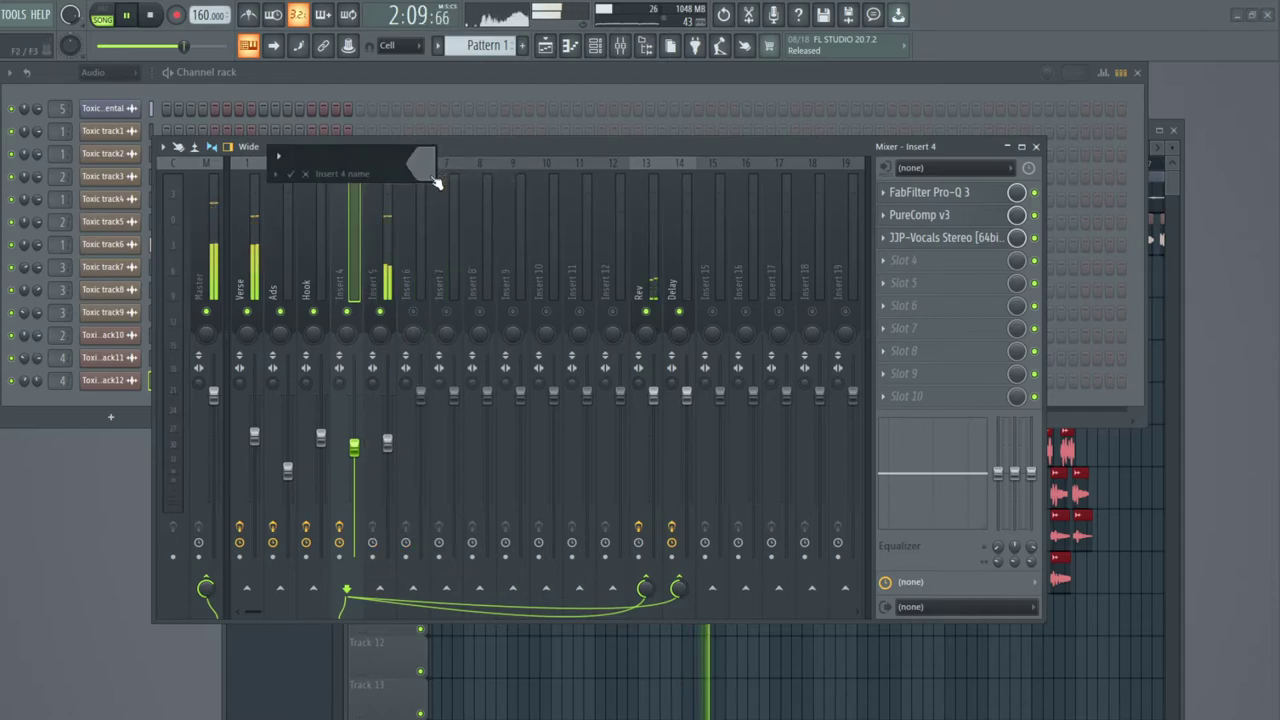
{"action": "type", "text": "End"}
{"action": "key", "text": "Return"}
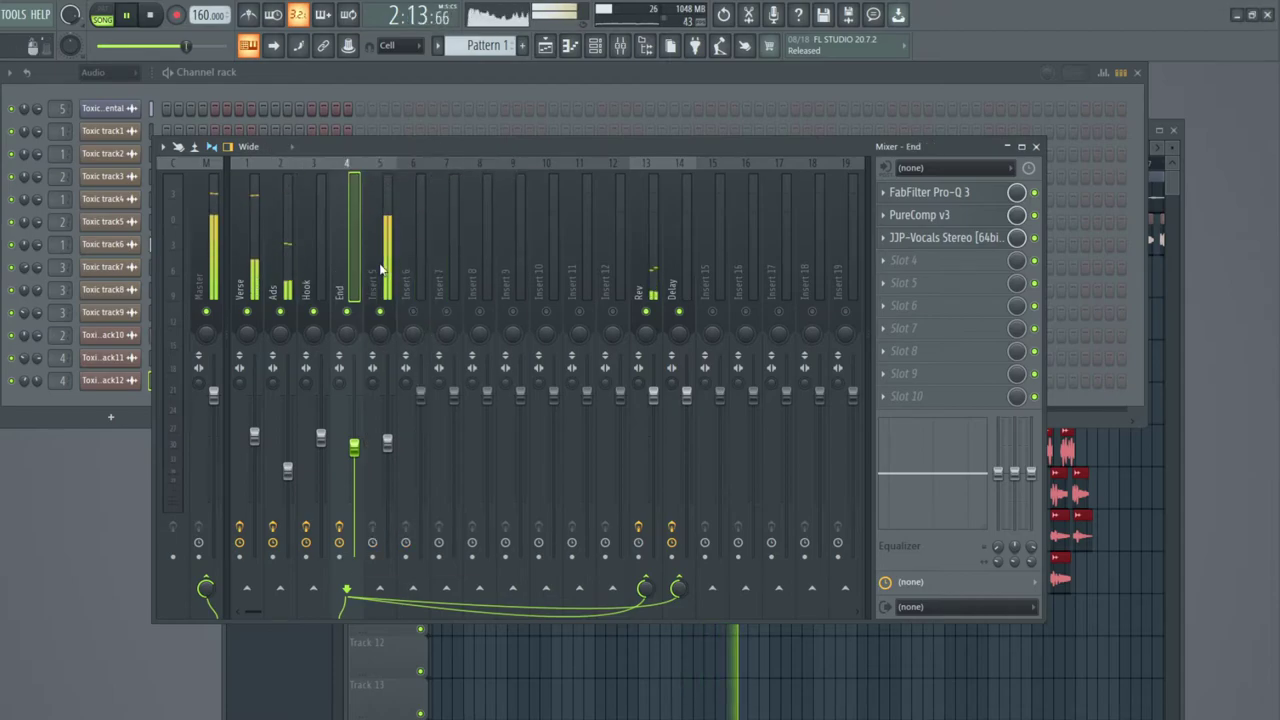
In the Ads track's JJP-Vocals plugin, raise Attitude, reduce Lows, set Comp to 50, lower Master slightly, and close it.
{"action": "left_click", "coordinate": [255, 350]}
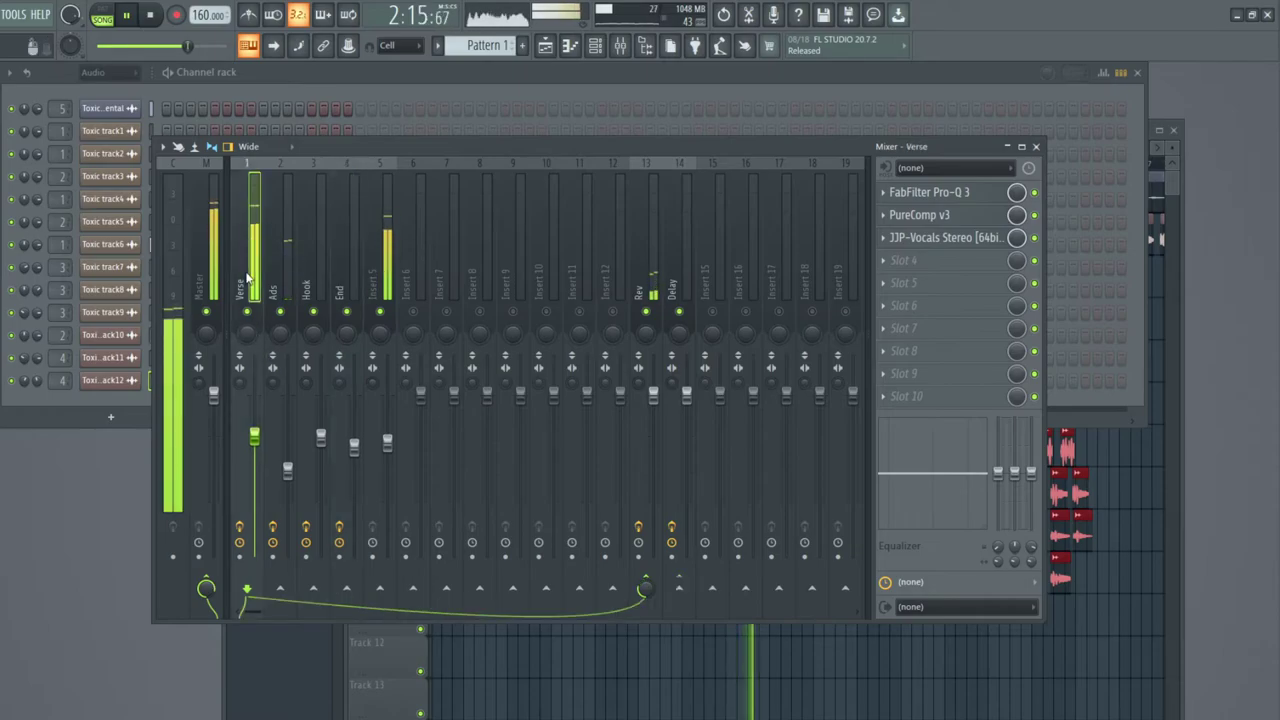
{"action": "left_click", "coordinate": [282, 350]}
{"action": "left_click", "coordinate": [1000, 238]}
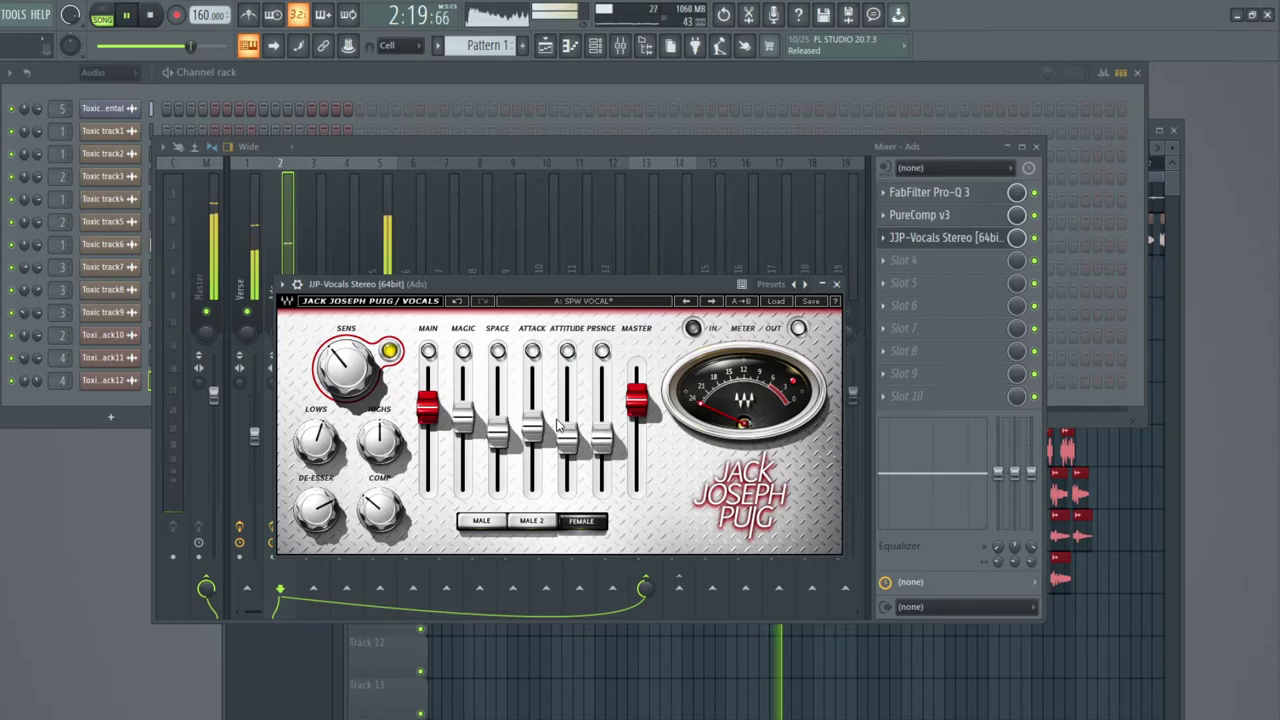
{"action": "left_click_drag", "start_coordinate": [567, 438], "coordinate": [575, 425]}
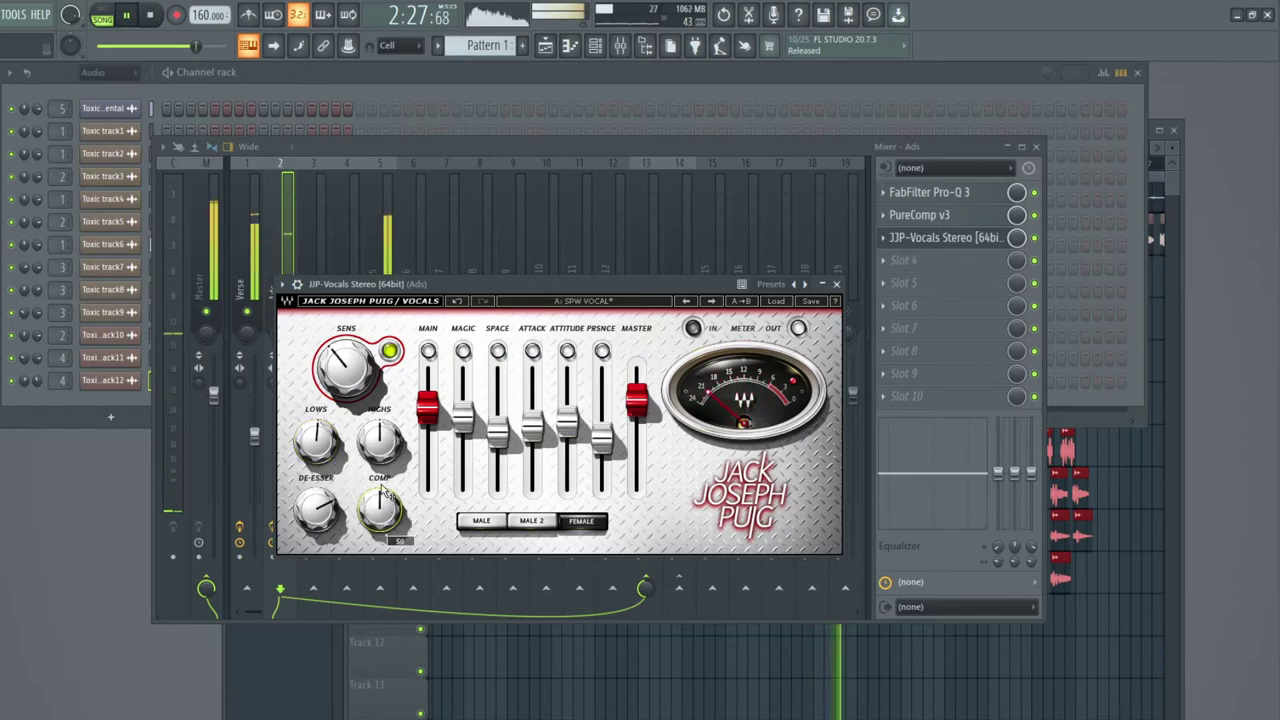
{"action": "left_click_drag", "start_coordinate": [634, 409], "coordinate": [634, 424]}
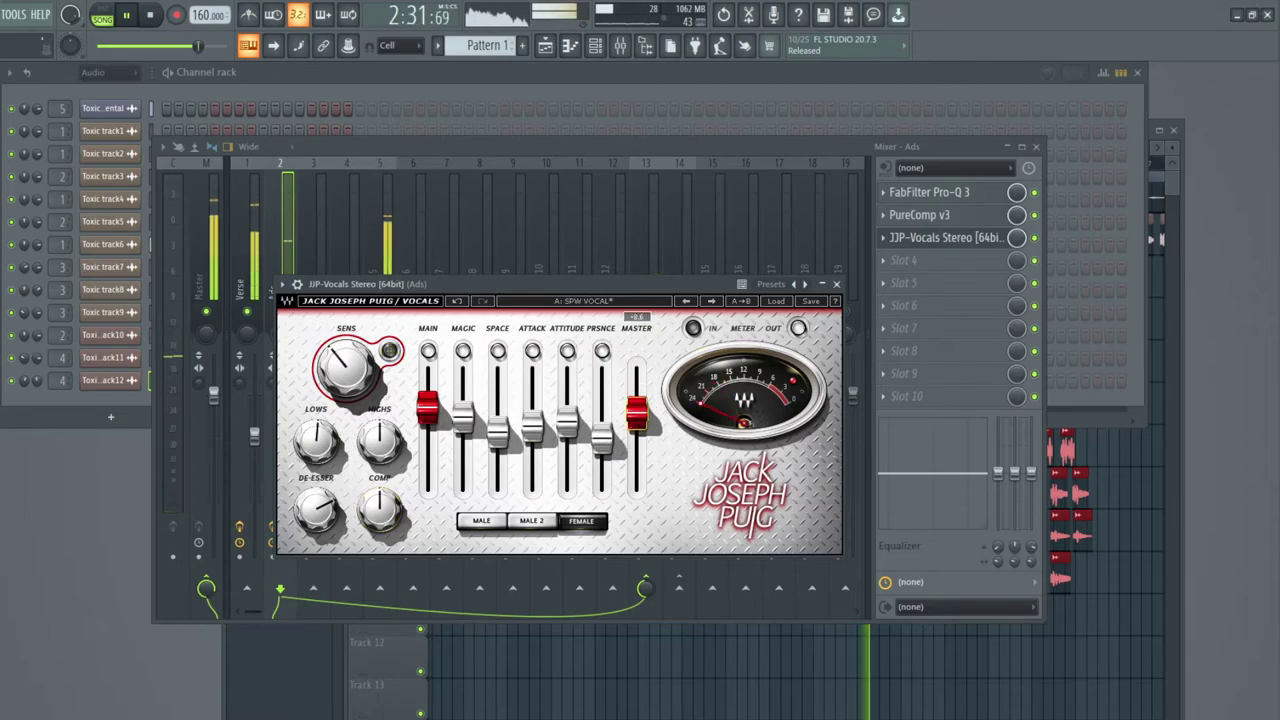
{"action": "left_click_drag", "start_coordinate": [636, 413], "coordinate": [636, 410]}
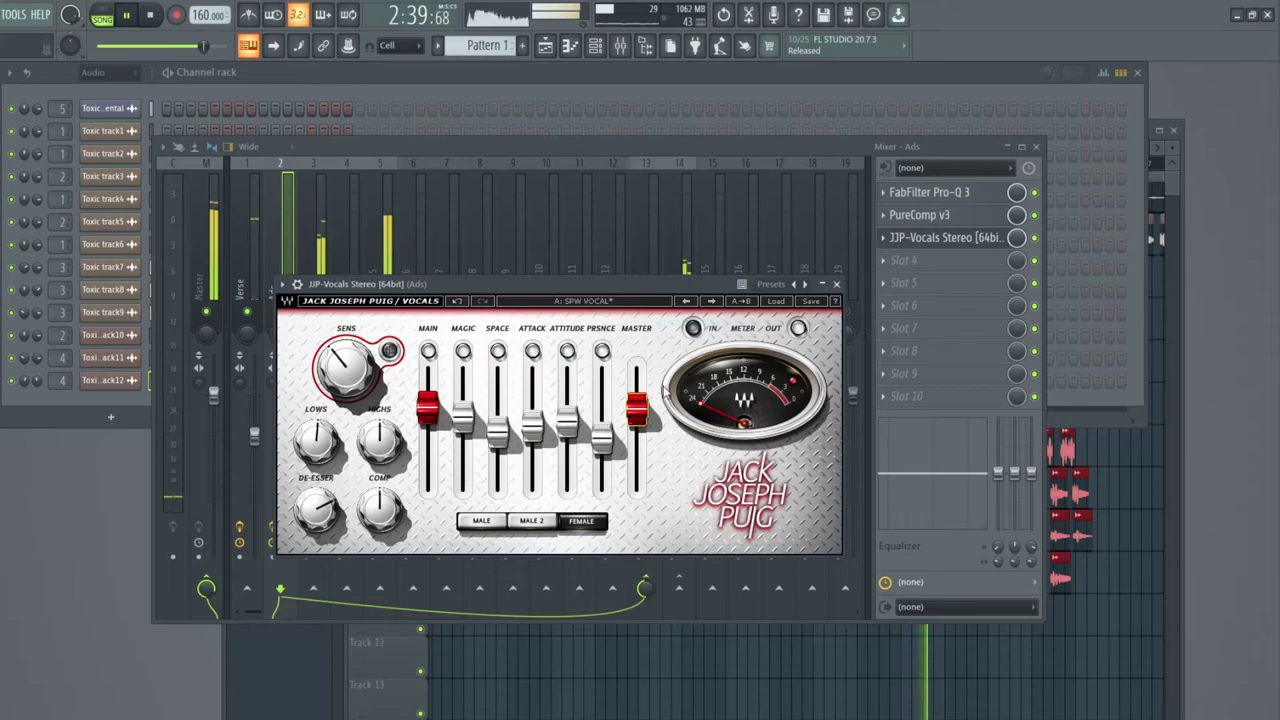
{"action": "left_click", "coordinate": [838, 285]}
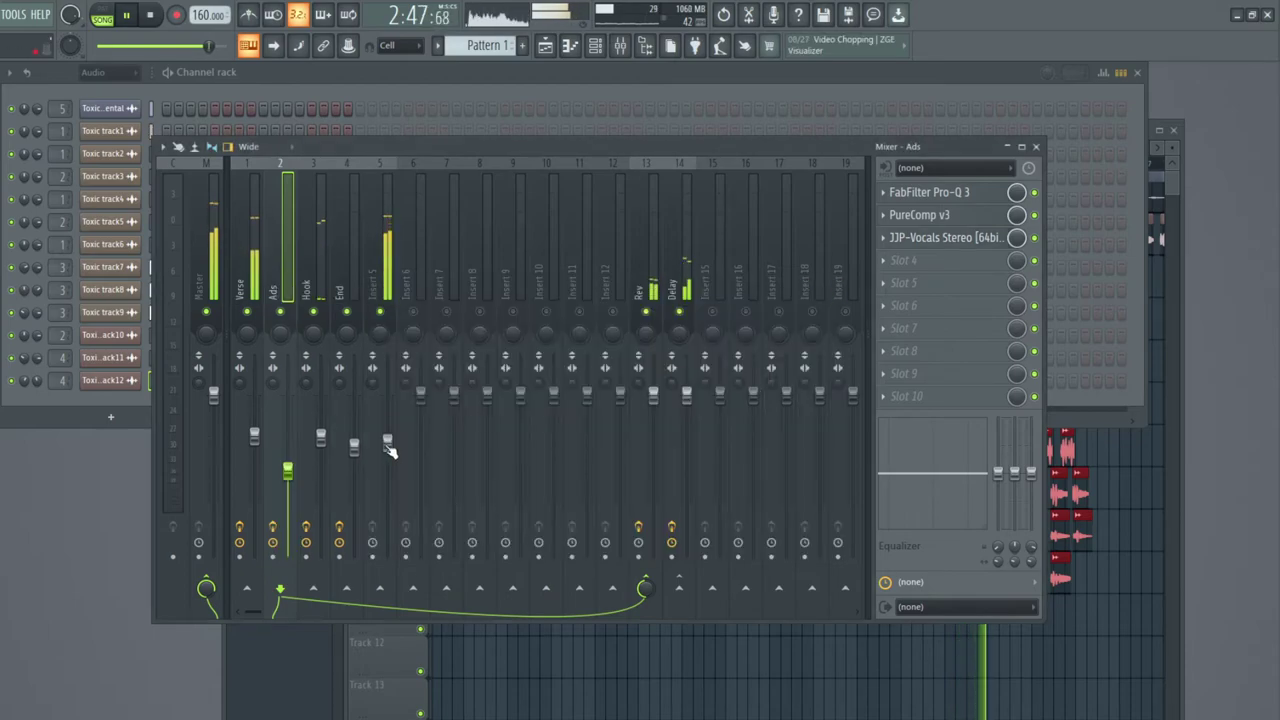
Bring up the playlist arrangement and play back the vocal clips at the song's ending, from before bar 120.
{"action": "left_click", "coordinate": [304, 275]}
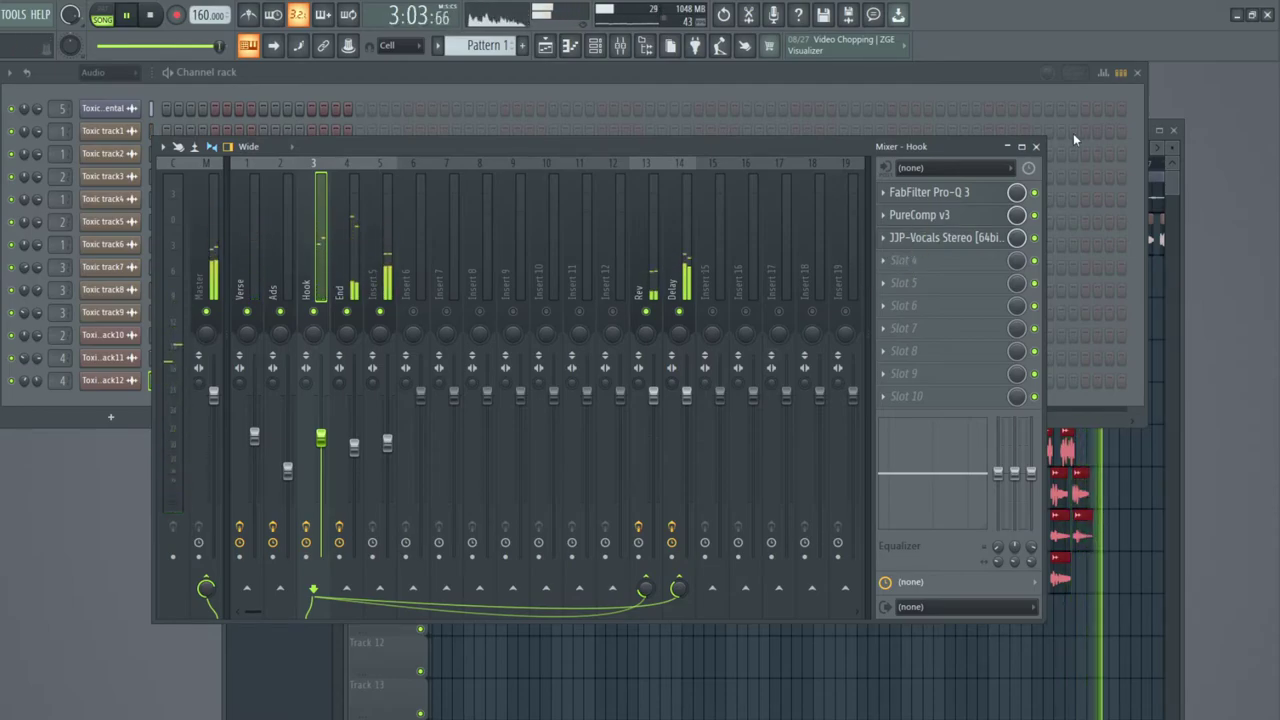
{"action": "left_click", "coordinate": [1177, 190]}
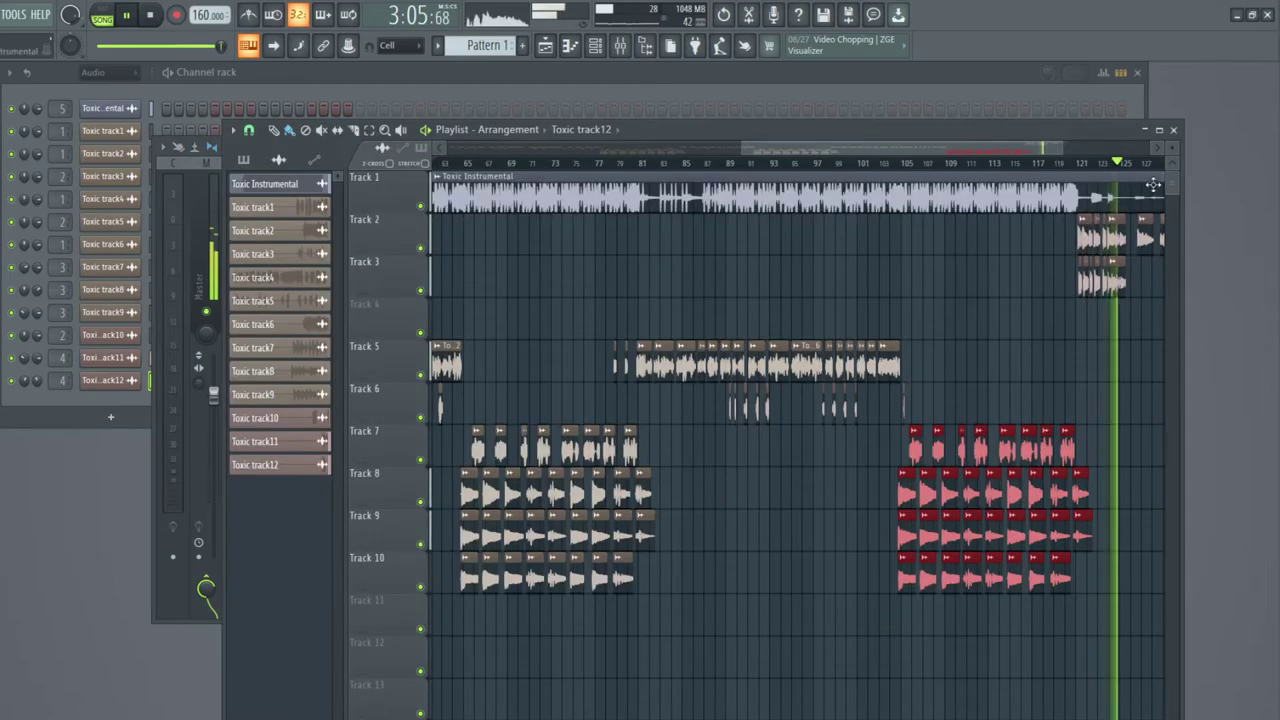
{"action": "left_click_drag", "start_coordinate": [955, 160], "coordinate": [1085, 153]}
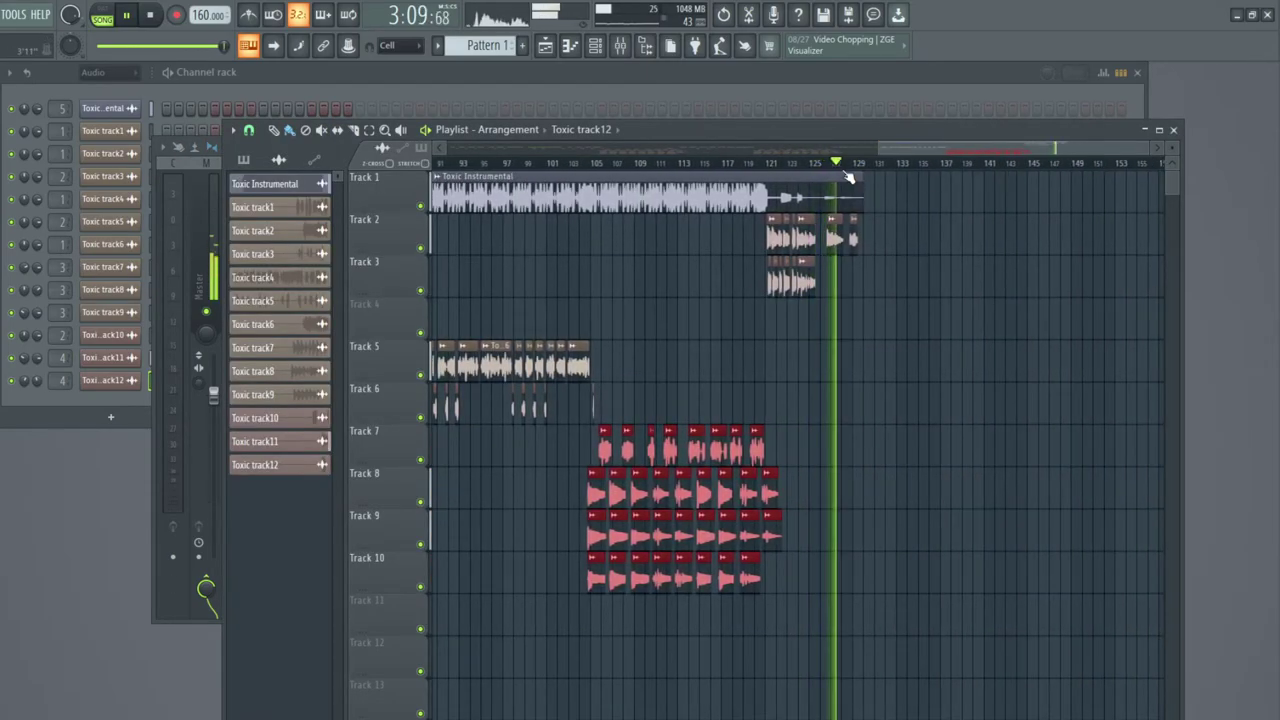
{"action": "scroll", "coordinate": [848, 175], "scroll_direction": "up", "scroll_amount": 2}
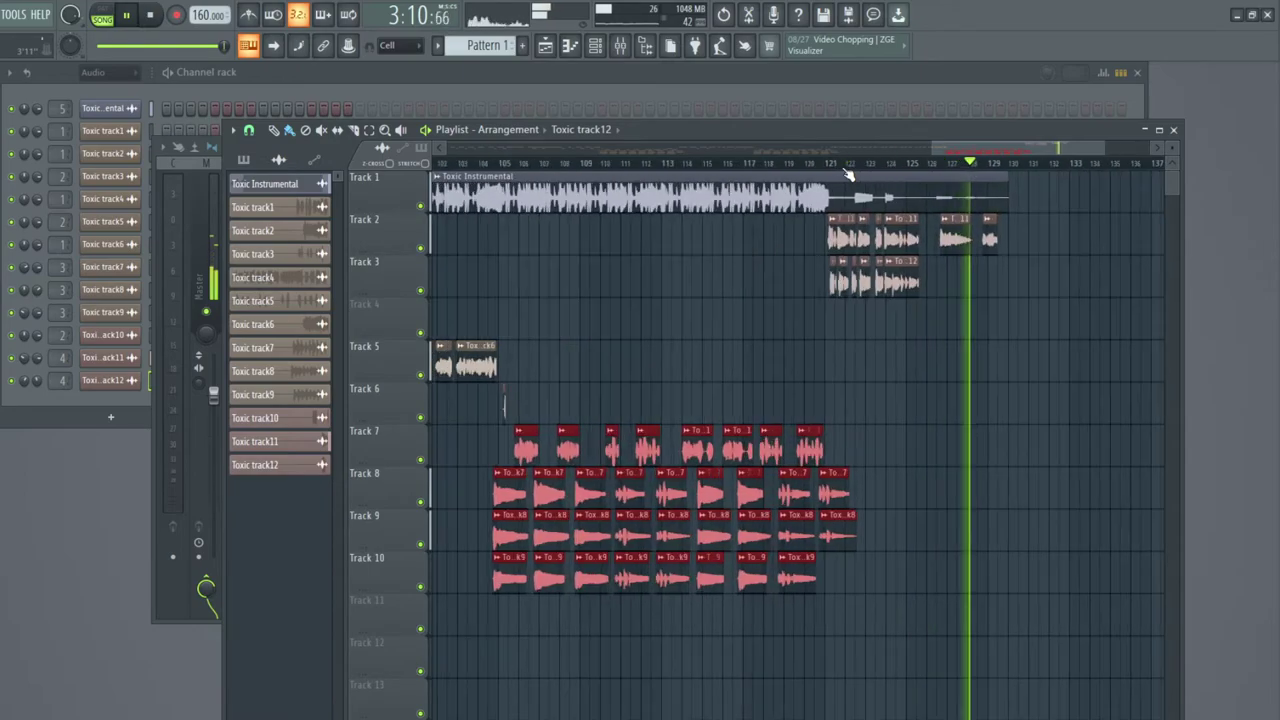
{"action": "left_click", "coordinate": [778, 166]}
{"action": "scroll", "coordinate": [851, 168], "scroll_direction": "up", "scroll_amount": 3}
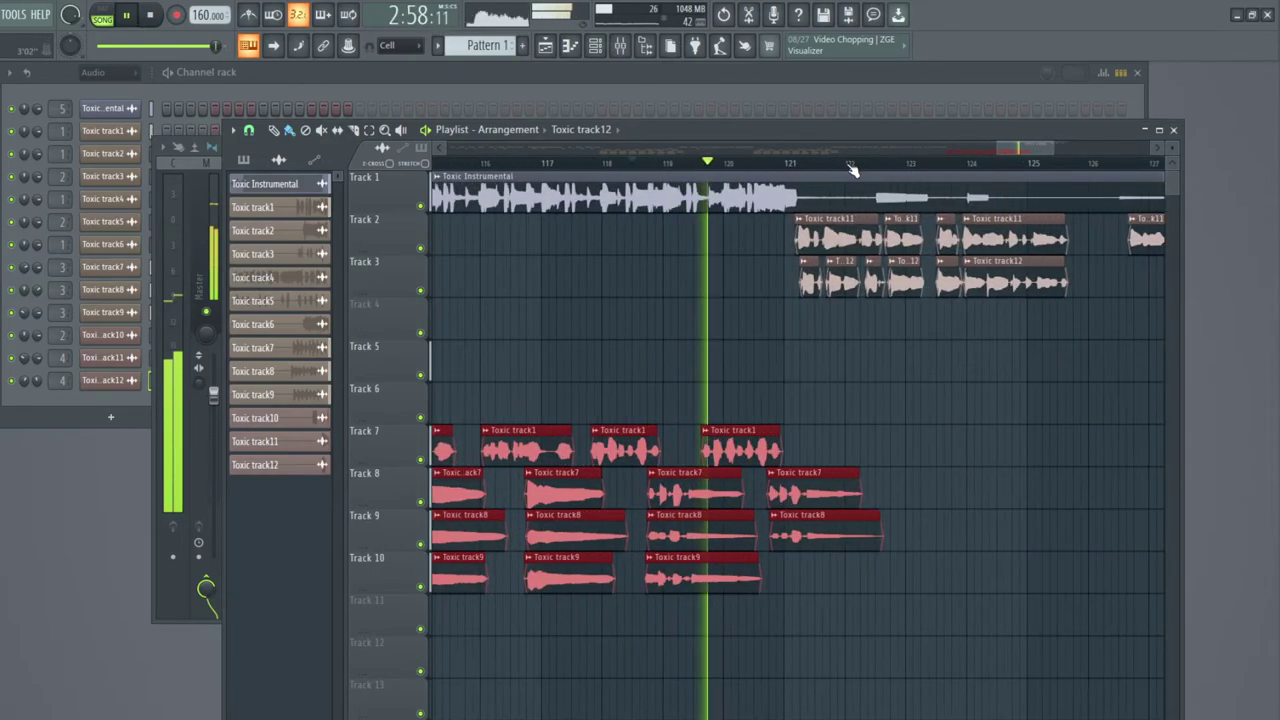
{"action": "scroll", "coordinate": [853, 170], "scroll_direction": "up", "scroll_amount": 2}
Clear the clip selection and mute the last Toxic track7 and Toxic track8 clips on Tracks 8 and 9 near bar 121.
{"action": "left_click", "coordinate": [893, 435]}
{"action": "right_click", "coordinate": [891, 440]}
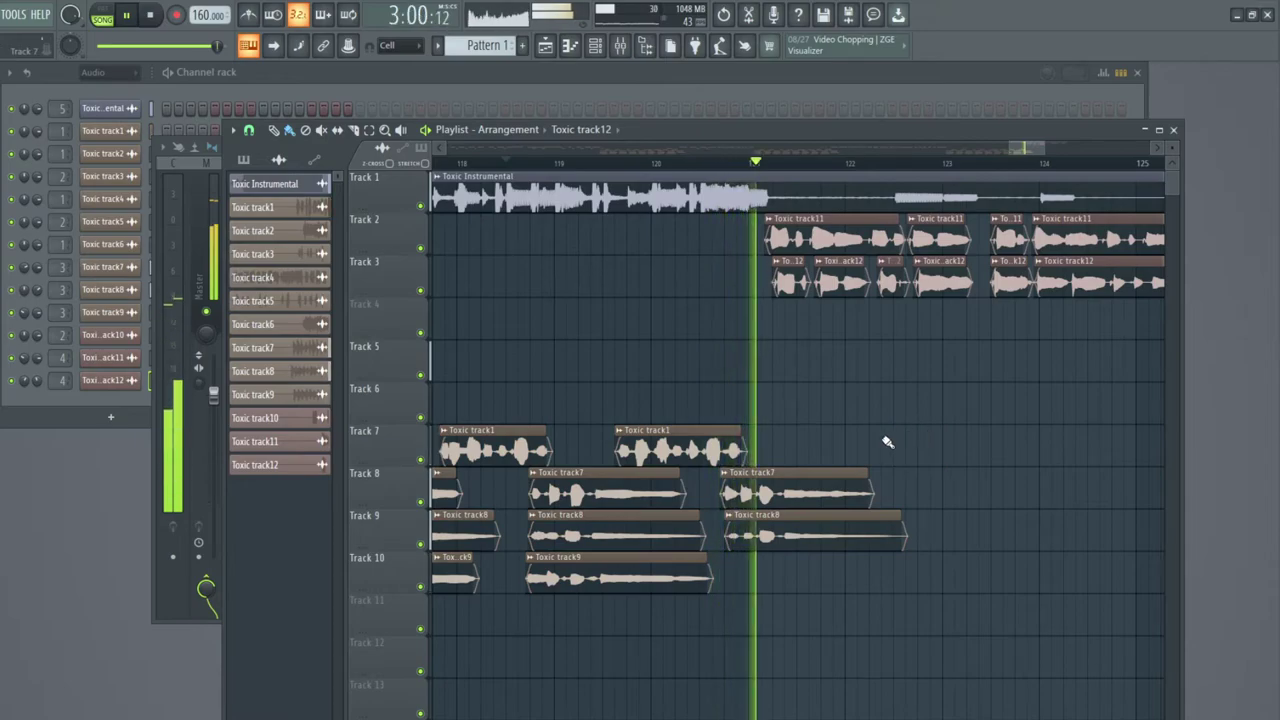
{"action": "key", "text": "space"}
{"action": "key", "text": "space"}
{"action": "left_click", "coordinate": [321, 130]}
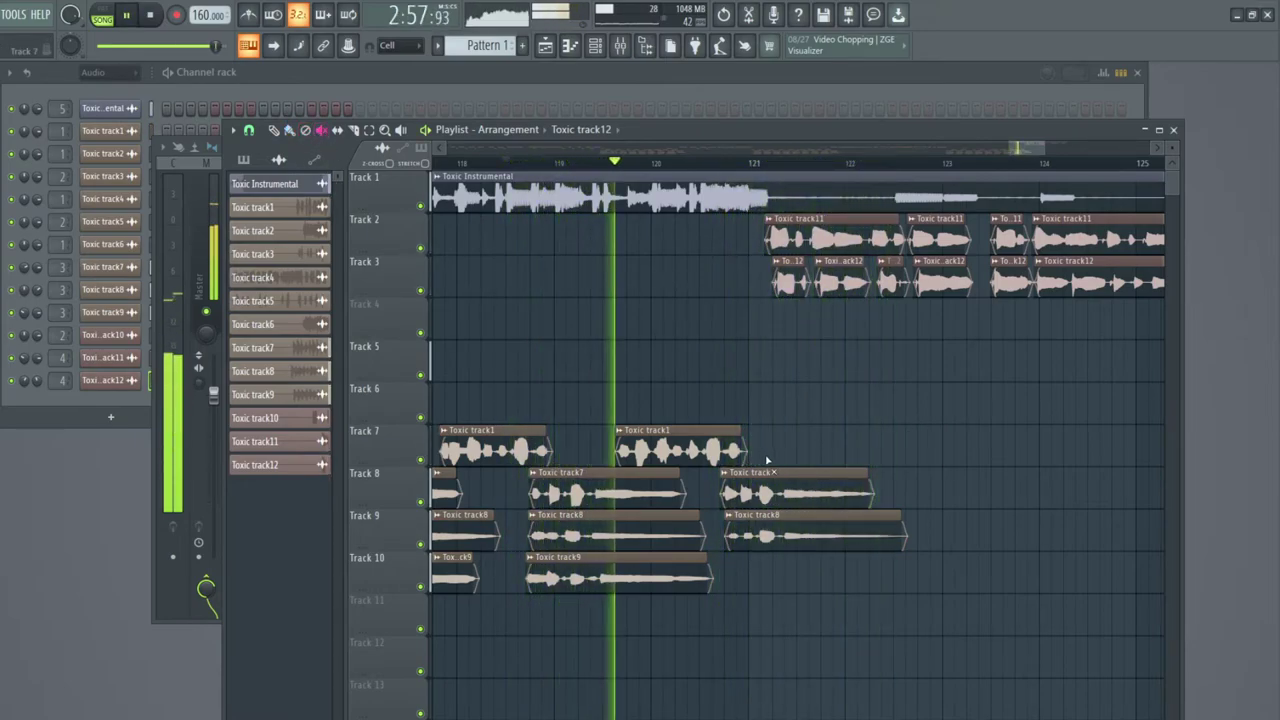
{"action": "left_click_drag", "start_coordinate": [840, 490], "coordinate": [859, 553]}
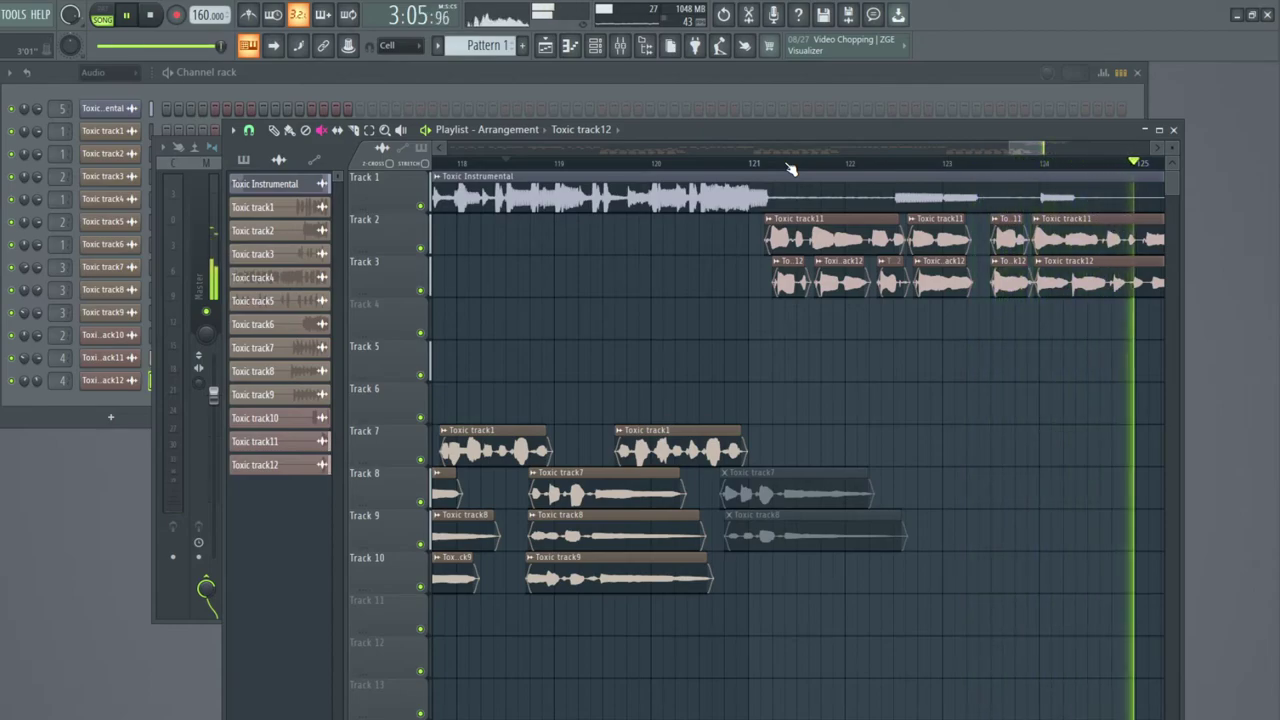
Turn on the metronome and replay the ending vocals on Tracks 2 and 3 from around bar 121.
{"action": "left_click", "coordinate": [753, 164]}
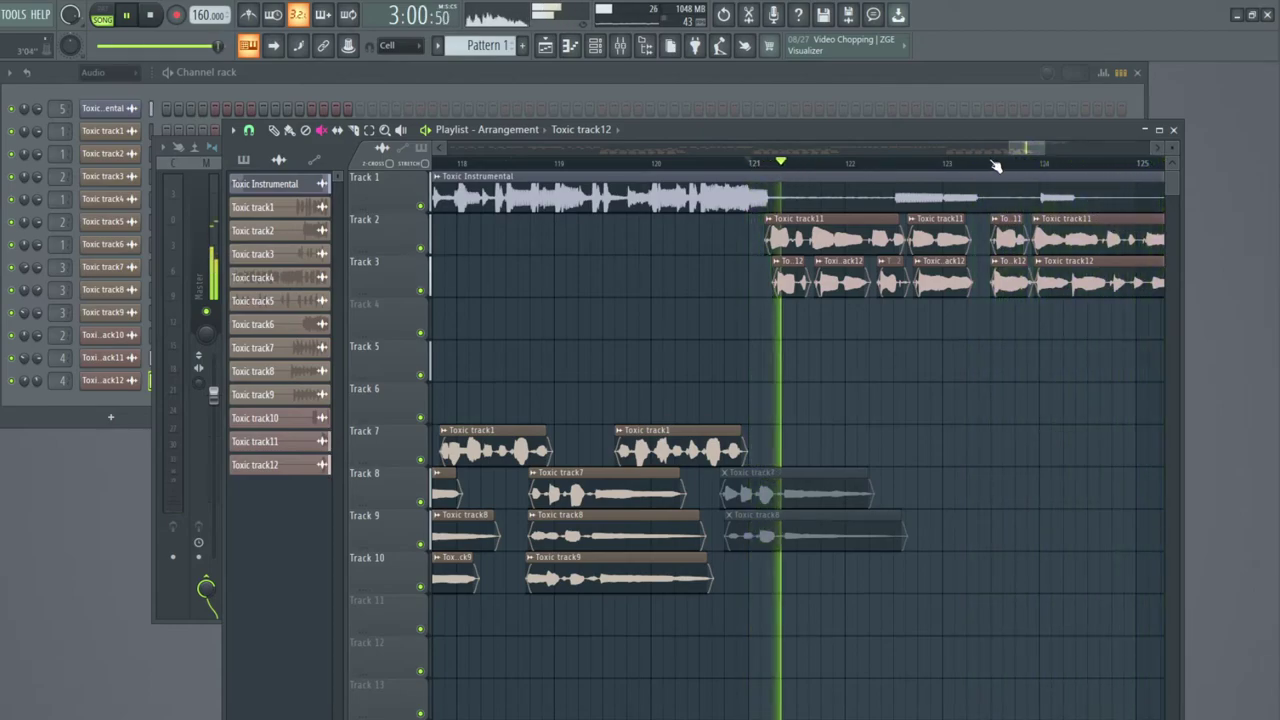
{"action": "left_click_drag", "start_coordinate": [1015, 153], "coordinate": [1025, 152]}
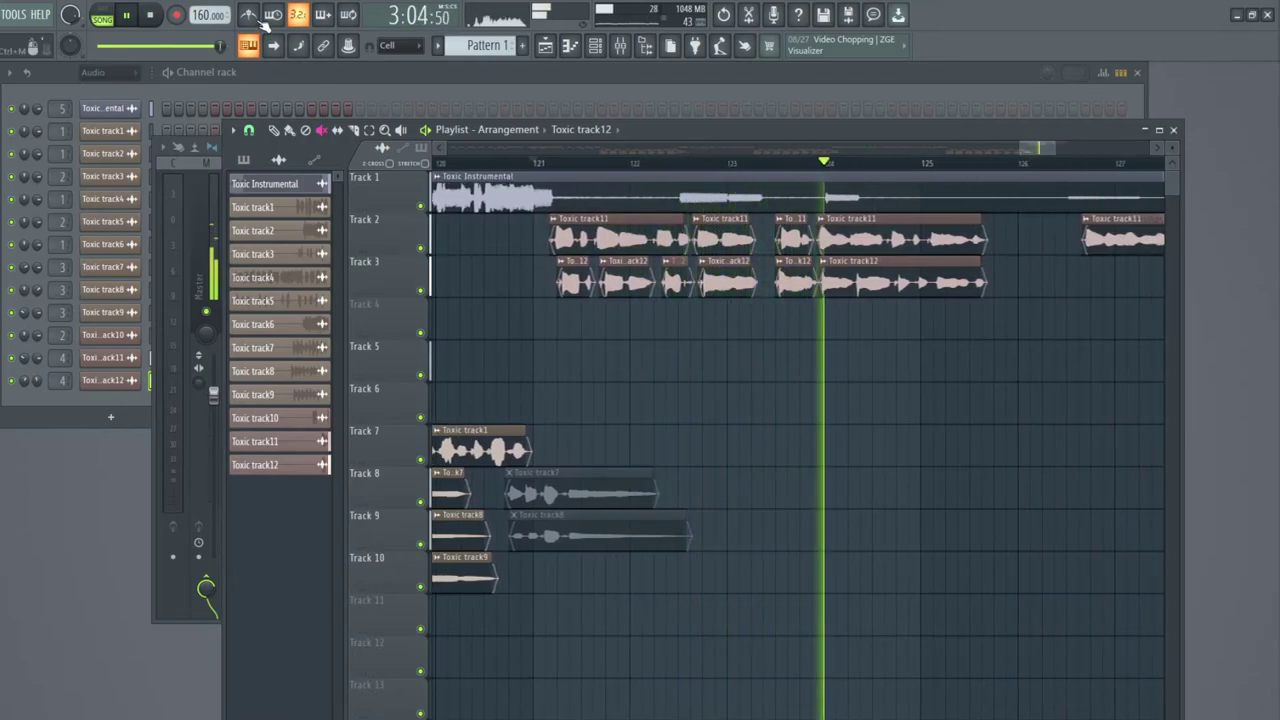
{"action": "left_click", "coordinate": [503, 164]}
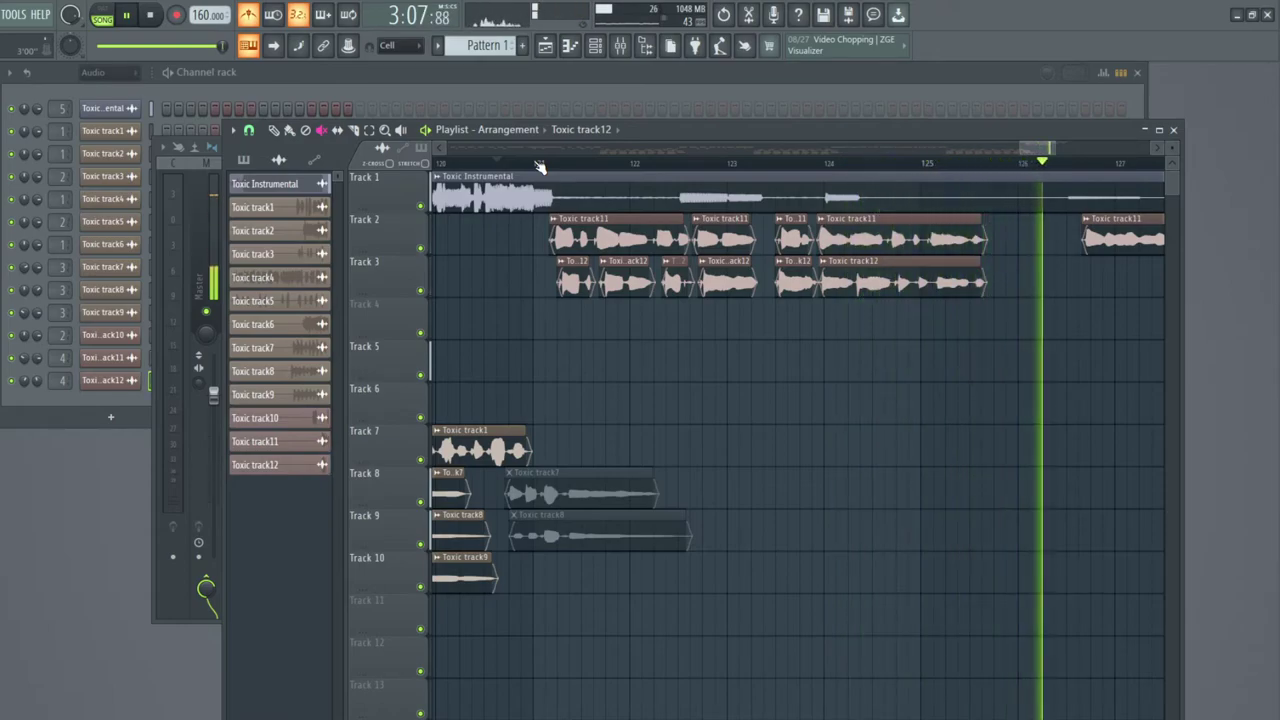
{"action": "left_click", "coordinate": [538, 163]}
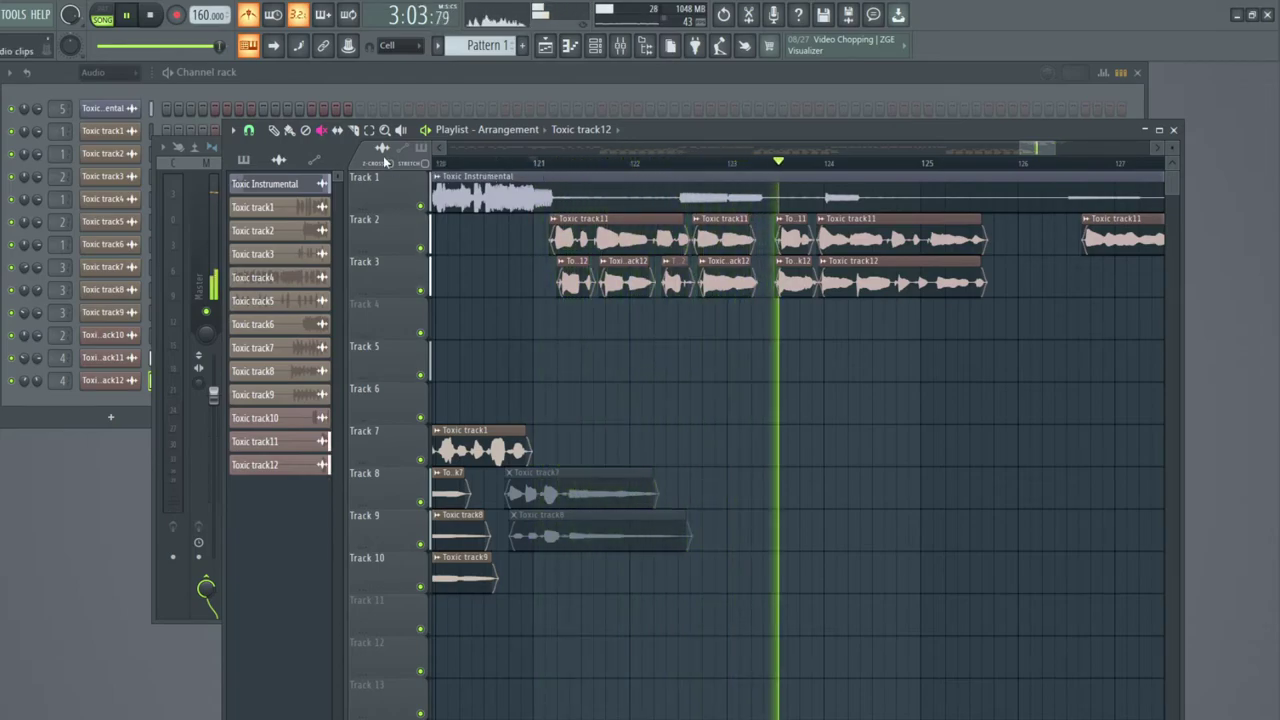
Select the Toxic track11 and Toxic track12 clips between bars 121 and 126 and examine their timing against the beat.
{"action": "left_click_drag", "start_coordinate": [547, 215], "coordinate": [963, 300]}
{"action": "scroll", "coordinate": [561, 165], "scroll_direction": "up", "scroll_amount": 1}
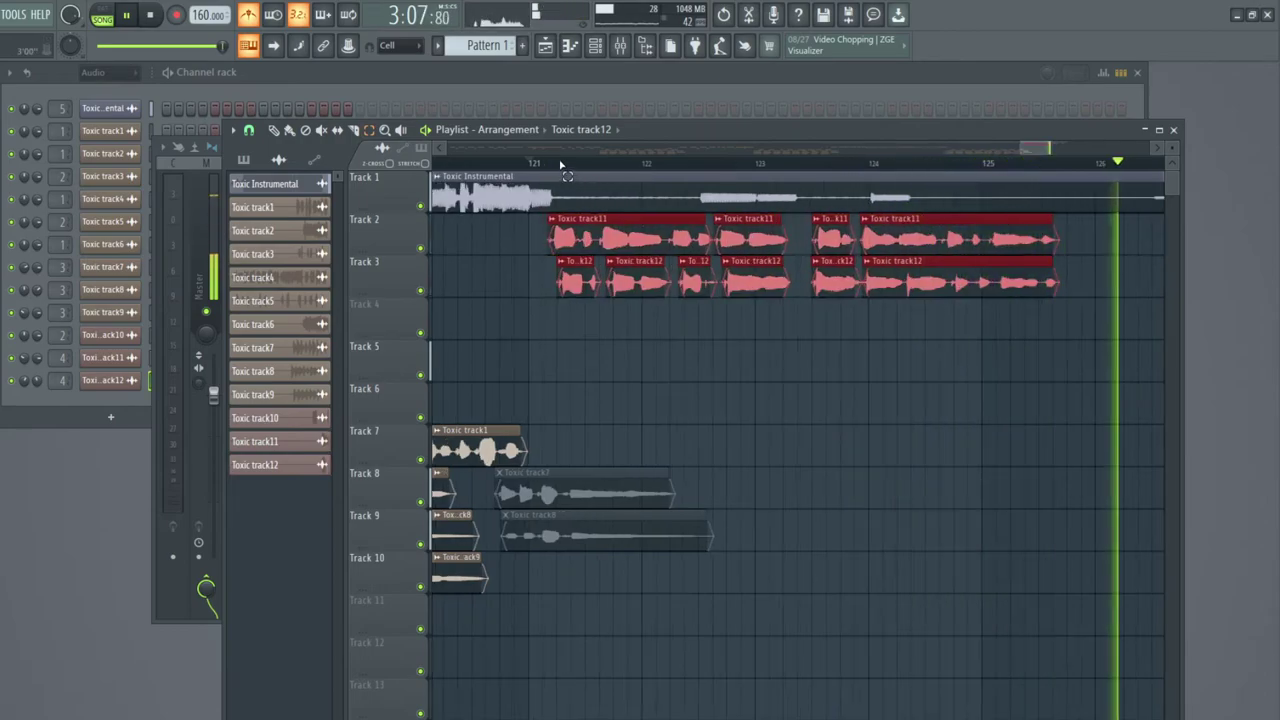
{"action": "scroll", "coordinate": [561, 165], "scroll_direction": "up", "scroll_amount": 1}
{"action": "scroll", "coordinate": [561, 165], "scroll_direction": "up", "scroll_amount": 1}
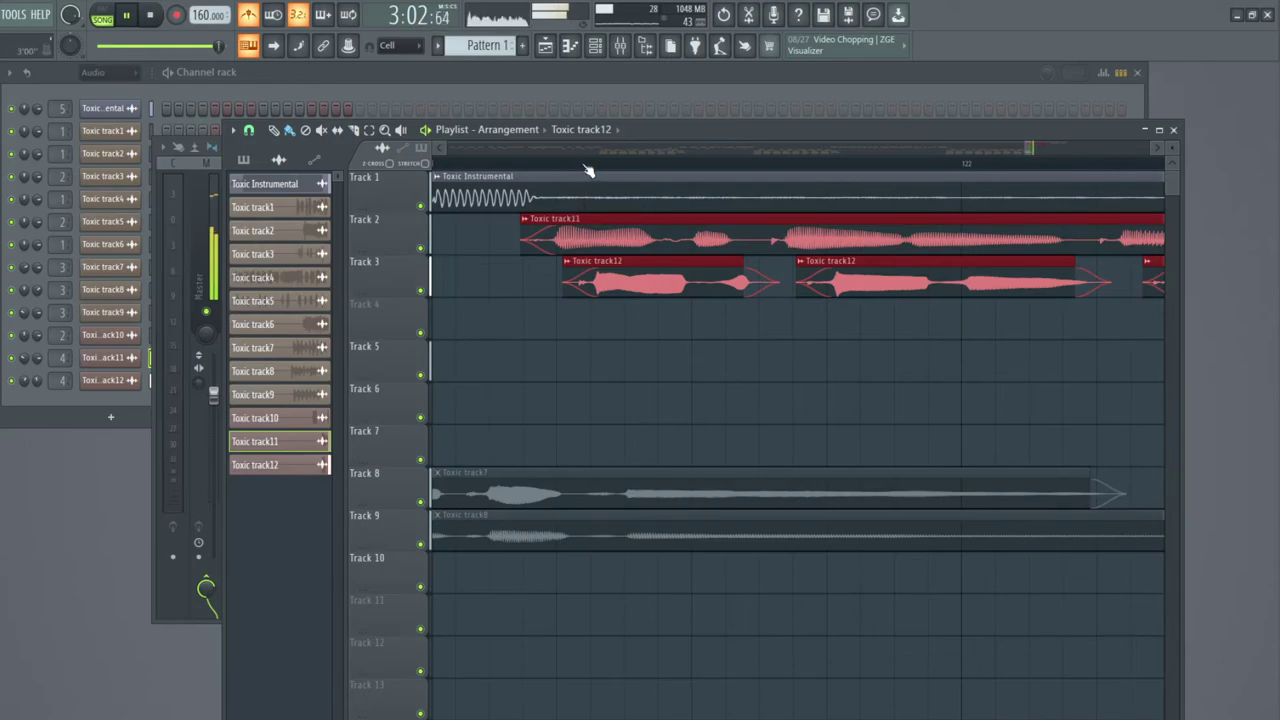
{"action": "scroll", "coordinate": [588, 170], "scroll_direction": "down", "scroll_amount": 3}
{"action": "left_click_drag", "start_coordinate": [1039, 153], "coordinate": [1040, 155]}
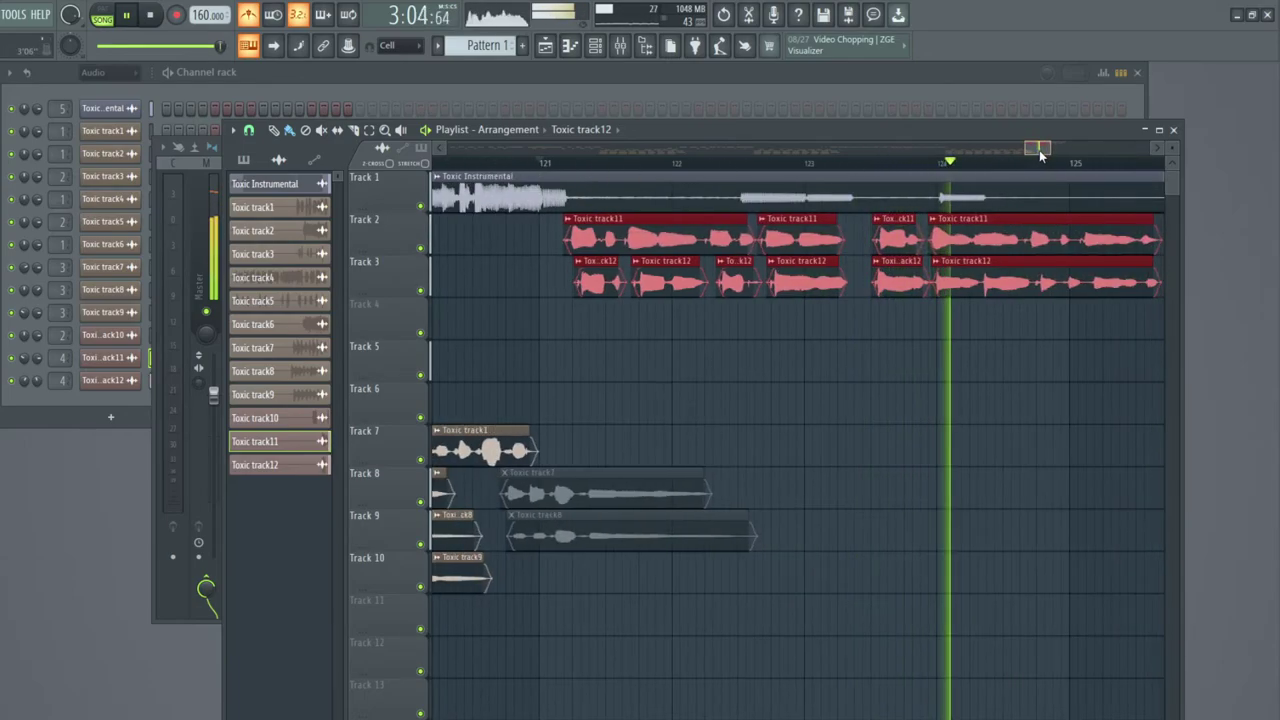
{"action": "scroll", "coordinate": [680, 170], "scroll_direction": "up", "scroll_amount": 3}
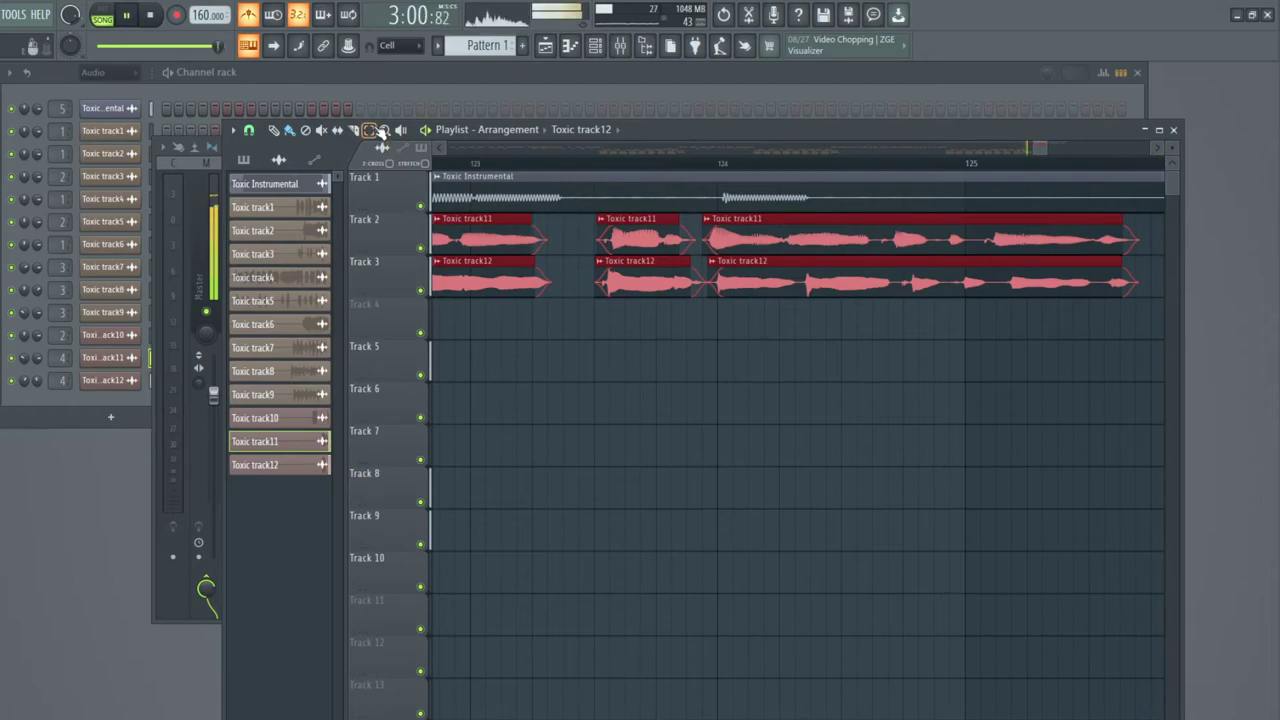
Select only the last two Toxic track11 and Toxic track12 clip pairs before bar 126 and shift them slightly later.
{"action": "left_click_drag", "start_coordinate": [586, 218], "coordinate": [806, 291]}
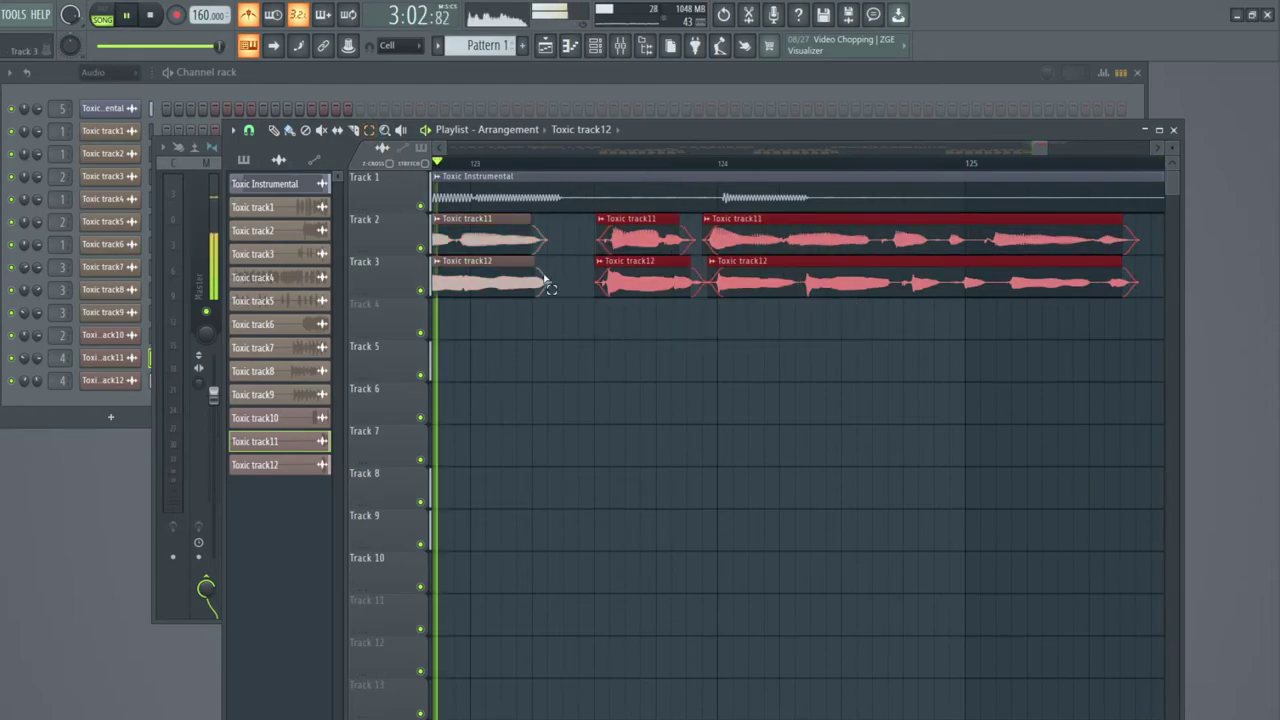
{"action": "key", "text": "space"}
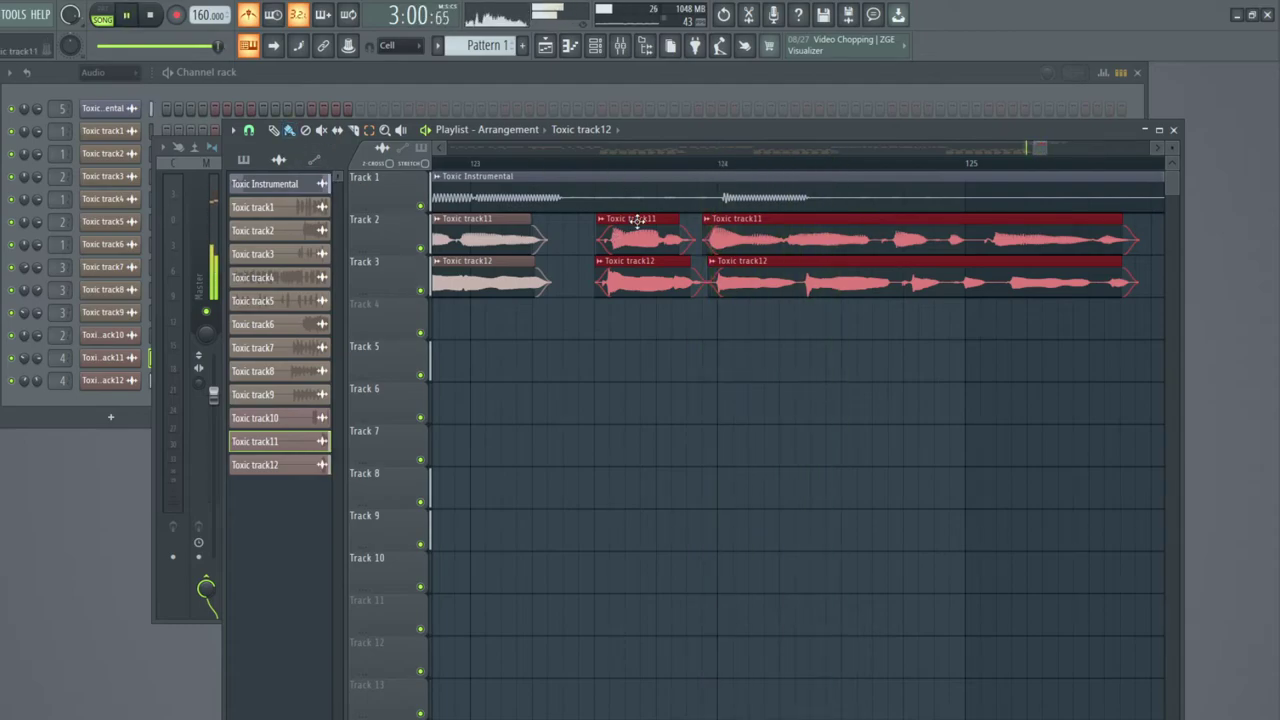
{"action": "left_click_drag", "start_coordinate": [636, 217], "coordinate": [662, 217]}
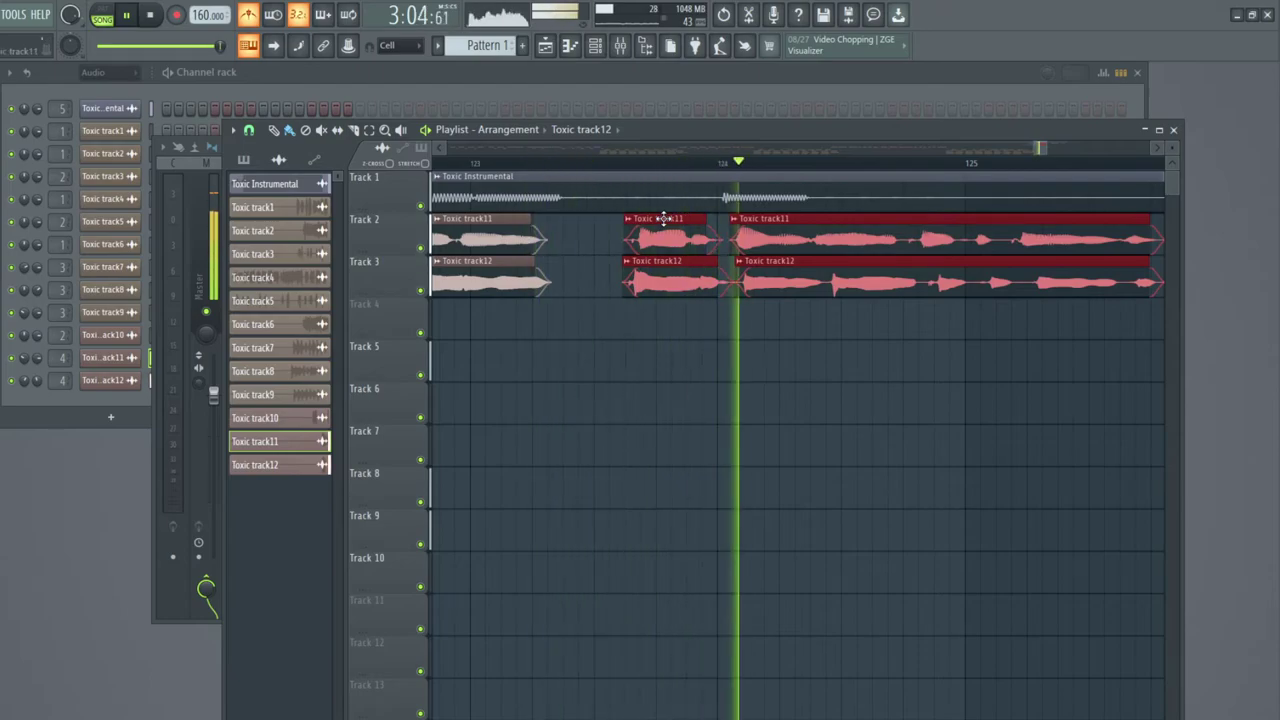
{"action": "key", "text": "space"}
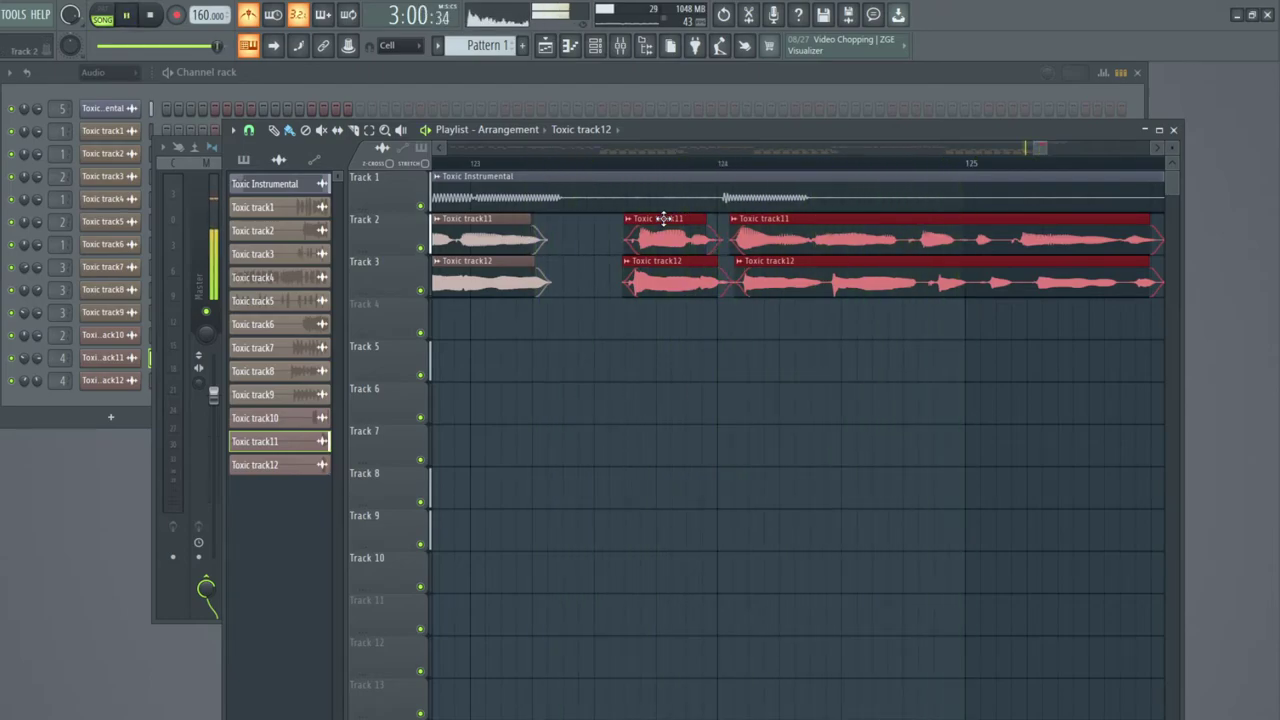
{"action": "left_click_drag", "start_coordinate": [663, 218], "coordinate": [652, 218]}
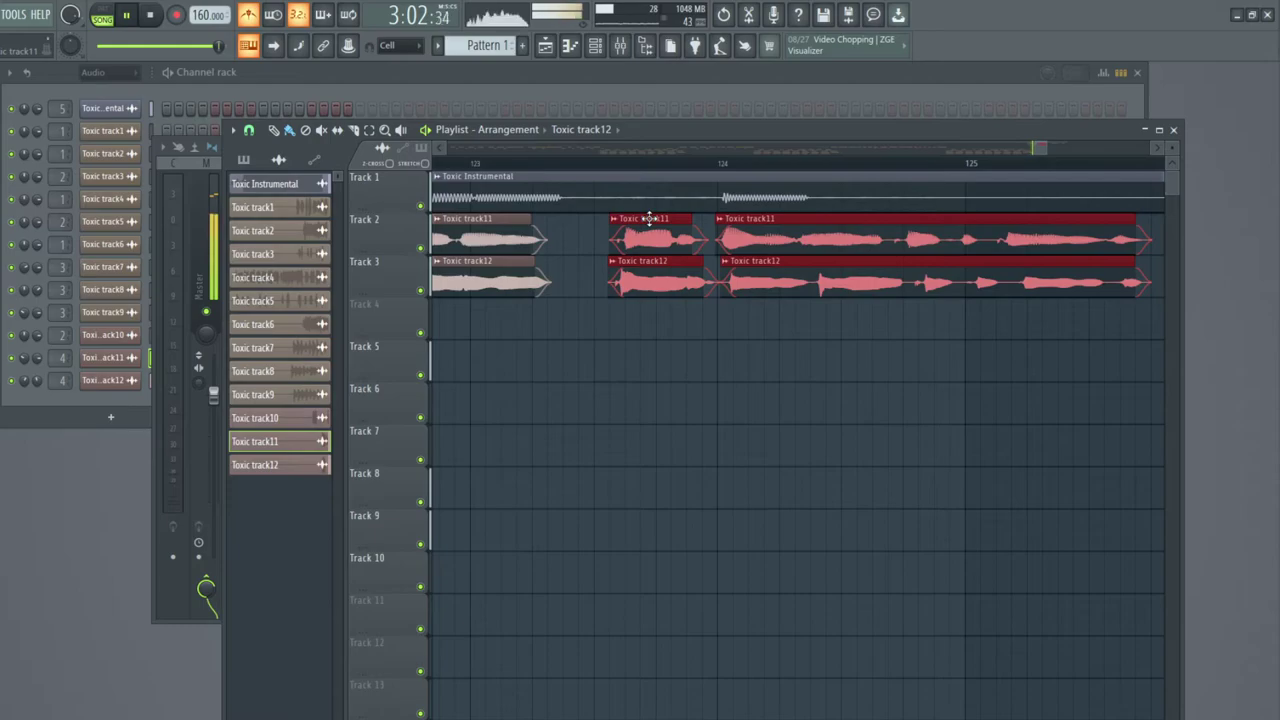
{"action": "left_click_drag", "start_coordinate": [649, 218], "coordinate": [646, 218]}
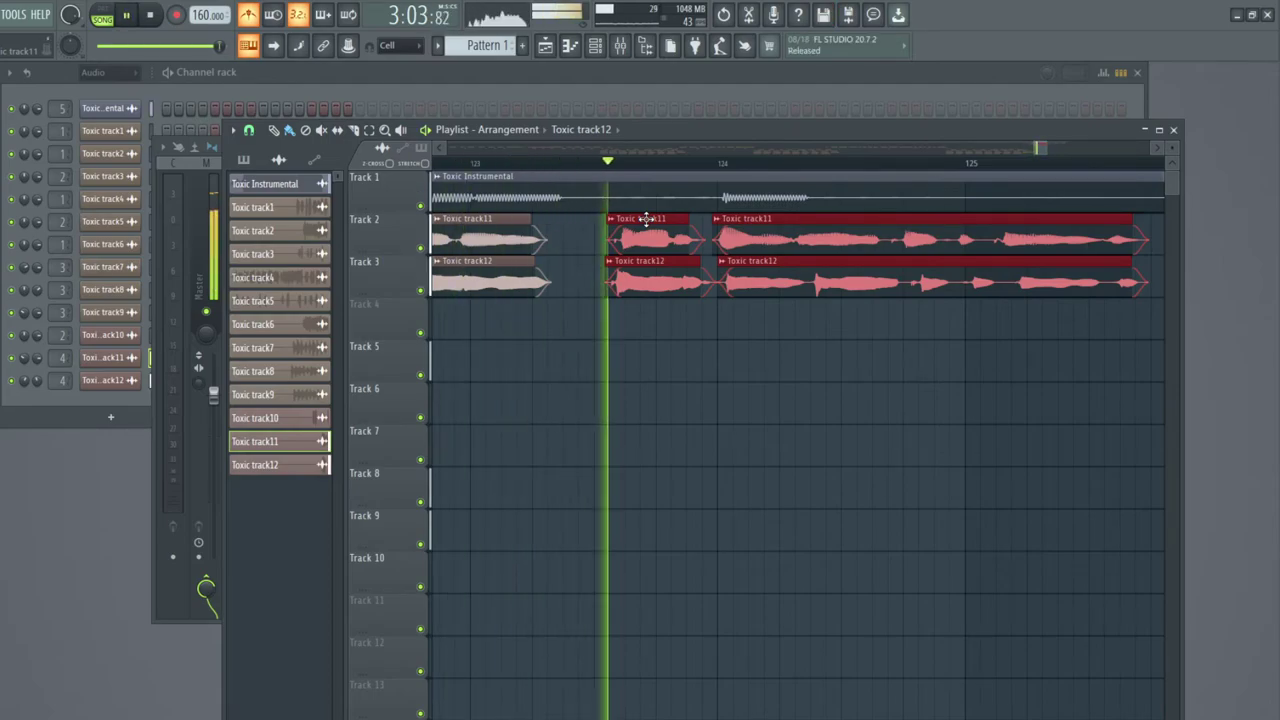
Shift the selected clip pairs earlier, close behind the preceding clips, and fine-tune their start while listening back.
{"action": "left_click_drag", "start_coordinate": [647, 219], "coordinate": [600, 220]}
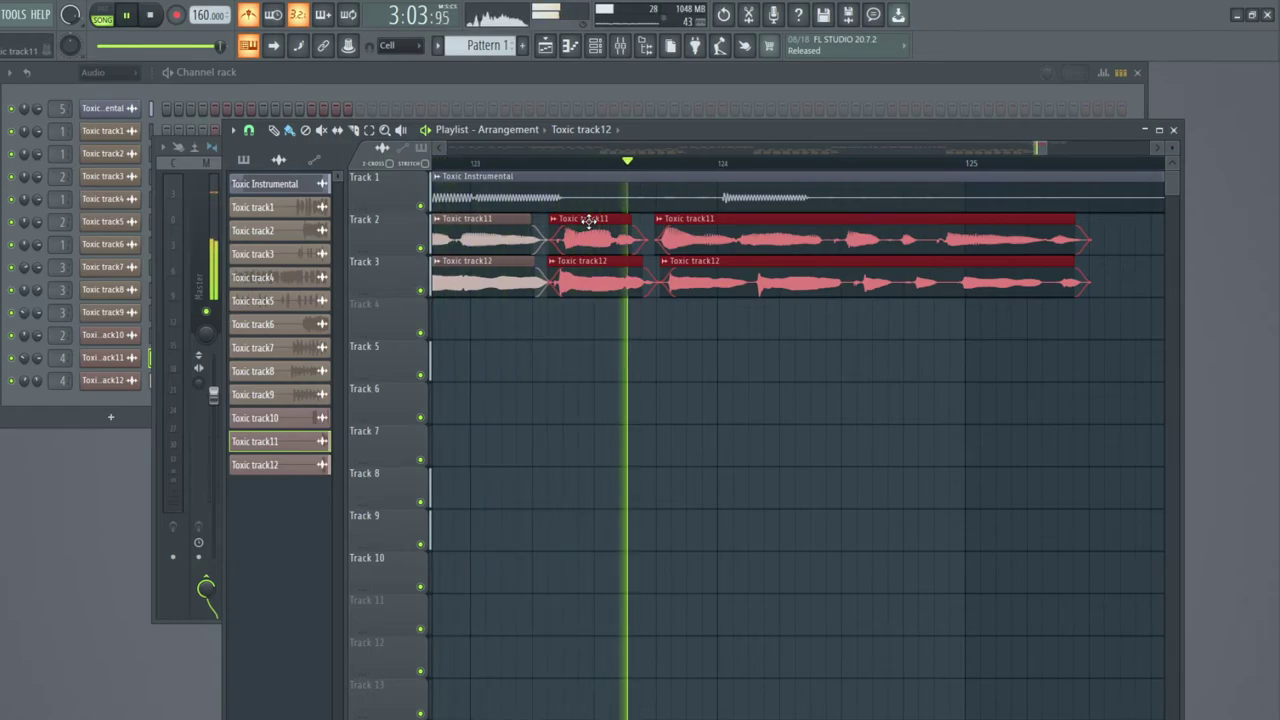
{"action": "left_click_drag", "start_coordinate": [591, 222], "coordinate": [595, 222]}
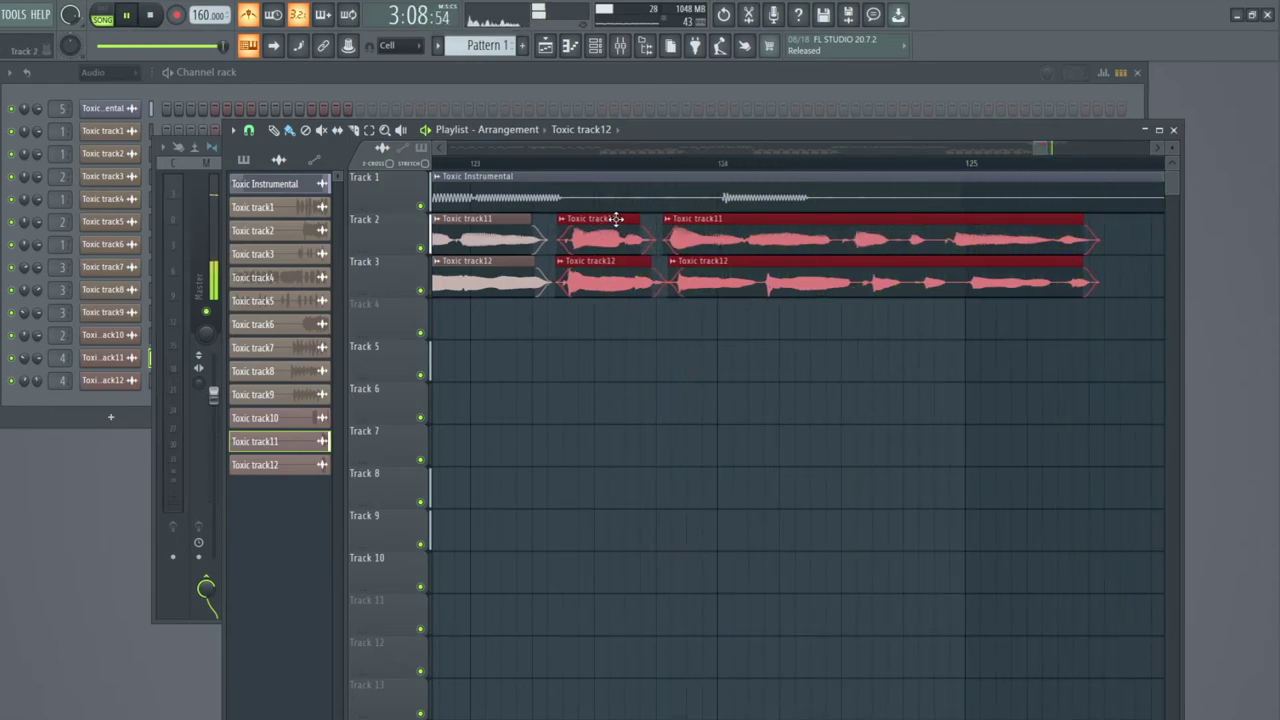
{"action": "scroll", "coordinate": [577, 175], "scroll_direction": "down", "scroll_amount": 3}
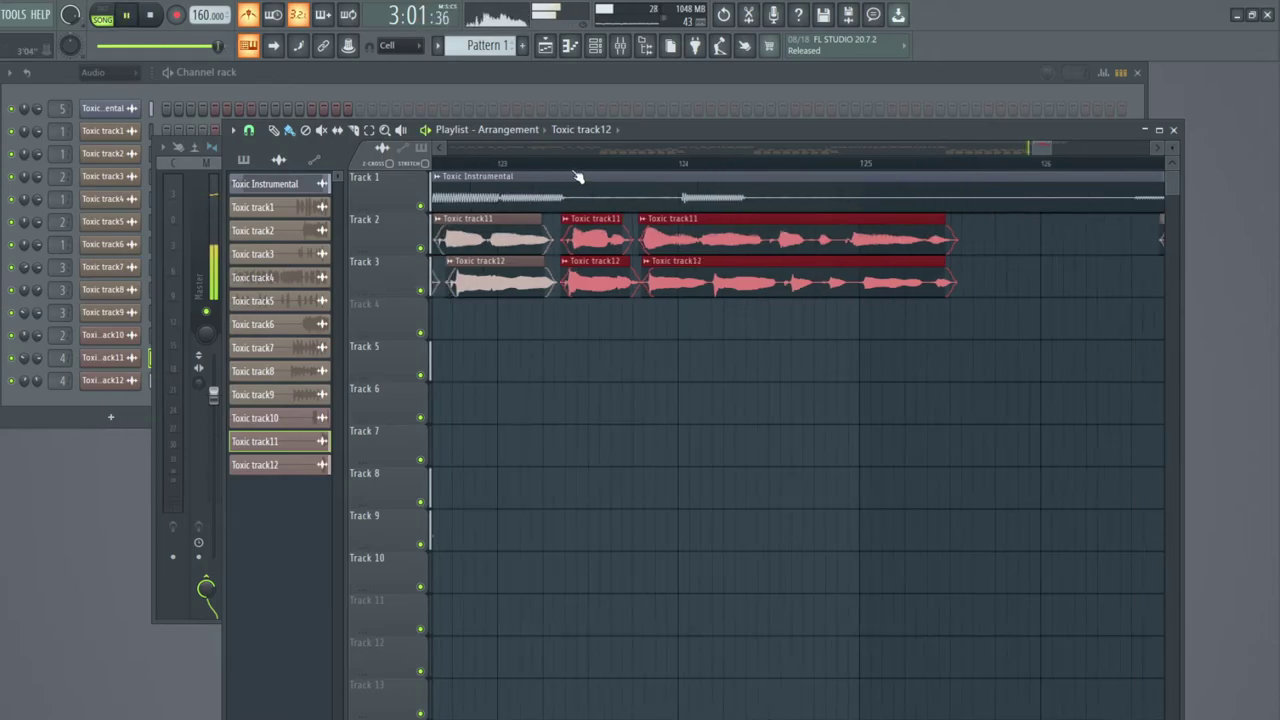
{"action": "scroll", "coordinate": [578, 177], "scroll_direction": "up", "scroll_amount": 2}
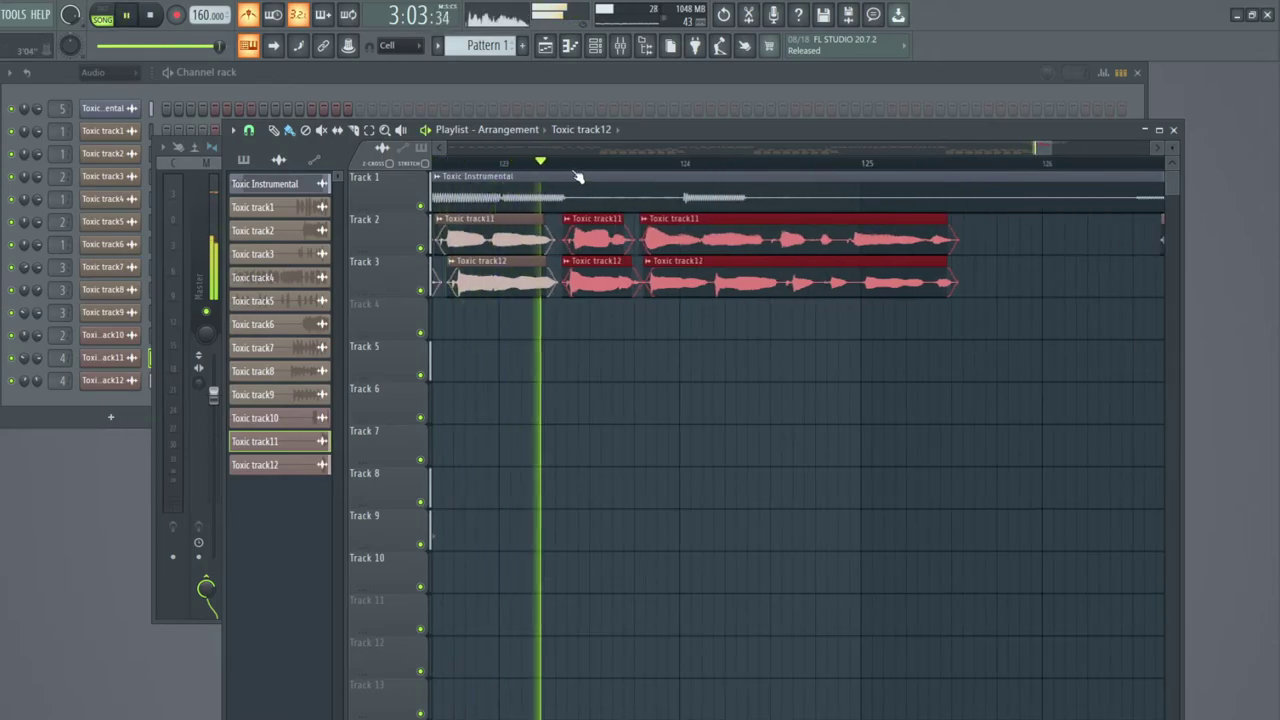
{"action": "key", "text": "space"}
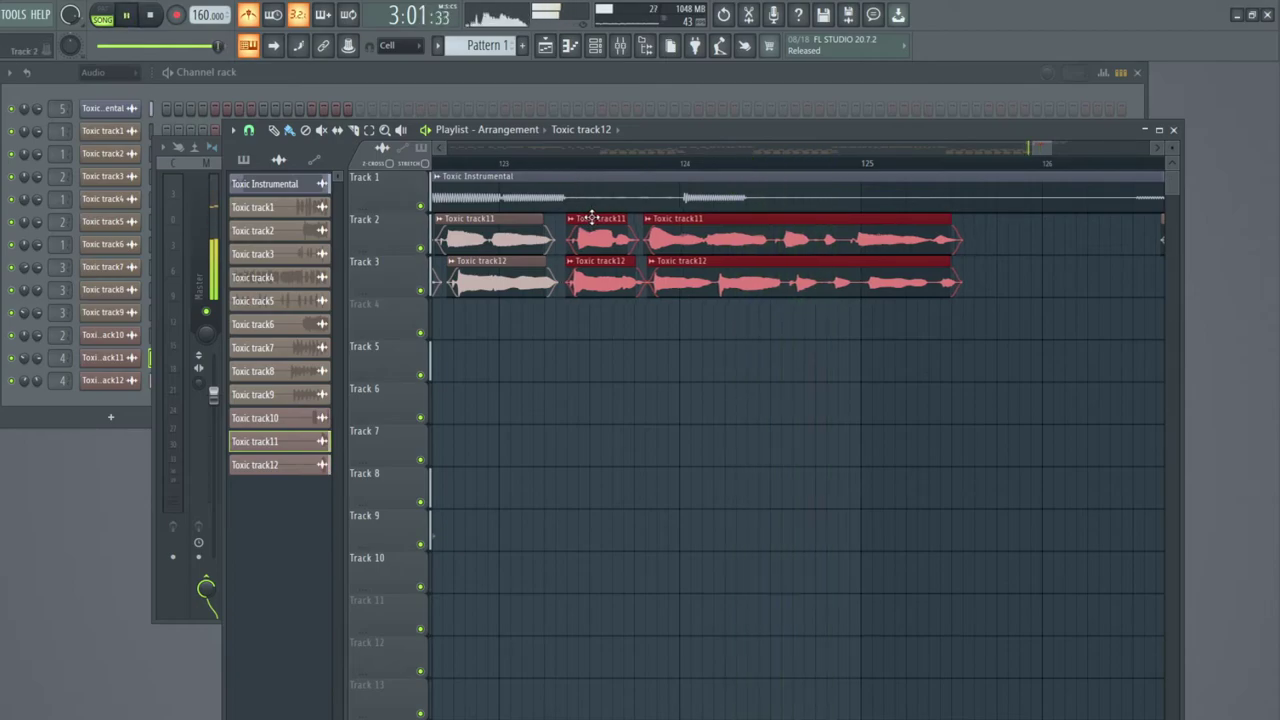
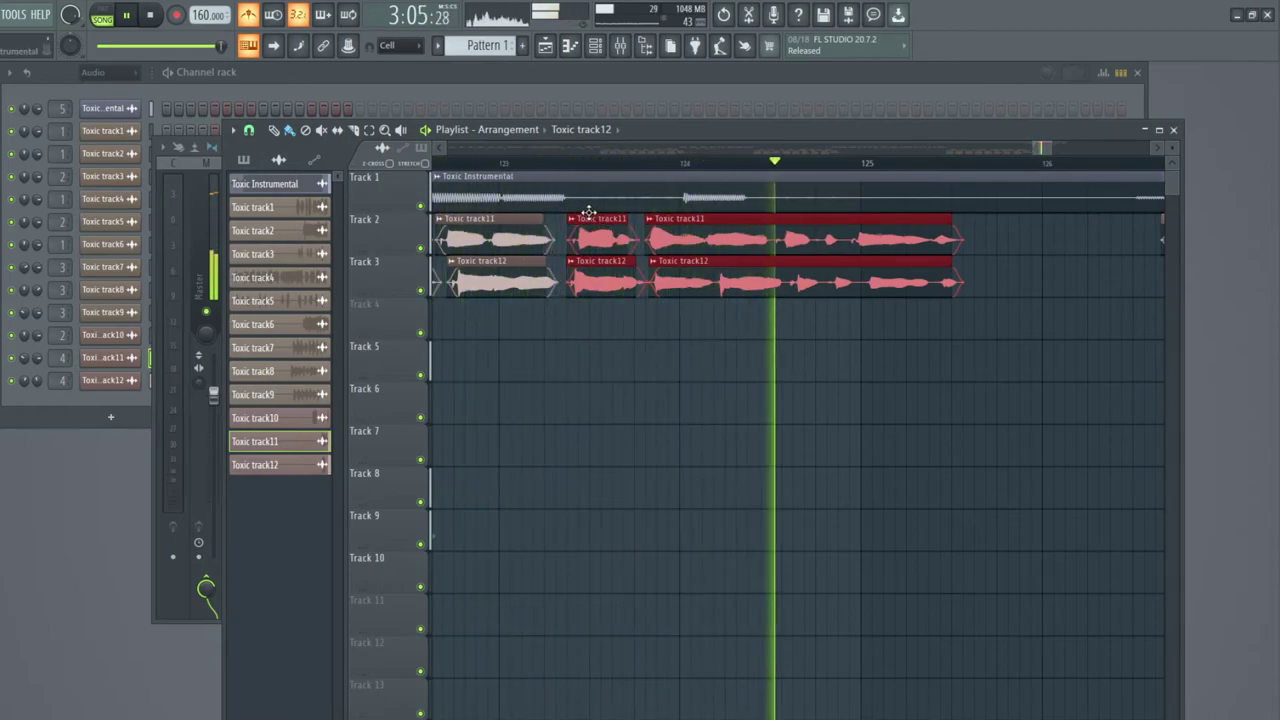
Select only the short Toxic track11 and Toxic track12 pair before bar 124 and shift it earlier, against the preceding clips.
{"action": "scroll", "coordinate": [572, 168], "scroll_direction": "up", "scroll_amount": 2}
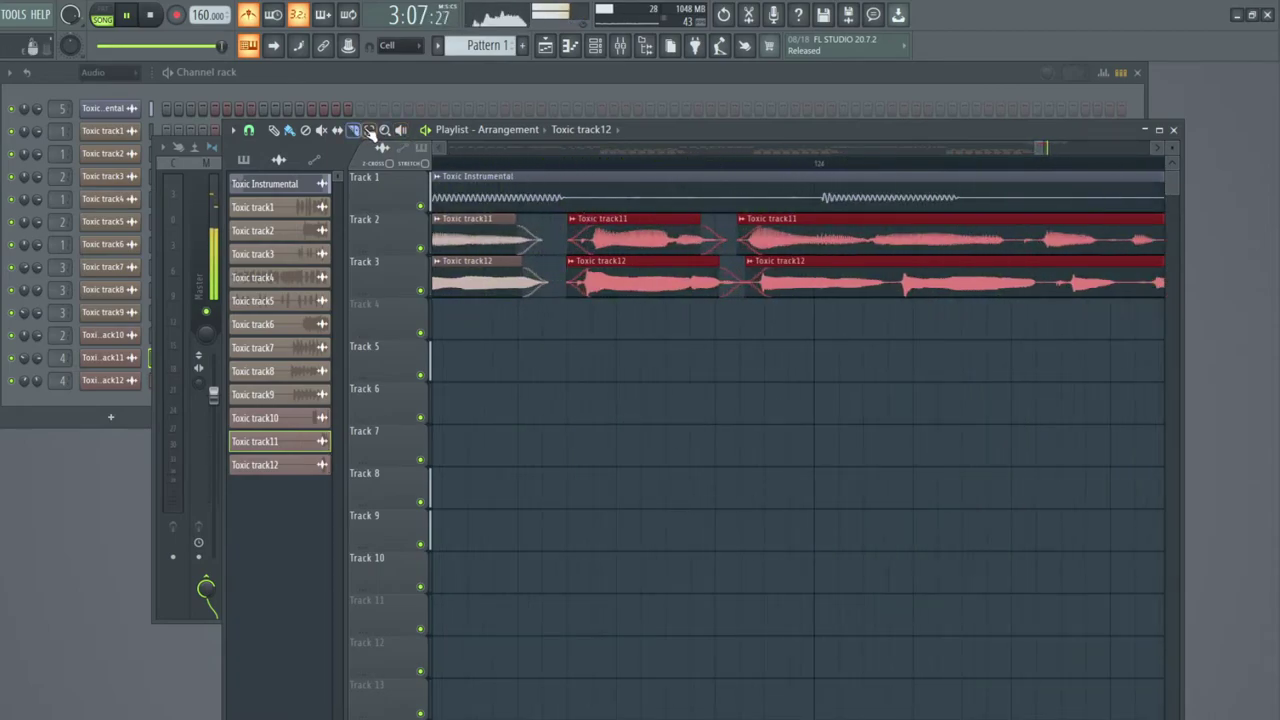
{"action": "left_click_drag", "start_coordinate": [602, 212], "coordinate": [682, 337]}
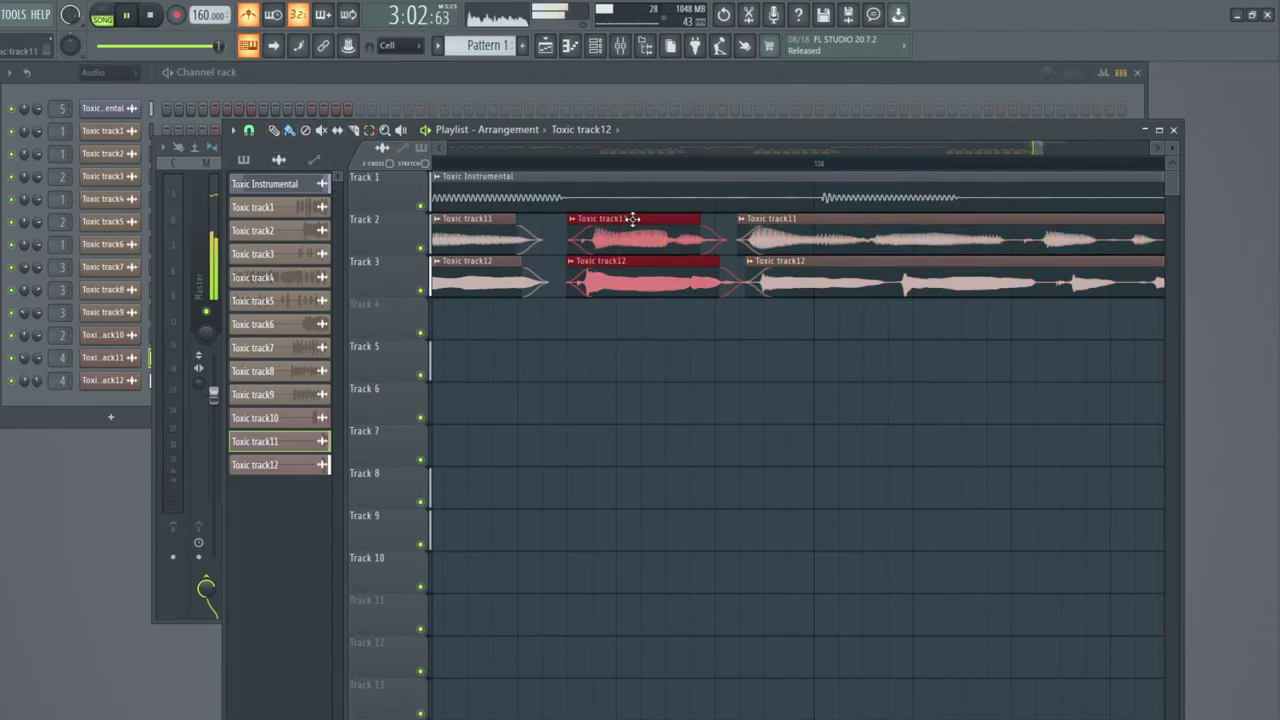
{"action": "left_click_drag", "start_coordinate": [626, 218], "coordinate": [610, 218]}
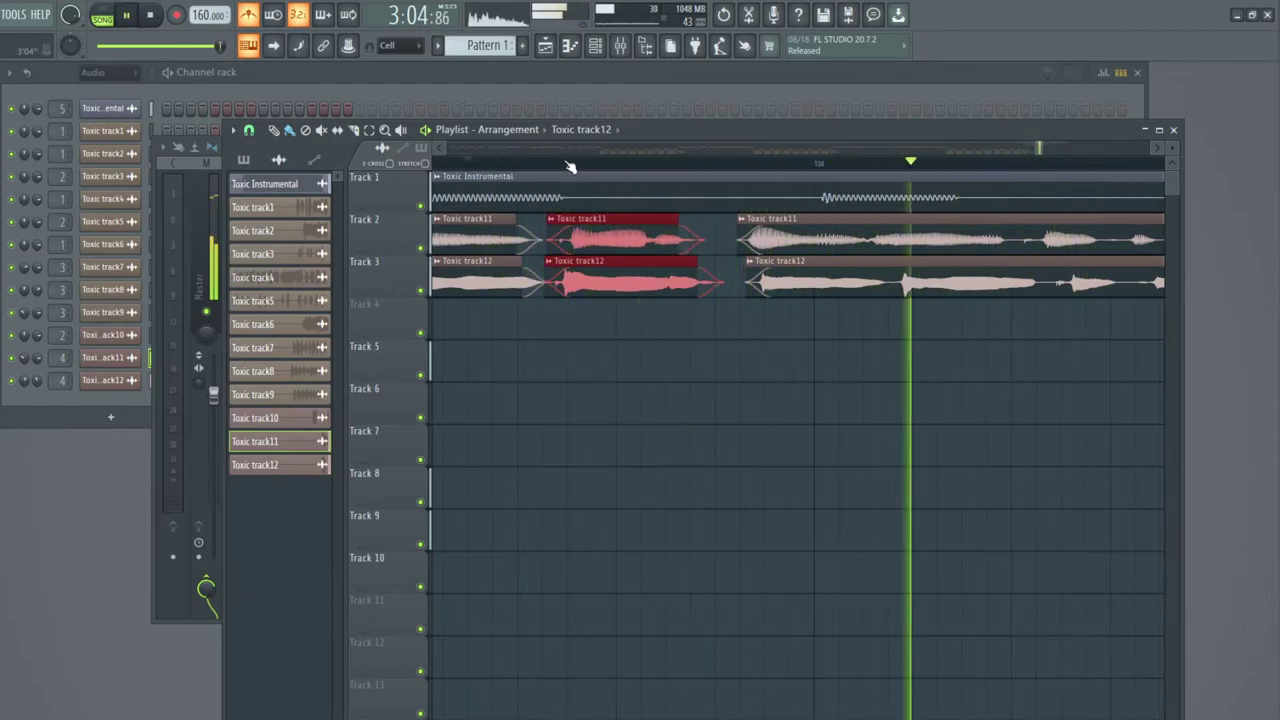
Replay the ending and shift the short Toxic track11 and Toxic track12 pair later, up against the long clips that follow.
{"action": "scroll", "coordinate": [578, 180], "scroll_direction": "down", "scroll_amount": 1}
{"action": "scroll", "coordinate": [590, 194], "scroll_direction": "down", "scroll_amount": 1}
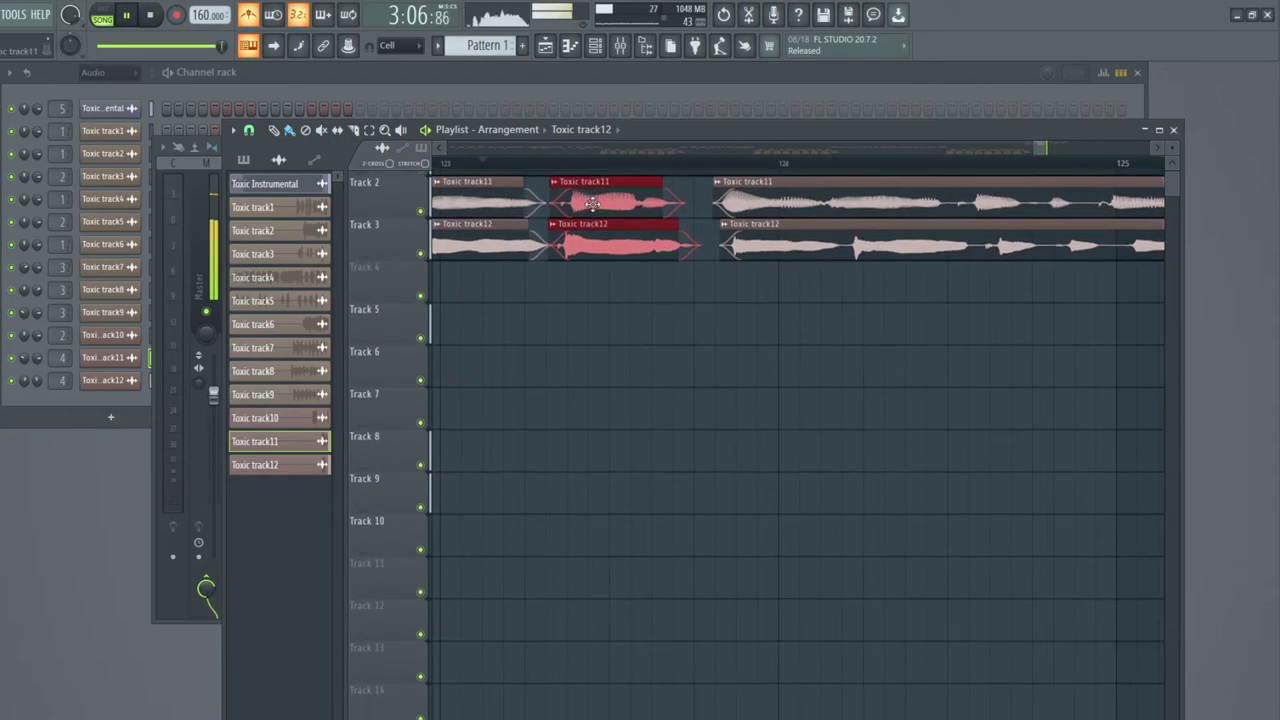
{"action": "scroll", "coordinate": [592, 167], "scroll_direction": "down", "scroll_amount": 2}
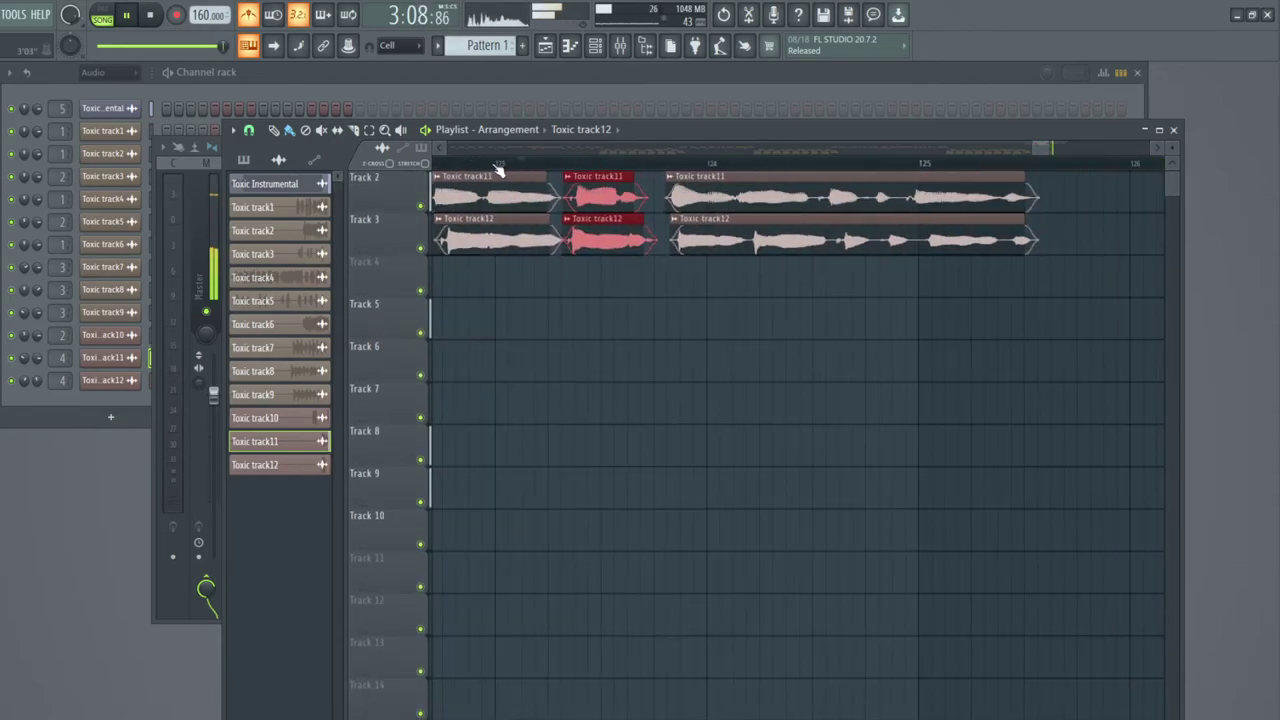
{"action": "left_click", "coordinate": [438, 165]}
{"action": "left_click_drag", "start_coordinate": [665, 186], "coordinate": [685, 186]}
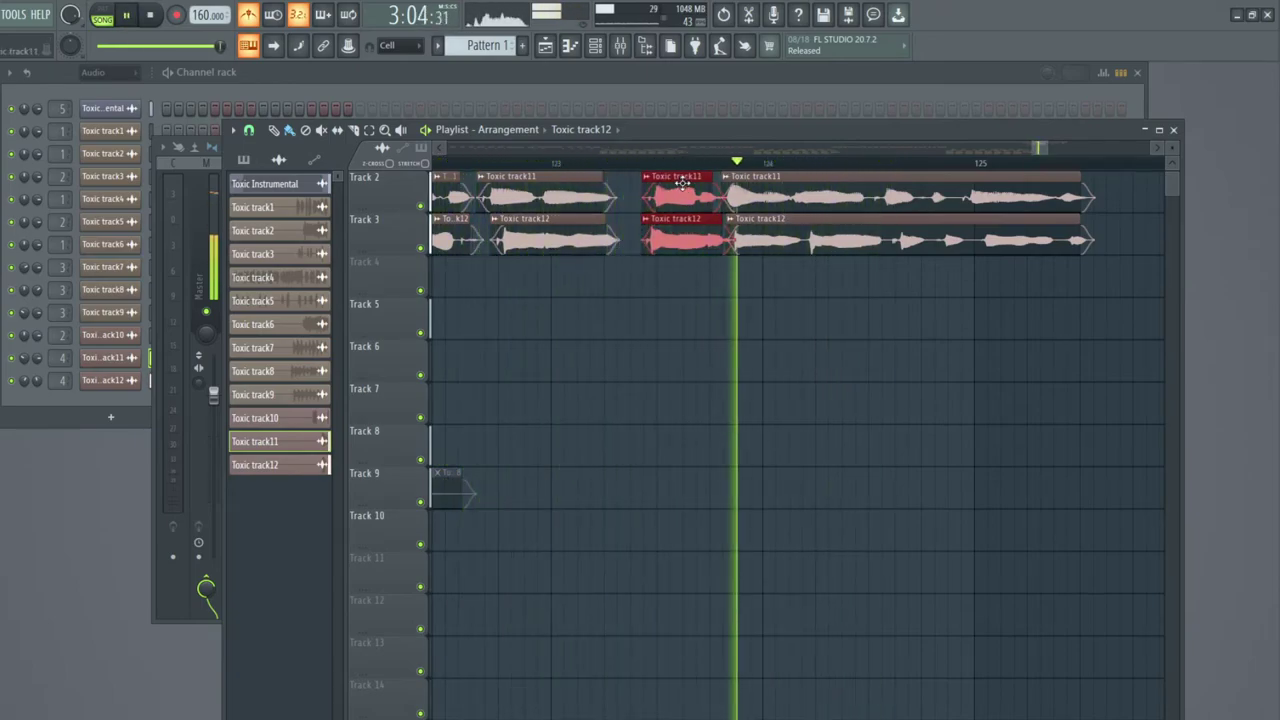
{"action": "scroll", "coordinate": [682, 182], "scroll_direction": "down", "scroll_amount": 3}
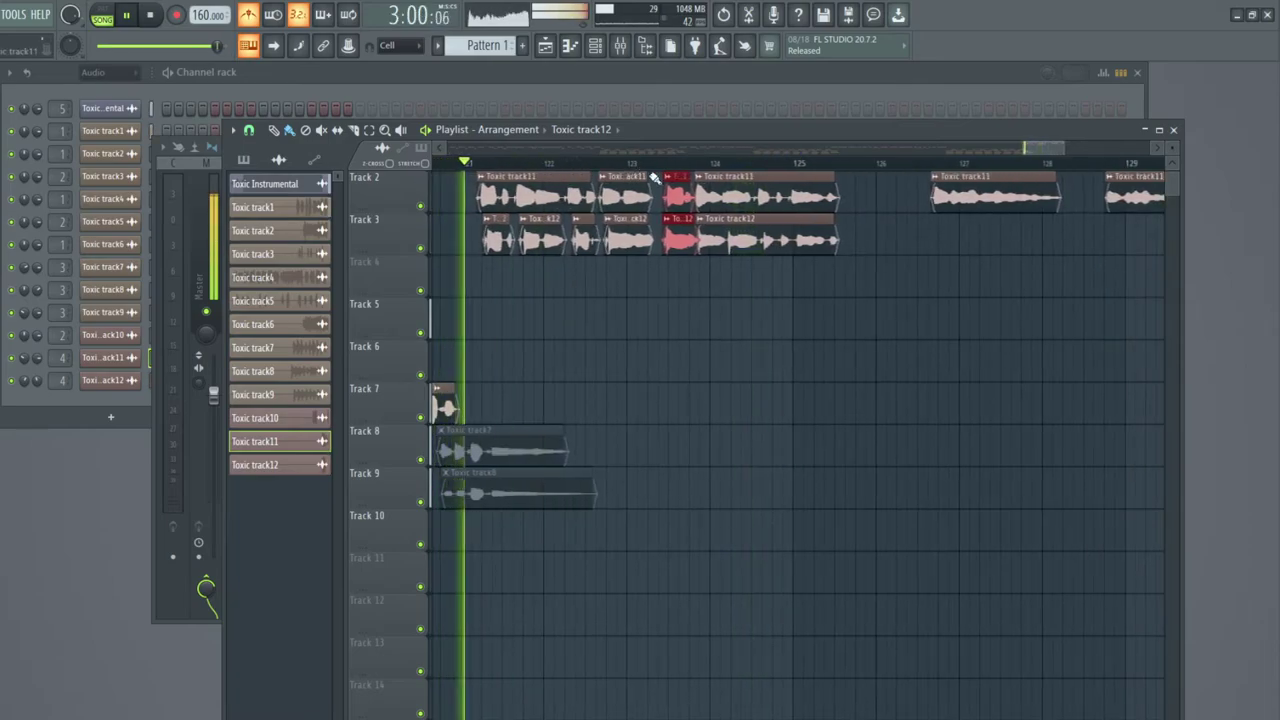
Select the long Toxic track11 and Toxic track12 clips after the short pair and shift them later to start just past bar 124.
{"action": "scroll", "coordinate": [689, 303], "scroll_direction": "up", "scroll_amount": 1}
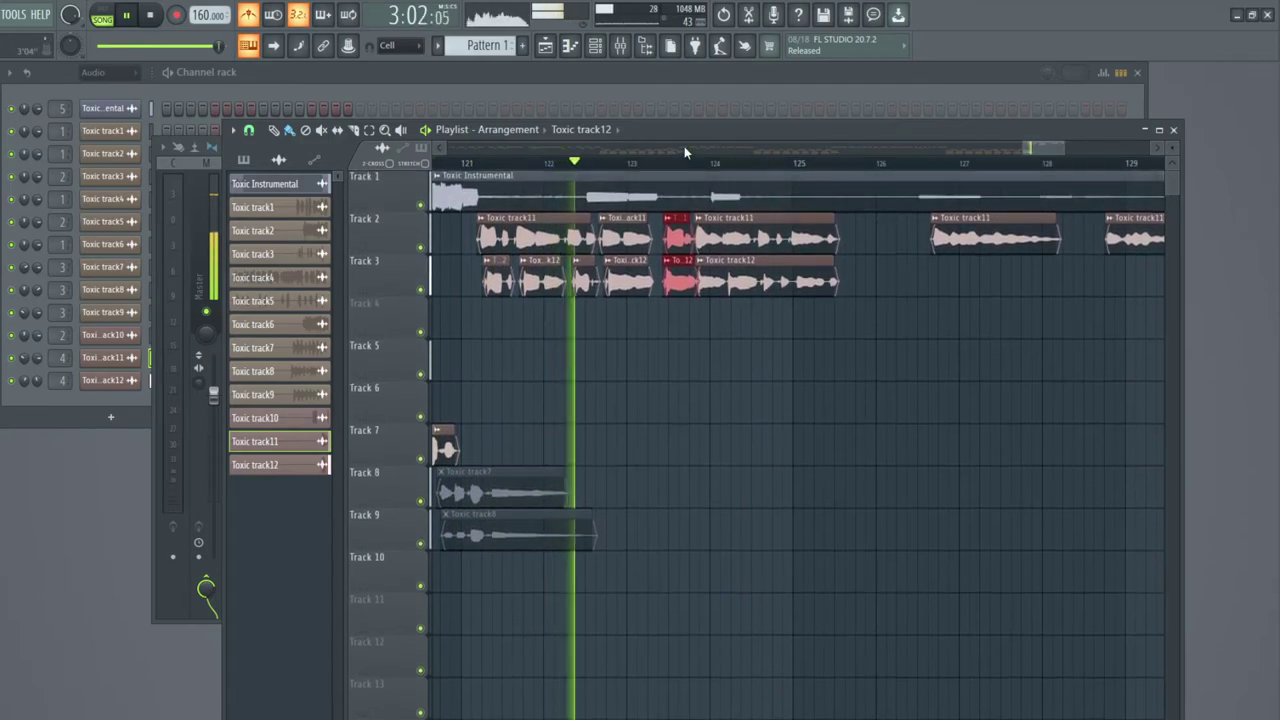
{"action": "scroll", "coordinate": [686, 155], "scroll_direction": "up", "scroll_amount": 3}
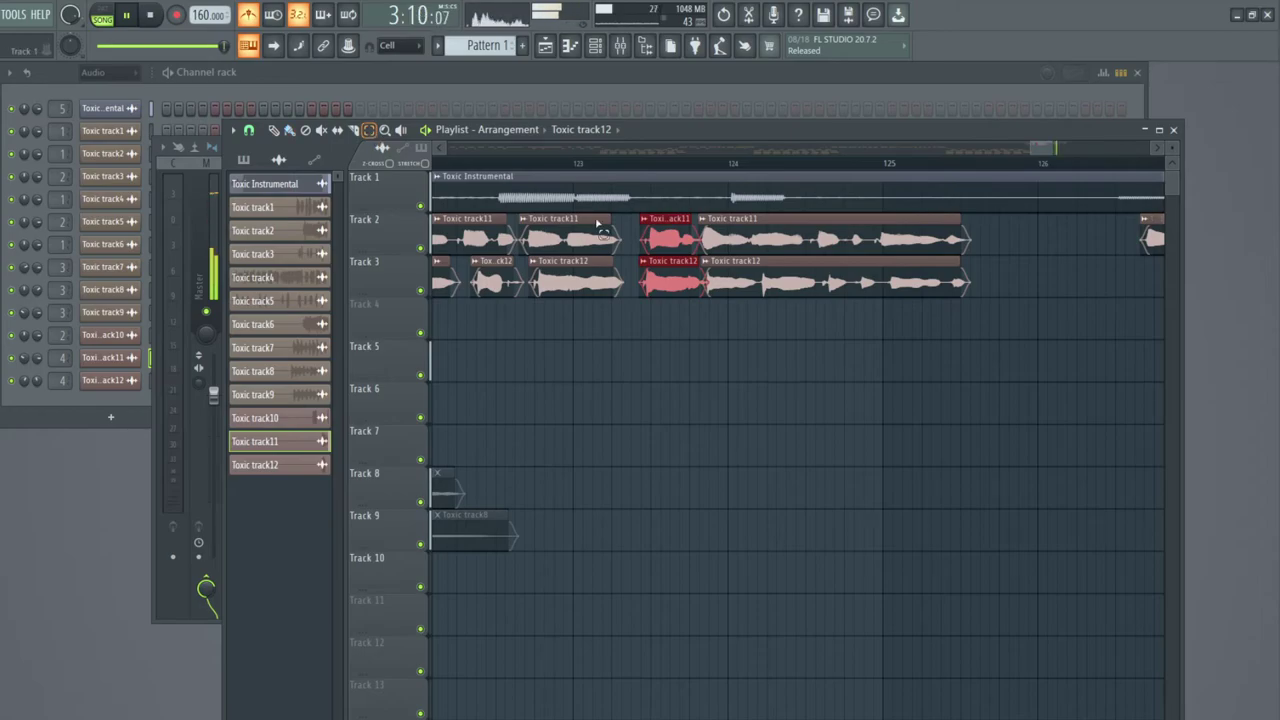
{"action": "left_click", "coordinate": [728, 233]}
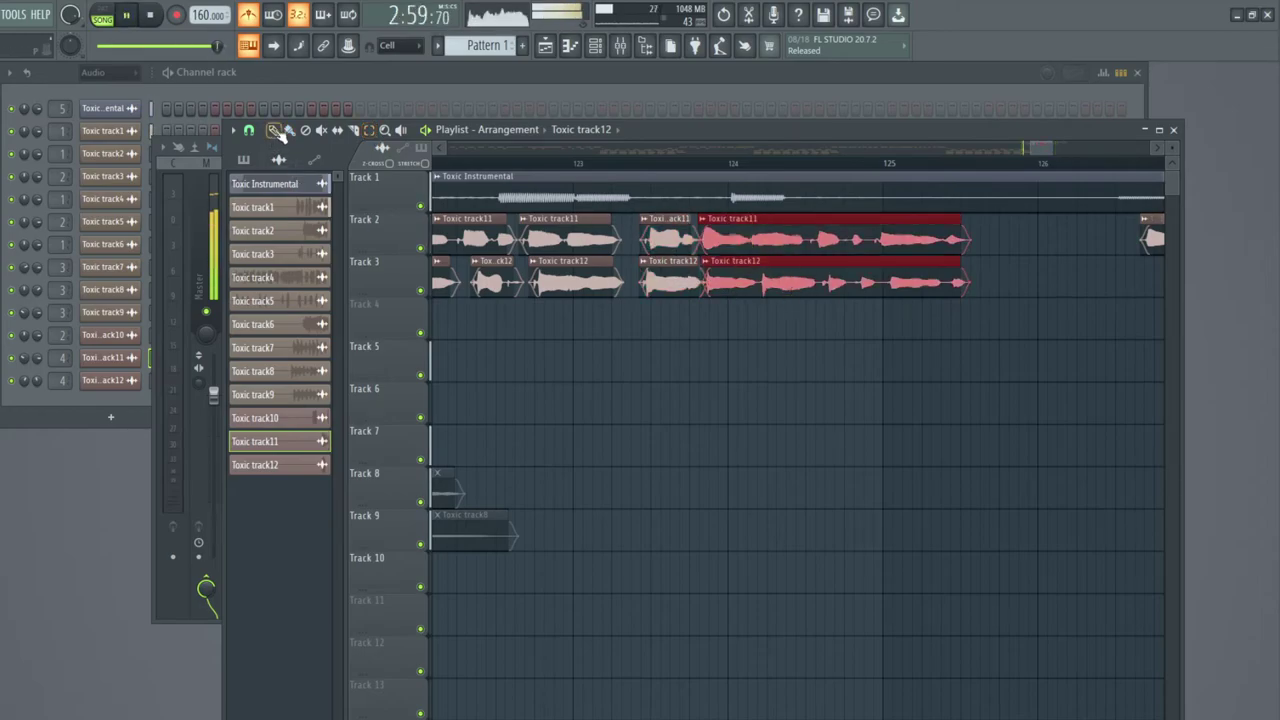
{"action": "left_click_drag", "start_coordinate": [787, 221], "coordinate": [793, 221]}
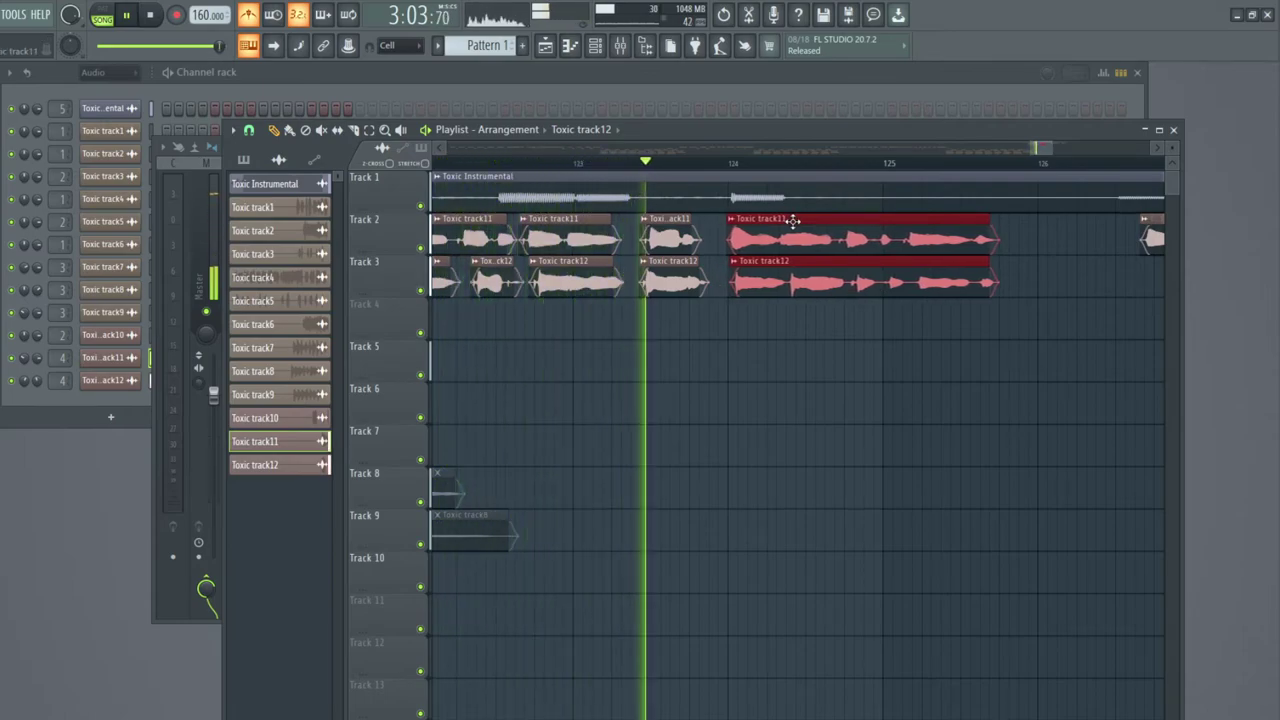
{"action": "left_click_drag", "start_coordinate": [792, 220], "coordinate": [796, 218]}
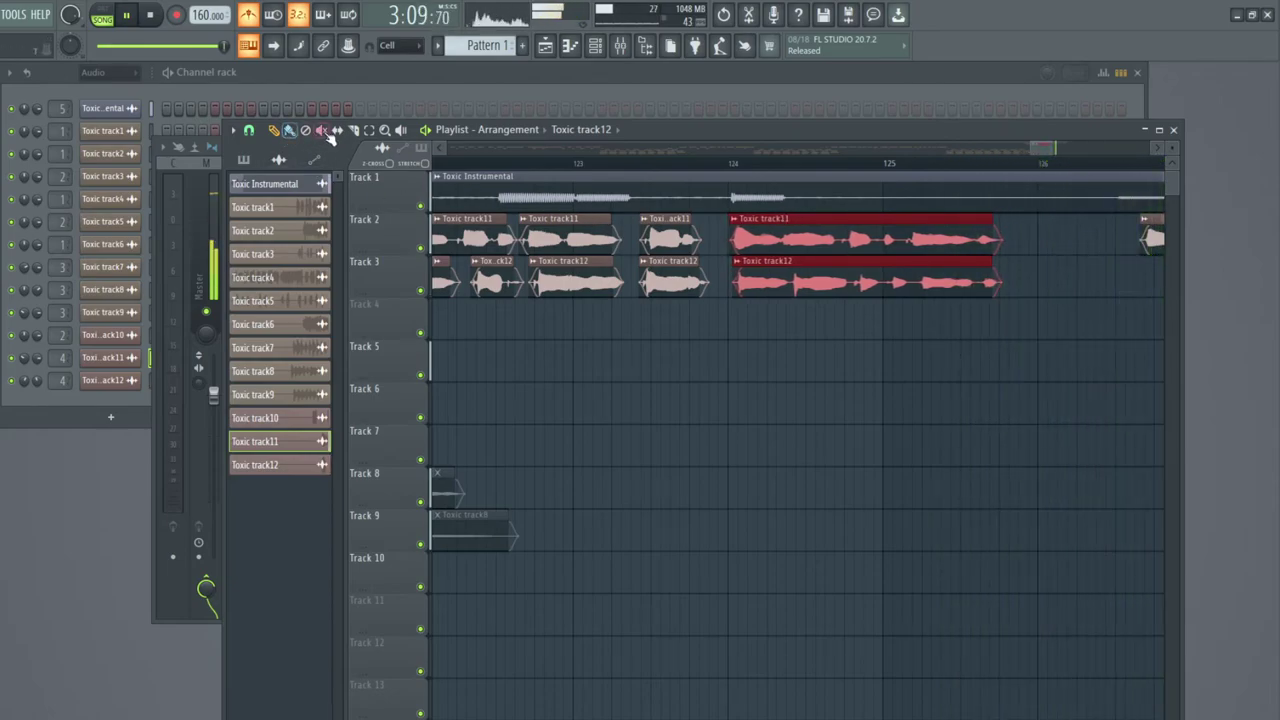
Shift the short Toxic track11 and Toxic track12 pair before bar 124 later, close to the long clips, and replay the passage.
{"action": "left_click_drag", "start_coordinate": [658, 238], "coordinate": [670, 278]}
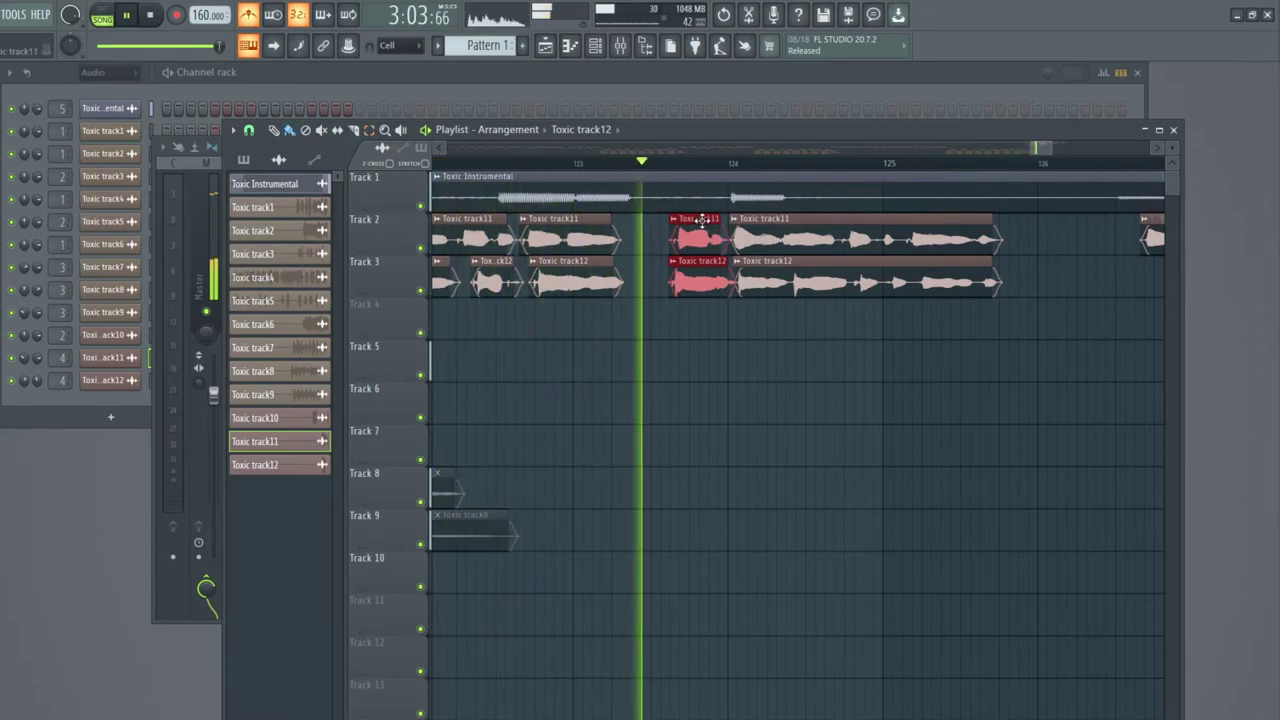
{"action": "left_click_drag", "start_coordinate": [703, 219], "coordinate": [693, 221]}
{"action": "key", "text": "space"}
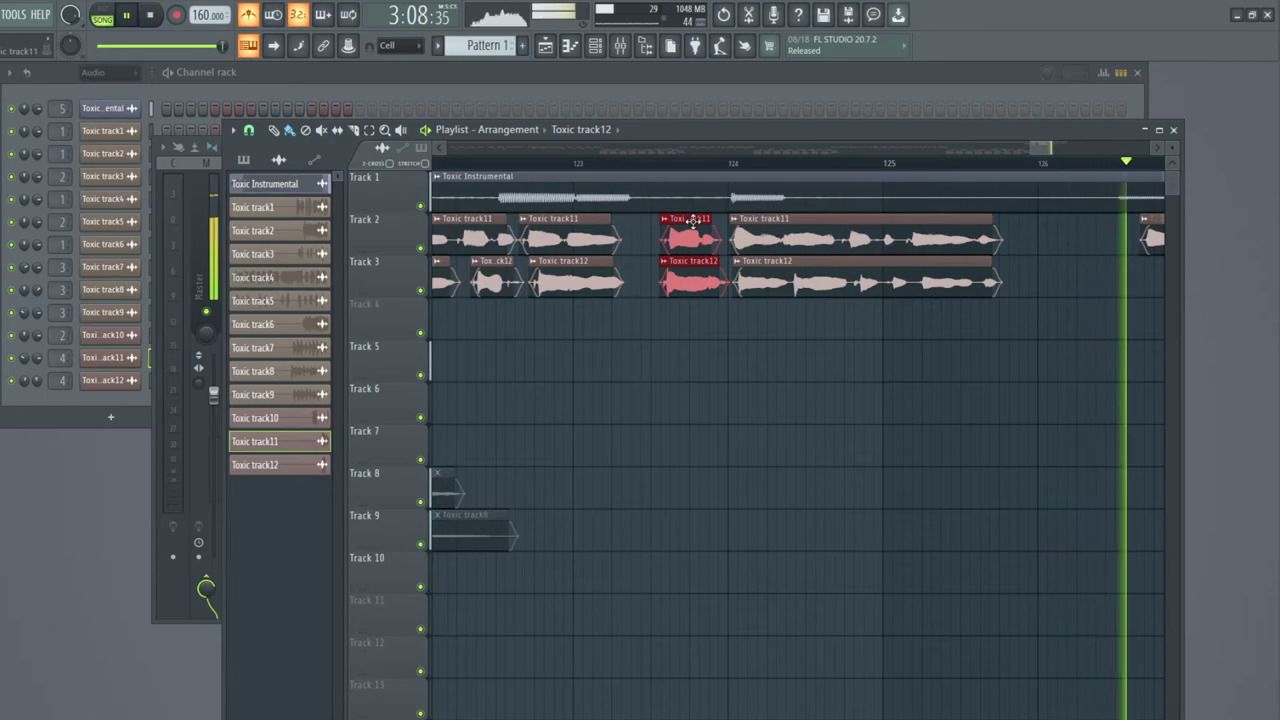
Select the long Toxic track11 and Toxic track12 pair again and nudge it earlier to start just before bar 124.
{"action": "left_click_drag", "start_coordinate": [777, 248], "coordinate": [834, 281]}
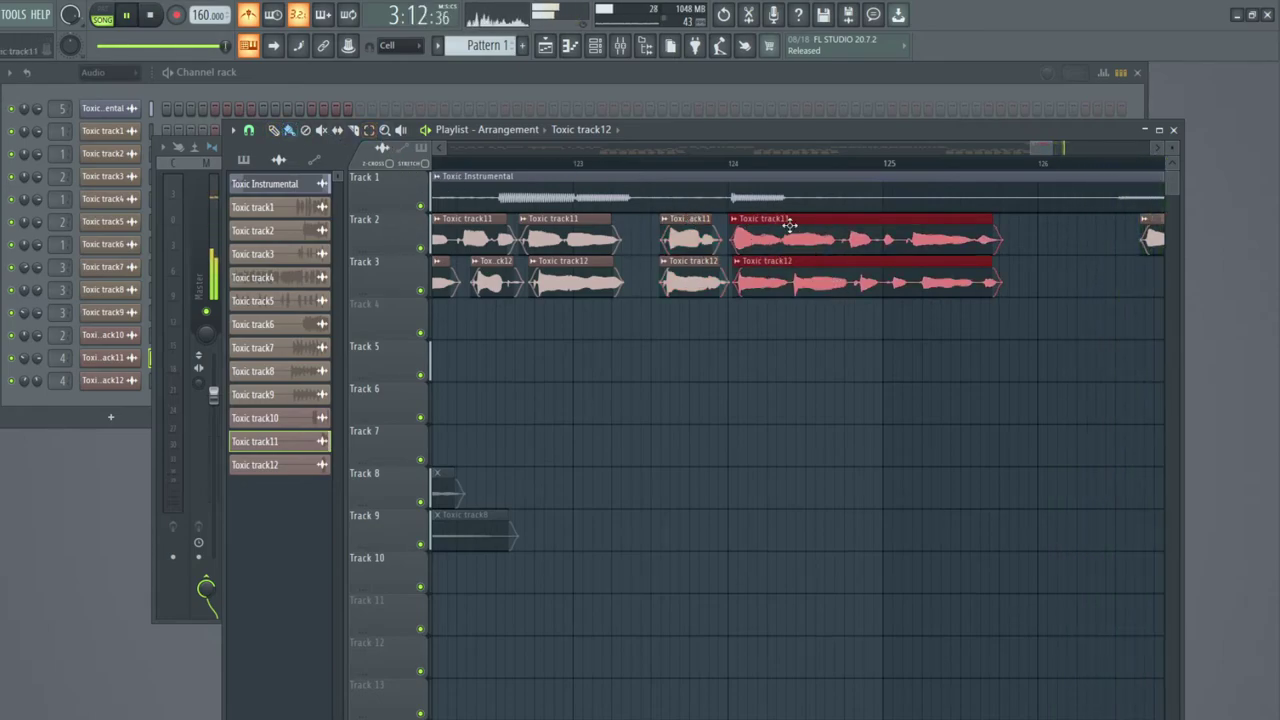
{"action": "left_click_drag", "start_coordinate": [837, 224], "coordinate": [834, 224]}
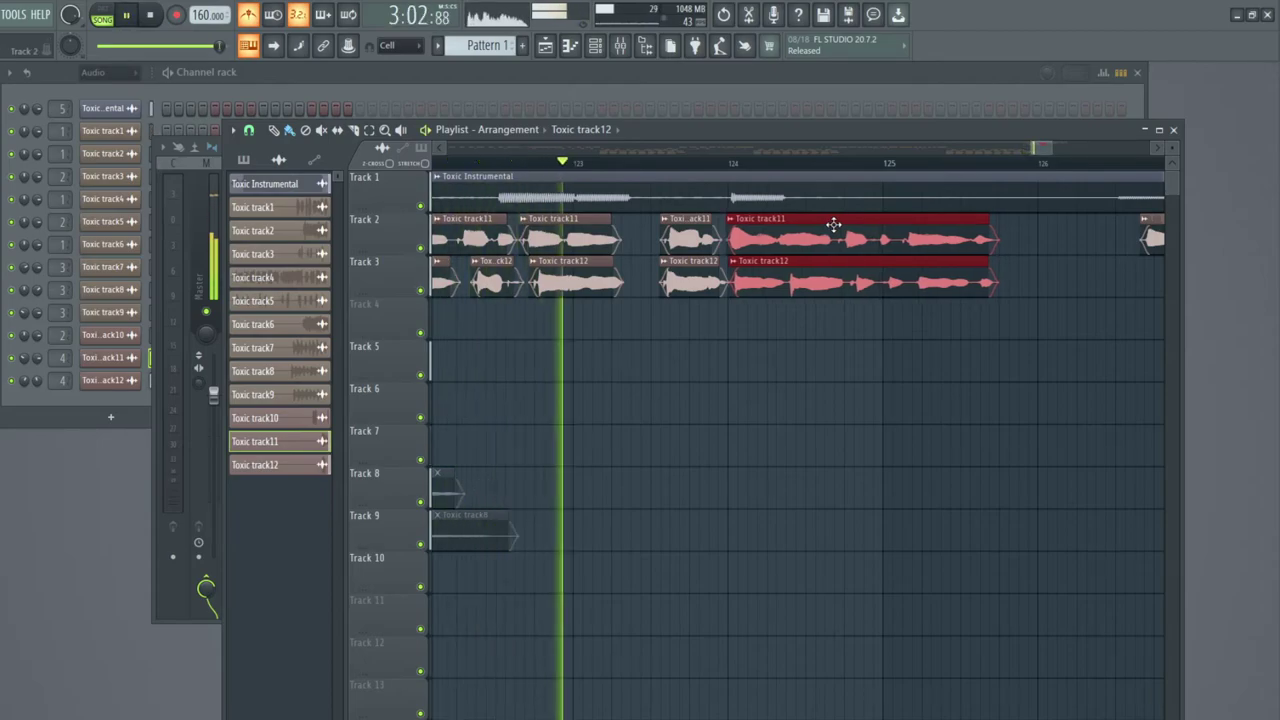
{"action": "left_click_drag", "start_coordinate": [833, 224], "coordinate": [830, 224]}
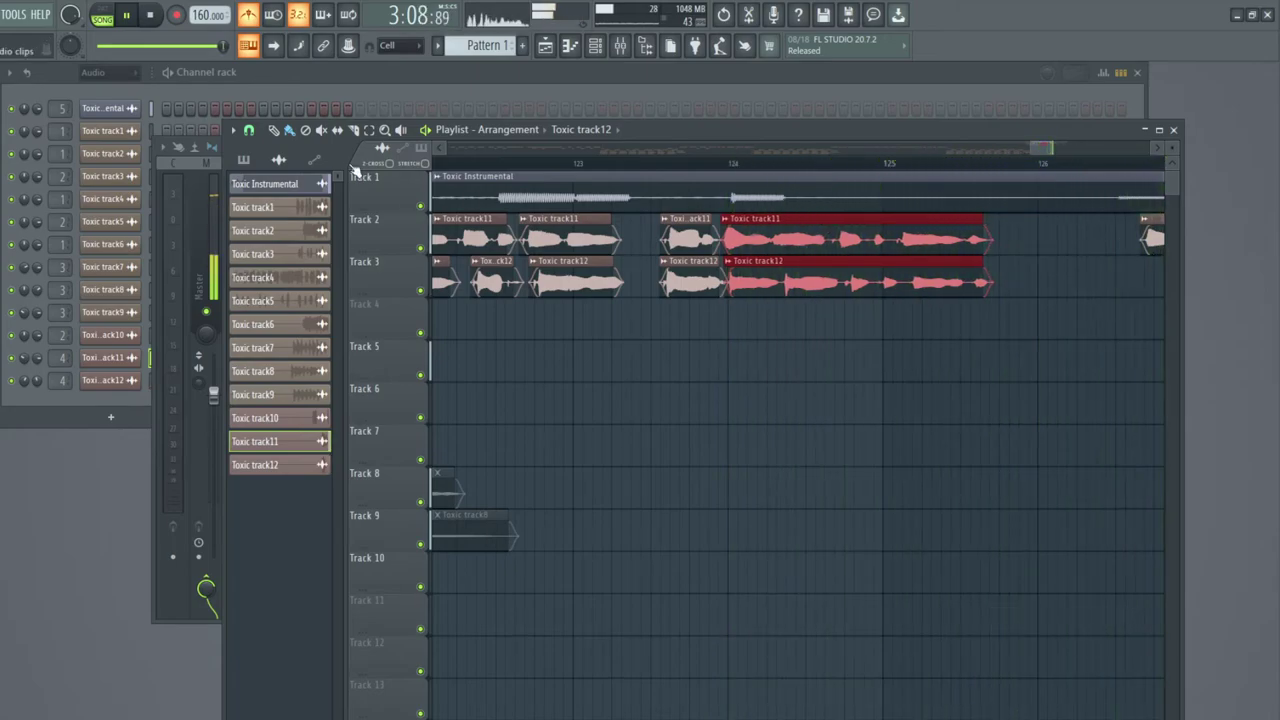
Delete the short Toxic track11 and Toxic track12 pair before bar 124 and extend the long clips' starts back over its place.
{"action": "left_click_drag", "start_coordinate": [704, 240], "coordinate": [719, 299]}
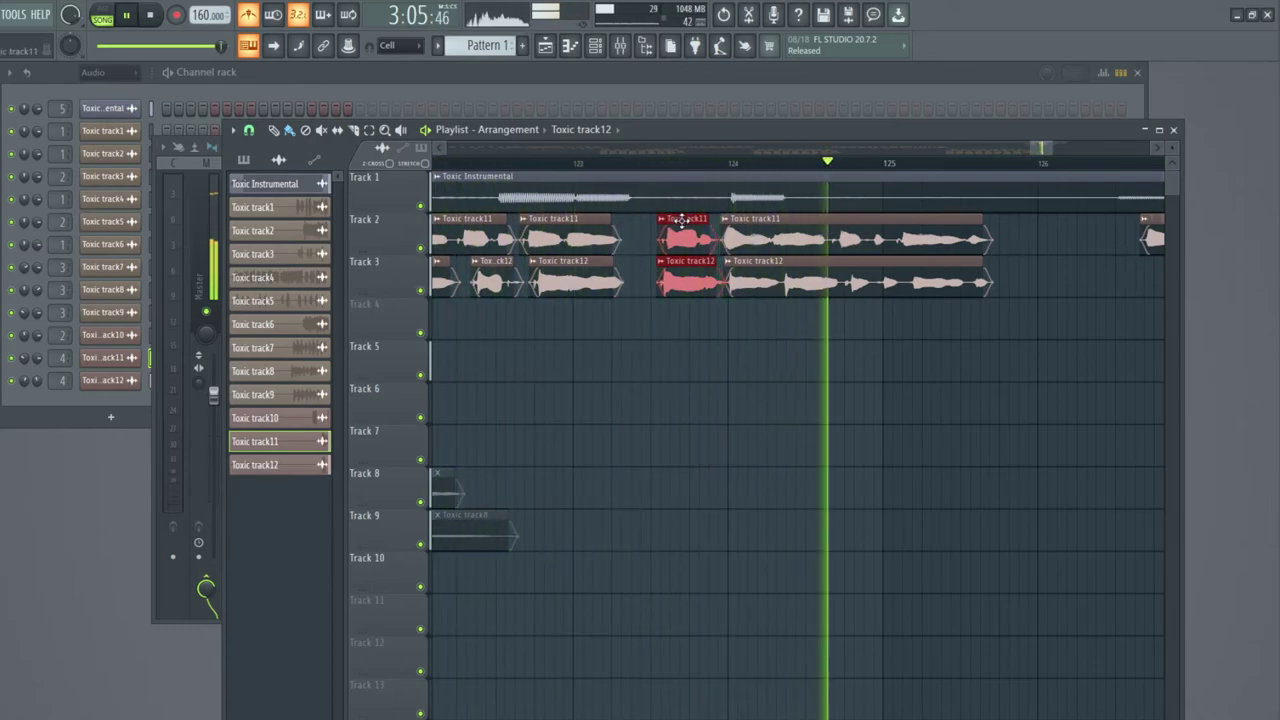
{"action": "key", "text": "Delete"}
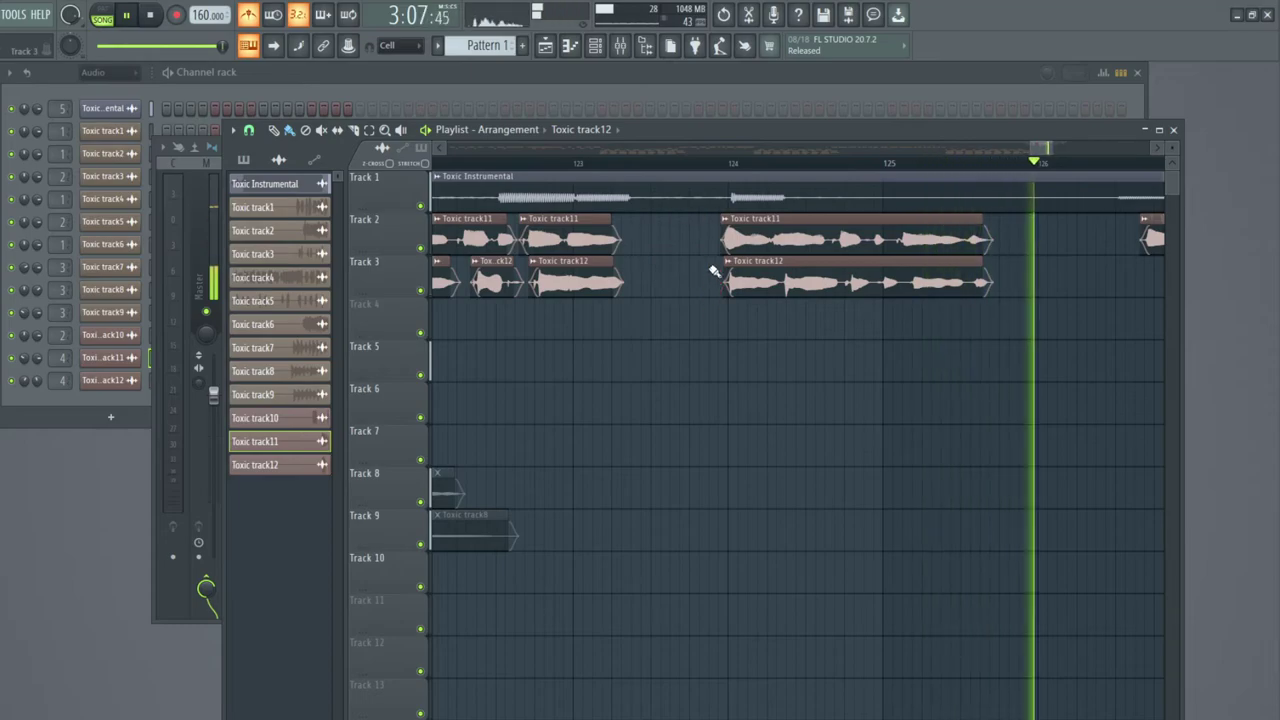
{"action": "left_click_drag", "start_coordinate": [723, 248], "coordinate": [651, 252]}
{"action": "left_click_drag", "start_coordinate": [729, 290], "coordinate": [642, 293]}
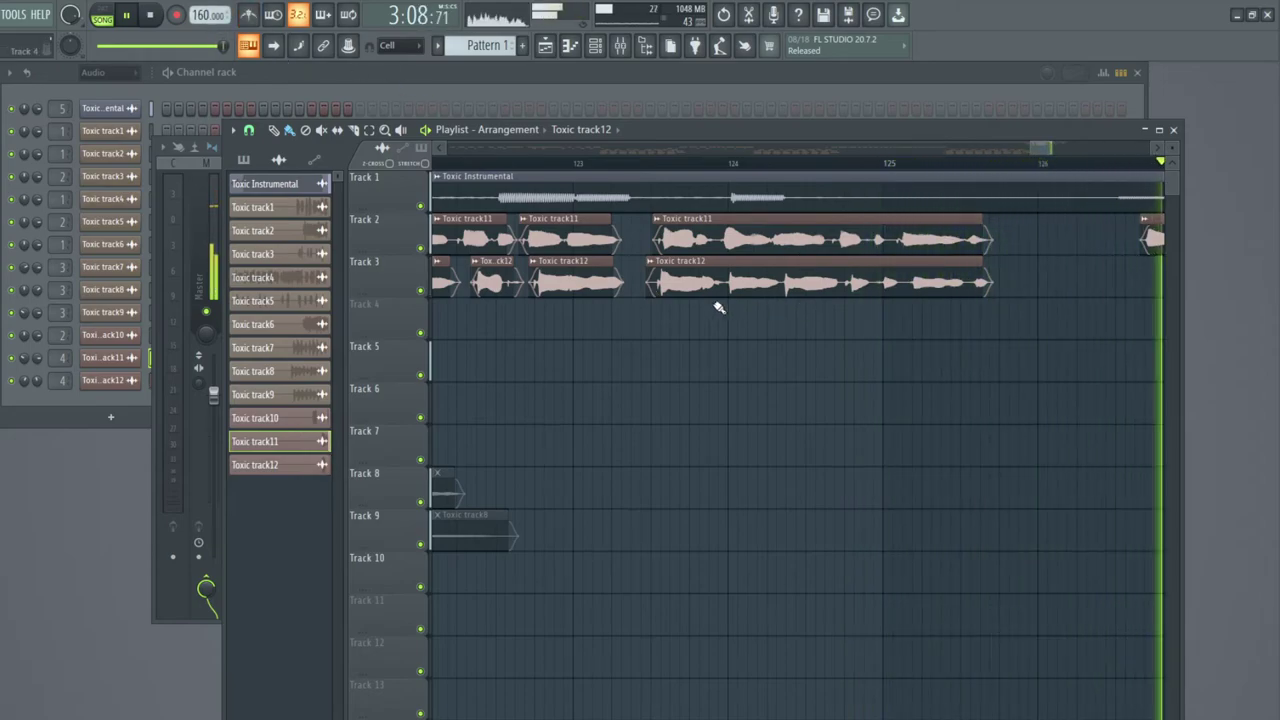
Trim the starts and ends of the long Toxic track11 and Toxic track12 clips so their edges line up.
{"action": "left_click_drag", "start_coordinate": [647, 292], "coordinate": [655, 251]}
{"action": "left_click", "coordinate": [981, 262]}
{"action": "left_click_drag", "start_coordinate": [983, 264], "coordinate": [976, 226]}
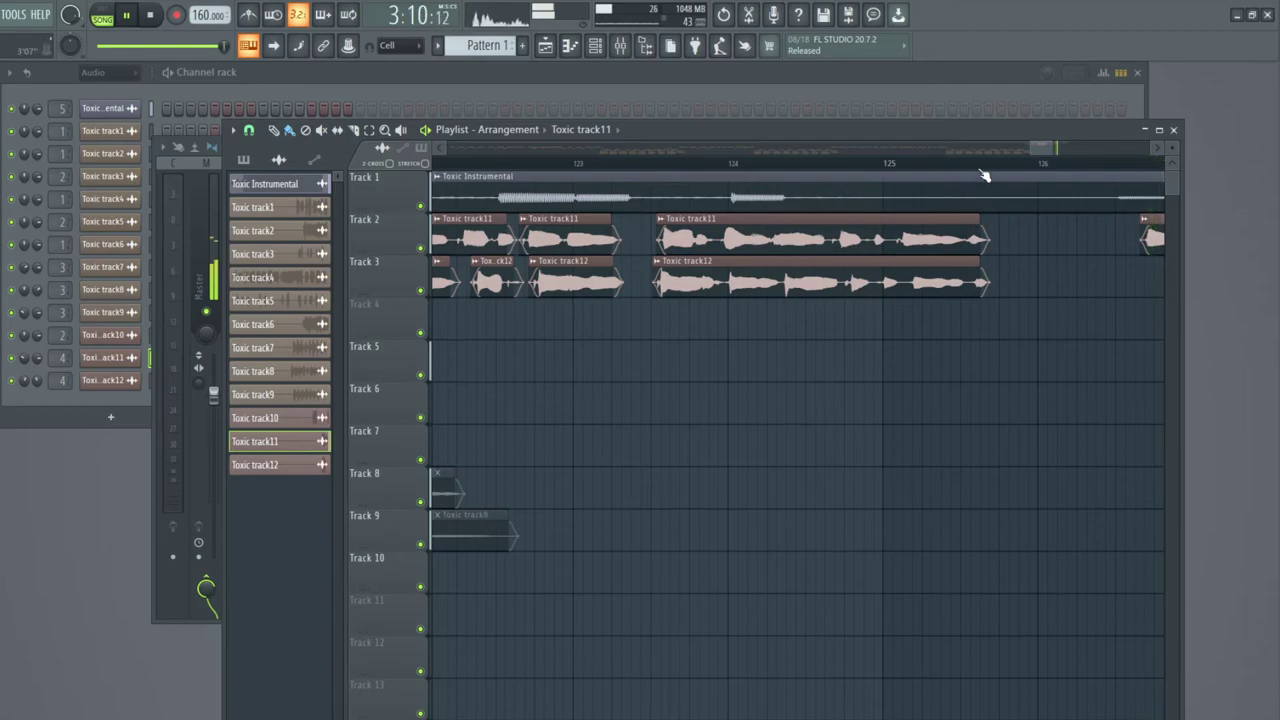
Replay the song from about bar 104 and open the JJP-Vocals plugin on the Verse mixer track.
{"action": "scroll", "coordinate": [984, 176], "scroll_direction": "down", "scroll_amount": 4}
{"action": "scroll", "coordinate": [984, 176], "scroll_direction": "down", "scroll_amount": 2}
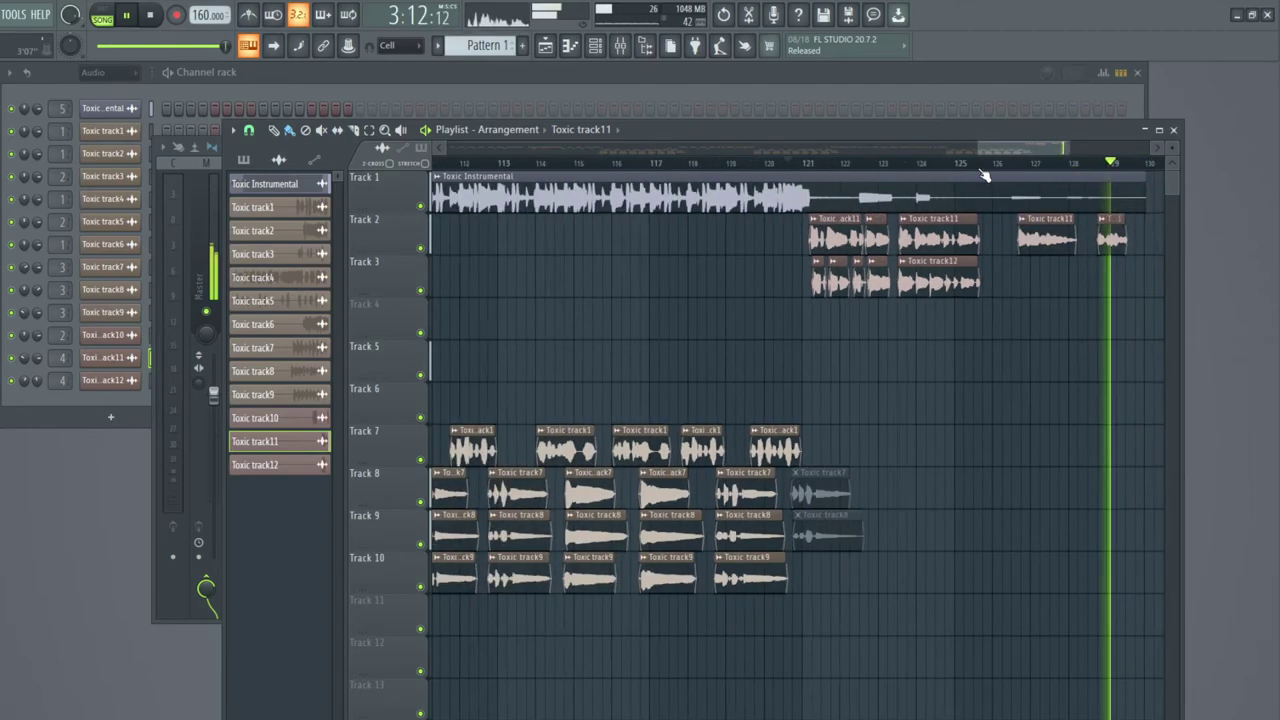
{"action": "scroll", "coordinate": [984, 176], "scroll_direction": "down", "scroll_amount": 3}
{"action": "left_click", "coordinate": [548, 165]}
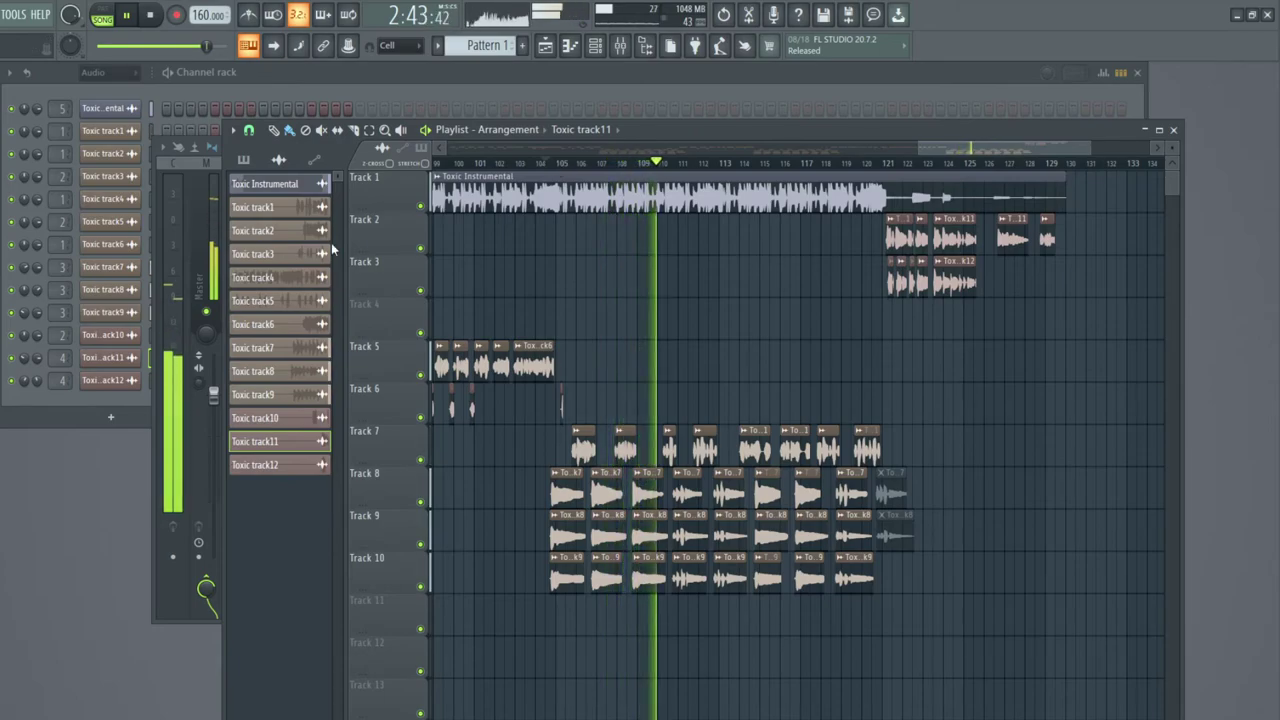
{"action": "left_click", "coordinate": [198, 195]}
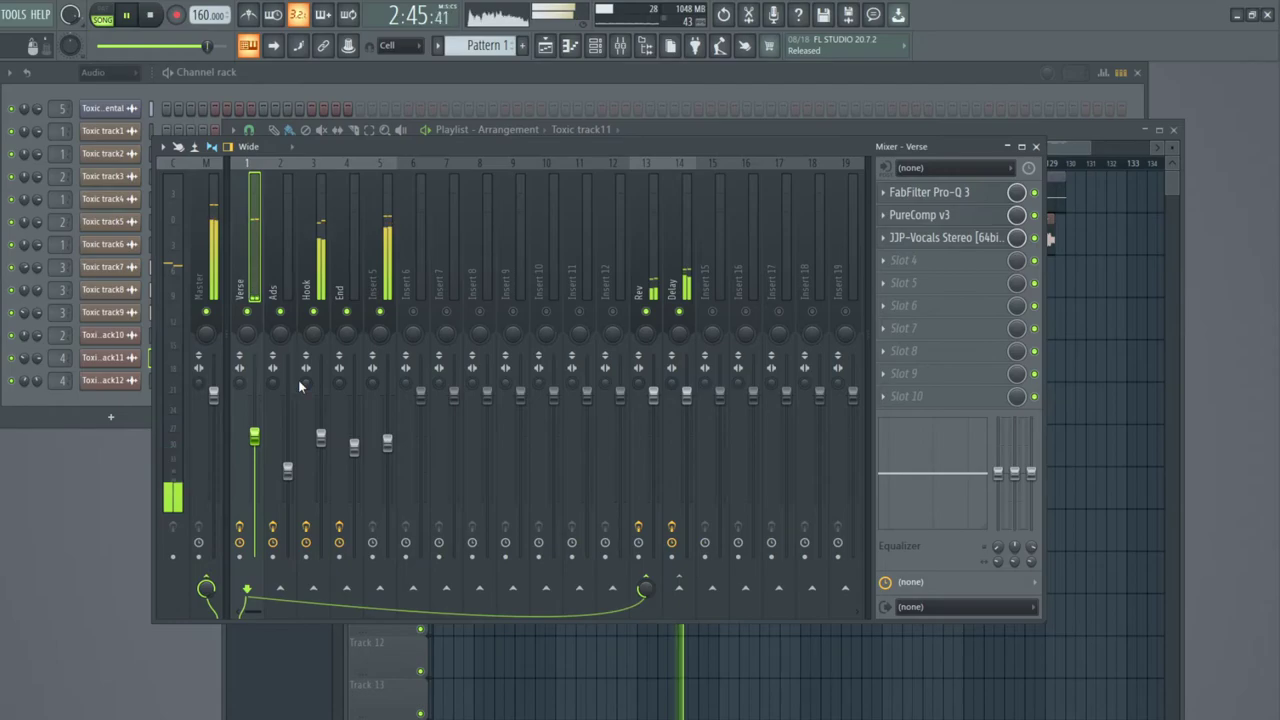
{"action": "left_click", "coordinate": [950, 238]}
Adjust the Presence fader in JJP-Vocals, raise the Attitude fader and raise the Master fader slightly.
{"action": "left_click_drag", "start_coordinate": [762, 350], "coordinate": [760, 362]}
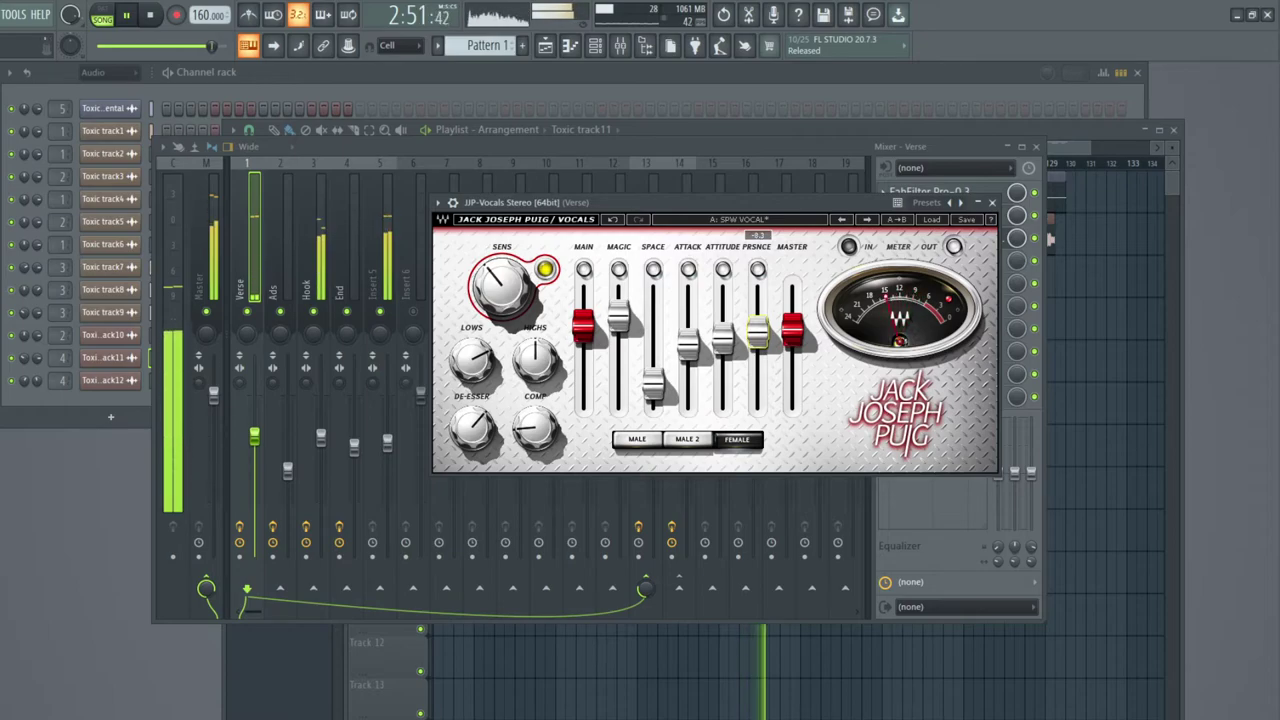
{"action": "left_click_drag", "start_coordinate": [723, 340], "coordinate": [723, 325]}
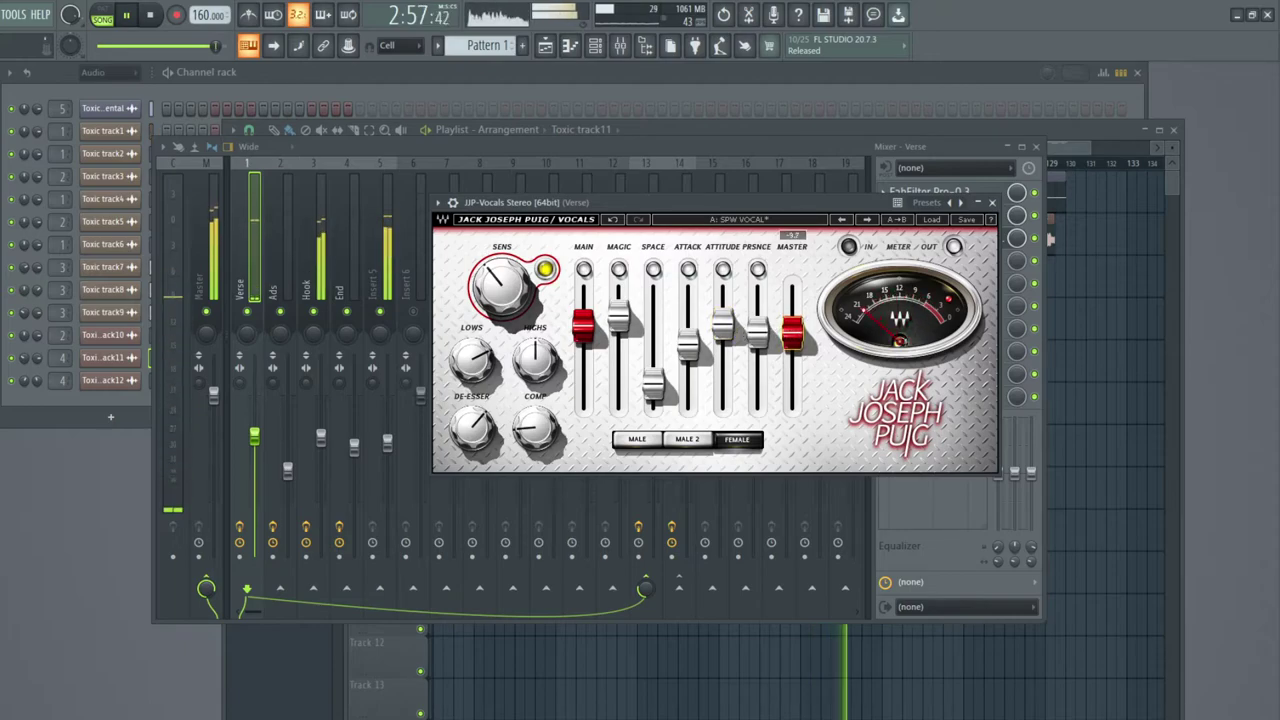
{"action": "left_click_drag", "start_coordinate": [792, 333], "coordinate": [792, 329]}
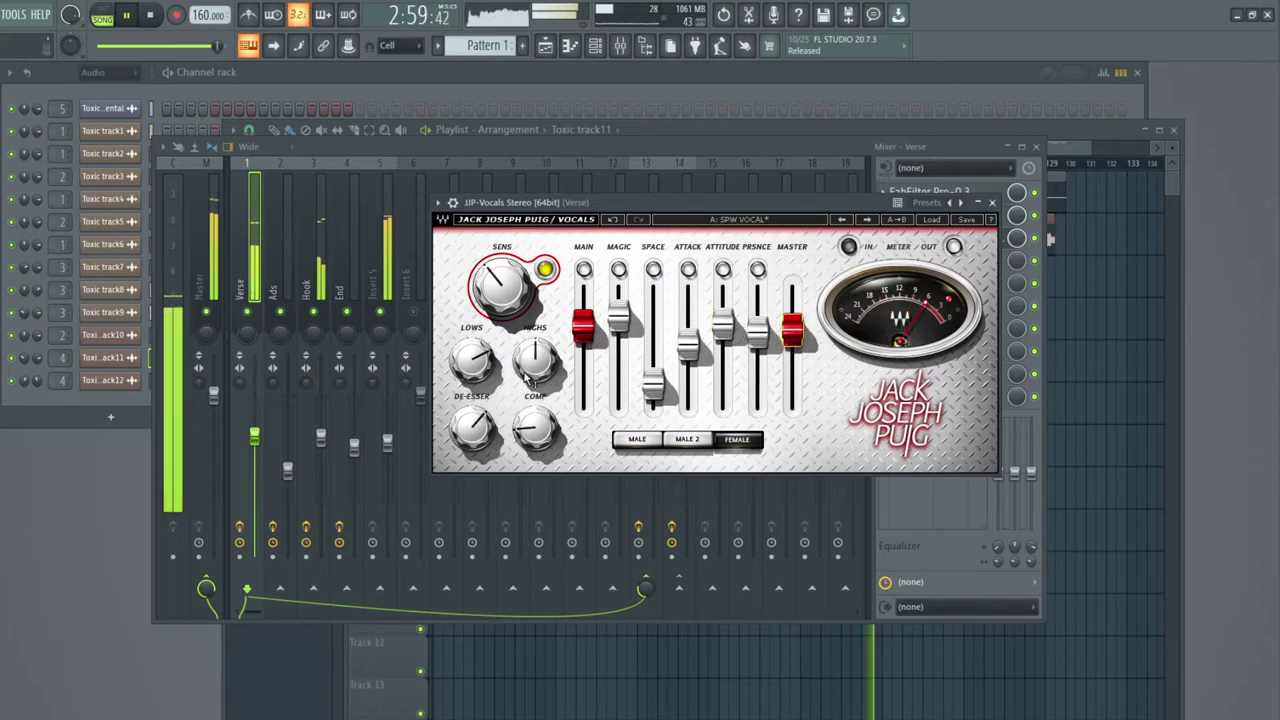
Reduce the JJP-Vocals Lows to 5.8 and adjust the De-Esser and Comp amounts while replaying the verse vocal.
{"action": "left_click_drag", "start_coordinate": [472, 360], "coordinate": [472, 368]}
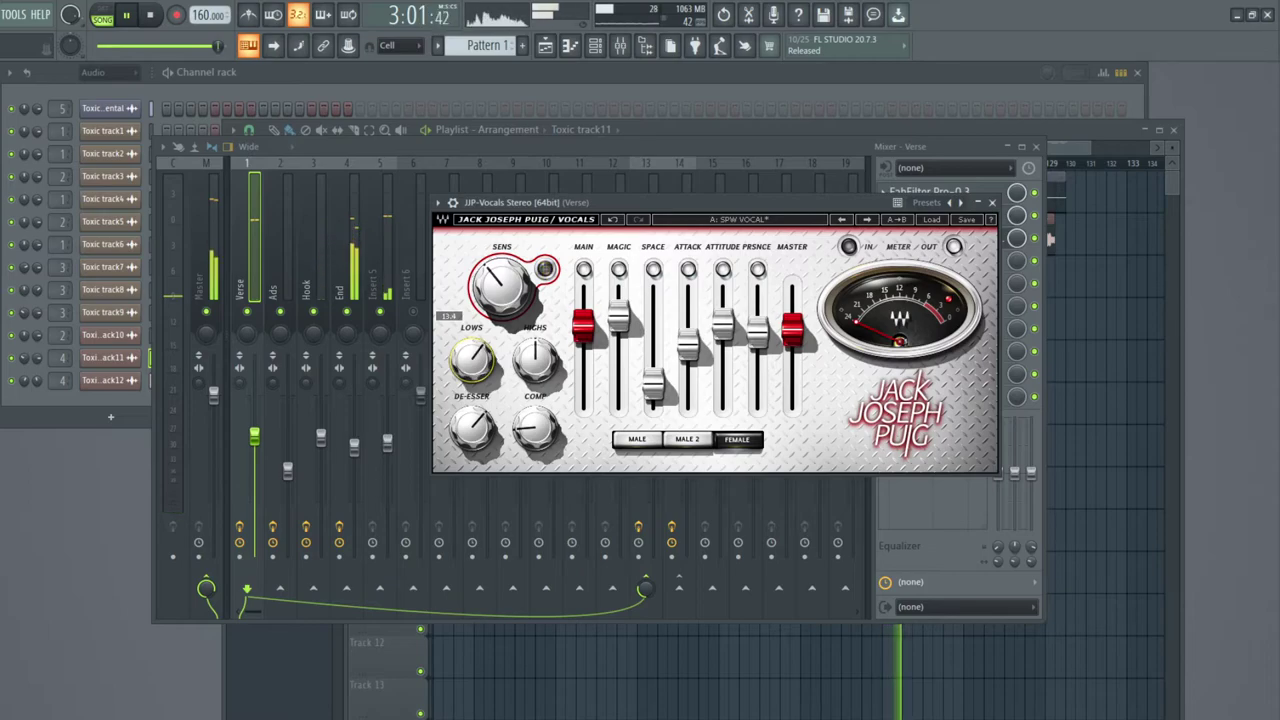
{"action": "key", "text": "space"}
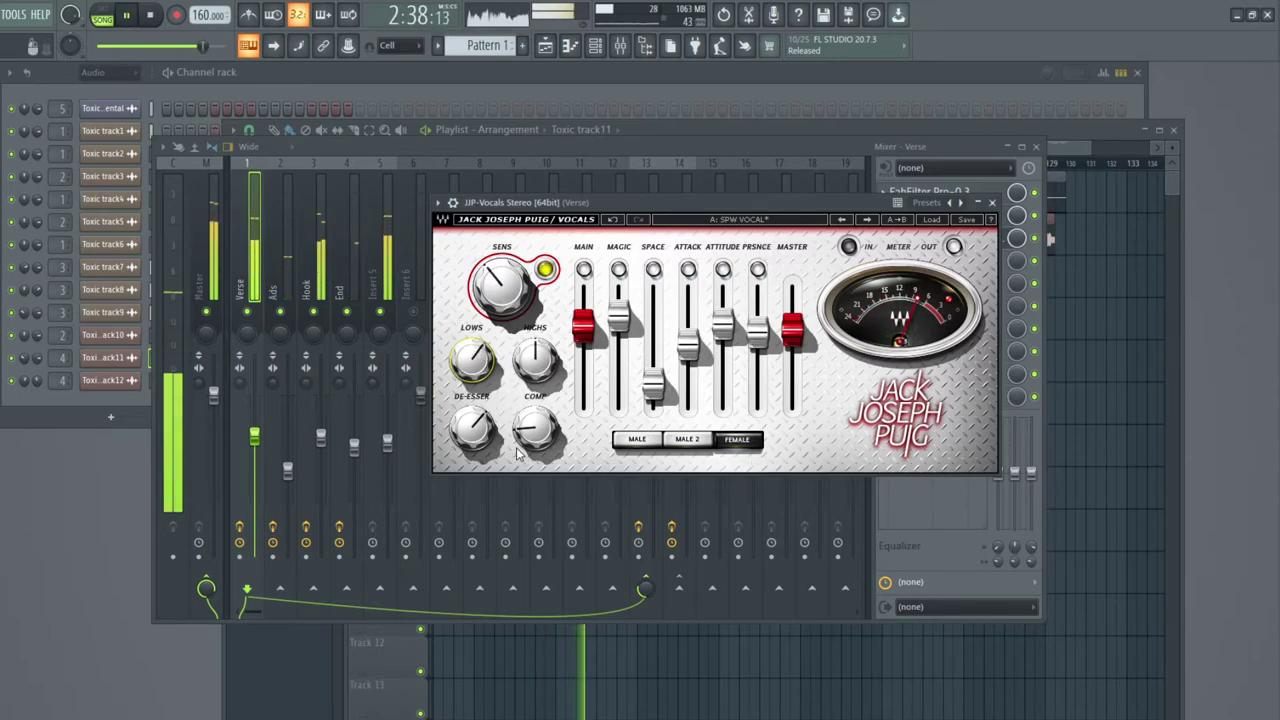
{"action": "left_click_drag", "start_coordinate": [473, 431], "coordinate": [536, 418]}
{"action": "left_click_drag", "start_coordinate": [473, 361], "coordinate": [473, 369]}
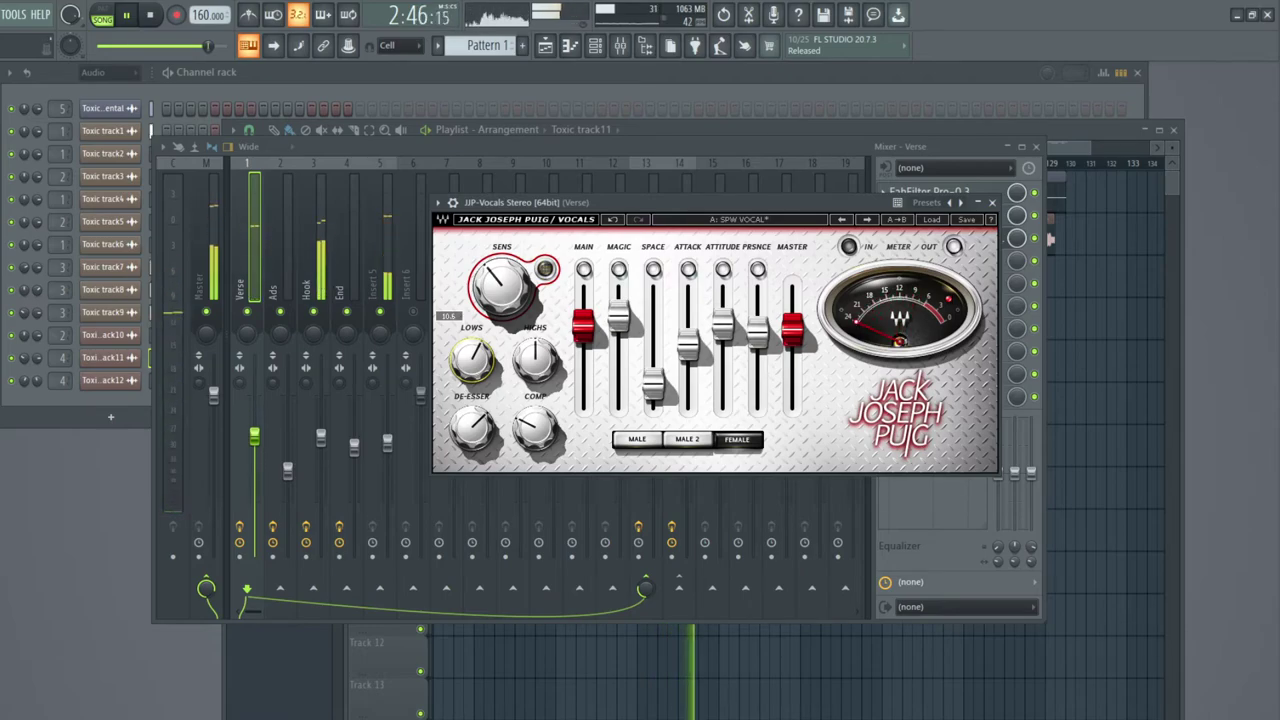
{"action": "left_click_drag", "start_coordinate": [473, 361], "coordinate": [473, 355]}
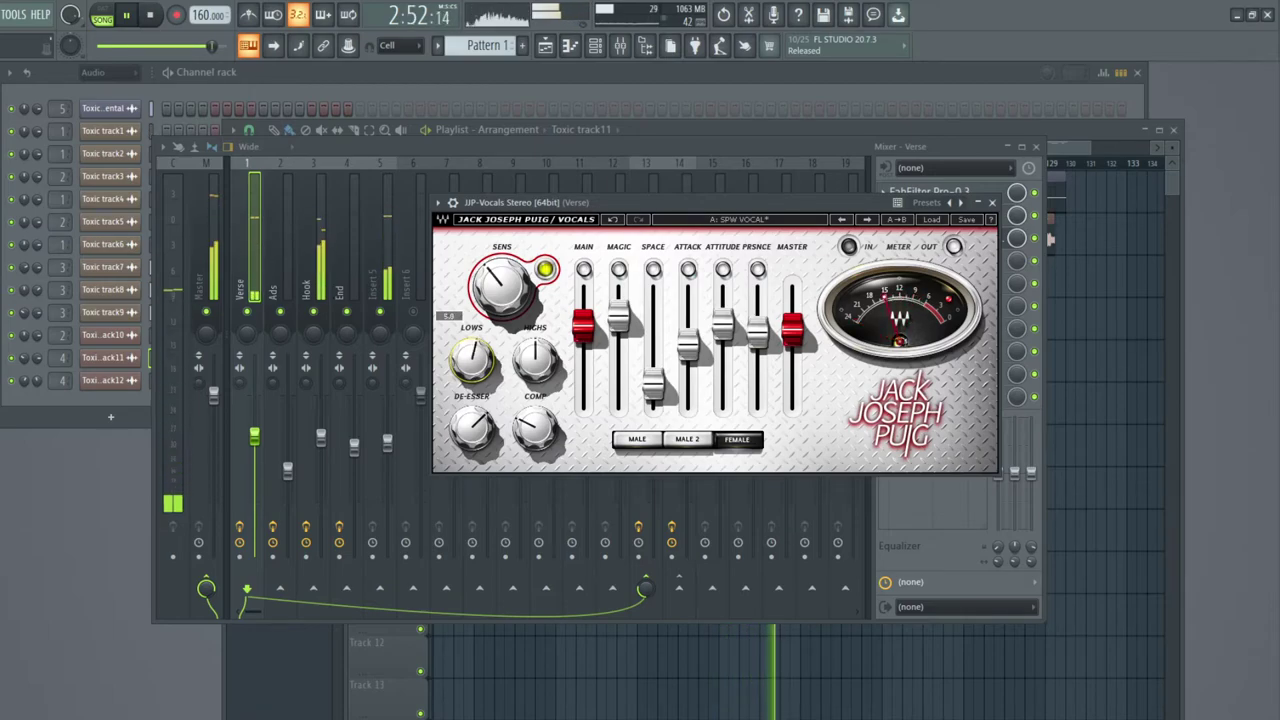
{"action": "left_click_drag", "start_coordinate": [482, 433], "coordinate": [482, 417]}
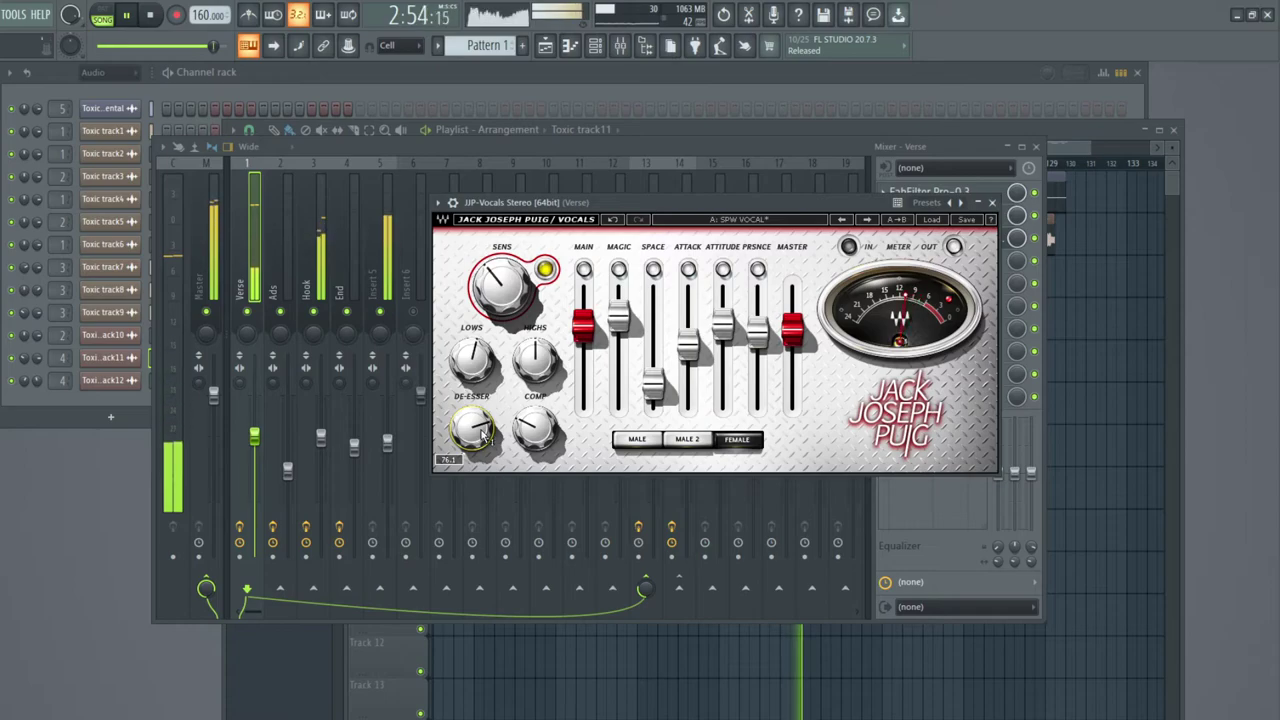
Set Comp to mid-travel, readjust the Highs and De-Esser, raise the Space fader, and set Lows to 13.6.
{"action": "left_click_drag", "start_coordinate": [537, 430], "coordinate": [537, 396]}
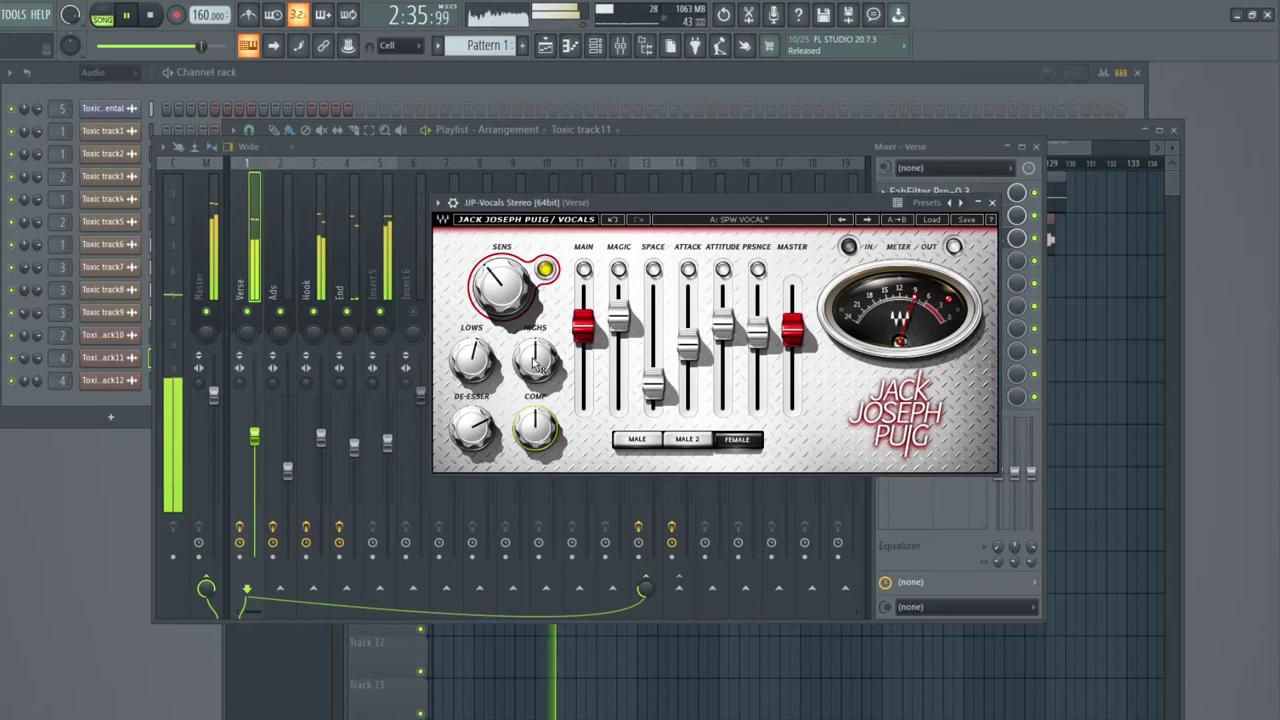
{"action": "left_click_drag", "start_coordinate": [535, 365], "coordinate": [535, 360]}
{"action": "left_click_drag", "start_coordinate": [471, 428], "coordinate": [471, 409]}
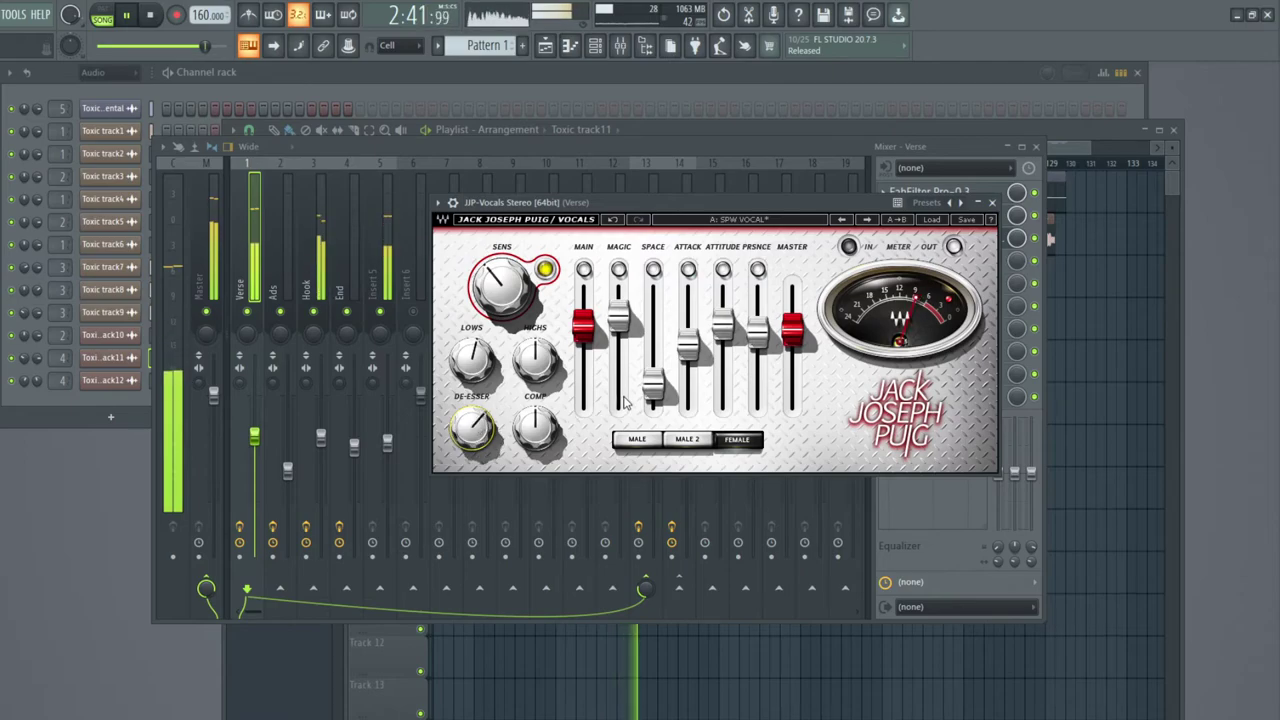
{"action": "left_click_drag", "start_coordinate": [652, 385], "coordinate": [658, 371]}
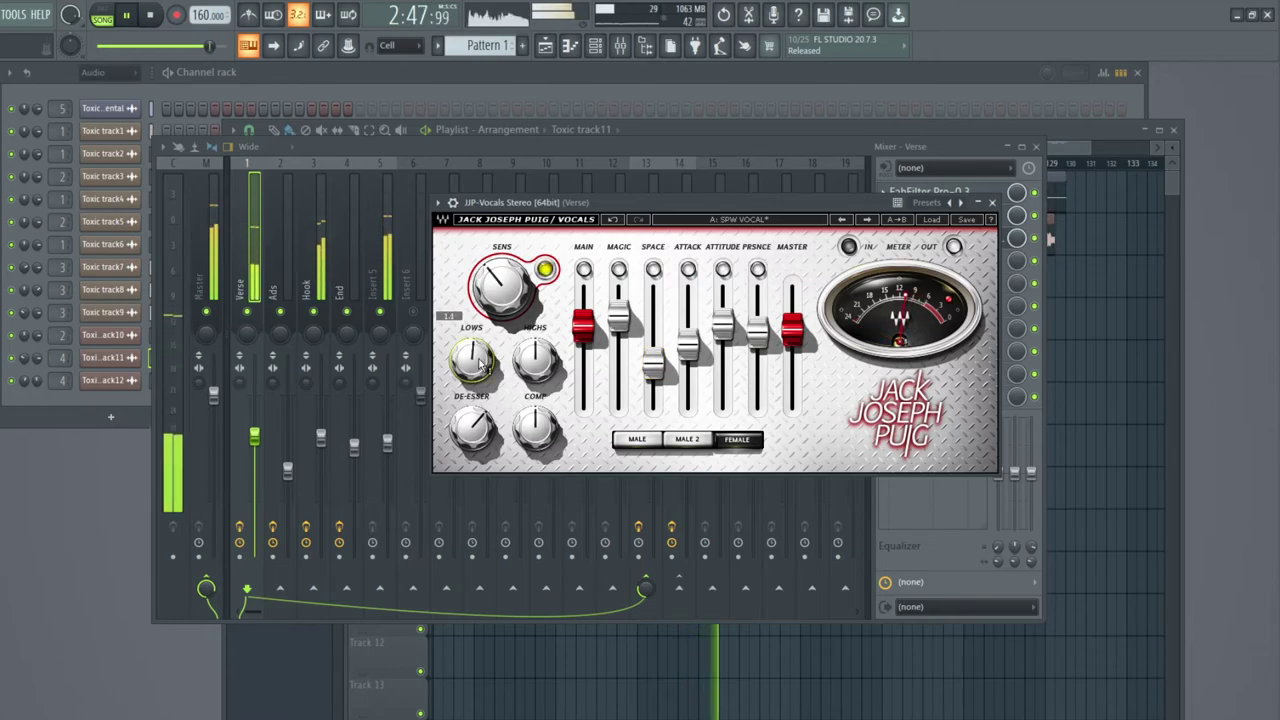
{"action": "left_click_drag", "start_coordinate": [472, 360], "coordinate": [472, 345]}
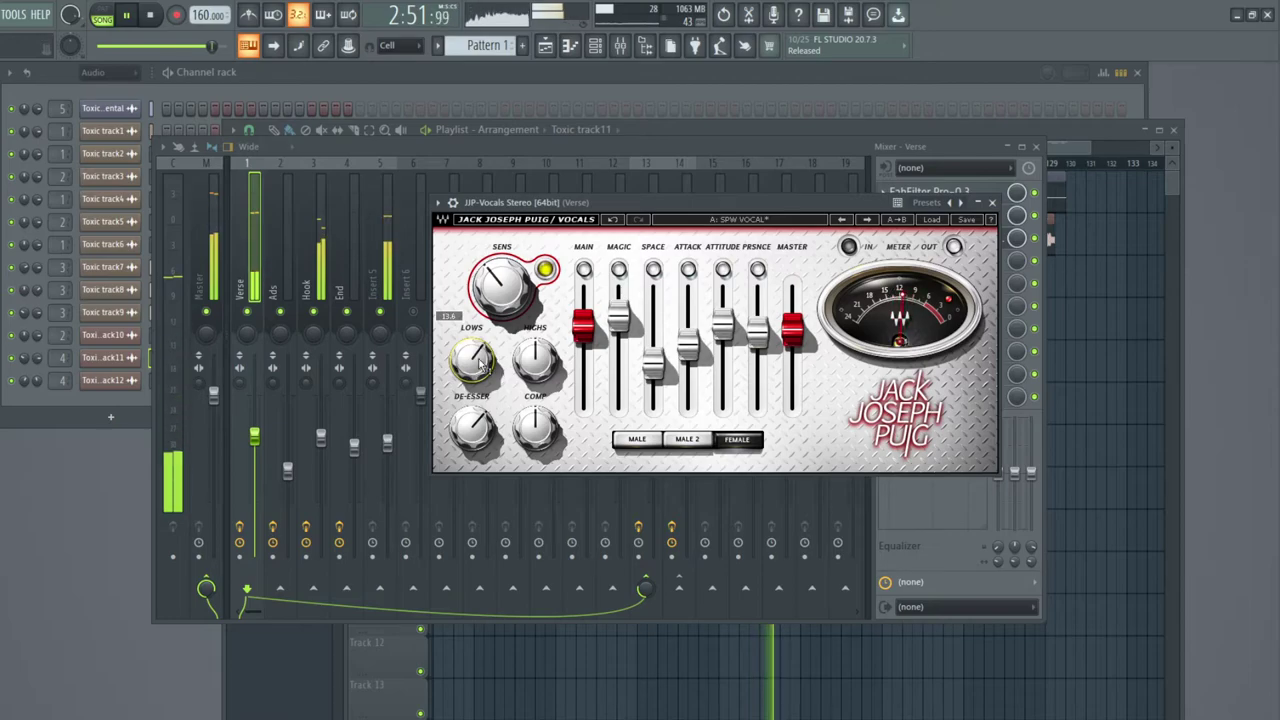
Lower the Magic fader slightly, raise the Presence and Attack faders, and compare Attitude lower before restoring its level.
{"action": "left_click_drag", "start_coordinate": [619, 316], "coordinate": [619, 321]}
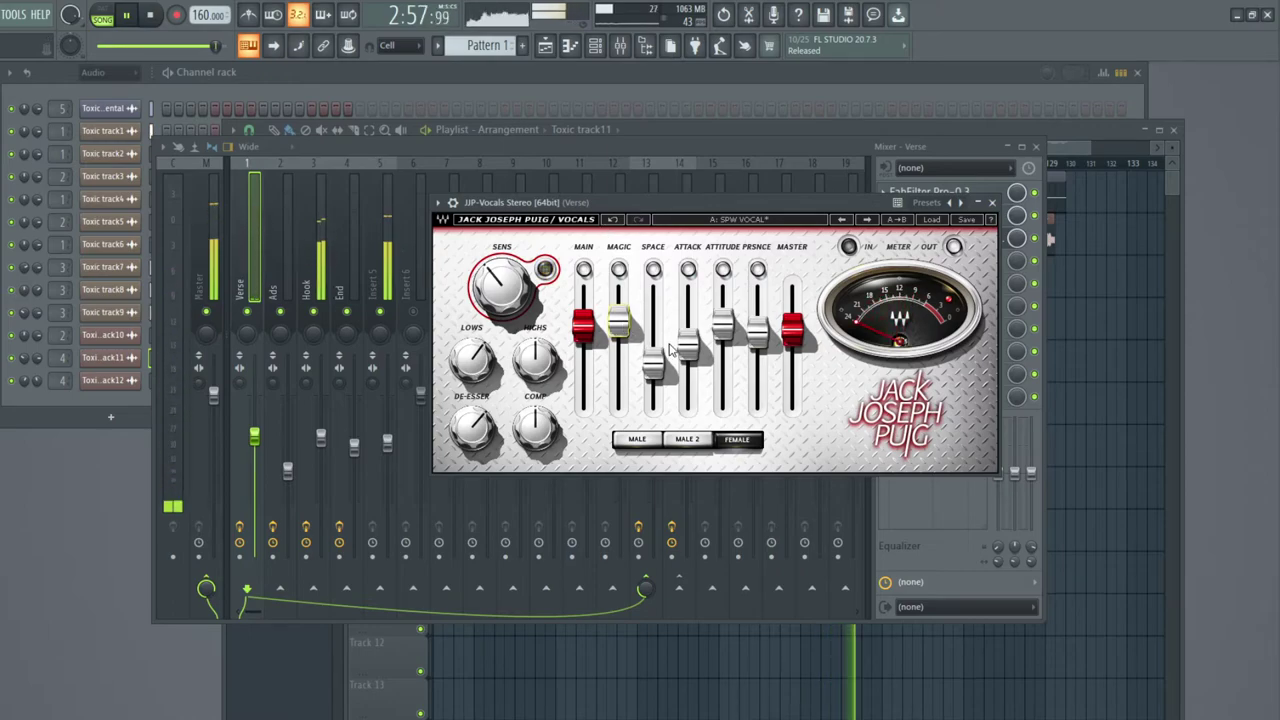
{"action": "left_click_drag", "start_coordinate": [762, 338], "coordinate": [762, 328]}
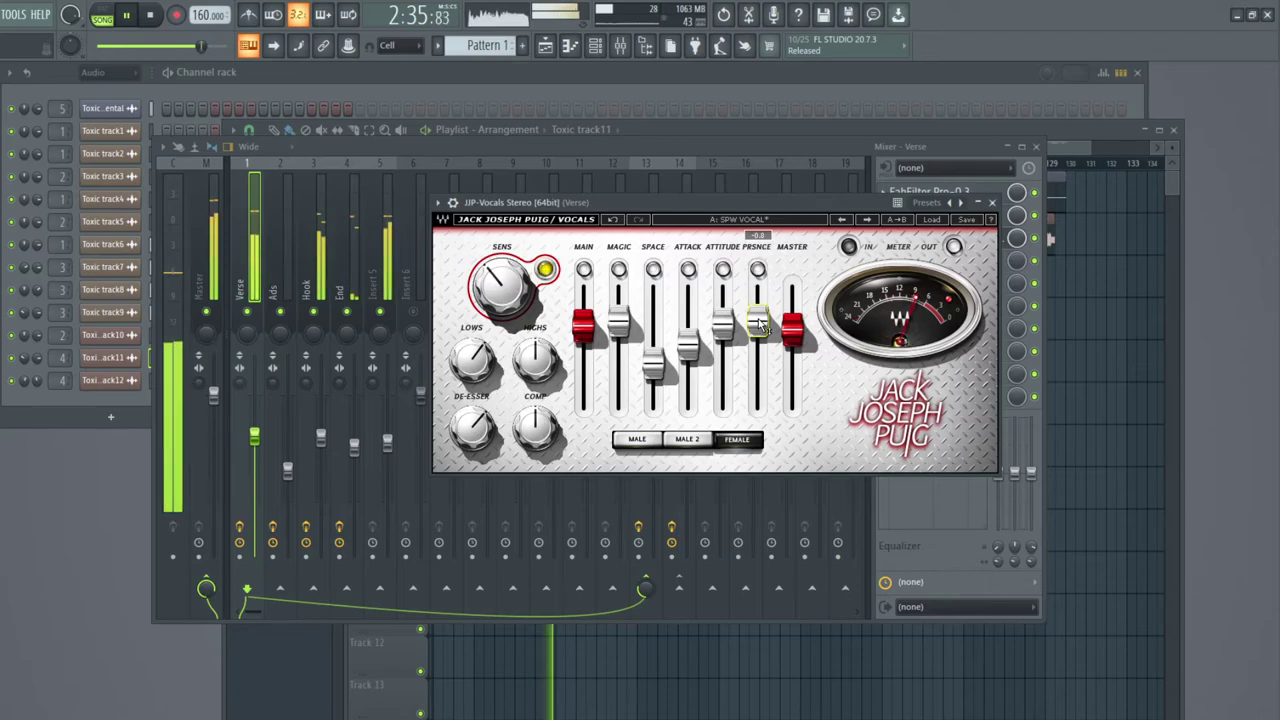
{"action": "left_click_drag", "start_coordinate": [686, 348], "coordinate": [724, 345]}
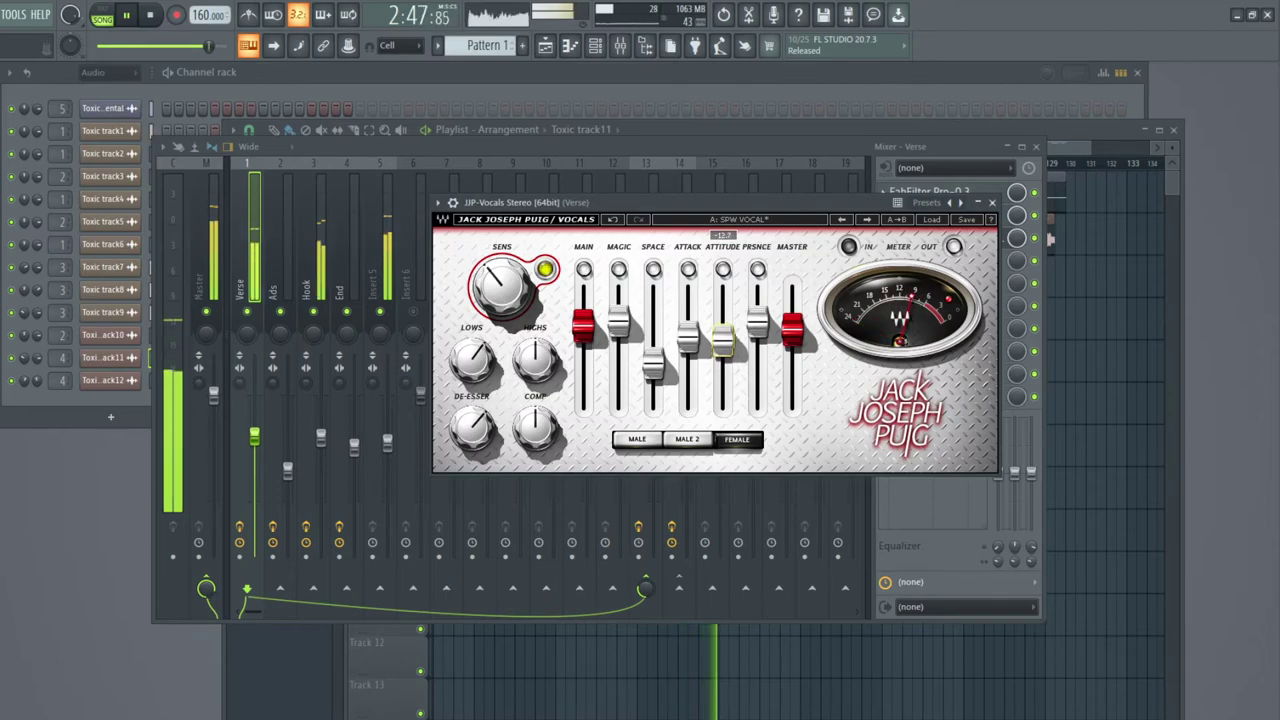
{"action": "left_click_drag", "start_coordinate": [722, 345], "coordinate": [722, 322]}
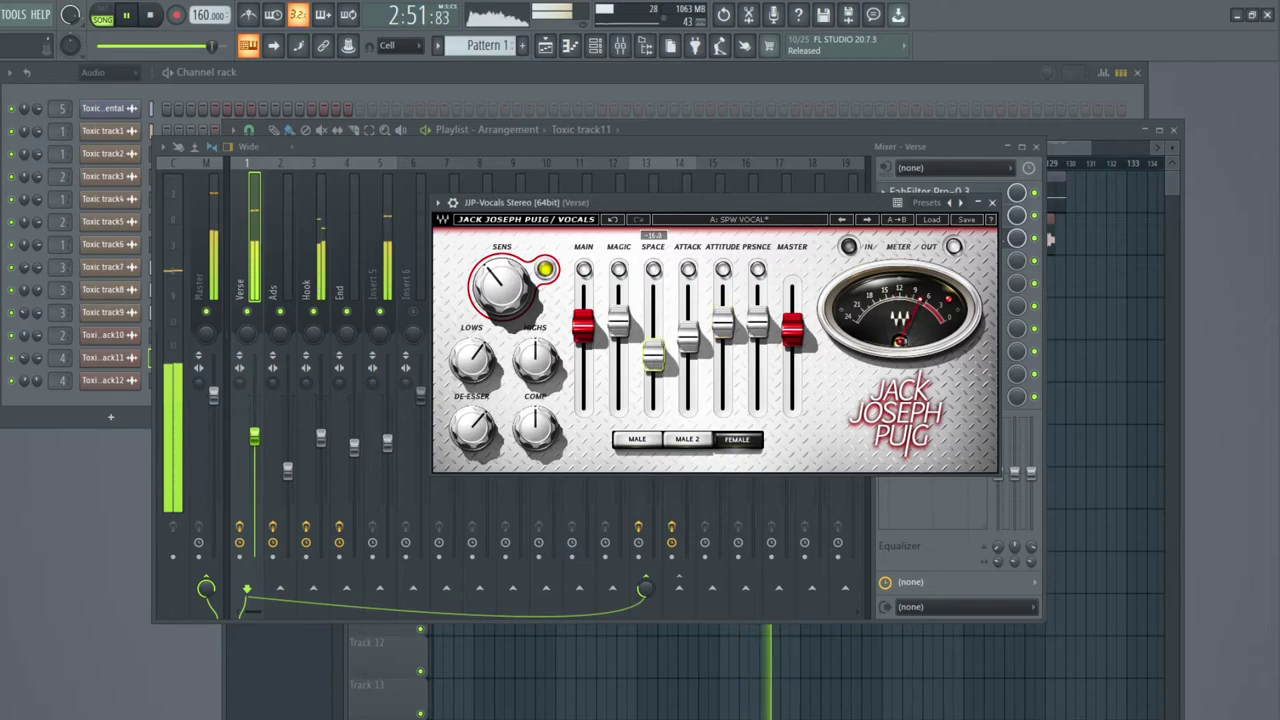
Pull the Space fader down close to its minimum and turn up the Highs in JJP-Vocals.
{"action": "left_click", "coordinate": [655, 370]}
{"action": "left_click_drag", "start_coordinate": [655, 368], "coordinate": [656, 402]}
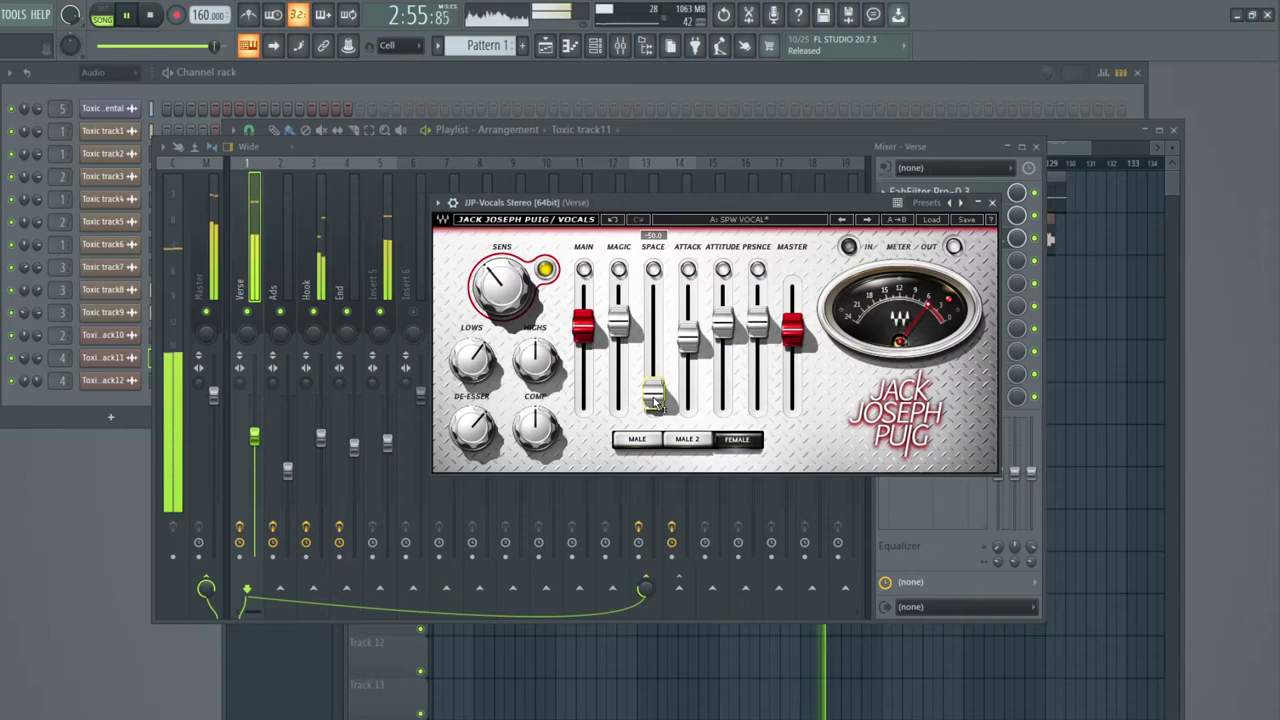
{"action": "left_click_drag", "start_coordinate": [655, 396], "coordinate": [655, 389]}
{"action": "left_click_drag", "start_coordinate": [536, 361], "coordinate": [536, 345]}
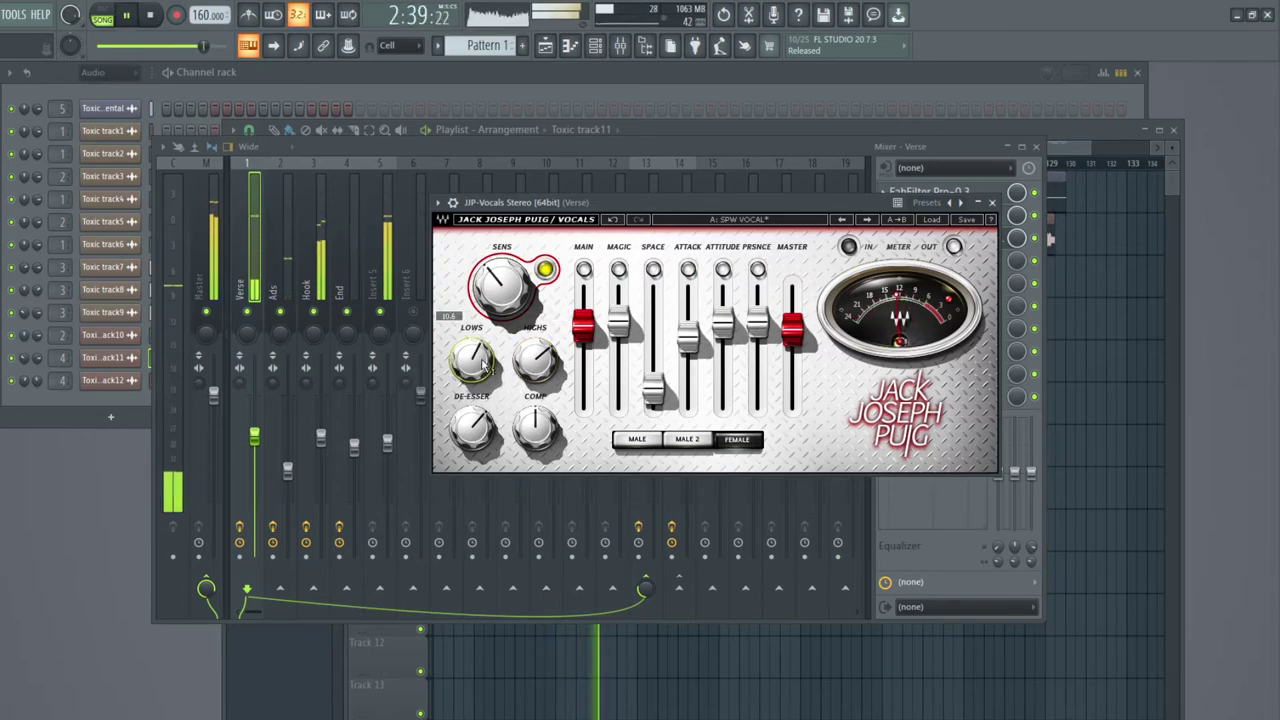
Compare the Male mode on the Verse JJP-Vocals, switch it to Male 2, and lower the Master fader slightly.
{"action": "left_click_drag", "start_coordinate": [796, 202], "coordinate": [701, 268]}
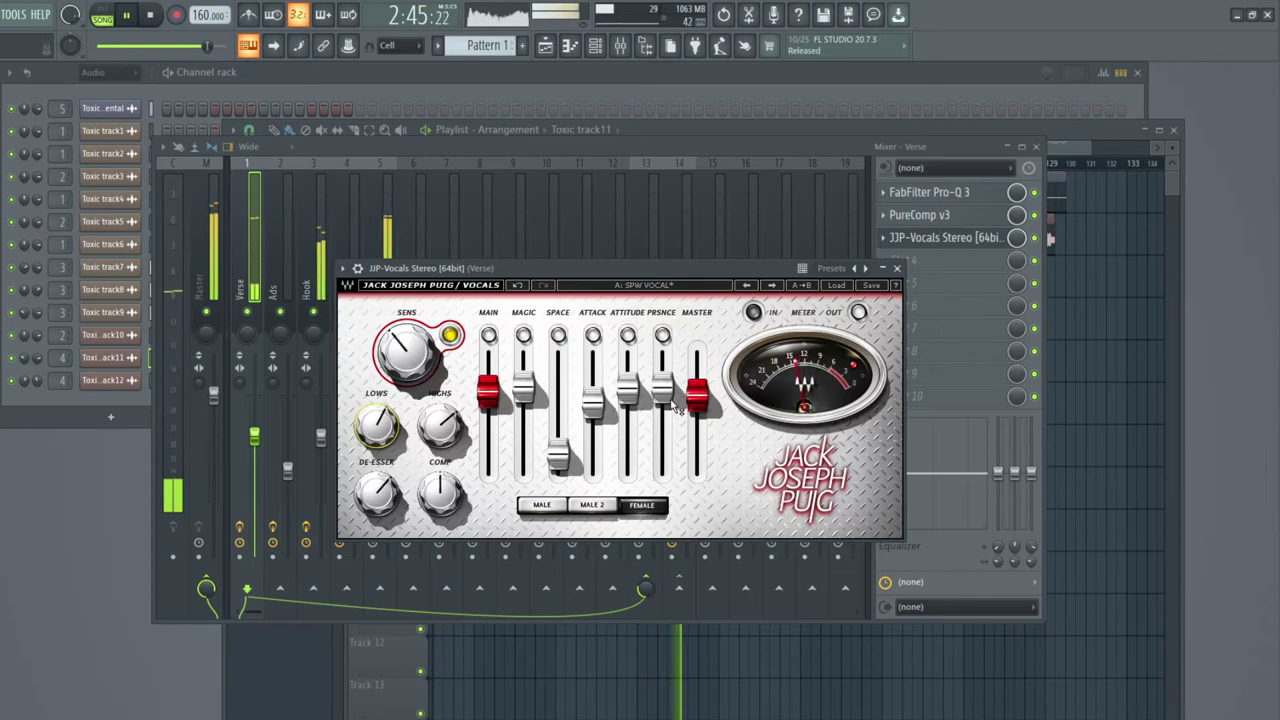
{"action": "left_click", "coordinate": [557, 506]}
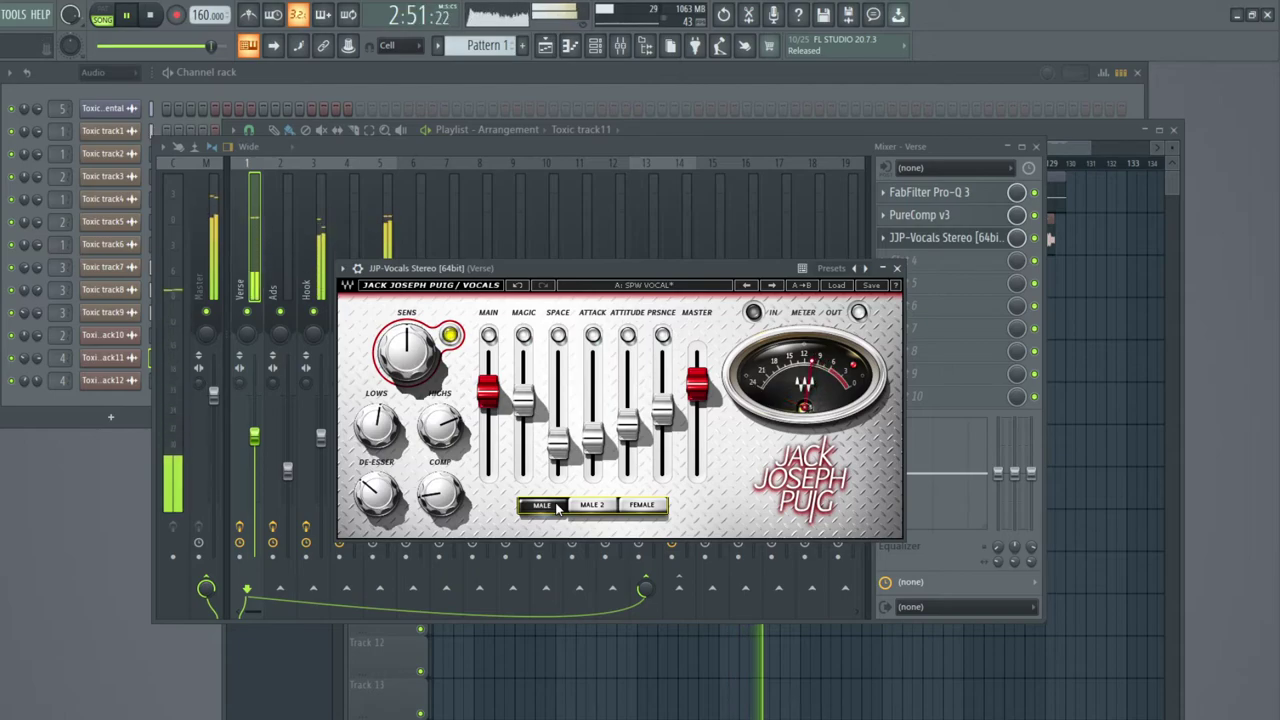
{"action": "left_click", "coordinate": [578, 507]}
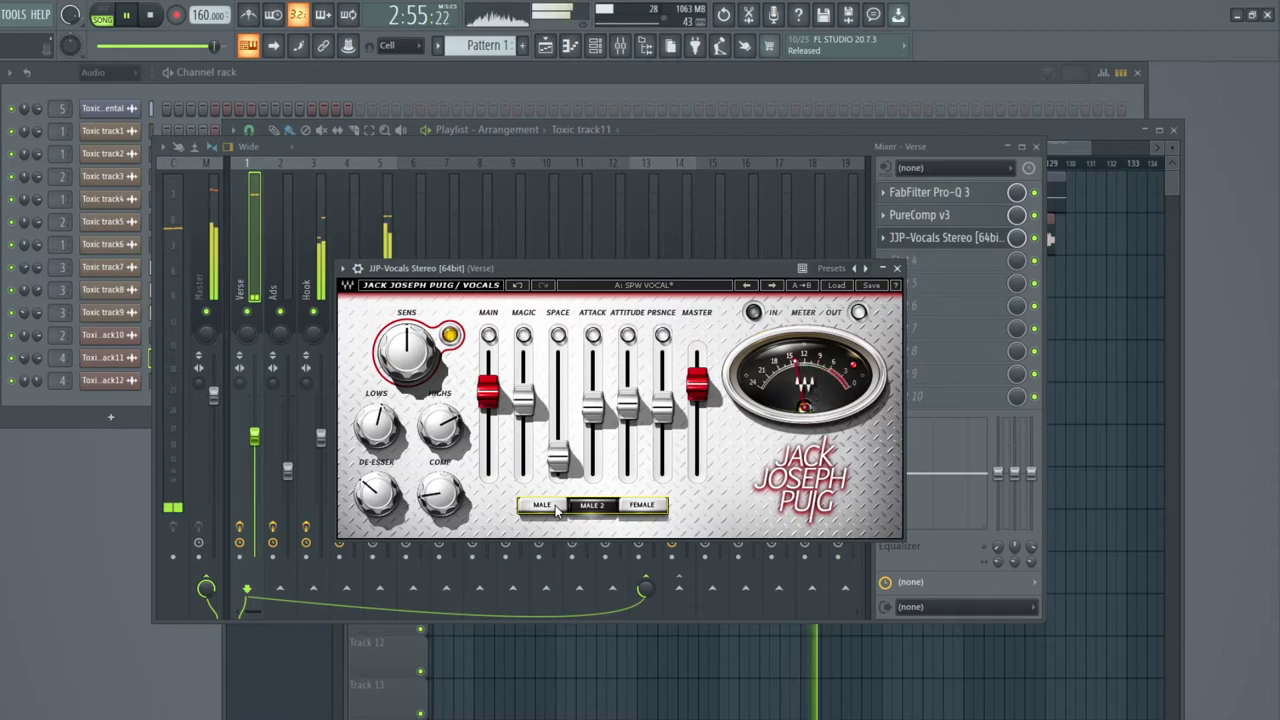
{"action": "mouse_move", "coordinate": [697, 384]}
{"action": "left_mouse_down"}
{"action": "mouse_move", "coordinate": [697, 417]}
{"action": "mouse_move", "coordinate": [697, 392]}
{"action": "left_mouse_up"}
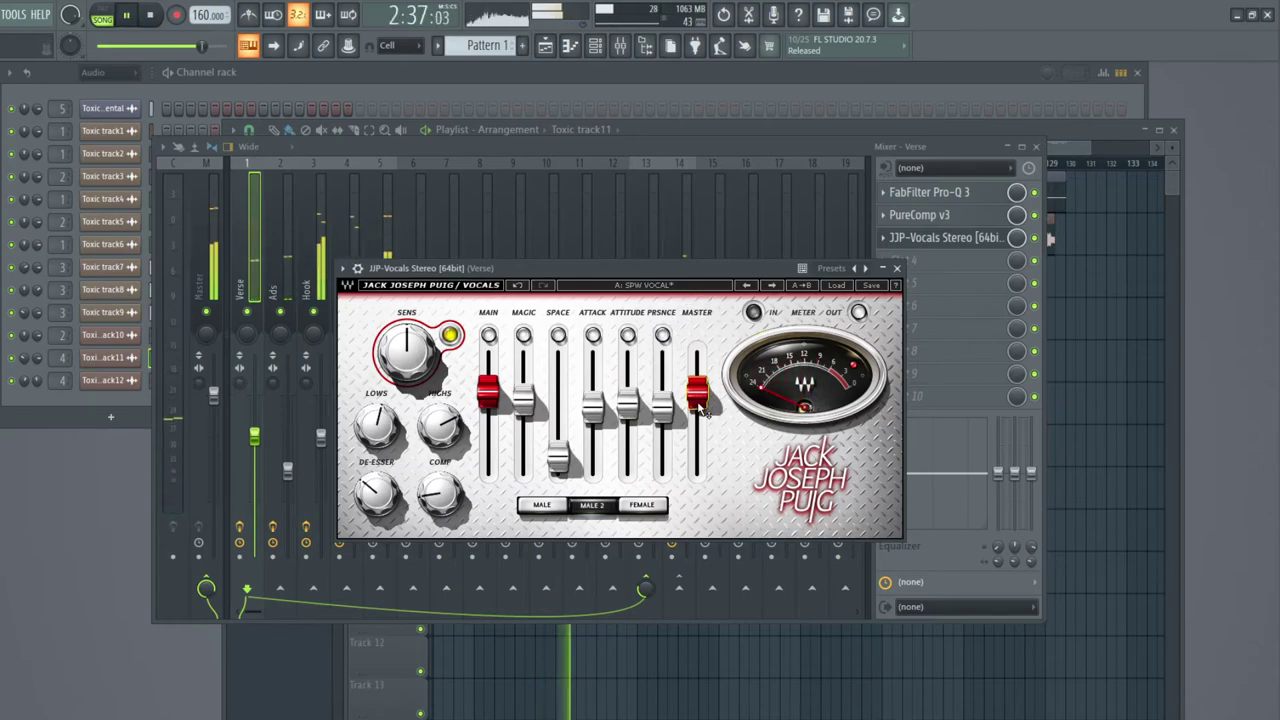
Raise the Magic, Presence and Attitude faders slightly in the Verse JJP-Vocals and close the plugin.
{"action": "left_click_drag", "start_coordinate": [522, 410], "coordinate": [523, 387]}
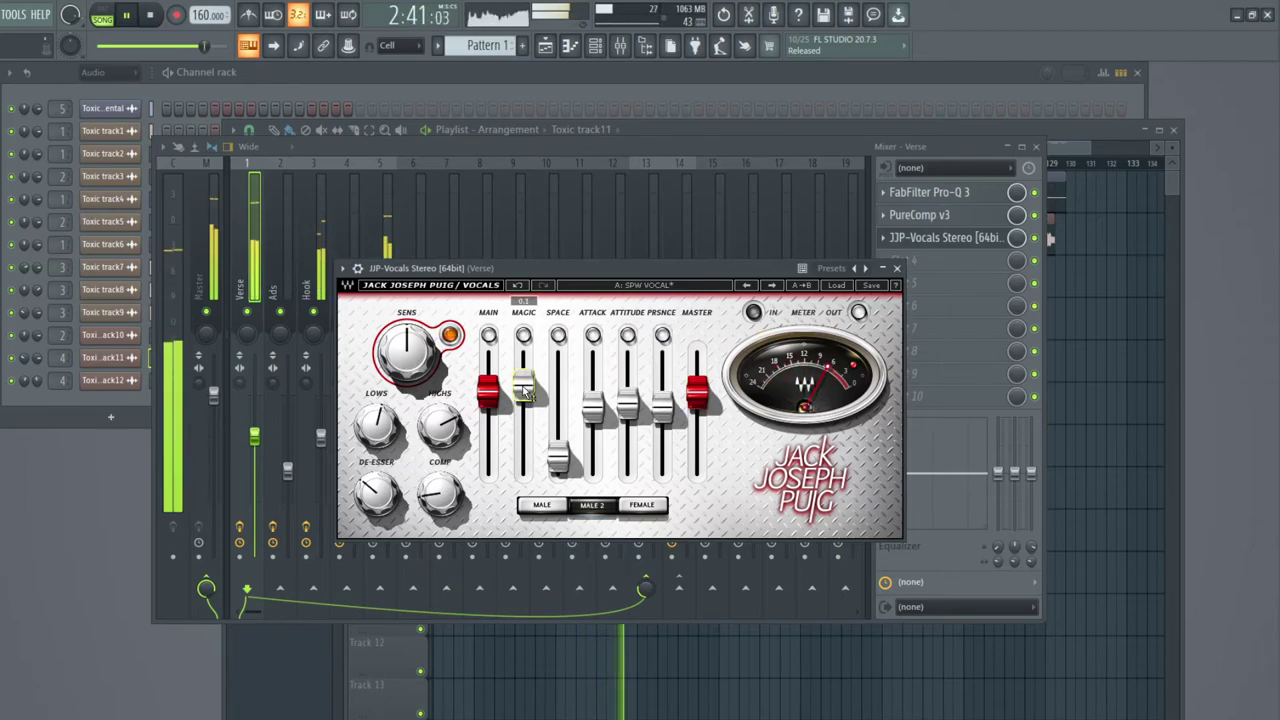
{"action": "left_click_drag", "start_coordinate": [523, 390], "coordinate": [524, 398]}
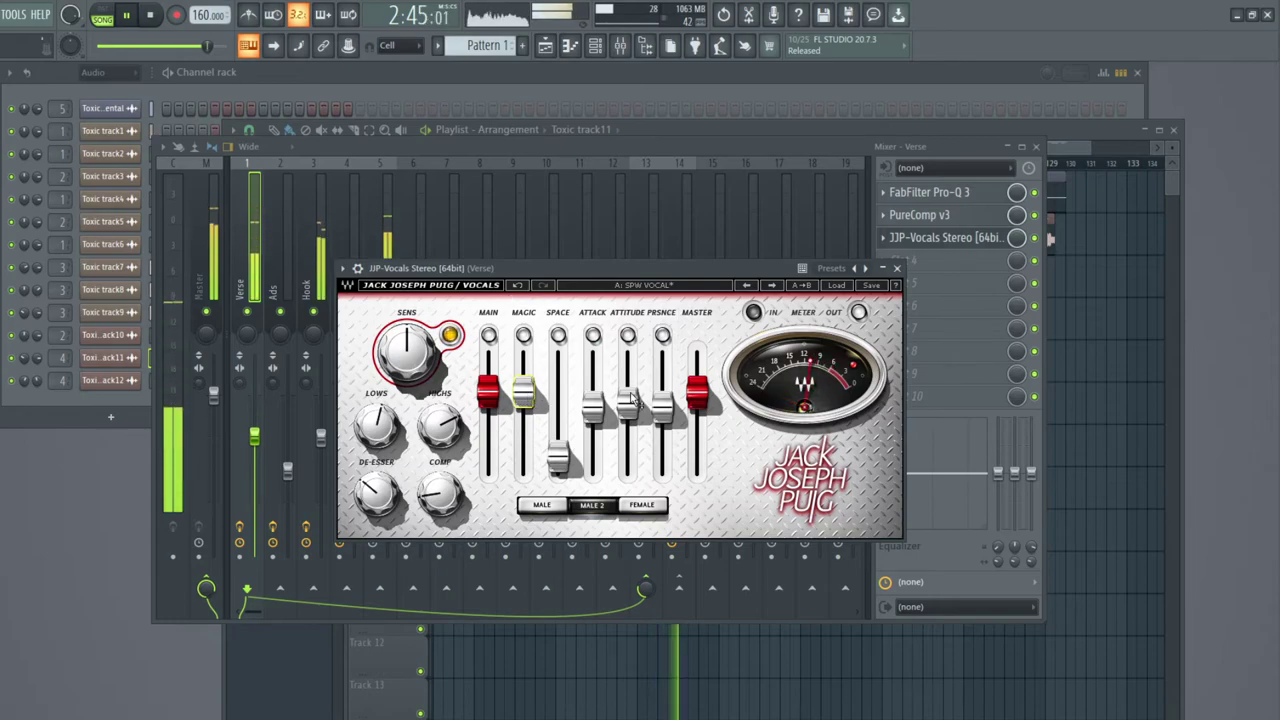
{"action": "left_click_drag", "start_coordinate": [663, 415], "coordinate": [663, 405]}
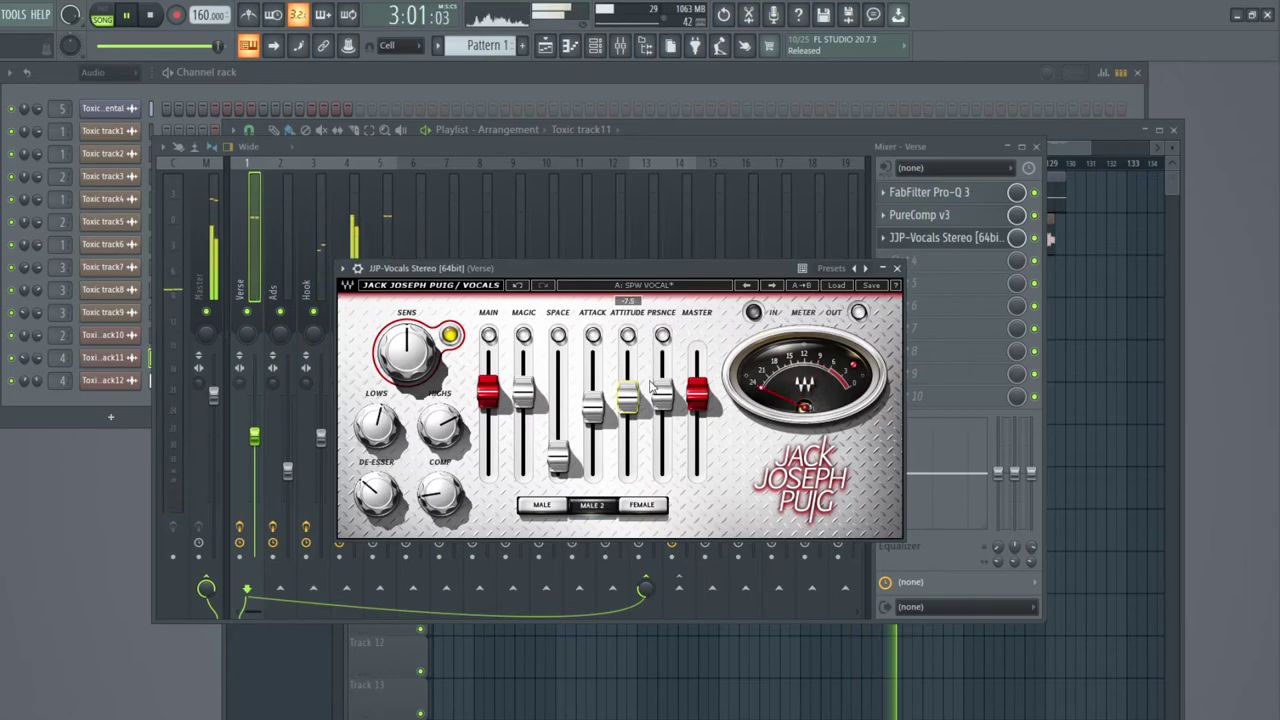
{"action": "left_click", "coordinate": [896, 269]}
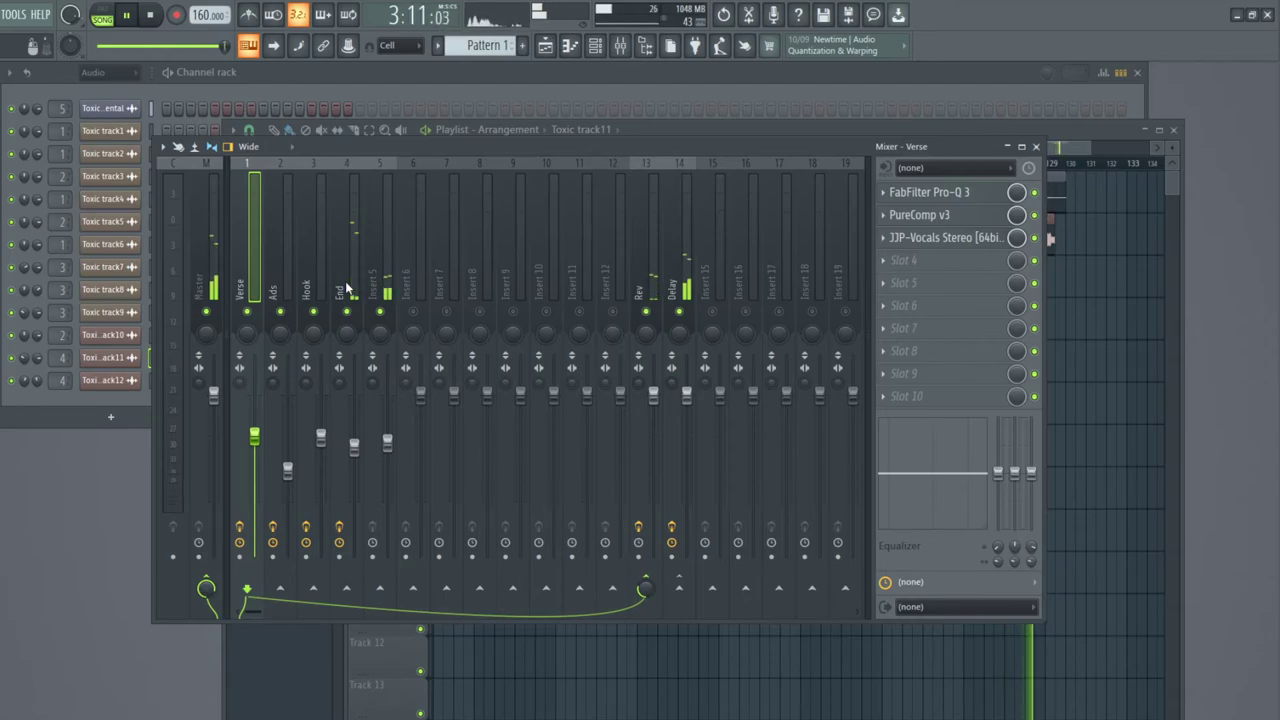
Try routing Toxic track12 to mixer track 3 and play back the ending vocal clips around bars 118 to 129.
{"action": "left_click", "coordinate": [66, 386]}
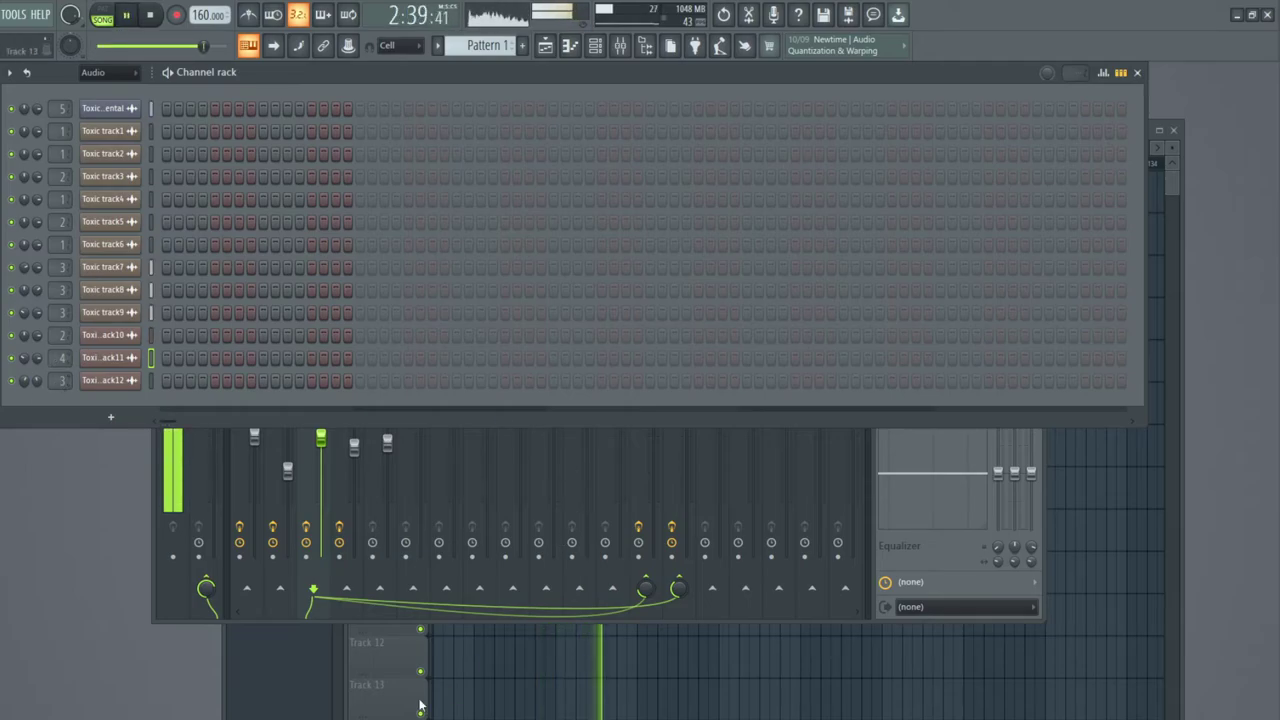
{"action": "left_click", "coordinate": [225, 678]}
{"action": "left_click", "coordinate": [861, 164]}
{"action": "left_click_drag", "start_coordinate": [955, 149], "coordinate": [981, 149]}
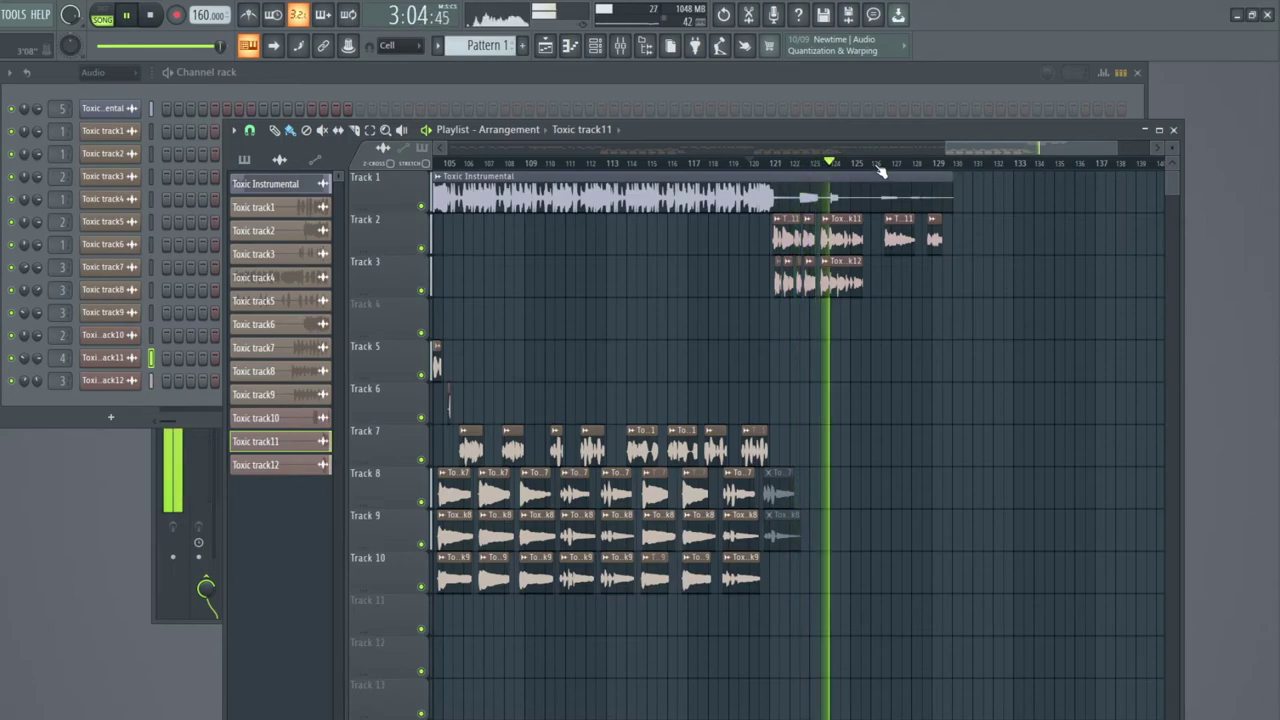
{"action": "scroll", "coordinate": [880, 170], "scroll_direction": "up", "scroll_amount": 1}
{"action": "scroll", "coordinate": [880, 170], "scroll_direction": "up", "scroll_amount": 1}
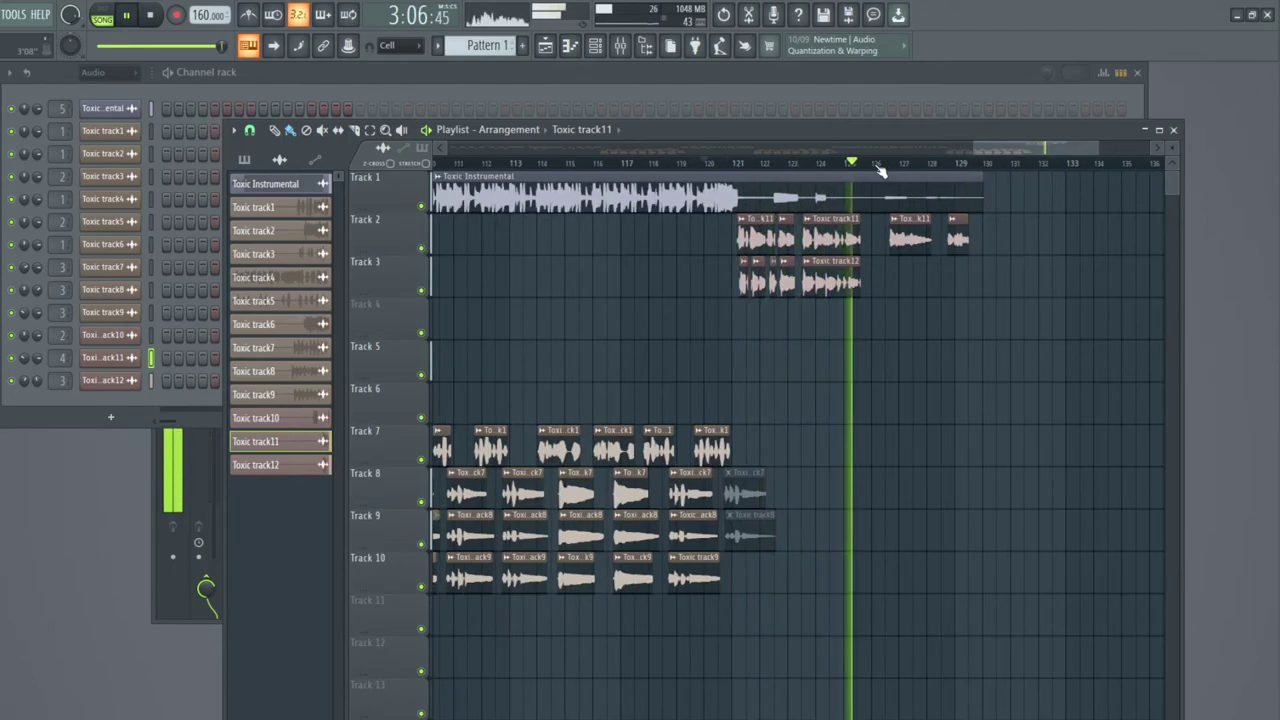
{"action": "scroll", "coordinate": [880, 170], "scroll_direction": "up", "scroll_amount": 2}
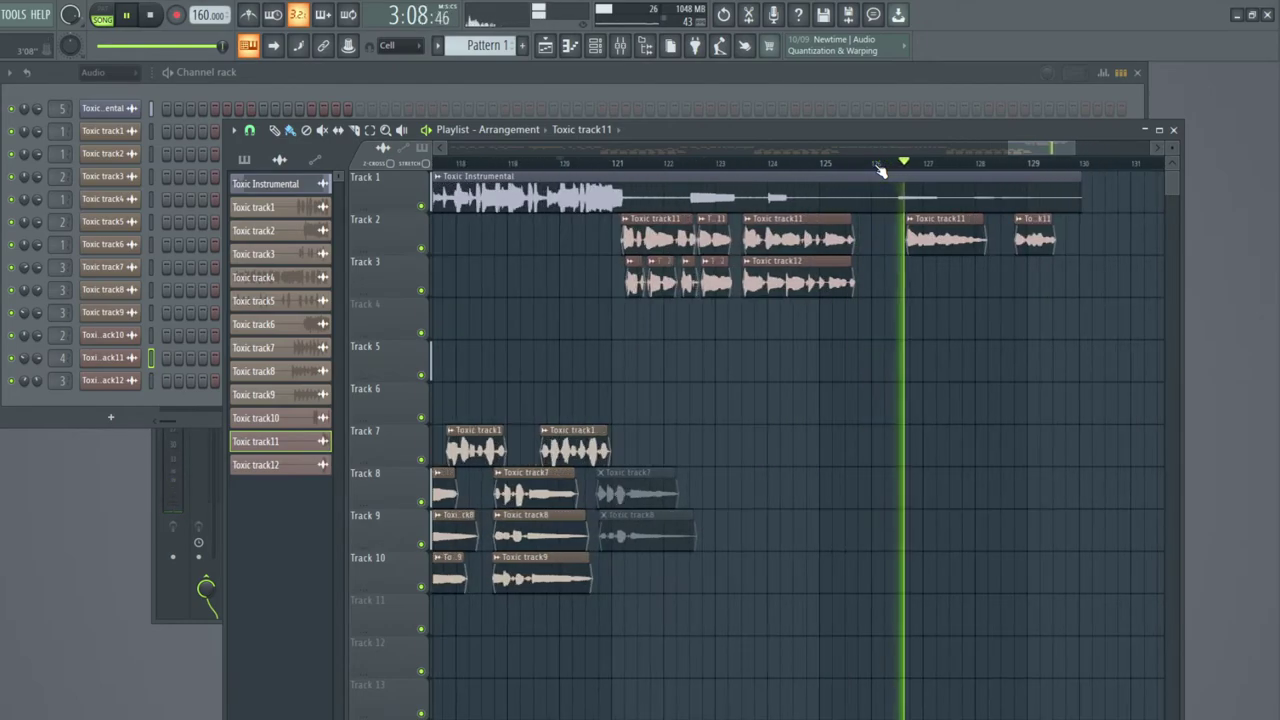
{"action": "left_click", "coordinate": [584, 163]}
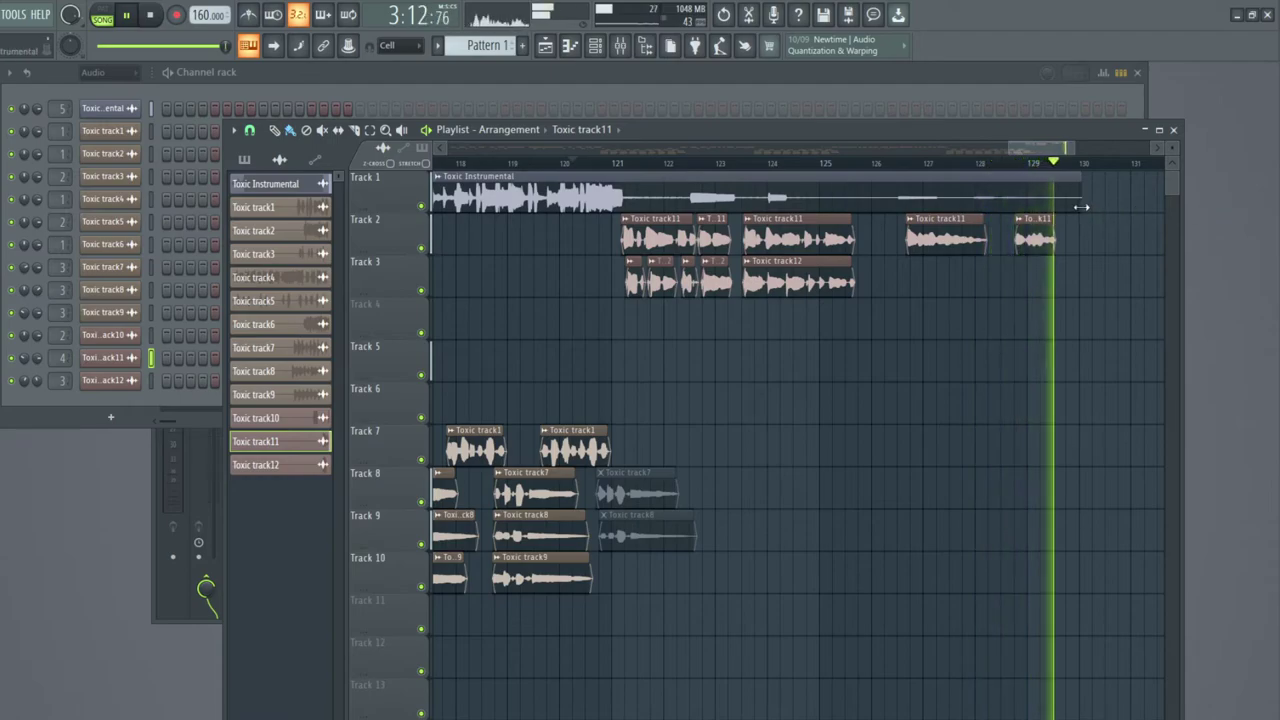
{"action": "key", "text": "space"}
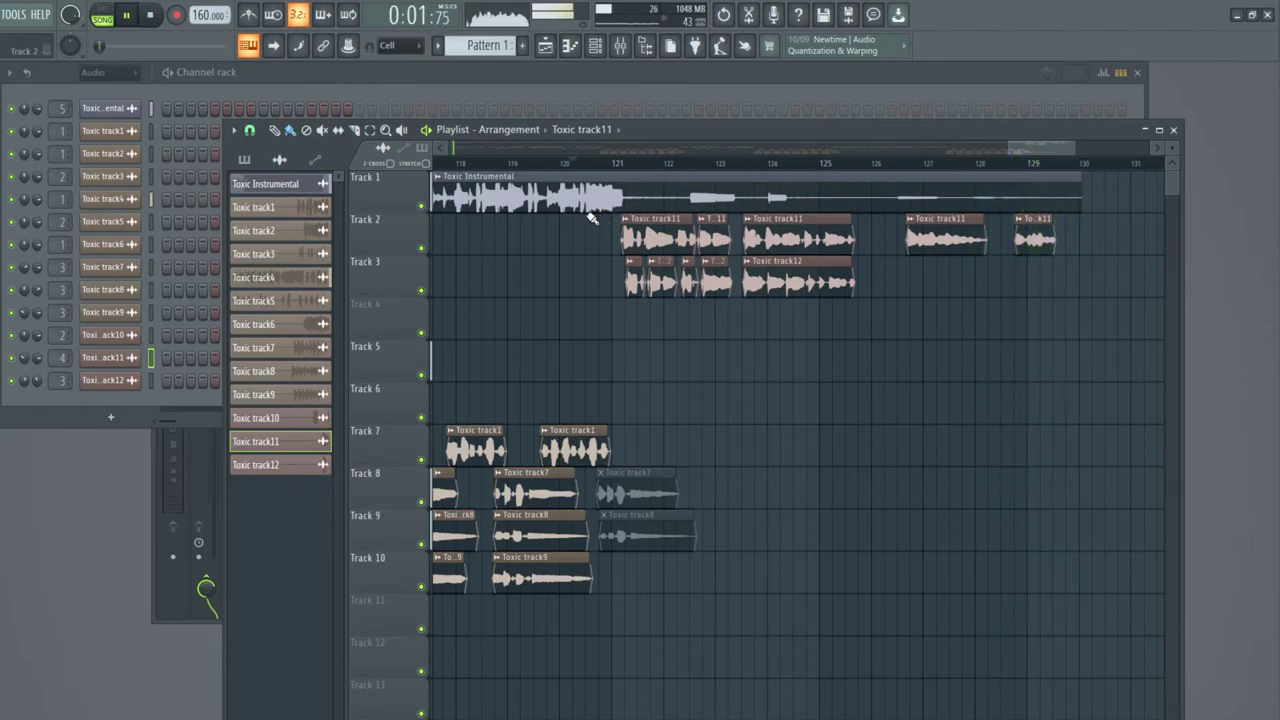
{"action": "left_click", "coordinate": [487, 165]}
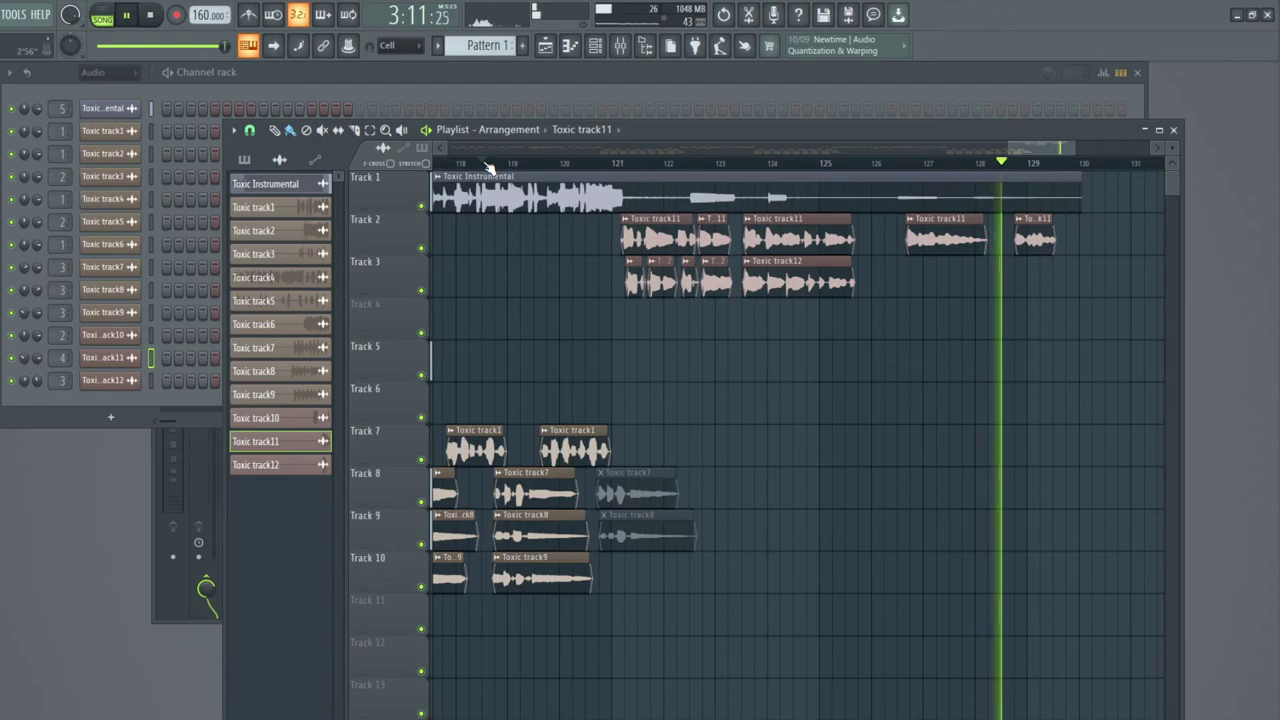
{"action": "left_click", "coordinate": [478, 163]}
Route Toxic track12 to mixer track 4 and Toxic track11 to mixer track 3, and replay the ending.
{"action": "left_click", "coordinate": [64, 380]}
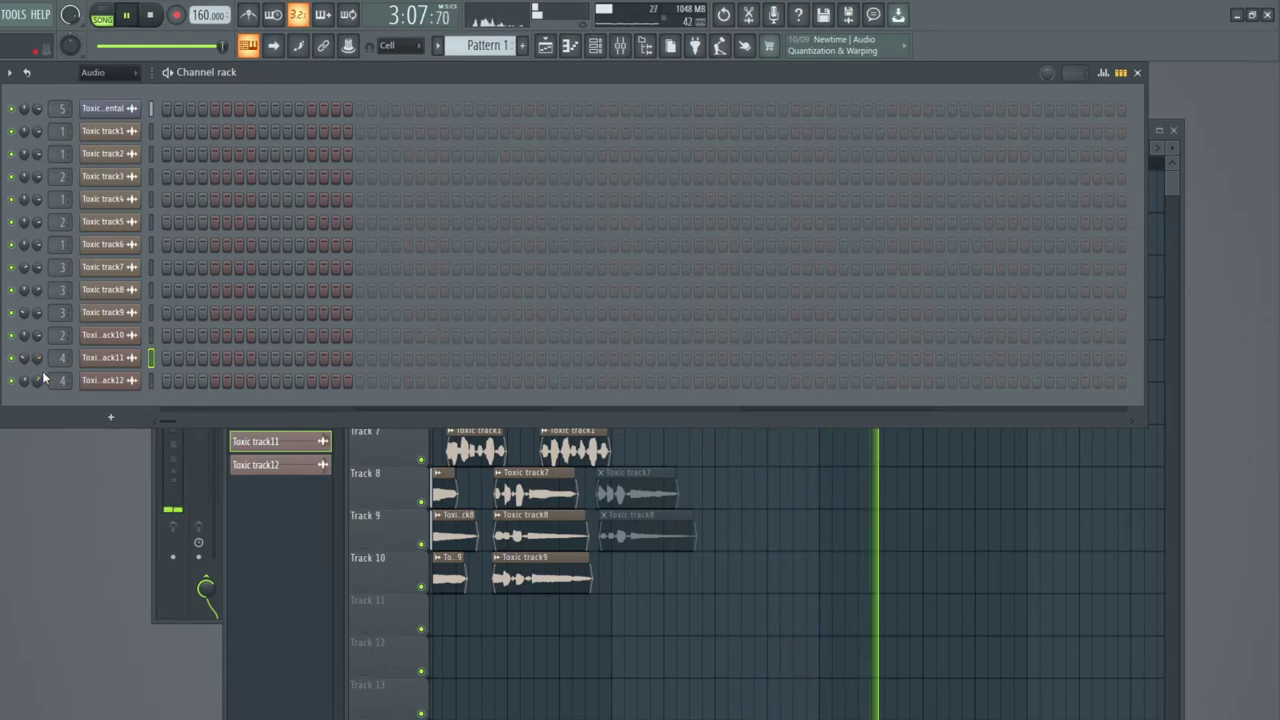
{"action": "left_click_drag", "start_coordinate": [61, 358], "coordinate": [61, 366]}
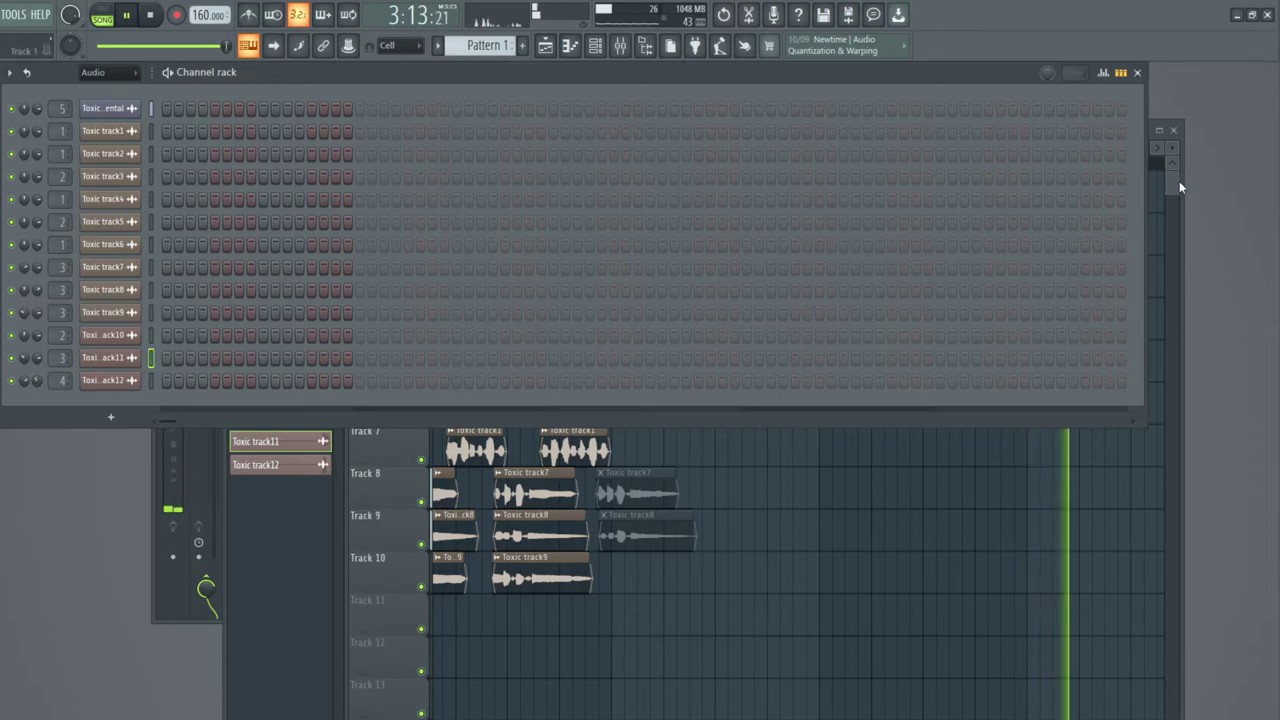
{"action": "left_click", "coordinate": [1178, 181]}
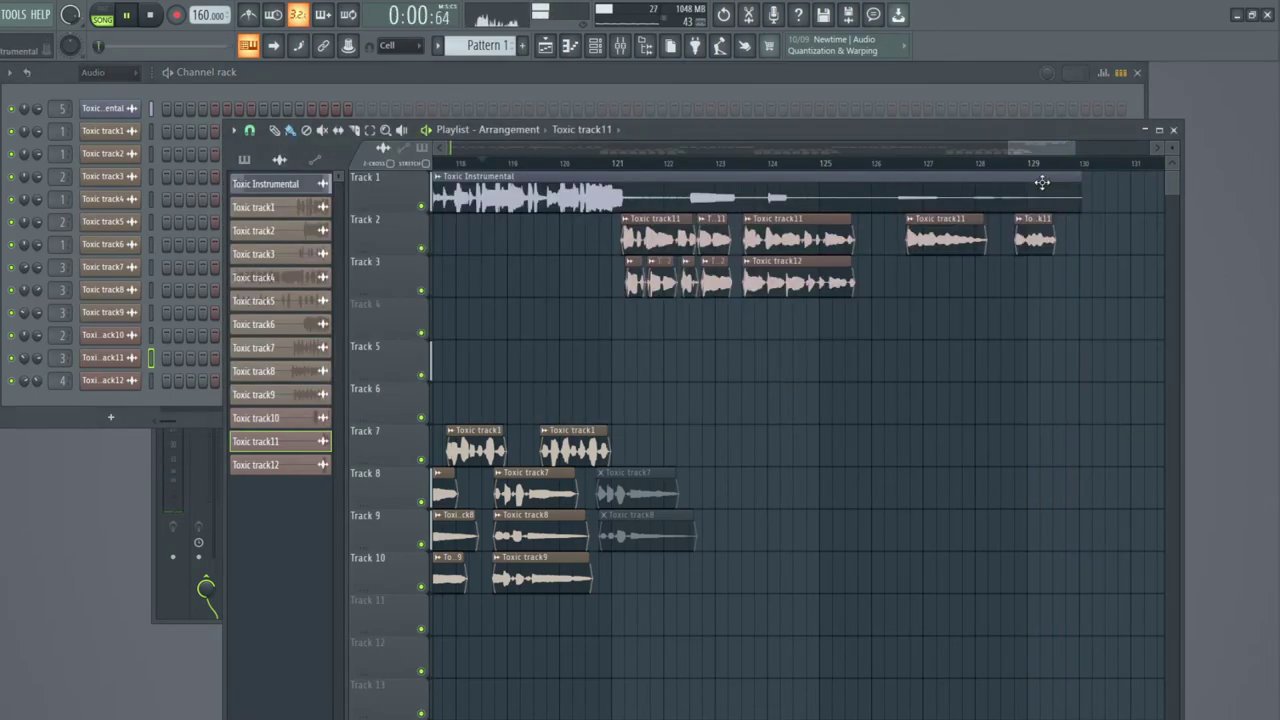
{"action": "left_click", "coordinate": [586, 166]}
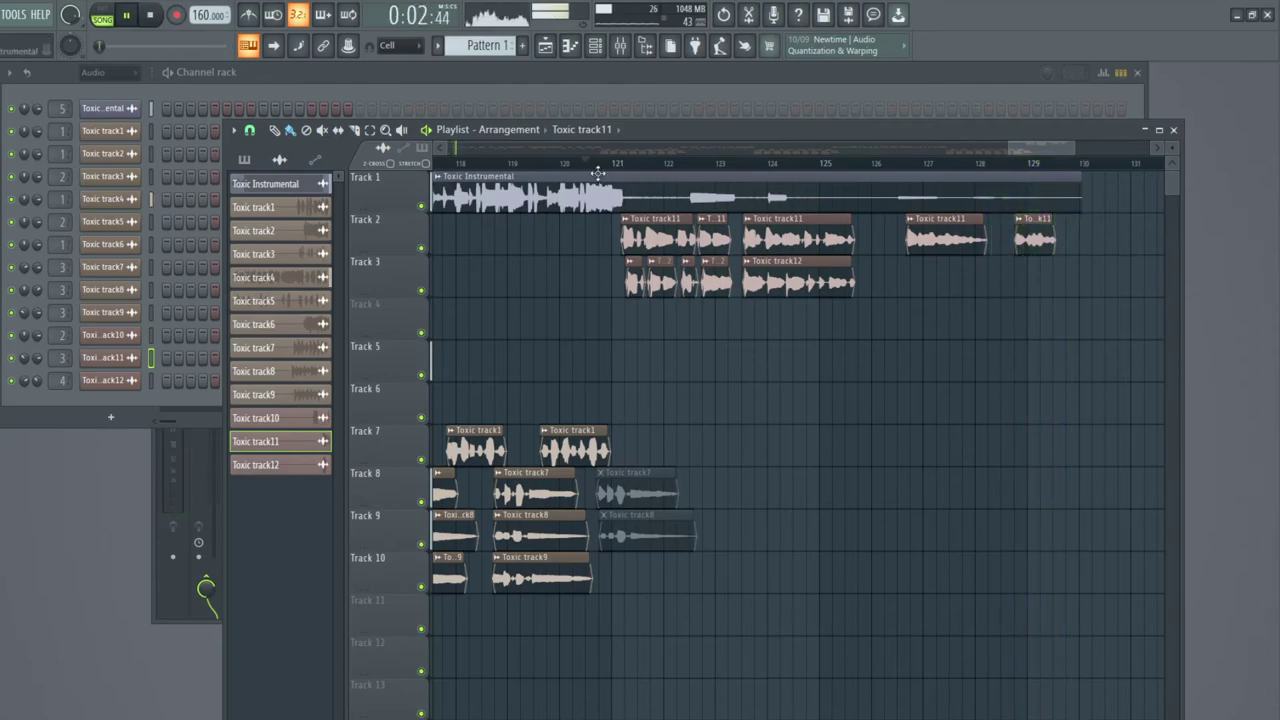
{"action": "scroll", "coordinate": [614, 170], "scroll_direction": "down", "scroll_amount": 10}
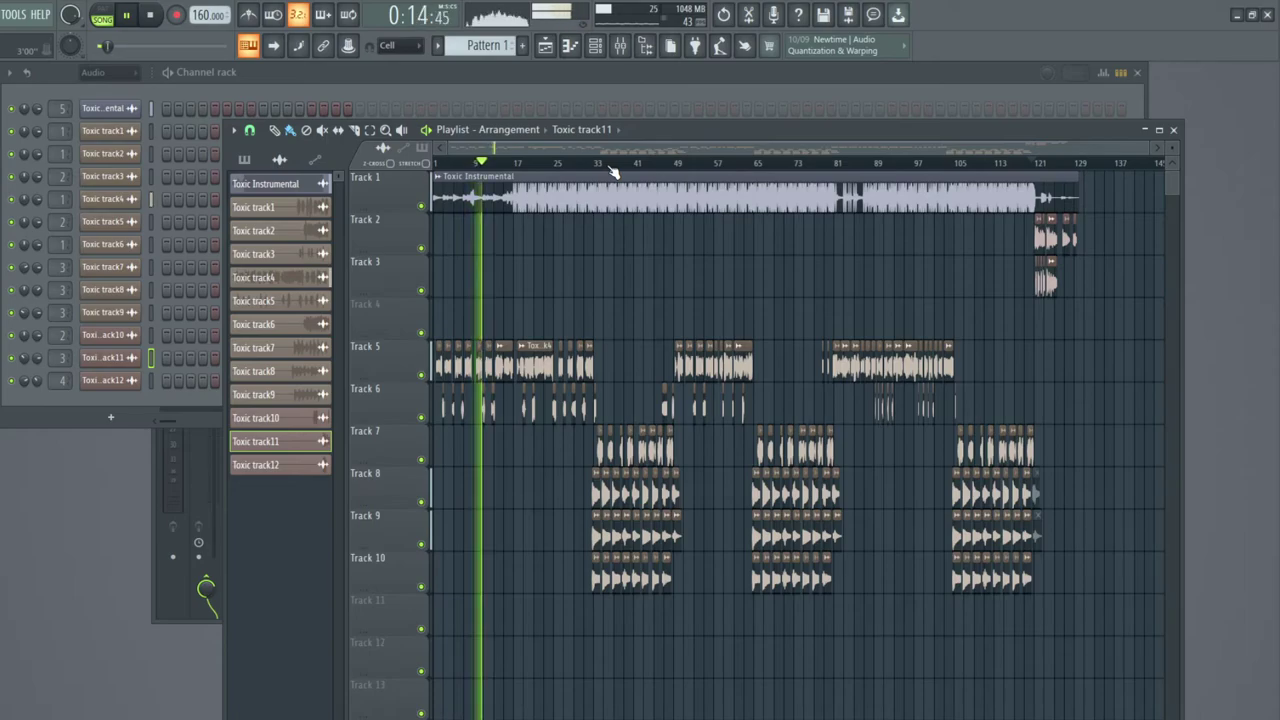
Raise the Ads mixer track's level slightly, open its JJP-Vocals, and replay the song from the start with the playlist closed.
{"action": "left_click", "coordinate": [155, 454]}
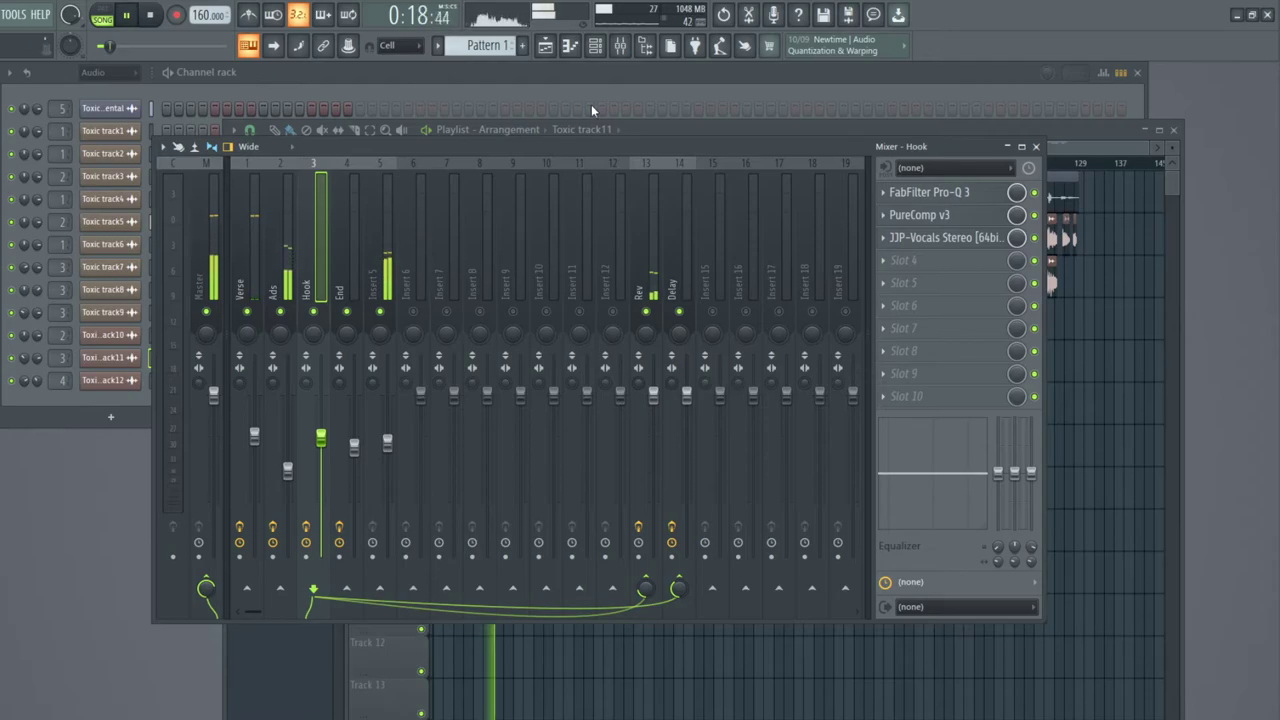
{"action": "left_click", "coordinate": [283, 288]}
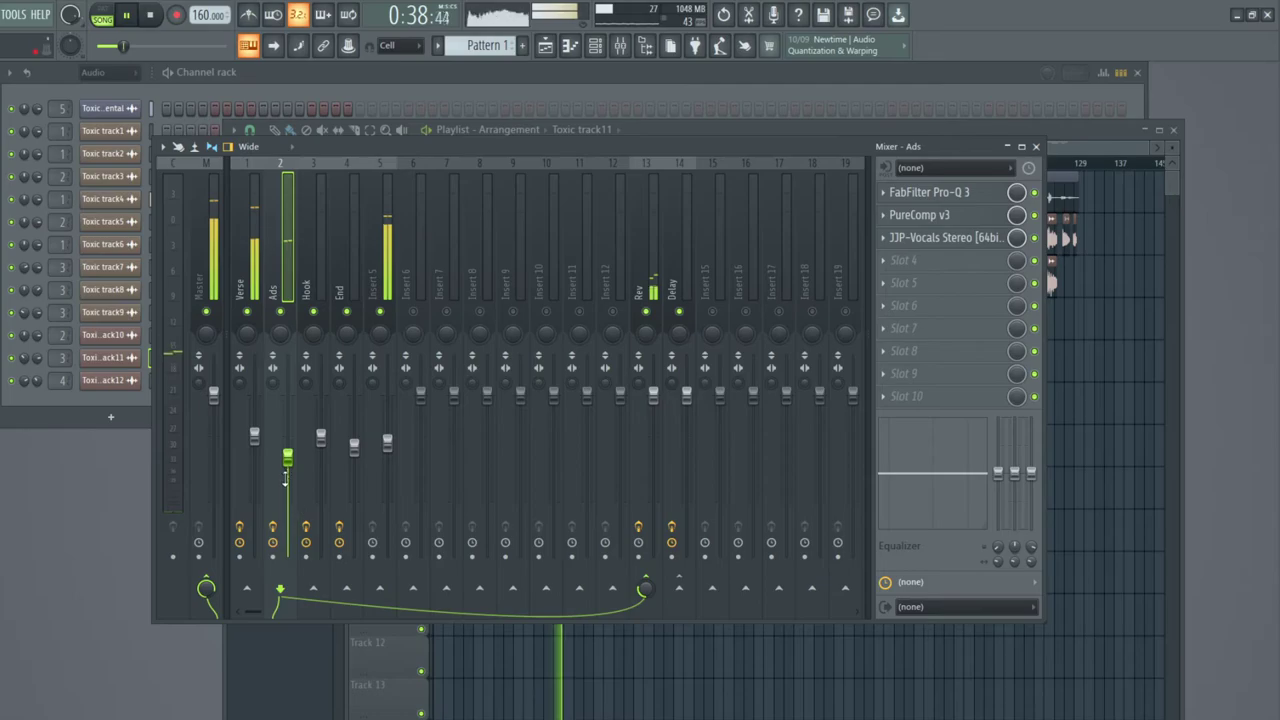
{"action": "left_click", "coordinate": [932, 240]}
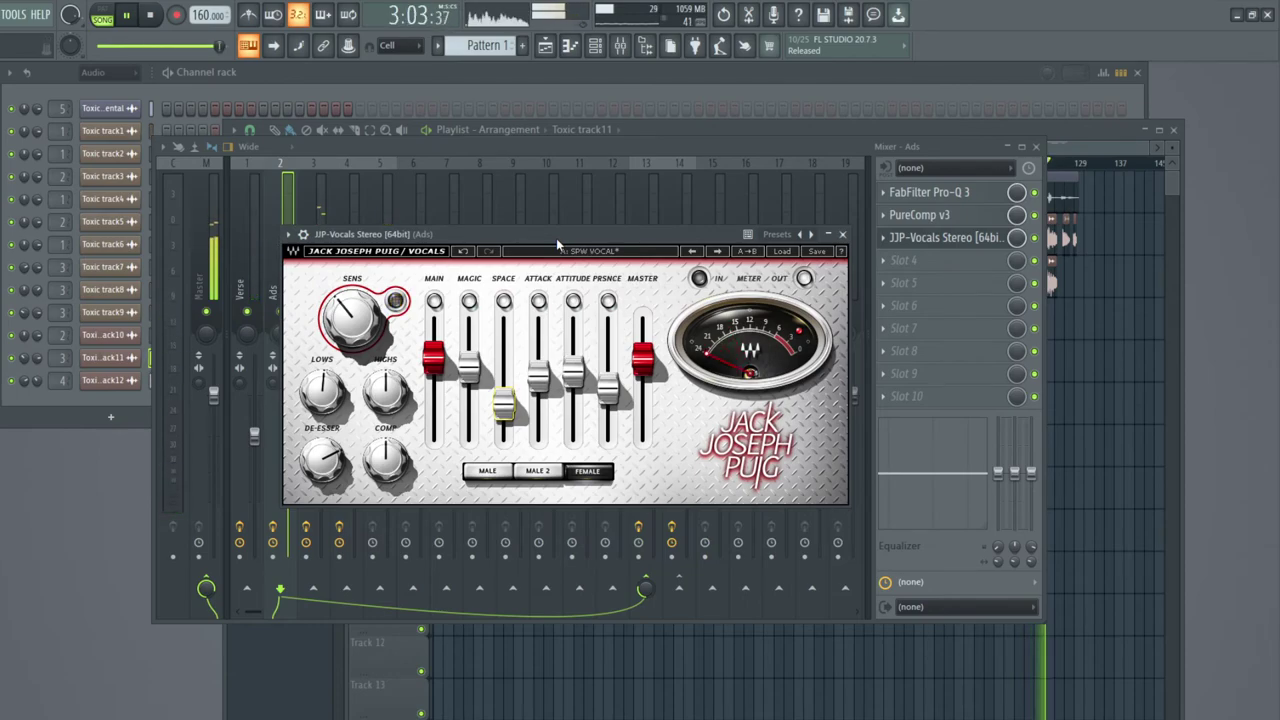
{"action": "left_click", "coordinate": [648, 126]}
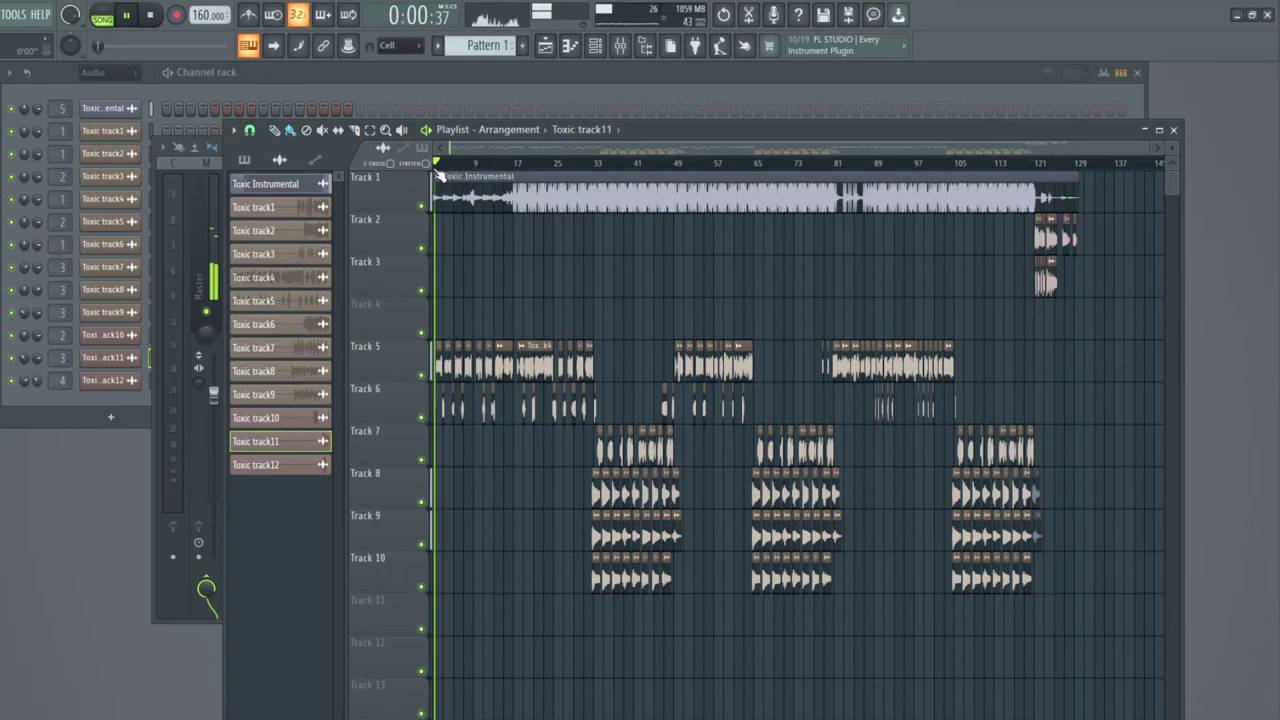
{"action": "left_click", "coordinate": [1174, 130]}
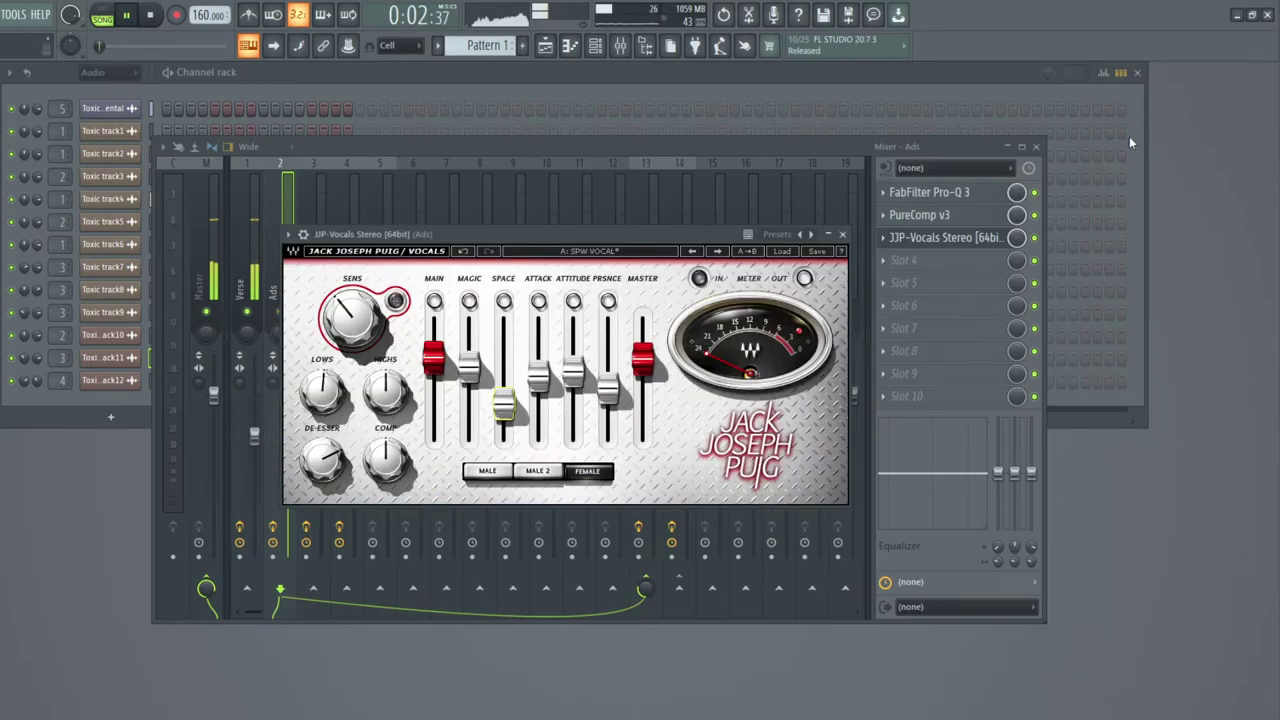
{"action": "left_click_drag", "start_coordinate": [484, 238], "coordinate": [491, 224]}
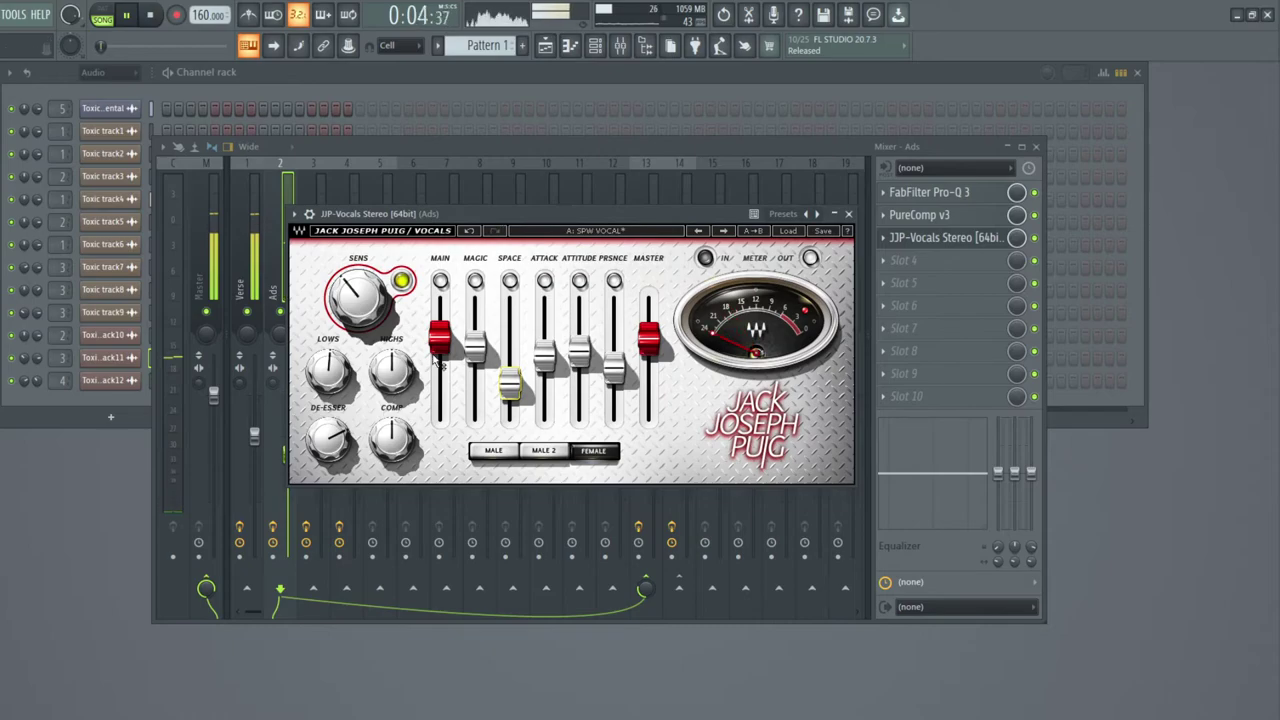
Try raising the Space fader to -14.0 and lowering Attitude in the Ads JJP-Vocals, testing a lower Presence level.
{"action": "left_click_drag", "start_coordinate": [510, 384], "coordinate": [510, 363]}
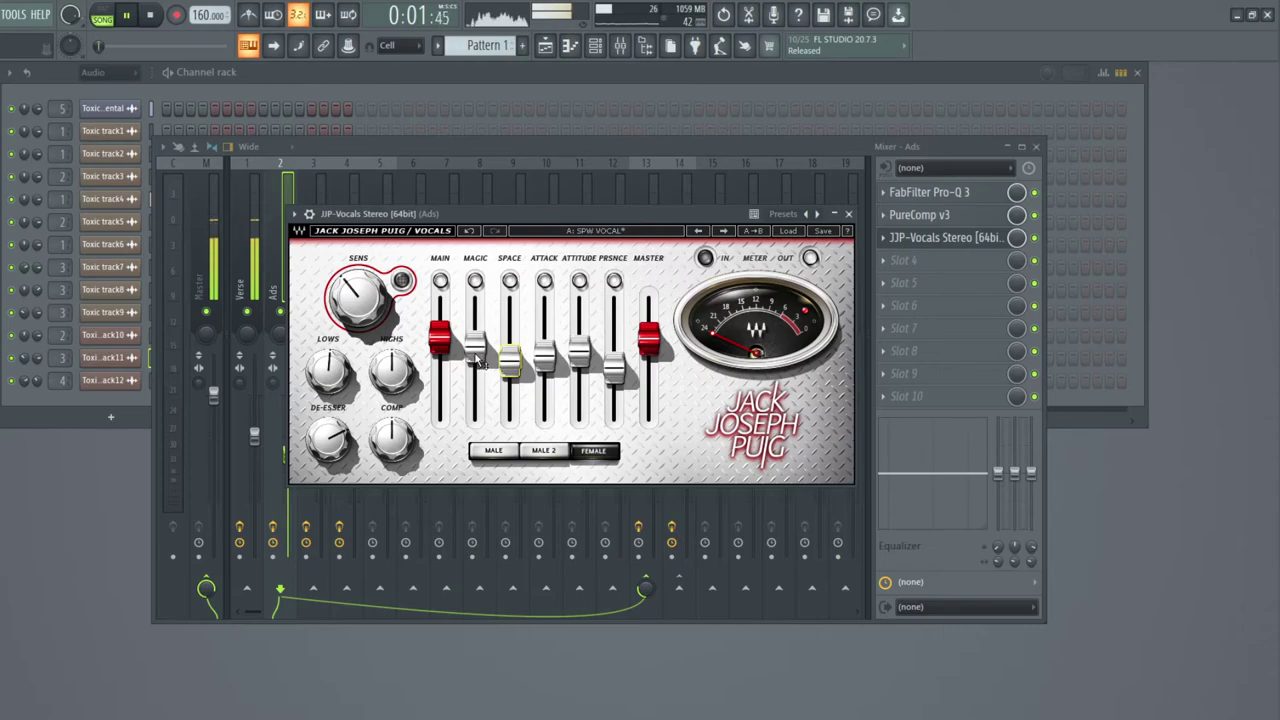
{"action": "mouse_move", "coordinate": [475, 348]}
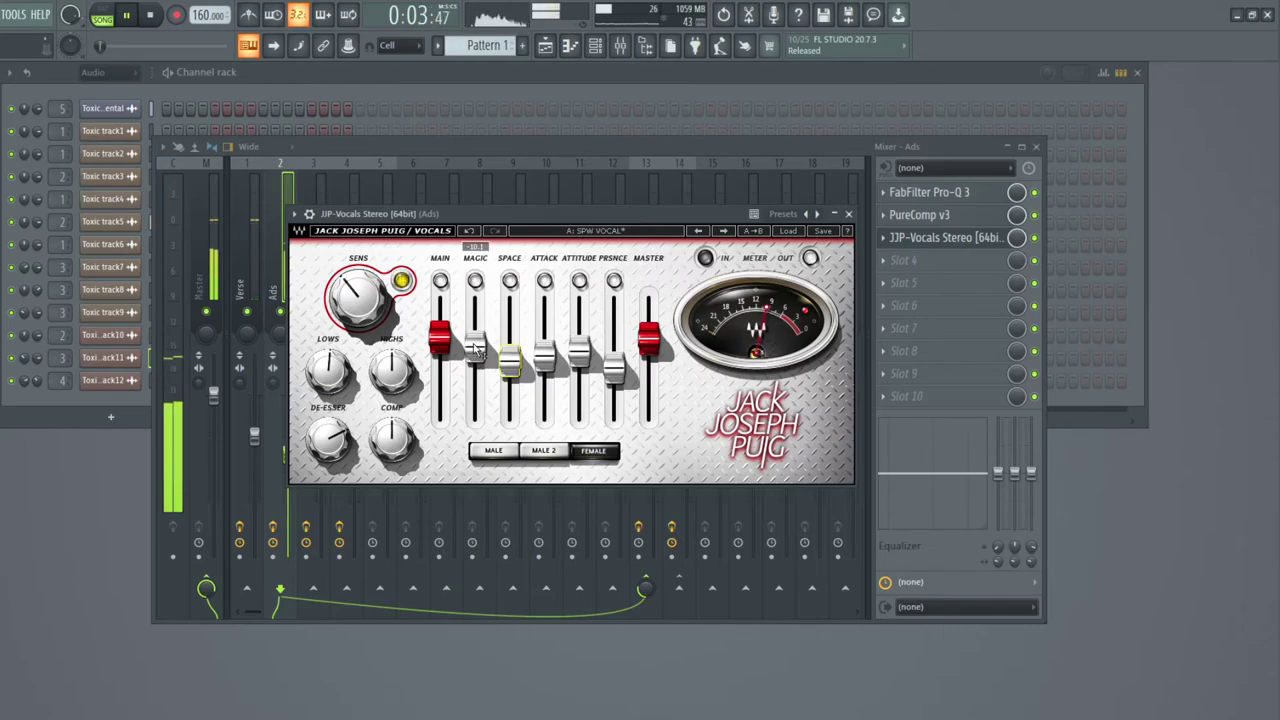
{"action": "left_click_drag", "start_coordinate": [617, 372], "coordinate": [614, 393]}
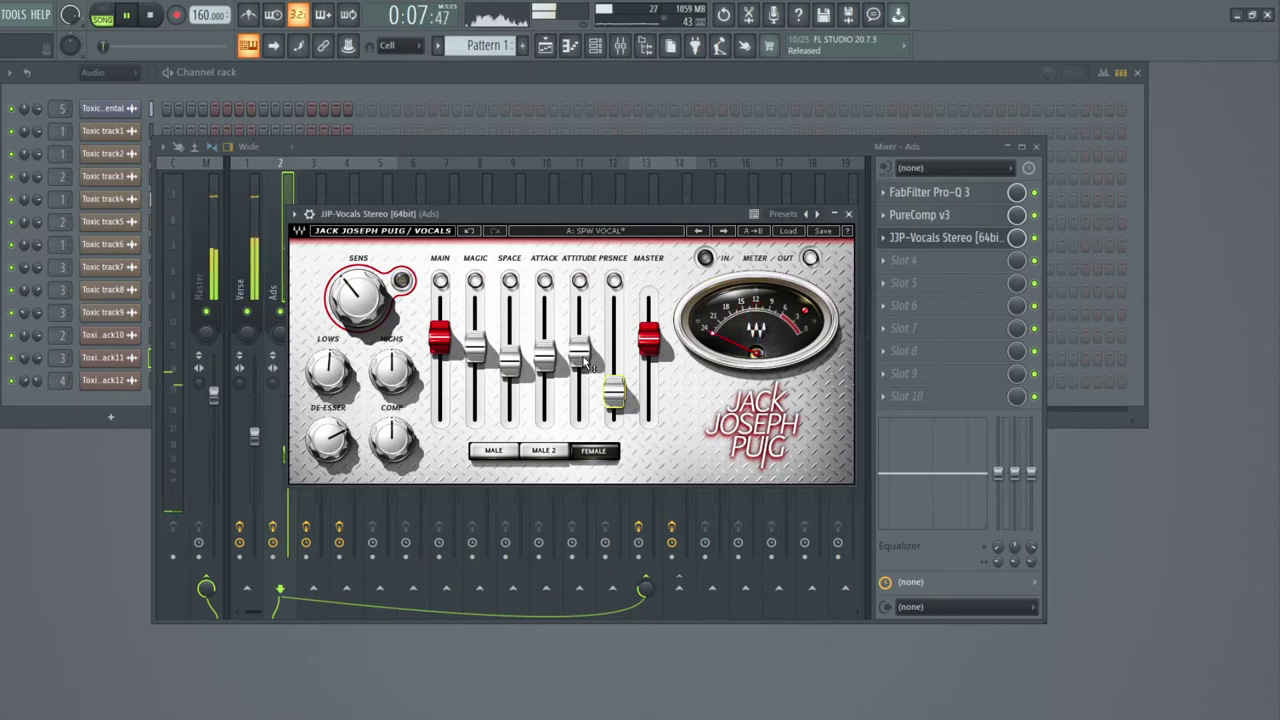
{"action": "left_click_drag", "start_coordinate": [587, 365], "coordinate": [614, 370]}
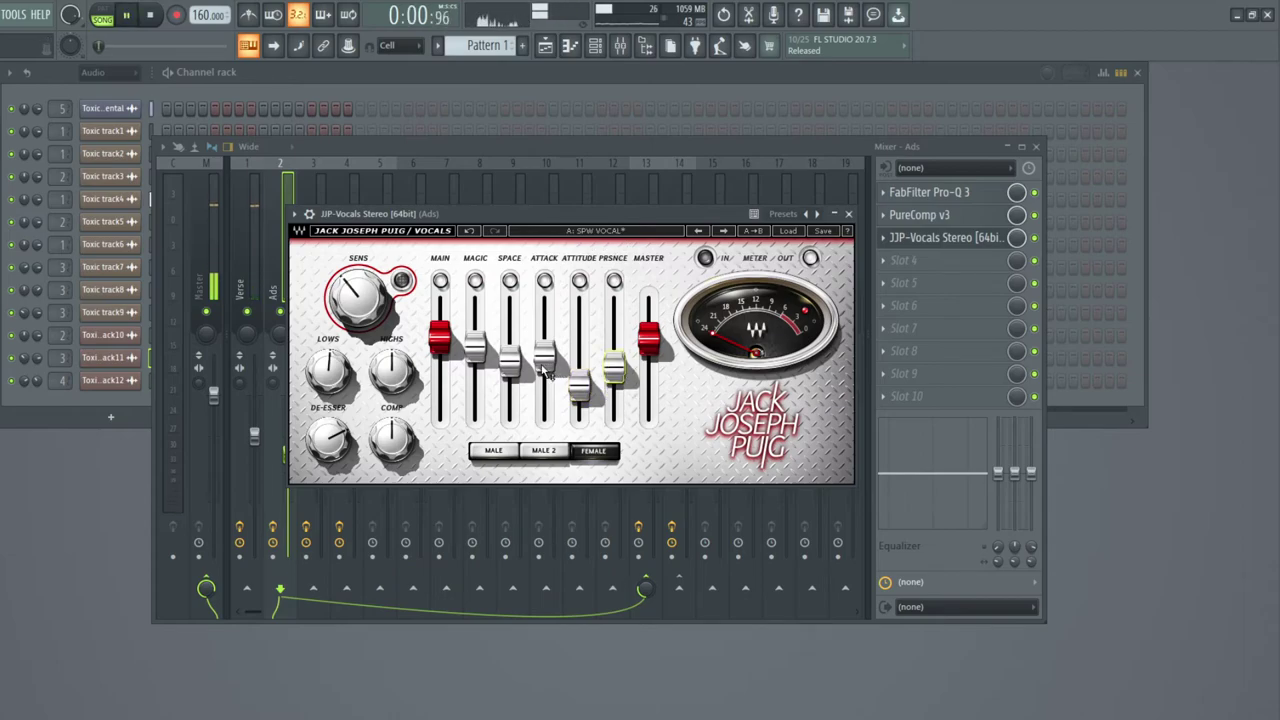
{"action": "left_click_drag", "start_coordinate": [510, 366], "coordinate": [510, 360]}
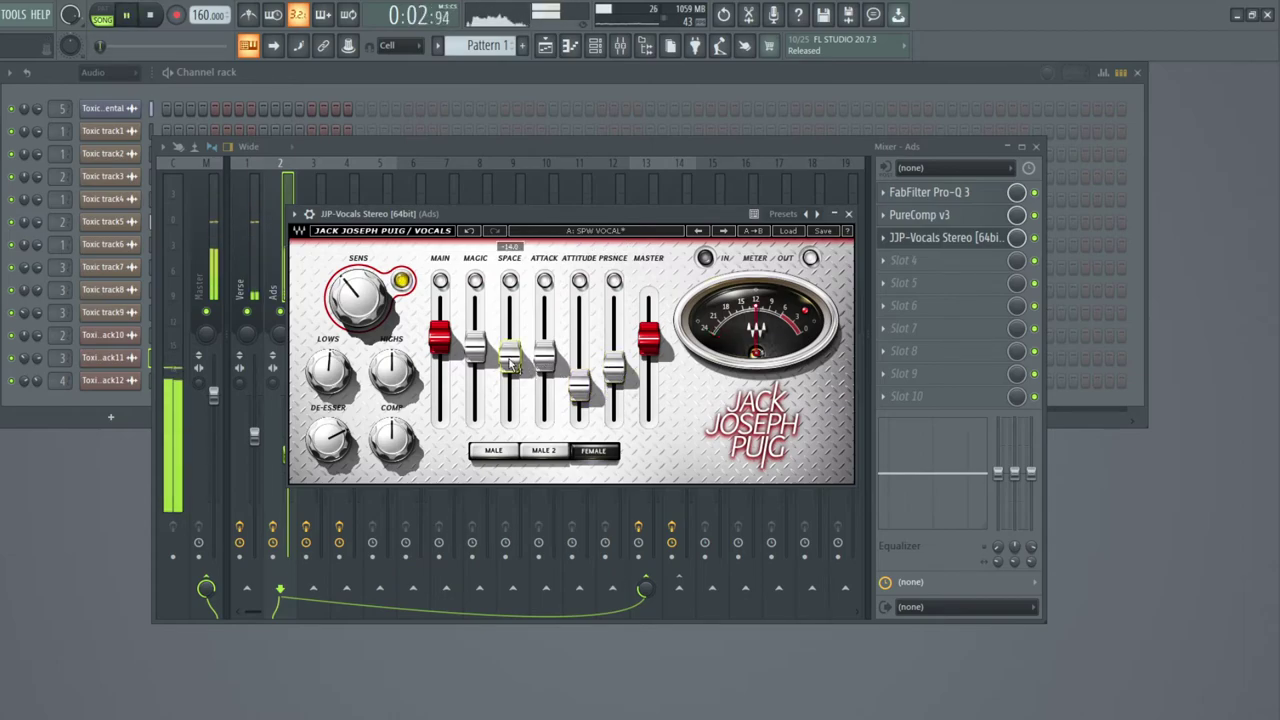
Switch the Ads JJP-Vocals to Male mode, raise the Space fader, and set Master a little below its Male default.
{"action": "left_click", "coordinate": [494, 451]}
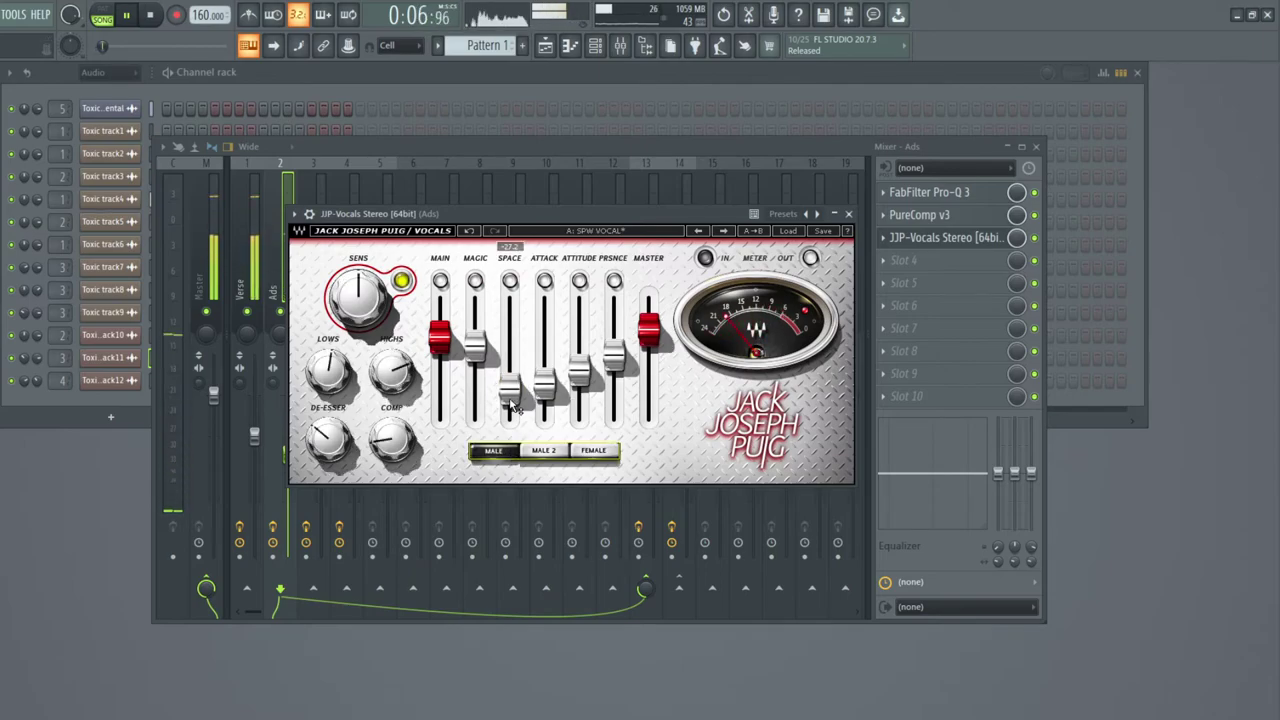
{"action": "left_click_drag", "start_coordinate": [648, 330], "coordinate": [648, 376]}
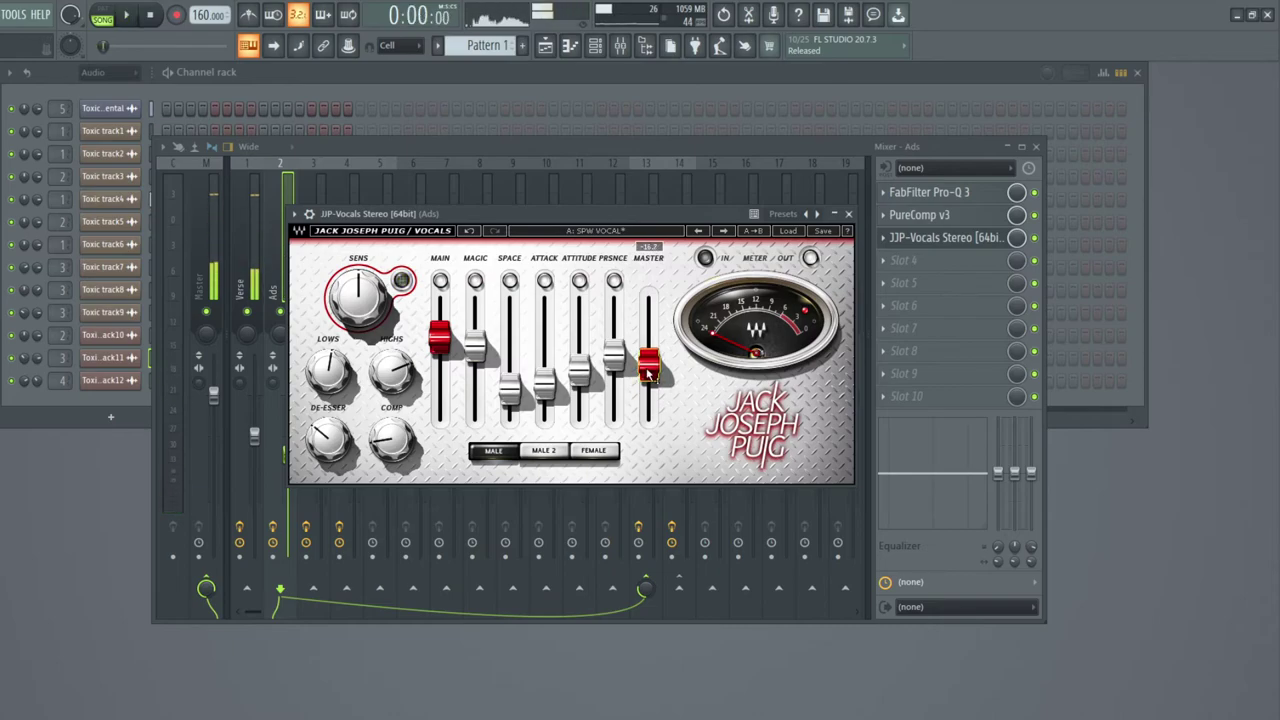
{"action": "left_click_drag", "start_coordinate": [525, 395], "coordinate": [520, 366]}
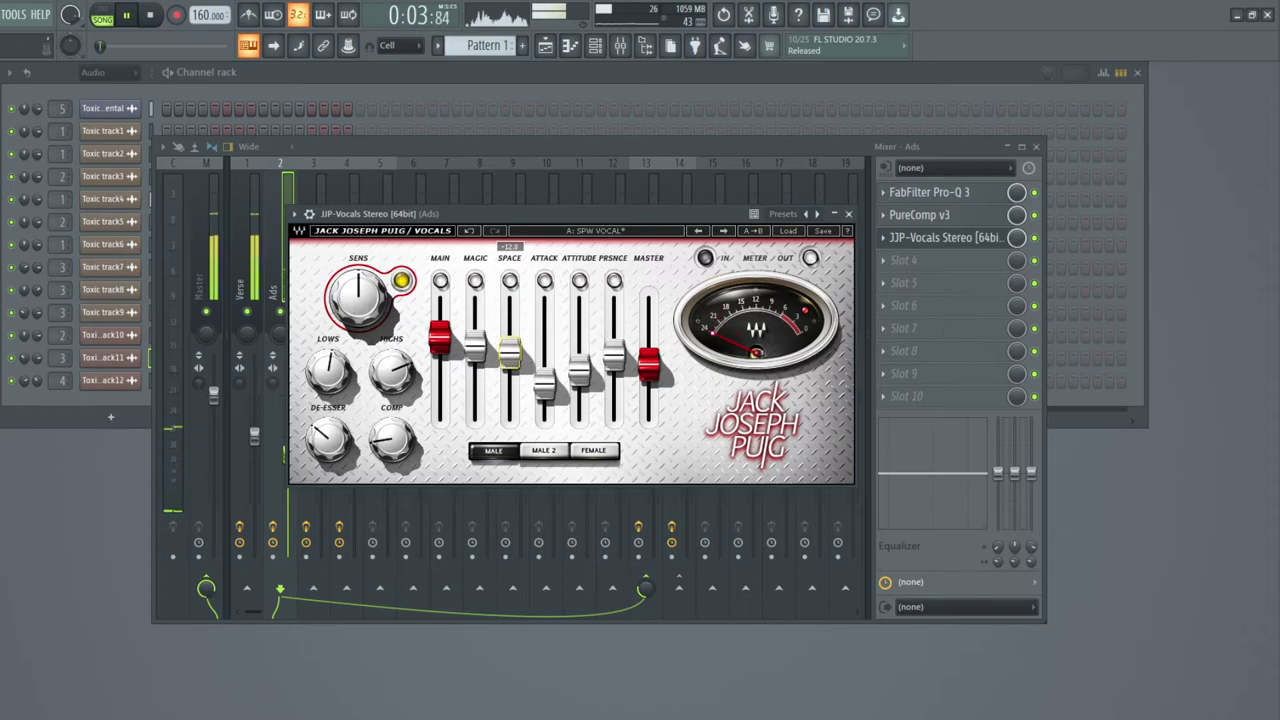
{"action": "left_click_drag", "start_coordinate": [640, 366], "coordinate": [650, 340]}
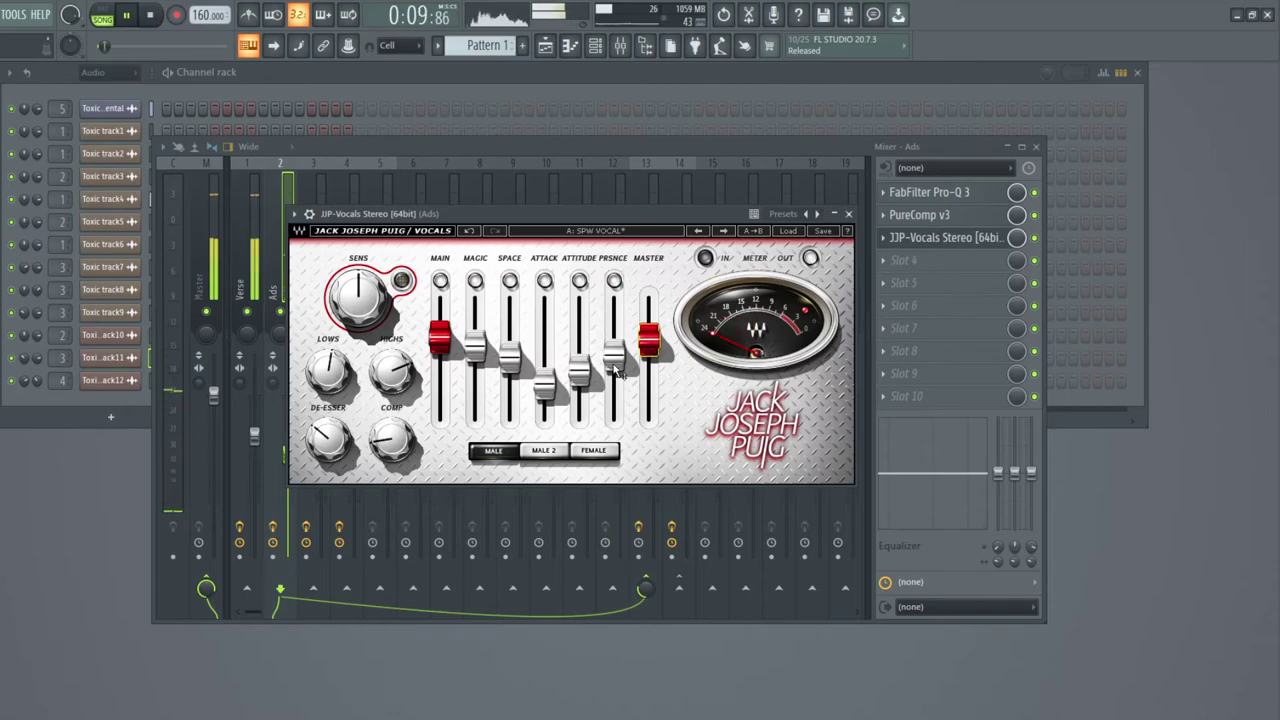
Nudge the Master fader up slightly and lower the Space fader to -16.9 in the Ads JJP-Vocals.
{"action": "left_click_drag", "start_coordinate": [511, 350], "coordinate": [509, 353]}
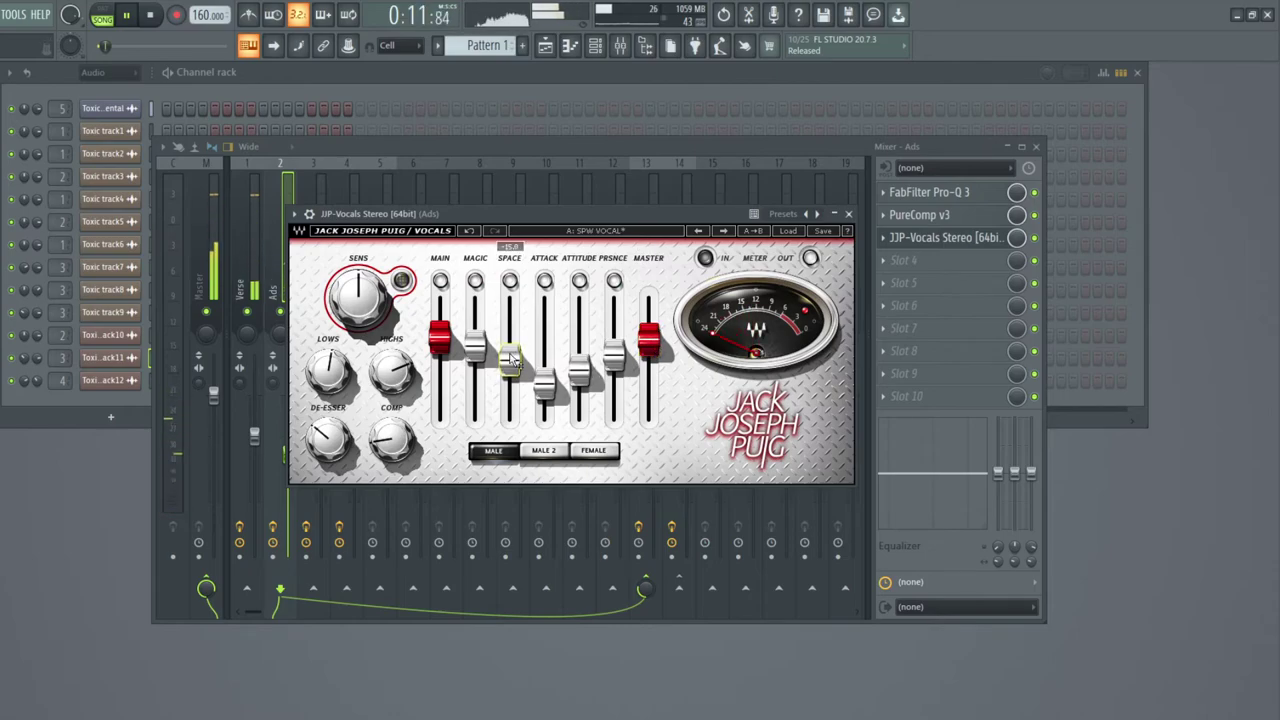
{"action": "left_click_drag", "start_coordinate": [650, 342], "coordinate": [650, 336]}
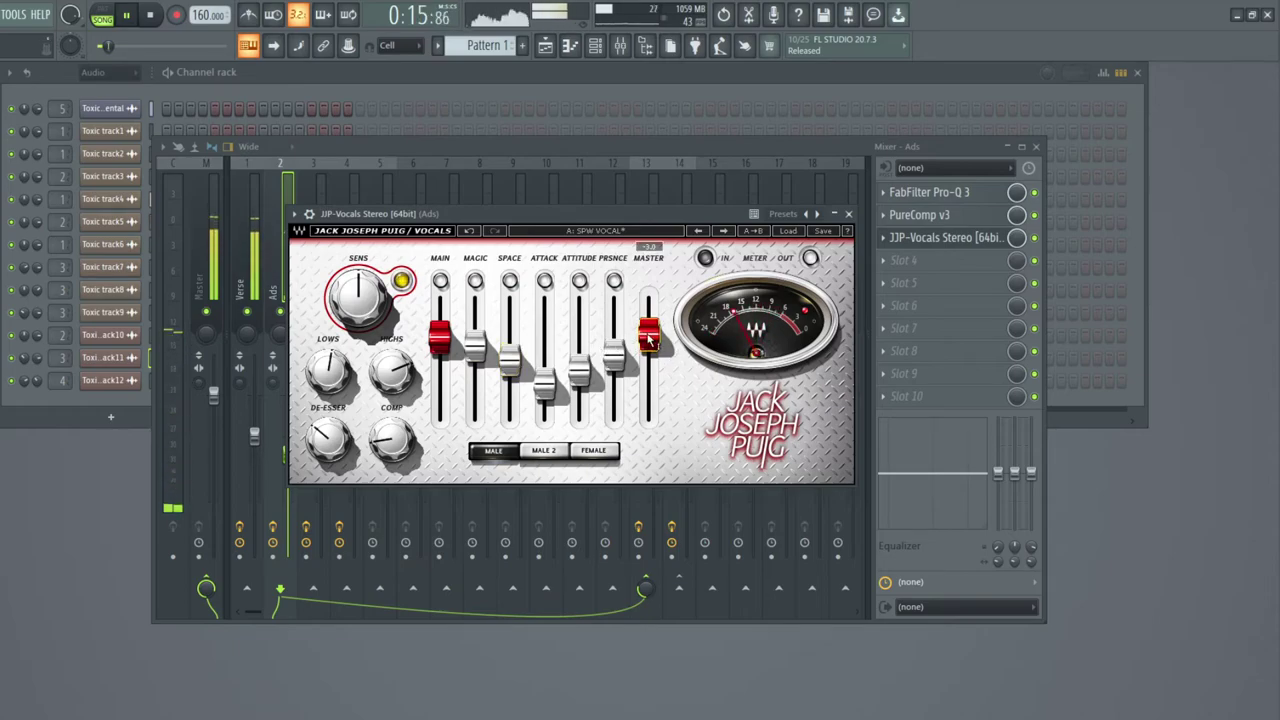
{"action": "left_click_drag", "start_coordinate": [650, 336], "coordinate": [650, 339]}
{"action": "left_click_drag", "start_coordinate": [511, 359], "coordinate": [510, 368]}
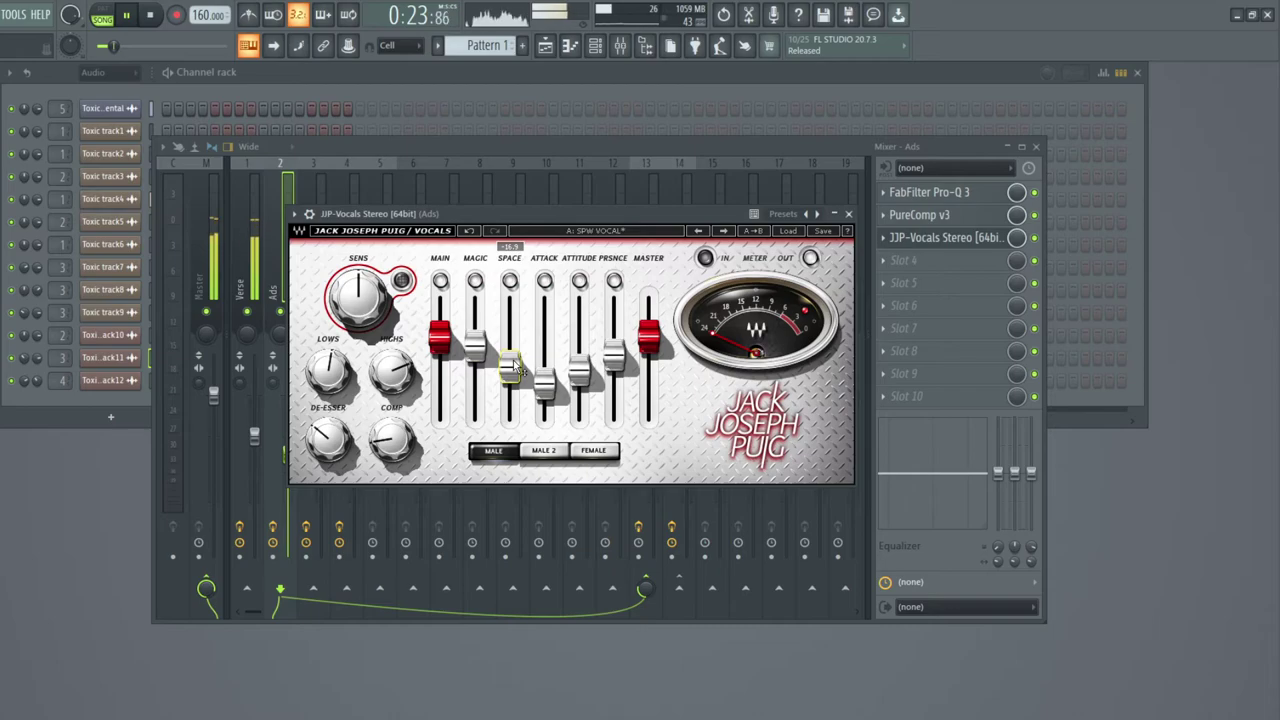
Raise Comp, set De-Esser to 49.9, reduce Highs, and raise Lows slightly in the Ads JJP-Vocals.
{"action": "left_click_drag", "start_coordinate": [387, 446], "coordinate": [328, 426]}
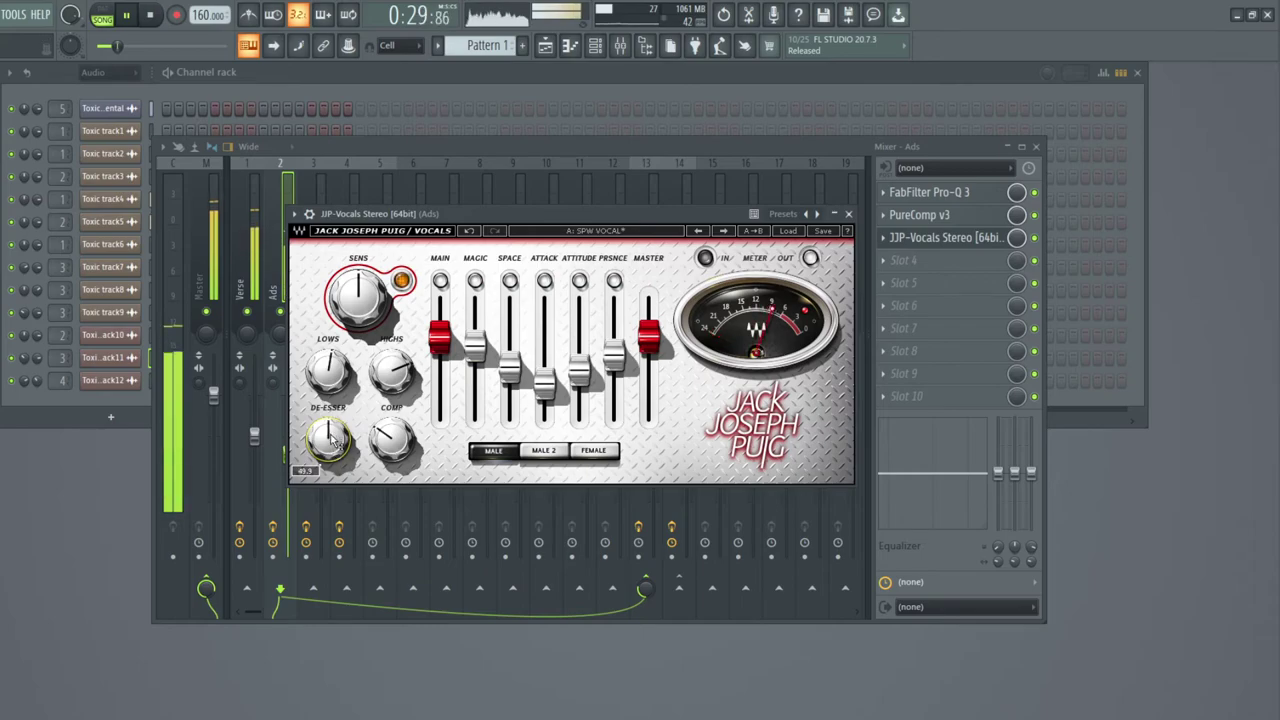
{"action": "left_click_drag", "start_coordinate": [393, 372], "coordinate": [333, 378]}
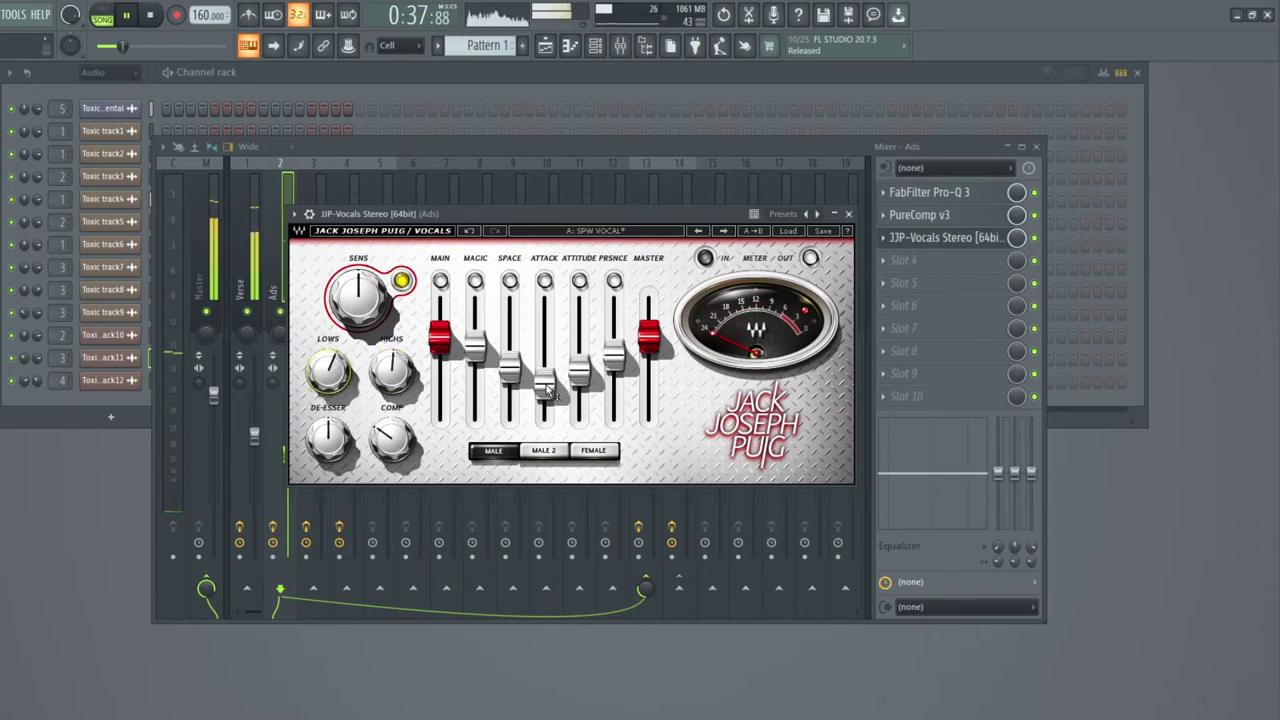
Raise Presence and Attack slightly, lower Space to -18.2 in the Ads JJP-Vocals, and close the plugin.
{"action": "left_click_drag", "start_coordinate": [613, 362], "coordinate": [615, 352]}
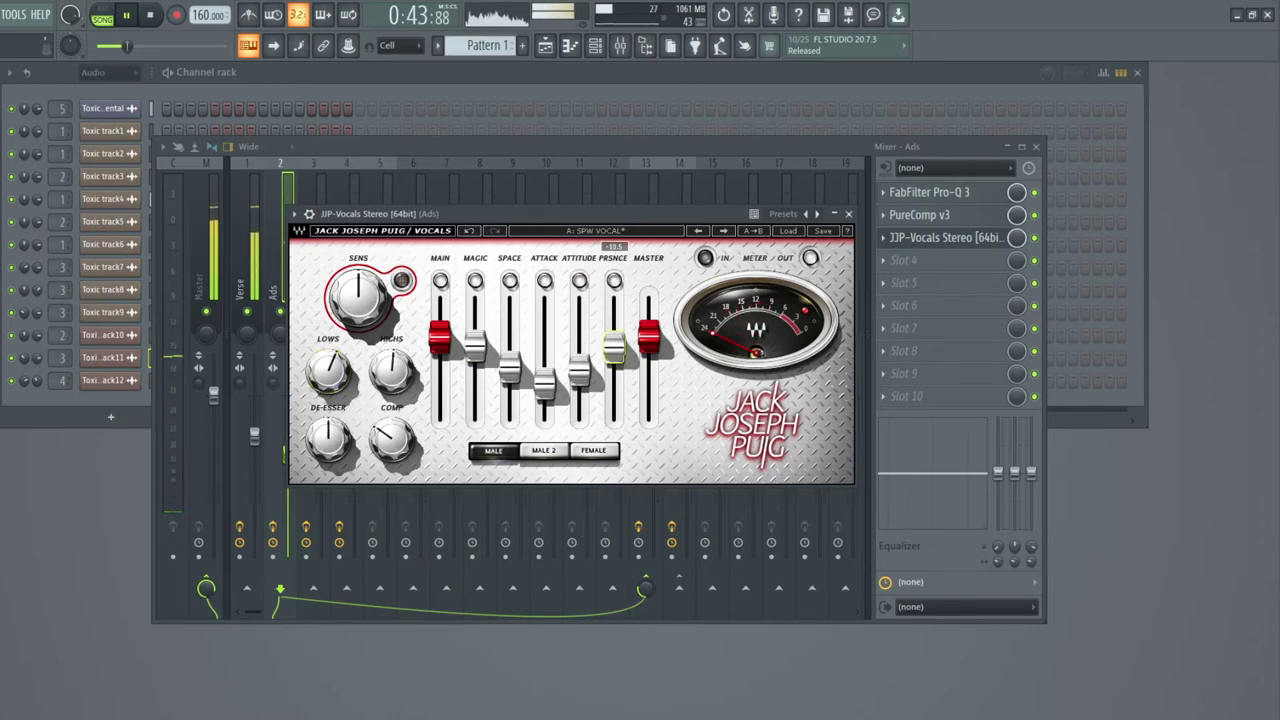
{"action": "left_click", "coordinate": [509, 372]}
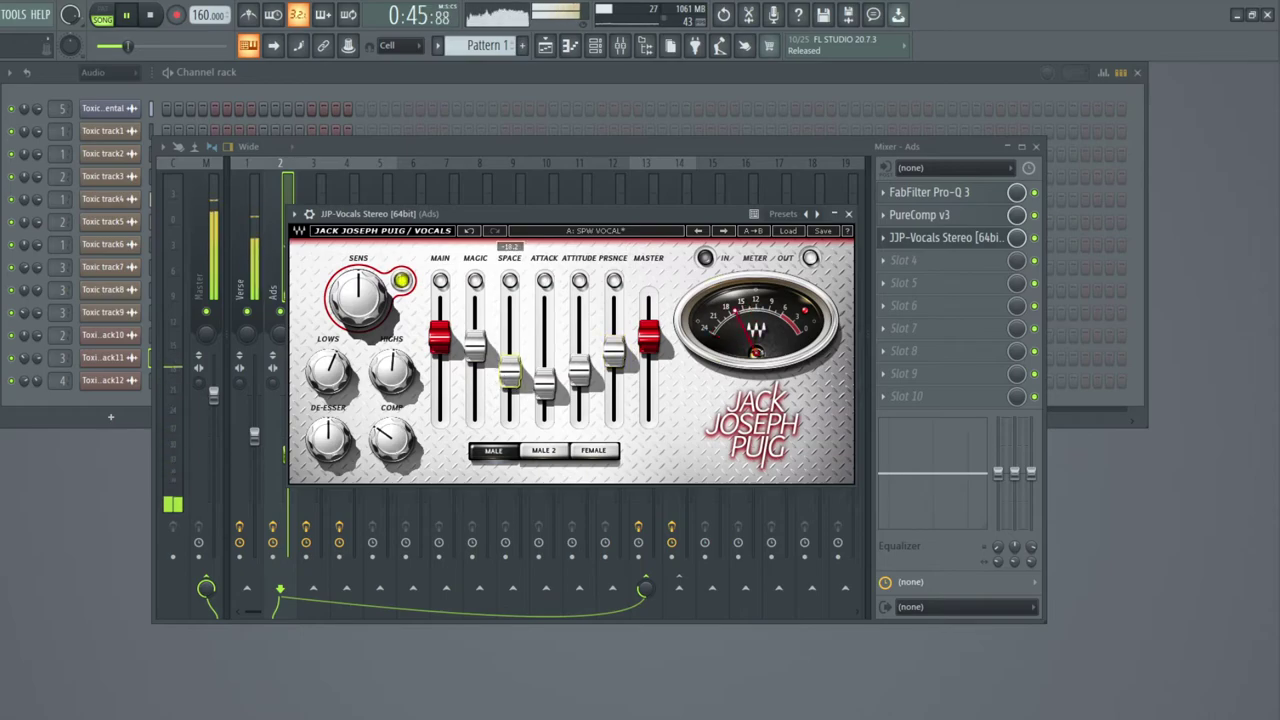
{"action": "left_click", "coordinate": [544, 385]}
{"action": "mouse_move", "coordinate": [544, 385]}
{"action": "left_mouse_down"}
{"action": "mouse_move", "coordinate": [544, 340]}
{"action": "mouse_move", "coordinate": [544, 379]}
{"action": "left_mouse_up"}
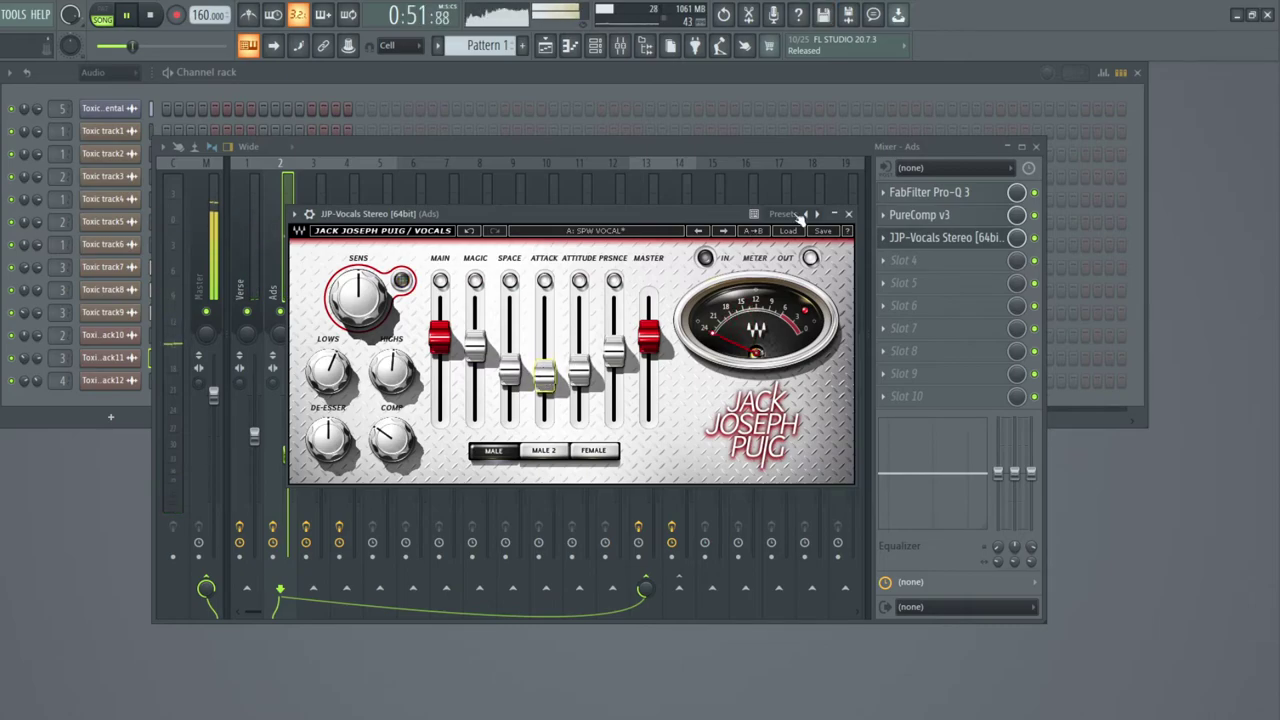
{"action": "key", "text": "Escape"}
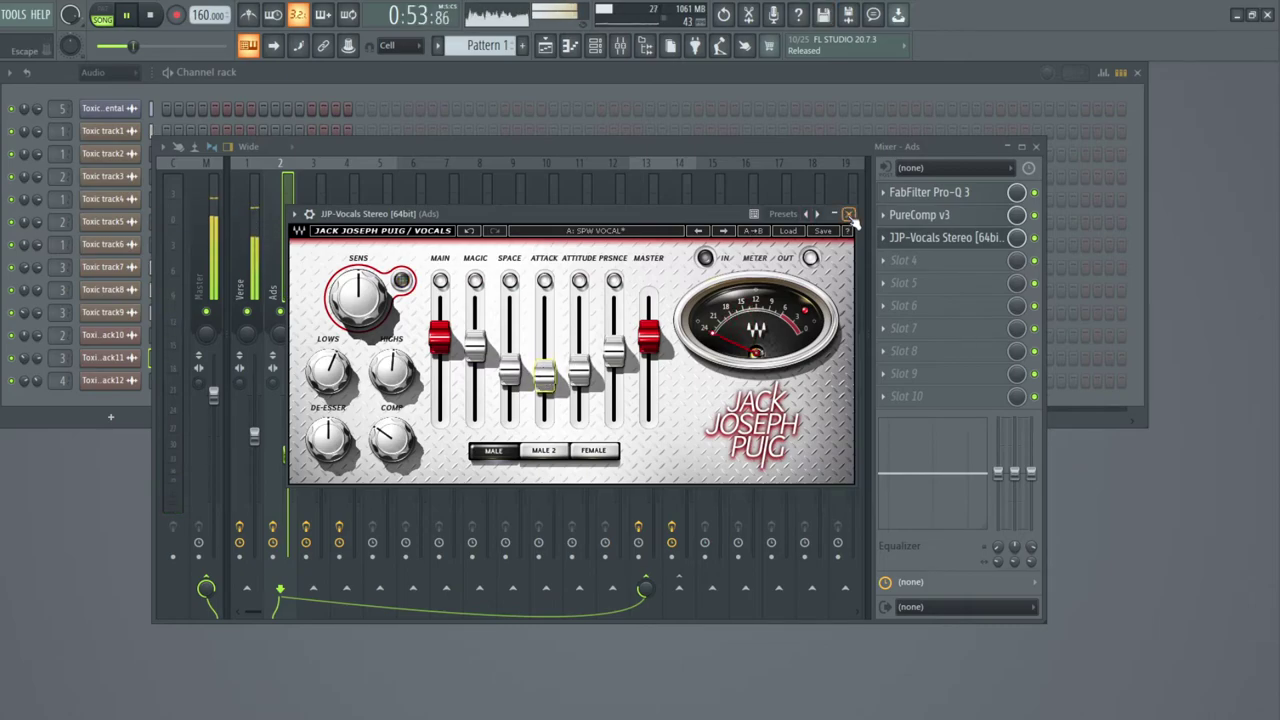
{"action": "left_click", "coordinate": [848, 215]}
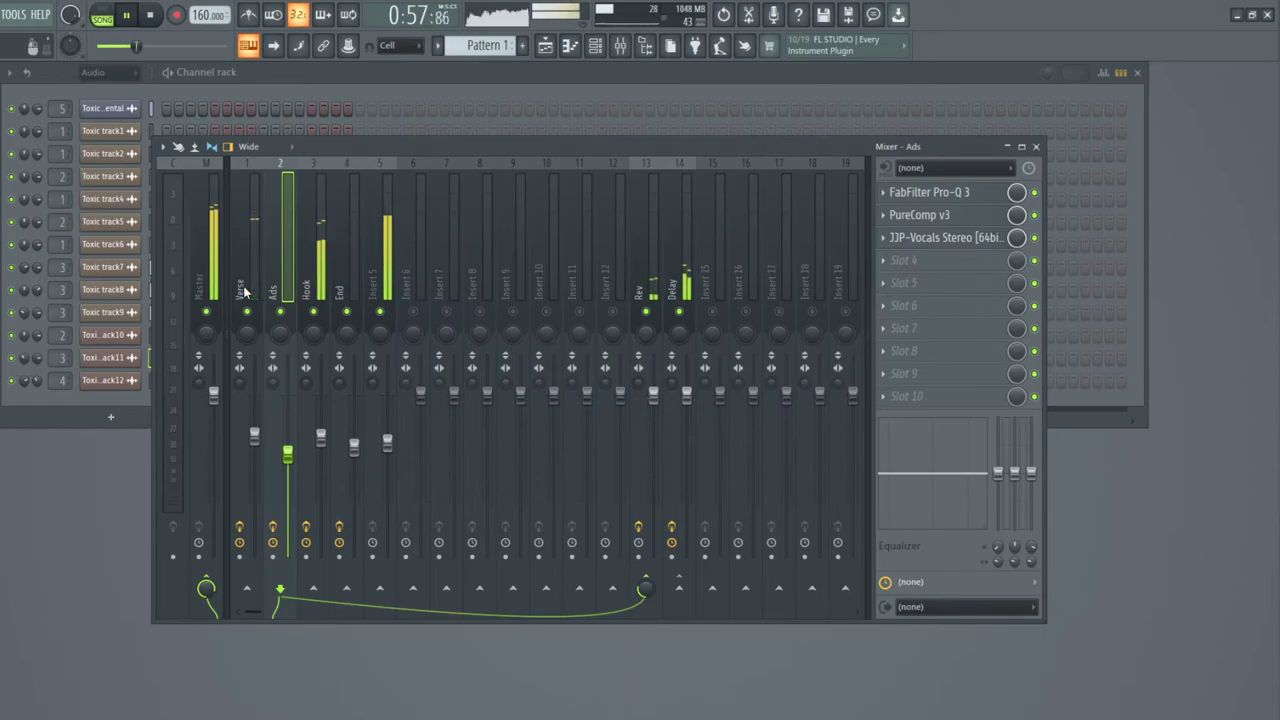
Check the Verse mixer track, and open the FabFilter Pro-R reverb on the Rev track.
{"action": "left_click", "coordinate": [244, 290]}
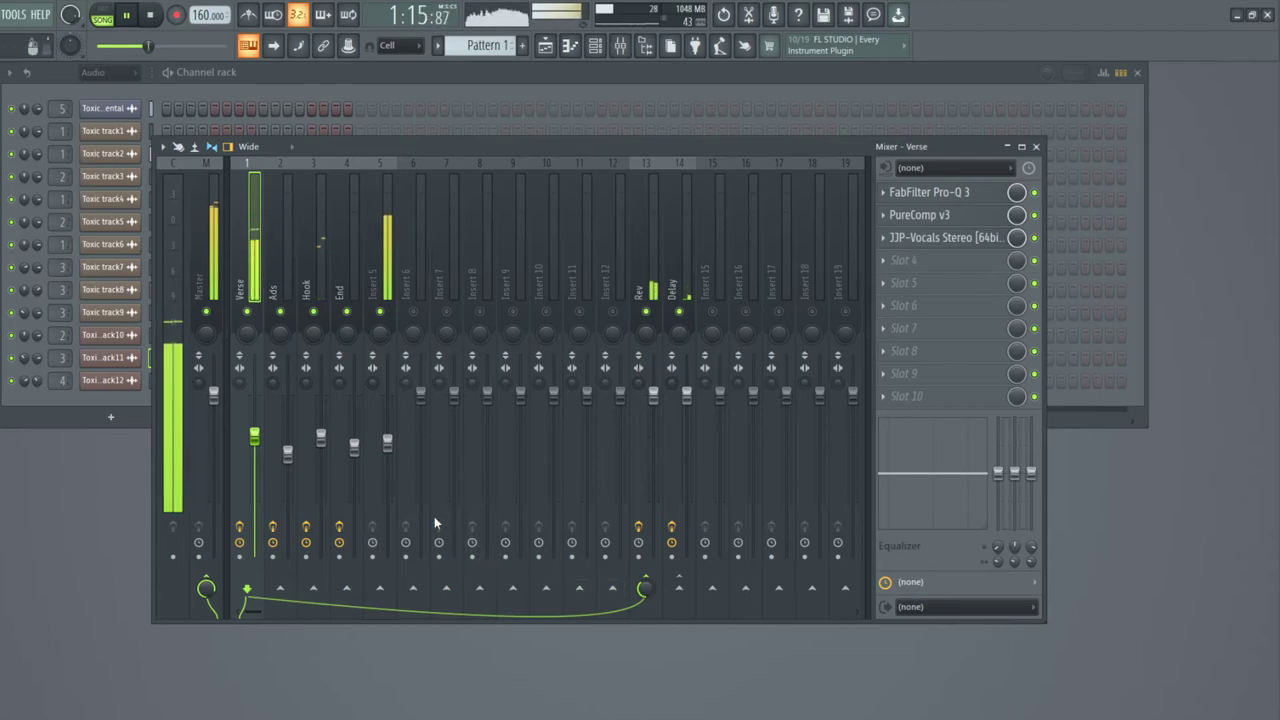
{"action": "left_click", "coordinate": [636, 264]}
{"action": "left_click", "coordinate": [953, 194]}
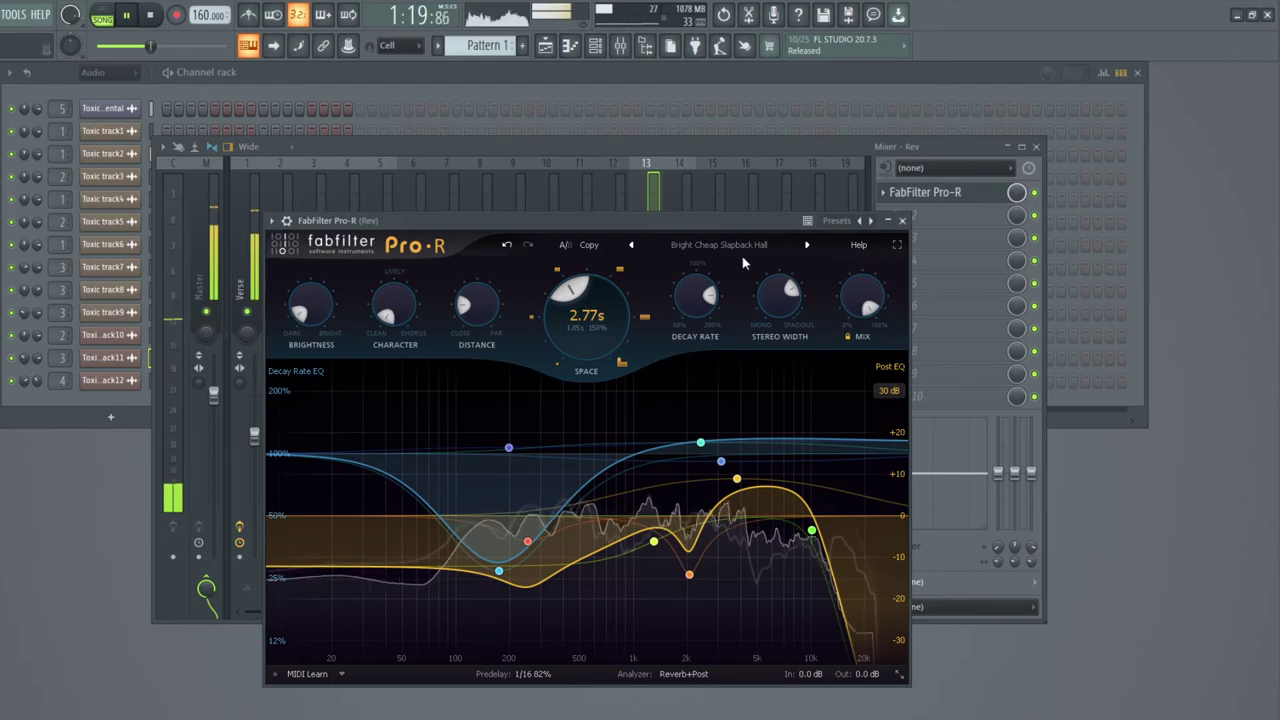
Audition the Pro-R Space presets at 1.12 s, 0.30 s, 4.80 s, 15.0 s and 7.80 s while the song plays.
{"action": "left_click", "coordinate": [533, 316]}
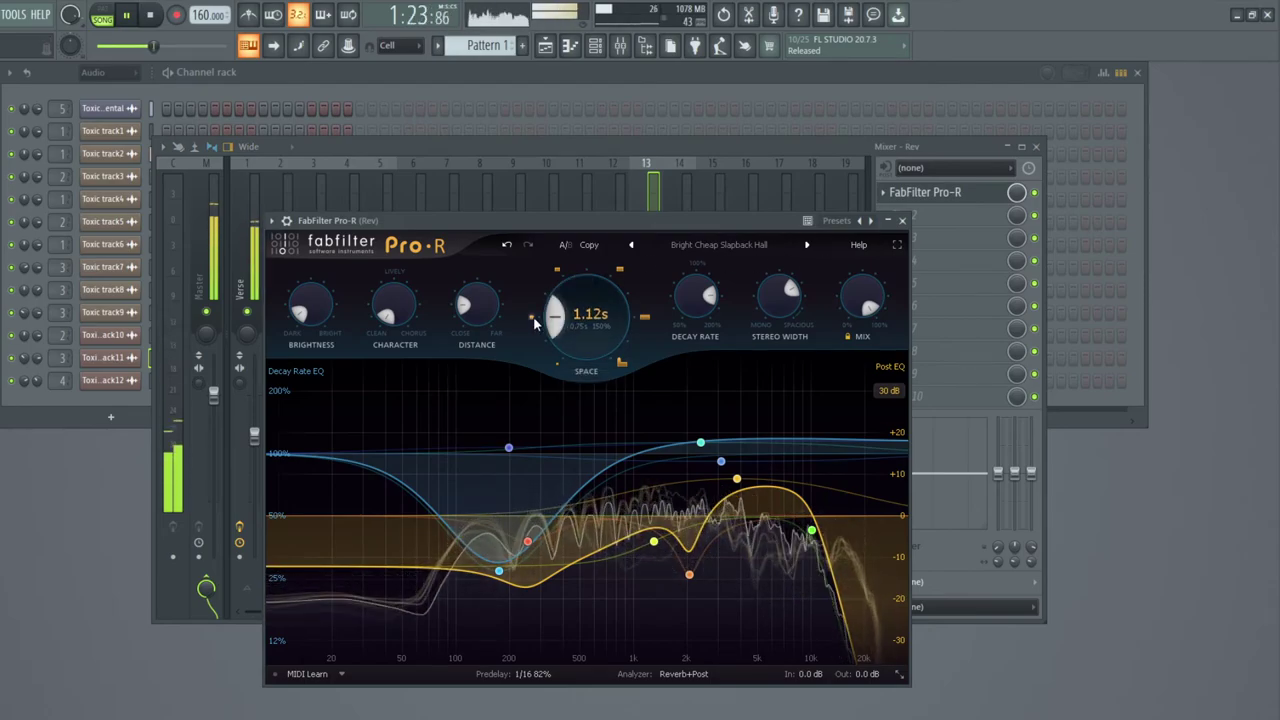
{"action": "left_click", "coordinate": [559, 368]}
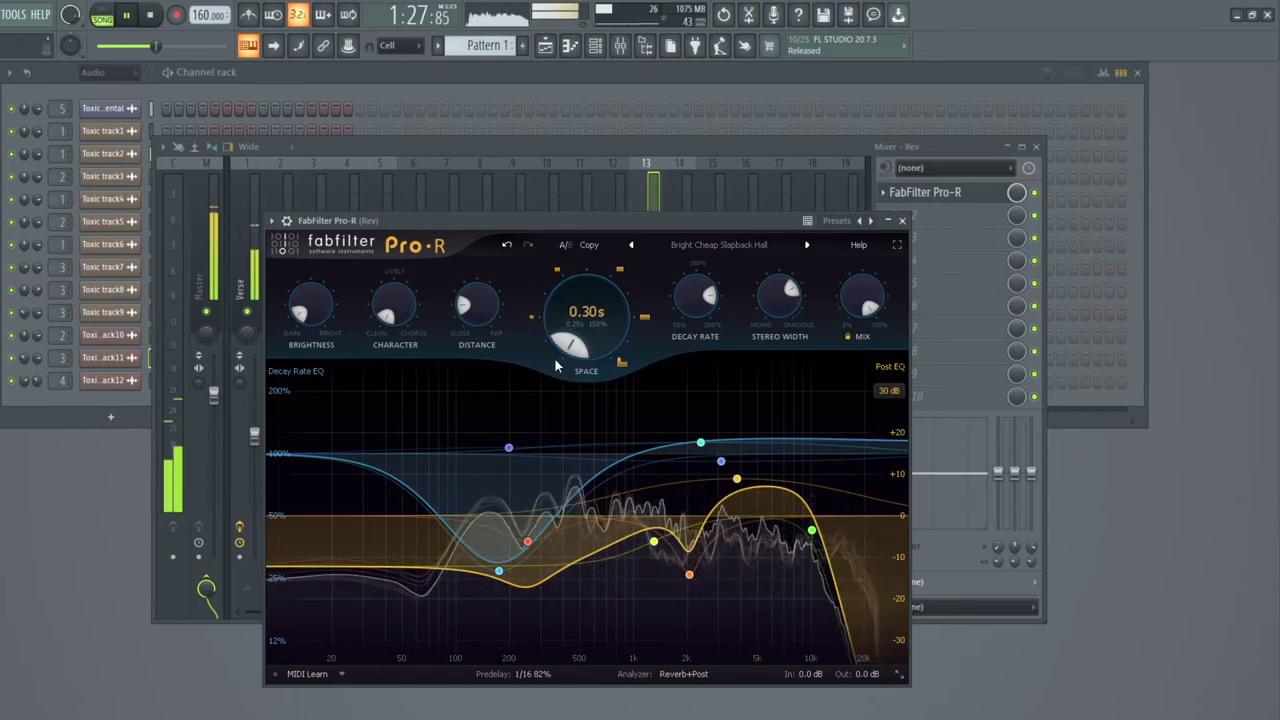
{"action": "left_click", "coordinate": [618, 271]}
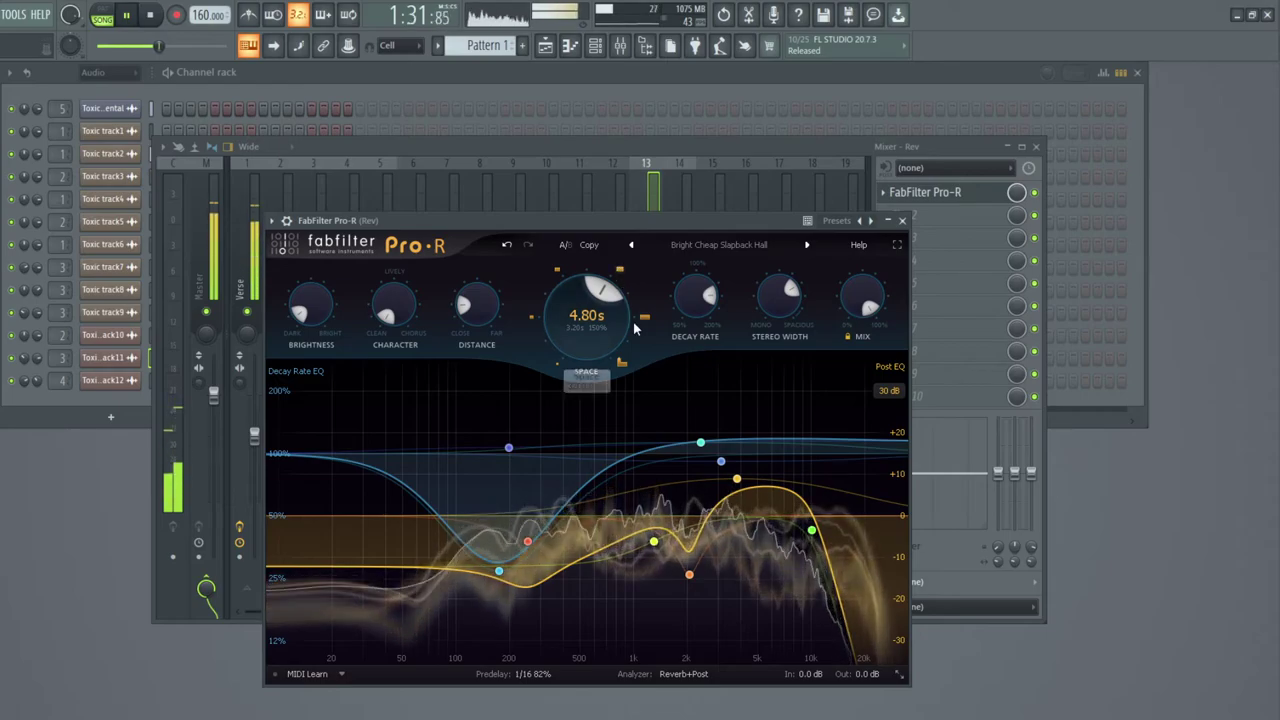
{"action": "left_click", "coordinate": [620, 366]}
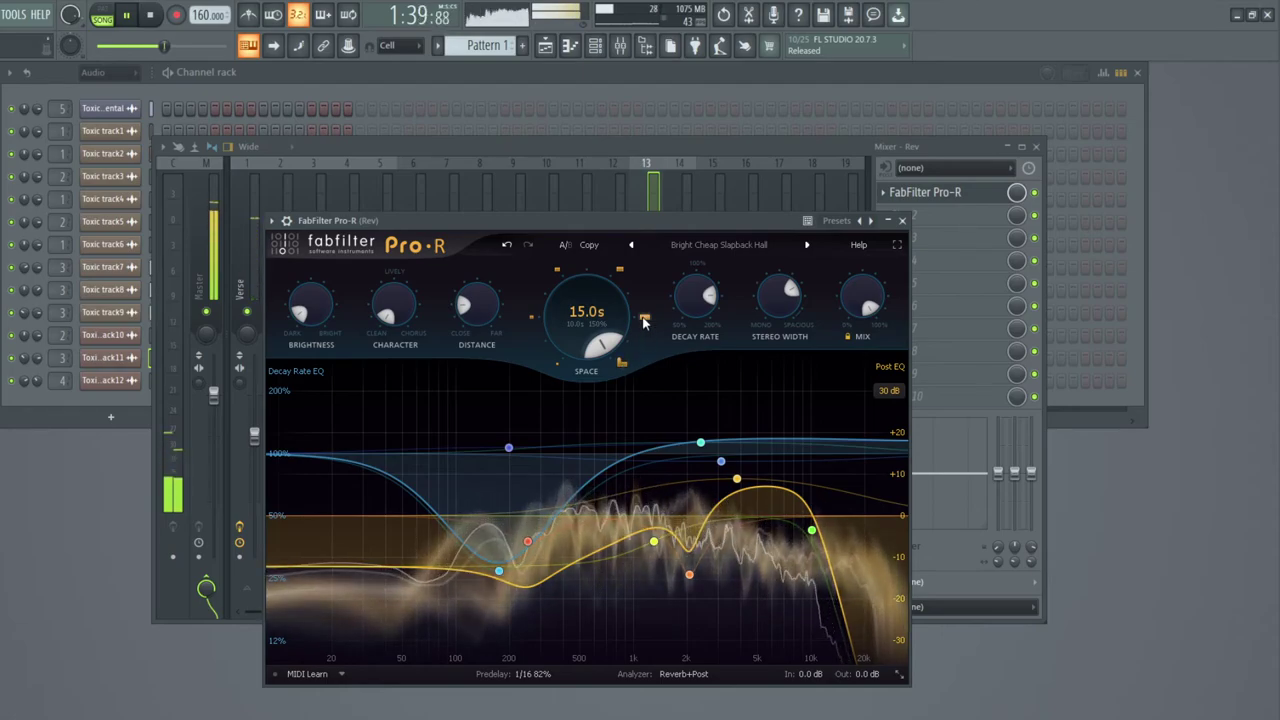
{"action": "left_click", "coordinate": [644, 320]}
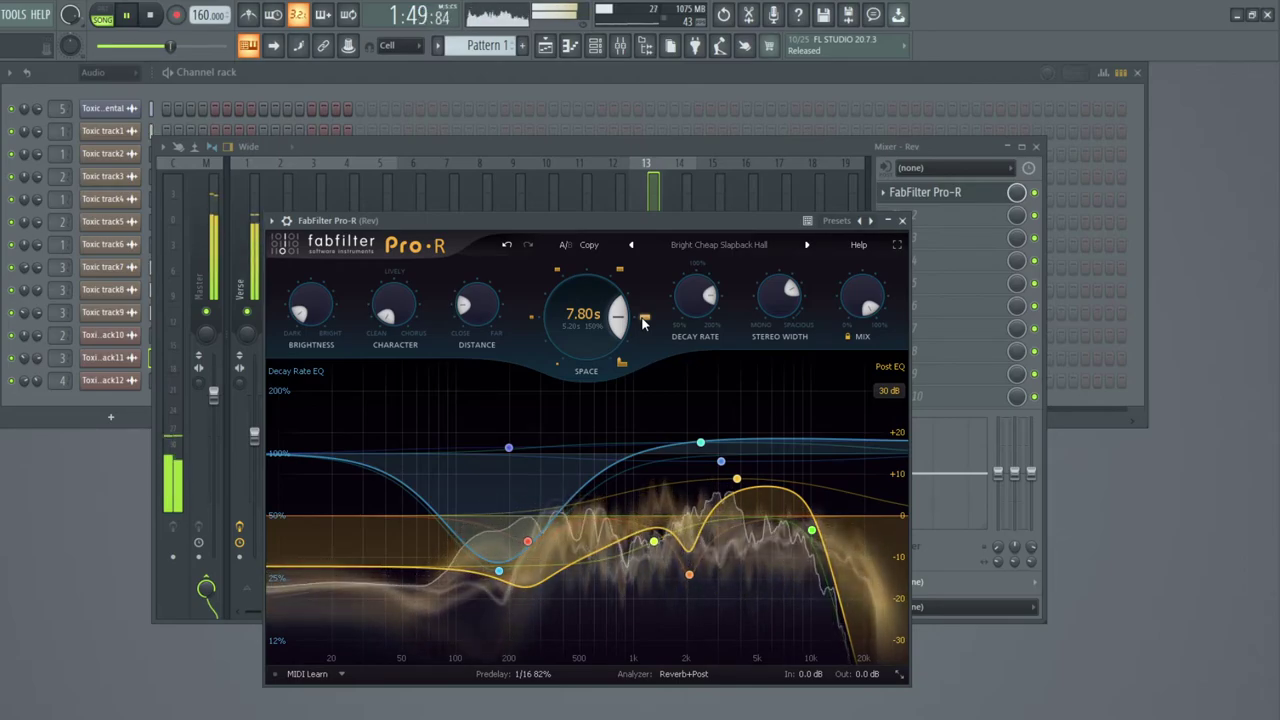
Set the reverb's Character to about 49%, raise Brightness a little, and reduce Distance to its closest setting.
{"action": "mouse_move", "coordinate": [400, 319]}
{"action": "left_click_drag", "start_coordinate": [388, 317], "coordinate": [394, 292]}
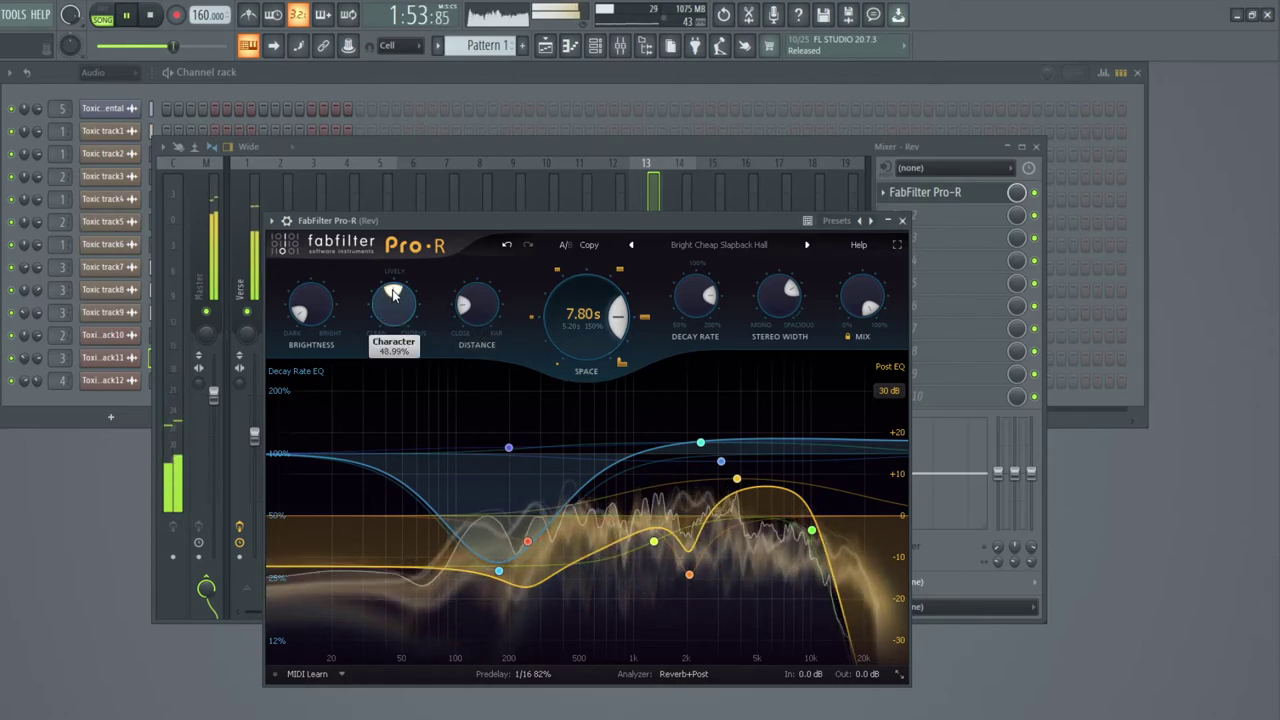
{"action": "mouse_move", "coordinate": [306, 316]}
{"action": "left_mouse_down"}
{"action": "mouse_move", "coordinate": [313, 290]}
{"action": "mouse_move", "coordinate": [310, 305]}
{"action": "left_mouse_up"}
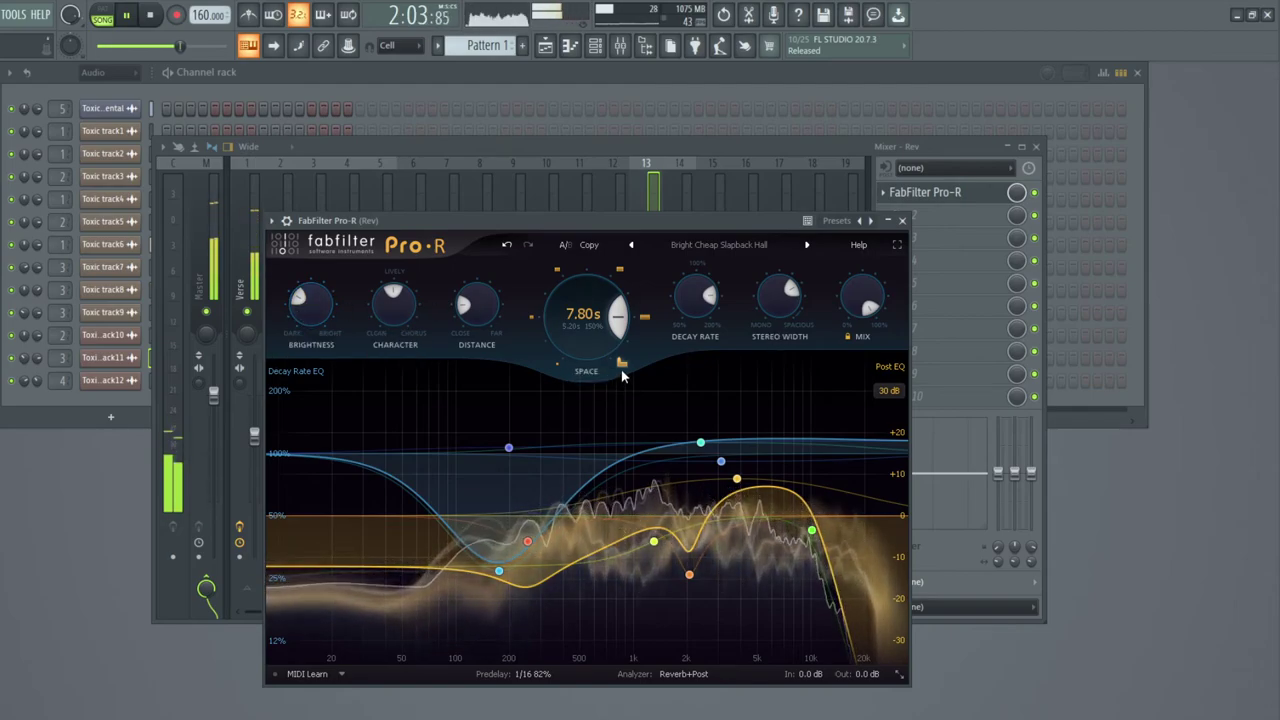
{"action": "mouse_move", "coordinate": [467, 308]}
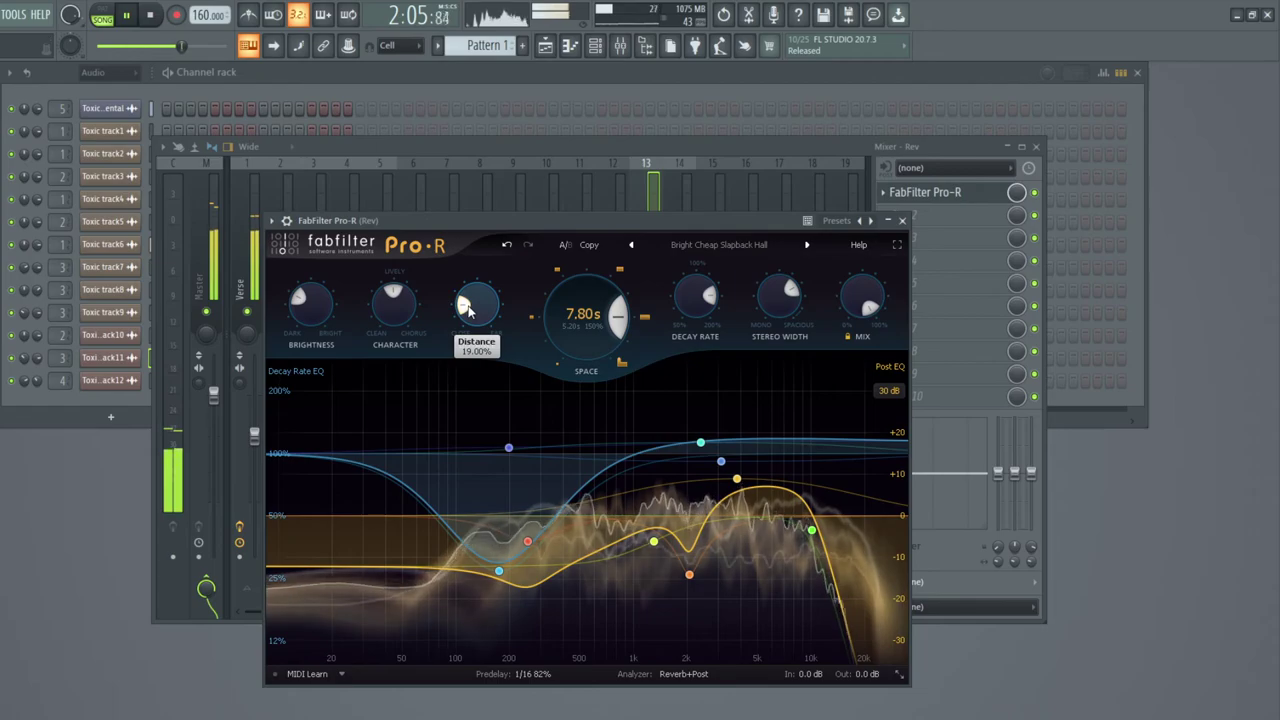
{"action": "left_click_drag", "start_coordinate": [467, 309], "coordinate": [469, 317]}
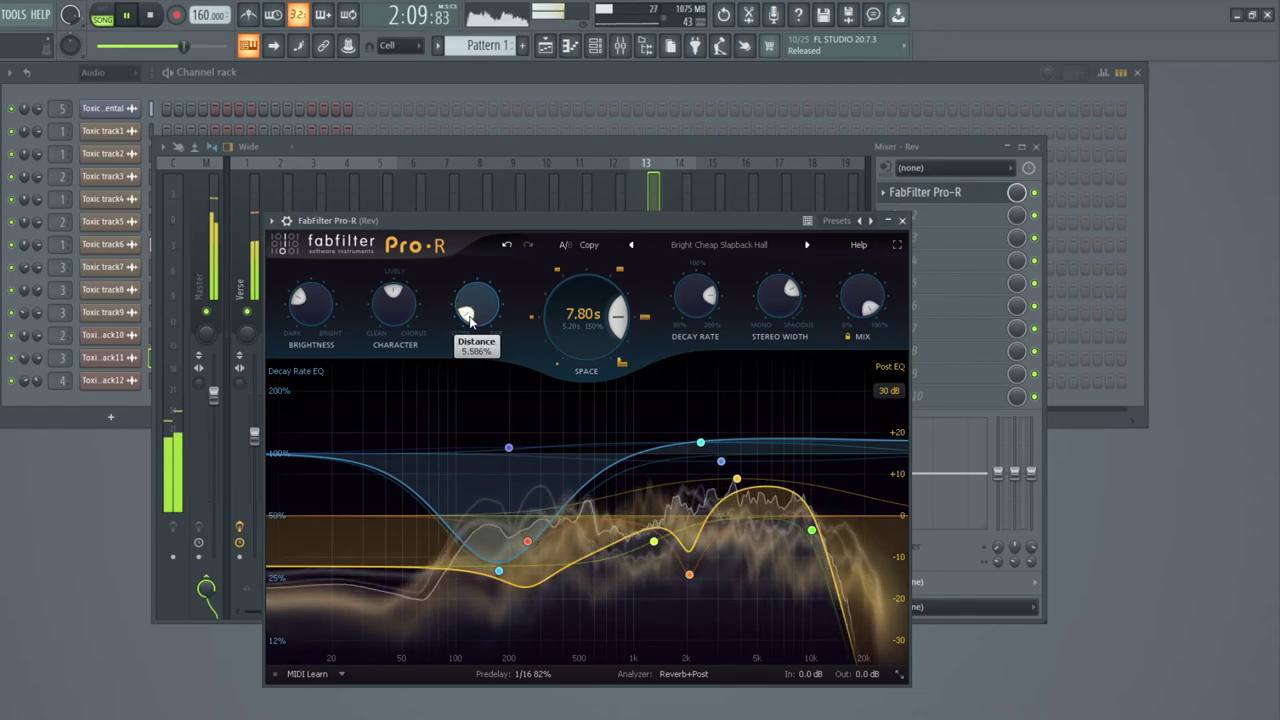
{"action": "left_click_drag", "start_coordinate": [470, 318], "coordinate": [474, 327]}
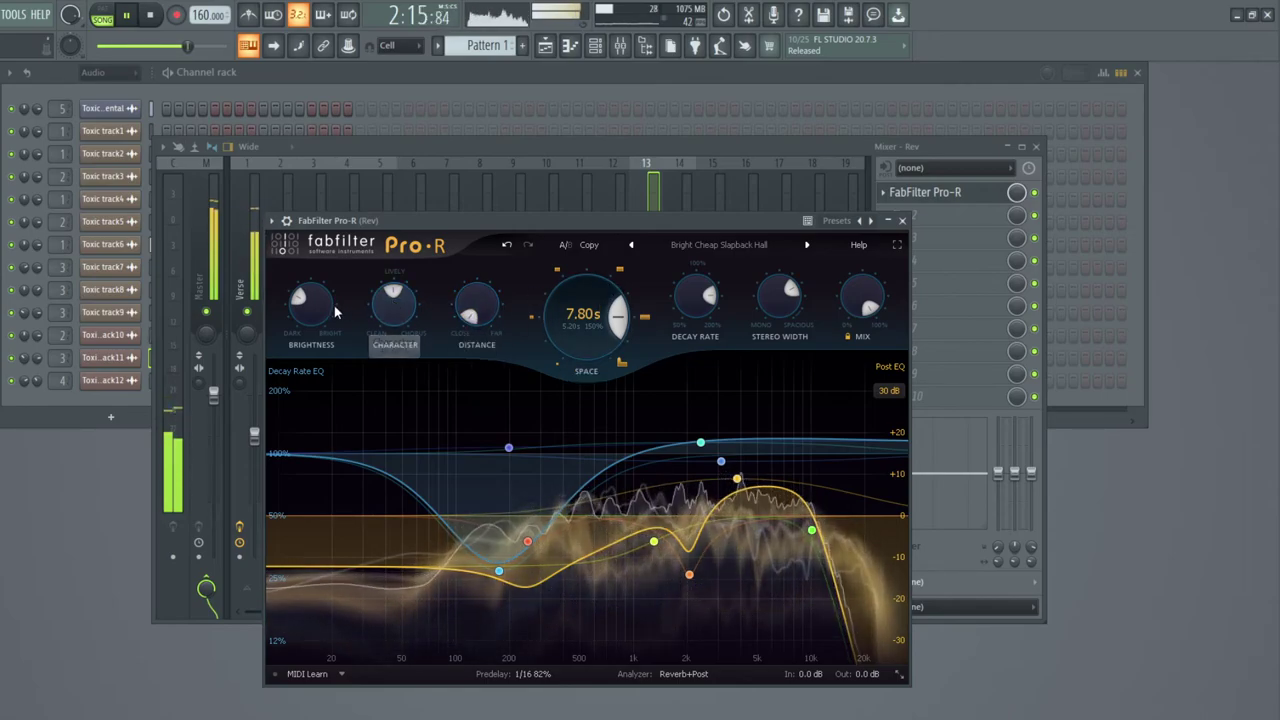
{"action": "left_click_drag", "start_coordinate": [300, 312], "coordinate": [304, 310]}
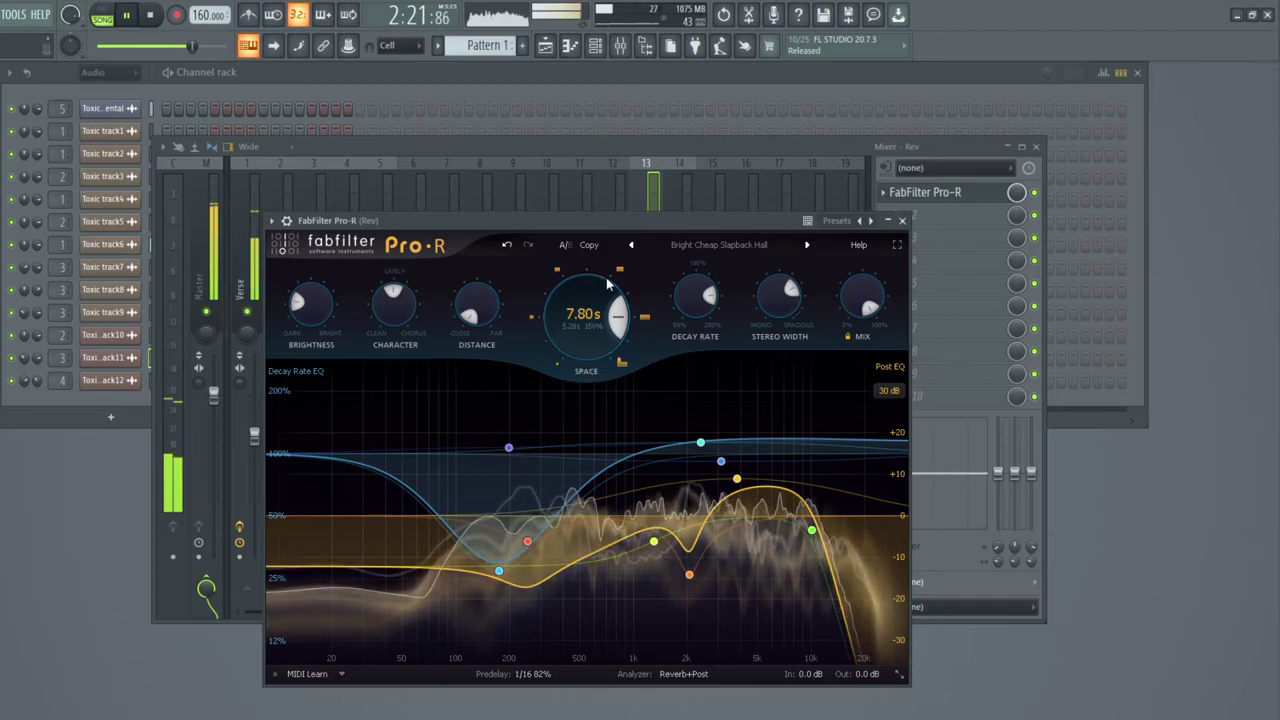
Set the reverb's Stereo Width fully to Spacious, its Space preset to 4.80 s, and its Decay Rate to 100%.
{"action": "left_click_drag", "start_coordinate": [779, 314], "coordinate": [779, 344]}
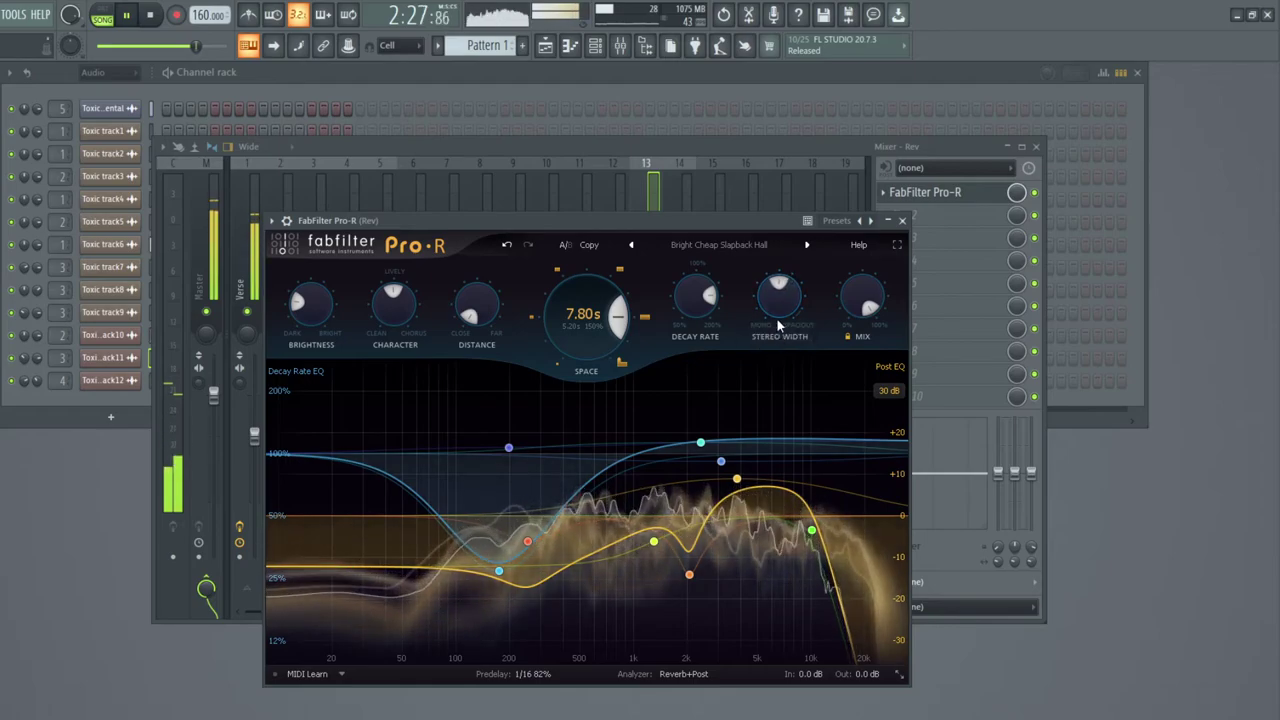
{"action": "left_click_drag", "start_coordinate": [778, 304], "coordinate": [801, 214]}
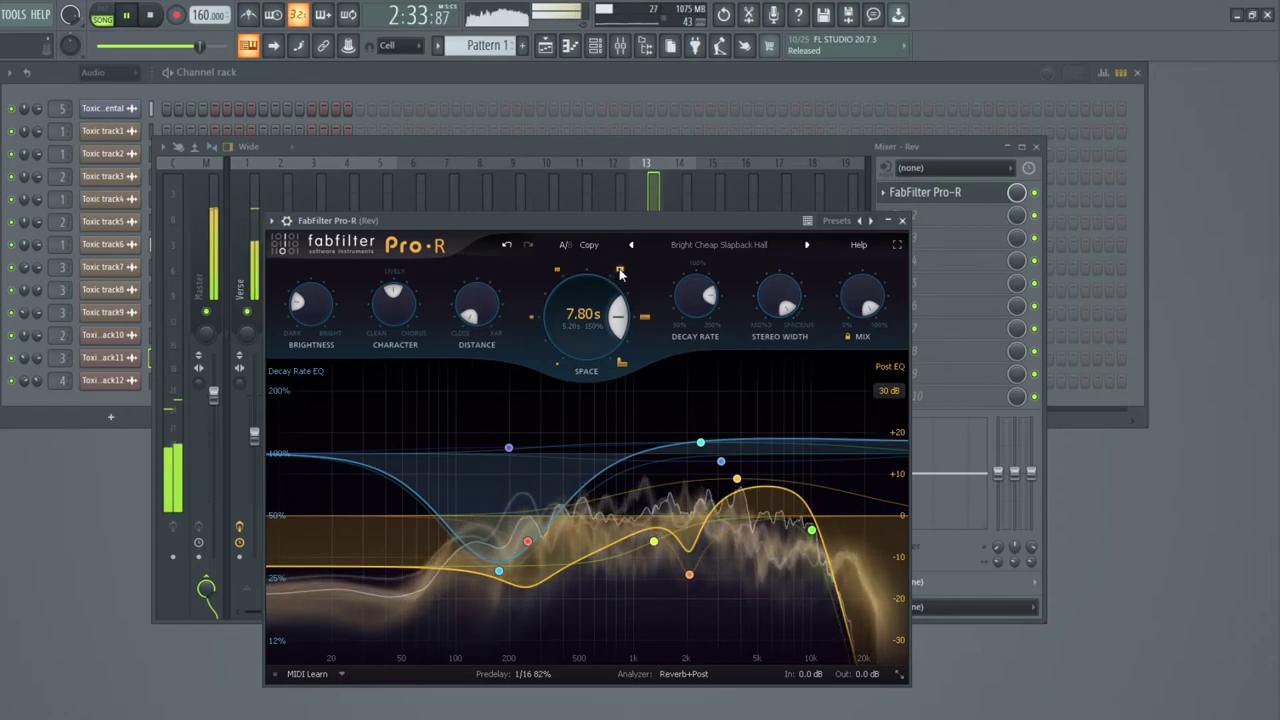
{"action": "scroll", "coordinate": [620, 274], "scroll_direction": "down", "scroll_amount": 5}
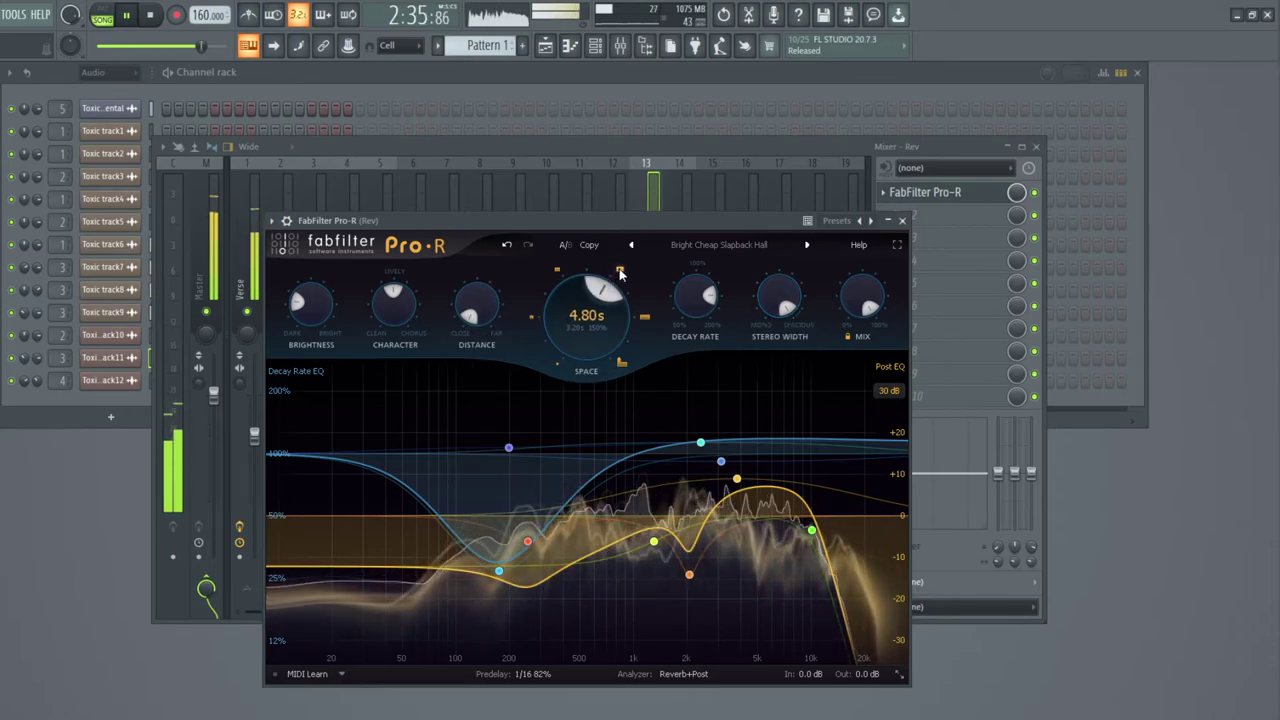
{"action": "scroll", "coordinate": [688, 320], "scroll_direction": "down", "scroll_amount": 3}
{"action": "left_click_drag", "start_coordinate": [693, 354], "coordinate": [695, 357]}
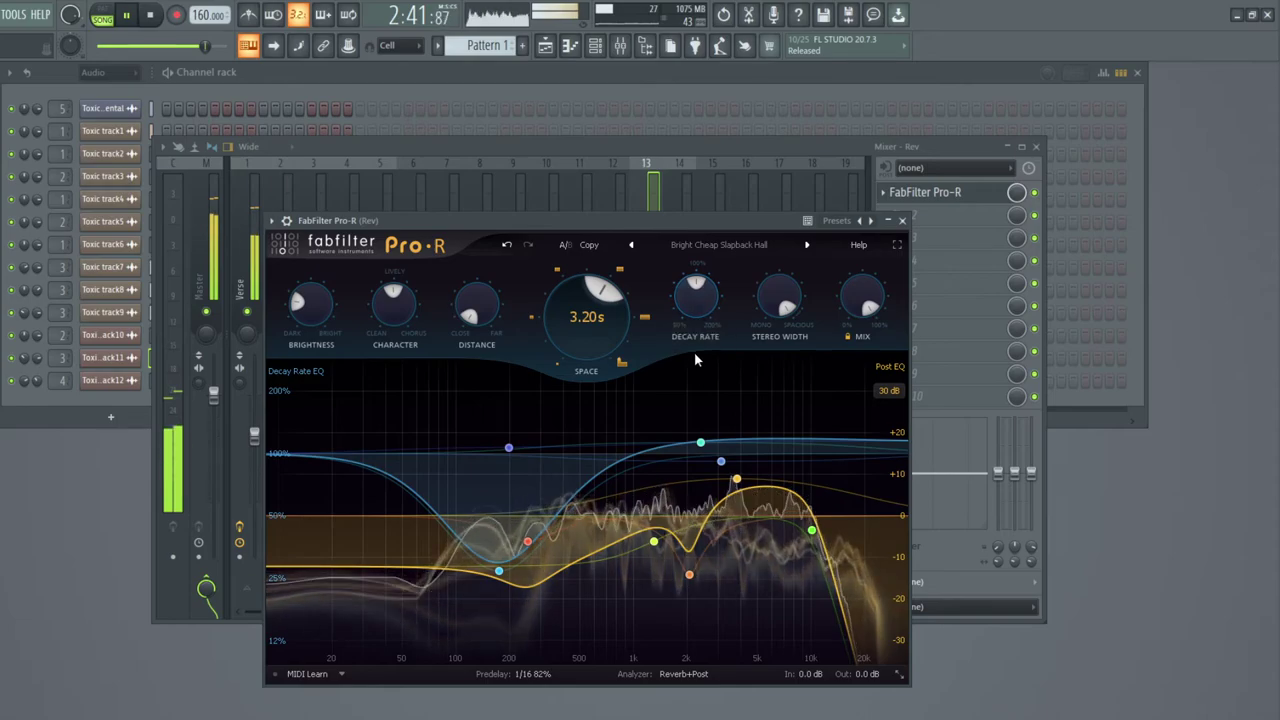
Set the reverb's Space to 10.0 s, Distance to about 50%, and Brightness to 0%.
{"action": "mouse_move", "coordinate": [697, 308]}
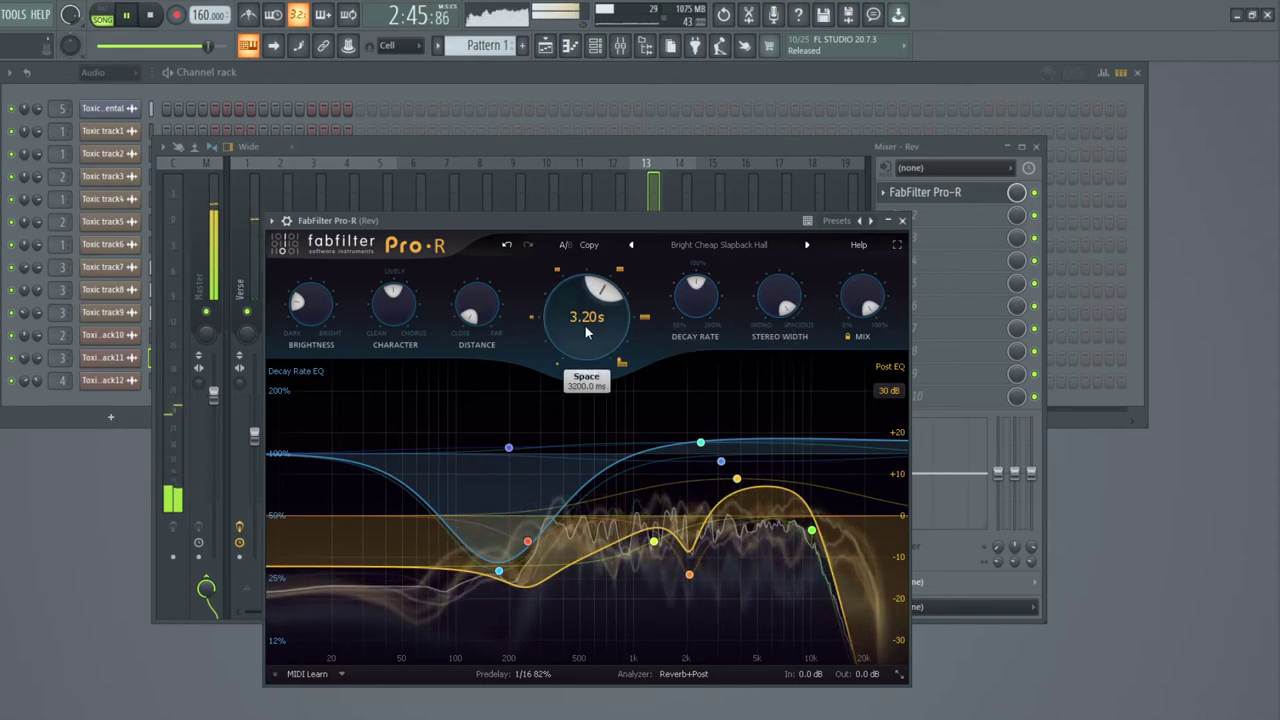
{"action": "left_click", "coordinate": [619, 363]}
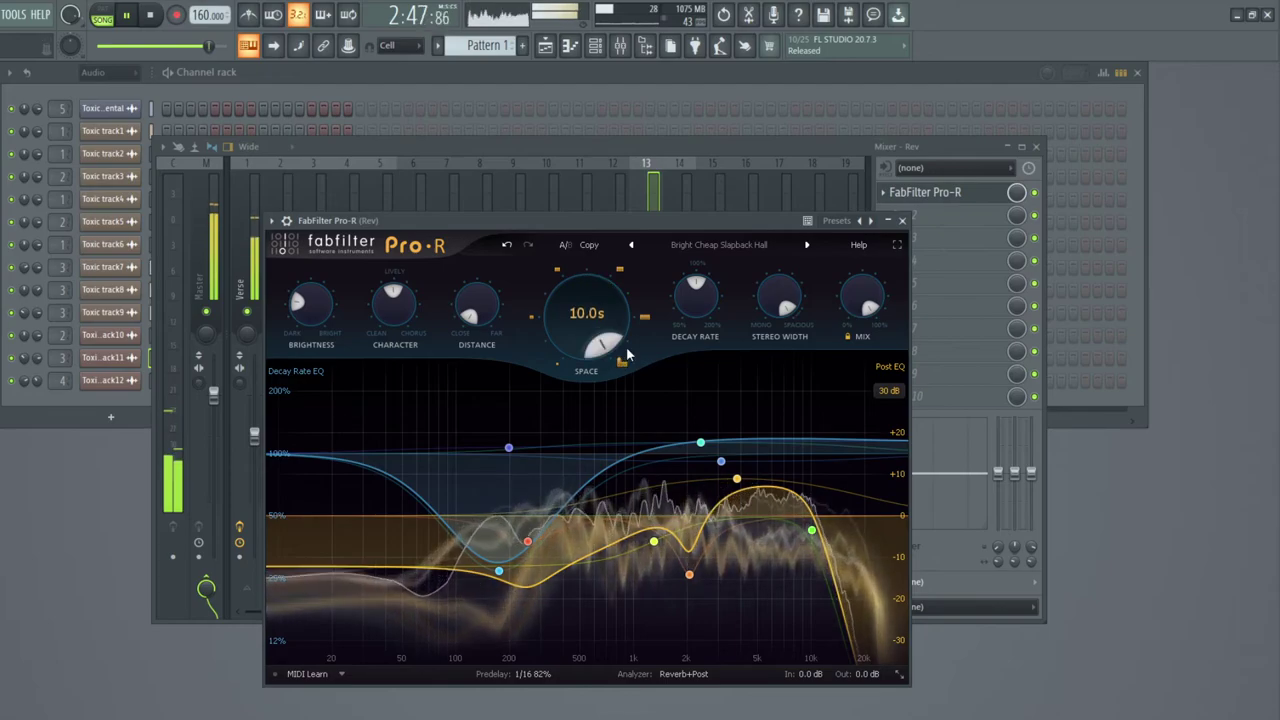
{"action": "mouse_move", "coordinate": [469, 316]}
{"action": "left_click_drag", "start_coordinate": [469, 316], "coordinate": [478, 286]}
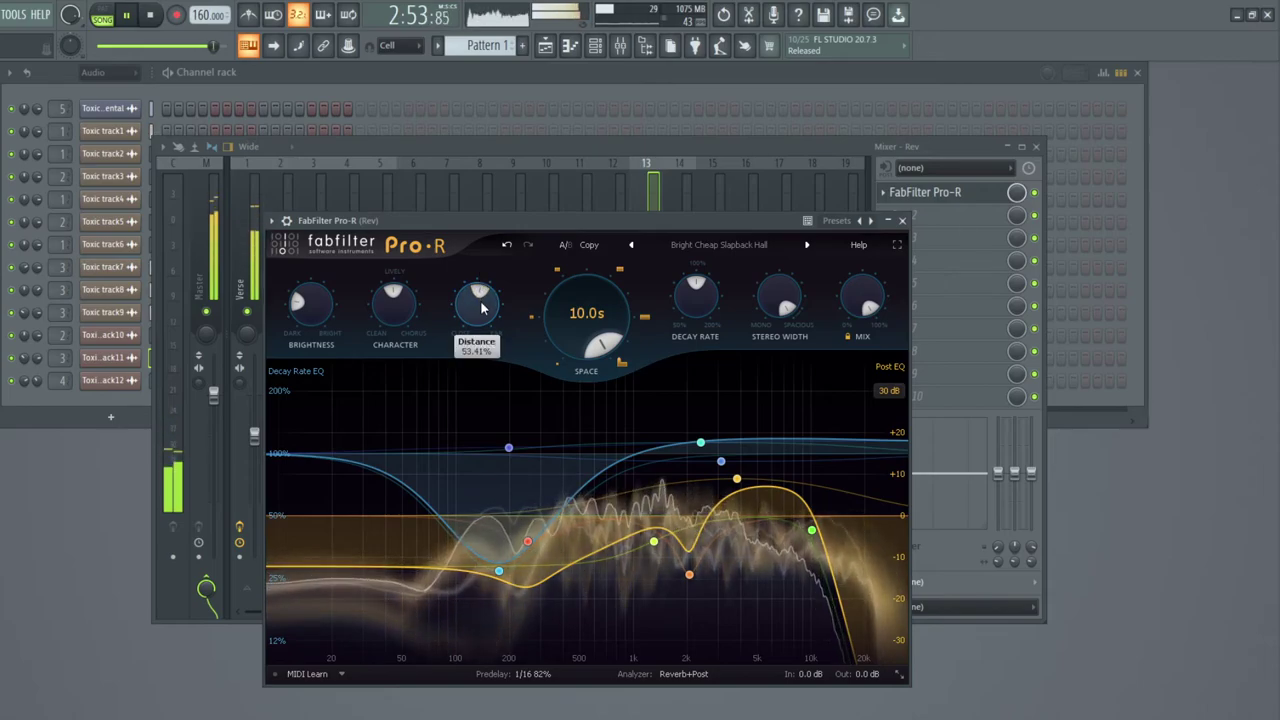
{"action": "left_click_drag", "start_coordinate": [478, 292], "coordinate": [480, 305]}
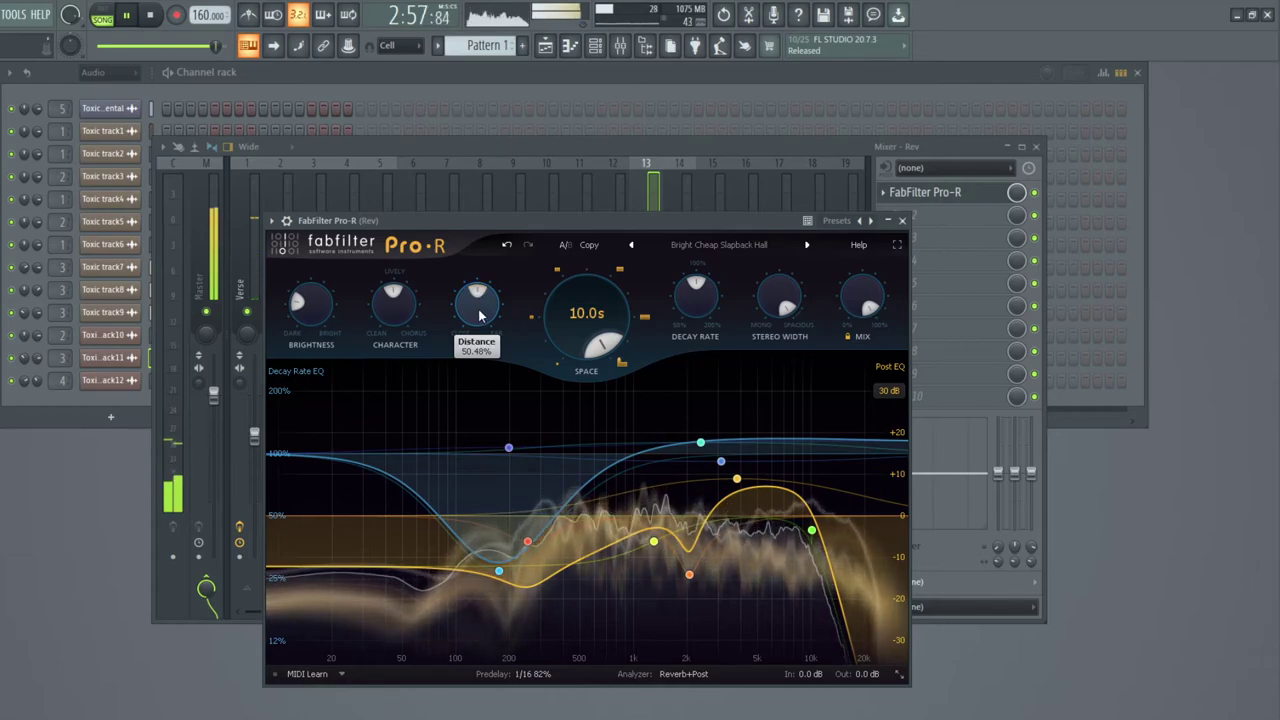
{"action": "left_click_drag", "start_coordinate": [298, 318], "coordinate": [306, 326]}
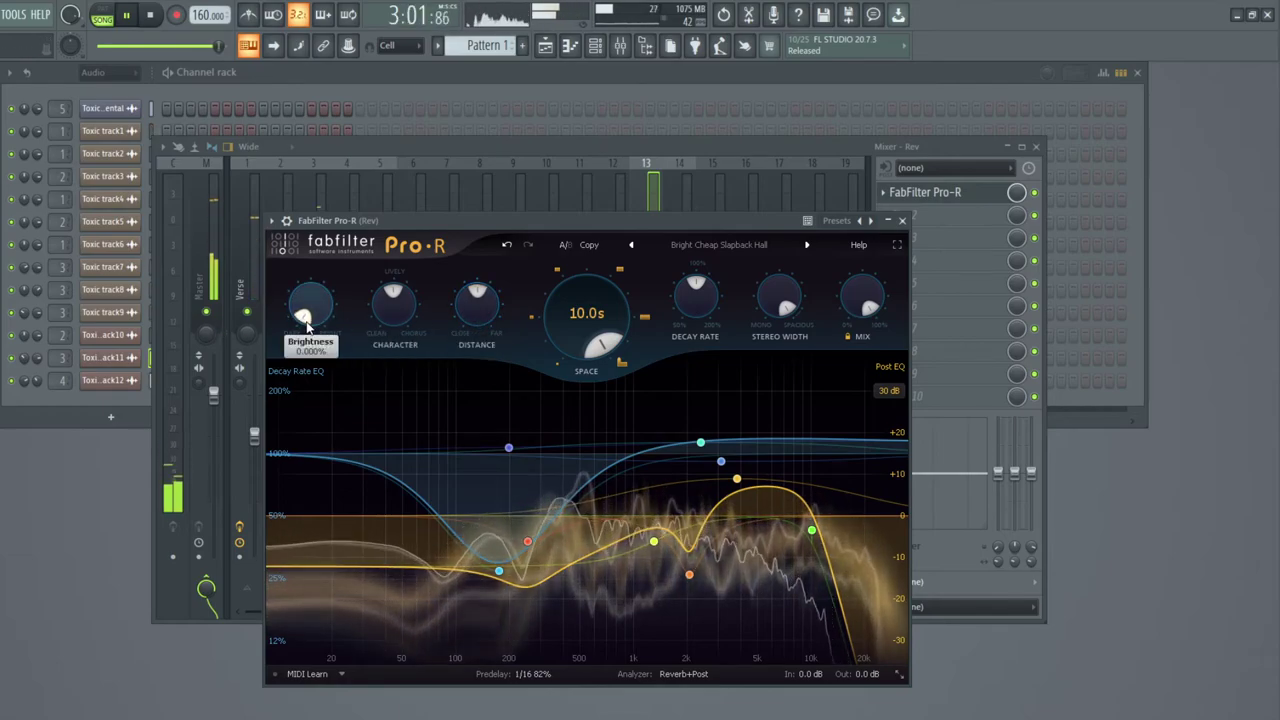
Lower the reverb's Post EQ high cut to about 6386 Hz, add a slight Decay Rate EQ boost near 175 Hz, and close Pro-R.
{"action": "left_click_drag", "start_coordinate": [811, 534], "coordinate": [776, 546]}
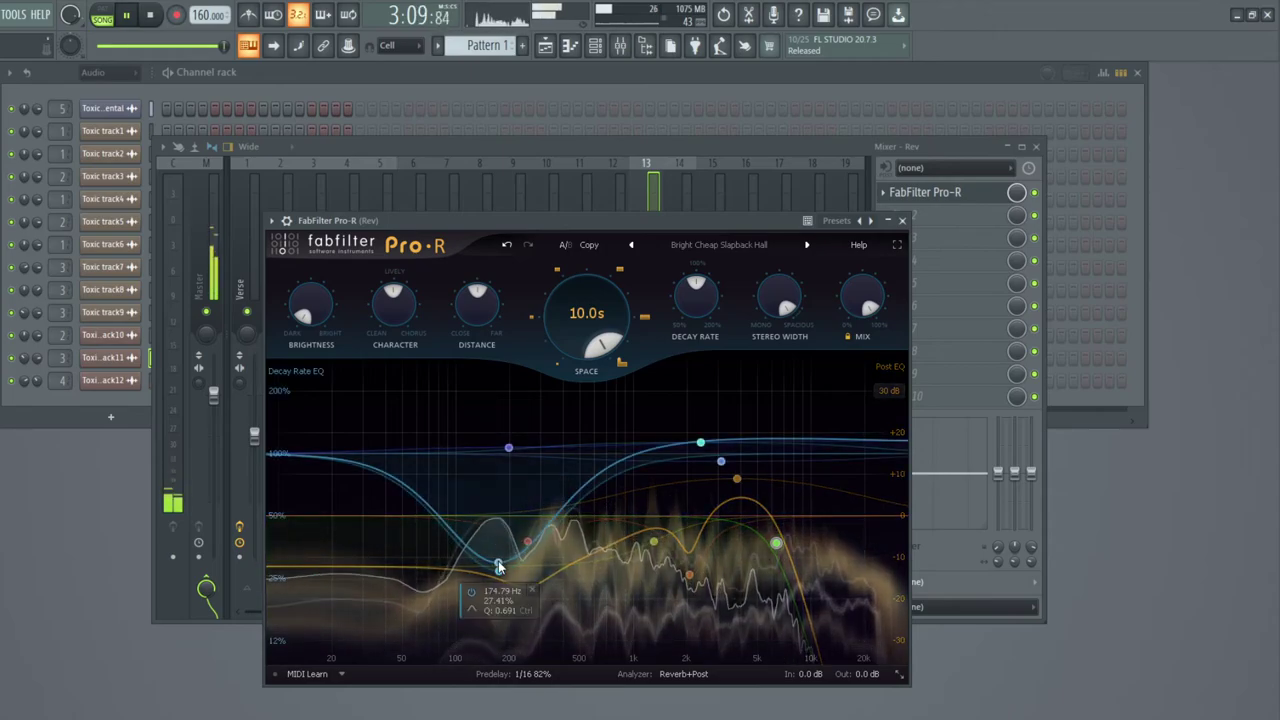
{"action": "left_click_drag", "start_coordinate": [499, 564], "coordinate": [499, 554]}
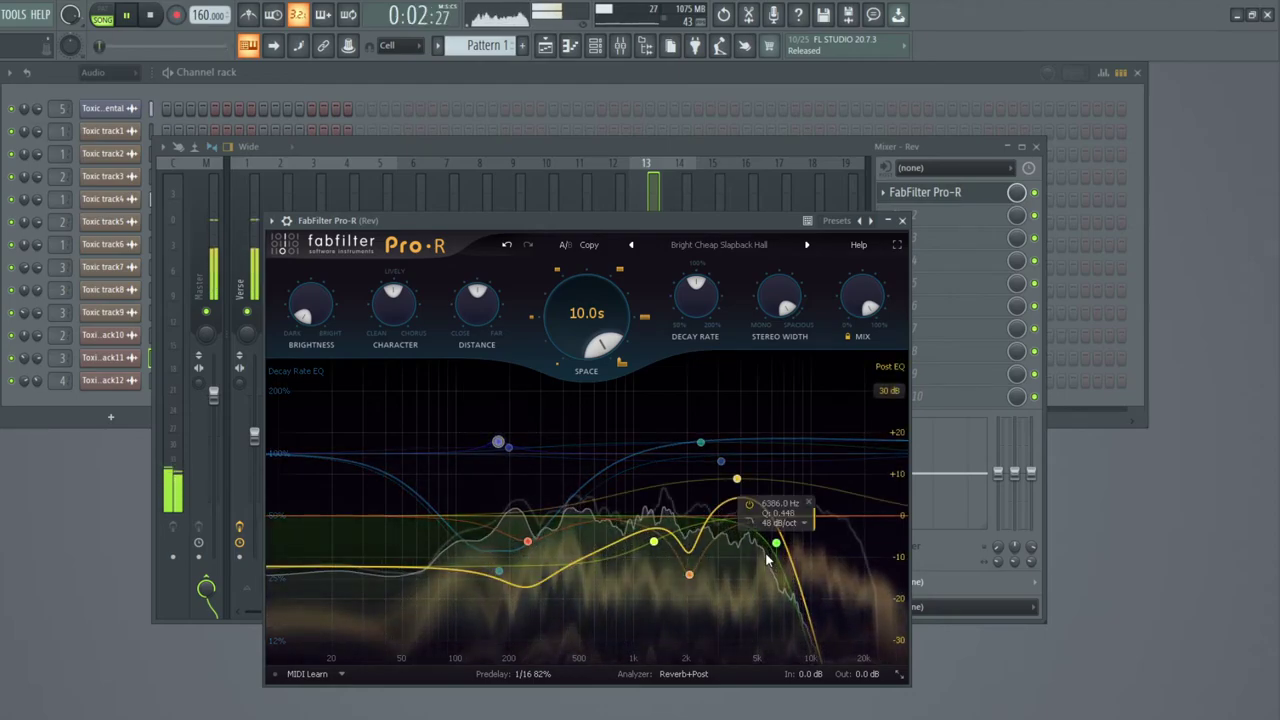
{"action": "left_click", "coordinate": [902, 220]}
Select the Verse mixer track and lower its level slightly.
{"action": "left_click", "coordinate": [253, 287]}
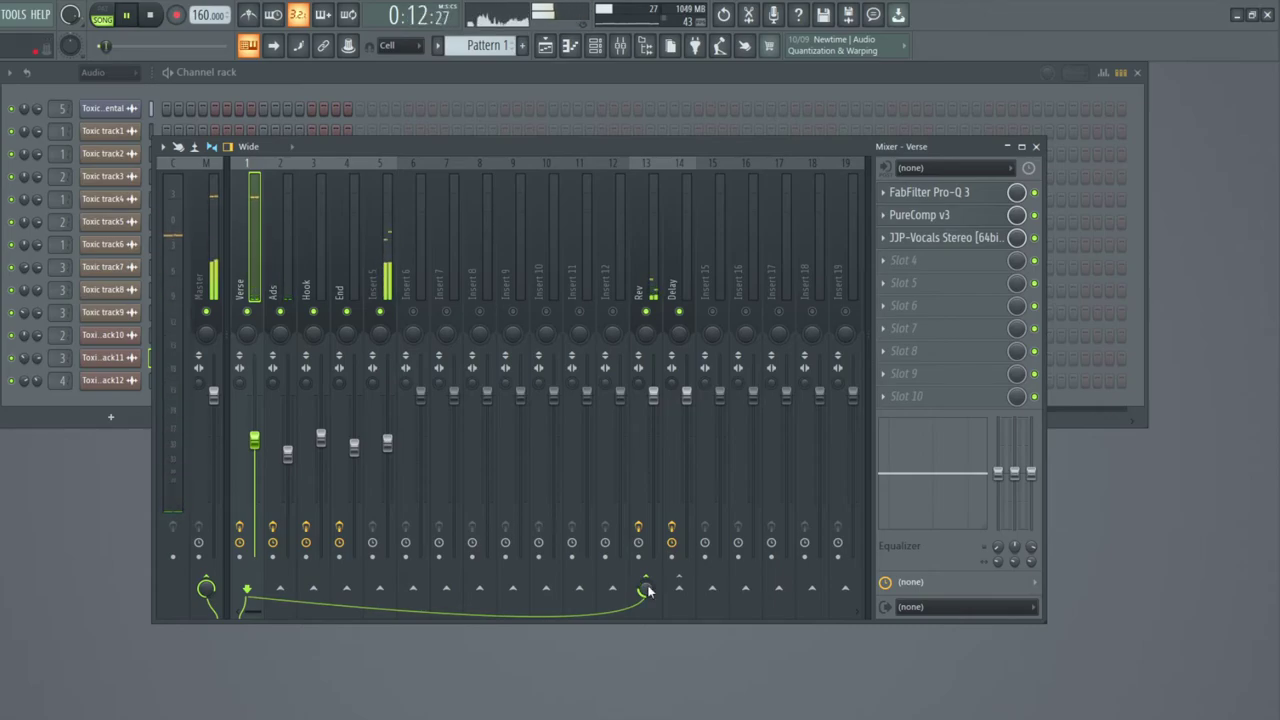
Raise the Ads mixer track's level slightly and check the Verse and Ads sends to the Rev track during playback.
{"action": "left_click", "coordinate": [280, 340]}
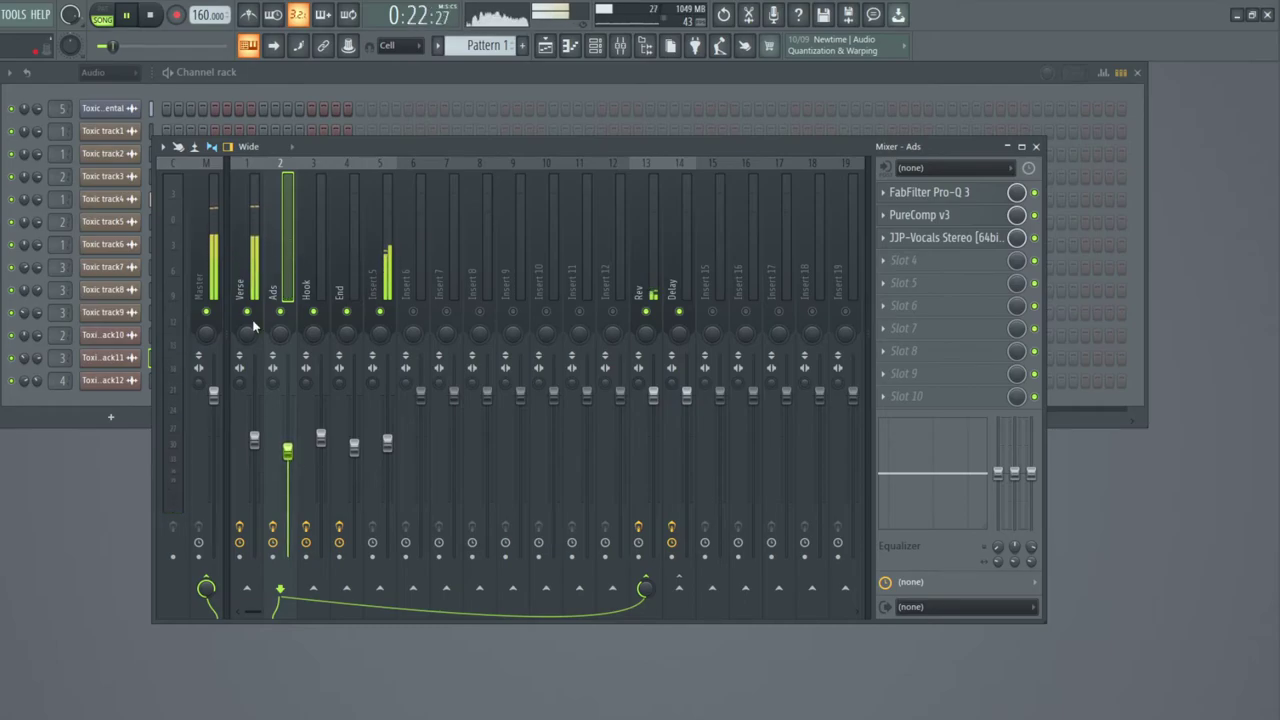
{"action": "left_click", "coordinate": [241, 287]}
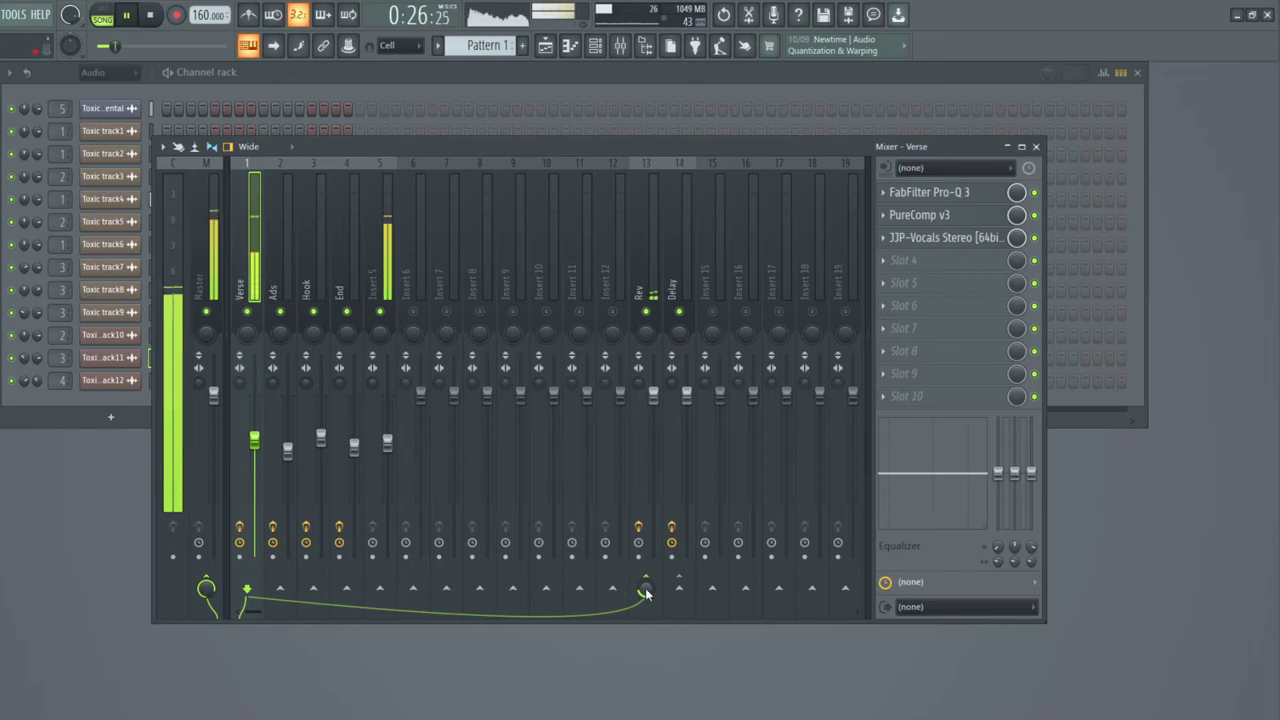
{"action": "left_click", "coordinate": [283, 289]}
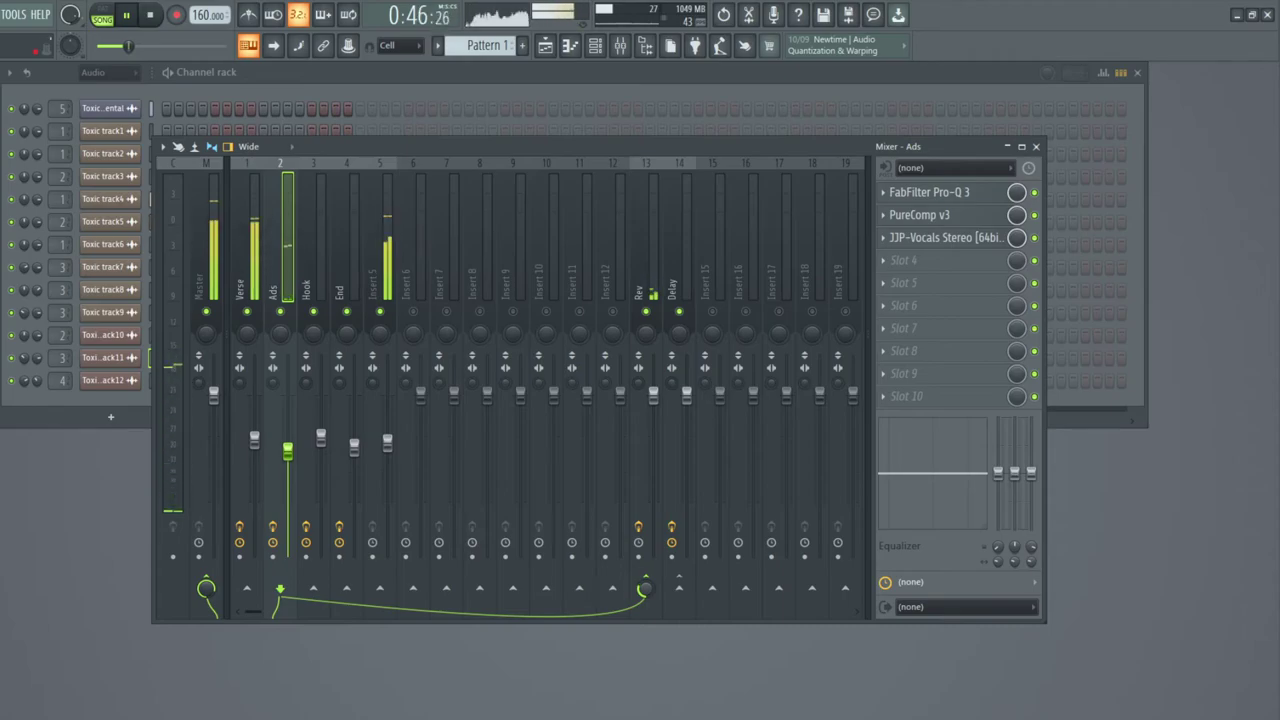
Cut the Hook mixer track's low EQ band to -18.0 at about 133 Hz and resume playback at the second hook, near bar 65.
{"action": "left_click", "coordinate": [316, 286]}
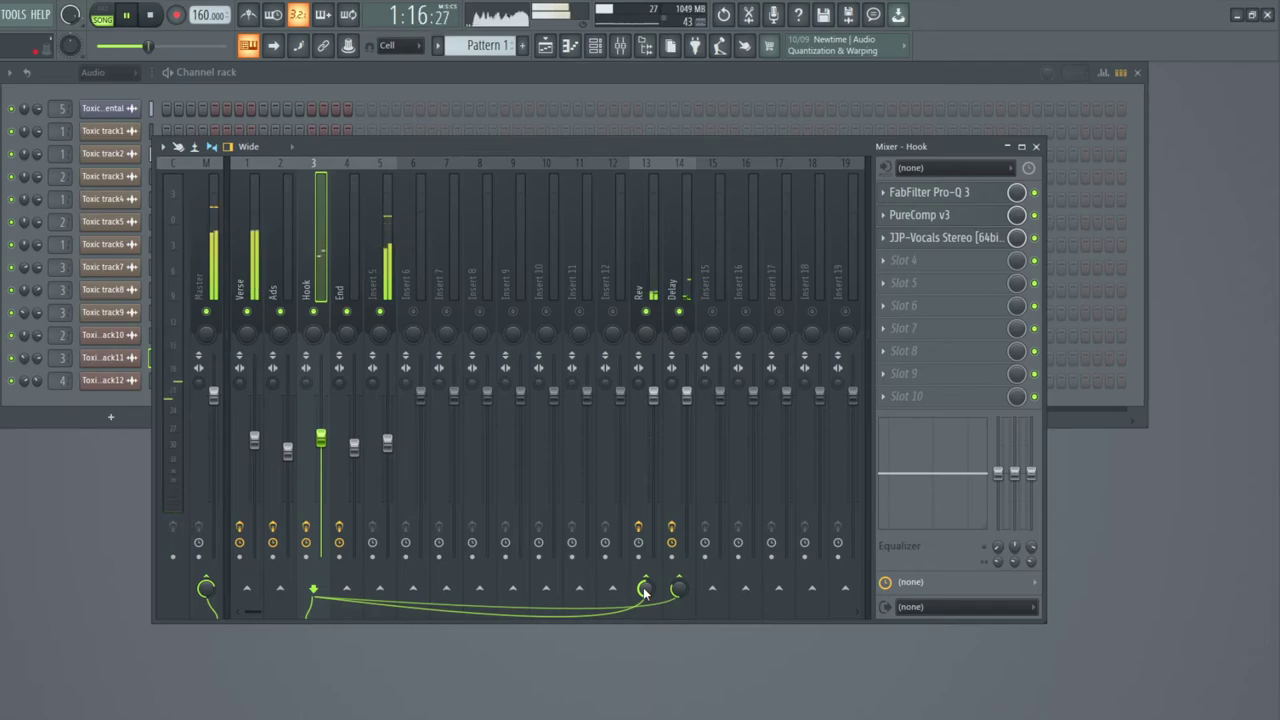
{"action": "left_click_drag", "start_coordinate": [998, 475], "coordinate": [998, 525]}
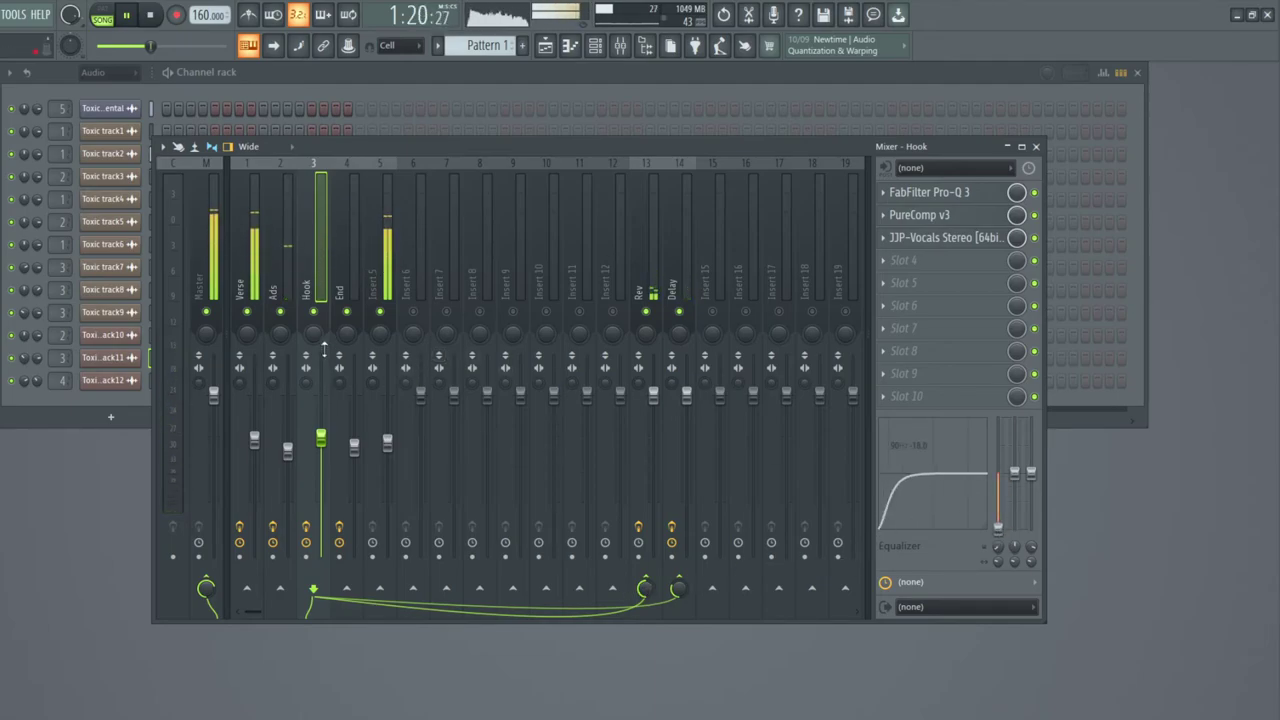
{"action": "left_click", "coordinate": [545, 45]}
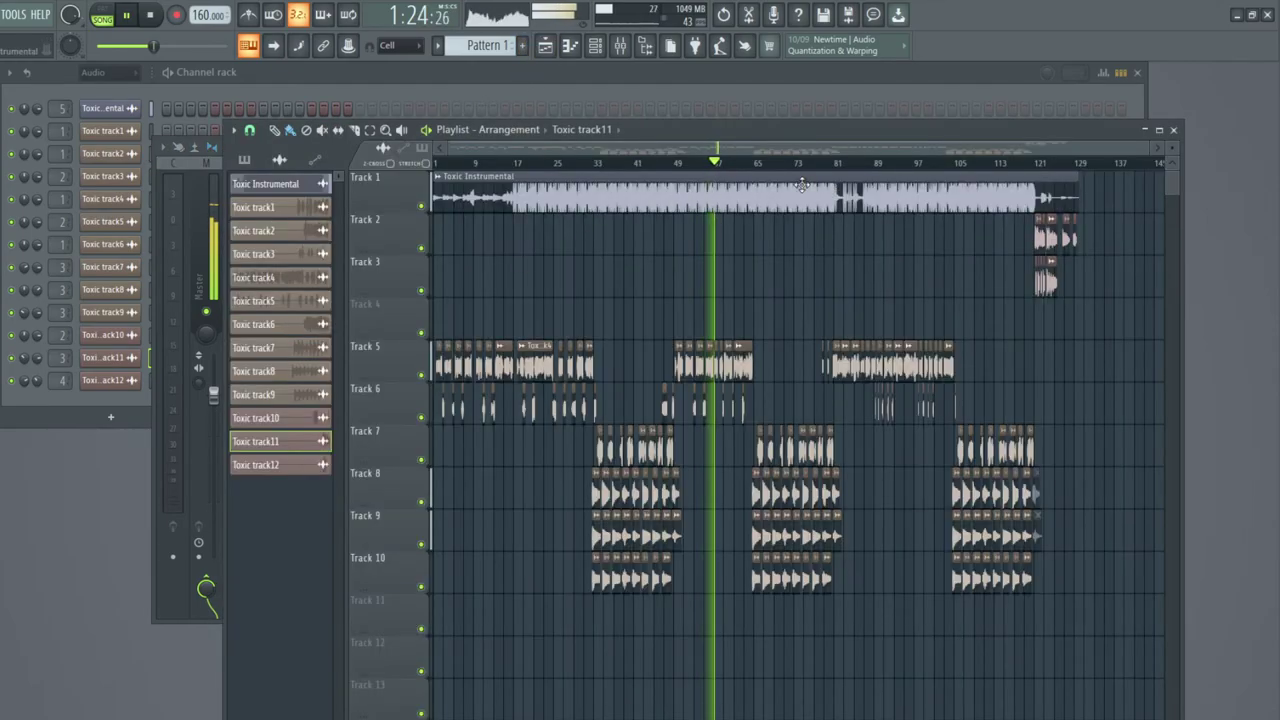
{"action": "left_click", "coordinate": [751, 162]}
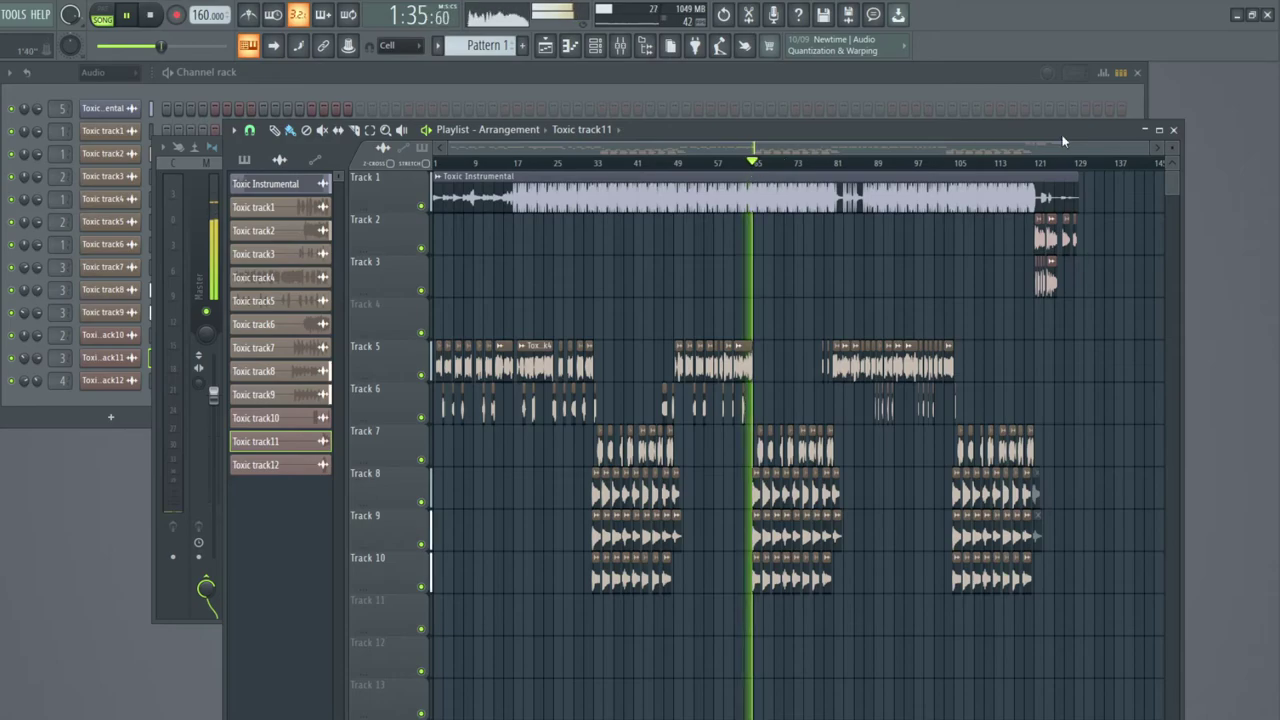
{"action": "left_click", "coordinate": [1172, 130]}
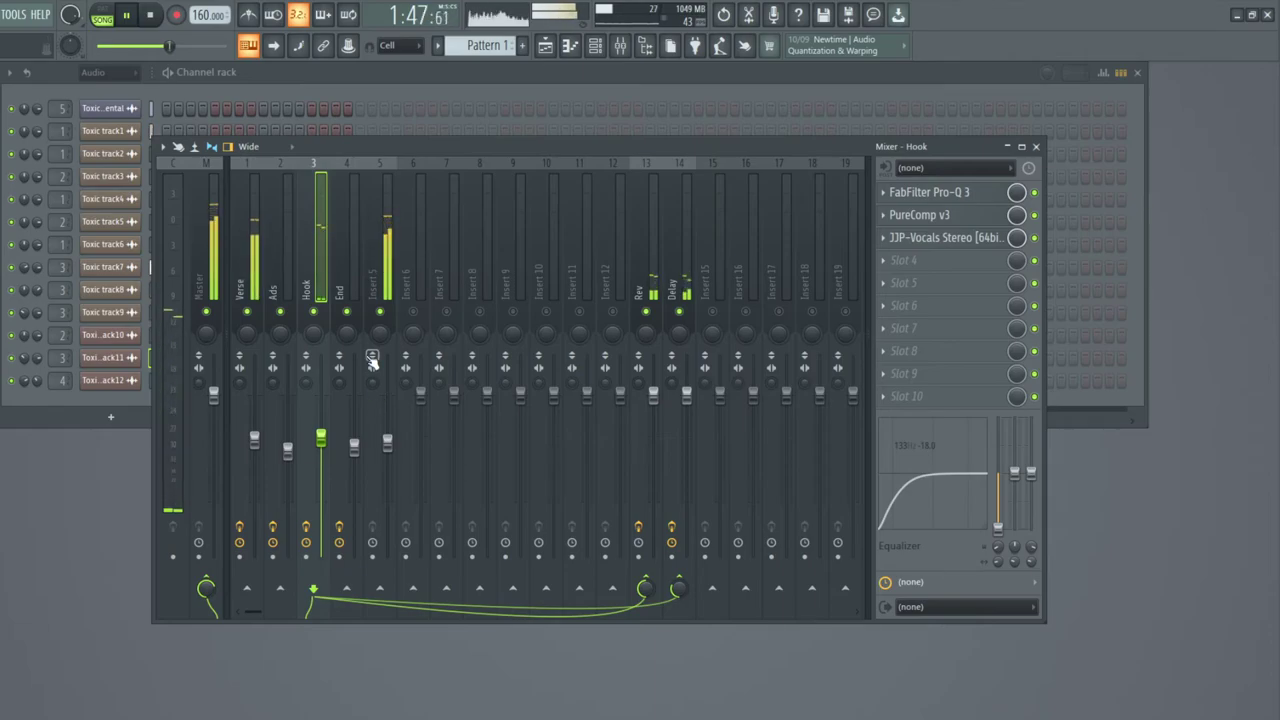
Lower the high shelf in the Hook track's FabFilter Pro-Q 3 to about -10 dB at 24793 Hz, and close the plugin.
{"action": "left_click", "coordinate": [930, 193]}
{"action": "left_click_drag", "start_coordinate": [705, 365], "coordinate": [741, 390]}
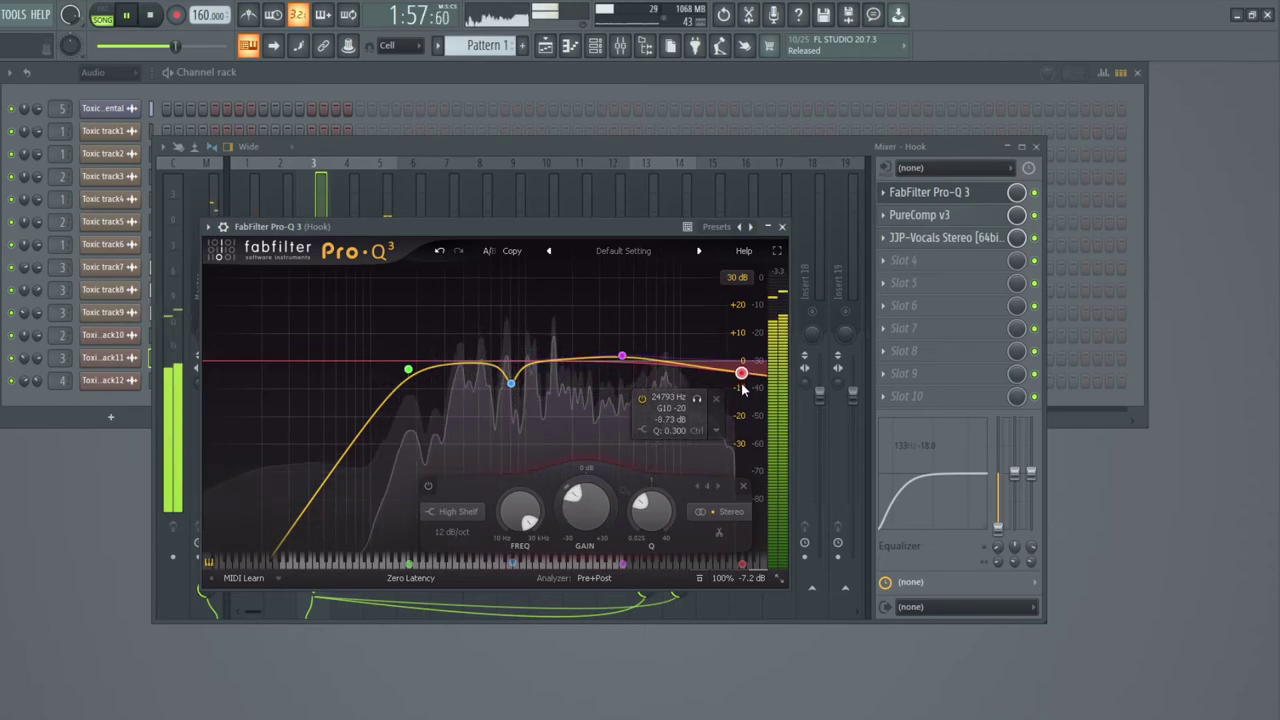
{"action": "left_click_drag", "start_coordinate": [743, 390], "coordinate": [743, 393]}
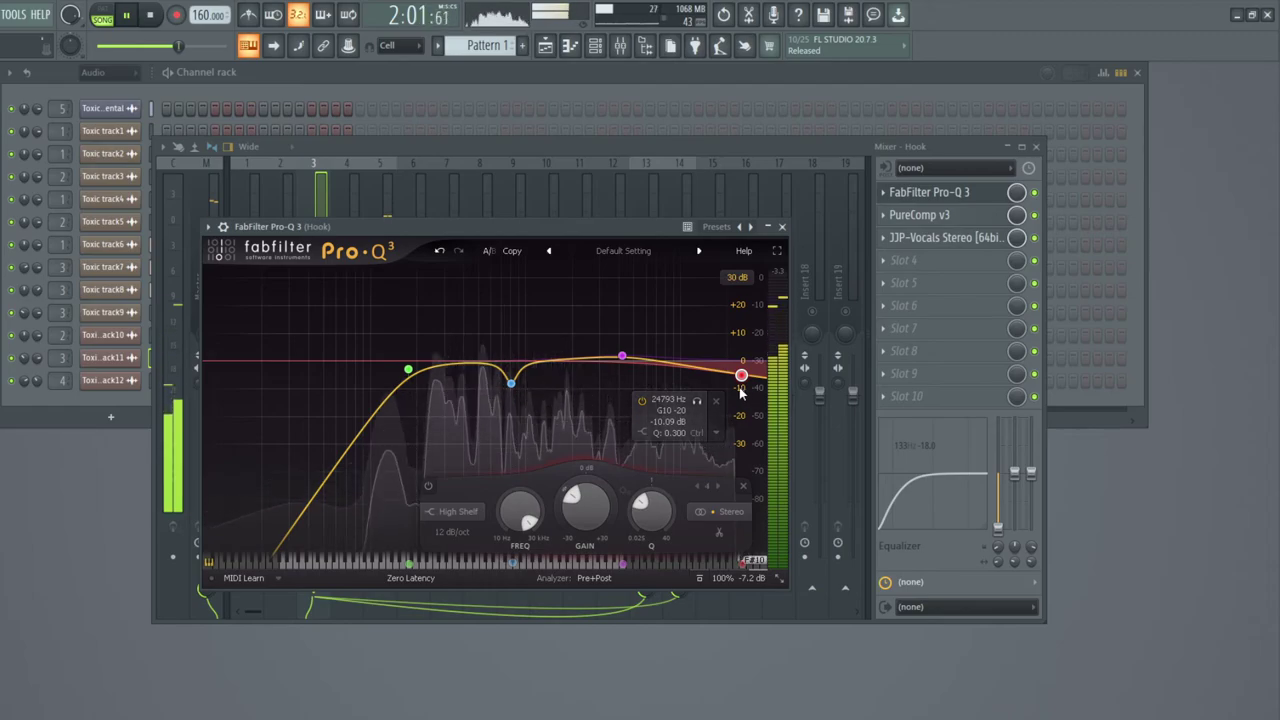
{"action": "left_click", "coordinate": [783, 227]}
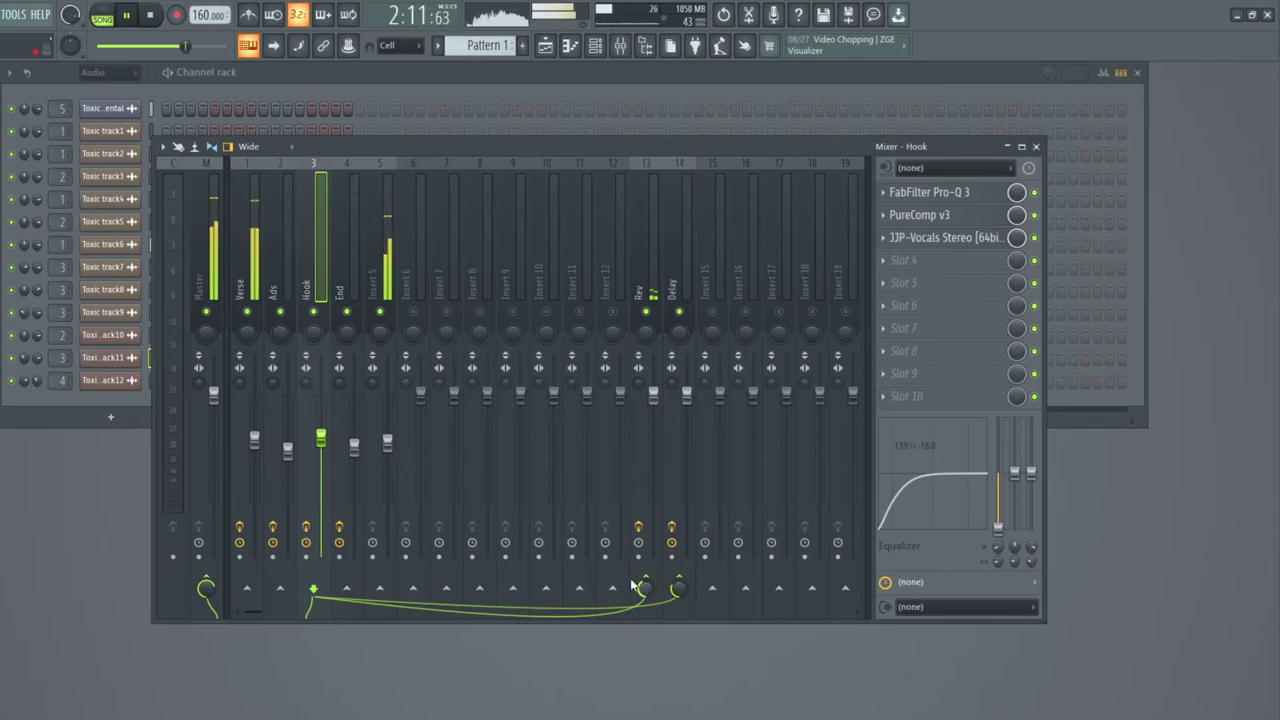
Play the song from the third hook, near bar 105, and slightly lower the Hook and Insert 5 mixer levels.
{"action": "key", "text": "F5"}
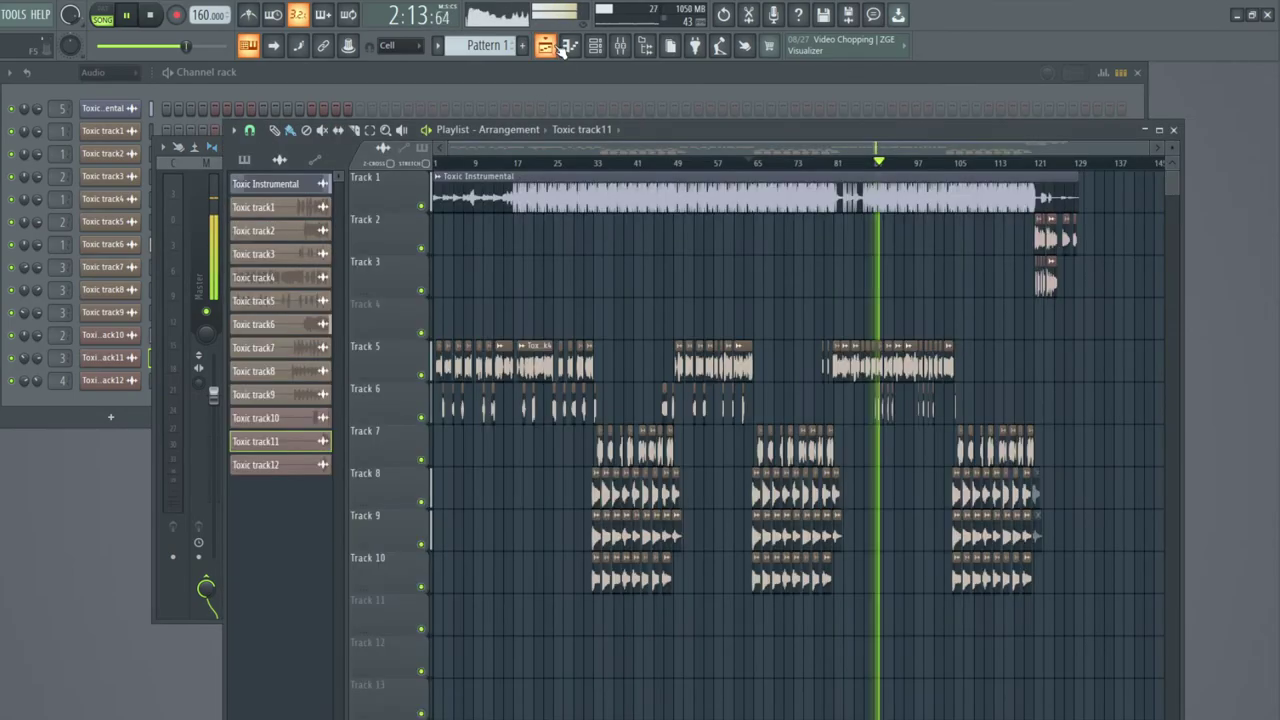
{"action": "left_click", "coordinate": [955, 160]}
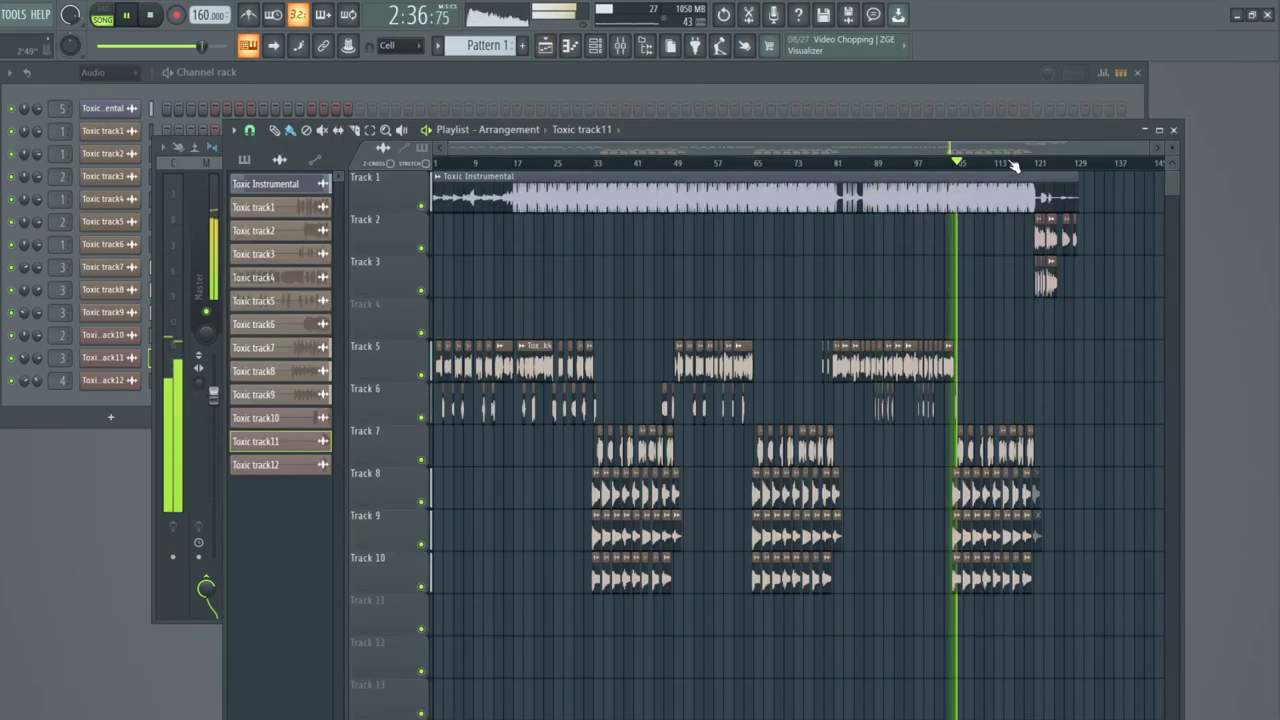
{"action": "left_click", "coordinate": [1175, 131]}
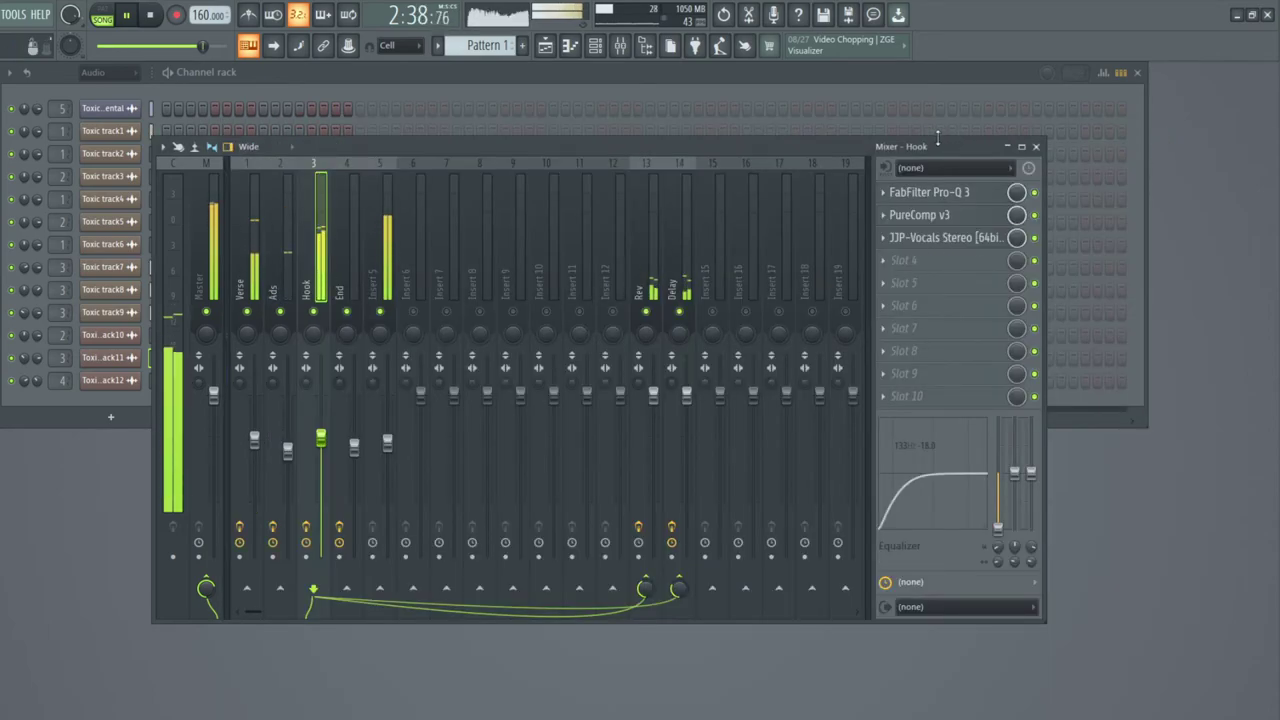
{"action": "left_click", "coordinate": [381, 285]}
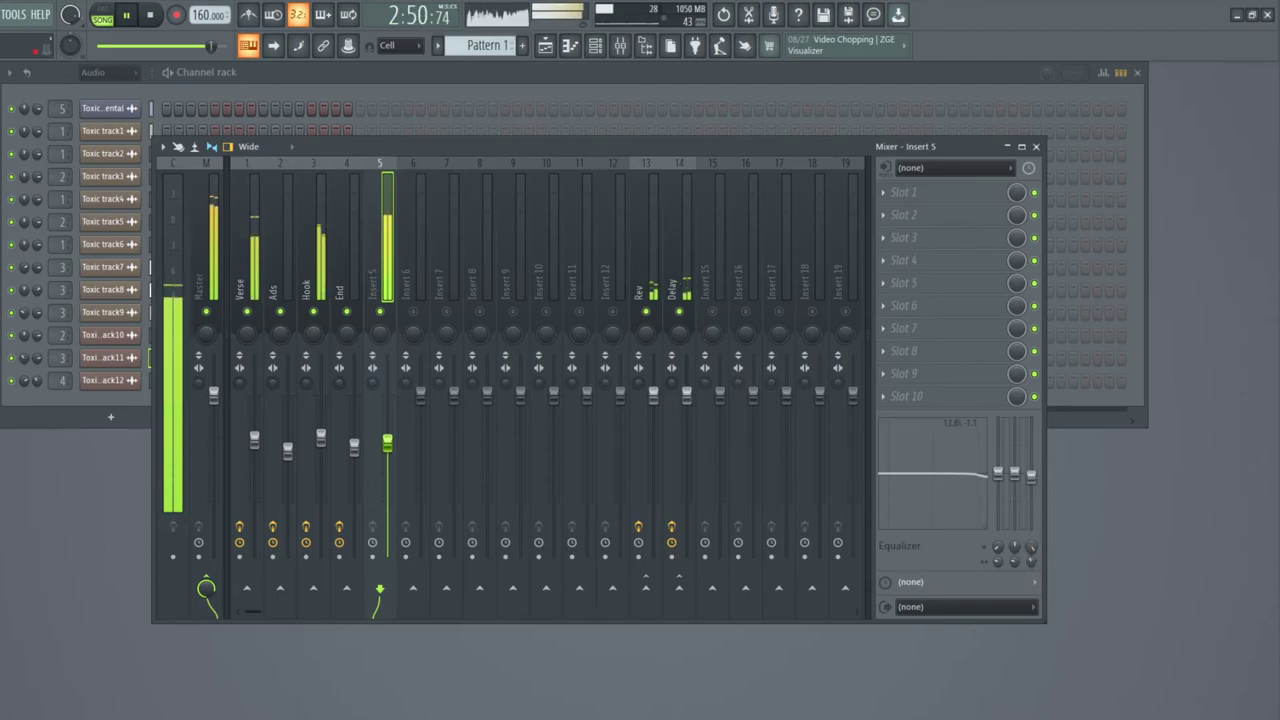
{"action": "left_click", "coordinate": [303, 272]}
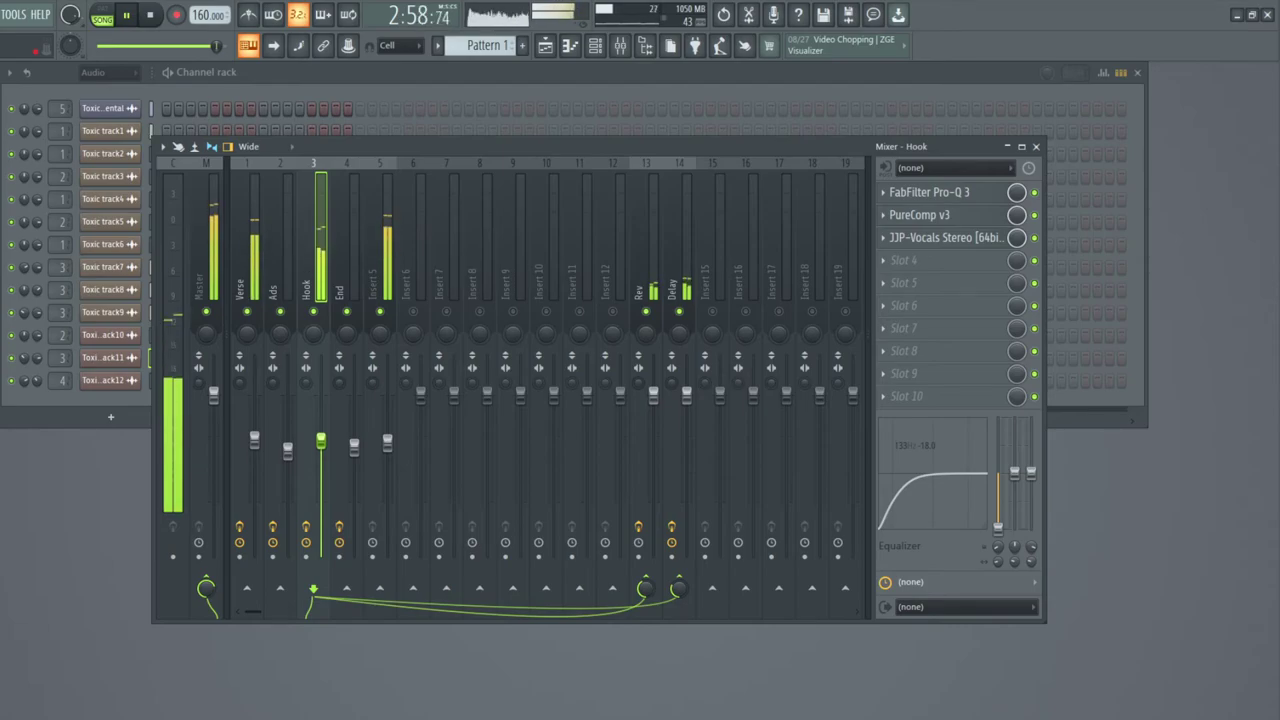
{"action": "left_click", "coordinate": [387, 442]}
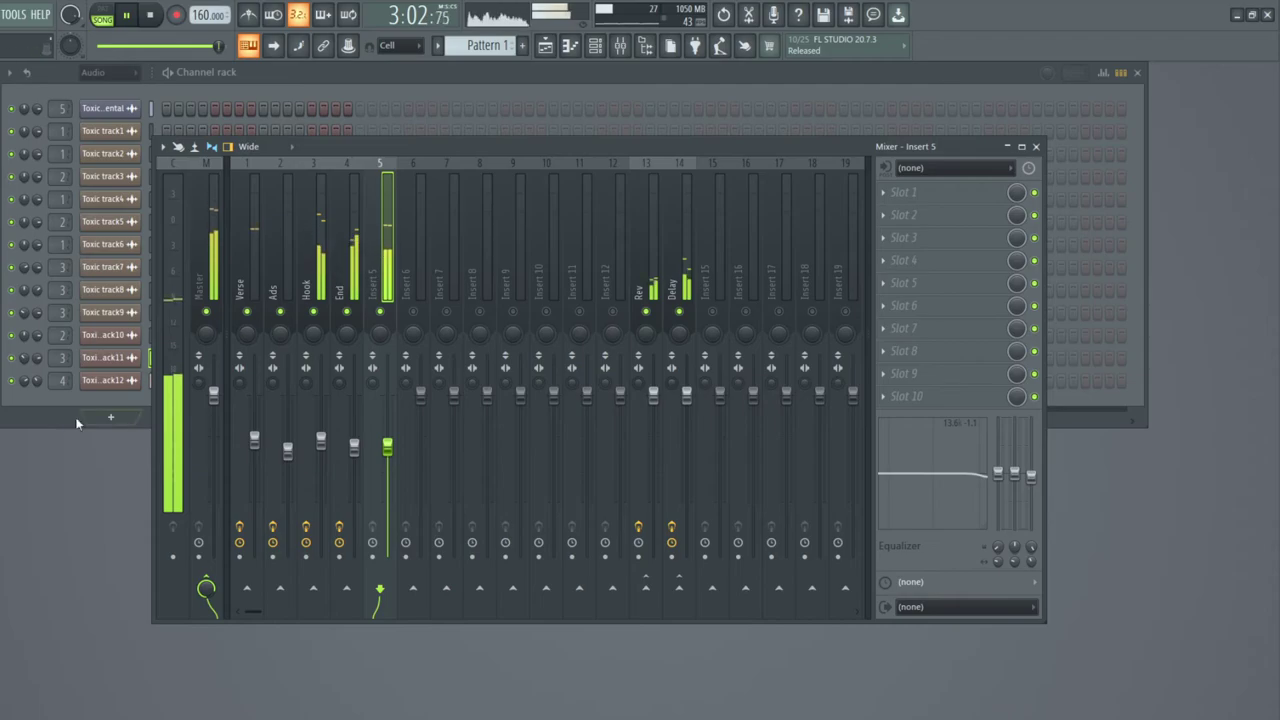
Play the ending vocals from about bar 121, lower the End mixer track's level, and cut its high EQ band to -18.0.
{"action": "left_click", "coordinate": [36, 380]}
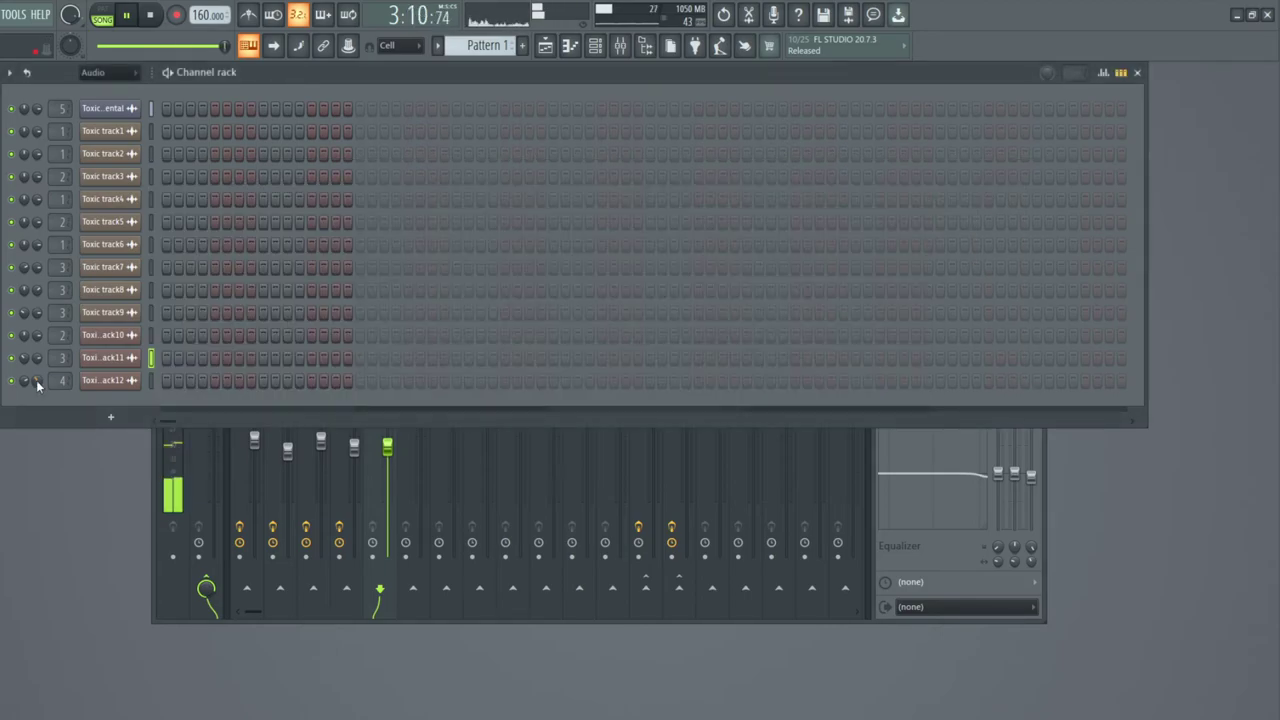
{"action": "left_click", "coordinate": [154, 480]}
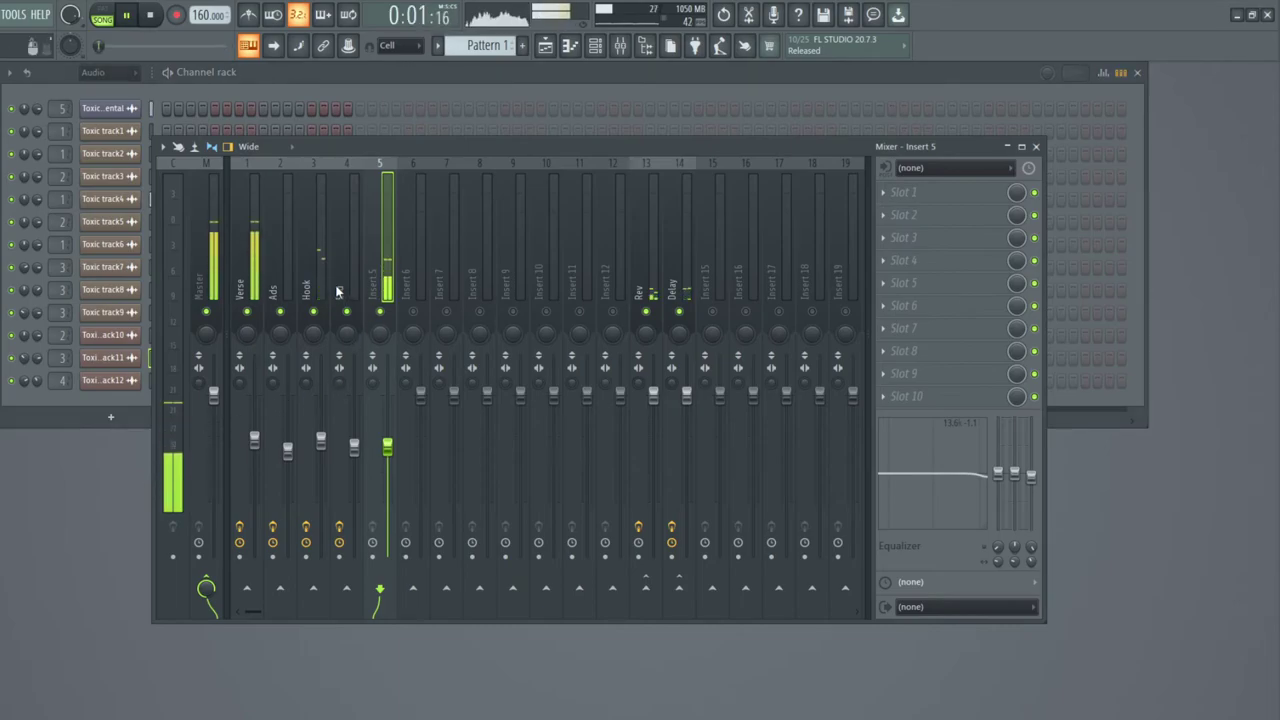
{"action": "key", "text": "space"}
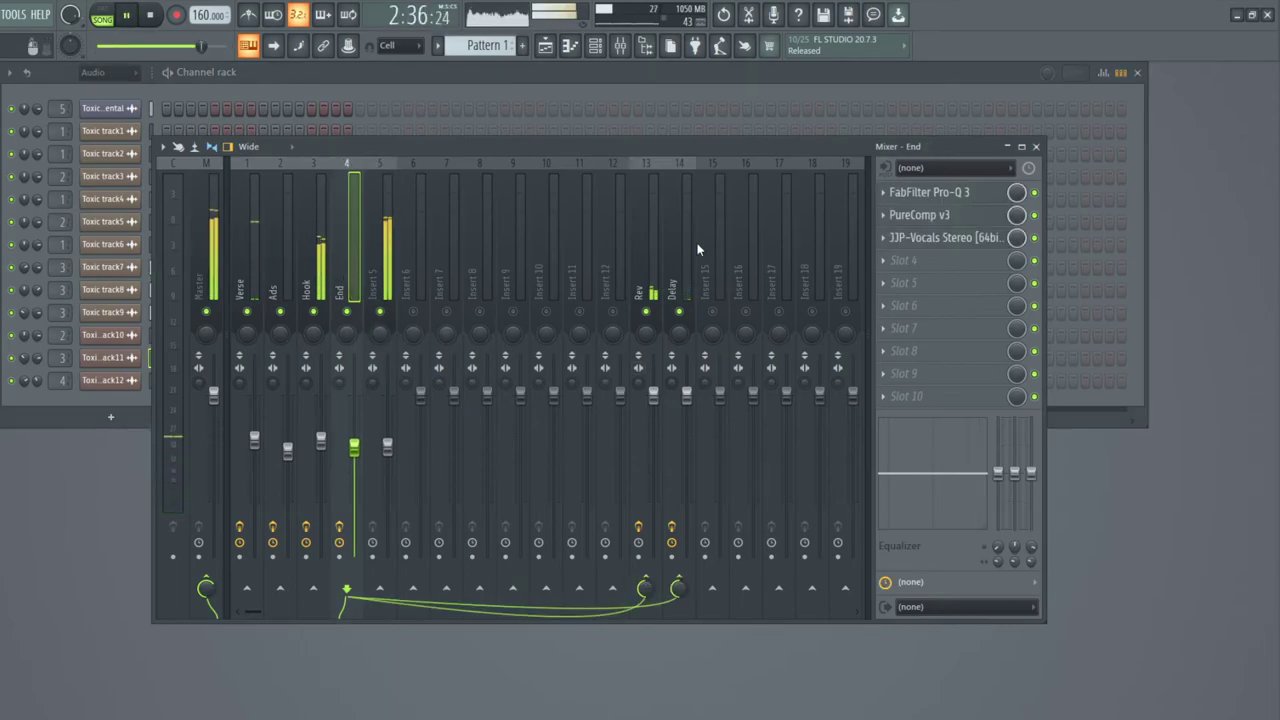
{"action": "left_click", "coordinate": [546, 45]}
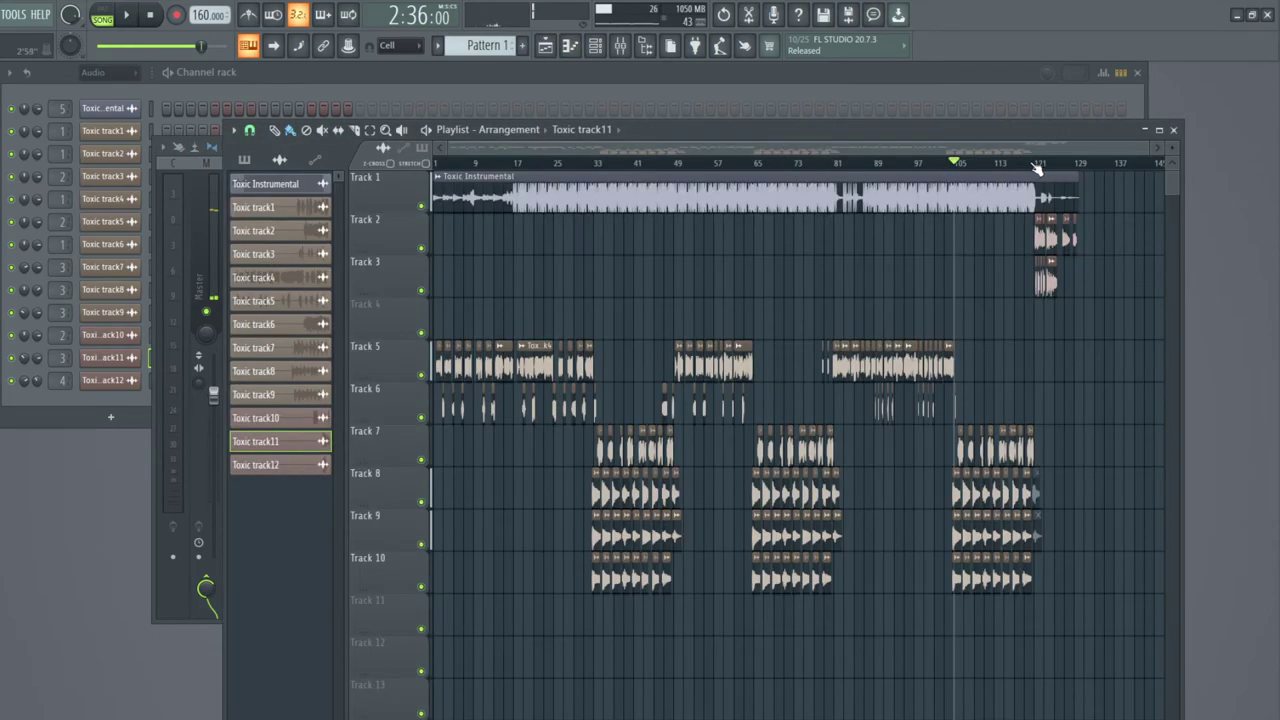
{"action": "left_click", "coordinate": [1037, 170]}
{"action": "key", "text": "space"}
{"action": "left_click", "coordinate": [1173, 129]}
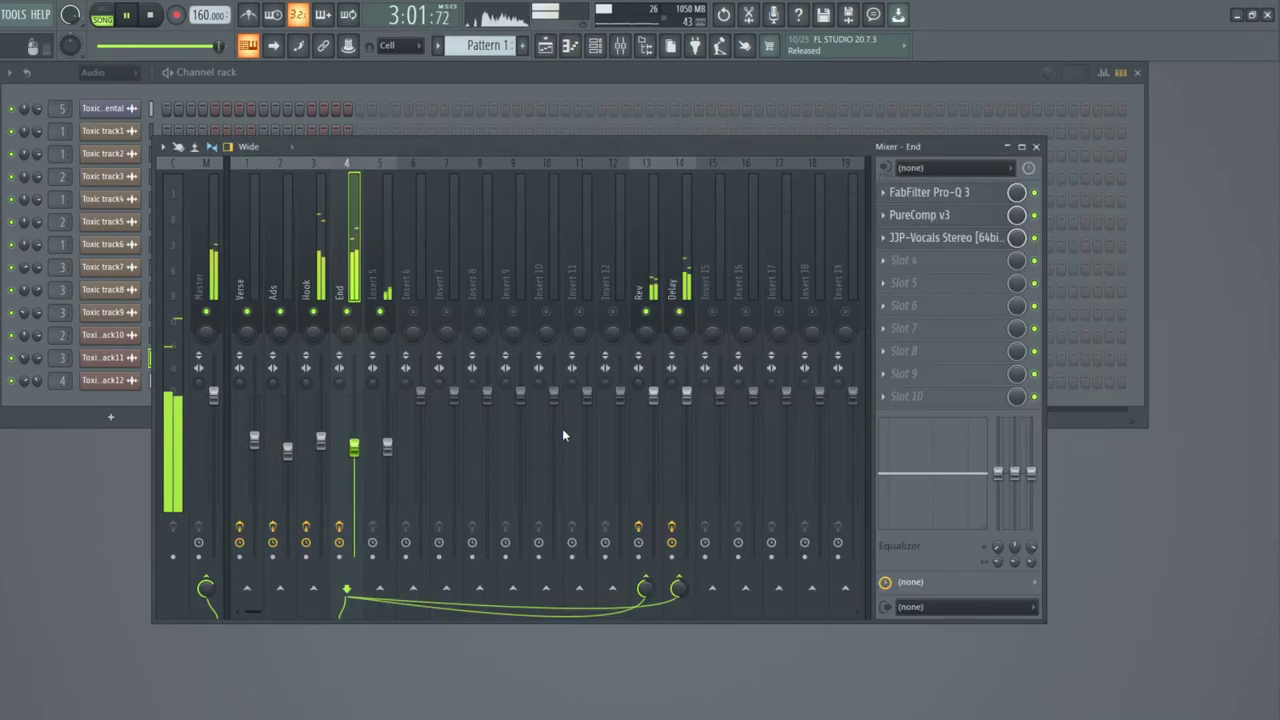
{"action": "left_click_drag", "start_coordinate": [357, 453], "coordinate": [357, 468]}
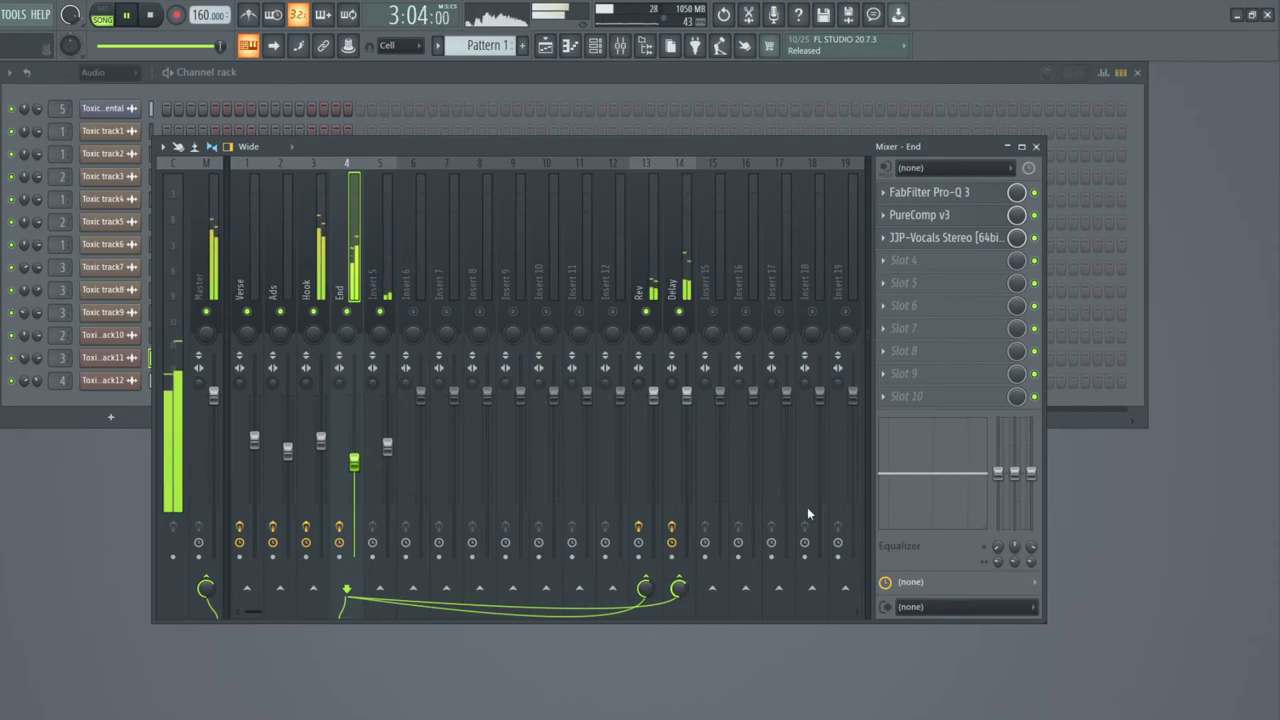
{"action": "left_click_drag", "start_coordinate": [1031, 473], "coordinate": [1031, 529]}
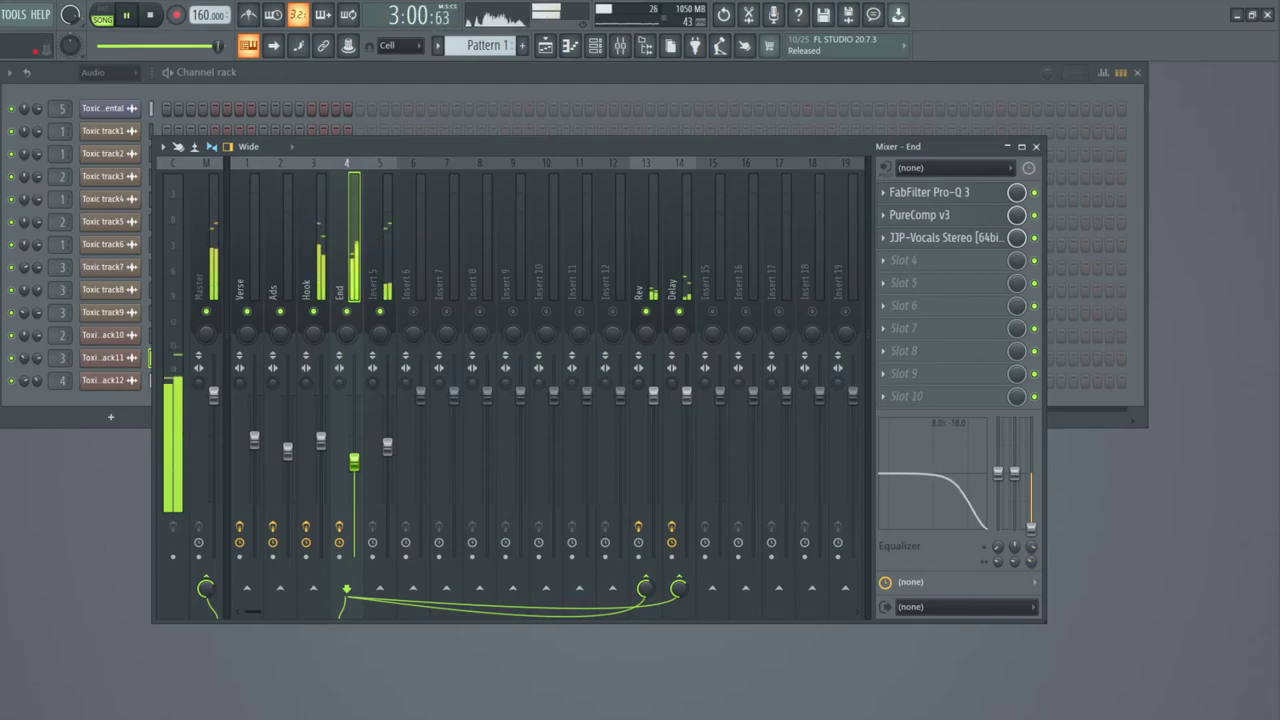
Raise the Hook track's low EQ cut to about 154 Hz and adjust the band's width.
{"action": "left_click", "coordinate": [313, 284]}
{"action": "left_click_drag", "start_coordinate": [997, 548], "coordinate": [997, 541]}
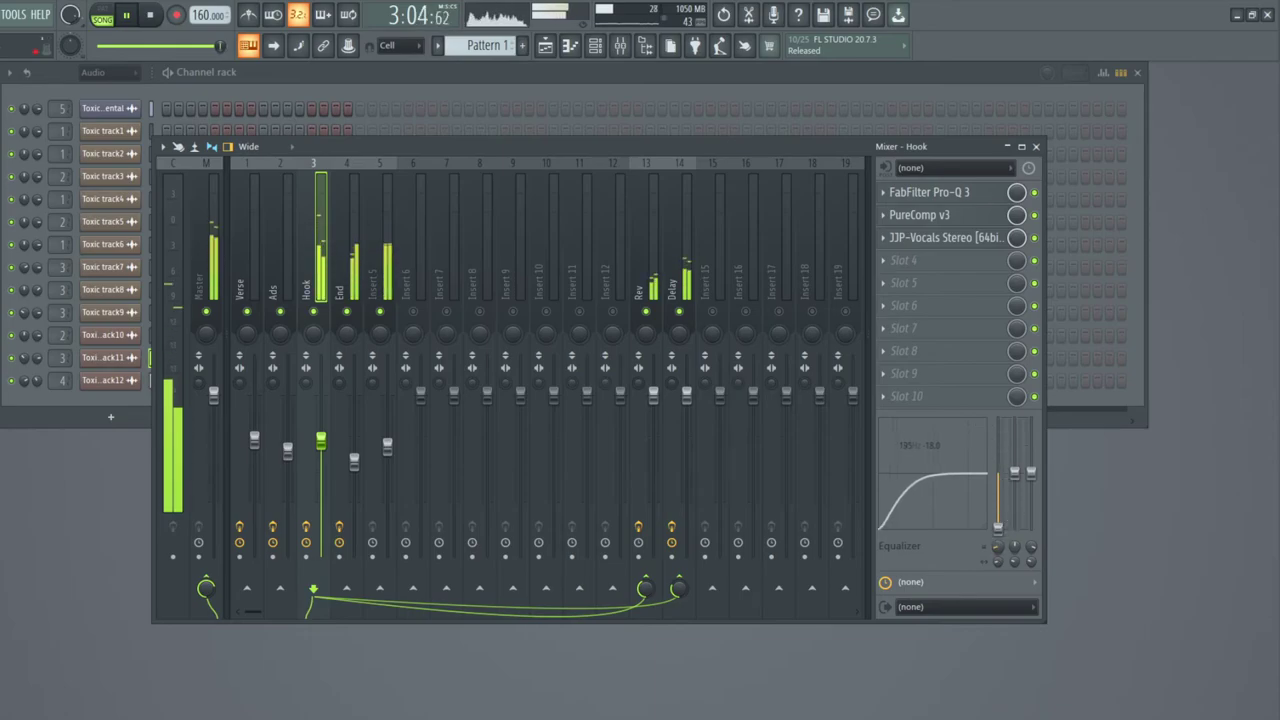
{"action": "left_click_drag", "start_coordinate": [996, 563], "coordinate": [996, 555]}
Fine-tune the frequency of the End track's high EQ cut and close the mixer.
{"action": "left_click", "coordinate": [350, 276]}
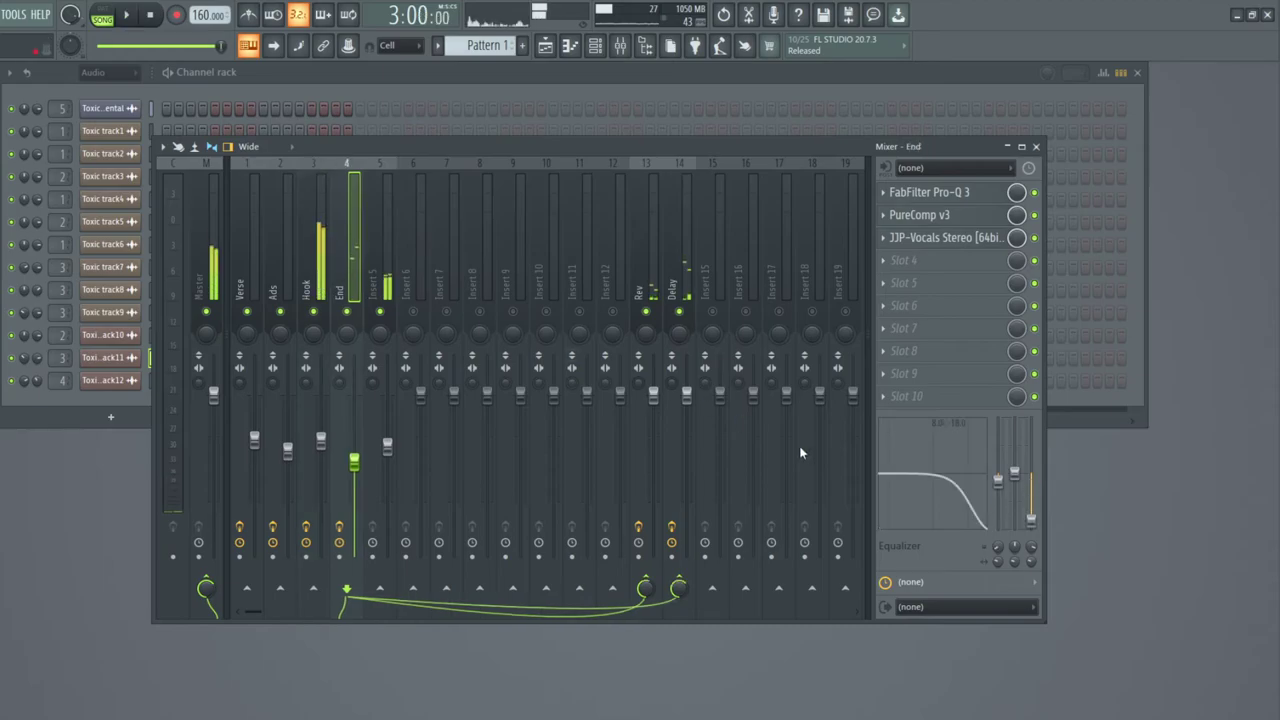
{"action": "mouse_move", "coordinate": [1033, 545]}
{"action": "left_mouse_down"}
{"action": "mouse_move", "coordinate": [1033, 566]}
{"action": "mouse_move", "coordinate": [1033, 552]}
{"action": "left_mouse_up"}
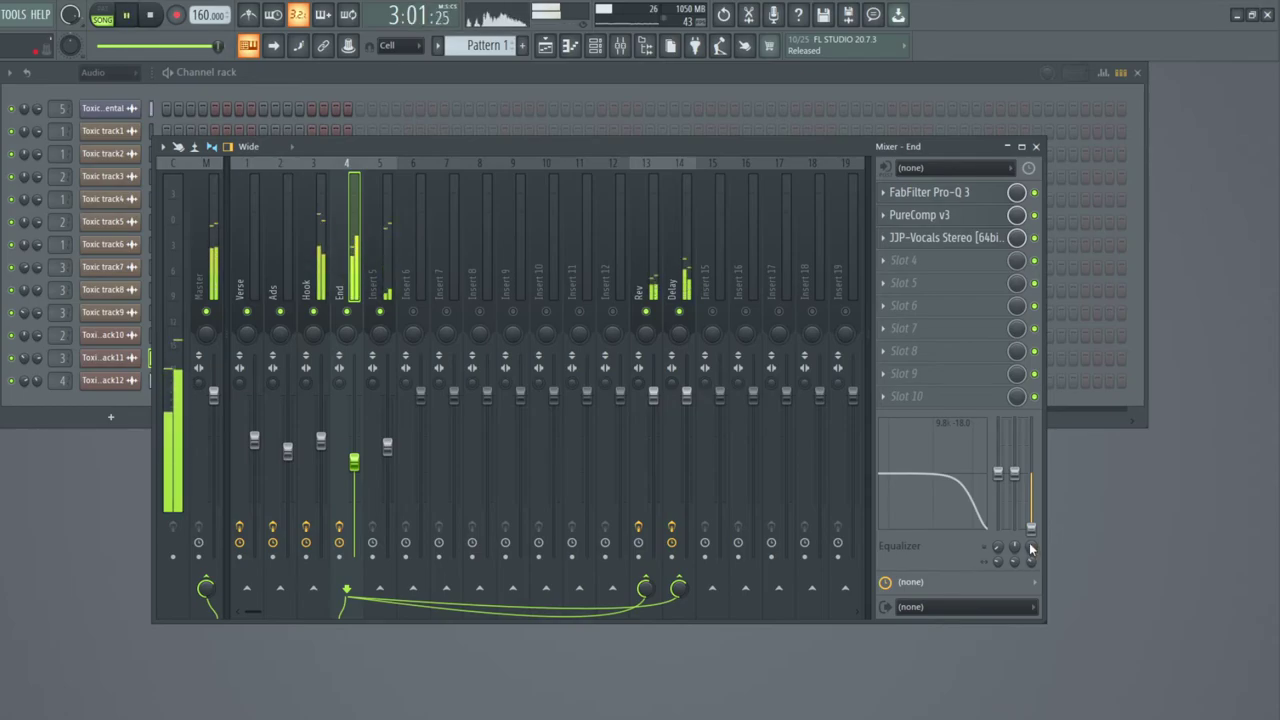
{"action": "left_click", "coordinate": [1035, 147]}
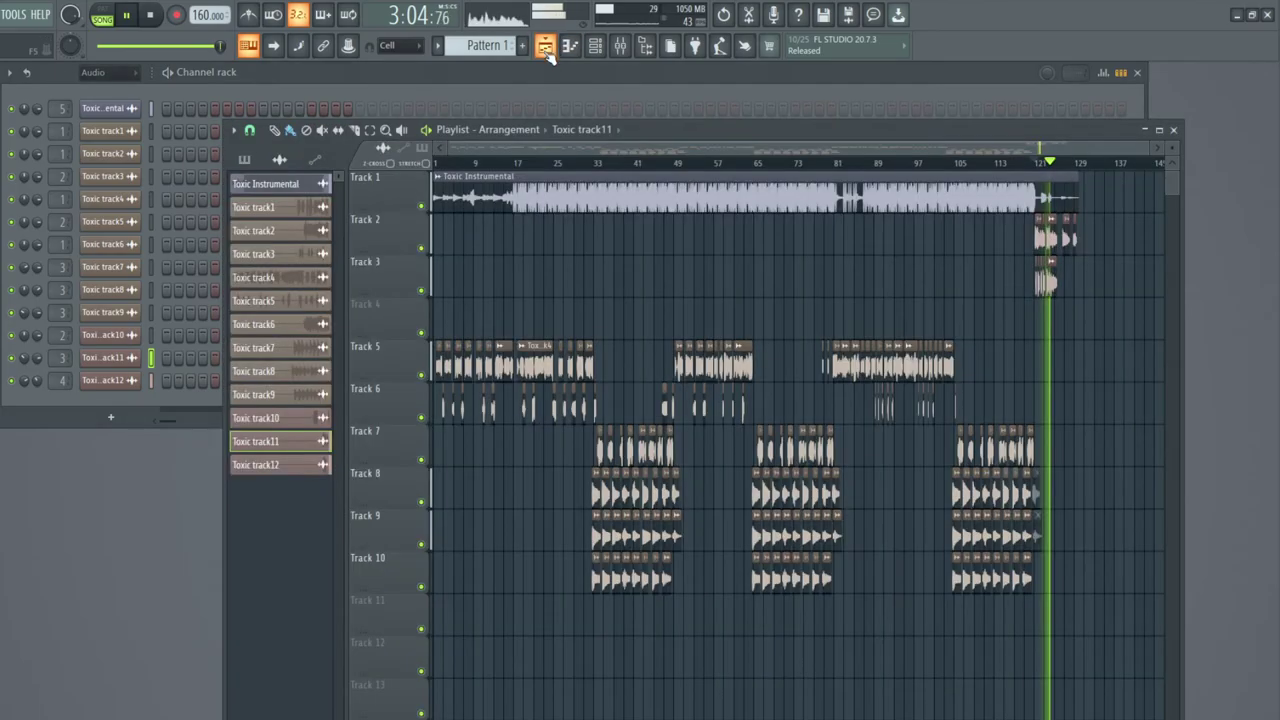
Examine the last Toxic track11 clips in the playlist and the mixer track their channel is routed to.
{"action": "left_click", "coordinate": [545, 45]}
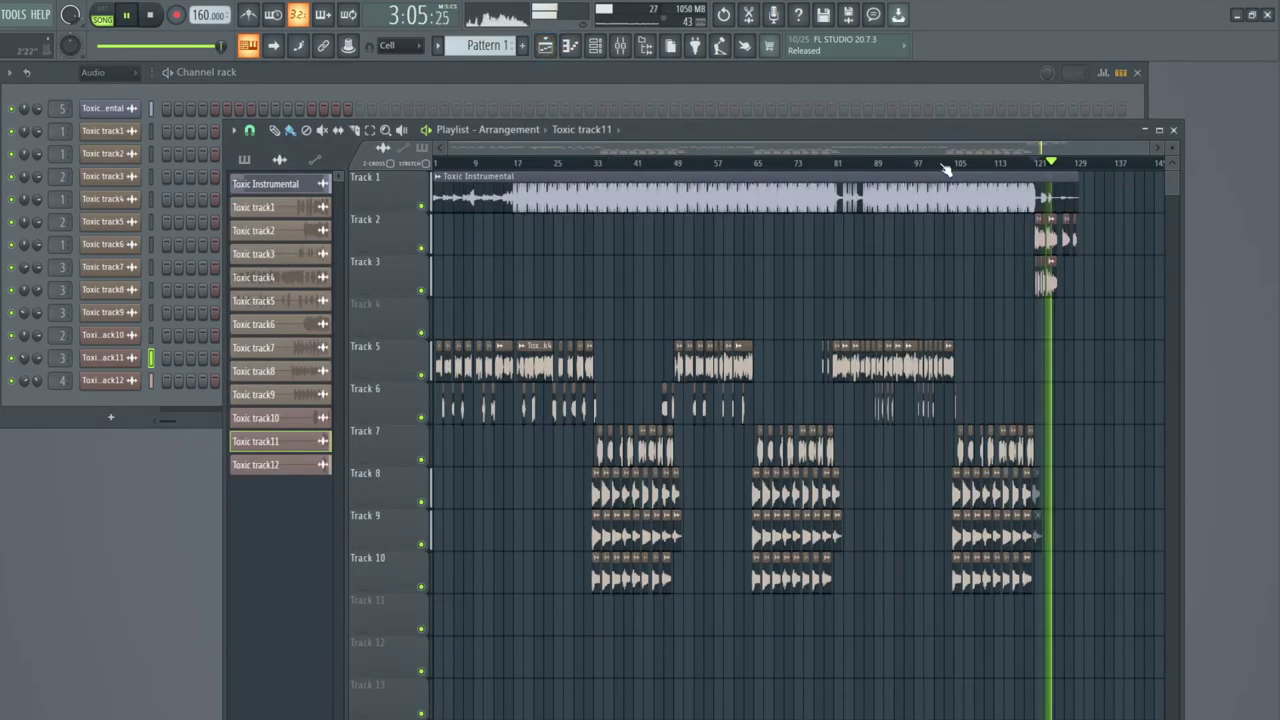
{"action": "scroll", "coordinate": [1087, 167], "scroll_direction": "up", "scroll_amount": 8}
{"action": "left_click_drag", "start_coordinate": [1053, 149], "coordinate": [1056, 151]}
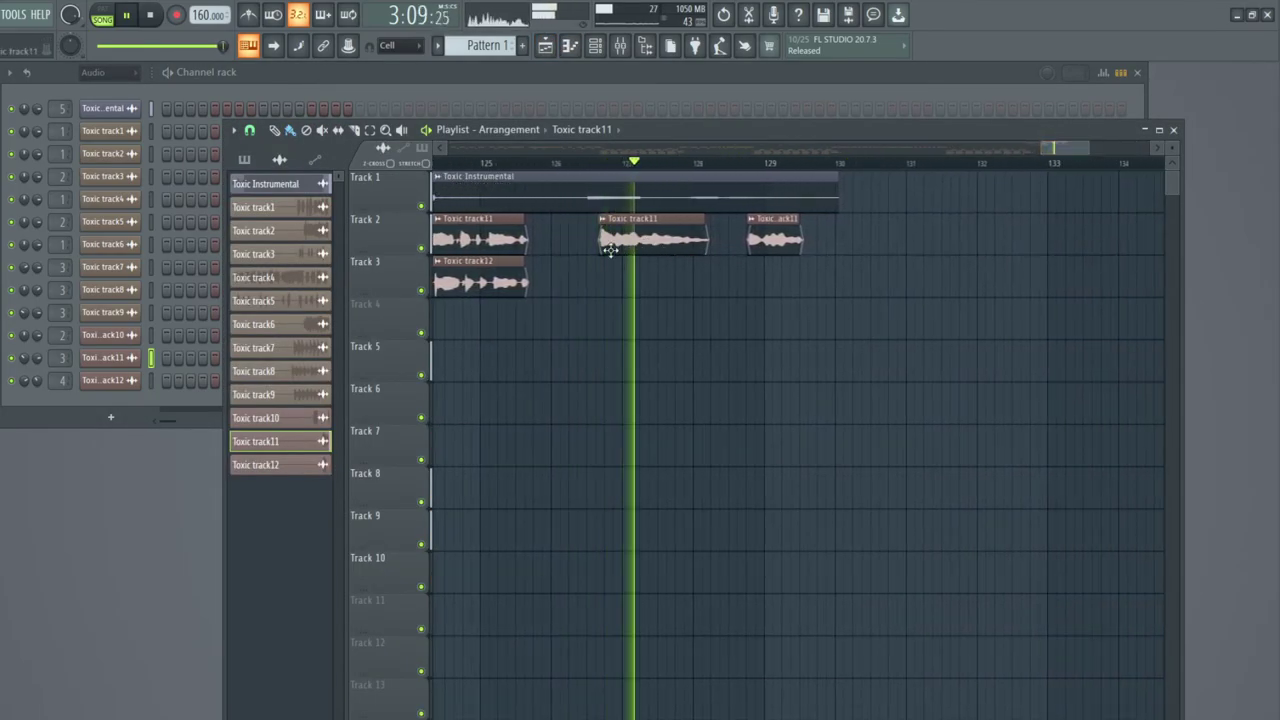
{"action": "left_click", "coordinate": [369, 130]}
{"action": "key", "text": "space"}
{"action": "left_click", "coordinate": [60, 358]}
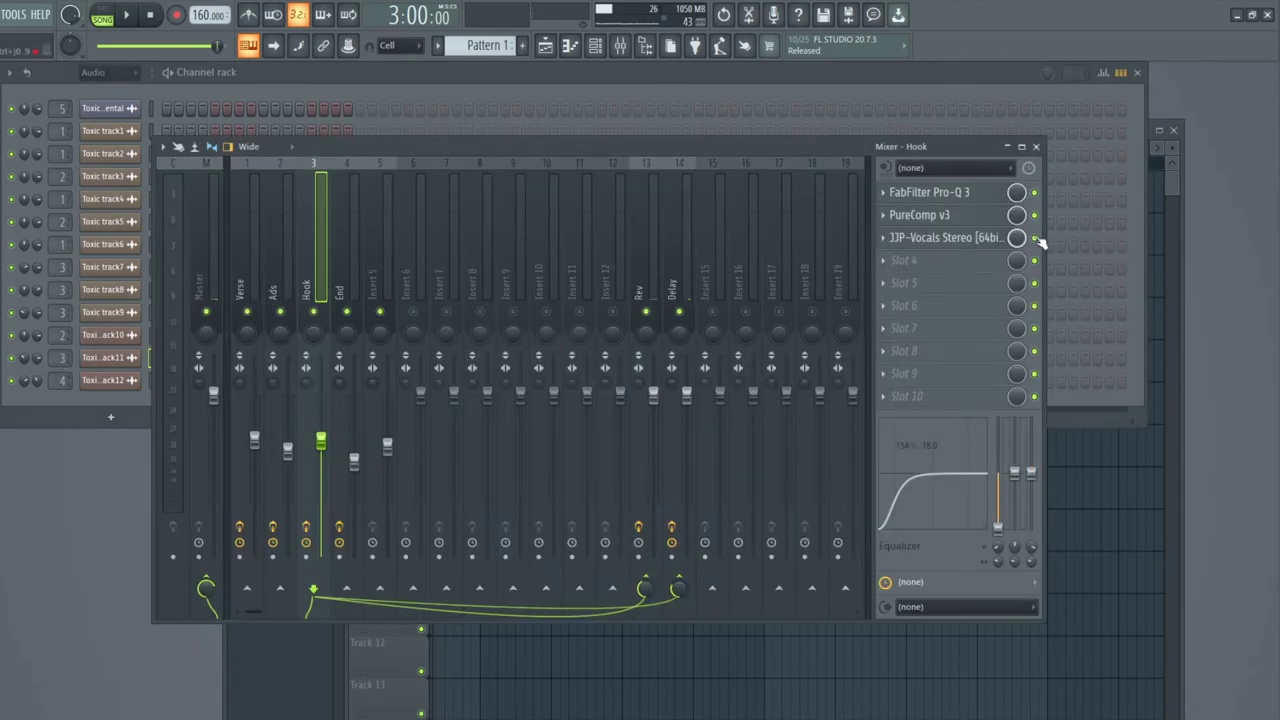
{"action": "left_click", "coordinate": [1036, 146]}
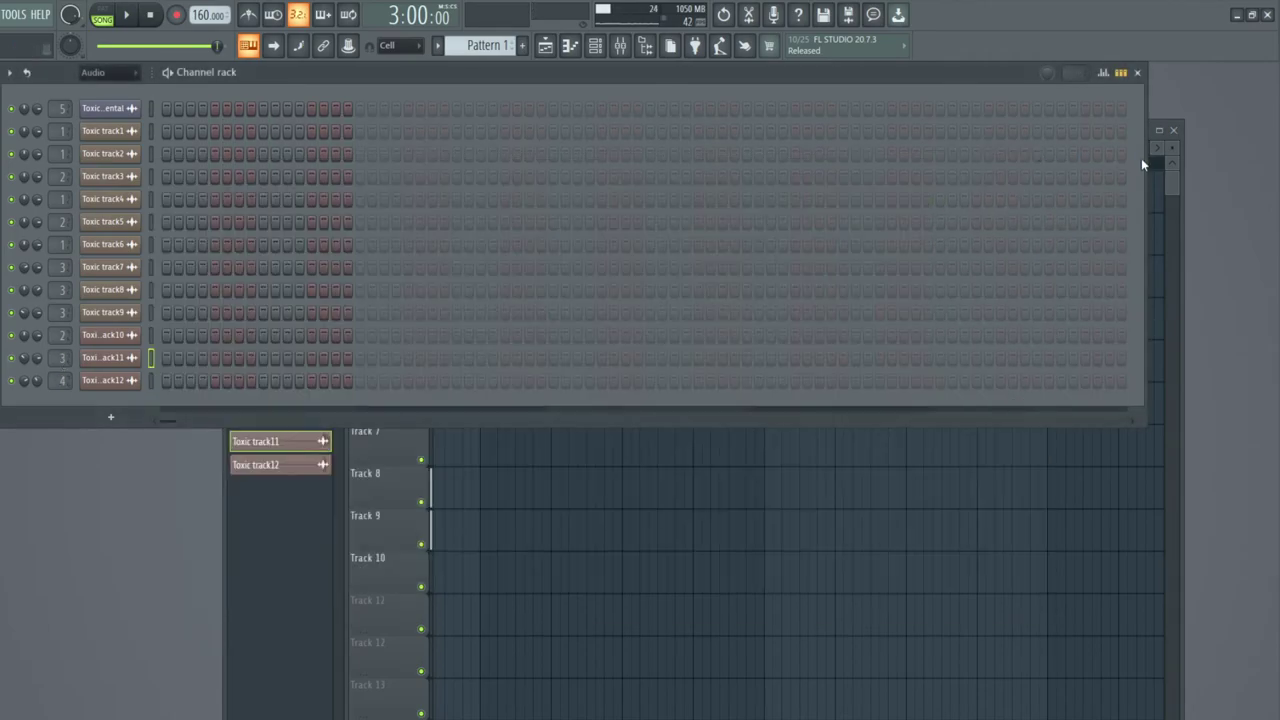
Select the playlist time range around the last two Toxic track11 clips and mute Track 1 with the instrumental.
{"action": "left_click", "coordinate": [1167, 180]}
{"action": "left_click_drag", "start_coordinate": [576, 255], "coordinate": [840, 252]}
{"action": "left_click_drag", "start_coordinate": [595, 163], "coordinate": [817, 166]}
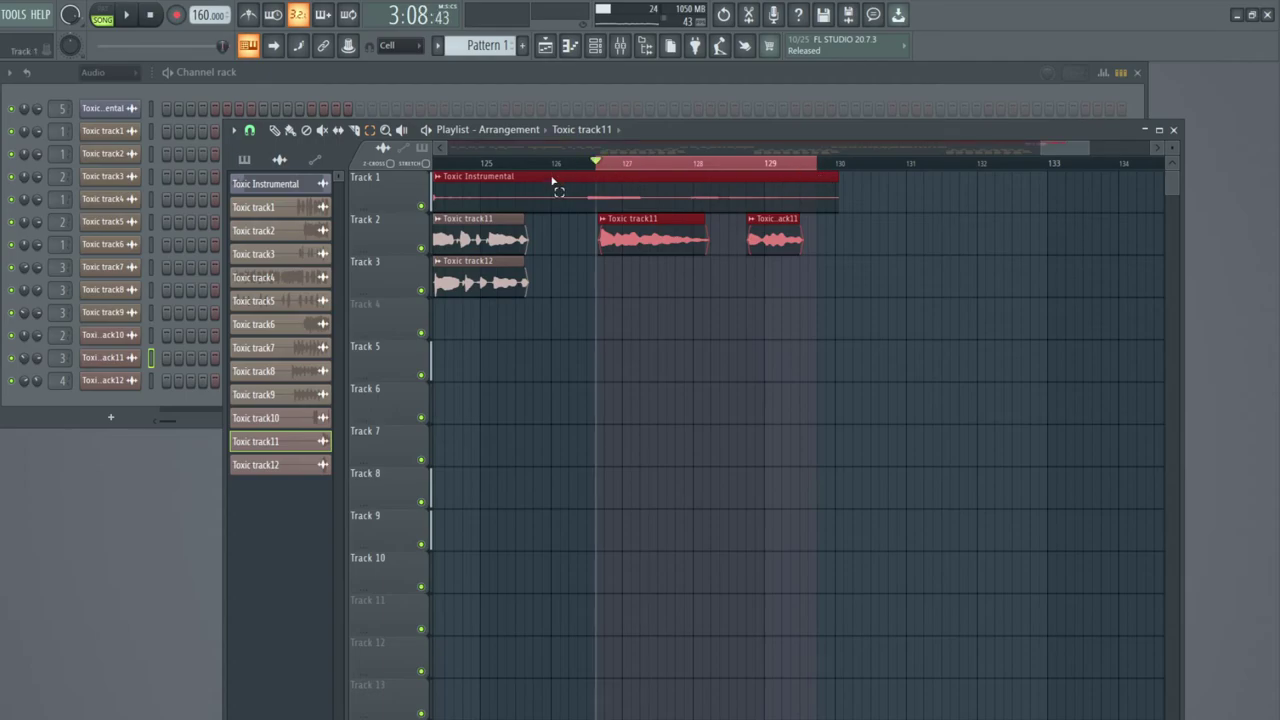
{"action": "left_click", "coordinate": [421, 205]}
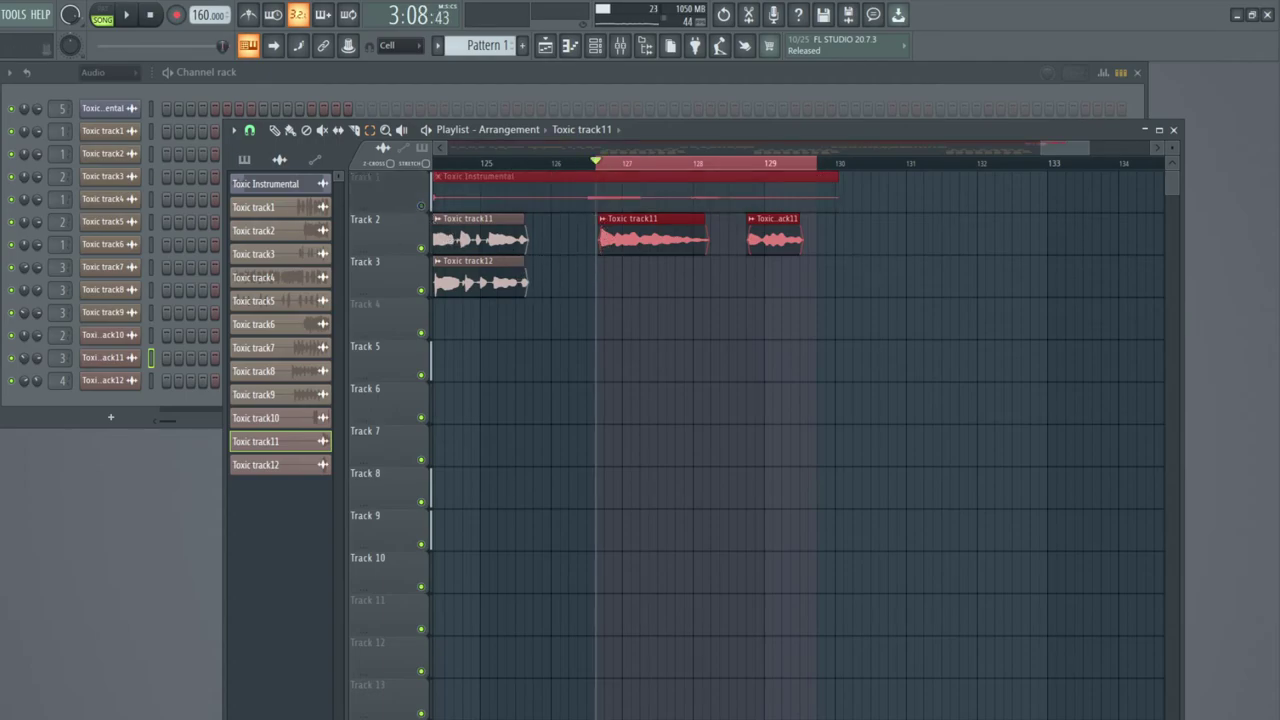
{"action": "mouse_move", "coordinate": [0, 148]}
{"action": "left_click", "coordinate": [767, 78]}
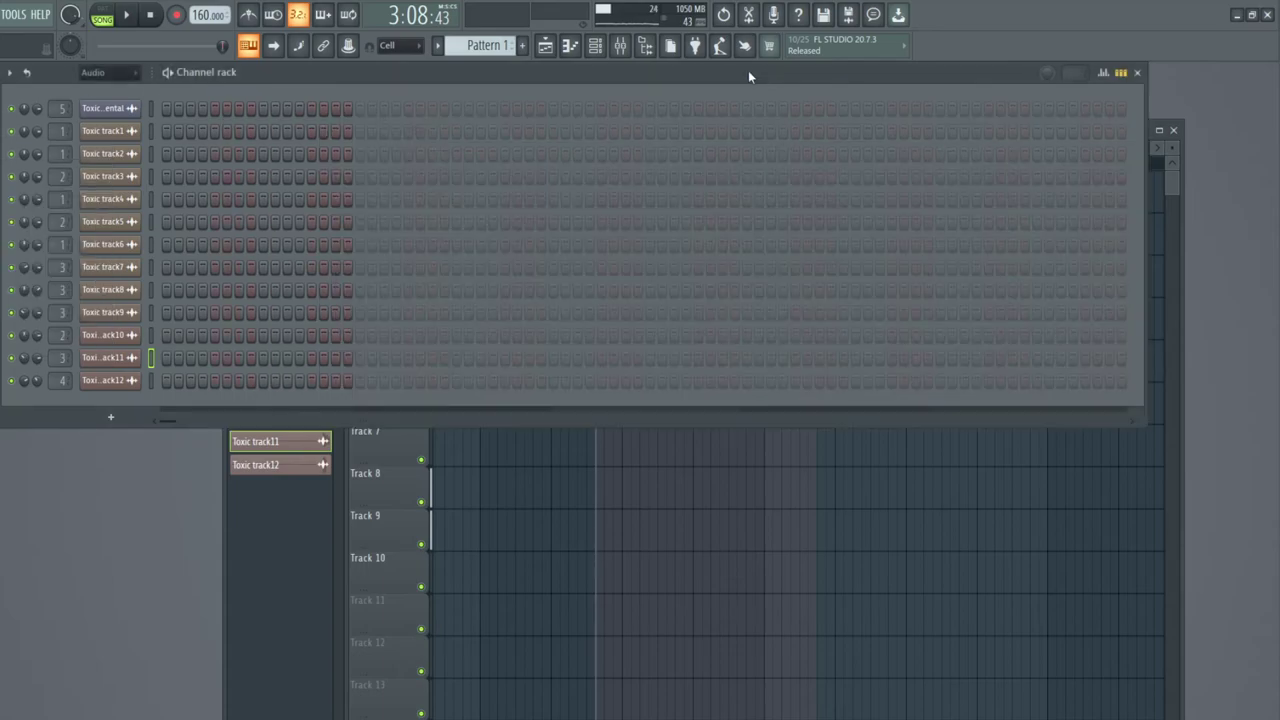
Mute the Rev and Delay mixer tracks, with the Hook effects bypassed, and audition the selected time range dry.
{"action": "left_click", "coordinate": [620, 45]}
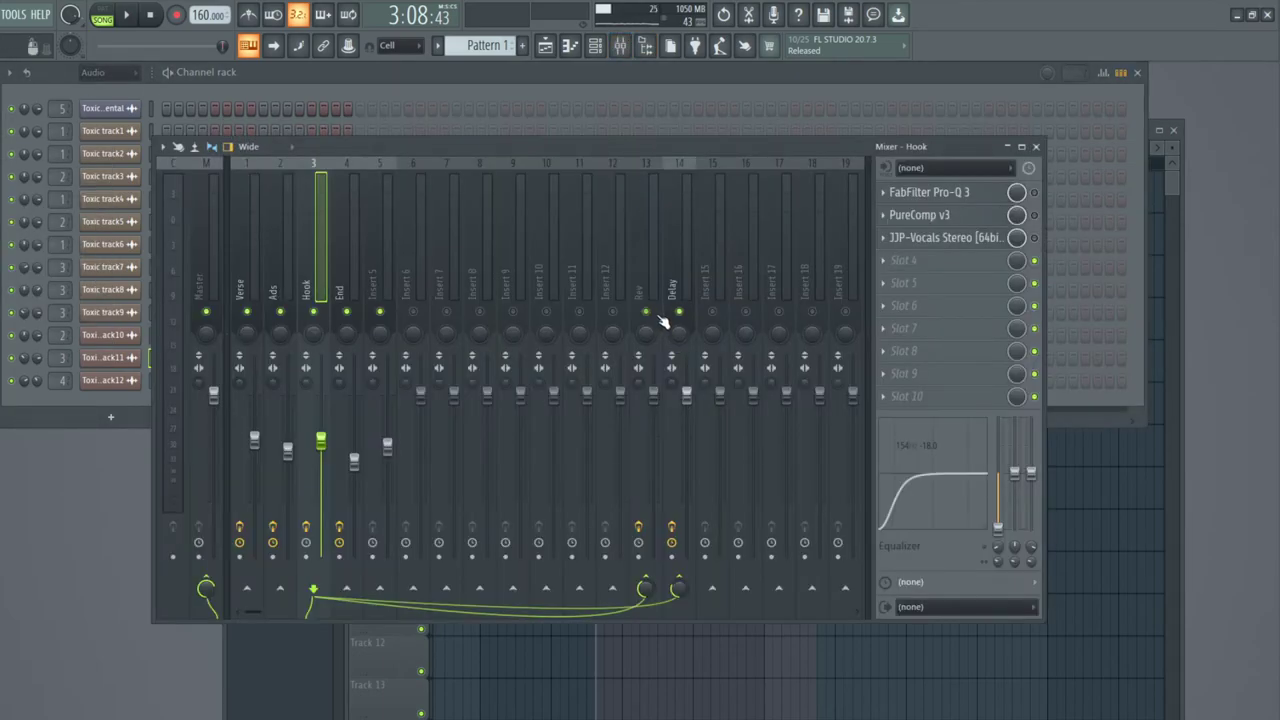
{"action": "key", "text": "space"}
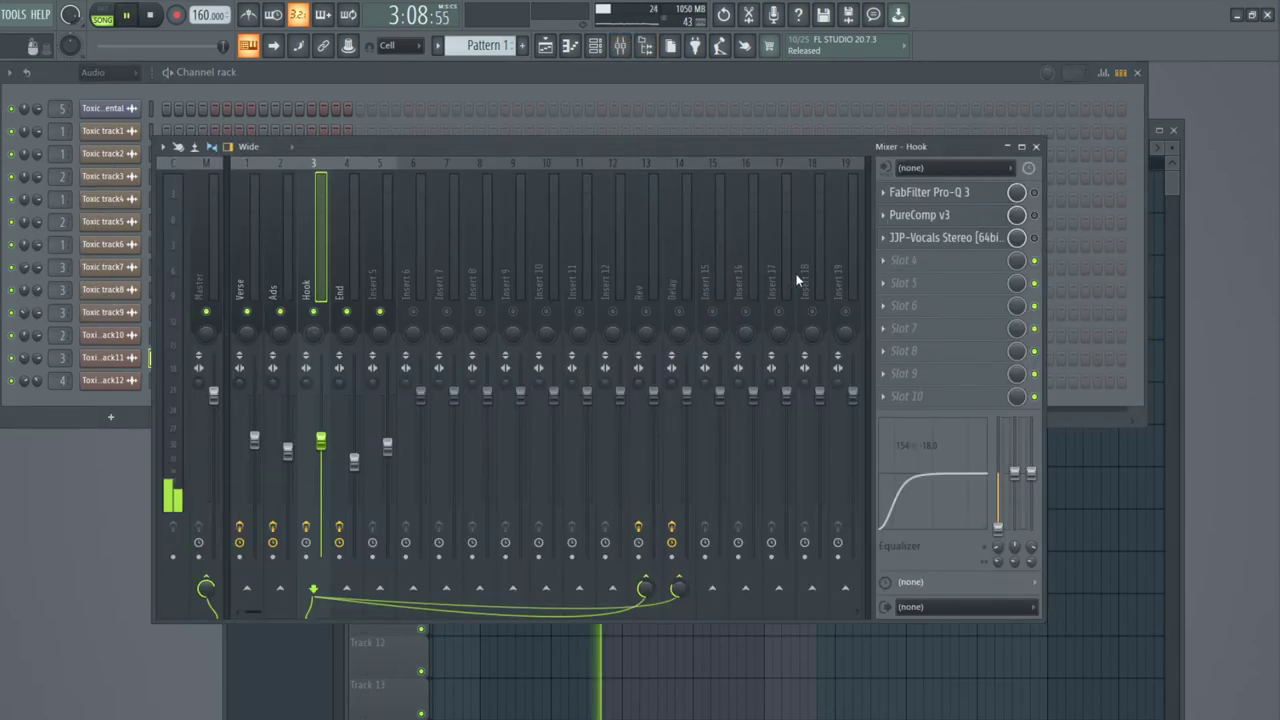
{"action": "left_click", "coordinate": [1036, 146]}
{"action": "left_click", "coordinate": [1176, 182]}
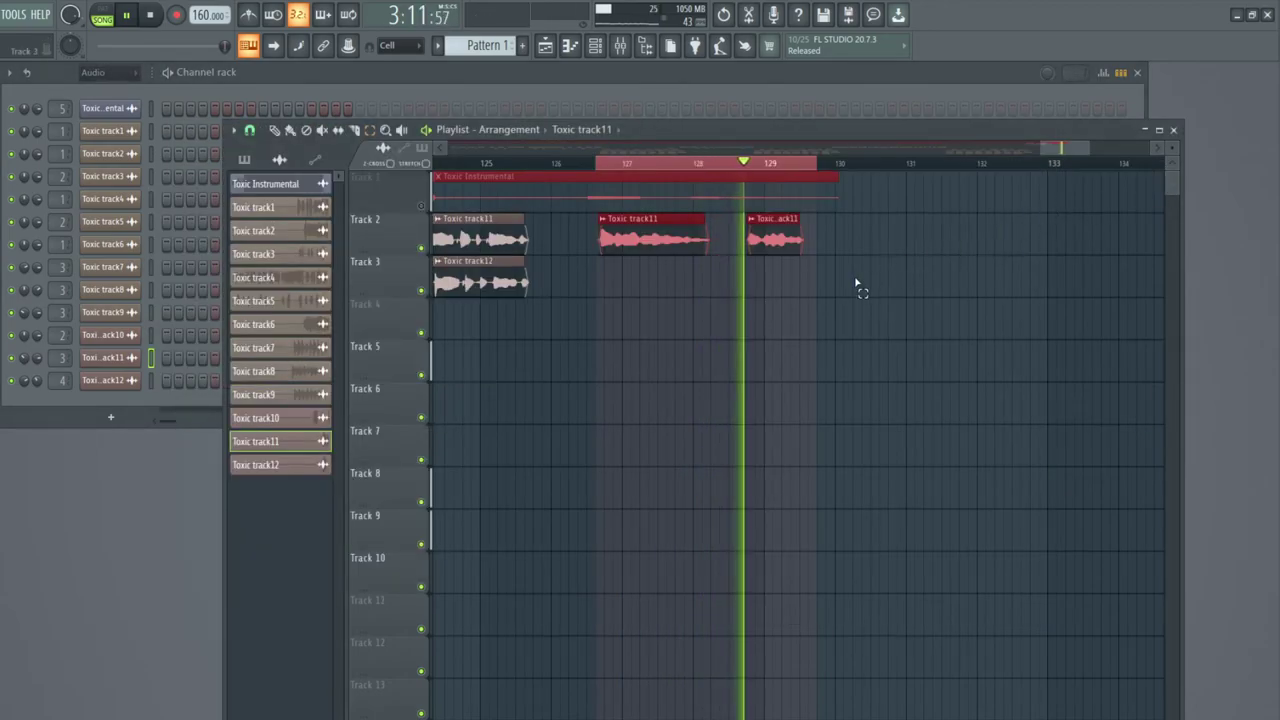
{"action": "key", "text": "space"}
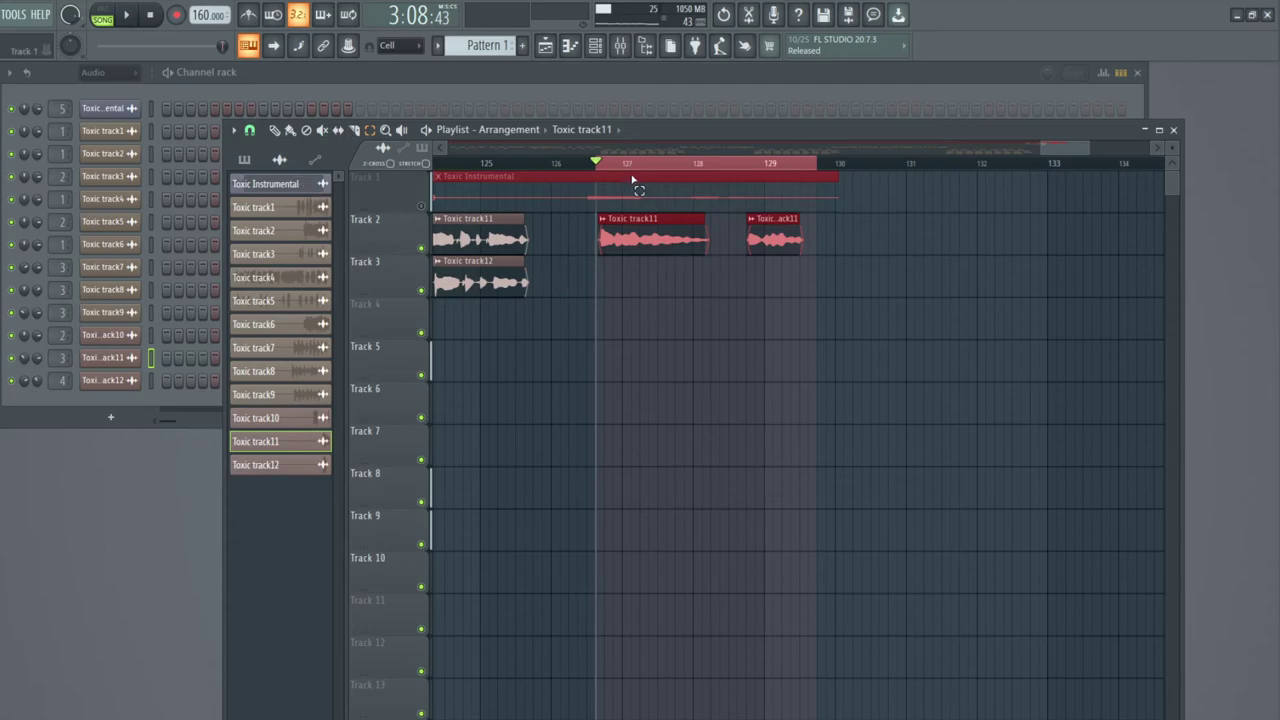
Shorten the playlist time selection so it ends just after the last Toxic track11 clip.
{"action": "left_click_drag", "start_coordinate": [812, 177], "coordinate": [813, 178]}
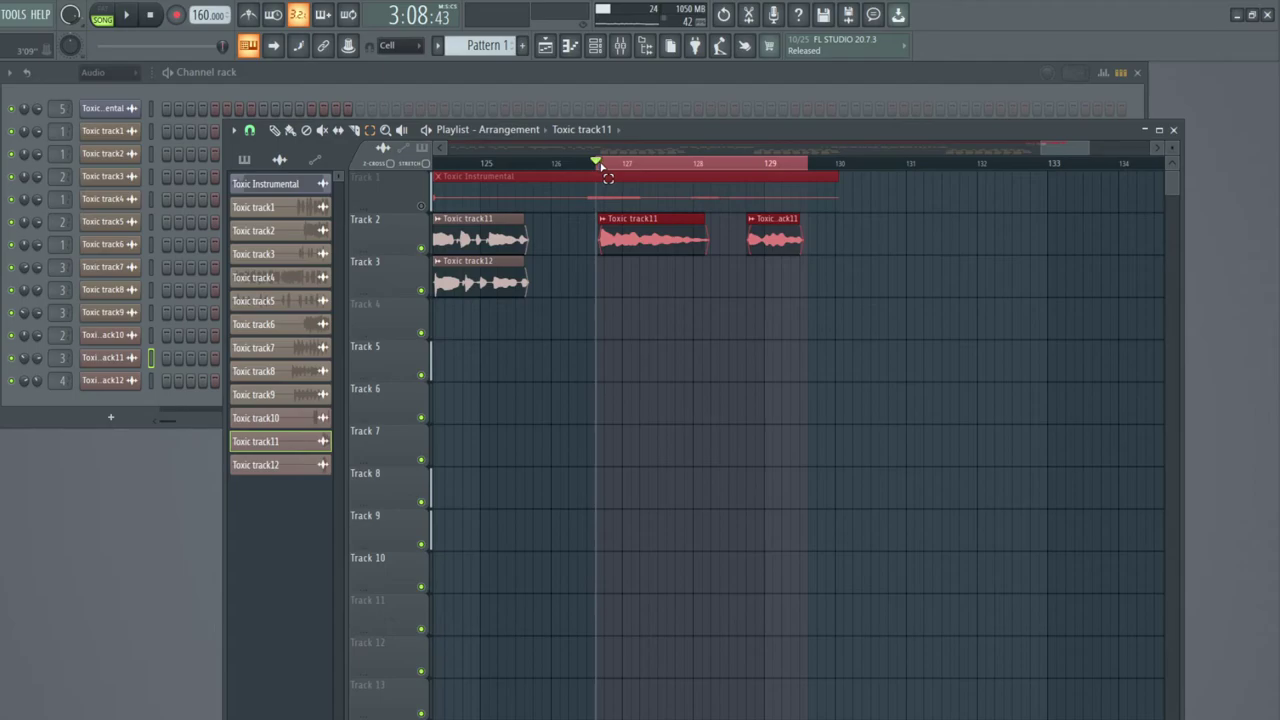
{"action": "scroll", "coordinate": [600, 163], "scroll_direction": "up", "scroll_amount": 3}
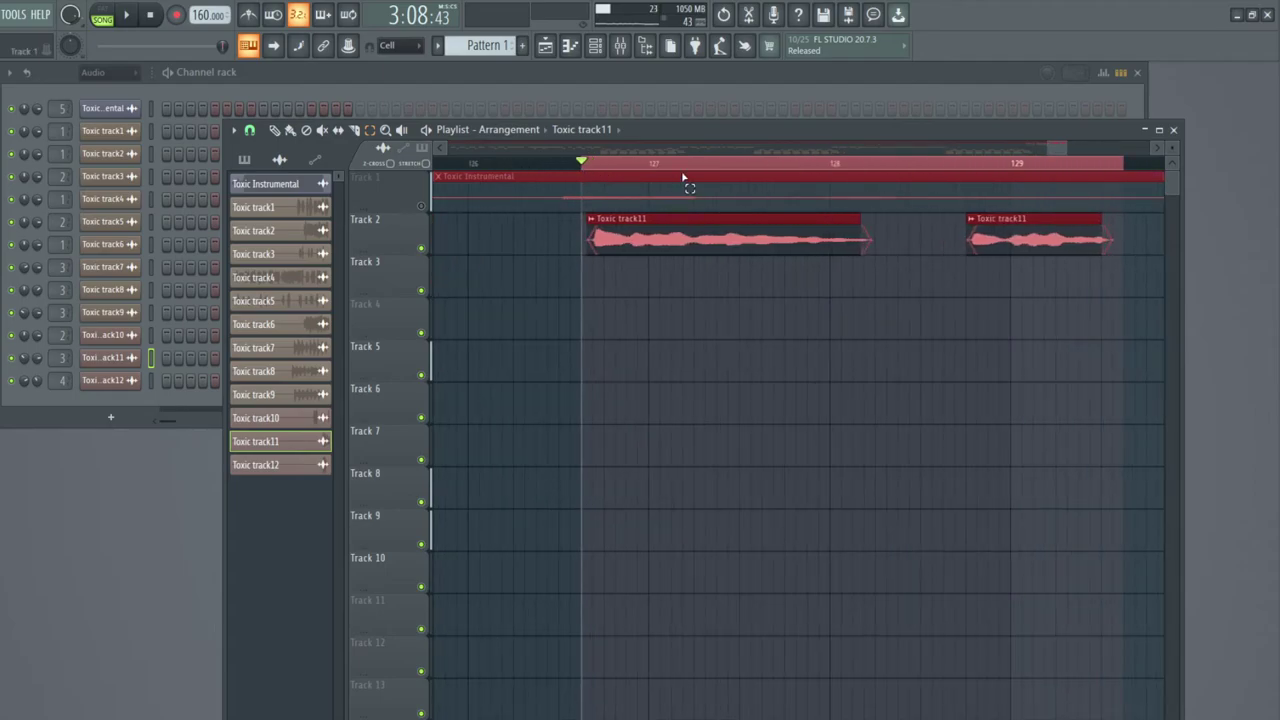
{"action": "scroll", "coordinate": [690, 170], "scroll_direction": "down", "scroll_amount": 2}
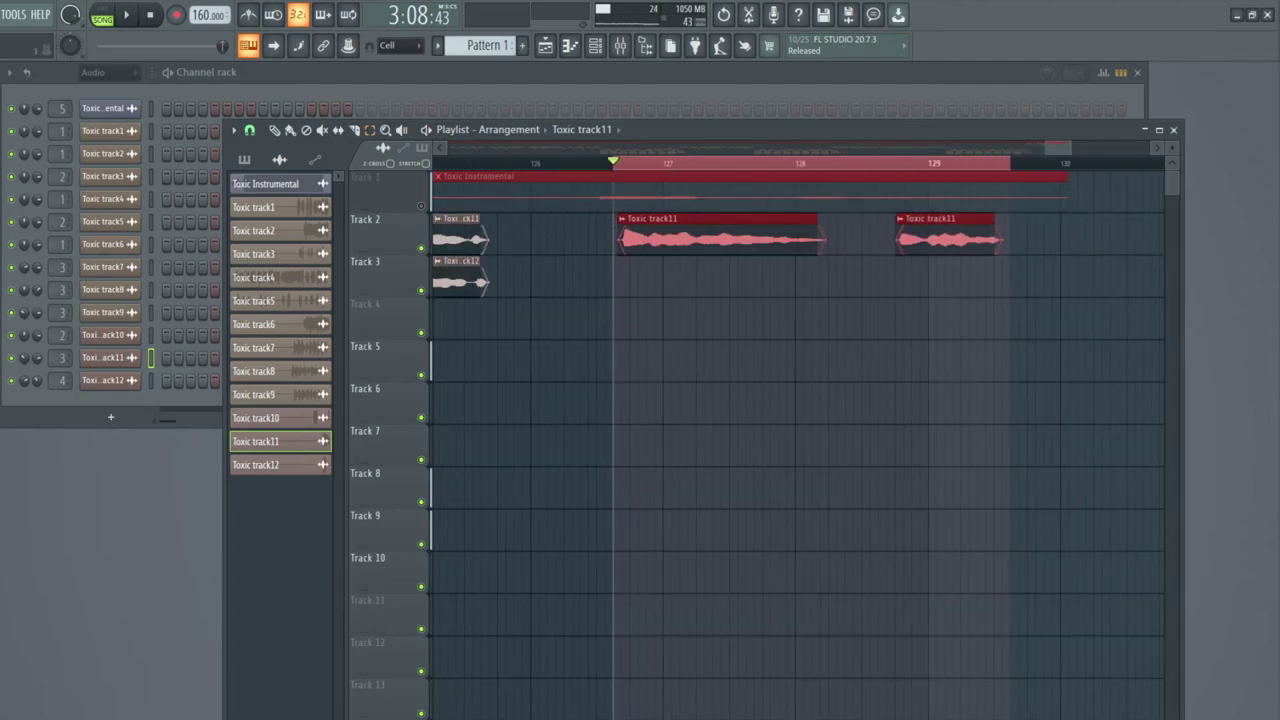
Export the song selection as a WAV file named Toxic track12-2.wav in the Toxic project folder and render it.
{"action": "mouse_move", "coordinate": [0, 150]}
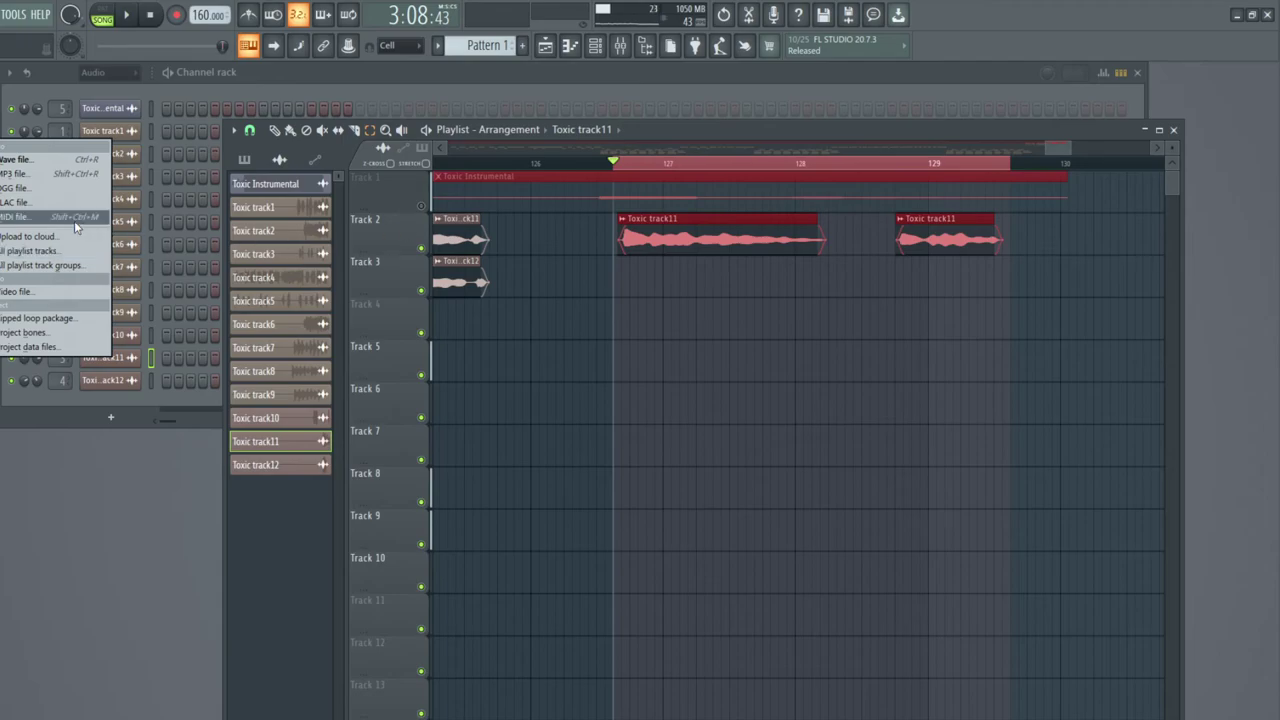
{"action": "left_click", "coordinate": [48, 160]}
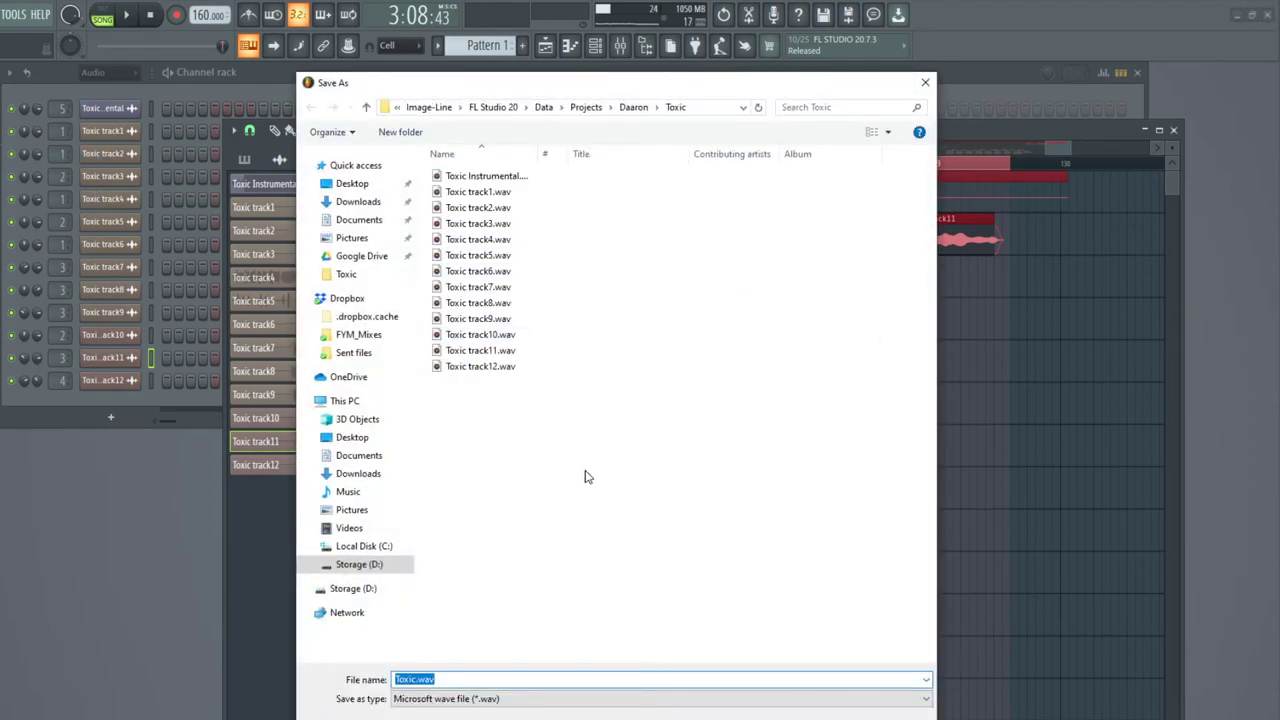
{"action": "left_click", "coordinate": [495, 367]}
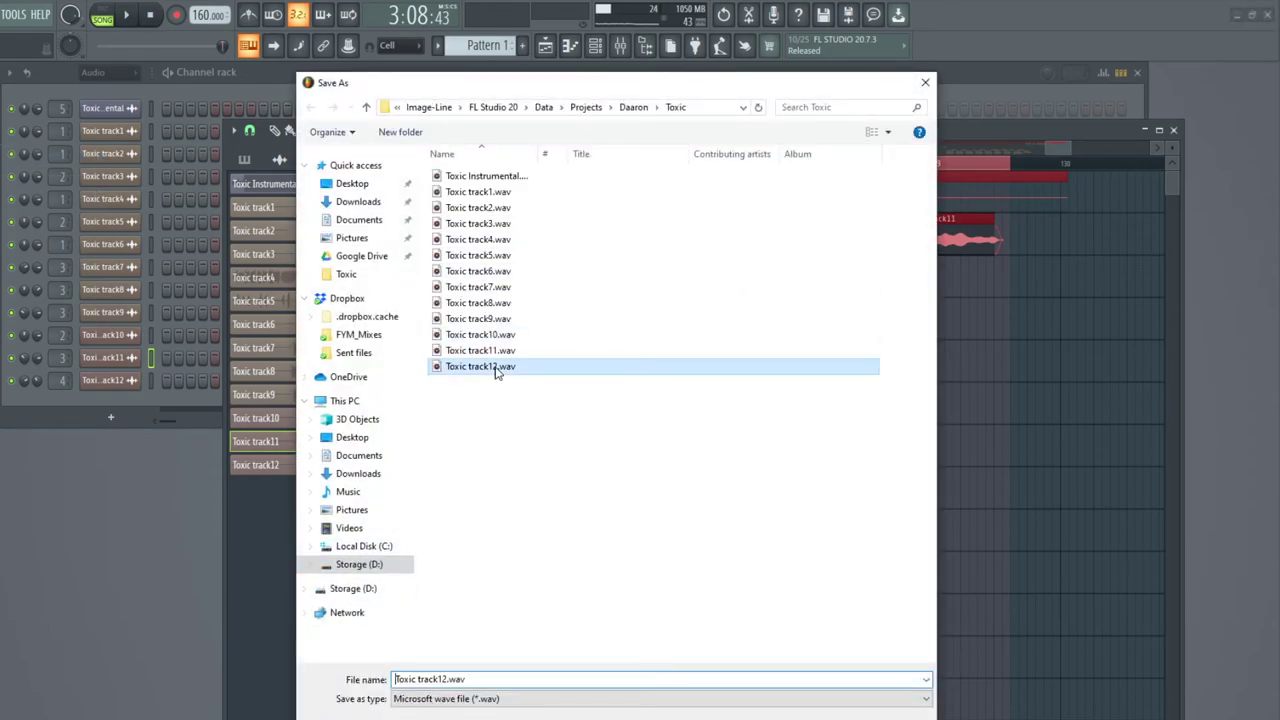
{"action": "left_click", "coordinate": [463, 680]}
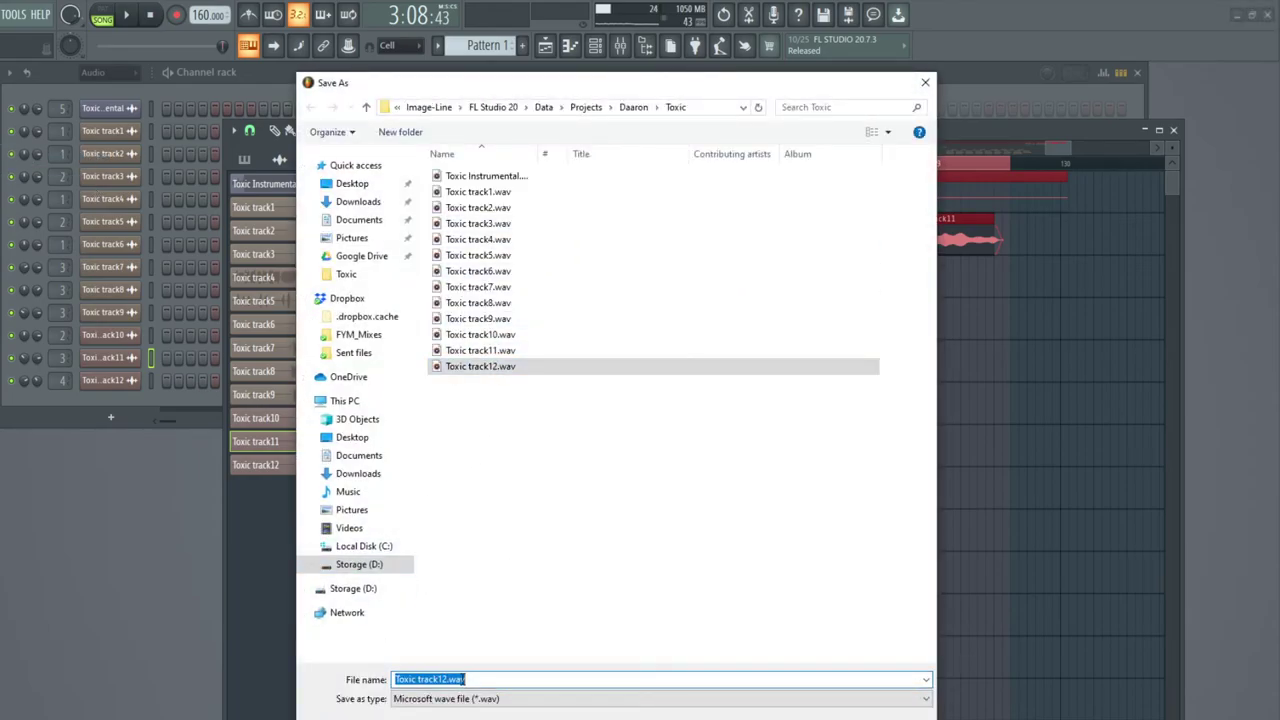
{"action": "left_click", "coordinate": [446, 680]}
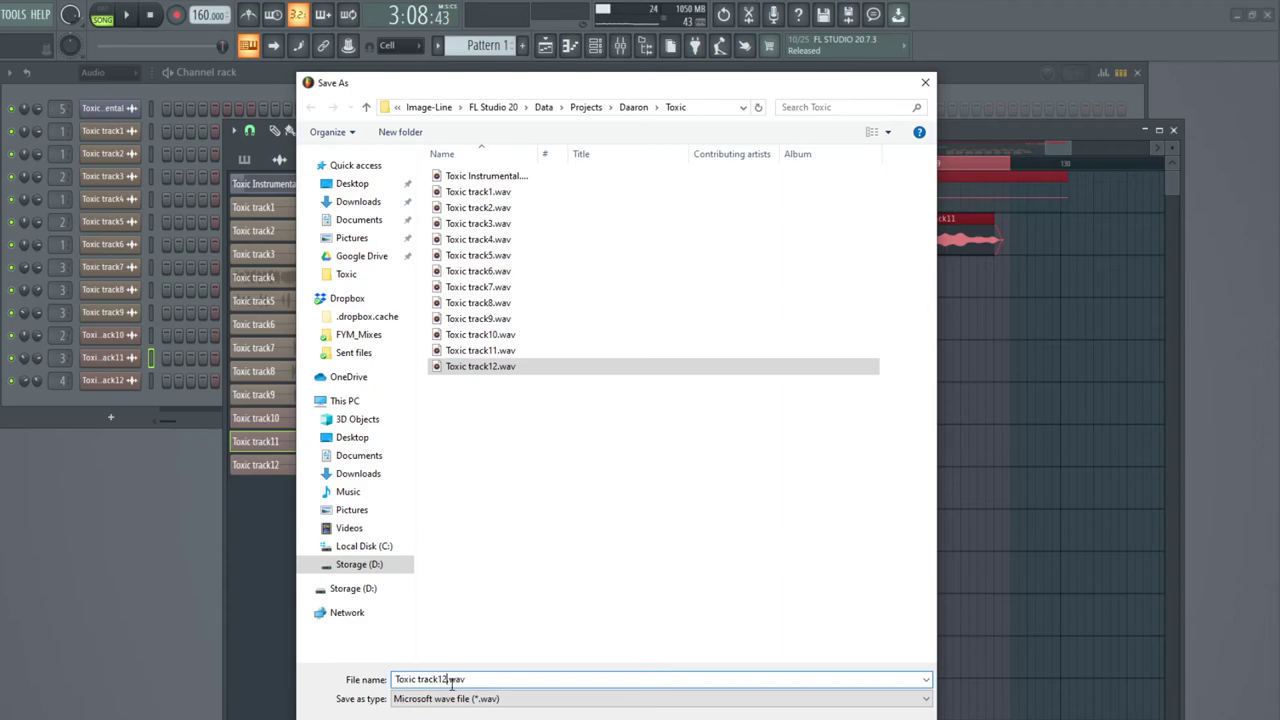
{"action": "type", "text": "-2"}
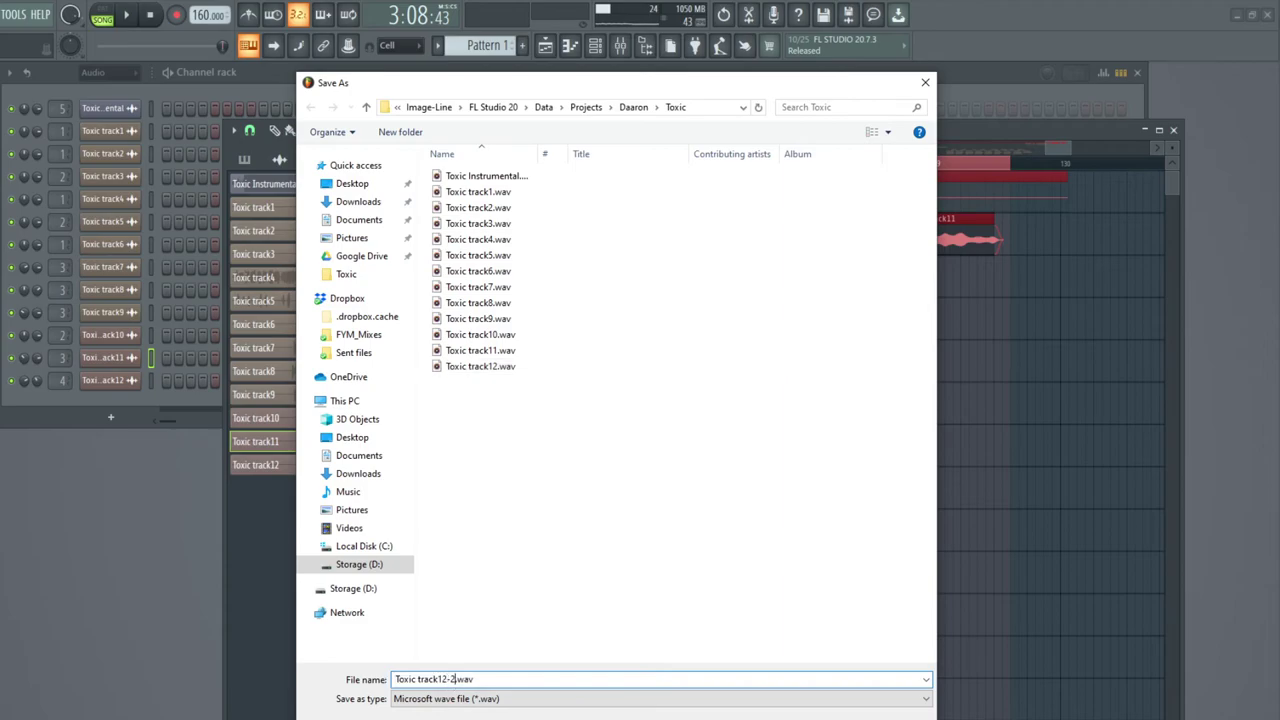
{"action": "key", "text": "Return"}
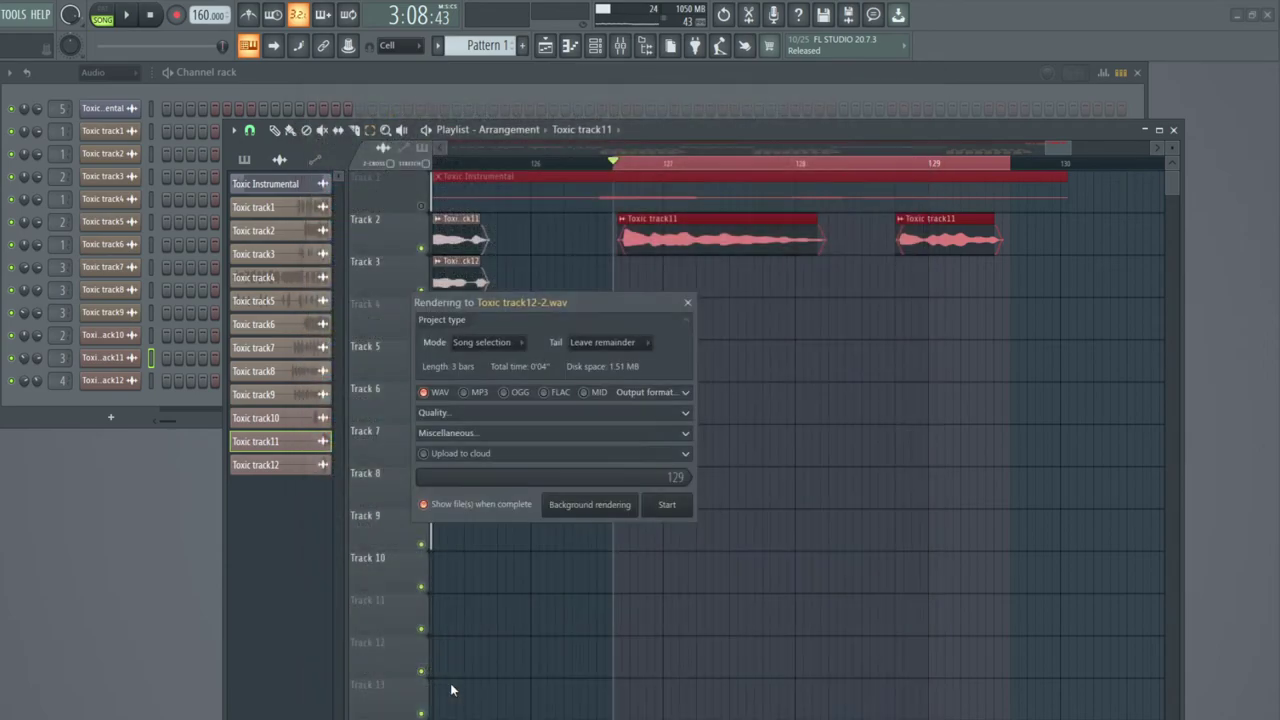
{"action": "left_click", "coordinate": [665, 508]}
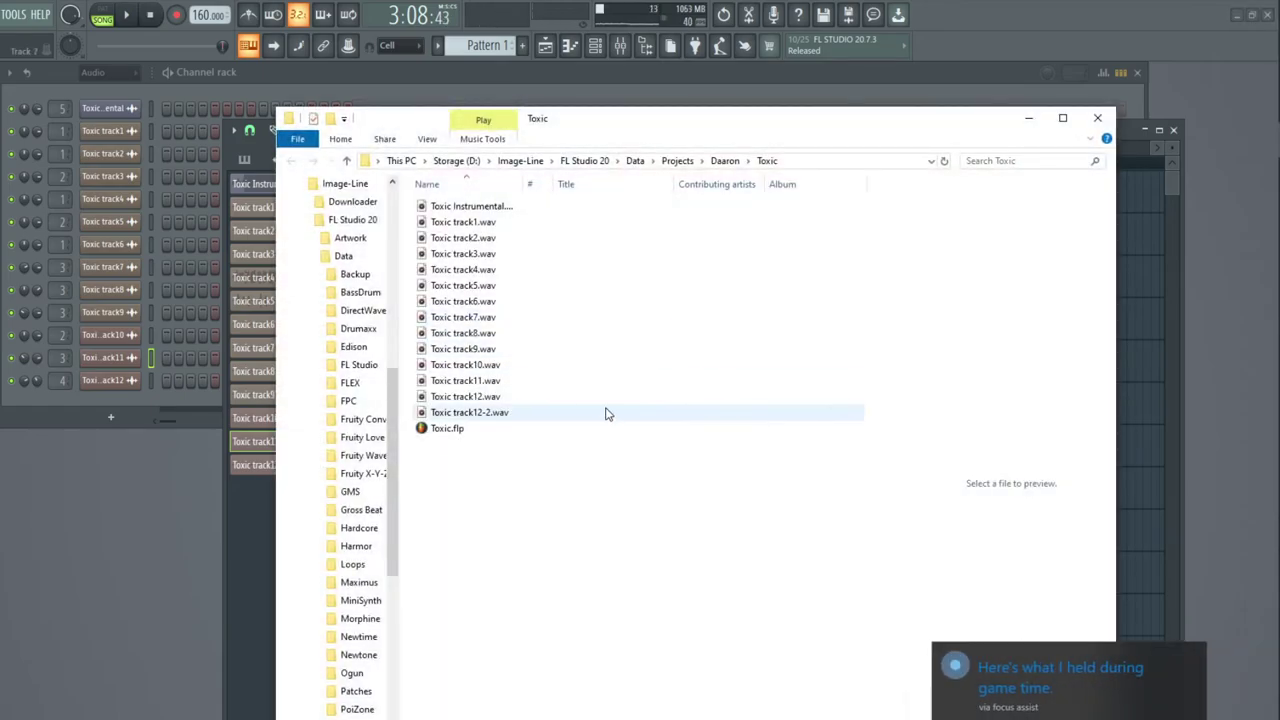
Import Toxic track12-2.wav into the playlist and move the clip to Track 3, aligned with the start of the time selection.
{"action": "left_click_drag", "start_coordinate": [531, 420], "coordinate": [1148, 421]}
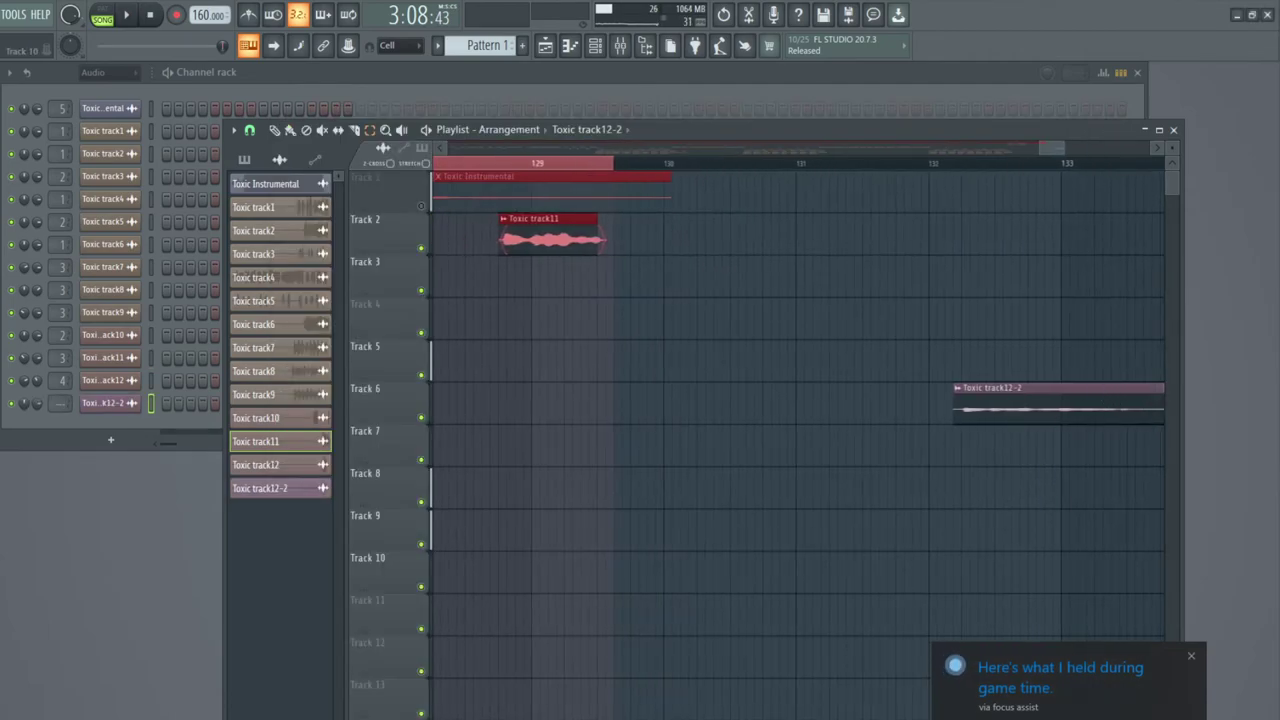
{"action": "left_click", "coordinate": [1044, 393]}
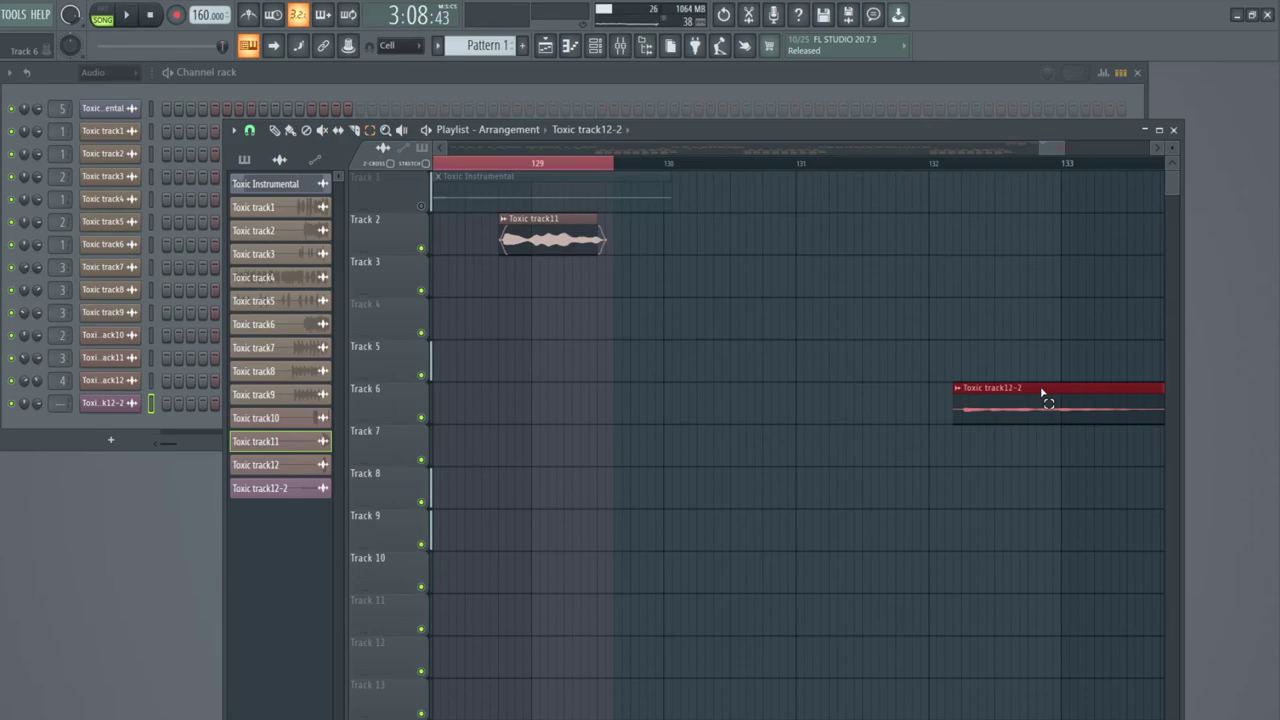
{"action": "key", "text": "shift+Left"}
{"action": "key", "text": "shift+Left"}
{"action": "key", "text": "shift+Left"}
{"action": "key", "text": "shift+Left"}
{"action": "key", "text": "shift+Left"}
{"action": "key", "text": "shift+Left"}
{"action": "key", "text": "shift+Left"}
{"action": "key", "text": "shift+Left"}
{"action": "key", "text": "shift+Left"}
{"action": "key", "text": "shift+Left"}
{"action": "key", "text": "shift+Left"}
{"action": "key", "text": "shift+Left"}
{"action": "key", "text": "shift+Left"}
{"action": "key", "text": "shift+Left"}
{"action": "key", "text": "shift+Left"}
{"action": "key", "text": "shift+Left"}
{"action": "key", "text": "shift+Left"}
{"action": "key", "text": "shift+Left"}
{"action": "key", "text": "shift+Left"}
{"action": "key", "text": "shift+Left"}
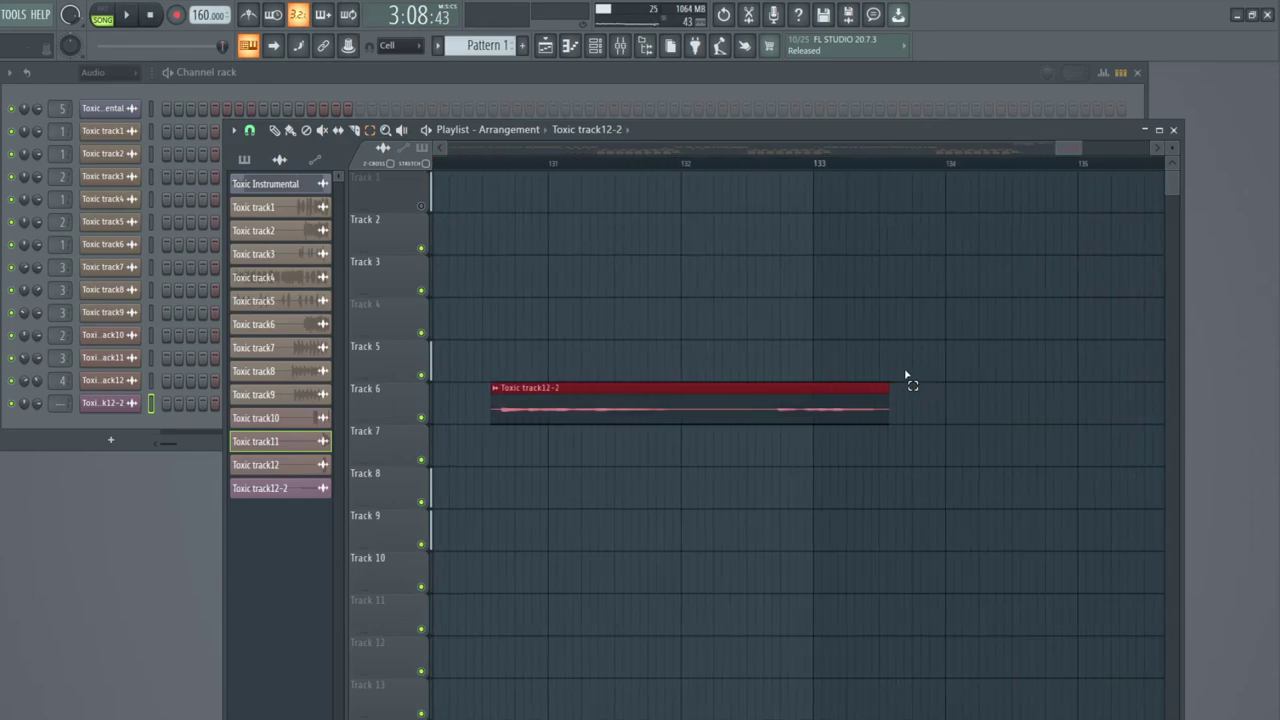
{"action": "key", "text": "shift+Left"}
{"action": "key", "text": "shift+Left"}
{"action": "key", "text": "shift+Left"}
{"action": "key", "text": "shift+Left"}
{"action": "key", "text": "shift+Left"}
{"action": "key", "text": "shift+Left"}
{"action": "key", "text": "shift+Left"}
{"action": "key", "text": "shift+Left"}
{"action": "key", "text": "shift+Left"}
{"action": "key", "text": "shift+Left"}
{"action": "key", "text": "shift+Left"}
{"action": "key", "text": "shift+Left"}
{"action": "key", "text": "shift+Left"}
{"action": "key", "text": "shift+Left"}
{"action": "key", "text": "shift+Left"}
{"action": "key", "text": "shift+Left"}
{"action": "key", "text": "shift+Left"}
{"action": "key", "text": "shift+Left"}
{"action": "key", "text": "shift+Left"}
{"action": "key", "text": "shift+Up"}
{"action": "key", "text": "shift+Up"}
{"action": "key", "text": "shift+Up"}
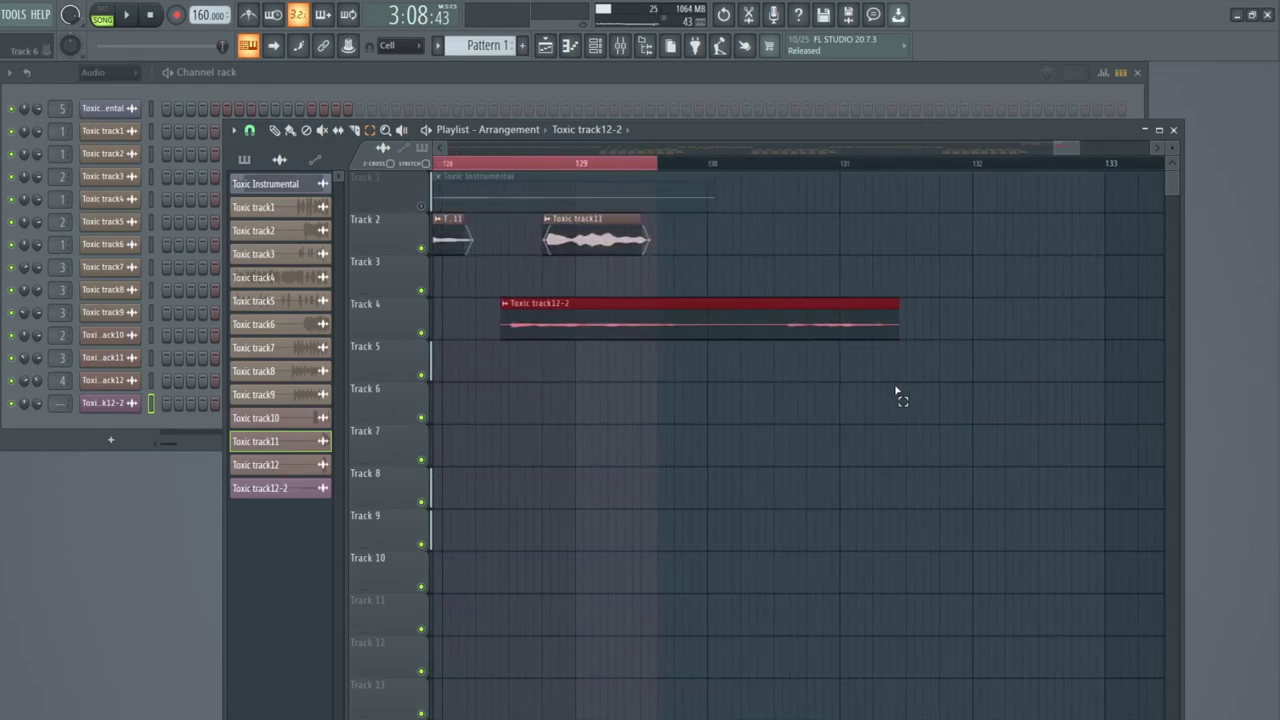
{"action": "key", "text": "shift+Left"}
{"action": "key", "text": "shift+Left"}
{"action": "key", "text": "shift+Left"}
{"action": "key", "text": "shift+Left"}
{"action": "key", "text": "shift+Left"}
{"action": "key", "text": "shift+Left"}
{"action": "key", "text": "shift+Left"}
{"action": "key", "text": "shift+Left"}
{"action": "key", "text": "shift+Left"}
{"action": "key", "text": "shift+Left"}
{"action": "key", "text": "shift+Left"}
{"action": "key", "text": "shift+Left"}
{"action": "key", "text": "shift+Left"}
{"action": "key", "text": "shift+Left"}
{"action": "key", "text": "shift+Left"}
{"action": "key", "text": "shift+Left"}
{"action": "key", "text": "shift+Left"}
{"action": "key", "text": "shift+Left"}
{"action": "key", "text": "shift+Left"}
{"action": "key", "text": "shift+Left"}
{"action": "key", "text": "shift+Left"}
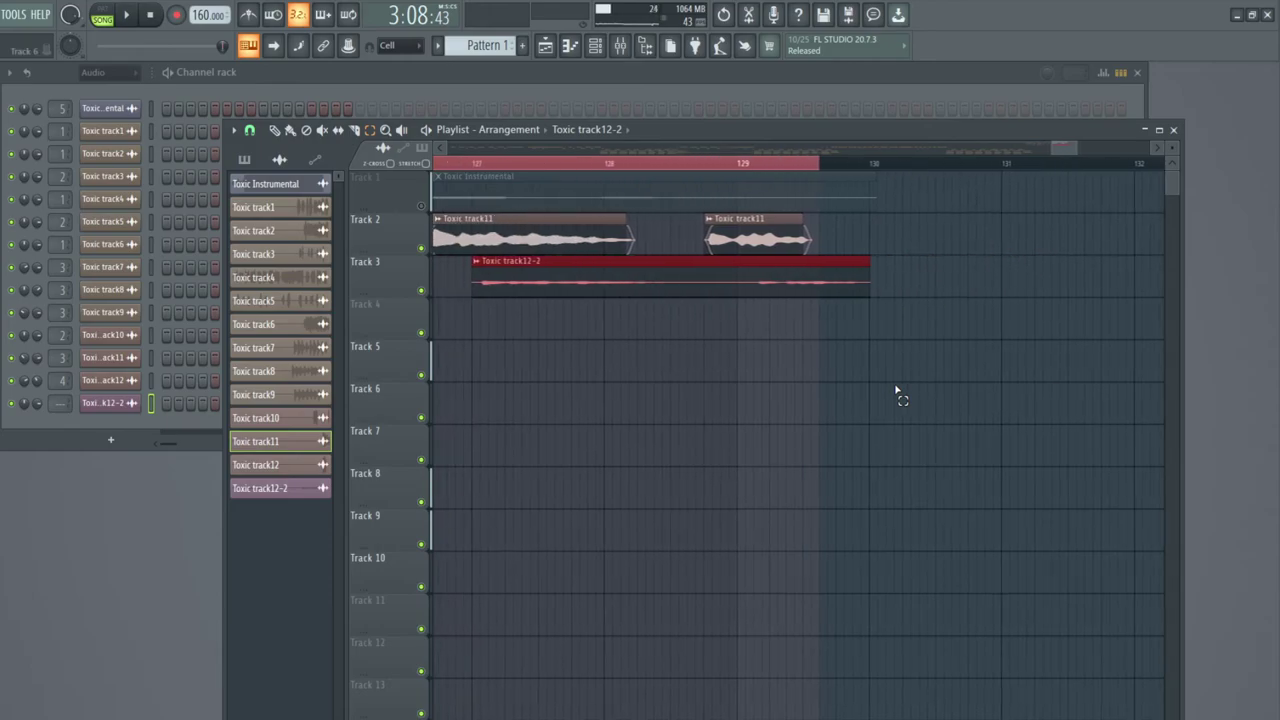
{"action": "key", "text": "shift+Left"}
{"action": "key", "text": "shift+Left"}
{"action": "key", "text": "shift+Left"}
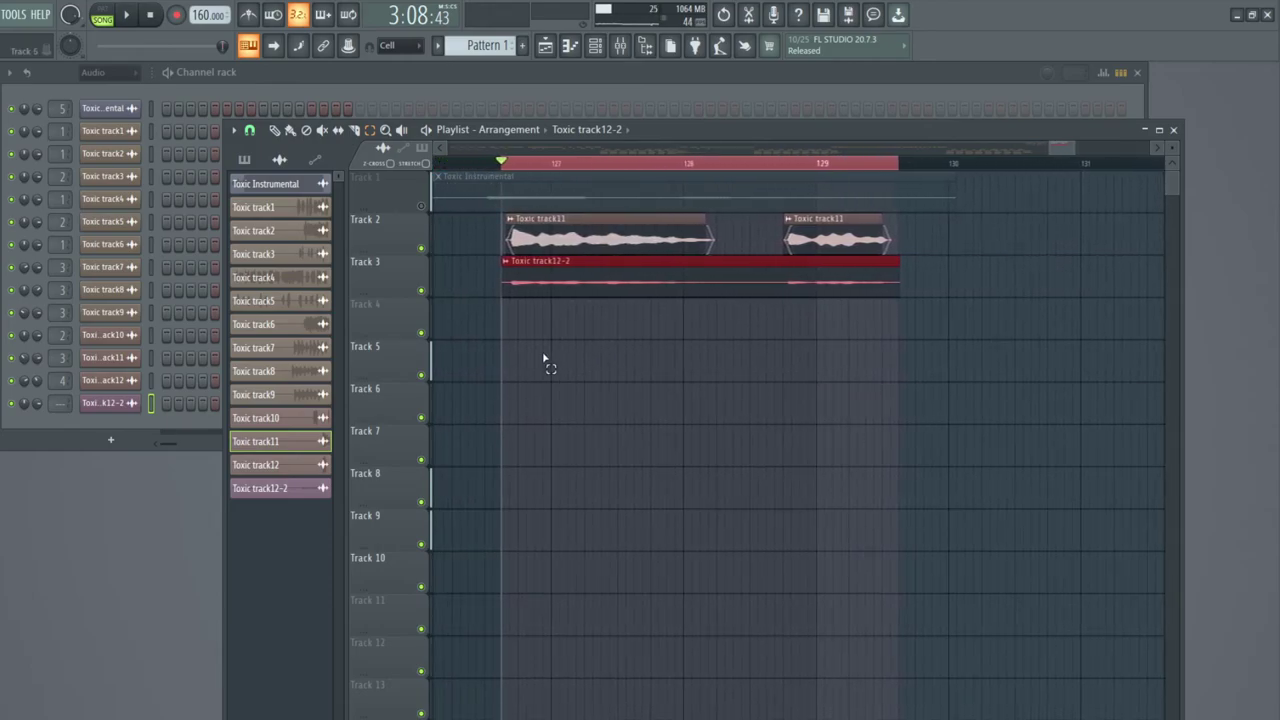
{"action": "left_click", "coordinate": [524, 357]}
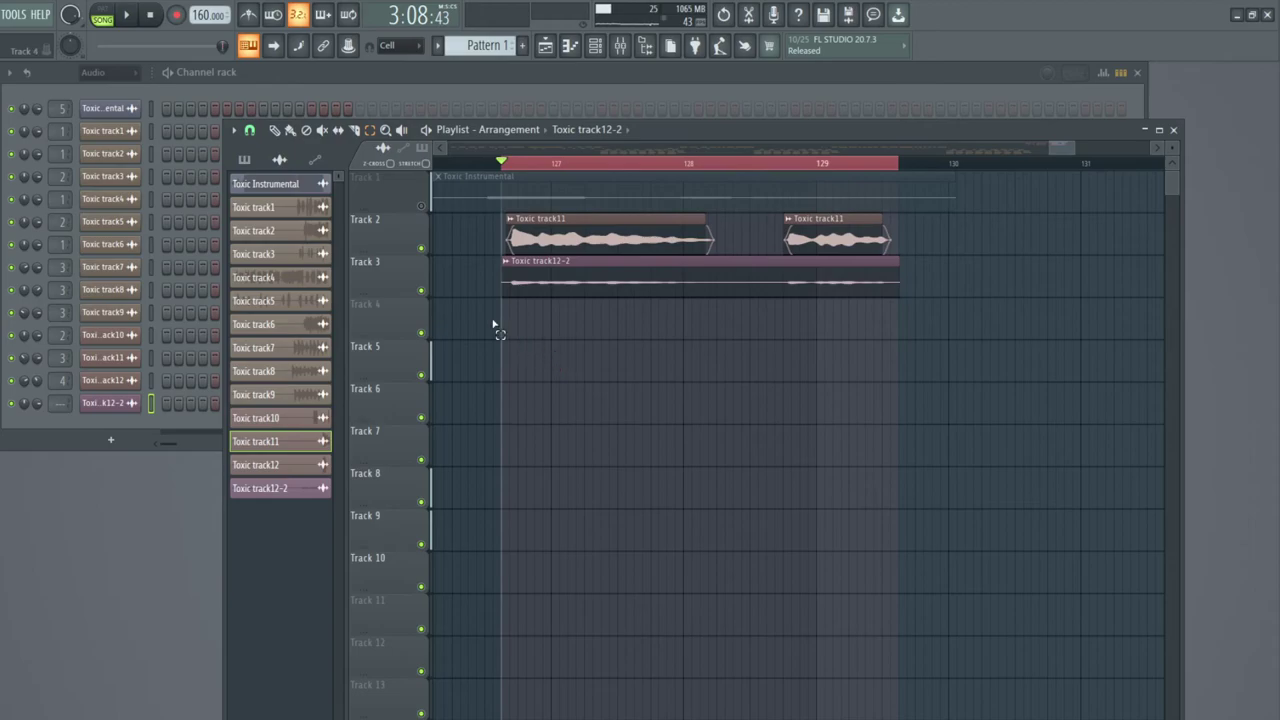
Route the Toxic track12-2 channel to mixer track 4 and enable its Normalize and Remove DC offset options, checking Toxic track12's settings for comparison.
{"action": "left_click", "coordinate": [47, 404]}
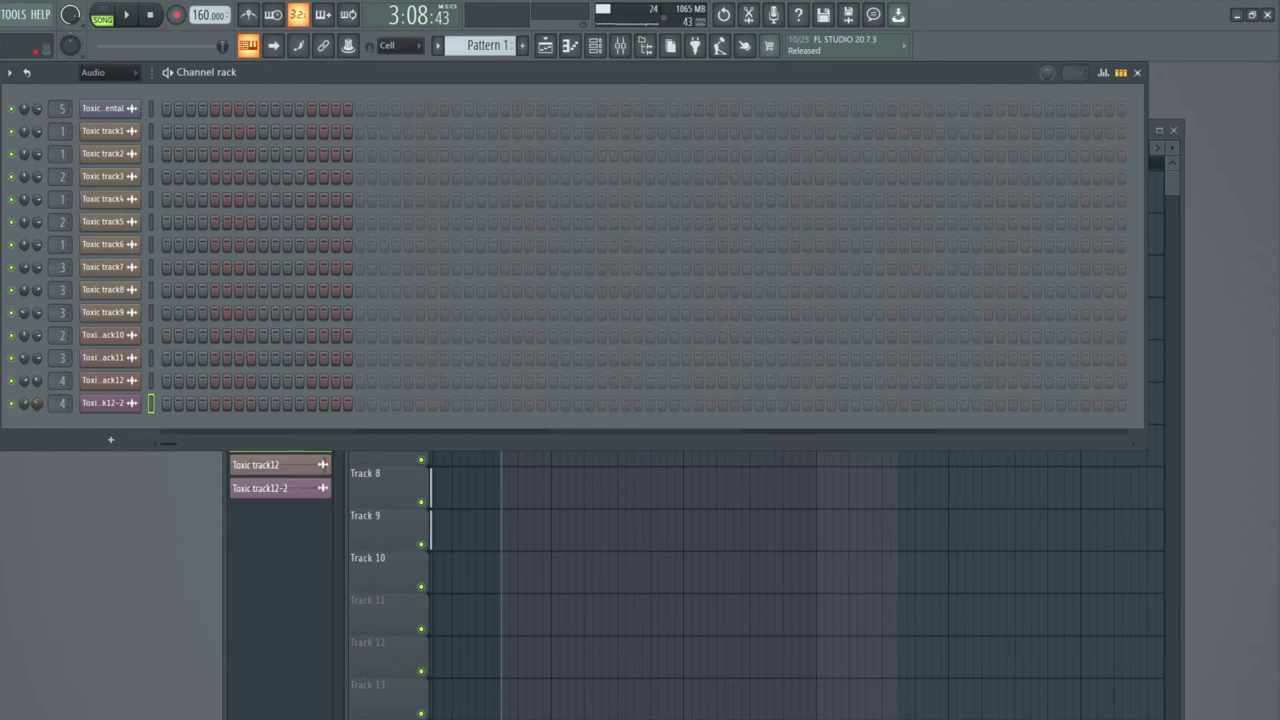
{"action": "left_click", "coordinate": [103, 403]}
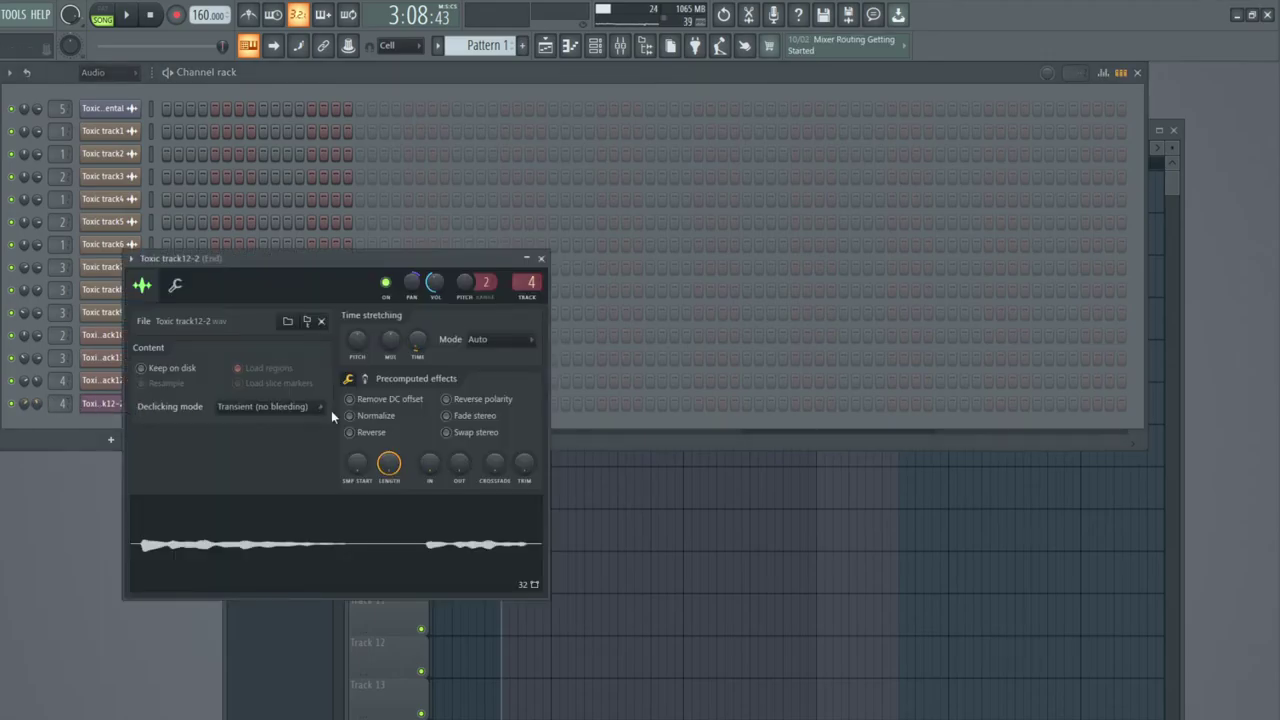
{"action": "left_click", "coordinate": [363, 415]}
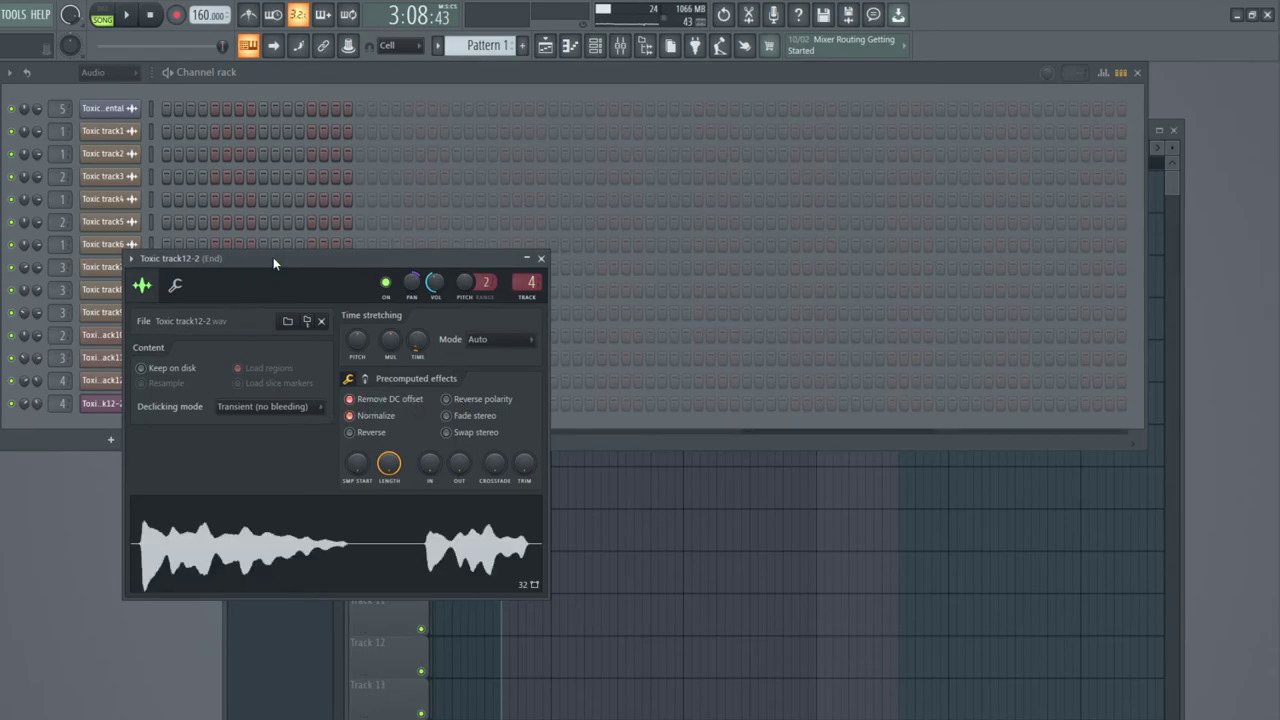
{"action": "left_click_drag", "start_coordinate": [273, 257], "coordinate": [378, 257]}
{"action": "left_click", "coordinate": [112, 381]}
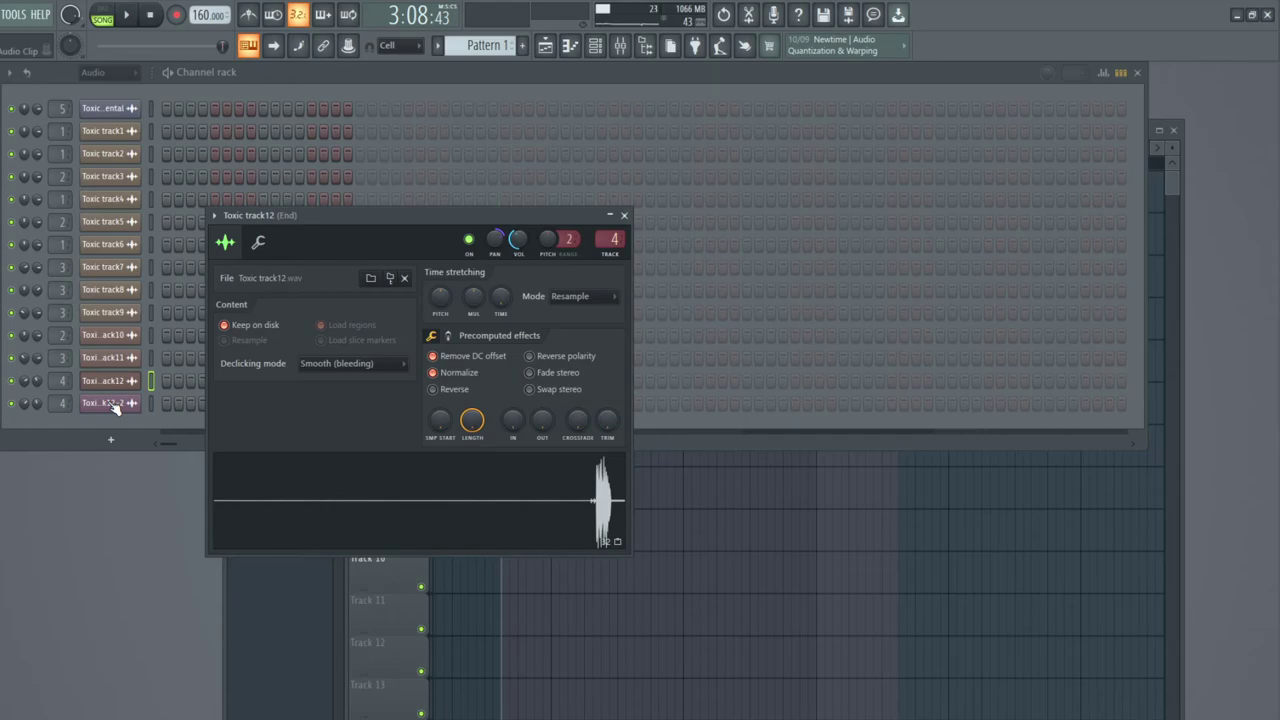
{"action": "left_click", "coordinate": [625, 217]}
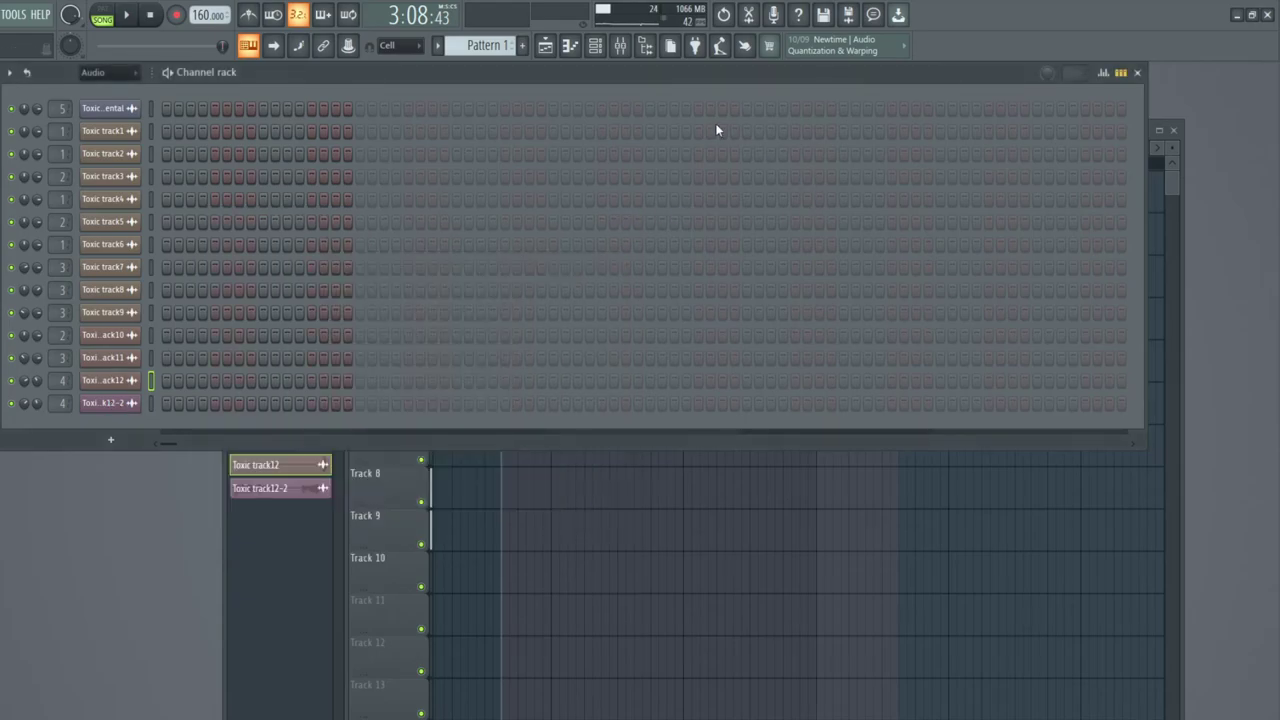
Adjust the time-stretching pitch of the Toxic track12-2 channel after checking the End mixer track, and return to the playlist.
{"action": "left_click", "coordinate": [620, 45]}
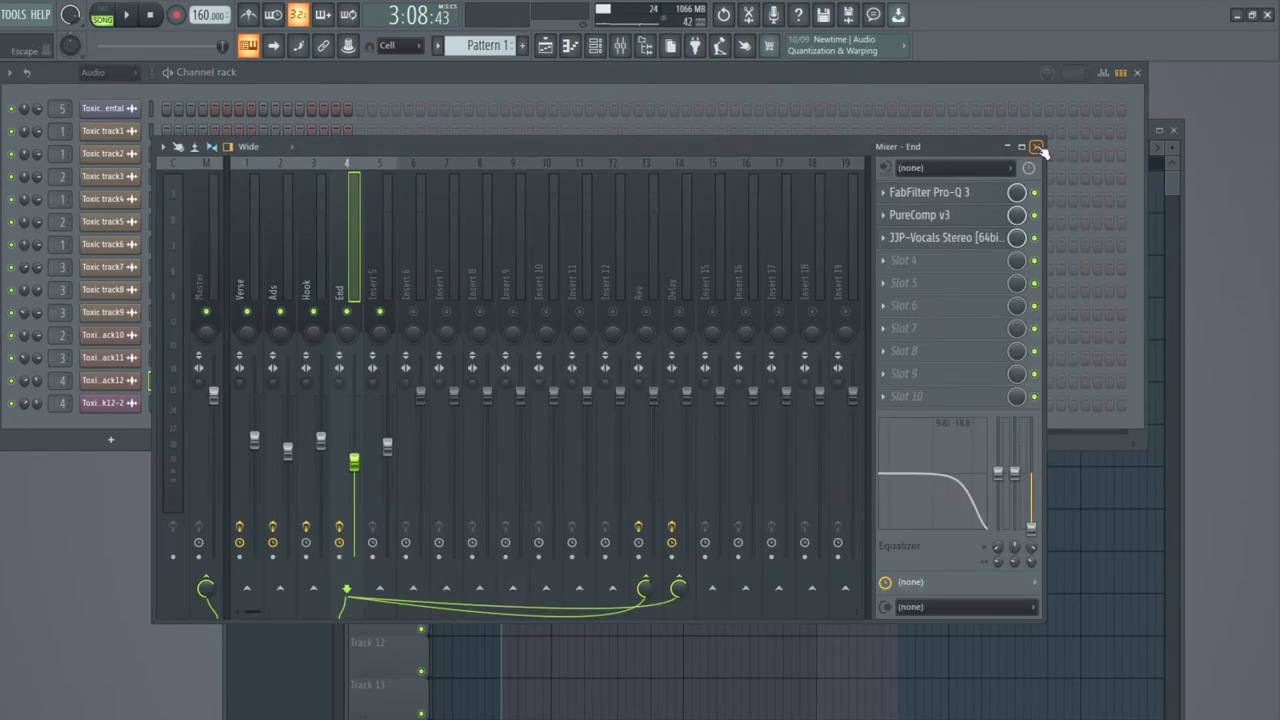
{"action": "left_click", "coordinate": [128, 405]}
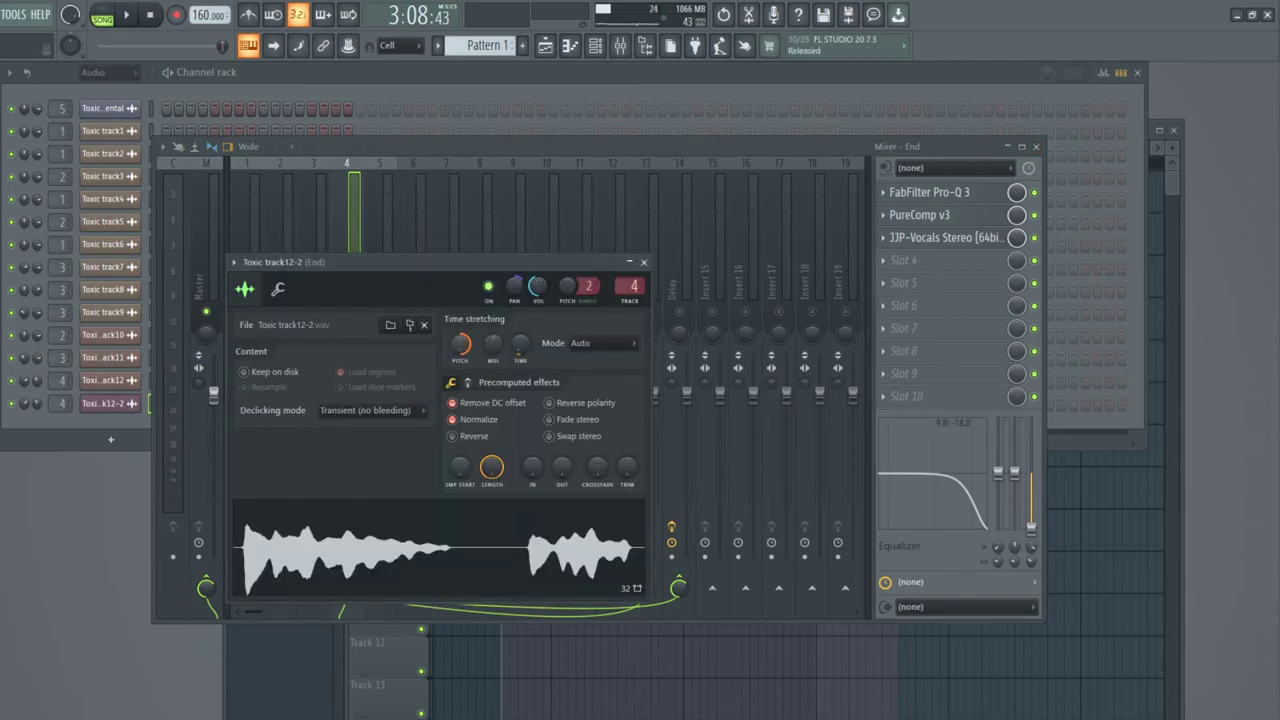
{"action": "left_click", "coordinate": [643, 262]}
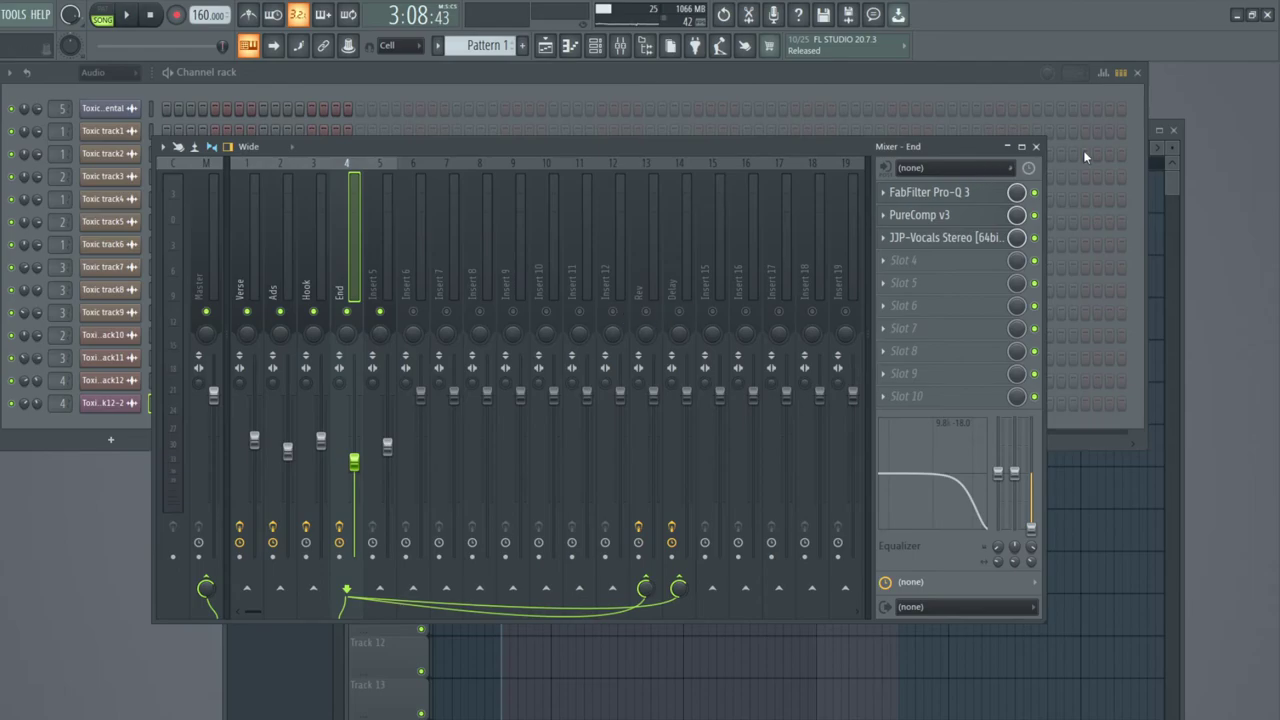
{"action": "left_click", "coordinate": [1036, 147]}
{"action": "left_click", "coordinate": [1171, 178]}
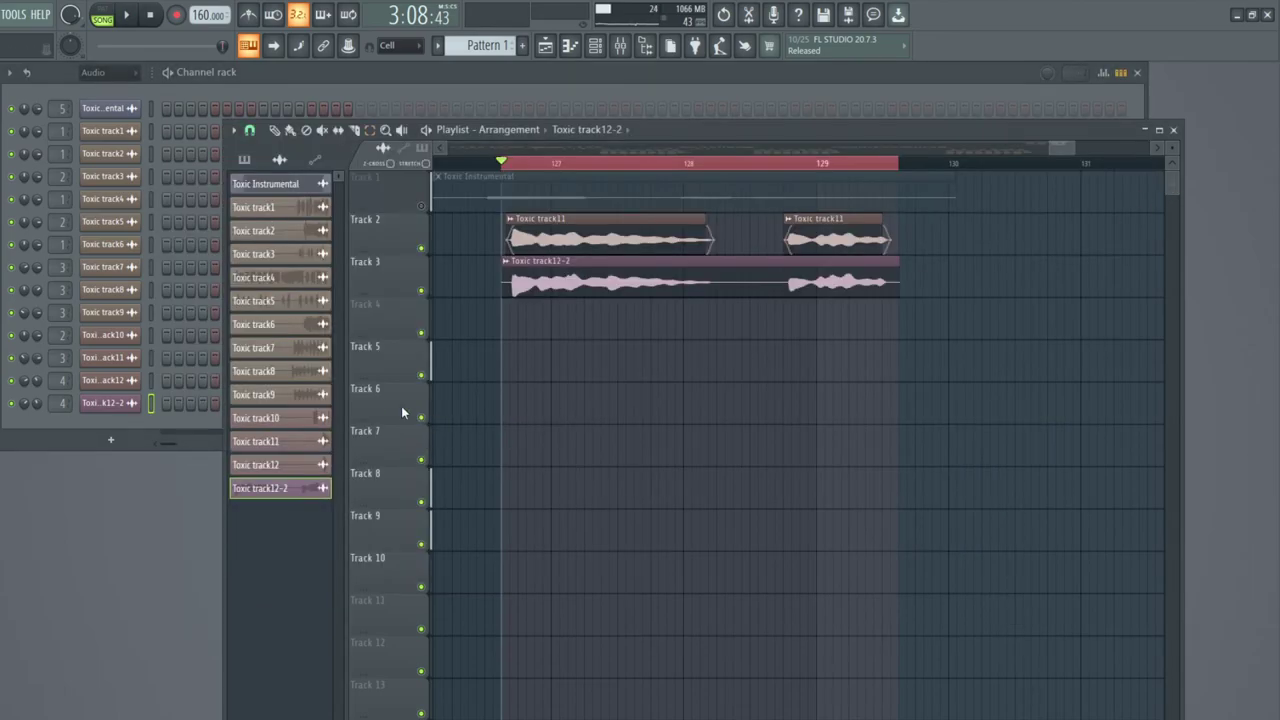
Audition the Toxic track12-2 layer with the Toxic track11 clips and unmute the Rev and Delay mixer tracks.
{"action": "key", "text": "space"}
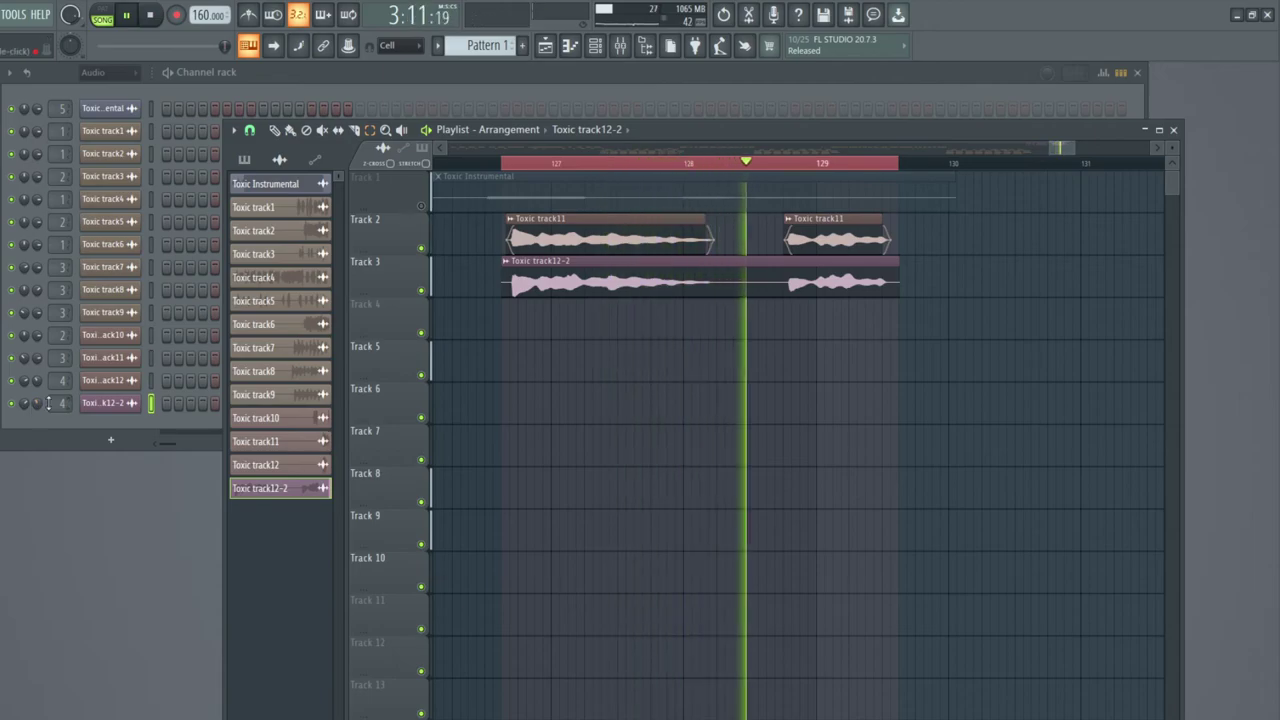
{"action": "key", "text": "space"}
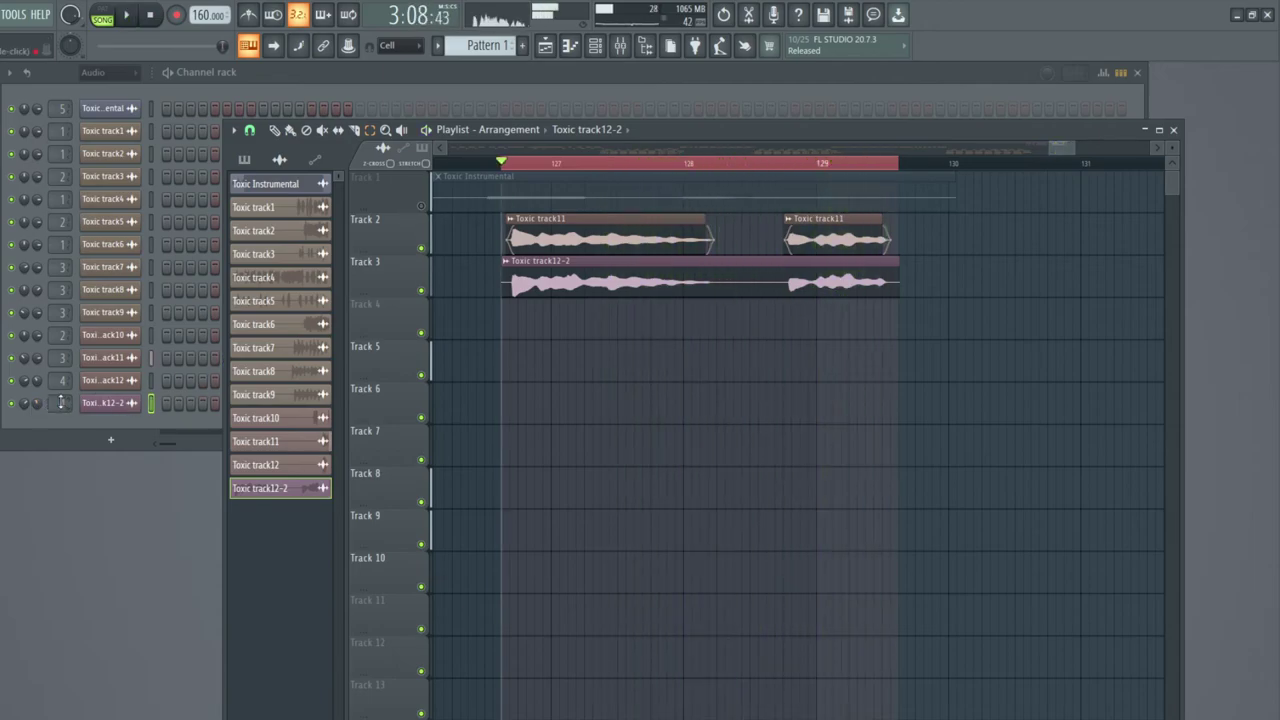
{"action": "key", "text": "F9"}
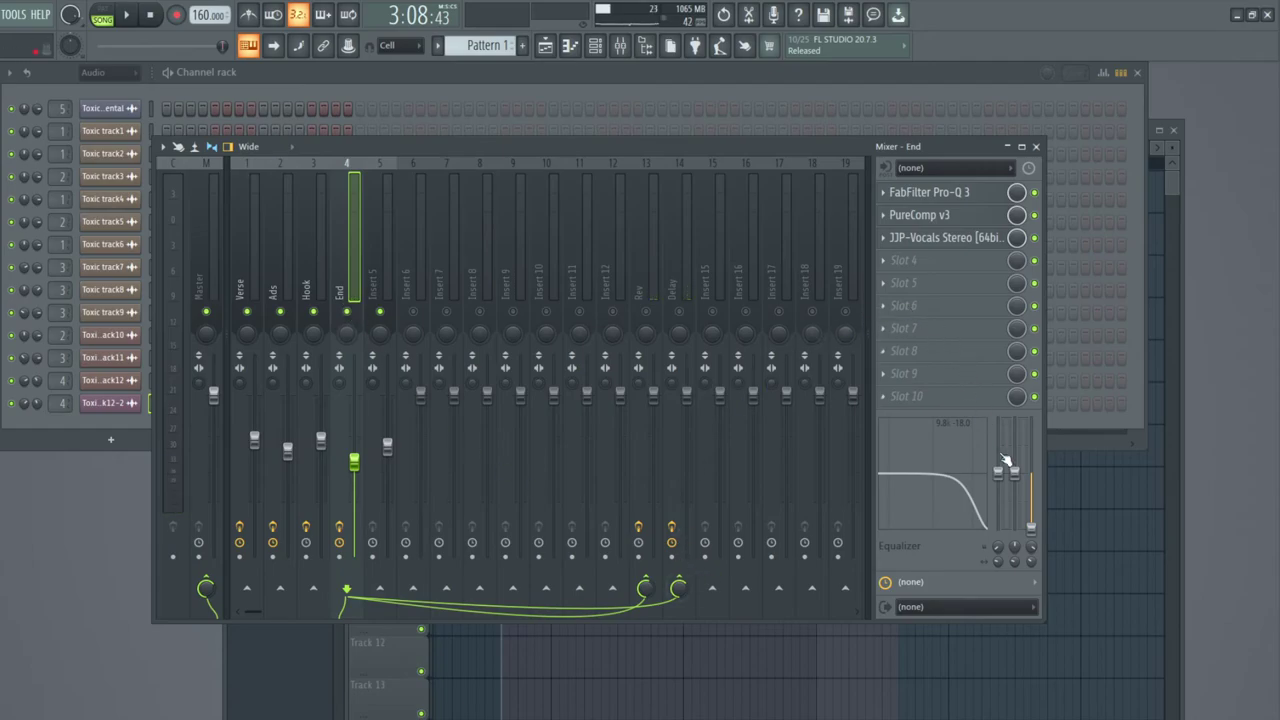
{"action": "left_click", "coordinate": [647, 313]}
{"action": "left_click", "coordinate": [680, 313]}
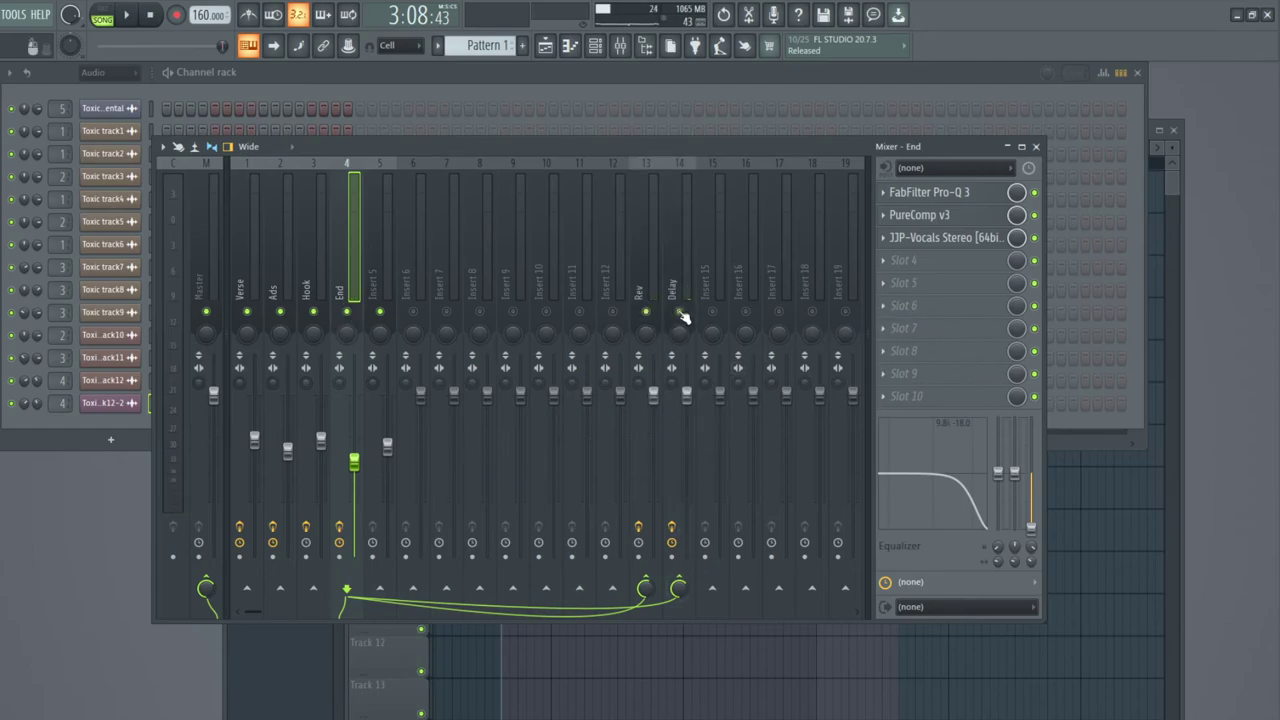
Enable FabFilter Pro-Q 3, PureComp v3 and JJP-Vocals Stereo on the Hook mixer track, audition the ending, and return to the playlist.
{"action": "left_click", "coordinate": [312, 288]}
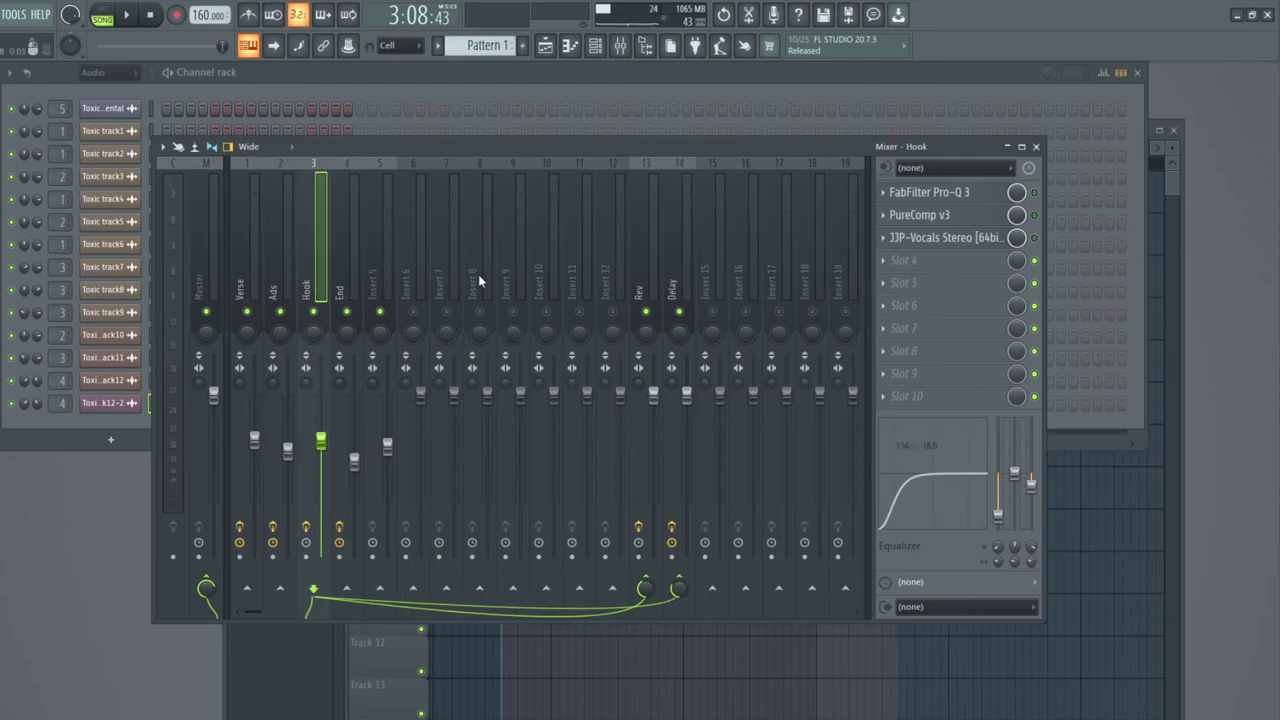
{"action": "key", "text": "space"}
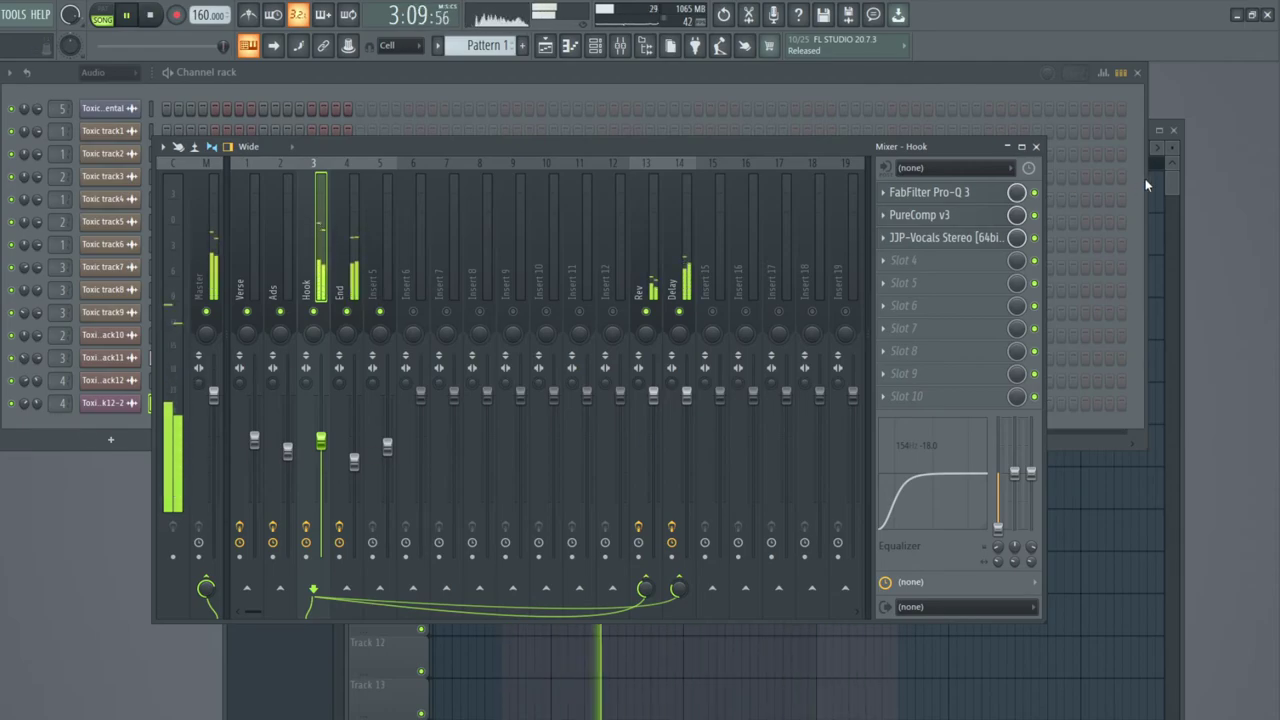
{"action": "left_click", "coordinate": [1036, 146]}
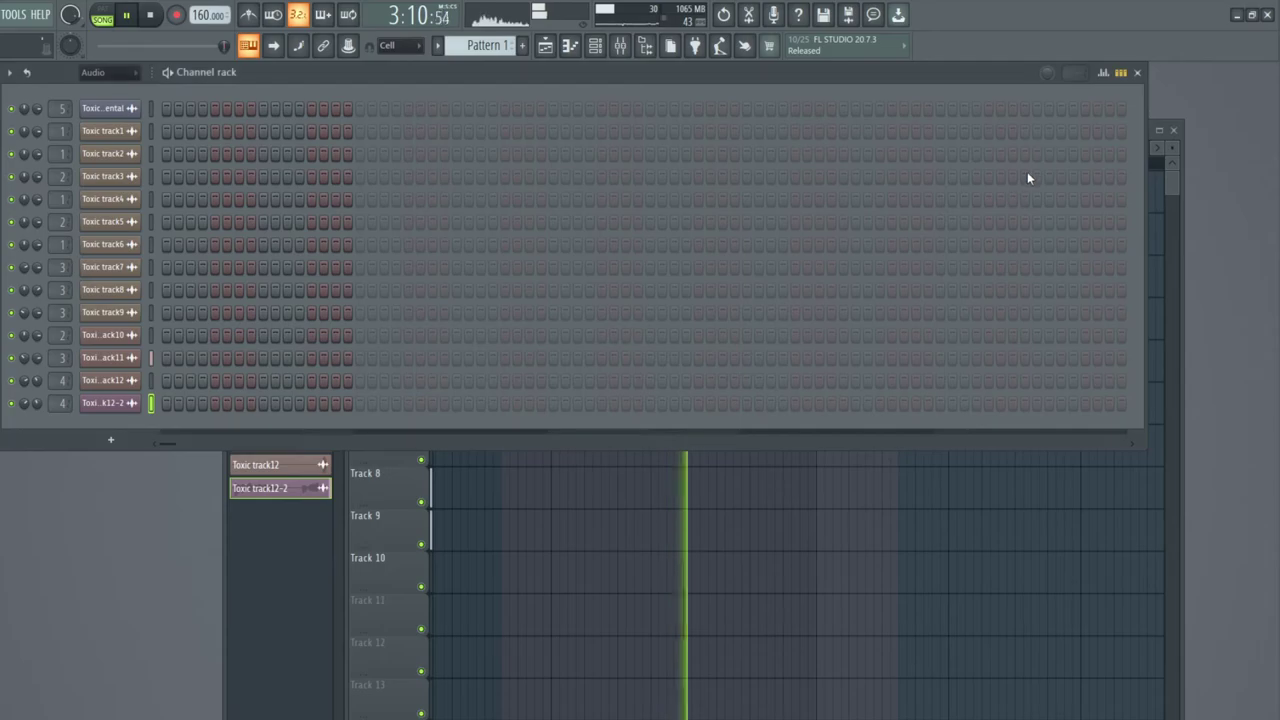
{"action": "left_click", "coordinate": [1174, 172]}
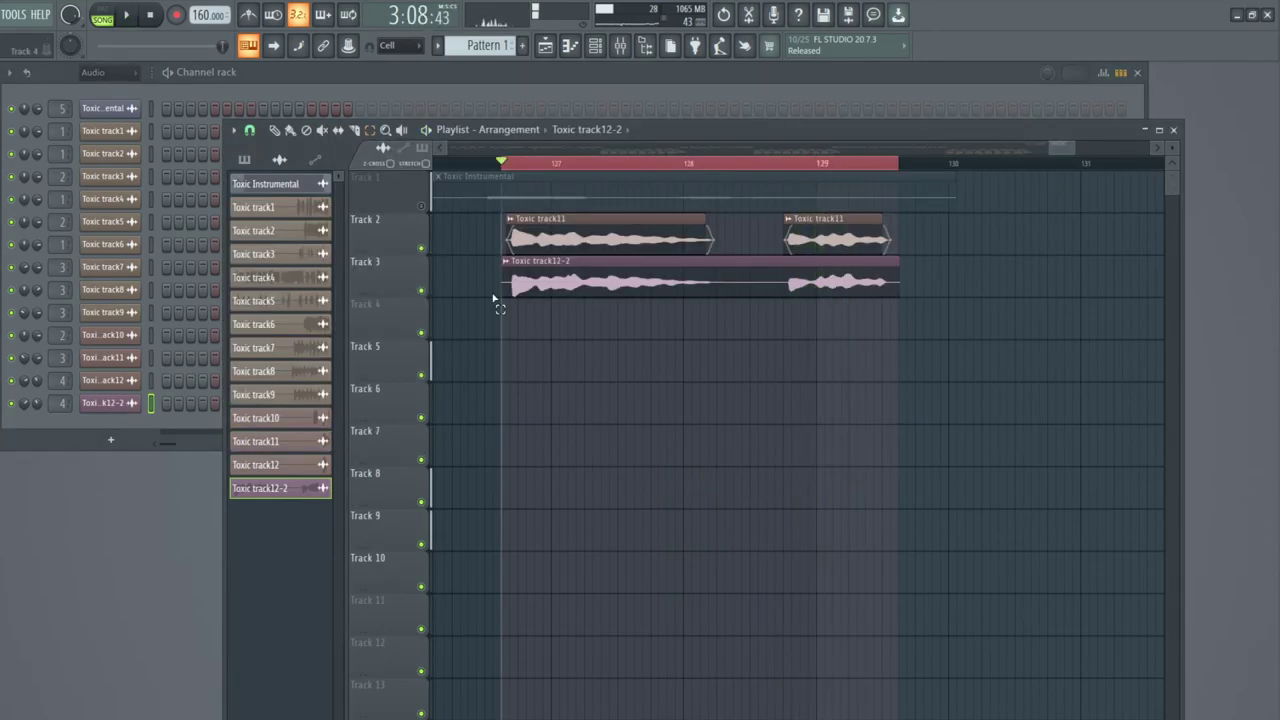
Audition the closing section from around bar 124 with the Toxic track12-2 layer, checking that clip's channel settings.
{"action": "scroll", "coordinate": [485, 176], "scroll_direction": "down", "scroll_amount": 4}
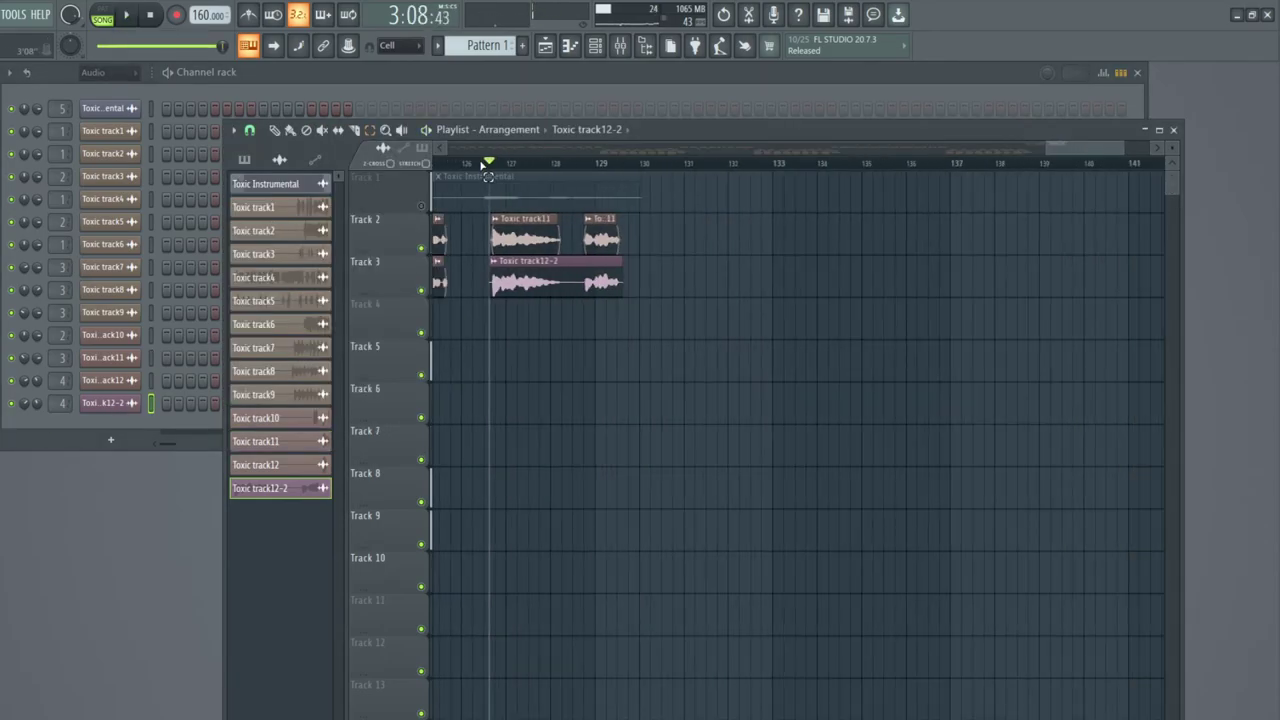
{"action": "left_click_drag", "start_coordinate": [1088, 141], "coordinate": [1067, 148]}
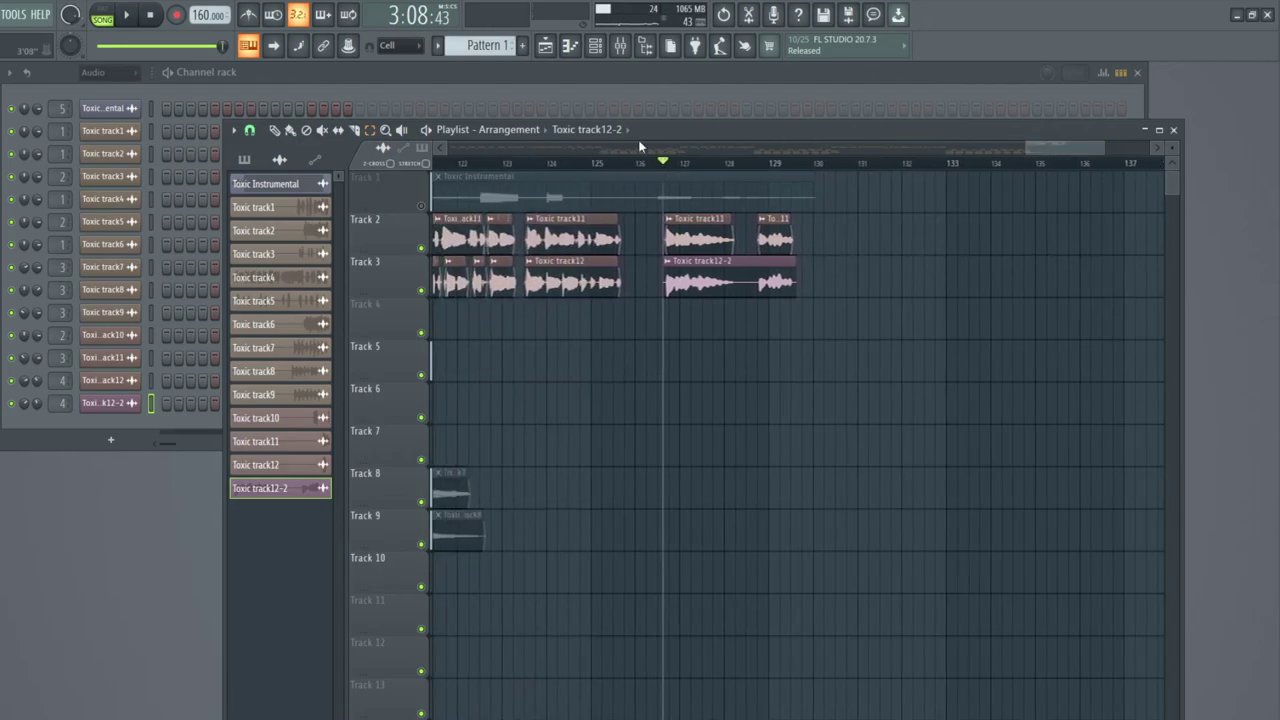
{"action": "left_click", "coordinate": [566, 163]}
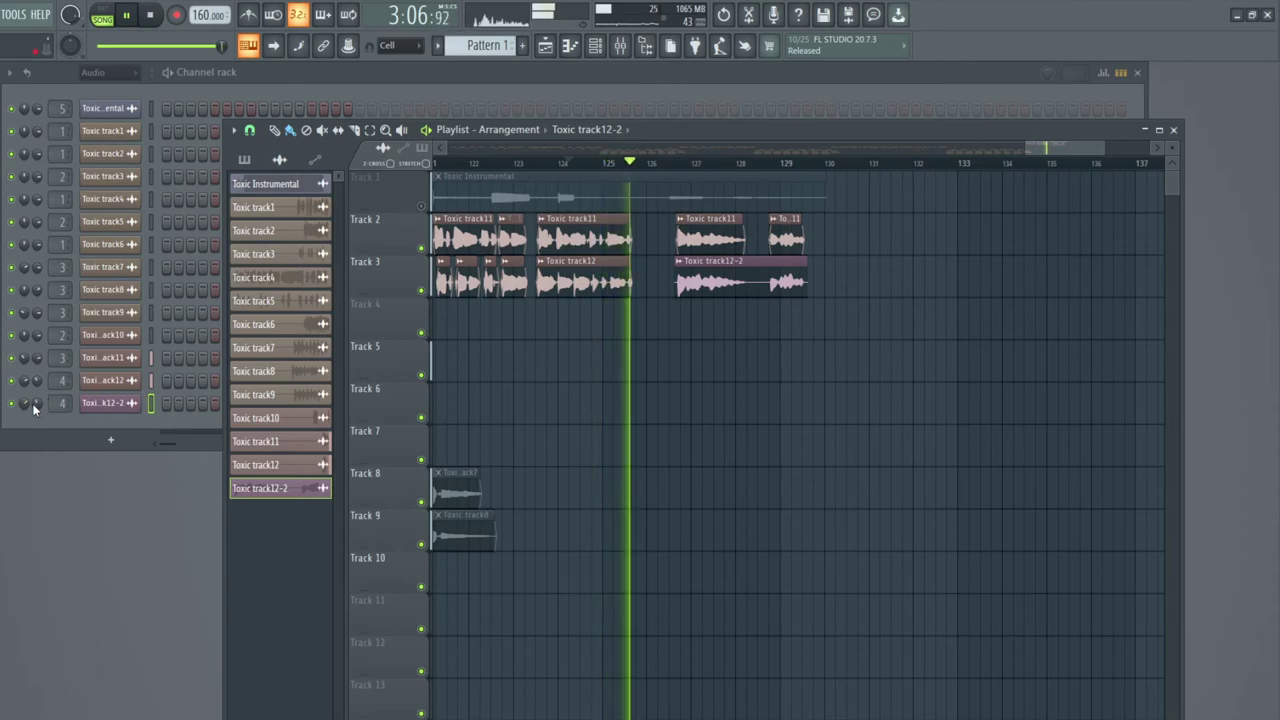
{"action": "left_click", "coordinate": [705, 262]}
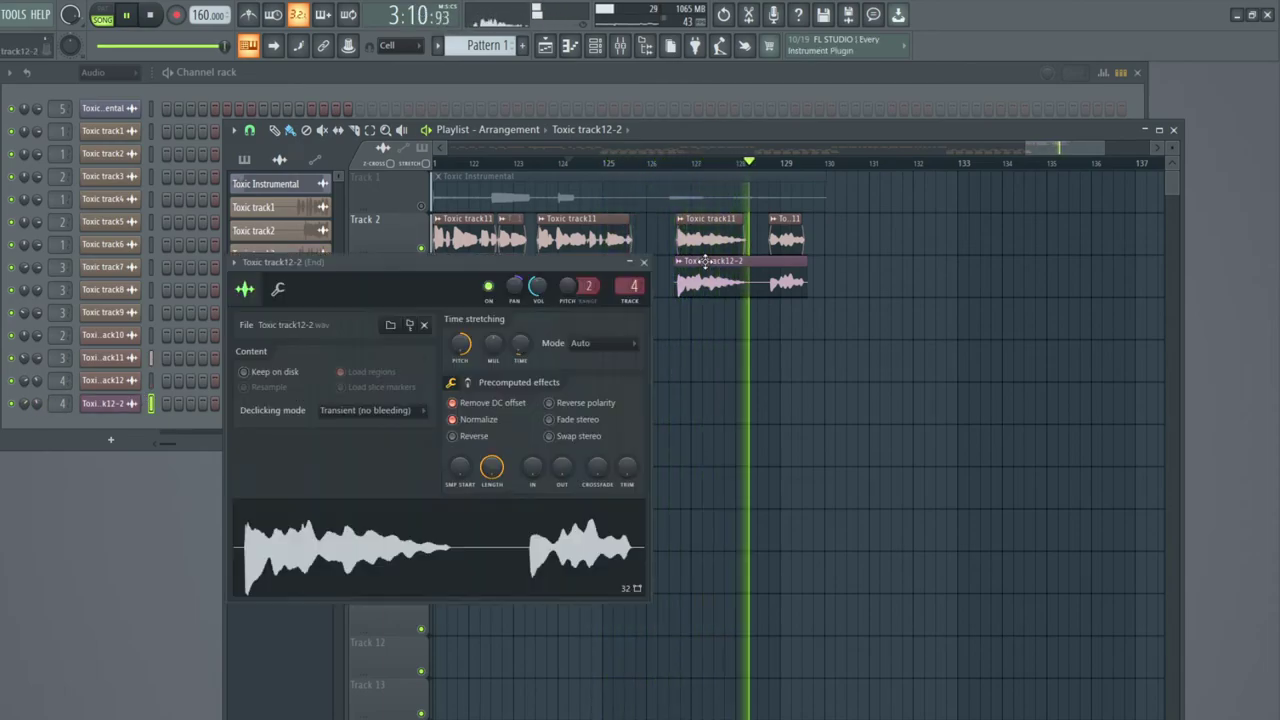
{"action": "left_click", "coordinate": [643, 262]}
{"action": "key", "text": "space"}
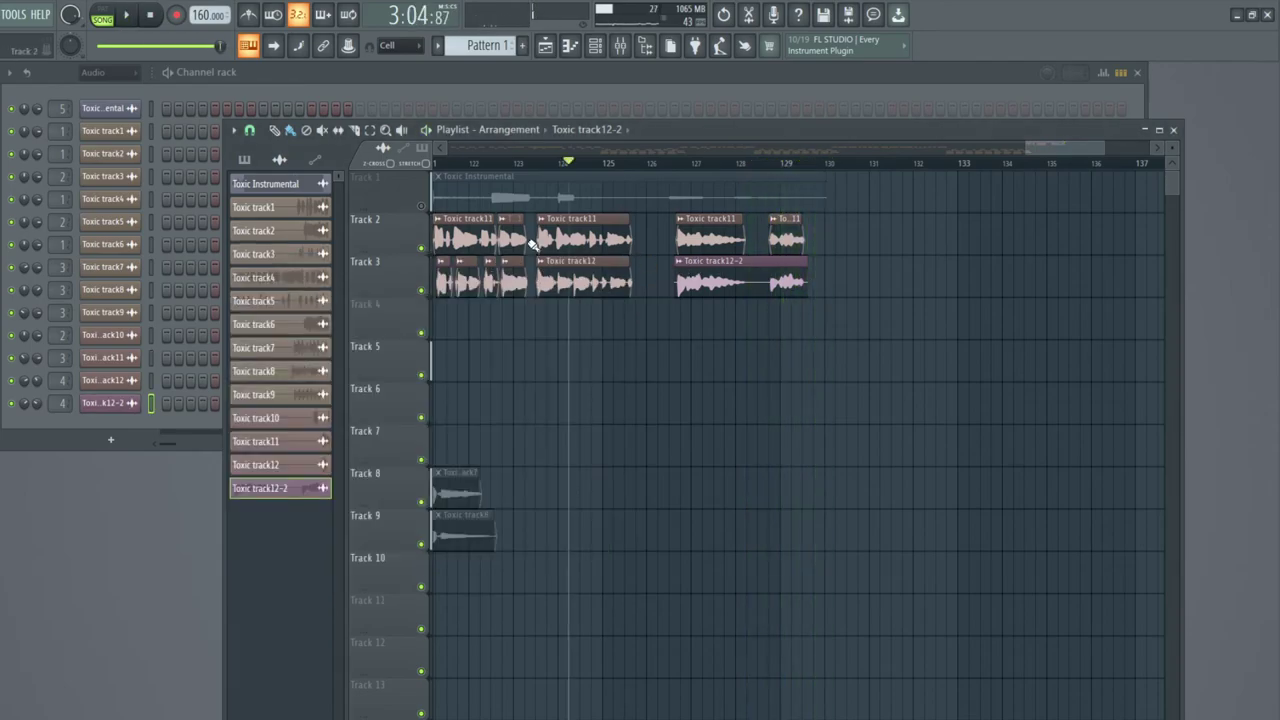
{"action": "key", "text": "space"}
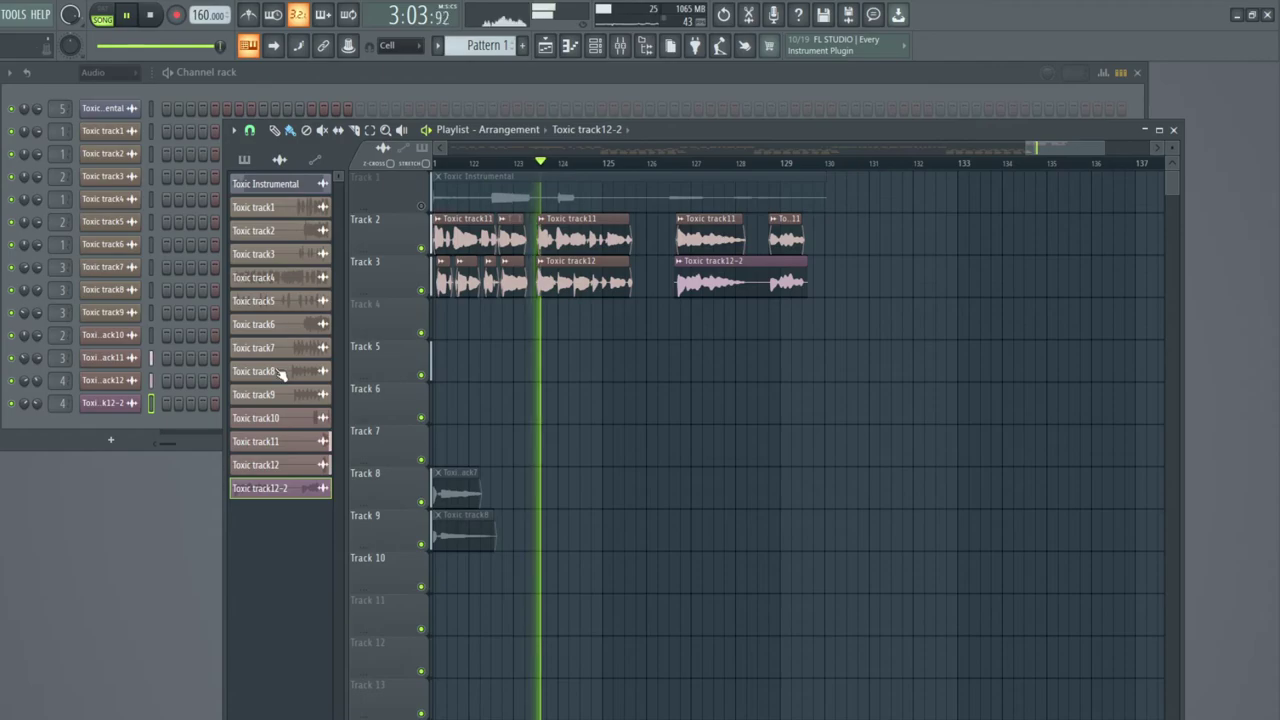
Adjust the time-stretching pitch of the Toxic track12-2 channel and audition its clip from just before bar 127.
{"action": "left_click", "coordinate": [120, 402]}
{"action": "key", "text": "space"}
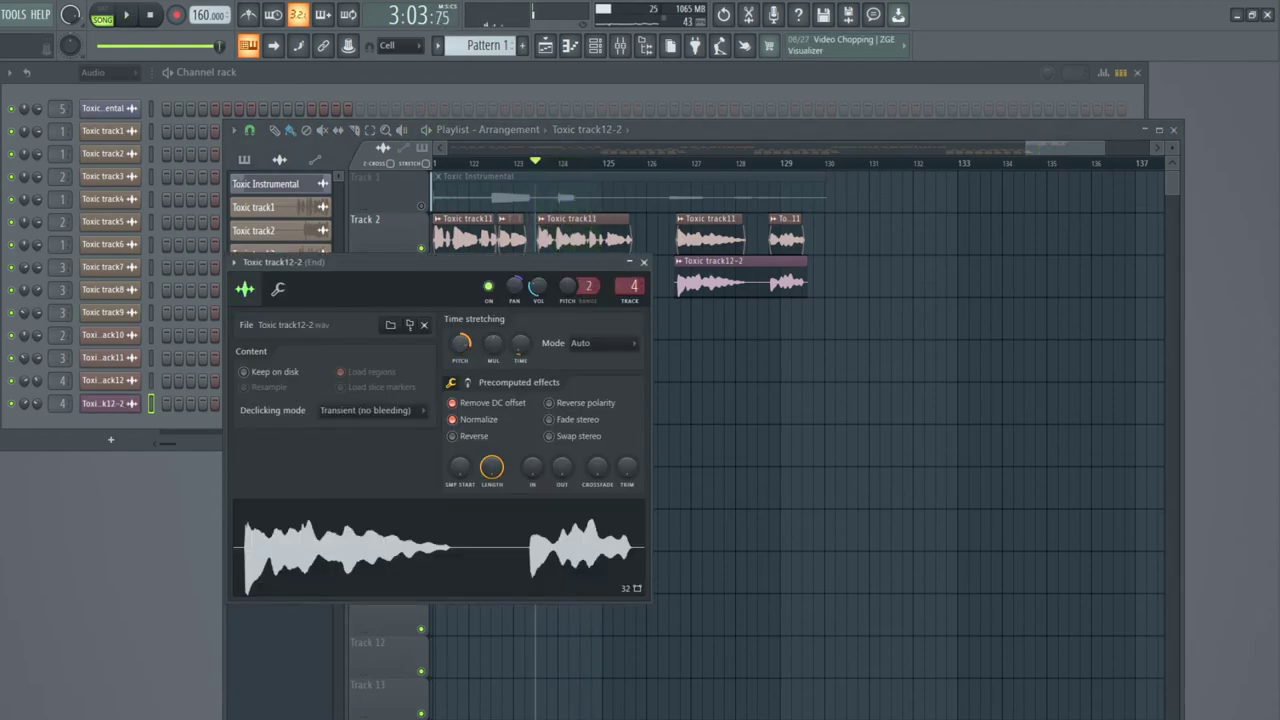
{"action": "key", "text": "space"}
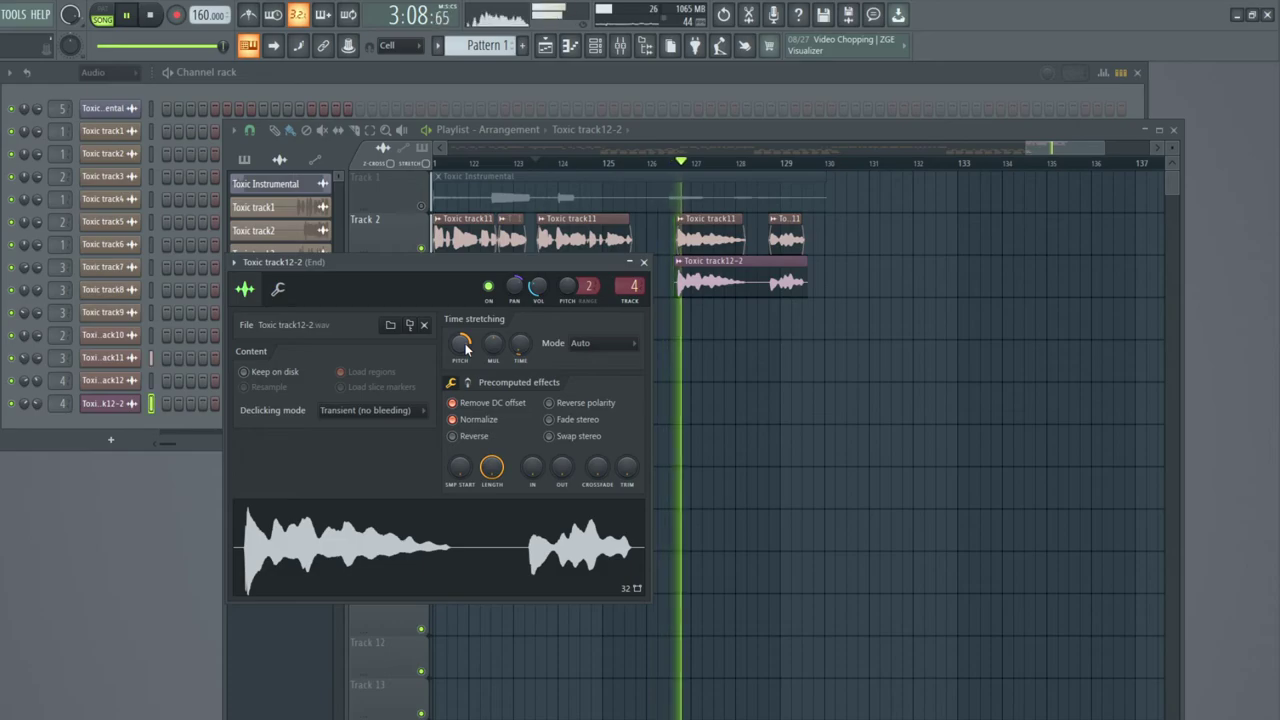
{"action": "key", "text": "space"}
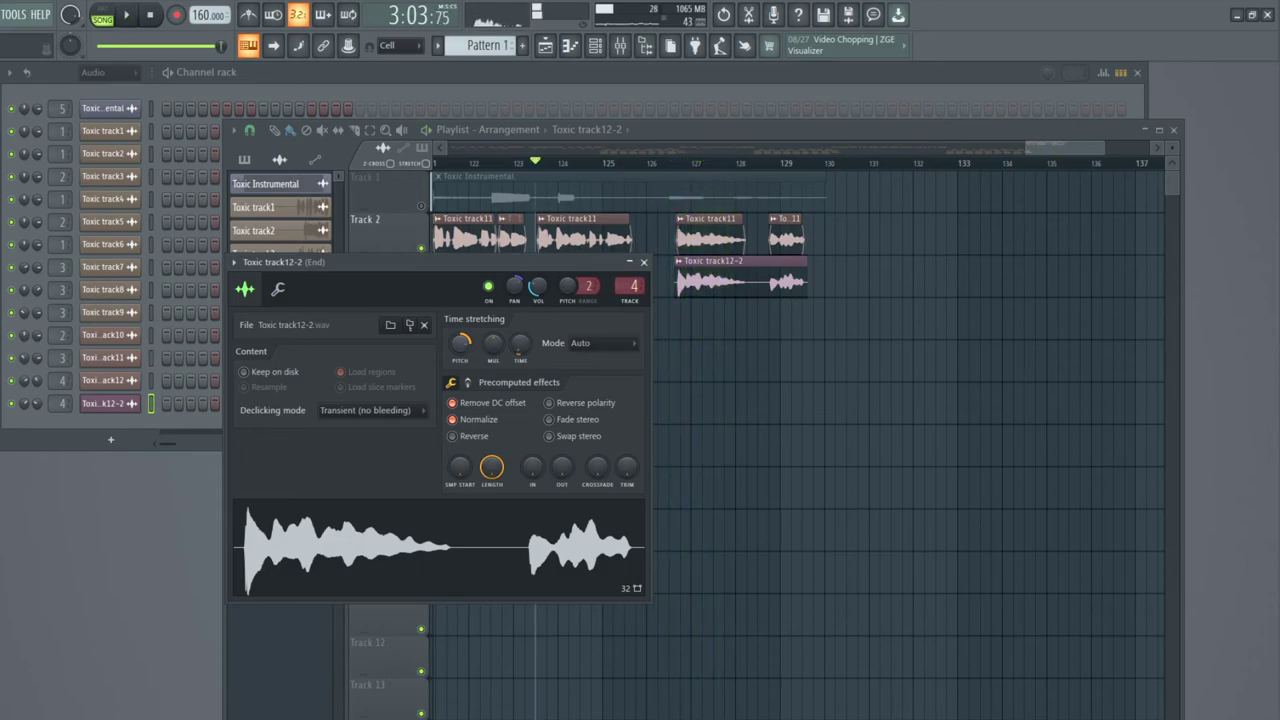
{"action": "left_click_drag", "start_coordinate": [464, 349], "coordinate": [464, 346]}
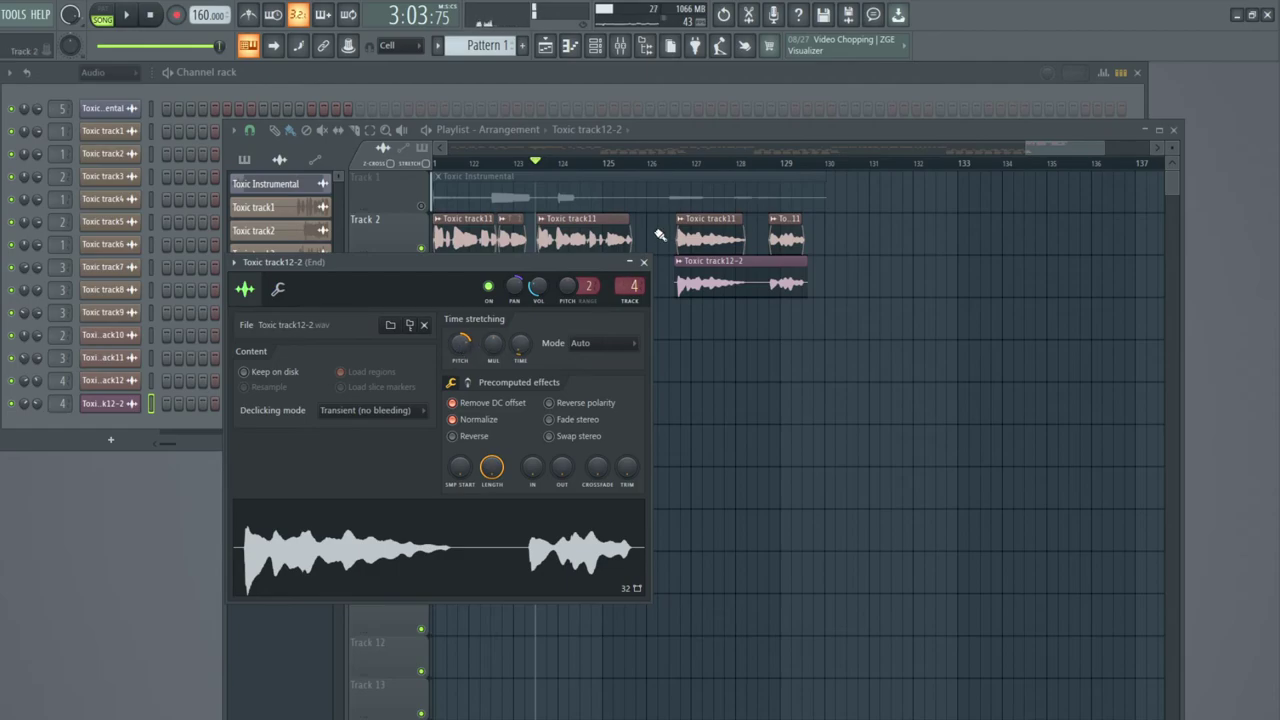
{"action": "left_click", "coordinate": [676, 164]}
{"action": "key", "text": "space"}
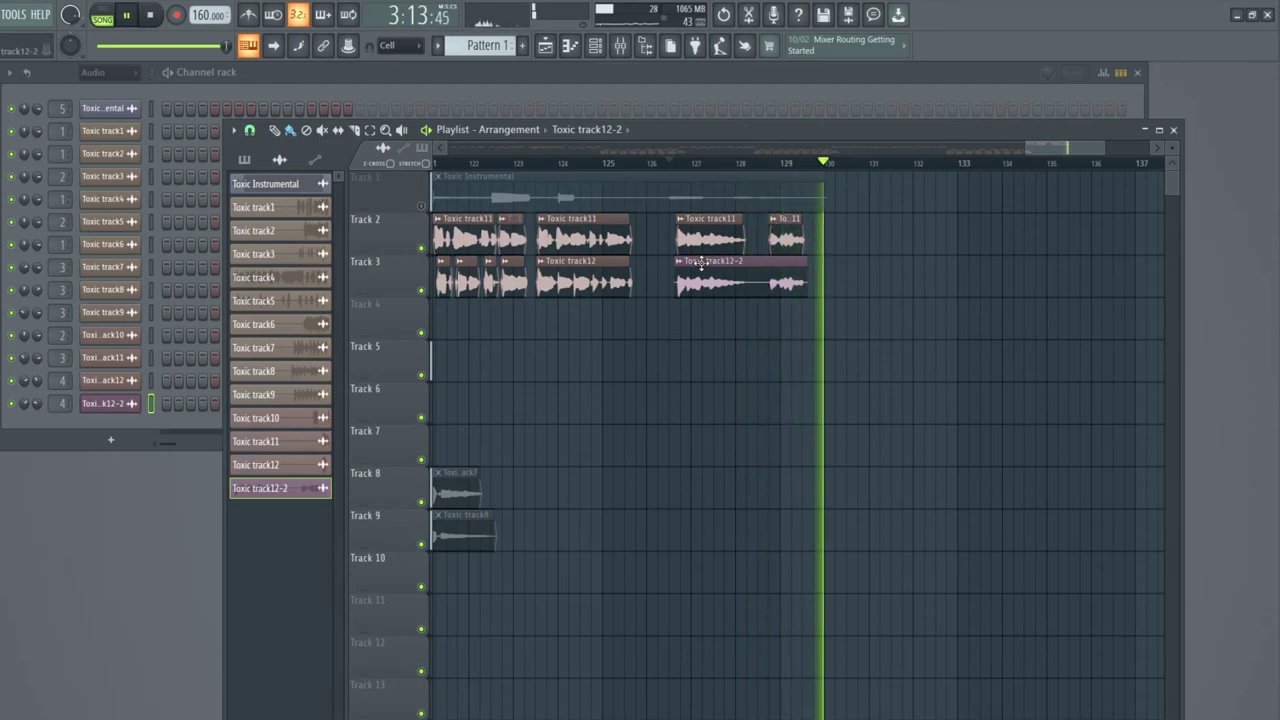
Try other time-stretching pitch settings for Toxic track12-2 while playing its clip, and close the channel settings.
{"action": "double_click", "coordinate": [701, 264]}
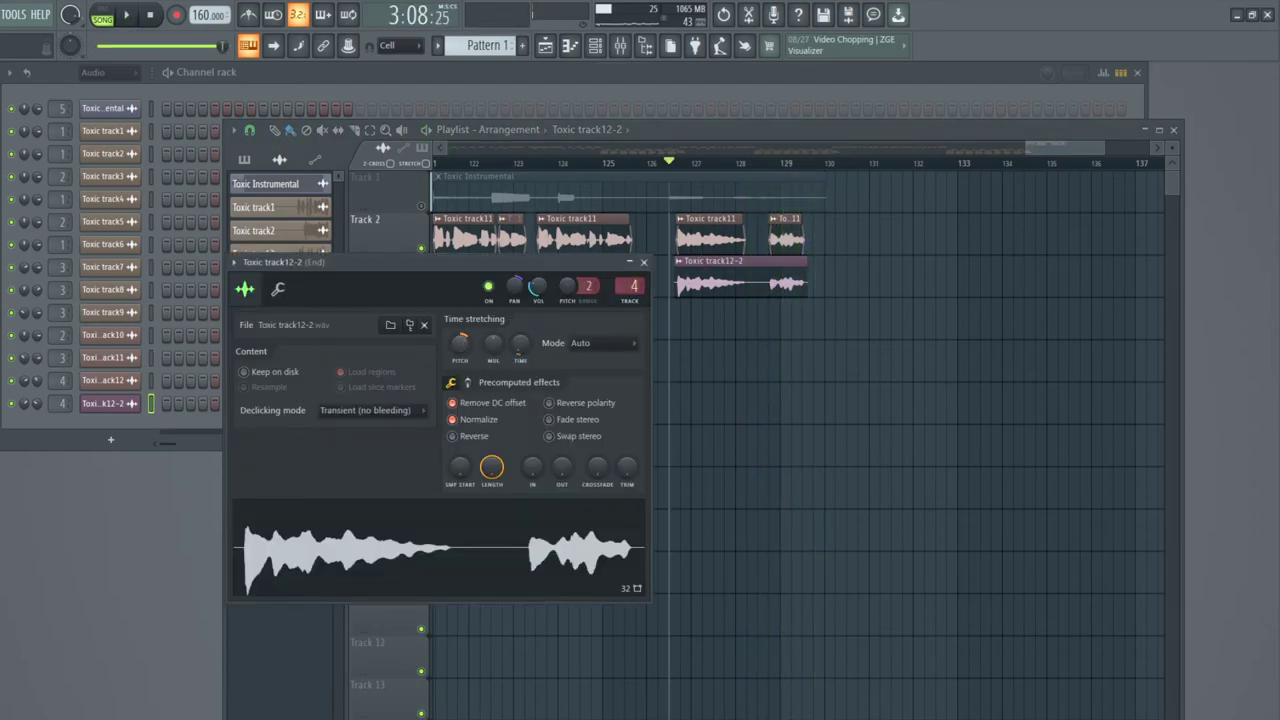
{"action": "key", "text": "space"}
{"action": "key", "text": "space"}
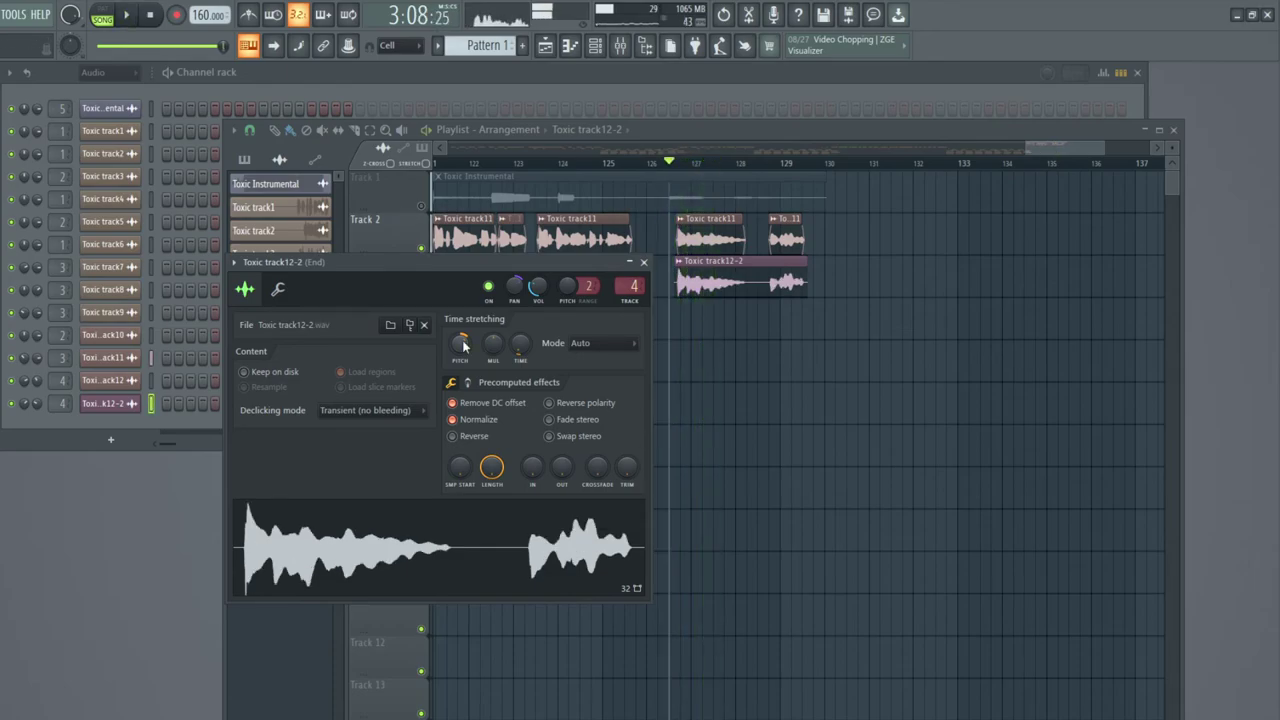
{"action": "key", "text": "space"}
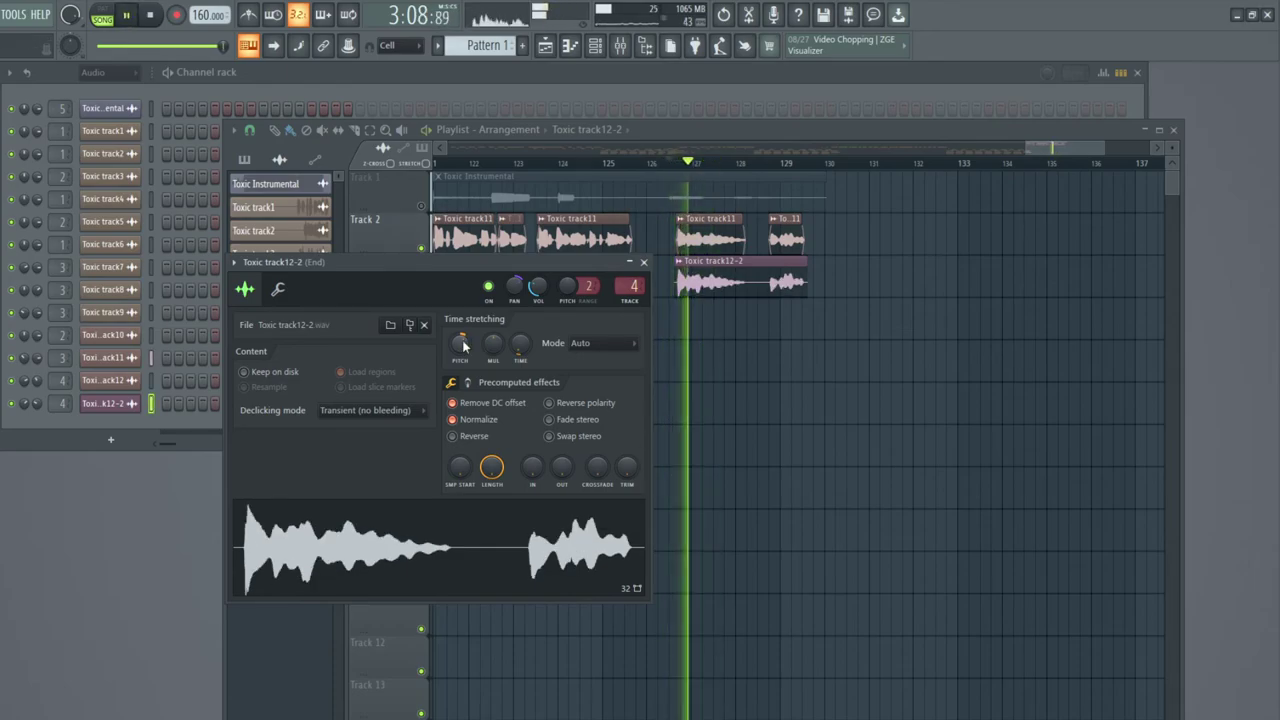
{"action": "key", "text": "space"}
{"action": "key", "text": "space"}
{"action": "left_click_drag", "start_coordinate": [577, 270], "coordinate": [655, 372]}
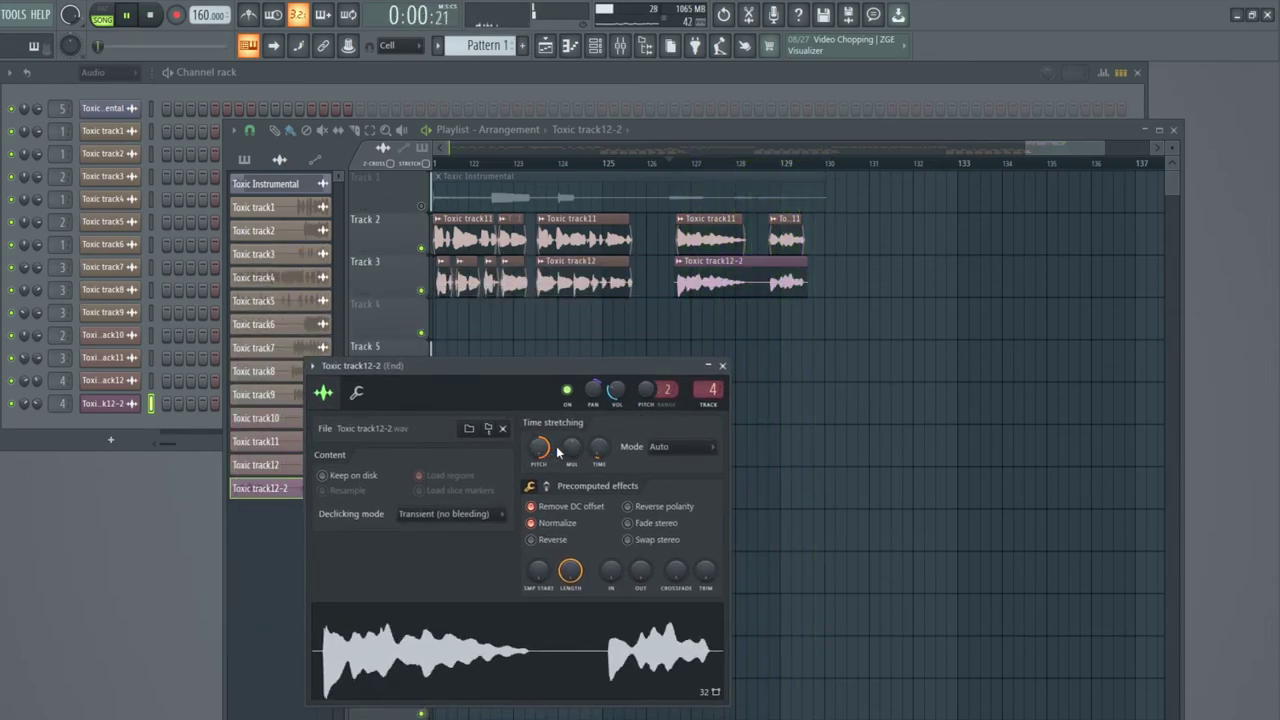
{"action": "left_click", "coordinate": [723, 367]}
Audition the retuned Toxic track12-2 layer with the Toxic track11 clips from between bars 124 and 125.
{"action": "key", "text": "space"}
{"action": "left_click", "coordinate": [584, 166]}
{"action": "key", "text": "space"}
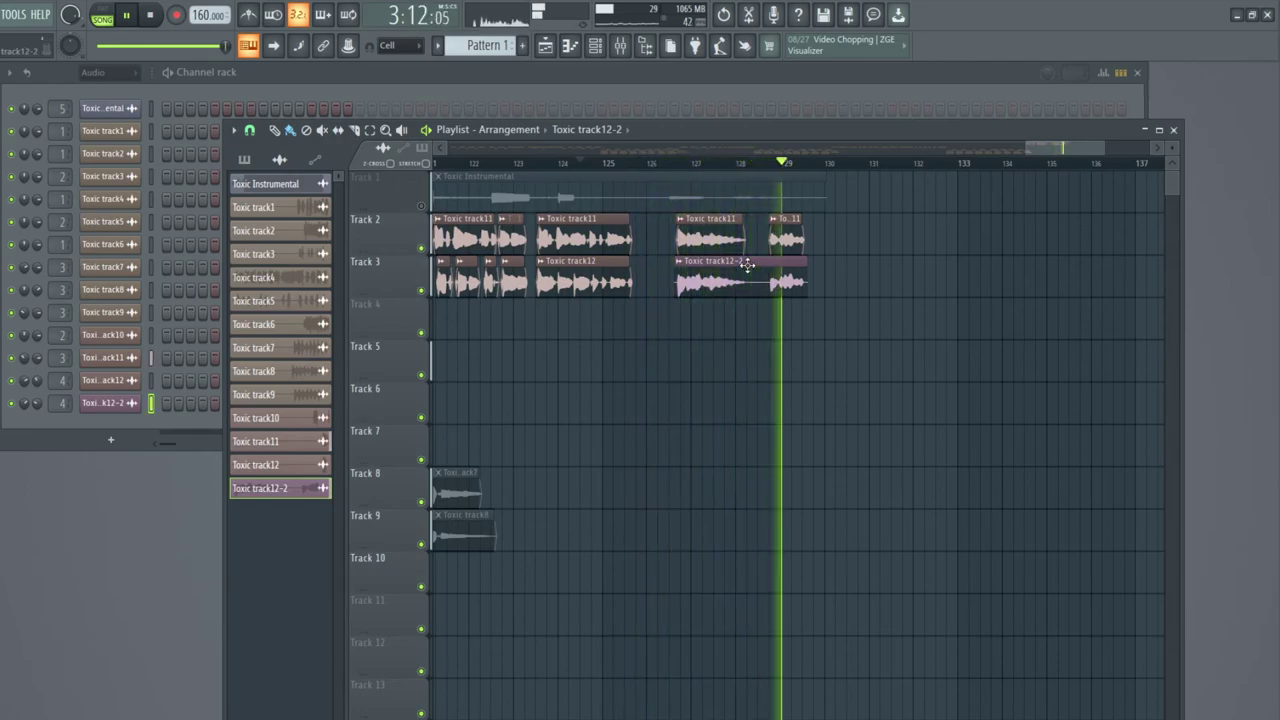
{"action": "key", "text": "space"}
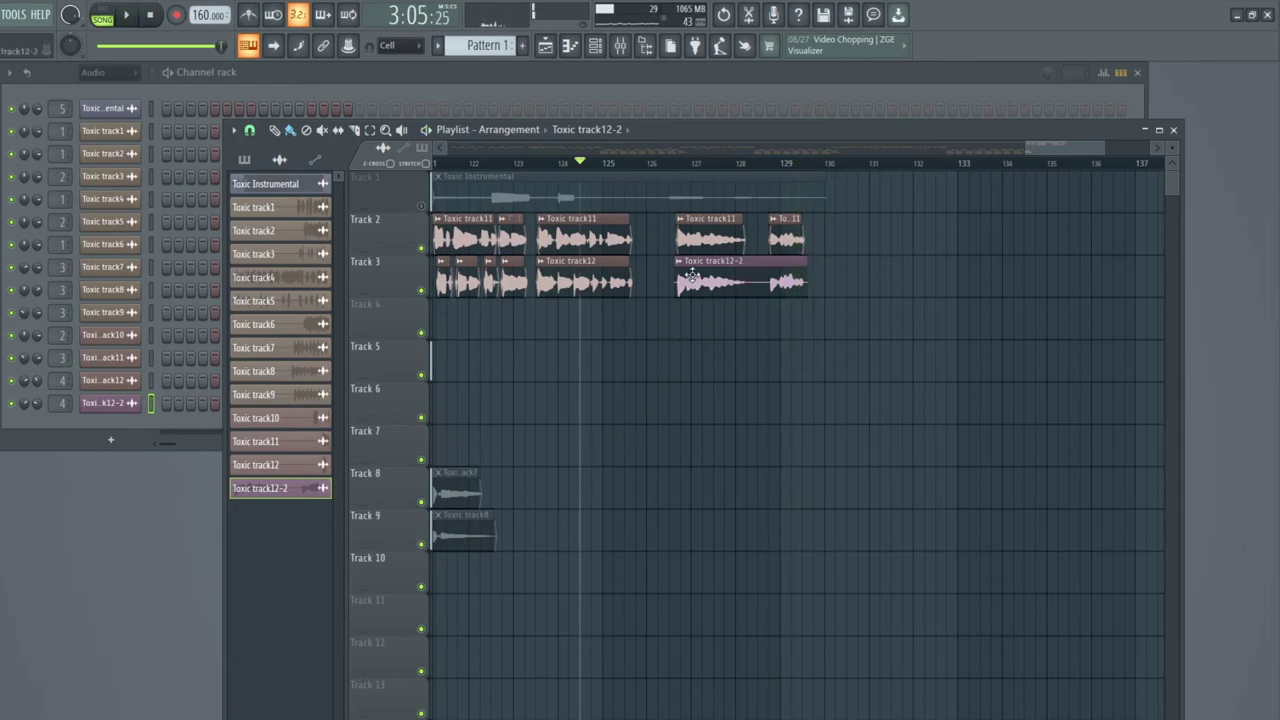
Reopen the Toxic track12-2 channel settings and fine-tune the time-stretching pitch in several small adjustments.
{"action": "double_click", "coordinate": [698, 262]}
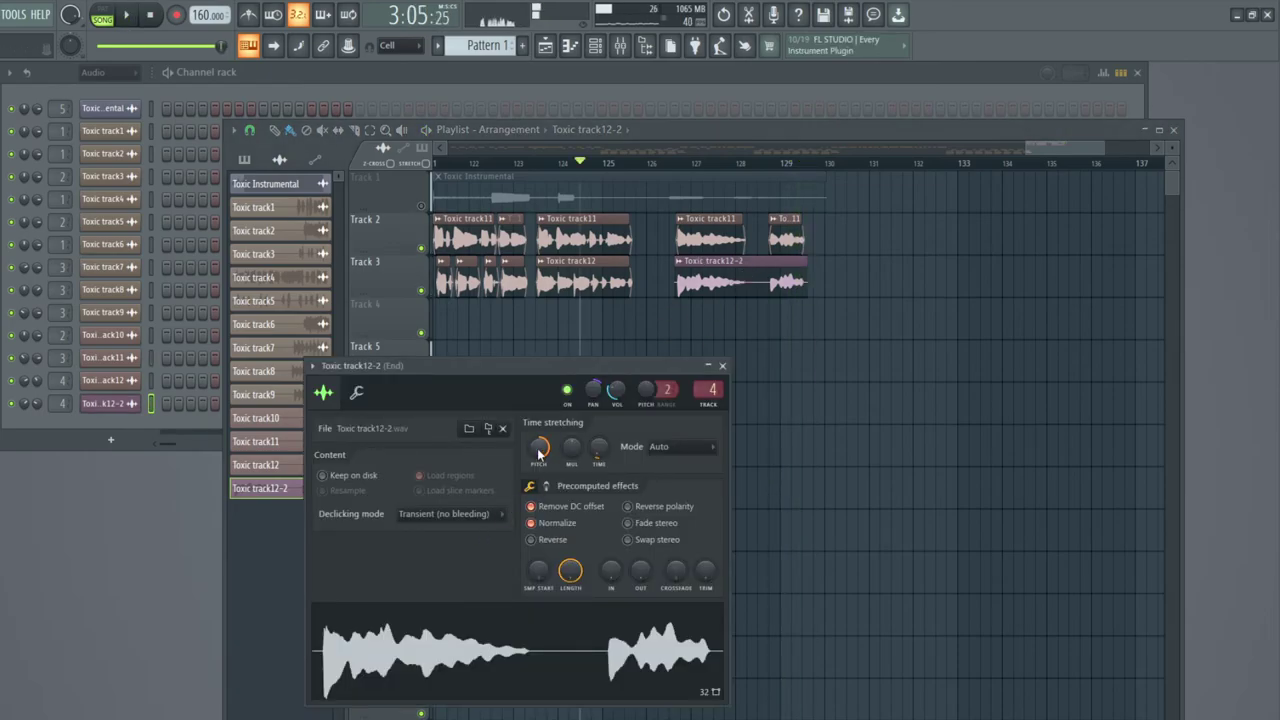
{"action": "left_click_drag", "start_coordinate": [538, 449], "coordinate": [538, 440]}
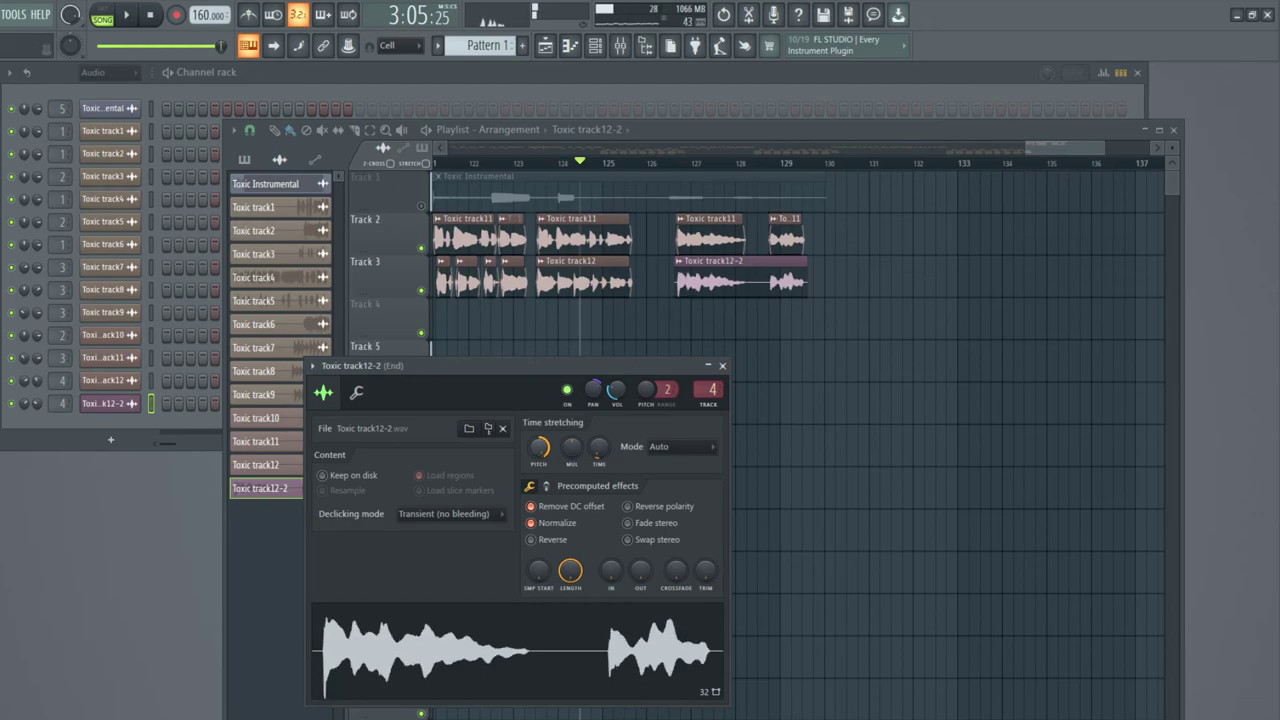
{"action": "left_click_drag", "start_coordinate": [538, 449], "coordinate": [538, 452]}
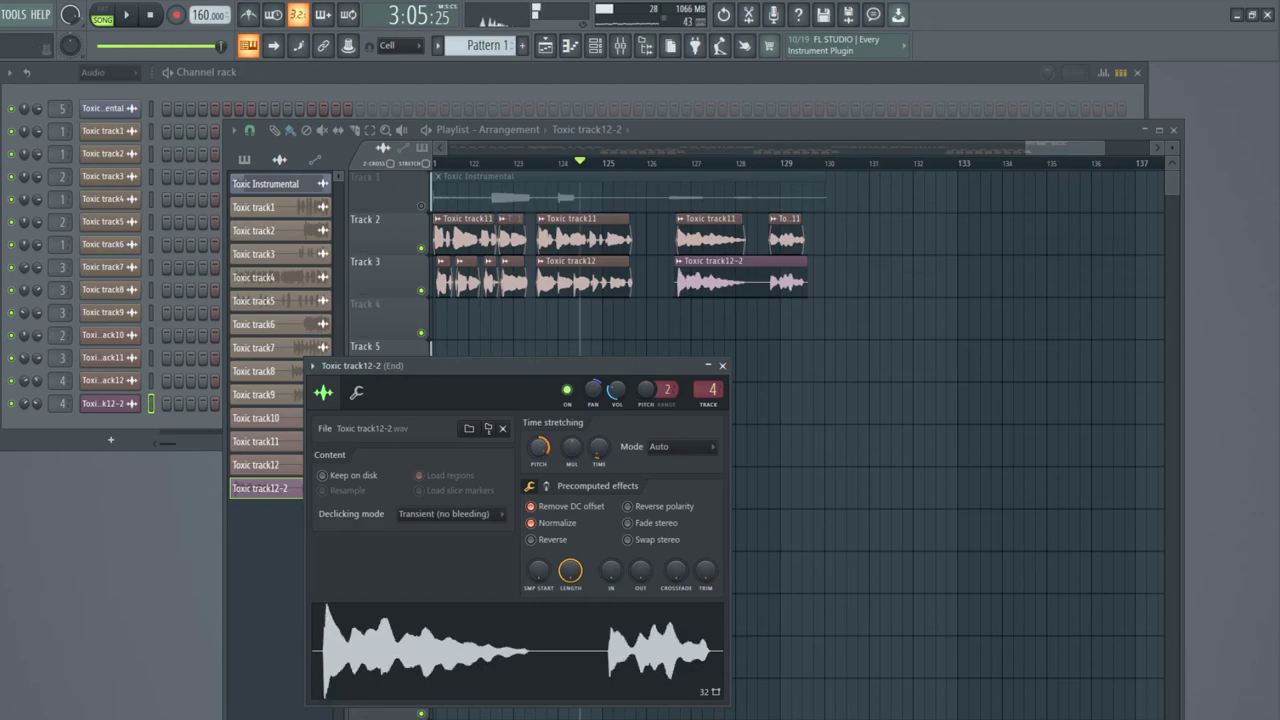
{"action": "left_click_drag", "start_coordinate": [538, 449], "coordinate": [539, 452]}
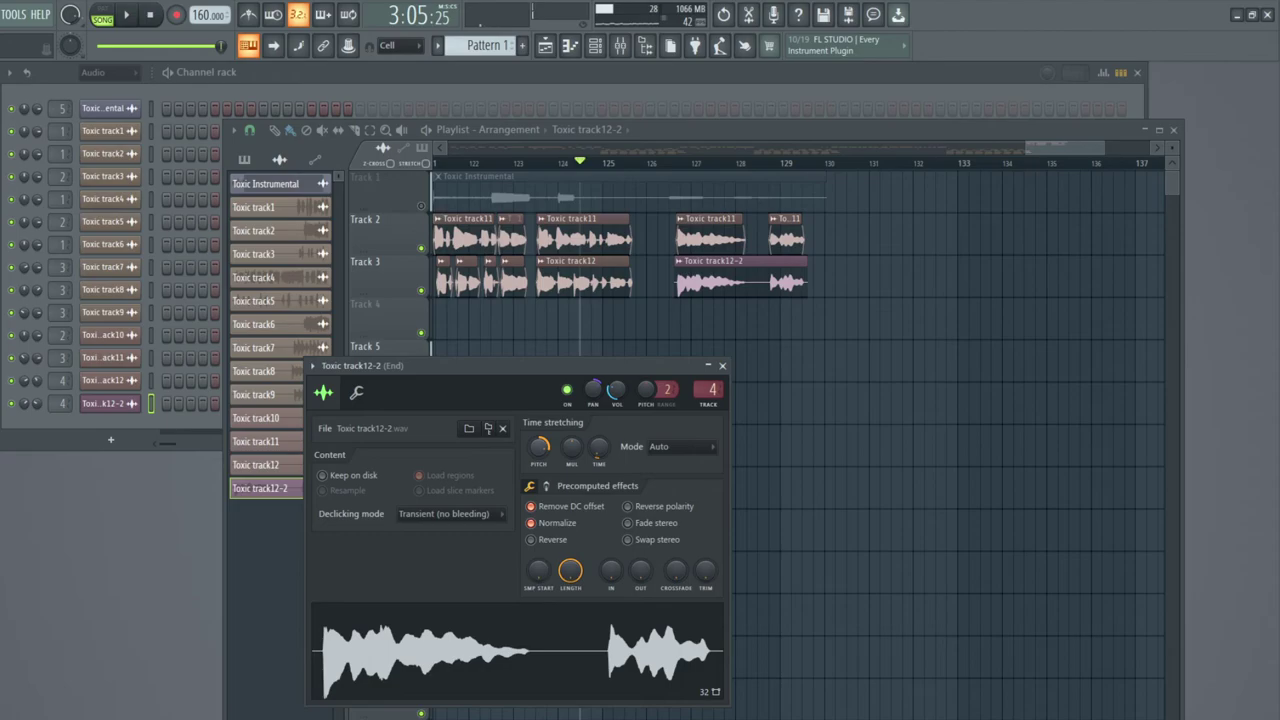
{"action": "left_click_drag", "start_coordinate": [538, 449], "coordinate": [538, 452]}
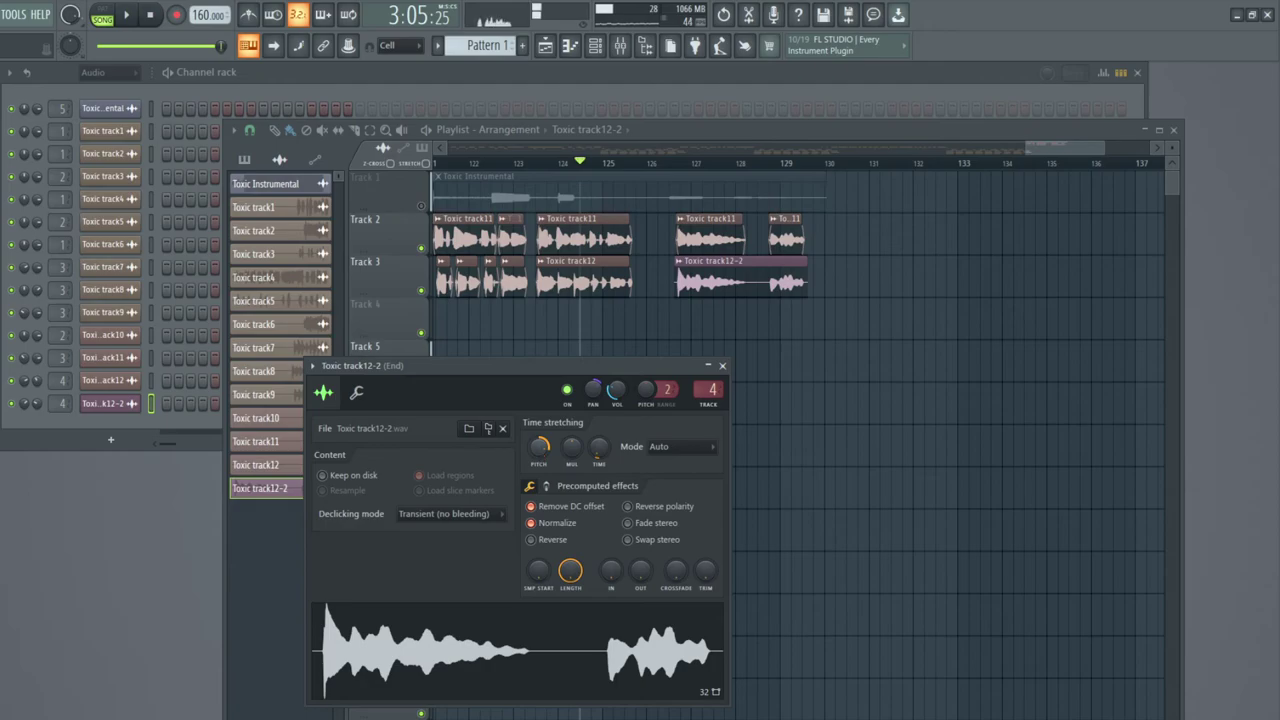
{"action": "left_click_drag", "start_coordinate": [538, 449], "coordinate": [538, 452]}
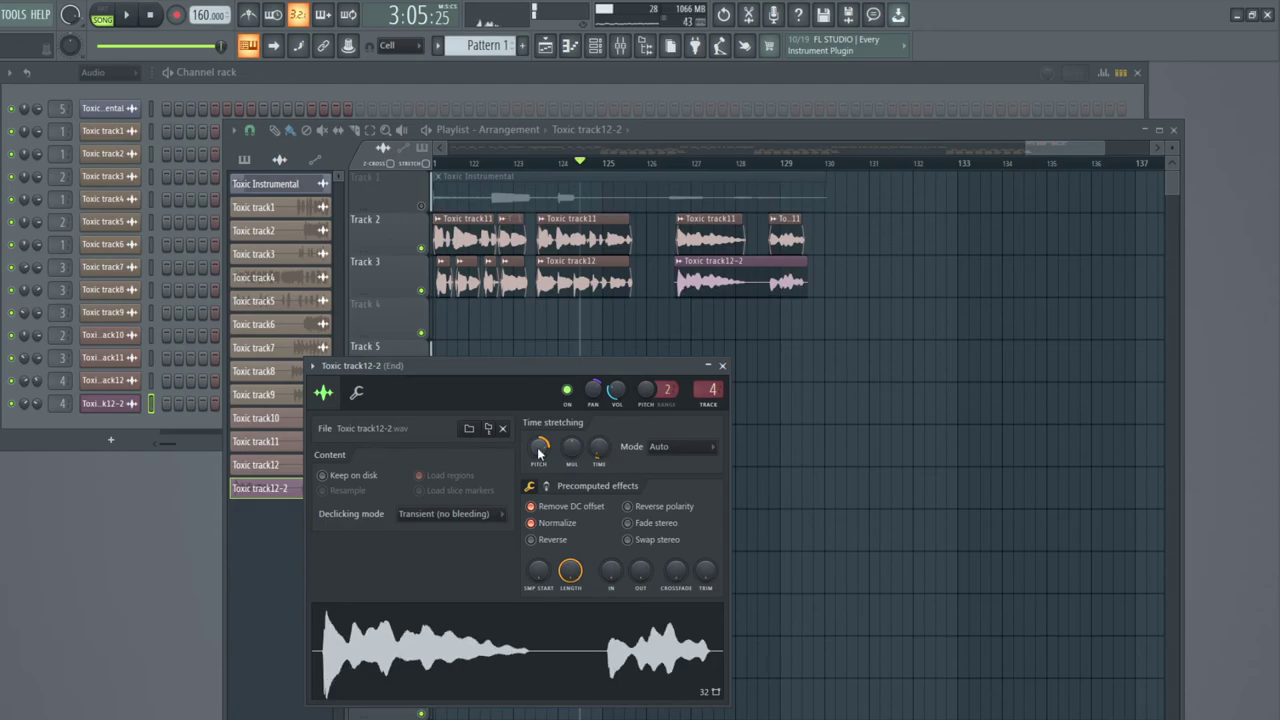
Audition the fine-tuned Toxic track12-2 layer, readjust its time-stretching pitch, replay the ending and close the channel settings.
{"action": "key", "text": "space"}
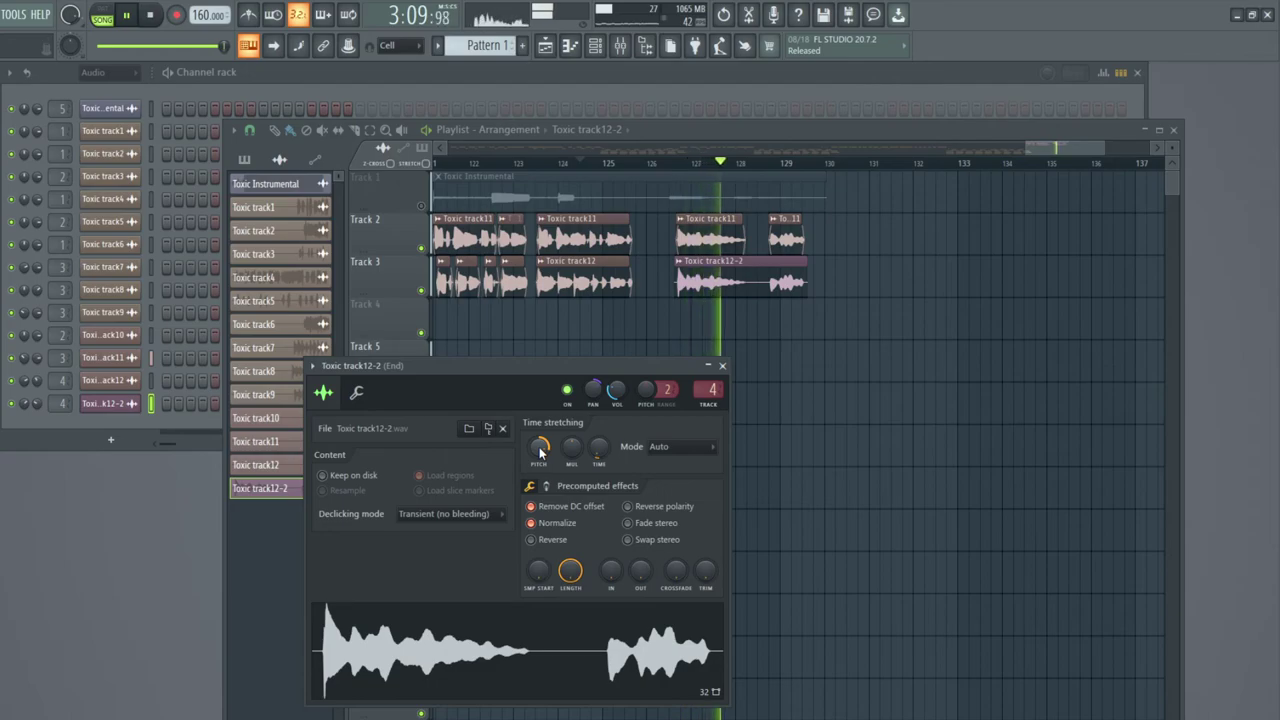
{"action": "key", "text": "space"}
{"action": "key", "text": "space"}
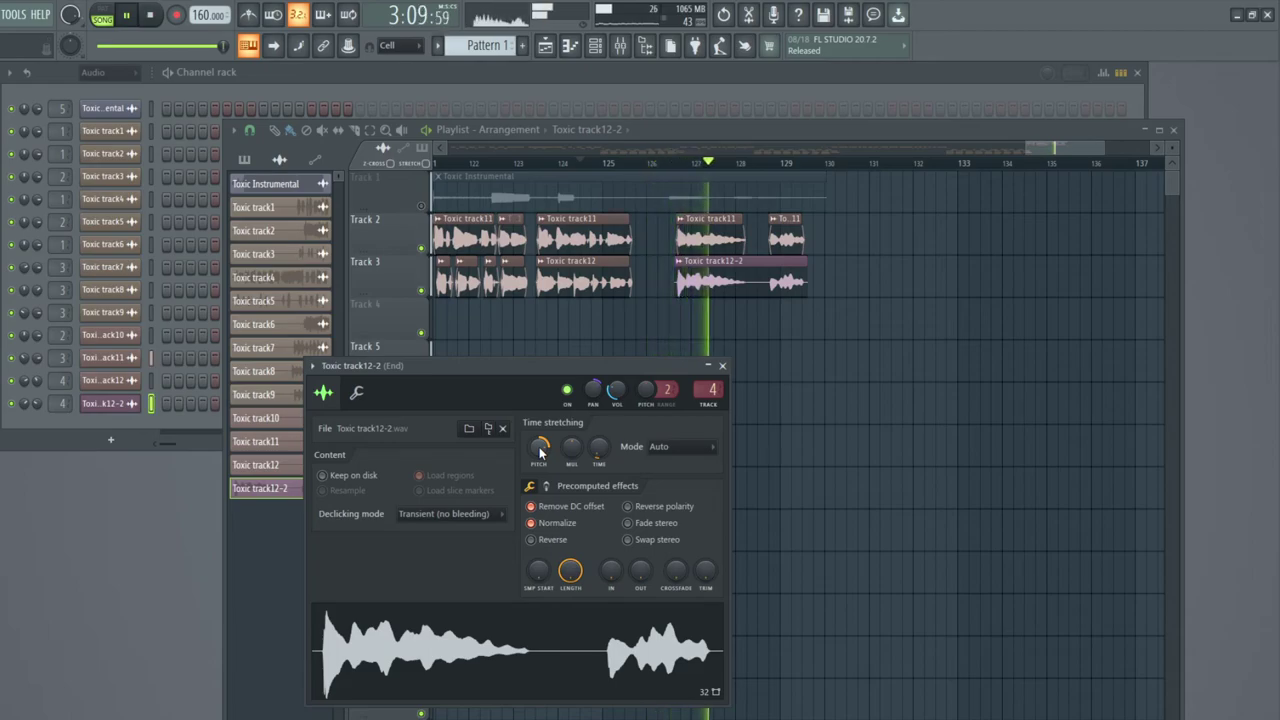
{"action": "key", "text": "space"}
{"action": "left_click_drag", "start_coordinate": [540, 451], "coordinate": [540, 448]}
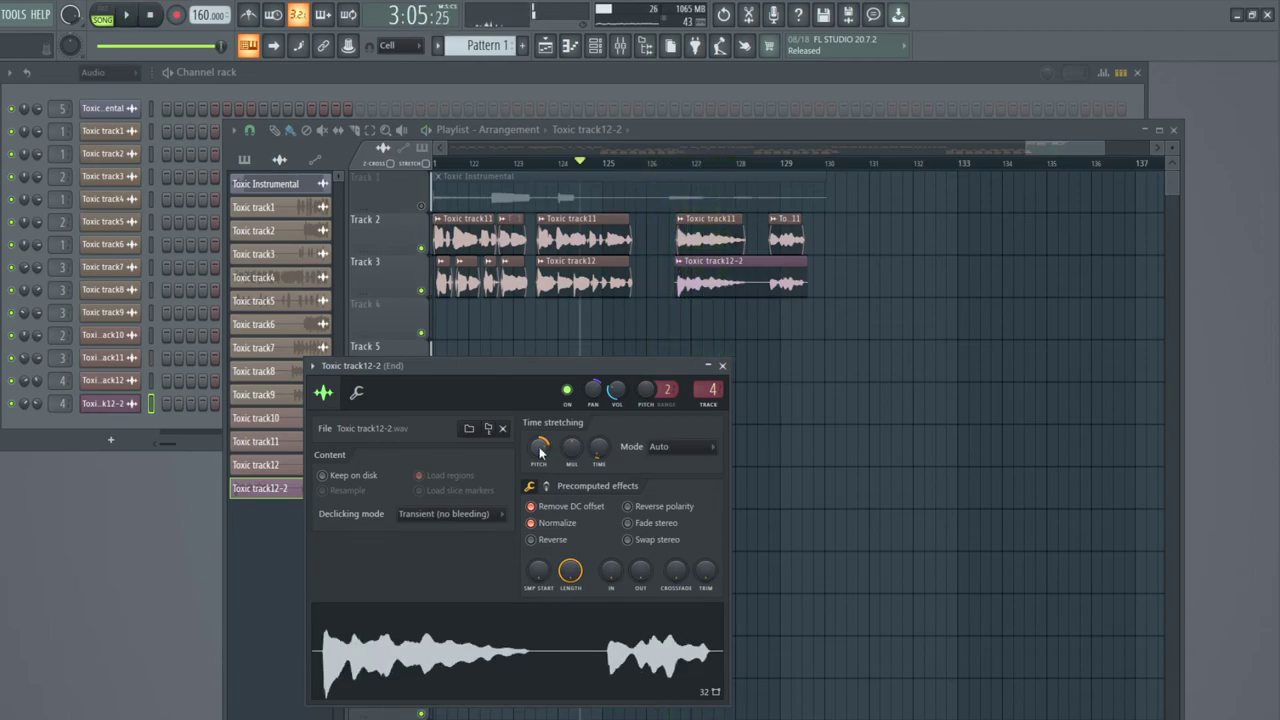
{"action": "key", "text": "space"}
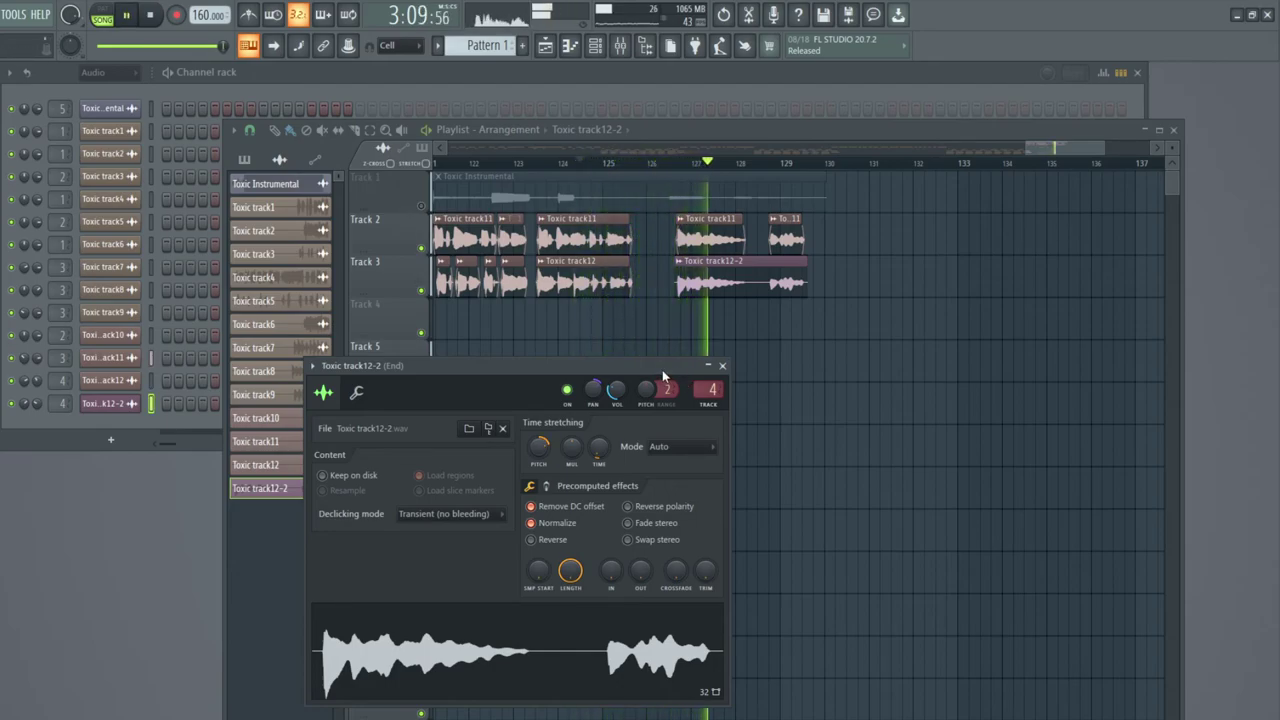
{"action": "left_click", "coordinate": [722, 366]}
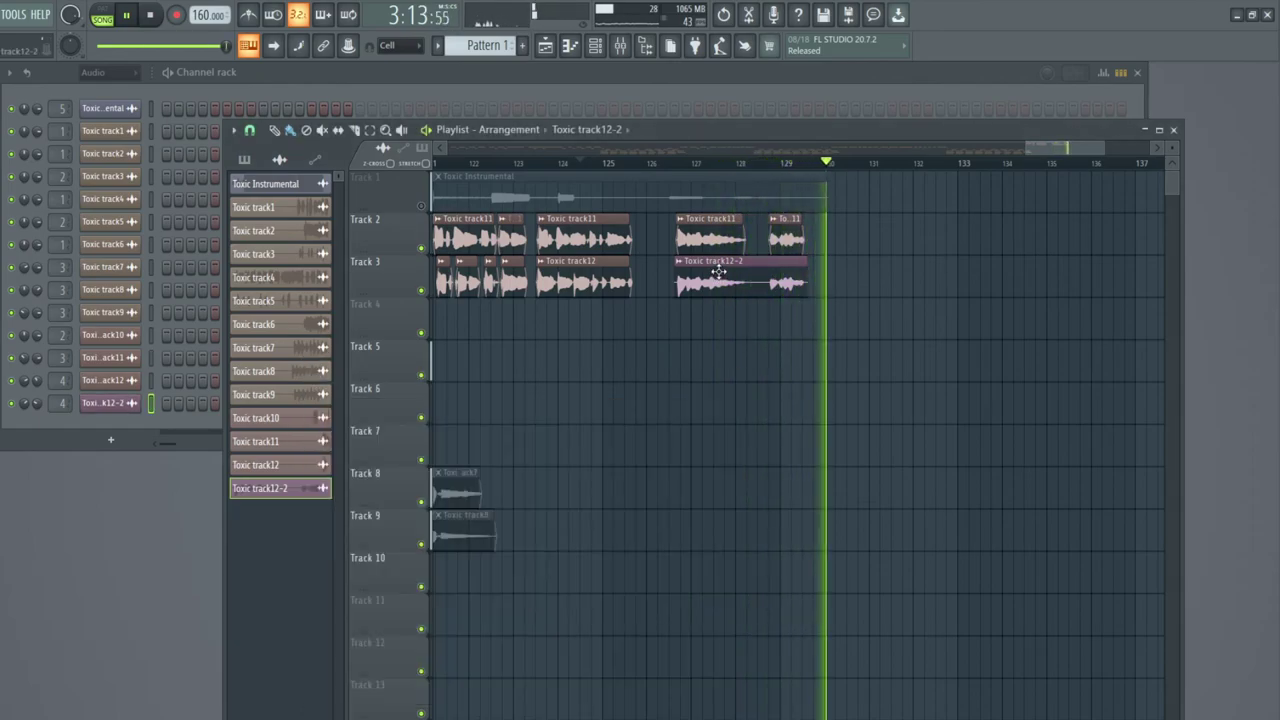
Nudge the Toxic track12-2 clip slightly later on Track 3 and audition it from just before its start.
{"action": "key", "text": "space"}
{"action": "key", "text": "space"}
{"action": "left_click", "coordinate": [674, 166]}
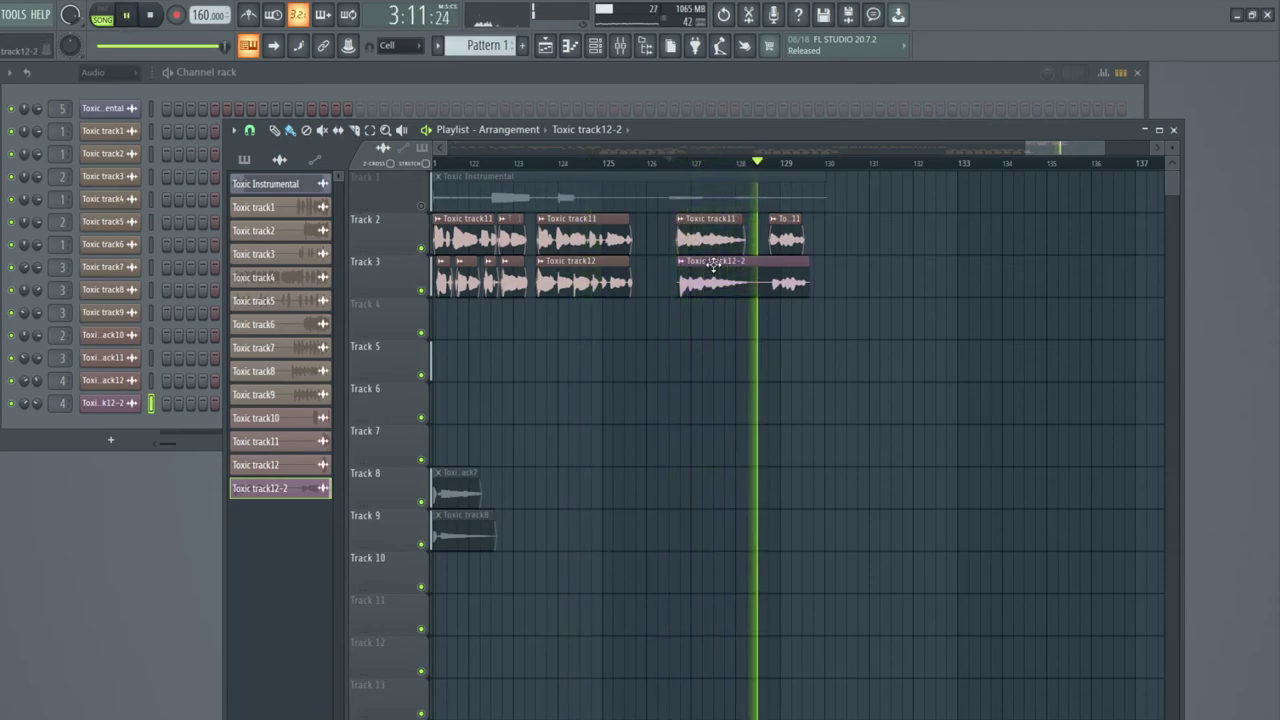
{"action": "key", "text": "space"}
Delete the Toxic track12-2 channel and confirm its removal.
{"action": "right_click", "coordinate": [130, 403]}
{"action": "left_click", "coordinate": [185, 566]}
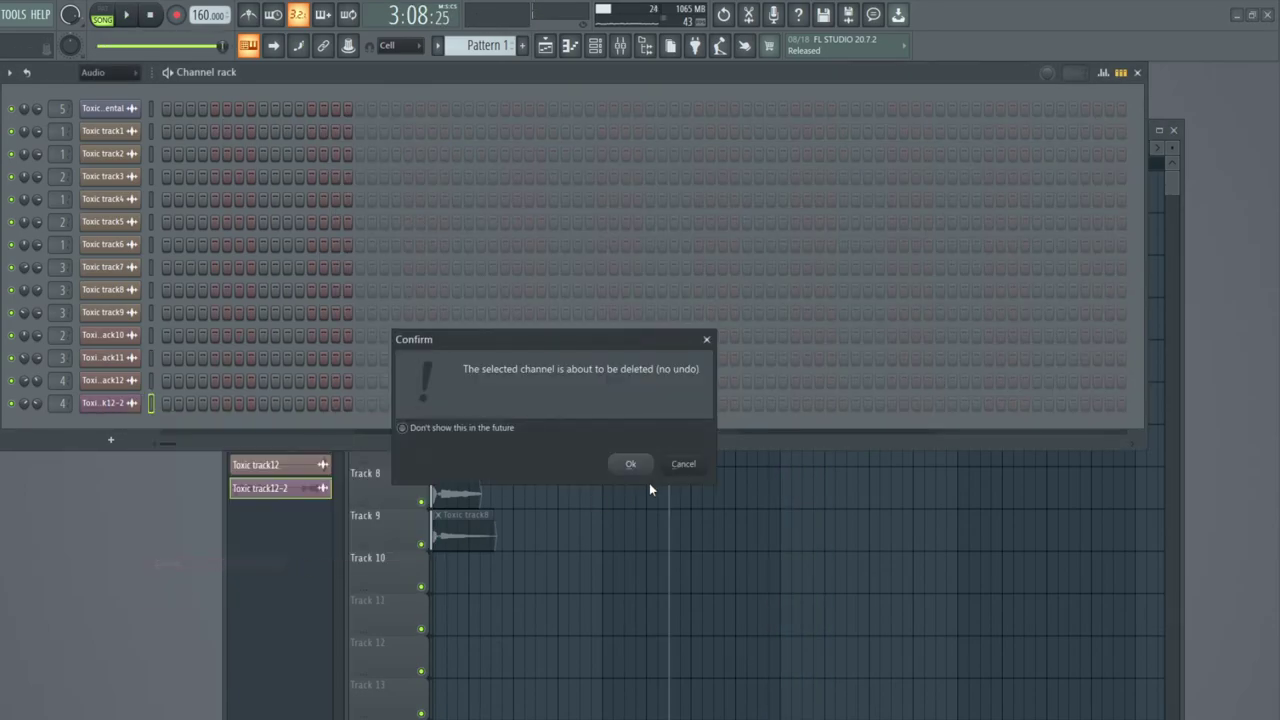
{"action": "left_click", "coordinate": [628, 461]}
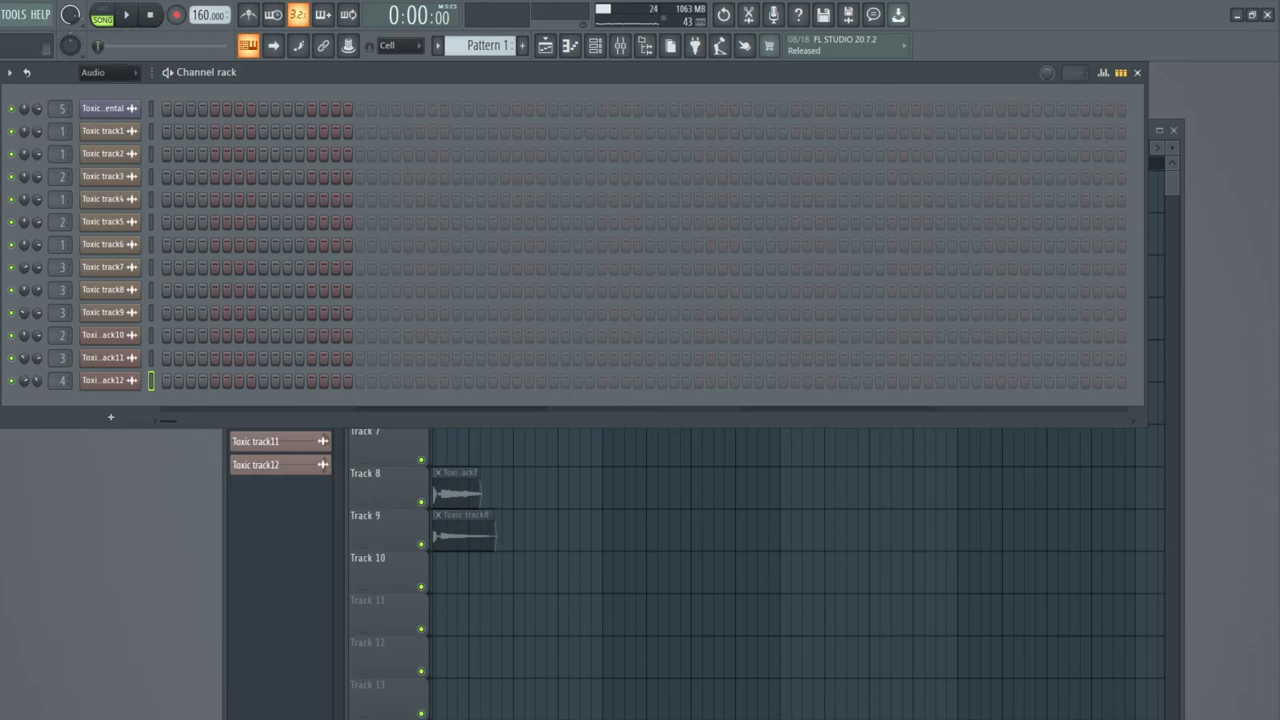
Play the song from the start in the playlist and move all clips on Tracks 5 to 10 up by one track.
{"action": "left_click", "coordinate": [305, 515]}
{"action": "scroll", "coordinate": [606, 166], "scroll_direction": "down", "scroll_amount": 8}
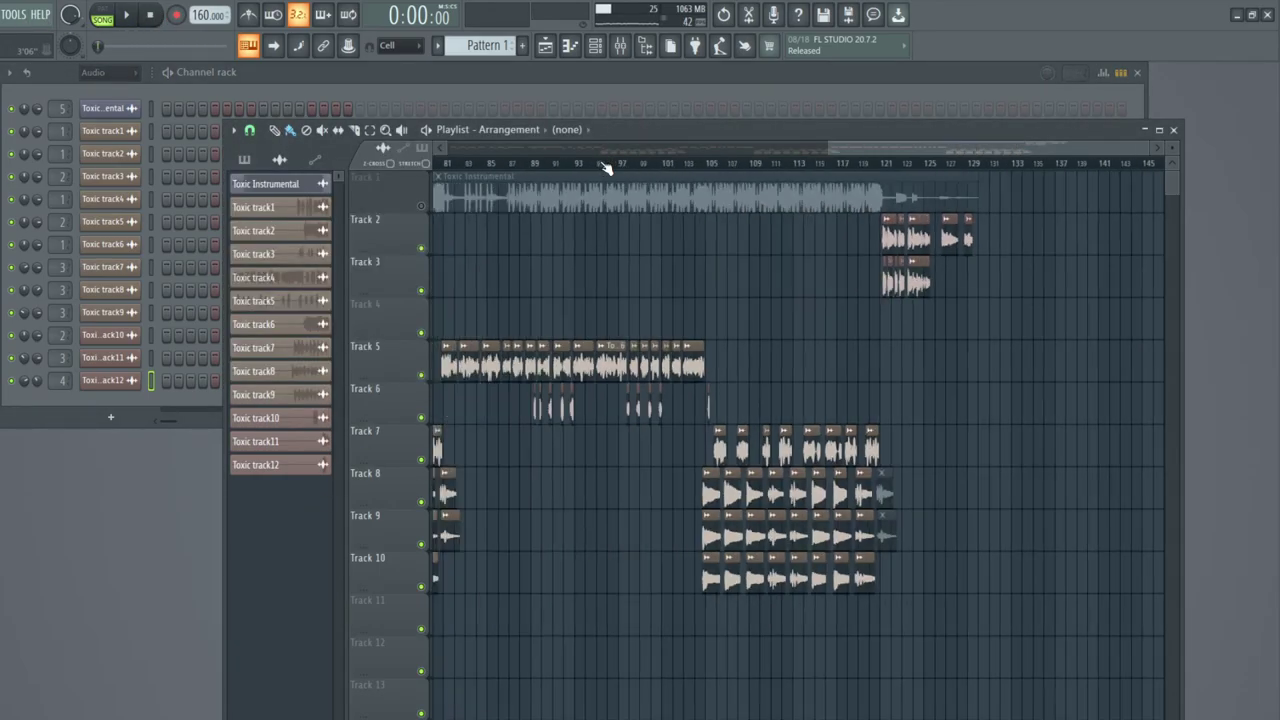
{"action": "scroll", "coordinate": [431, 188], "scroll_direction": "down", "scroll_amount": 10}
{"action": "scroll", "coordinate": [434, 222], "scroll_direction": "up", "scroll_amount": 6}
{"action": "scroll", "coordinate": [430, 198], "scroll_direction": "up", "scroll_amount": 4}
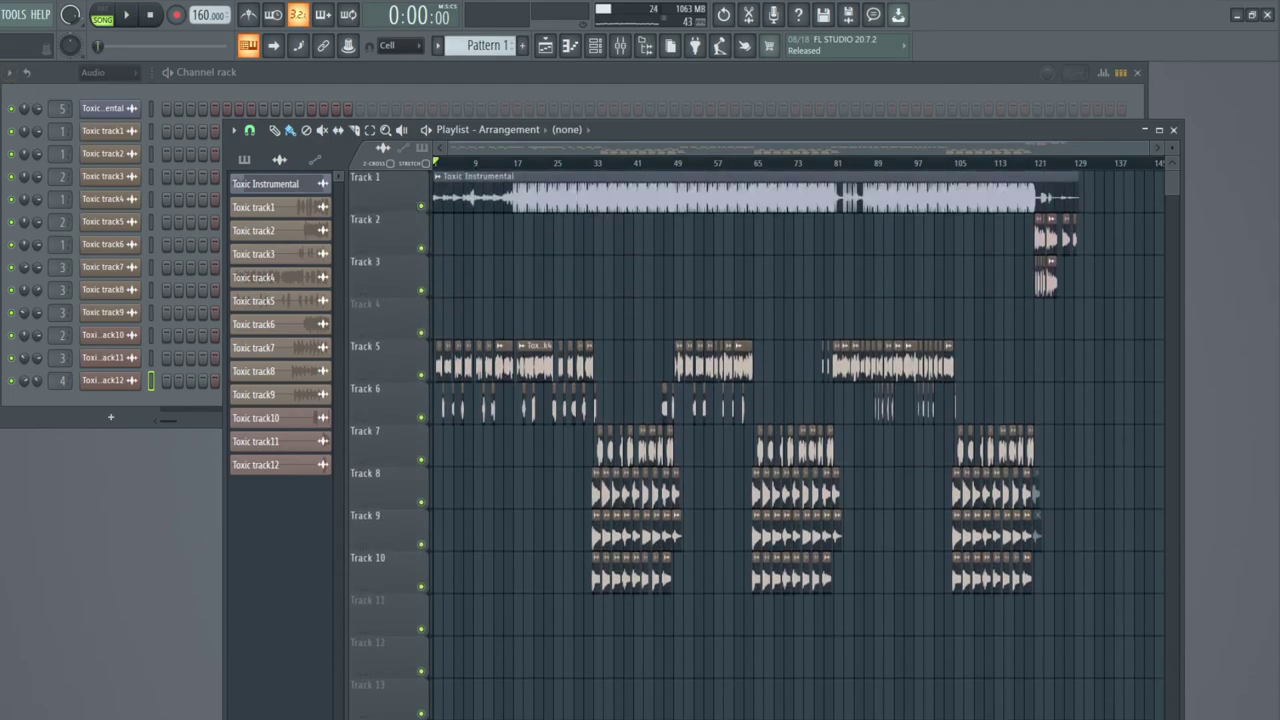
{"action": "key", "text": "space"}
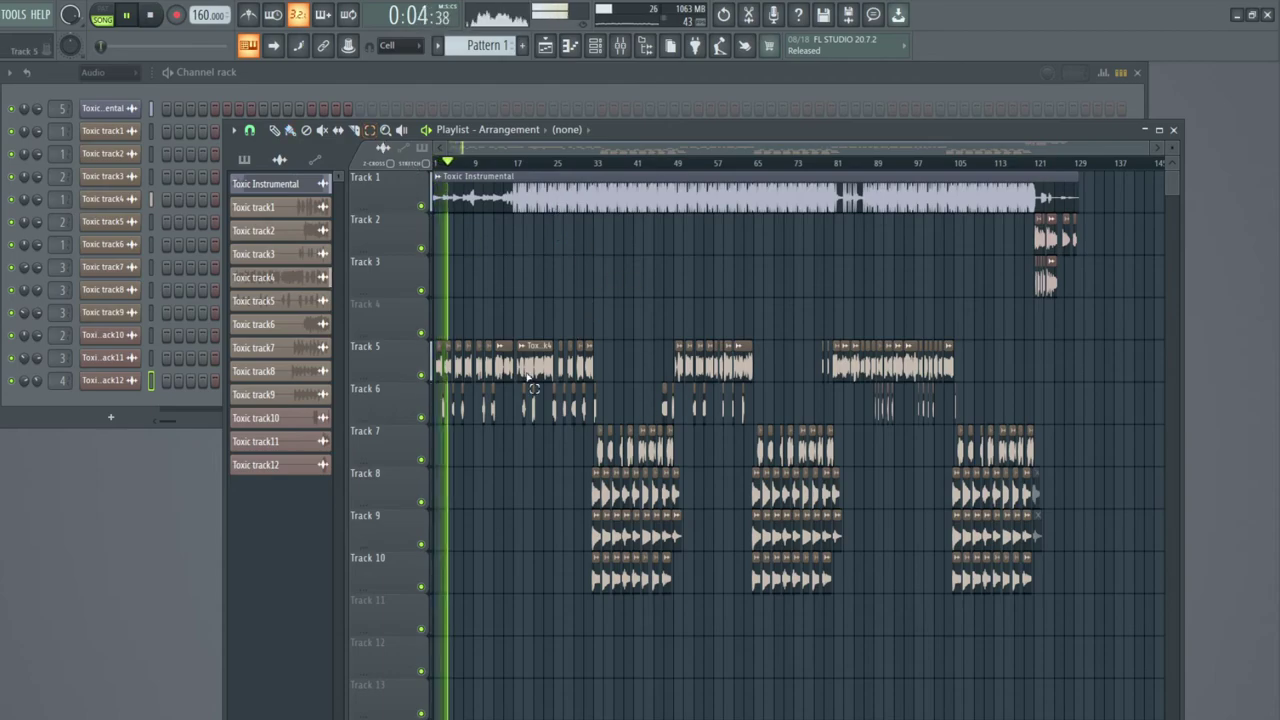
{"action": "left_click_drag", "start_coordinate": [405, 357], "coordinate": [386, 588]}
{"action": "key", "text": "shift+Up"}
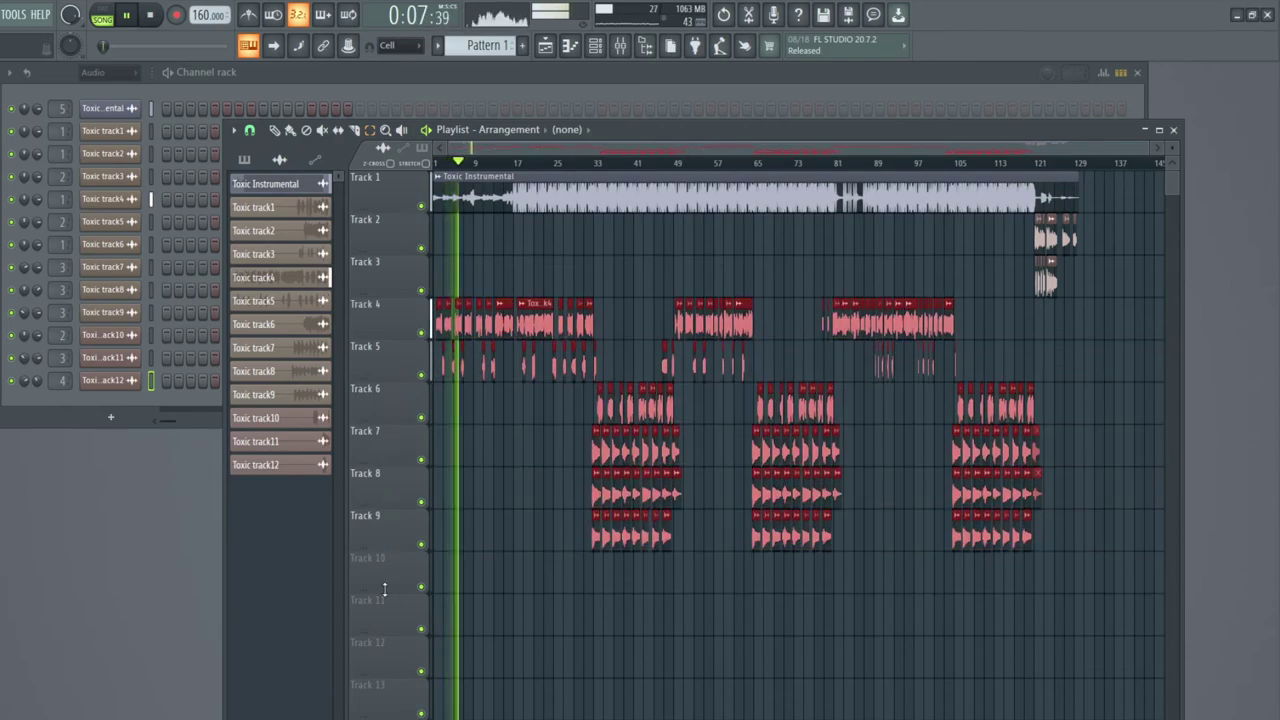
{"action": "left_click", "coordinate": [958, 622]}
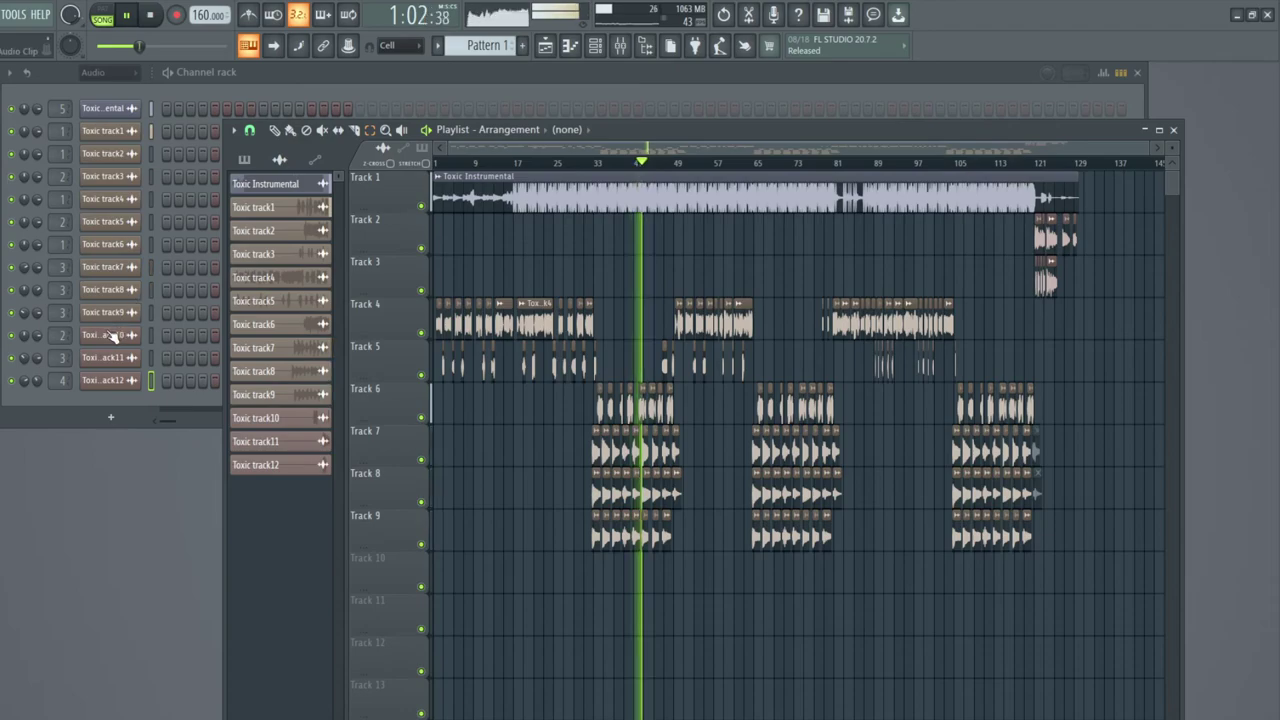
Open the mixer and fine-tune the vocal levels, adjusting the Verse fader and slightly lowering the Hook fader.
{"action": "left_click", "coordinate": [38, 140]}
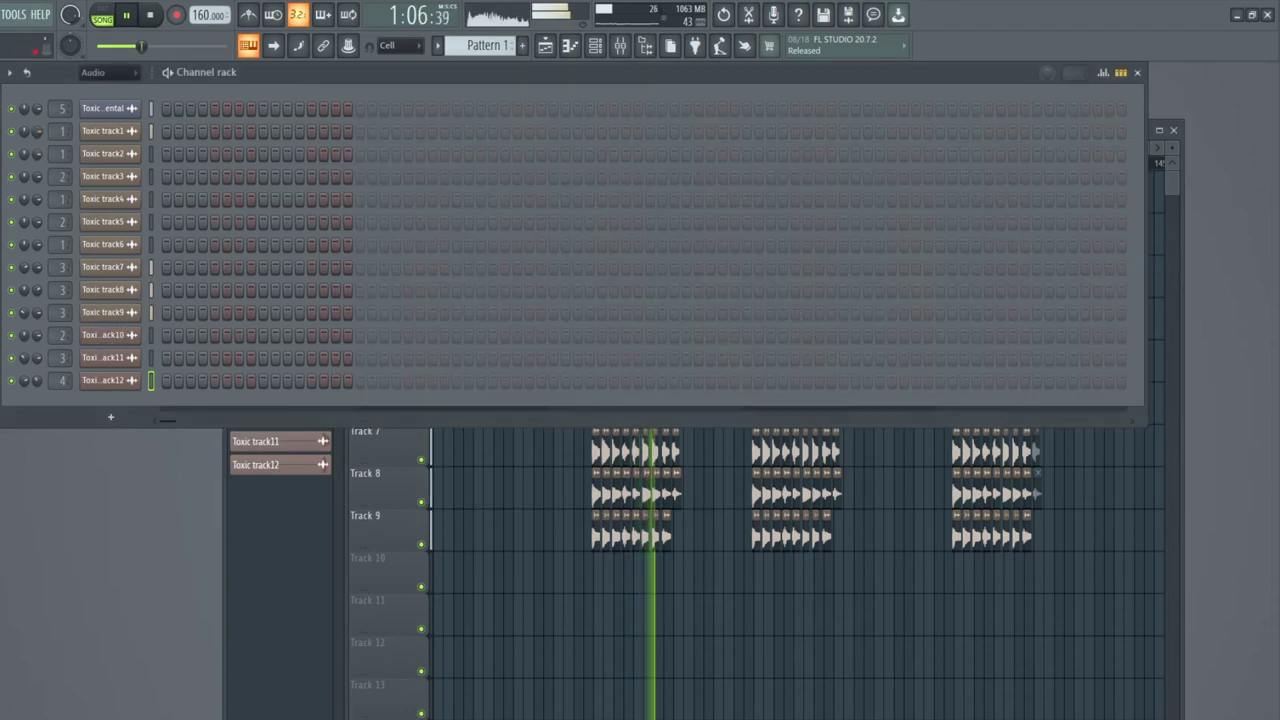
{"action": "left_click", "coordinate": [620, 48]}
{"action": "left_click_drag", "start_coordinate": [255, 450], "coordinate": [255, 456]}
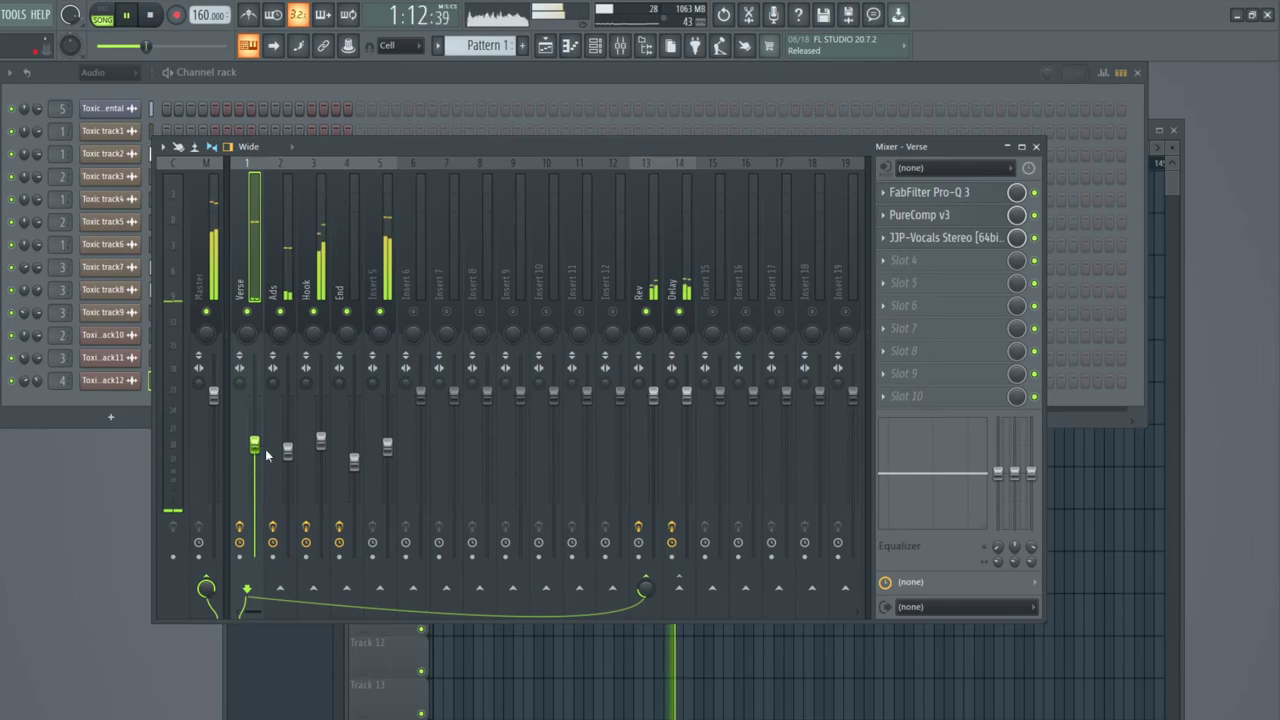
{"action": "left_click_drag", "start_coordinate": [321, 441], "coordinate": [321, 452]}
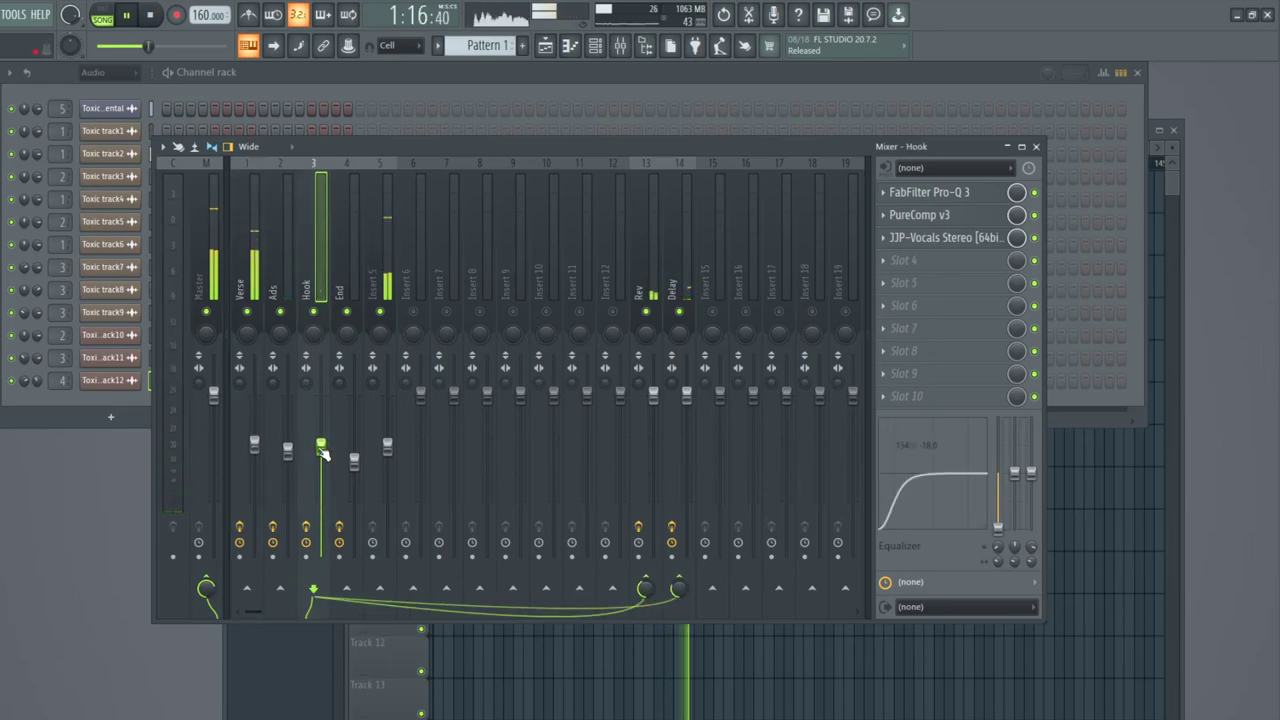
{"action": "left_click", "coordinate": [387, 447]}
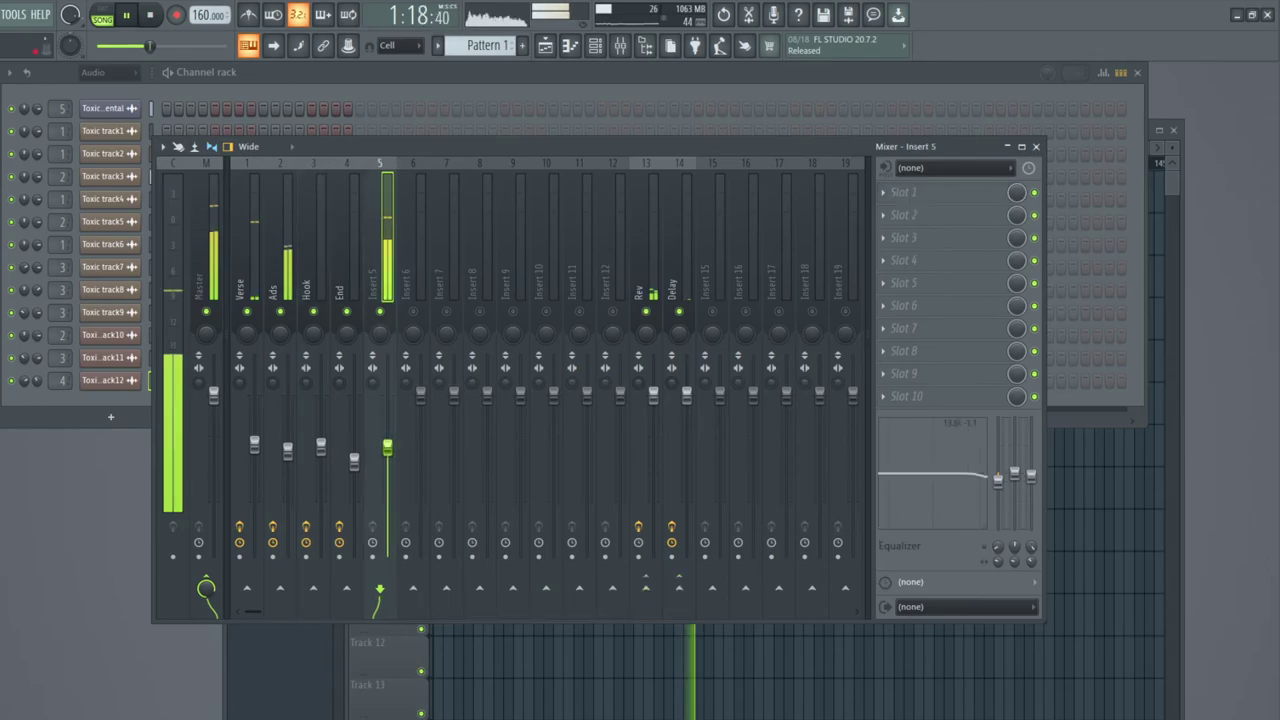
Insert Gullfoss in the third effect slot of the Master track.
{"action": "left_click", "coordinate": [206, 274]}
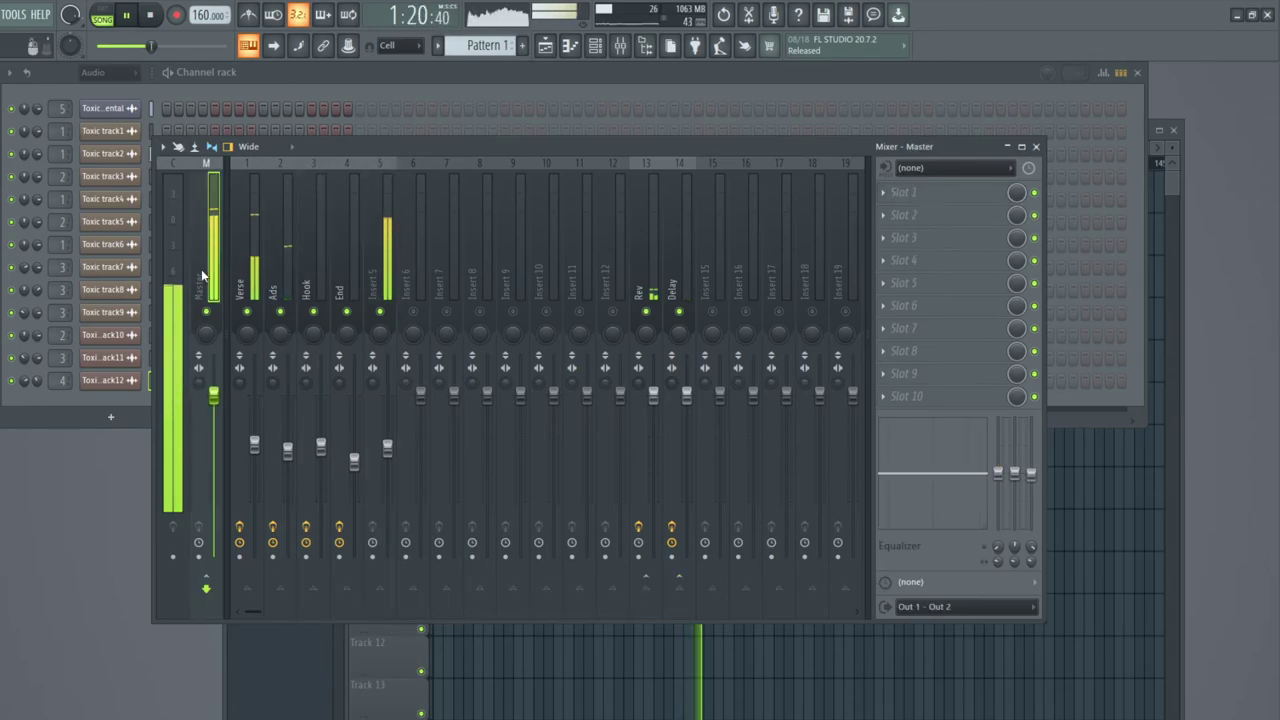
{"action": "left_click", "coordinate": [910, 249]}
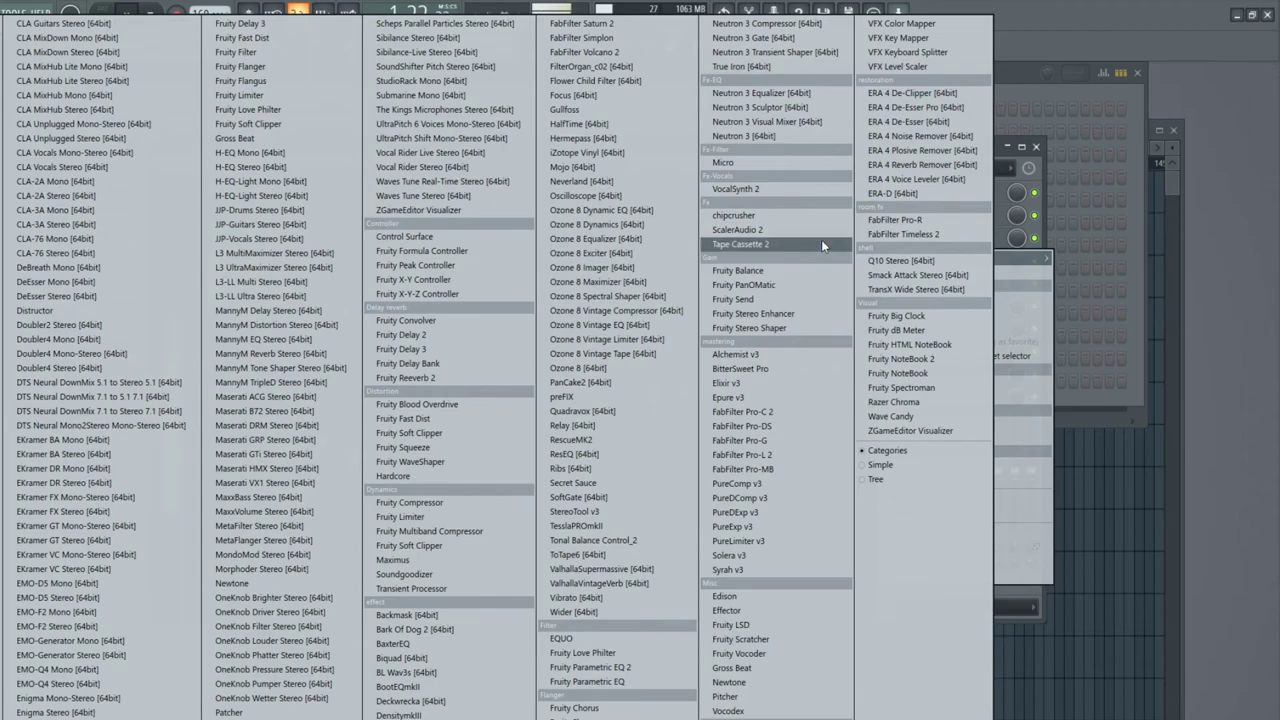
{"action": "left_click", "coordinate": [590, 110]}
{"action": "left_click_drag", "start_coordinate": [392, 232], "coordinate": [499, 207]}
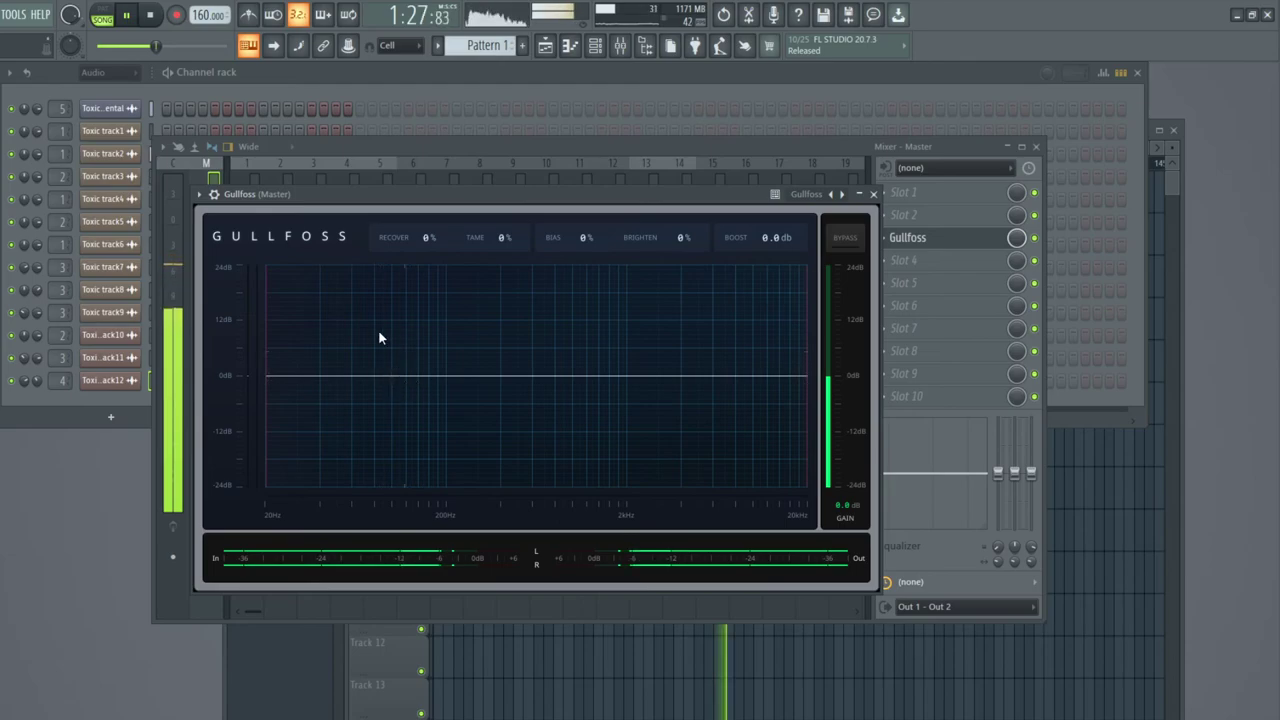
Set Gullfoss to Recover 151%, Tame 97% and Brighten -24% while the song plays, and close the plugin.
{"action": "left_click_drag", "start_coordinate": [424, 241], "coordinate": [443, 186]}
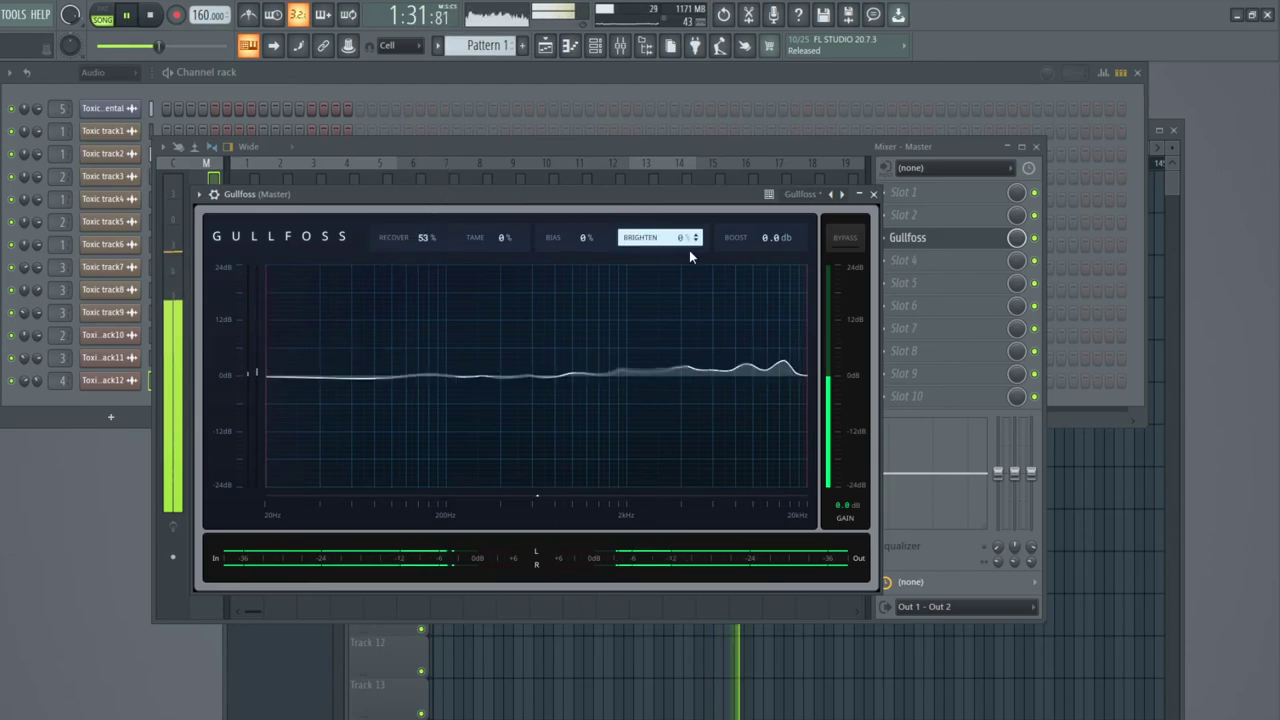
{"action": "left_click_drag", "start_coordinate": [502, 247], "coordinate": [574, 69]}
{"action": "left_click_drag", "start_coordinate": [429, 251], "coordinate": [430, 288]}
{"action": "left_click_drag", "start_coordinate": [658, 238], "coordinate": [676, 283]}
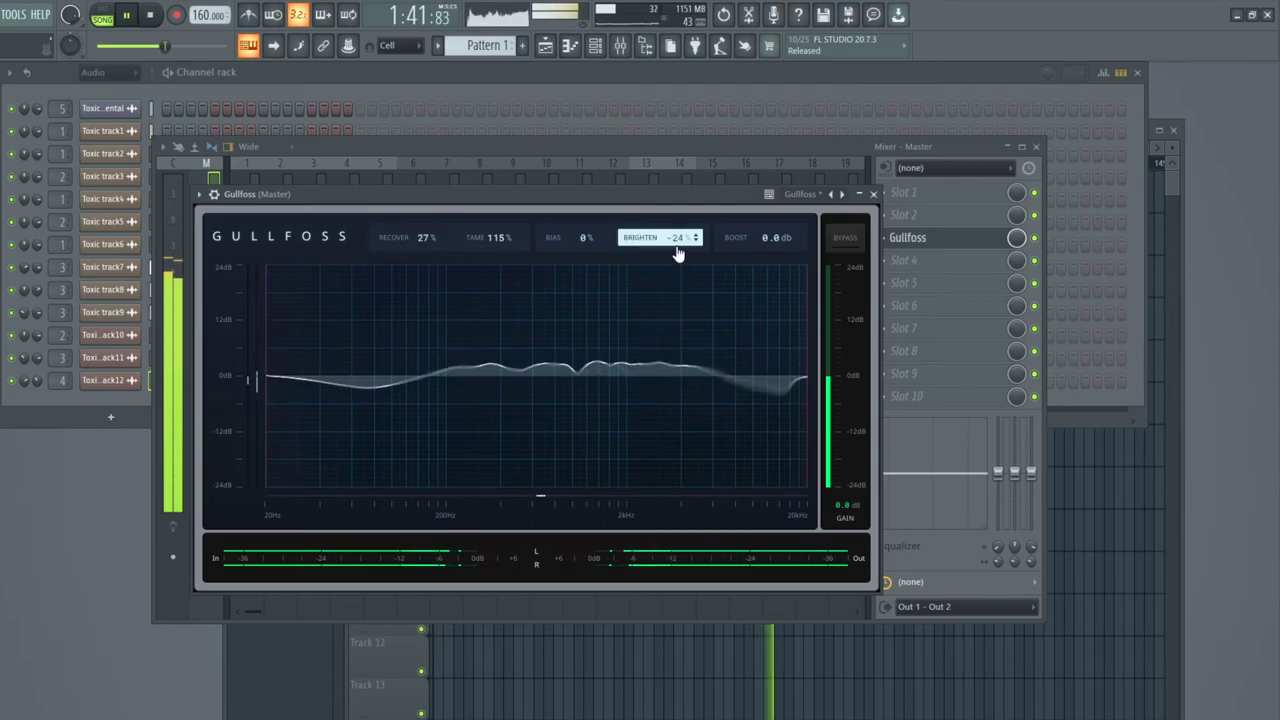
{"action": "left_click_drag", "start_coordinate": [495, 238], "coordinate": [493, 275]}
{"action": "left_click_drag", "start_coordinate": [412, 238], "coordinate": [452, 62]}
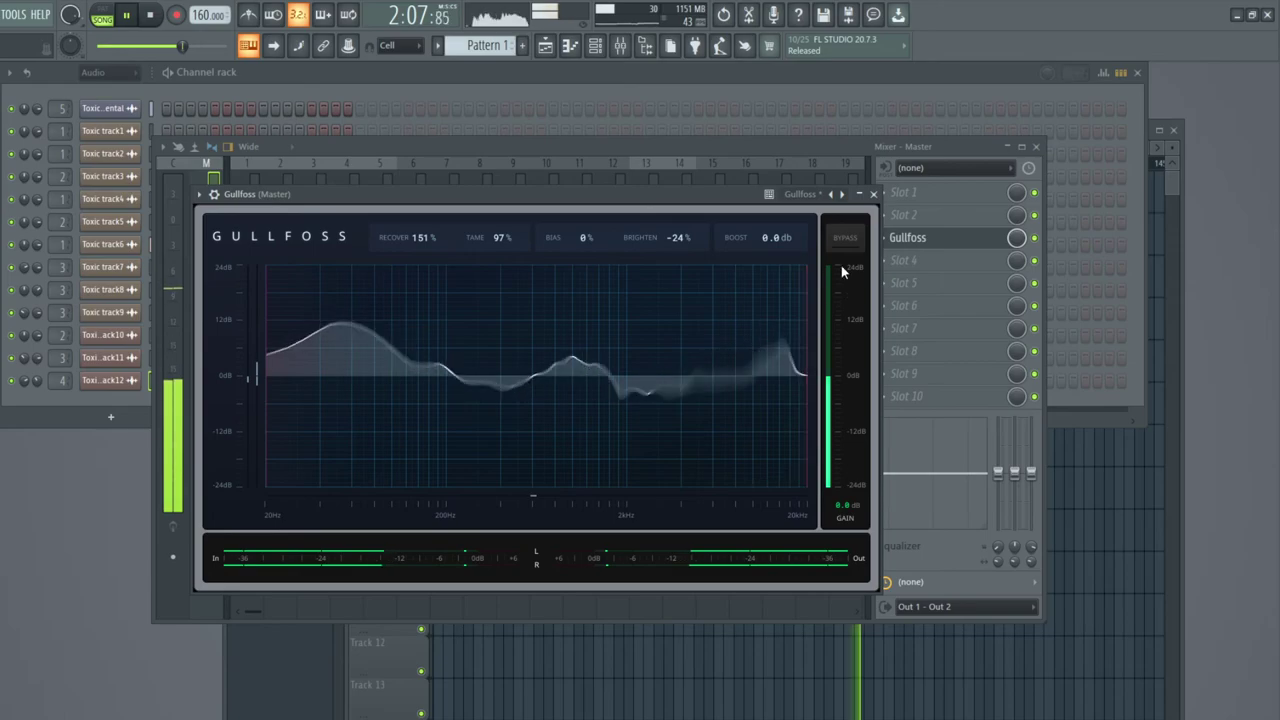
{"action": "left_click", "coordinate": [873, 194]}
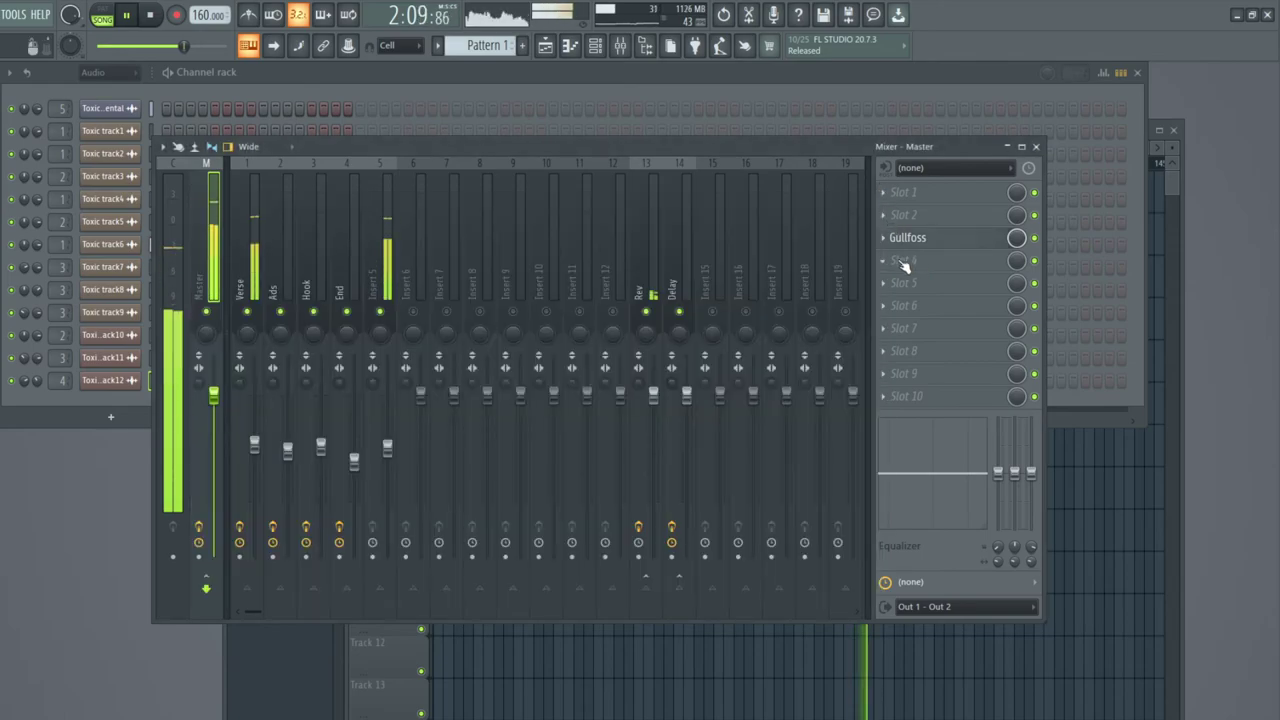
Insert Ozone 8 in the Master track's fourth slot, run Master Assistant with the Streaming target and accept its suggestion.
{"action": "left_click", "coordinate": [903, 262]}
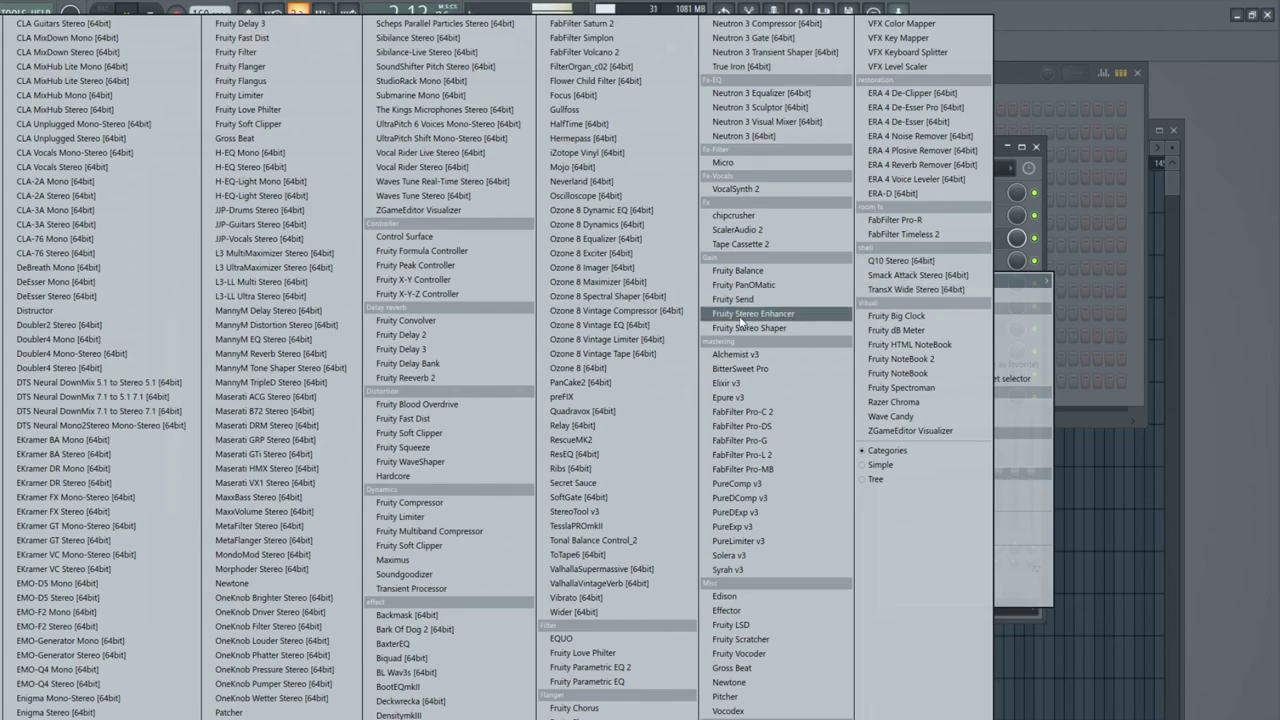
{"action": "left_click", "coordinate": [627, 372]}
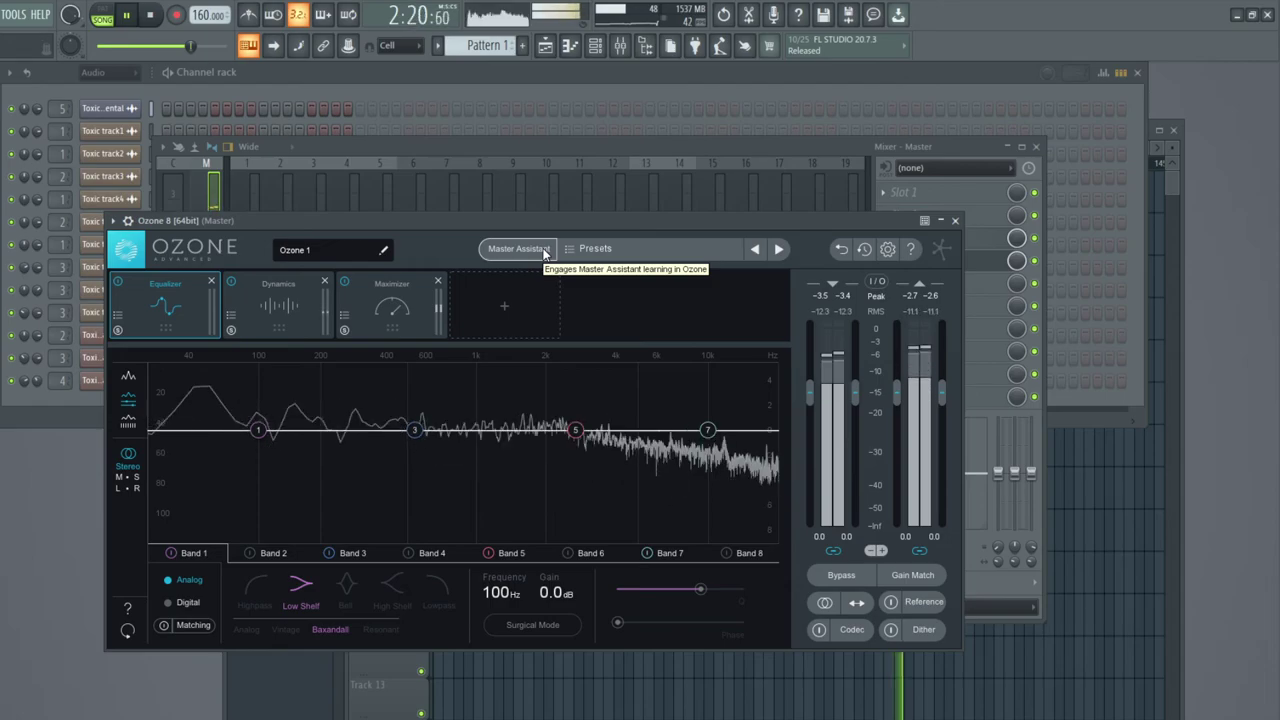
{"action": "left_click", "coordinate": [544, 252]}
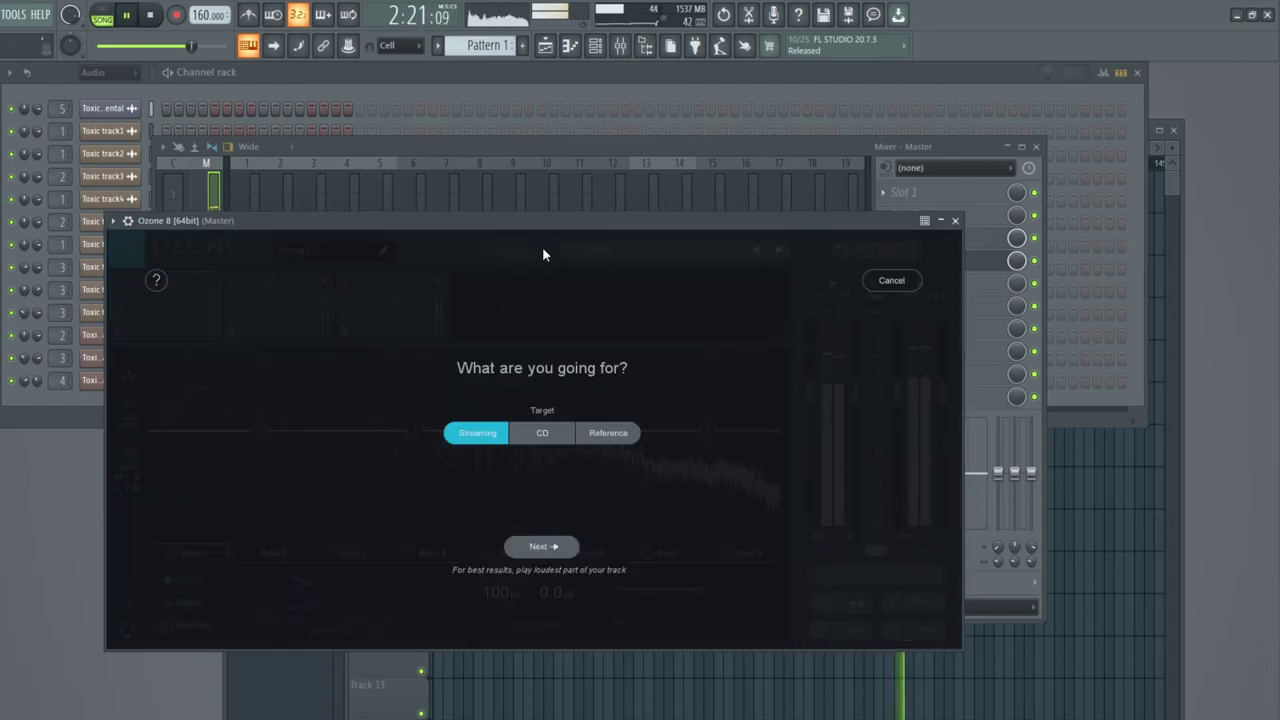
{"action": "left_click", "coordinate": [548, 549]}
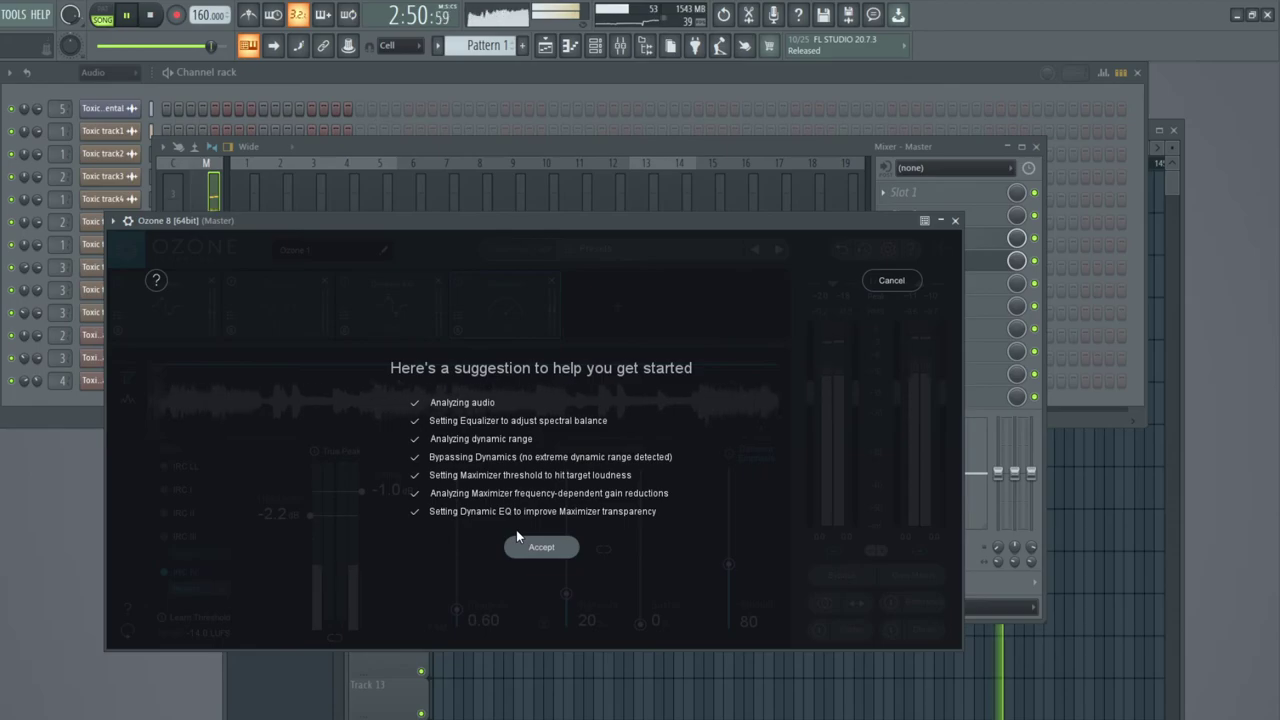
{"action": "left_click", "coordinate": [538, 555]}
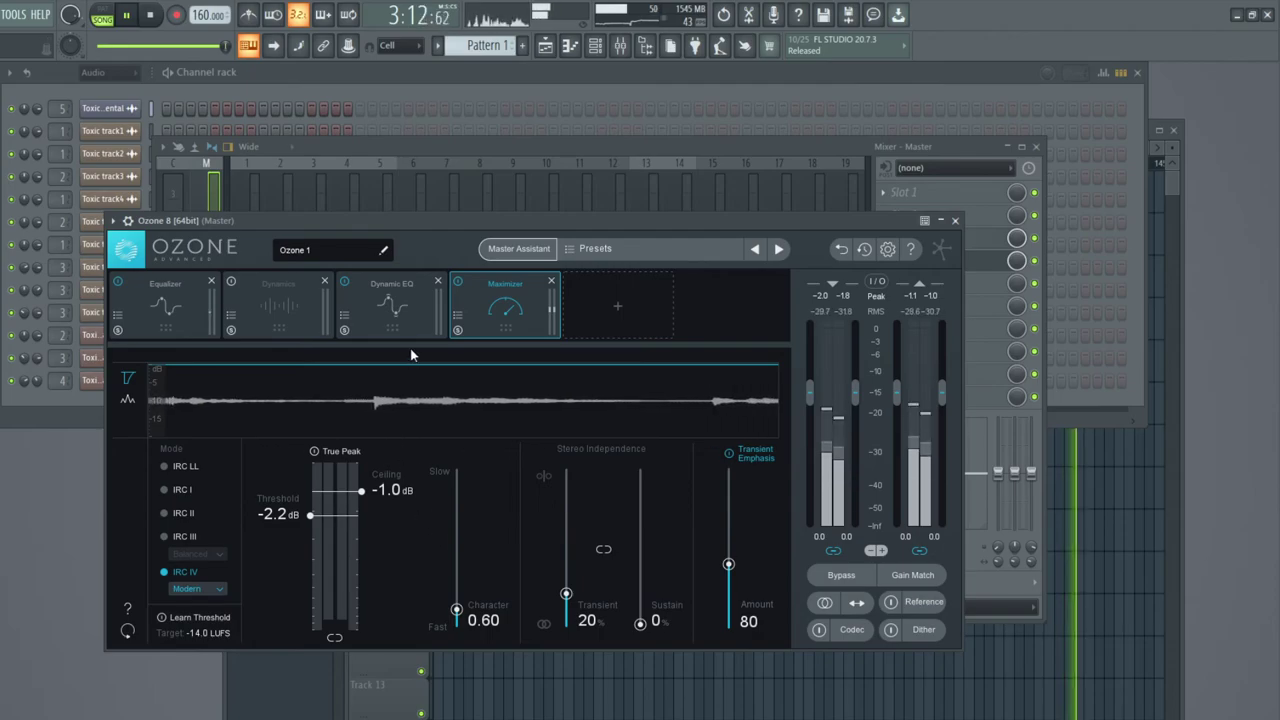
Remove Ozone's Dynamic EQ, Dynamics and Equalizer modules, and turn on Learn Threshold in the Maximizer.
{"action": "left_click", "coordinate": [438, 281]}
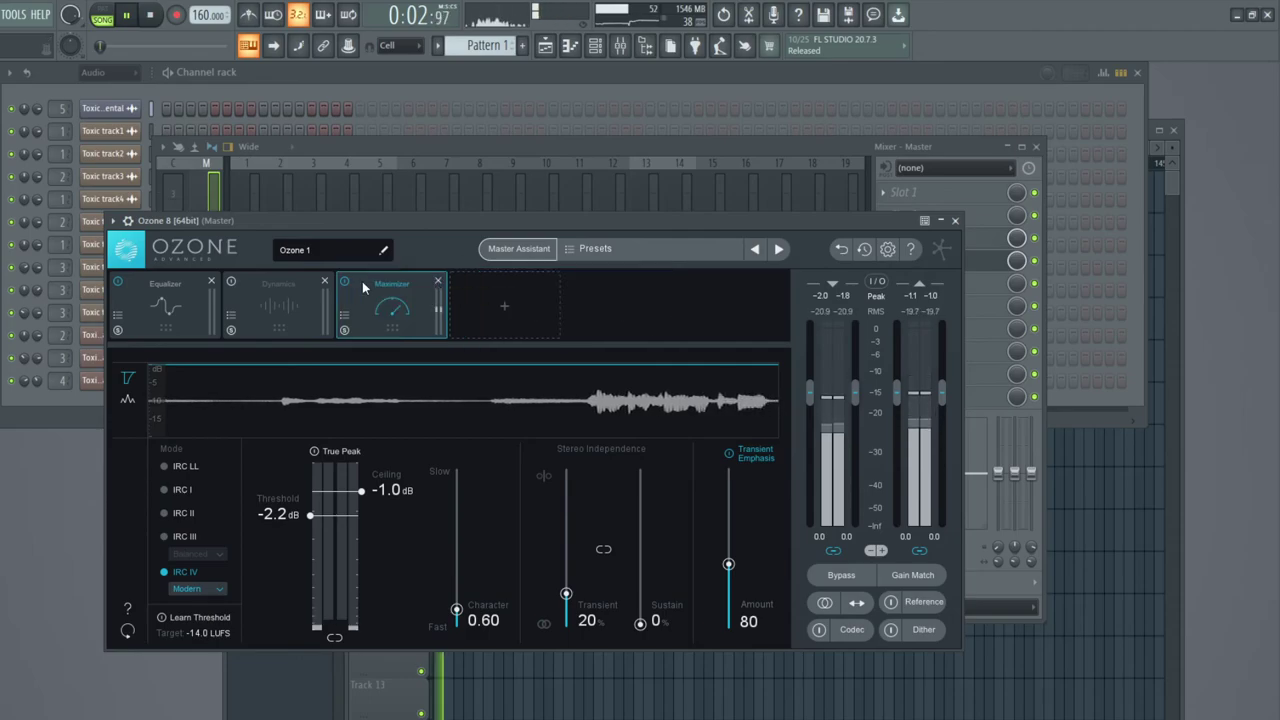
{"action": "left_click", "coordinate": [324, 281]}
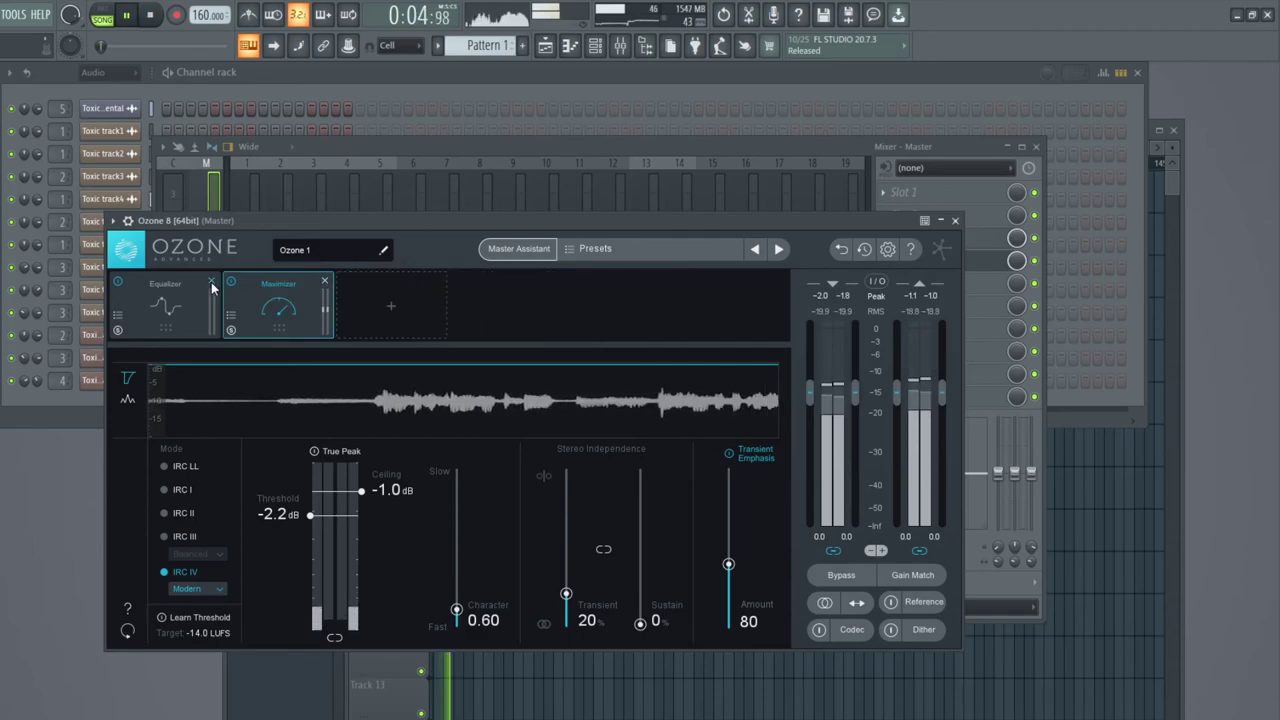
{"action": "left_click", "coordinate": [211, 282]}
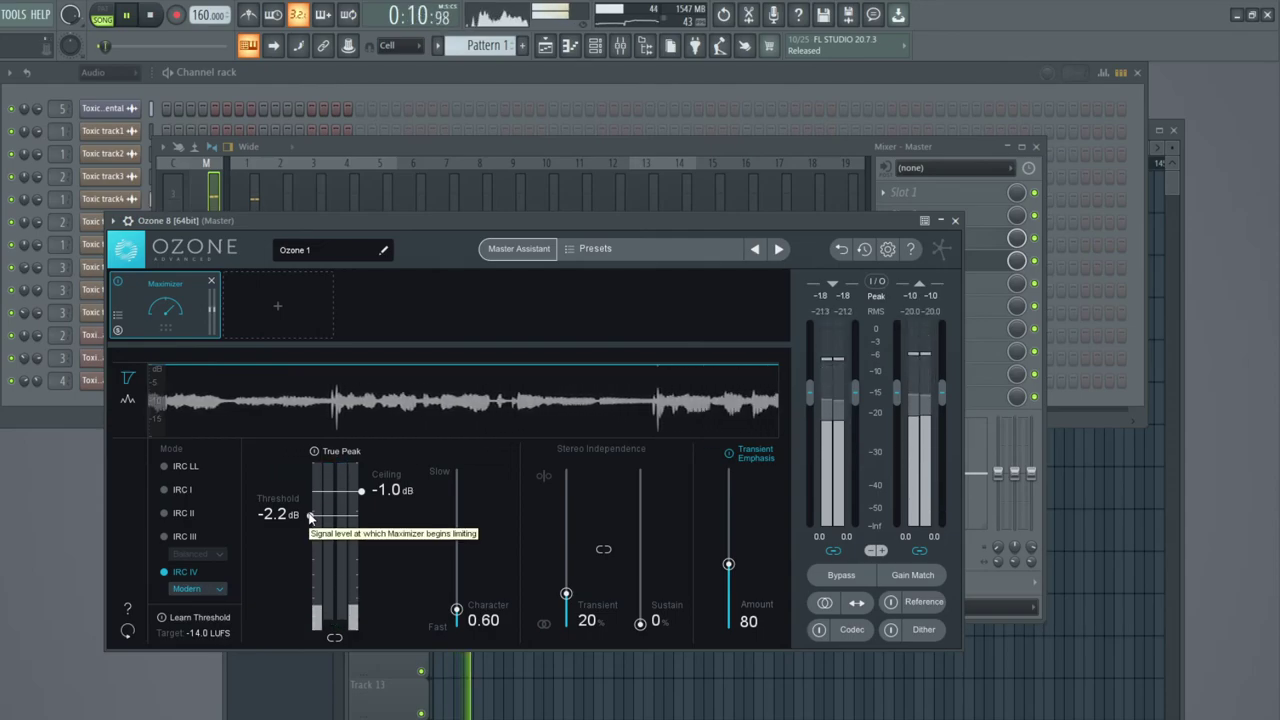
{"action": "left_click", "coordinate": [210, 618]}
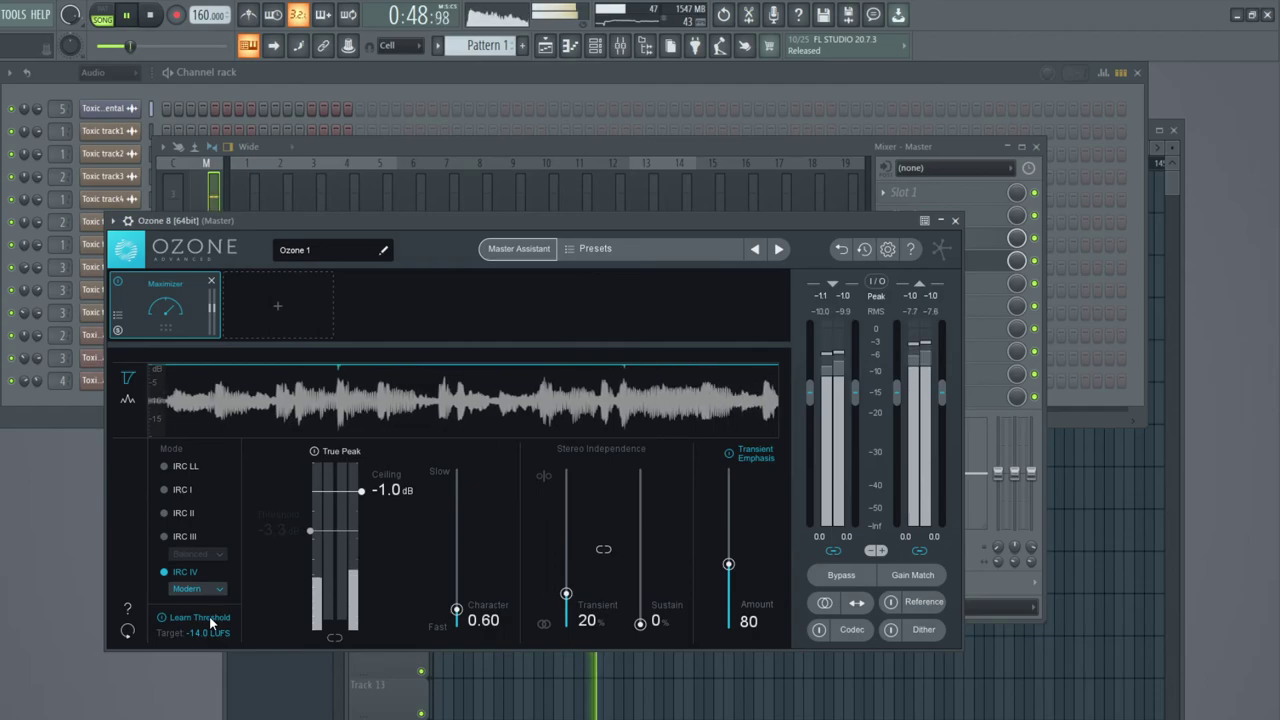
Audition Ozone's All-Purpose Mastering presets Adaptive Dynamics, Added Attack and All Forward while the song plays.
{"action": "left_click", "coordinate": [571, 248]}
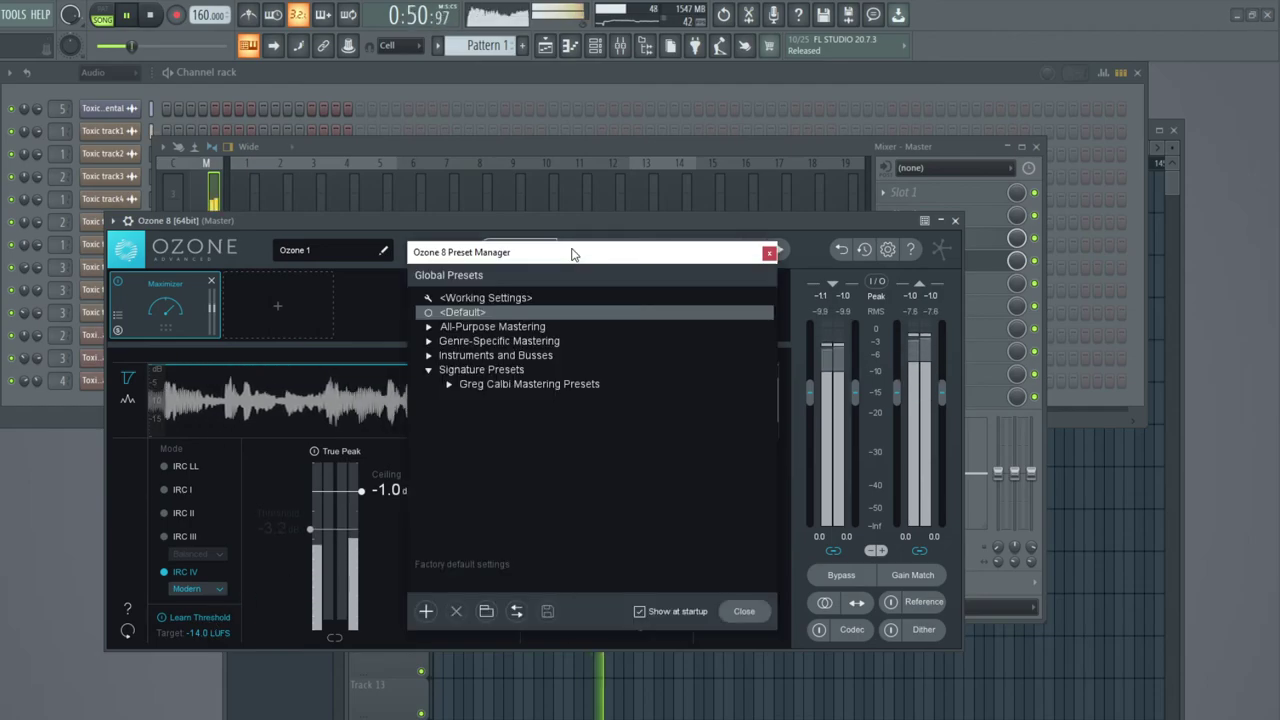
{"action": "left_click", "coordinate": [430, 328]}
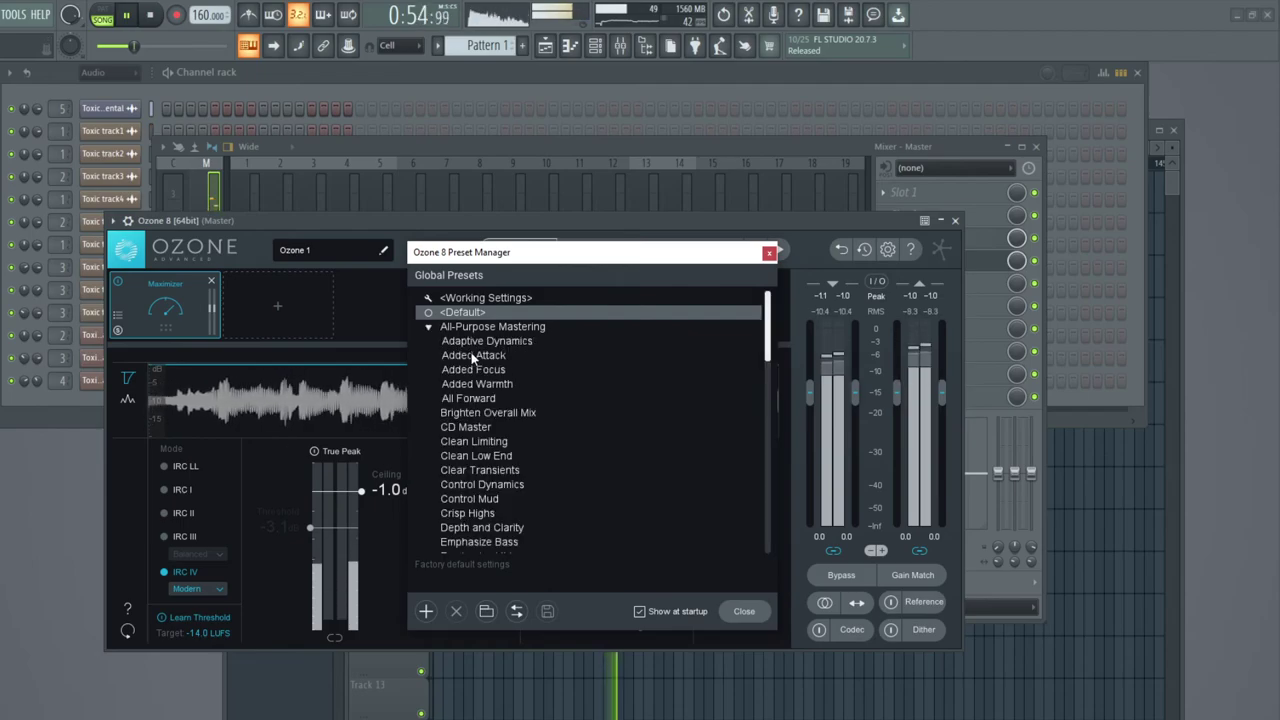
{"action": "left_click", "coordinate": [482, 341]}
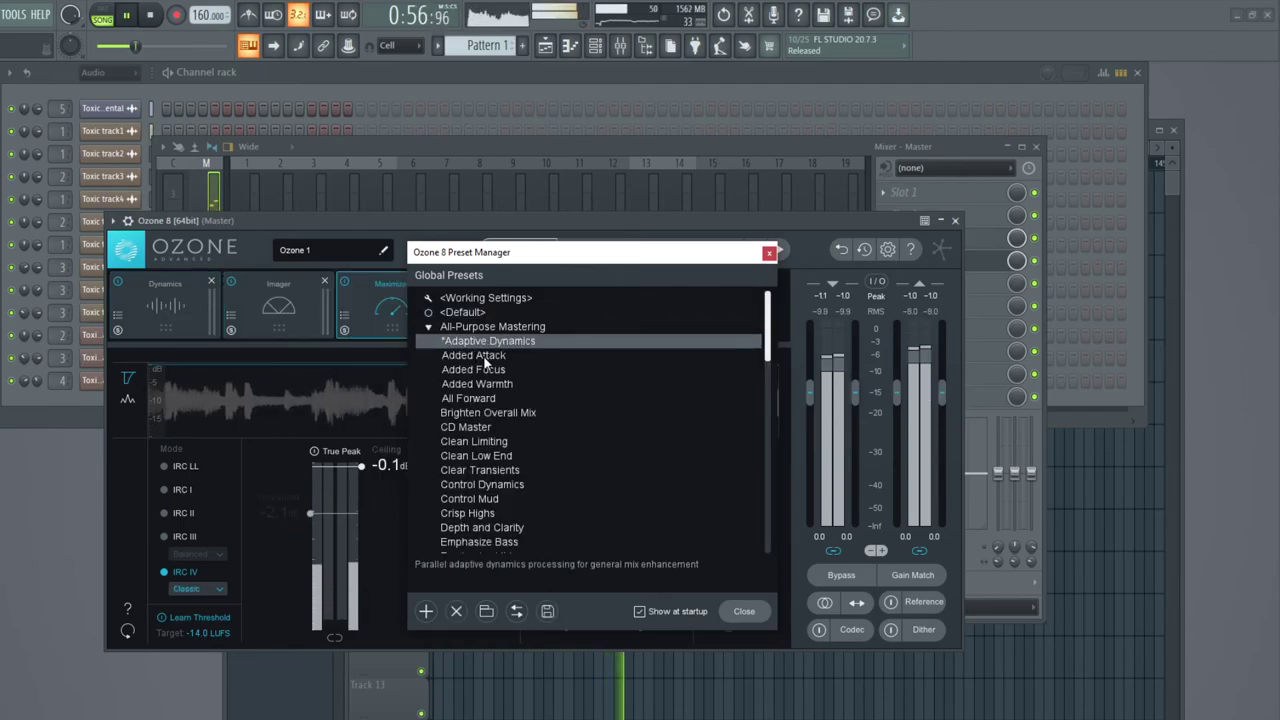
{"action": "left_click", "coordinate": [484, 355]}
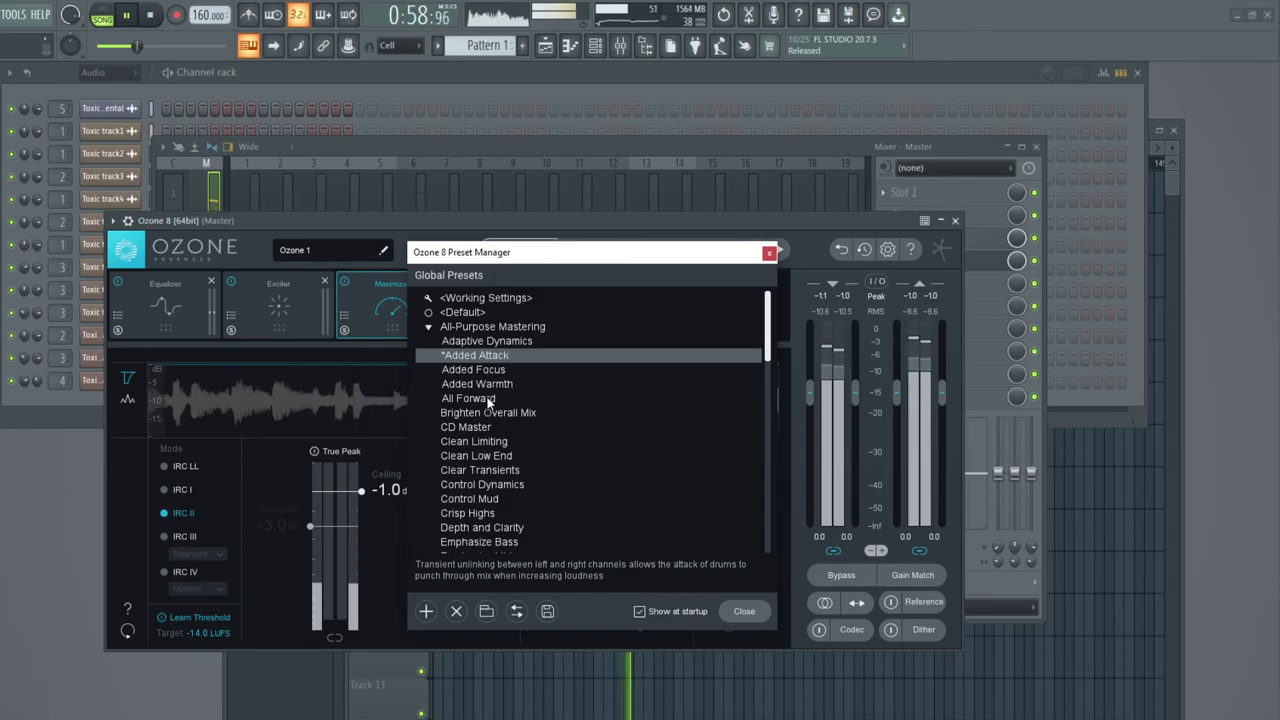
{"action": "left_click", "coordinate": [489, 402]}
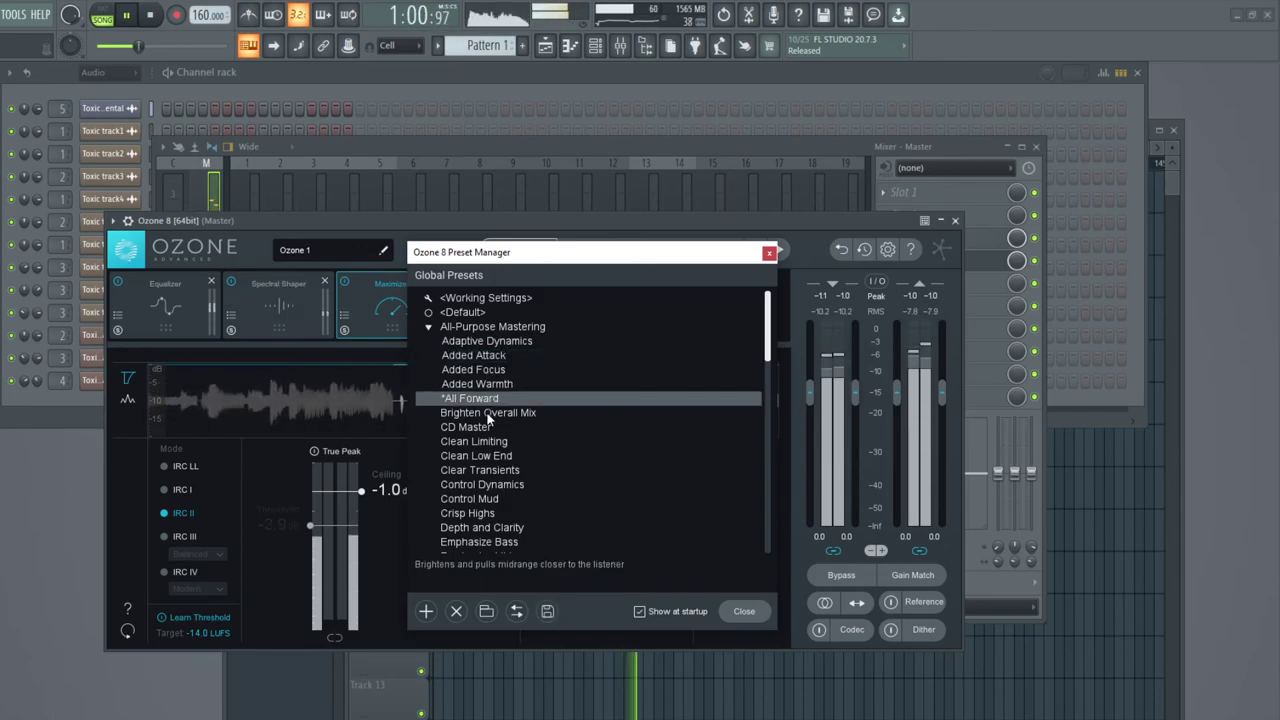
{"action": "left_click_drag", "start_coordinate": [519, 259], "coordinate": [517, 229]}
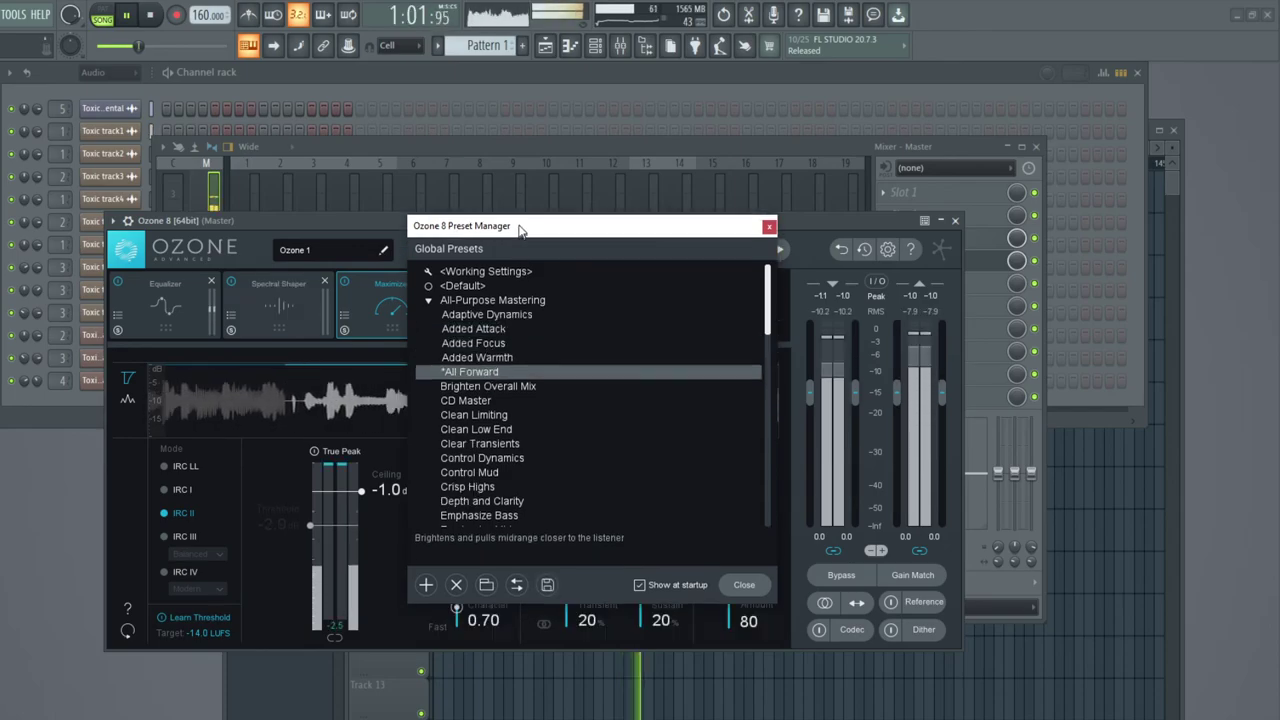
Audition the presets Brighten Overall Mix, CD Master, Clean Limiting, Clean Low End and Clear Transients in turn.
{"action": "left_click", "coordinate": [503, 385]}
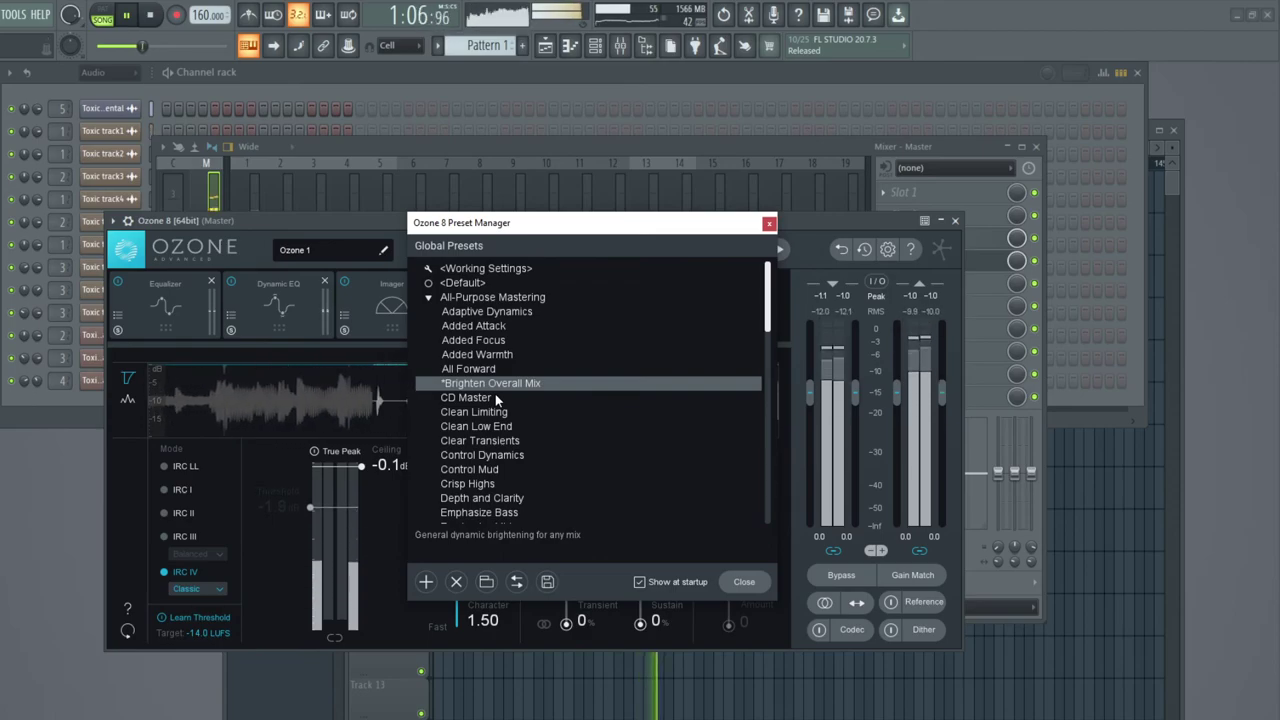
{"action": "left_click", "coordinate": [496, 398]}
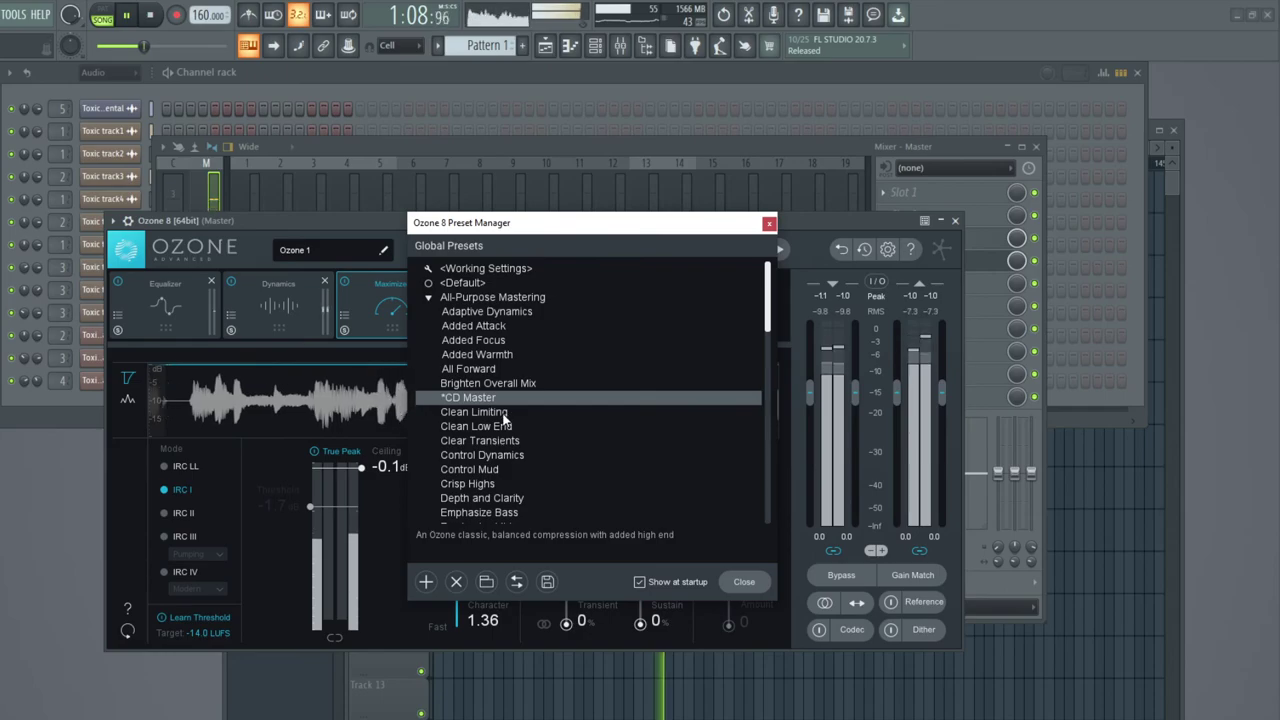
{"action": "left_click", "coordinate": [505, 418]}
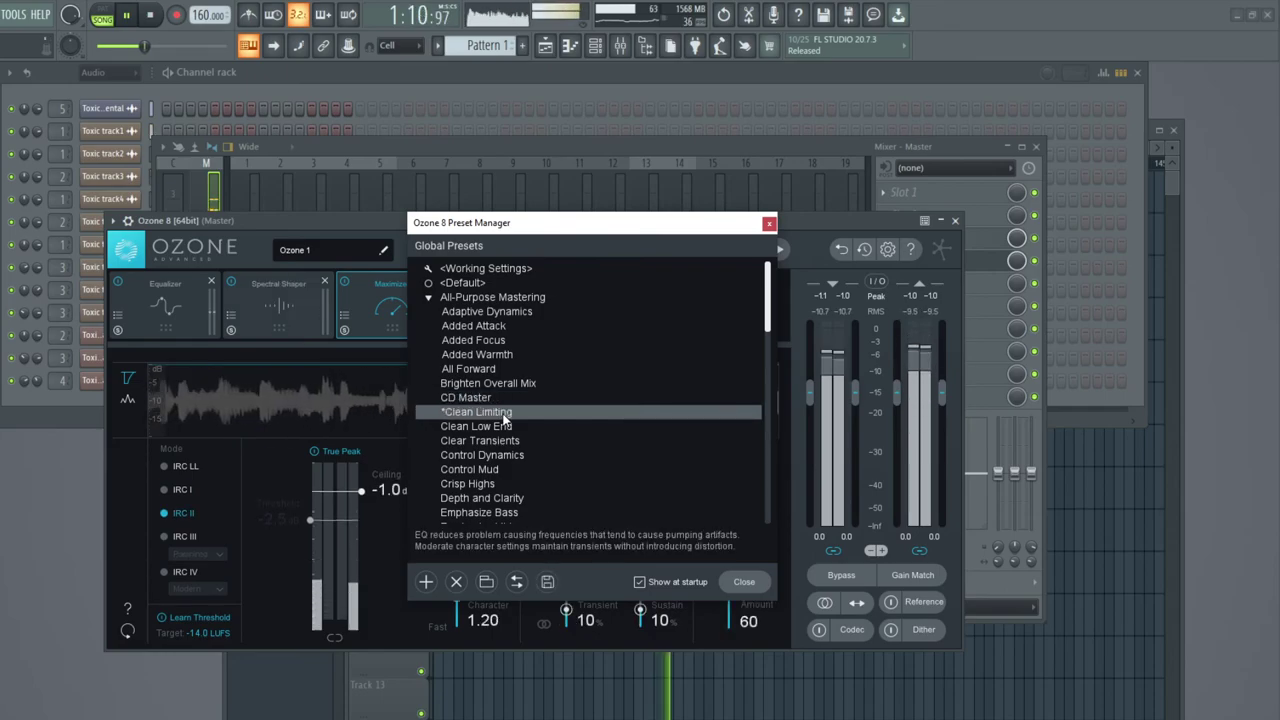
{"action": "scroll", "coordinate": [505, 420], "scroll_direction": "down", "scroll_amount": 1}
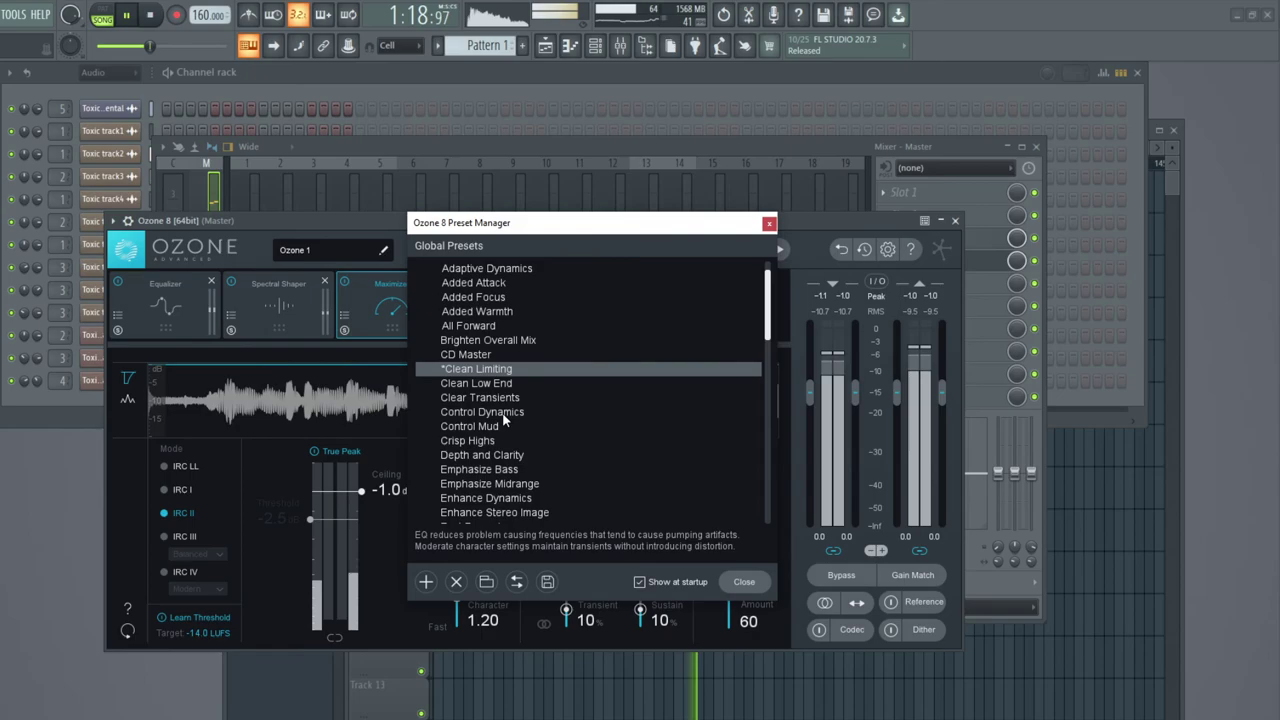
{"action": "left_click", "coordinate": [505, 385]}
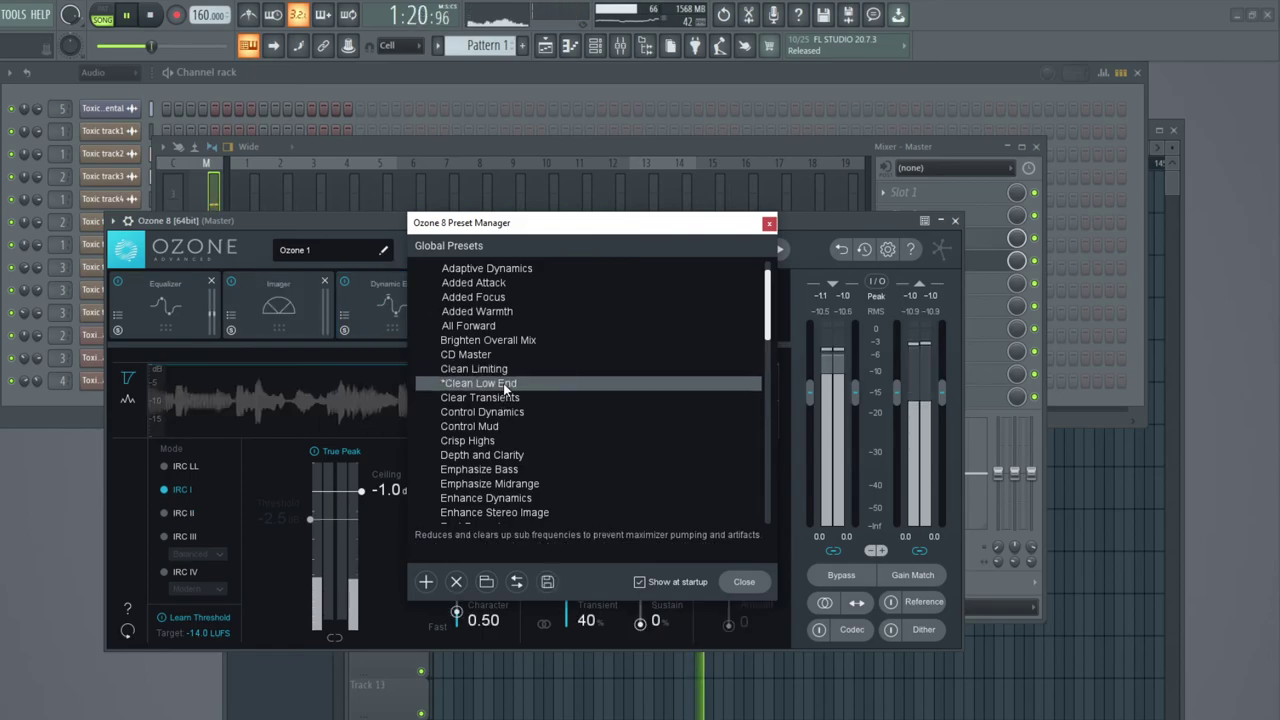
{"action": "scroll", "coordinate": [563, 377], "scroll_direction": "down", "scroll_amount": 1}
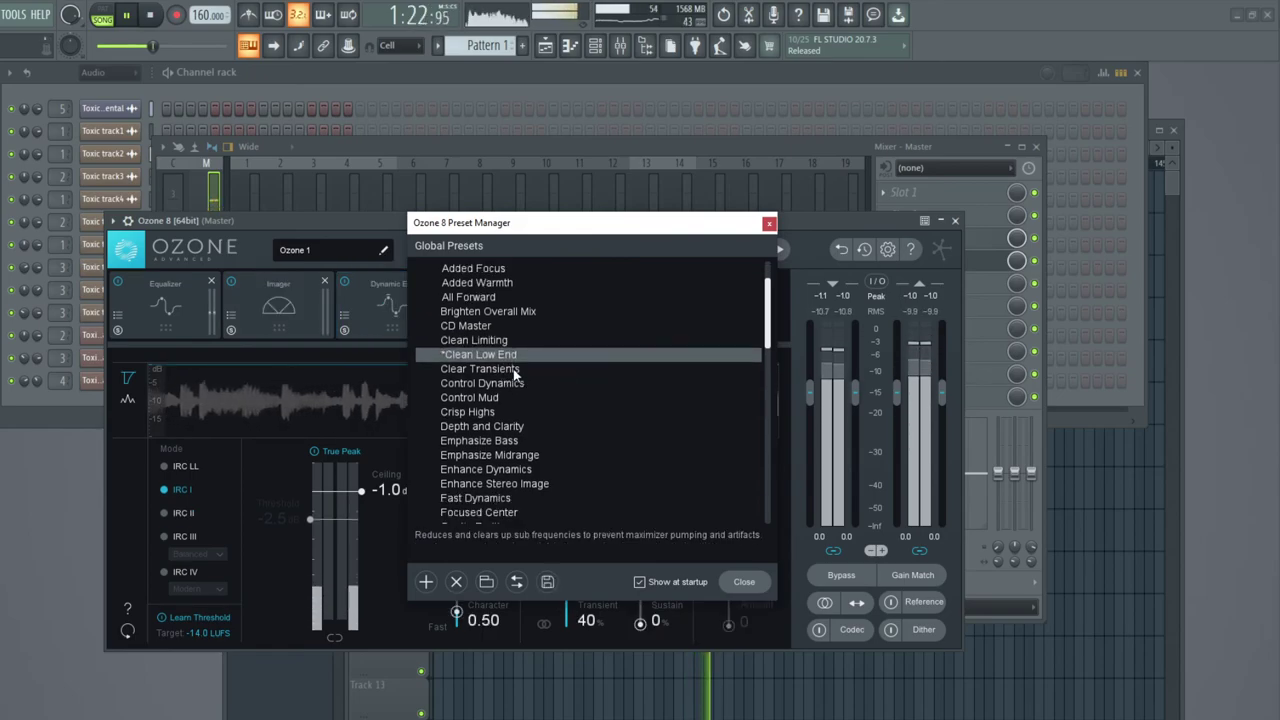
{"action": "left_click", "coordinate": [515, 372]}
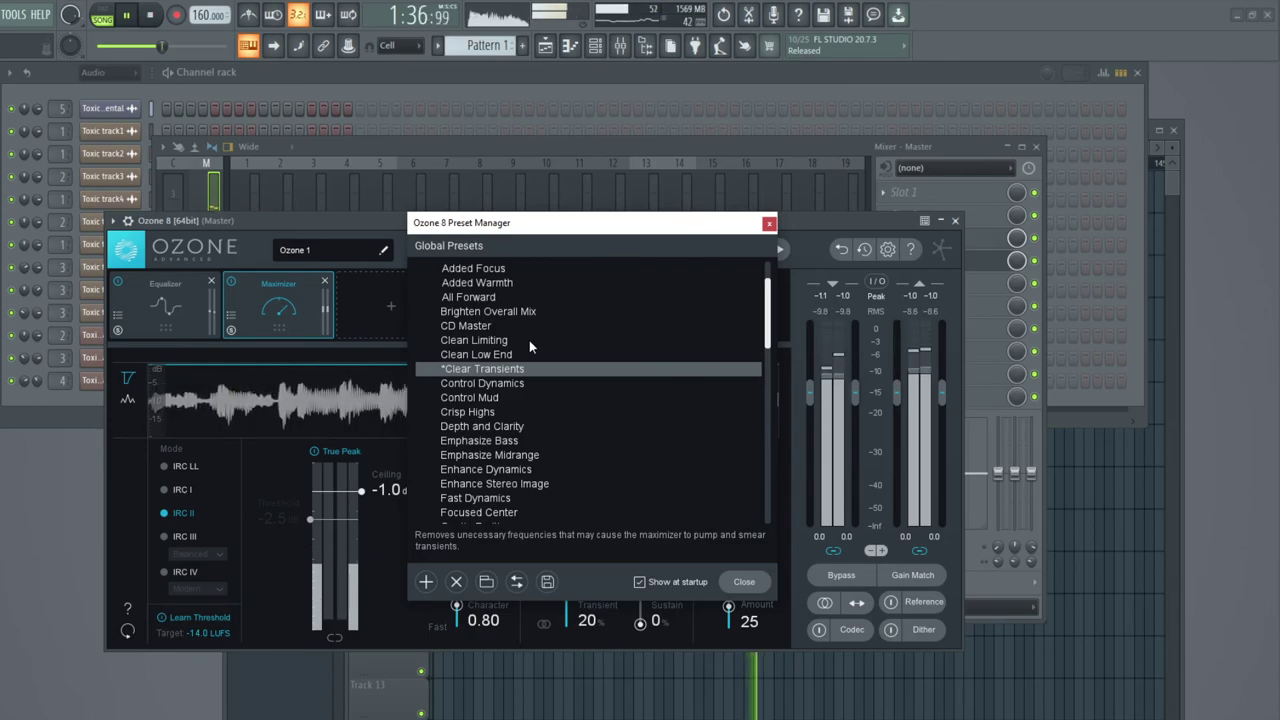
Try the Depth and Clarity and Control Mud presets, load Crisp Highs, and close the Preset Manager.
{"action": "left_click_drag", "start_coordinate": [572, 223], "coordinate": [492, 213]}
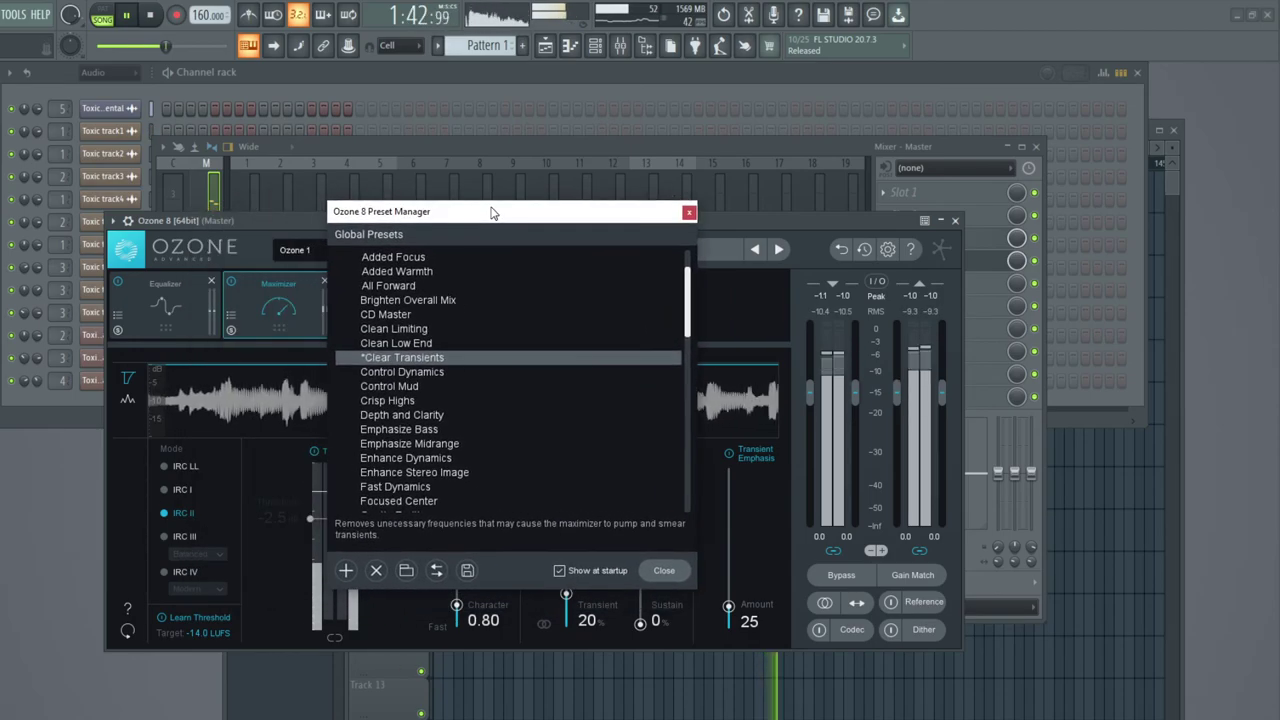
{"action": "left_click", "coordinate": [427, 415]}
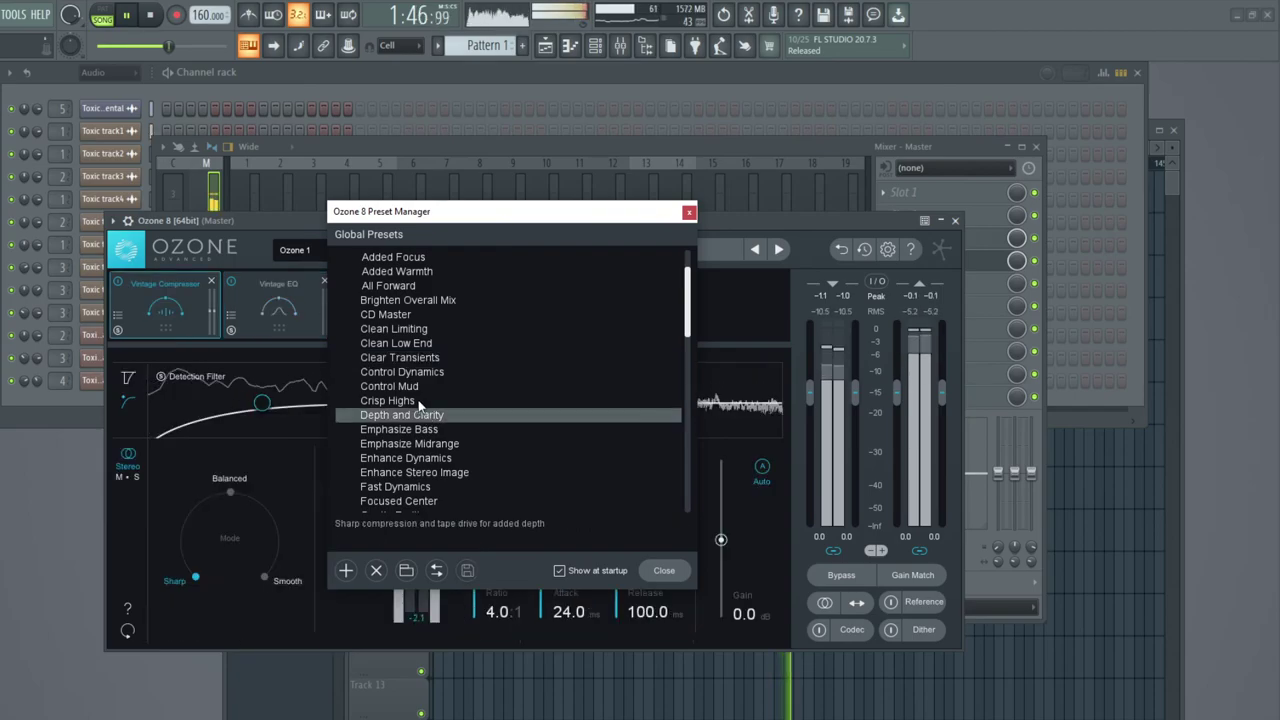
{"action": "left_click", "coordinate": [413, 388]}
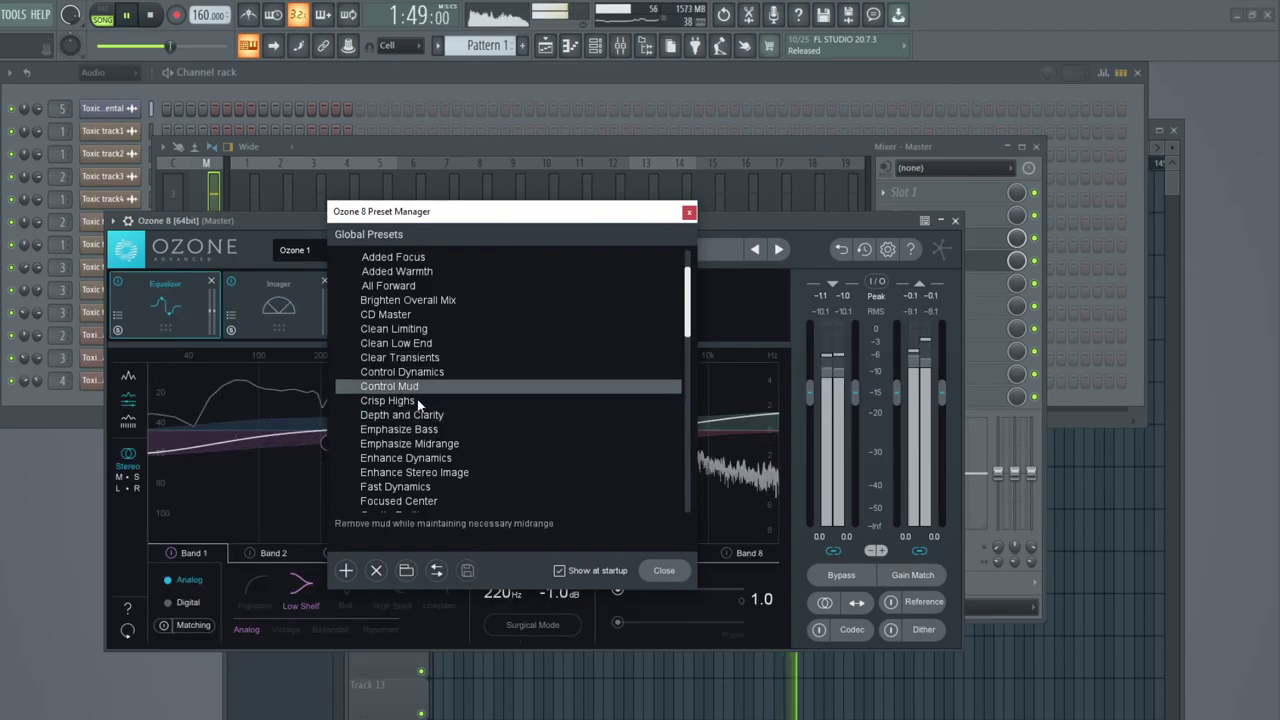
{"action": "left_click", "coordinate": [413, 401]}
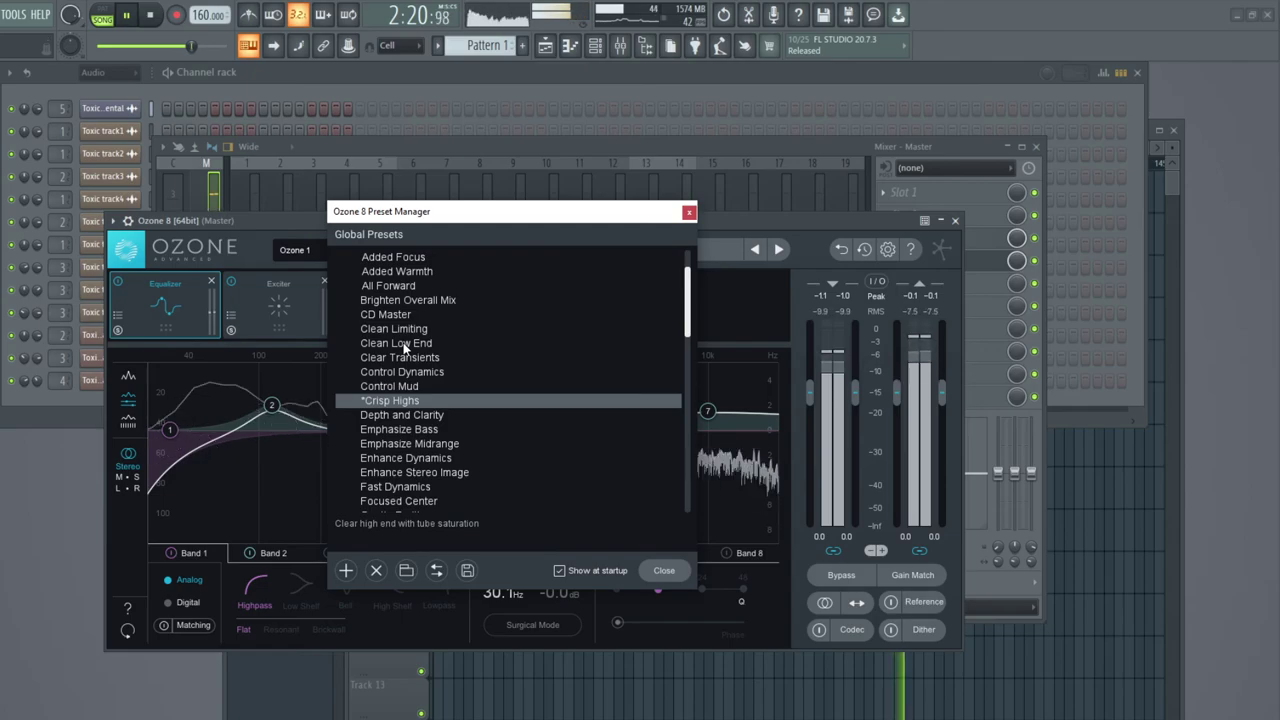
{"action": "left_click", "coordinate": [690, 213]}
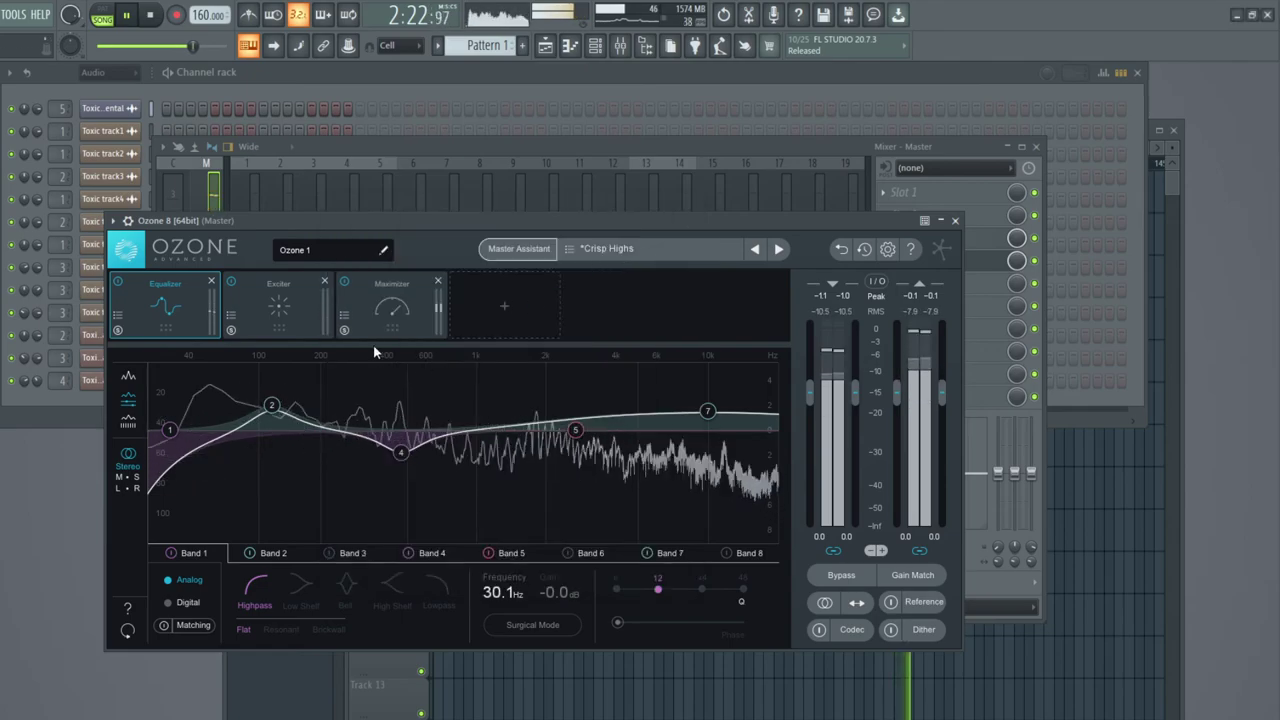
Set the Maximizer's threshold to -3.5 dB and its mode to IRC IV with the Transient option.
{"action": "left_click", "coordinate": [366, 294]}
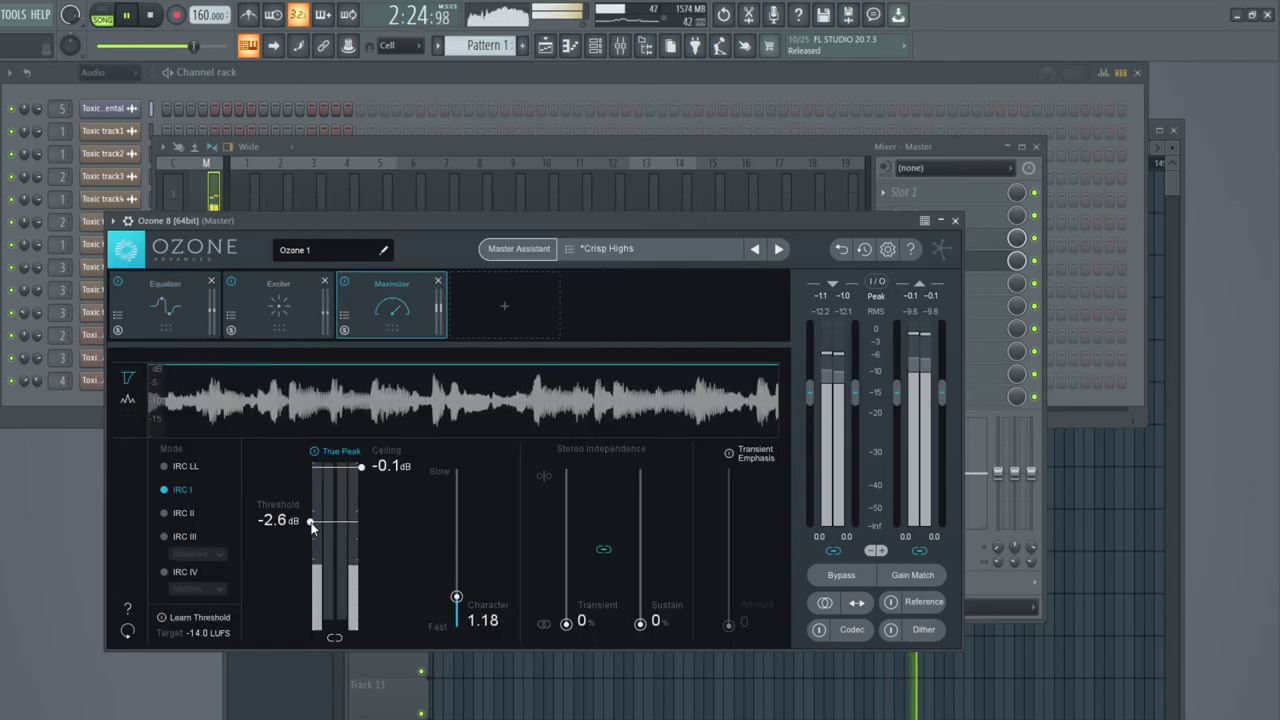
{"action": "left_click_drag", "start_coordinate": [310, 521], "coordinate": [311, 533]}
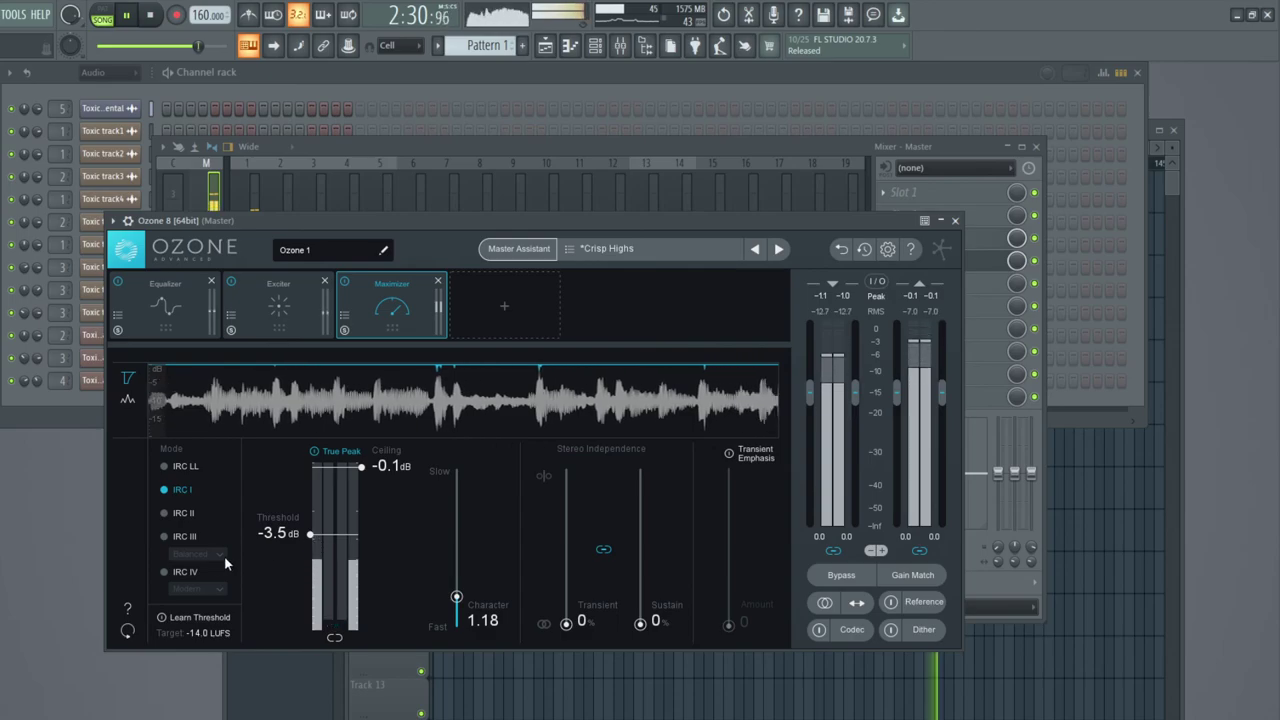
{"action": "left_click", "coordinate": [167, 574]}
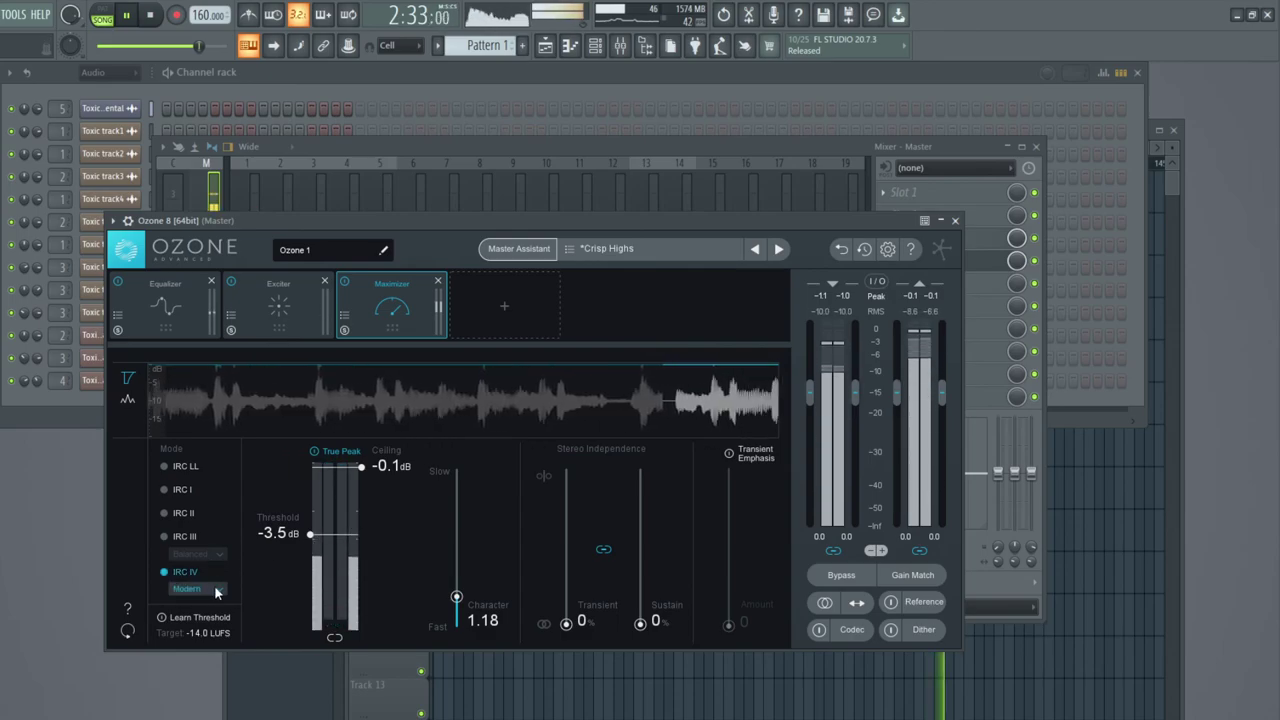
{"action": "left_click", "coordinate": [215, 590]}
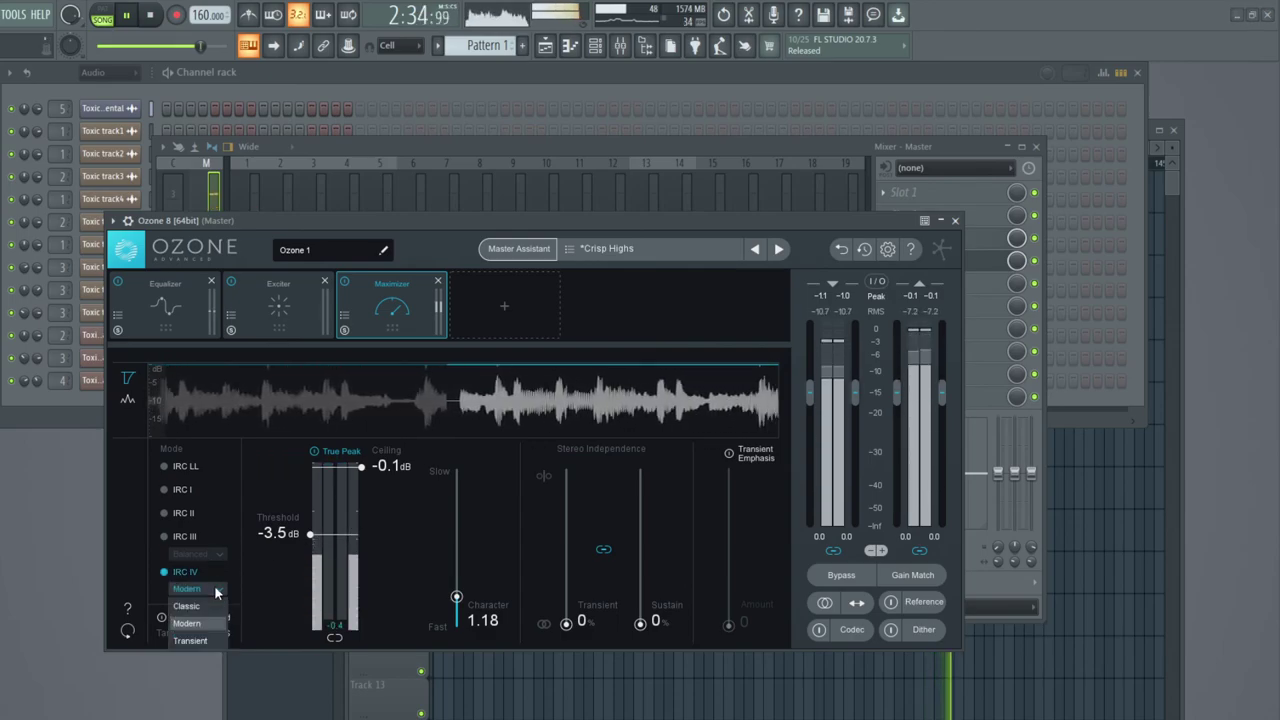
{"action": "left_click", "coordinate": [214, 640]}
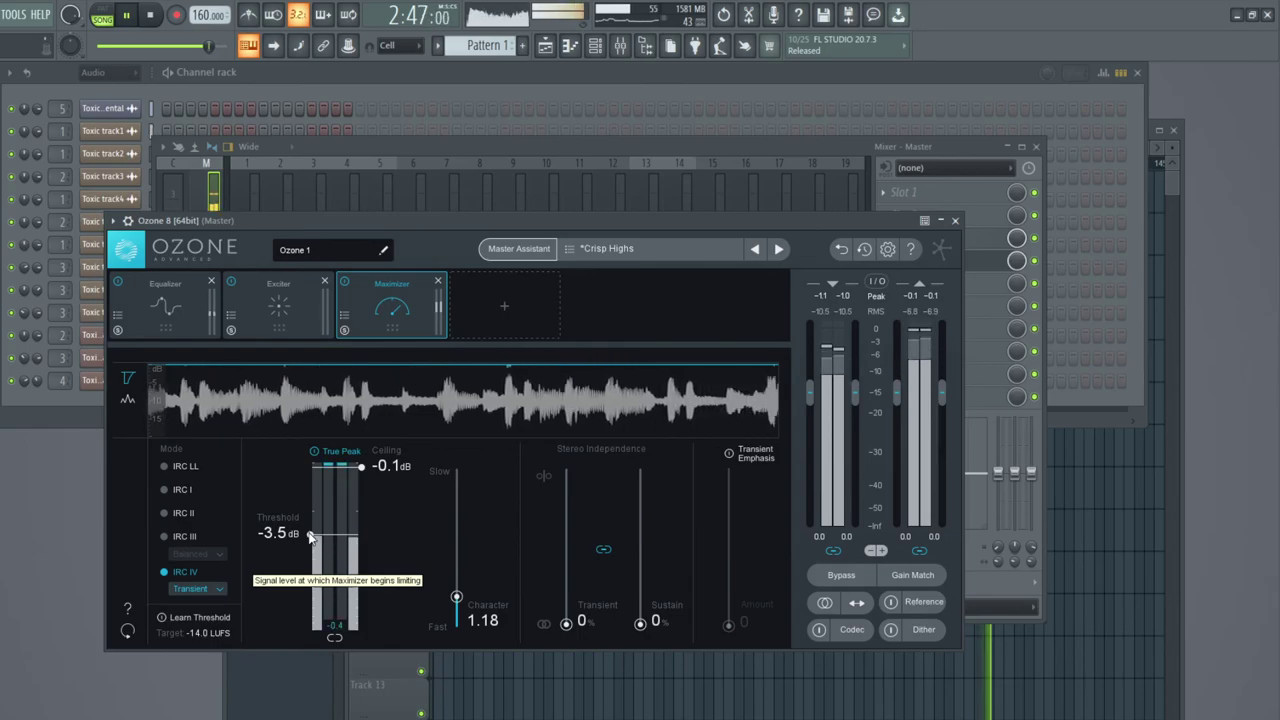
Fine-tune the Maximizer's threshold to -4.5 dB during playback, and close Ozone and the mixer.
{"action": "left_click_drag", "start_coordinate": [309, 536], "coordinate": [310, 565]}
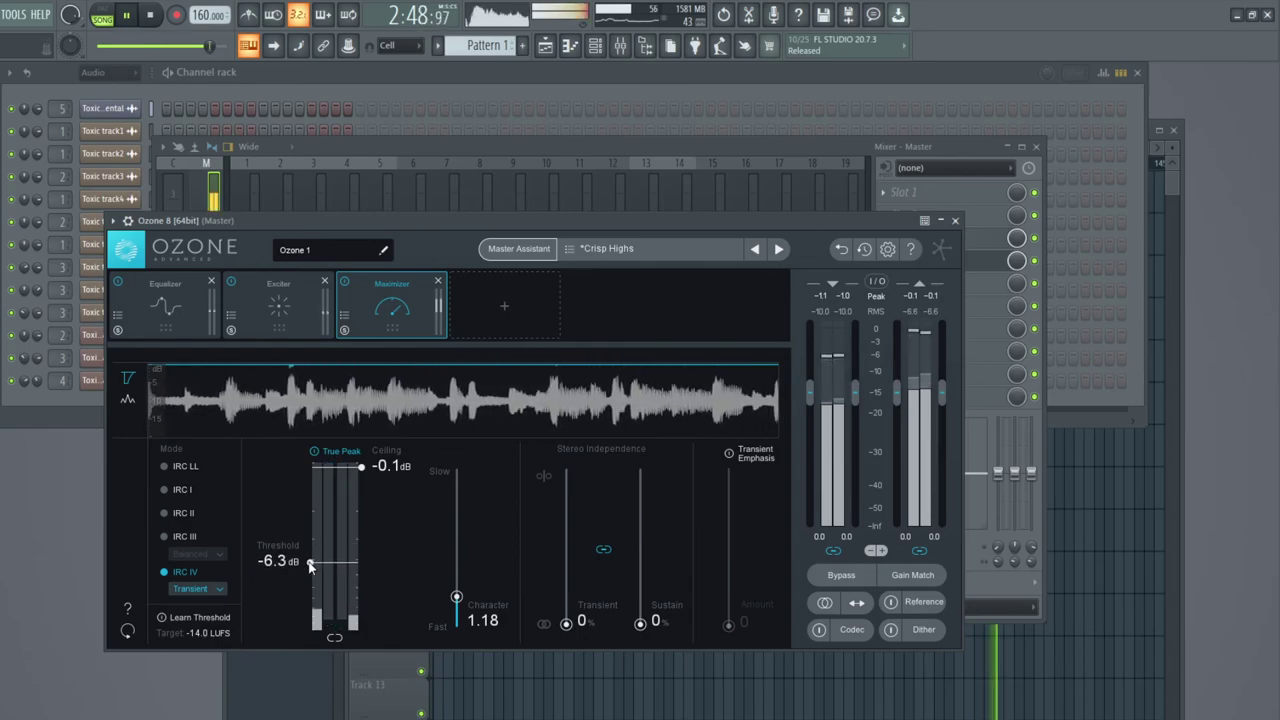
{"action": "left_click_drag", "start_coordinate": [310, 565], "coordinate": [310, 550]}
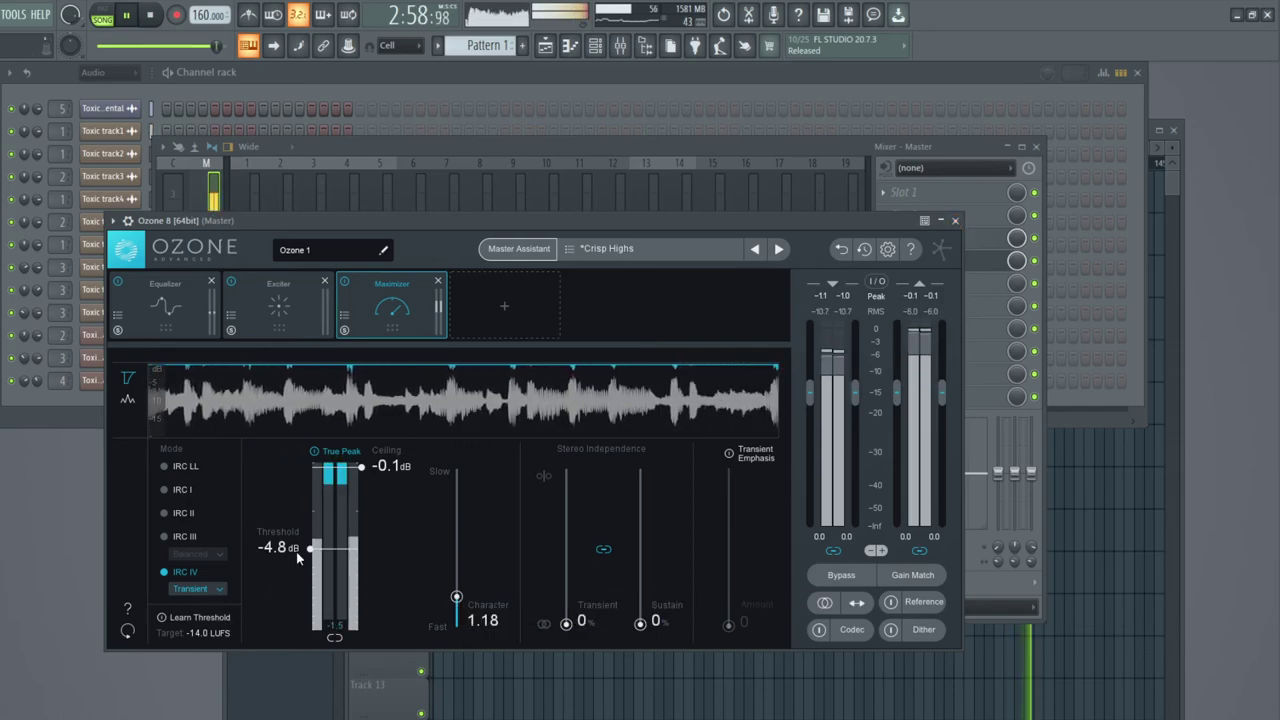
{"action": "left_click_drag", "start_coordinate": [309, 549], "coordinate": [311, 545]}
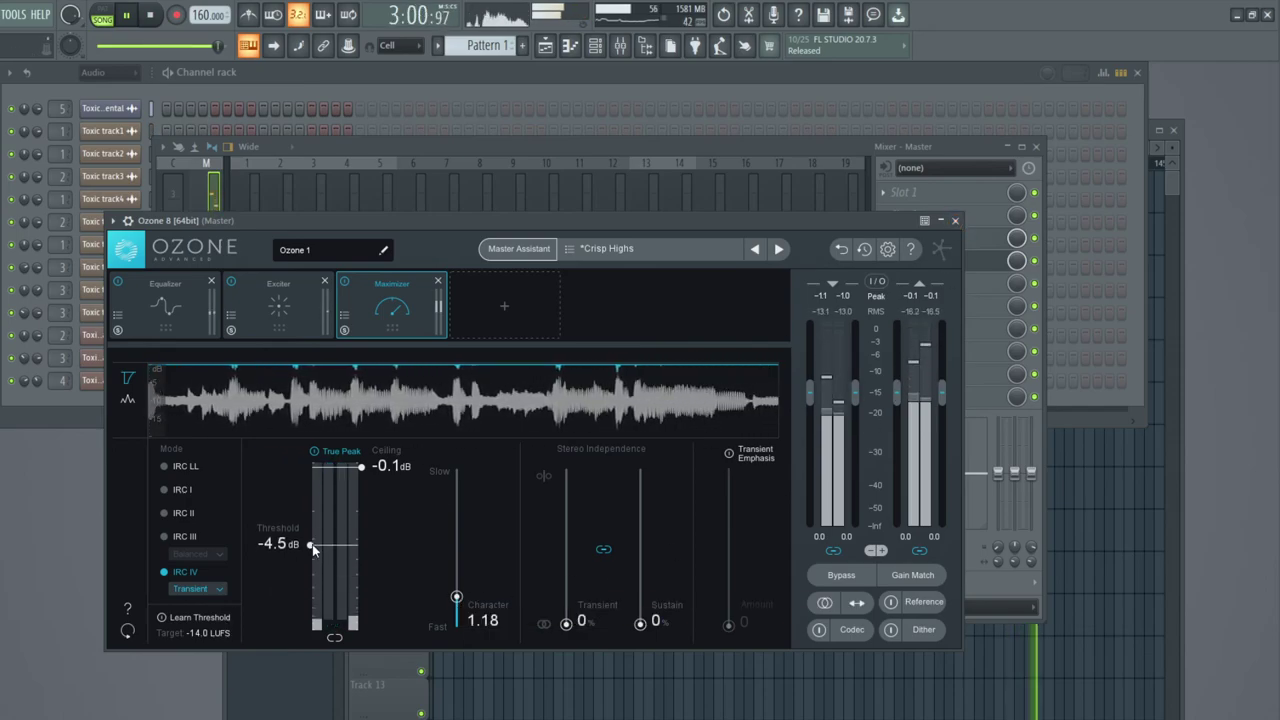
{"action": "left_click", "coordinate": [955, 220]}
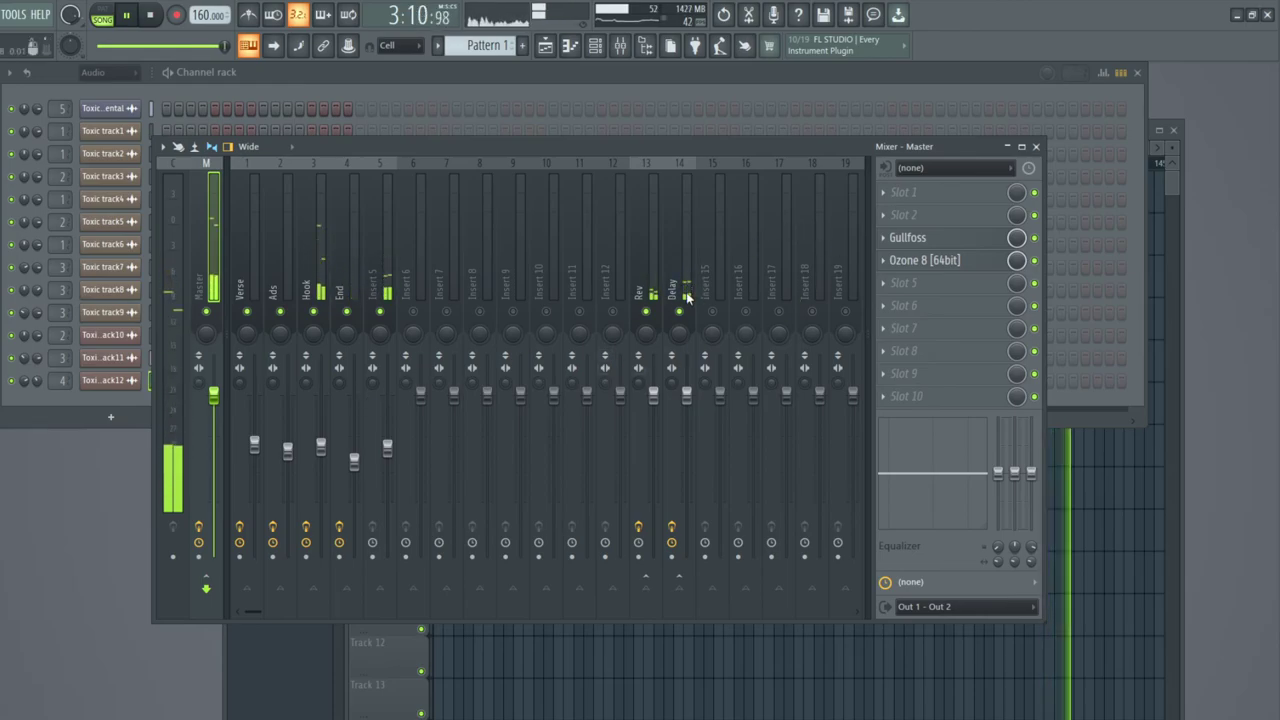
{"action": "left_click", "coordinate": [1035, 146]}
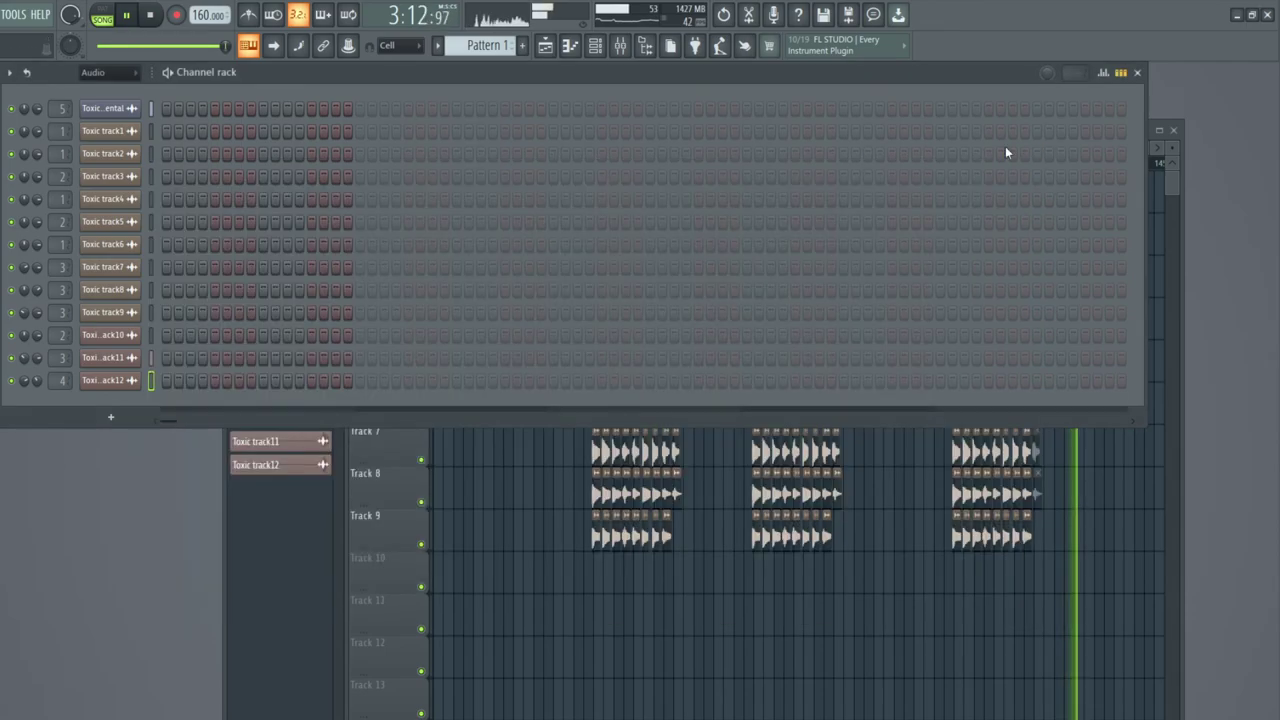
Reopen the mixer, cut the low band of the Ads track's equalizer to -18 dB and tune its frequency.
{"action": "left_click", "coordinate": [226, 526]}
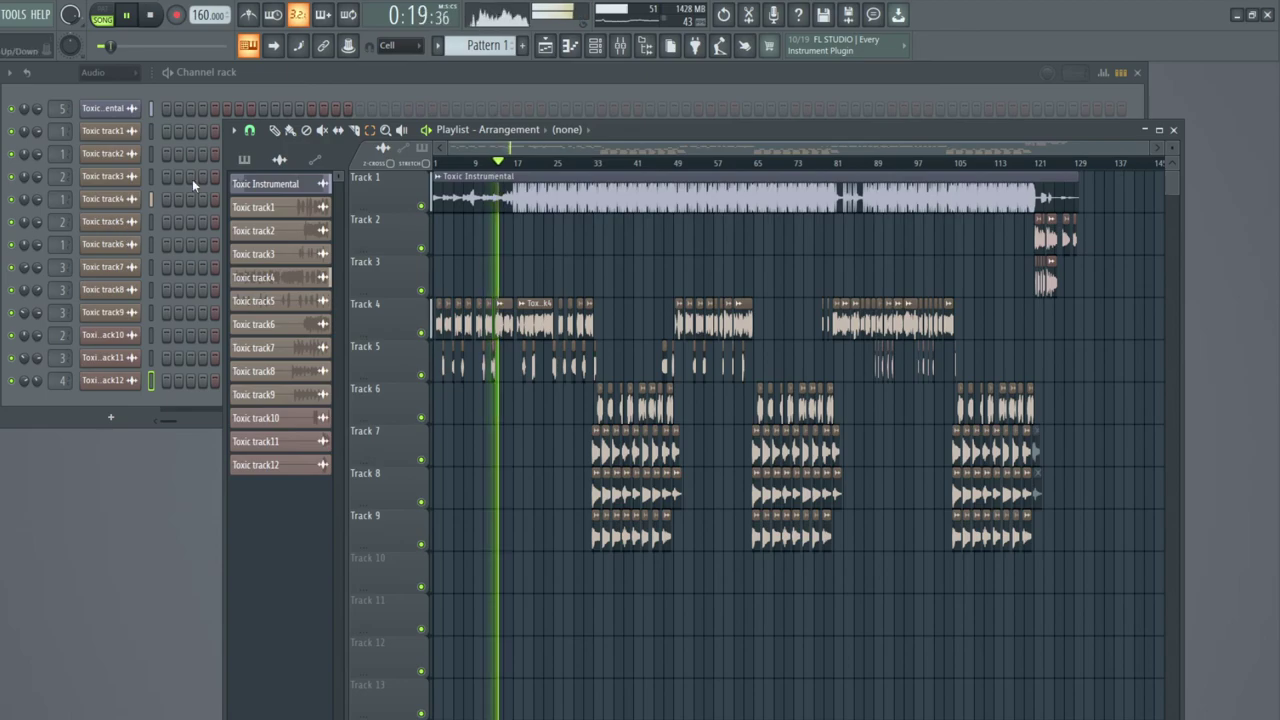
{"action": "left_click", "coordinate": [620, 46]}
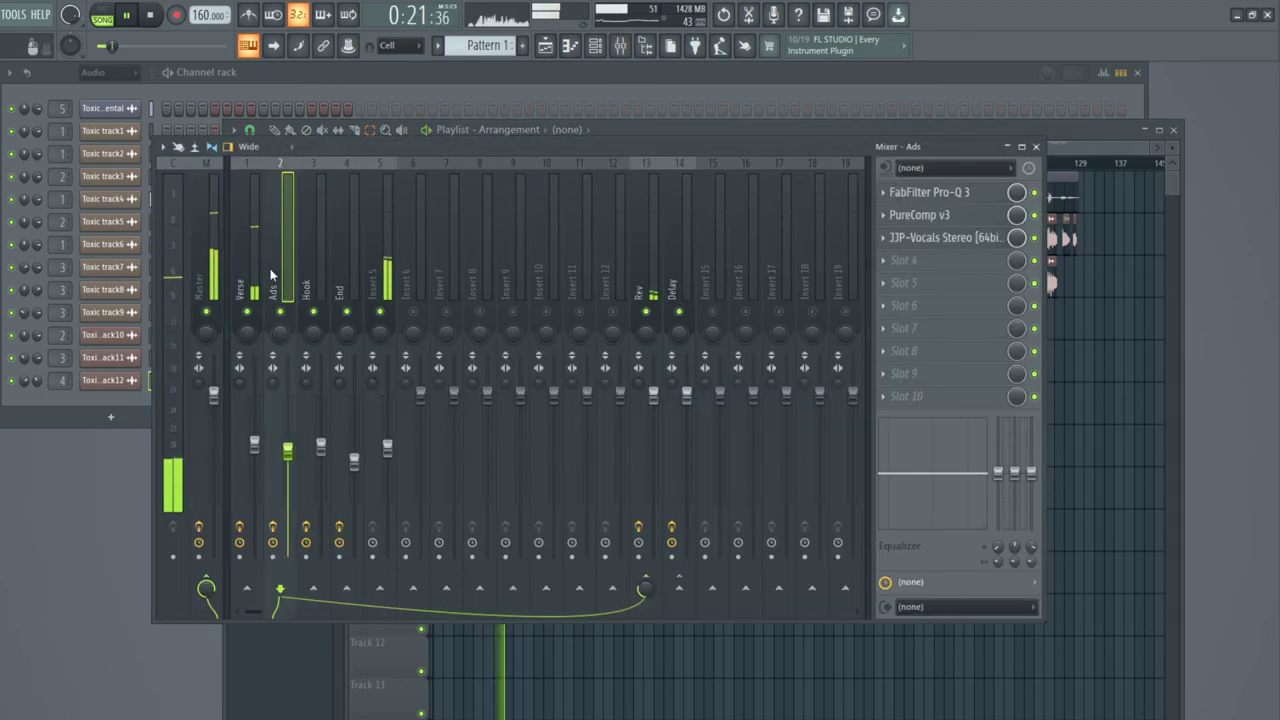
{"action": "left_click_drag", "start_coordinate": [997, 472], "coordinate": [997, 550]}
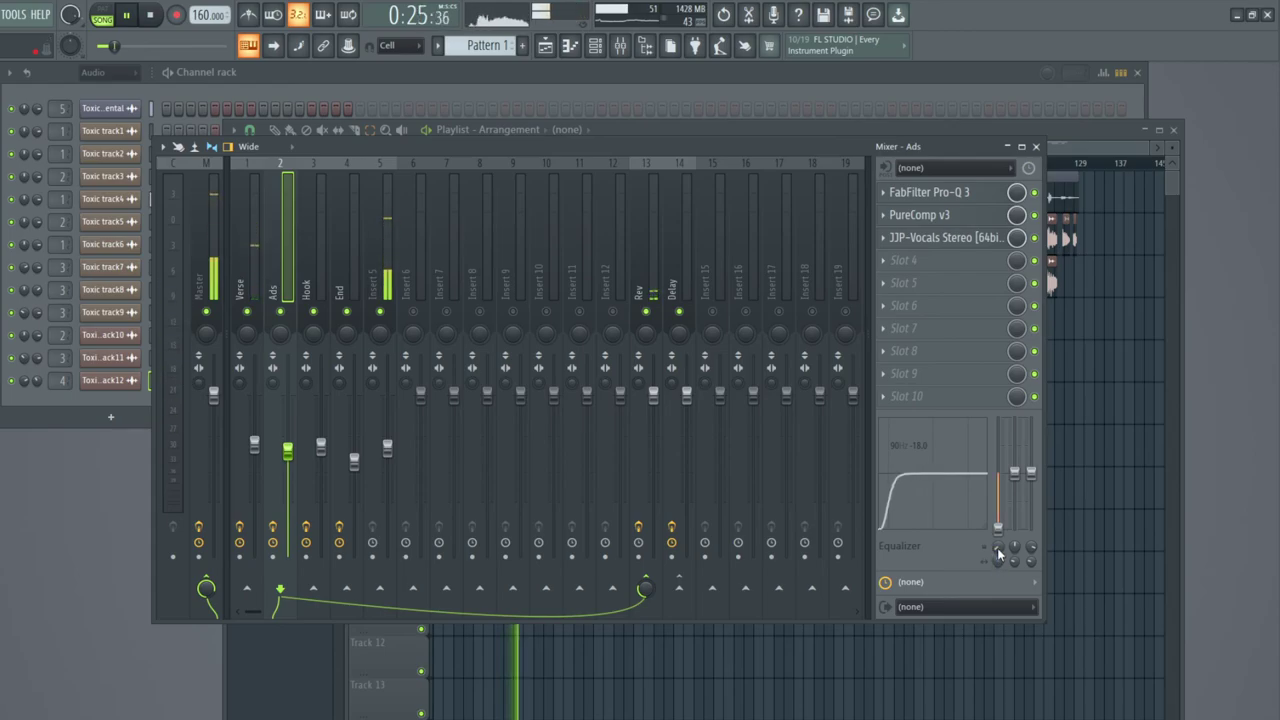
{"action": "left_click_drag", "start_coordinate": [998, 548], "coordinate": [998, 536]}
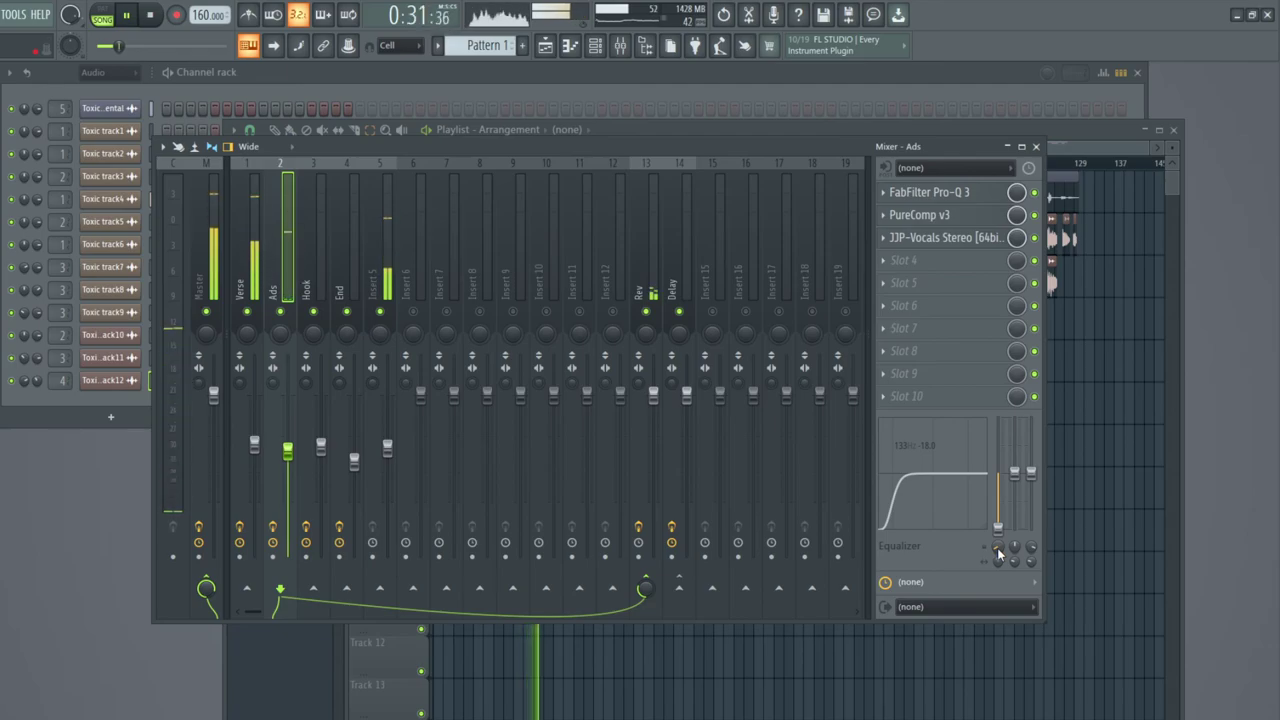
{"action": "left_click_drag", "start_coordinate": [998, 549], "coordinate": [998, 554]}
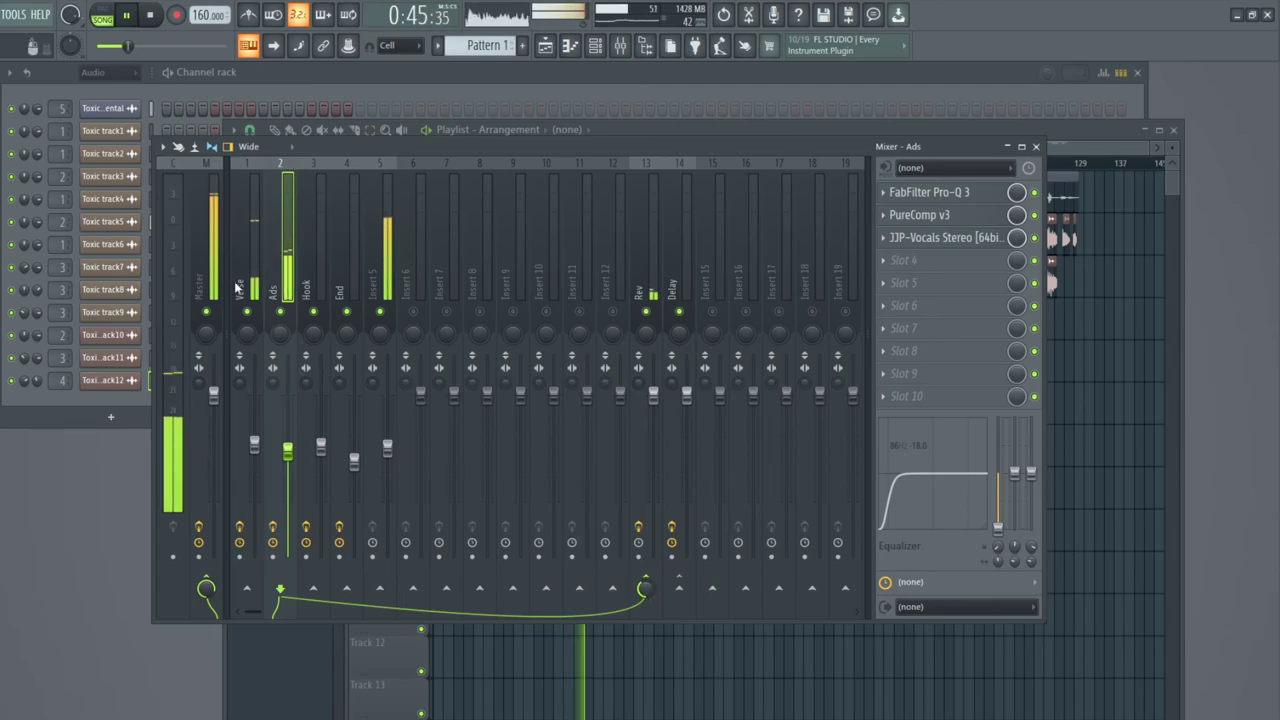
Check the Verse track, and slightly lower the Hook track's level during playback.
{"action": "key", "text": "Left"}
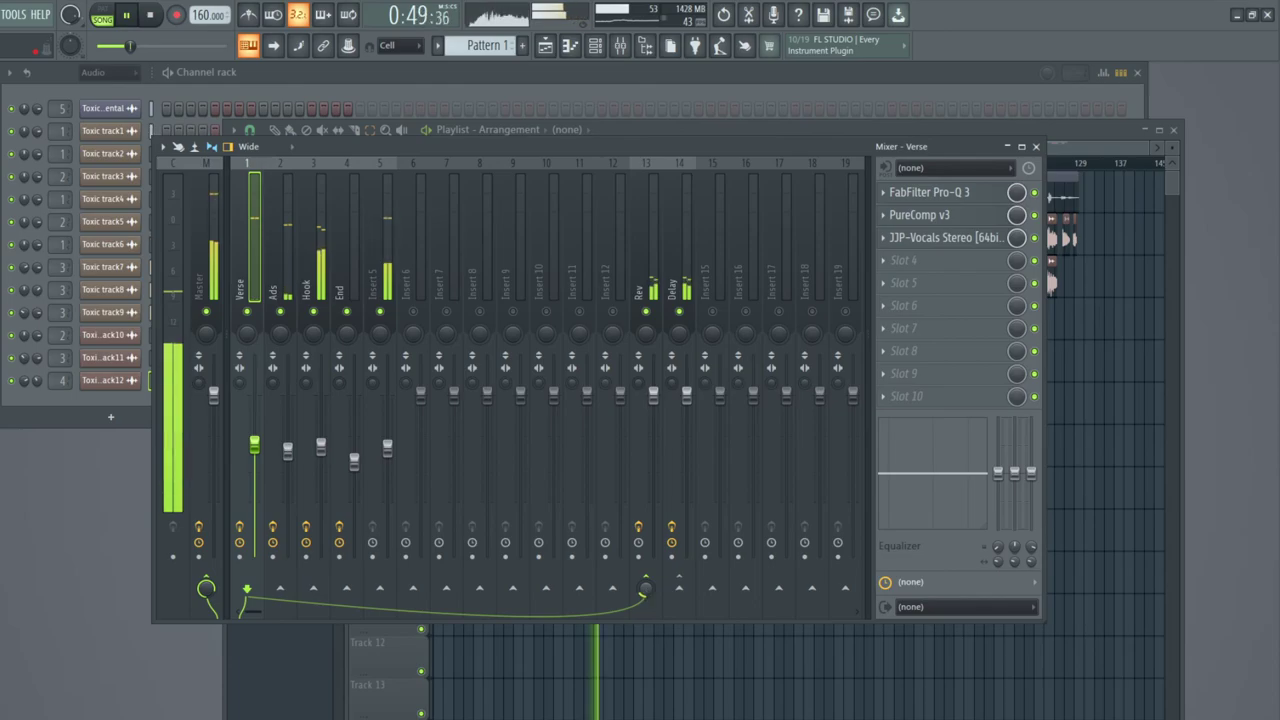
{"action": "left_click", "coordinate": [314, 286]}
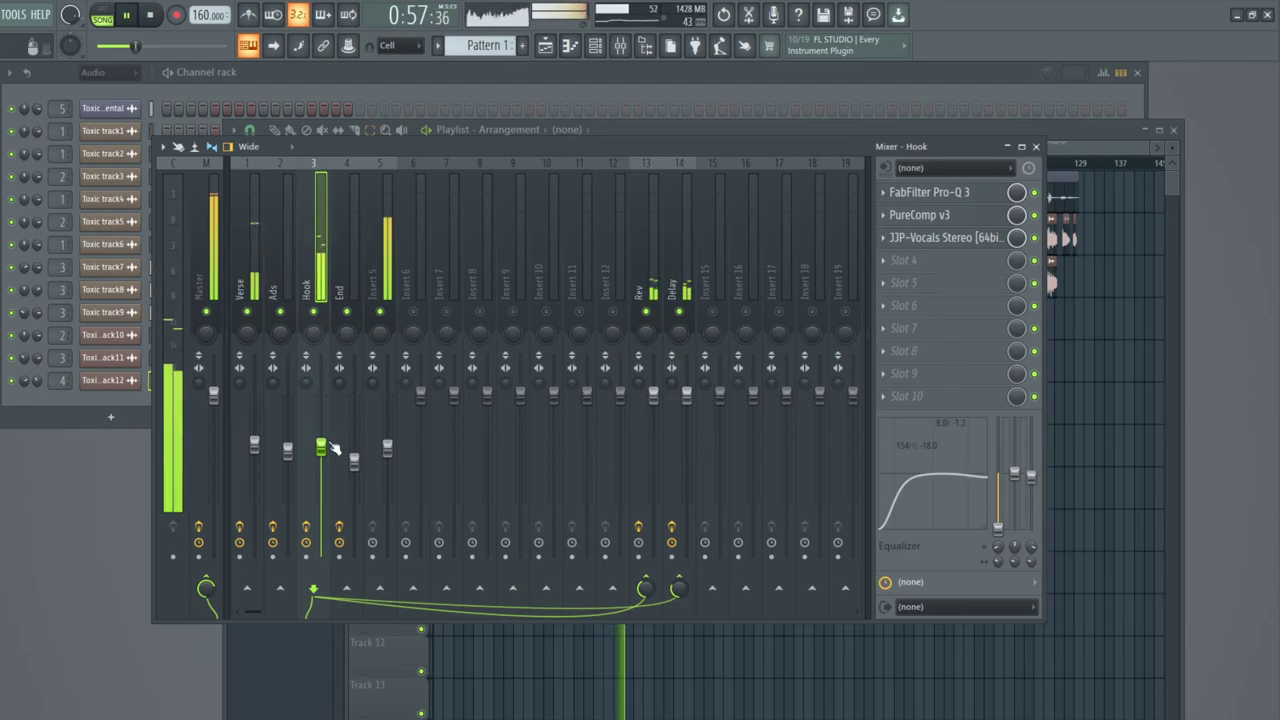
{"action": "left_click_drag", "start_coordinate": [321, 445], "coordinate": [321, 453]}
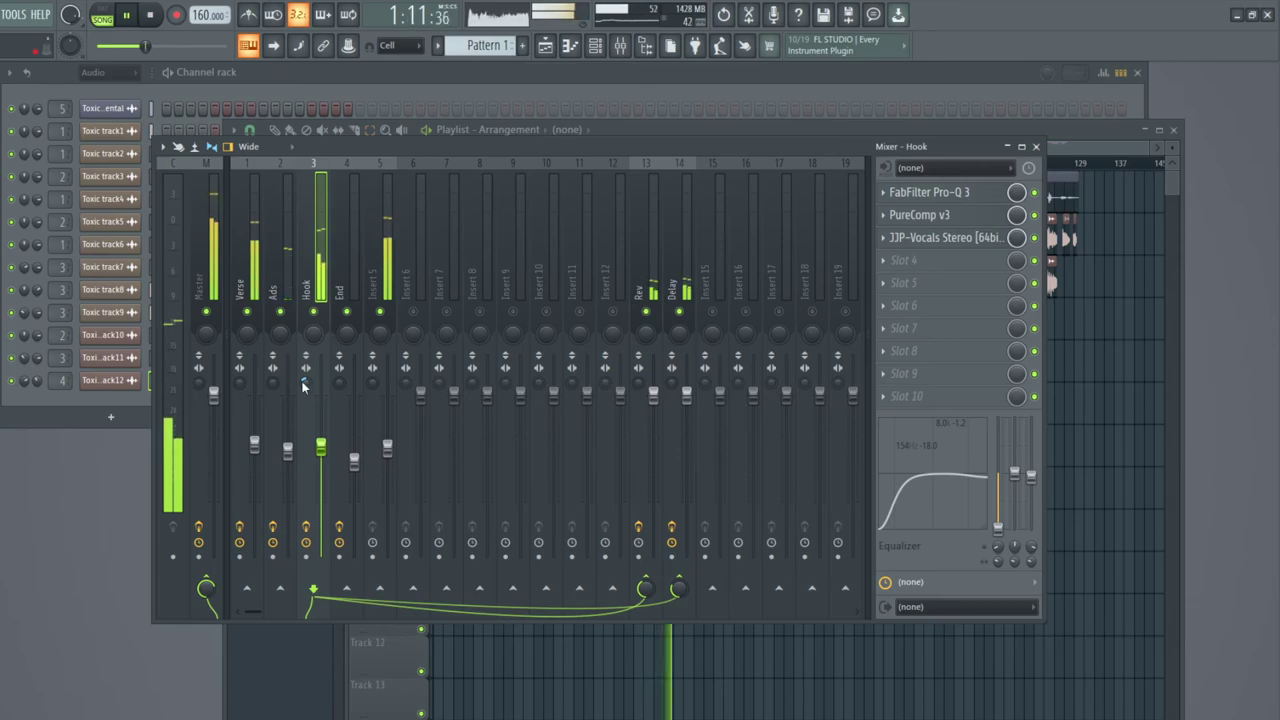
{"action": "left_click", "coordinate": [45, 332]}
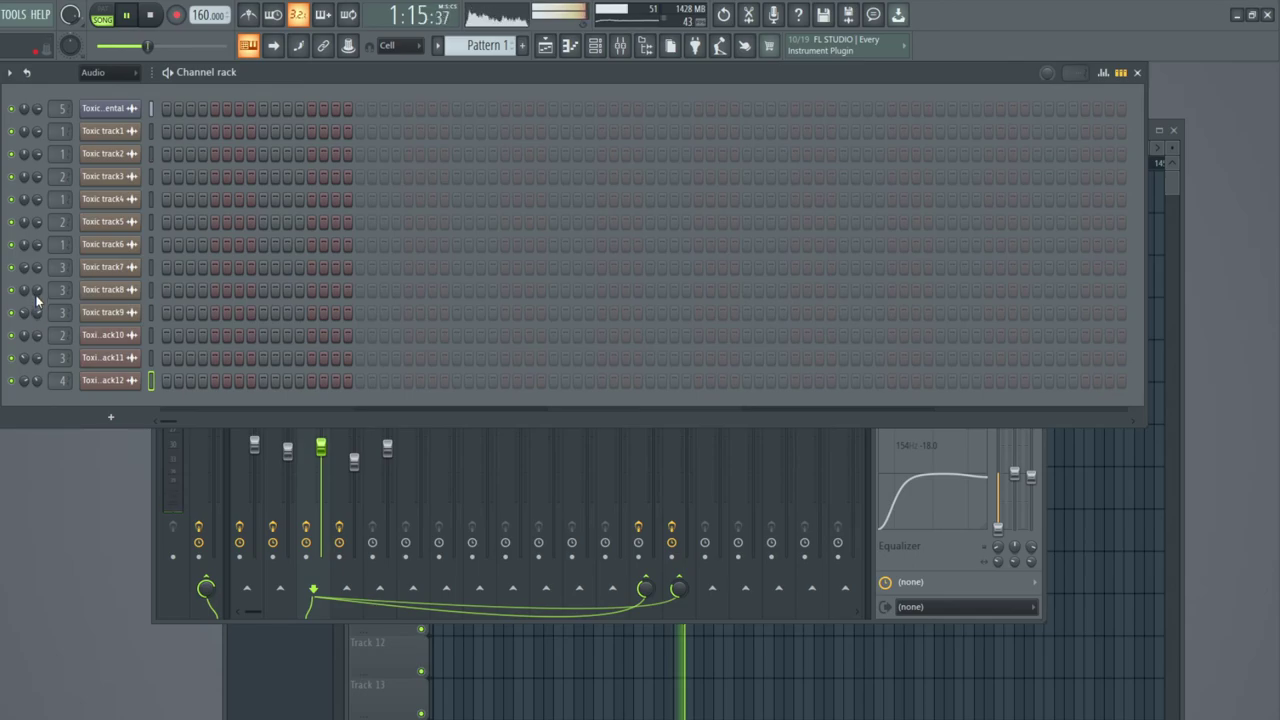
{"action": "left_click", "coordinate": [305, 460]}
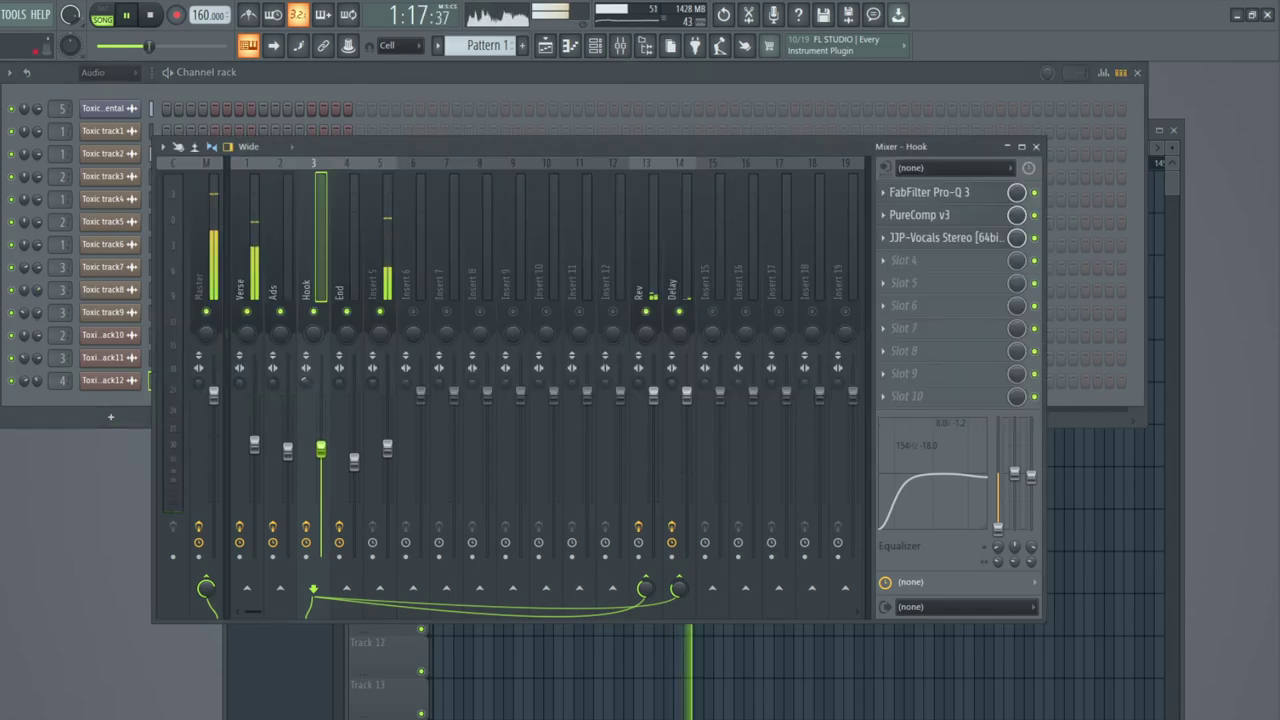
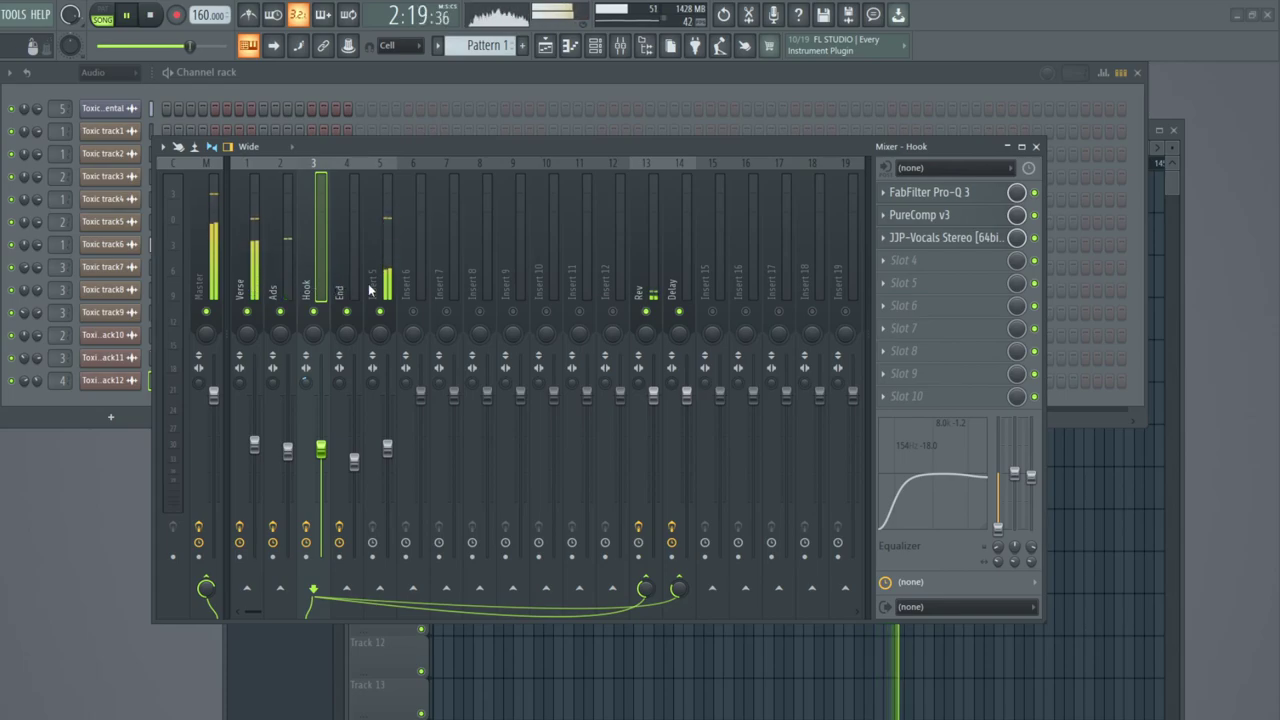
Move the empty Insert 6 track one place left past the instrumental's track, and restart playback from bar 65 in the playlist.
{"action": "left_click", "coordinate": [406, 283]}
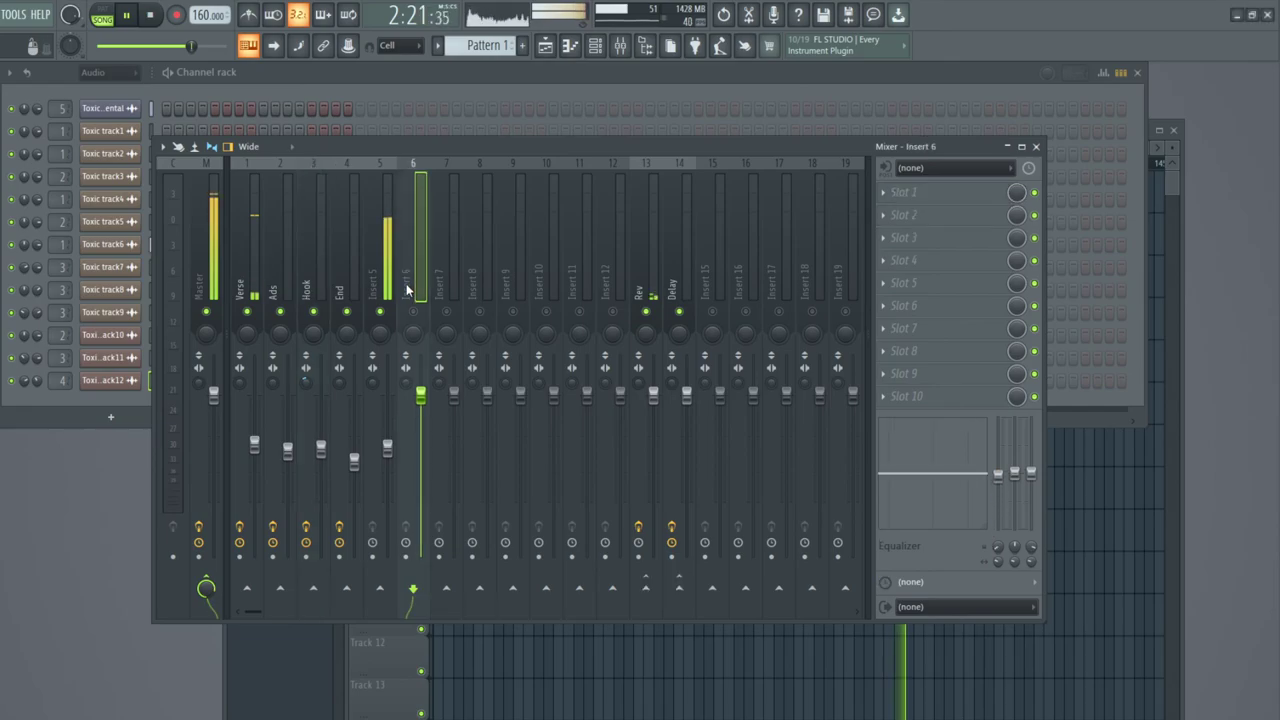
{"action": "key", "text": "alt+Left"}
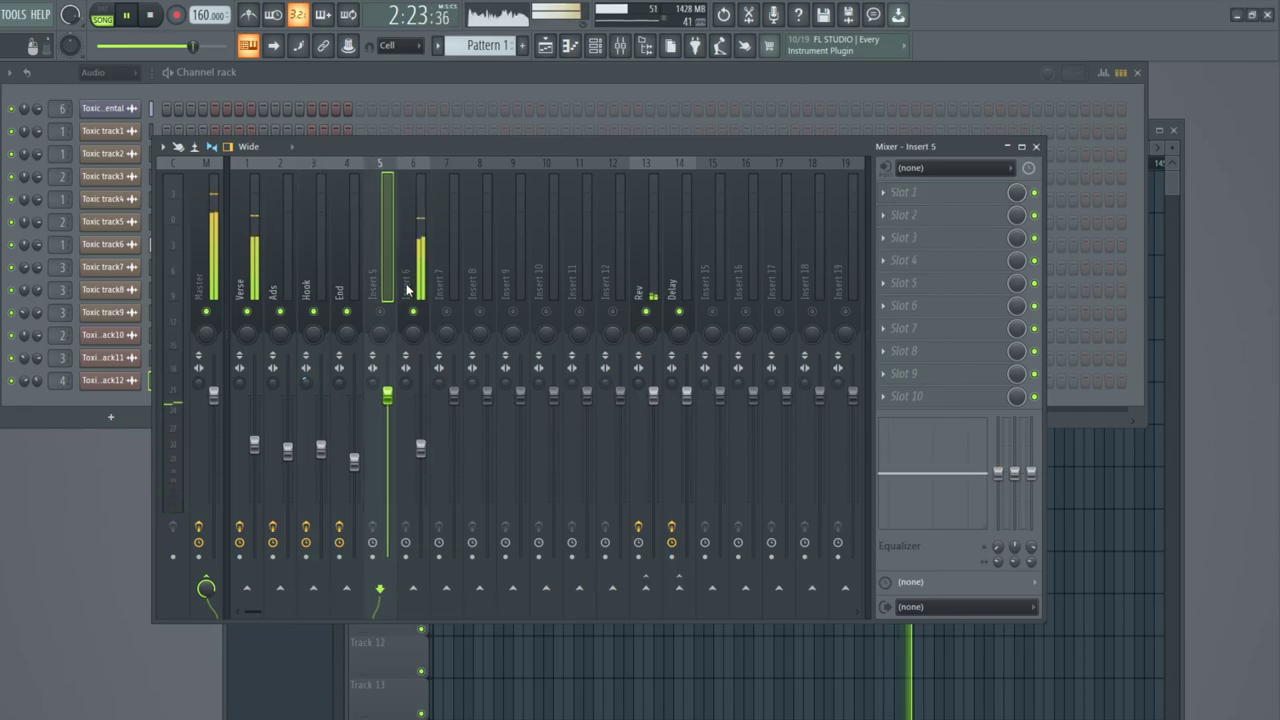
{"action": "left_click", "coordinate": [1180, 291]}
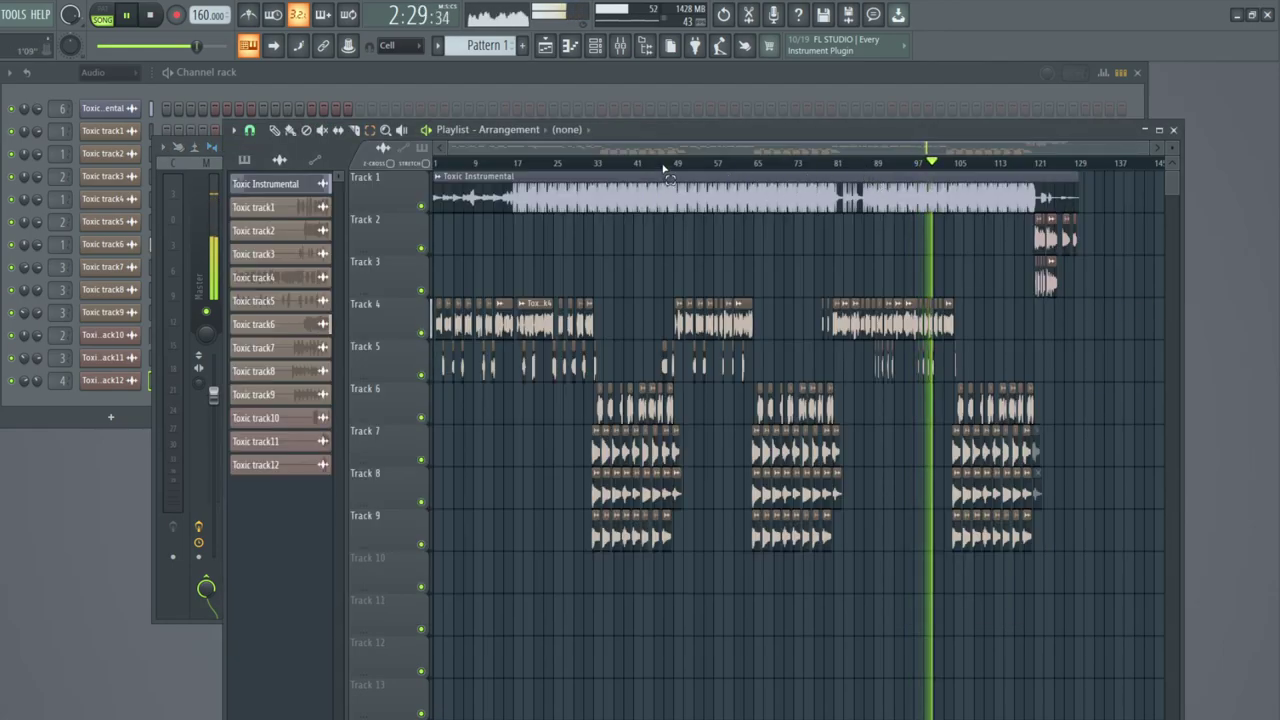
{"action": "left_click", "coordinate": [752, 162]}
{"action": "left_click", "coordinate": [1173, 129]}
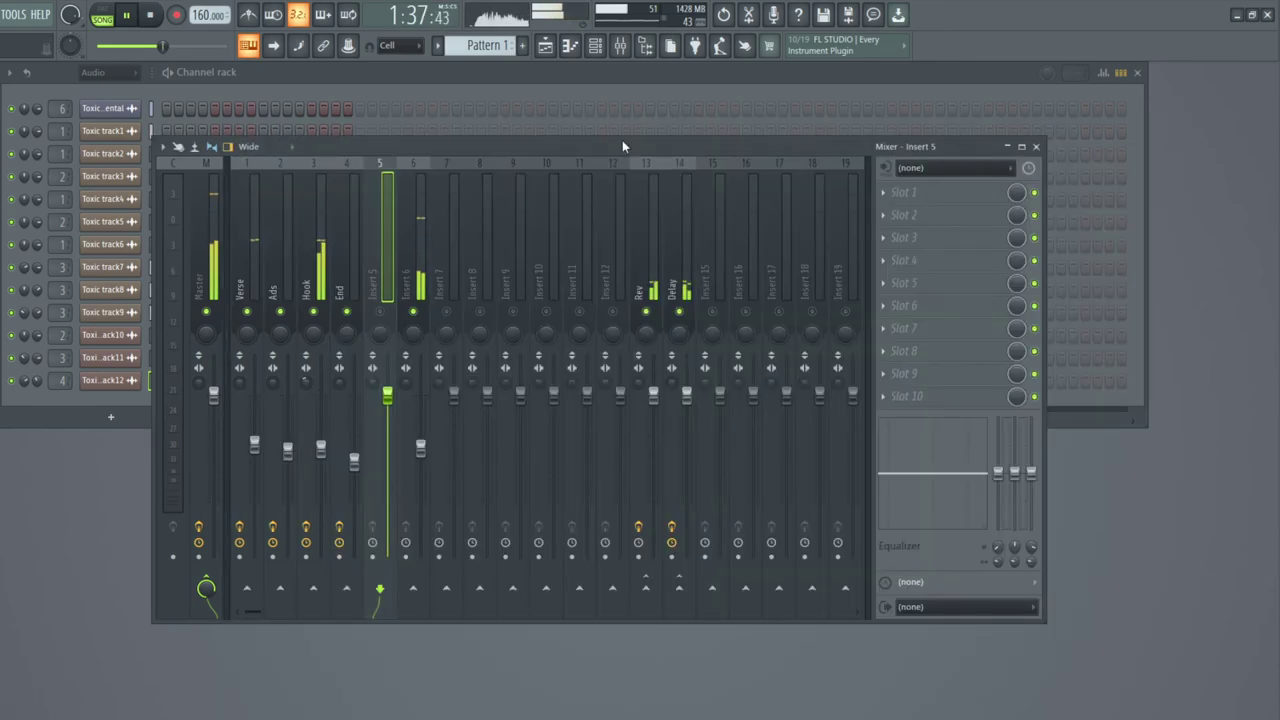
Open the Toxic track1 channel's settings and route it to mixer track 5.
{"action": "left_click", "coordinate": [105, 132]}
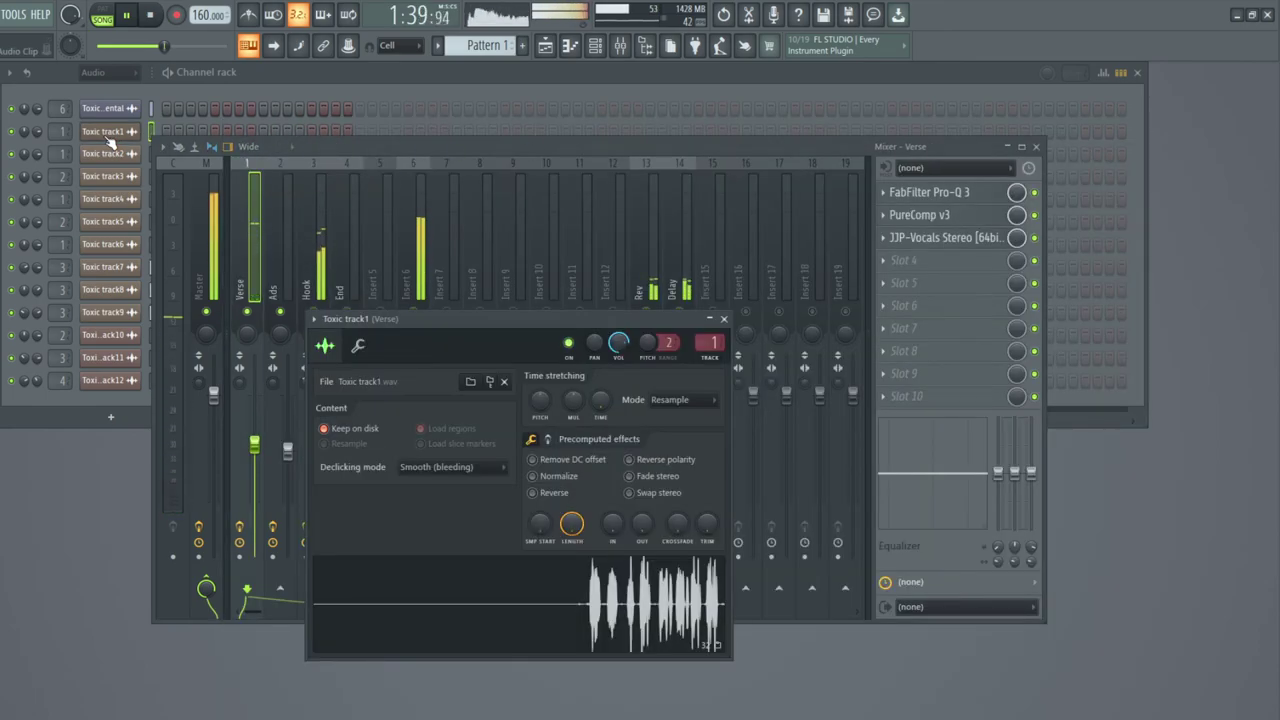
{"action": "left_click_drag", "start_coordinate": [494, 321], "coordinate": [487, 452]}
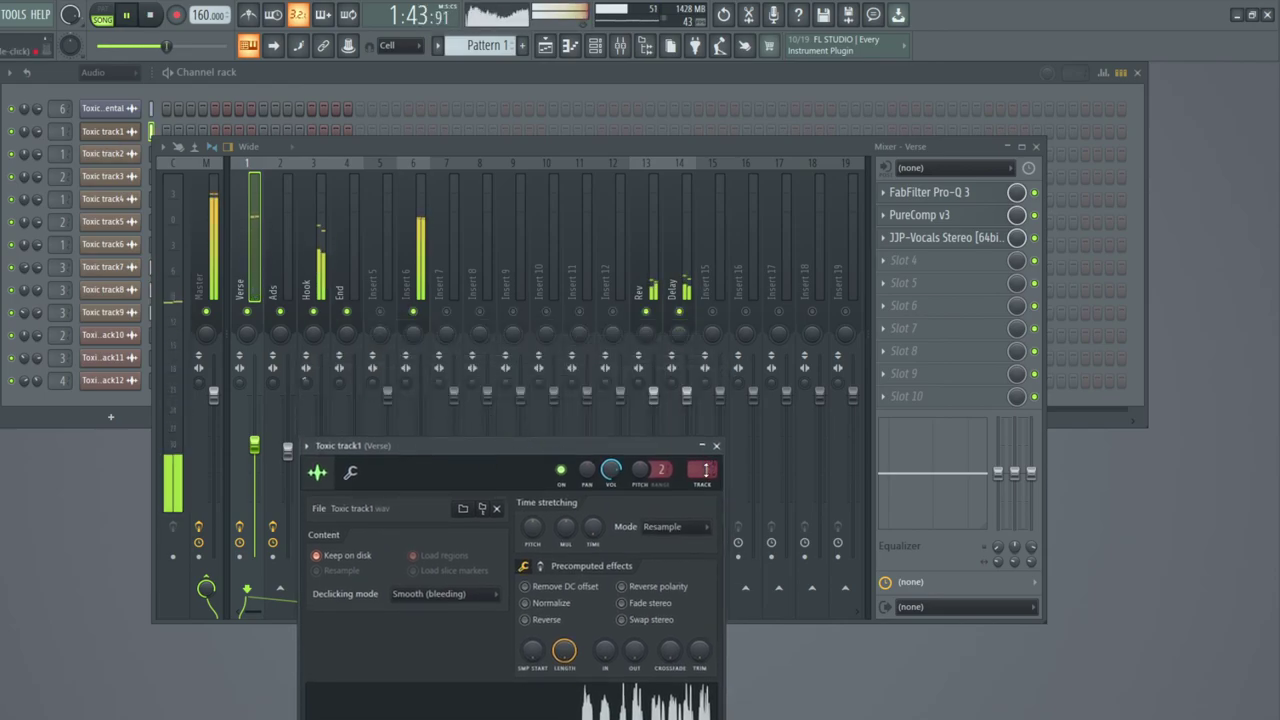
{"action": "scroll", "coordinate": [706, 470], "scroll_direction": "up", "scroll_amount": 4}
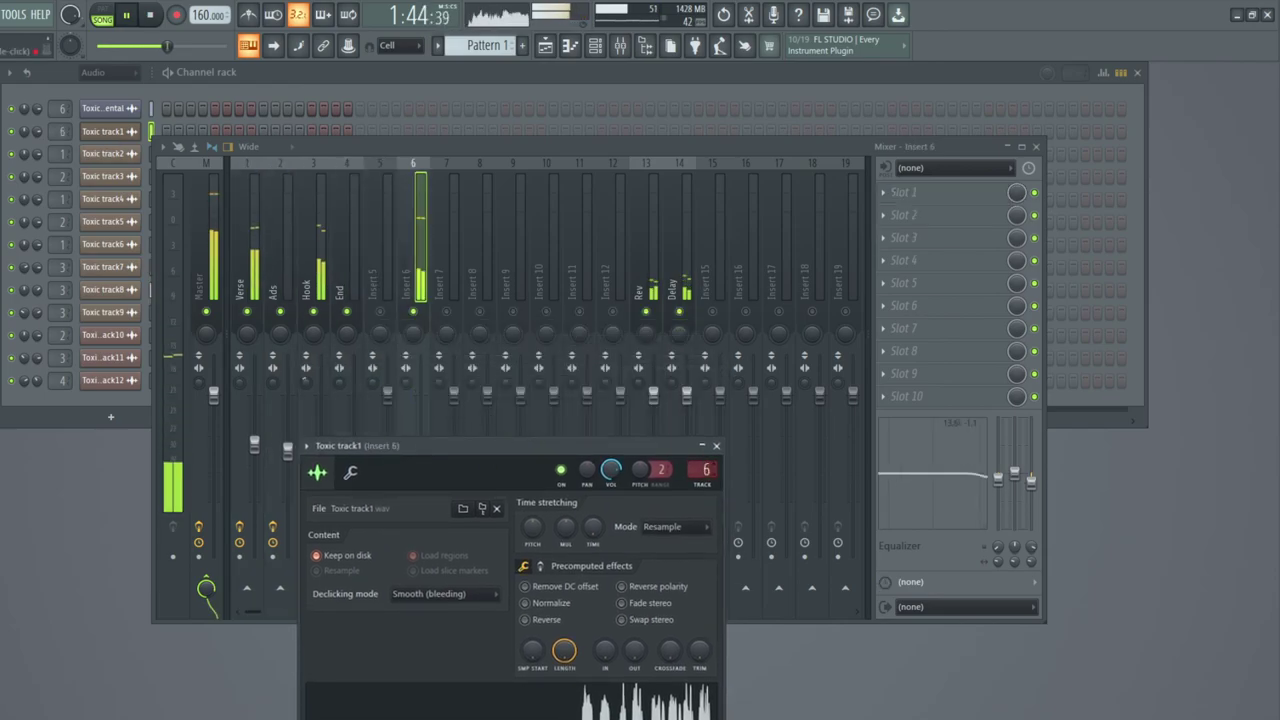
{"action": "left_click", "coordinate": [716, 445]}
Stop playback and copy the Verse track's mixer state onto Insert 5.
{"action": "left_click", "coordinate": [247, 264]}
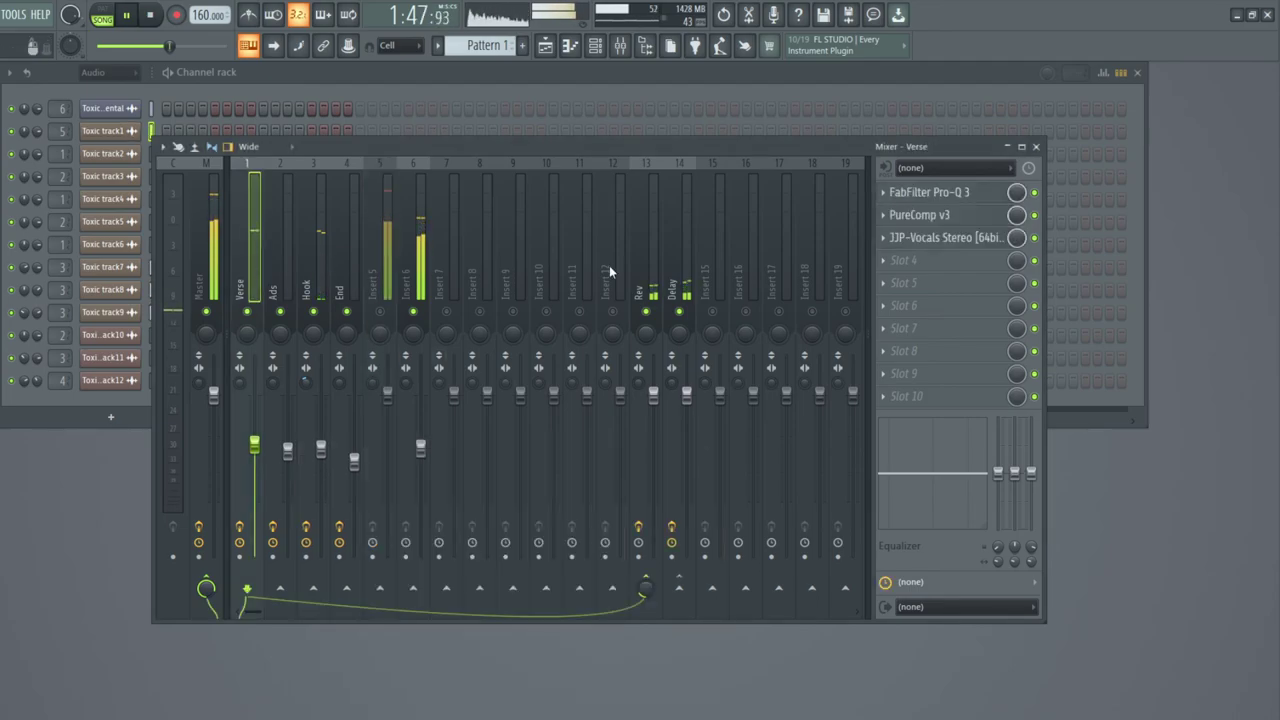
{"action": "left_click", "coordinate": [163, 147]}
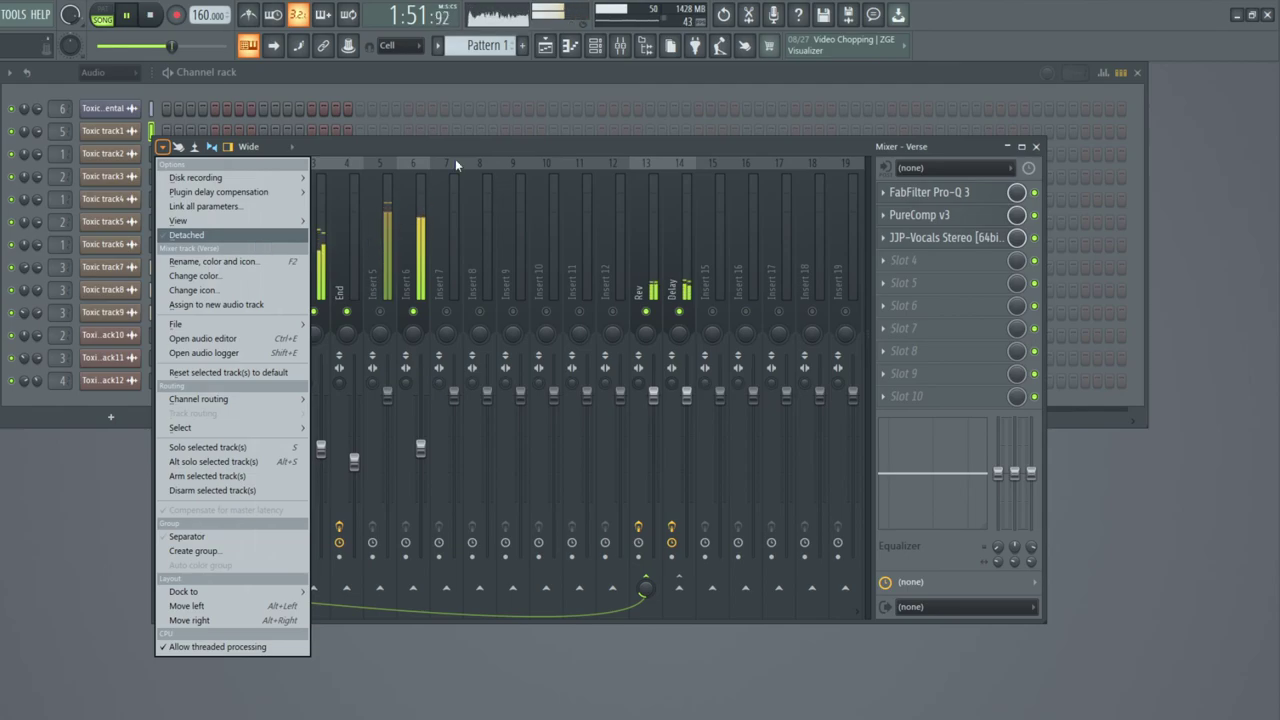
{"action": "left_click", "coordinate": [476, 145]}
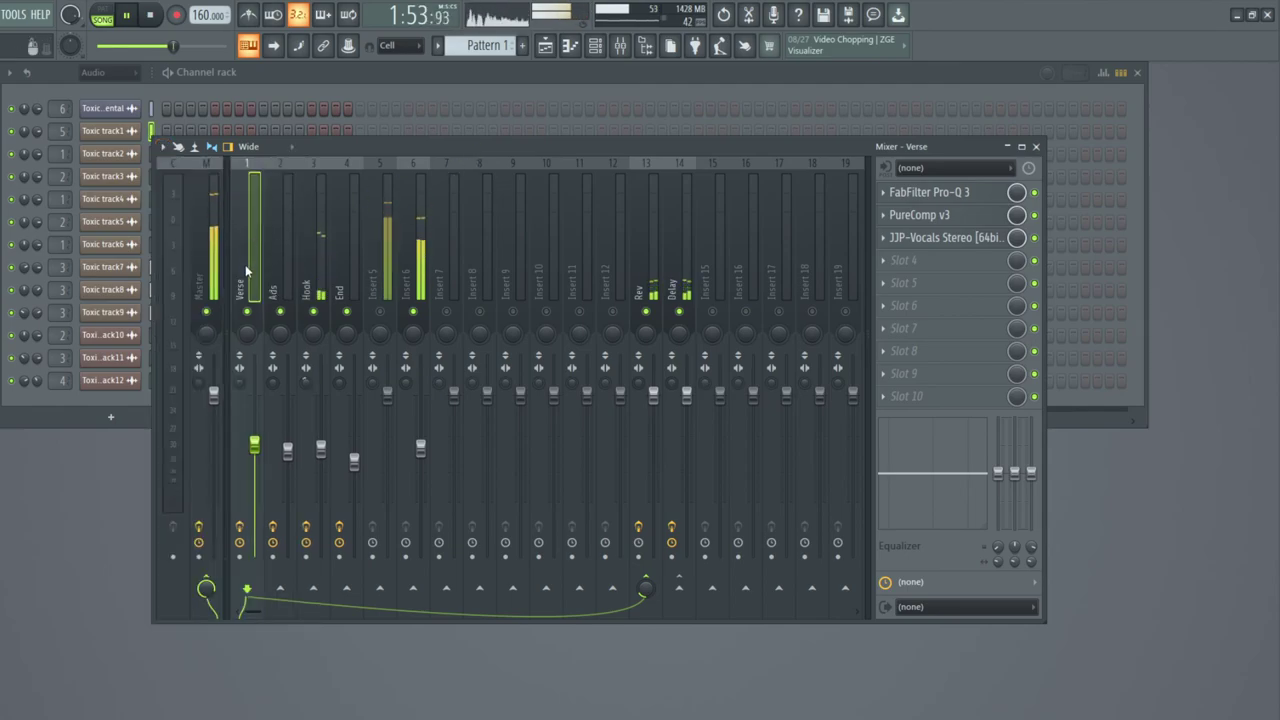
{"action": "key", "text": "space"}
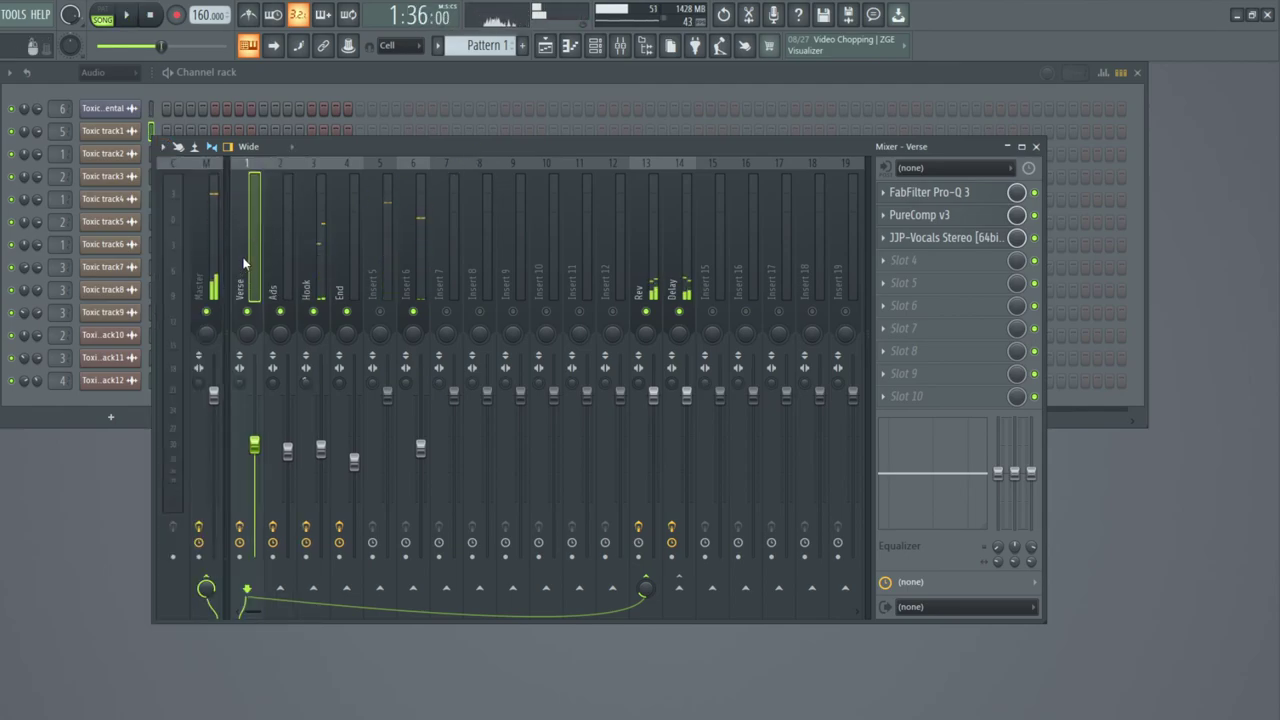
{"action": "right_click", "coordinate": [245, 262]}
{"action": "mouse_move", "coordinate": [336, 238]}
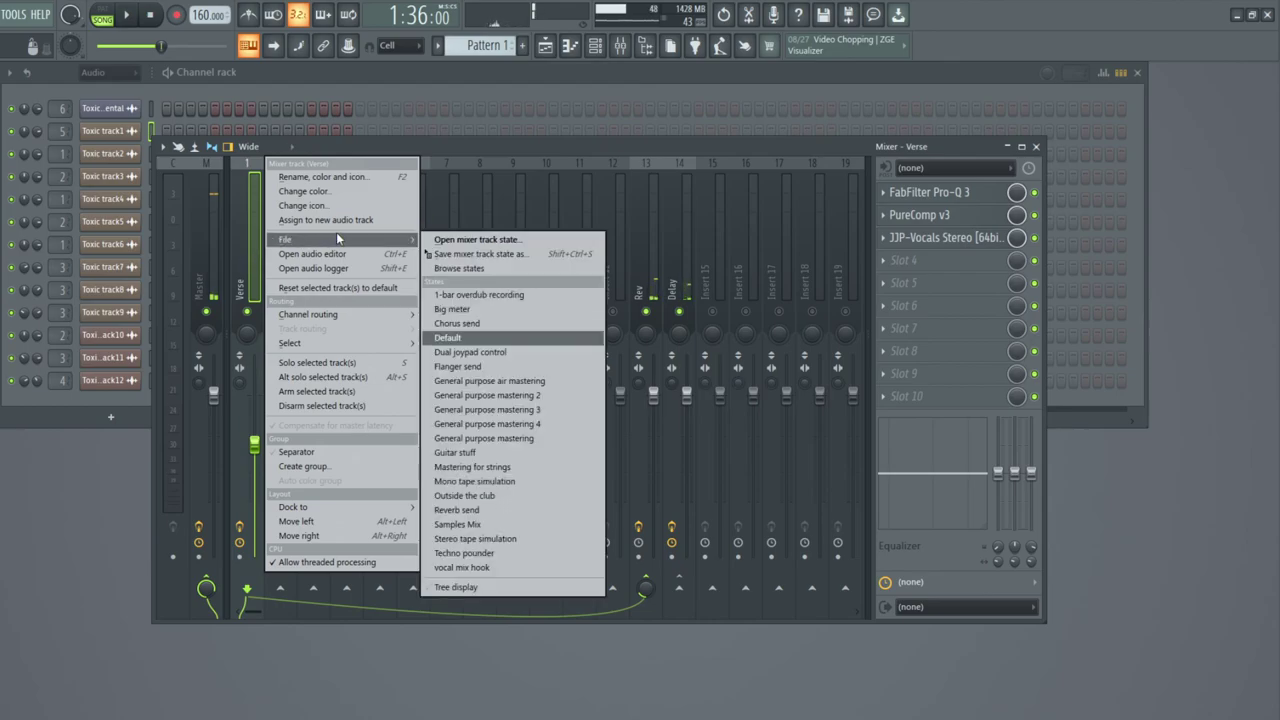
{"action": "left_click", "coordinate": [488, 251]}
{"action": "left_click", "coordinate": [371, 280]}
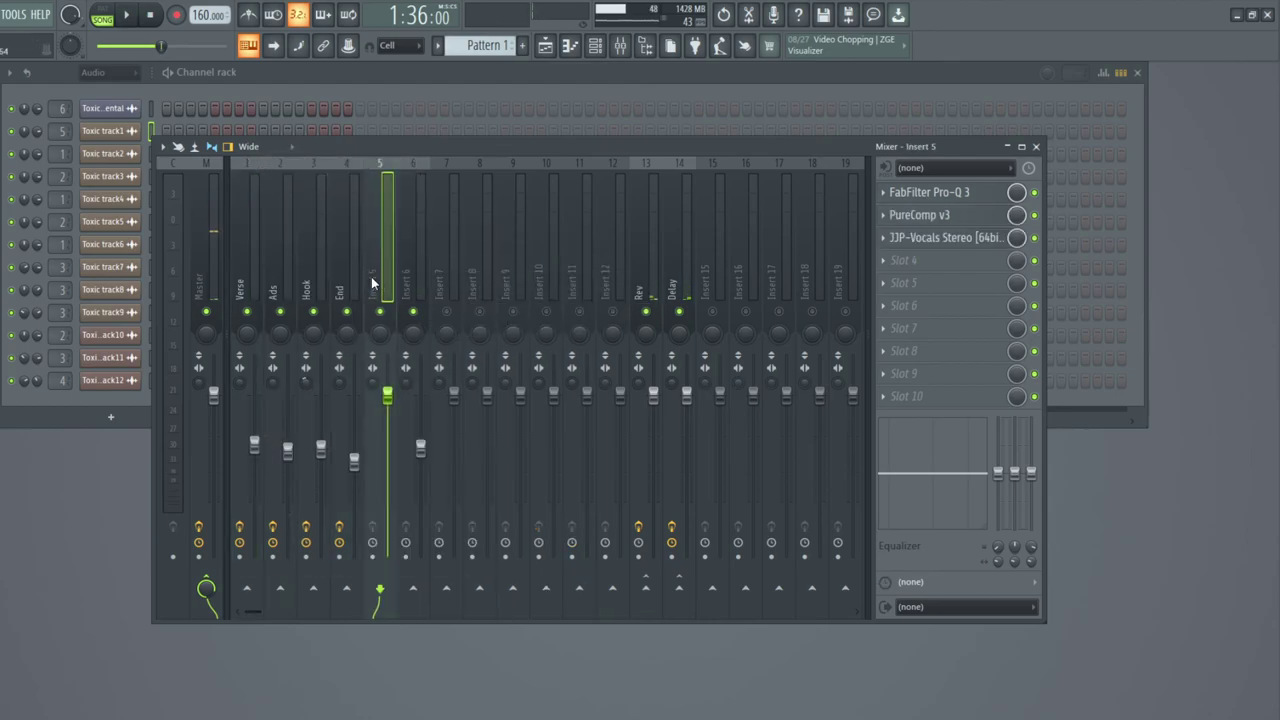
Rename the copied Verse track as Hook dry, and send it to the Rev track.
{"action": "right_click", "coordinate": [378, 287]}
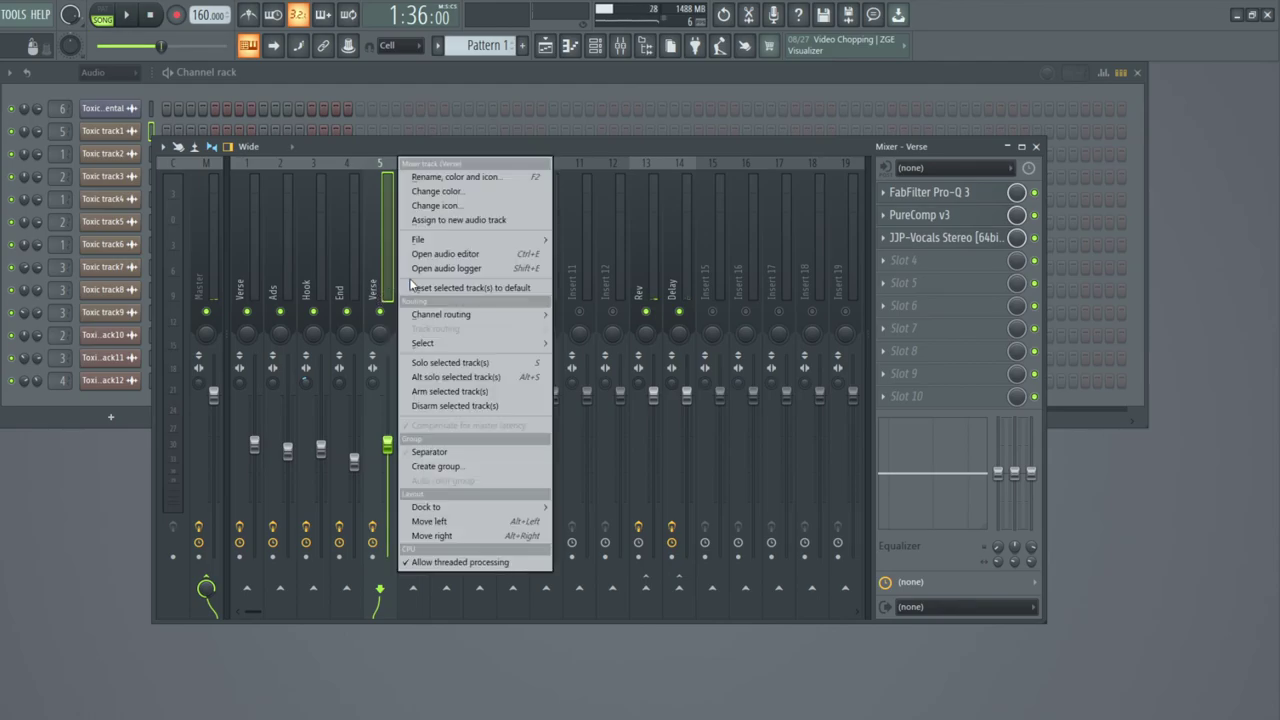
{"action": "mouse_move", "coordinate": [435, 245]}
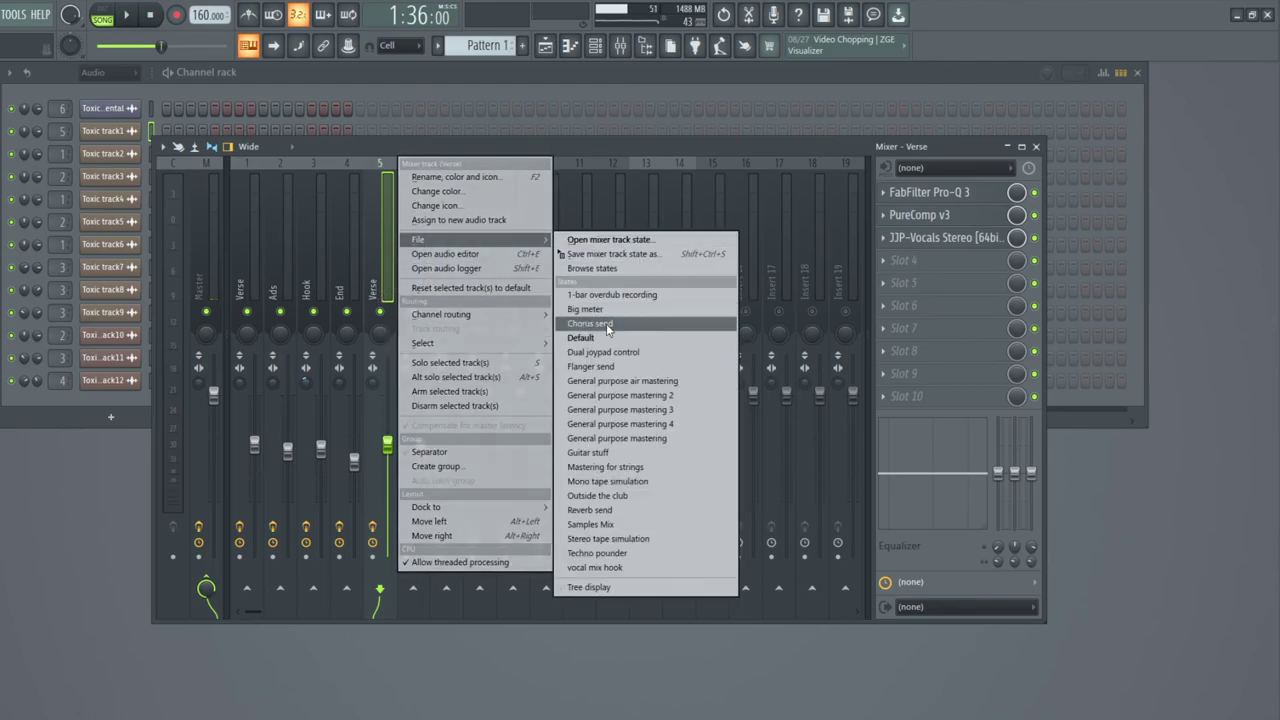
{"action": "left_click", "coordinate": [451, 177]}
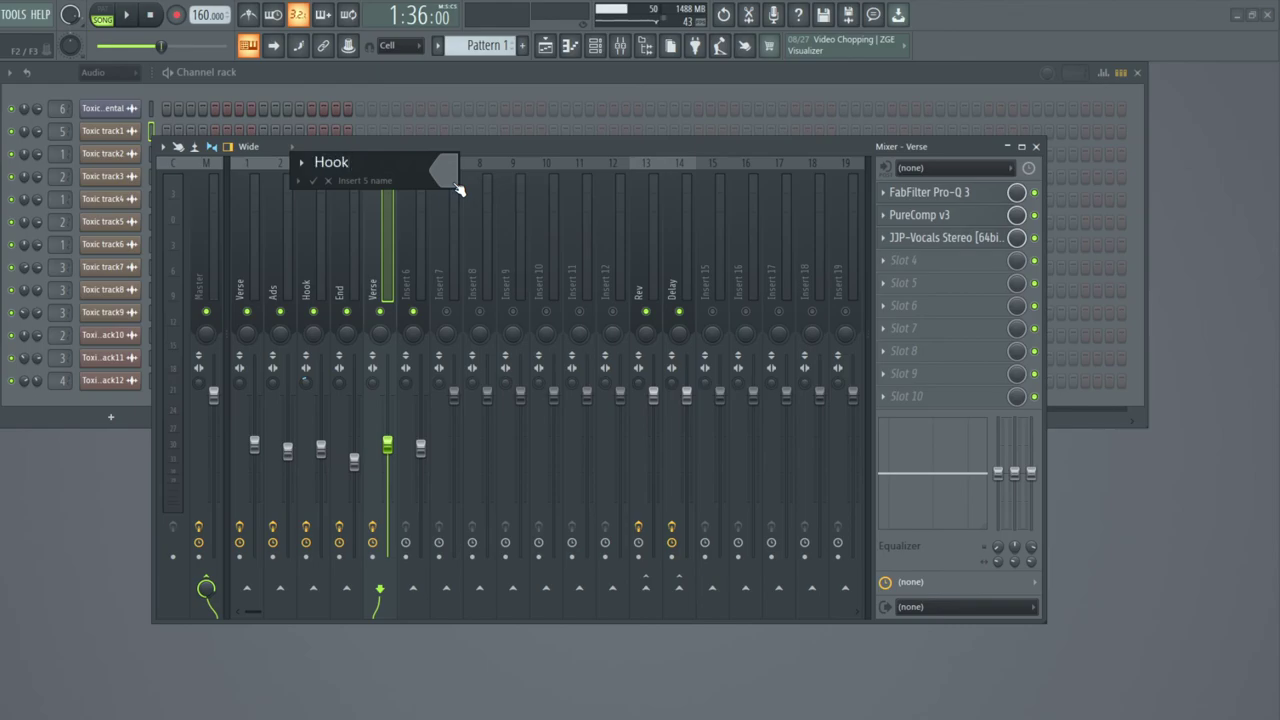
{"action": "type", "text": "Hook dry"}
{"action": "key", "text": "Return"}
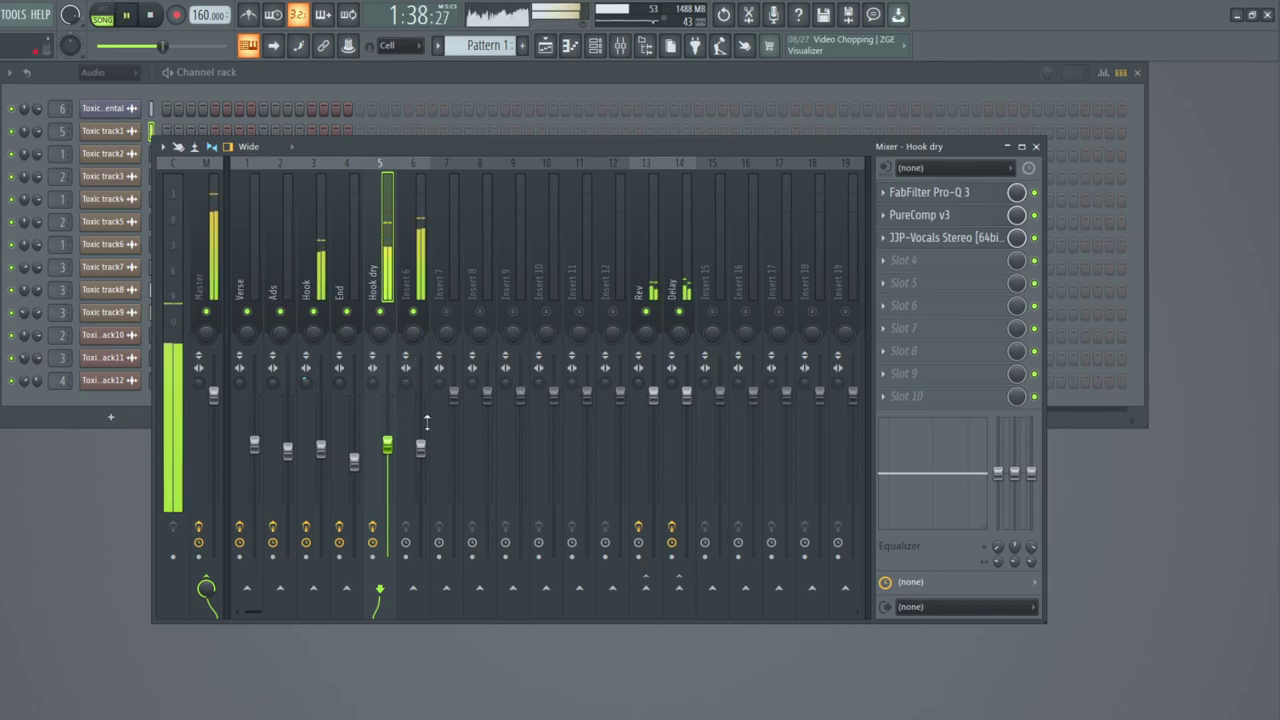
{"action": "left_click_drag", "start_coordinate": [390, 448], "coordinate": [387, 444]}
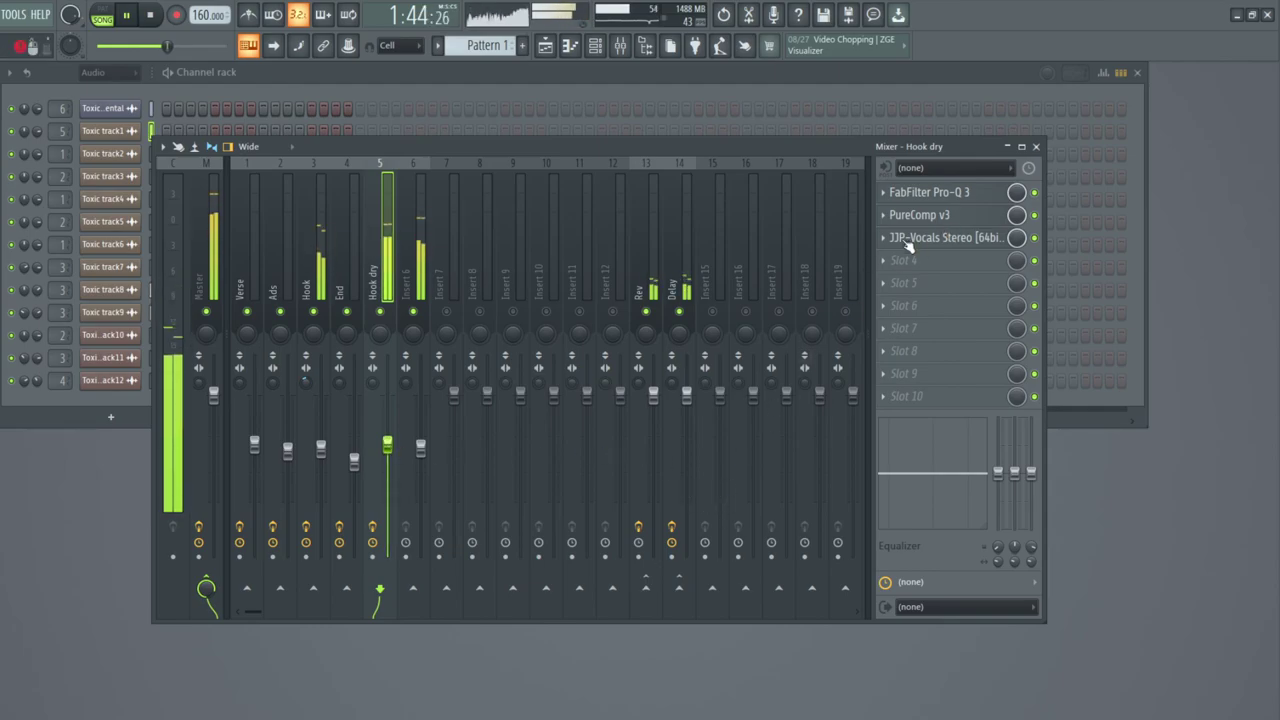
{"action": "left_click", "coordinate": [647, 589]}
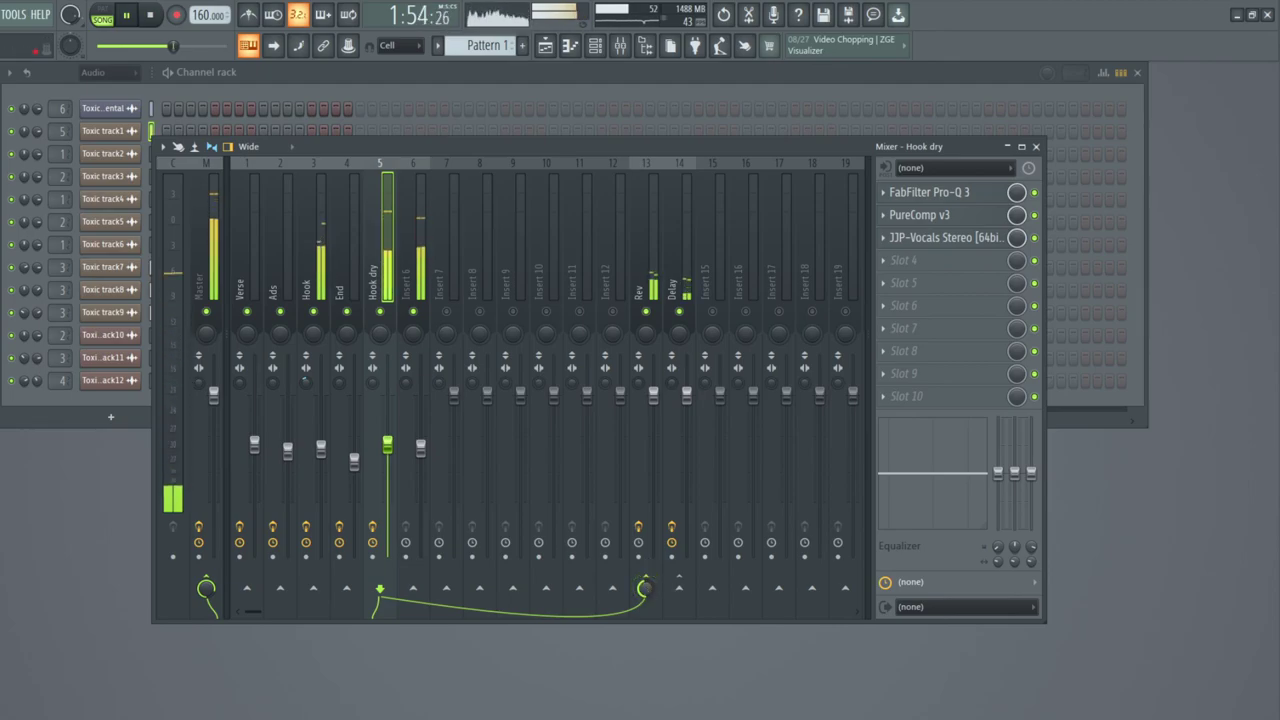
Switch Hook dry's JJP-Vocals plugin to Male mode, lower the Highs slightly, and raise the Comp and De-Esser amounts.
{"action": "left_click", "coordinate": [958, 240]}
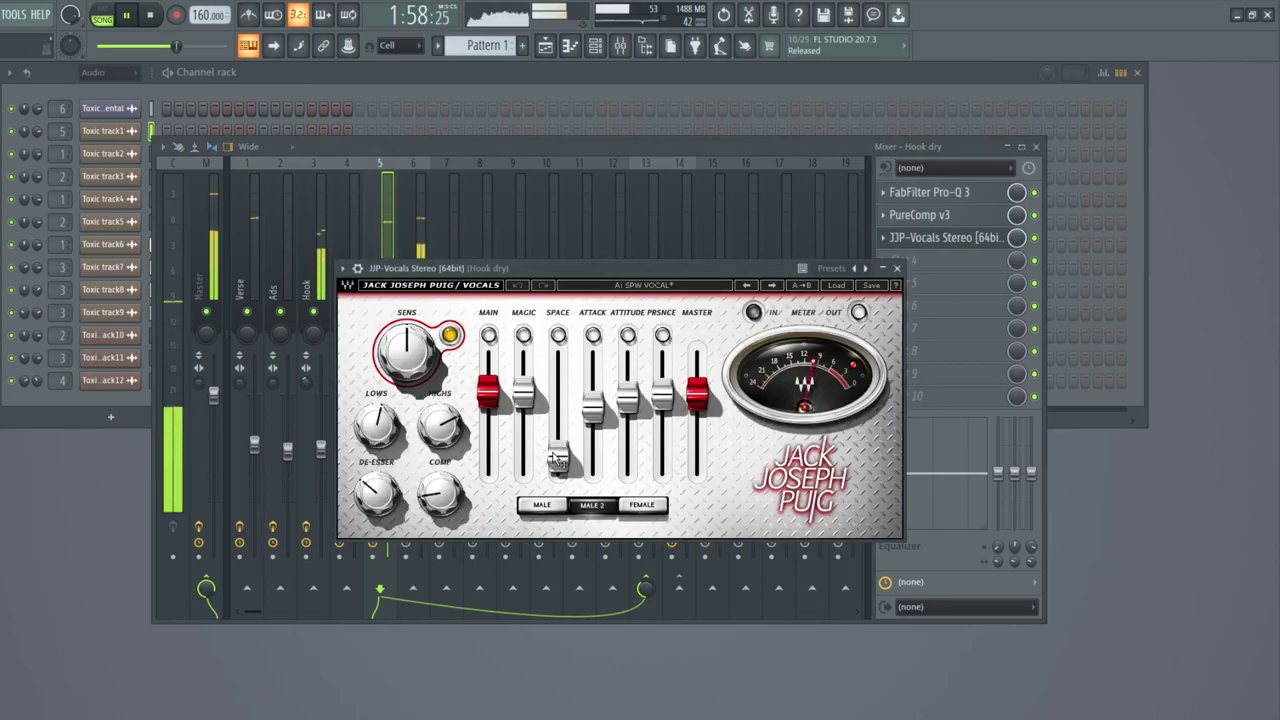
{"action": "left_click_drag", "start_coordinate": [558, 458], "coordinate": [558, 400]}
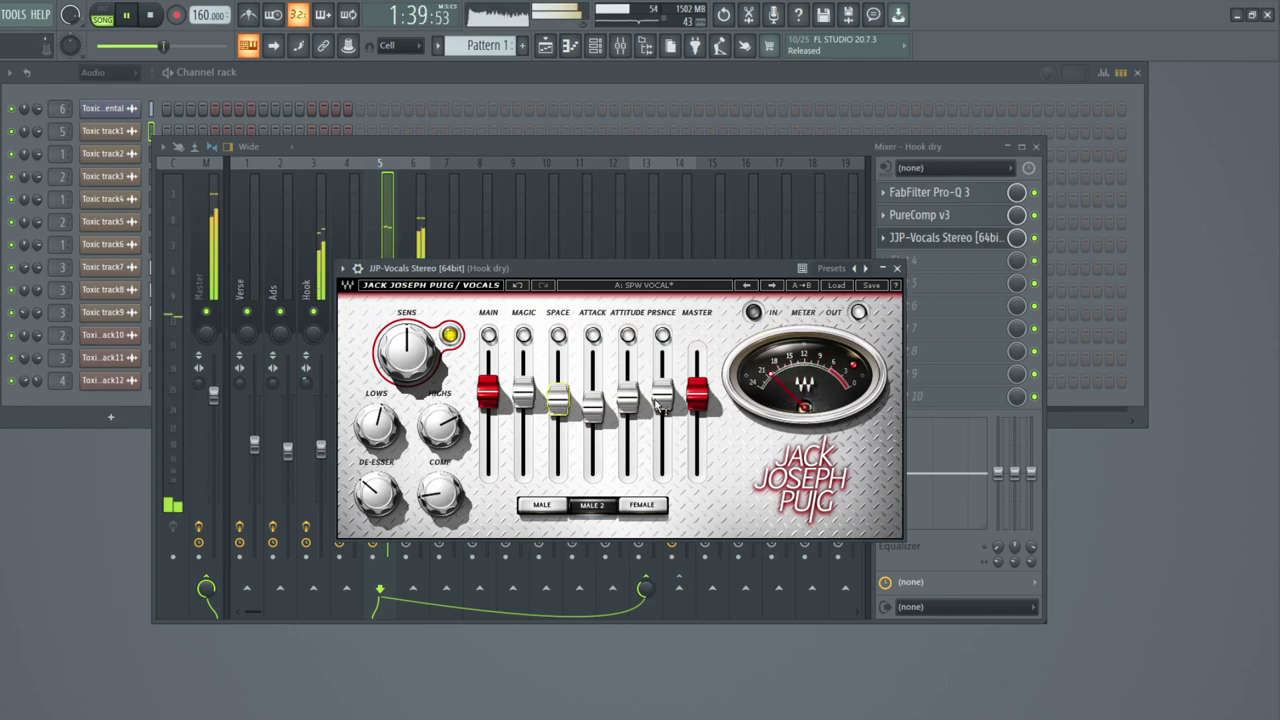
{"action": "left_click", "coordinate": [556, 508]}
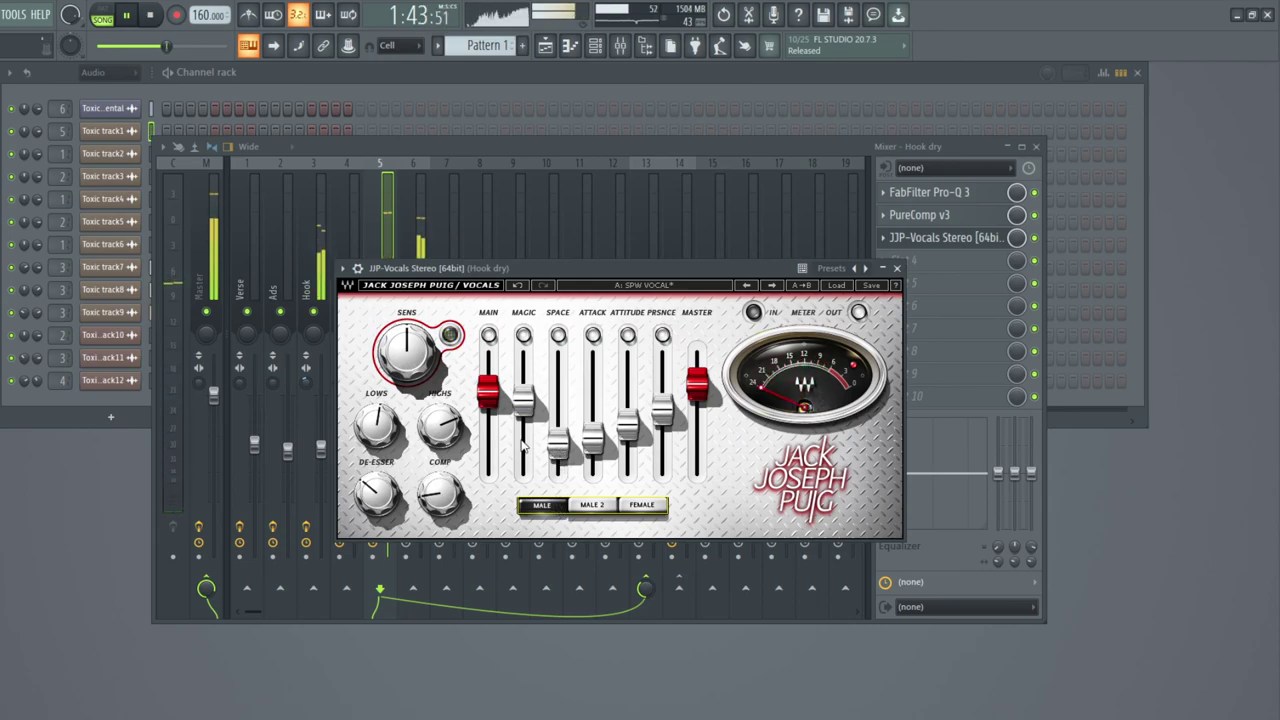
{"action": "left_click_drag", "start_coordinate": [441, 424], "coordinate": [441, 432]}
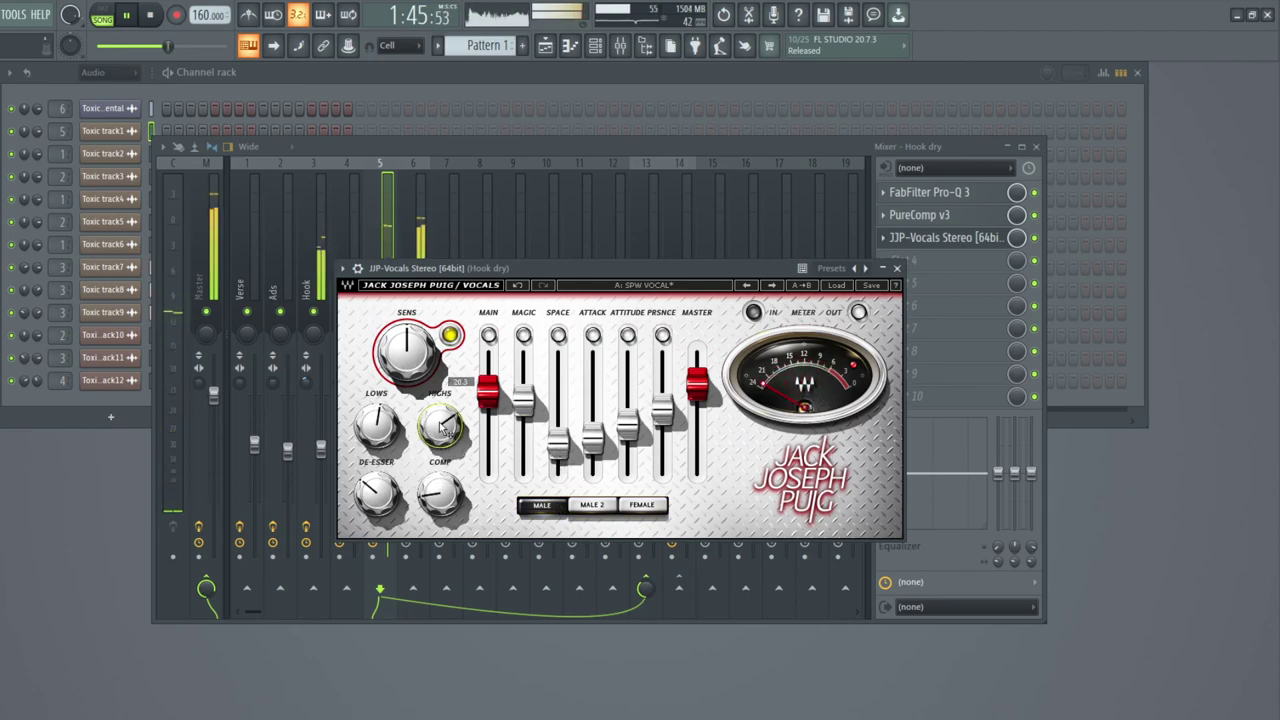
{"action": "left_click_drag", "start_coordinate": [440, 490], "coordinate": [387, 470]}
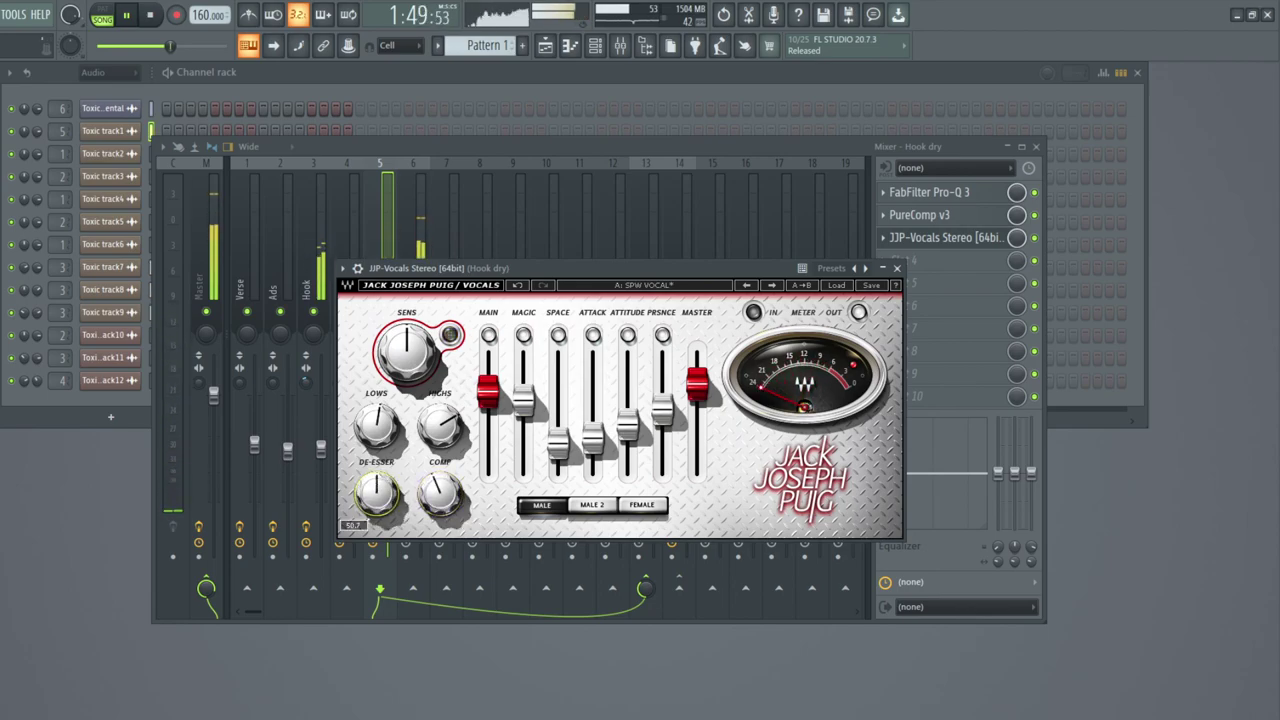
Raise the Space and Presence sliders in JJP-Vocals, set Attitude to -14.2, and close the plugin.
{"action": "left_click_drag", "start_coordinate": [558, 447], "coordinate": [558, 412]}
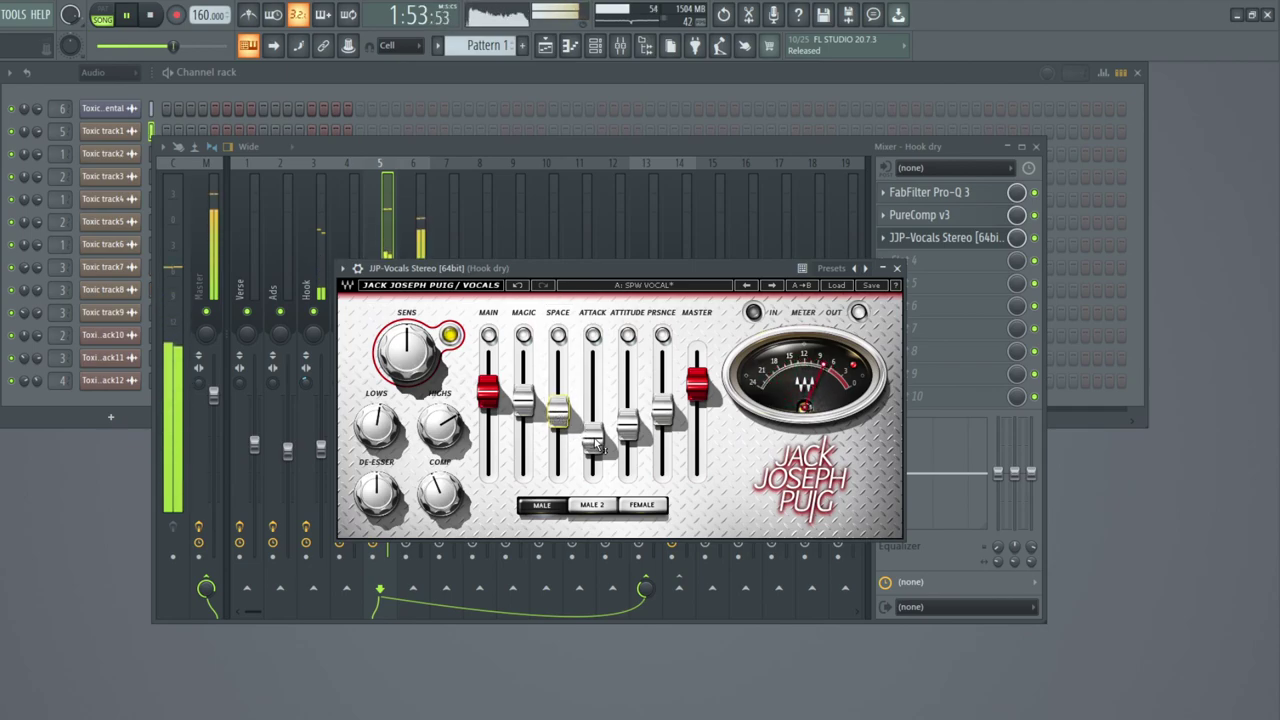
{"action": "left_click_drag", "start_coordinate": [662, 411], "coordinate": [630, 414]}
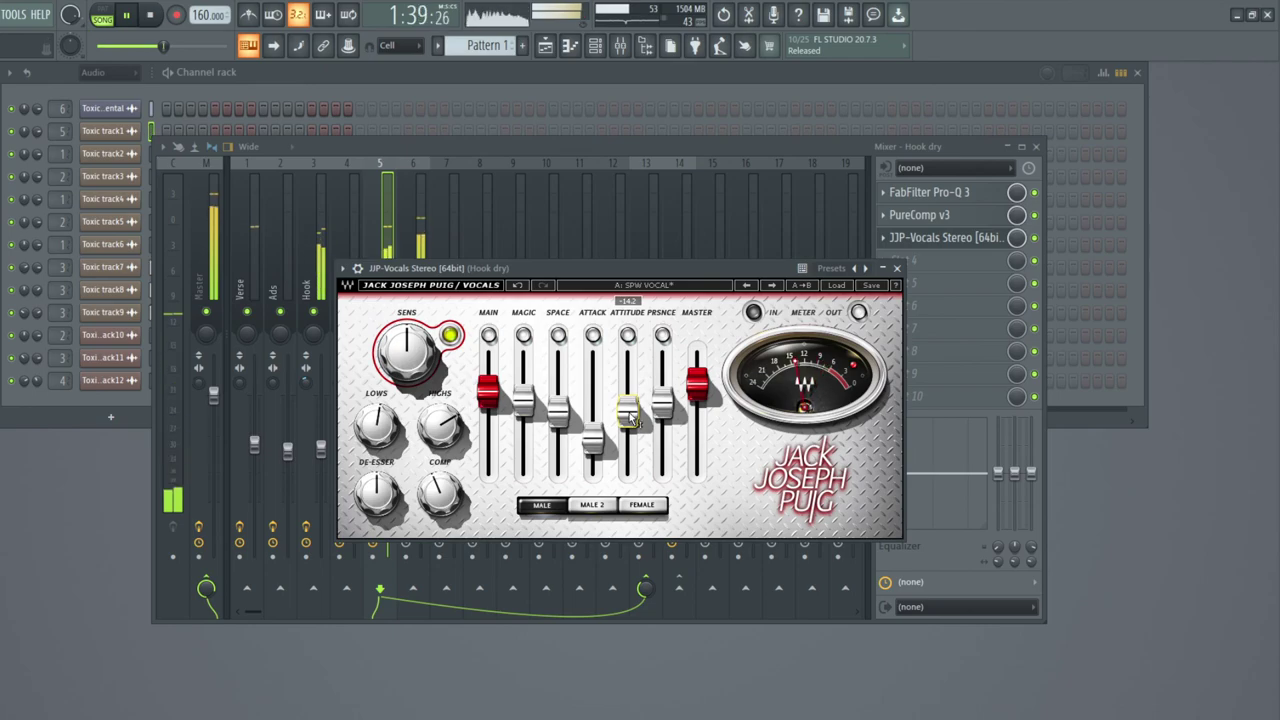
{"action": "left_click", "coordinate": [898, 269]}
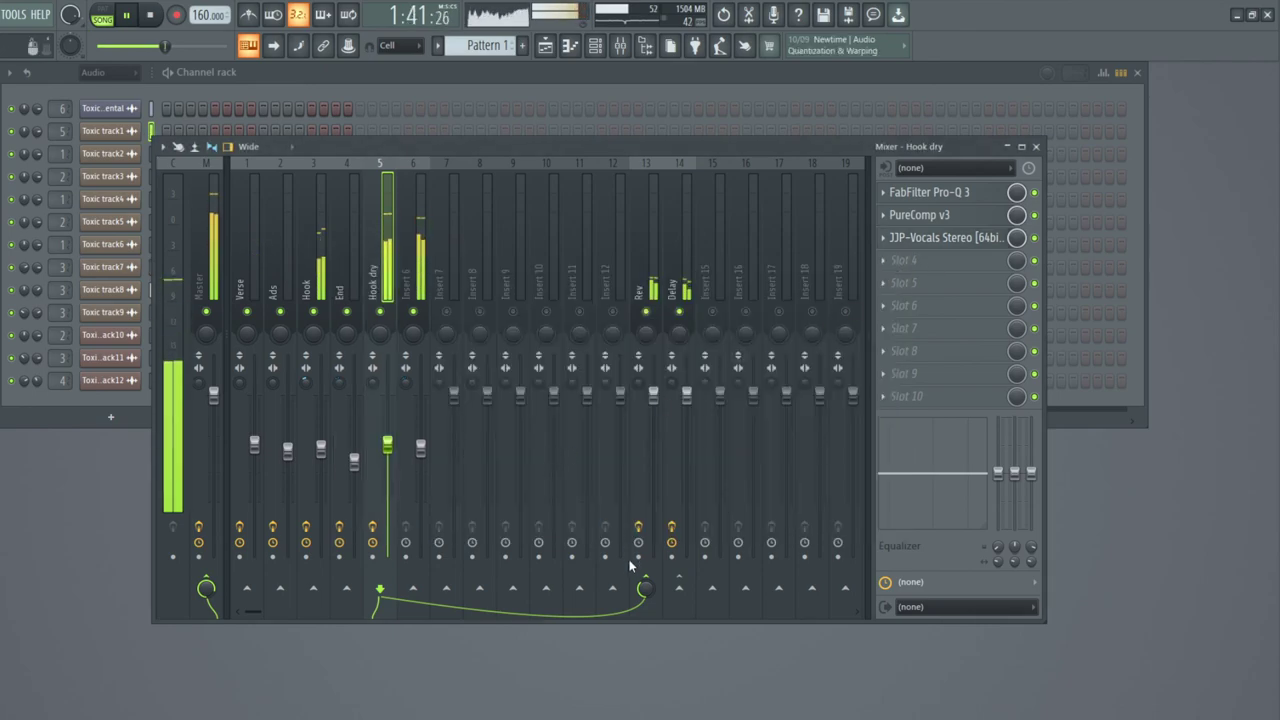
Send the Hook dry track to the Delay track, and lower the Hook track's level.
{"action": "left_click", "coordinate": [679, 588]}
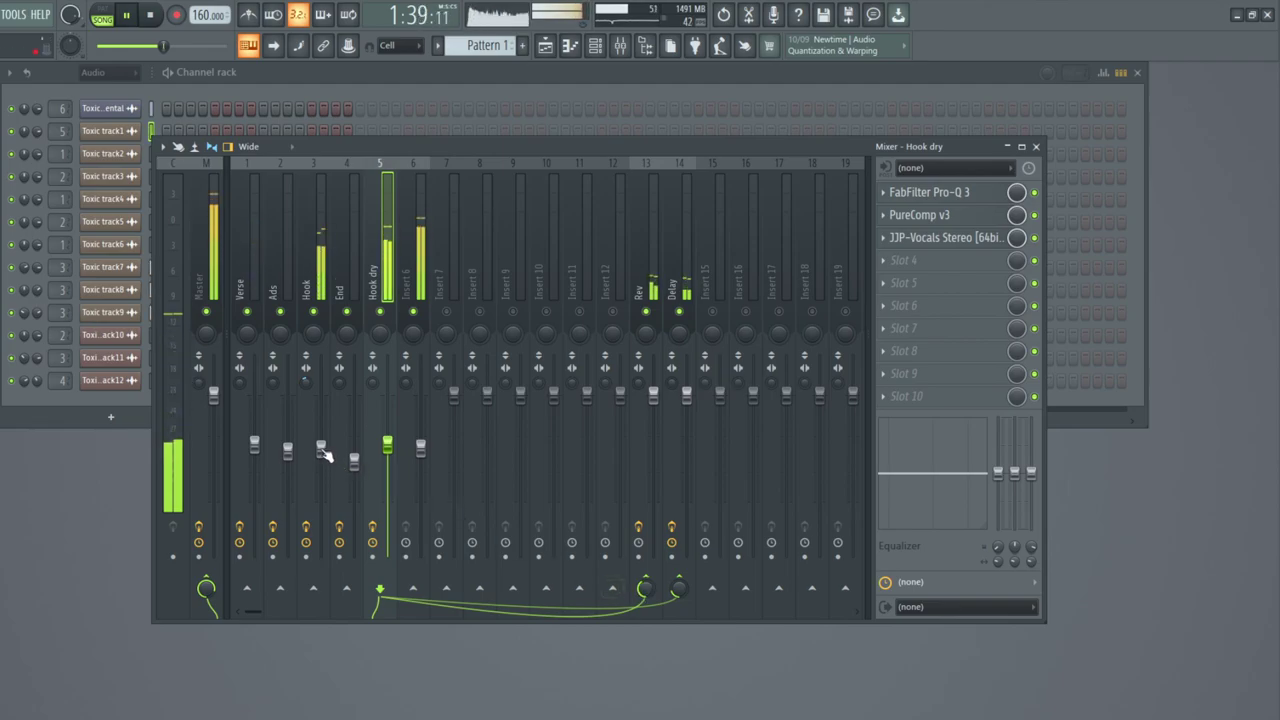
{"action": "left_click_drag", "start_coordinate": [320, 449], "coordinate": [320, 462]}
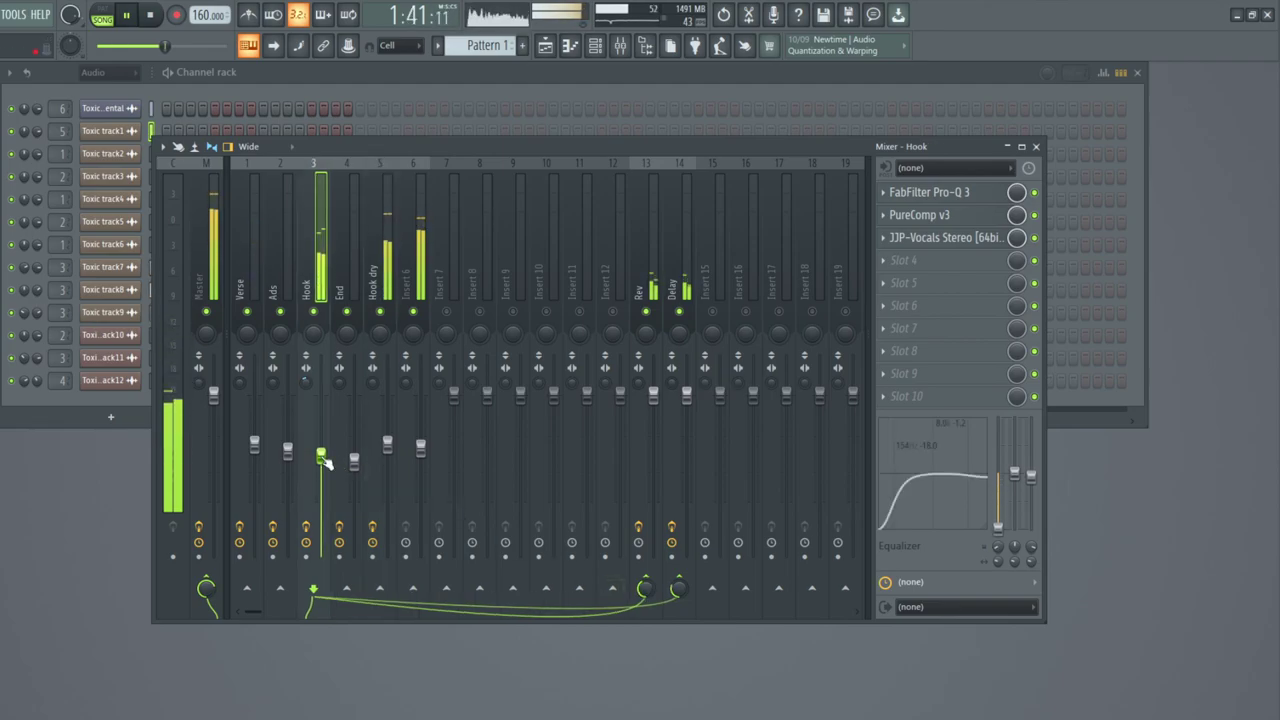
Lower the Hook track's level slightly, and cut the Hook dry track's low EQ band to -18.0.
{"action": "right_click", "coordinate": [202, 590]}
{"action": "left_click", "coordinate": [209, 595]}
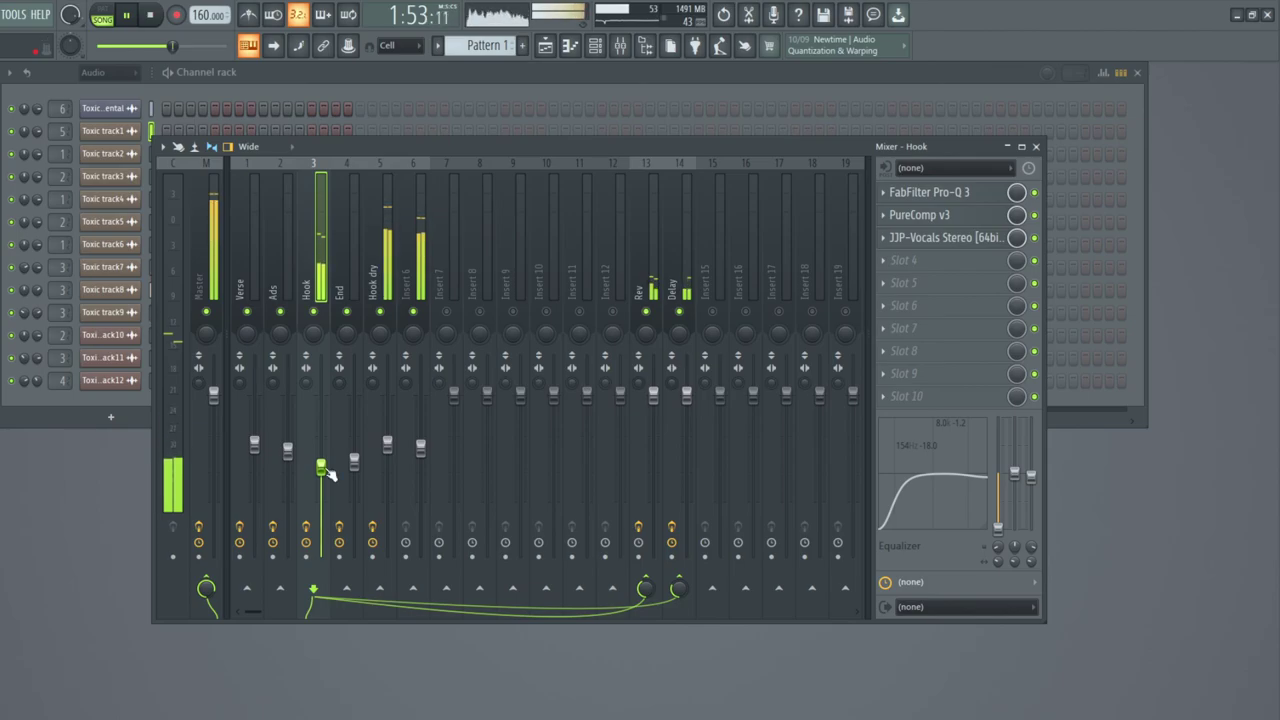
{"action": "left_click", "coordinate": [372, 285]}
{"action": "left_click_drag", "start_coordinate": [998, 472], "coordinate": [998, 532]}
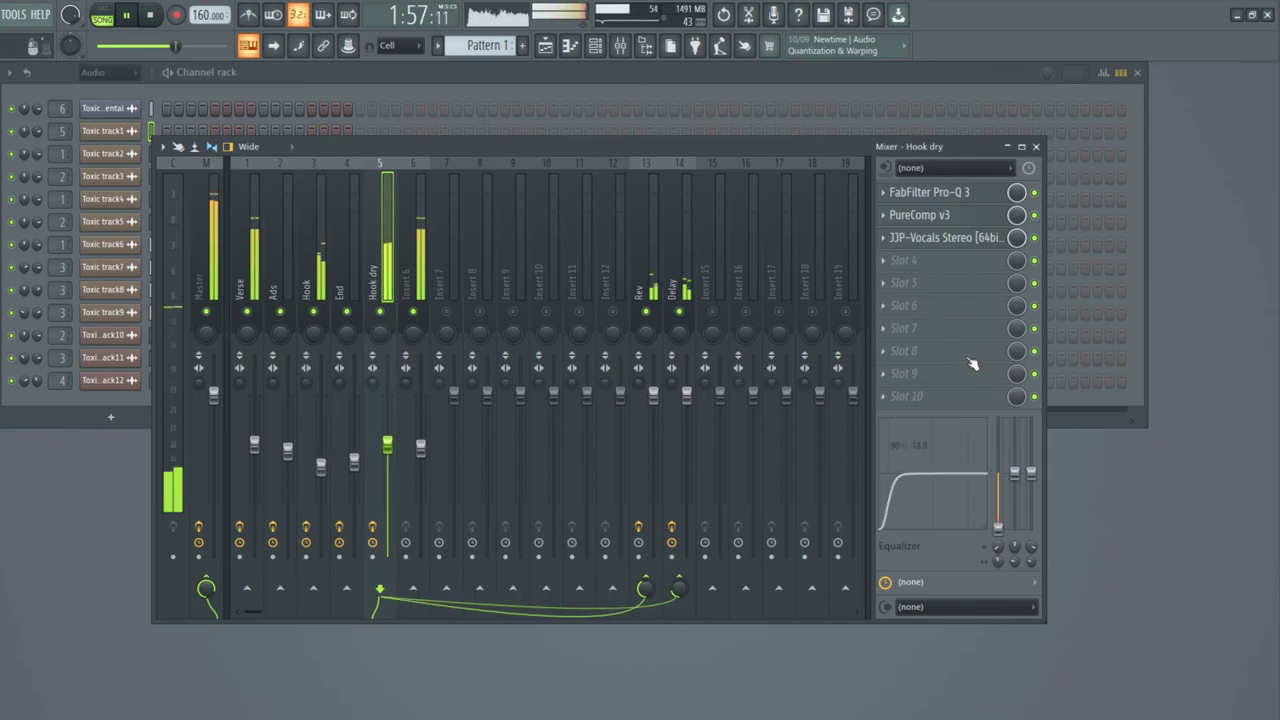
In Hook dry's JJP-Vocals plugin, lower Space and Presence slightly, raise Magic, and set Comp to 50.
{"action": "left_click", "coordinate": [943, 240]}
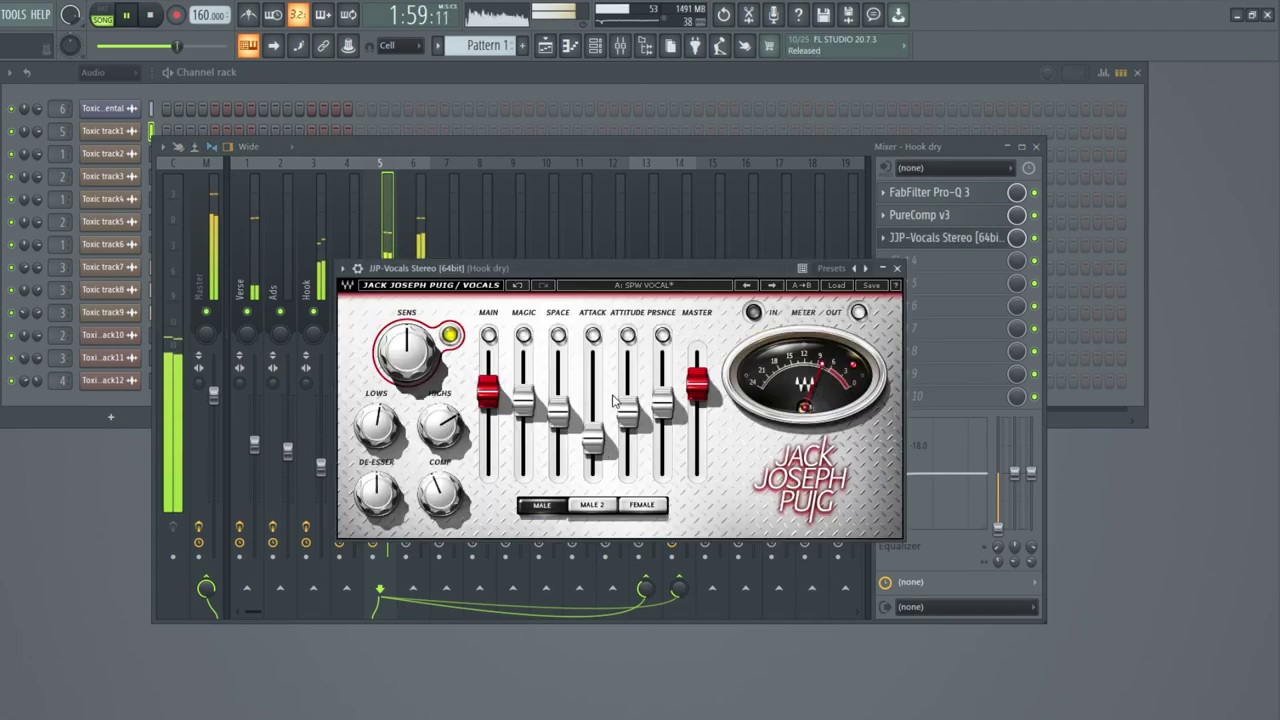
{"action": "left_click_drag", "start_coordinate": [559, 413], "coordinate": [559, 416]}
{"action": "left_click_drag", "start_coordinate": [663, 402], "coordinate": [698, 383]}
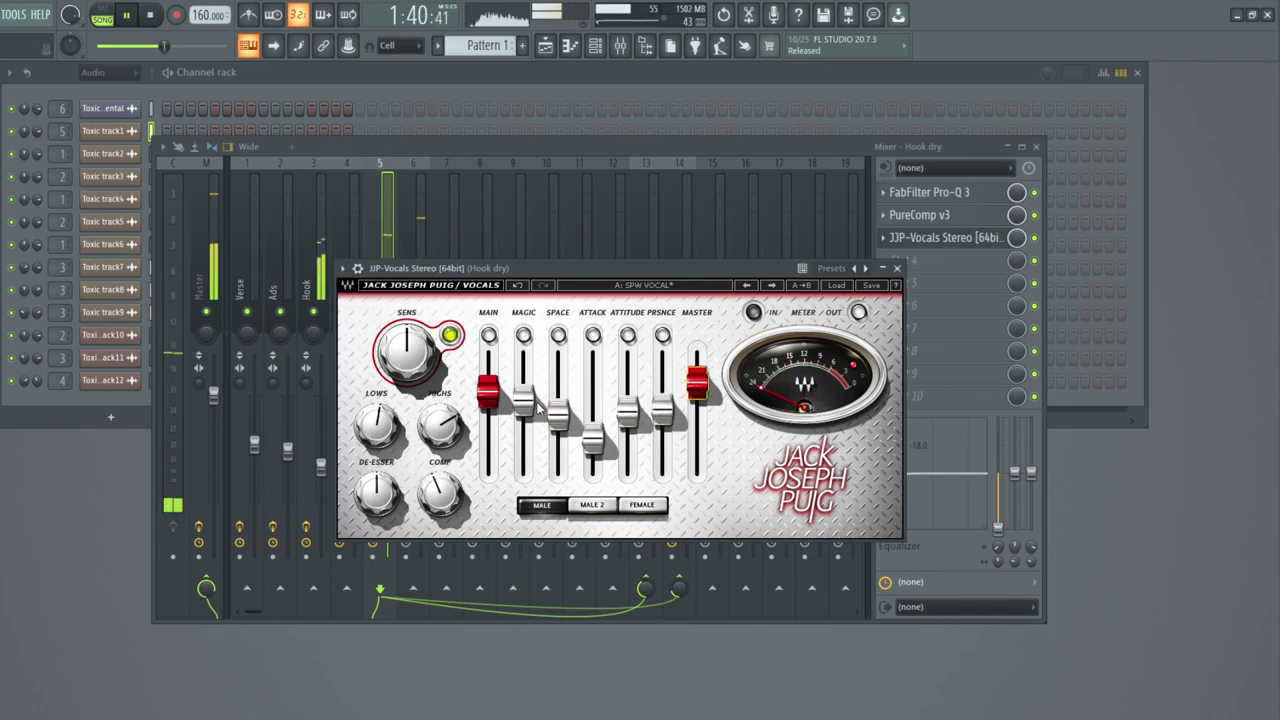
{"action": "left_click_drag", "start_coordinate": [523, 405], "coordinate": [523, 386]}
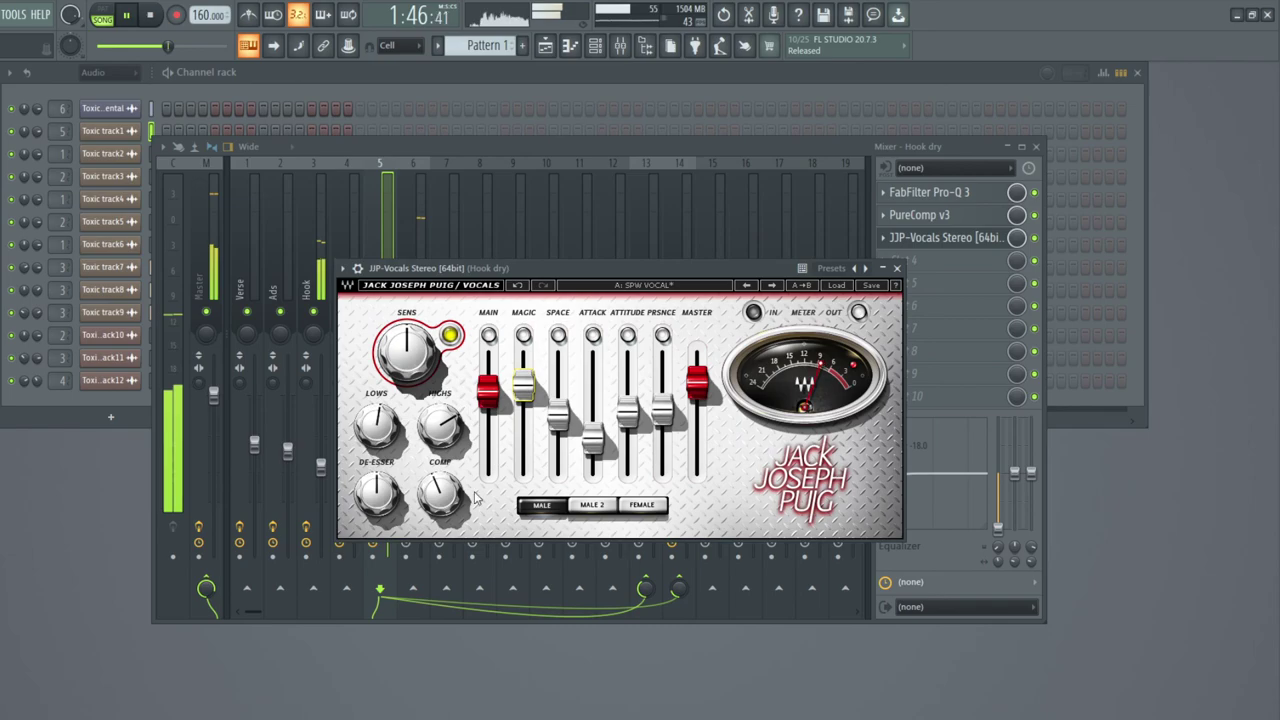
{"action": "left_click_drag", "start_coordinate": [444, 492], "coordinate": [444, 482]}
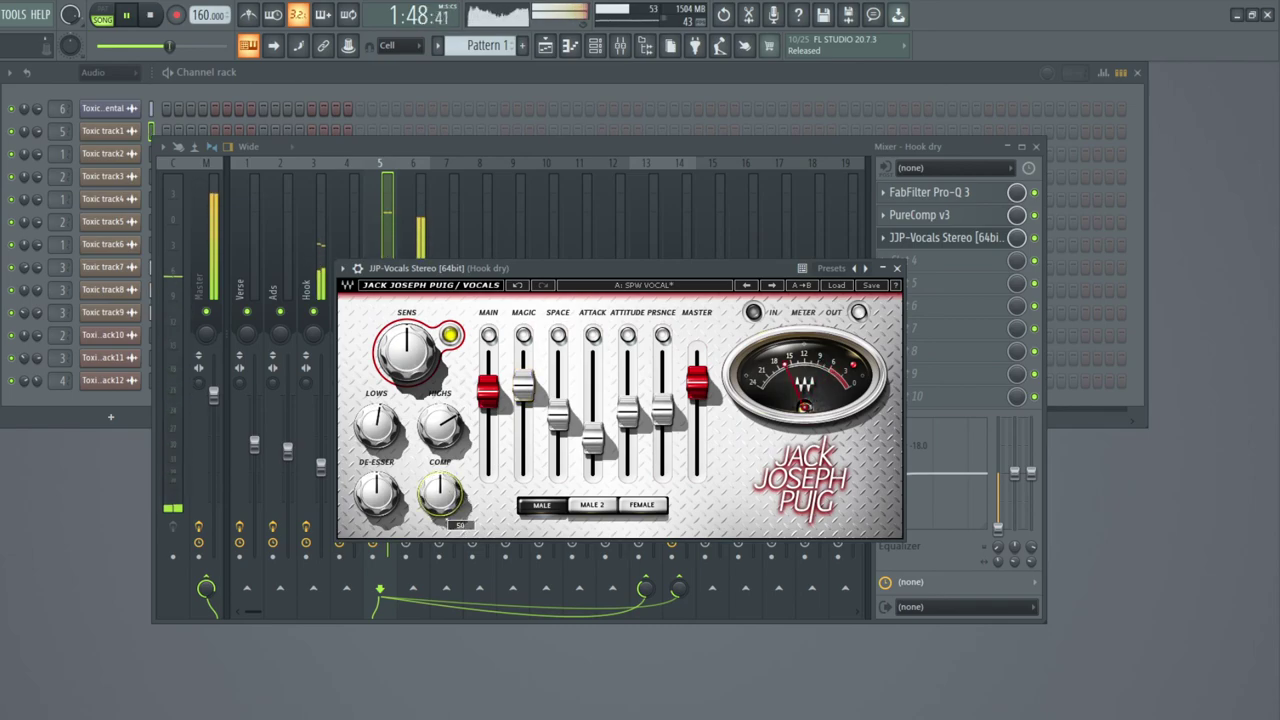
{"action": "left_click", "coordinate": [897, 269]}
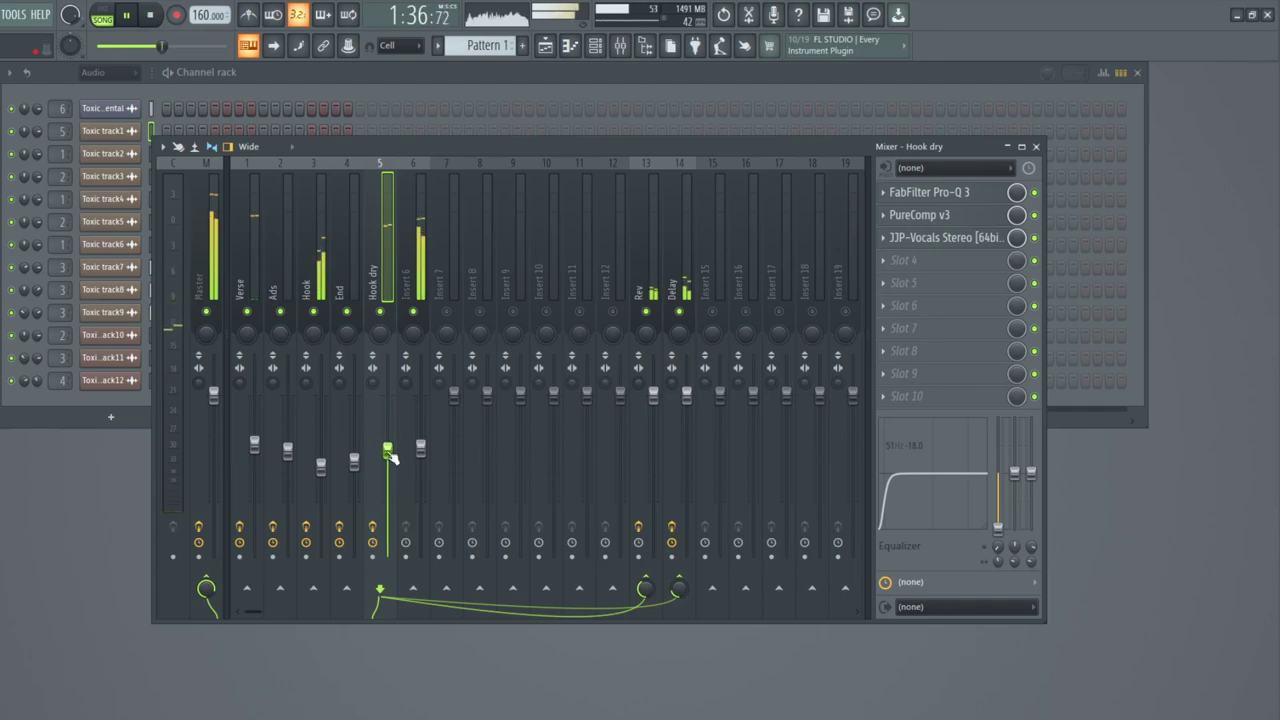
Set Presence to -13.3 and Attack to -19.7 in Hook dry's JJP-Vocals plugin, then close it.
{"action": "left_click", "coordinate": [921, 239]}
{"action": "left_click_drag", "start_coordinate": [662, 408], "coordinate": [662, 416]}
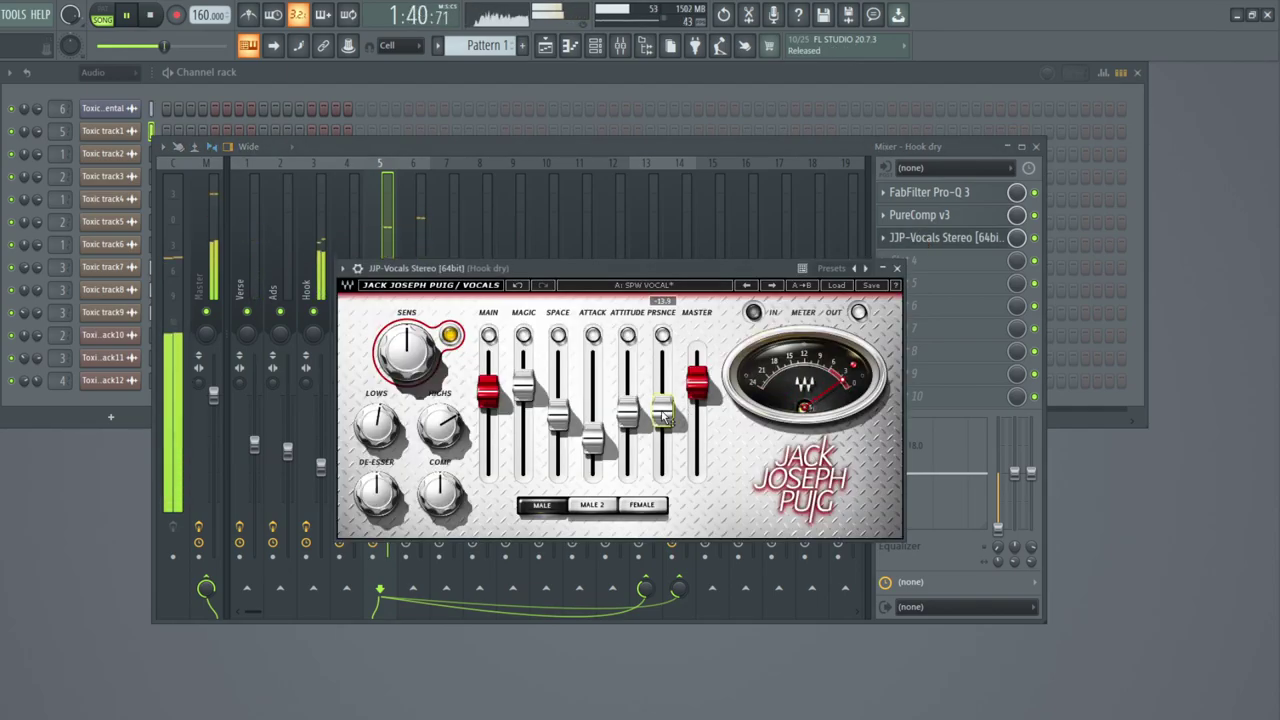
{"action": "left_click_drag", "start_coordinate": [593, 440], "coordinate": [593, 432]}
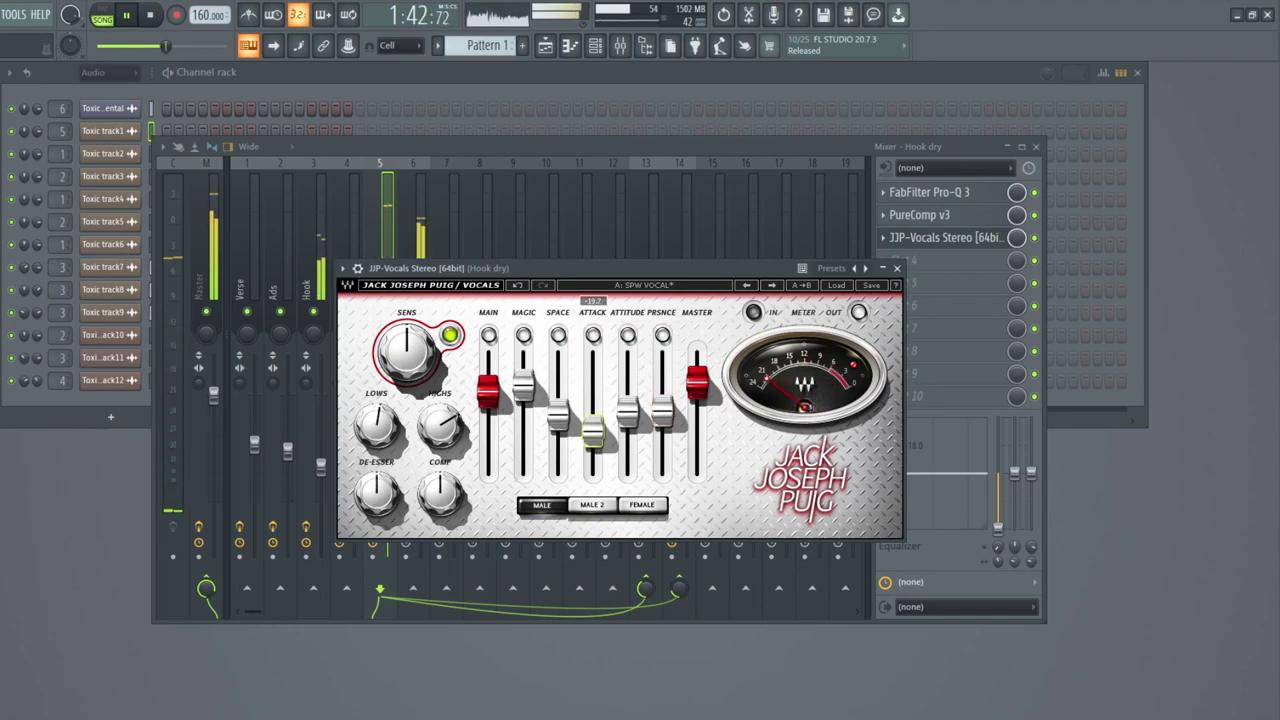
{"action": "left_click", "coordinate": [523, 386]}
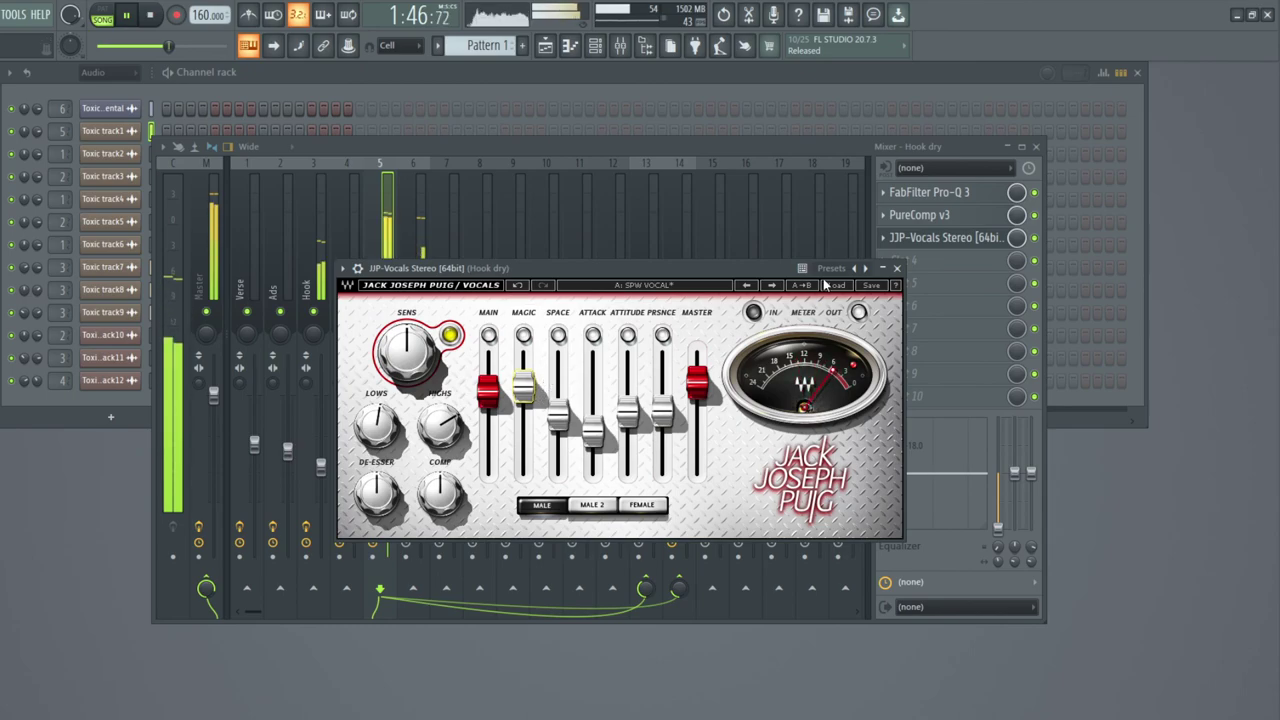
{"action": "left_click", "coordinate": [897, 268]}
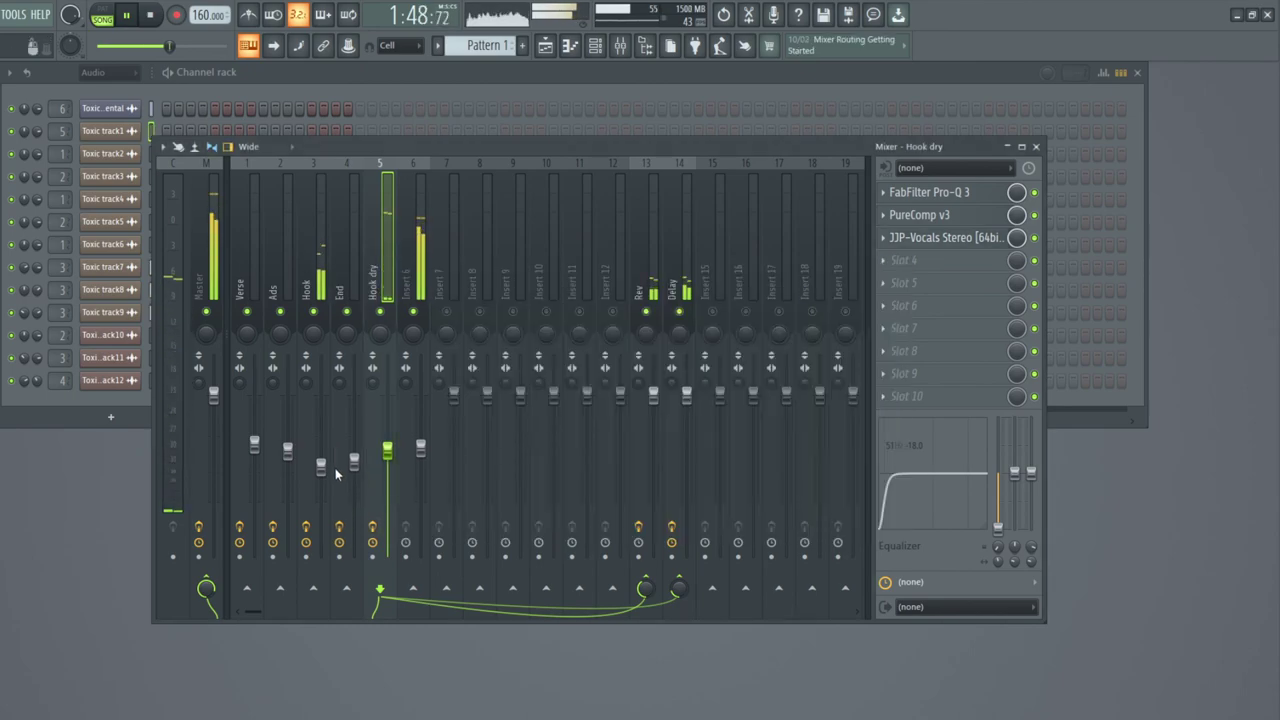
Raise the Hook track's level slightly and return to the Hook dry track.
{"action": "left_click", "coordinate": [321, 465]}
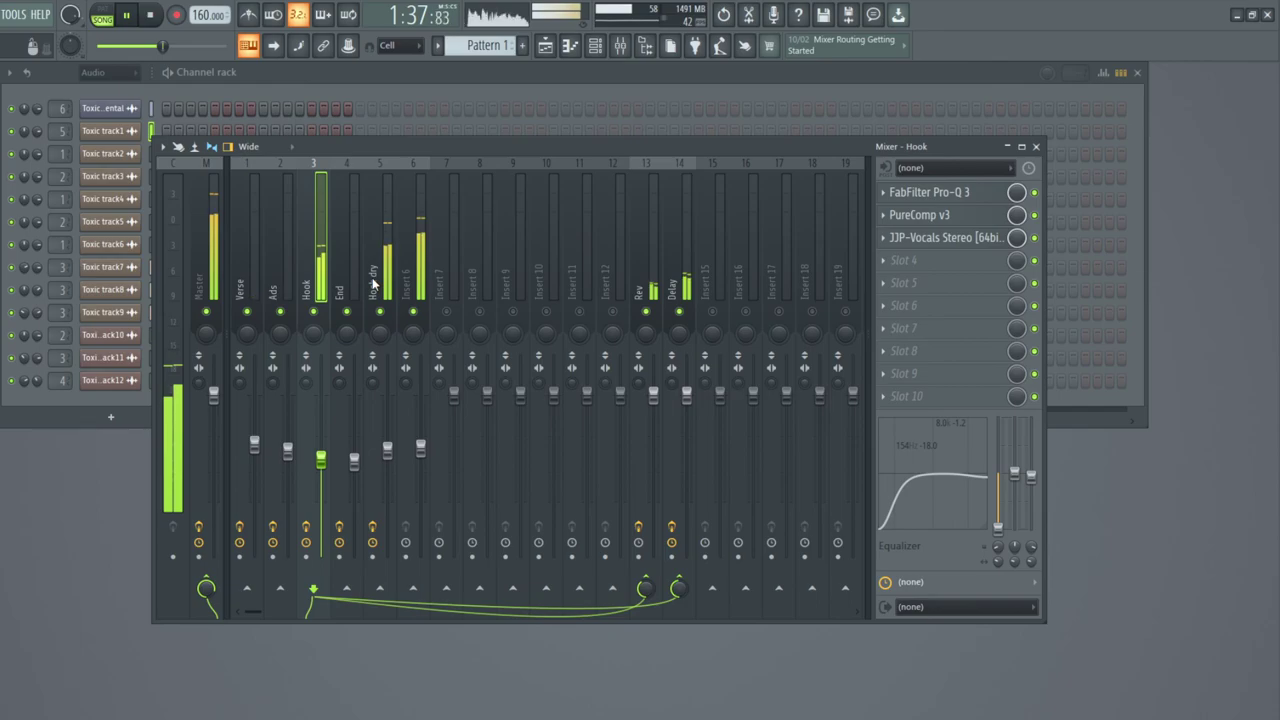
{"action": "left_click", "coordinate": [373, 285]}
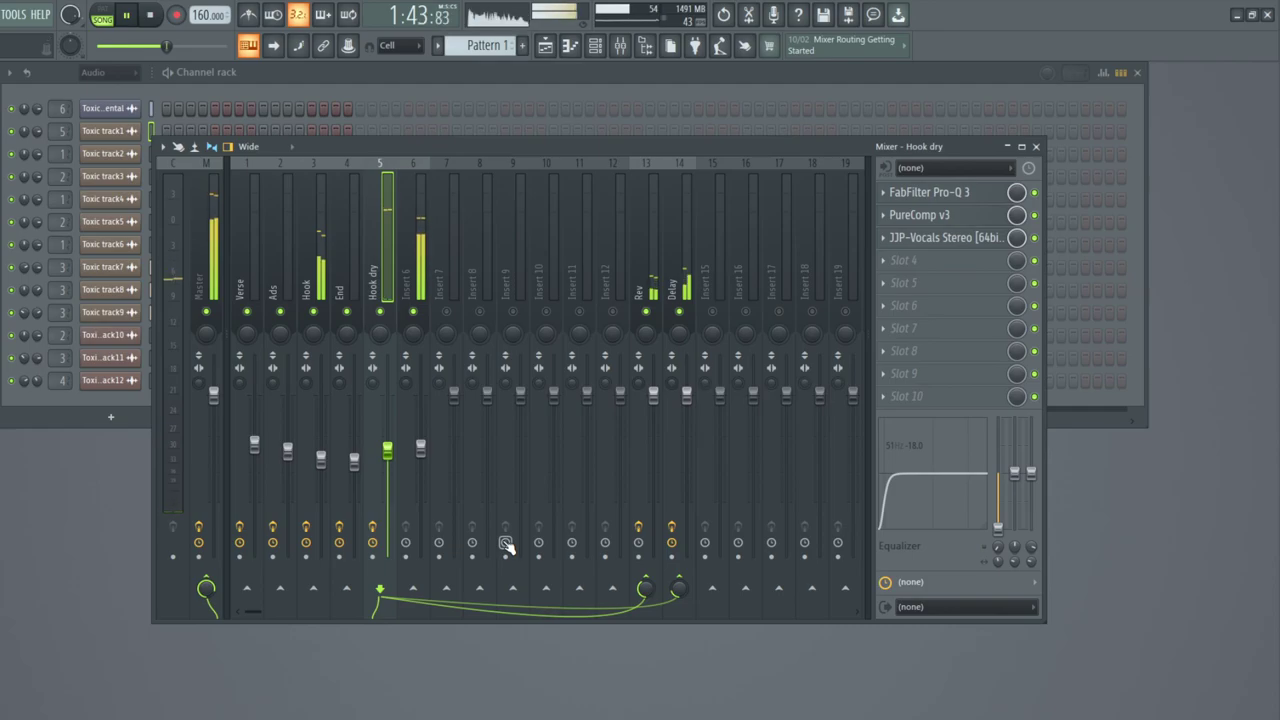
Check the Verse track's Magic and Space settings in JJP-Vocals for comparison, and return to the Hook dry track.
{"action": "left_click", "coordinate": [256, 255]}
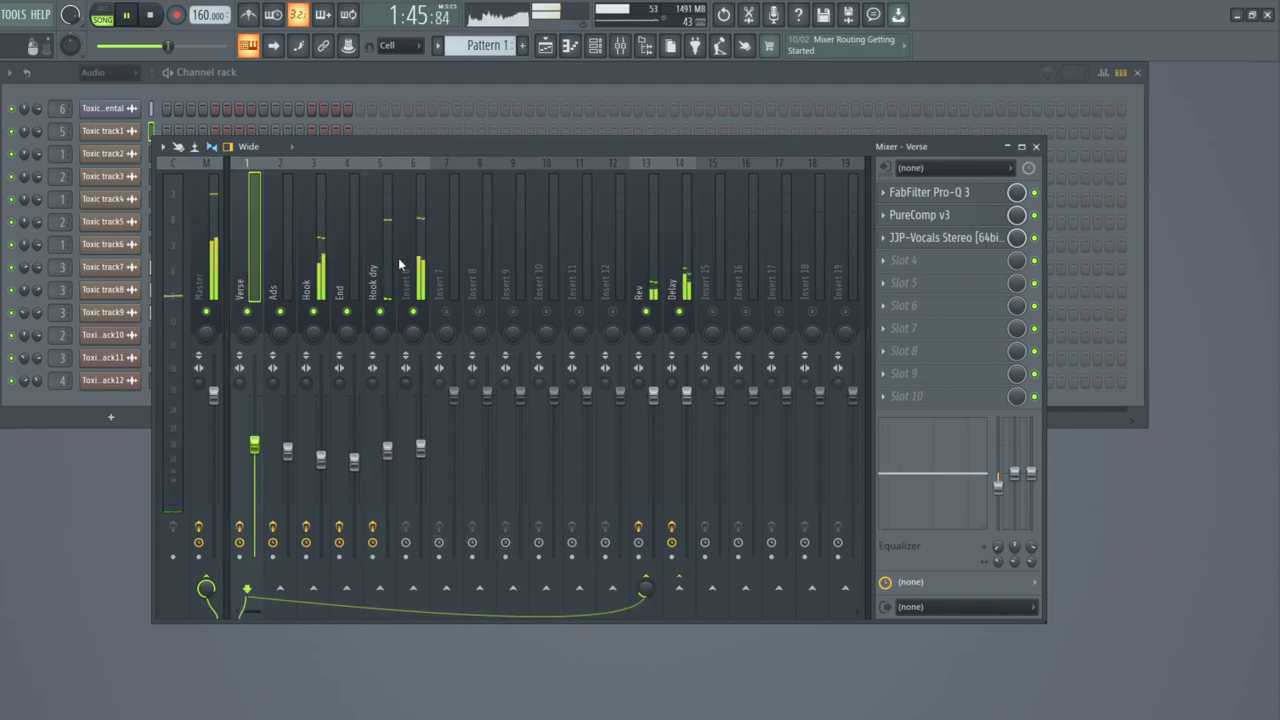
{"action": "left_click", "coordinate": [943, 237]}
{"action": "left_click", "coordinate": [525, 395]}
{"action": "left_click_drag", "start_coordinate": [523, 395], "coordinate": [523, 396]}
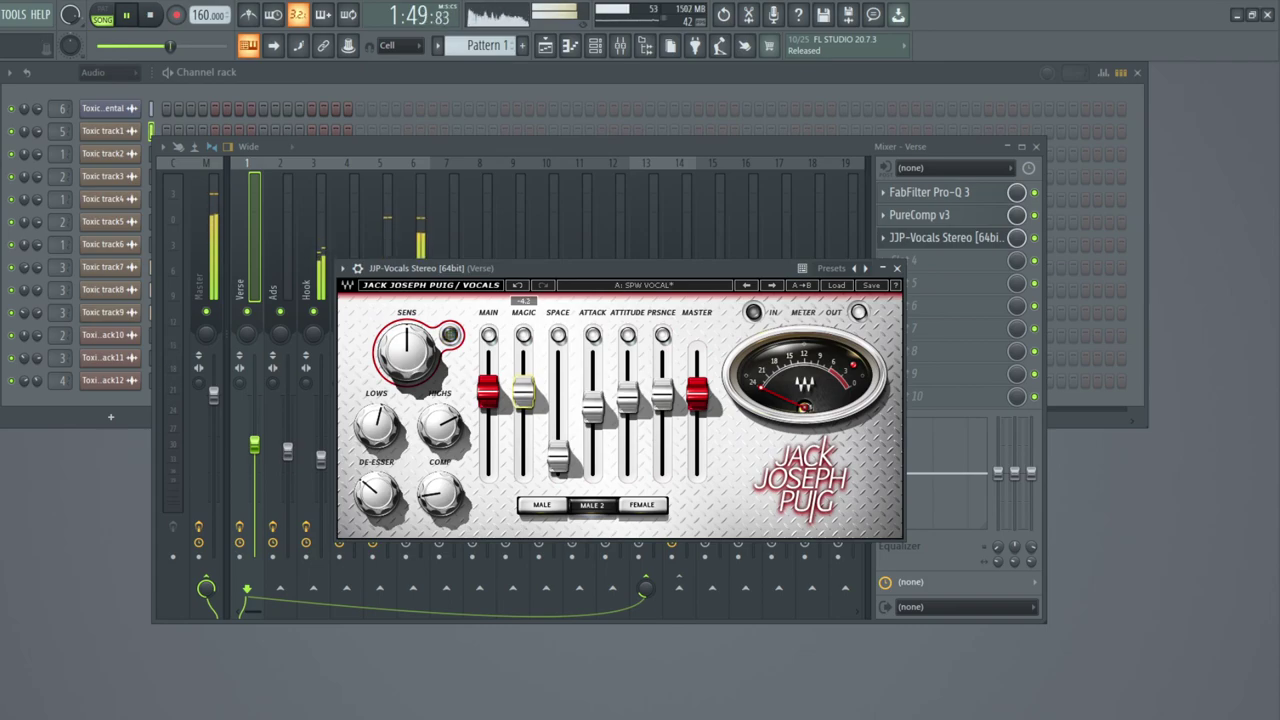
{"action": "left_click", "coordinate": [558, 458]}
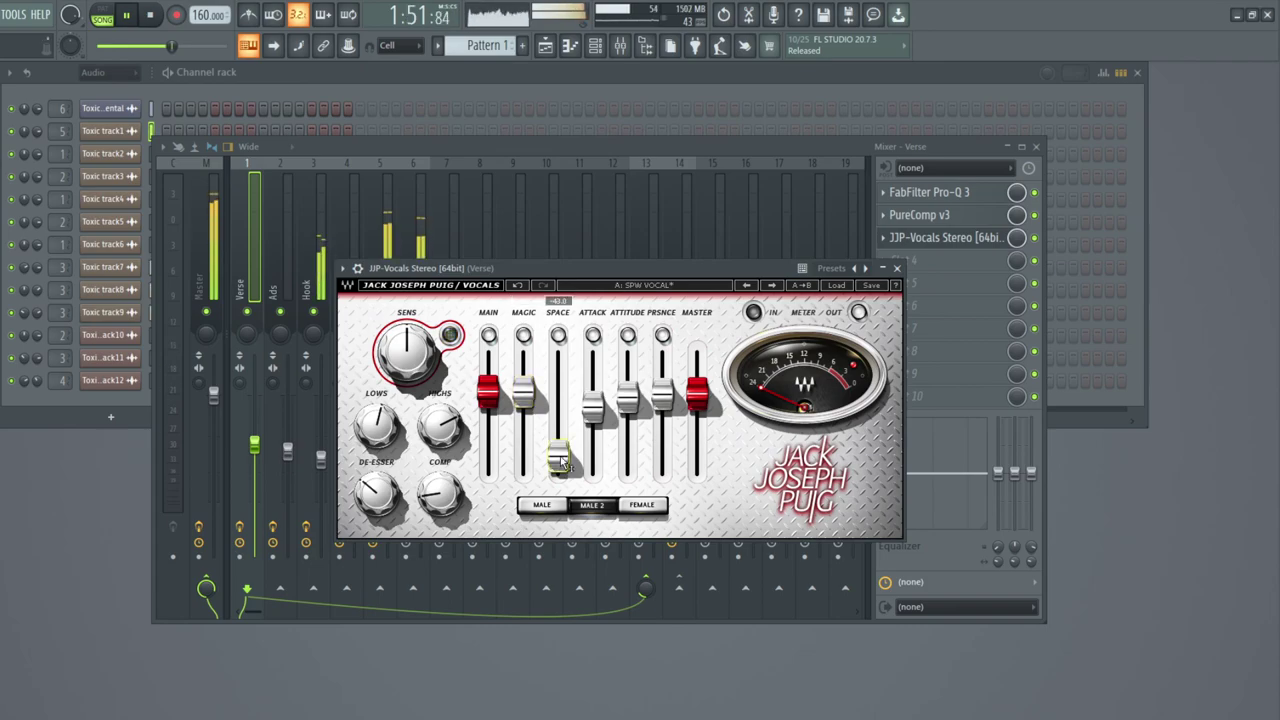
{"action": "left_click", "coordinate": [898, 269]}
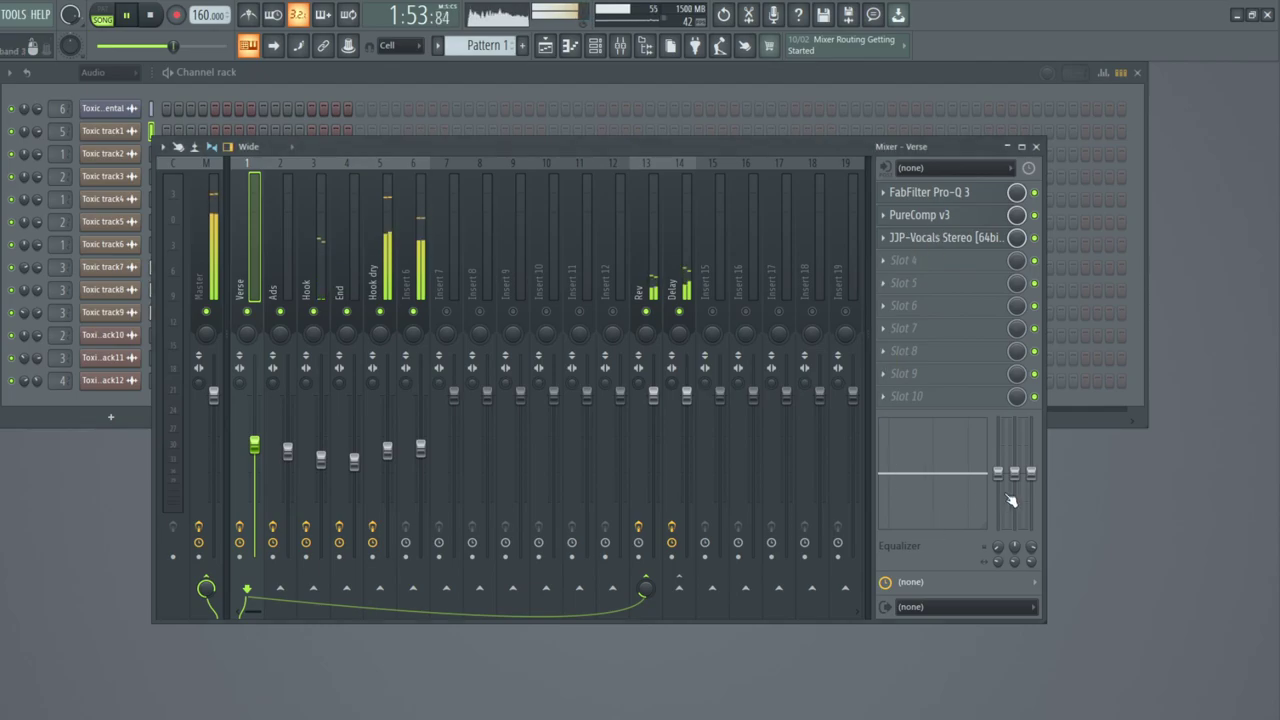
{"action": "left_click", "coordinate": [375, 280]}
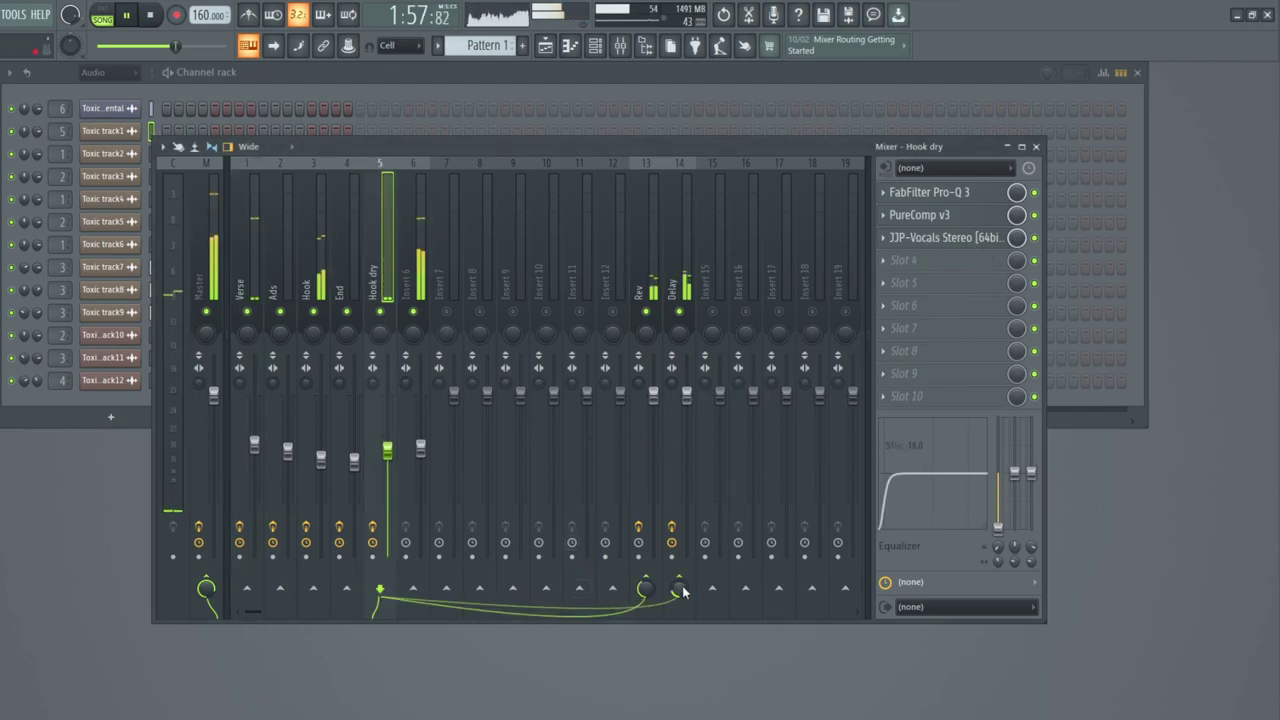
Move Gullfoss down to slot 5 on the Master track, and raise the Hook track's level slightly.
{"action": "left_click", "coordinate": [1035, 147]}
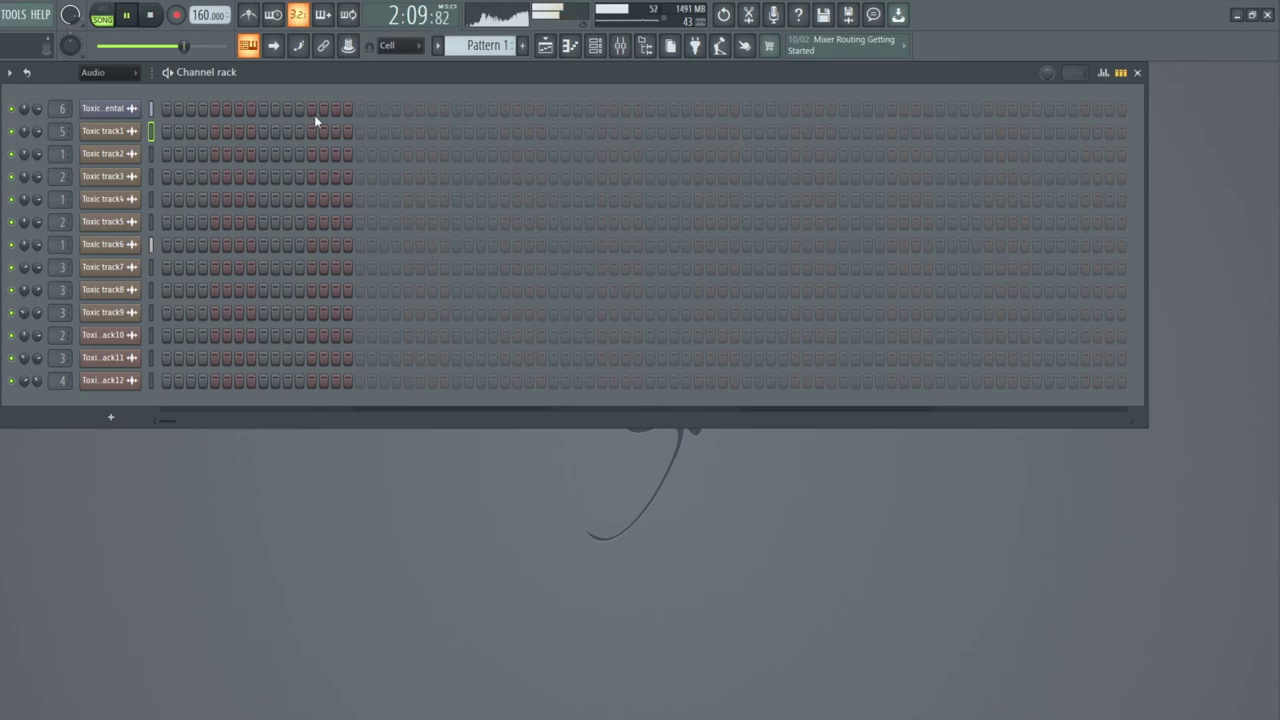
{"action": "left_click", "coordinate": [622, 48]}
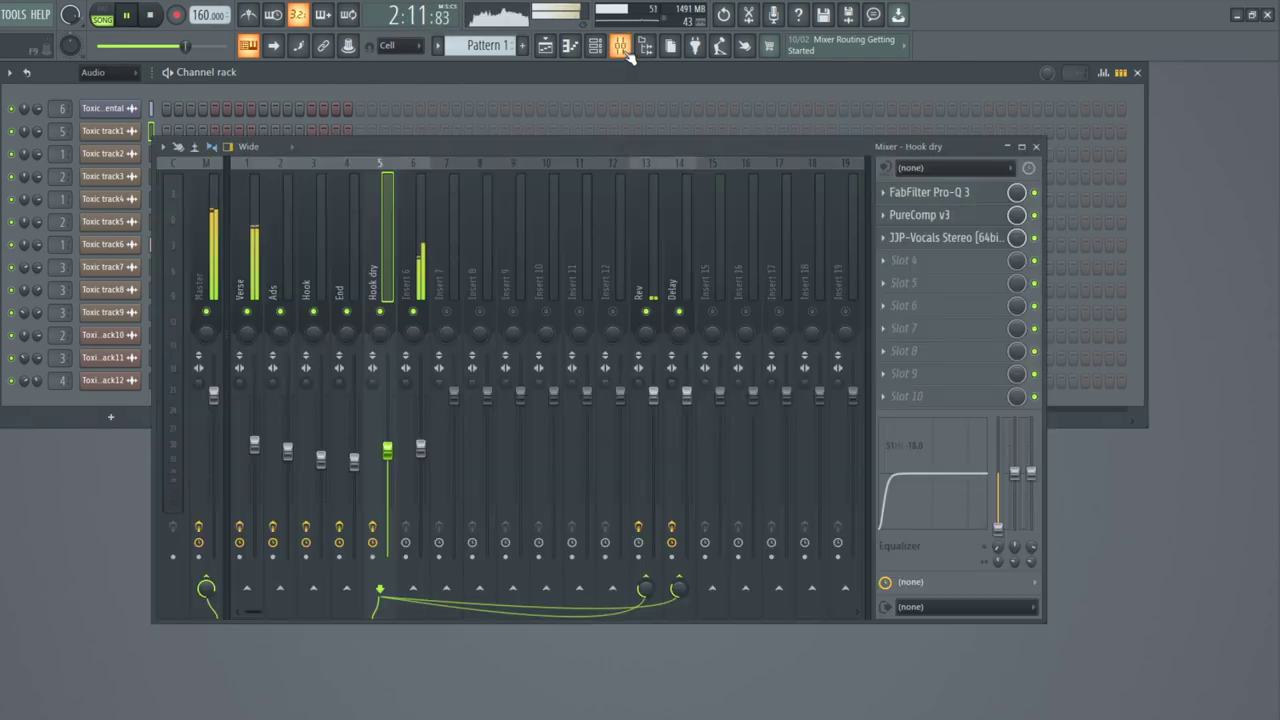
{"action": "left_click", "coordinate": [190, 235]}
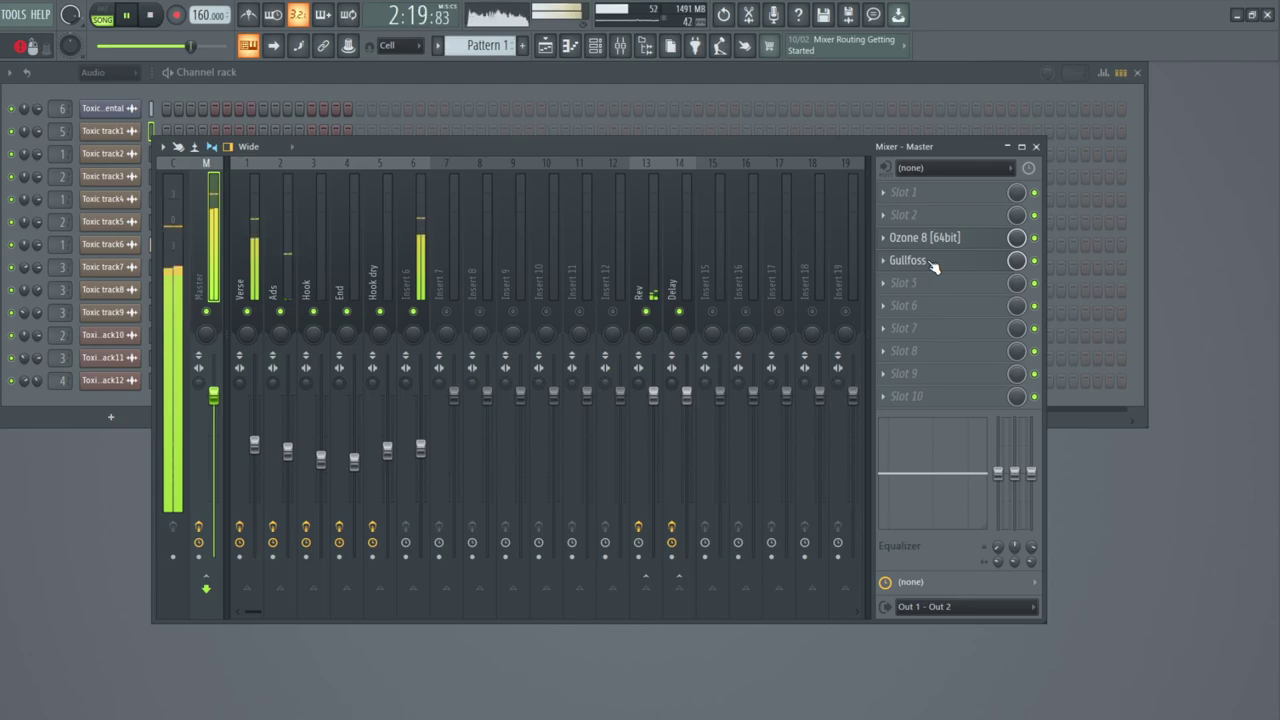
{"action": "left_click_drag", "start_coordinate": [932, 265], "coordinate": [932, 288]}
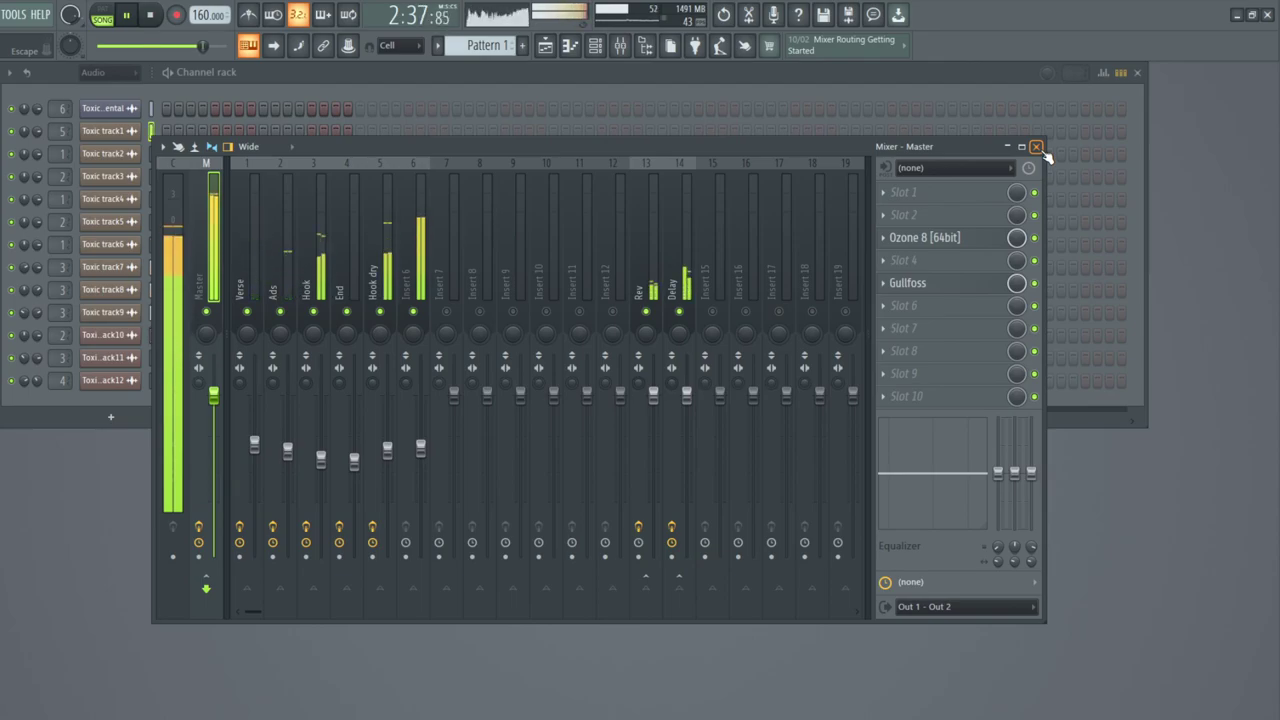
{"action": "left_click", "coordinate": [321, 458]}
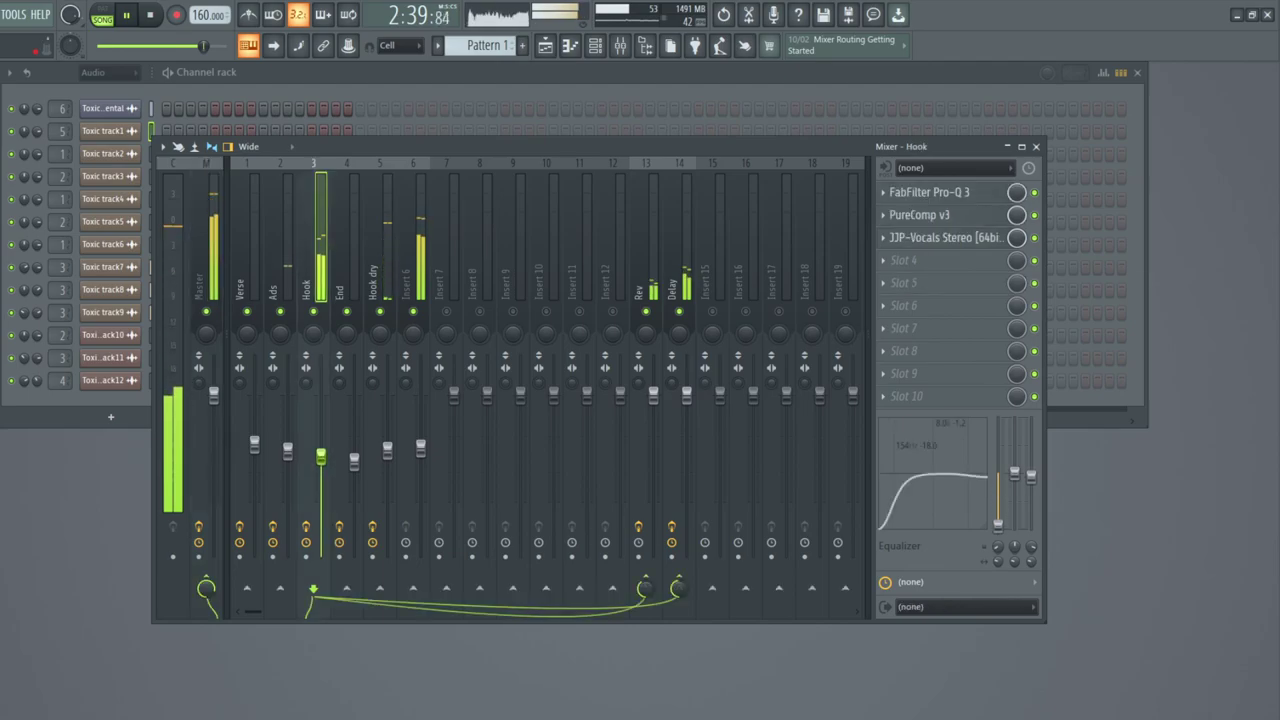